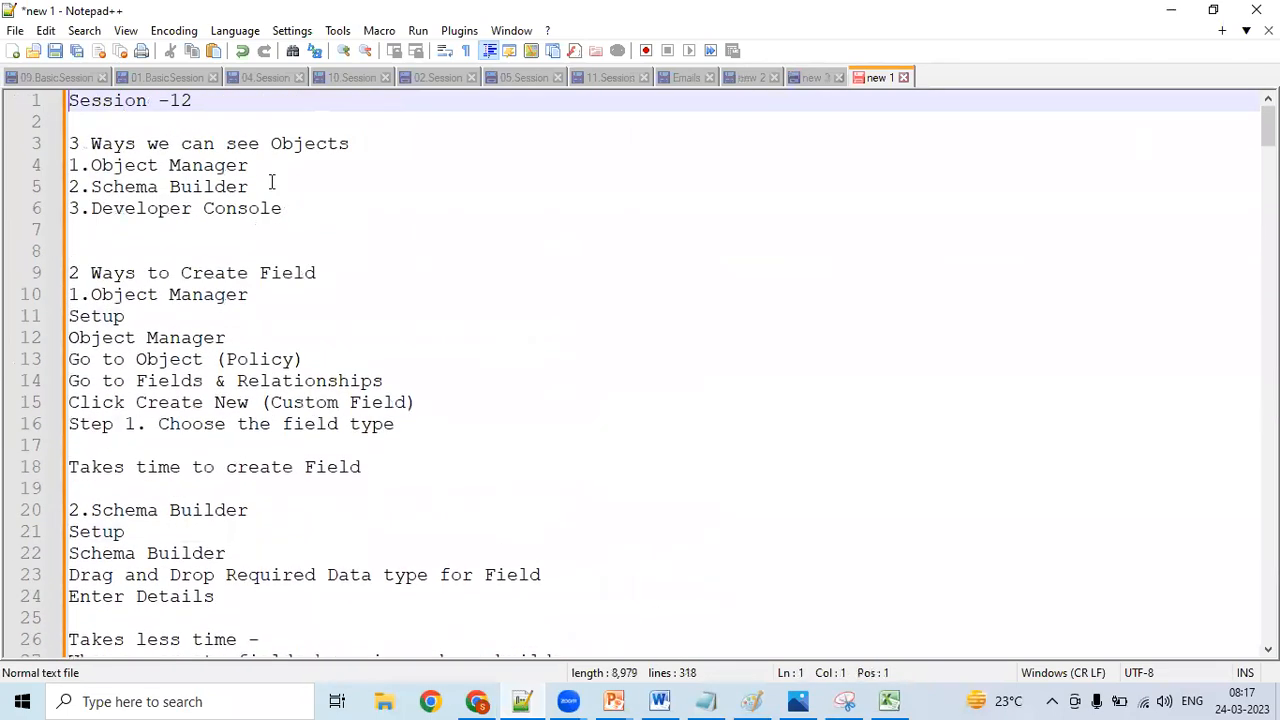
- Read through the list of three ways to see objects in the Session -12 notes
key(Down)
key(Down)
key(Right)
key(Right)
key(Right)
key(Right)
key(Right)
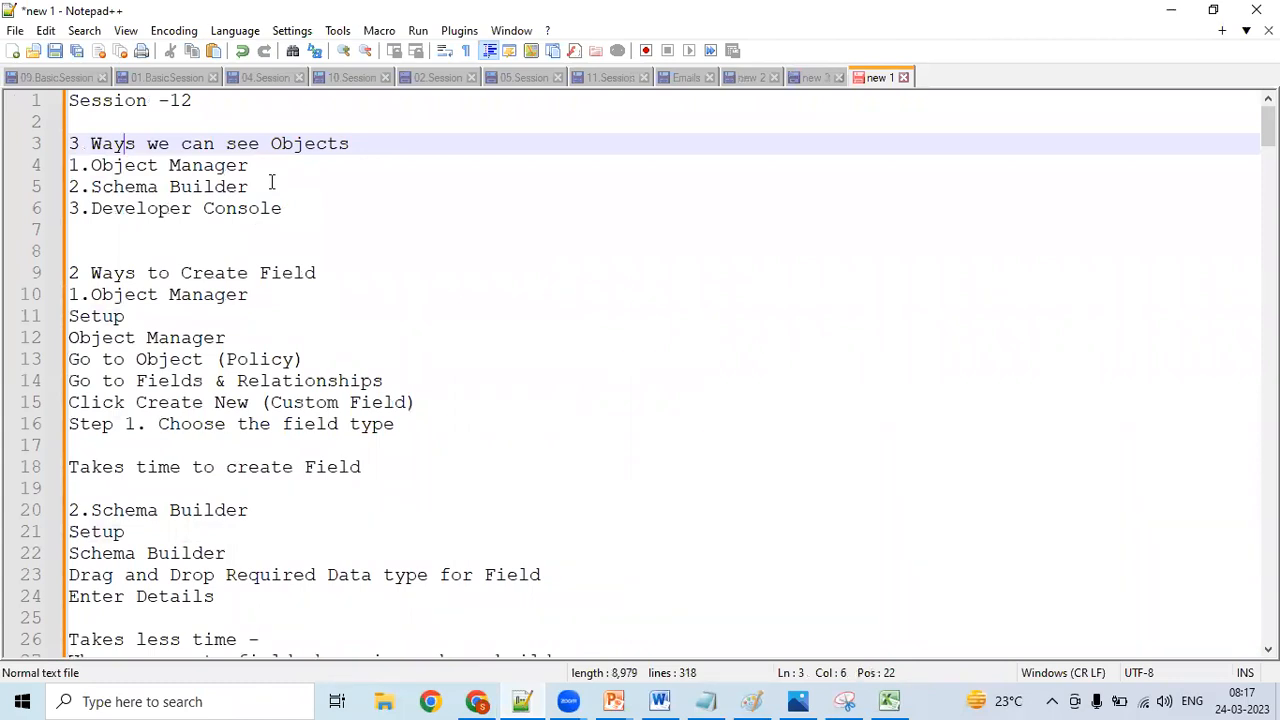
key(Down)
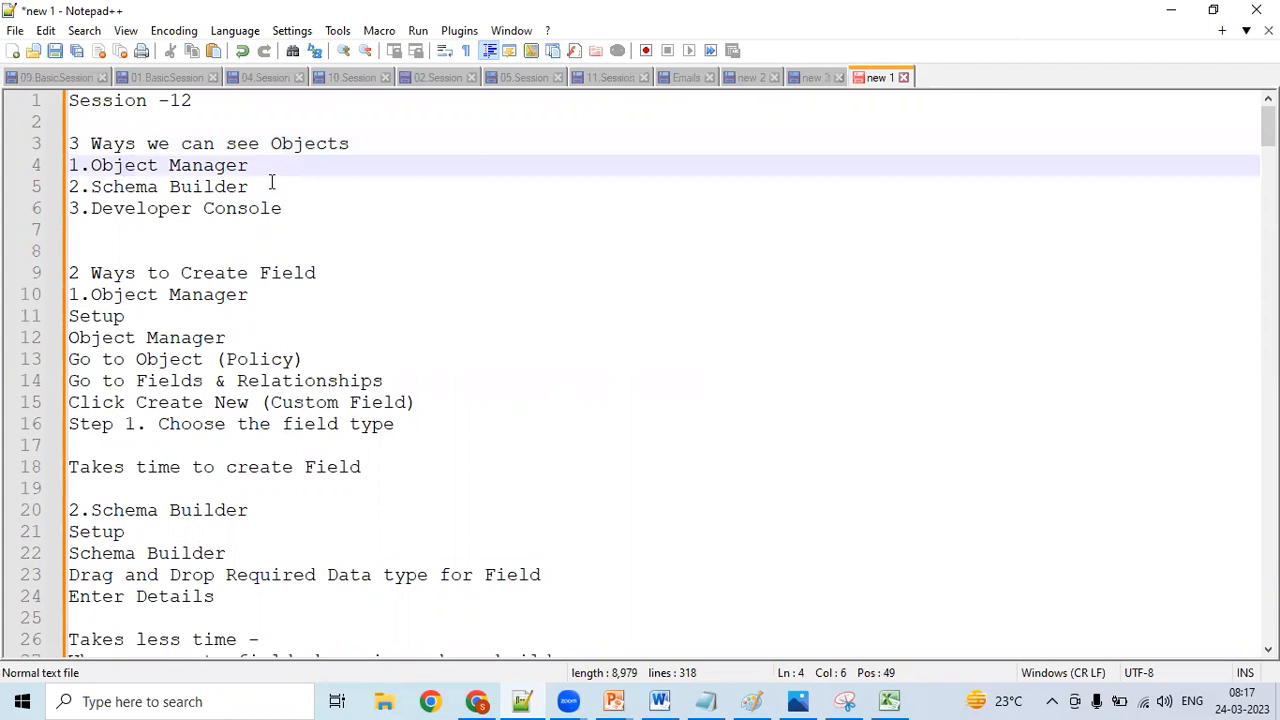
key(Down)
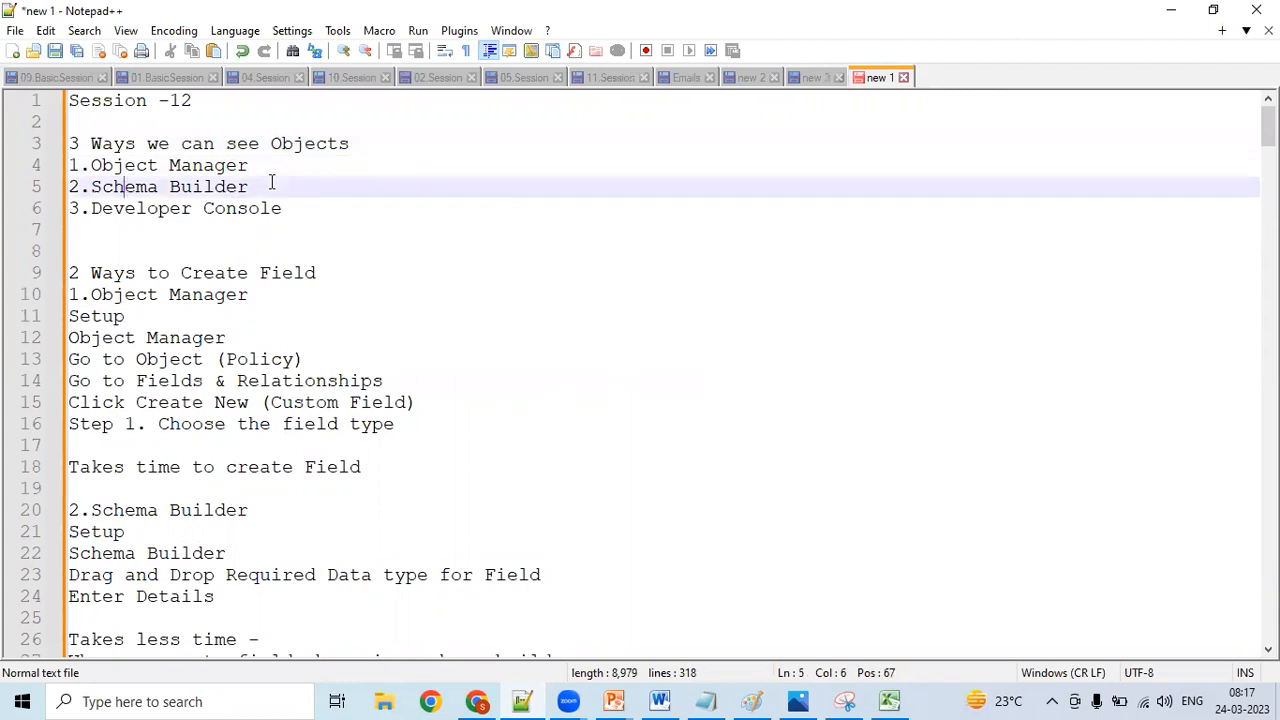
key(Down)
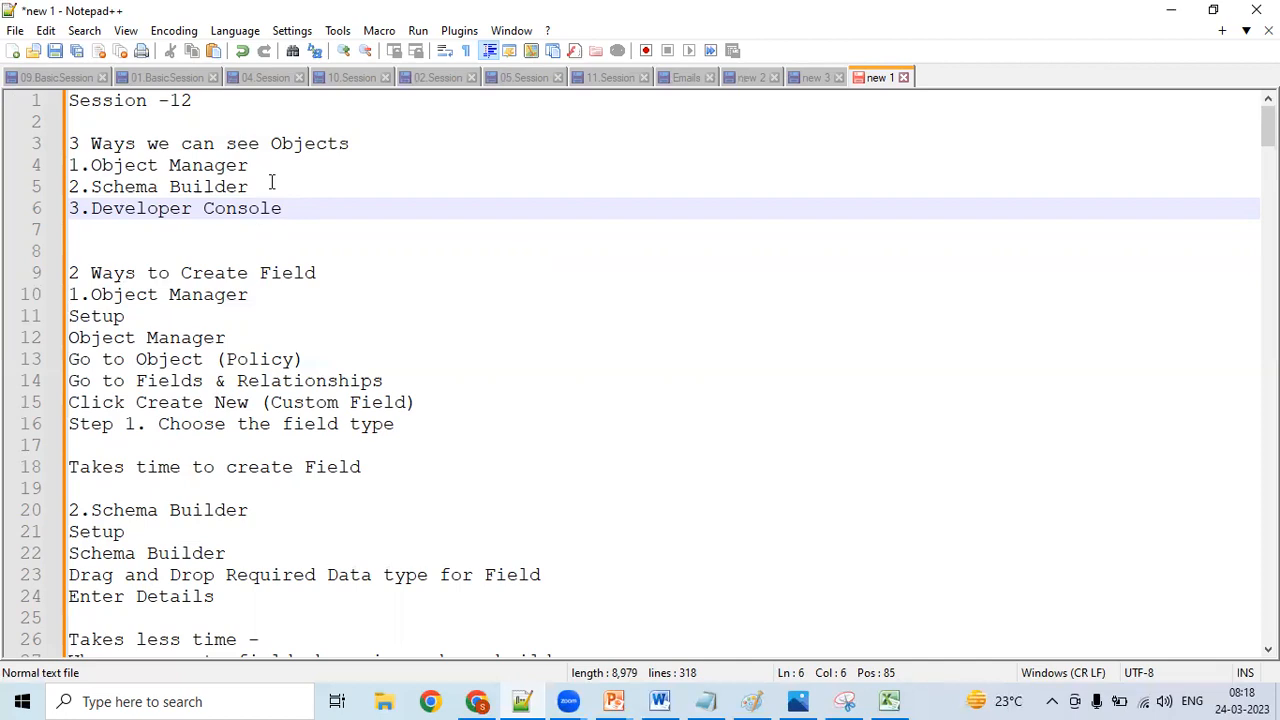
- Add a "Data Type" heading on its own line, one blank line below "3.Developer Console"
key(Down)
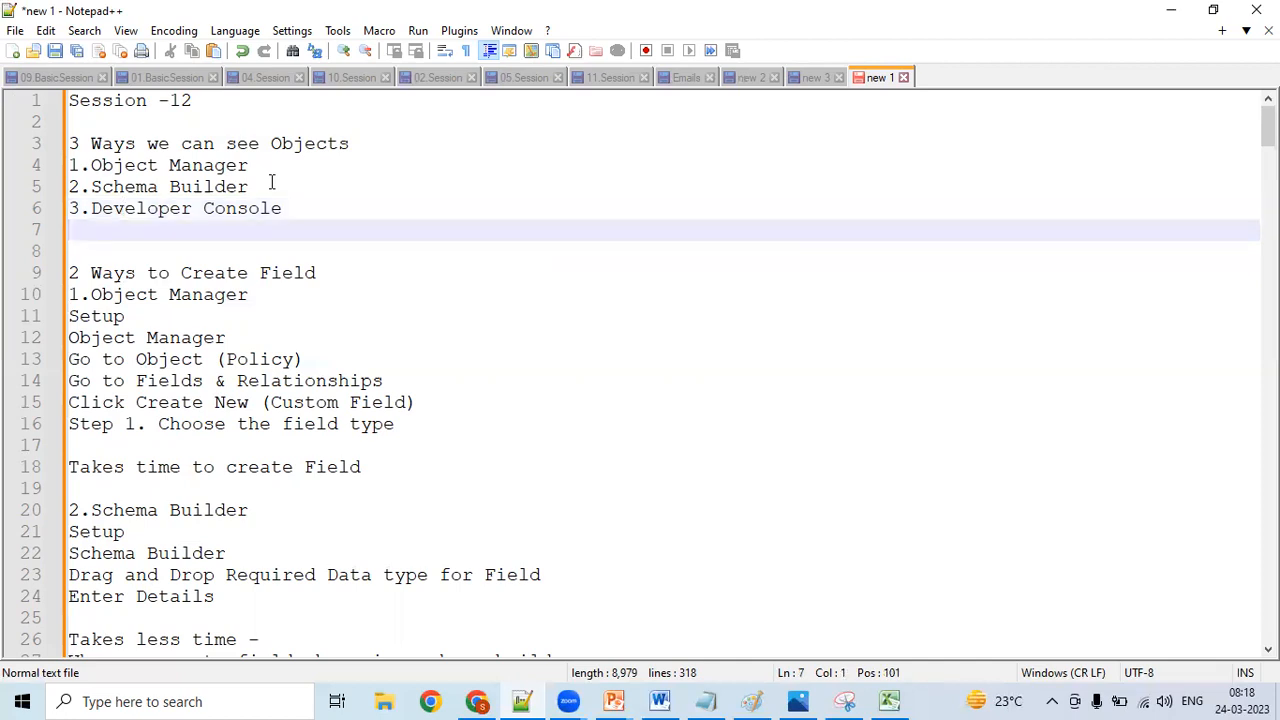
key(Return)
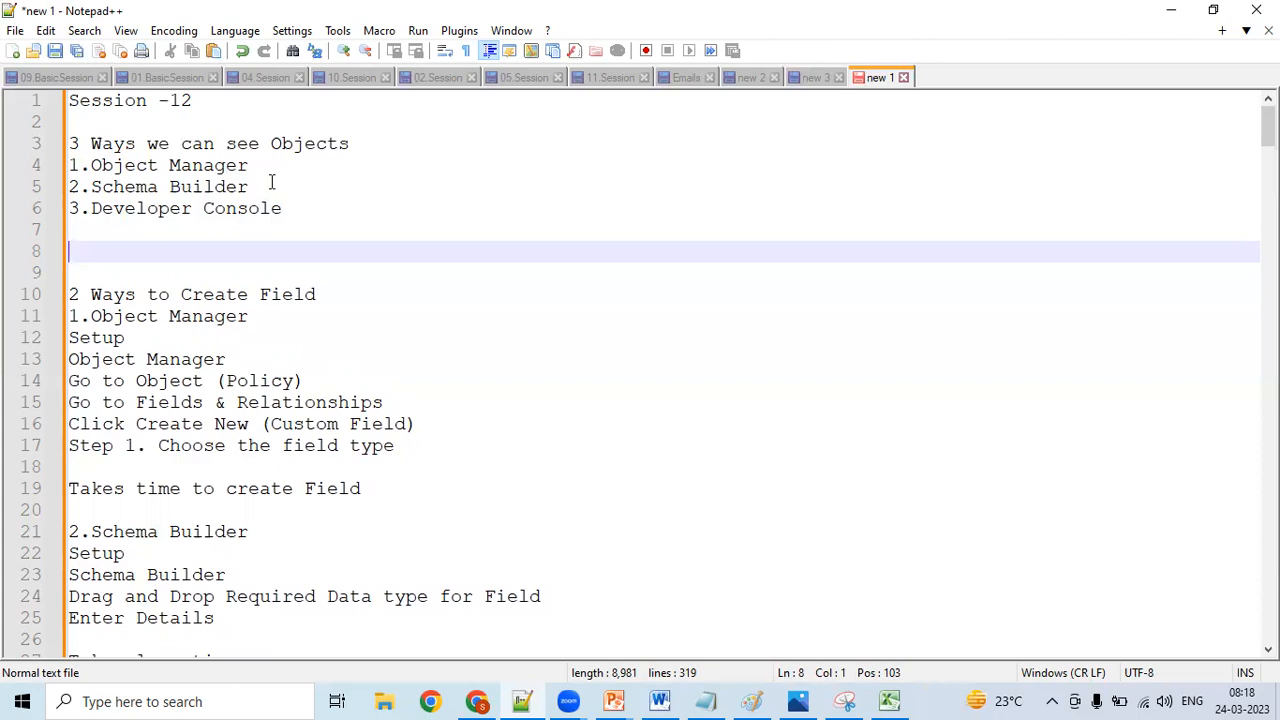
text(D)
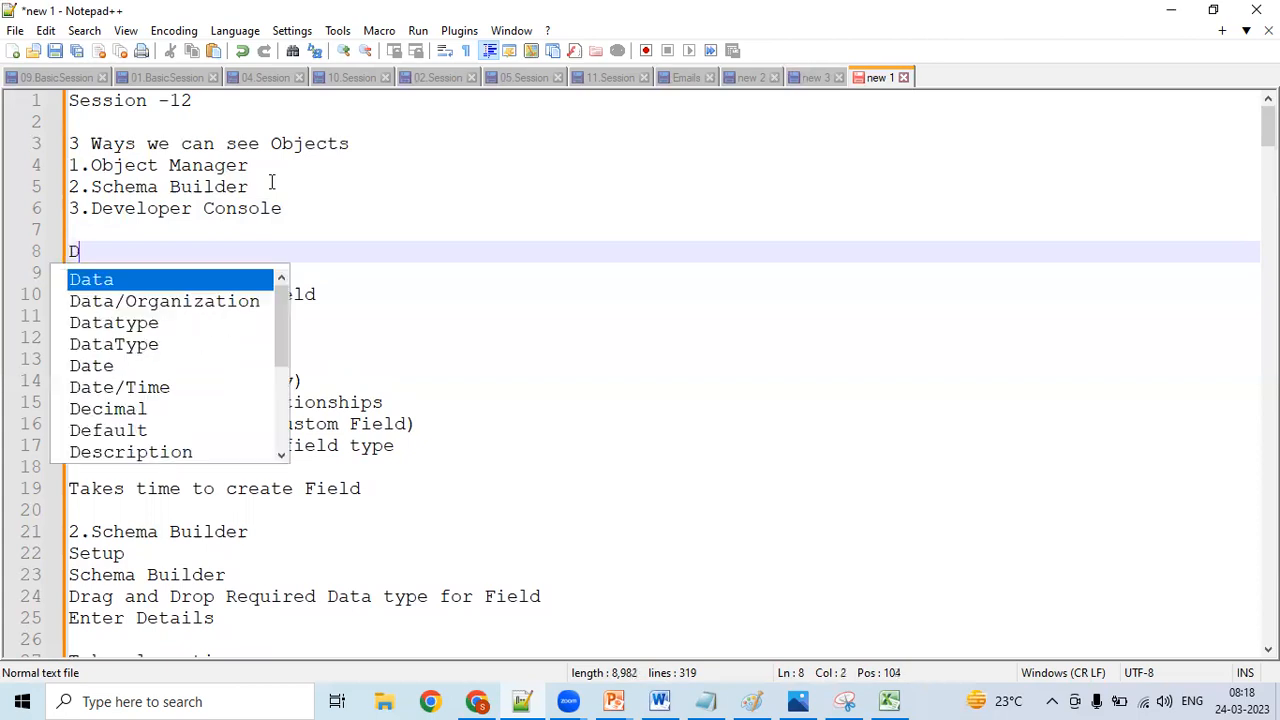
text(ata Type)
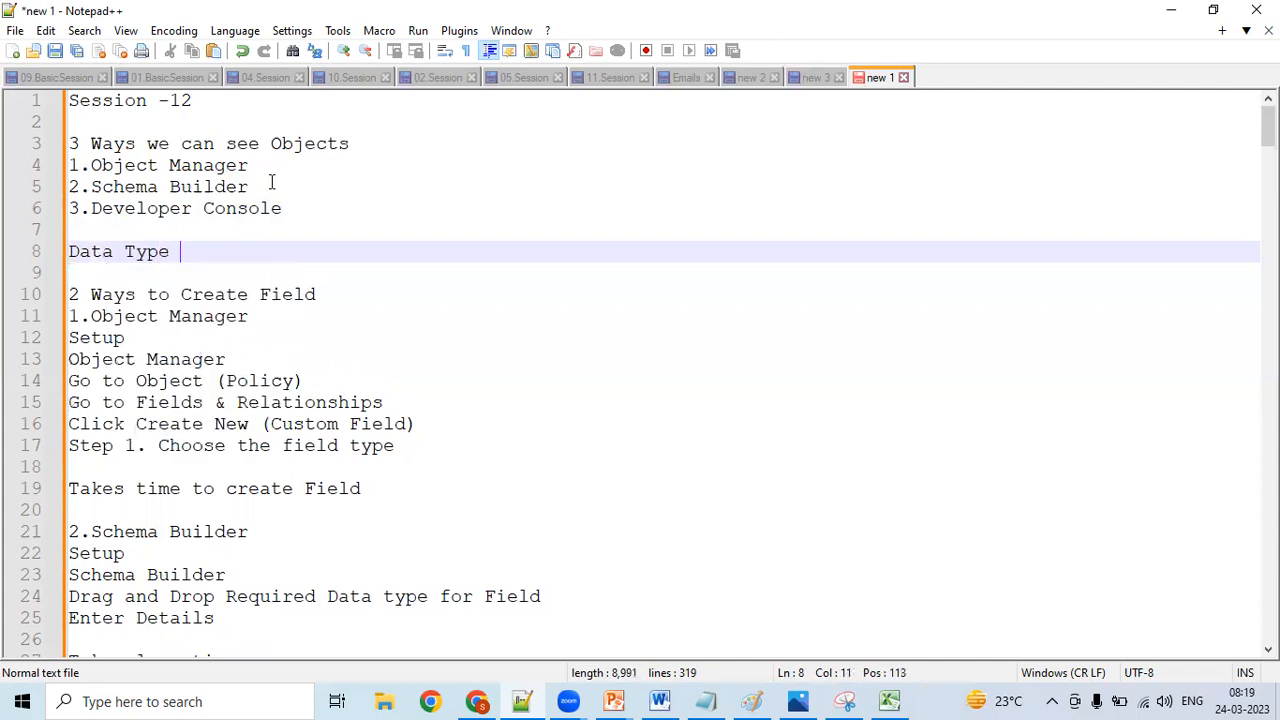
key(Return)
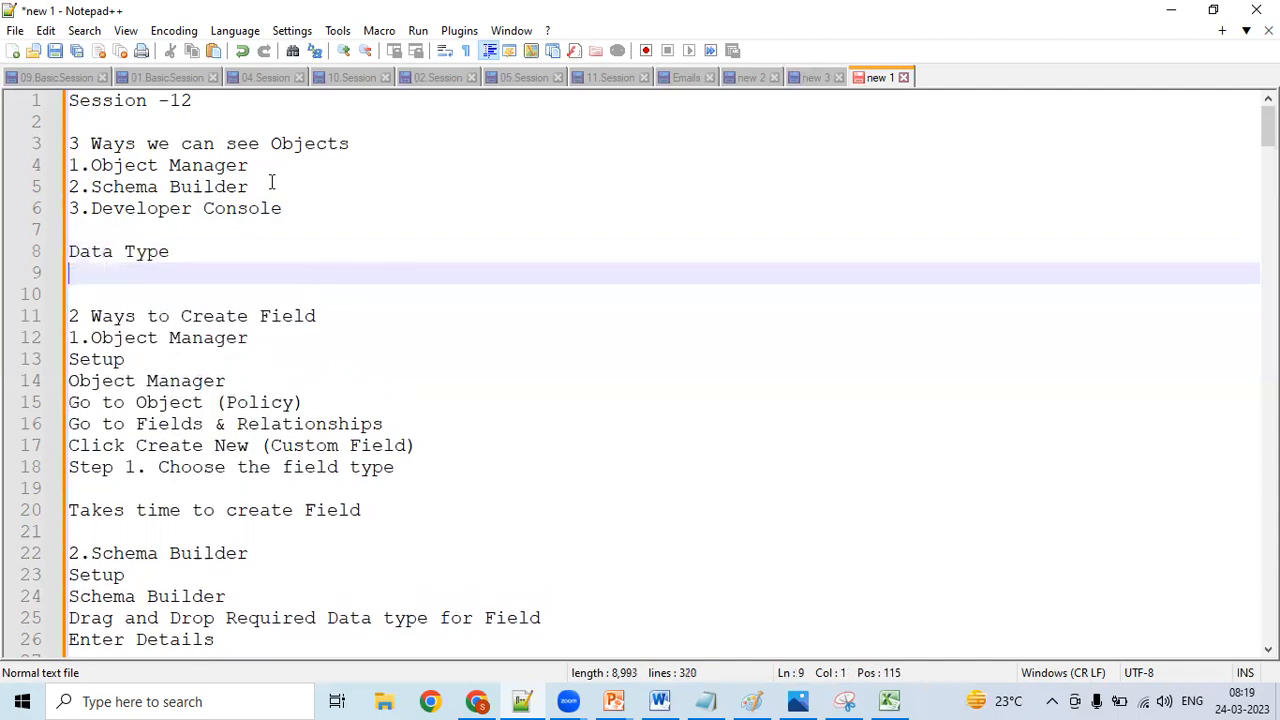
- Start the line under the Data Type heading with "Position - Object (Fields are required) -"
text(Position - o)
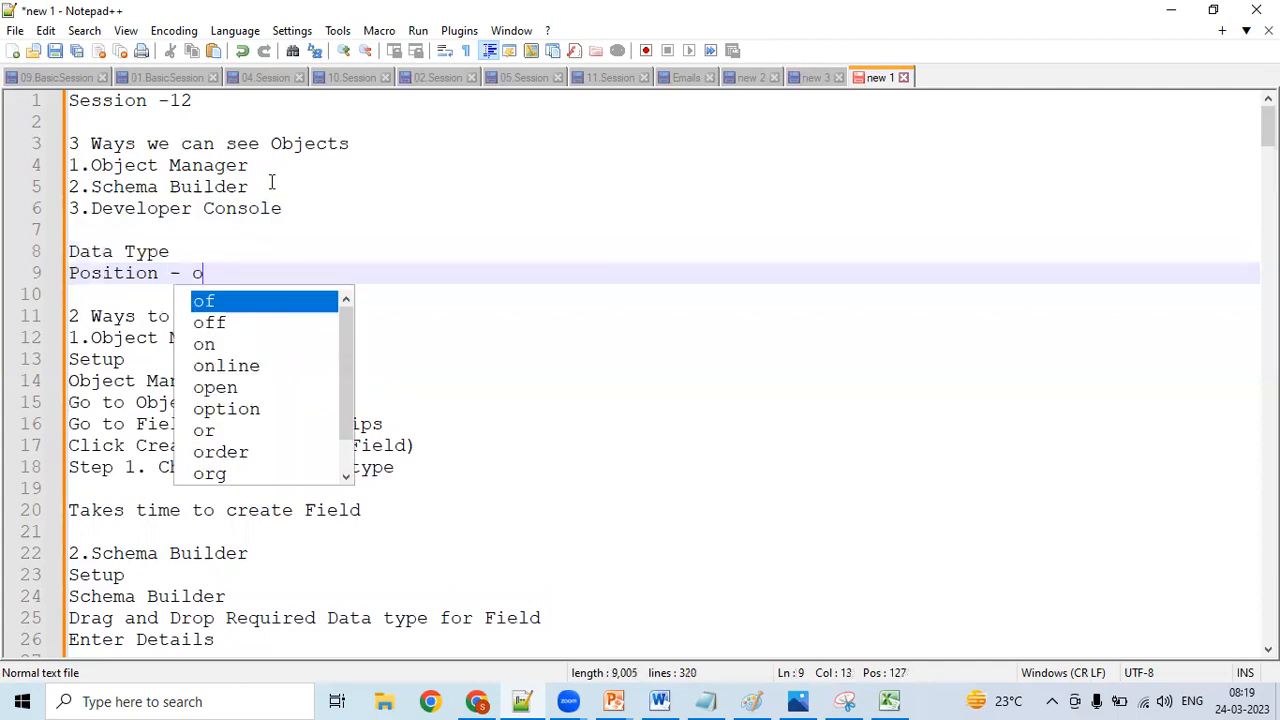
key(BackSpace)
text(Obje)
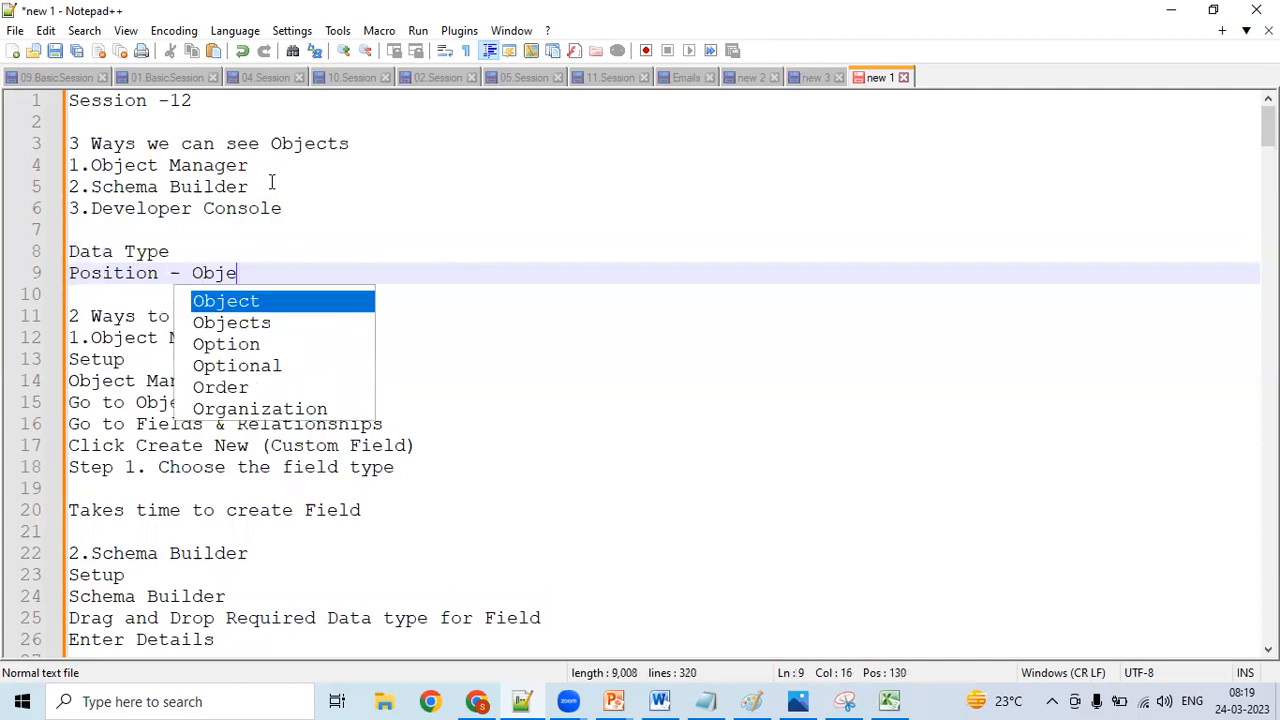
text(ct (Fiel)
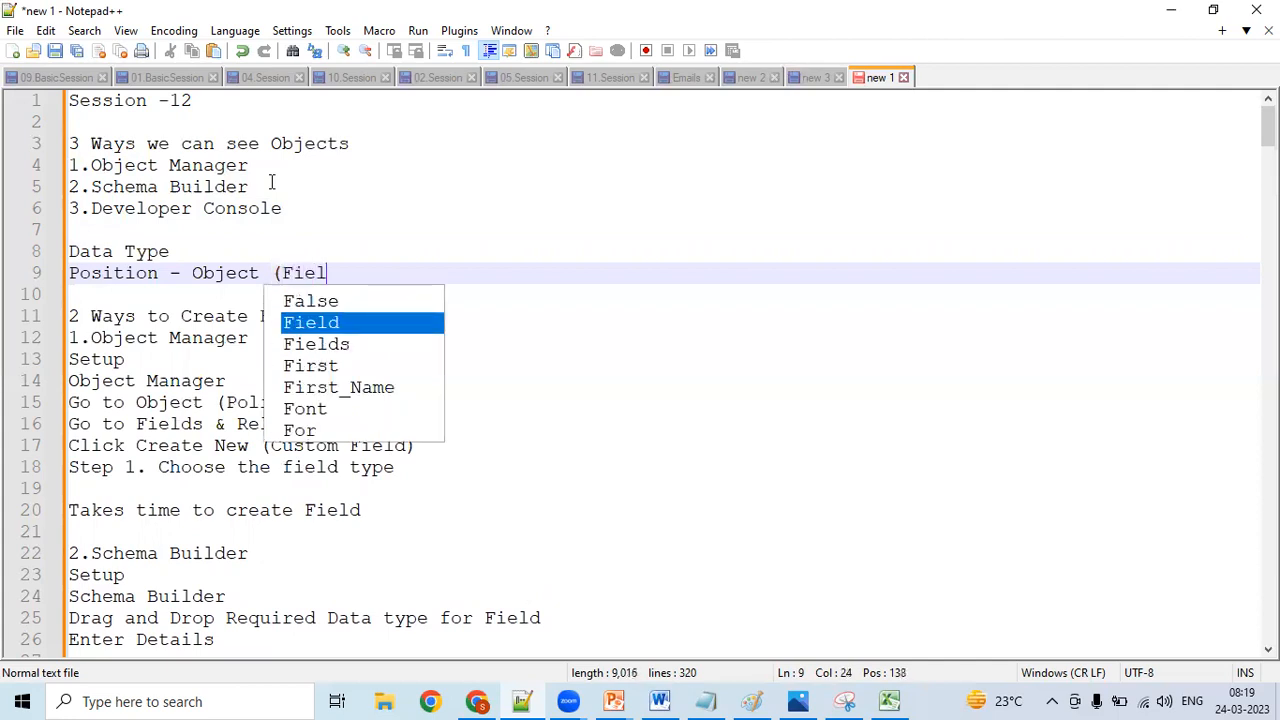
text(ds )
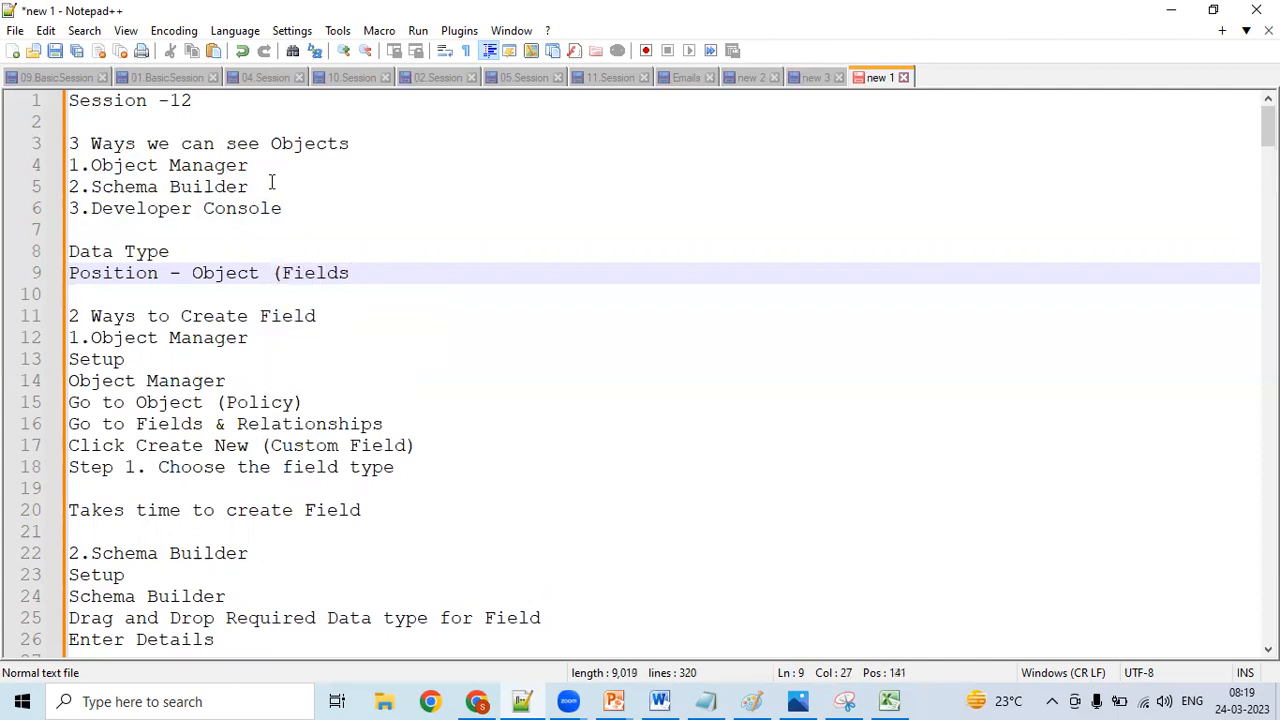
text(are requ)
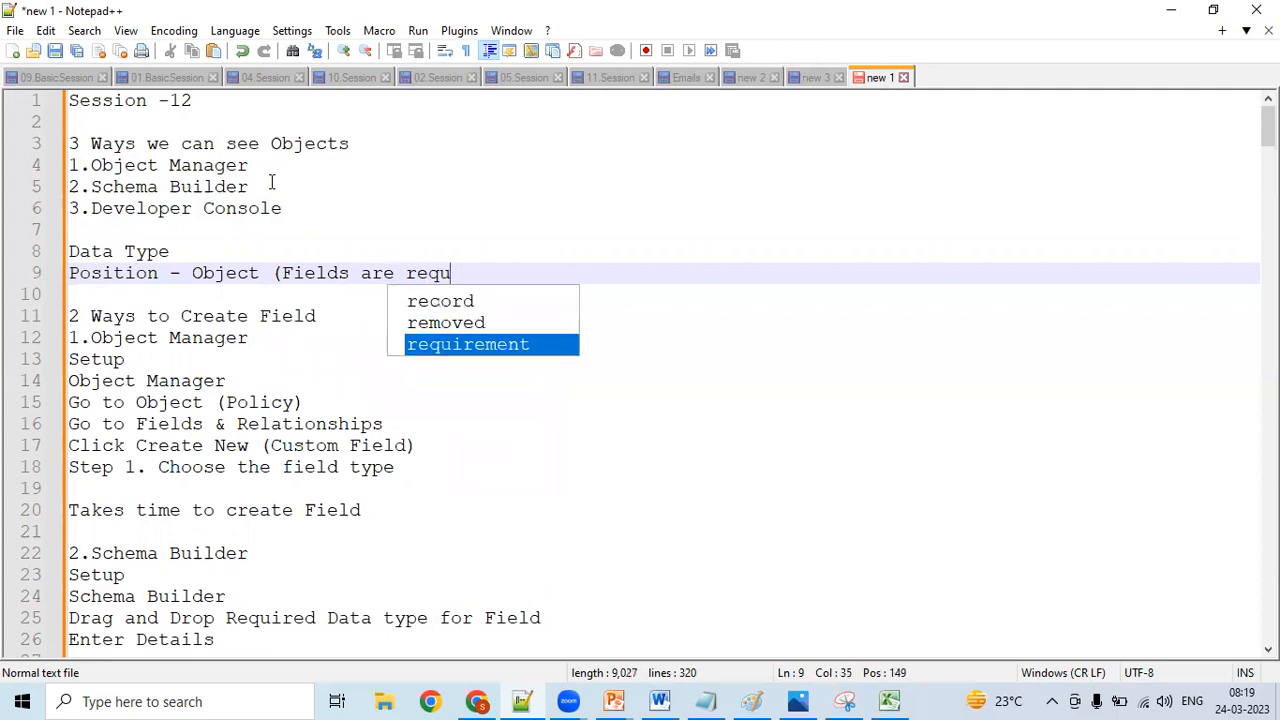
text(ired)
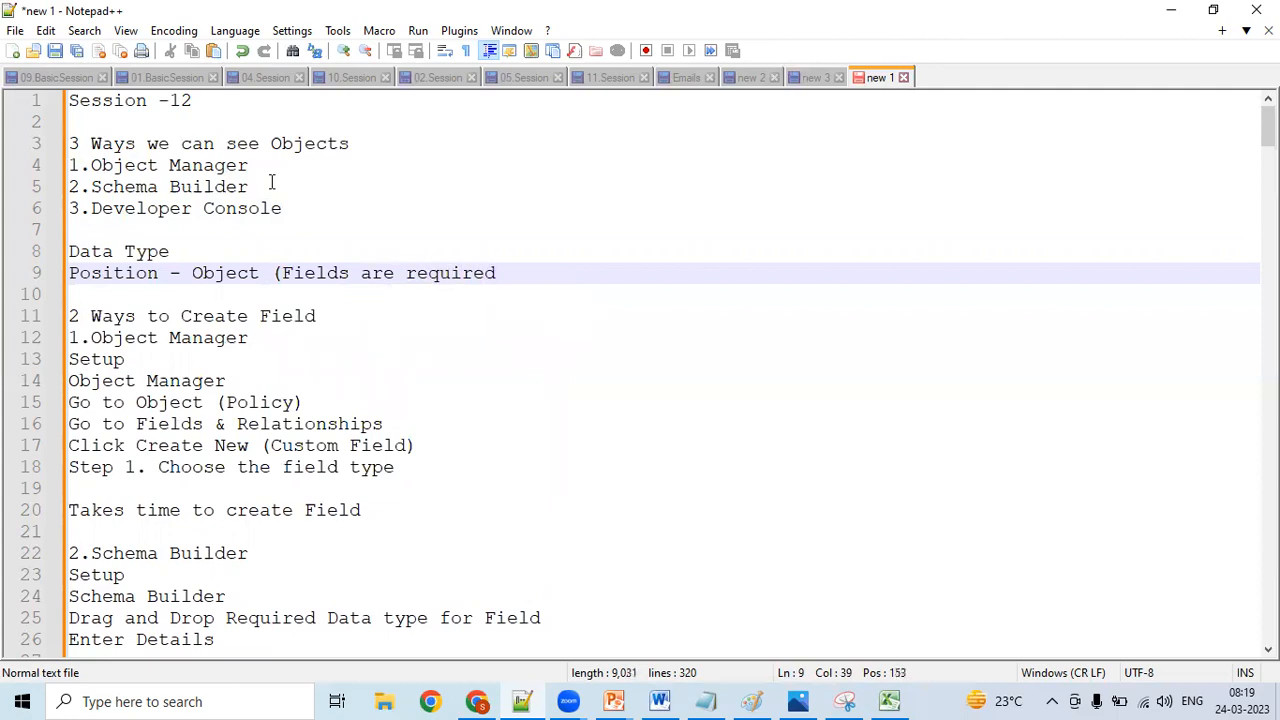
text() - Organizatio)
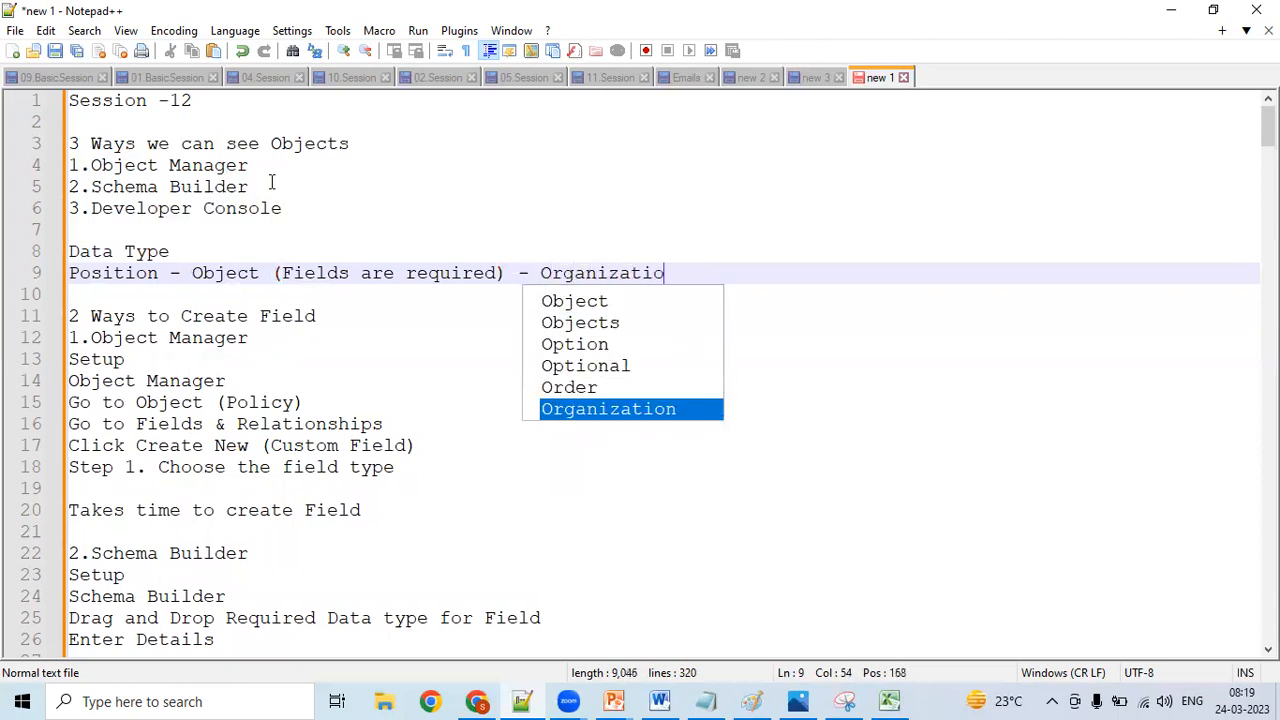
- Complete the Position line with the text "Organization is postings -"
text(n is s)
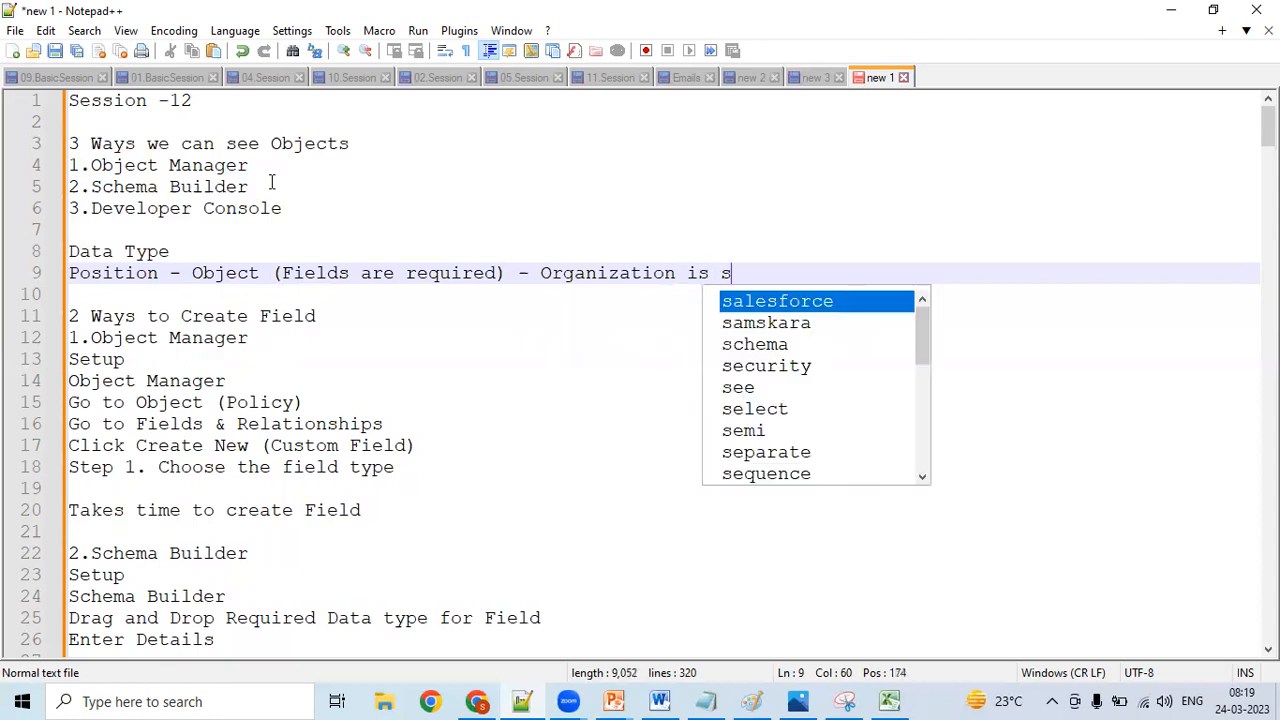
key(BackSpace)
text(p)
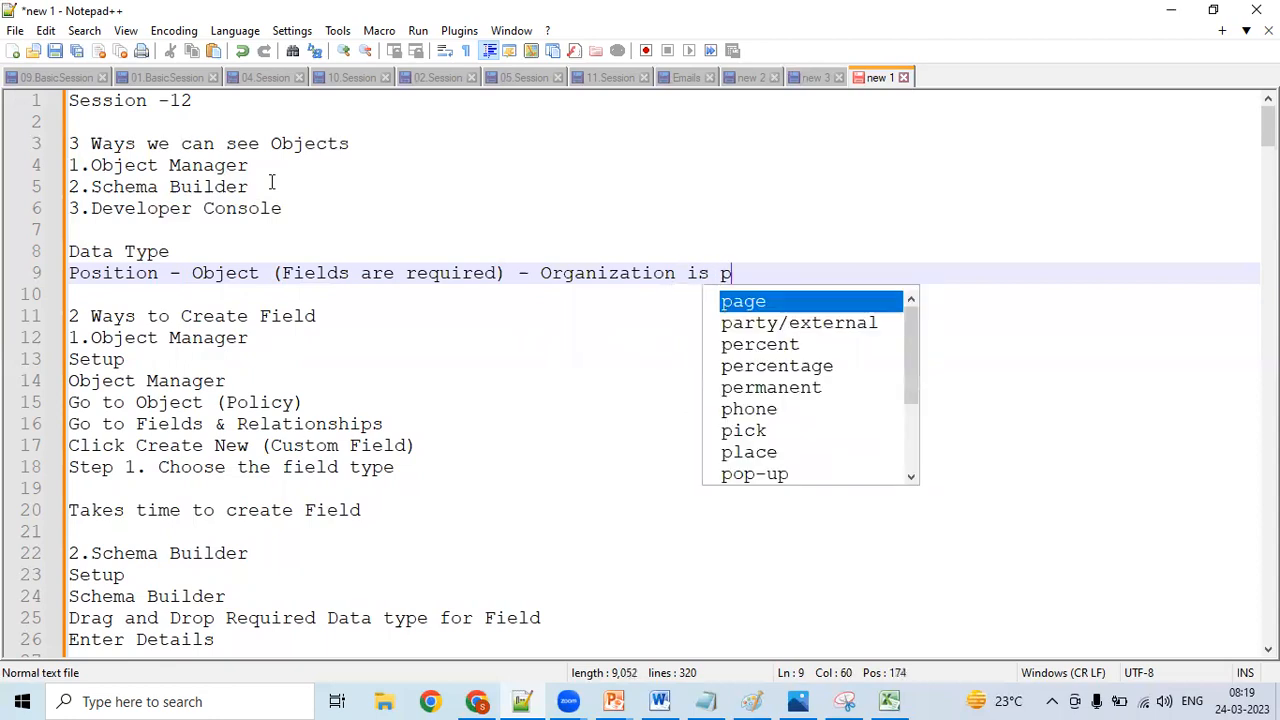
text(ostings)
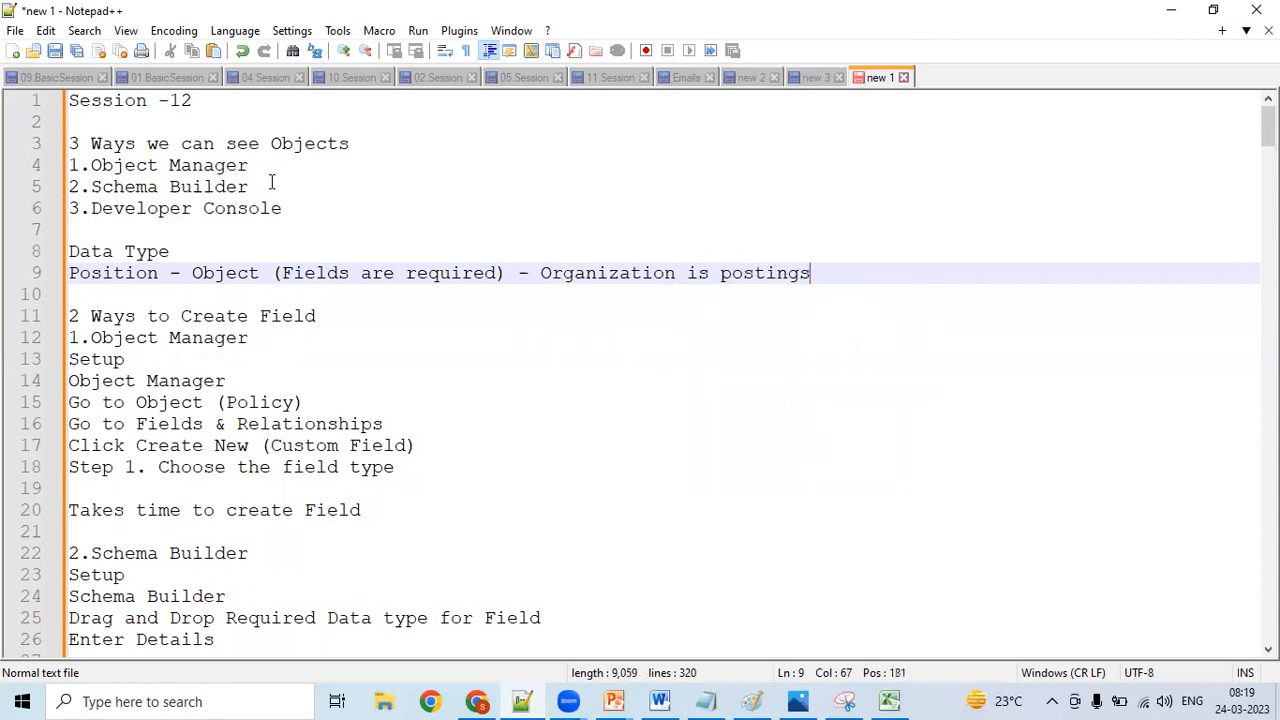
text( -)
click(90, 272)
click(863, 275)
- Add a new line below the Position line reading "Candidate - Object (Field are Required)"
key(Return)
text(ca)
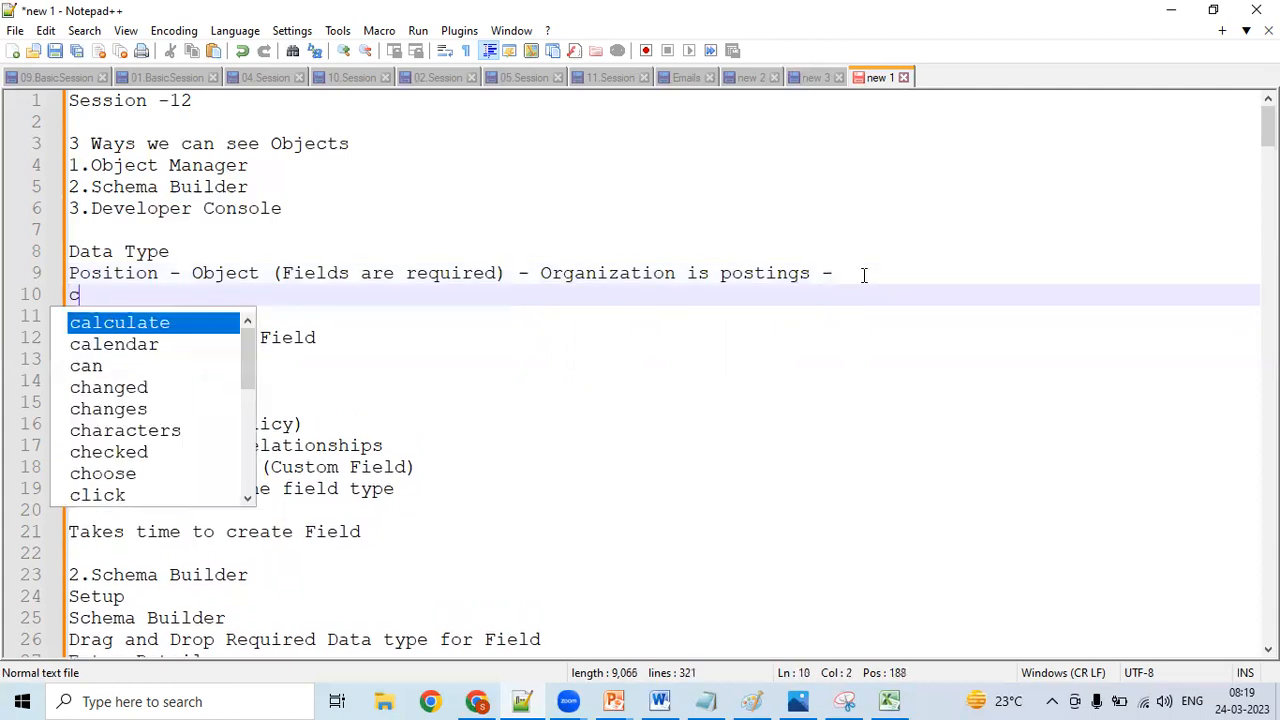
key(BackSpace)
key(BackSpace)
text(Candi)
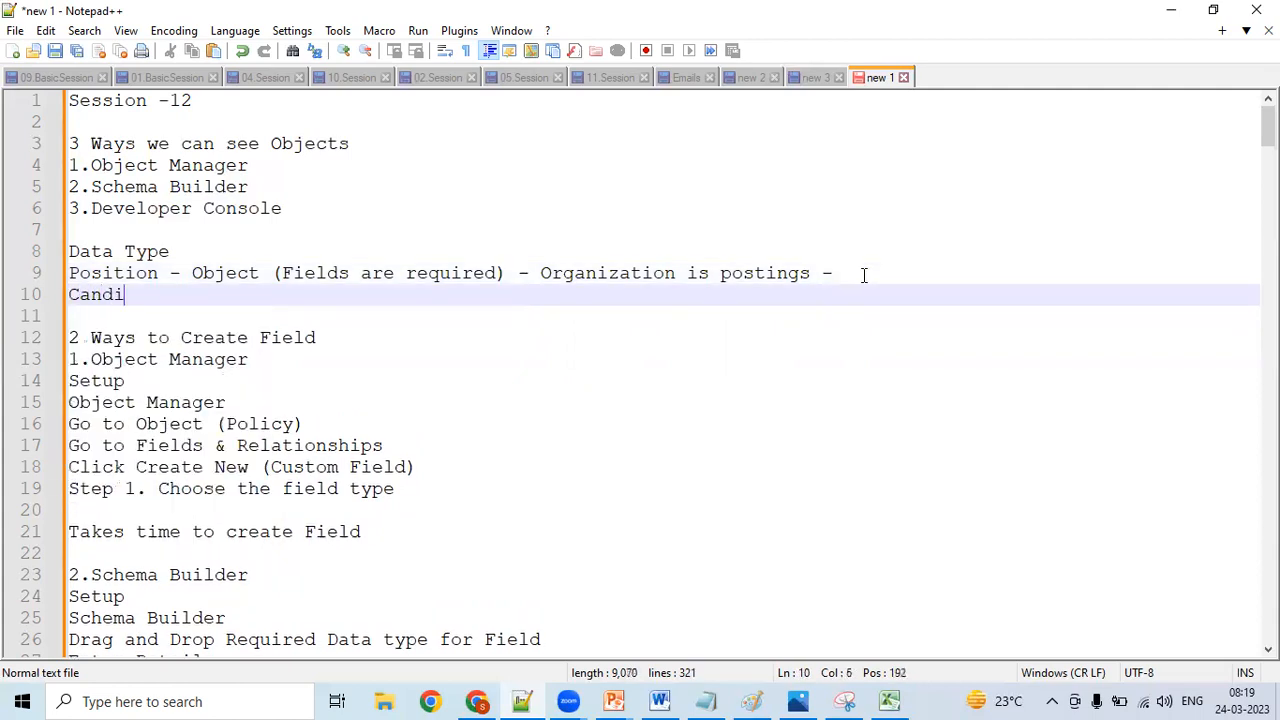
text(date )
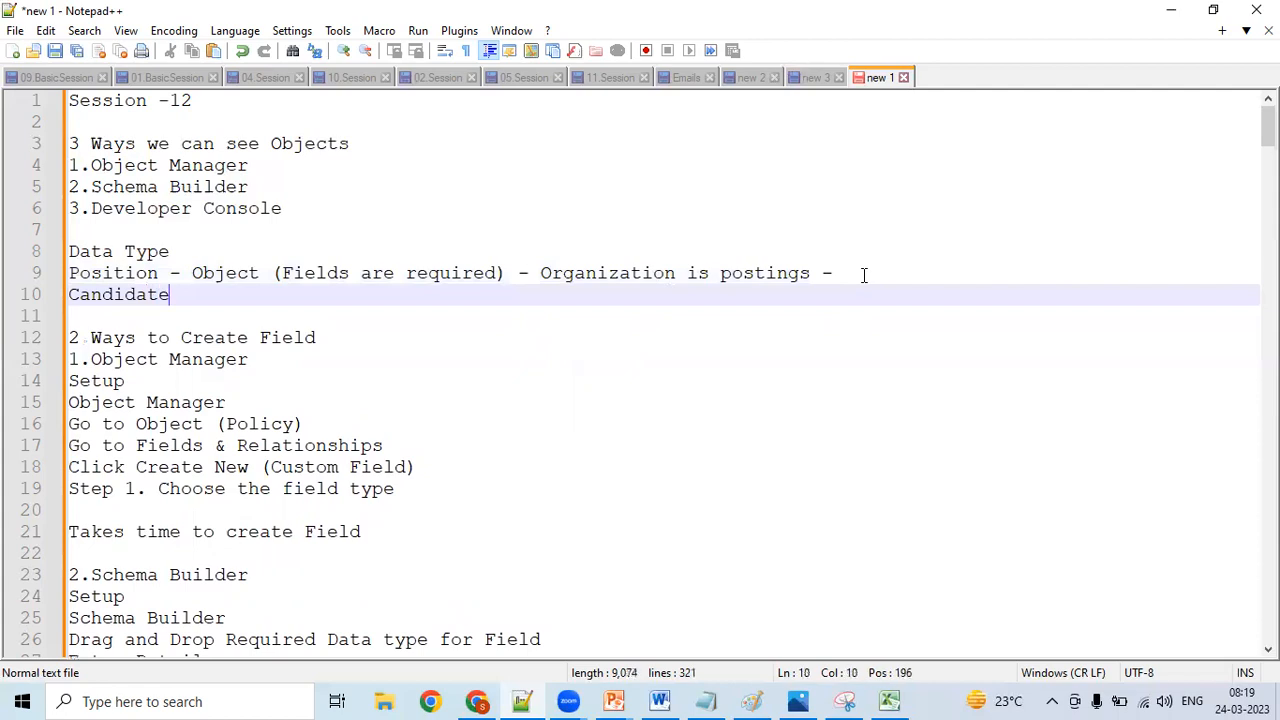
text(- Object)
key(BackSpace)
text((Fi)
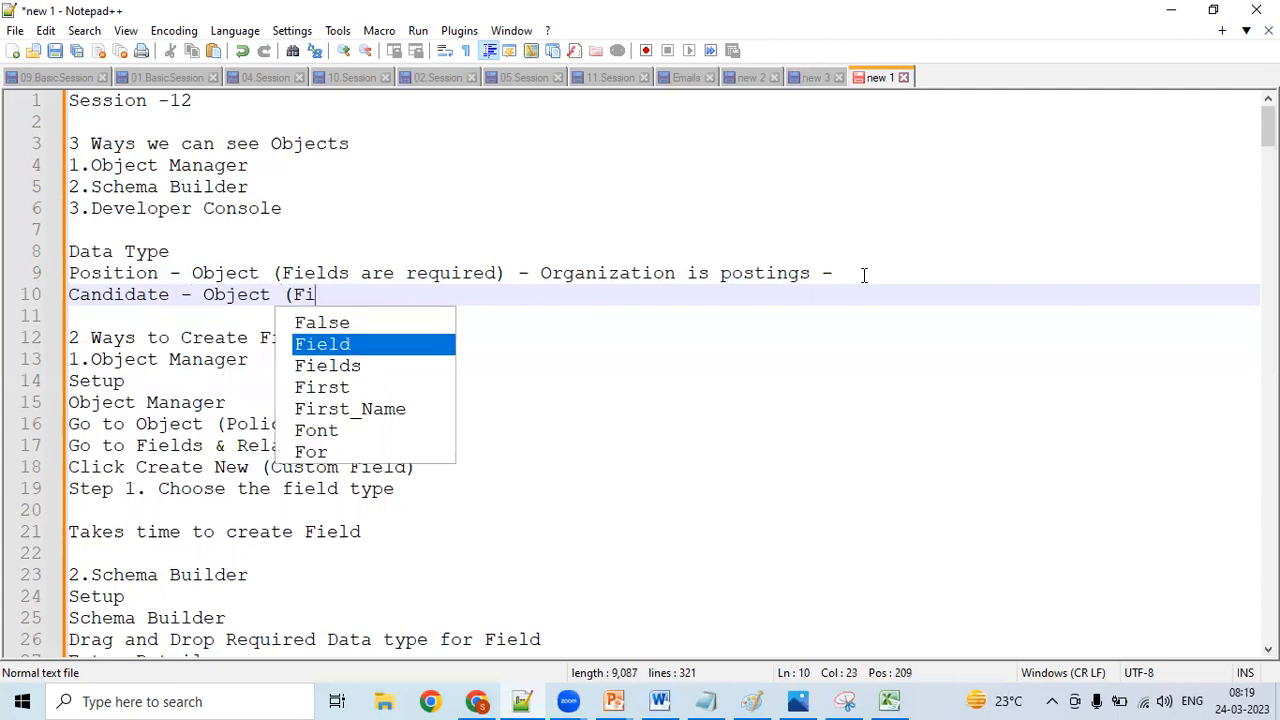
text(eld ar)
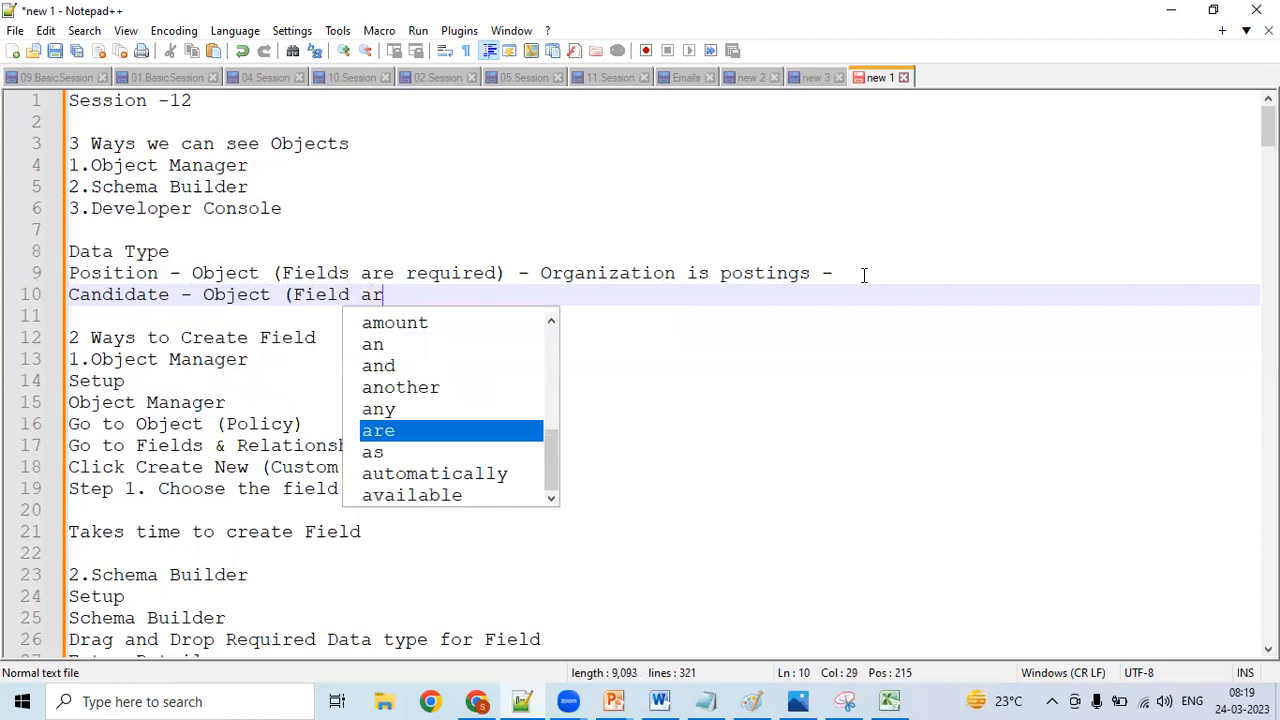
text(e Requi)
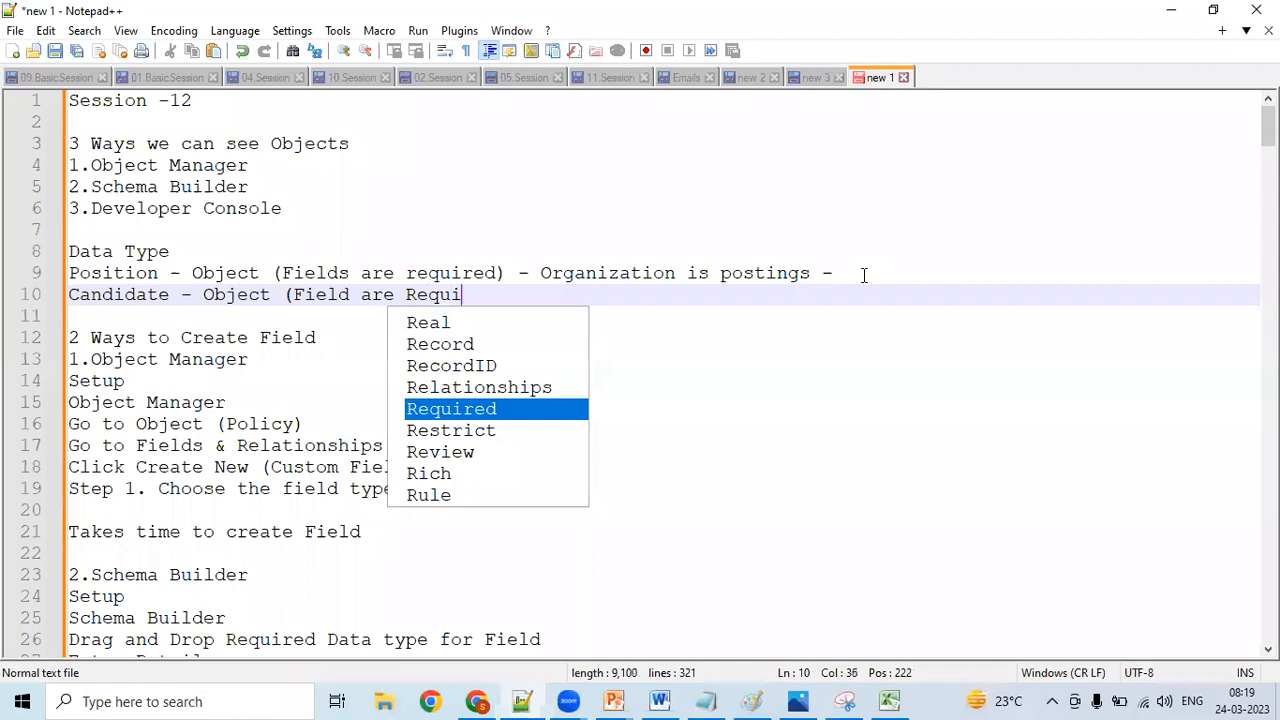
text(red))
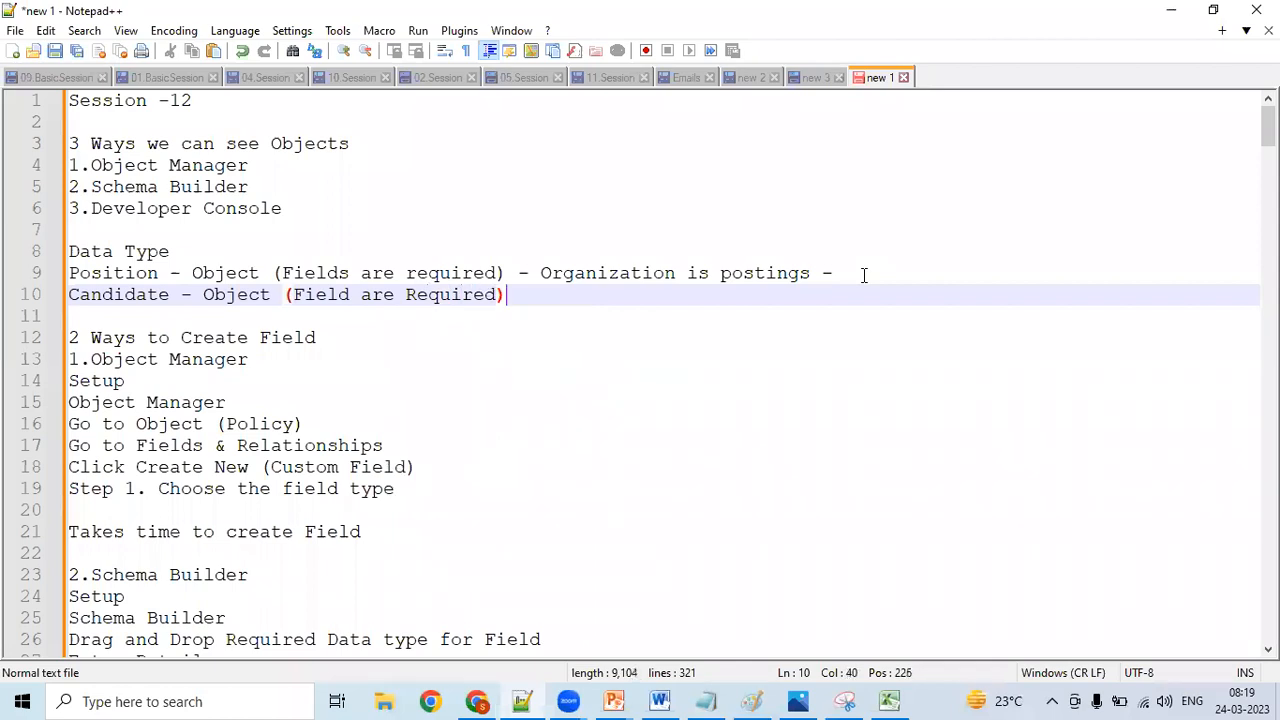
- Capitalize the word "required" in the Position line so it reads "Required"
click(417, 274)
key(BackSpace)
text(R)
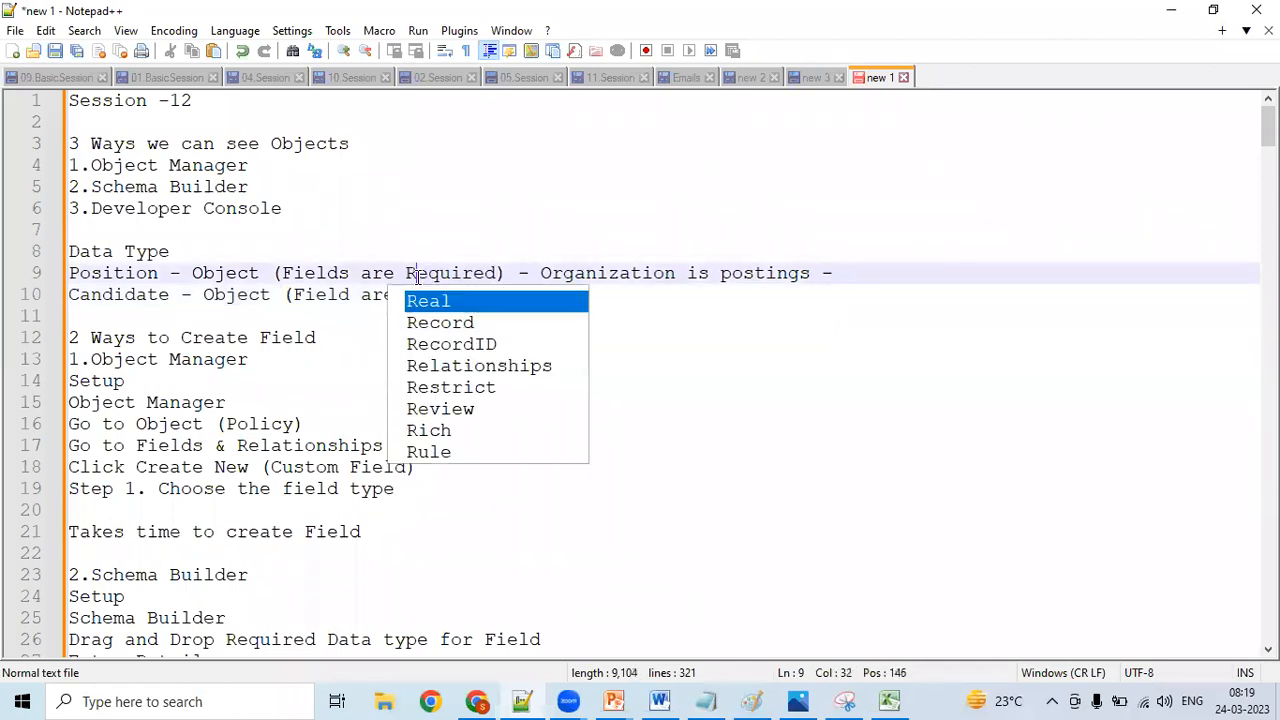
click(708, 361)
- Append "- Candidate is registered -" to the end of the Candidate line
click(588, 296)
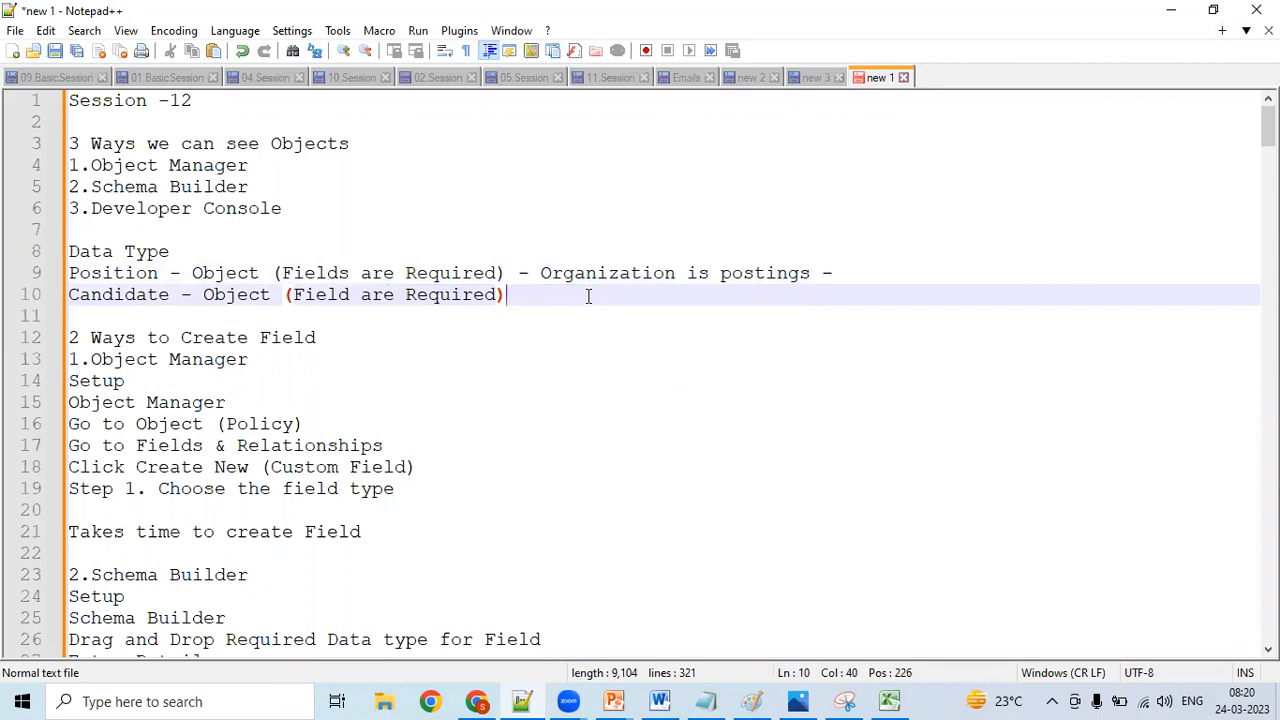
text(-)
text( Cand)
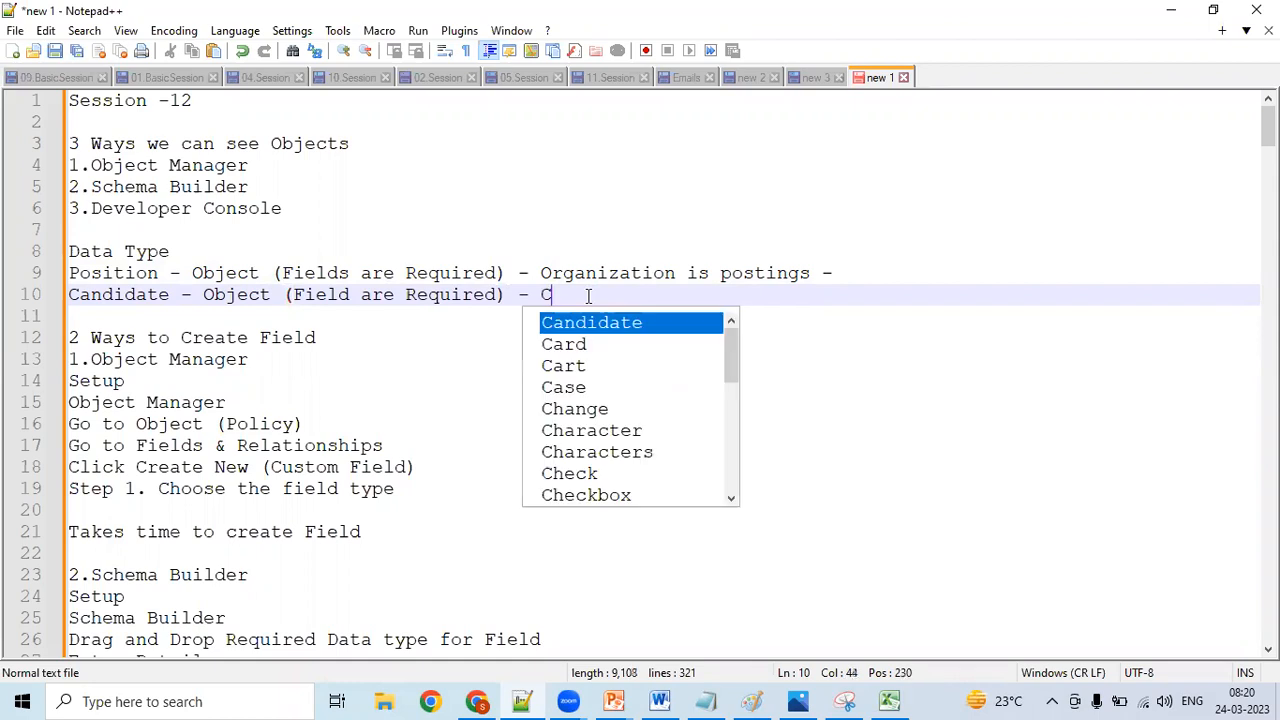
text(idate i)
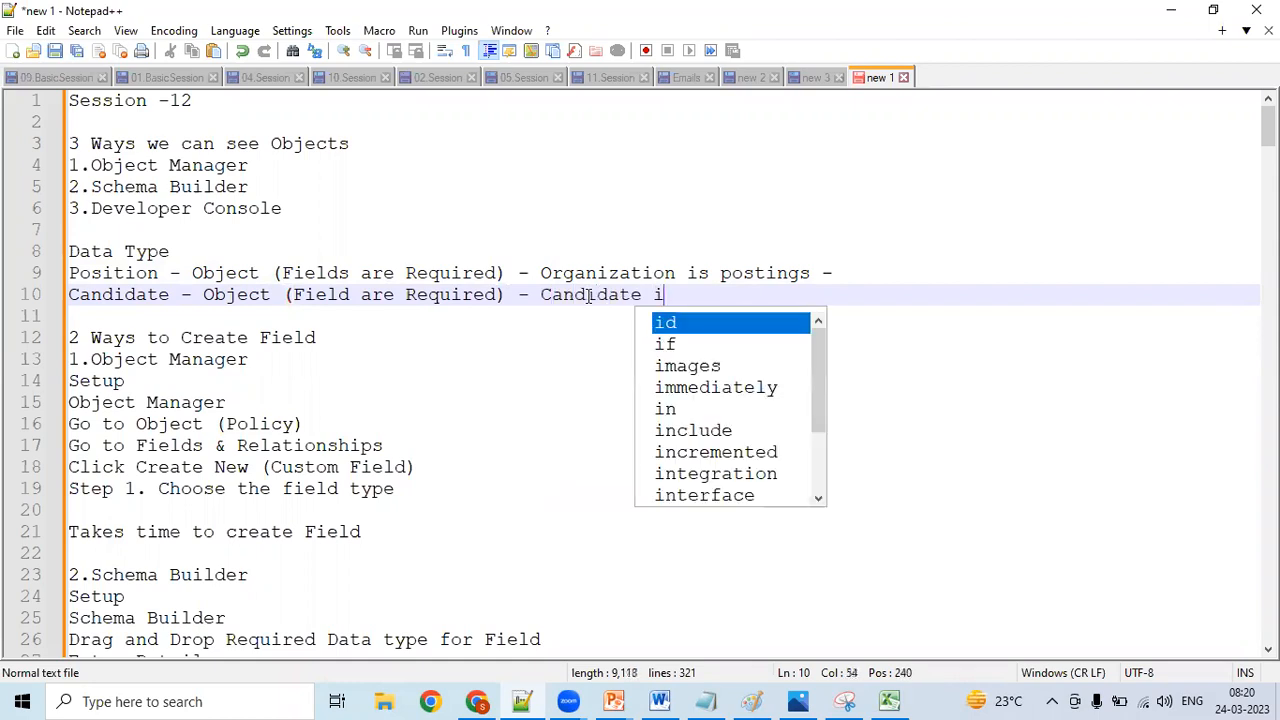
text(s regis)
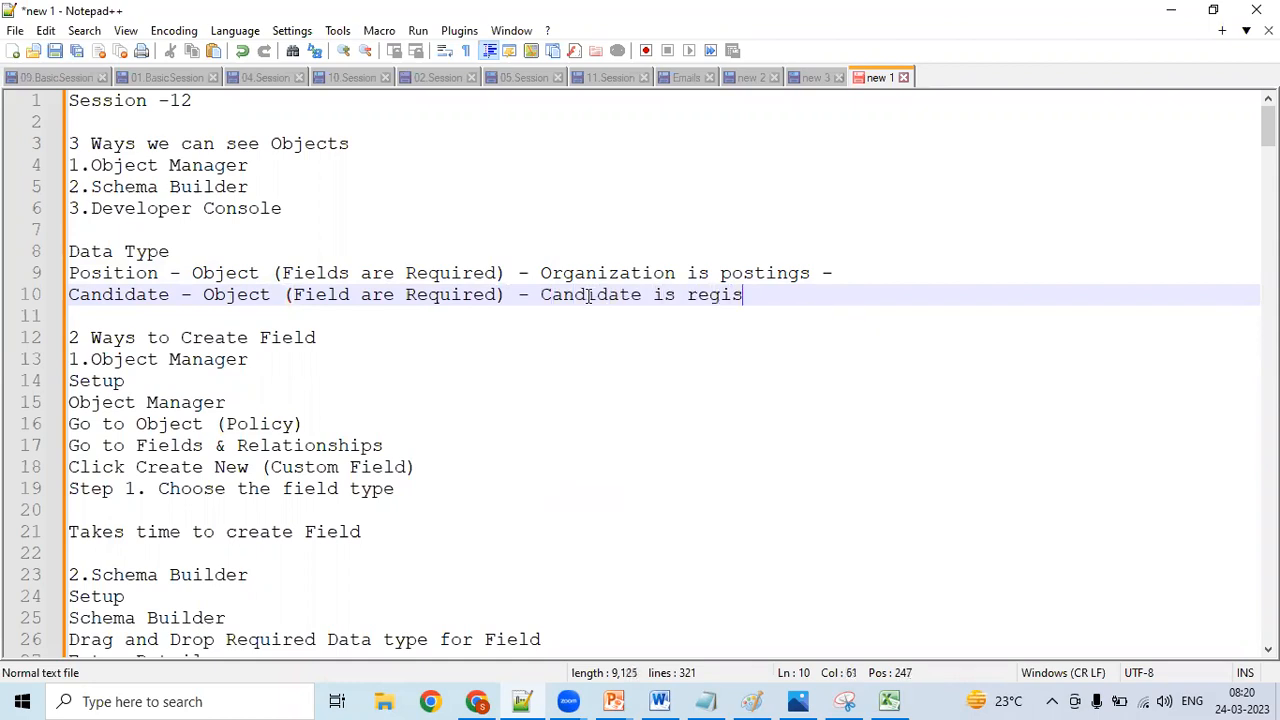
text(tered)
text(-)
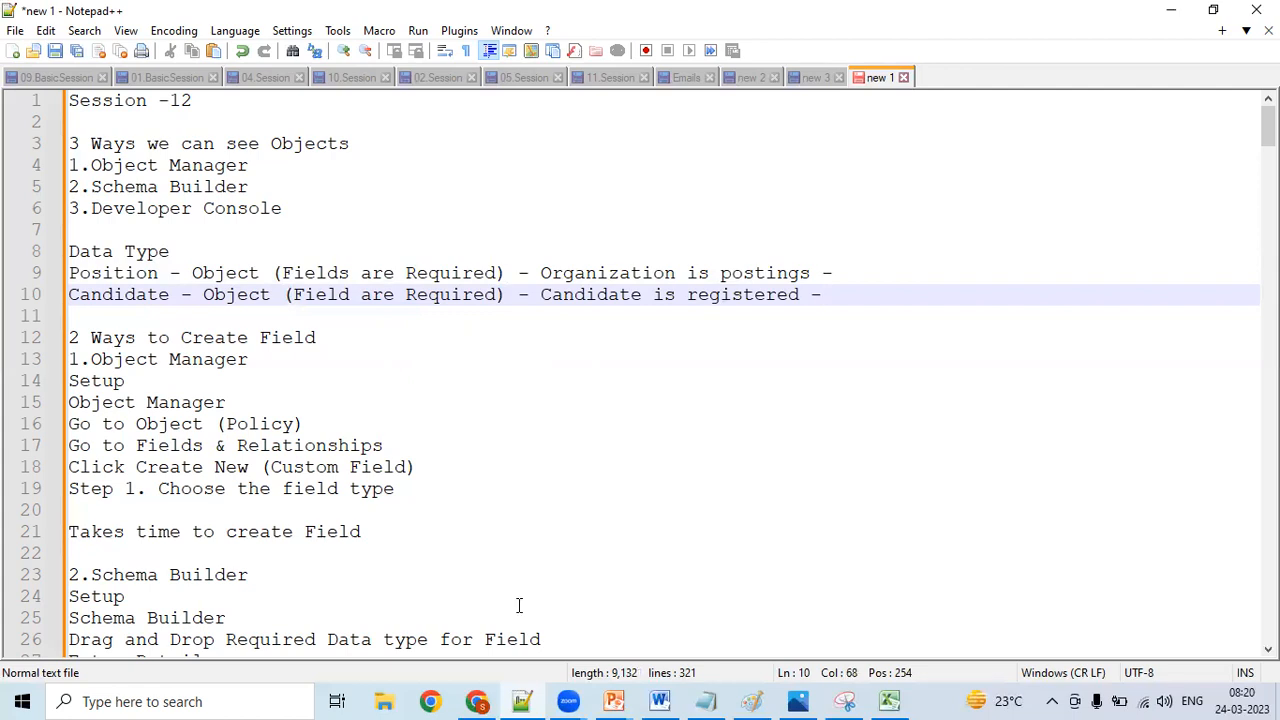
- Switch to the Book1 workbook in Excel and widen the Position and Candidate columns
key(alt+Tab)
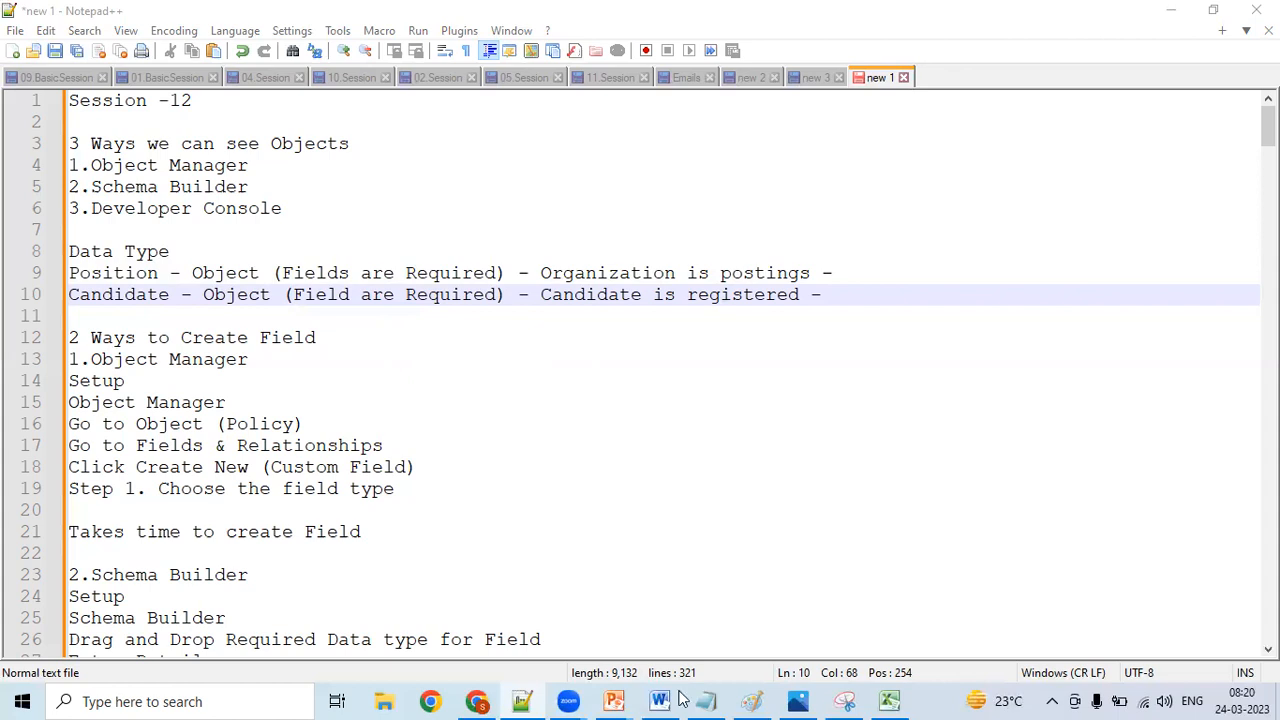
click(560, 402)
click(889, 701)
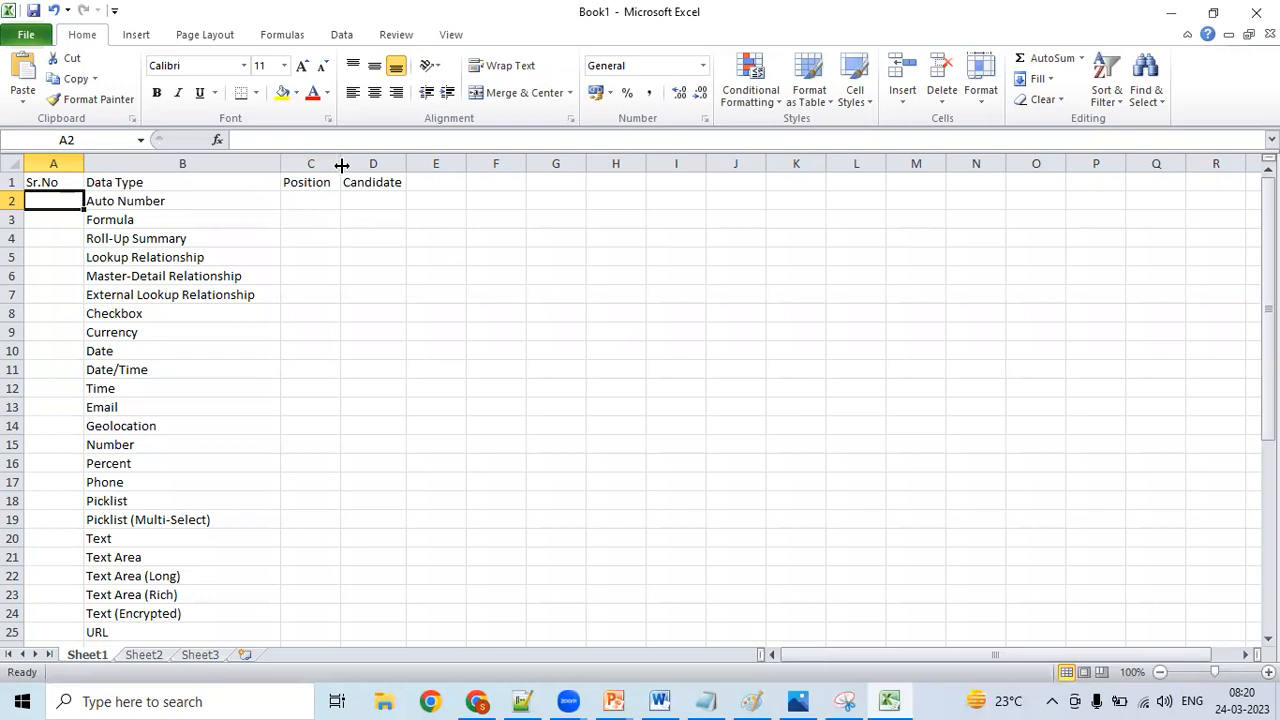
drag(341, 165, 590, 159)
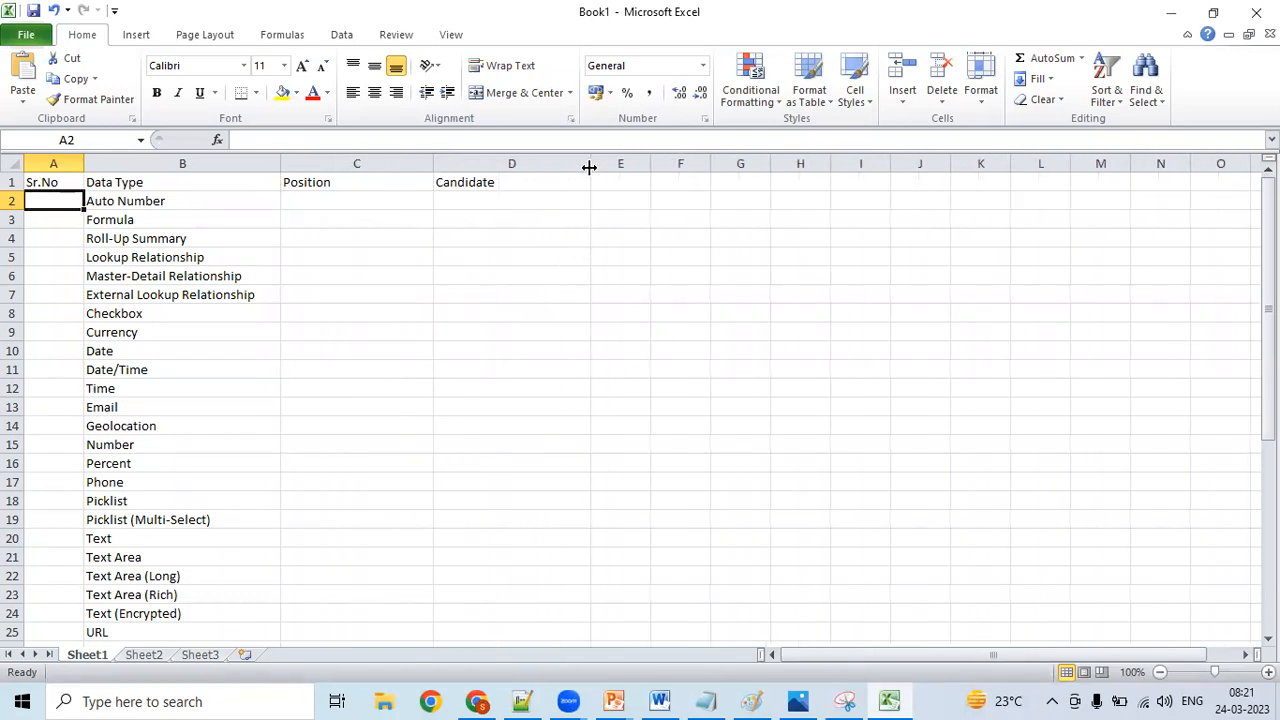
- Switch to Chrome, search Google for "linkedin" in a new browser tab and open the LinkedIn India site
click(315, 195)
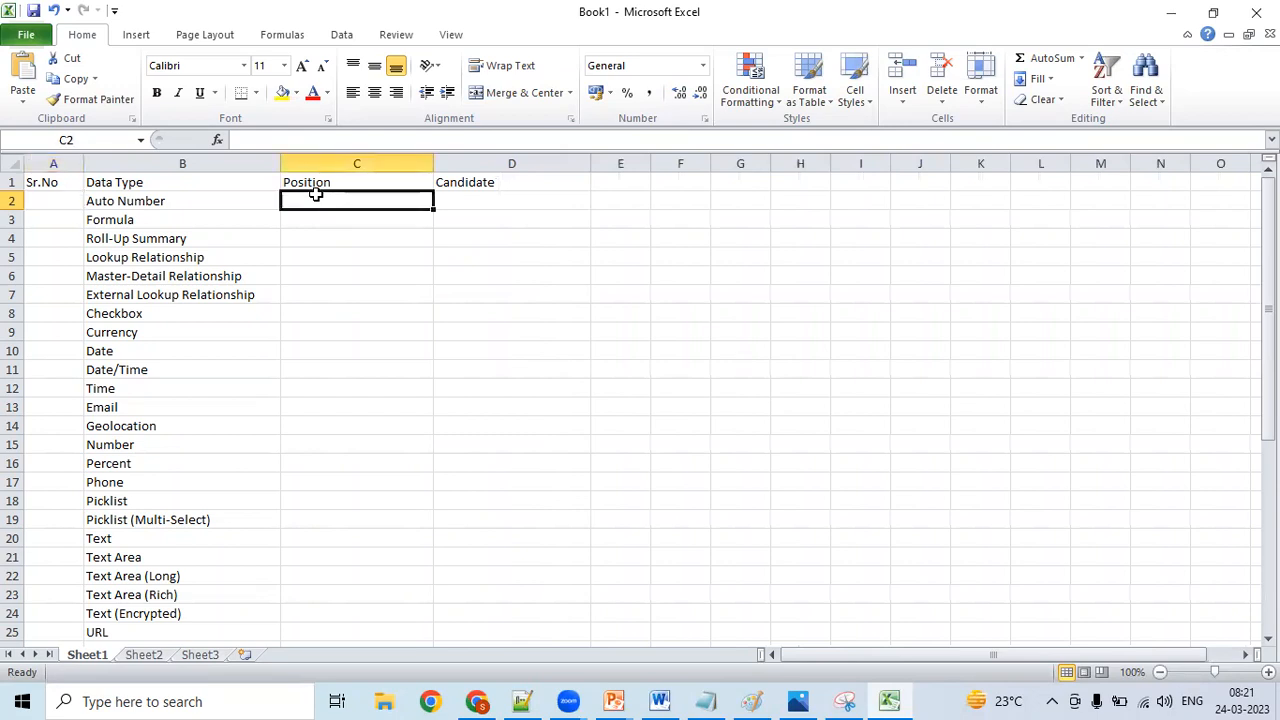
click(477, 701)
right_click(477, 701)
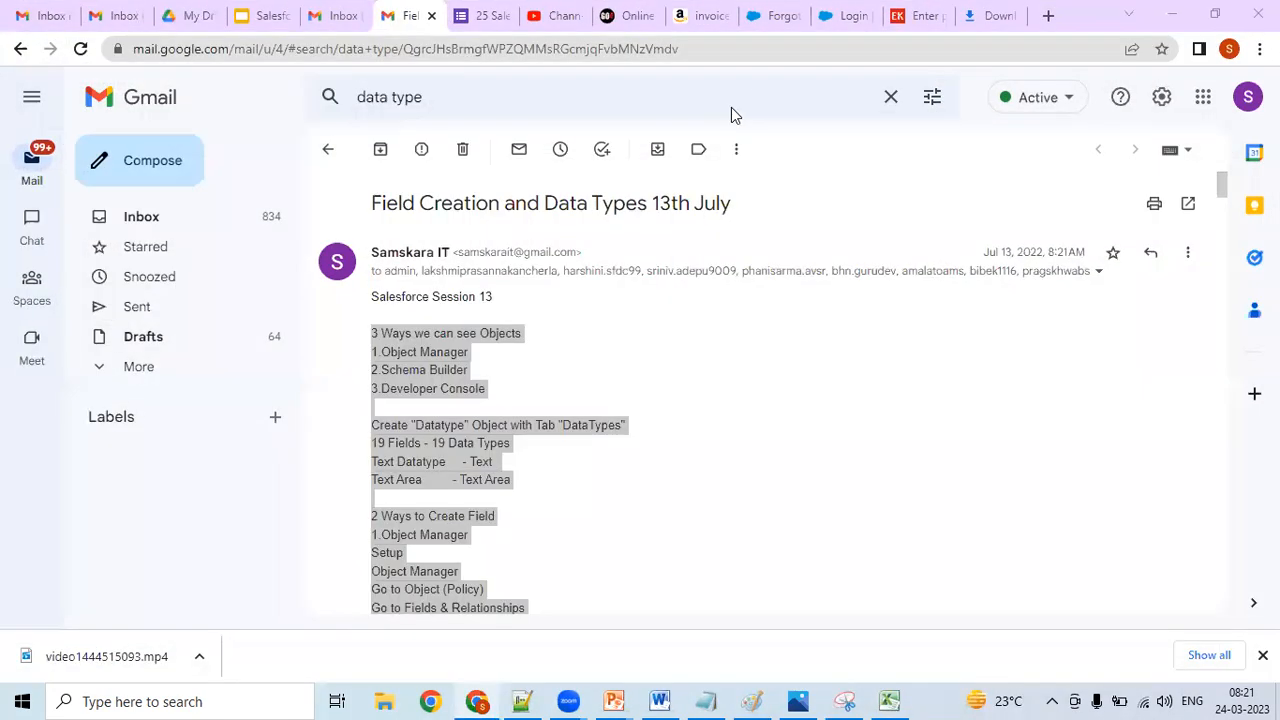
click(1046, 17)
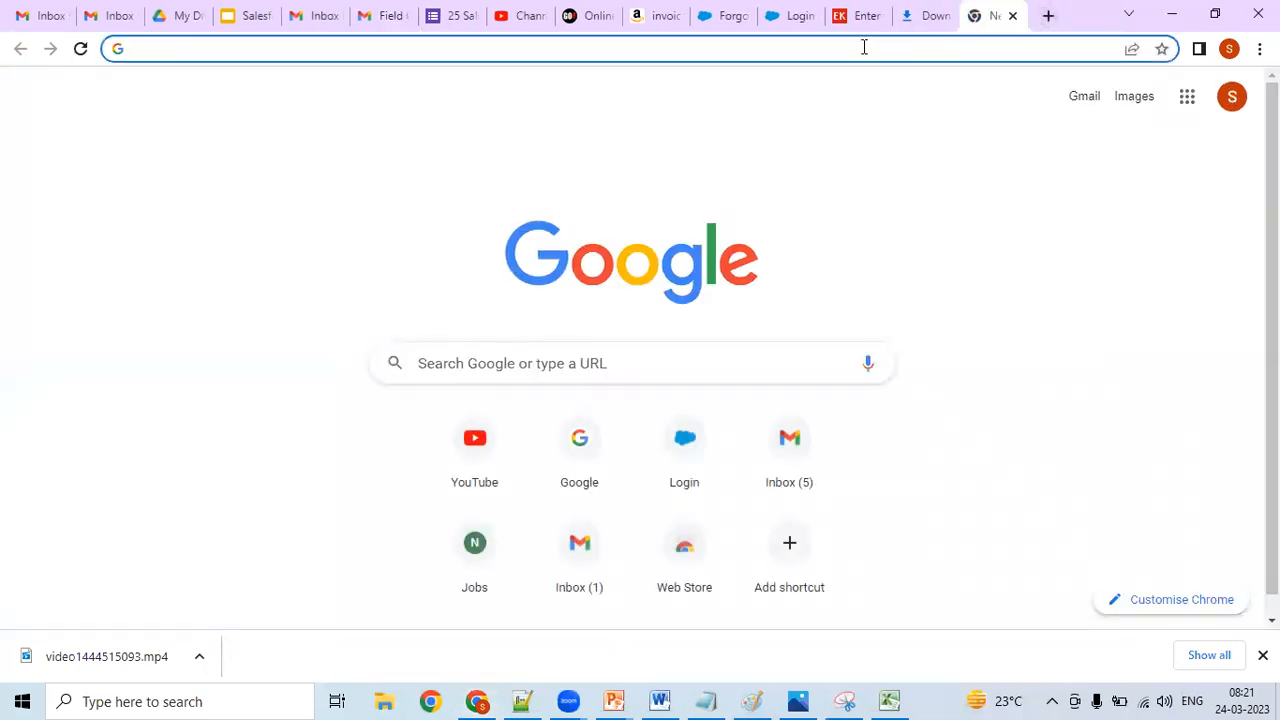
text(linkedin)
key(Return)
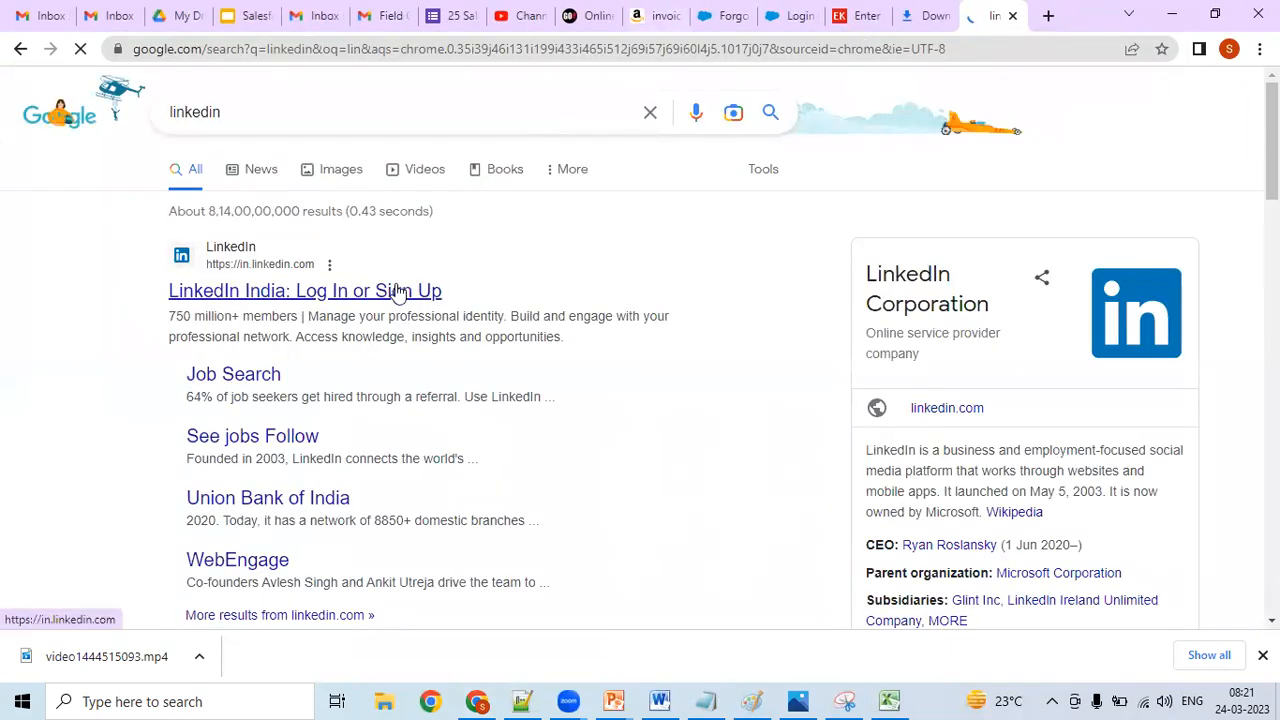
click(397, 290)
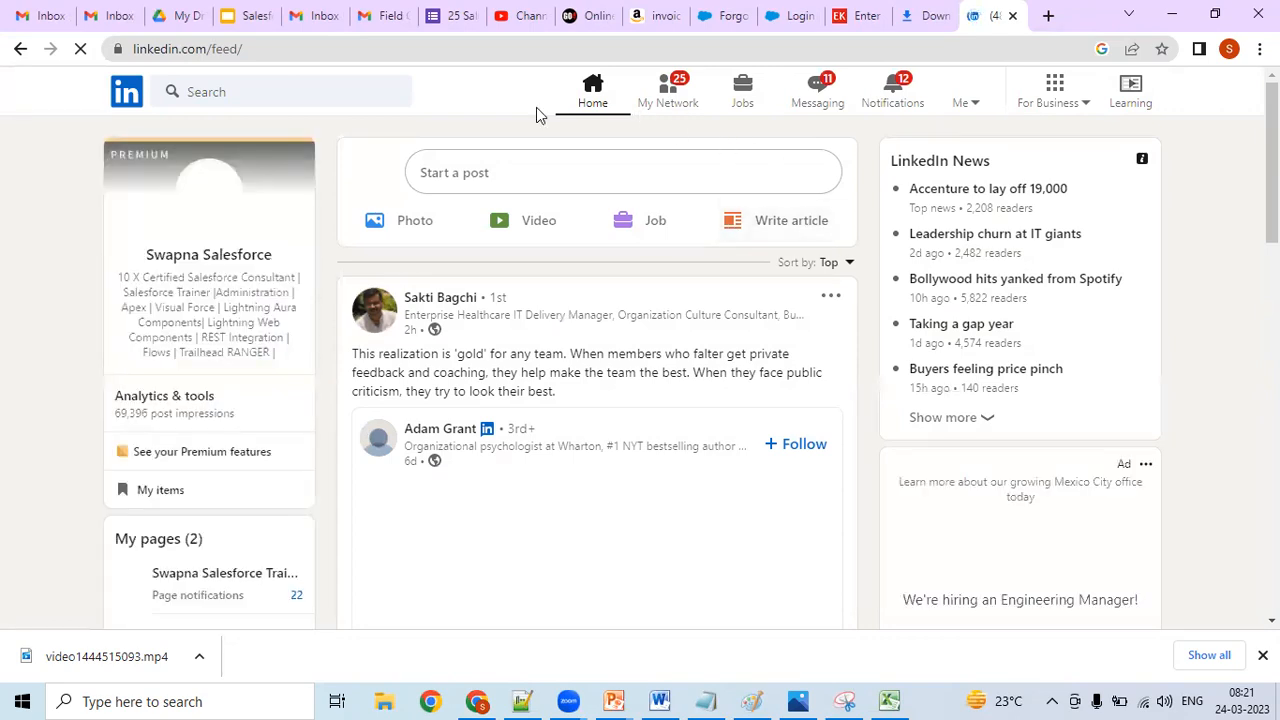
- Search LinkedIn for "salesforce" and show only the job results
click(357, 99)
text(s)
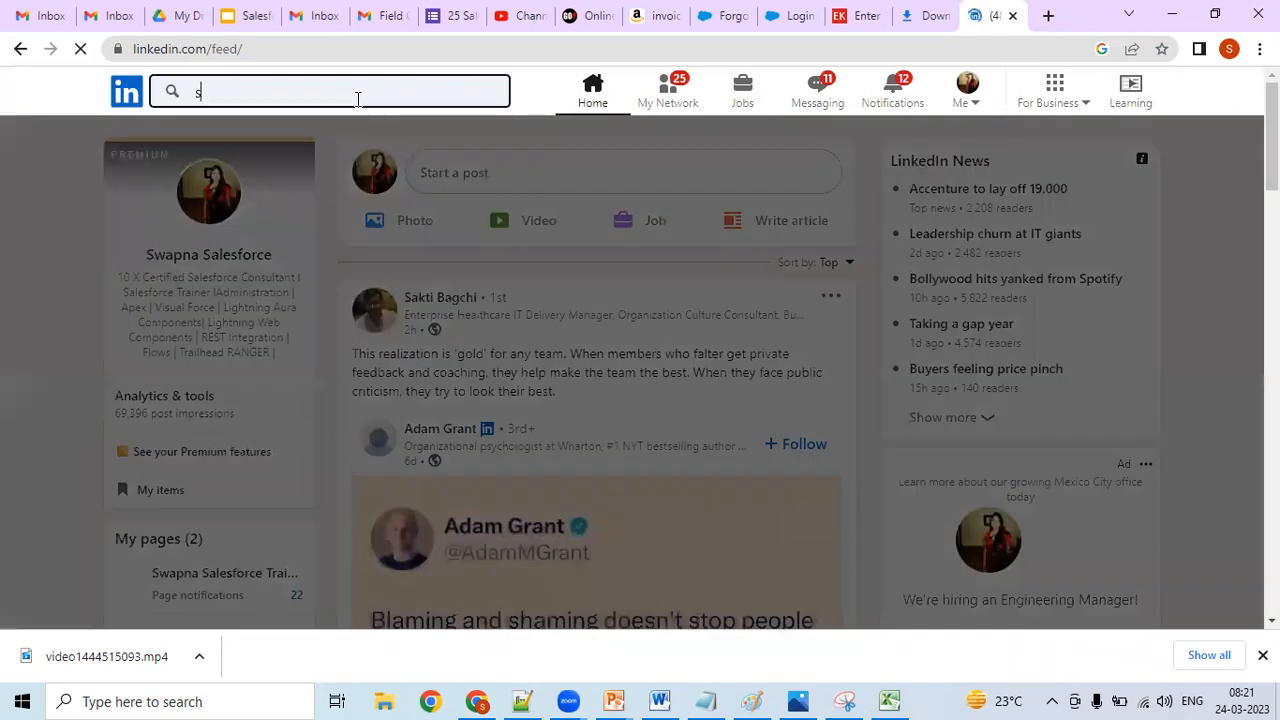
text(ales)
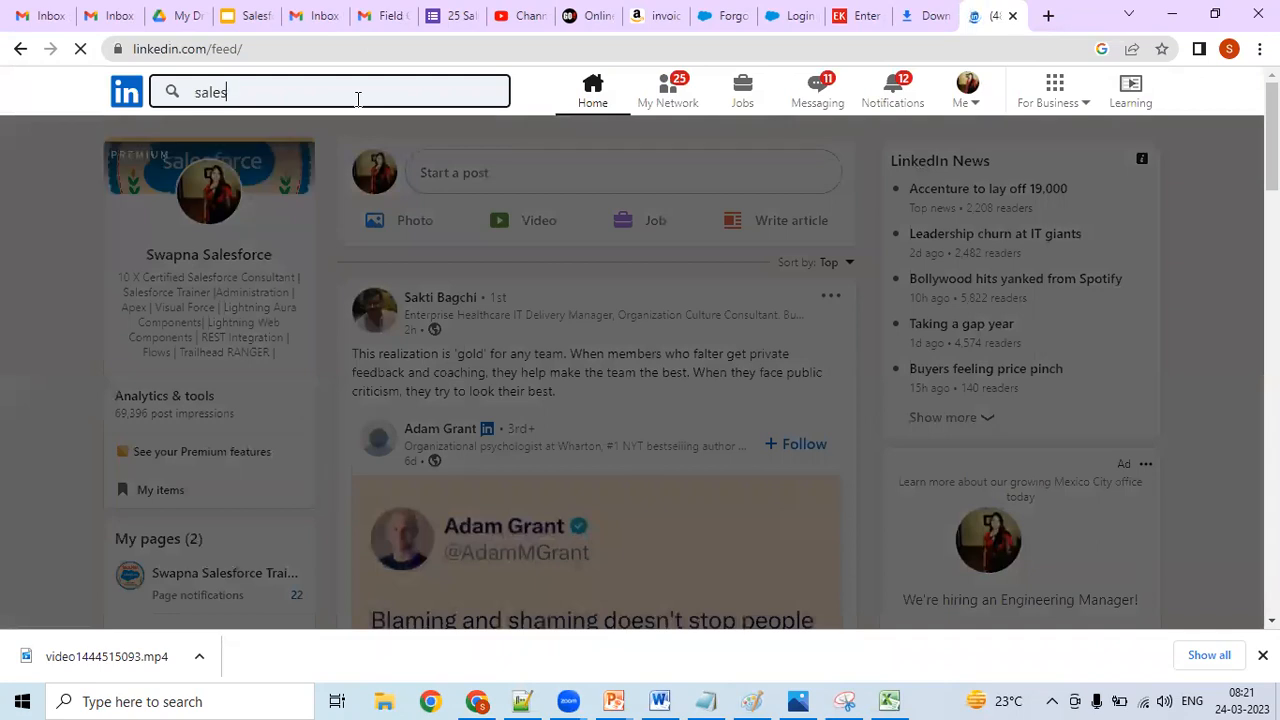
text(force)
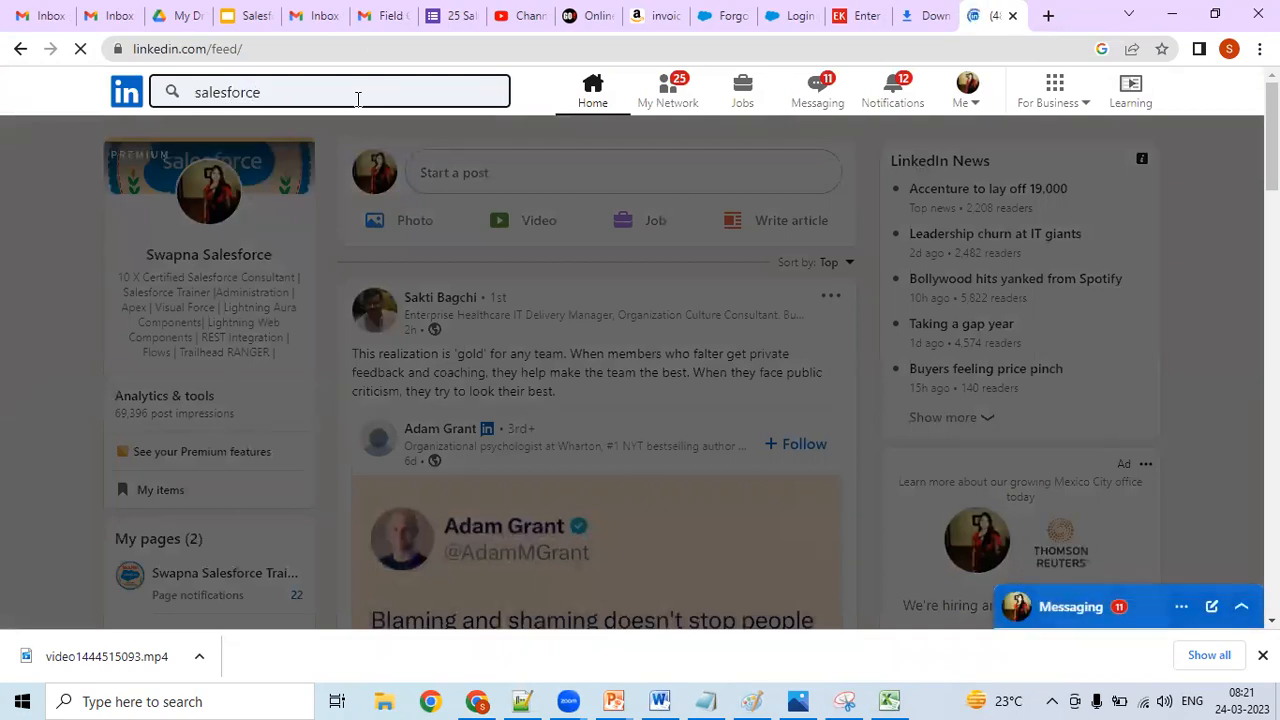
key(Return)
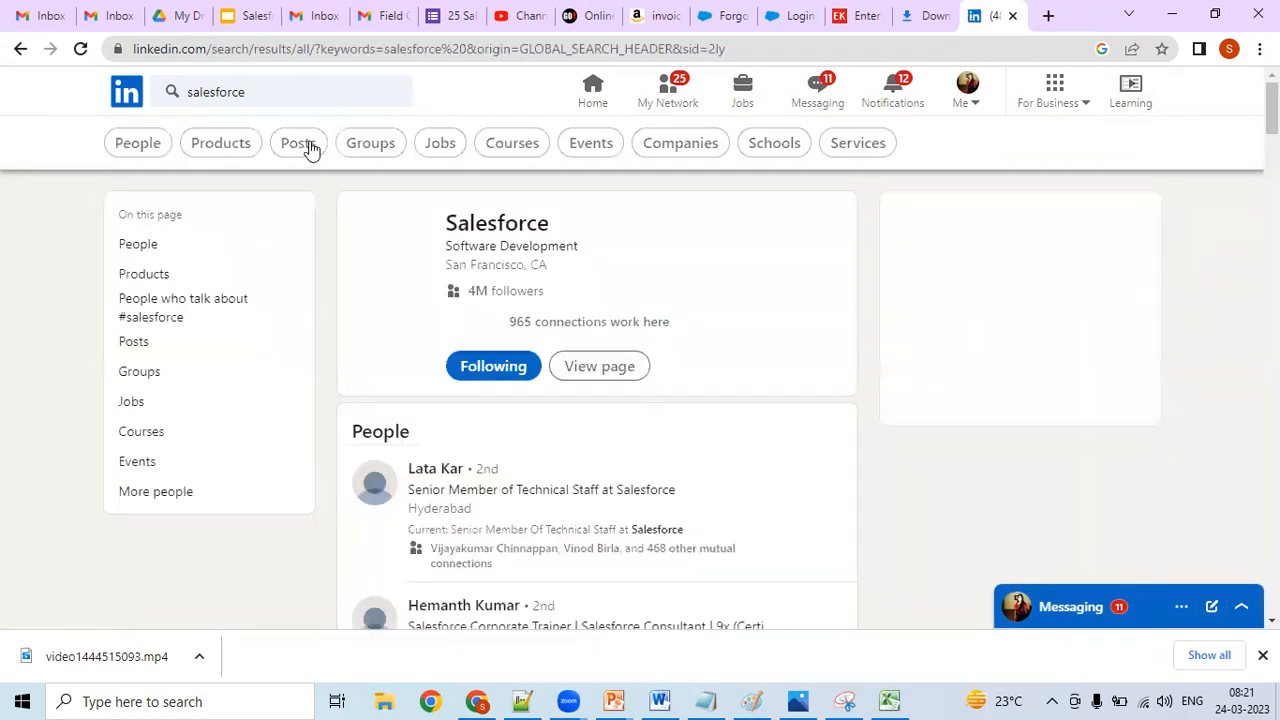
click(445, 146)
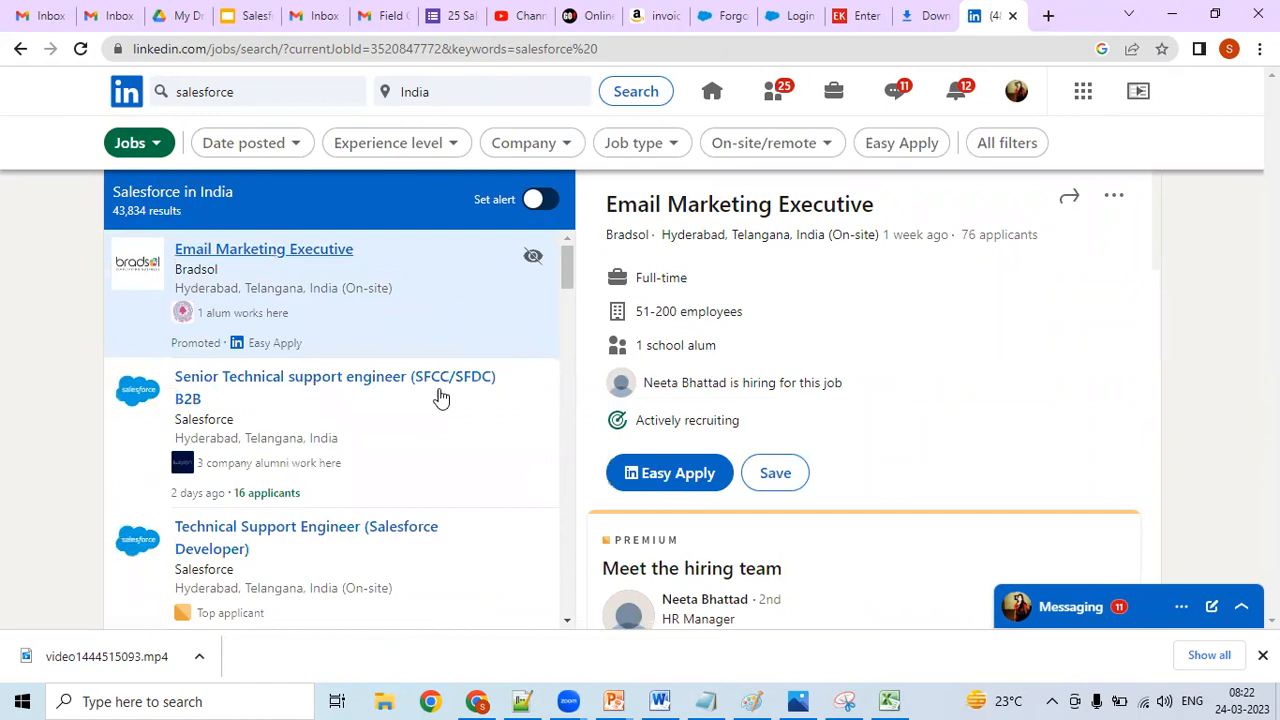
- Open the Technical Support Engineer (Salesforce Developer) posting and go to its job description
click(360, 530)
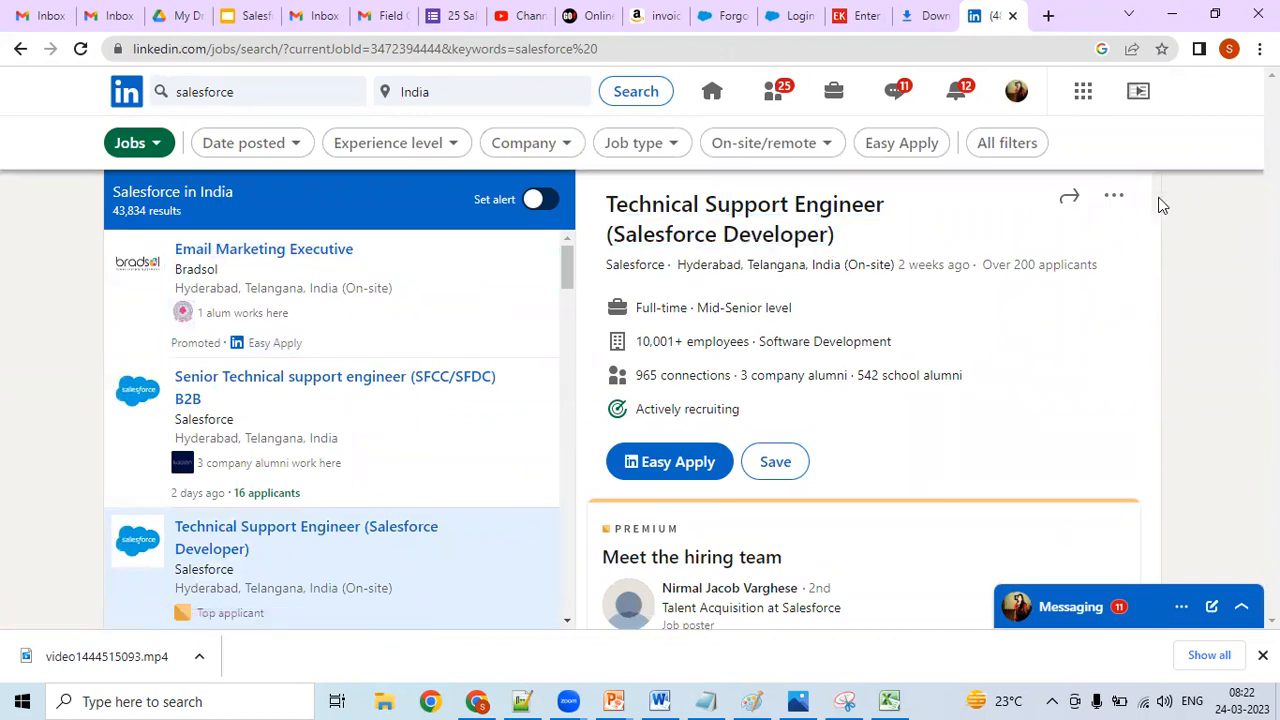
scroll(1158, 219, down, 3)
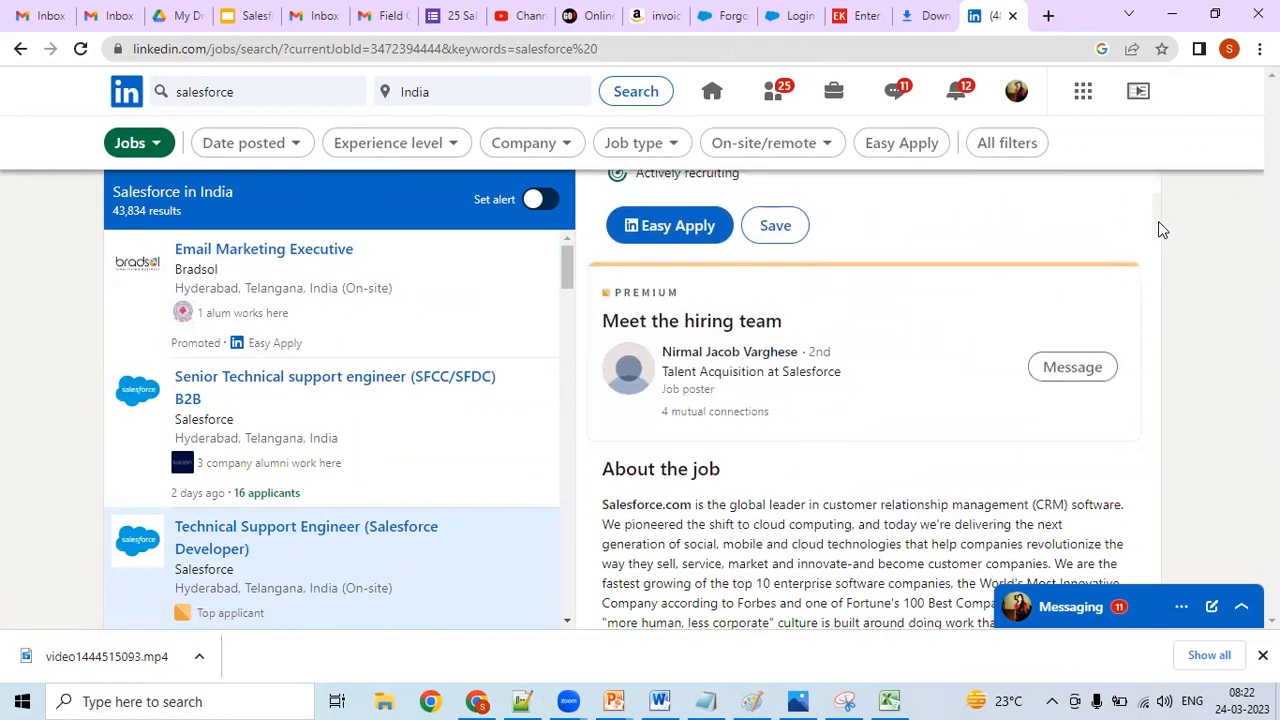
scroll(1158, 241, down, 1)
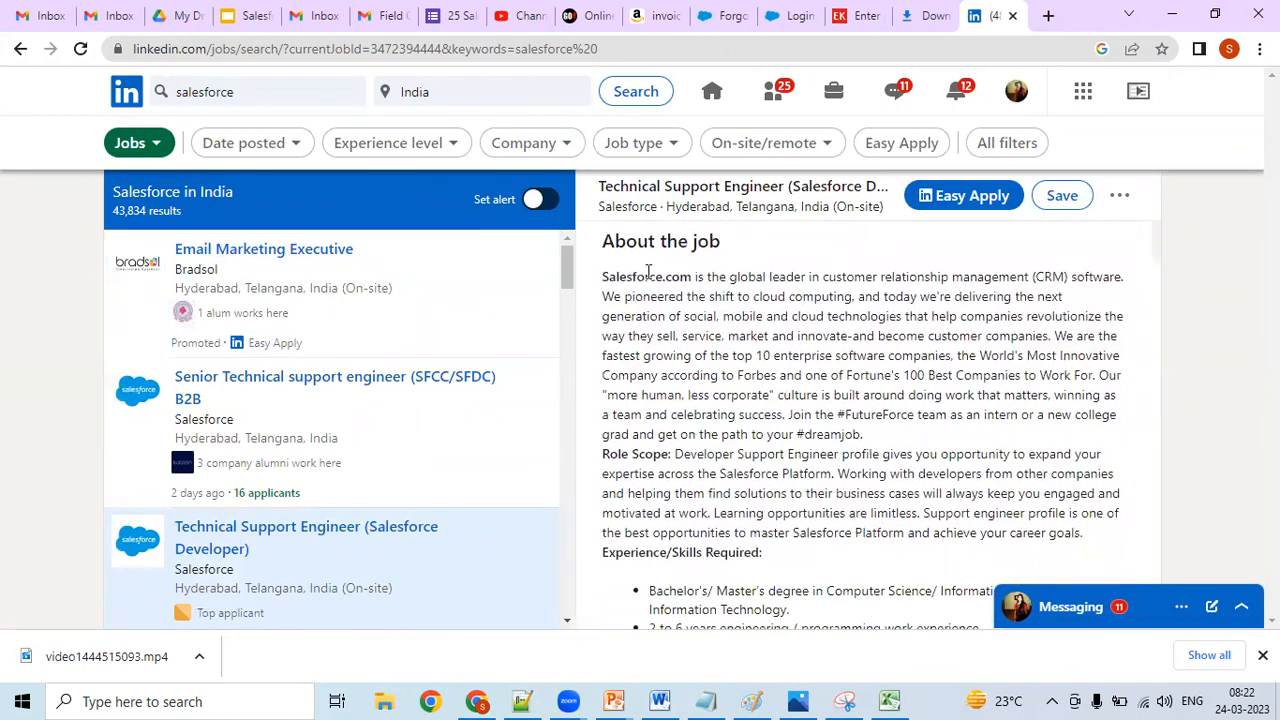
- Copy the "About the job" heading from the posting into the Notepad++ session notes, on a new line below the Position line
drag(603, 241, 734, 246)
key(ctrl+c)
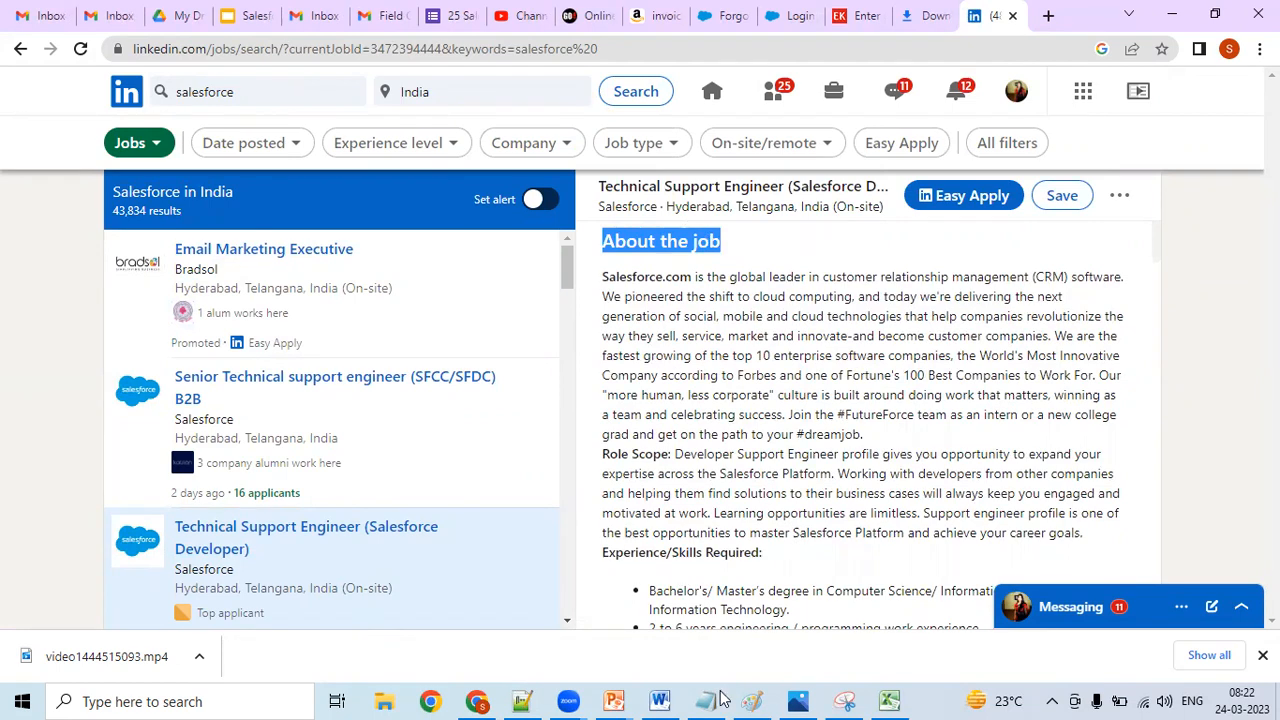
click(522, 700)
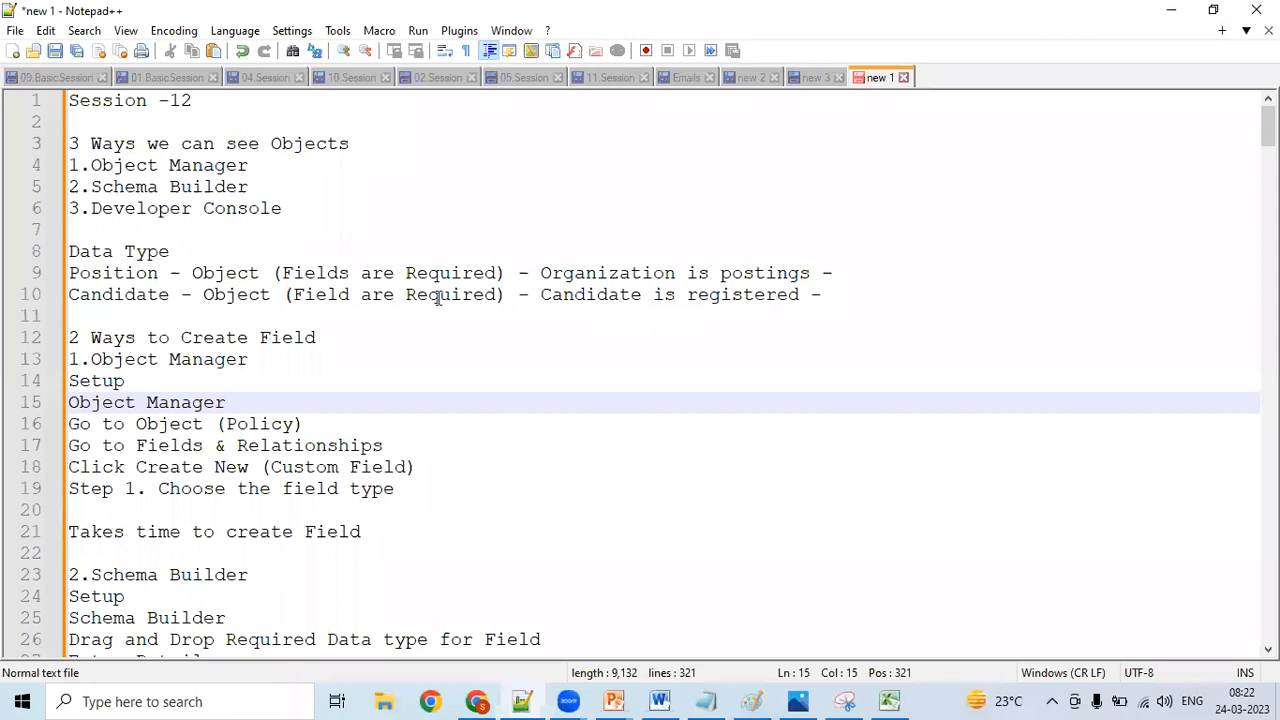
click(437, 297)
click(843, 273)
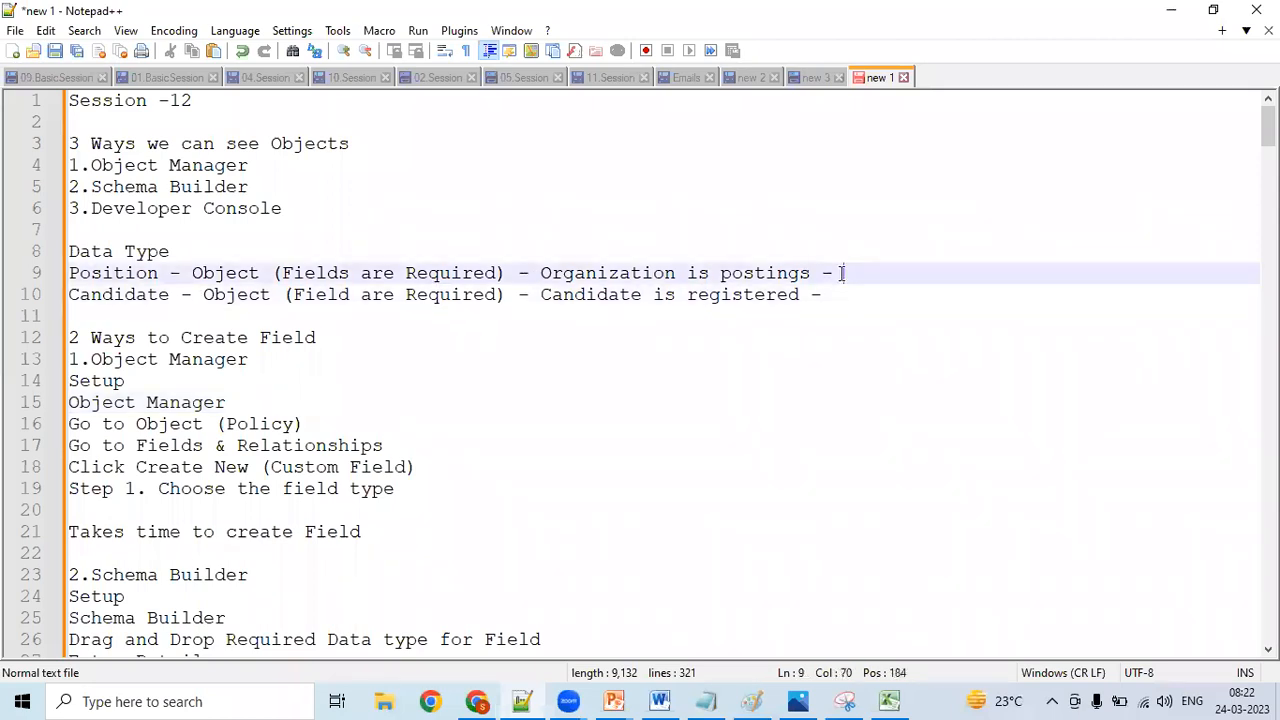
key(Return)
key(ctrl+v)
key(Return)
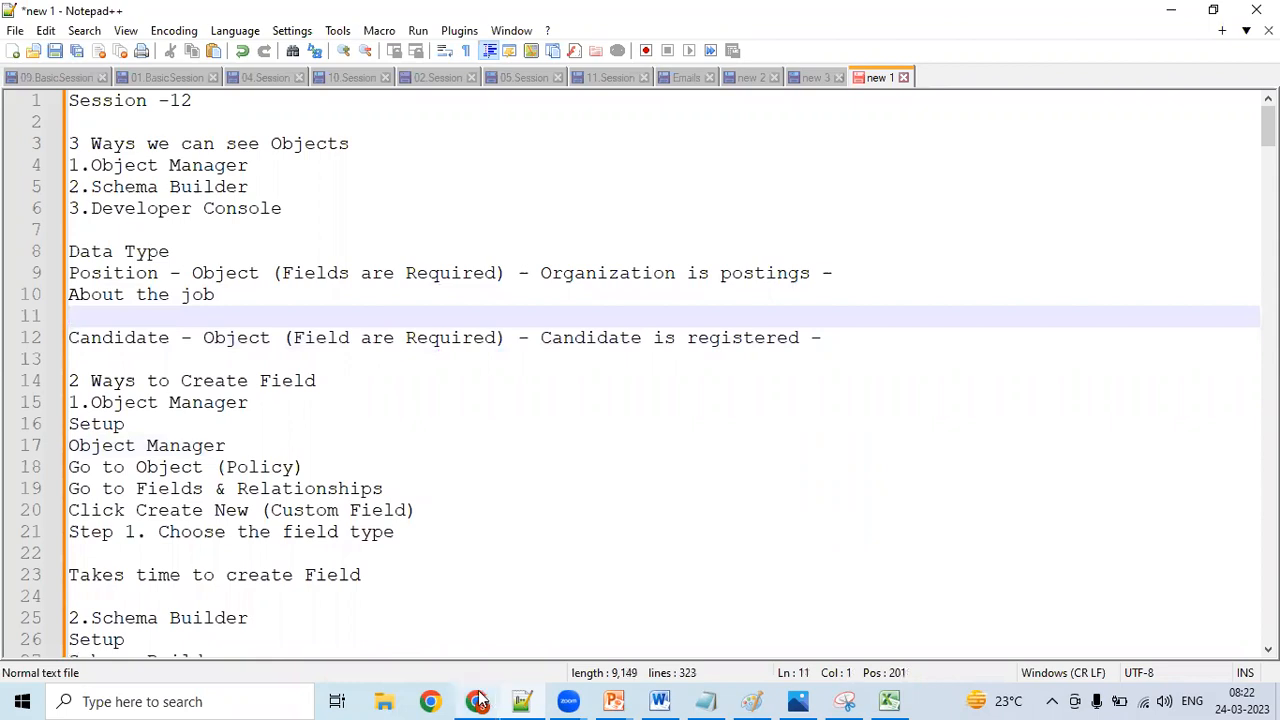
- Copy the "Role Scope" heading from the LinkedIn posting into the Notepad++ notes, below "About the job"
key(alt+Tab)
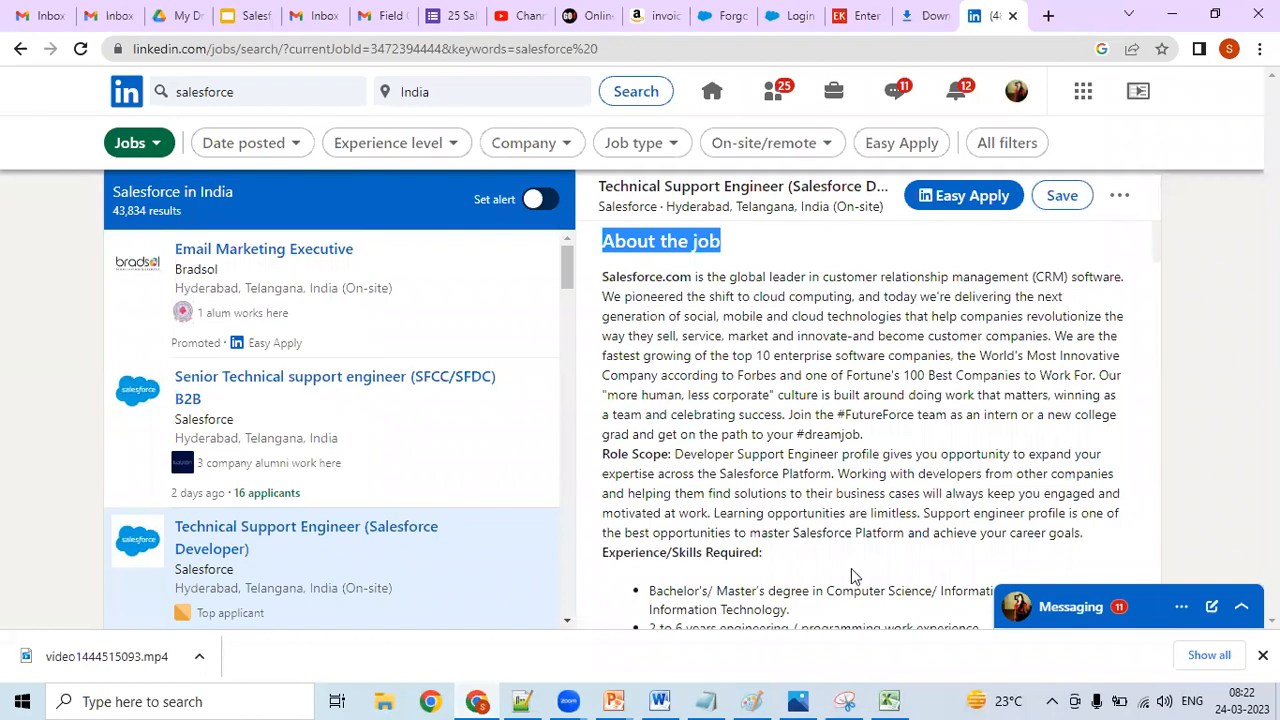
drag(600, 560, 721, 555)
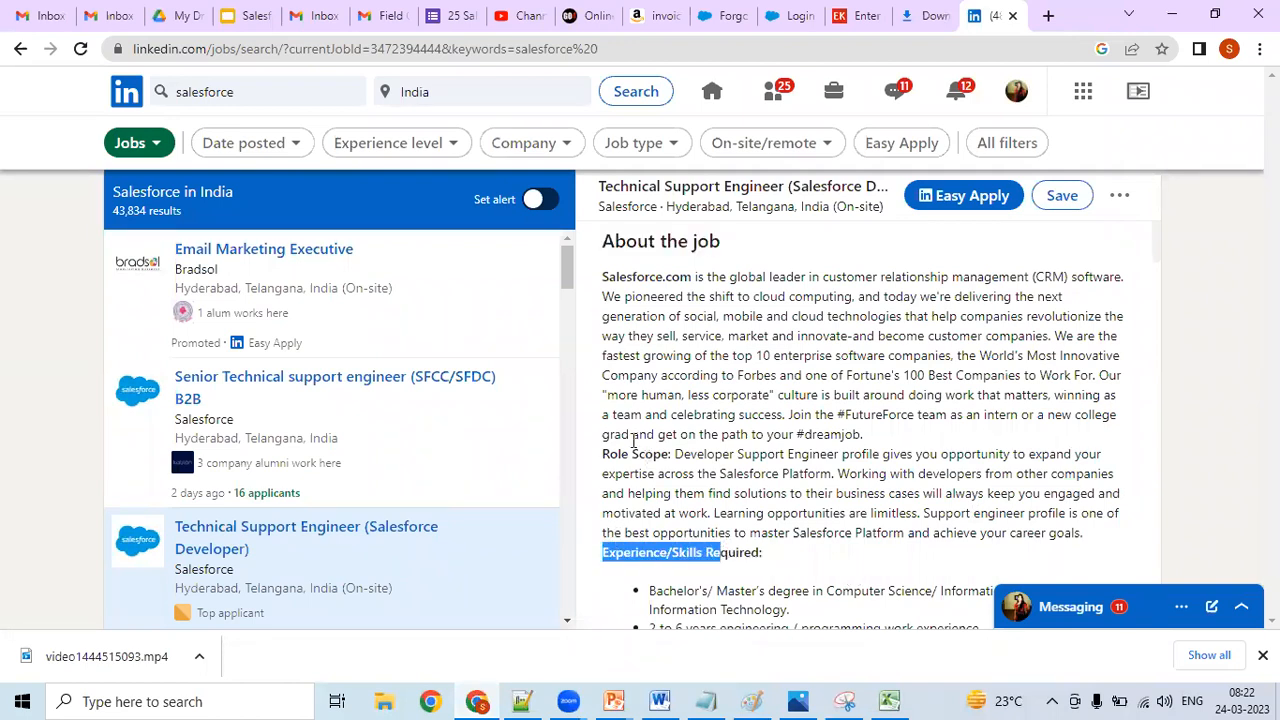
click(823, 532)
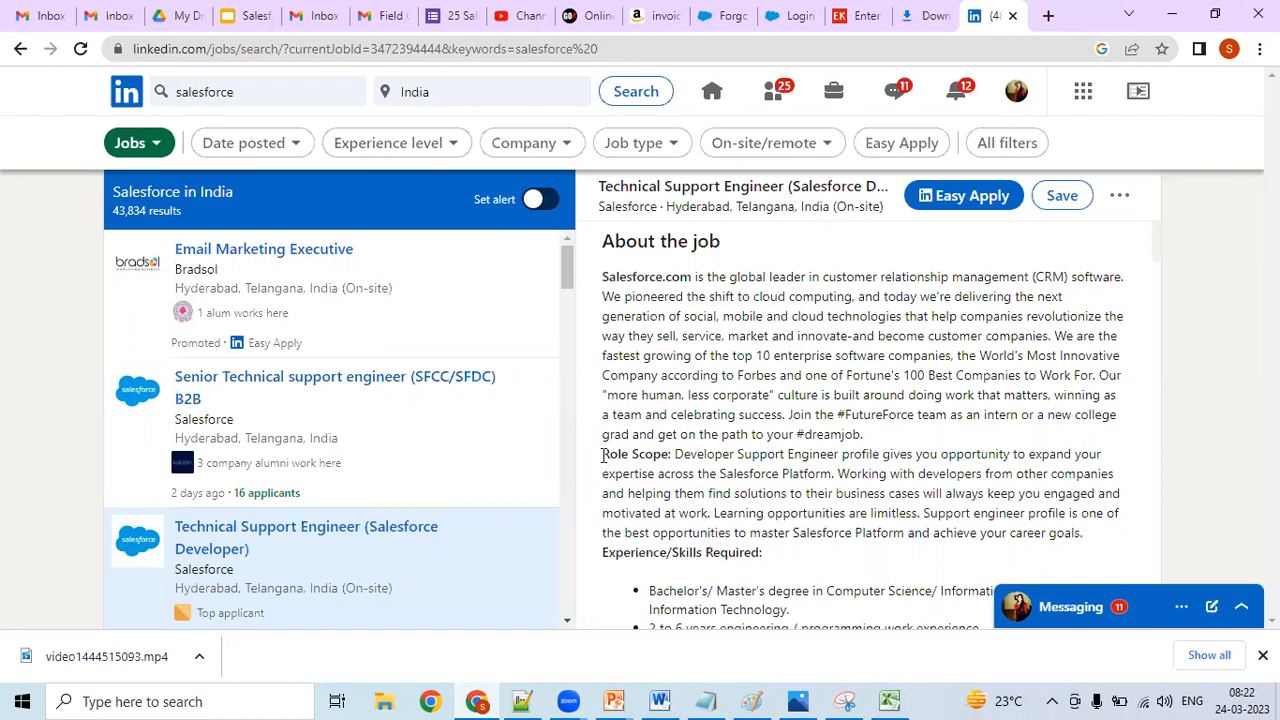
drag(603, 455, 668, 457)
key(ctrl+c)
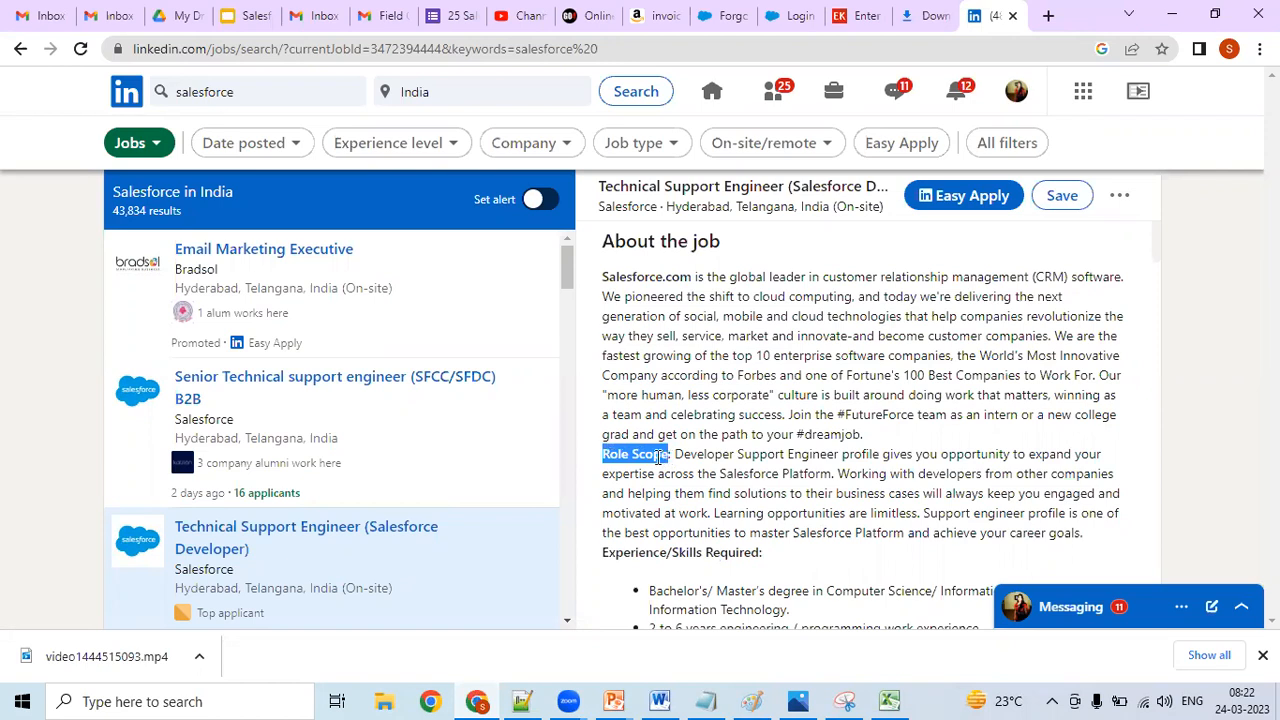
right_click(668, 459)
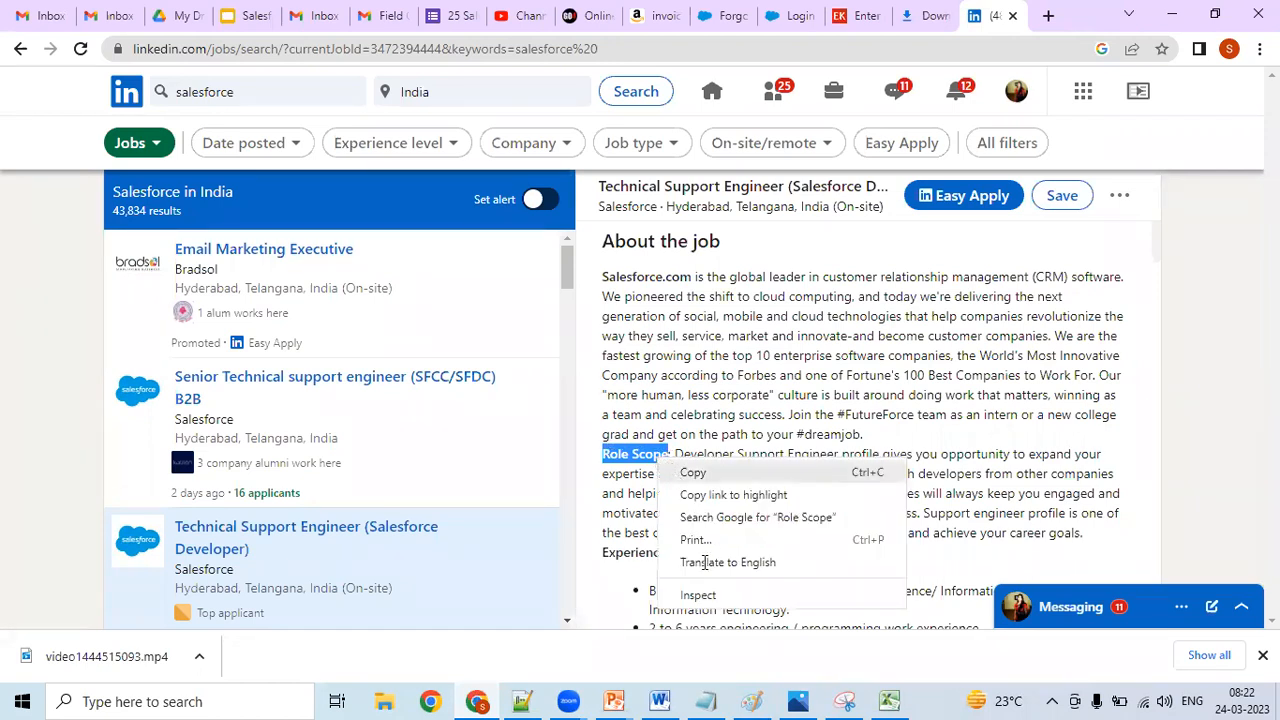
click(692, 693)
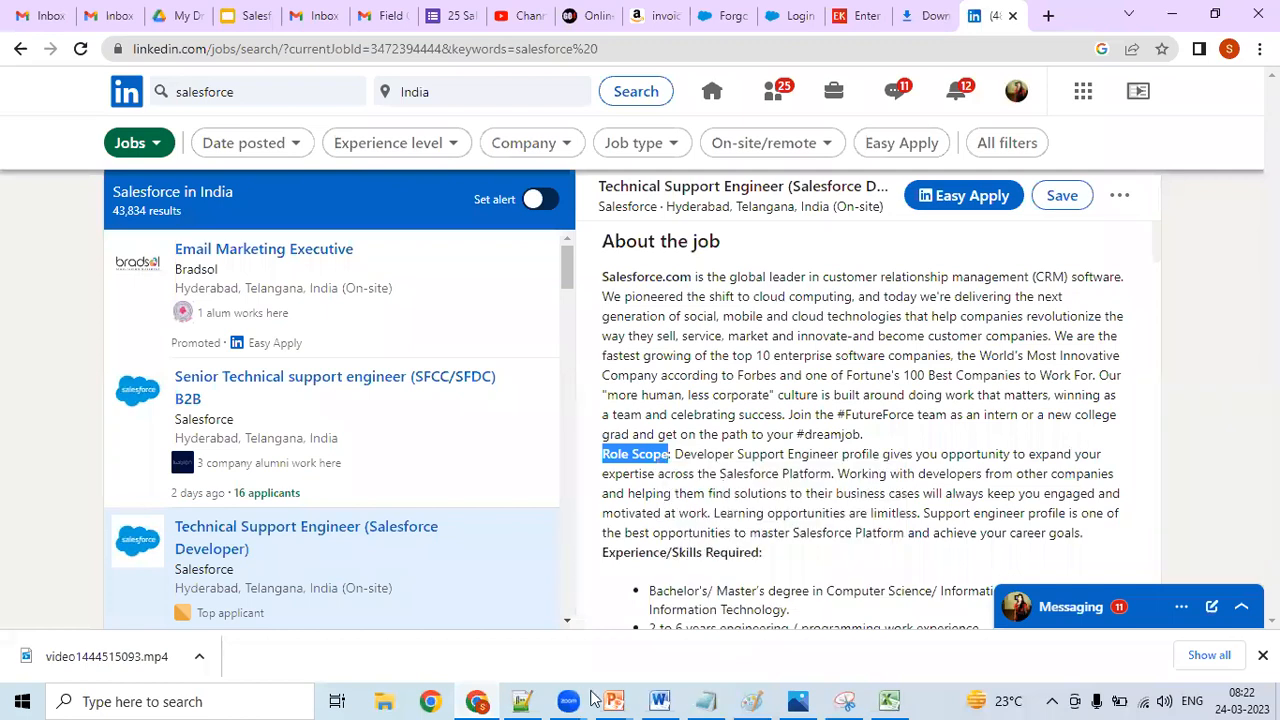
click(524, 699)
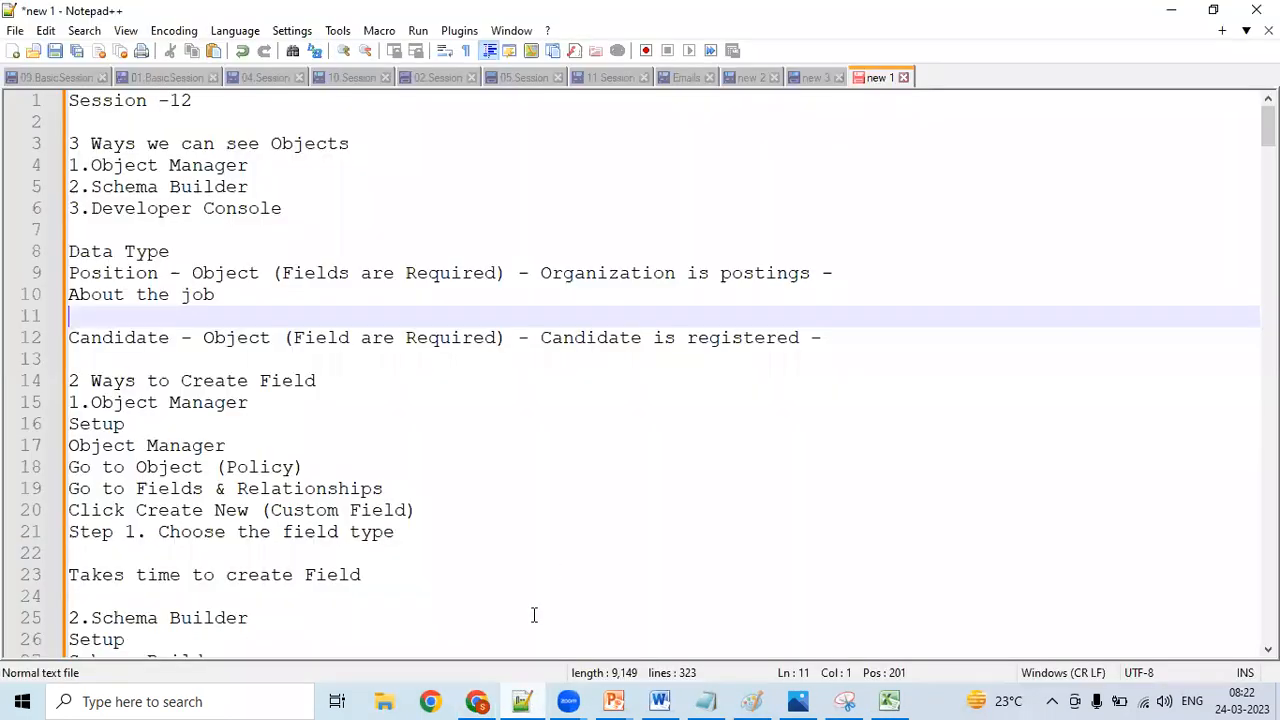
key(ctrl+v)
key(Return)
- Copy the "Experience/Skills Required:" heading from the LinkedIn posting into the Notepad++ notes, below "Role Scope"
click(477, 700)
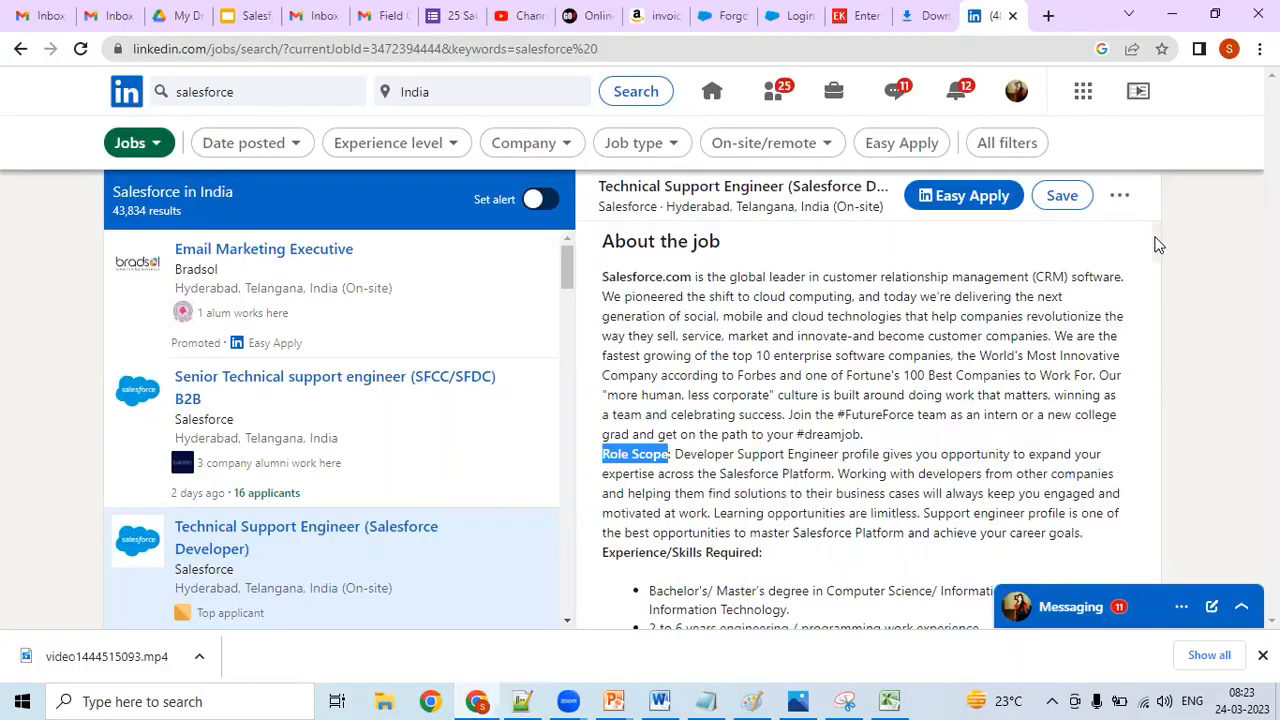
scroll(1156, 252, down, 1)
scroll(1157, 264, down, 1)
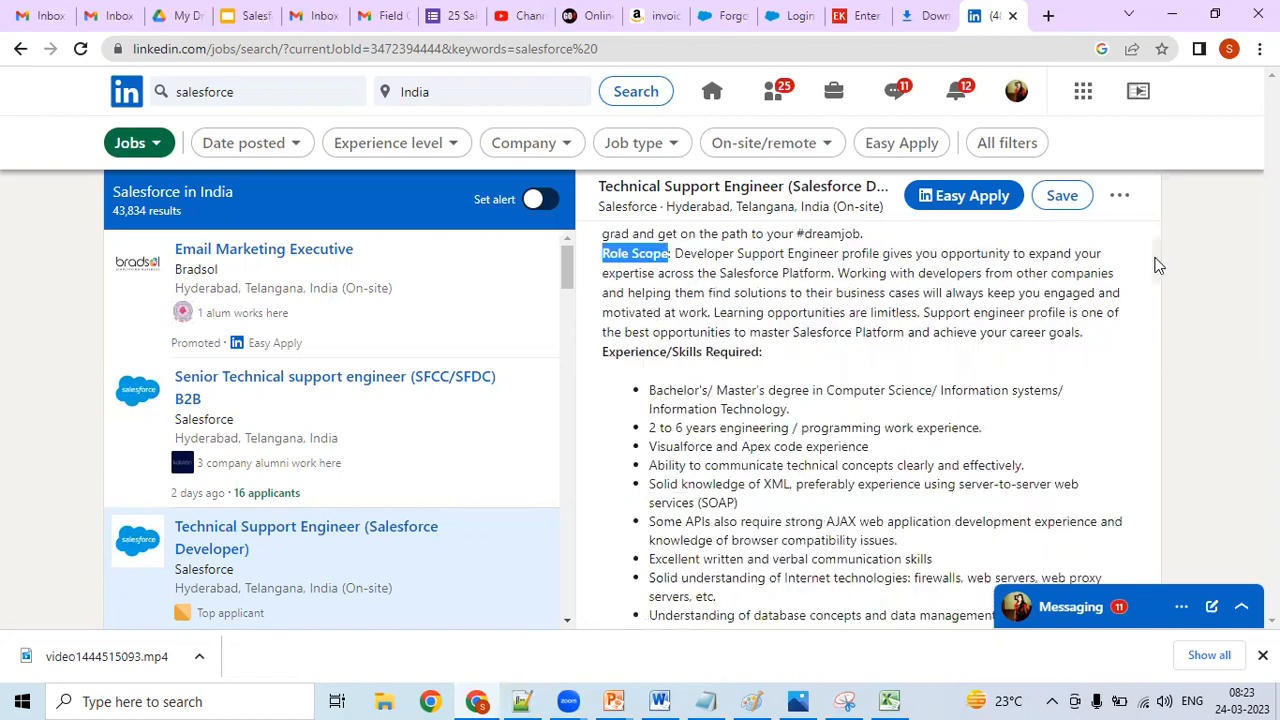
drag(604, 354, 766, 362)
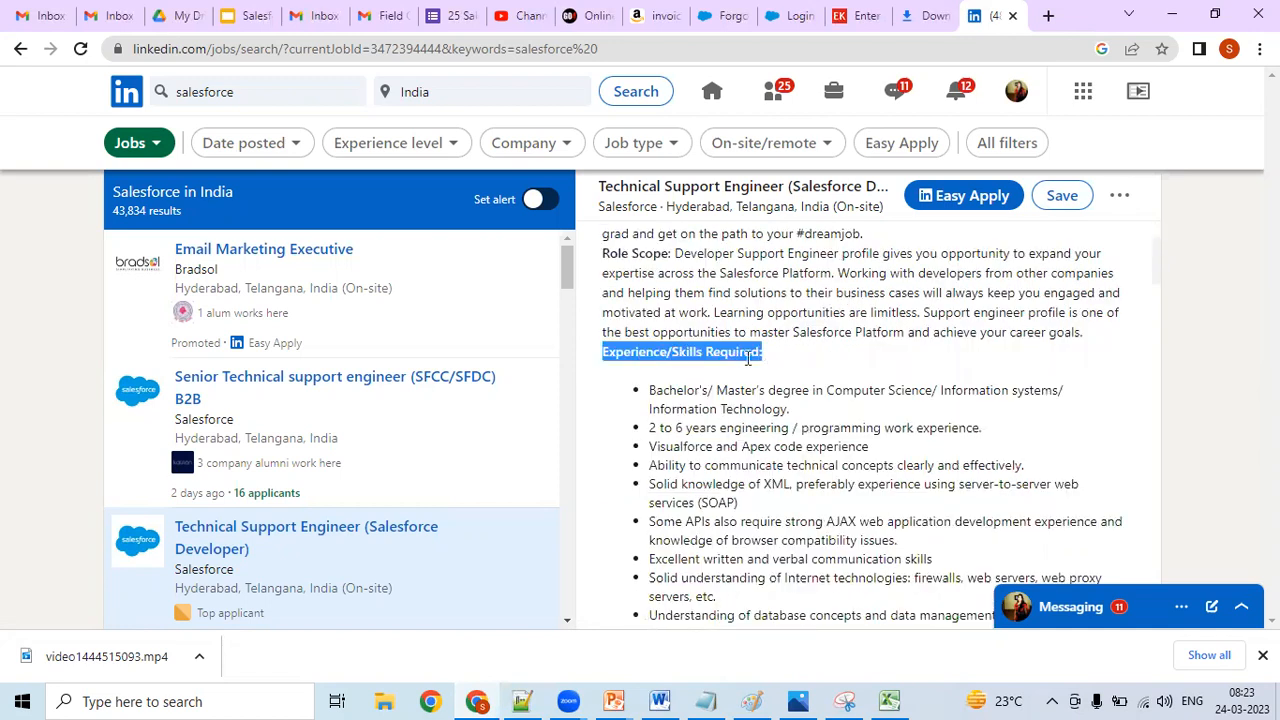
right_click(748, 358)
click(775, 372)
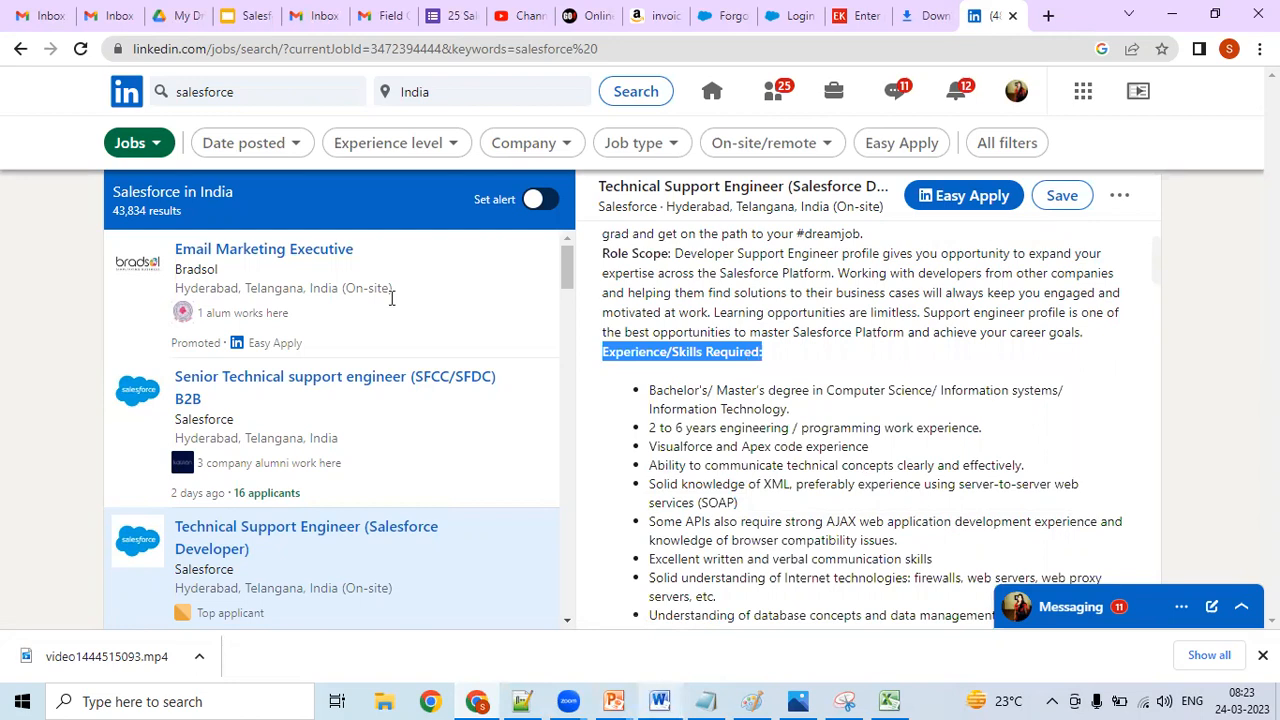
key(alt+Tab)
key(ctrl+v)
key(Return)
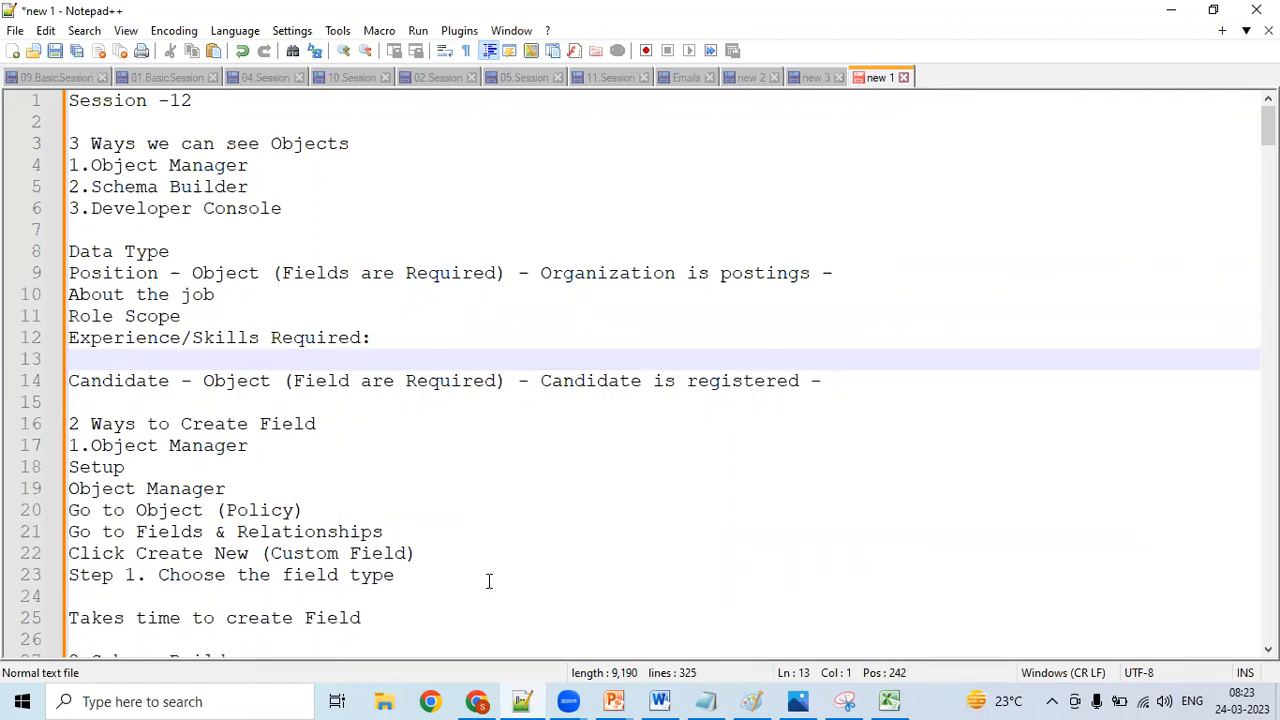
- Copy the "Experience/Skills Desired:" heading from the LinkedIn posting into the Notepad++ notes, below "Experience/Skills Required:"
click(479, 701)
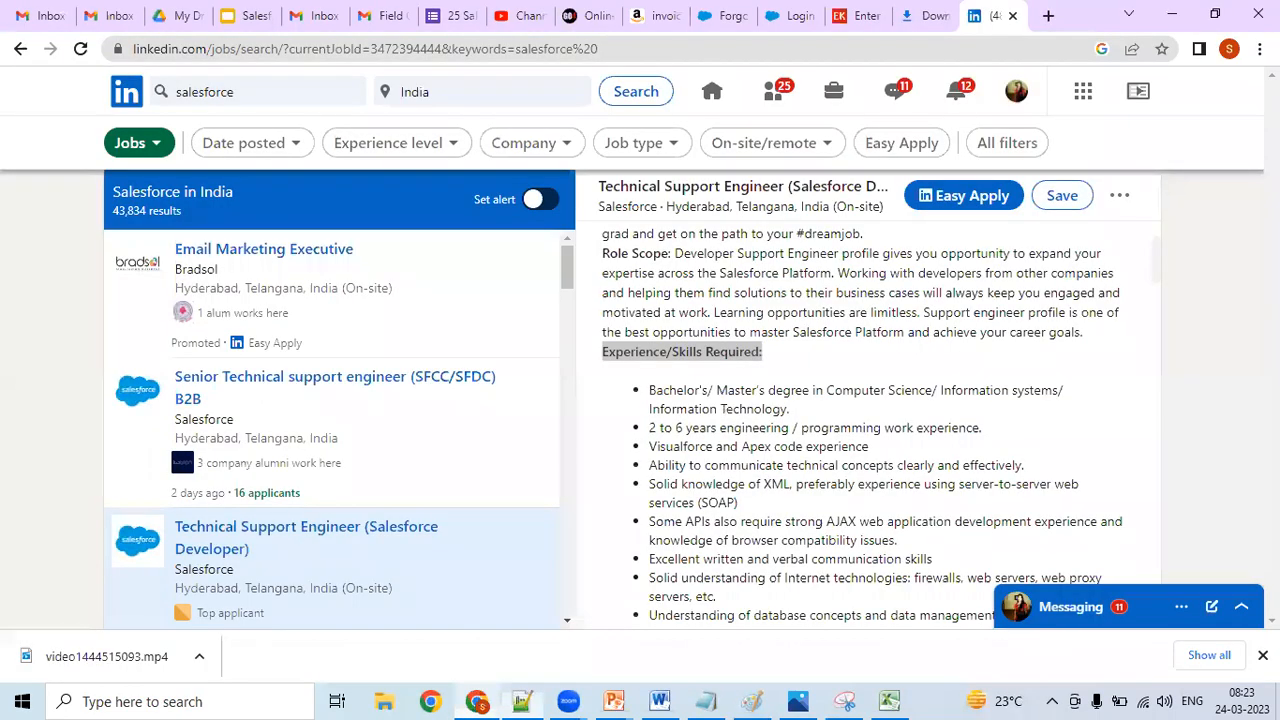
scroll(860, 420, down, 3)
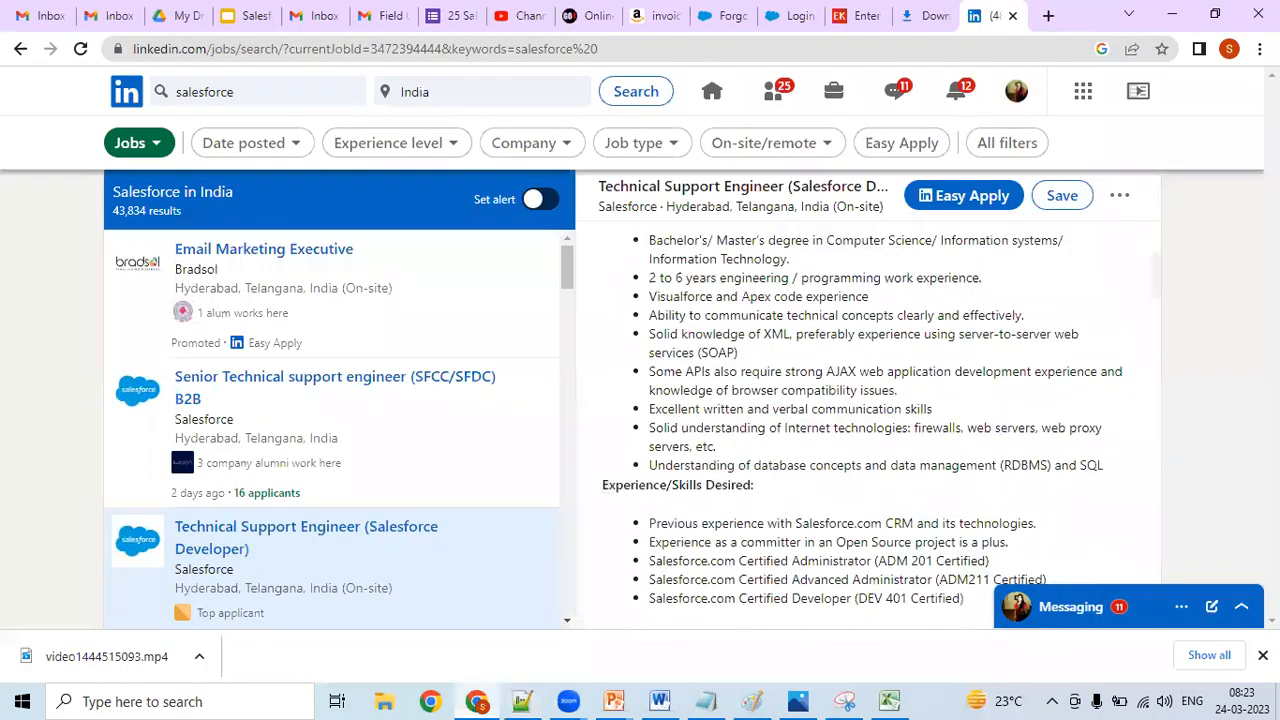
scroll(860, 420, up, 1)
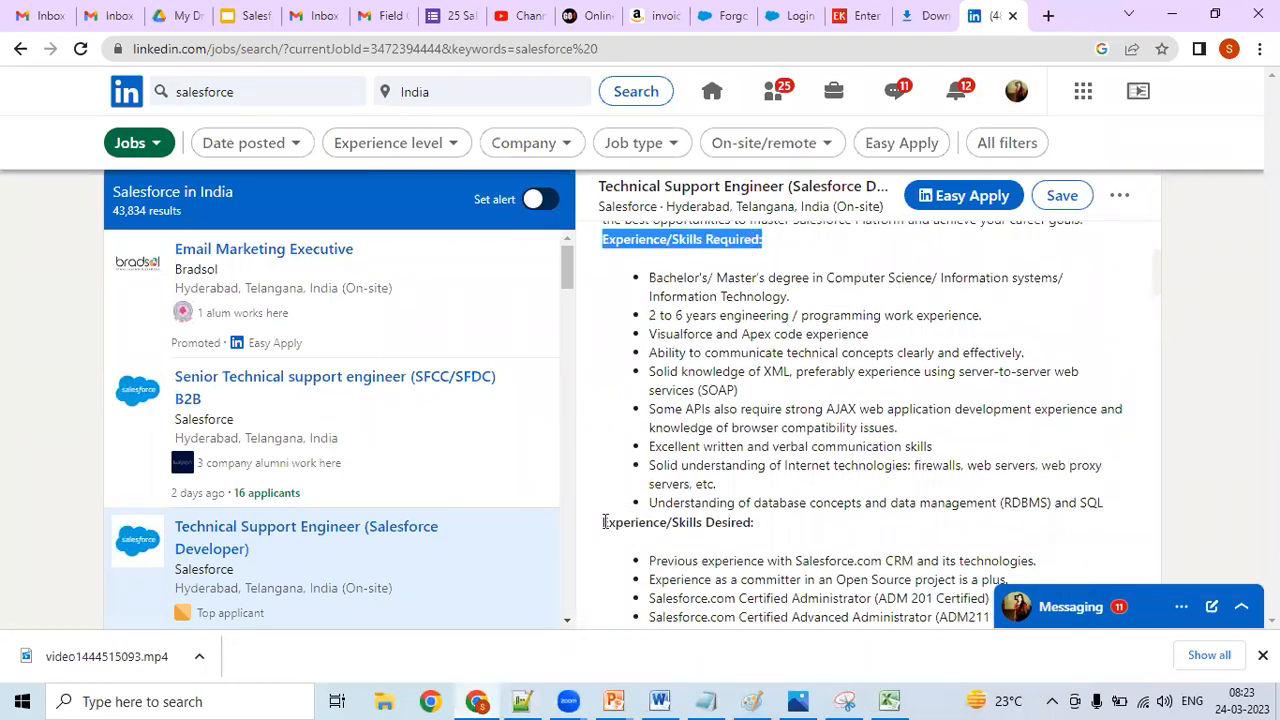
drag(602, 528, 766, 537)
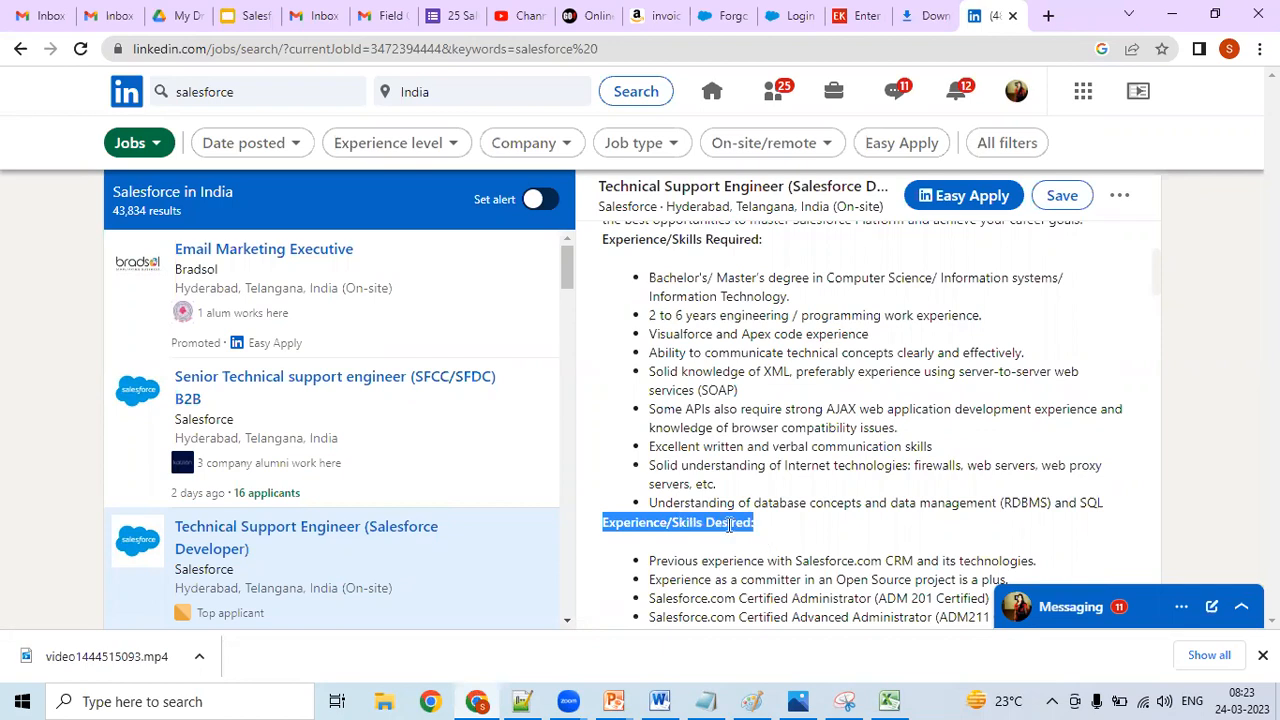
right_click(722, 522)
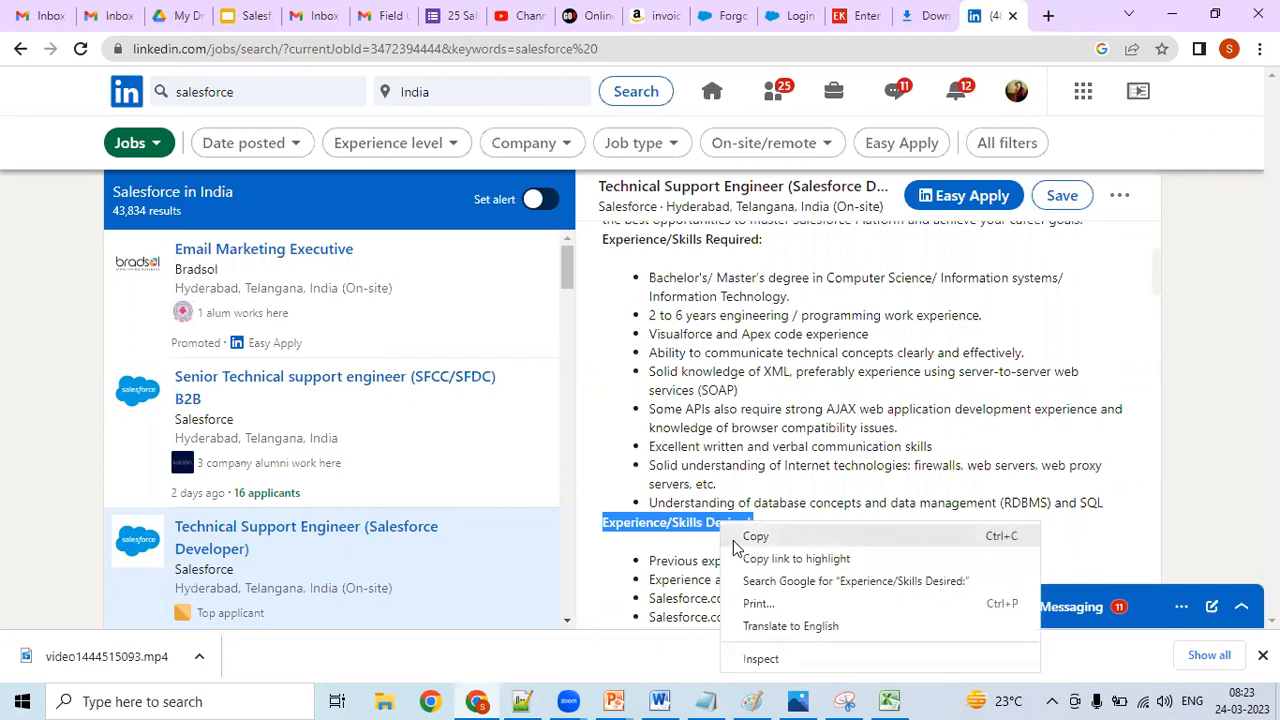
click(733, 538)
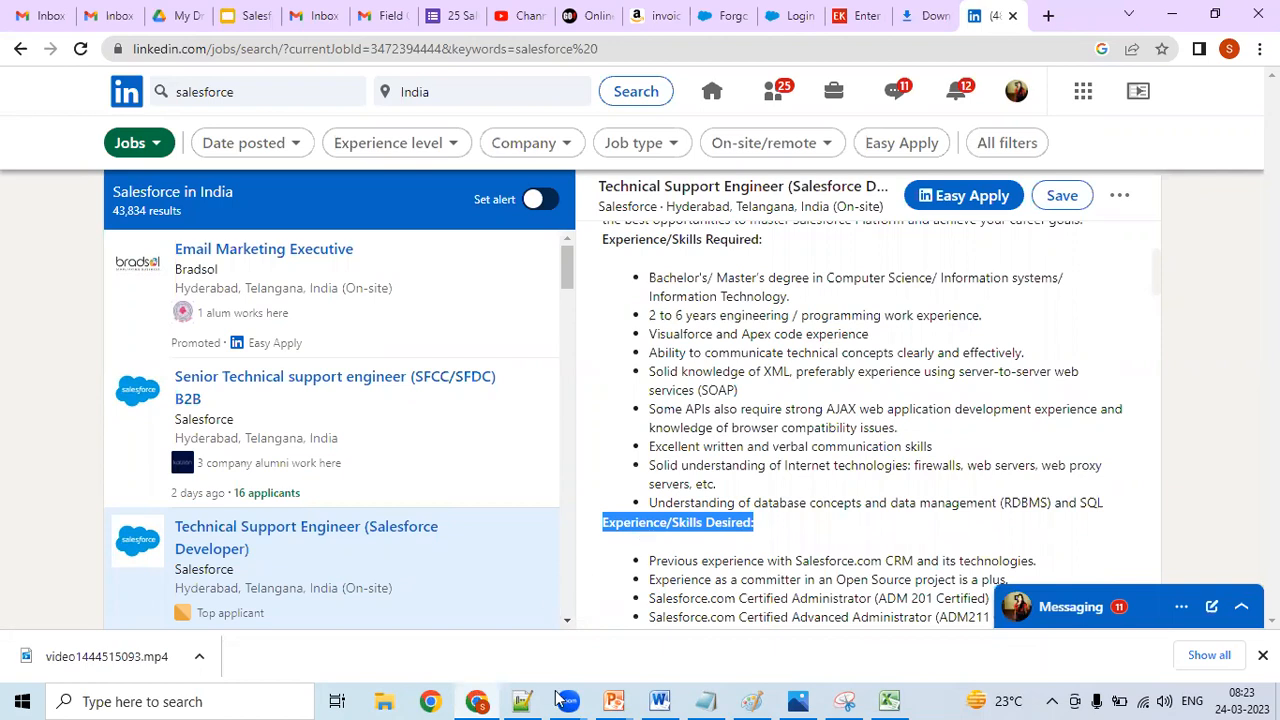
click(522, 701)
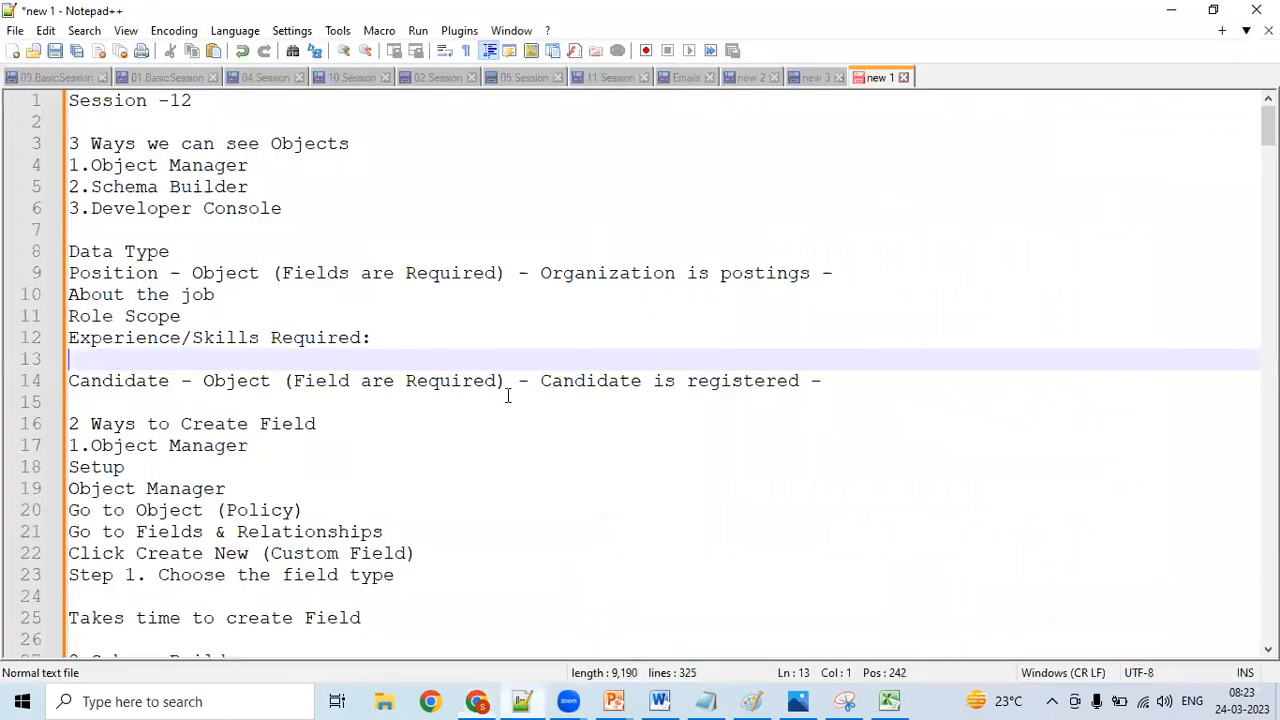
key(ctrl+v)
key(Return)
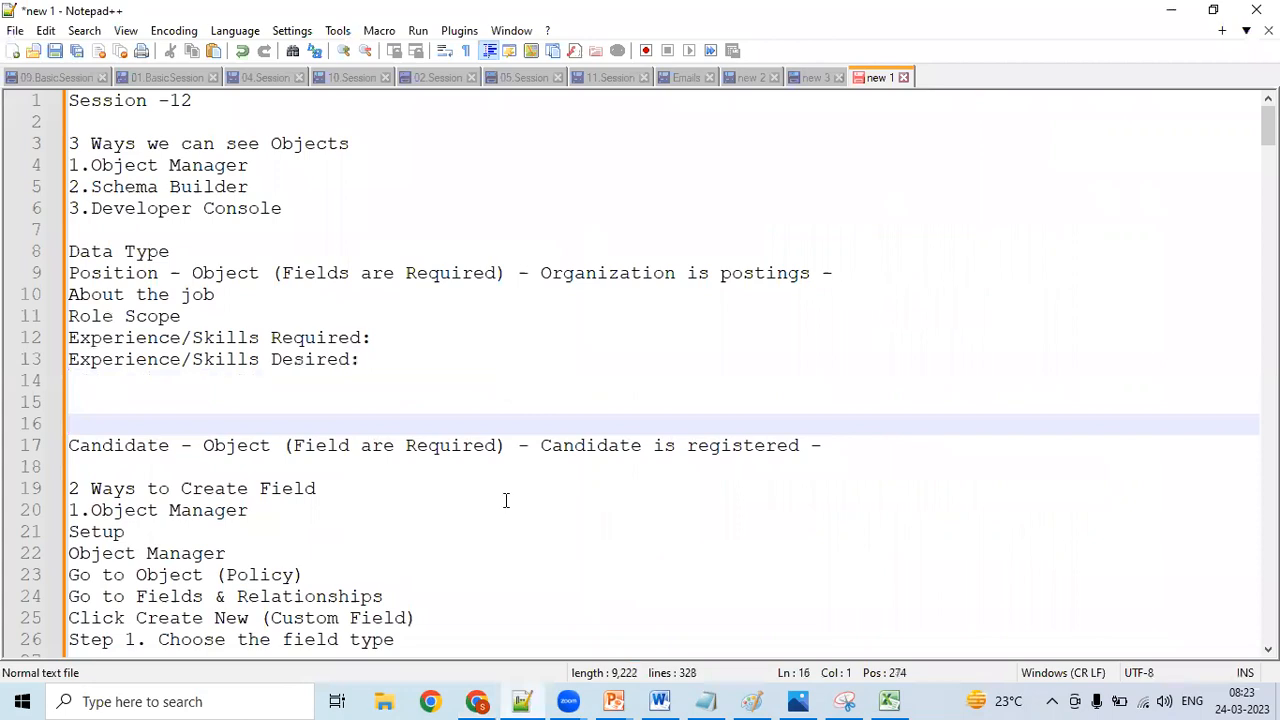
- Copy the "Role & Responsibilities:" heading from the LinkedIn posting into the Notepad++ notes, on a new line directly below "Experience/Skills Desired:"
click(477, 701)
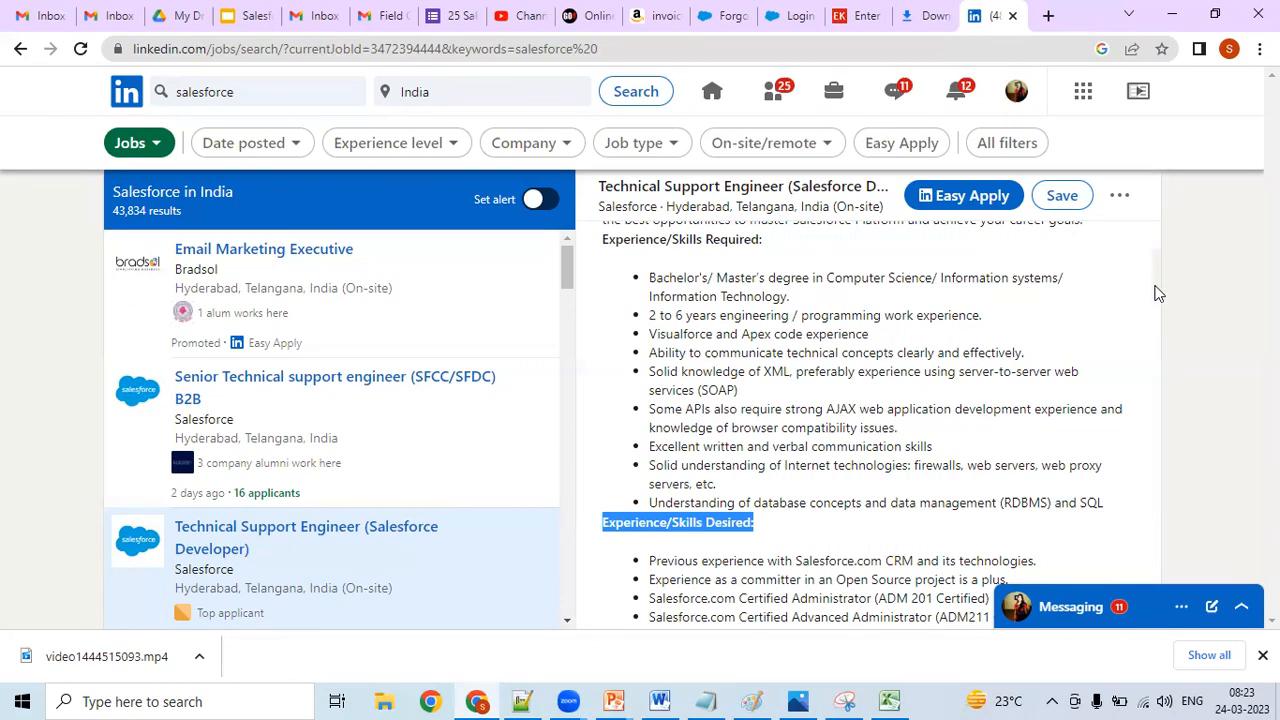
scroll(1156, 300, down, 4)
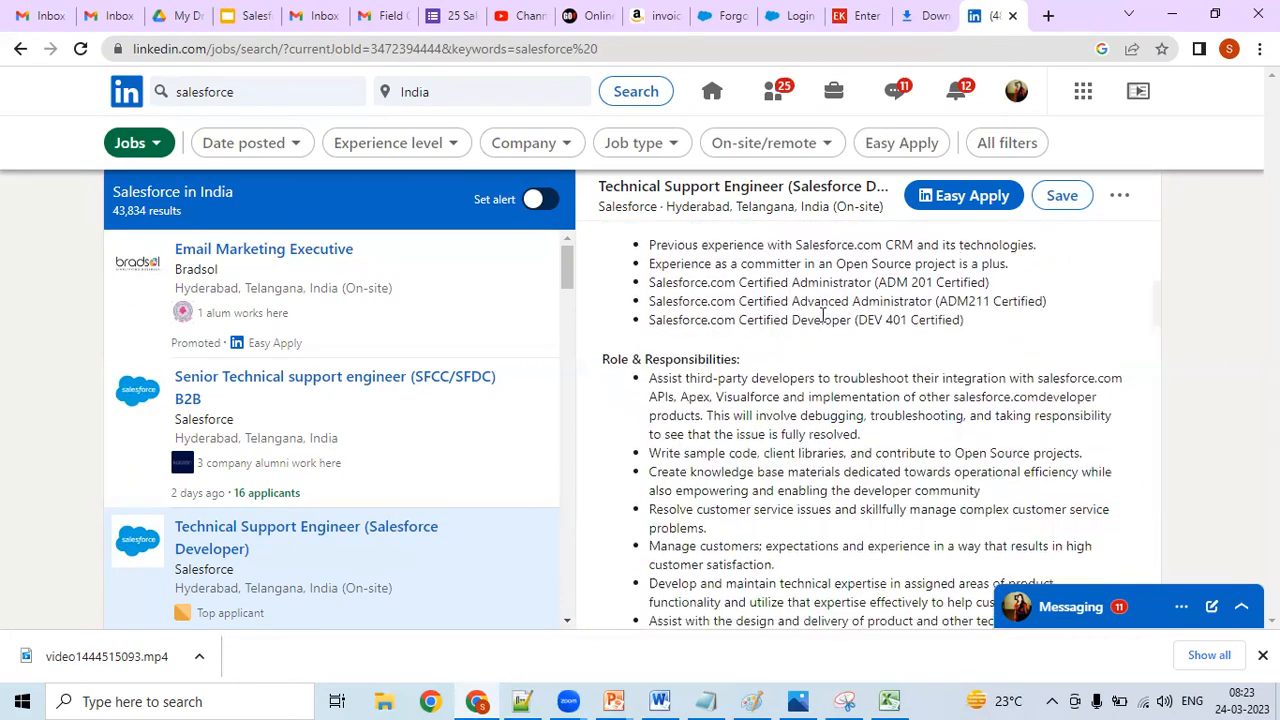
drag(605, 357, 741, 366)
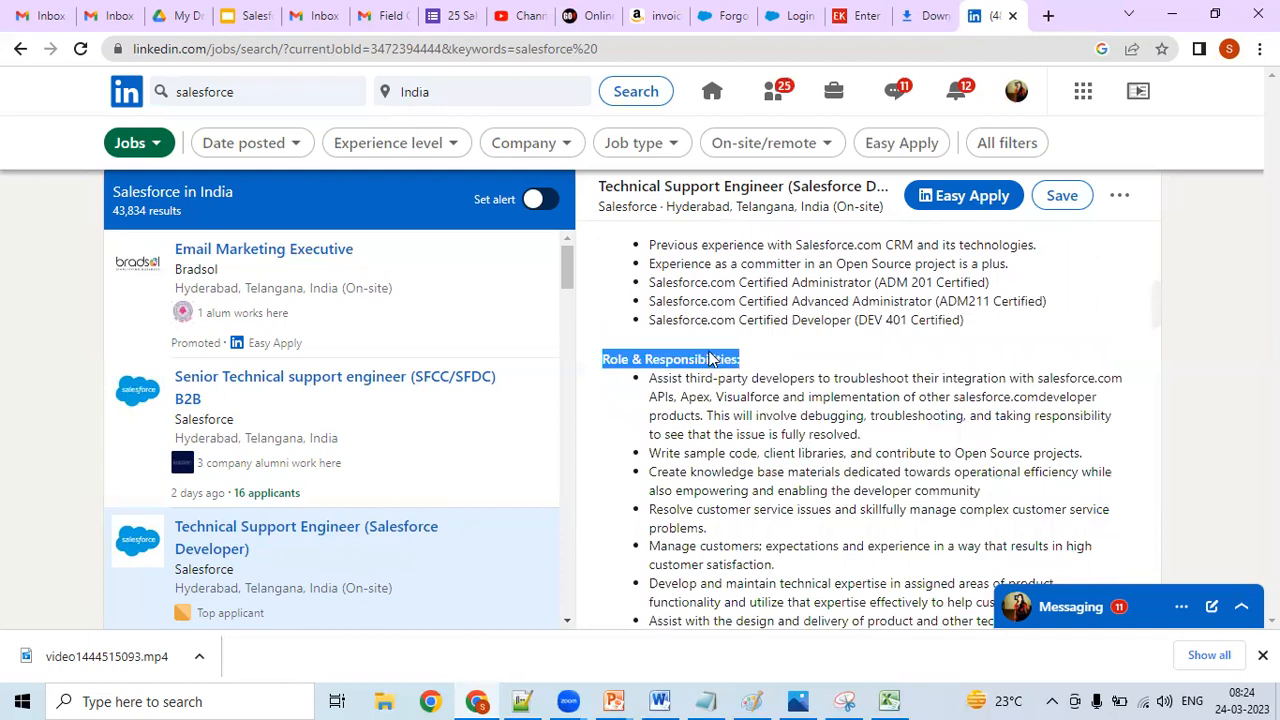
right_click(710, 358)
click(733, 366)
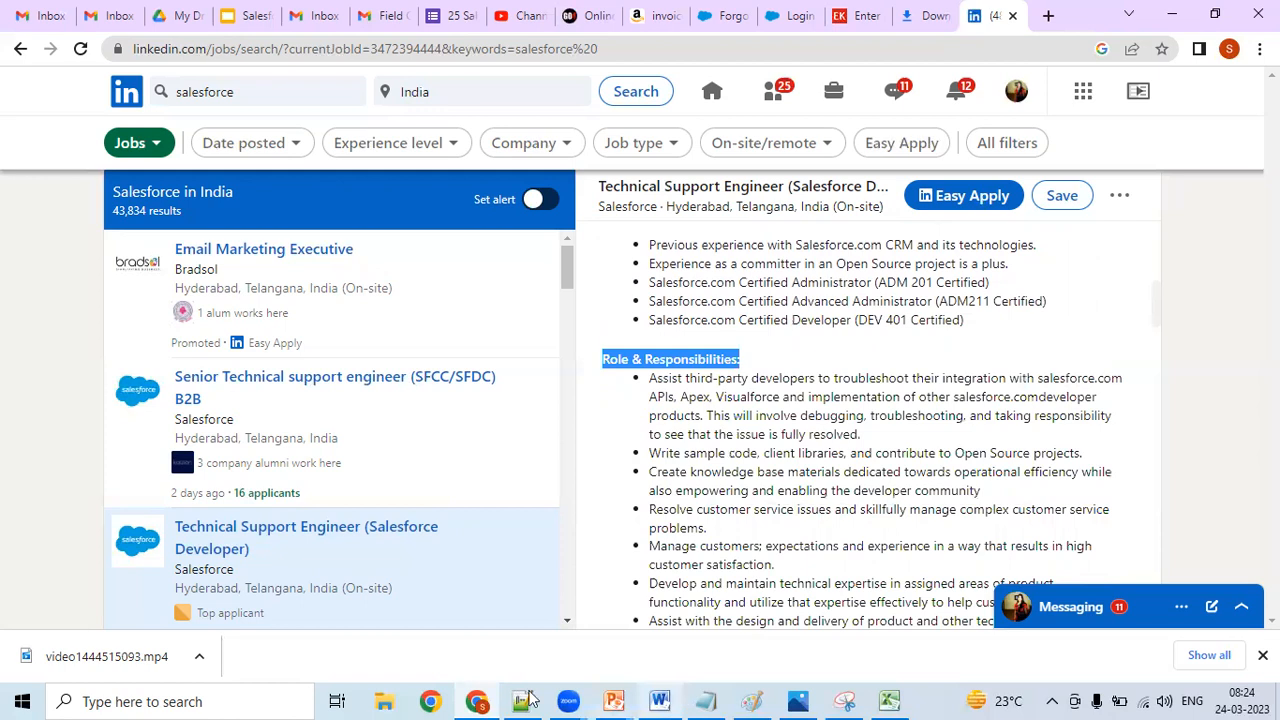
key(alt+Tab)
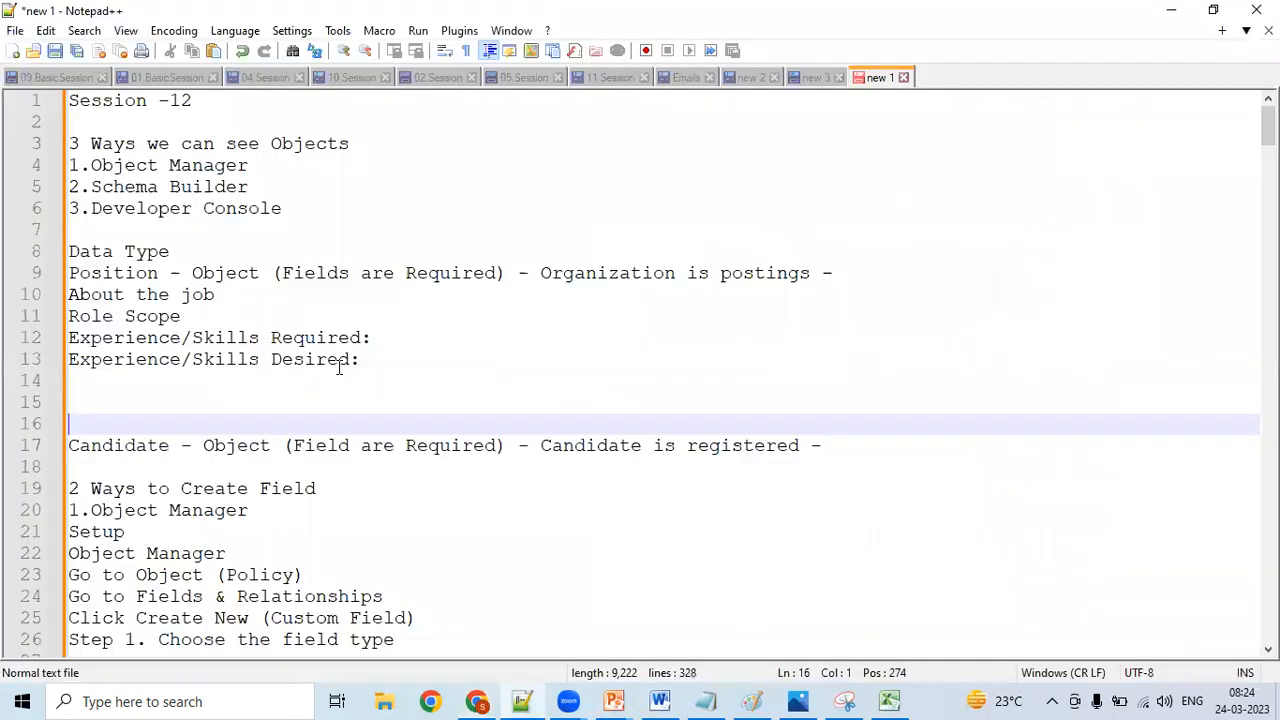
click(368, 365)
key(Return)
key(ctrl+v)
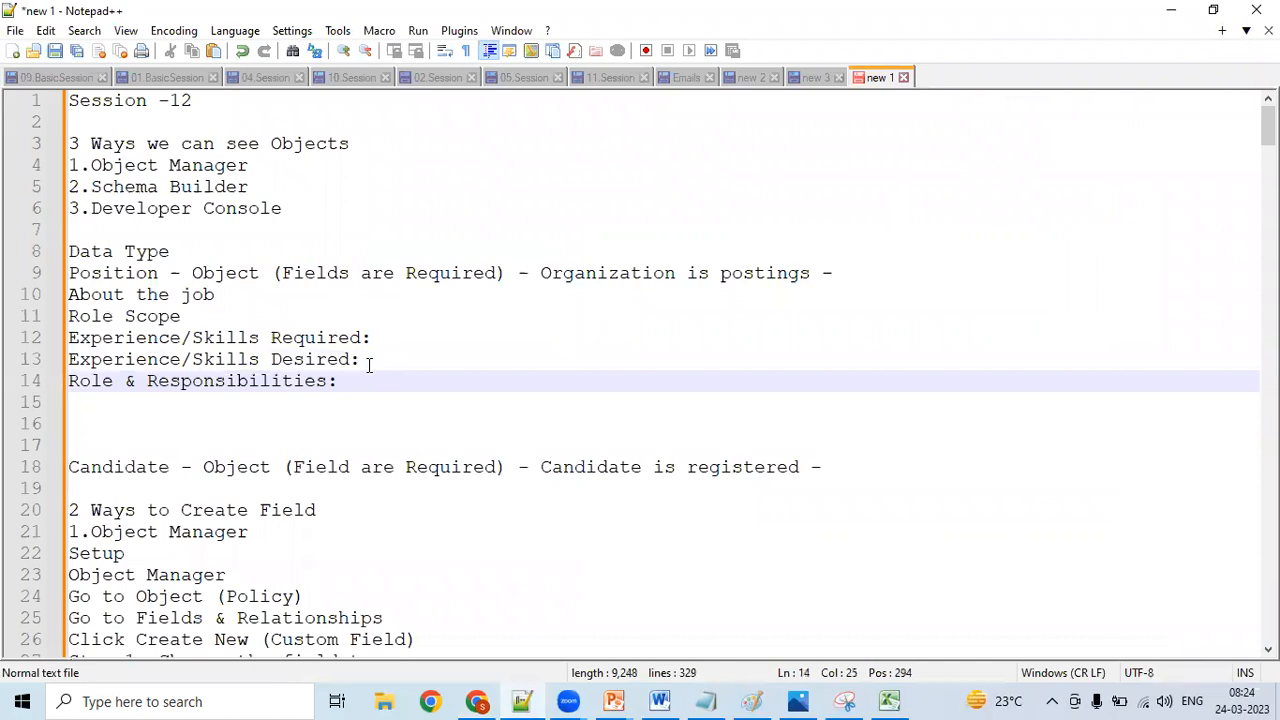
- Copy the "Working Shifts:" label from the LinkedIn posting into the Notepad++ notes, below "Role & Responsibilities:", and start a new line
key(alt+Tab)
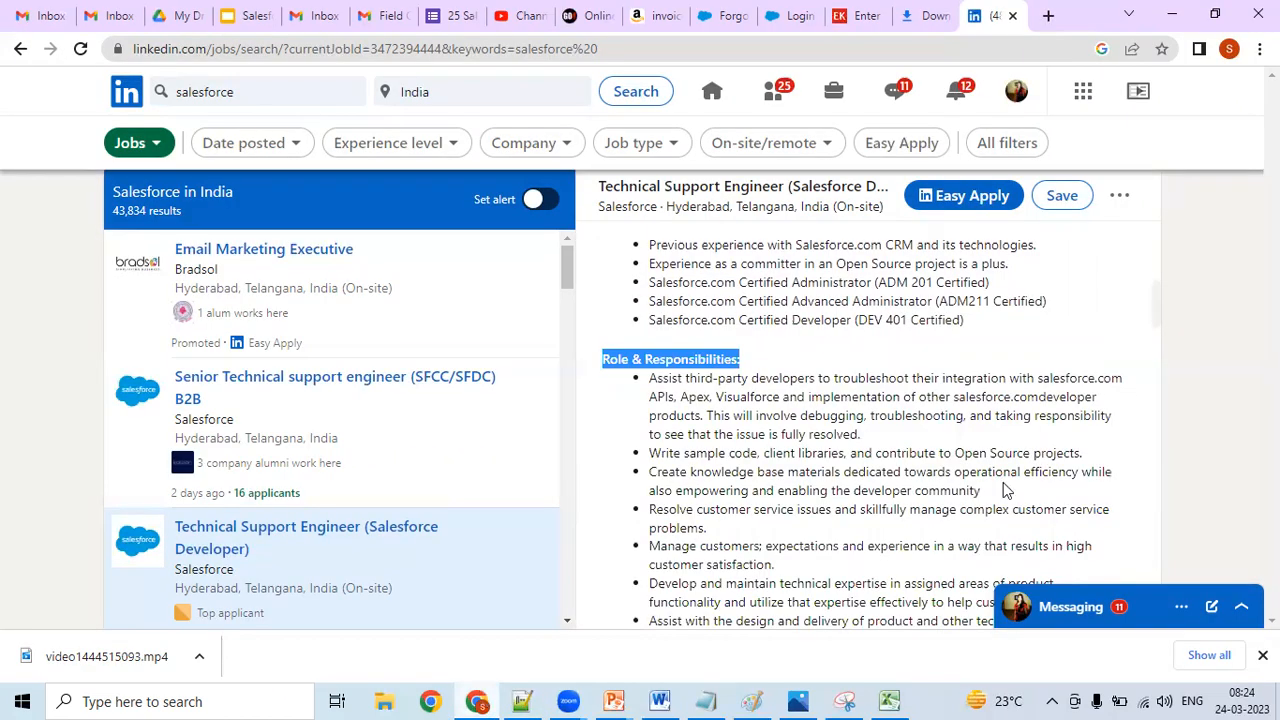
scroll(1152, 330, down, 4)
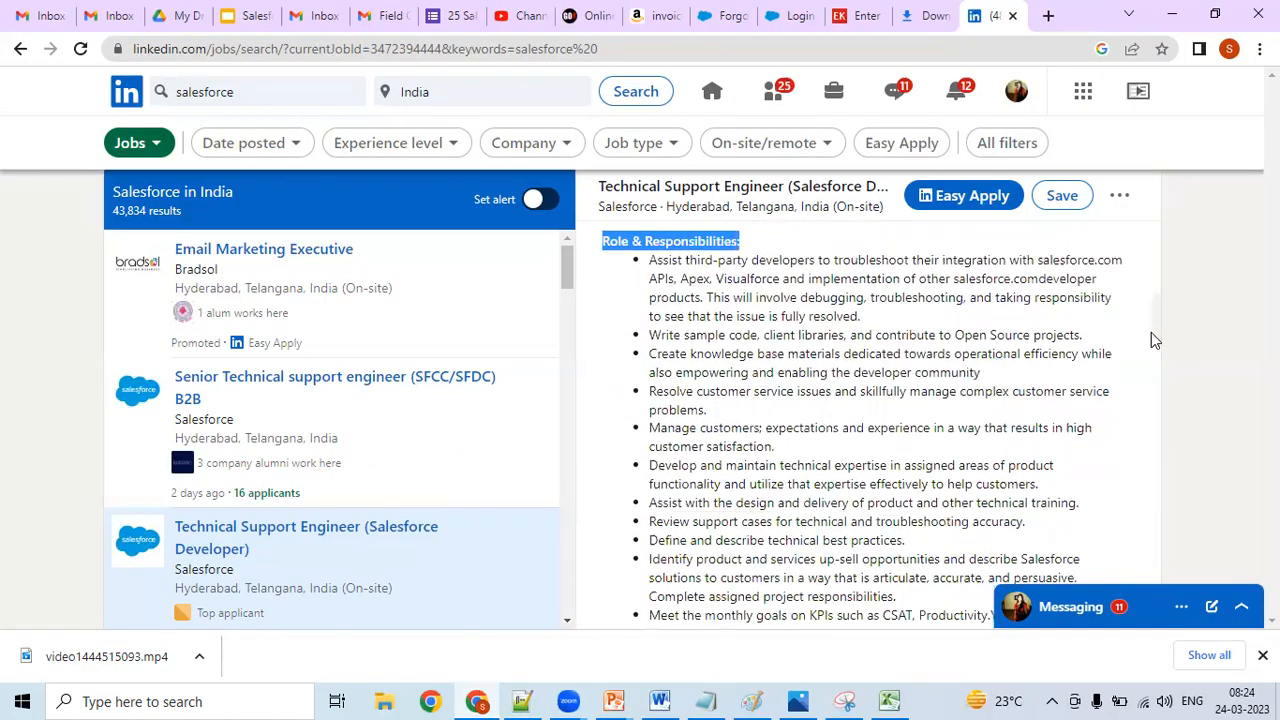
scroll(1147, 372, down, 3)
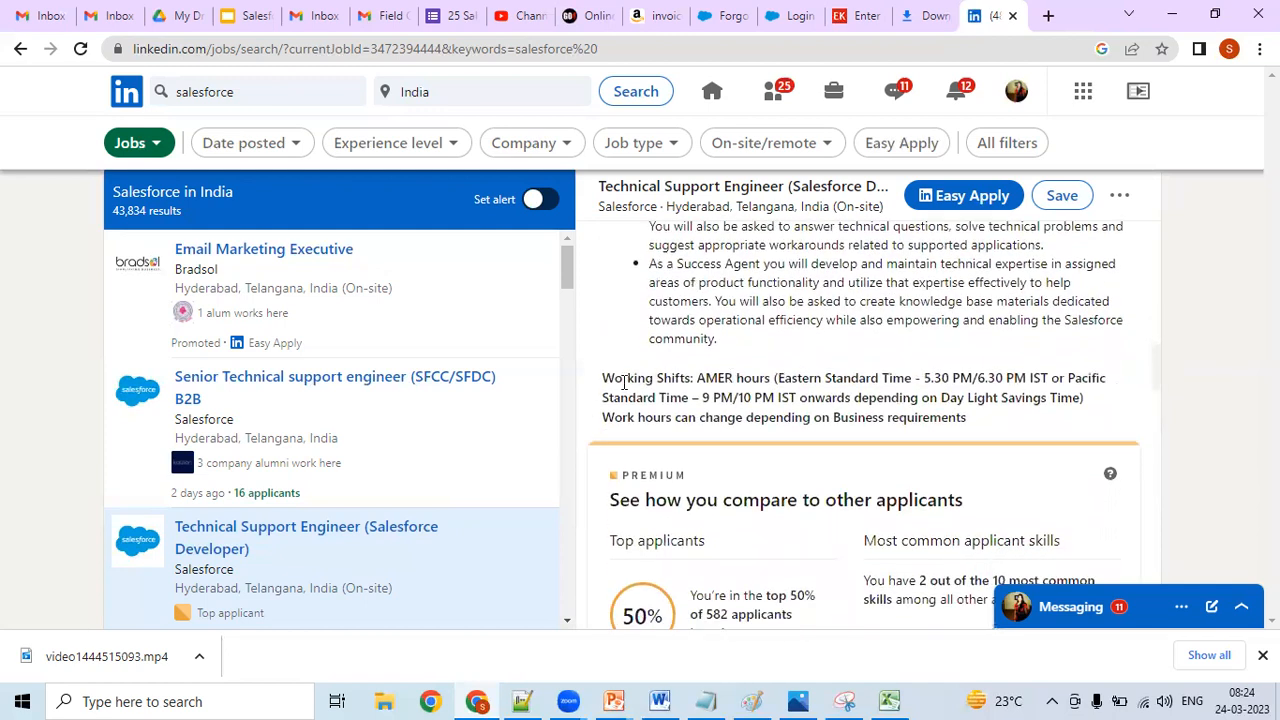
drag(636, 378, 694, 377)
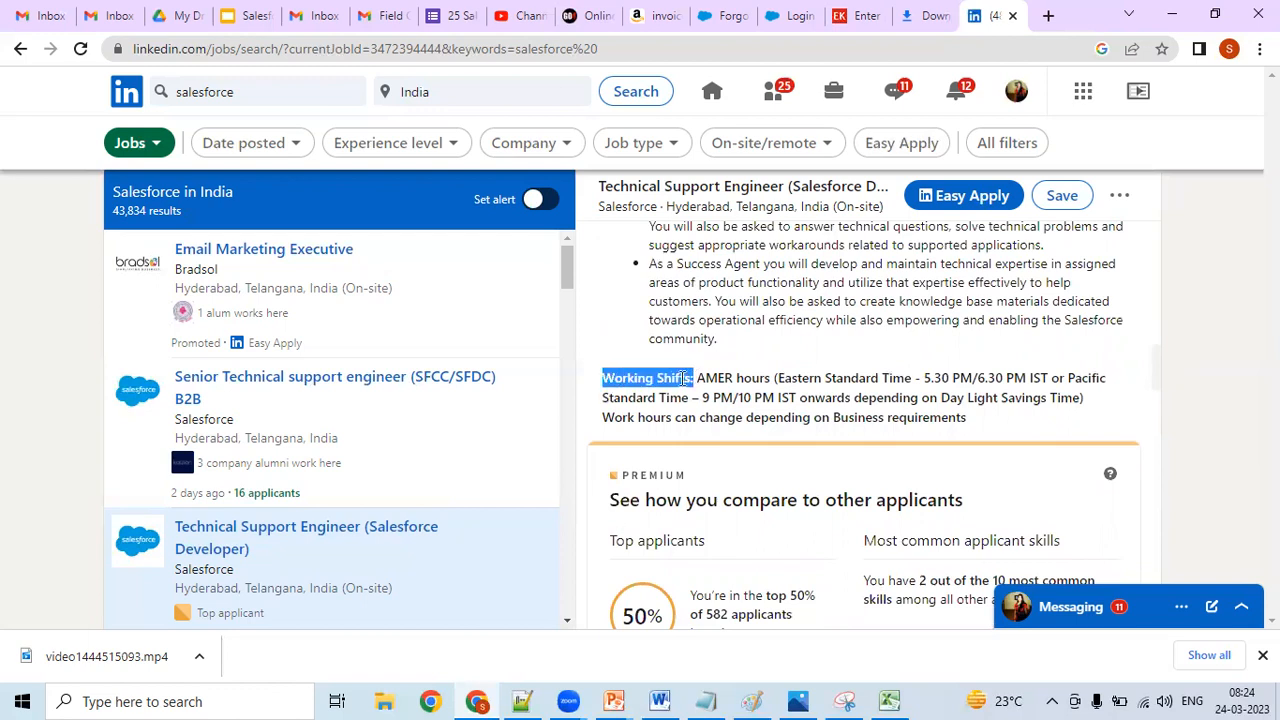
right_click(684, 380)
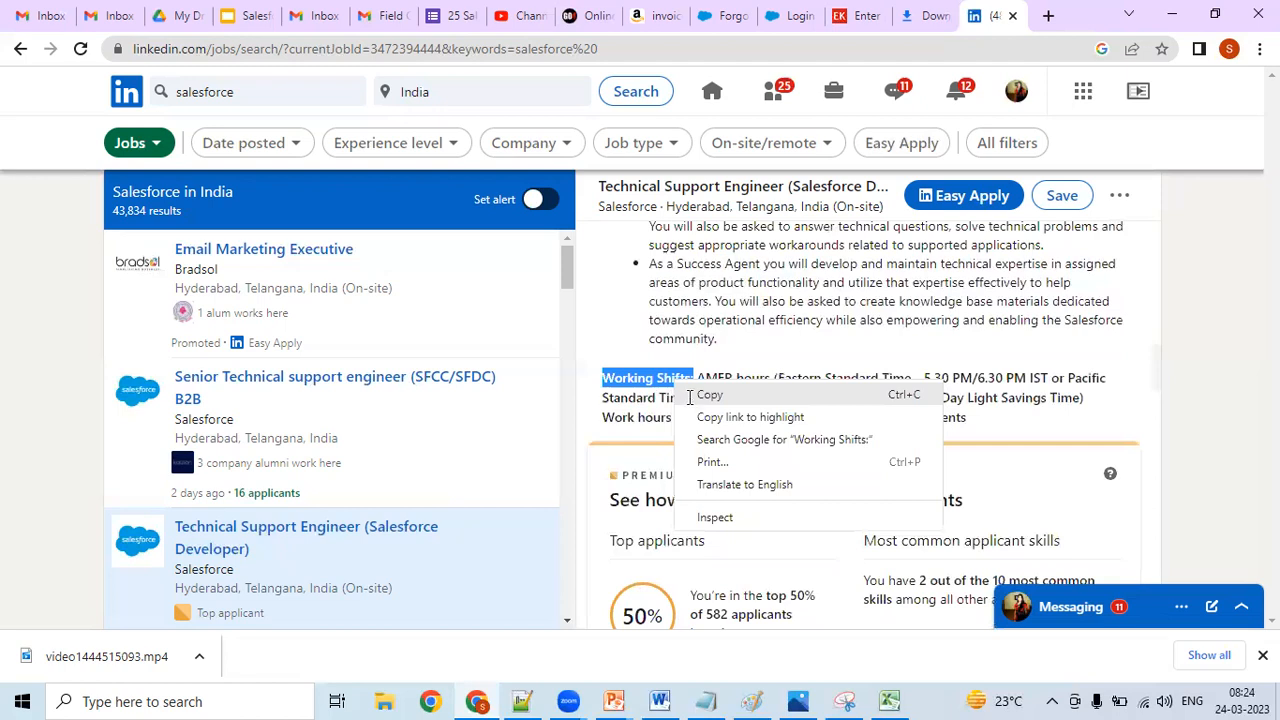
click(692, 395)
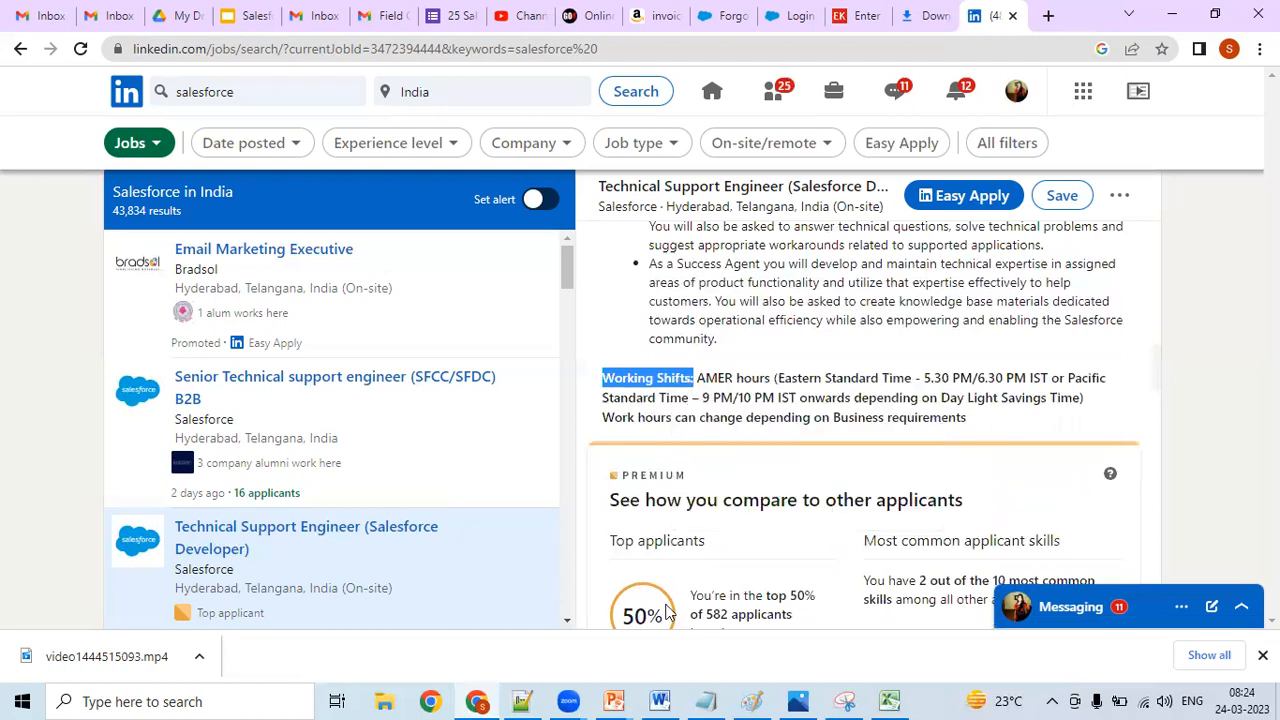
click(524, 700)
click(500, 393)
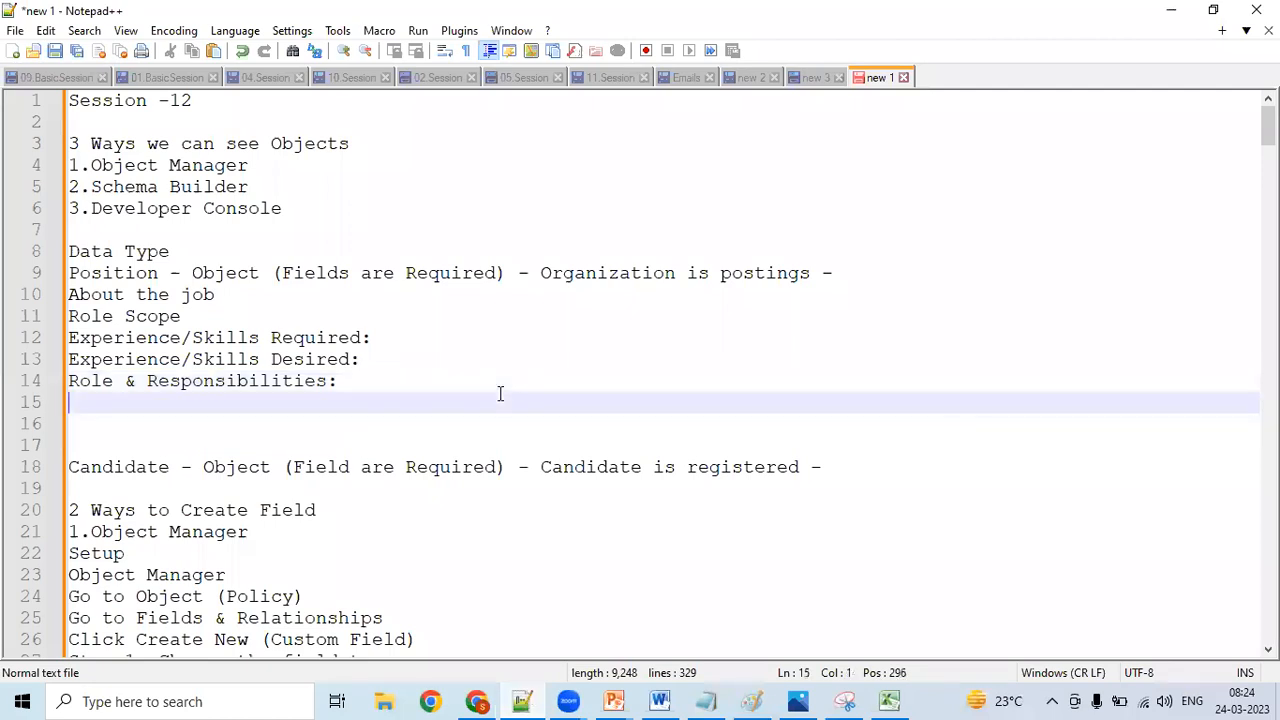
text(Working Shifts:)
key(Return)
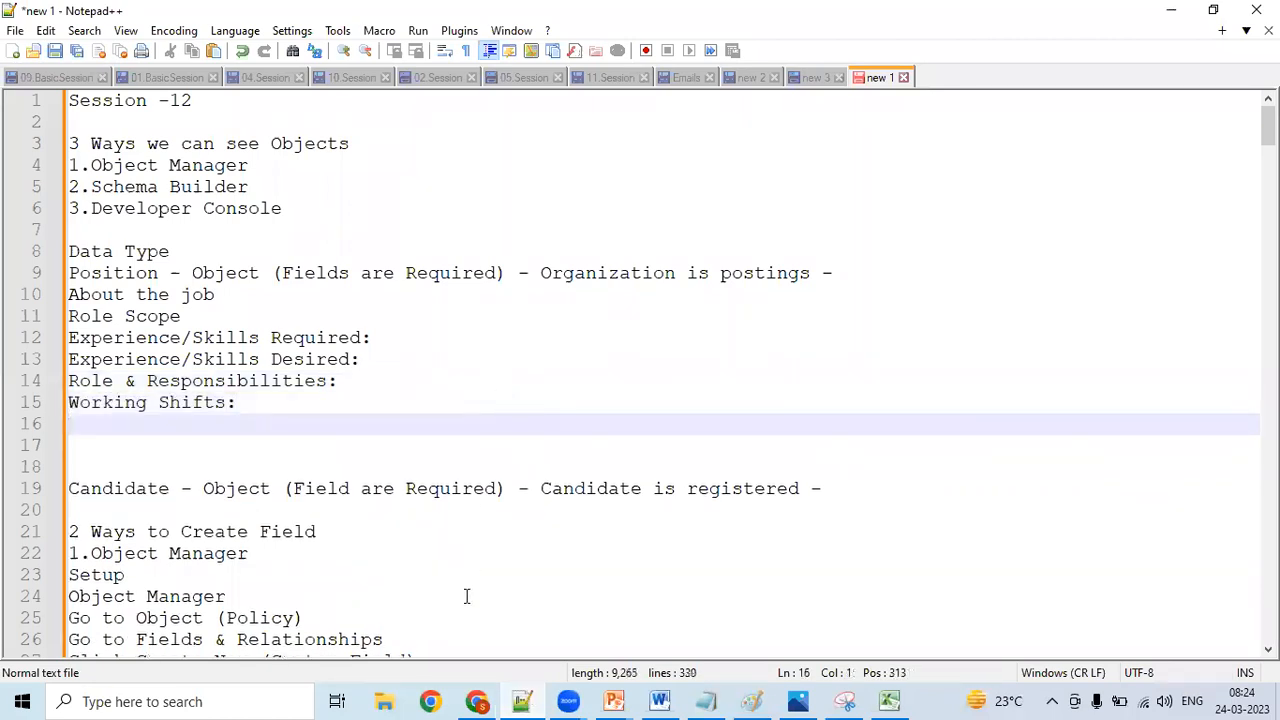
- Copy the words "Standard Time" from the posting's working shifts paragraph into the Notepad++ notes, below "Working Shifts:"
click(476, 701)
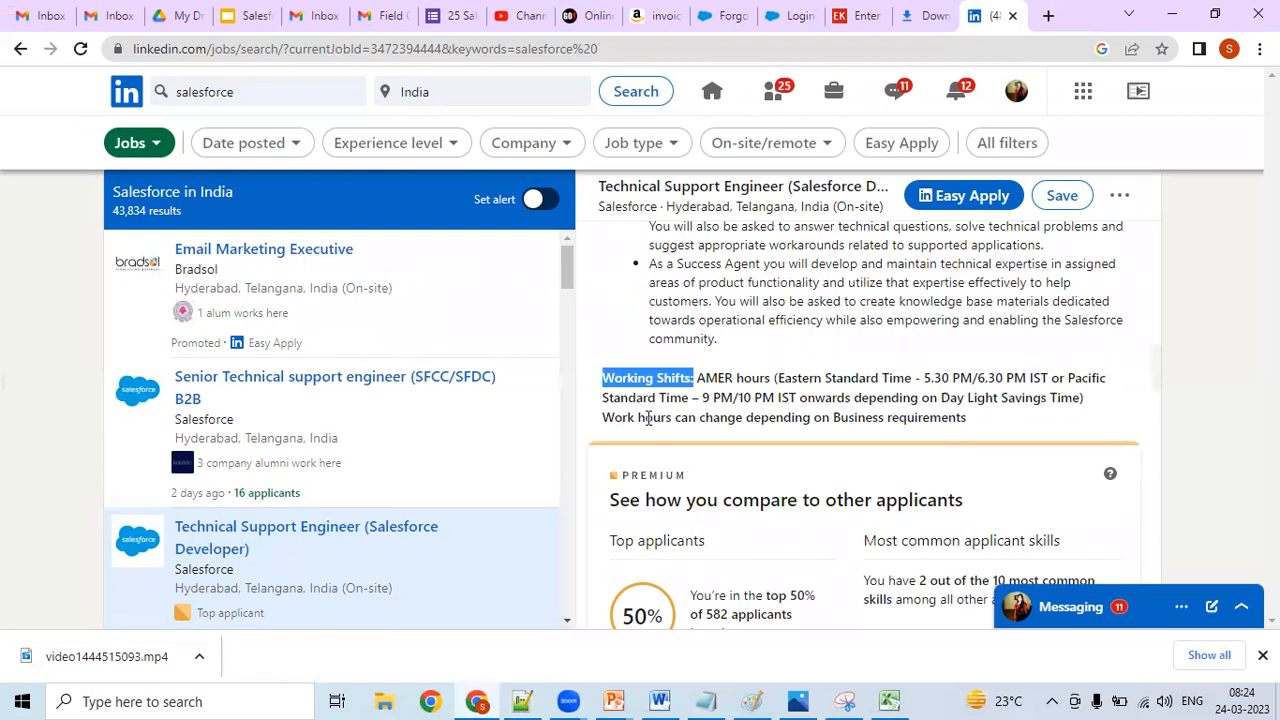
drag(603, 398, 690, 391)
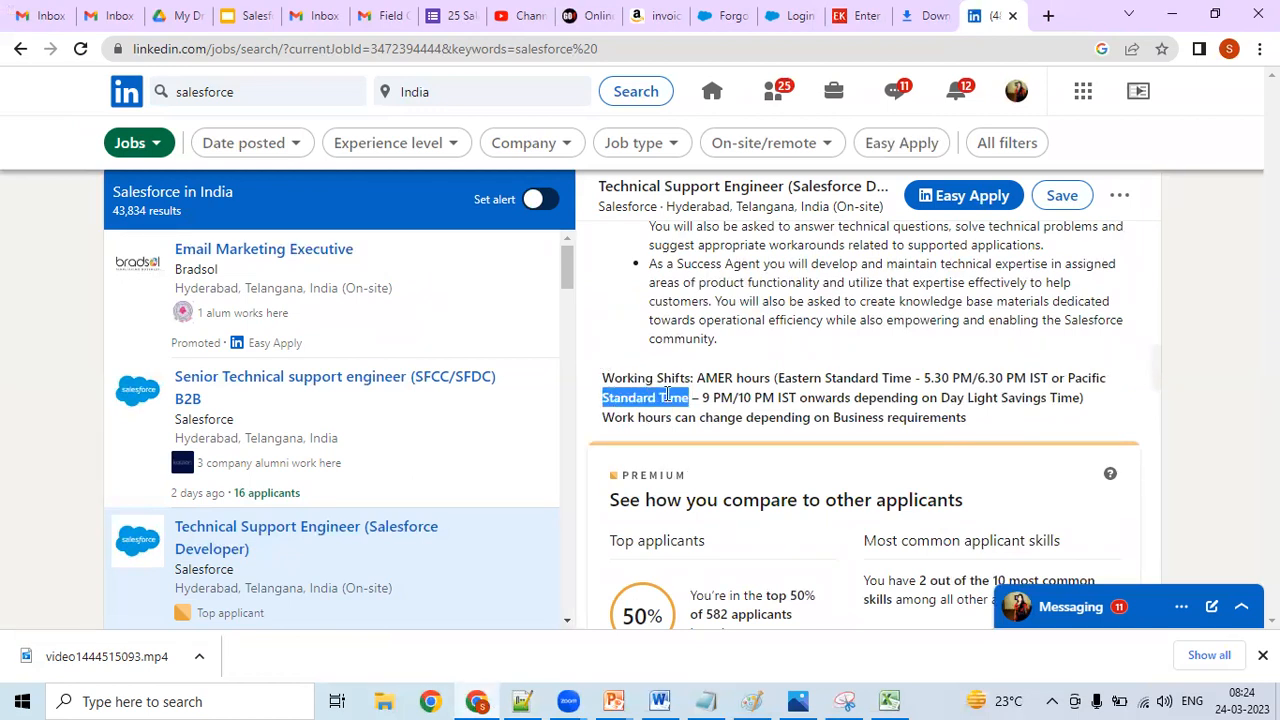
right_click(668, 397)
click(680, 409)
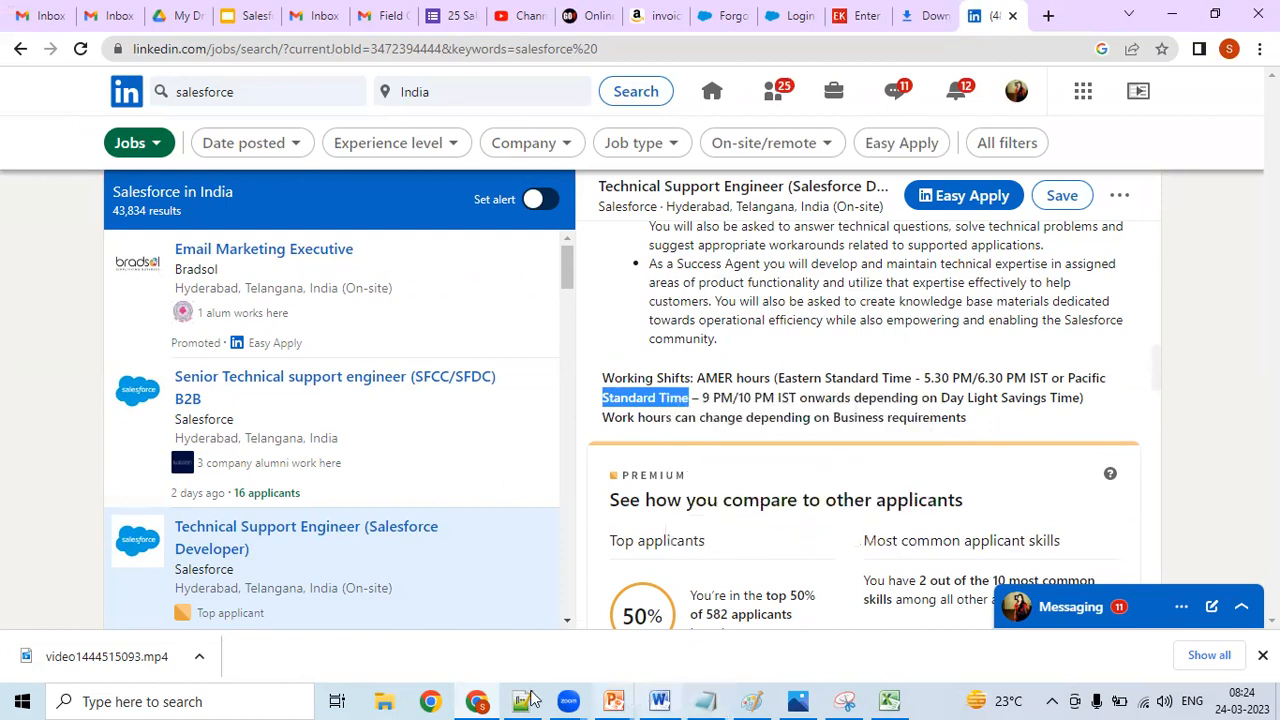
key(alt+Tab)
key(ctrl+v)
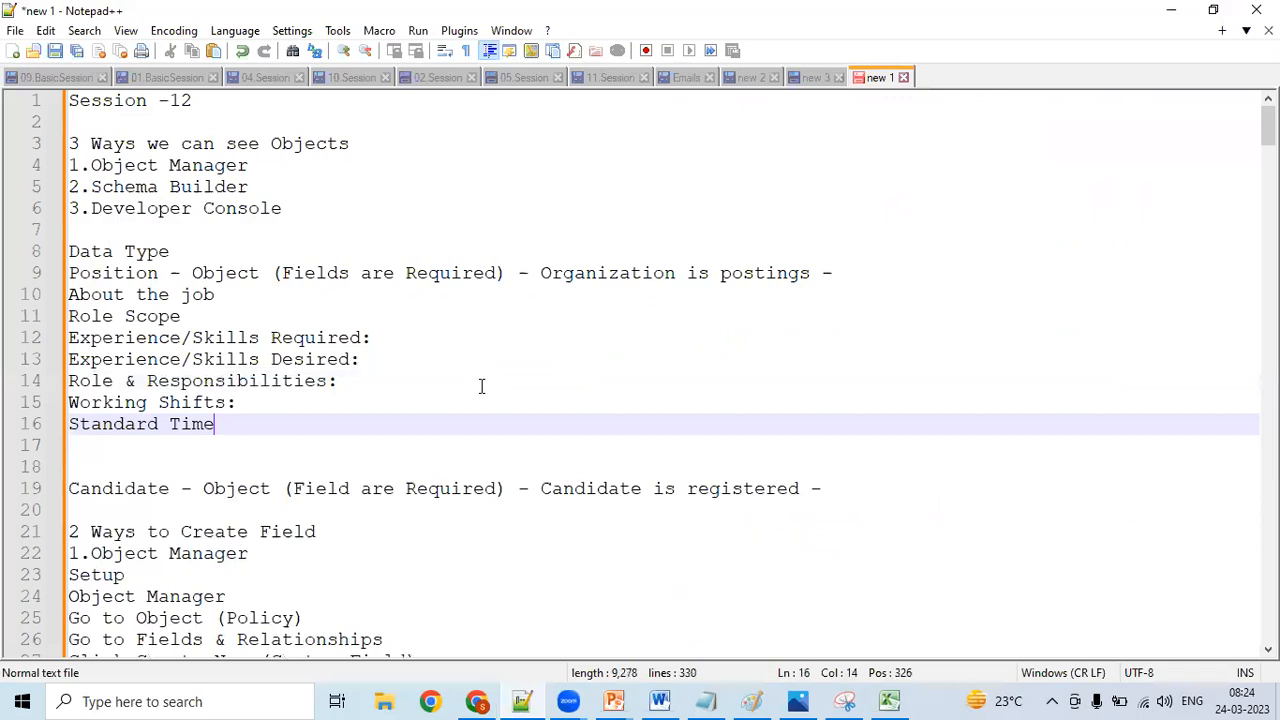
- Look through the rest of the LinkedIn posting, from the applicant comparison and hiring trends to the "About the company" section
click(477, 701)
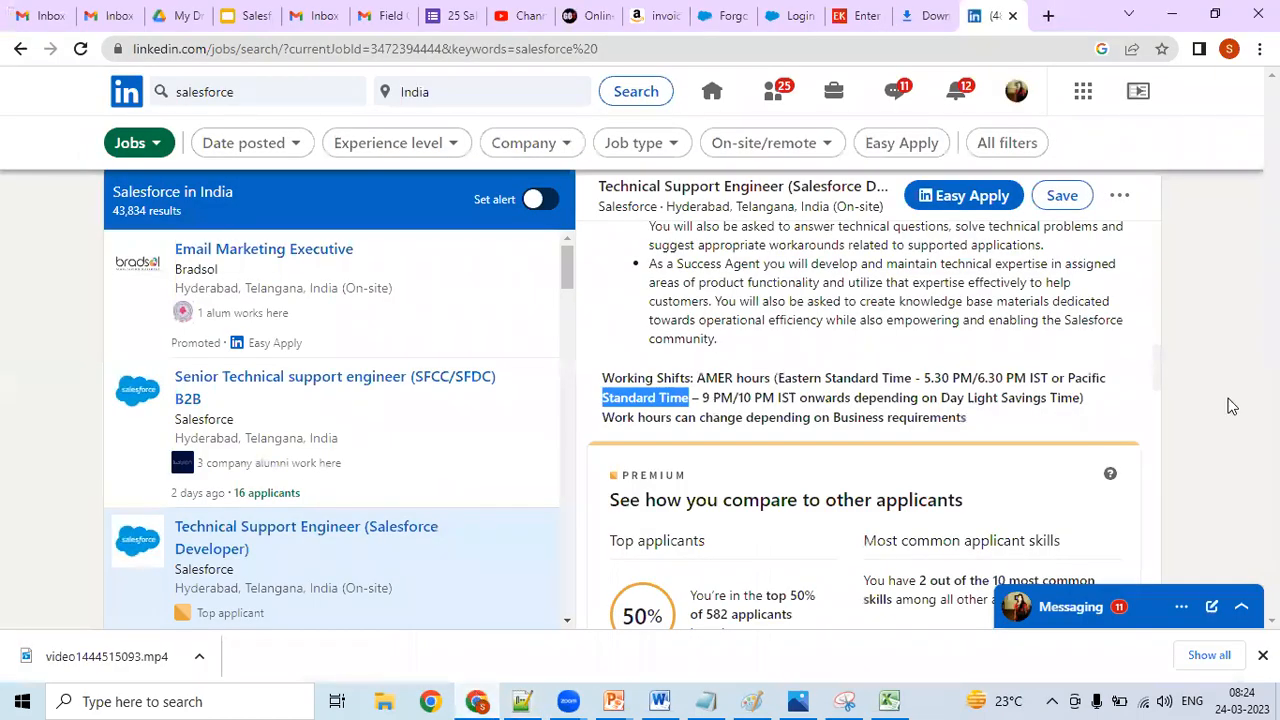
scroll(1158, 380, down, 6)
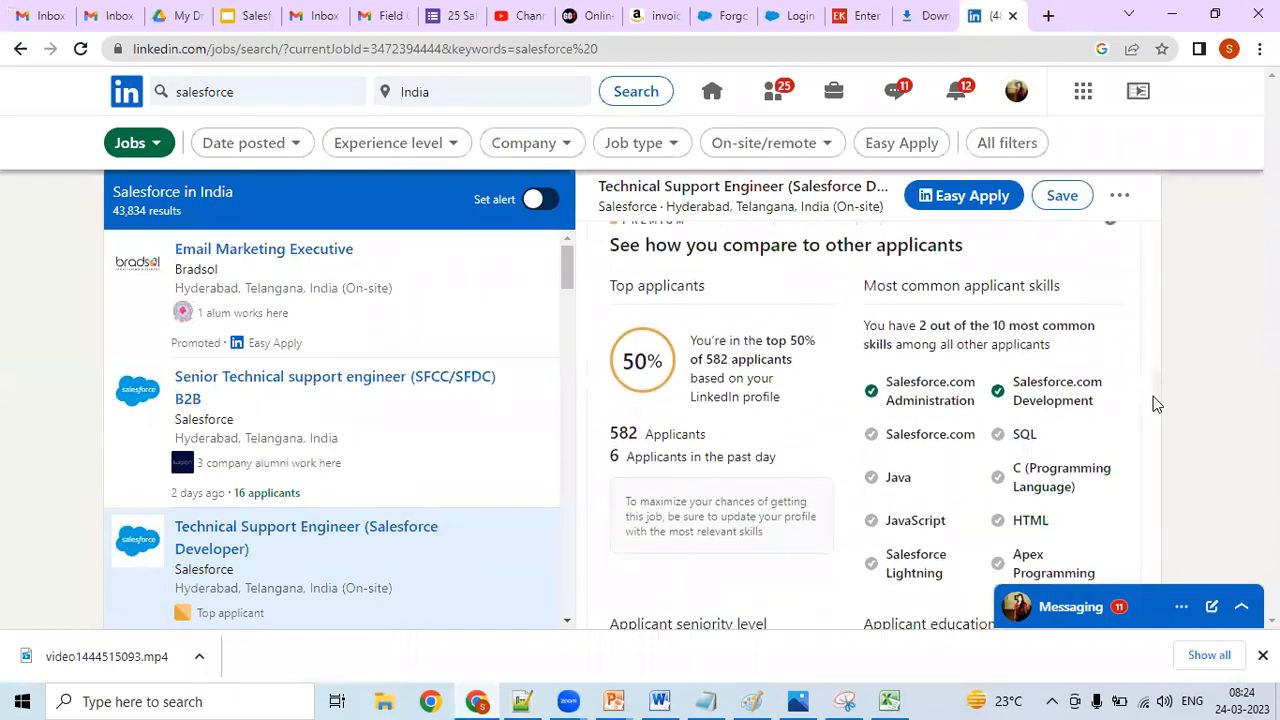
scroll(1151, 423, down, 1)
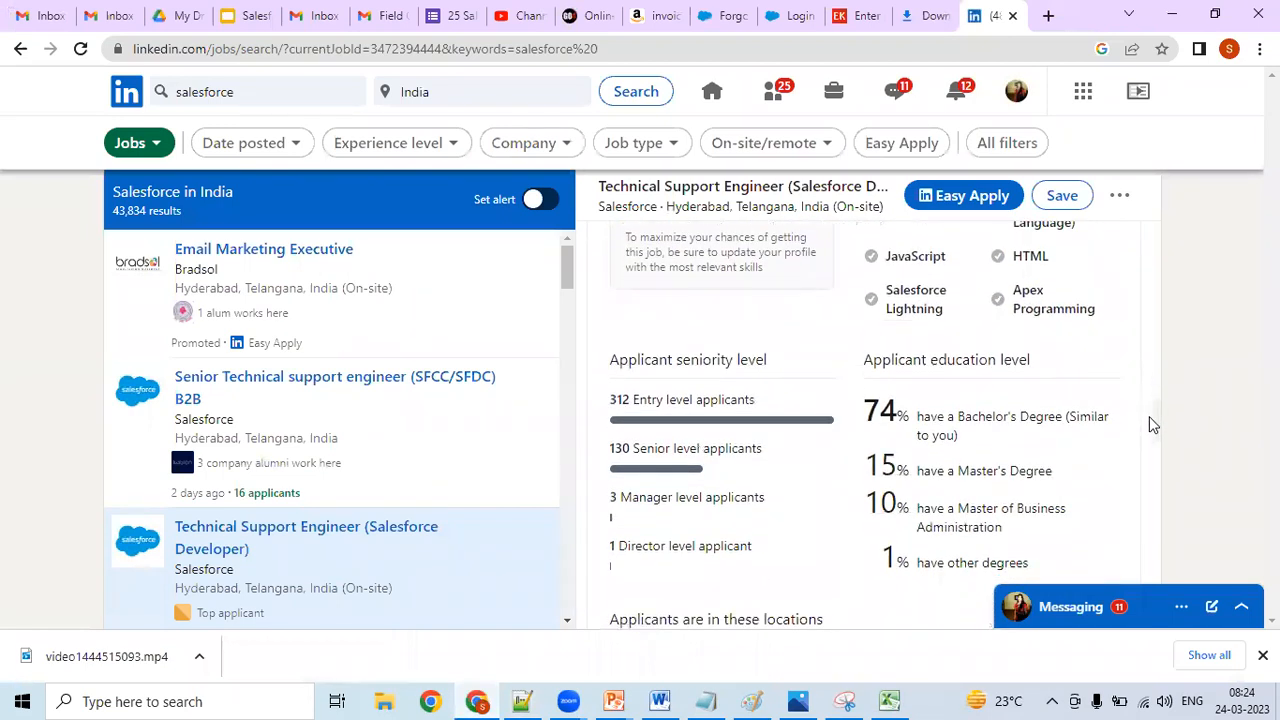
scroll(1149, 418, down, 1)
scroll(1147, 418, down, 1)
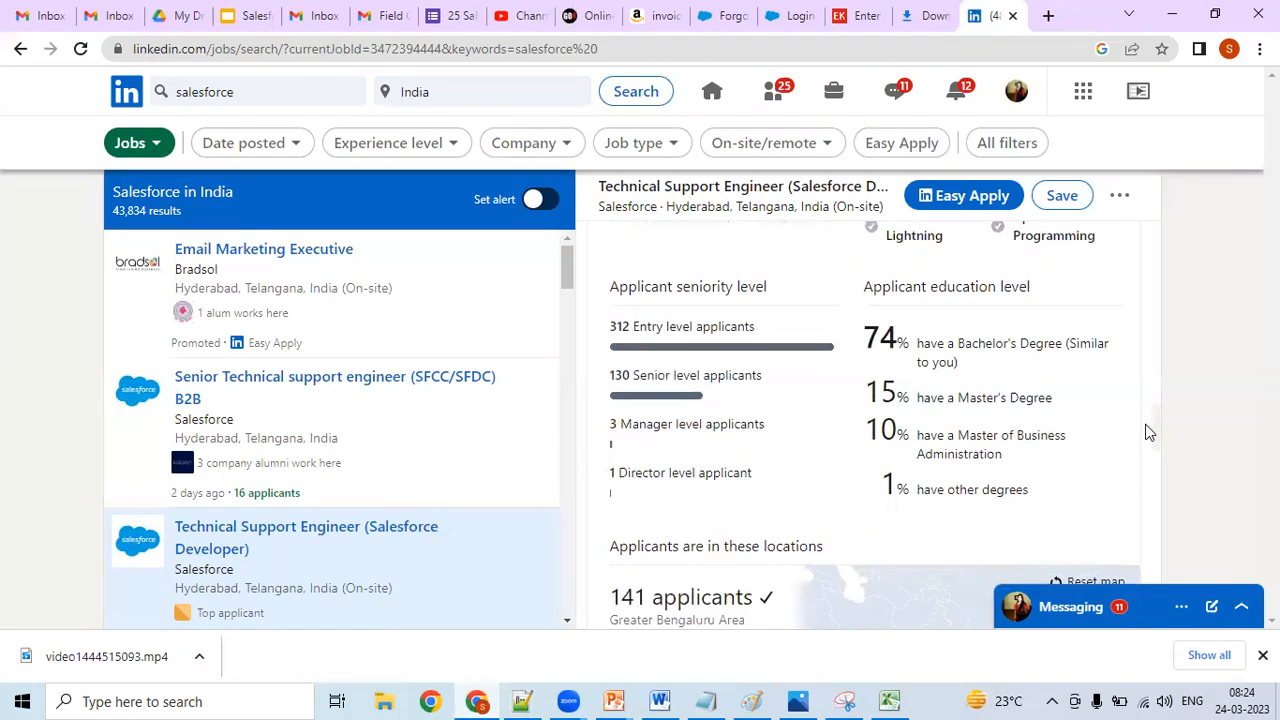
scroll(1147, 432, down, 2)
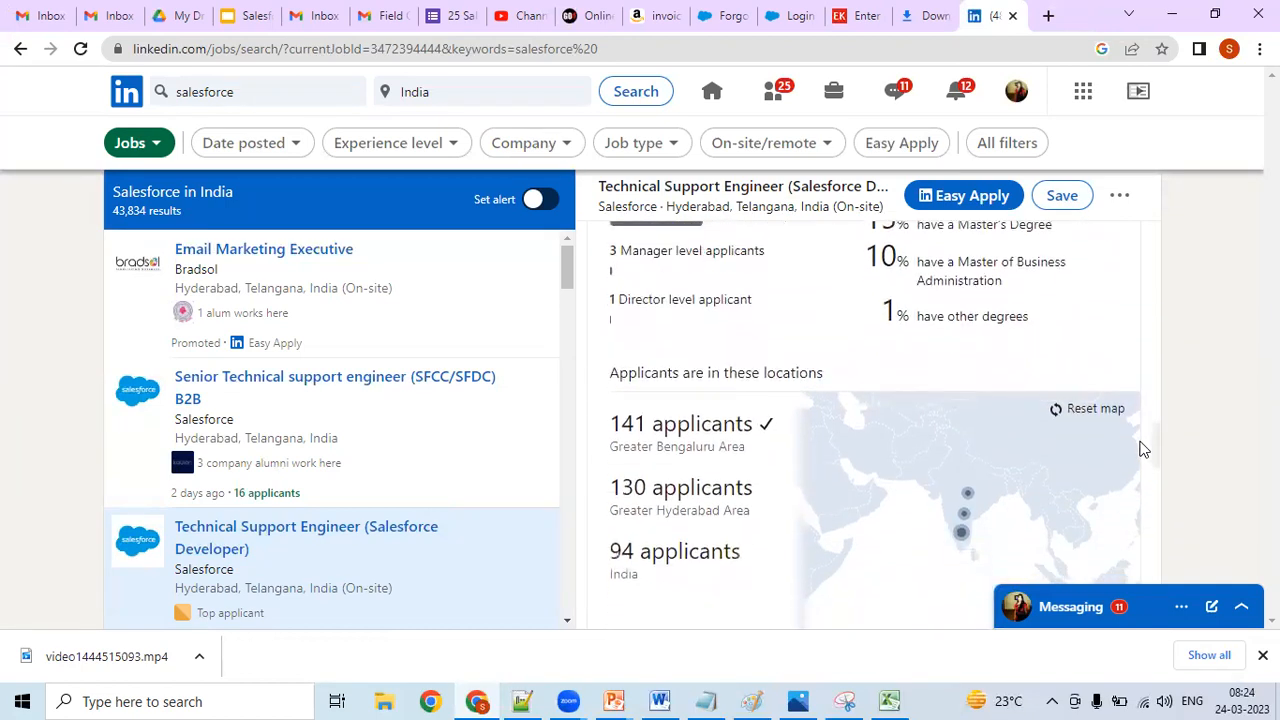
scroll(1138, 449, down, 4)
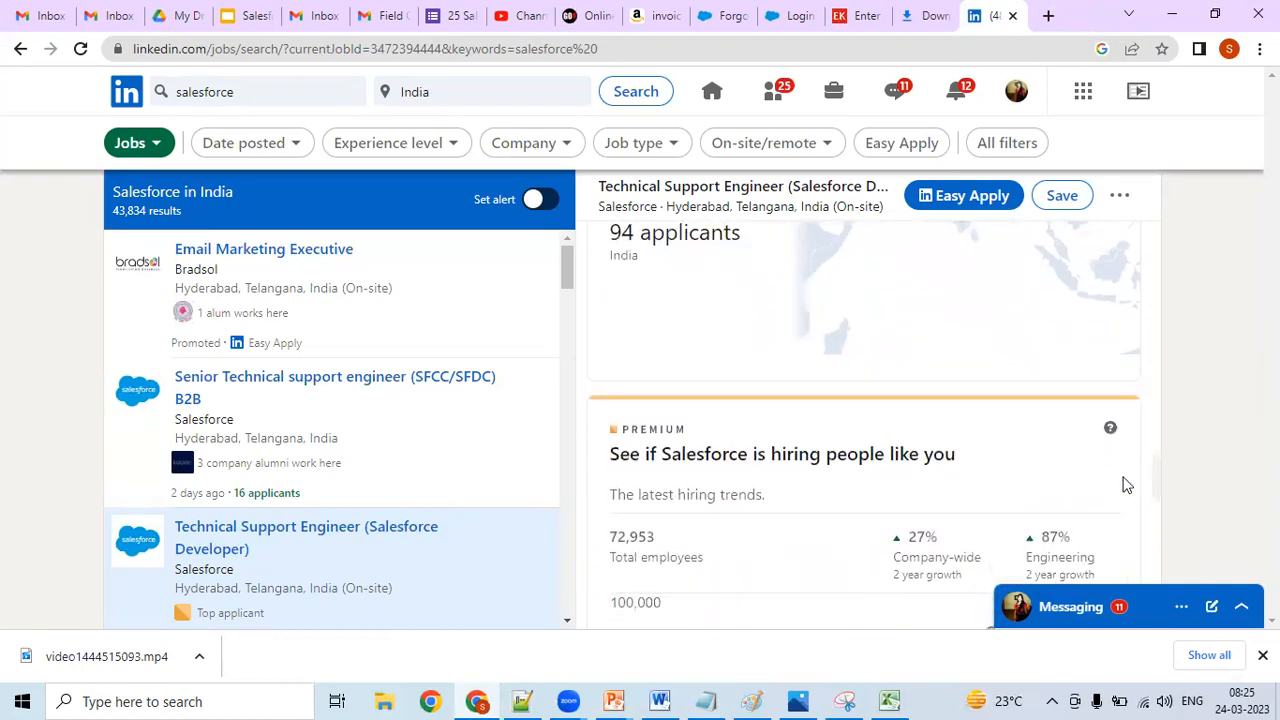
scroll(1121, 488, down, 7)
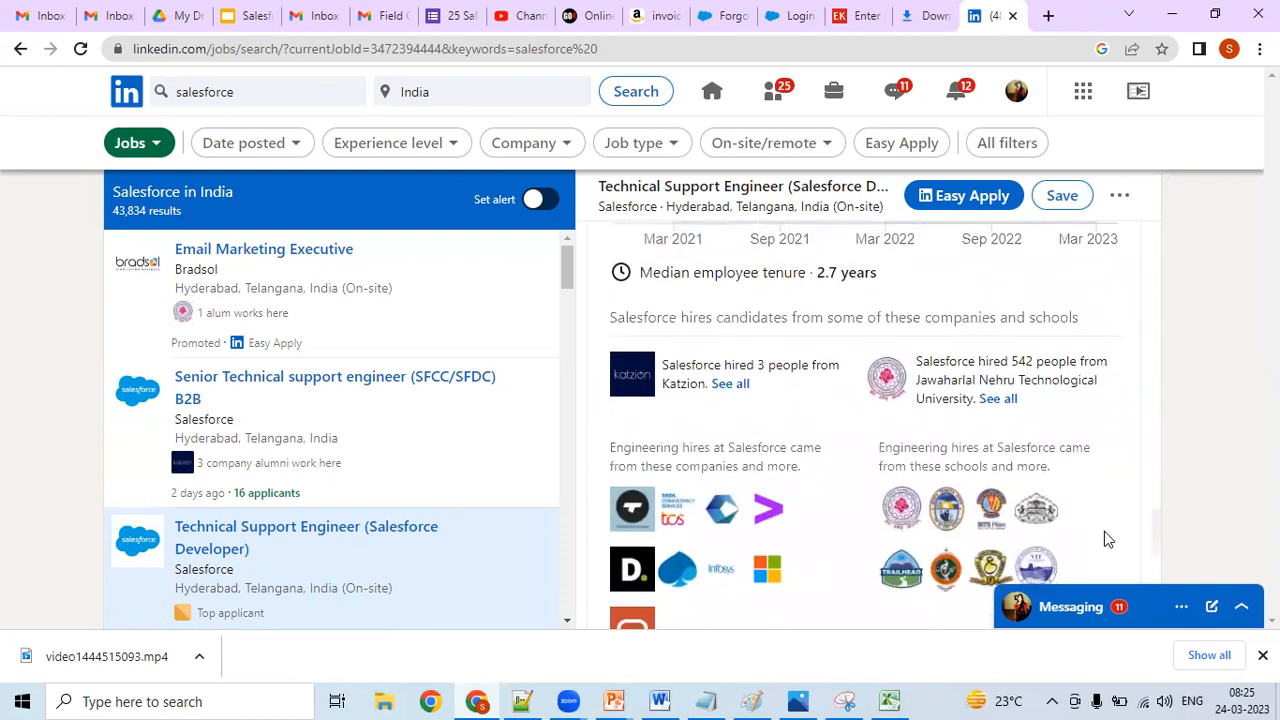
scroll(1095, 563, down, 3)
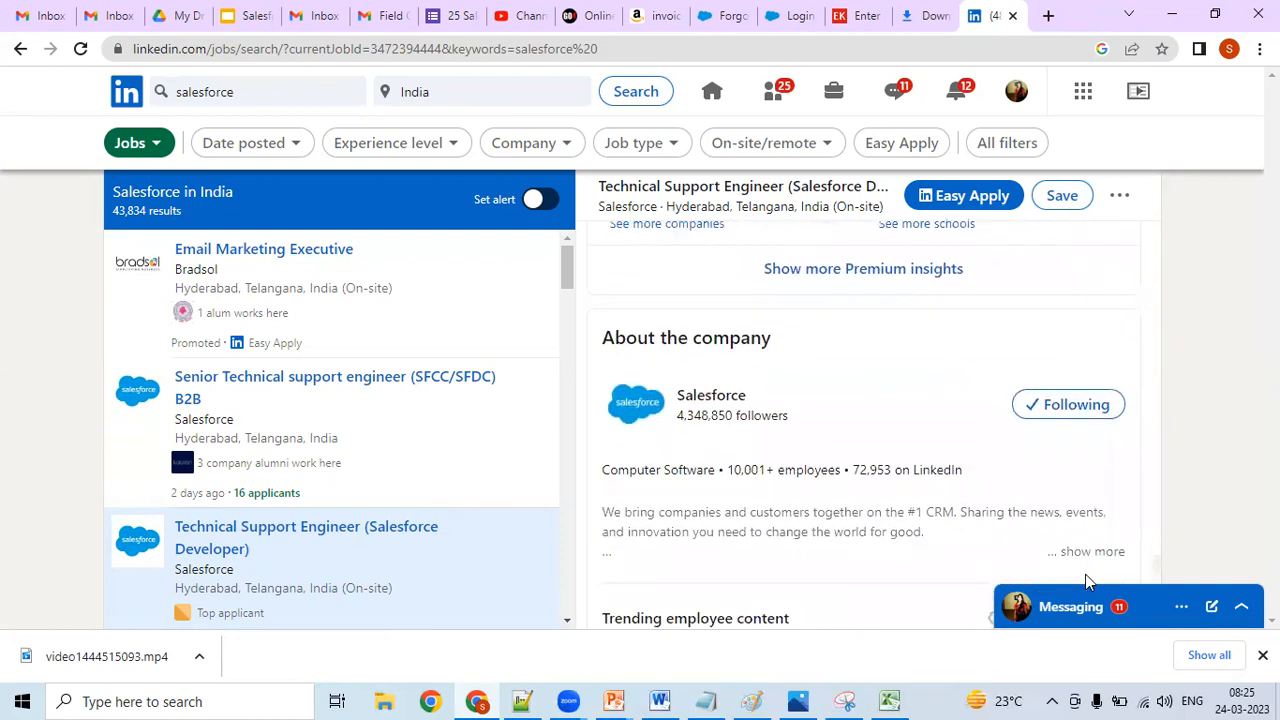
scroll(1085, 587, down, 1)
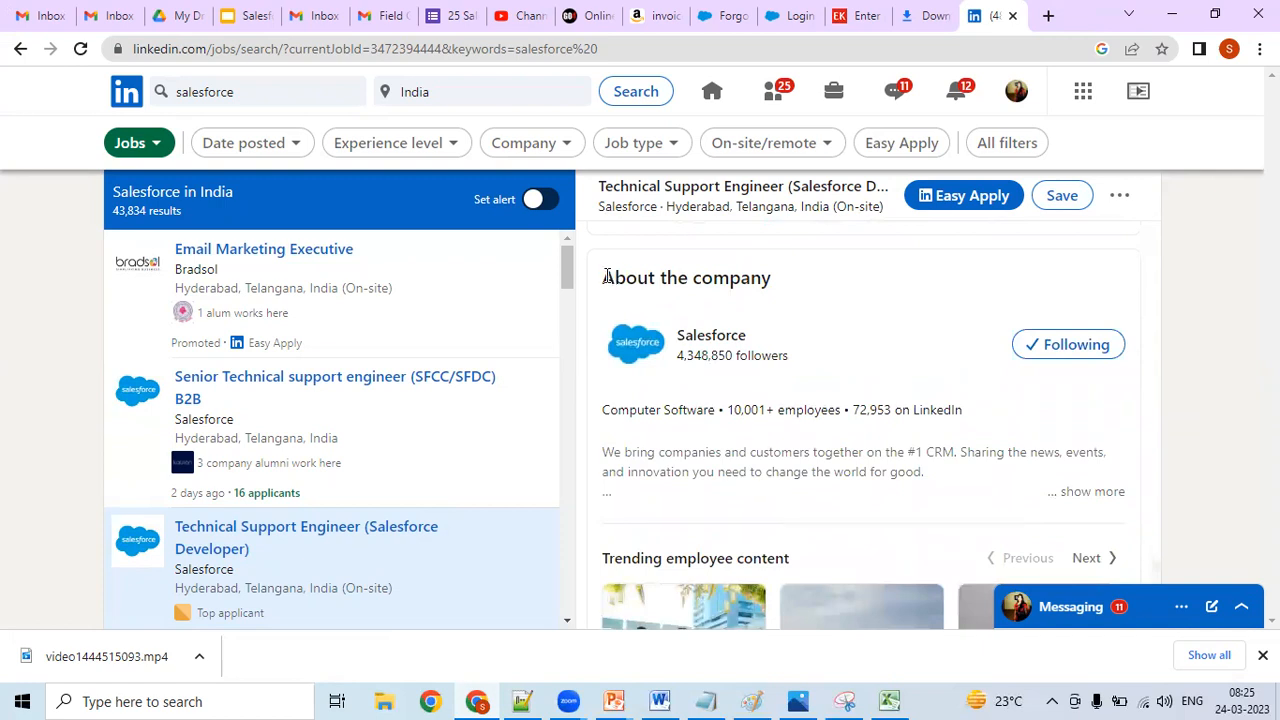
- Copy the "About the company" heading from the LinkedIn posting into the Notepad++ notes, on a new line below "Standard Time"
drag(607, 277, 768, 281)
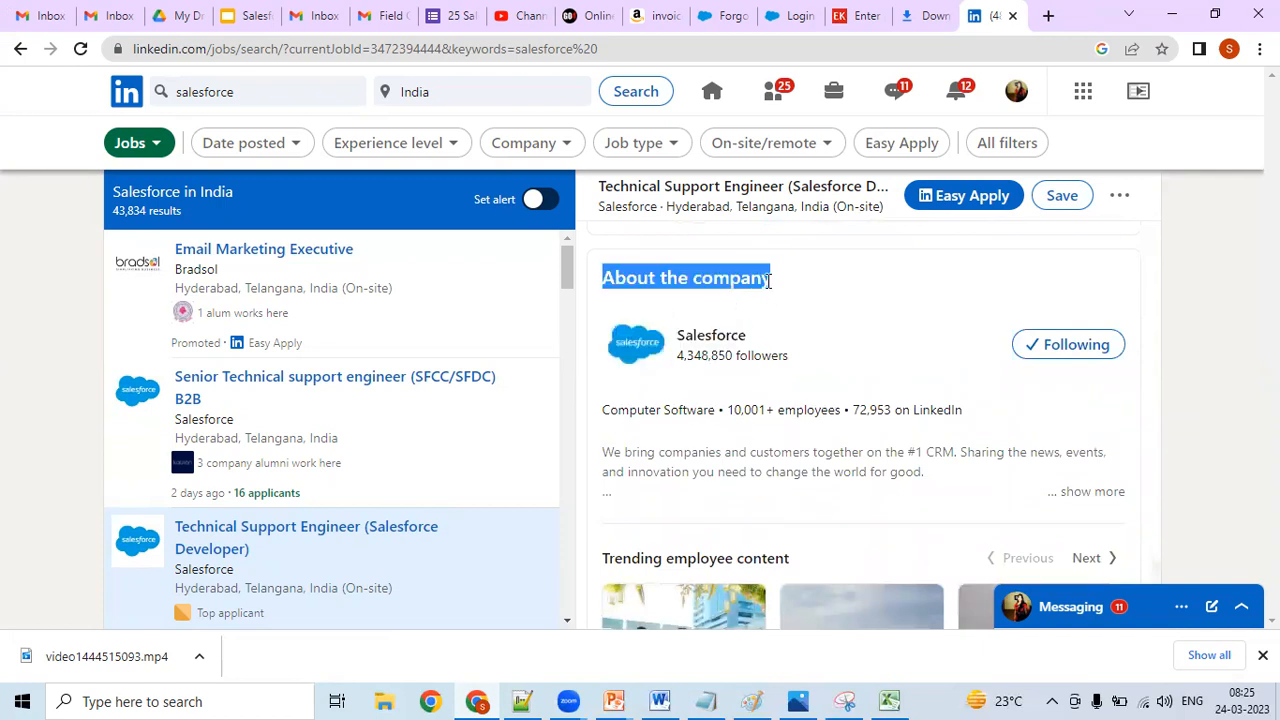
right_click(759, 279)
click(771, 292)
click(522, 701)
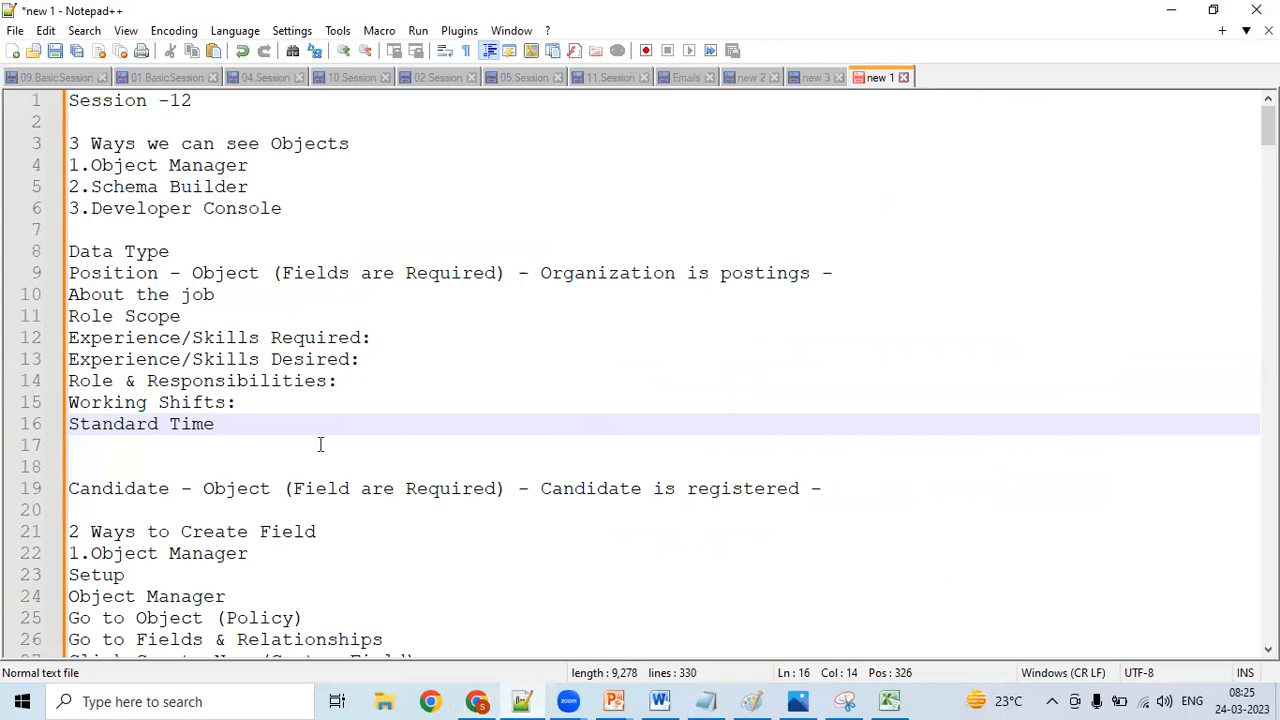
key(Return)
key(ctrl+v)
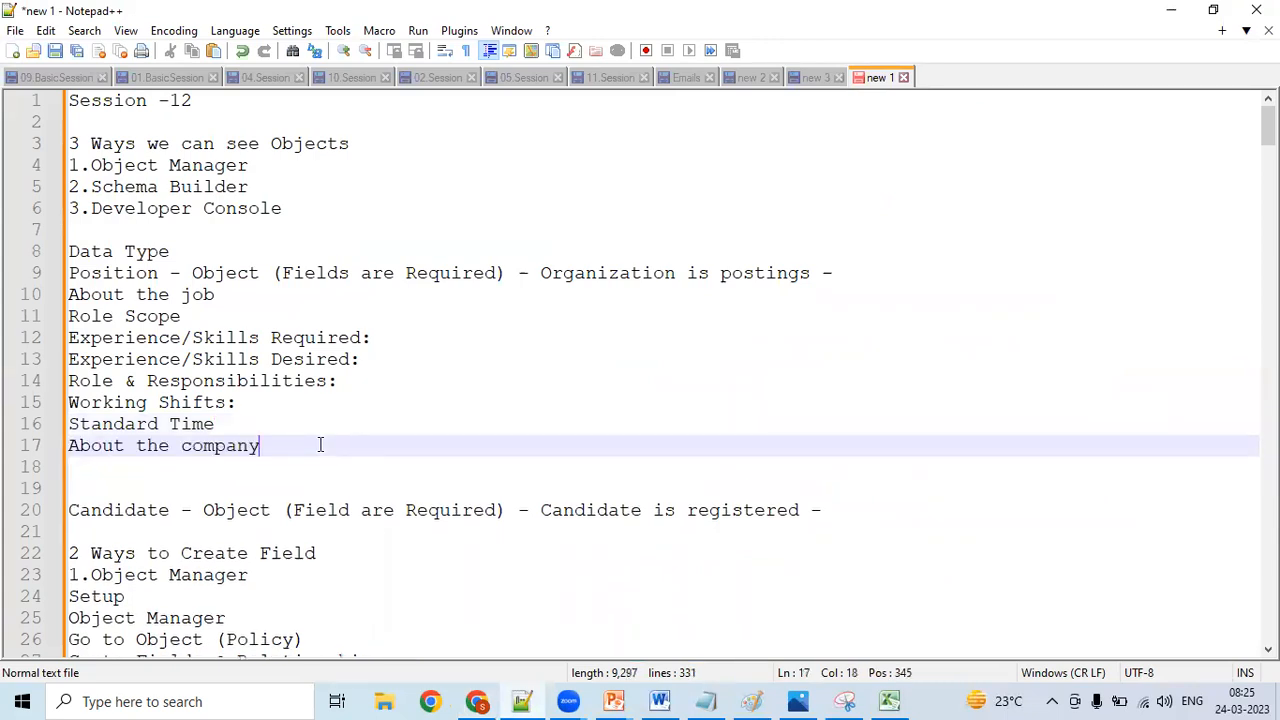
- Return to LinkedIn, open the Salesforce Administrator posting from Juniper Networks and look through it down to the "About the company" section
click(476, 701)
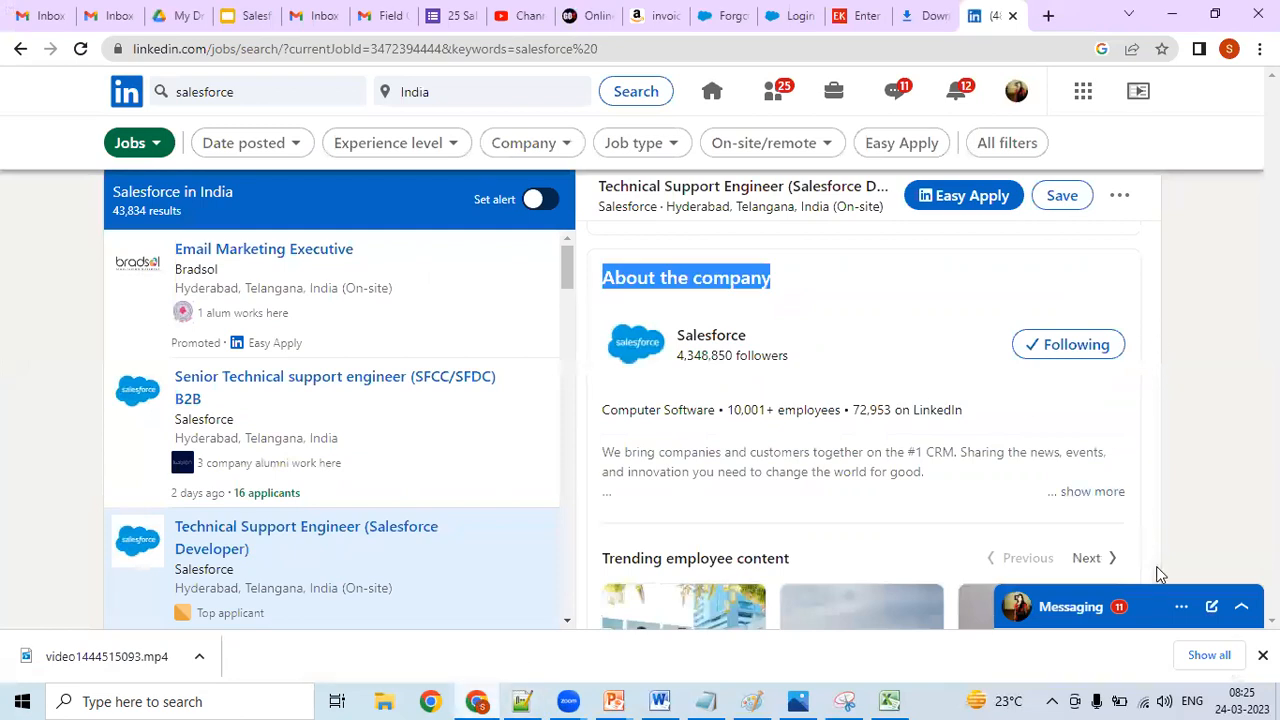
scroll(1156, 583, down, 2)
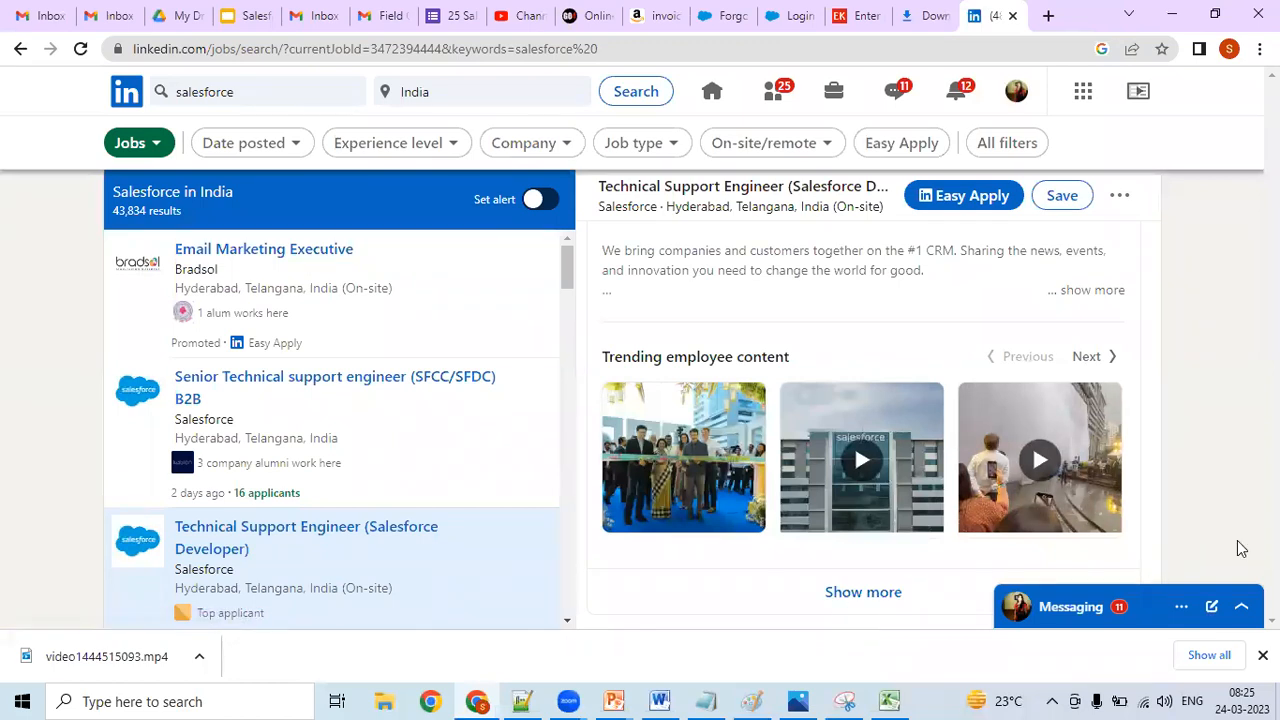
drag(568, 274, 553, 334)
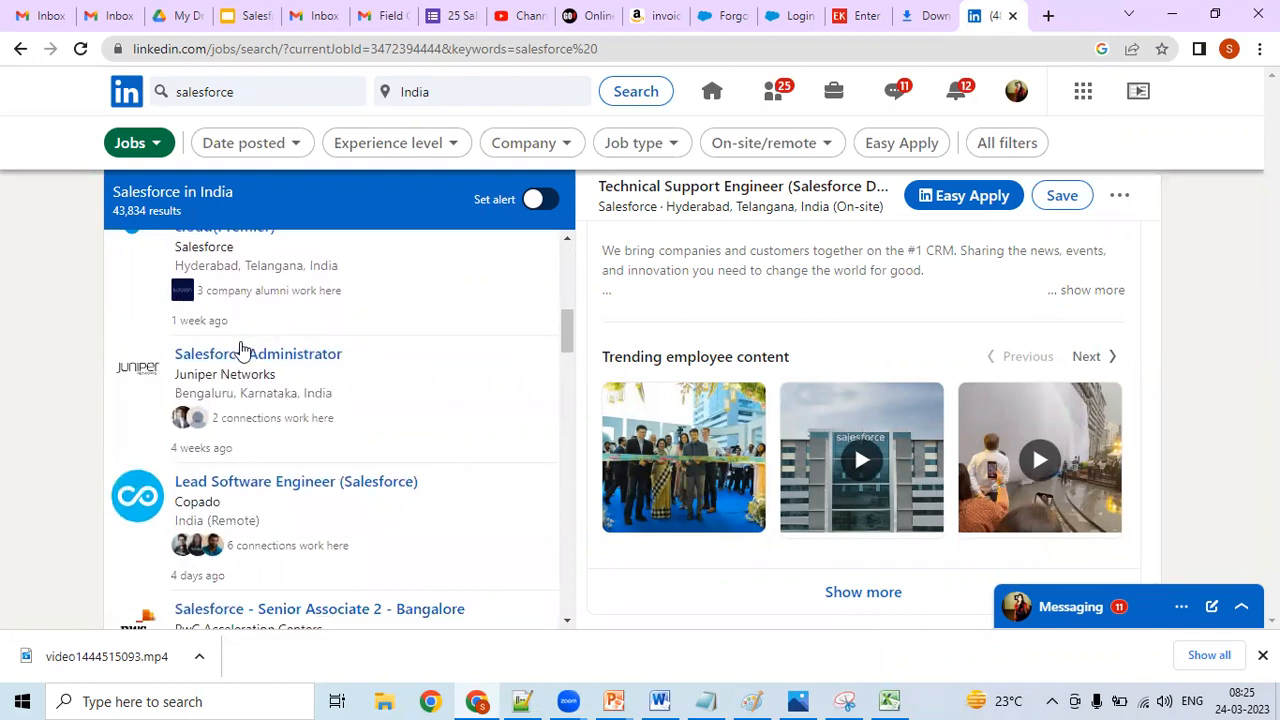
click(225, 376)
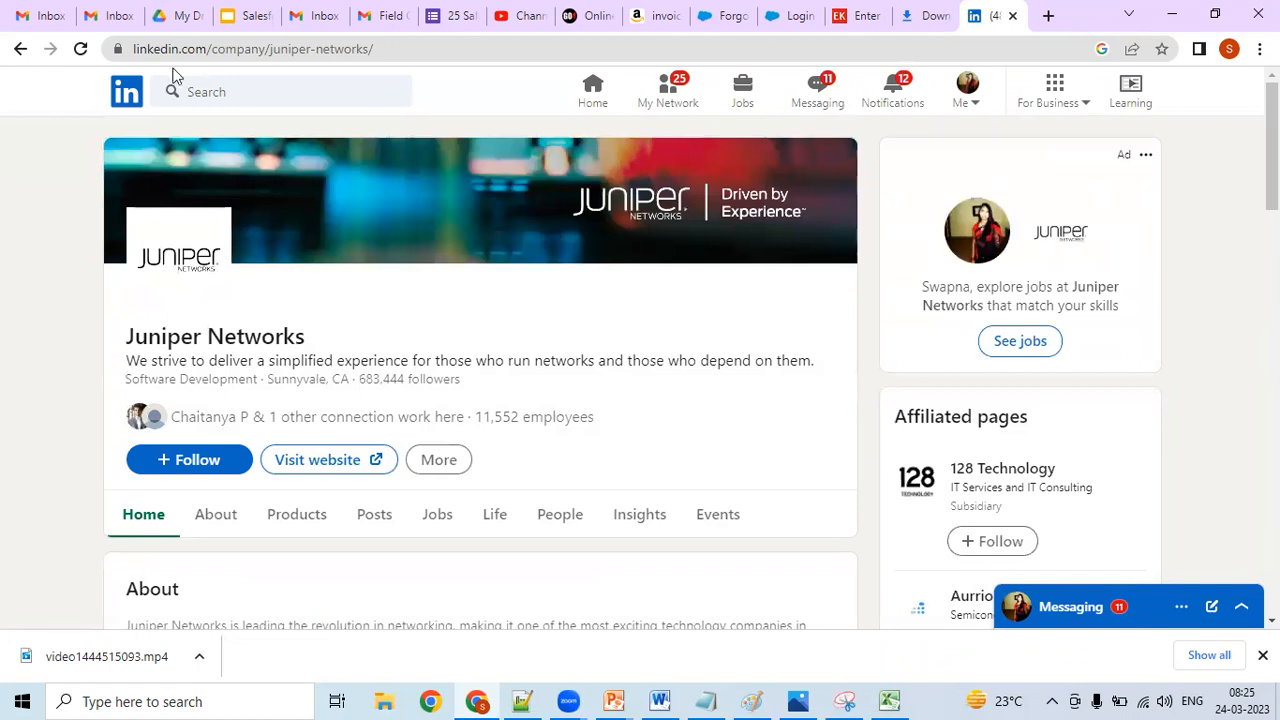
click(21, 49)
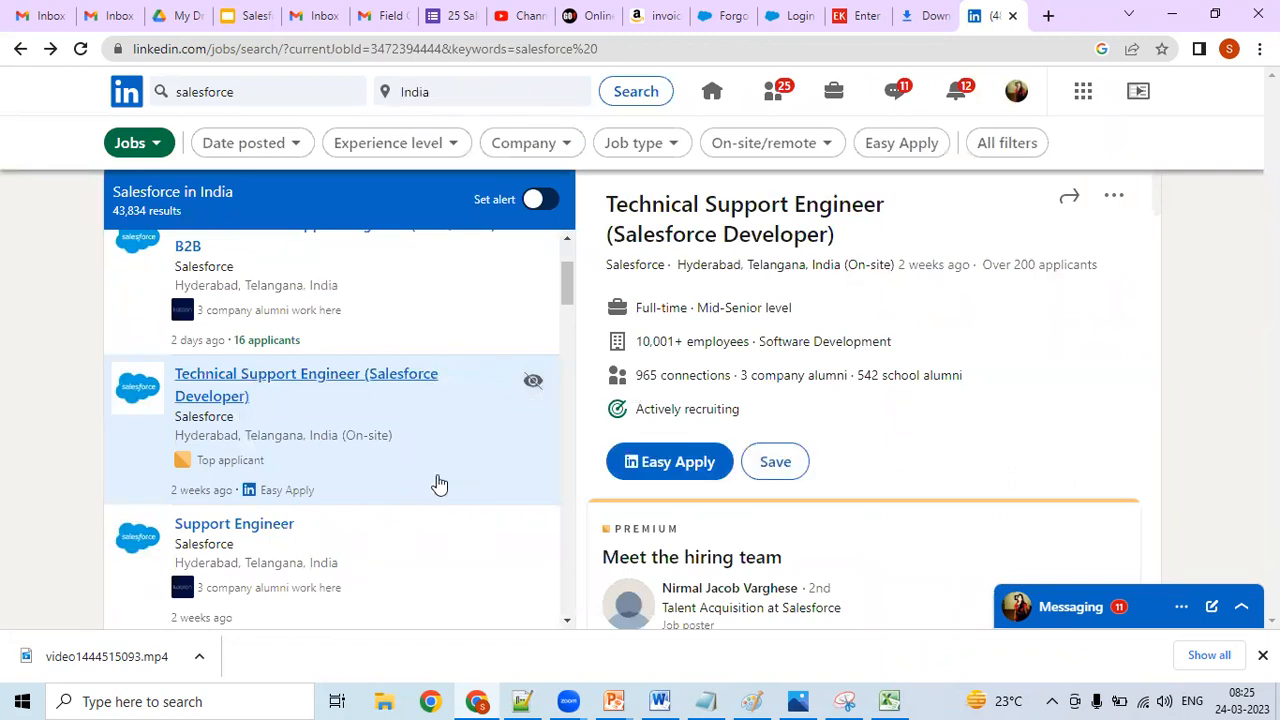
drag(566, 292, 565, 333)
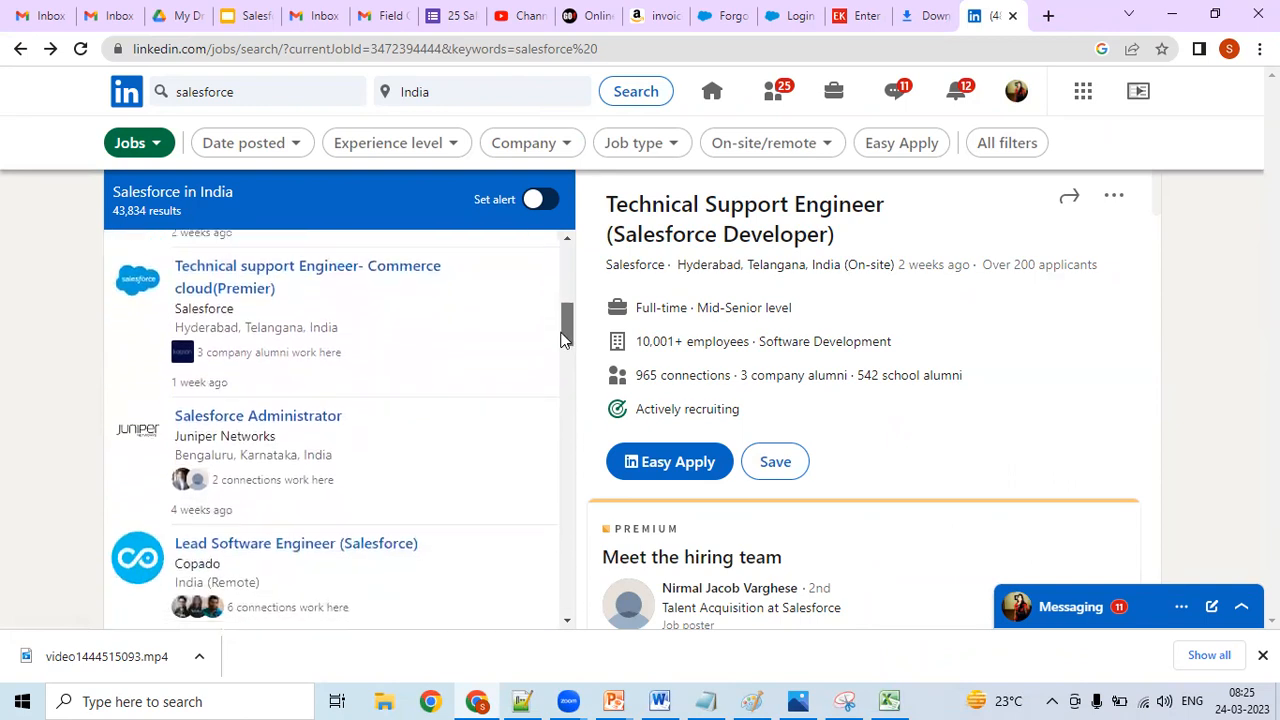
click(403, 457)
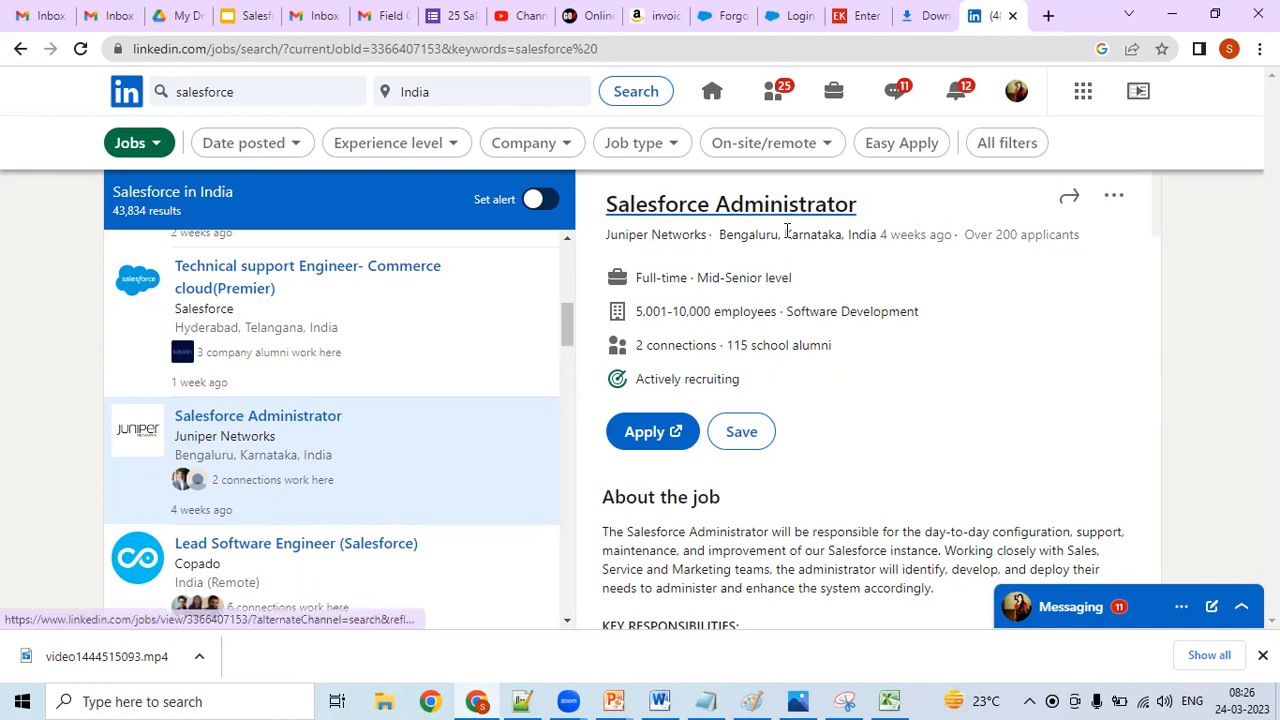
drag(1154, 208, 1047, 609)
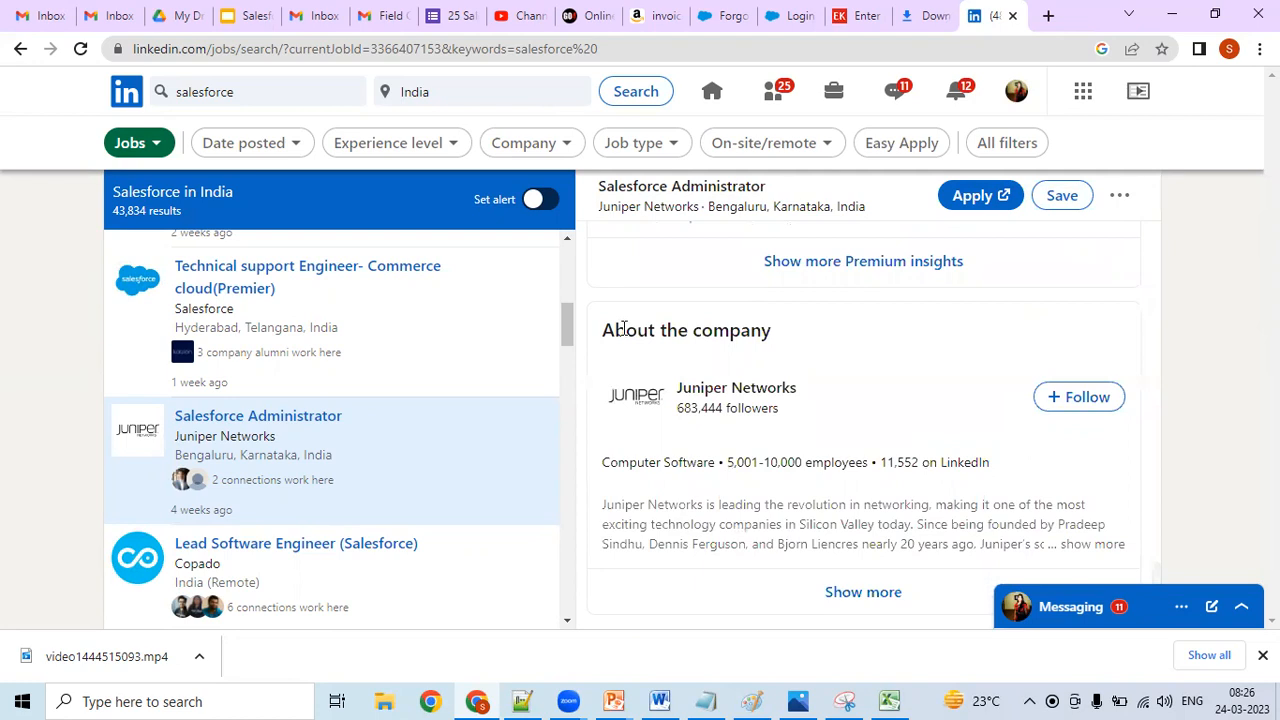
- Open the Salesforce Experience Cloud posting from Centric Consulting and go to its role, location and experience details
drag(564, 338, 559, 376)
scroll(564, 356, down, 3)
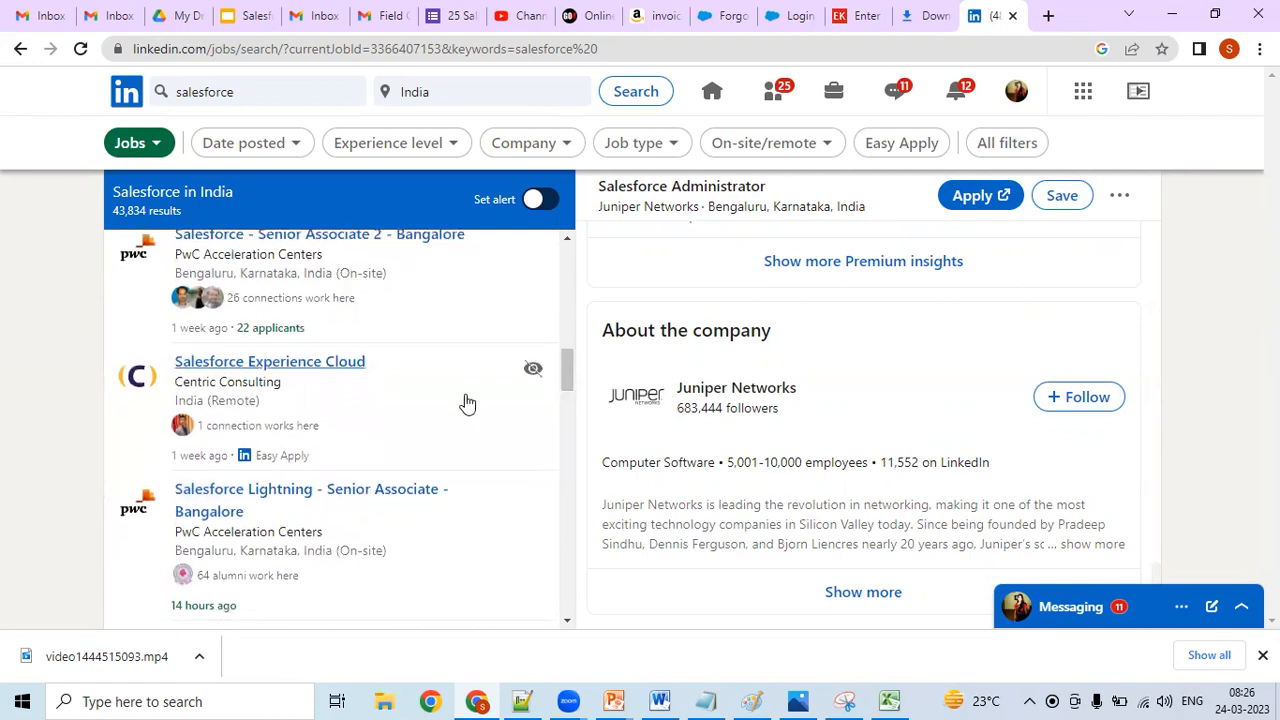
click(401, 399)
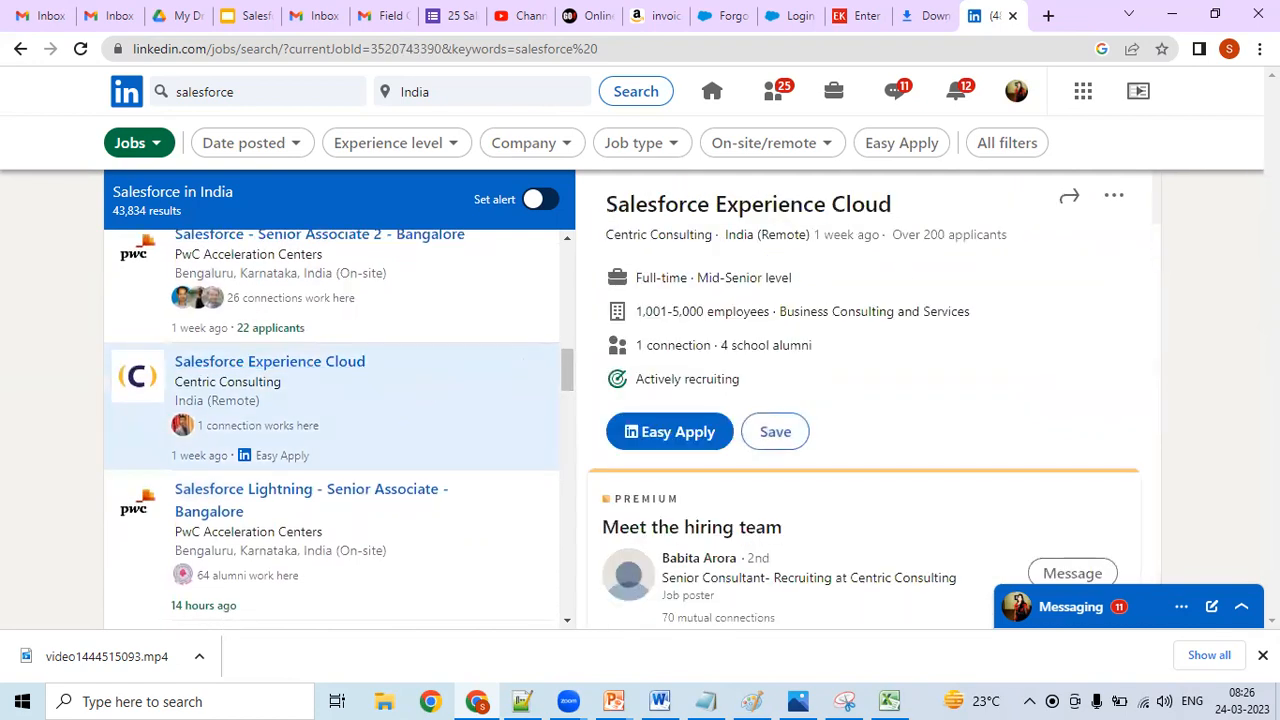
scroll(1153, 210, down, 7)
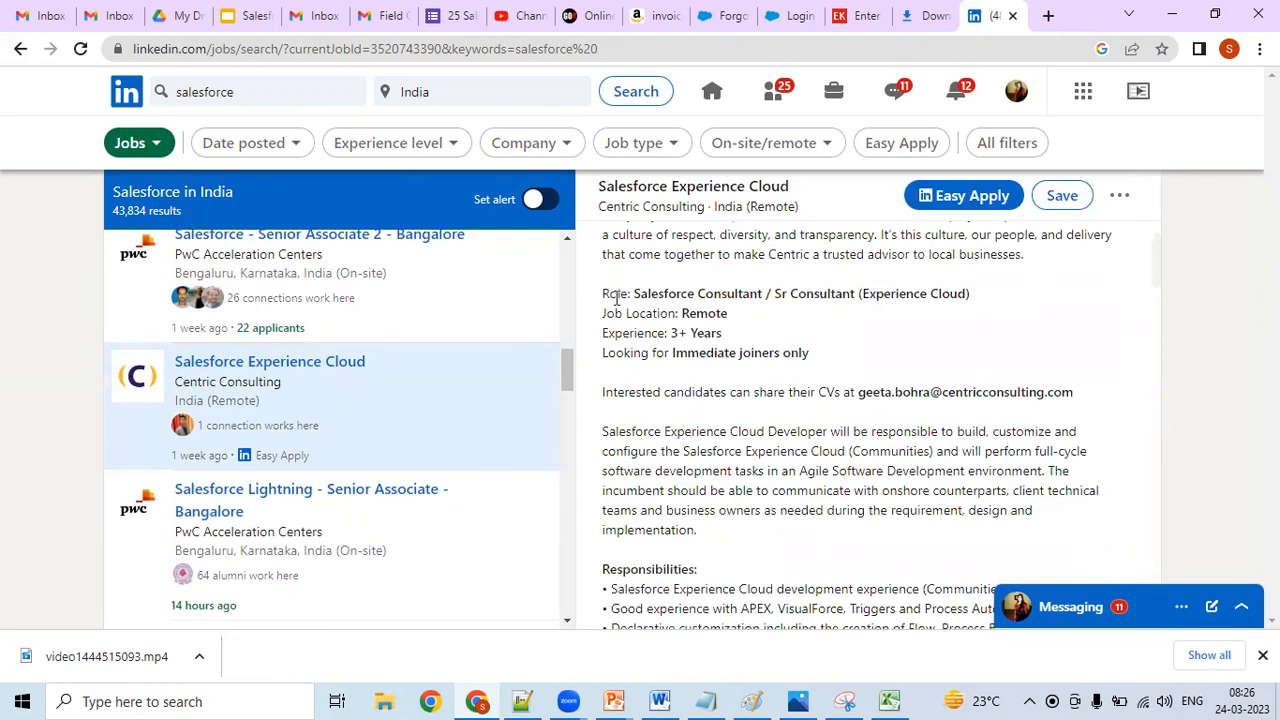
- Copy the "Job Location" label from the Centric Consulting posting into the Notepad++ notes, on the line below "About the company"
drag(604, 296, 677, 313)
right_click(668, 316)
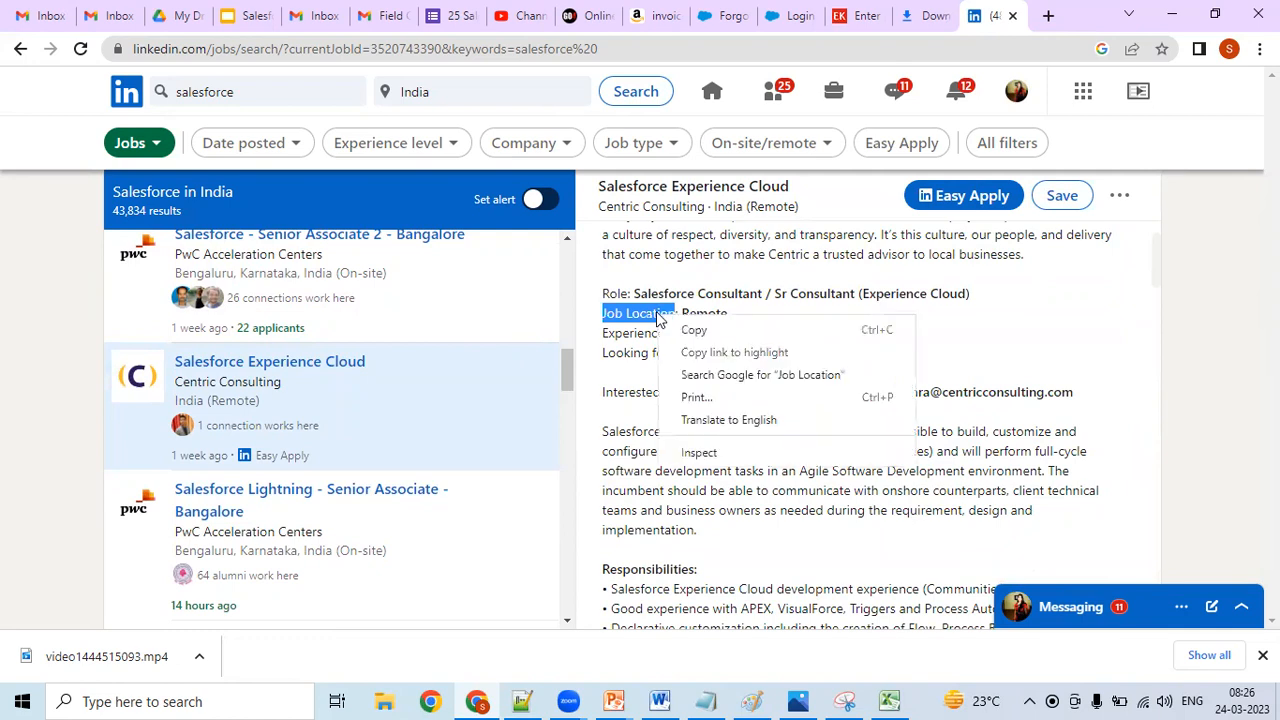
click(690, 329)
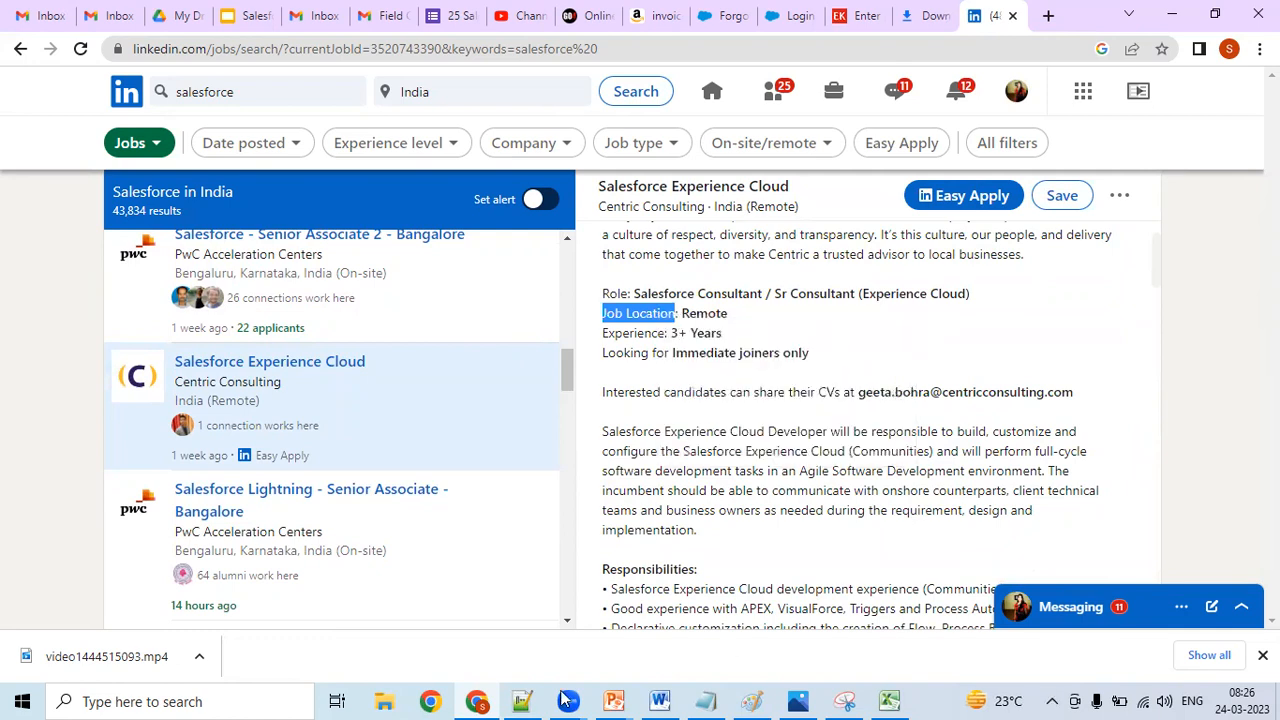
click(523, 701)
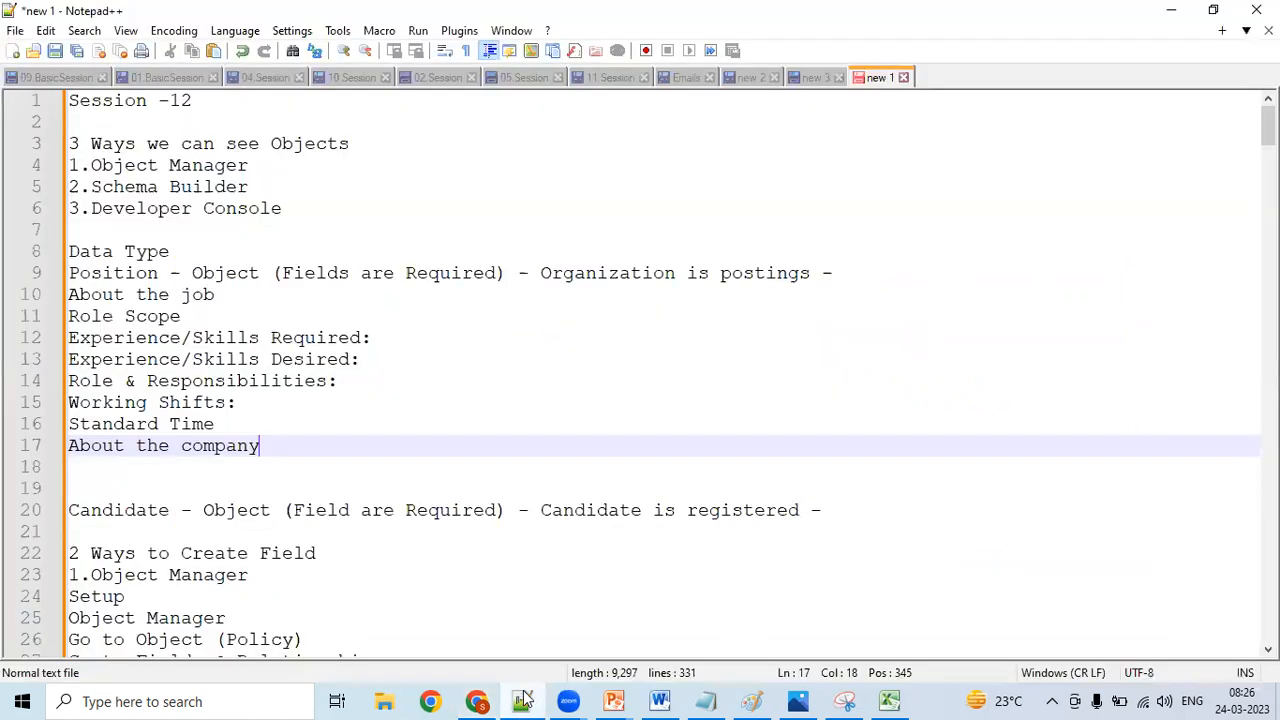
click(455, 472)
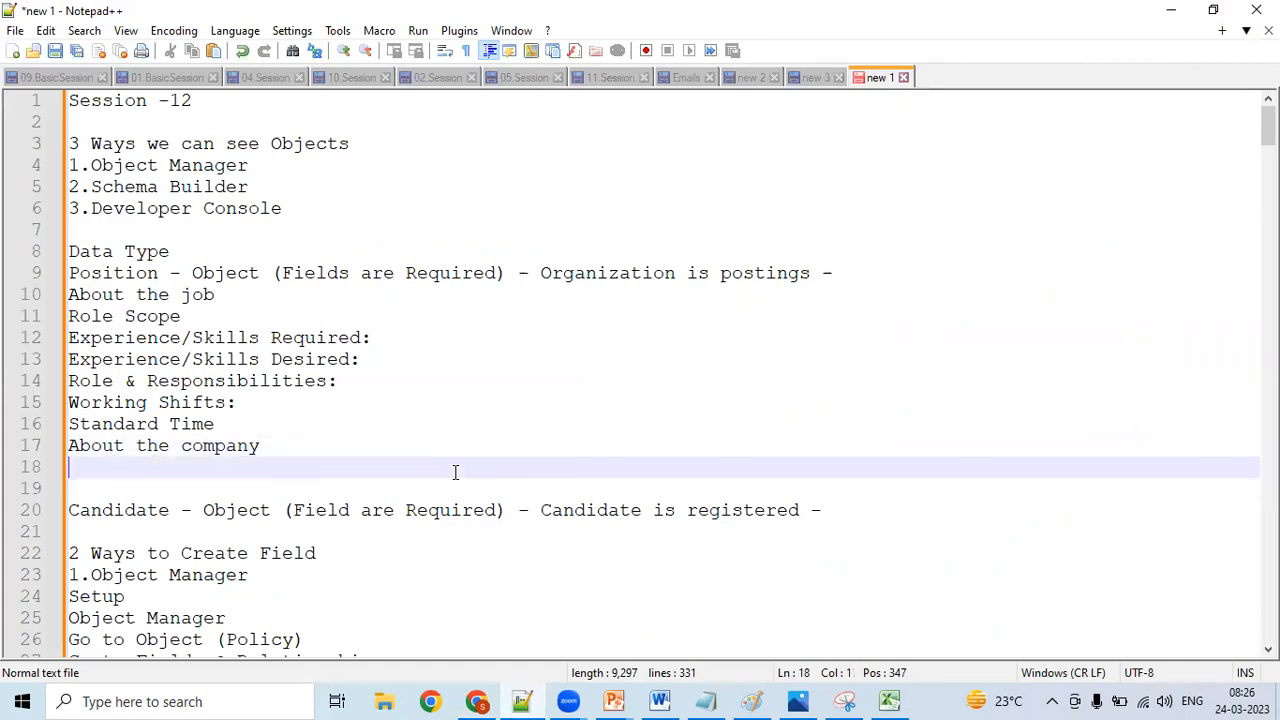
text(Job Location)
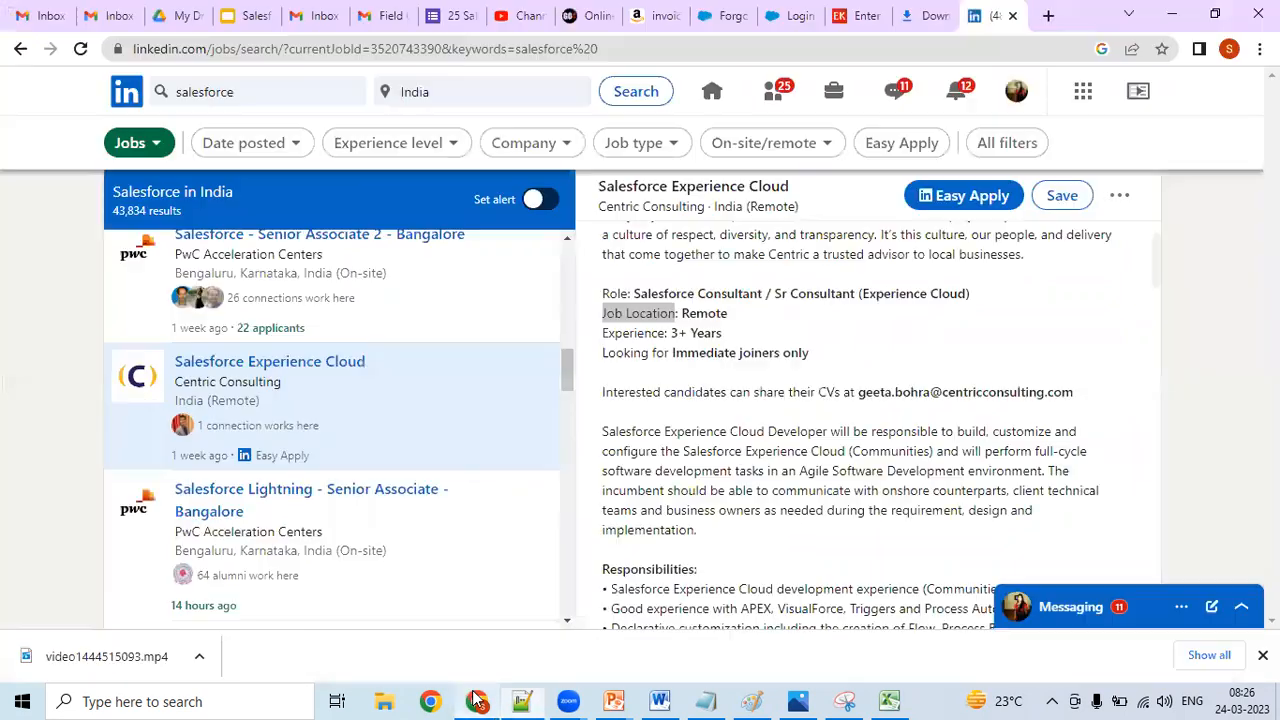
- Copy the "Experience" label from the posting into the Notepad++ notes below "Job Location", and add "Notice Period" on the following line
click(477, 701)
drag(604, 333, 665, 335)
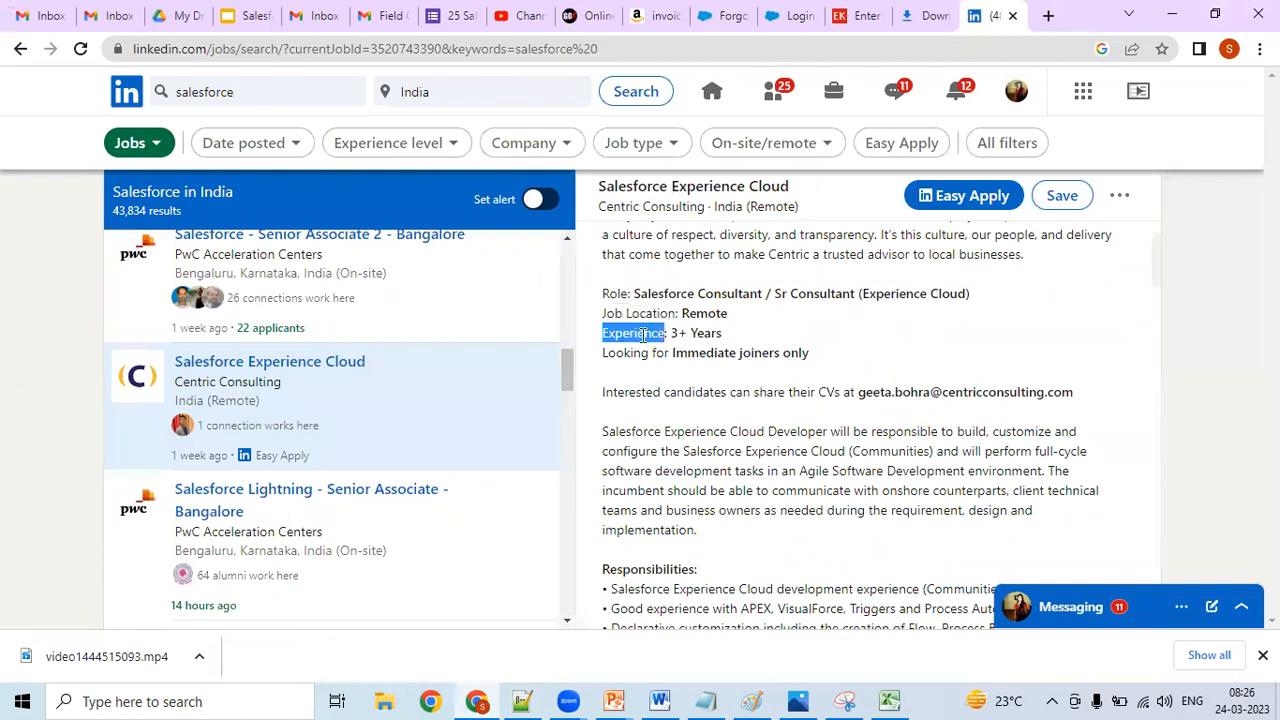
right_click(642, 335)
click(645, 349)
click(521, 701)
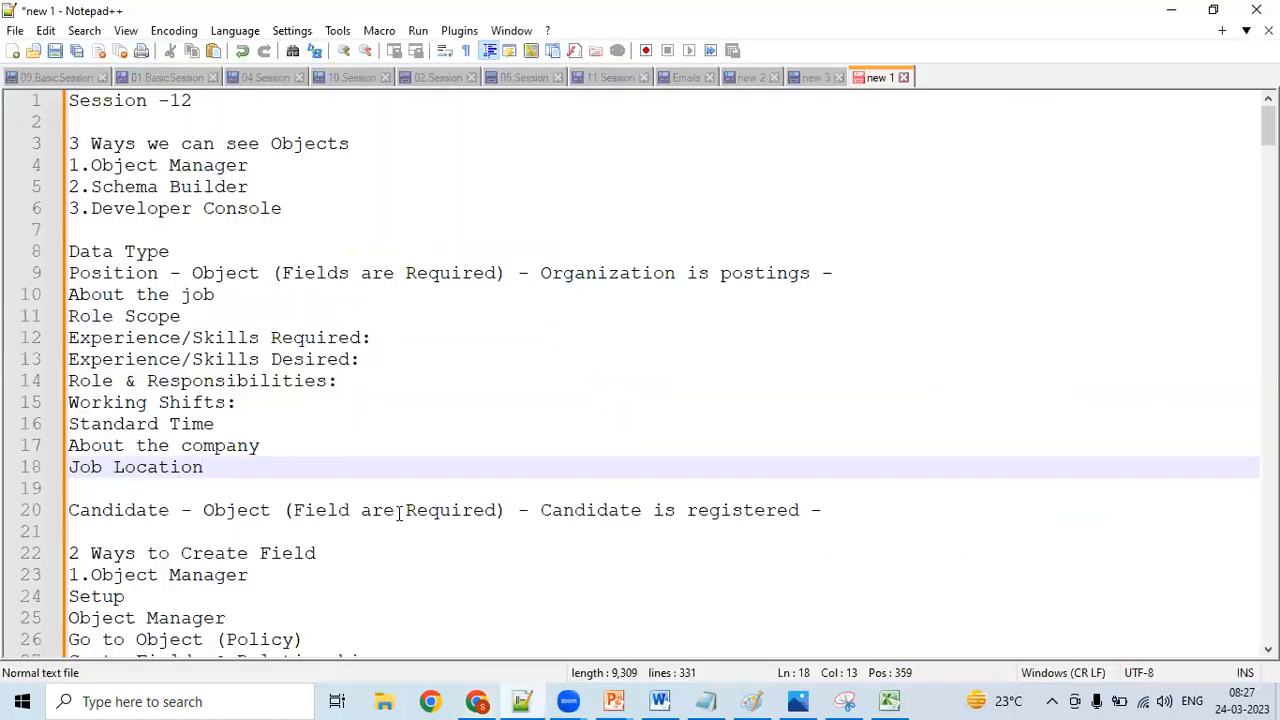
key(Return)
key(ctrl+v)
key(Return)
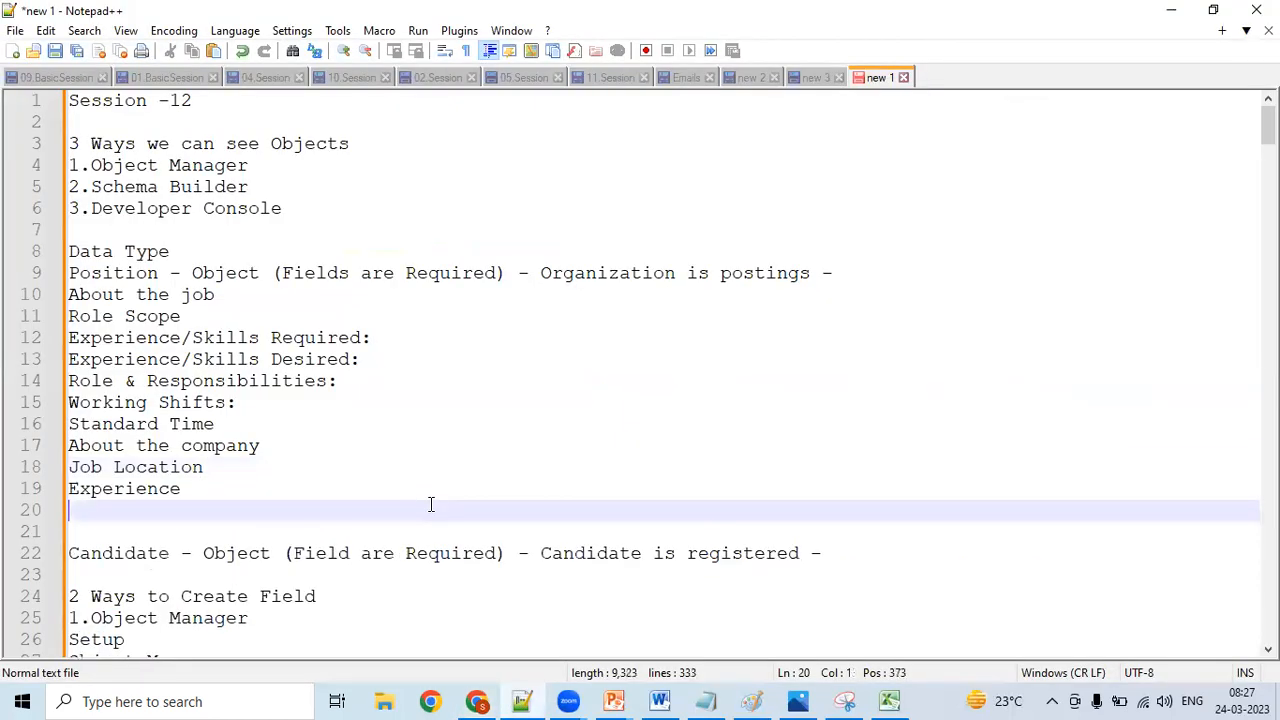
text(Notice Period)
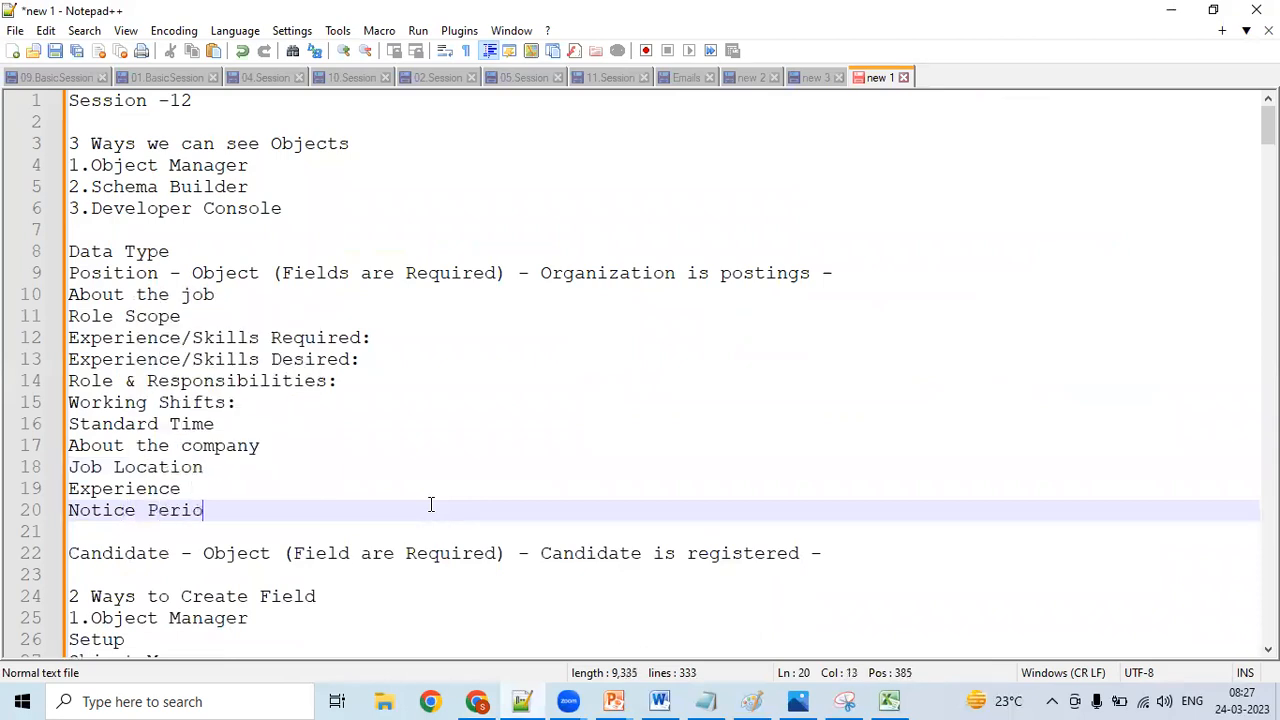
- Look through the rest of the Centric Consulting posting on LinkedIn, from responsibilities and qualifications to the applicant comparison and hiring trends
click(476, 701)
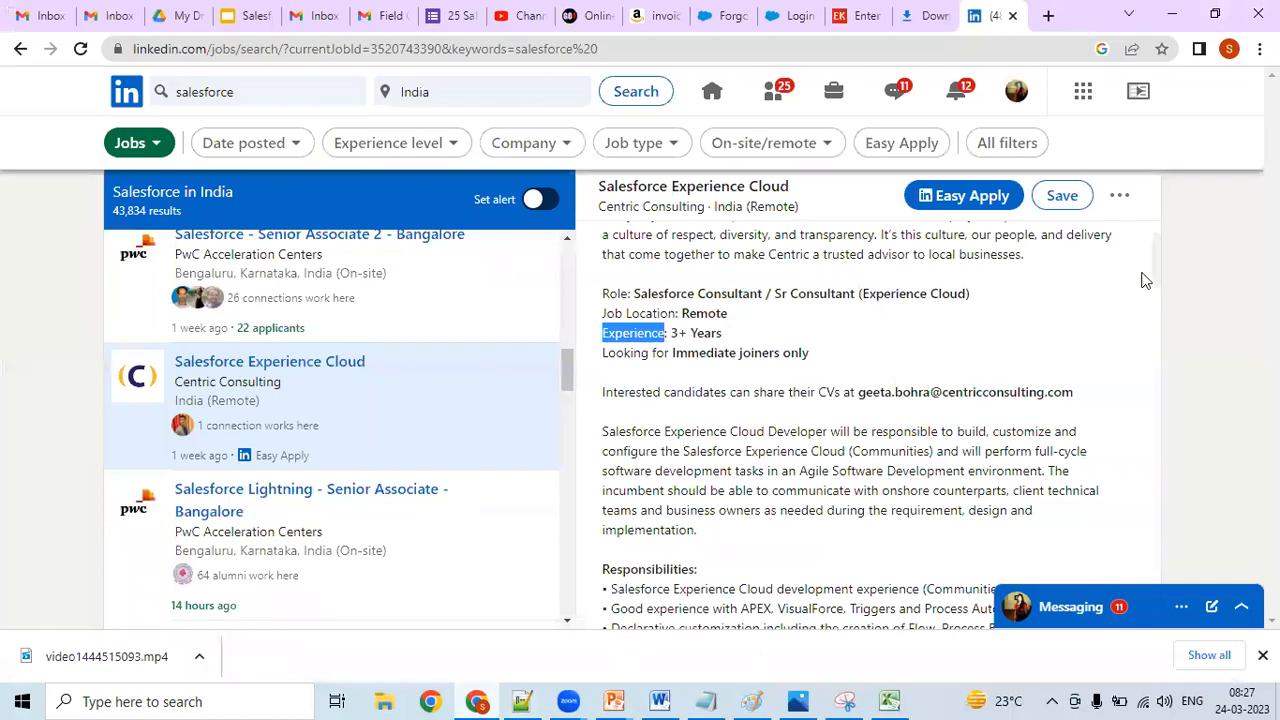
scroll(1158, 265, down, 5)
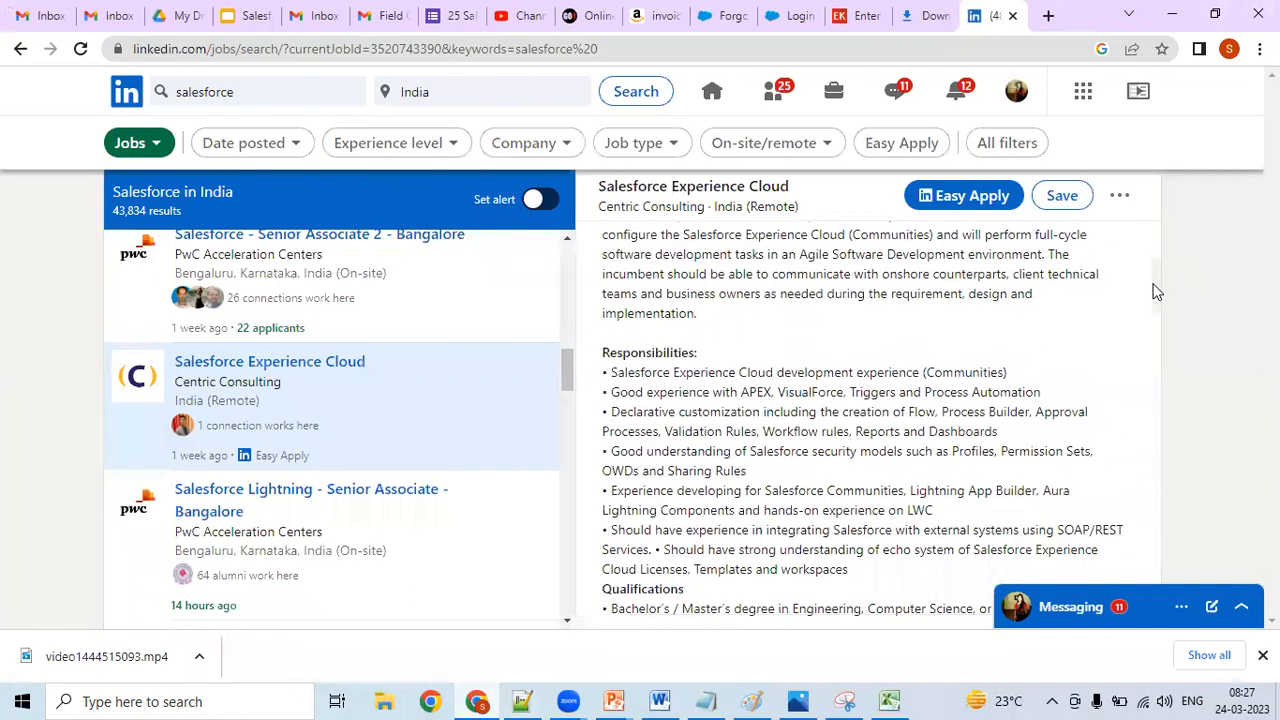
scroll(1148, 314, down, 8)
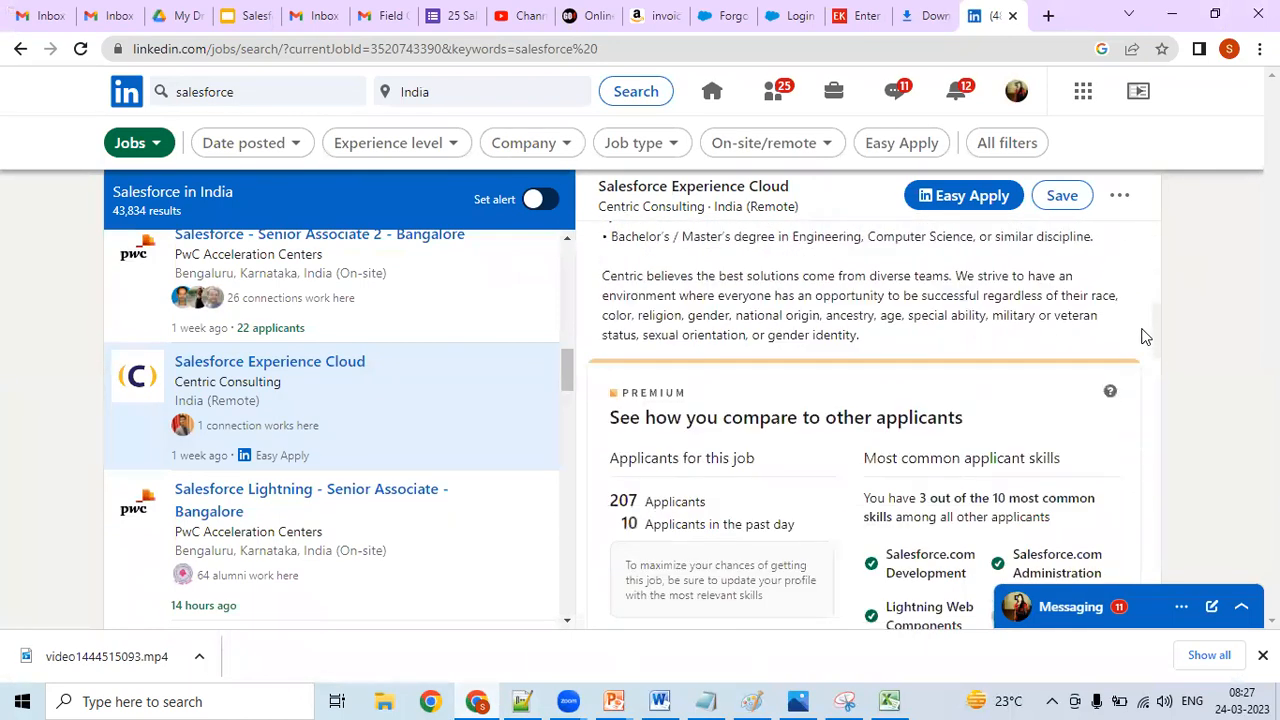
scroll(1125, 413, down, 8)
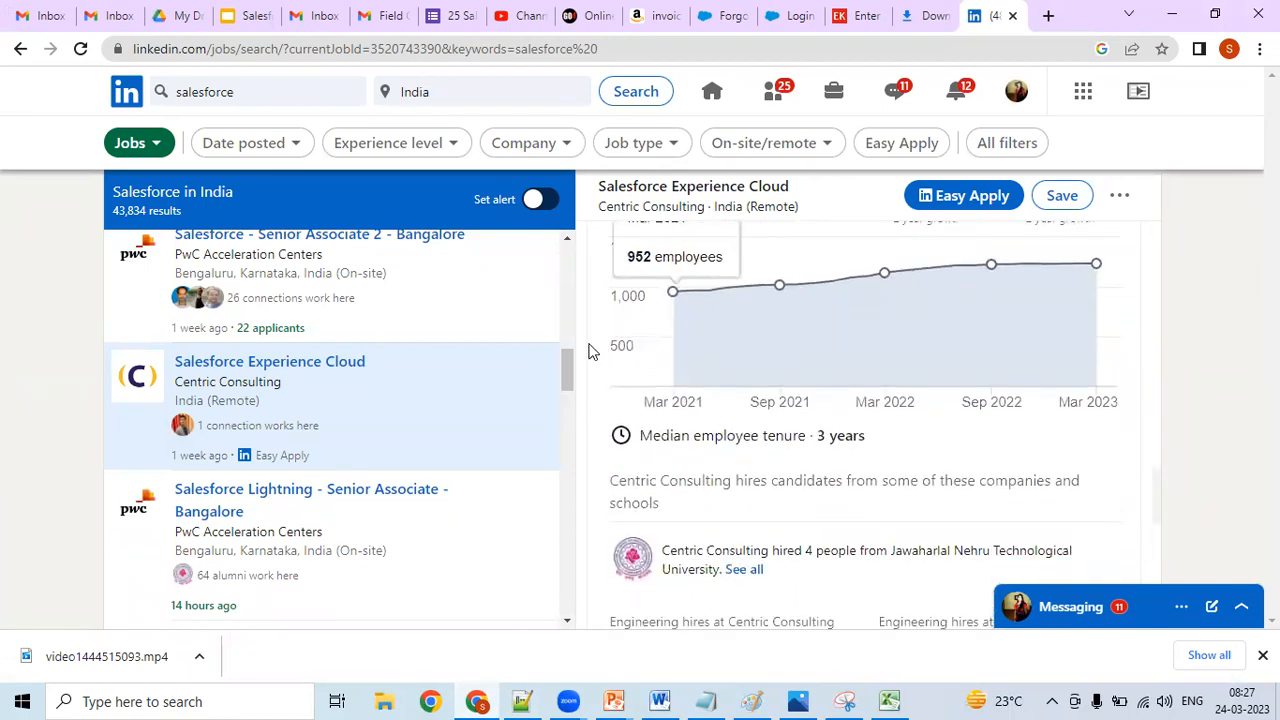
- Open the "Salesforce Lightning - Senior Associate - Bangalore" posting from PwC Acceleration Centers and go to its "About the job" fields
drag(568, 369, 566, 382)
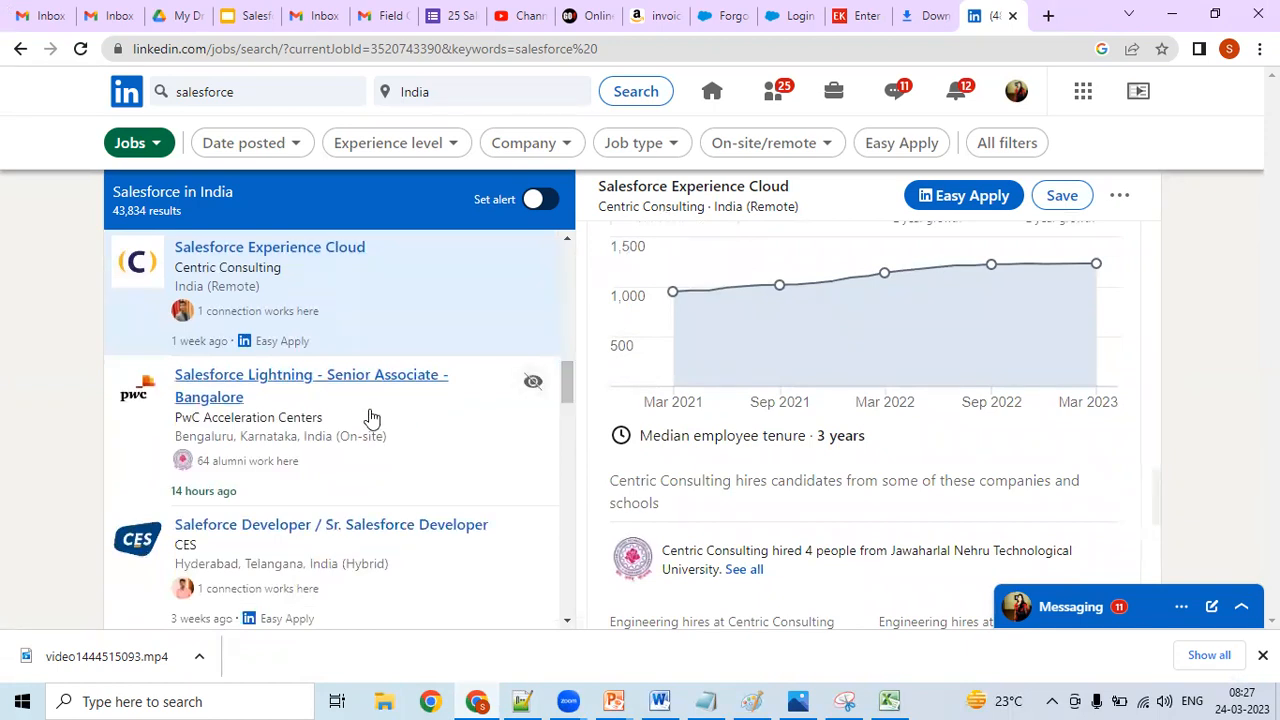
click(370, 417)
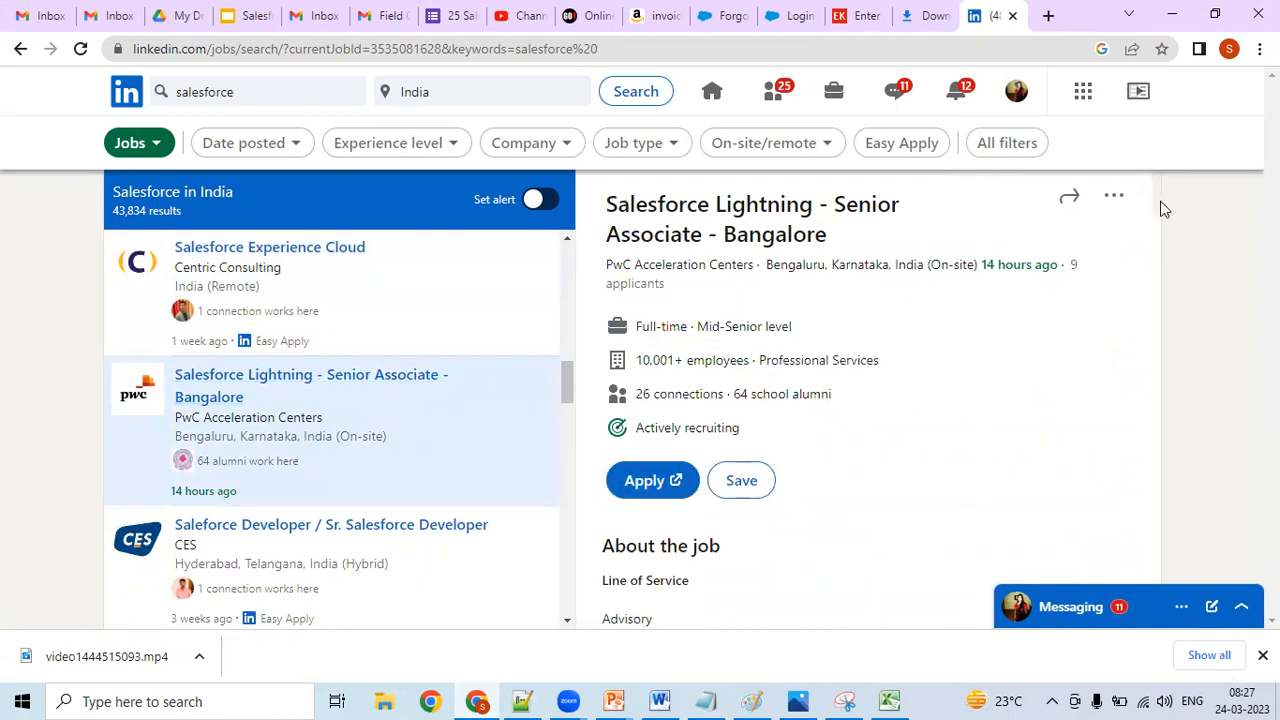
scroll(1160, 218, down, 3)
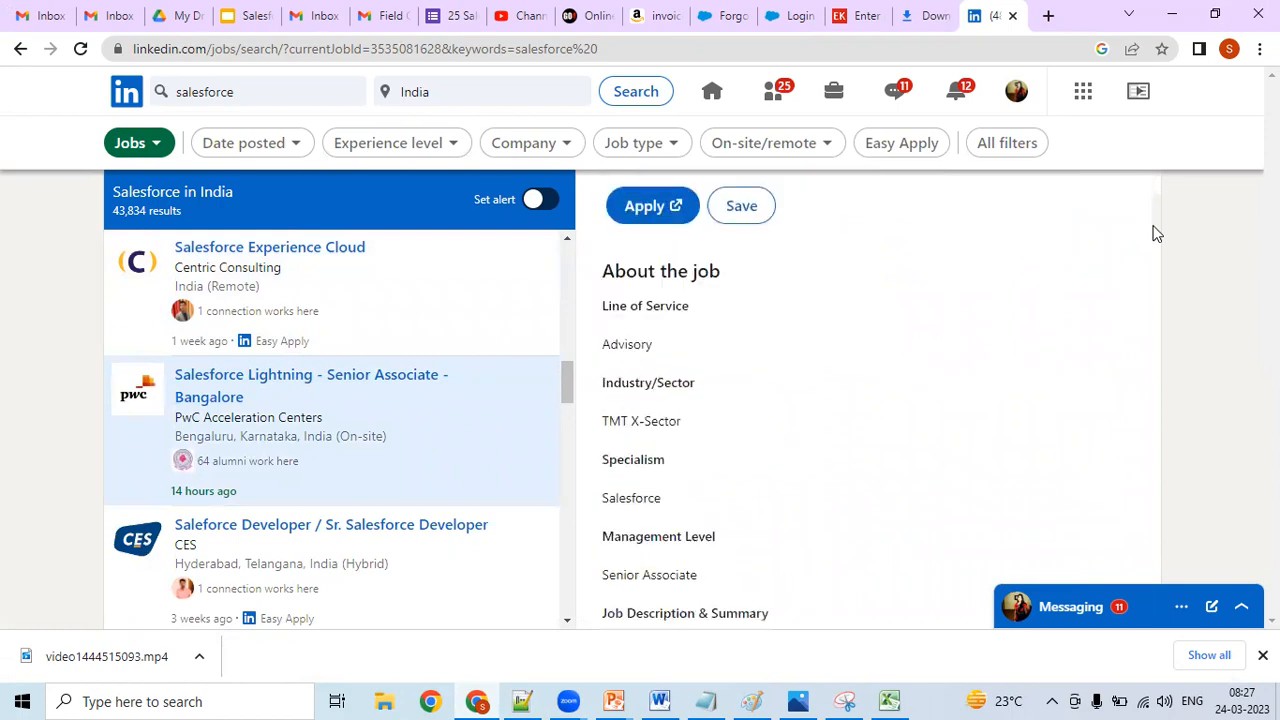
scroll(1155, 235, down, 1)
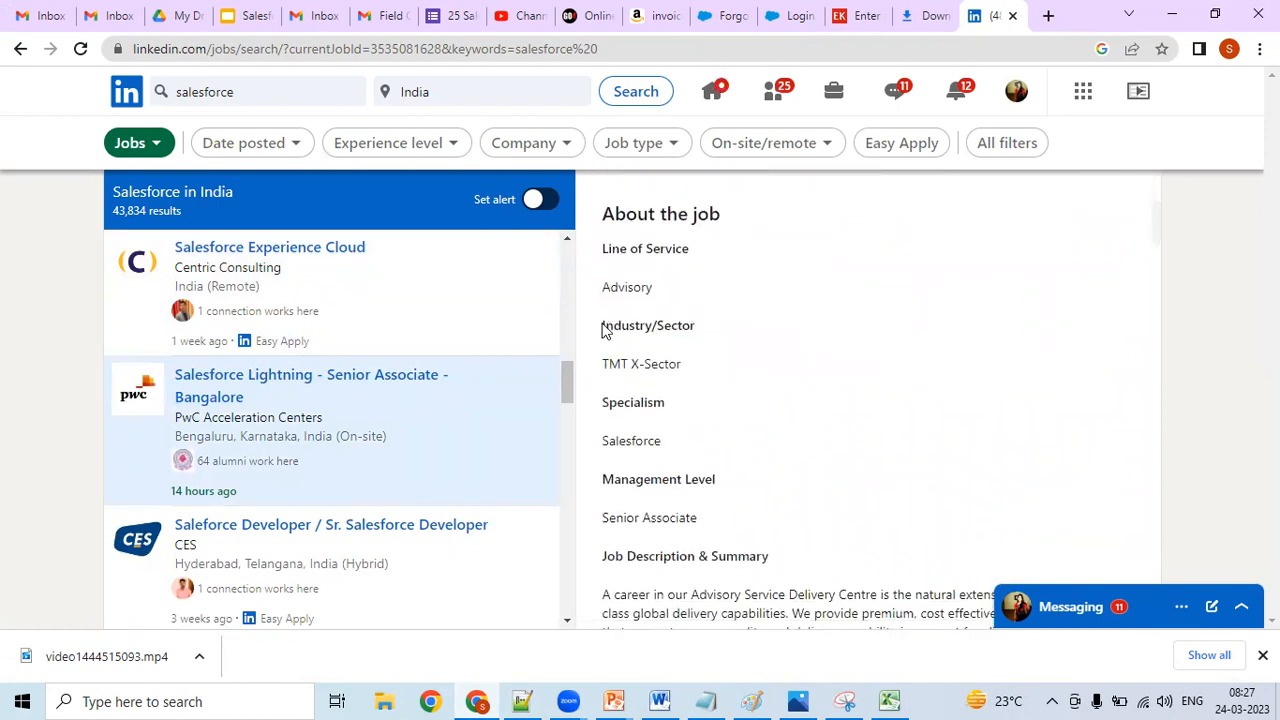
- Copy the "Industry/Sector" label from the PwC posting into the Notepad++ notes, on a new line below "Notice Period"
drag(606, 325, 711, 328)
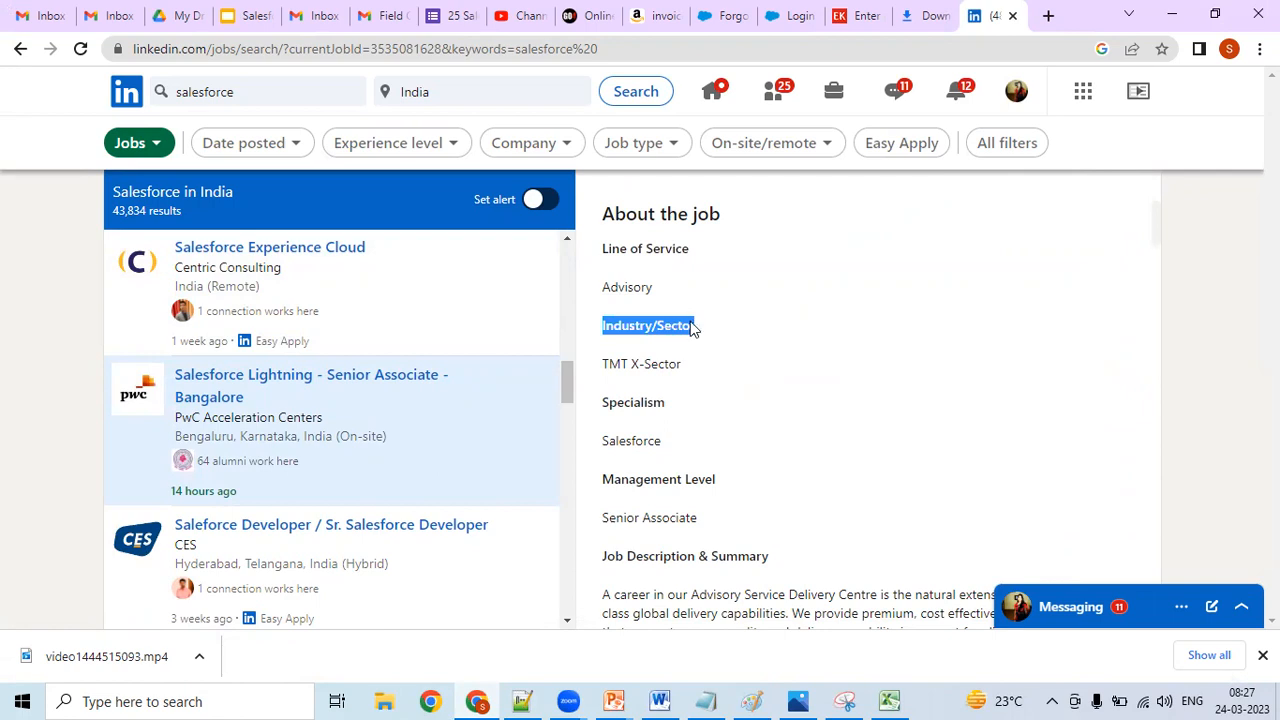
click(735, 292)
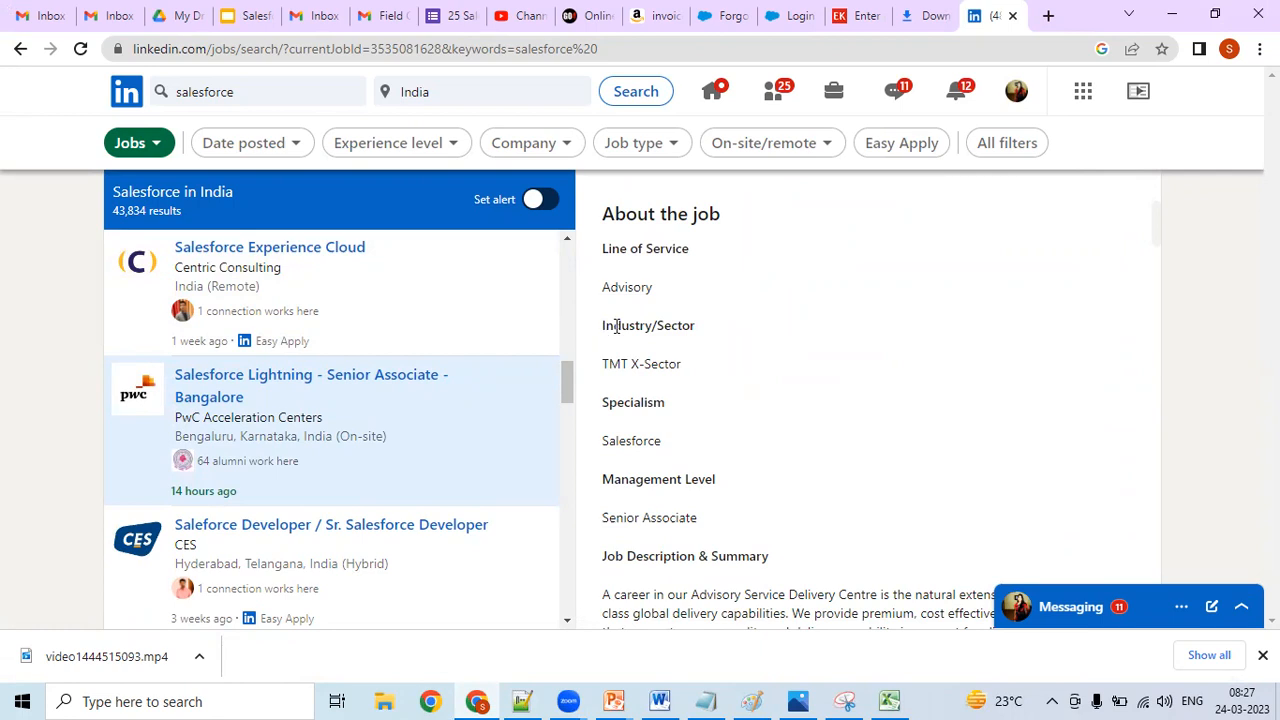
drag(603, 326, 690, 326)
right_click(686, 333)
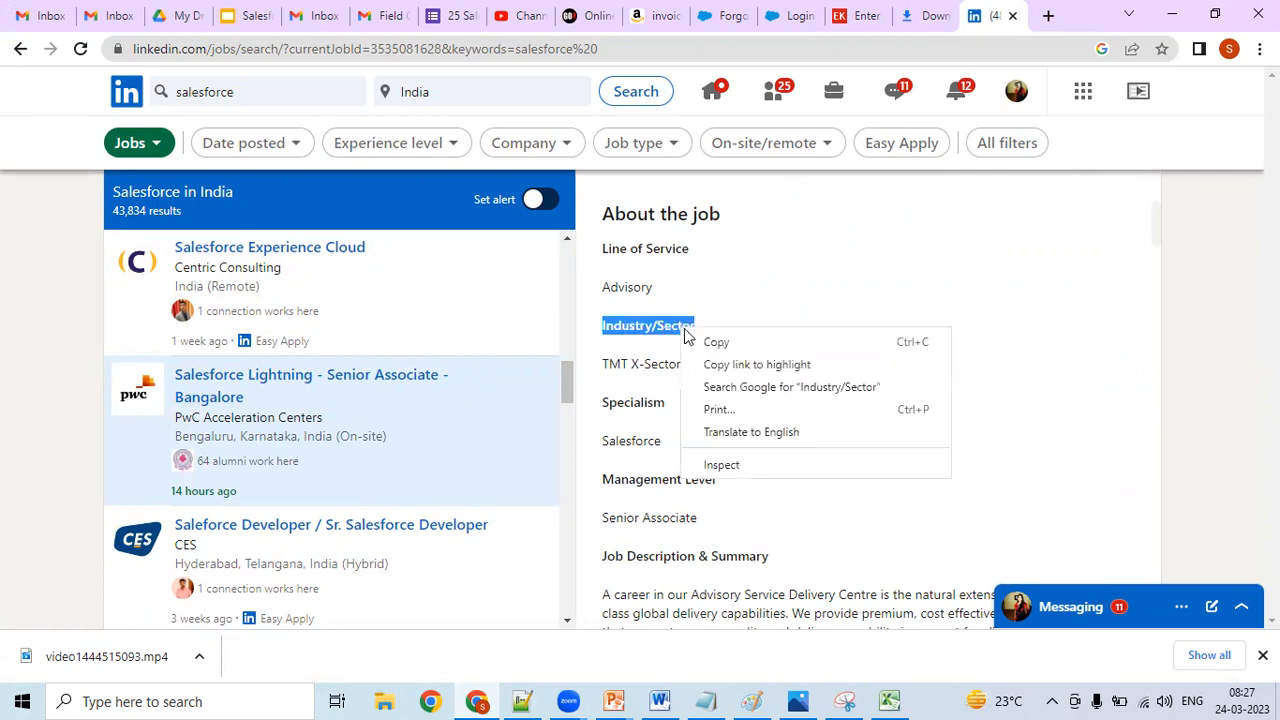
click(710, 342)
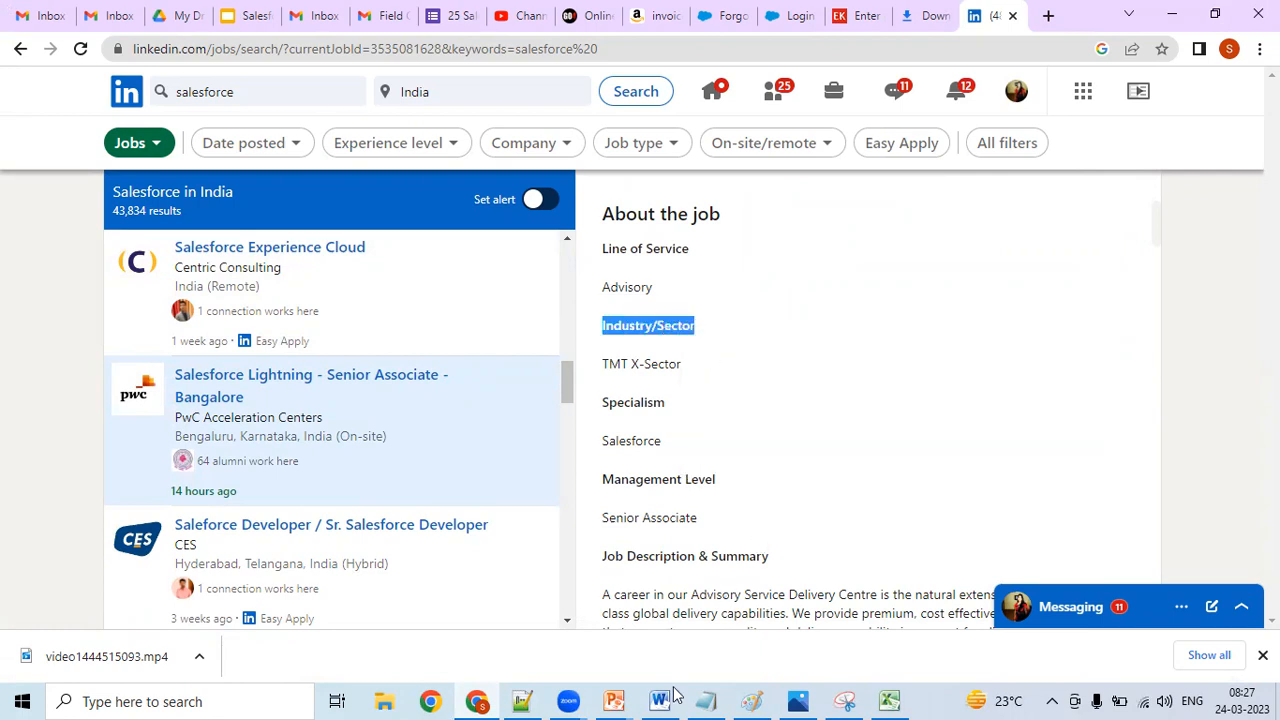
click(523, 700)
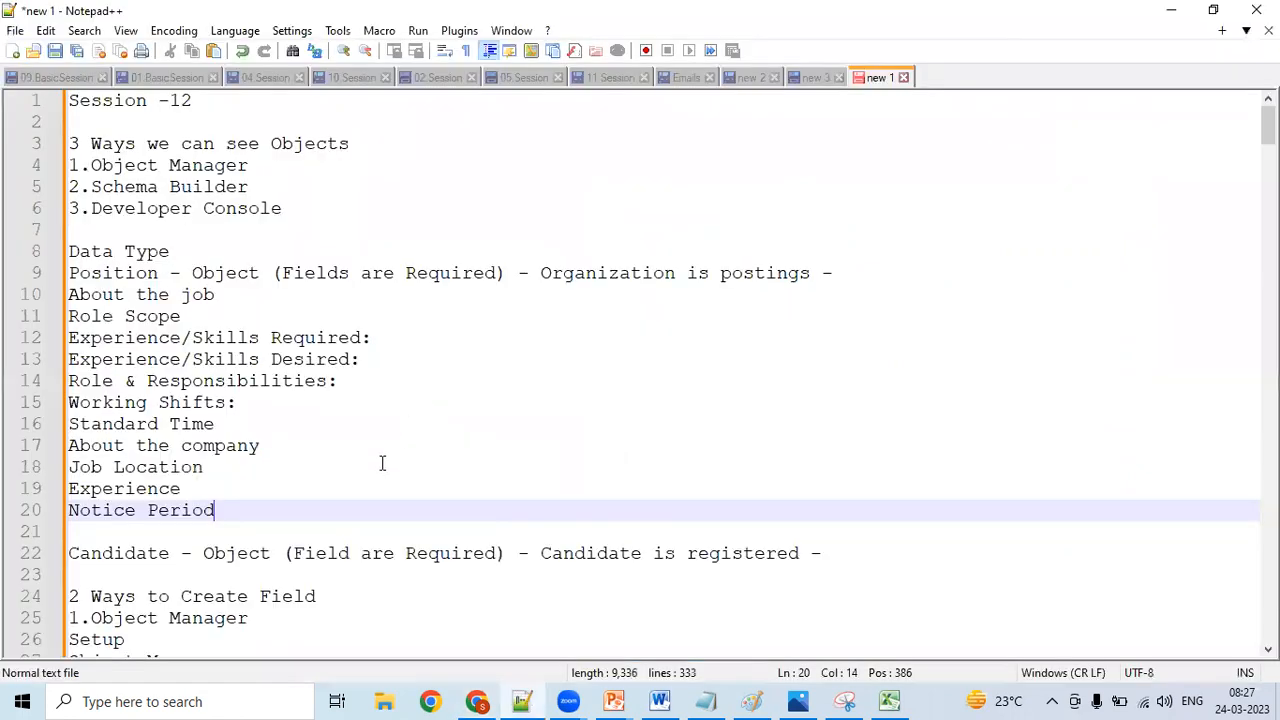
key(Return)
key(ctrl+v)
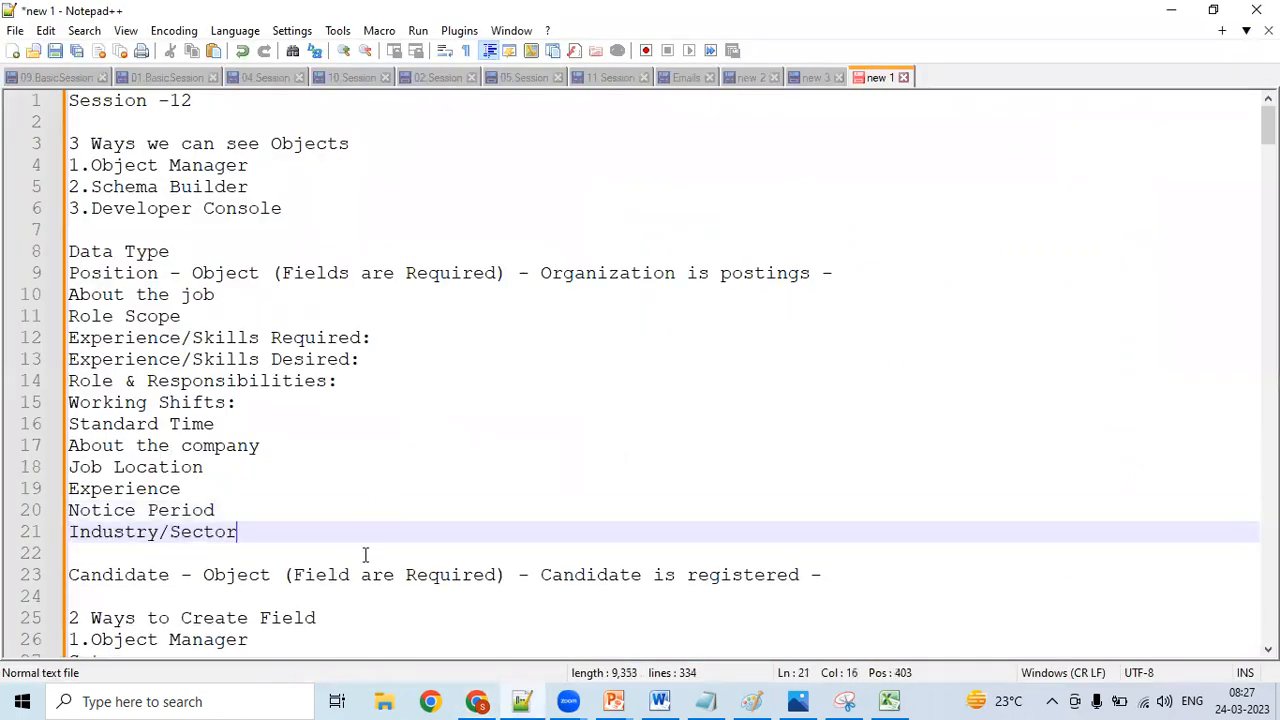
- Copy the "Specialism" label from the LinkedIn posting into the Notepad++ notes, on a new line below "Industry/Sector"
click(476, 701)
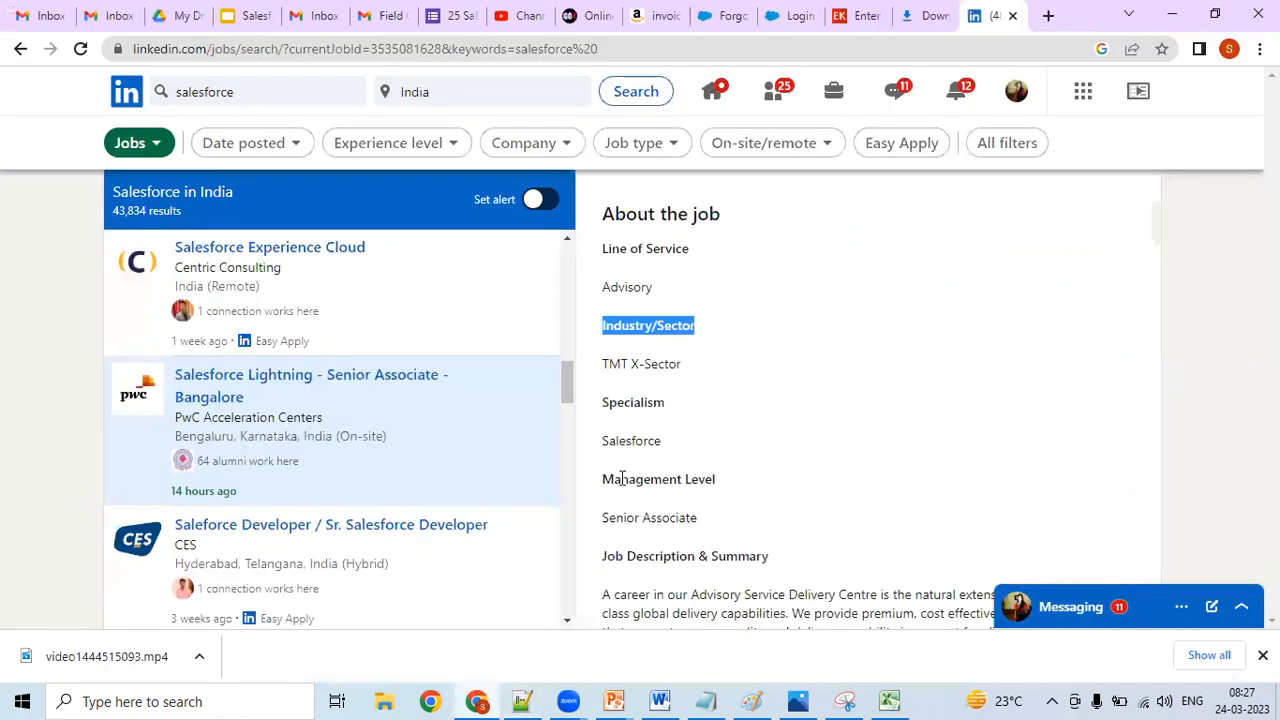
drag(603, 402, 662, 404)
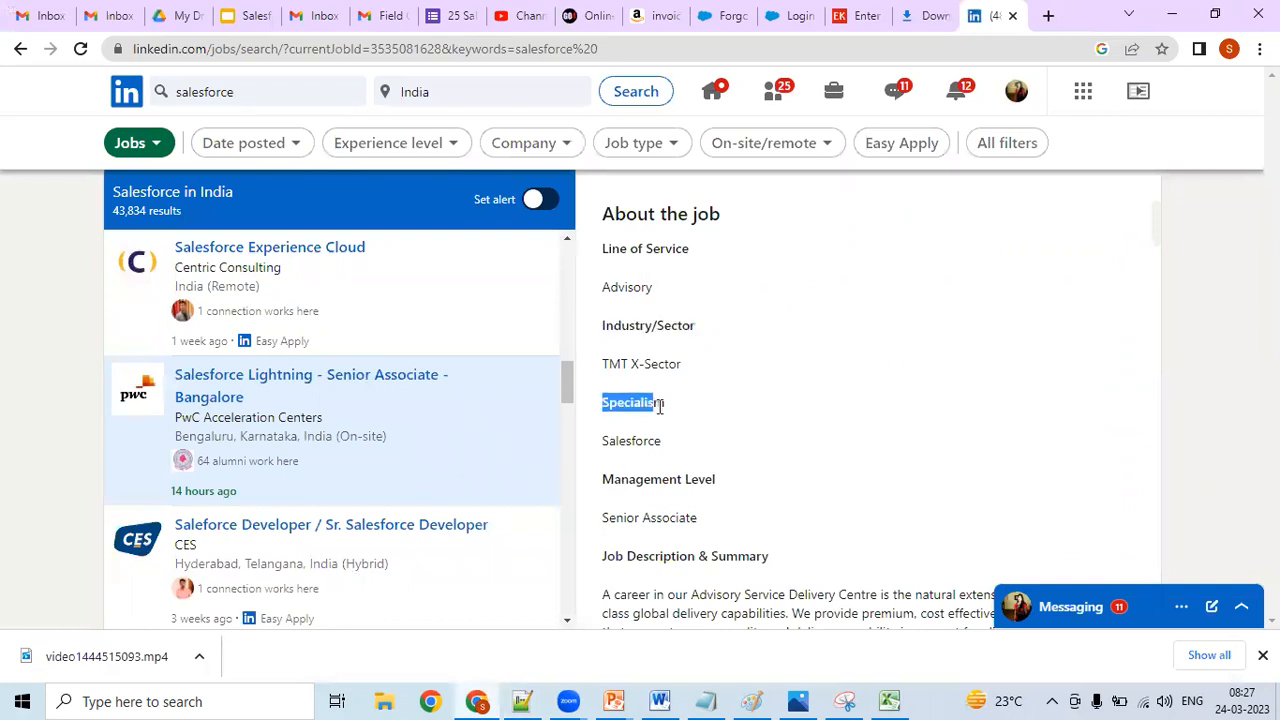
right_click(641, 408)
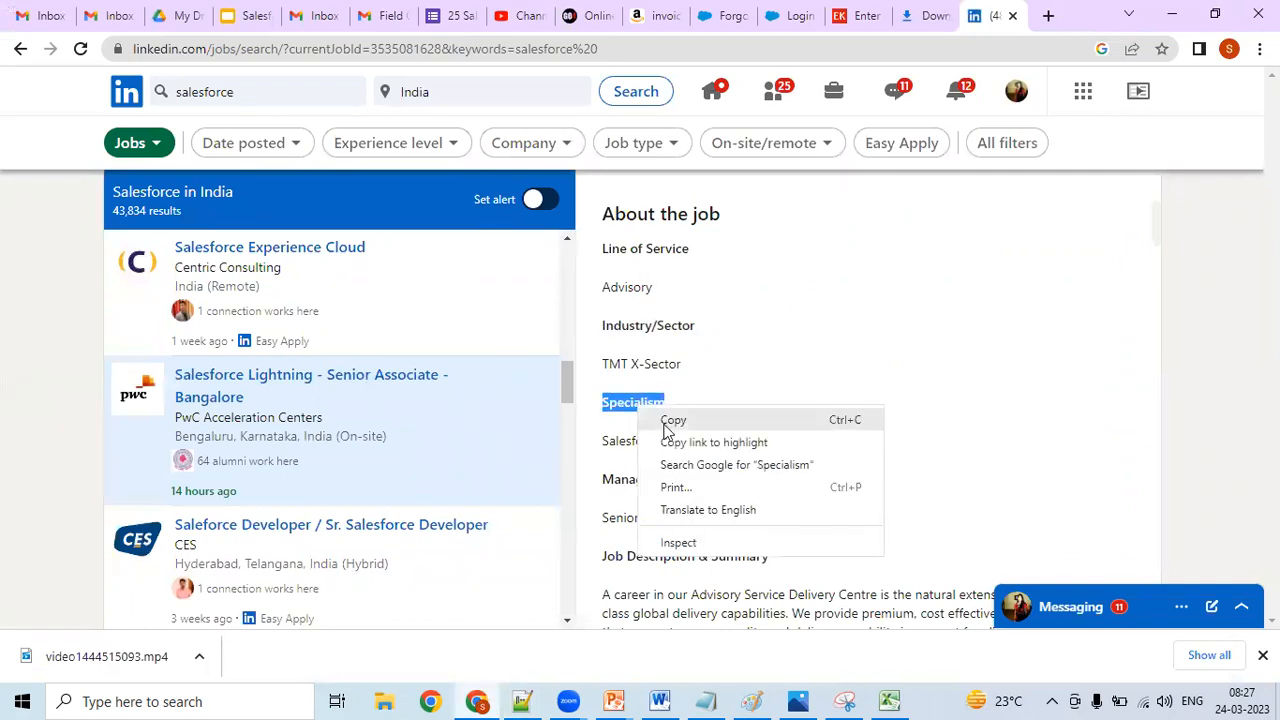
click(668, 422)
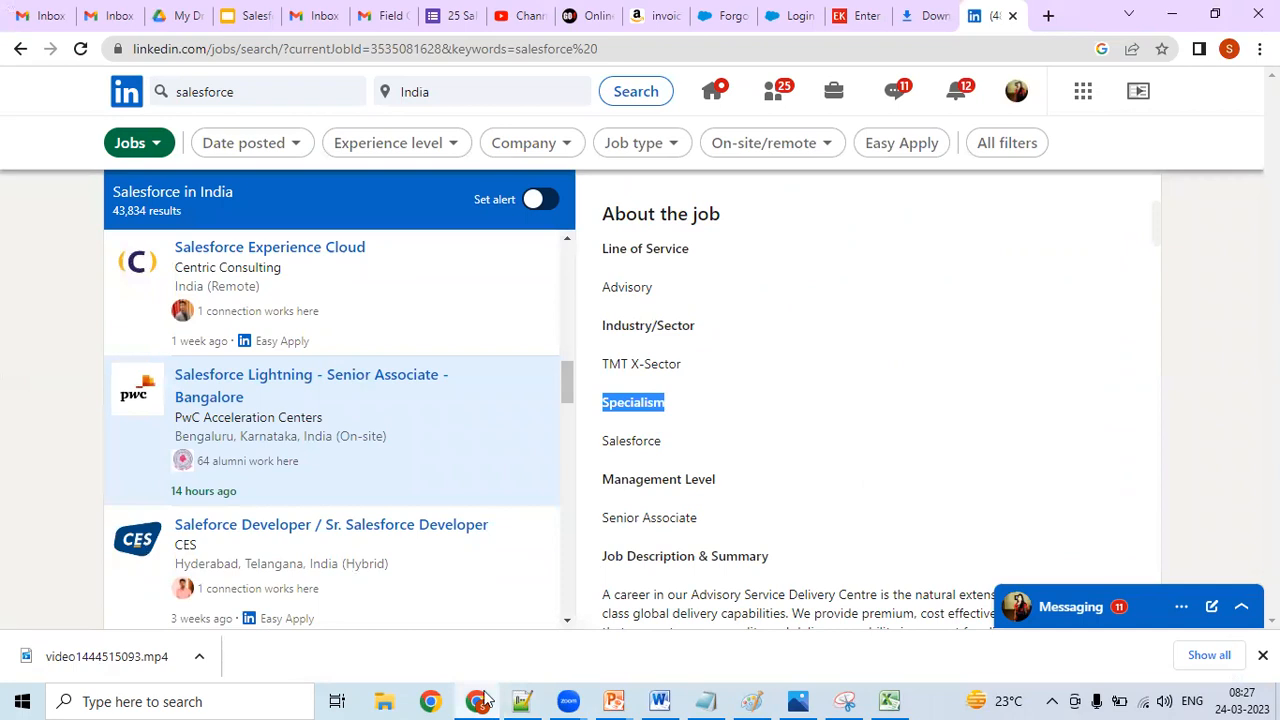
click(522, 700)
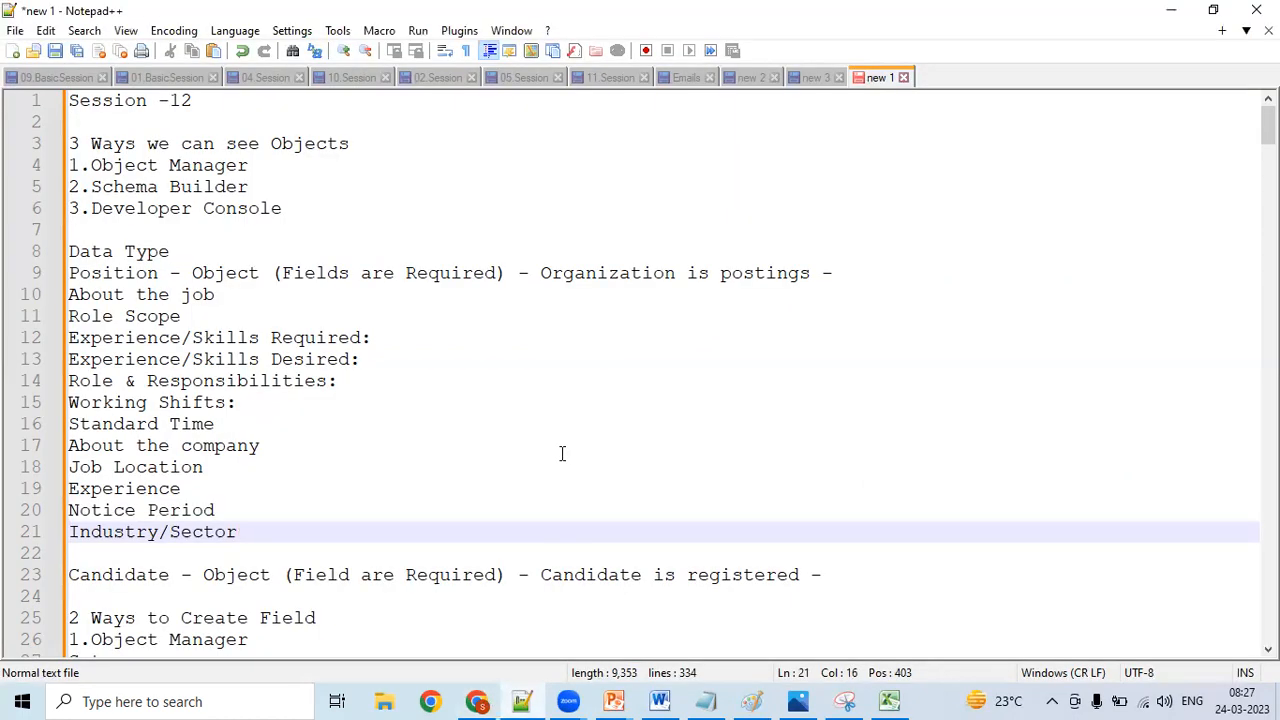
key(Return)
key(ctrl+v)
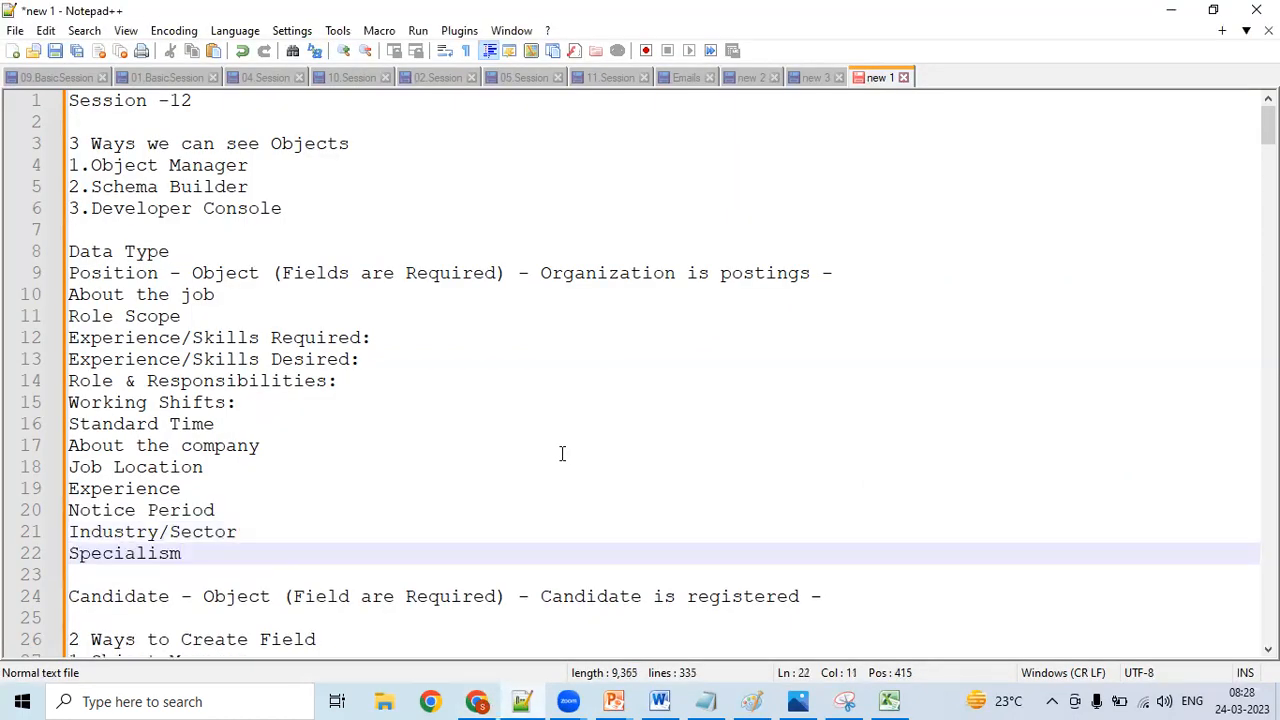
- Copy the "Management Level" label from the LinkedIn posting into the Notepad++ notes, on a new line below "Specialism"
key(Return)
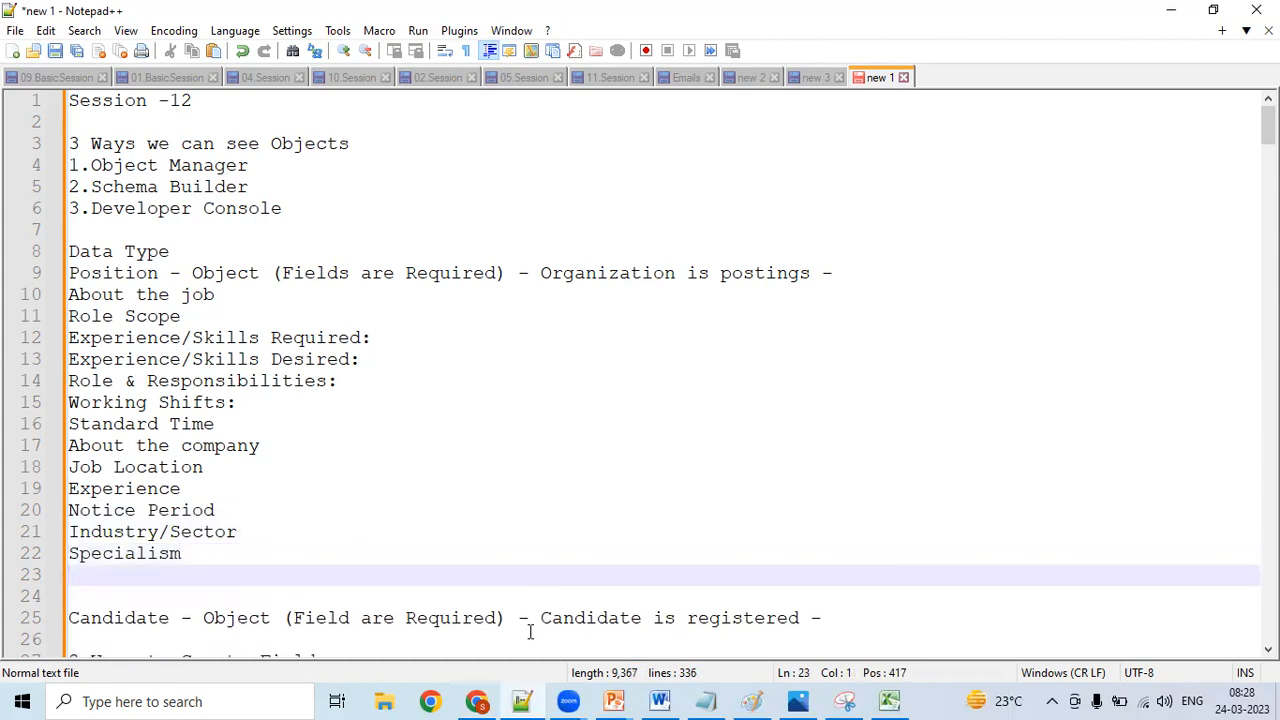
click(480, 701)
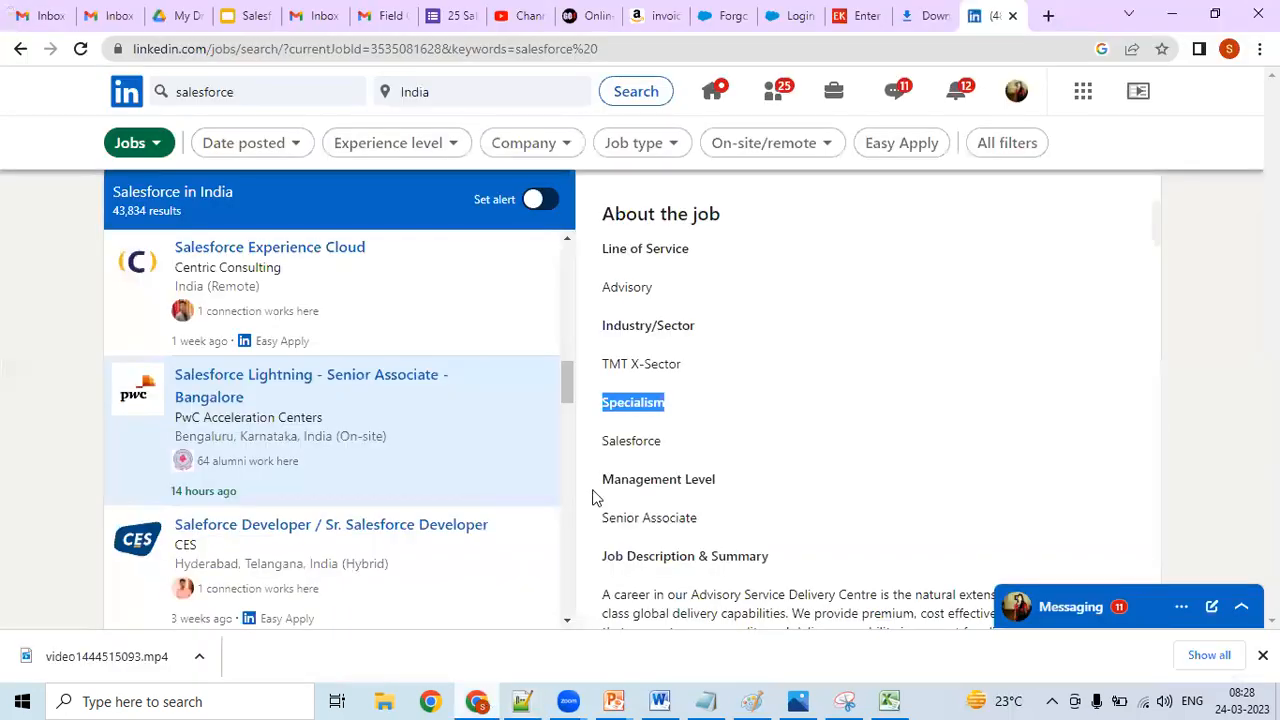
drag(601, 484, 720, 480)
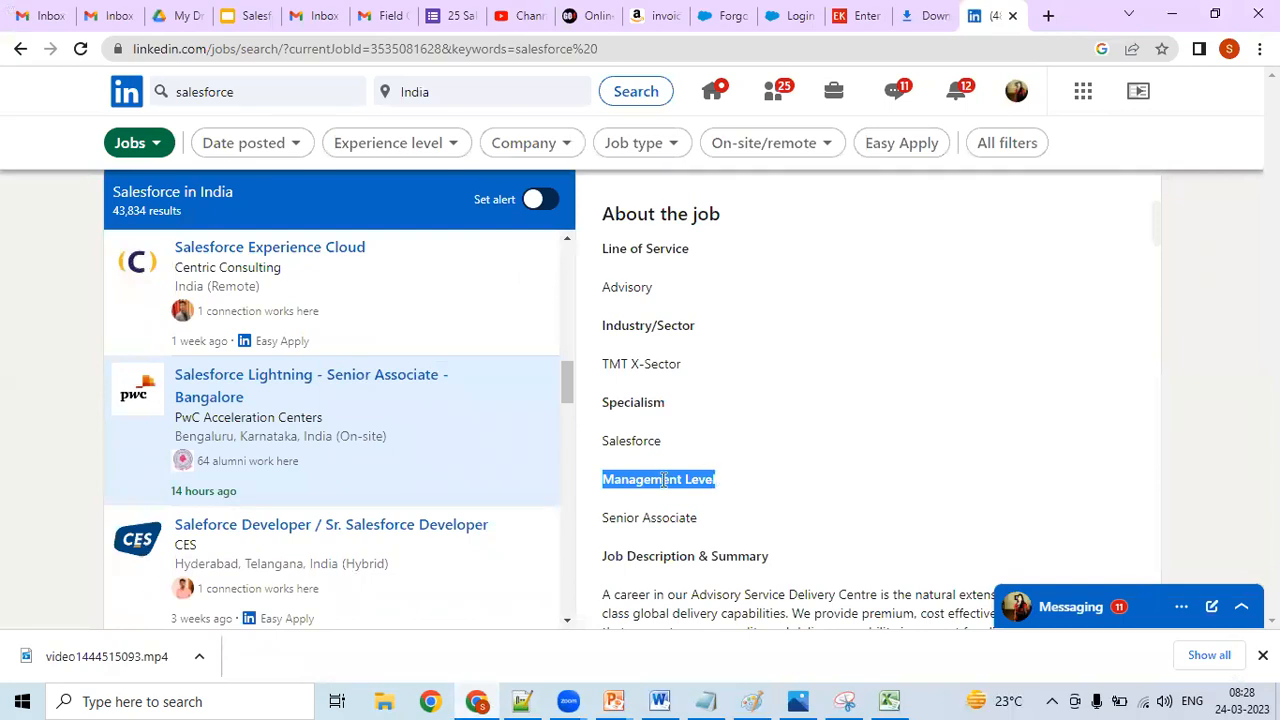
right_click(663, 480)
click(683, 493)
click(522, 701)
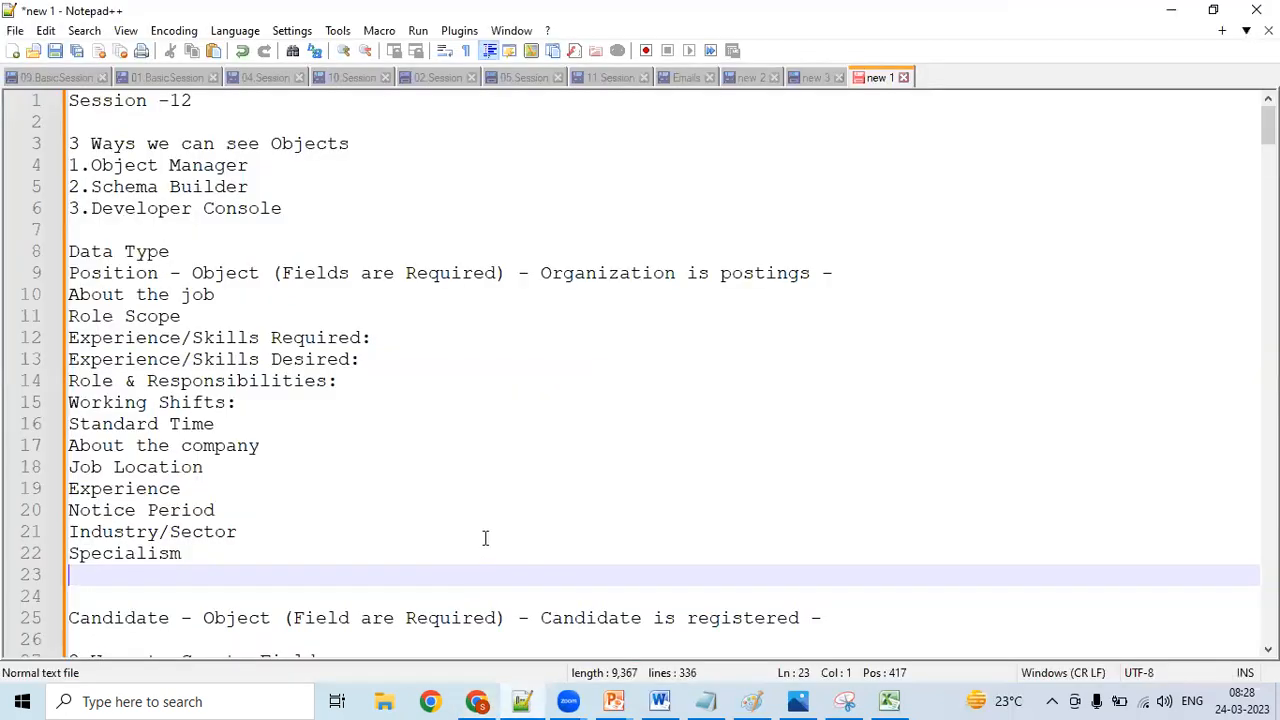
key(ctrl+v)
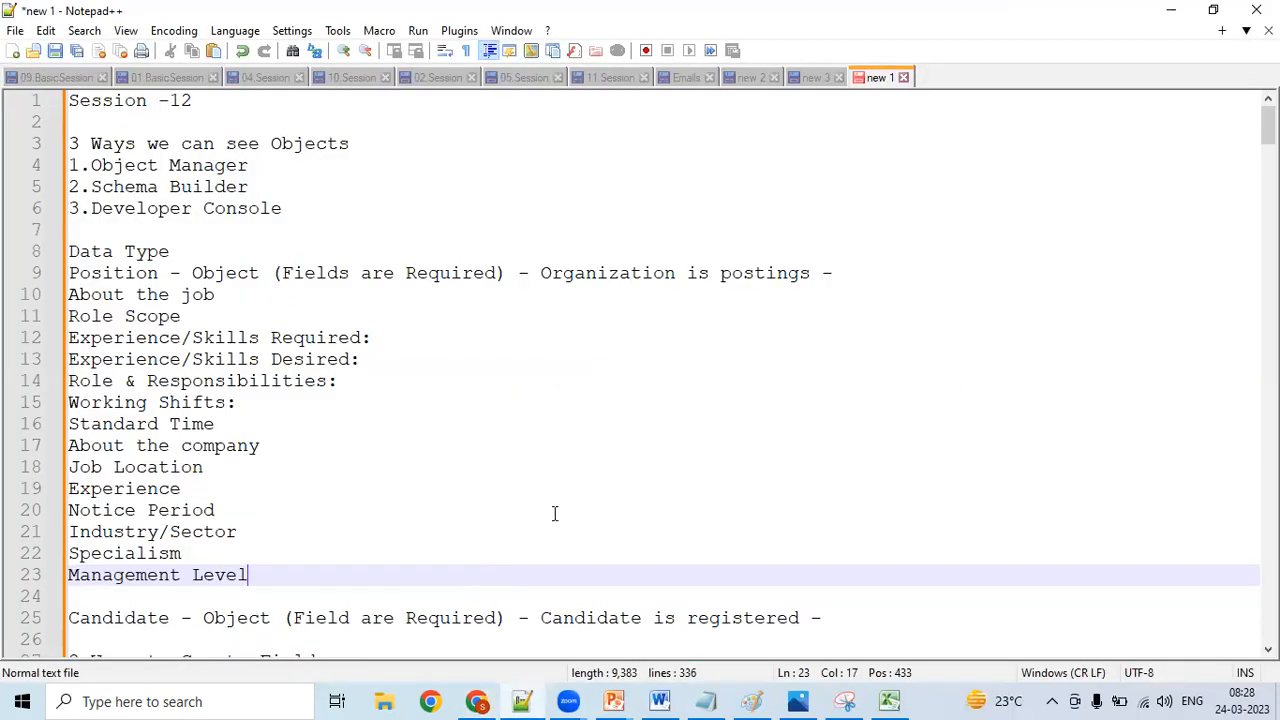
- Replace the word "Management" in the new notes line with "Job" so that it reads "Job Level"
click(192, 575)
key(BackSpace)
key(BackSpace)
key(BackSpace)
key(BackSpace)
key(BackSpace)
key(BackSpace)
key(BackSpace)
key(BackSpace)
key(BackSpace)
key(BackSpace)
key(BackSpace)
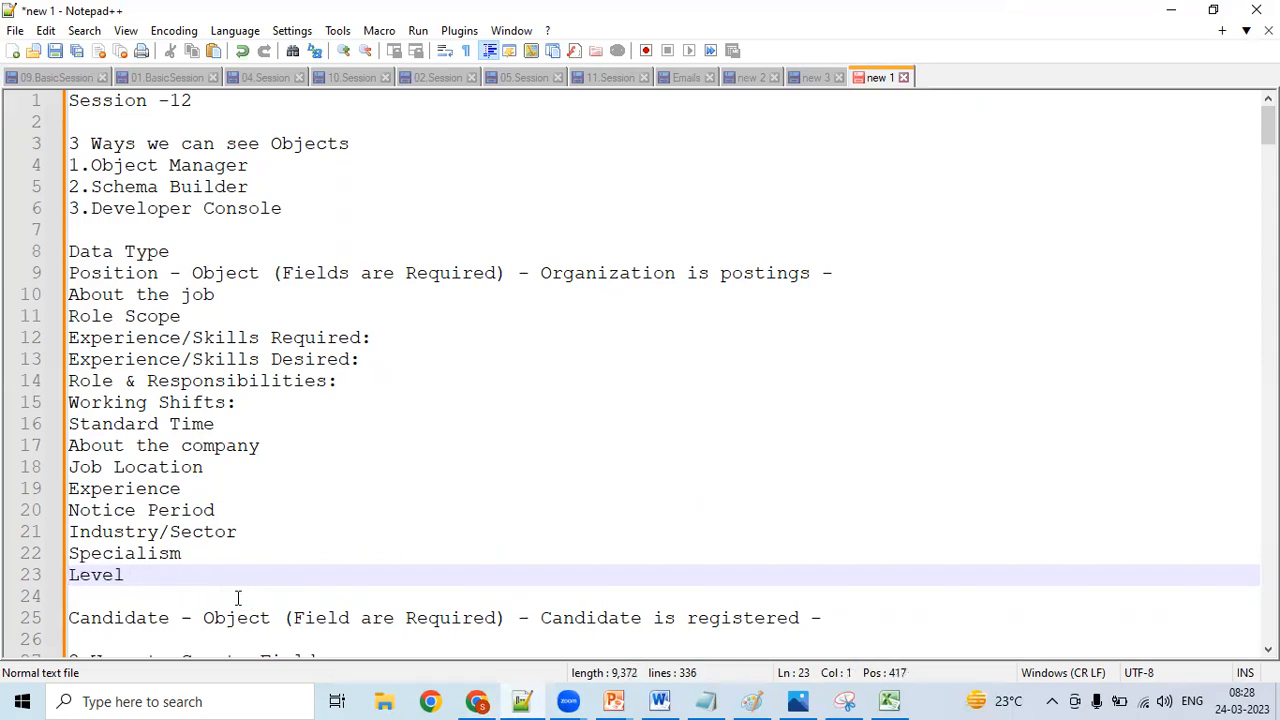
text(Job)
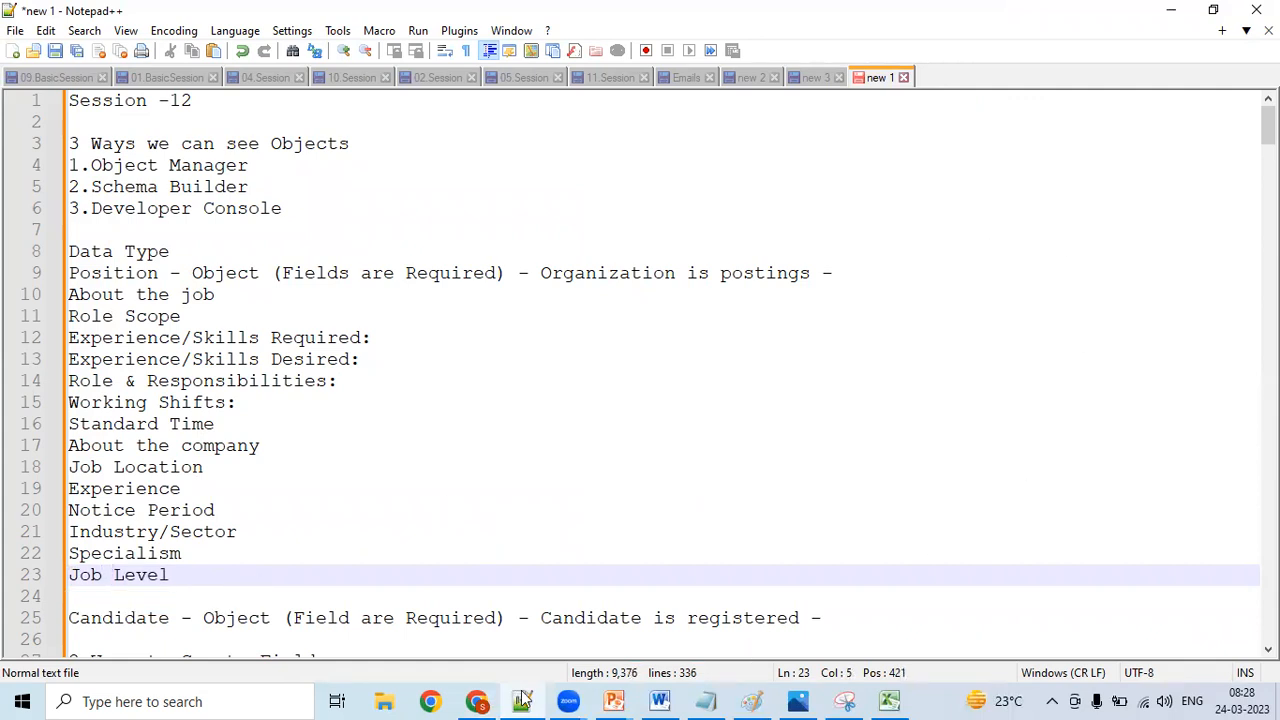
- Copy the "Certifications" label from further down the PwC posting on LinkedIn into the Notepad++ notes, on a new line below "Job Level"
click(490, 700)
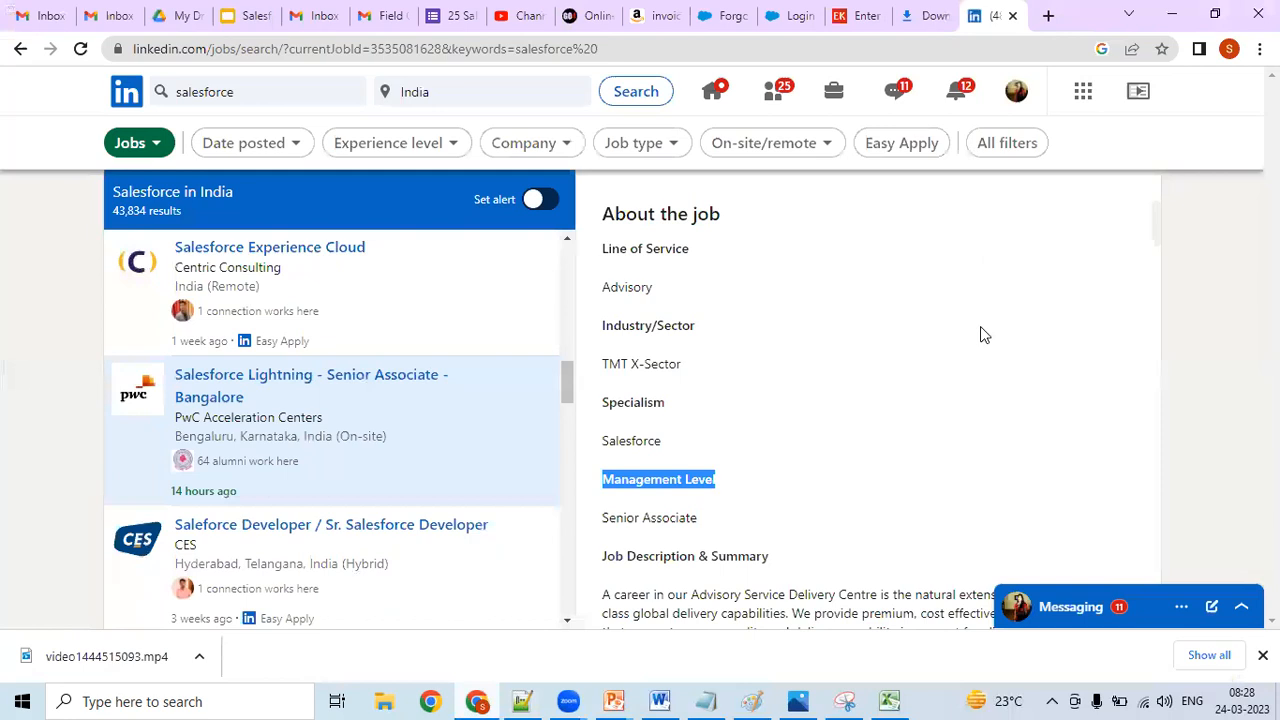
drag(1154, 234, 1128, 343)
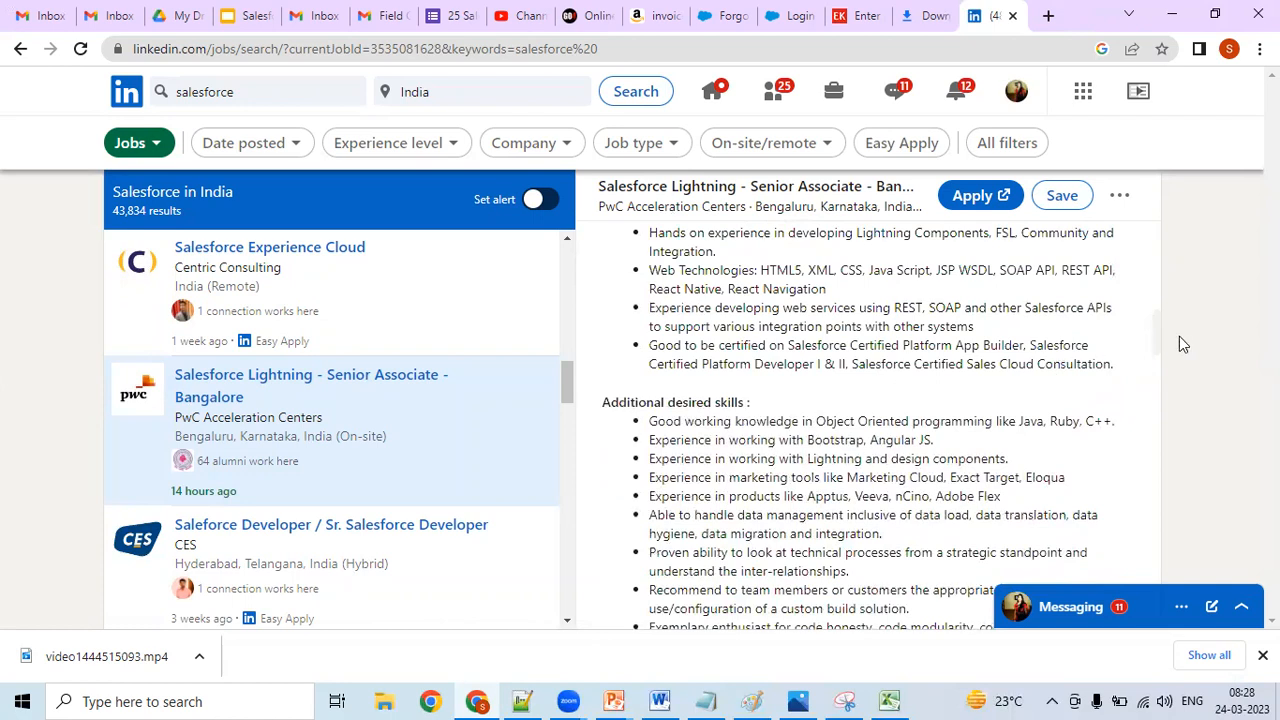
scroll(1158, 355, down, 1)
scroll(1145, 384, down, 5)
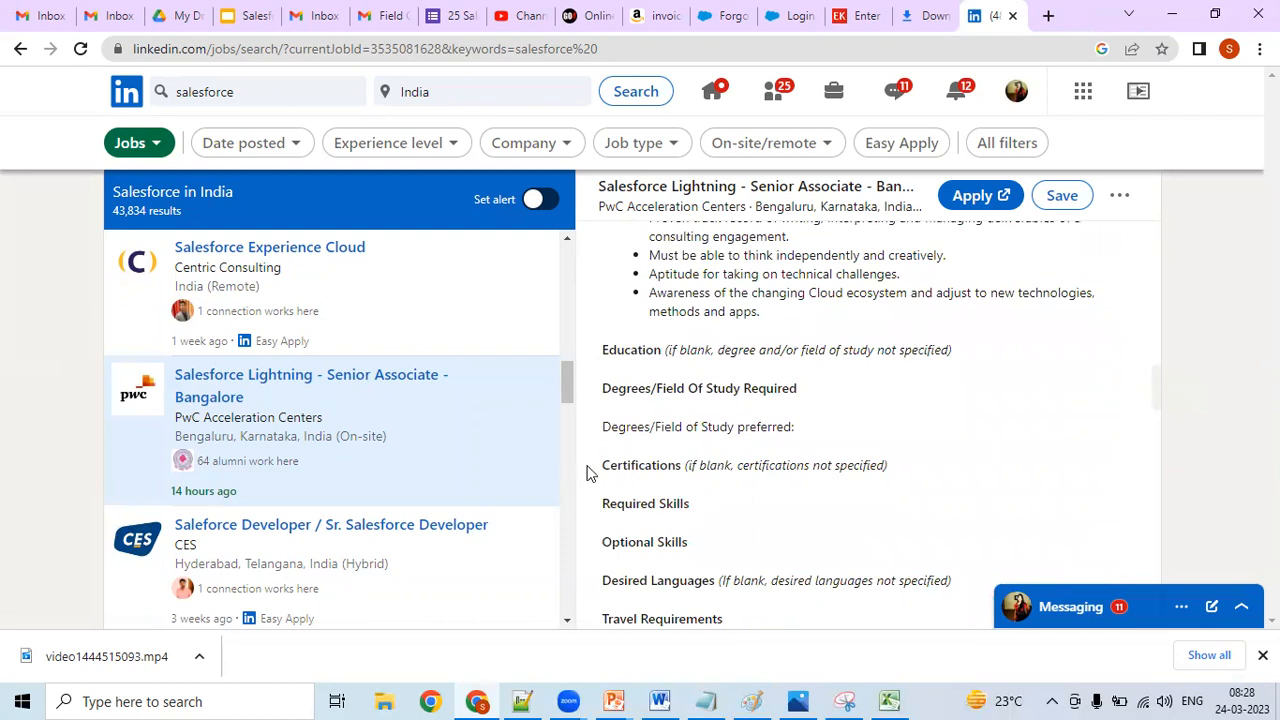
drag(600, 467, 686, 477)
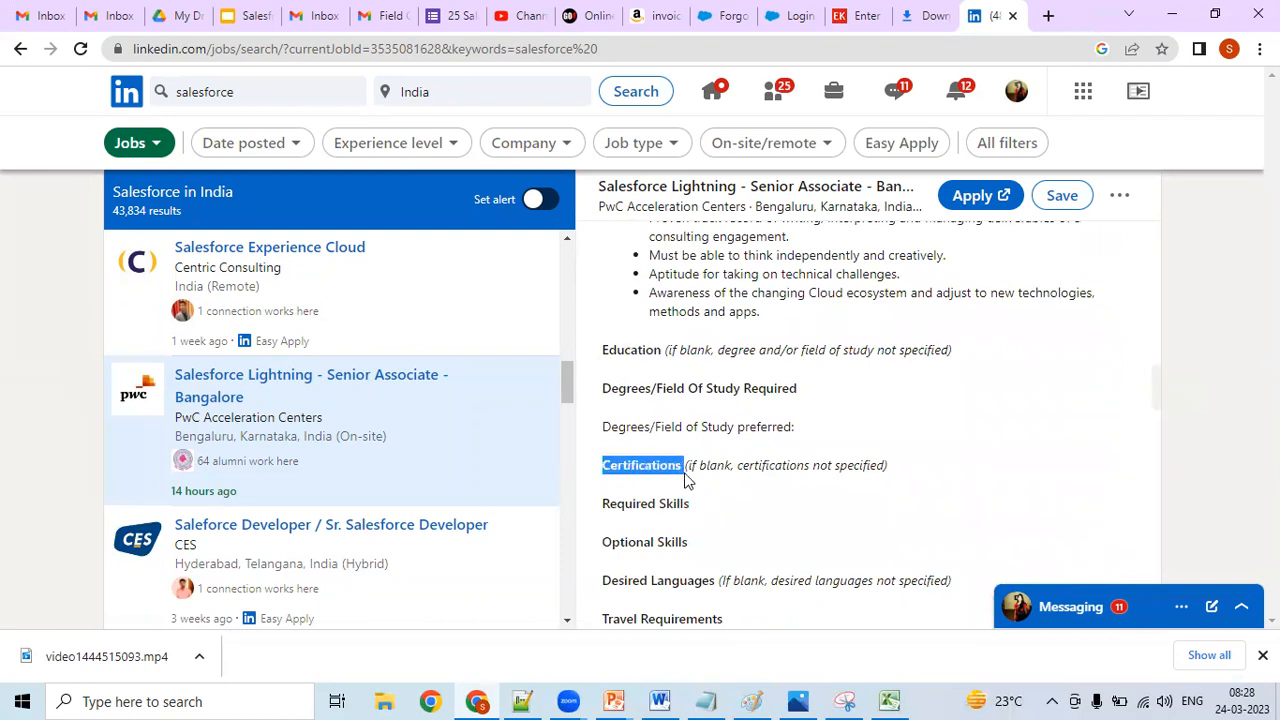
right_click(650, 463)
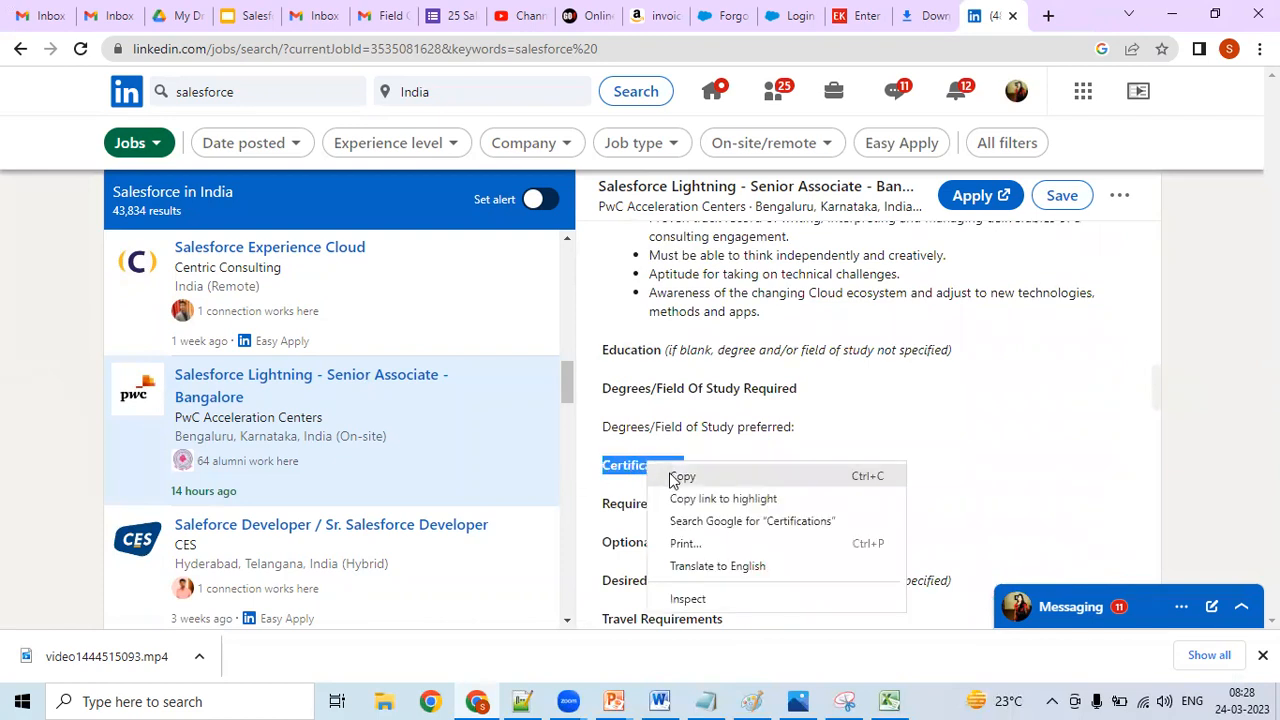
click(686, 477)
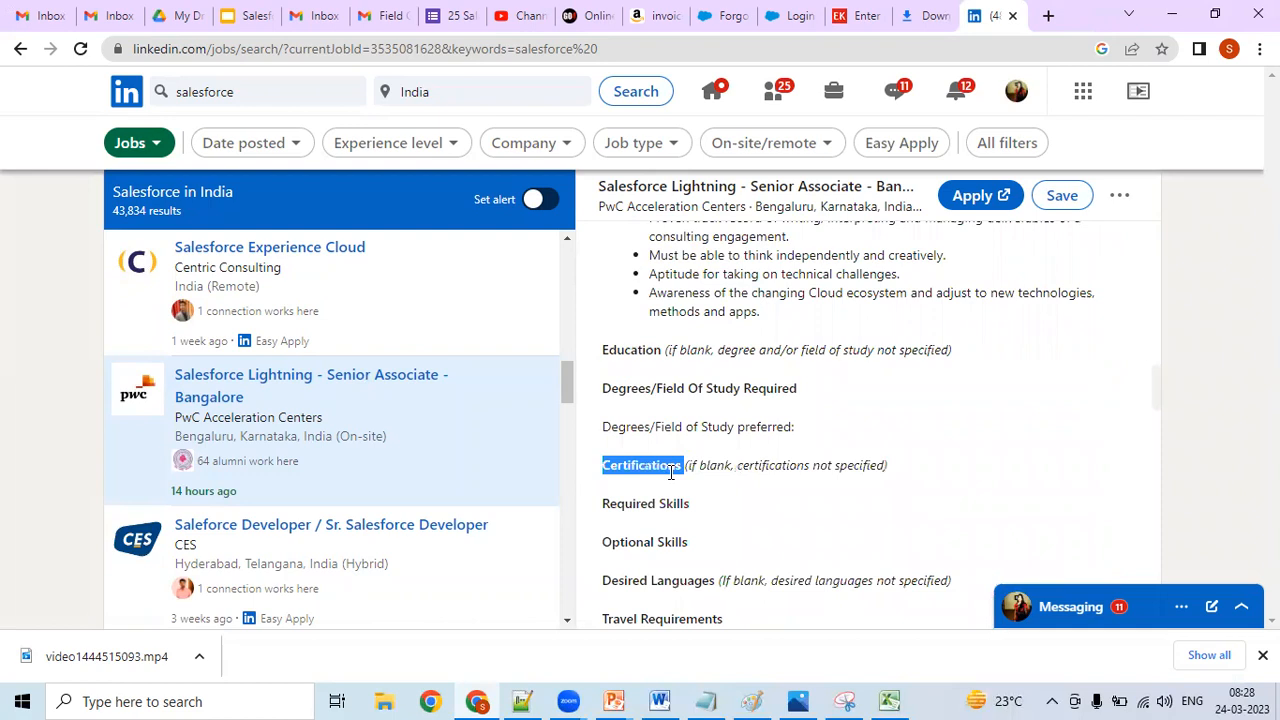
click(524, 701)
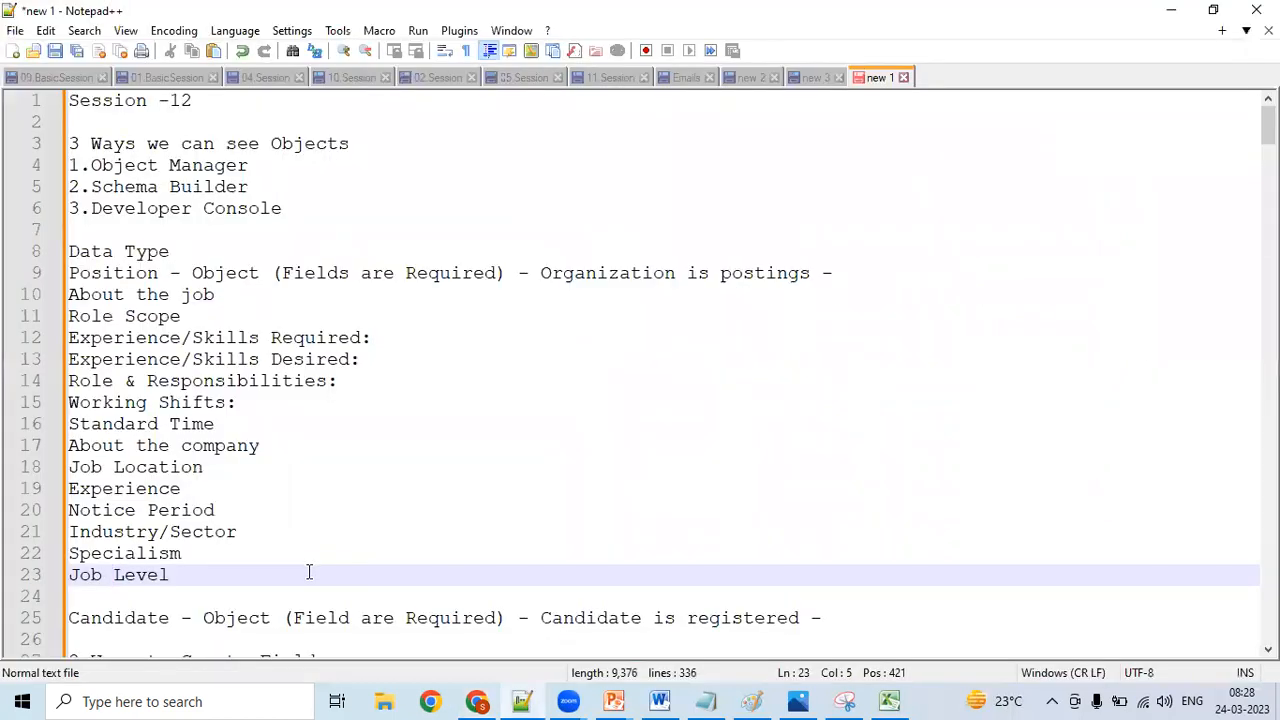
key(Return)
key(ctrl+v)
- Add "Education" as a Position field on a new line below "Certifications"
key(Return)
text(E)
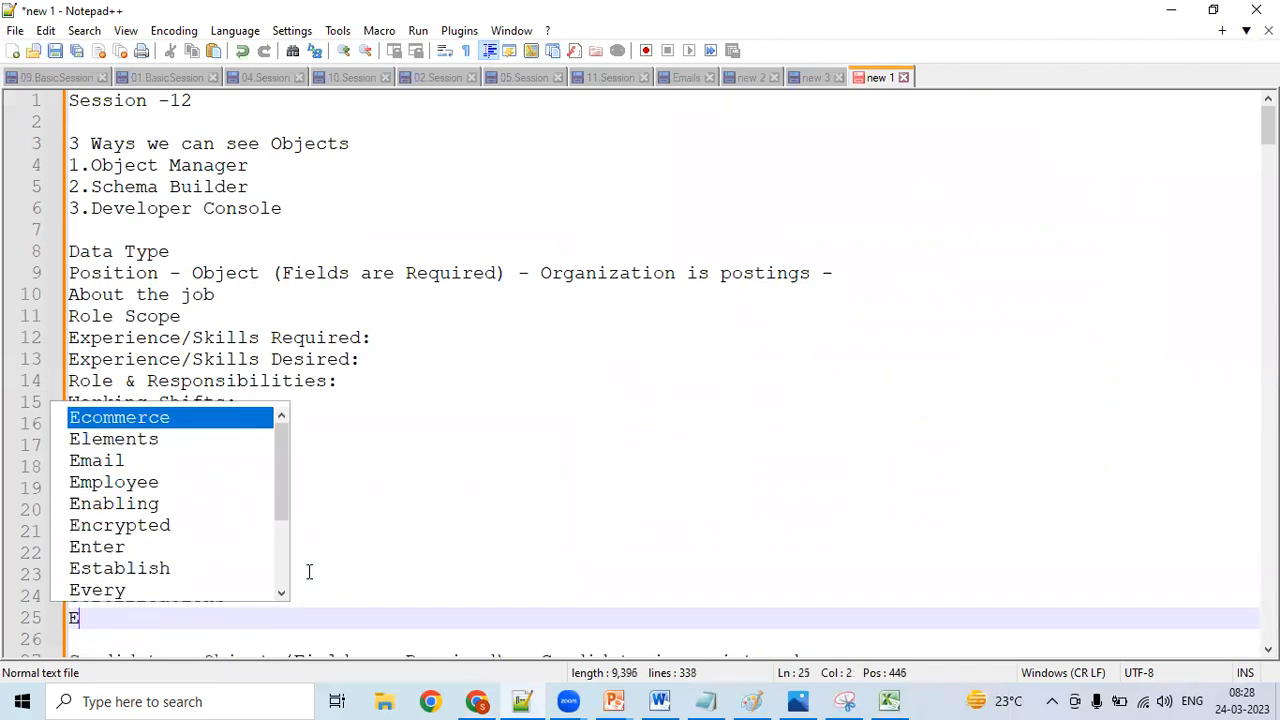
text(ducation)
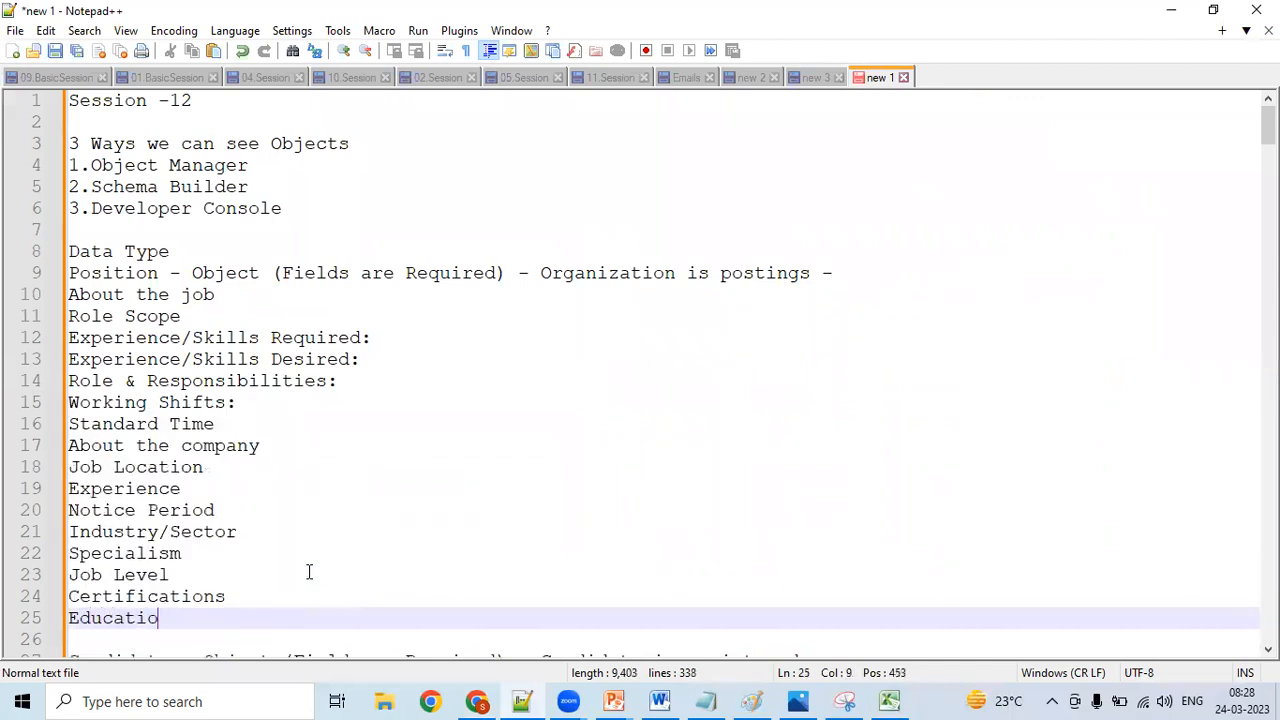
- Copy the "Available for Work Visa Sponsorship?" label from the LinkedIn posting into the Notepad++ notes, on a new line below "Education"
click(476, 701)
scroll(1151, 394, down, 3)
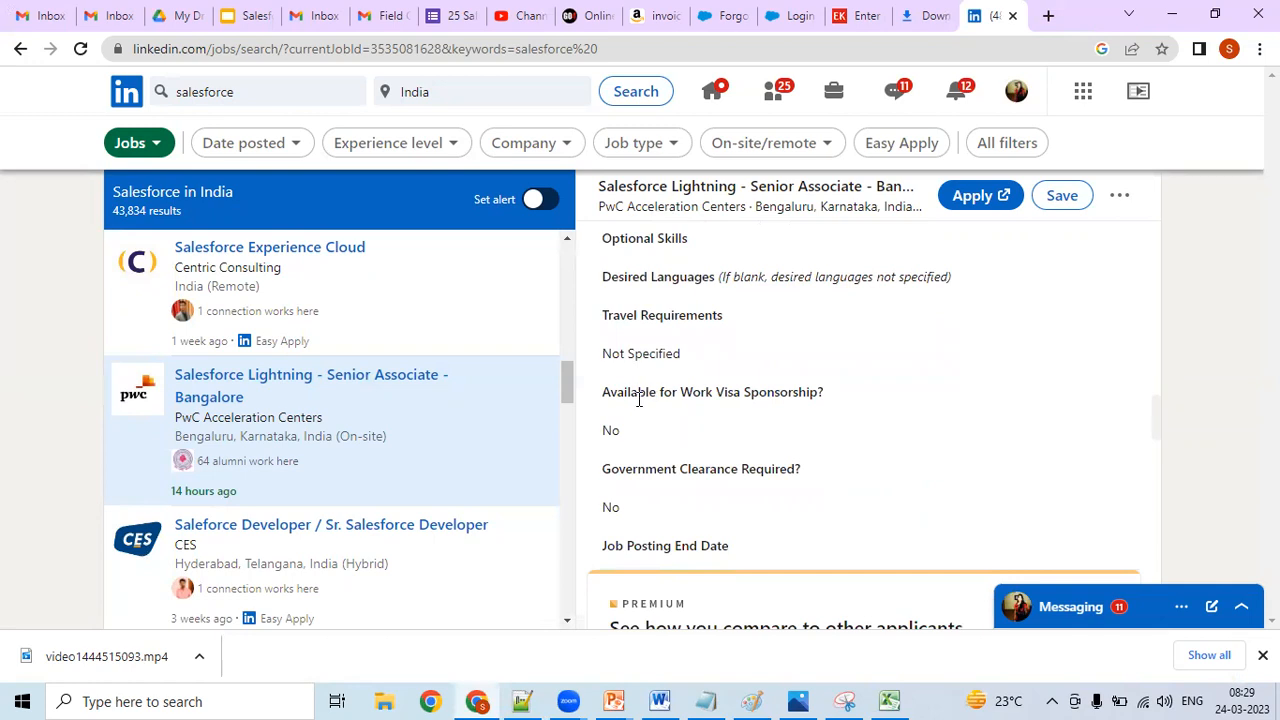
drag(603, 392, 832, 392)
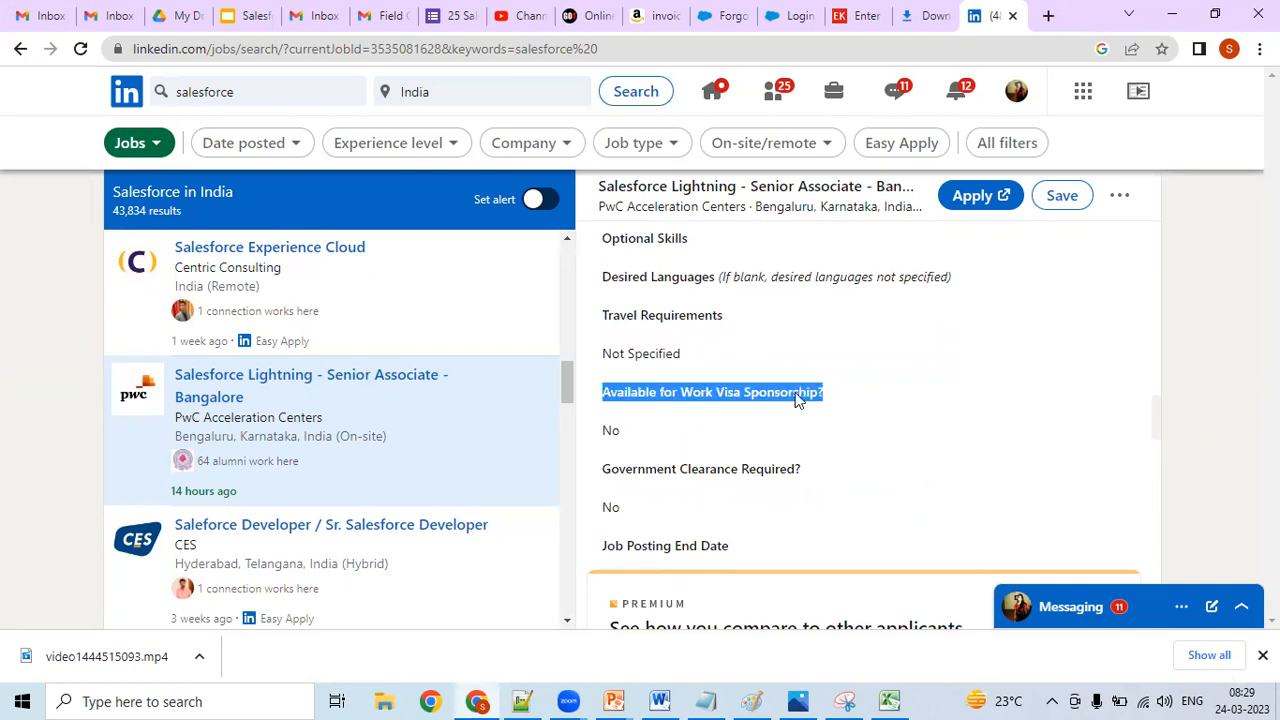
right_click(798, 398)
click(830, 409)
click(527, 701)
key(Return)
key(ctrl+v)
key(Return)
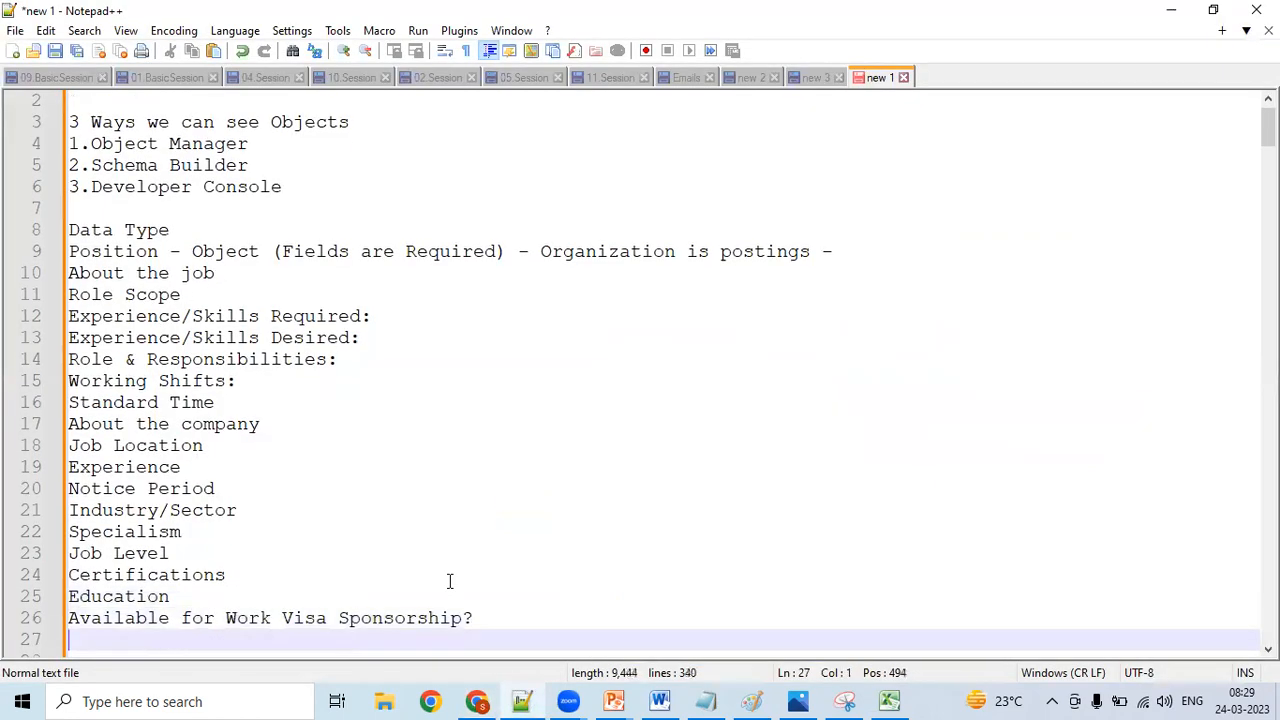
- Copy the "Government Clearance Required?" label from the PwC posting on LinkedIn into the Notepad++ notes, below "Available for Work Visa Sponsorship?"
click(485, 700)
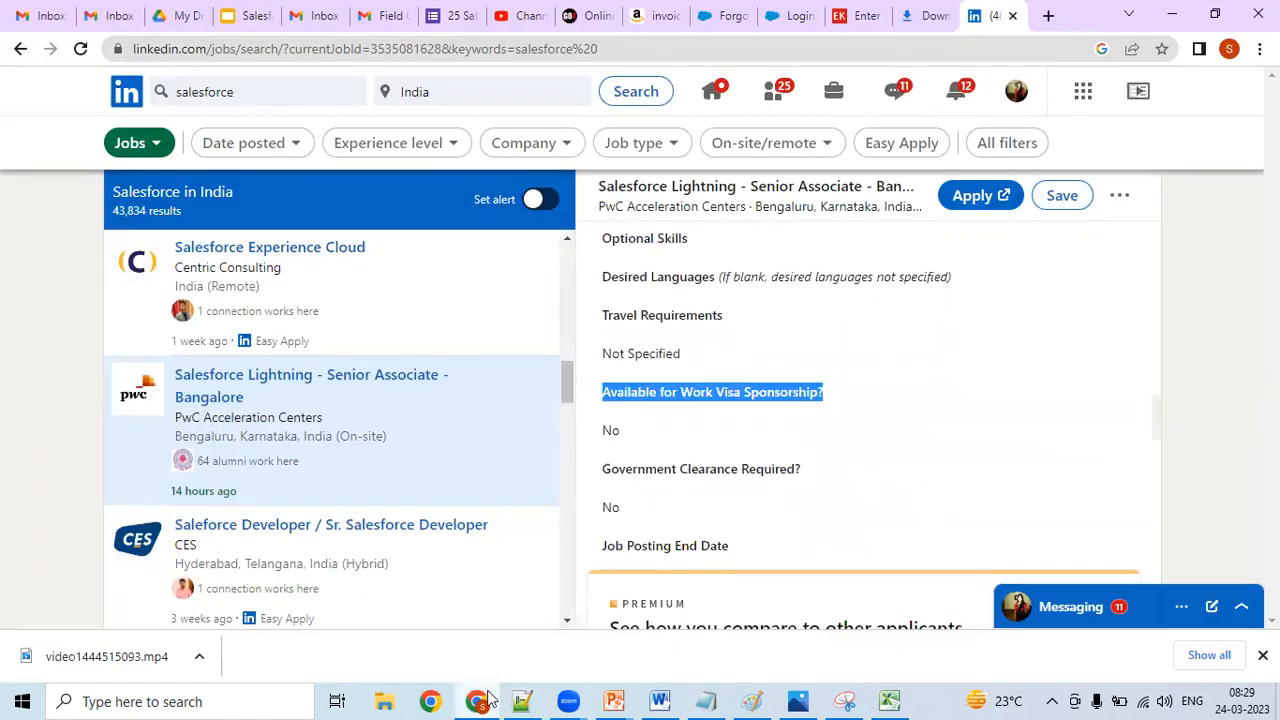
drag(603, 472, 733, 457)
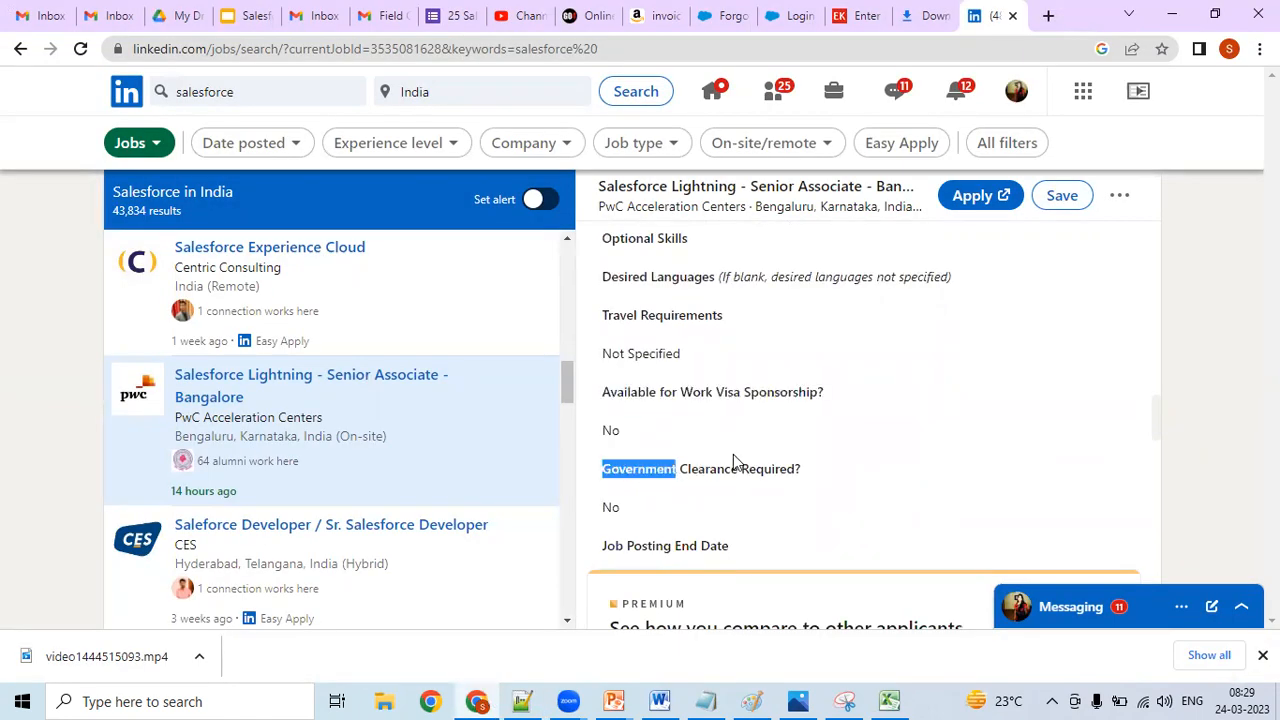
drag(602, 469, 808, 466)
right_click(762, 465)
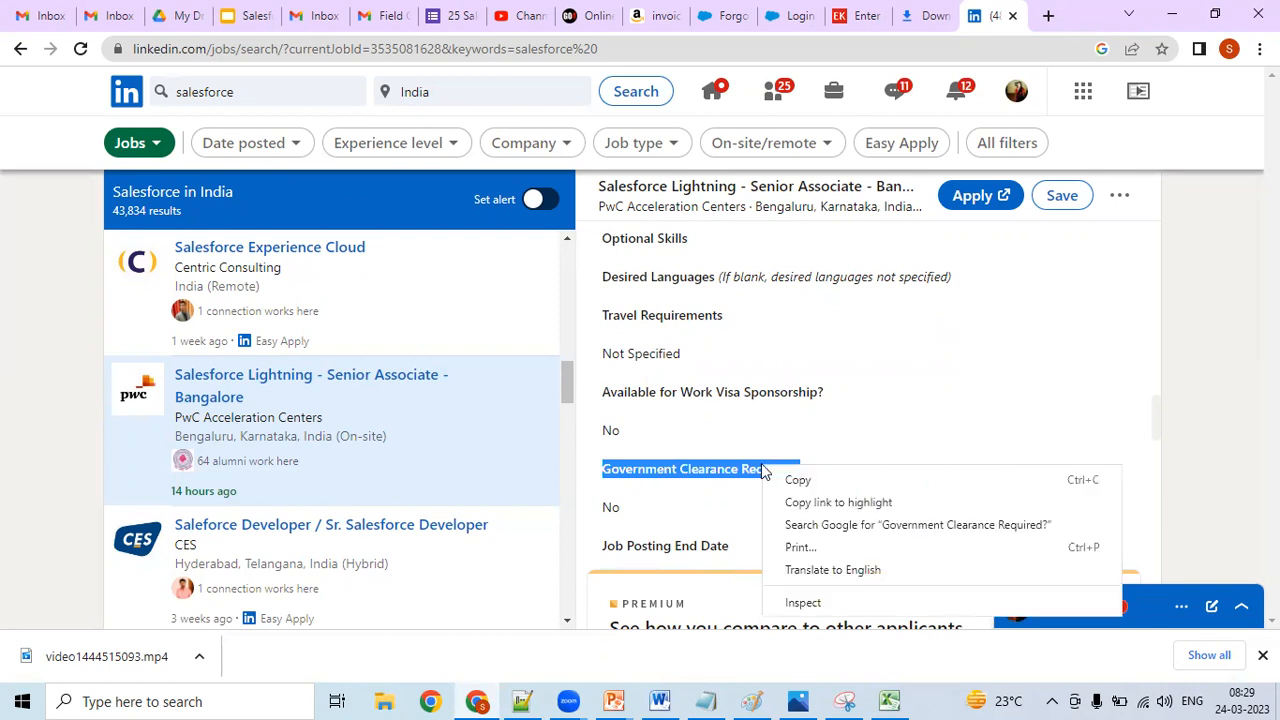
click(777, 477)
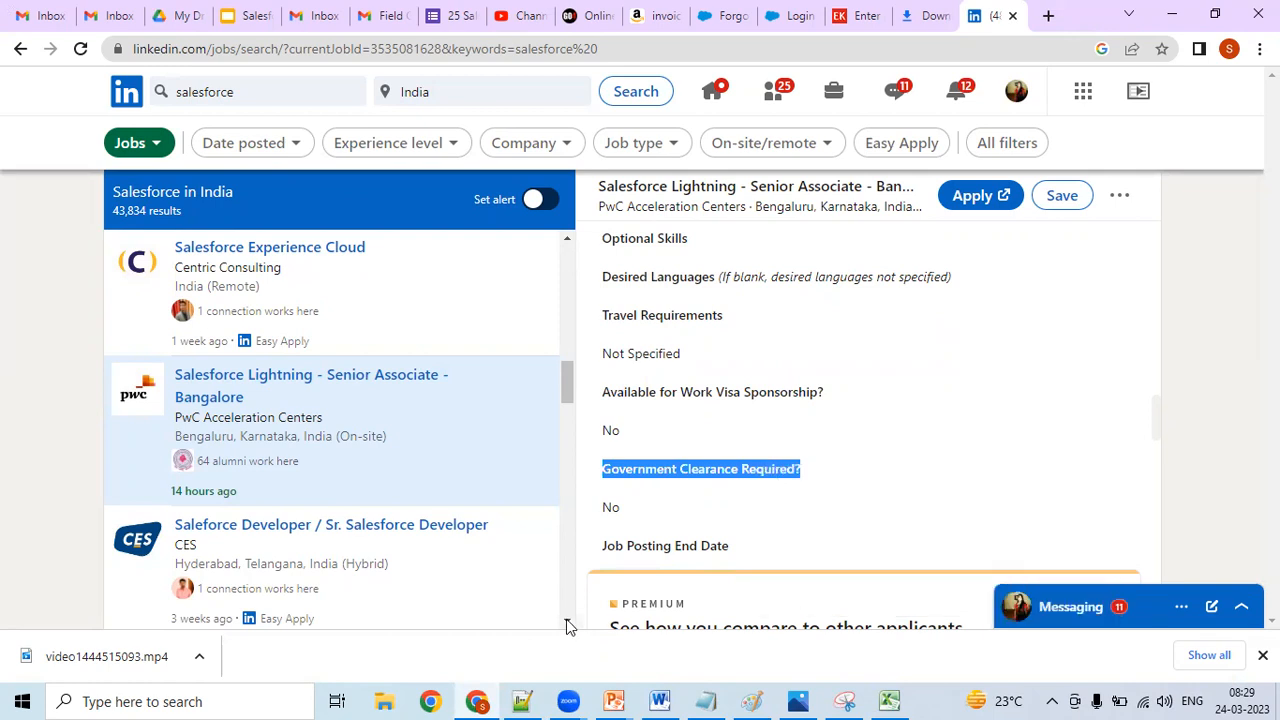
click(522, 700)
key(ctrl+v)
key(Return)
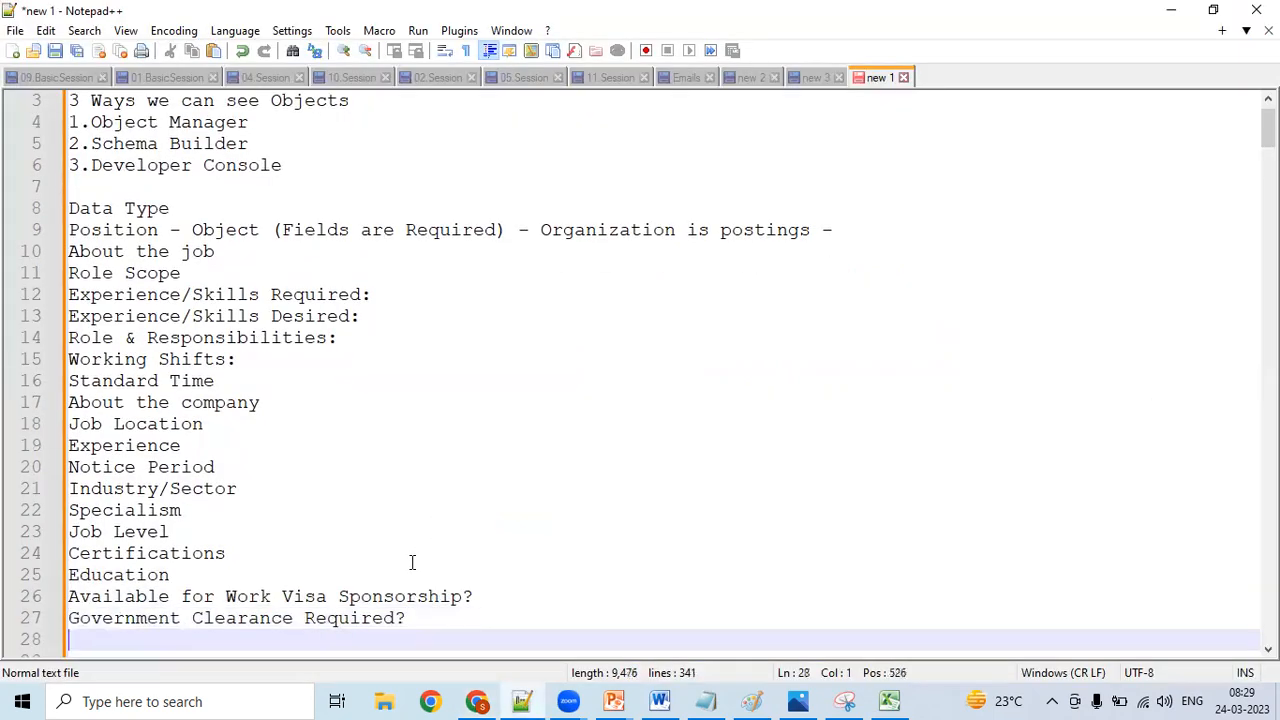
key(Return)
key(Return)
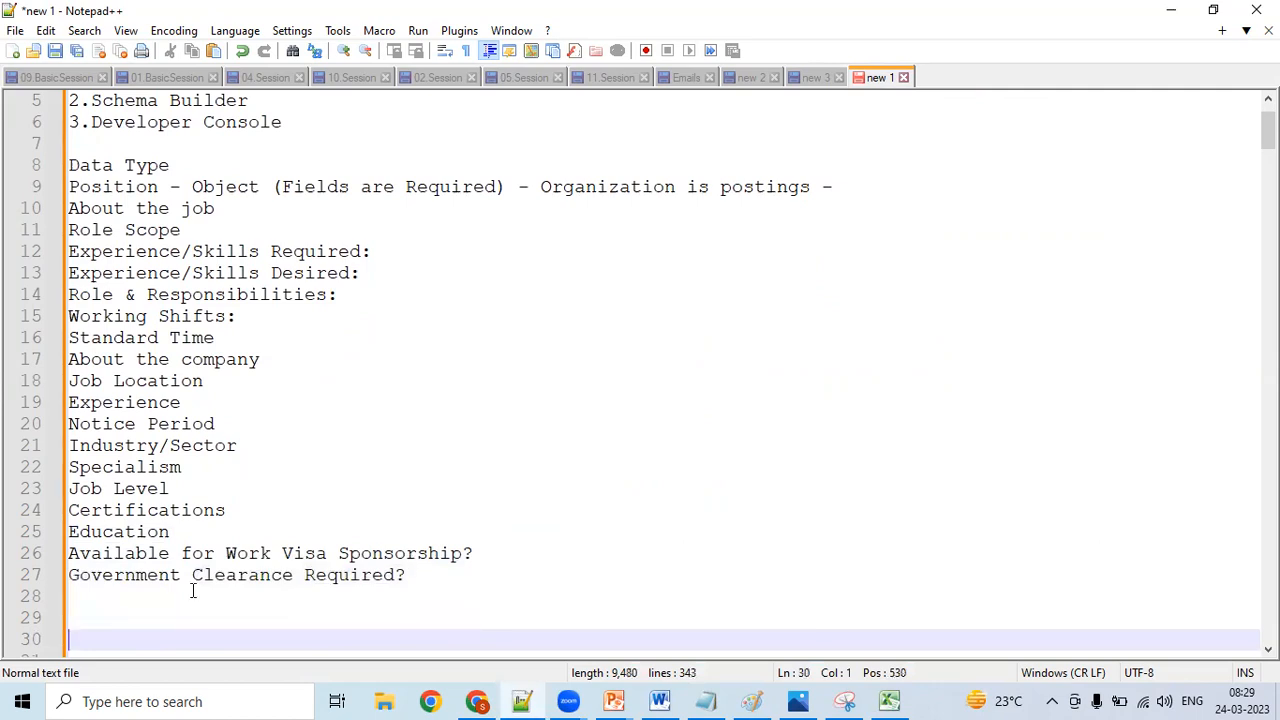
- Copy the "Job Posting End Date" label from the LinkedIn posting into the Notepad++ notes, on the line below "Government Clearance Required?"
click(193, 590)
click(476, 700)
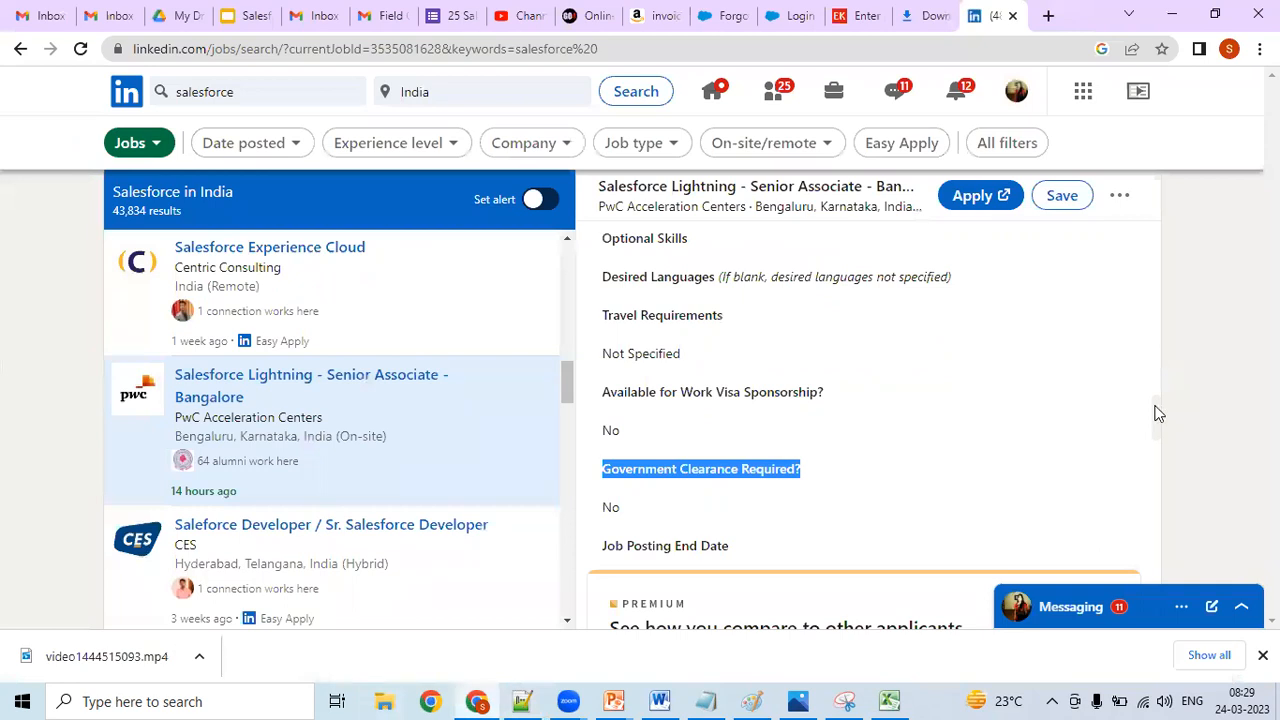
scroll(1157, 413, down, 2)
click(728, 410)
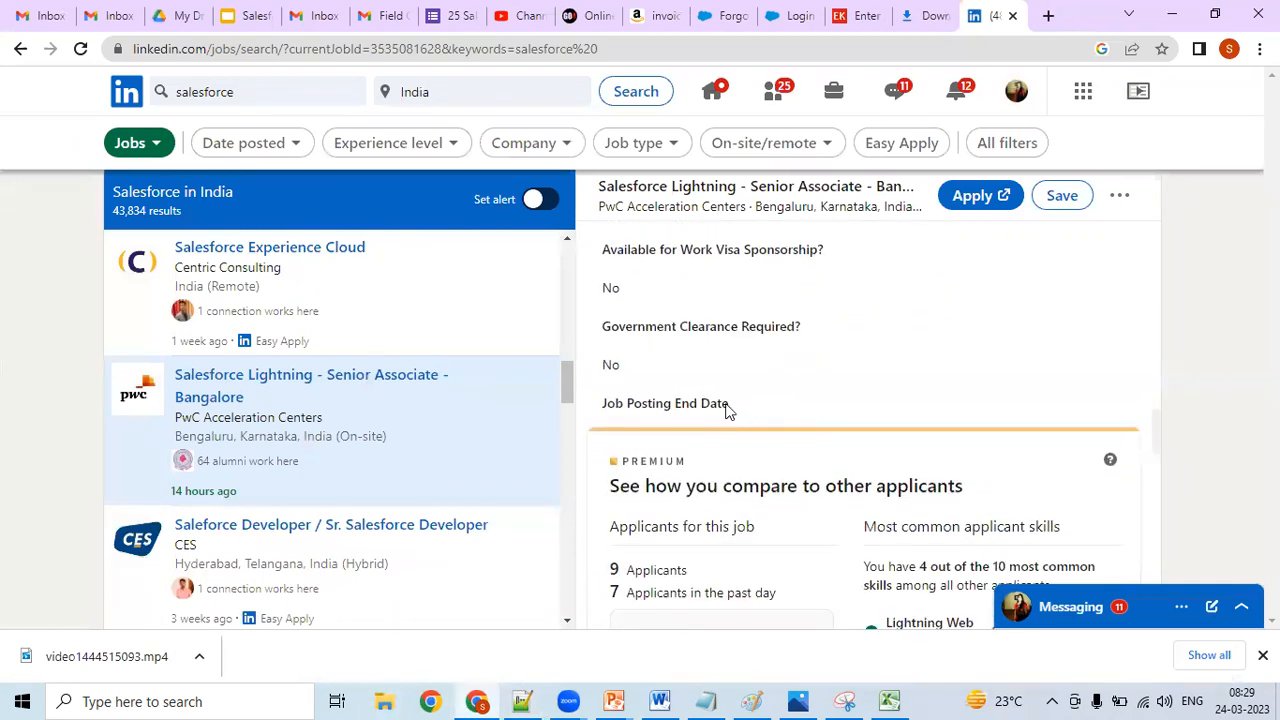
drag(728, 410, 598, 406)
right_click(622, 408)
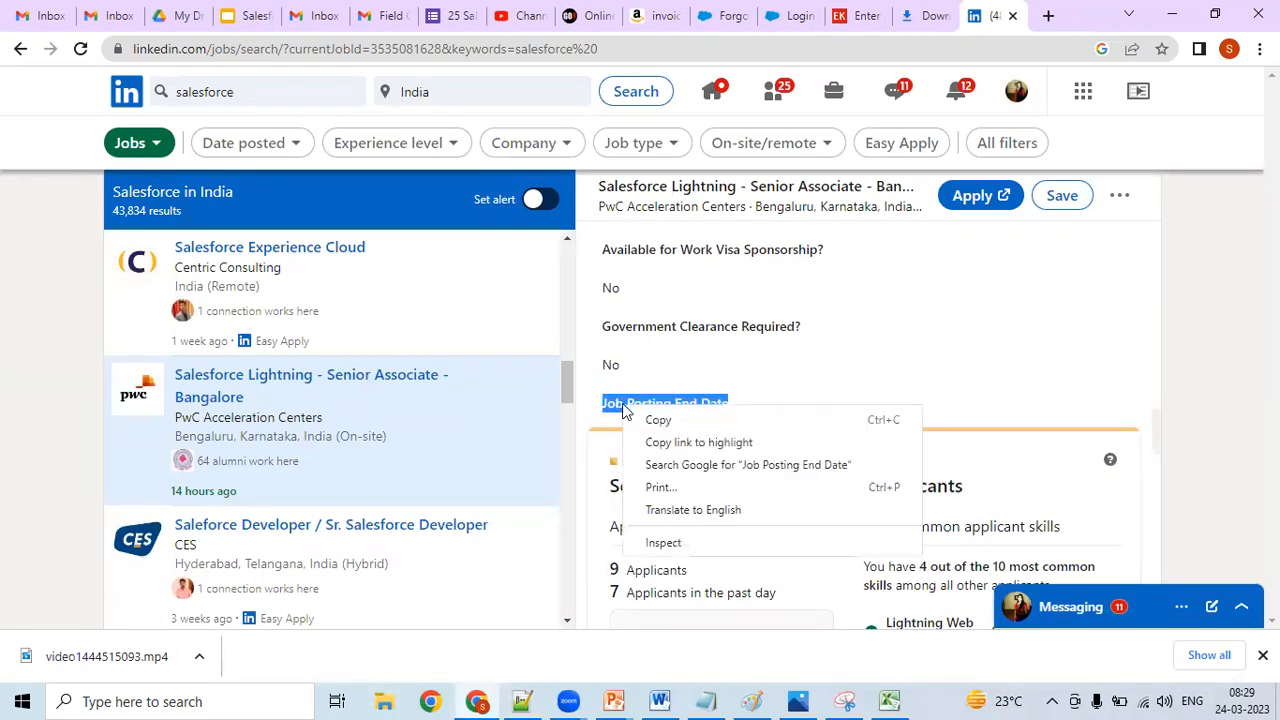
click(645, 420)
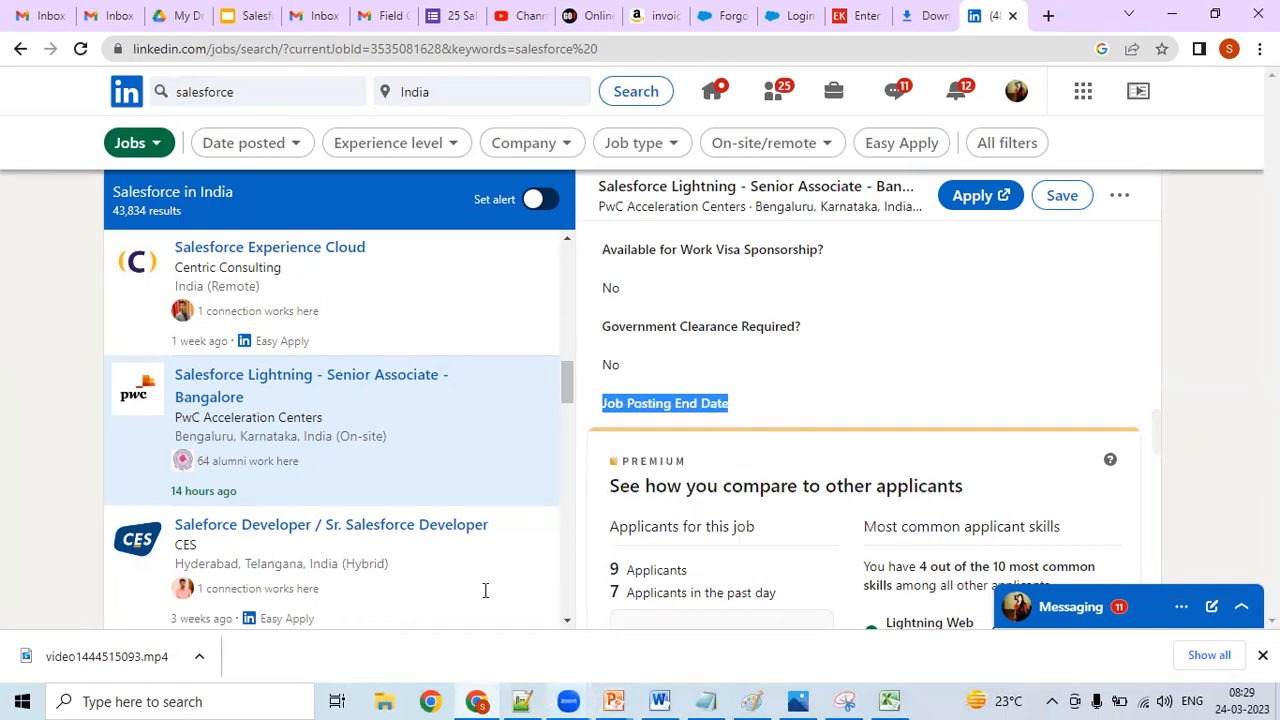
key(alt+Tab)
key(ctrl+v)
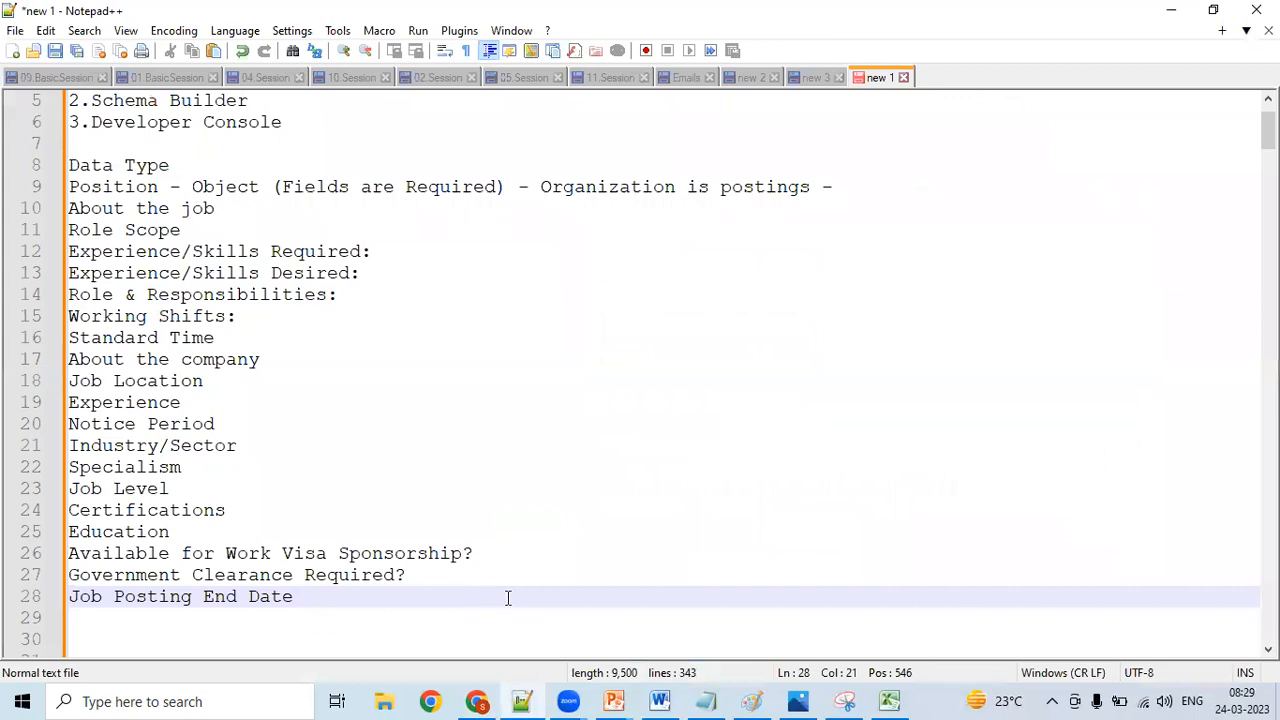
mouse_move(490, 700)
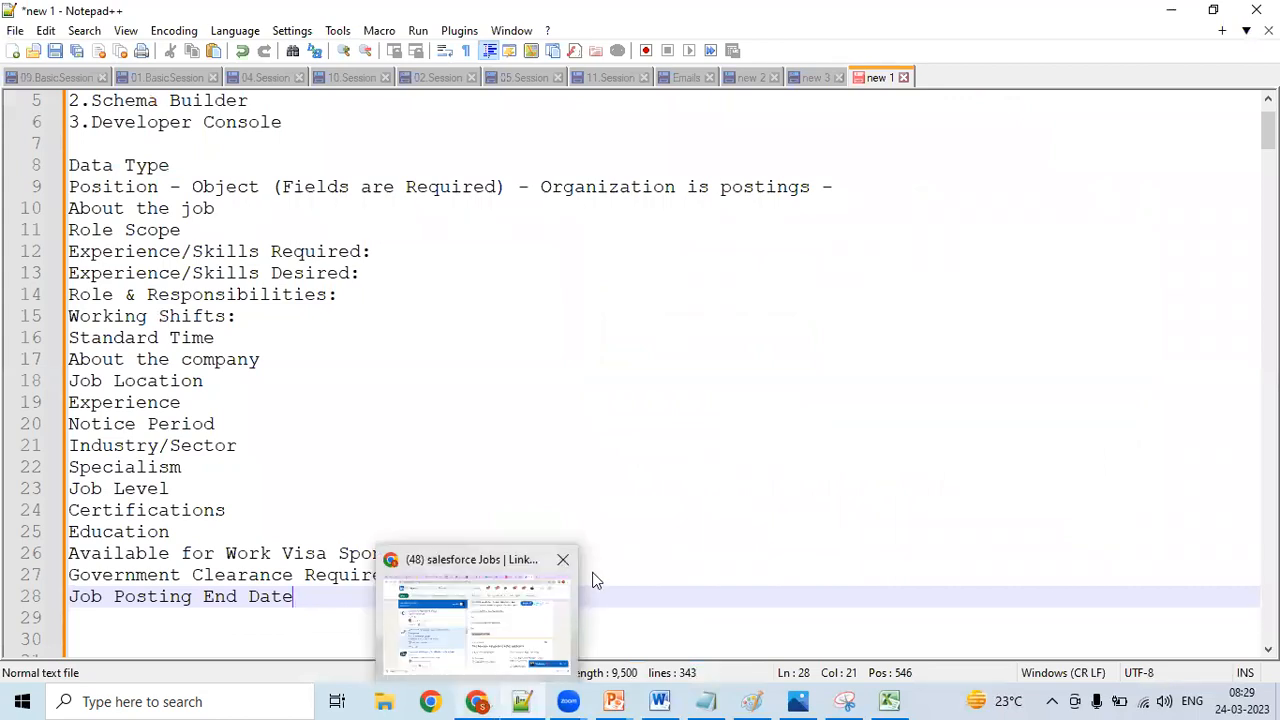
click(613, 557)
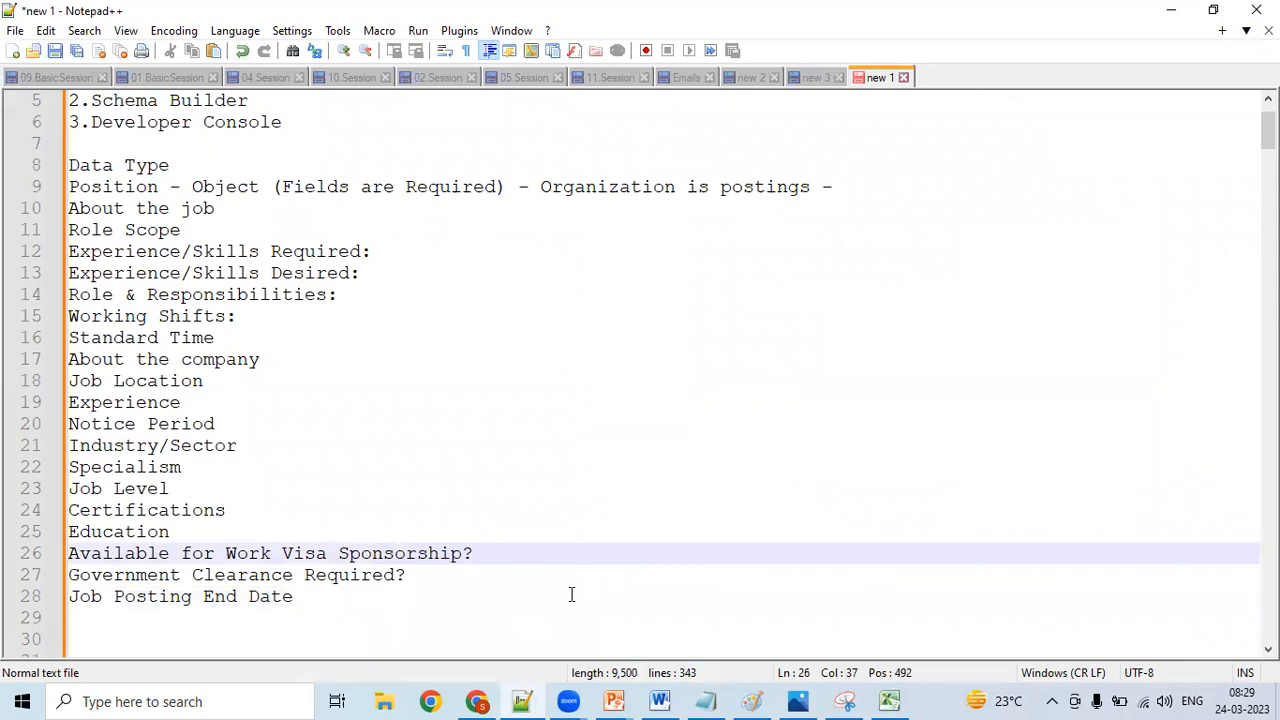
- Add "Mode of Working" as a Position field on a new line below "Job Posting End Date"
click(405, 605)
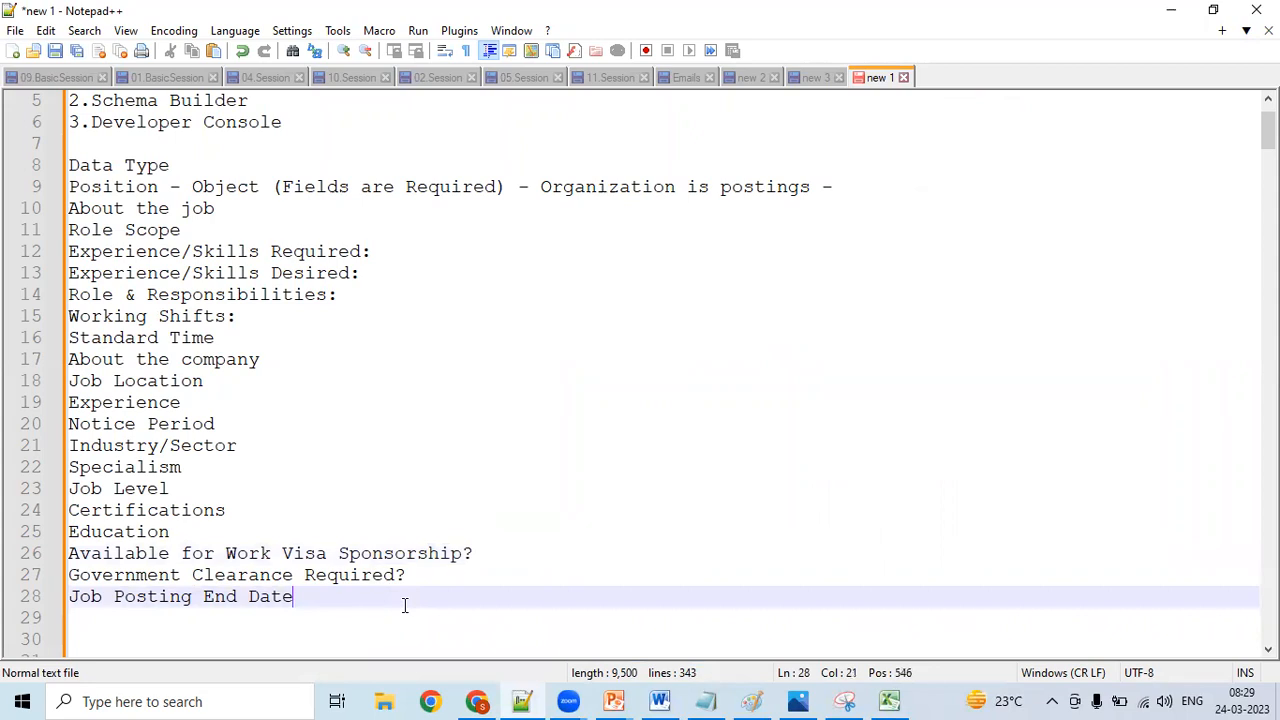
key(Return)
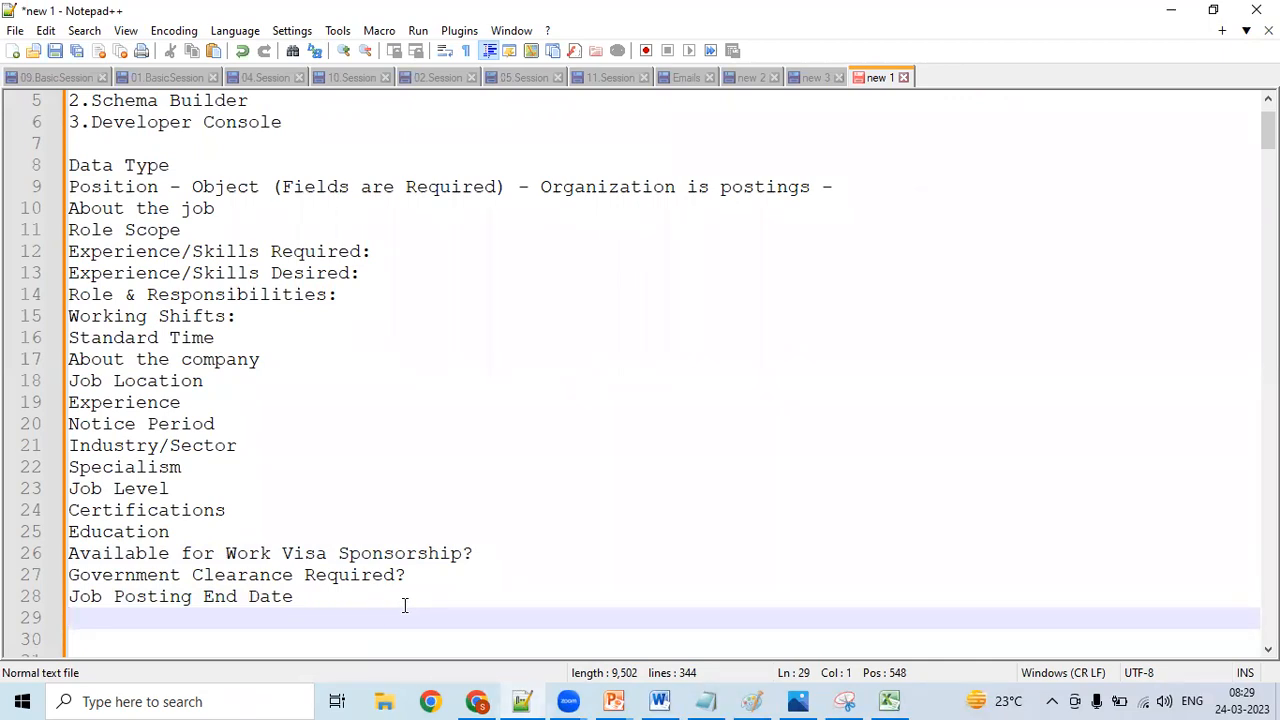
text(Mode o)
key(BackSpace)
text(of Working)
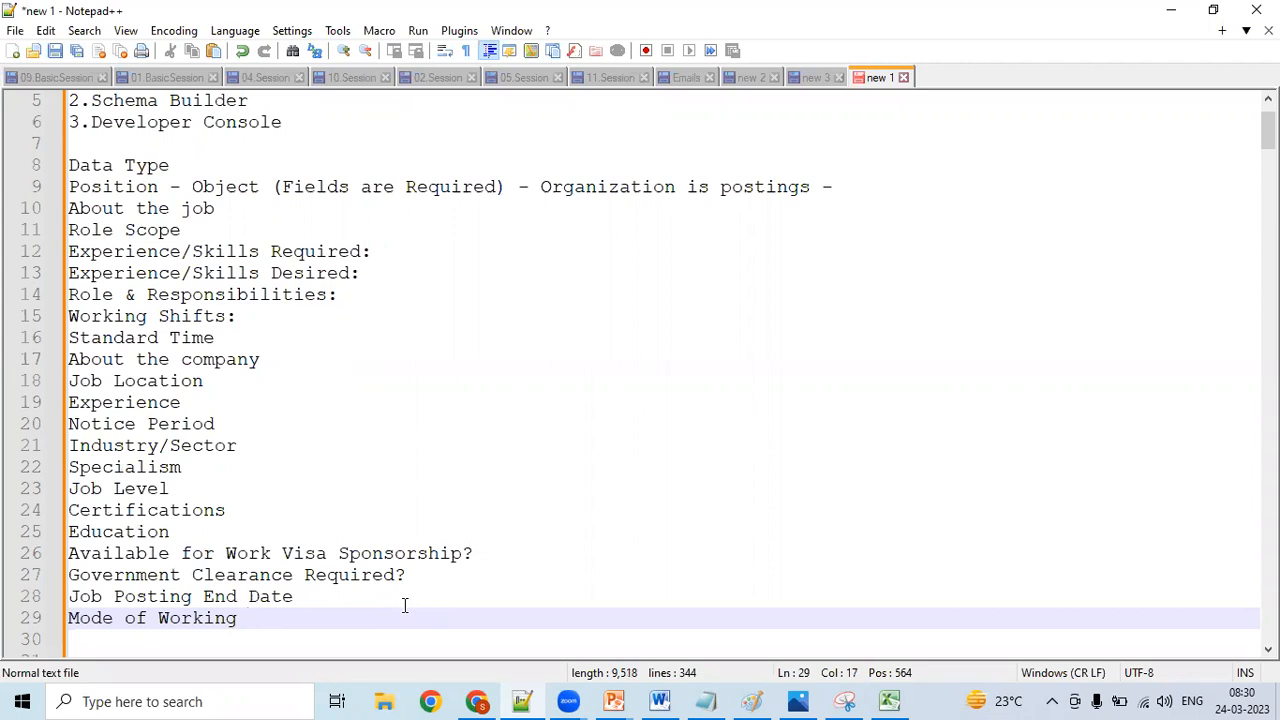
key(Down)
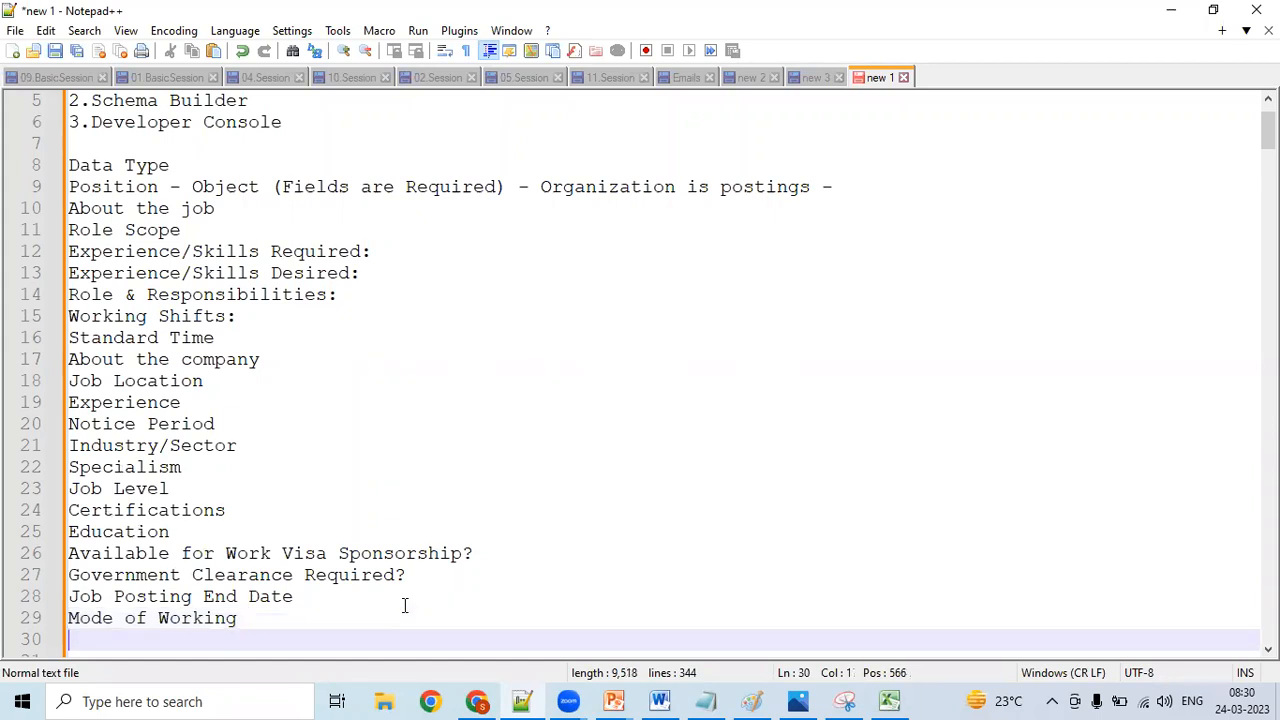
- Switch to LinkedIn and examine the rest of the PwC posting, from the applicant comparison to the company section, for further Position fields
click(476, 701)
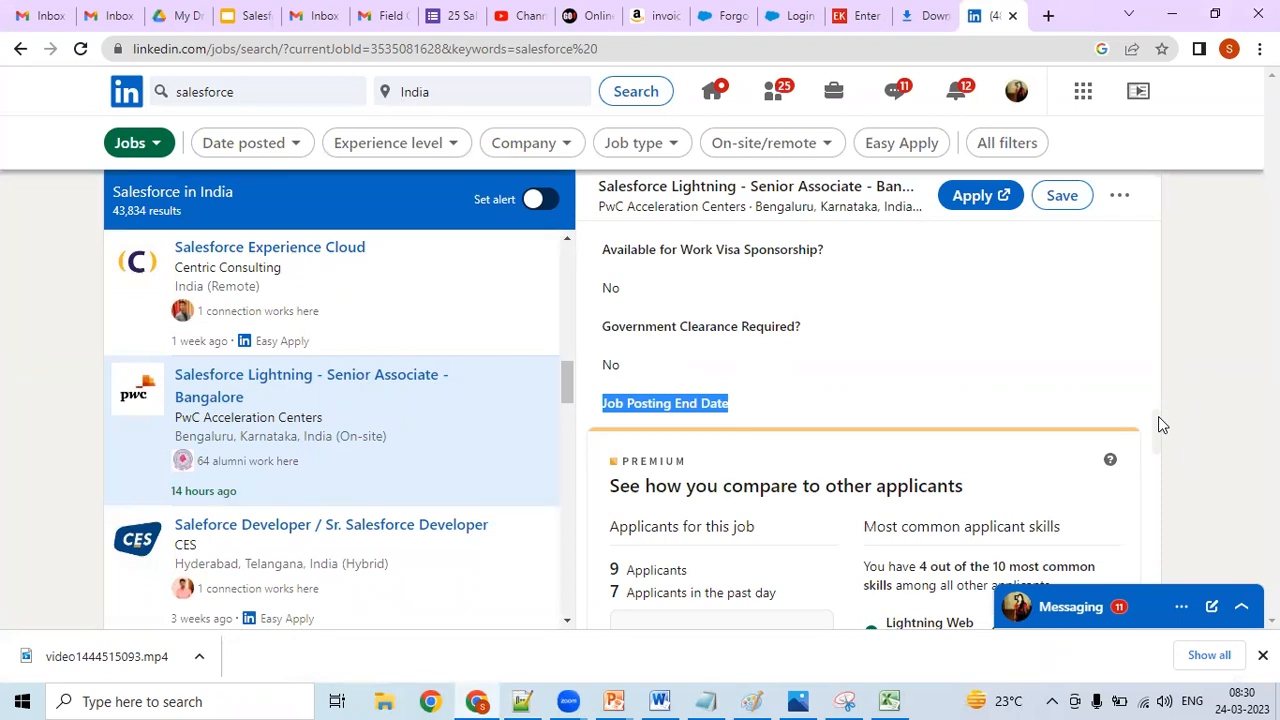
click(529, 698)
click(529, 698)
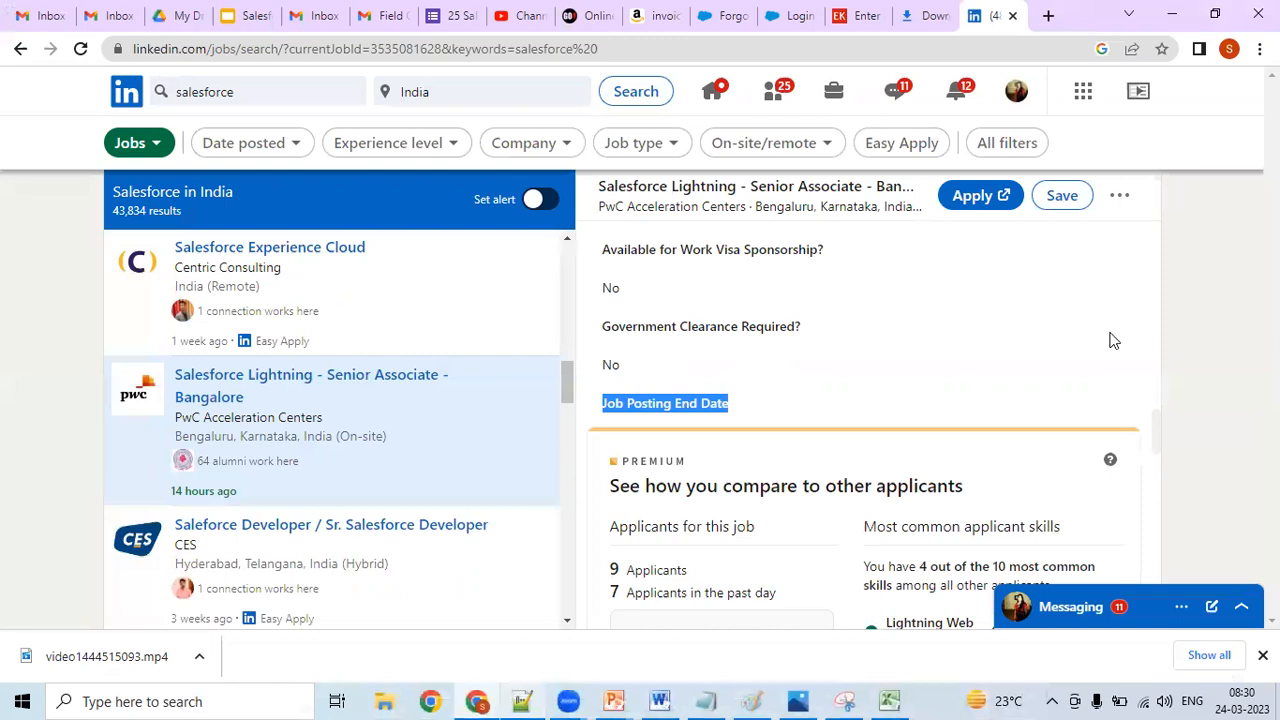
scroll(1158, 442, down, 2)
scroll(1148, 456, down, 5)
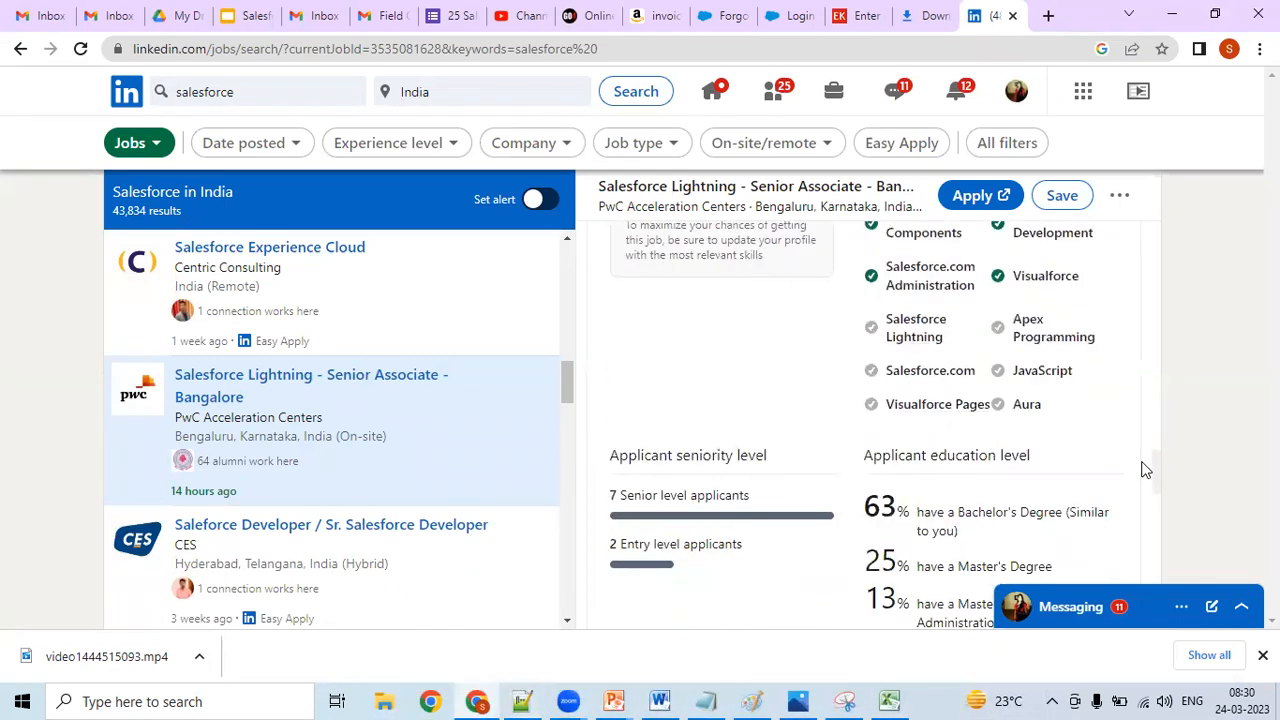
scroll(1134, 511, down, 5)
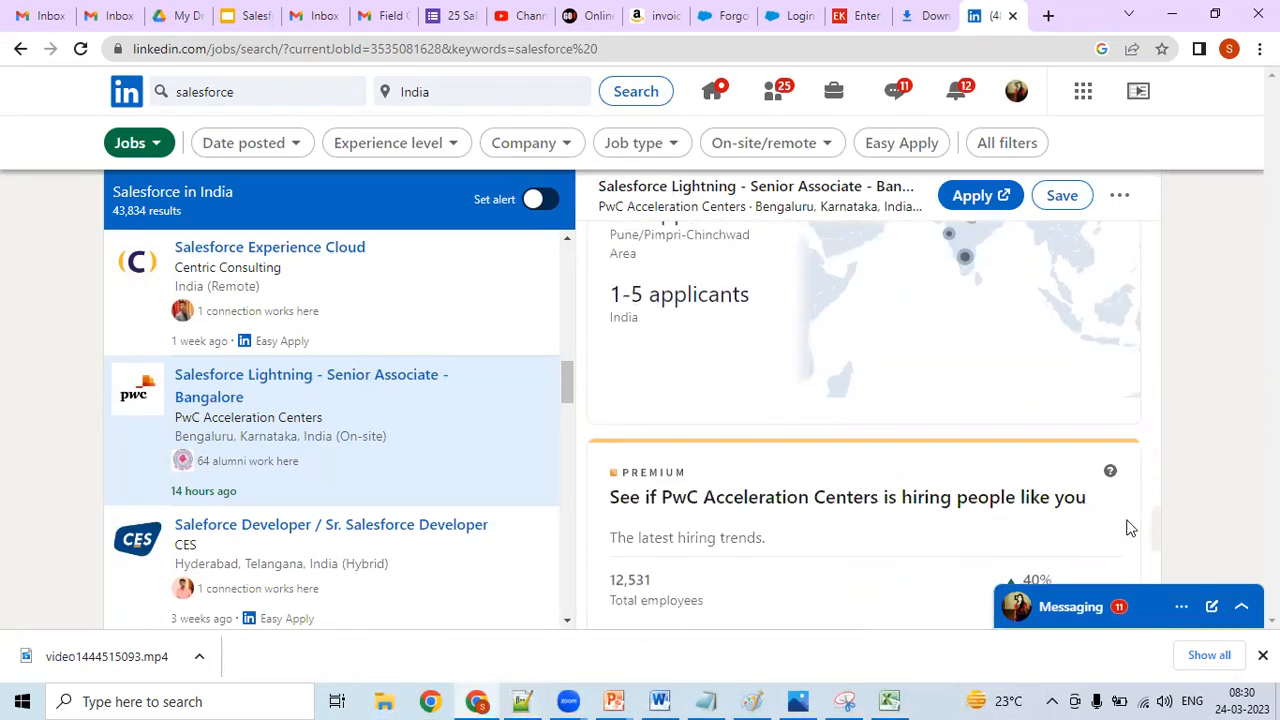
scroll(1117, 555, down, 3)
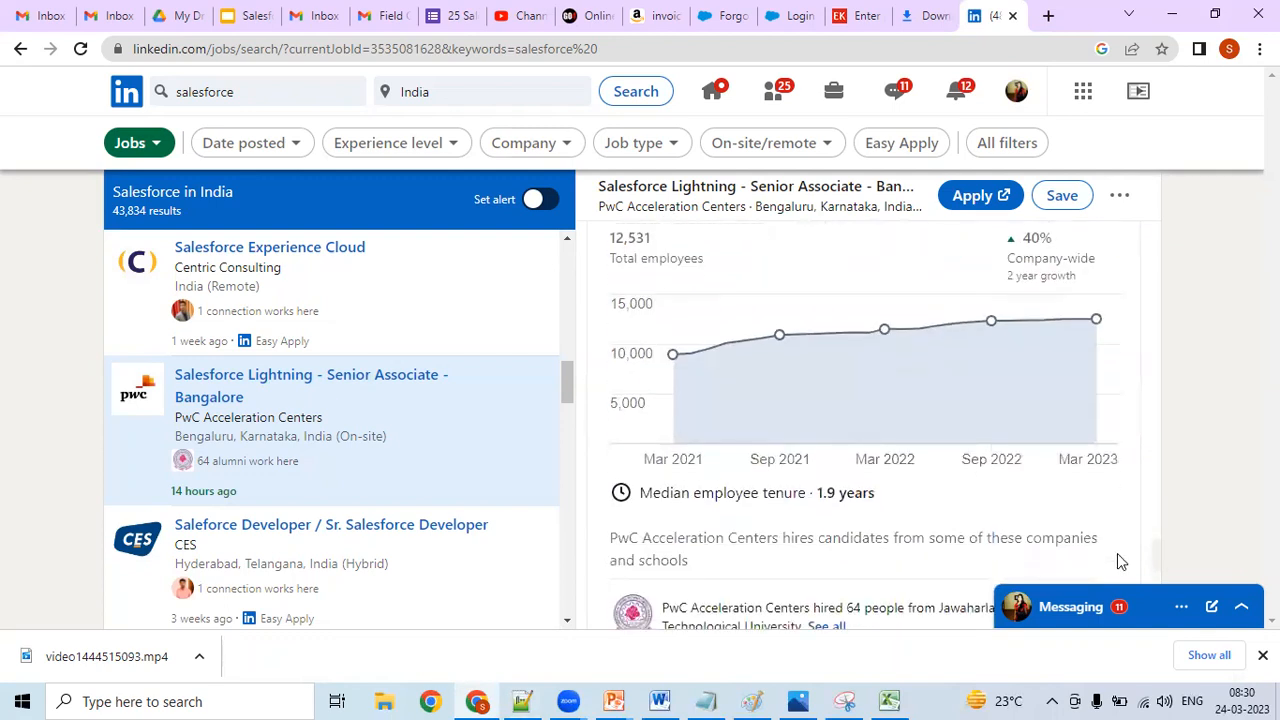
scroll(1113, 587, down, 2)
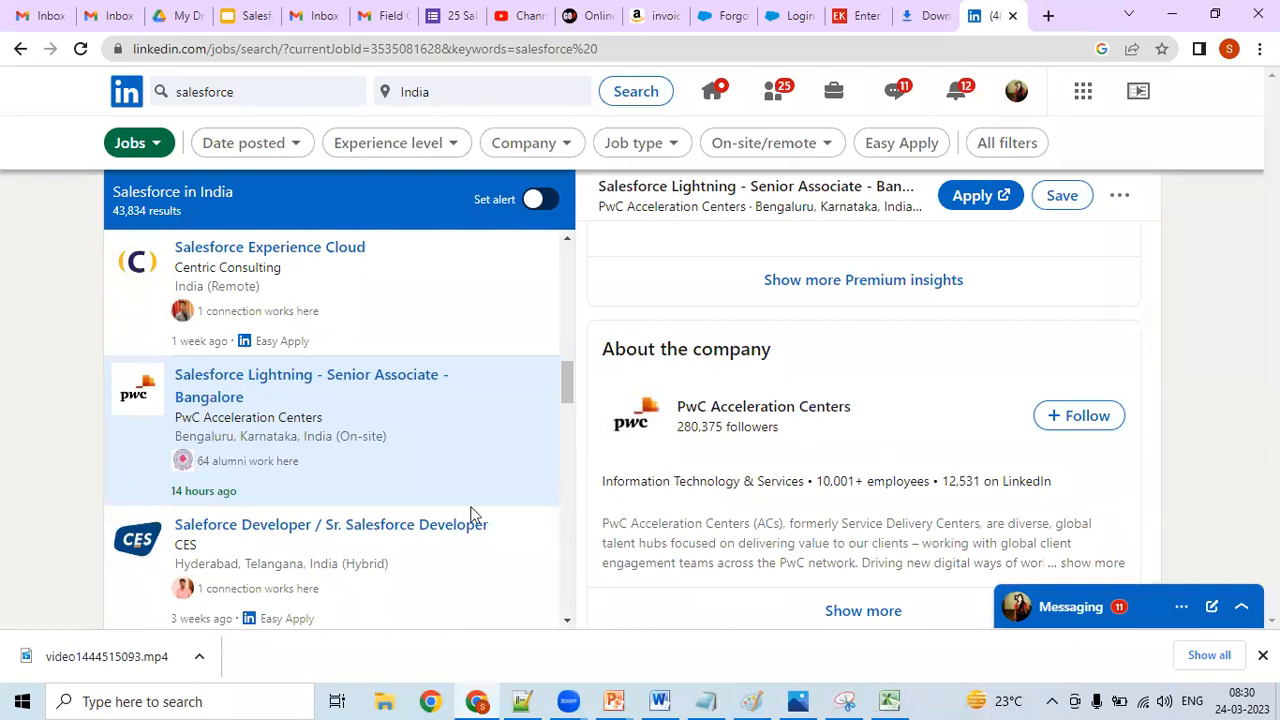
- Open the CES "Saleforce Developer / Sr. Salesforce Developer" posting and read through its job description for further fields
click(370, 550)
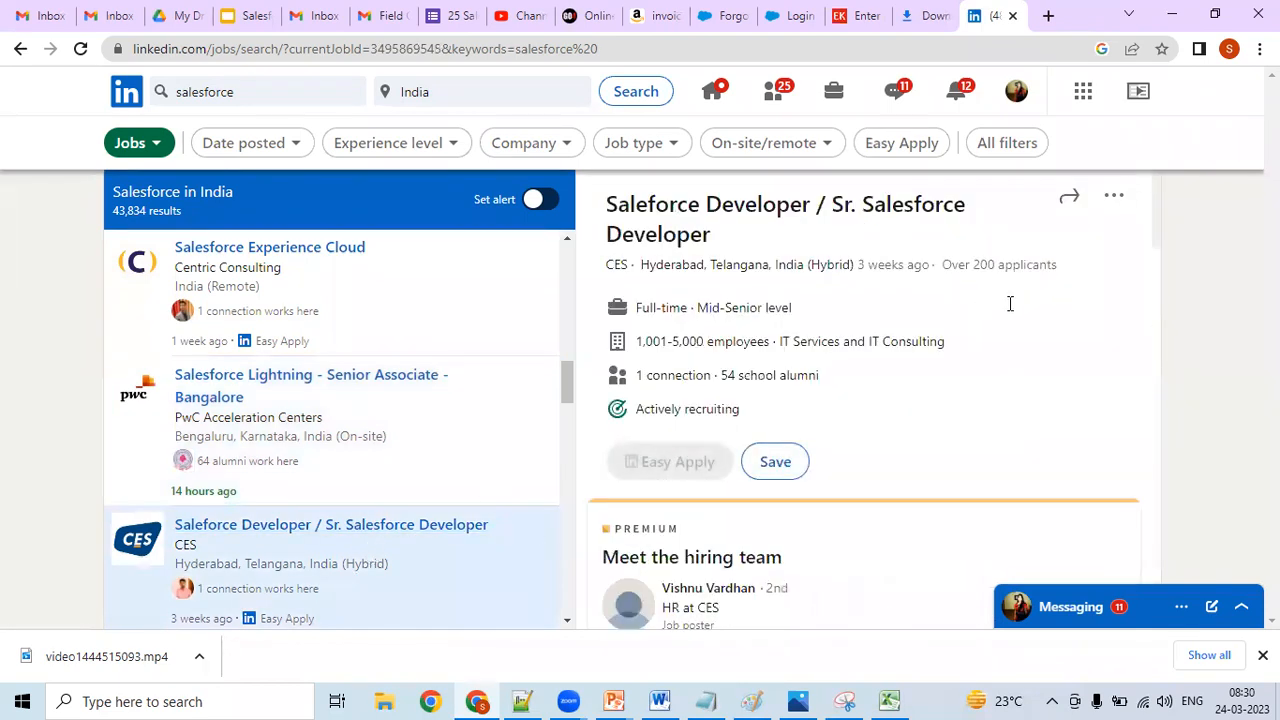
scroll(1155, 240, down, 3)
scroll(1155, 265, down, 2)
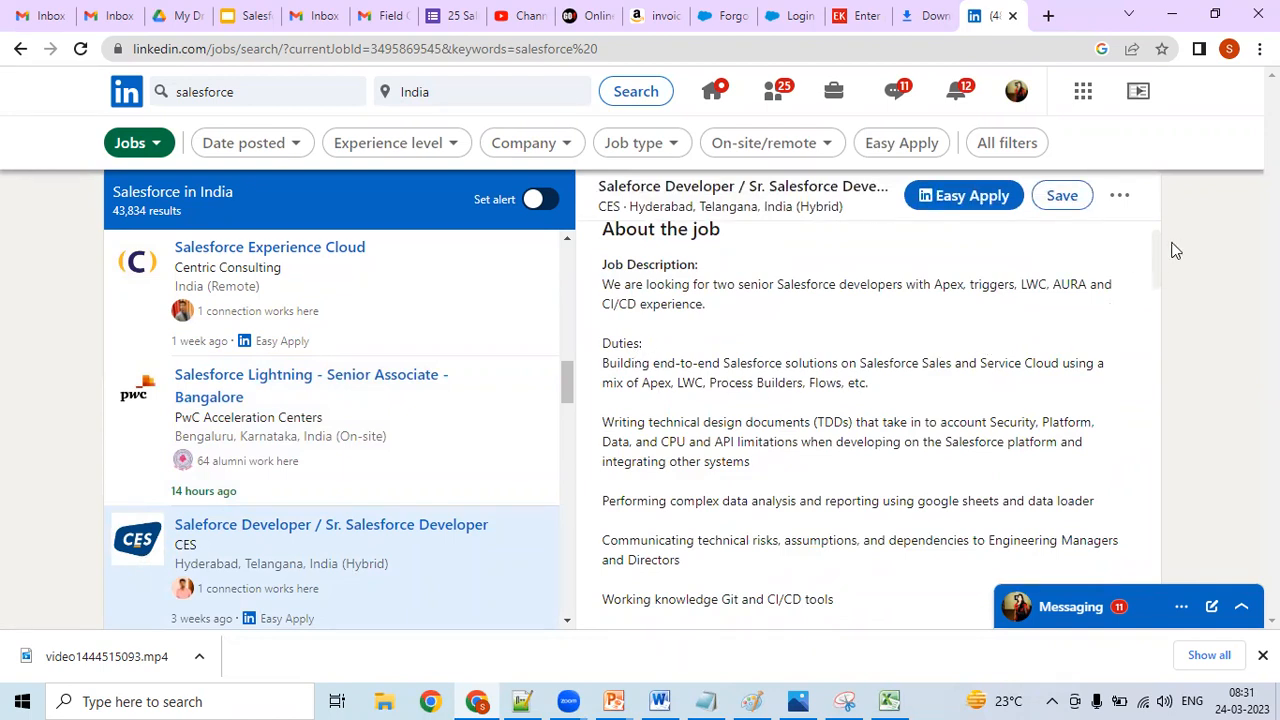
scroll(1147, 289, down, 4)
scroll(1145, 300, down, 1)
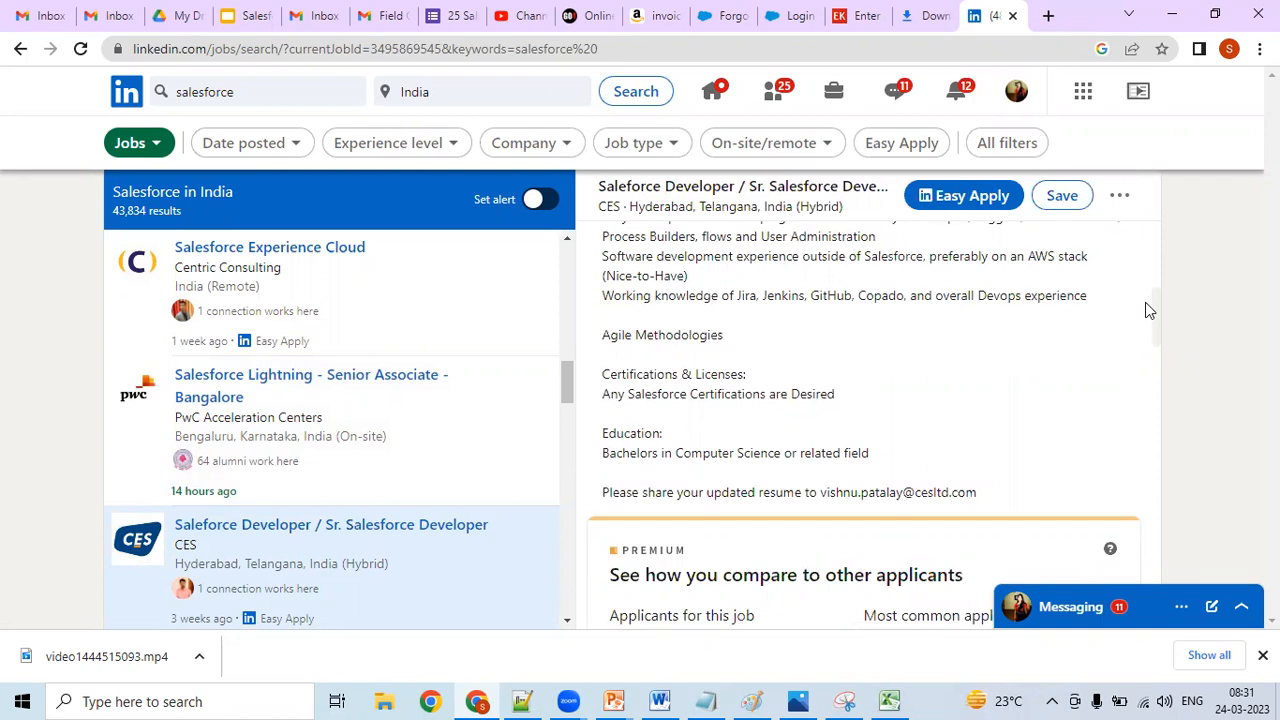
- Open the full set of LinkedIn job filters and examine all filter categories for further Position fields
click(997, 142)
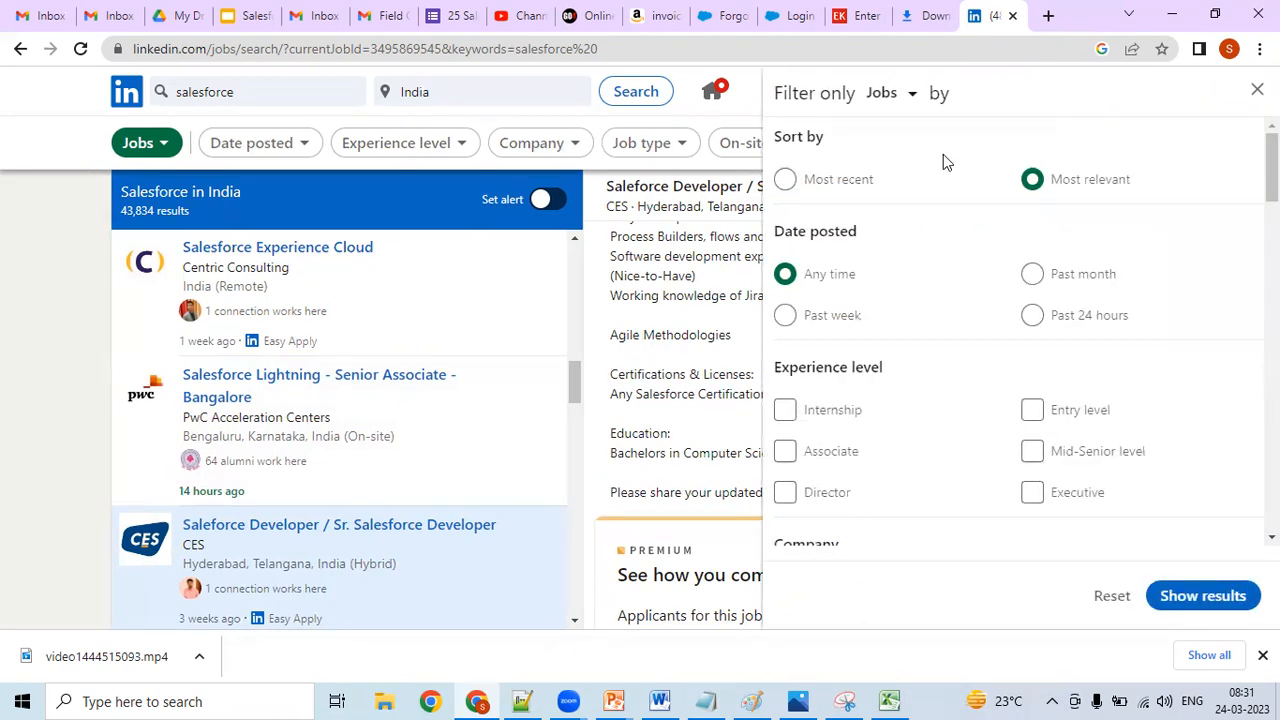
scroll(1080, 248, down, 1)
scroll(1237, 280, down, 6)
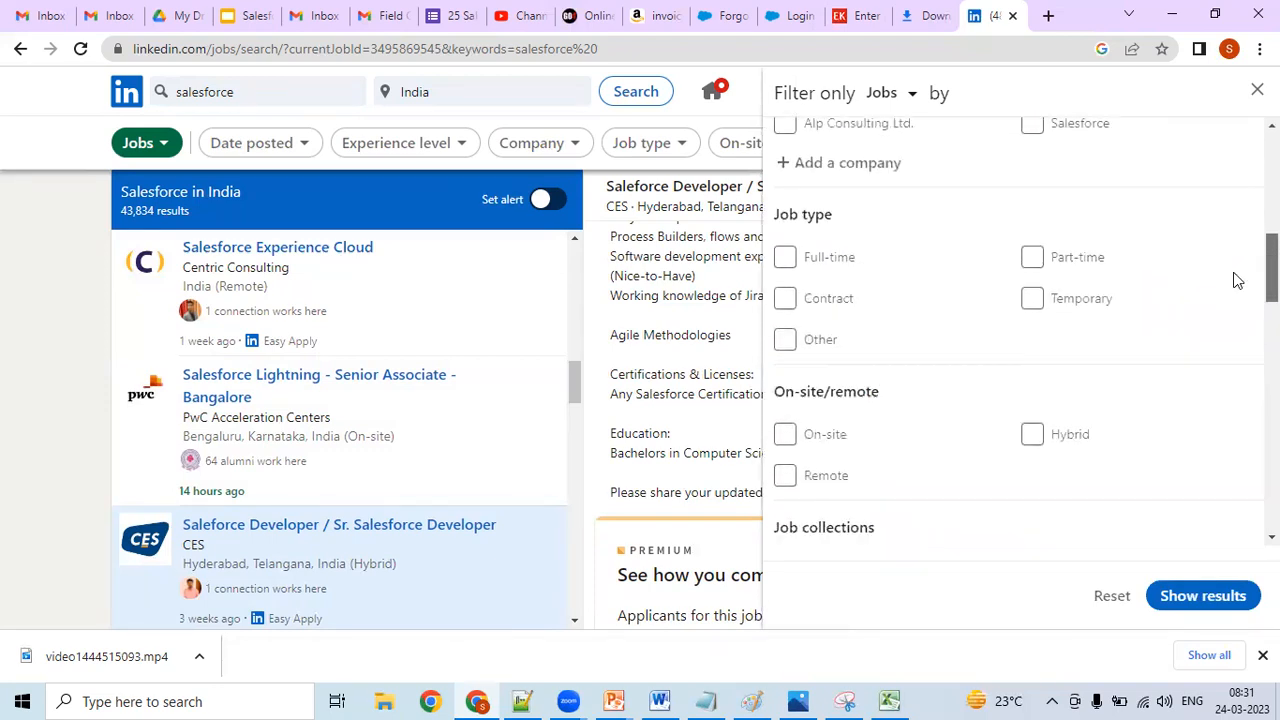
scroll(1236, 284, down, 1)
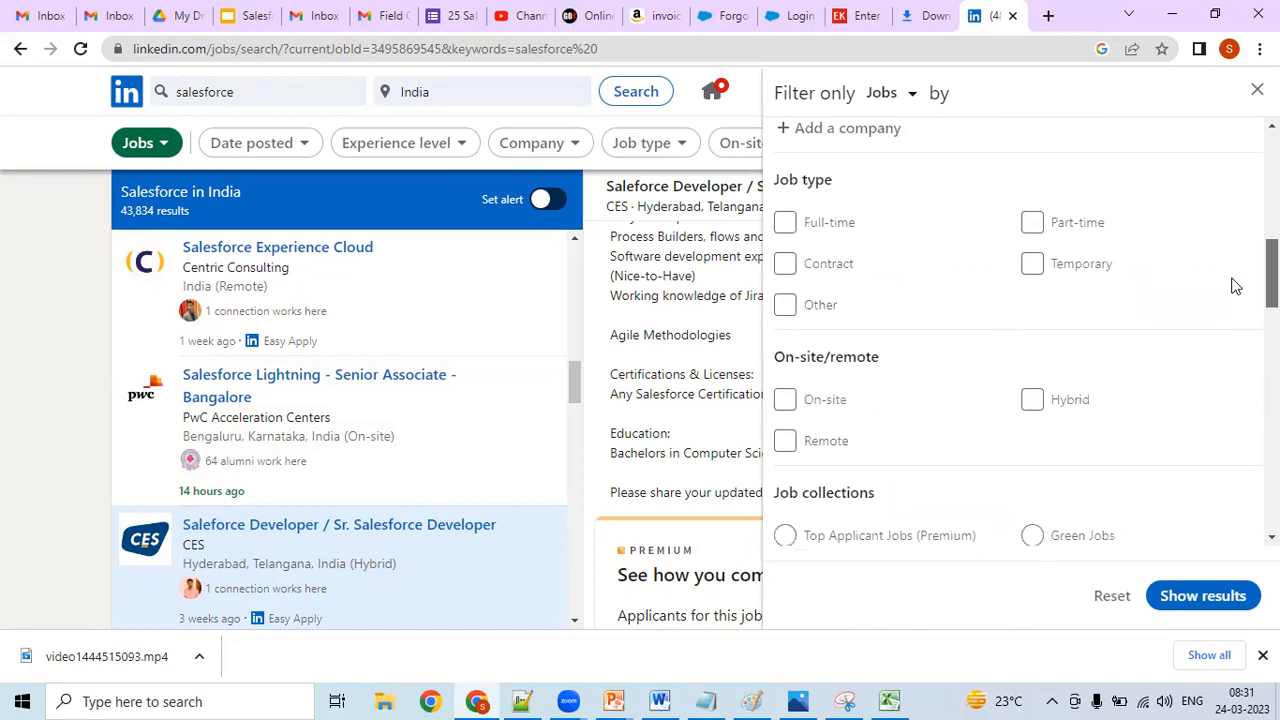
scroll(1236, 286, down, 7)
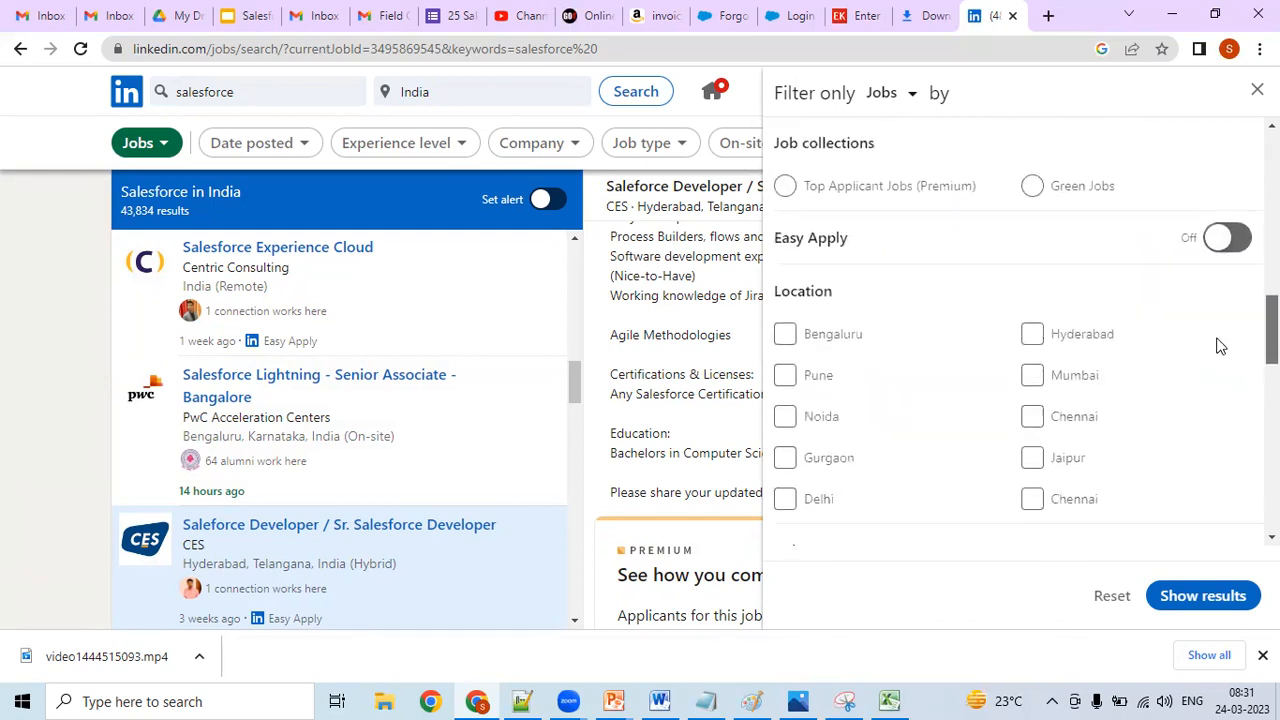
scroll(1211, 363, down, 4)
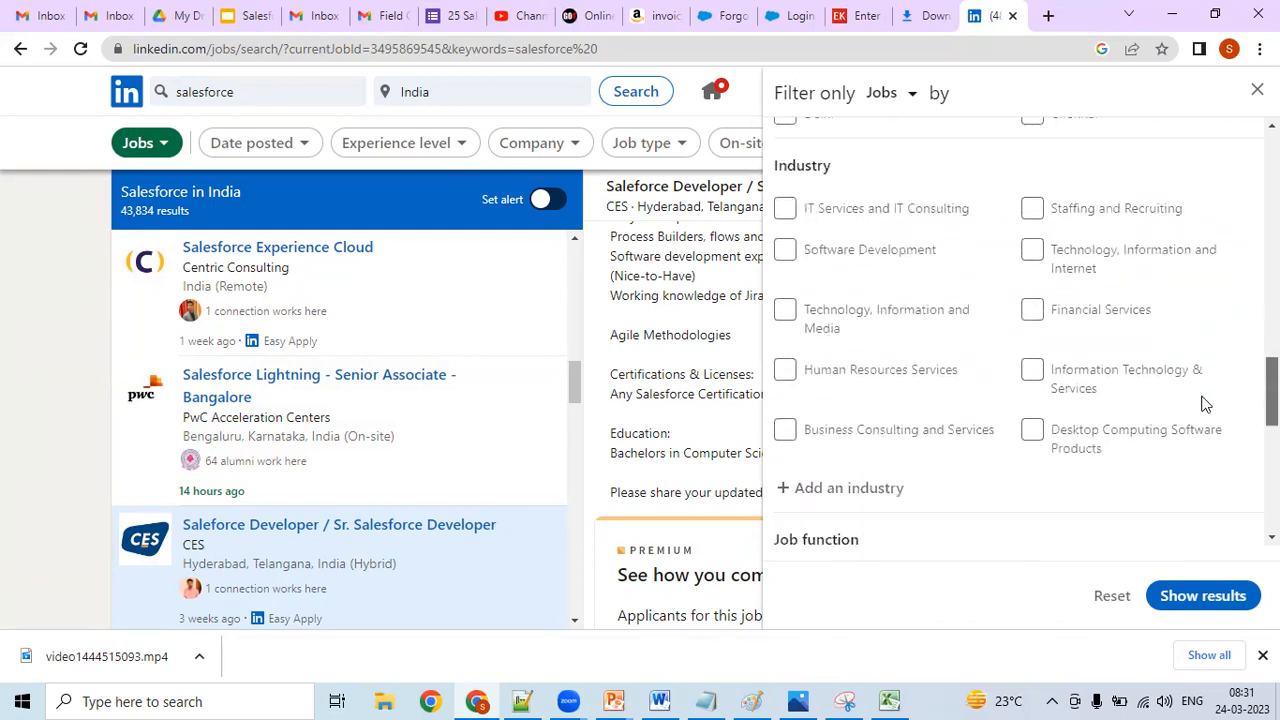
scroll(1200, 417, down, 5)
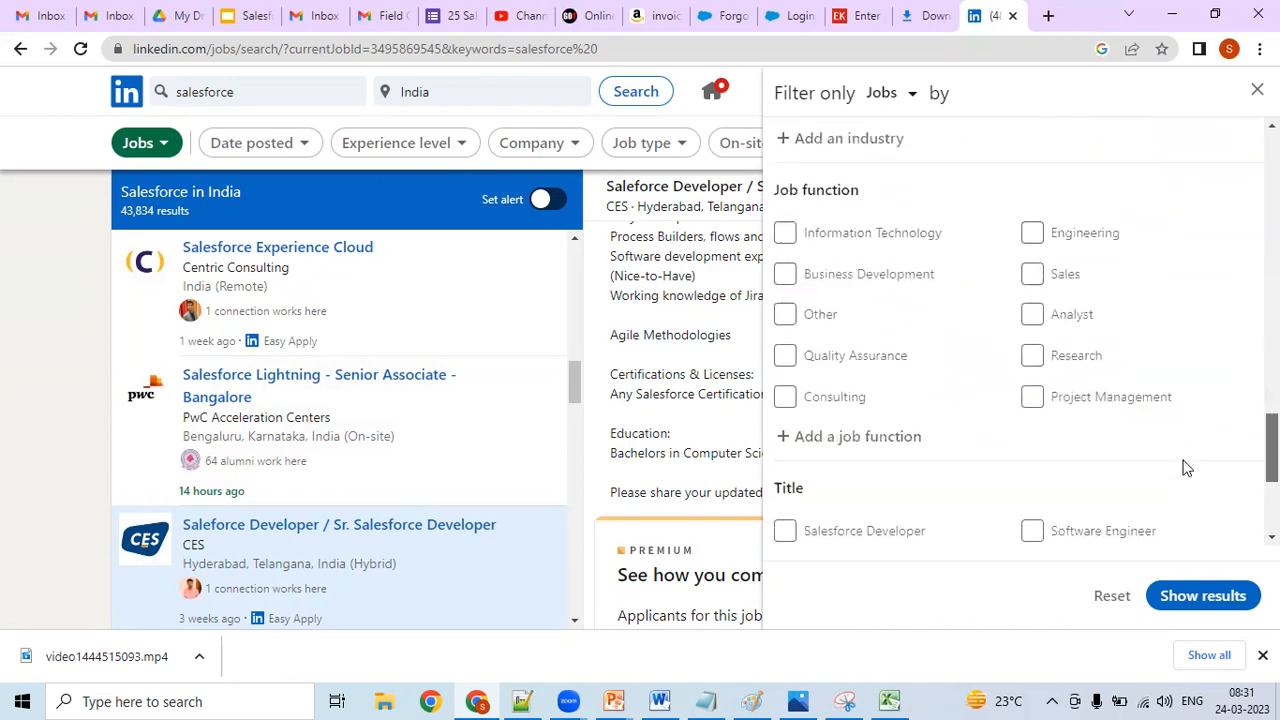
scroll(1178, 478, down, 3)
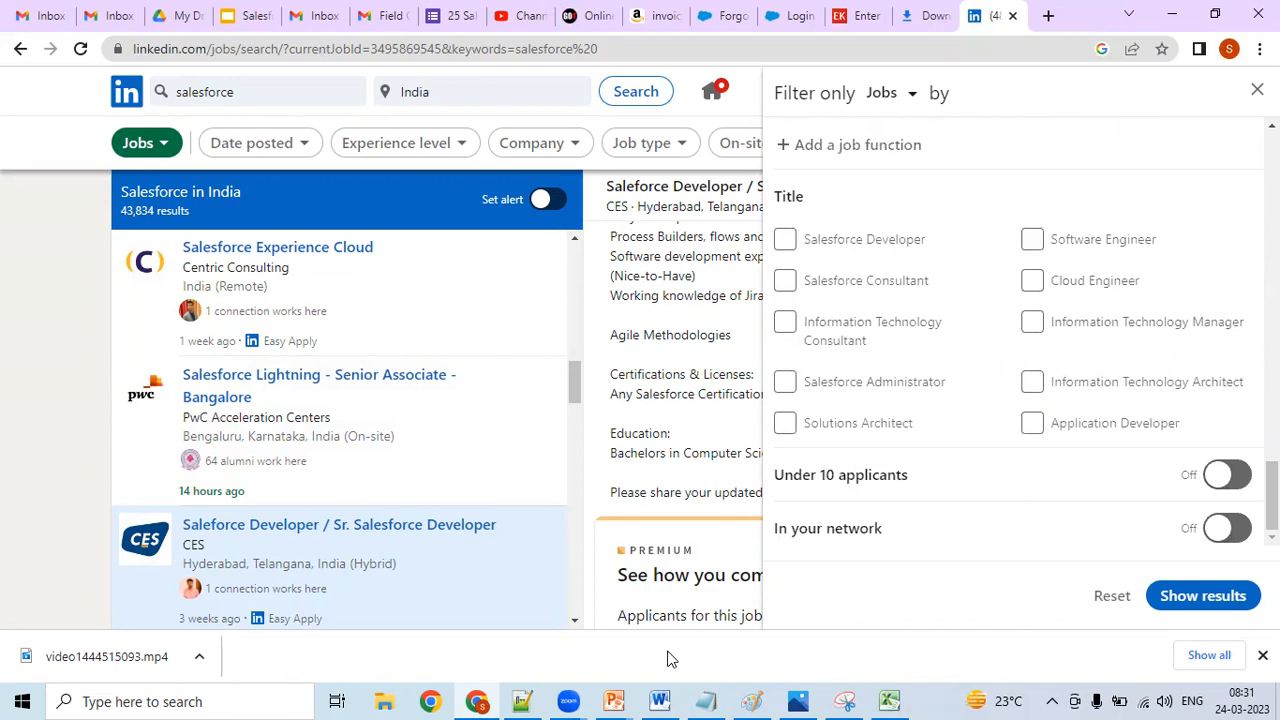
- Switch to Notepad++ and add "Title" as a Position field on the line below "Mode of Working"
mouse_move(521, 700)
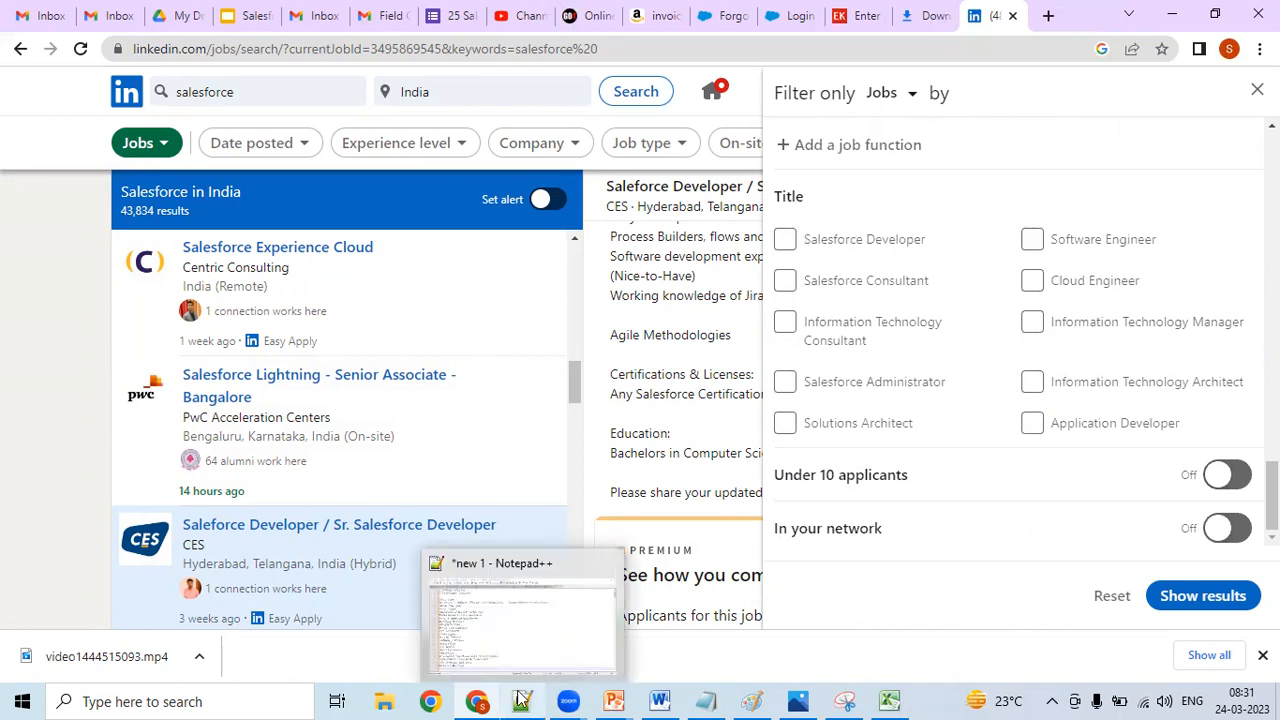
click(521, 700)
click(436, 562)
text(Title)
key(Return)
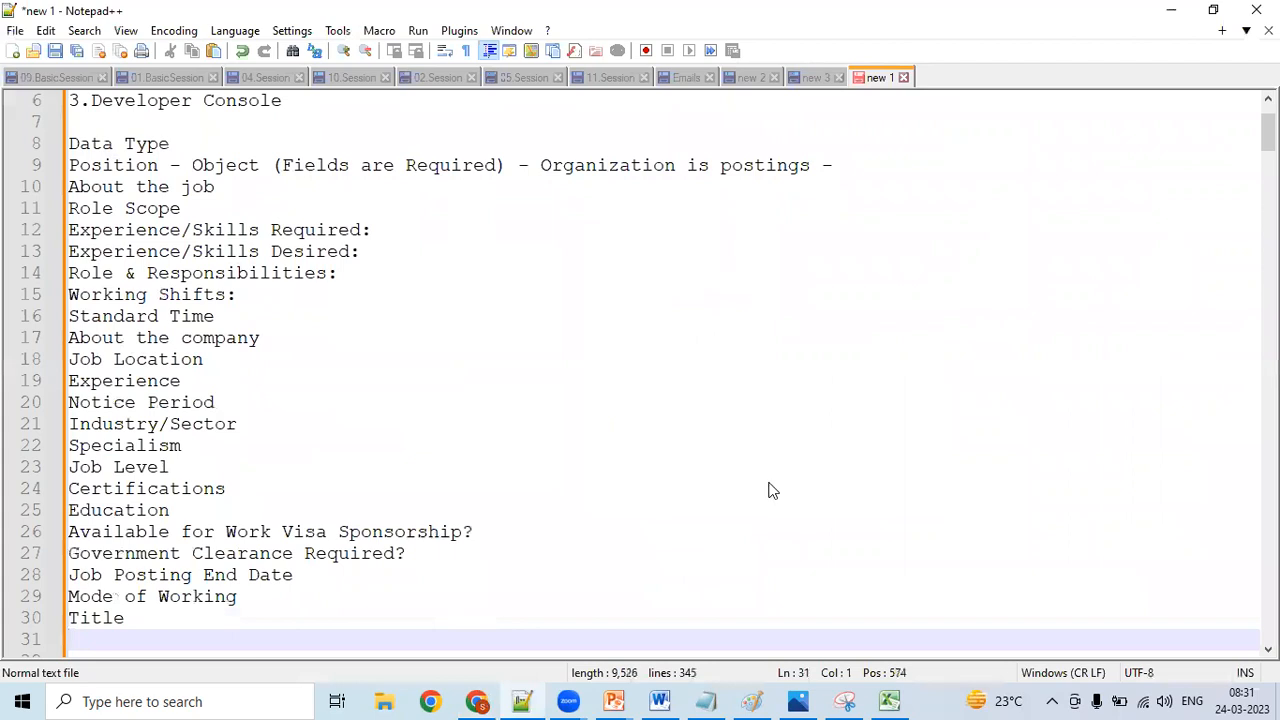
- Check the Job function filter on LinkedIn, and replace the "Specialism" field in the Notepad++ list with "Job Function"
key(alt+Tab)
drag(1274, 488, 1274, 453)
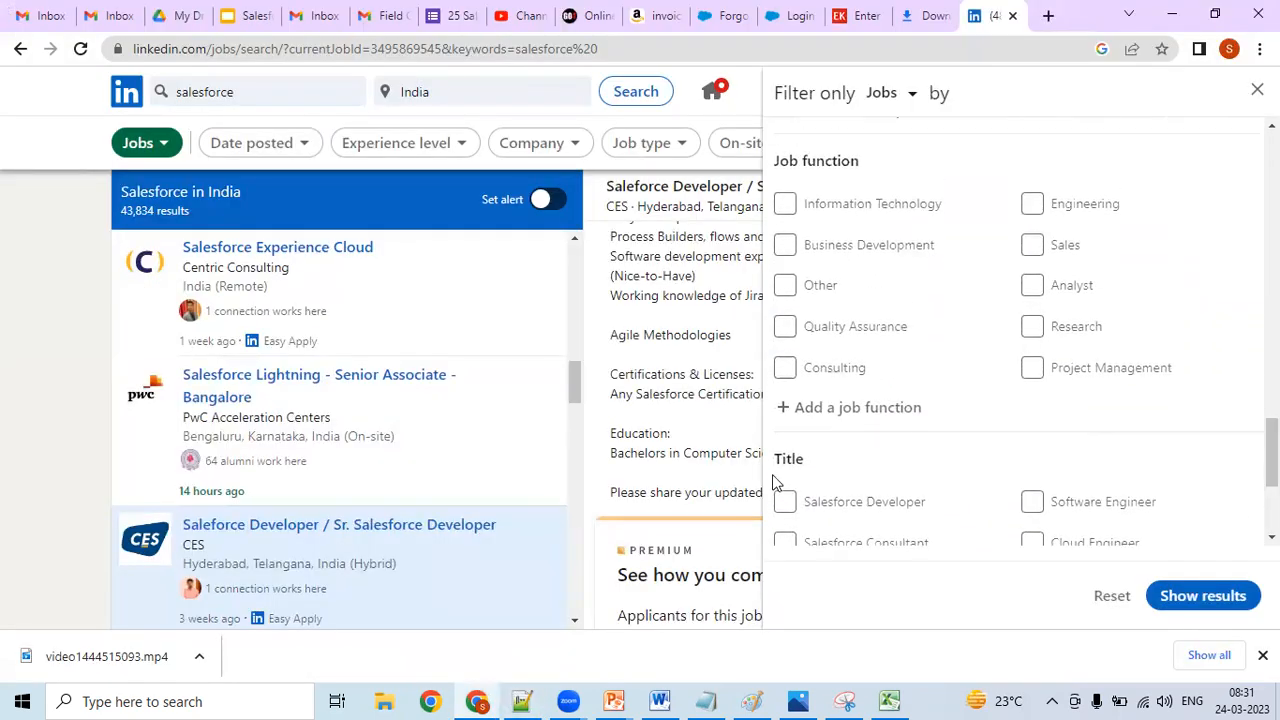
click(478, 701)
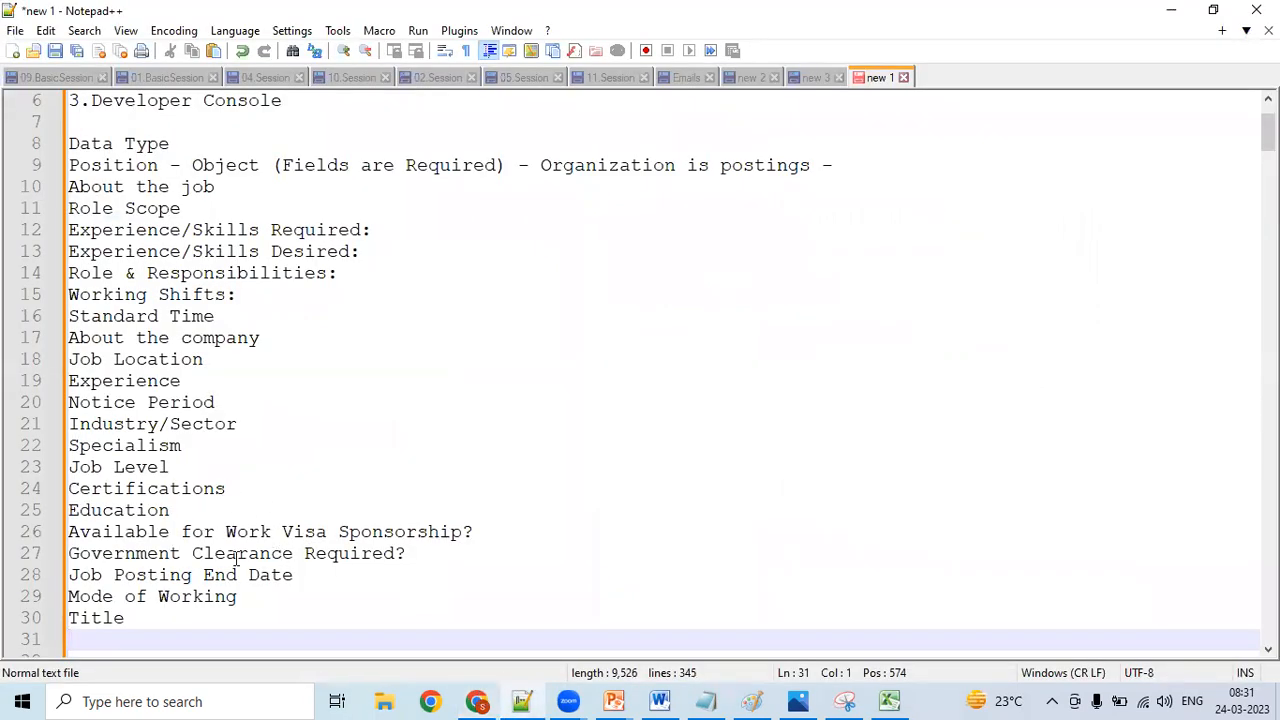
click(186, 445)
key(BackSpace)
key(BackSpace)
key(BackSpace)
key(BackSpace)
key(BackSpace)
key(BackSpace)
key(BackSpace)
key(BackSpace)
key(BackSpace)
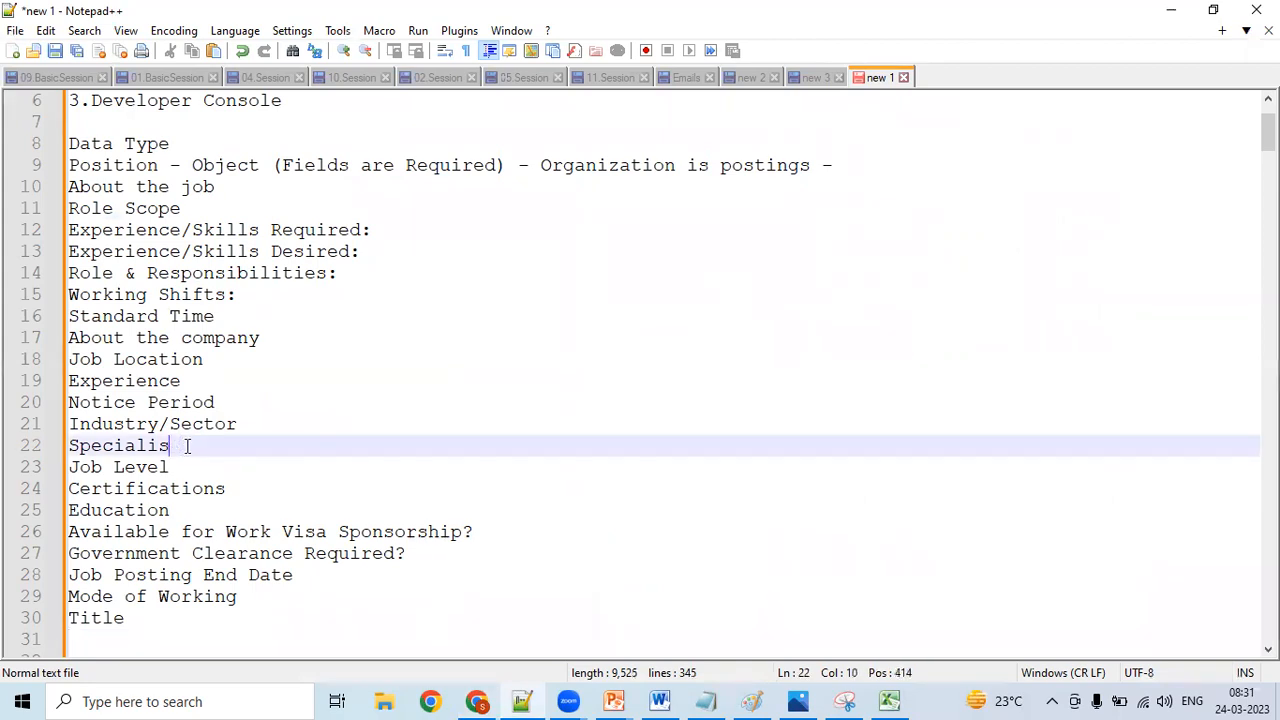
key(BackSpace)
text(Job Function)
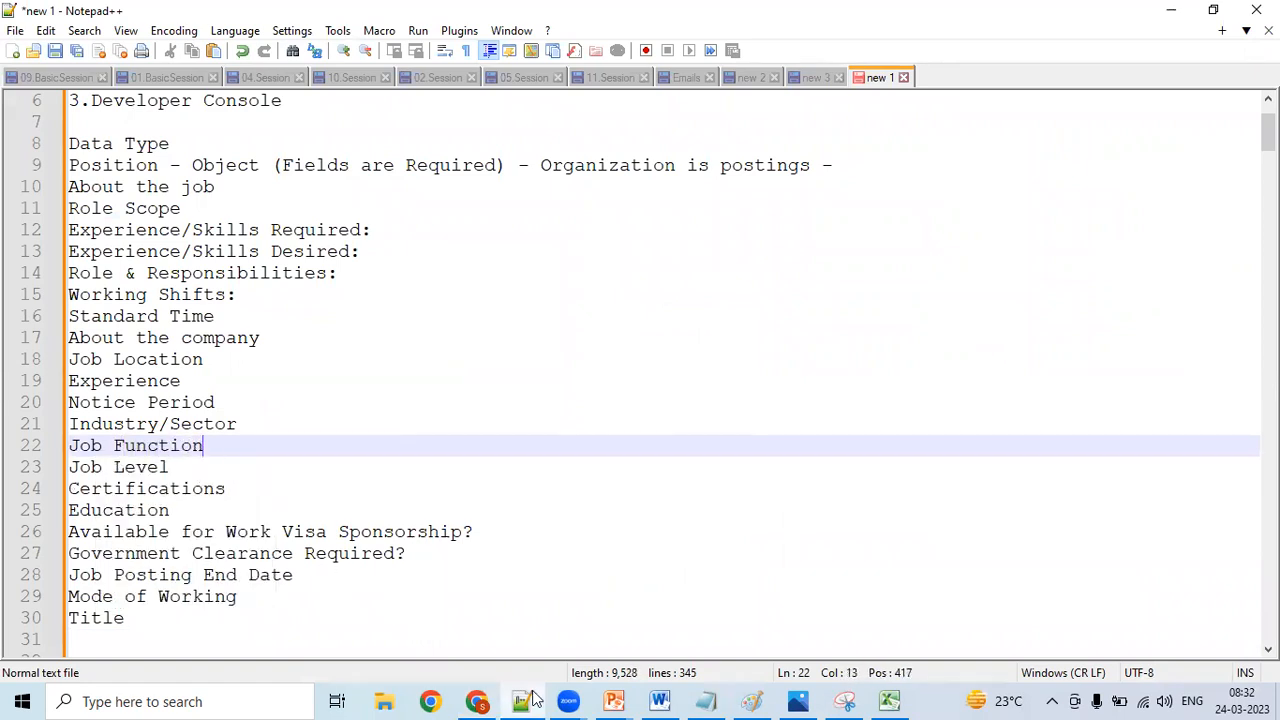
- Look up the Industry filter on LinkedIn and add "Industry" as a Position field below "Title" in Notepad++
click(477, 702)
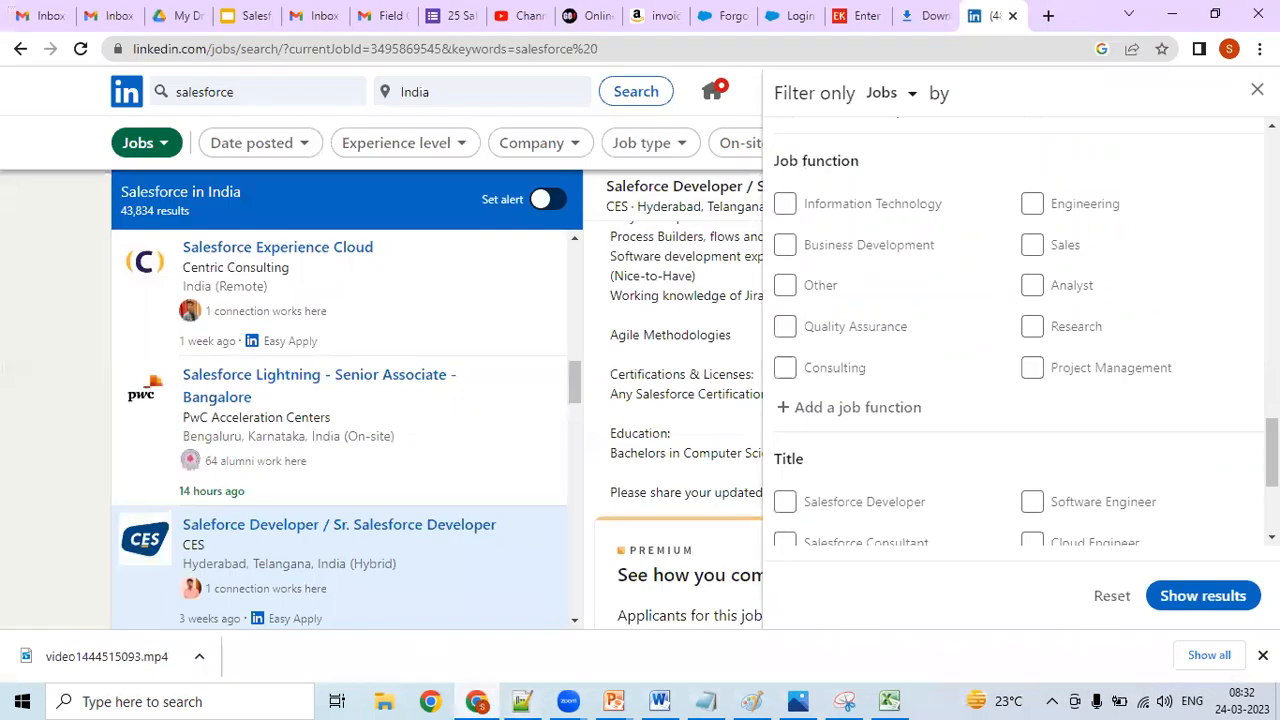
scroll(1020, 330, up, 3)
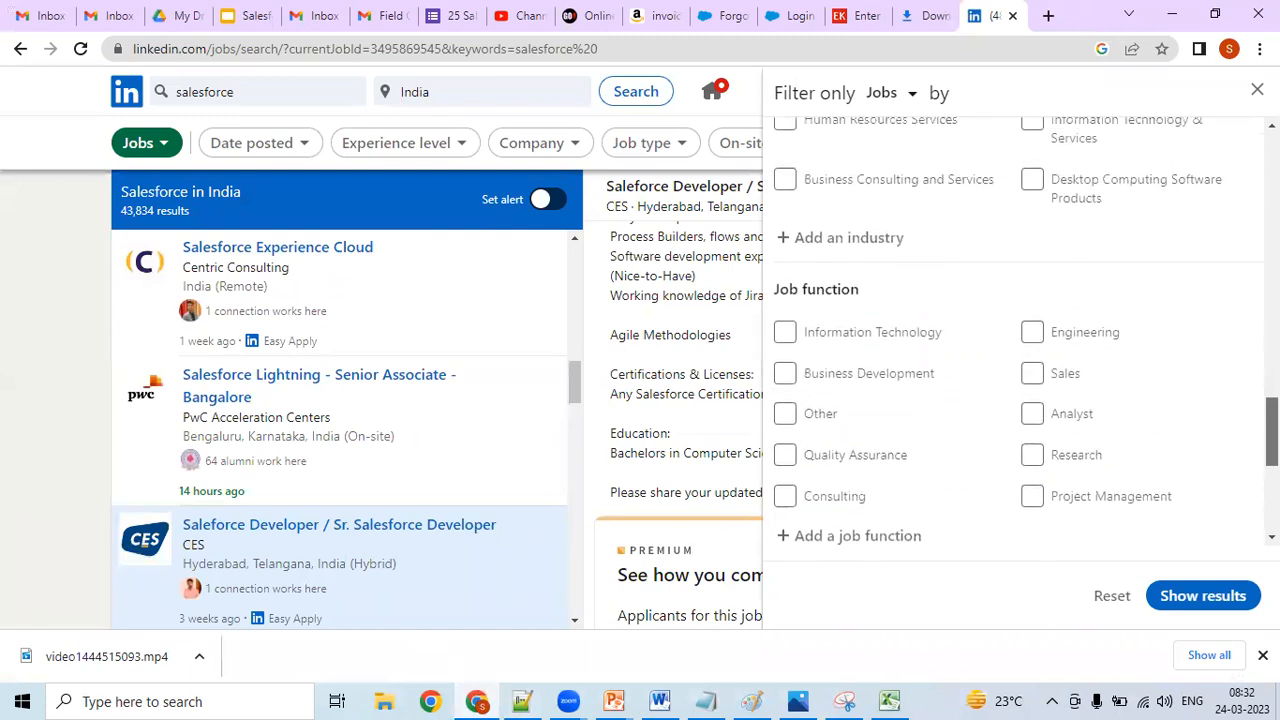
scroll(1032, 388, up, 2)
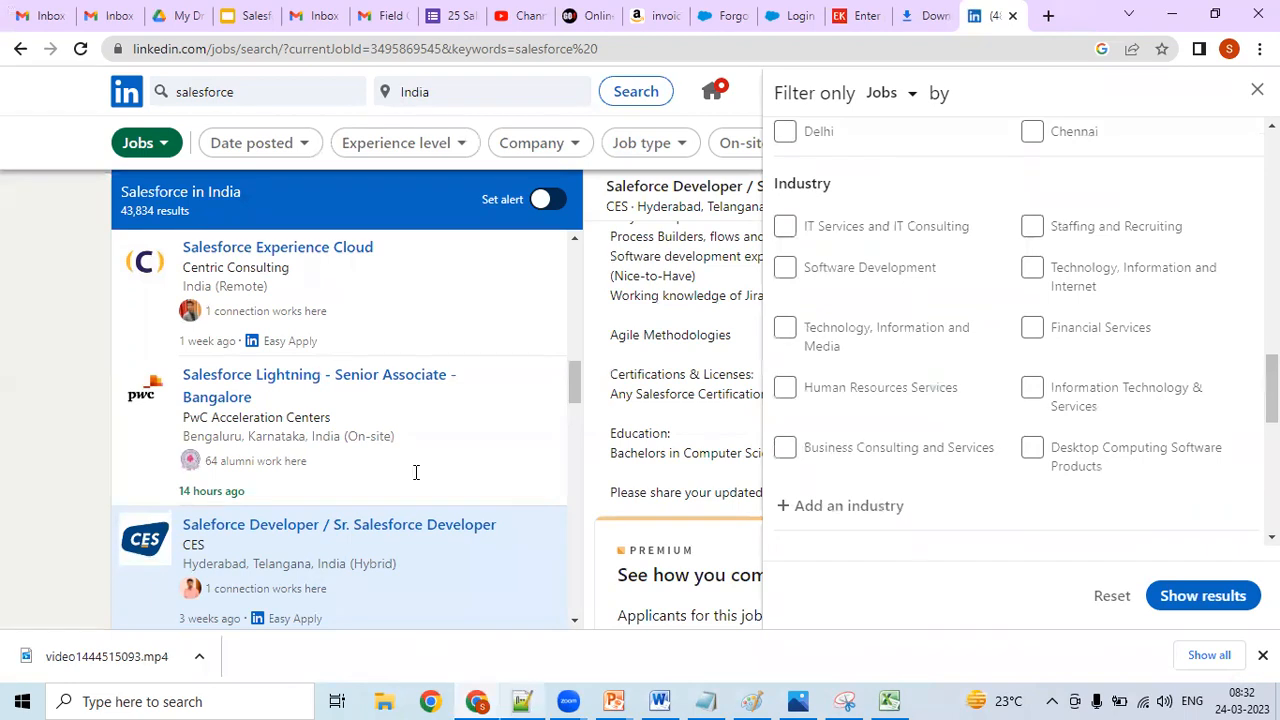
key(alt+Tab)
key(Return)
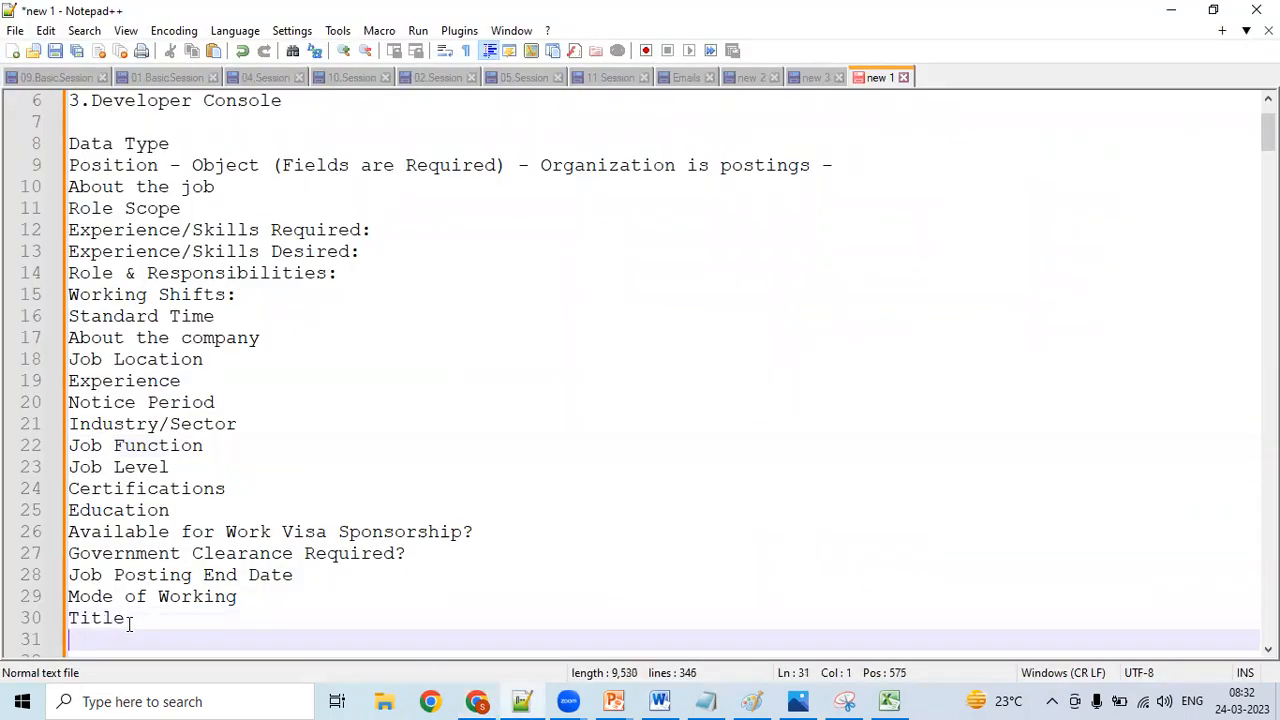
text(Industry)
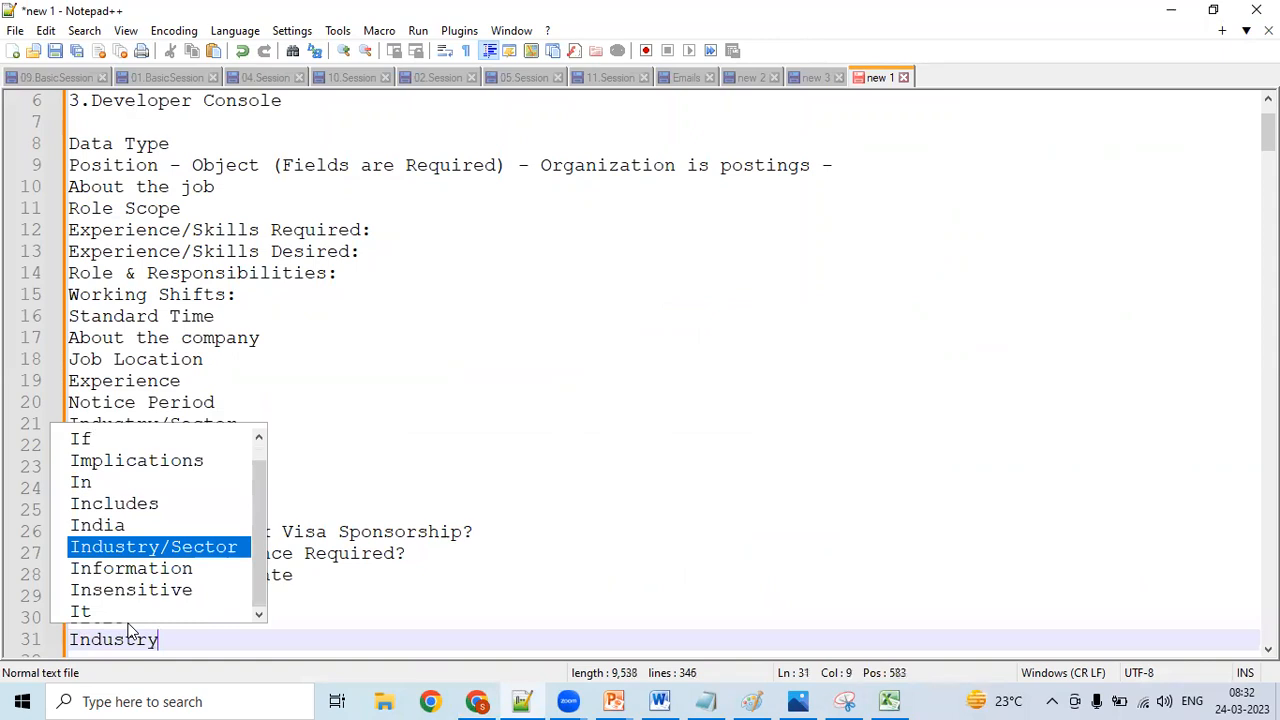
- Switch to LinkedIn and examine the job filters from Industry back up to Job type for further Position fields
click(477, 701)
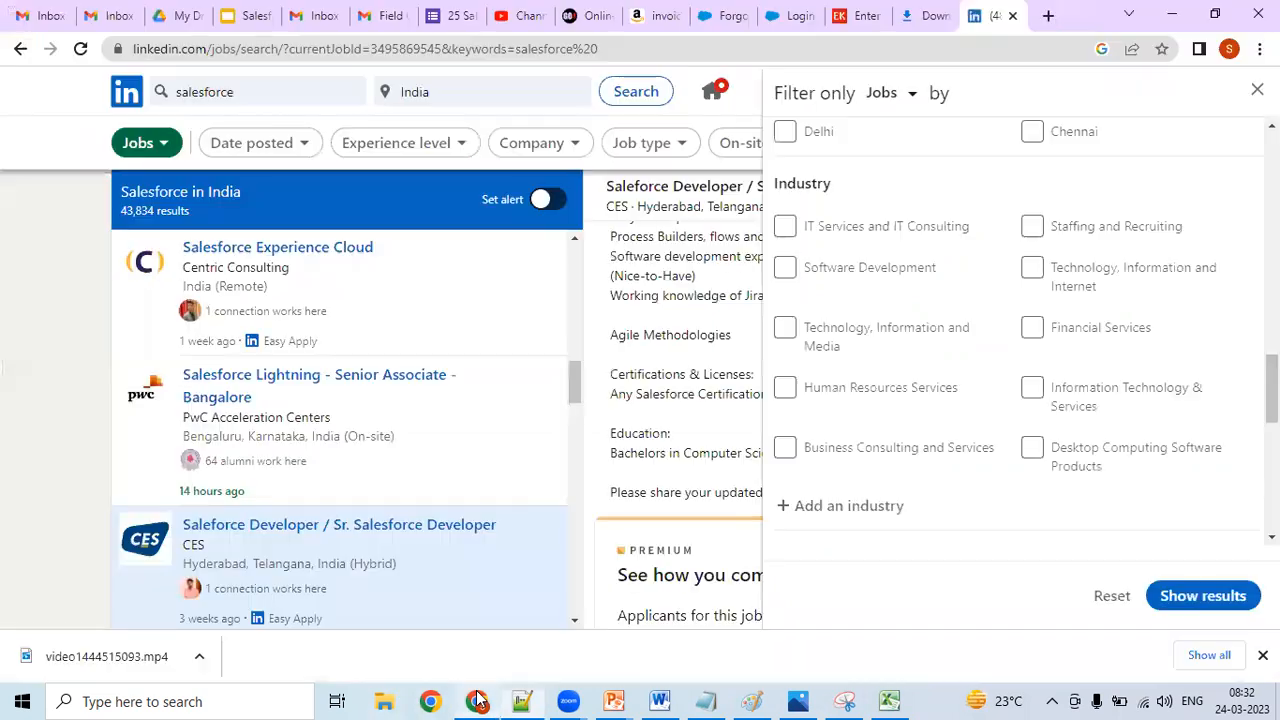
scroll(1025, 330, up, 3)
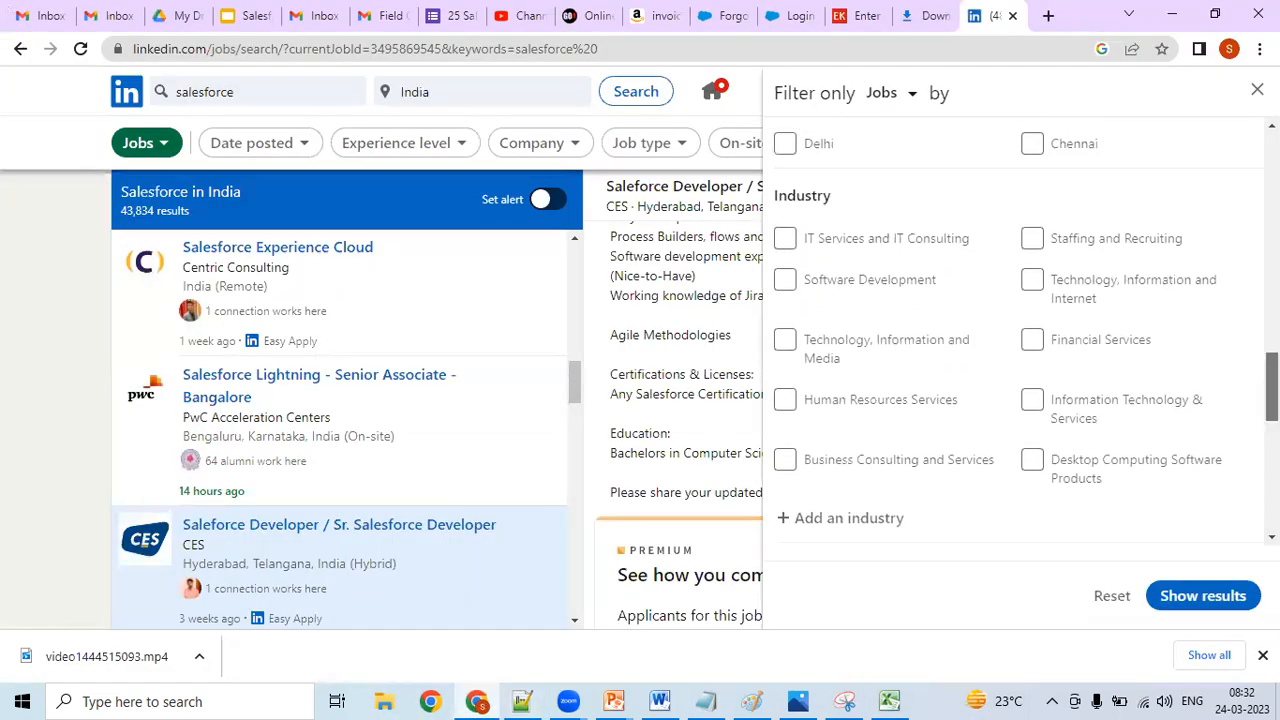
scroll(1017, 330, up, 1)
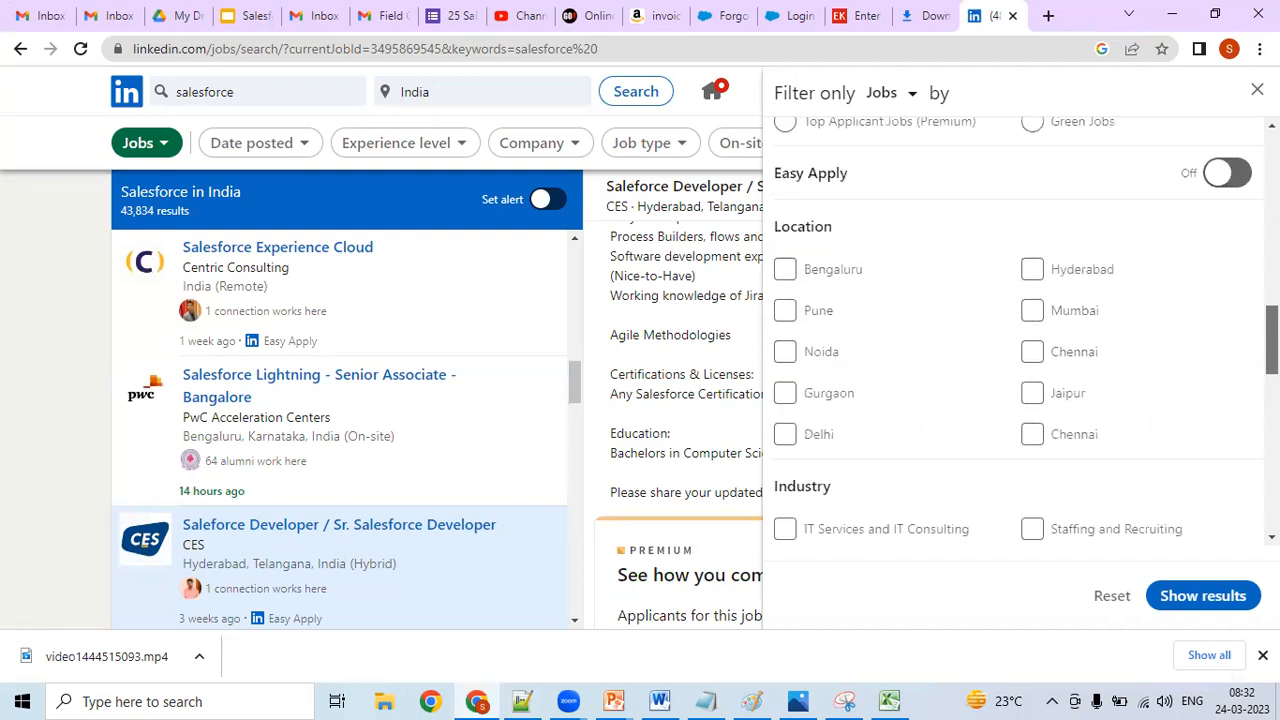
scroll(1017, 330, up, 1)
scroll(1025, 335, up, 1)
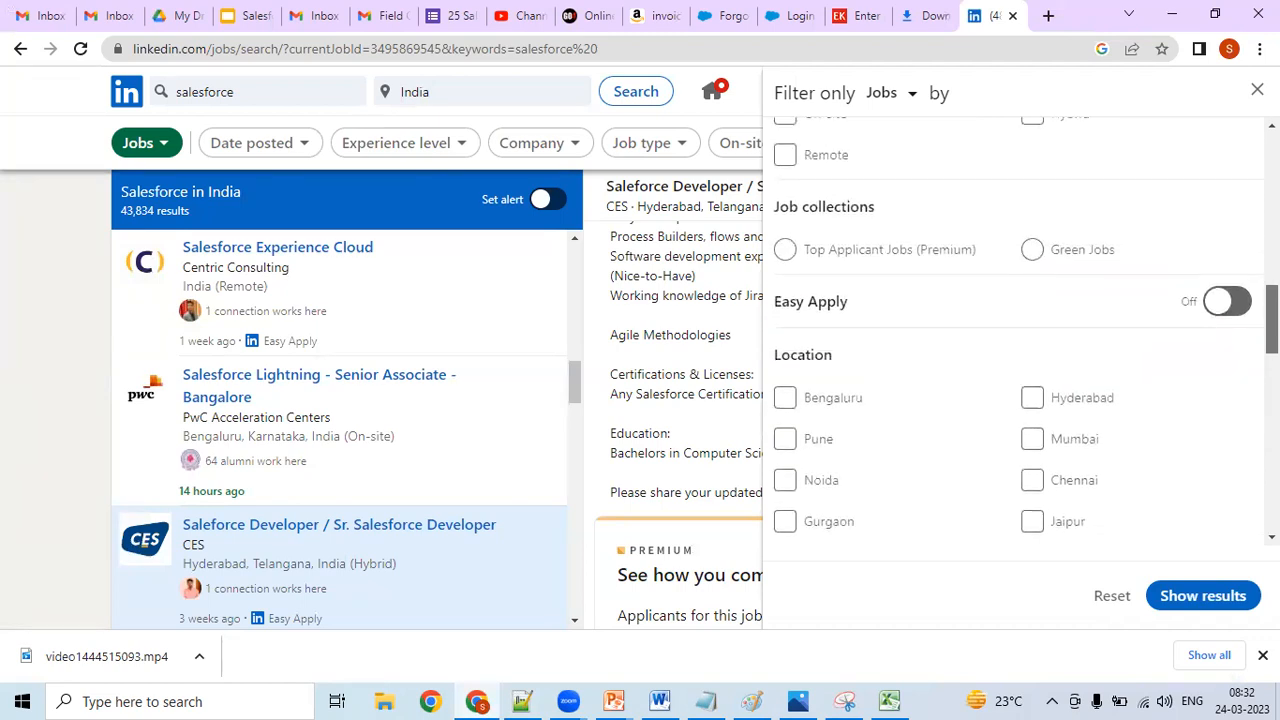
scroll(1017, 330, up, 1)
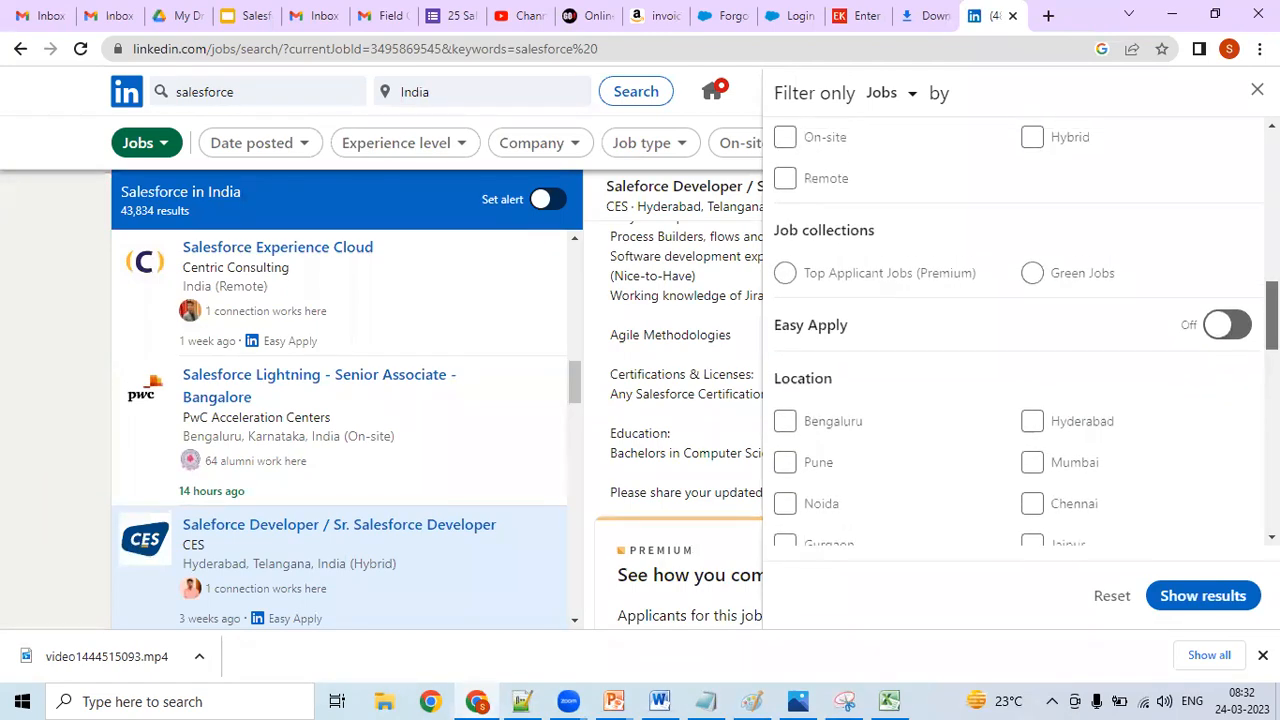
scroll(1017, 330, up, 3)
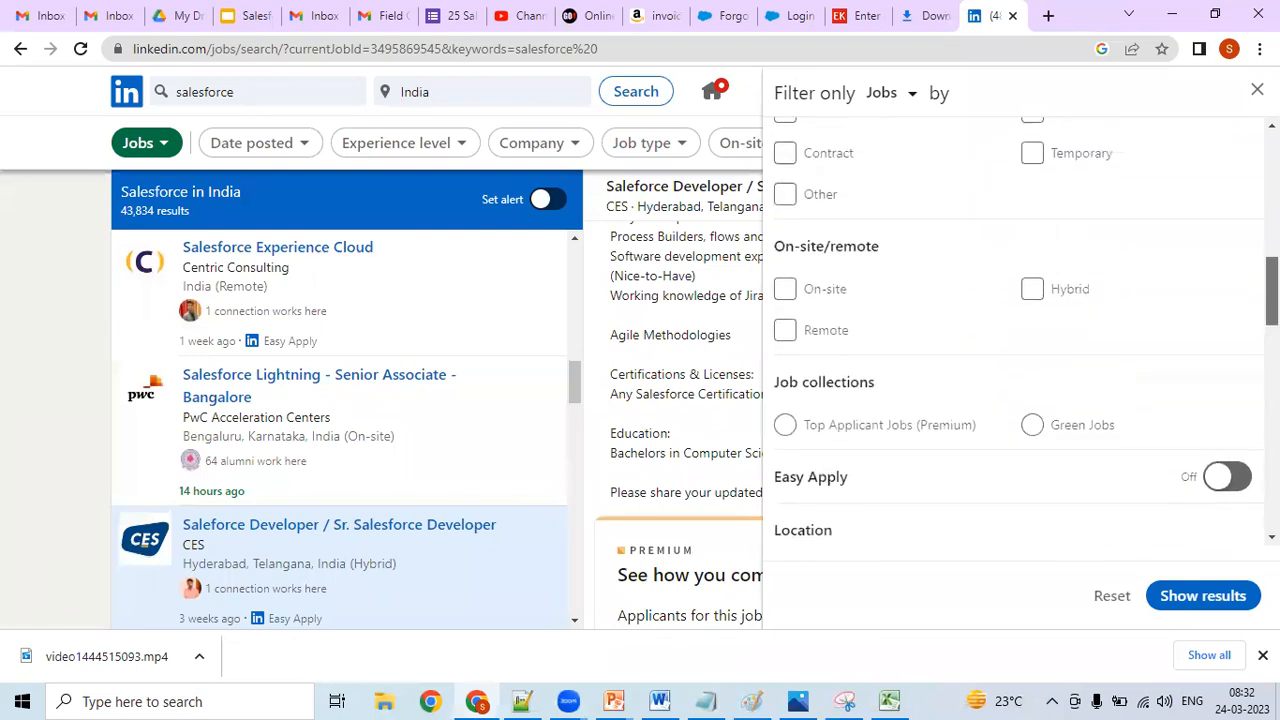
scroll(812, 420, up, 2)
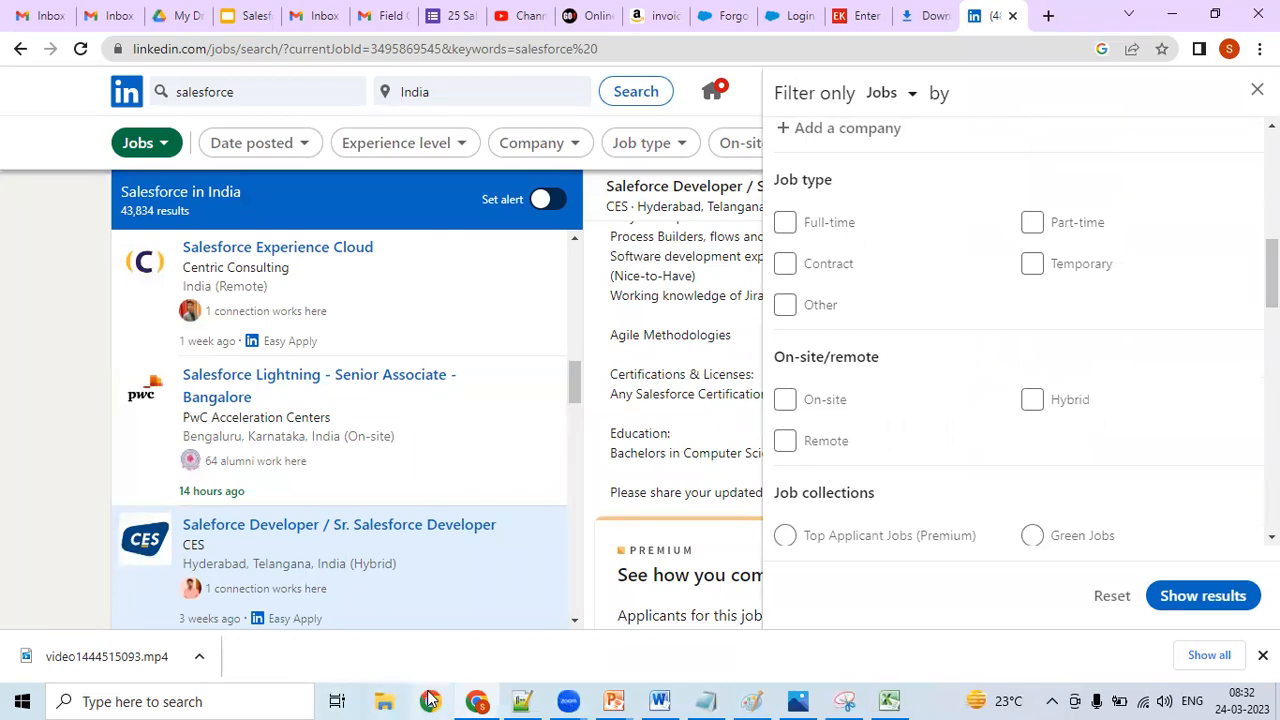
- Switch to Notepad++ and replace the "Mode of Working" line with "Job Type", re-entering "Mode of Working" on the line below it
click(521, 701)
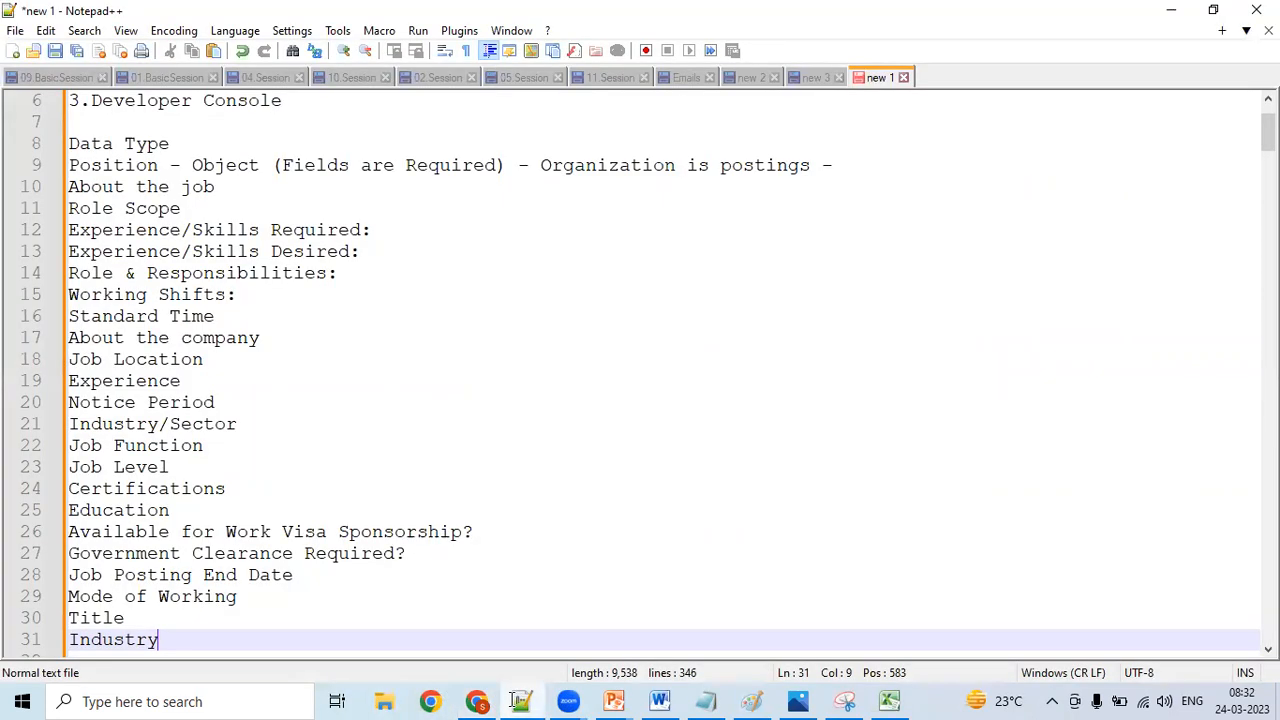
click(265, 597)
text(])
key(BackSpace)
key(BackSpace)
key(BackSpace)
key(BackSpace)
key(BackSpace)
key(BackSpace)
key(BackSpace)
key(BackSpace)
key(BackSpace)
key(BackSpace)
key(BackSpace)
key(BackSpace)
key(BackSpace)
key(BackSpace)
key(BackSpace)
key(BackSpace)
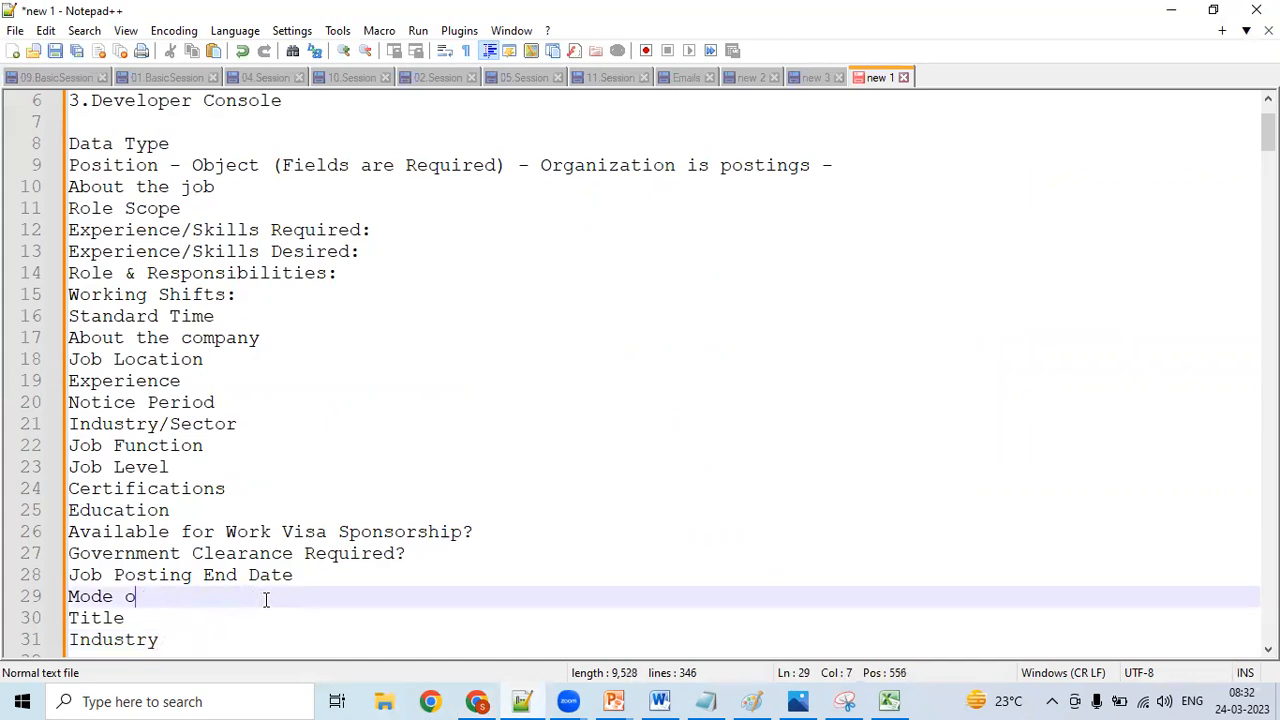
key(BackSpace)
text(Job Type)
key(Return)
text(Mode of Wor)
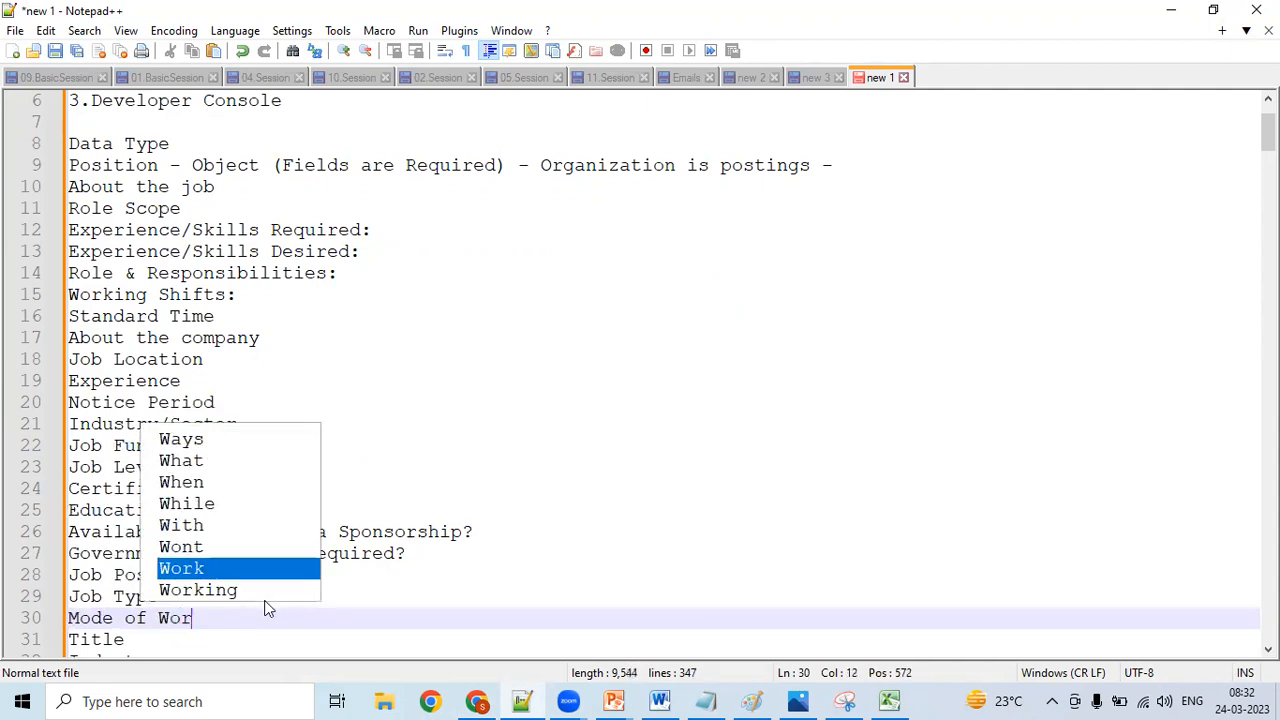
text(king)
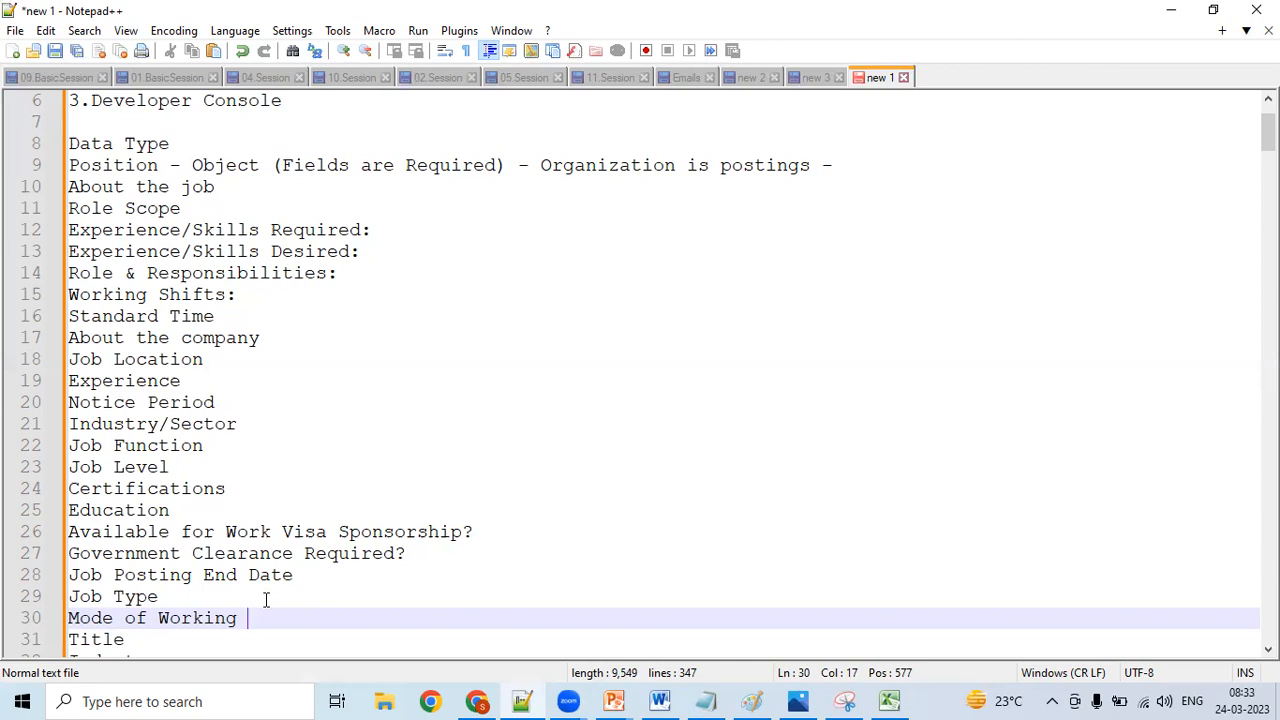
- Switch to LinkedIn and examine the job filters from Job type up to Sort by for further Position fields
click(476, 701)
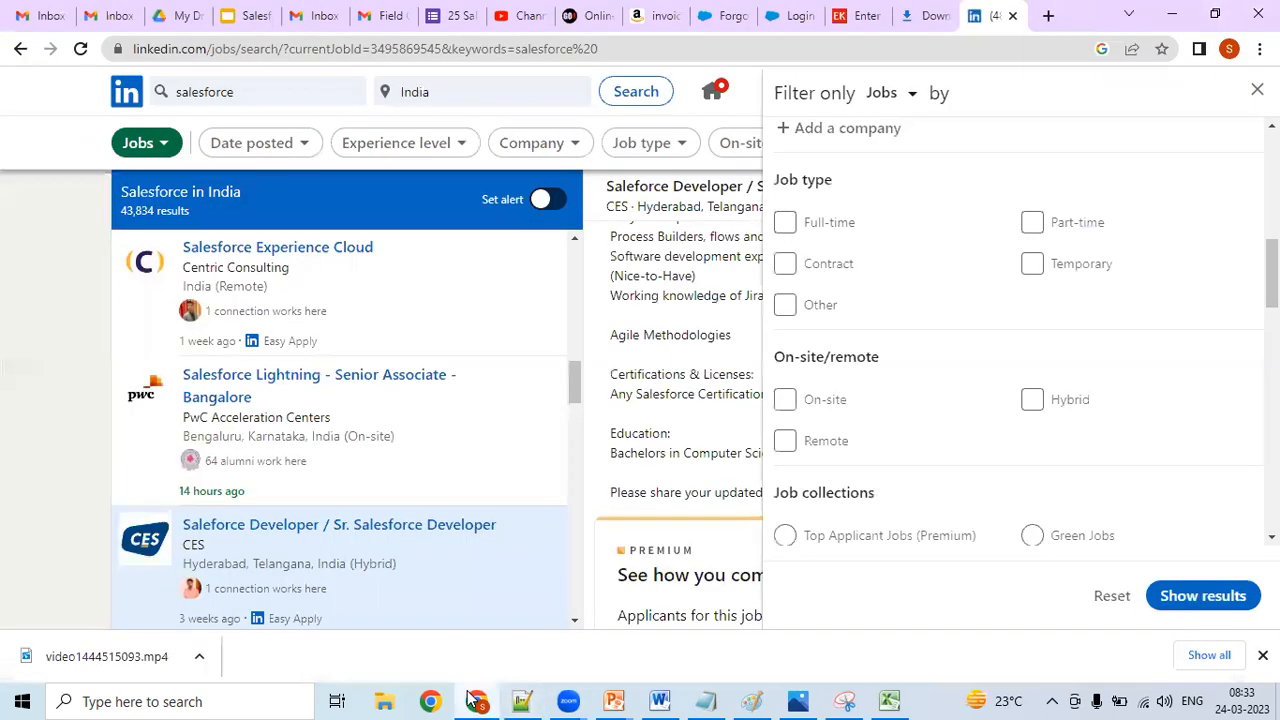
scroll(1020, 330, up, 2)
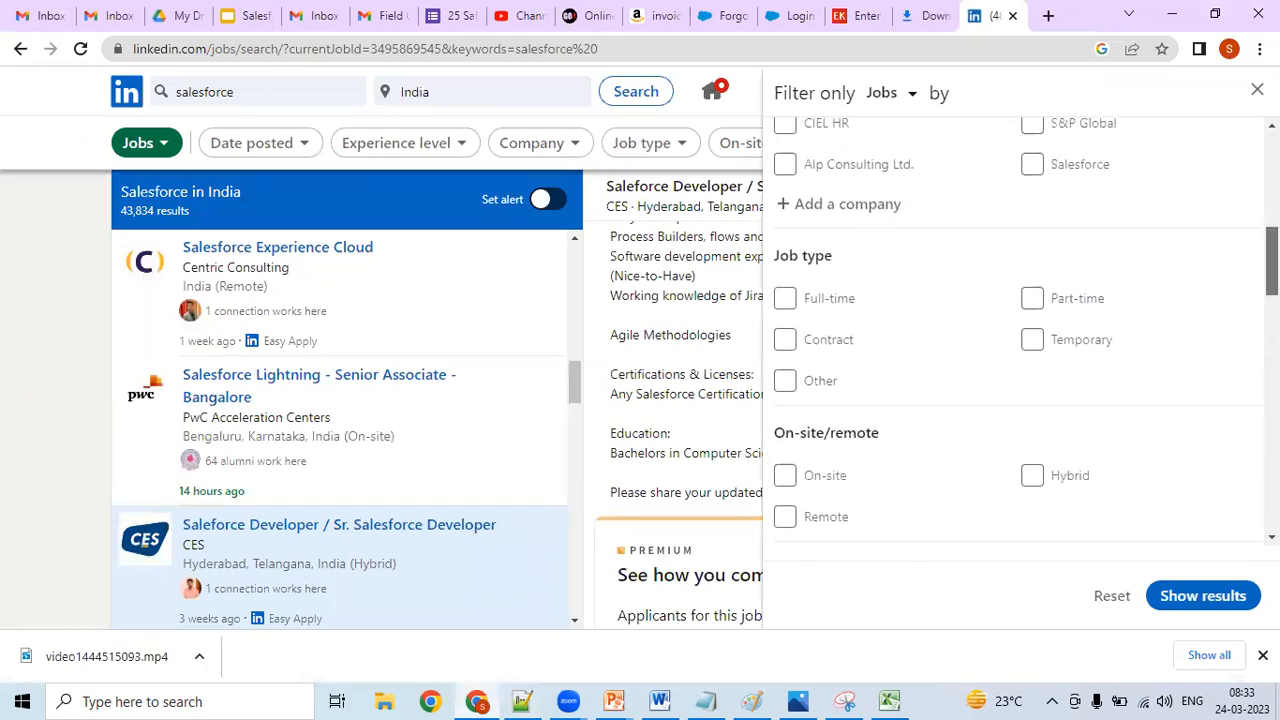
scroll(1020, 330, up, 4)
scroll(1020, 330, up, 6)
scroll(1020, 330, up, 4)
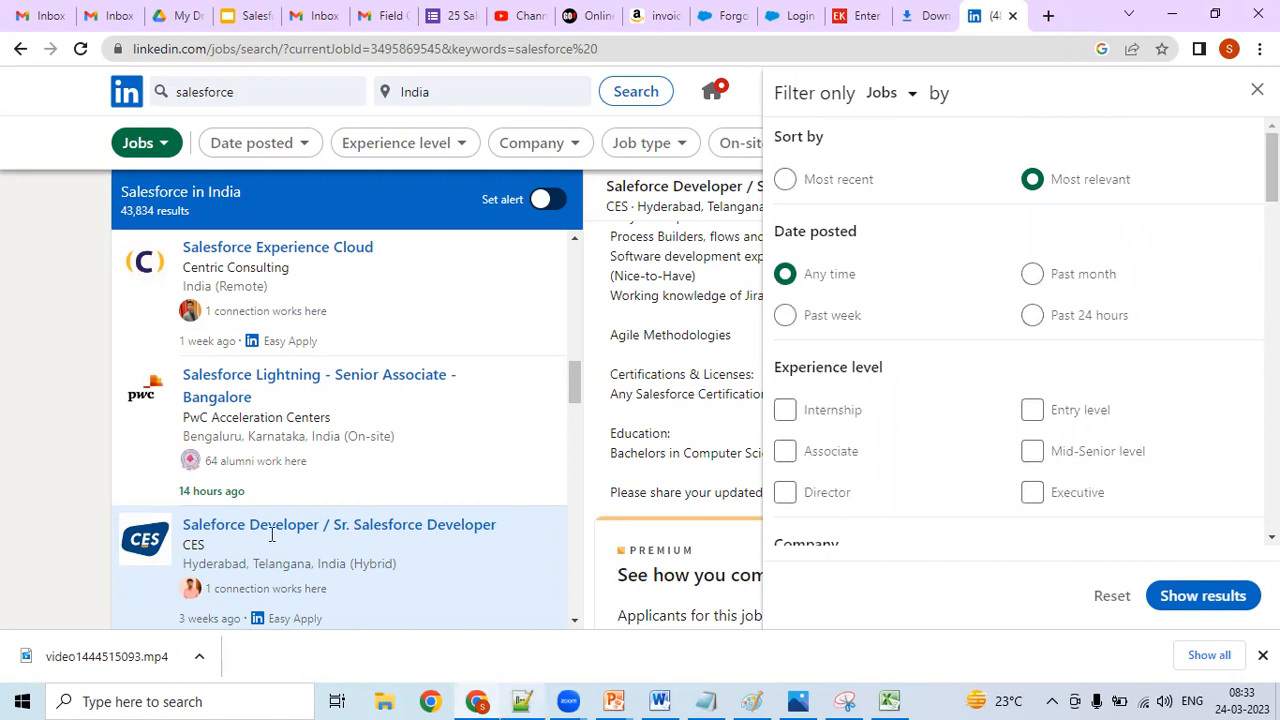
- Switch to Notepad++ and add "Salary" as a Position field on a new line below "Industry"
key(alt+Tab)
click(198, 603)
key(Down)
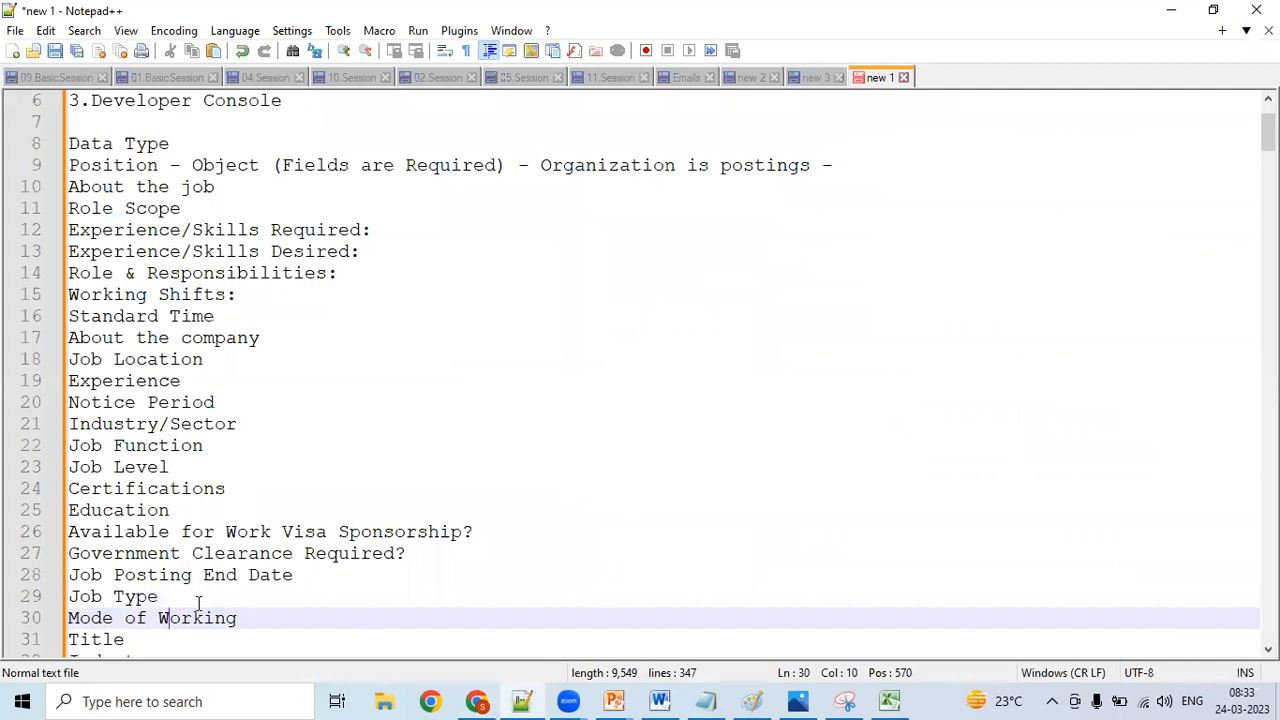
key(Down)
key(Down)
key(Down)
key(Up)
key(Up)
key(Up)
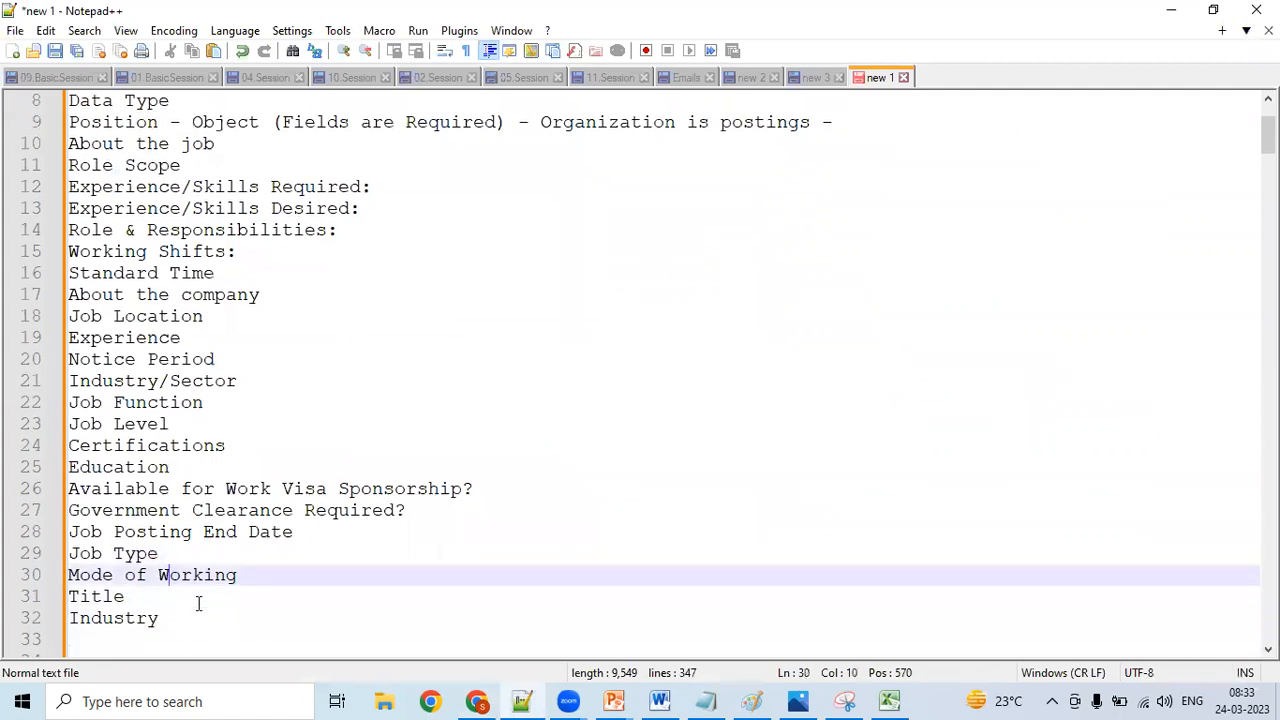
key(Up)
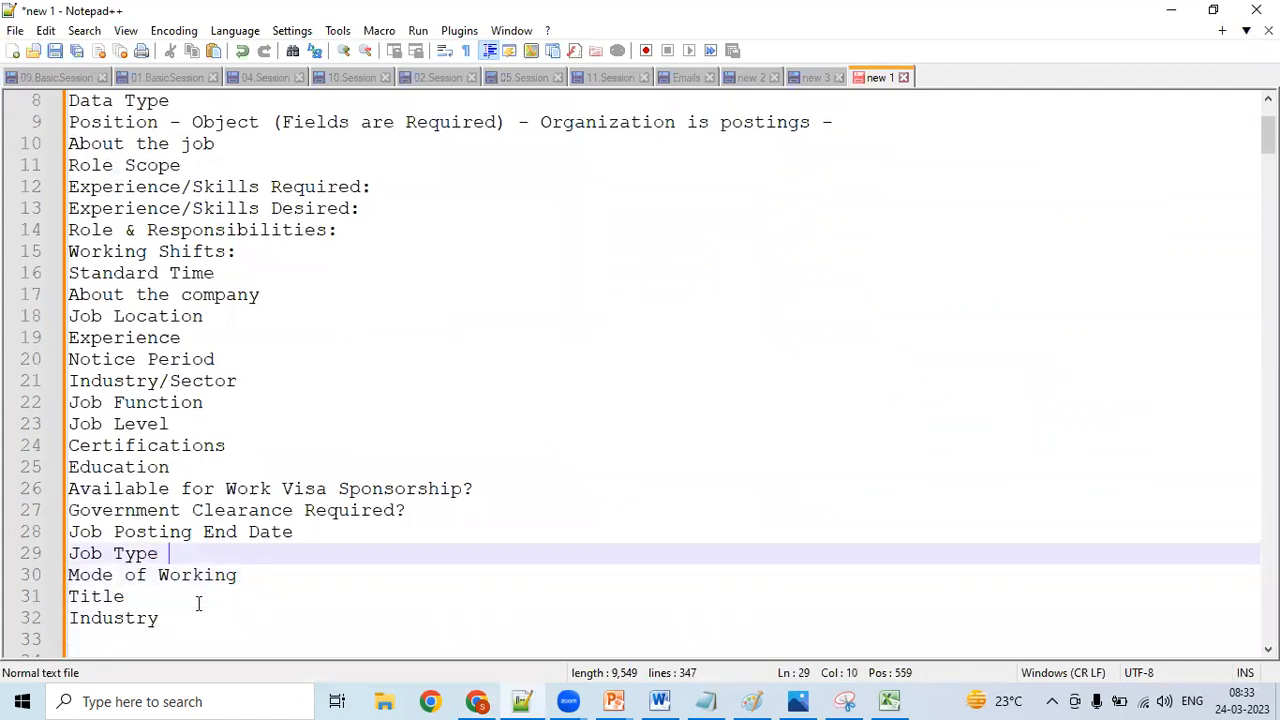
key(Down)
key(Down)
key(Down)
key(Down)
key(Down)
key(Down)
key(Down)
key(Down)
key(Up)
key(Up)
key(Up)
key(Up)
key(Up)
key(Up)
key(Up)
key(Up)
key(Up)
key(Up)
key(Up)
key(Up)
key(Up)
key(Up)
key(Down)
key(Down)
key(Down)
key(Down)
key(Down)
key(Down)
key(Down)
key(Down)
key(Down)
key(Return)
text(Salary)
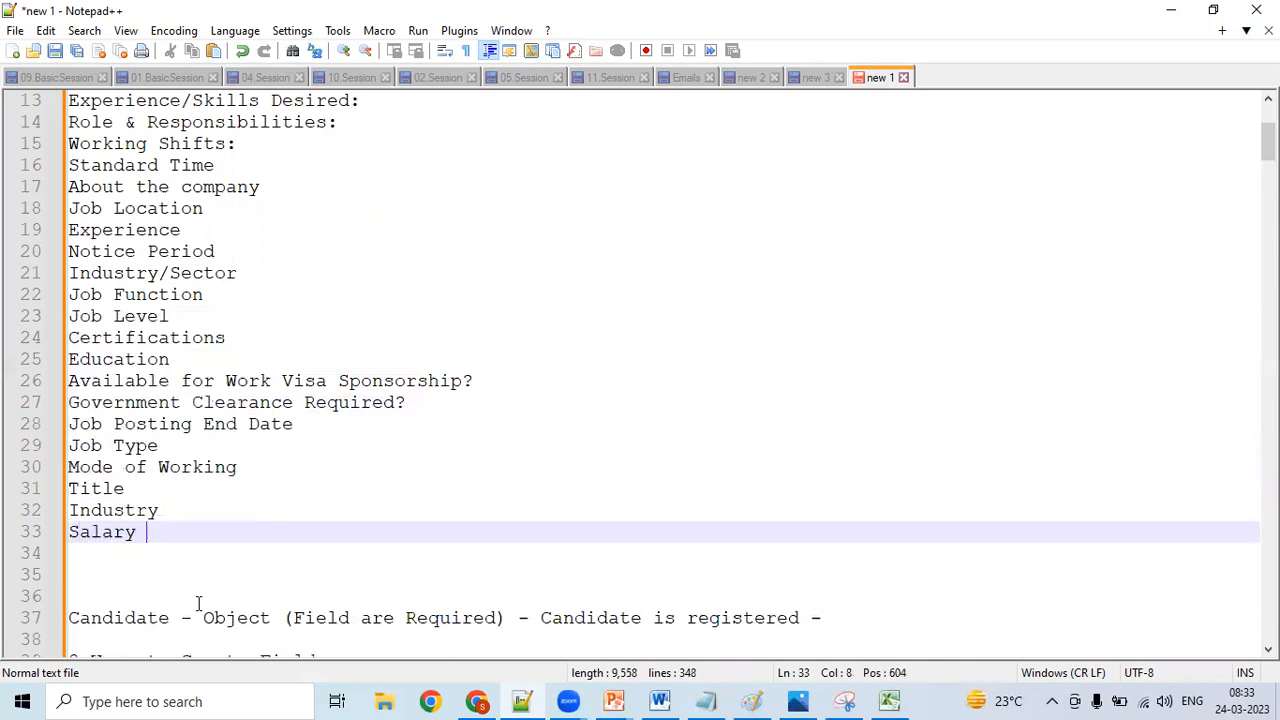
- Replace the "Job Level" field with "Level of Exeperience", and insert a blank line below "Salary"
key(Up)
key(Up)
key(Up)
key(Up)
key(Up)
key(Up)
key(Up)
key(Up)
key(Up)
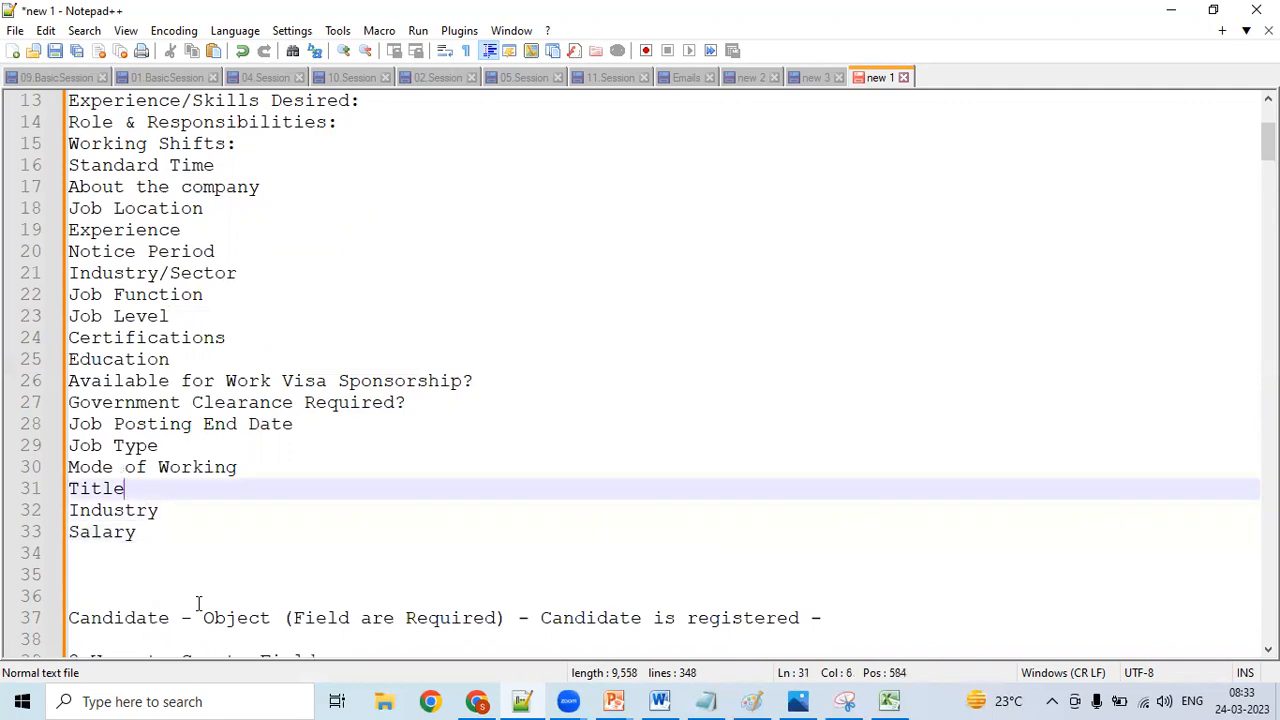
key(Up)
key(Left)
key(Left)
key(Left)
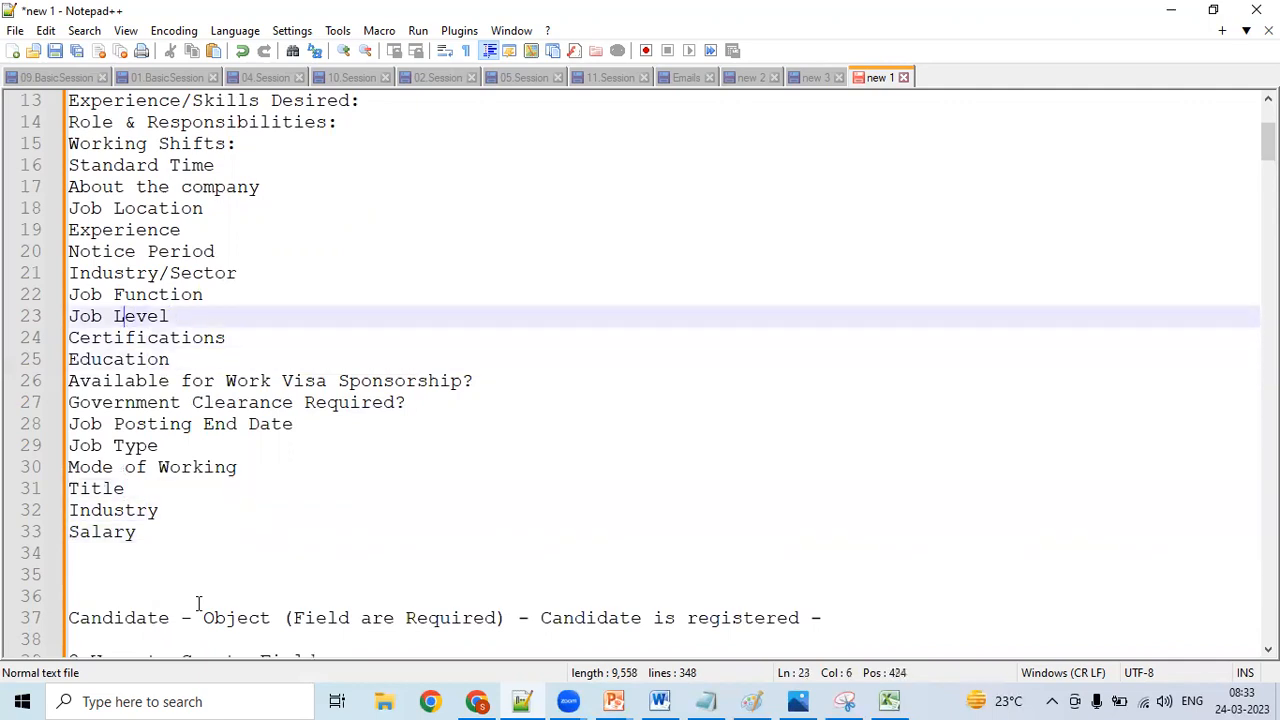
key(BackSpace)
key(BackSpace)
key(BackSpace)
key(BackSpace)
text(00)
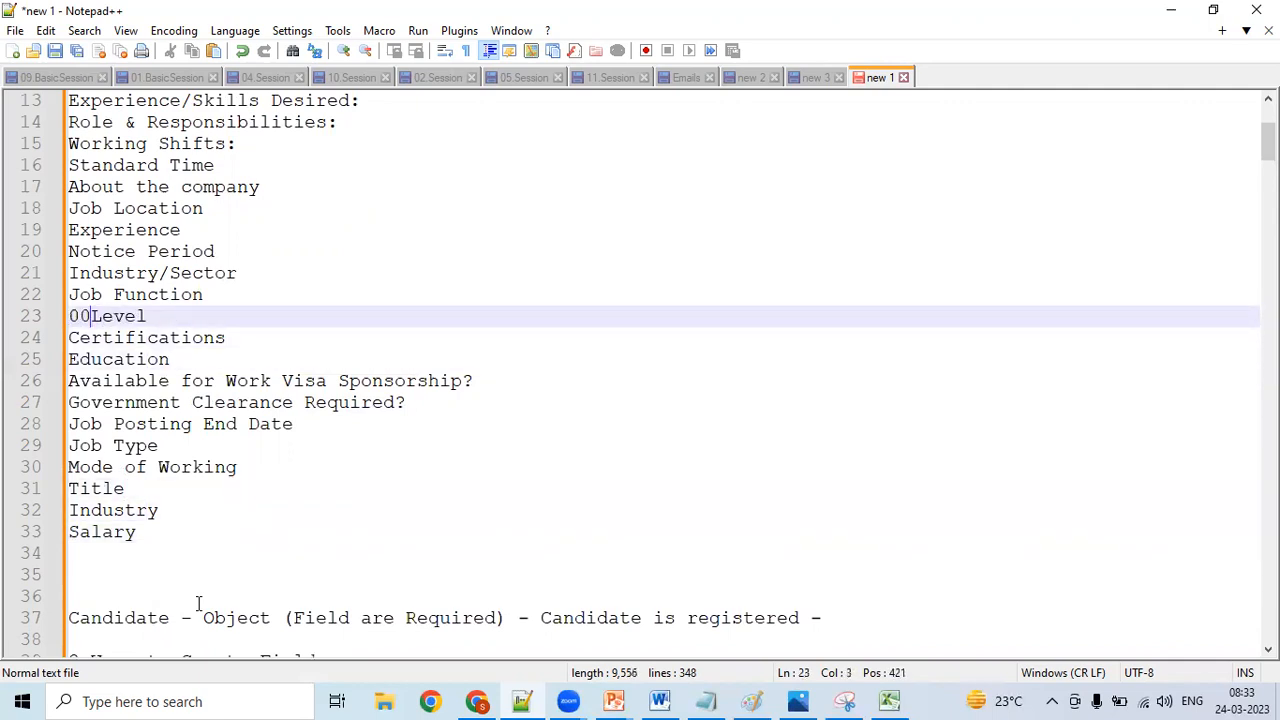
key(BackSpace)
key(BackSpace)
key(Right)
key(Right)
key(Right)
key(Right)
key(Right)
text(of Exeperience)
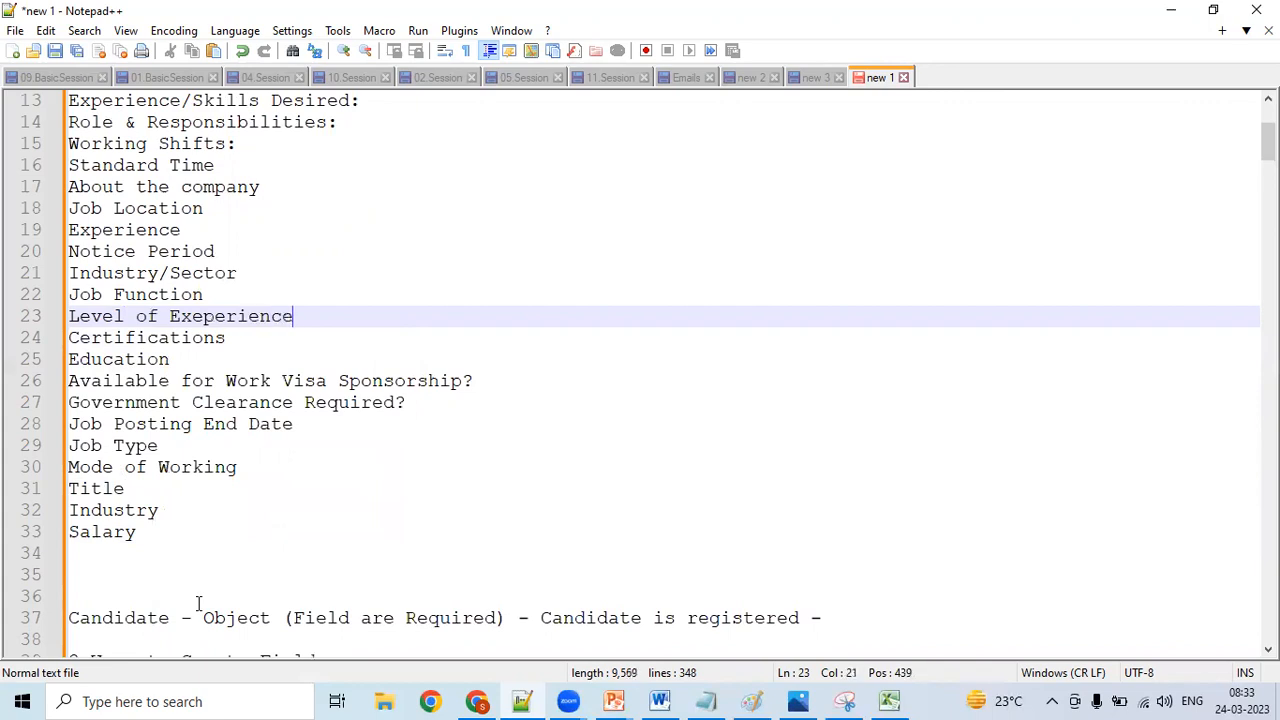
click(179, 537)
key(Return)
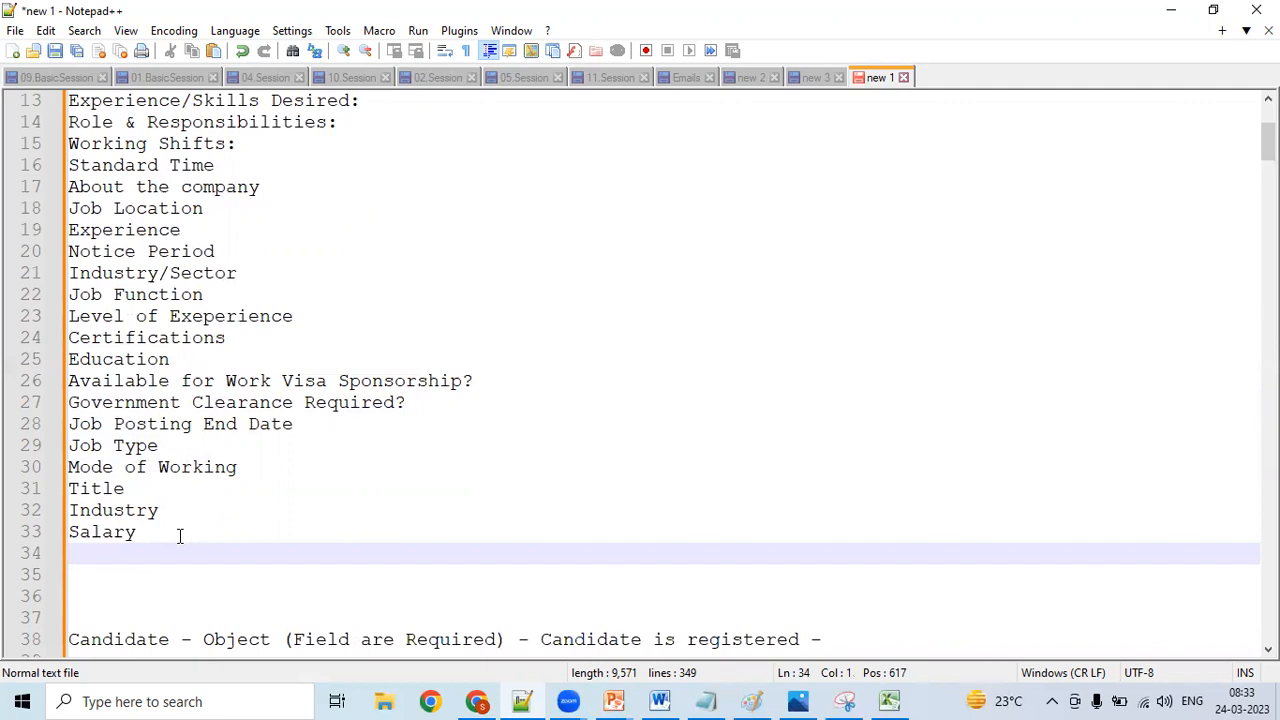
click(215, 443)
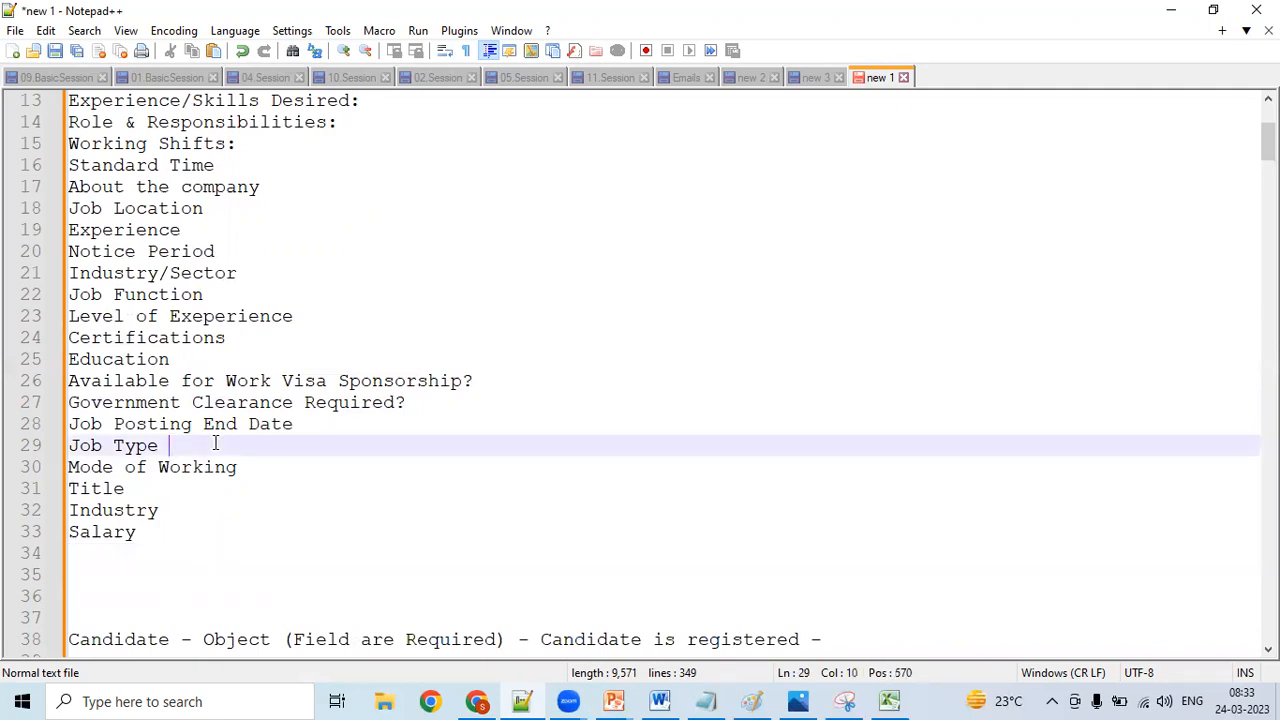
text(-)
key(BackSpace)
key(Up)
key(Up)
key(Up)
key(Up)
key(Up)
key(Up)
key(Up)
key(Up)
key(Up)
key(Up)
key(Up)
key(Up)
key(Up)
key(Up)
key(Up)
key(Up)
key(Up)
key(Up)
key(Up)
key(Up)
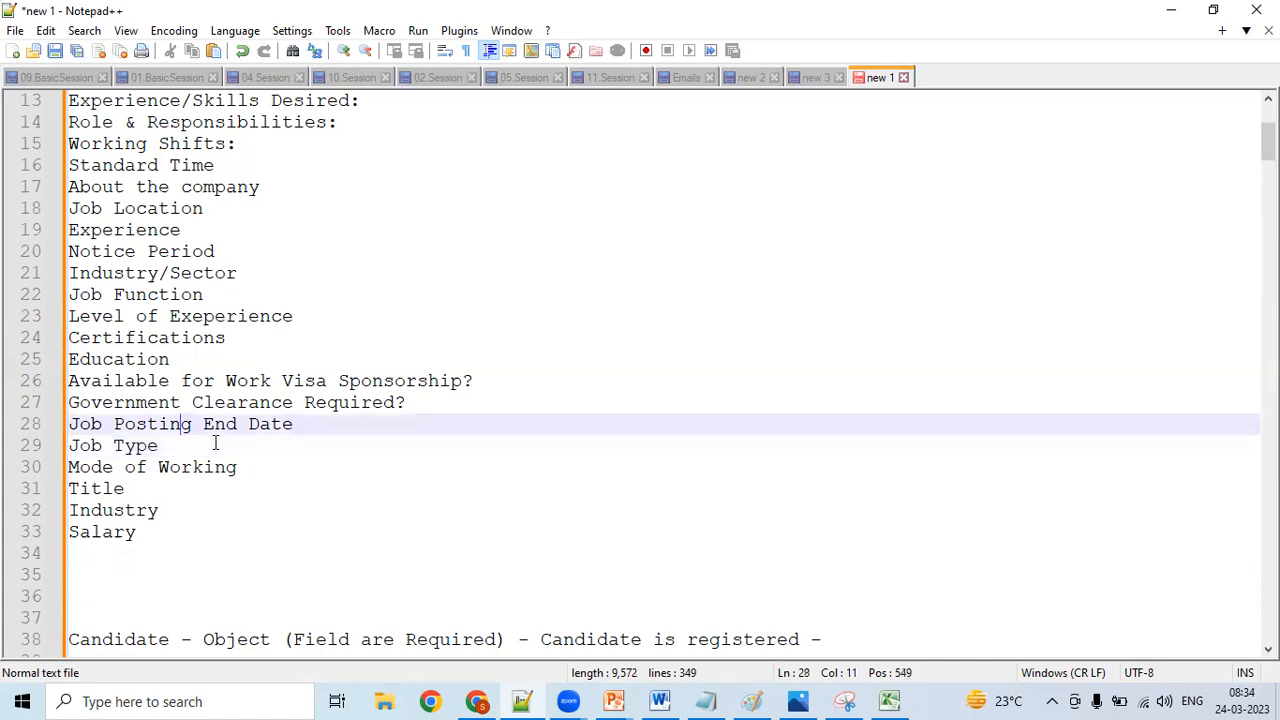
key(Down)
key(Down)
key(Down)
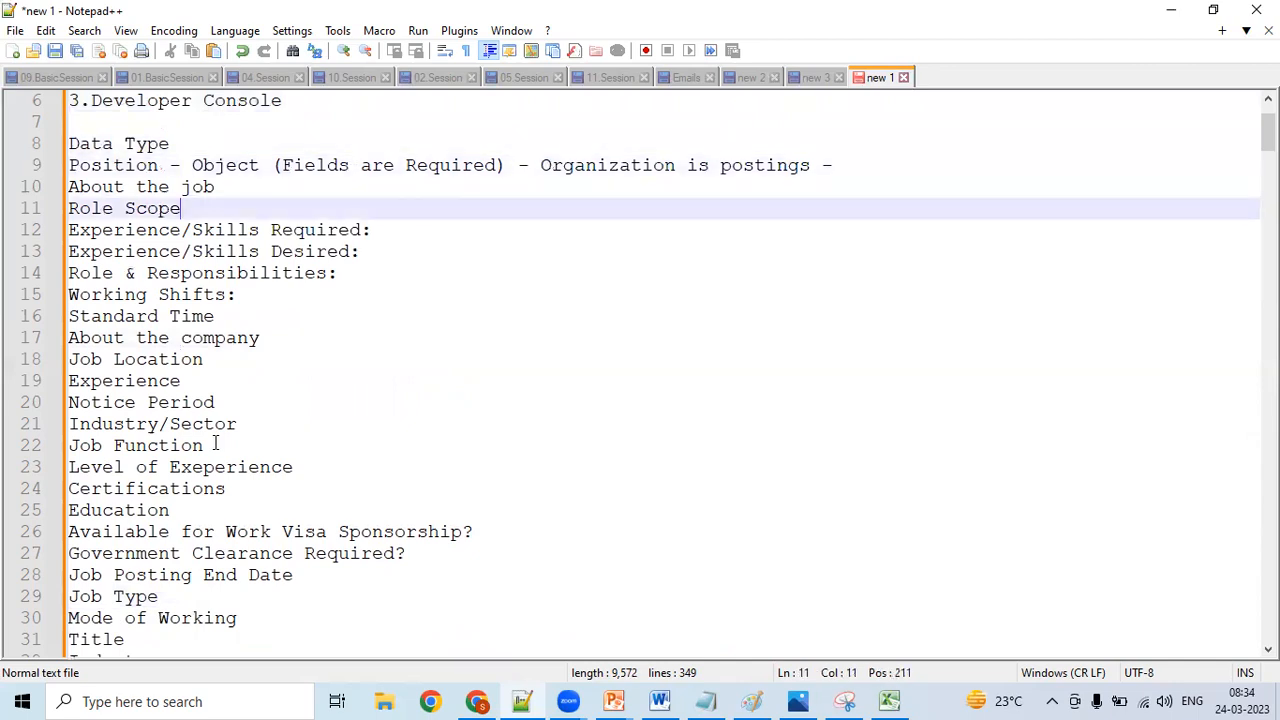
key(Right)
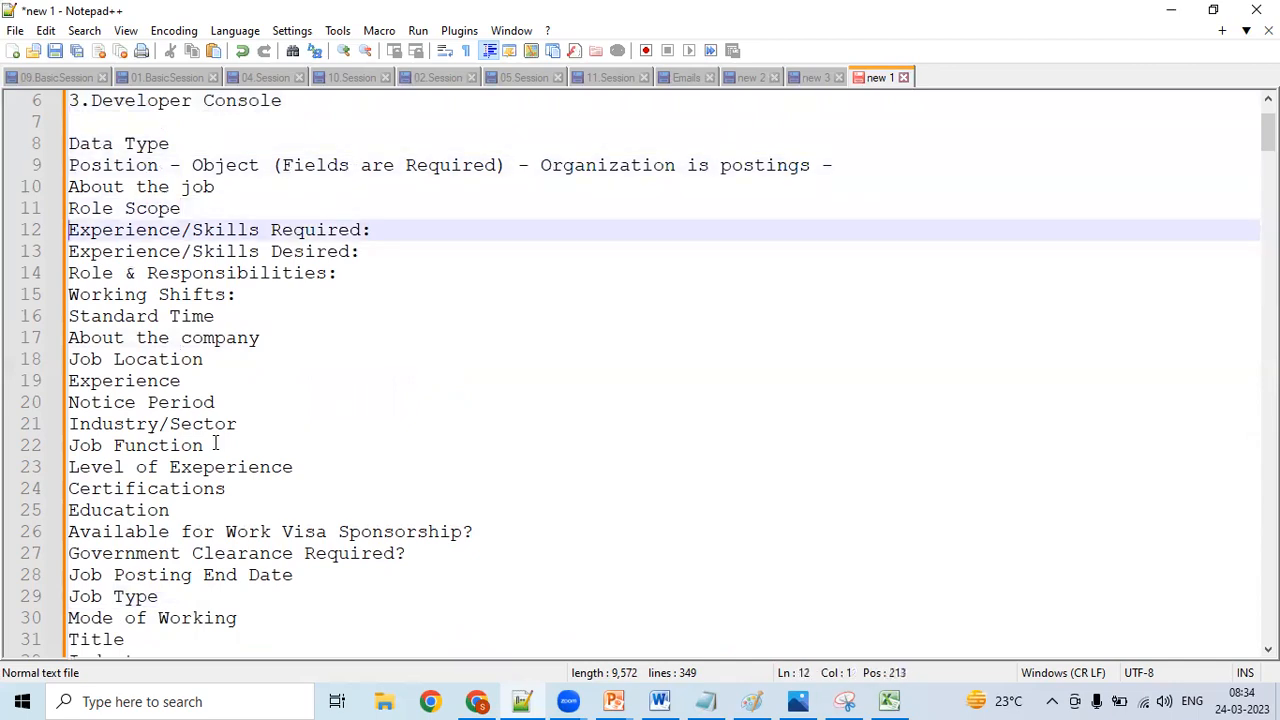
key(shift+Right)
key(shift+Right)
key(shift+Right)
key(shift+Right)
key(shift+Right)
key(shift+Right)
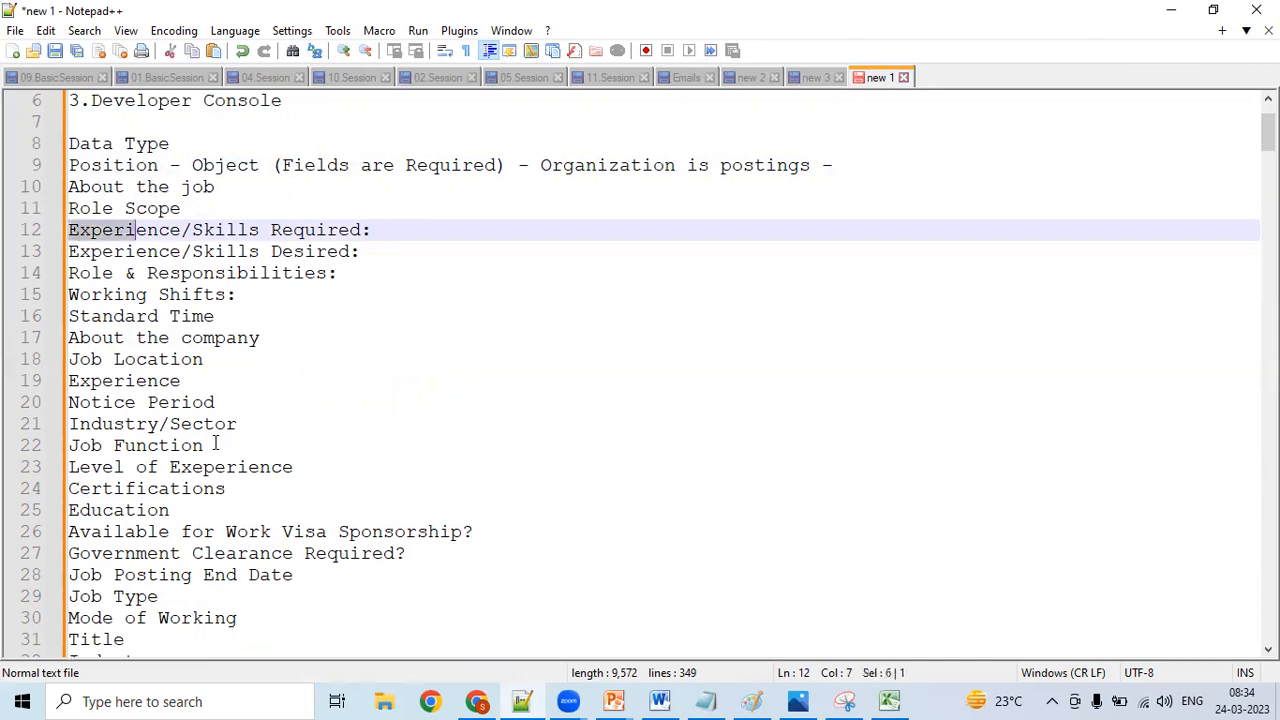
key(Down)
key(Up)
key(Left)
key(Left)
key(Left)
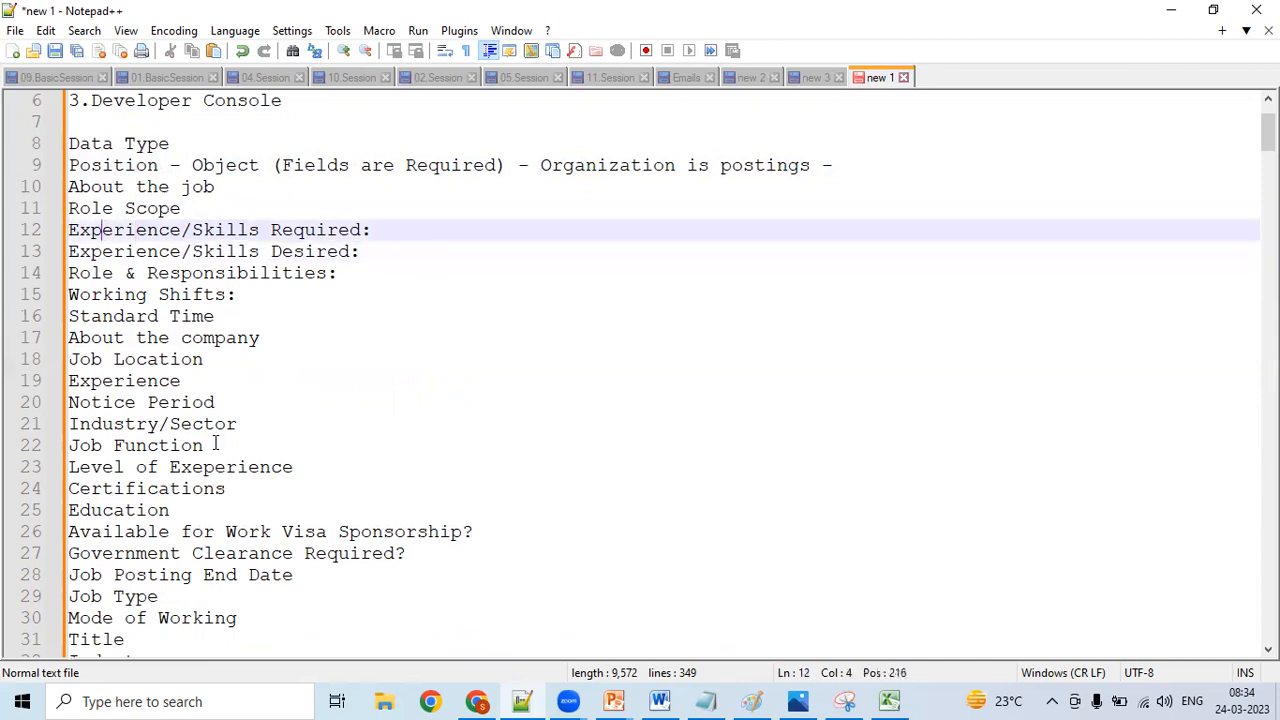
- Copy the list of Position fields from "About the job" through "Salary"
key(Up)
key(Left)
key(Left)
key(Up)
key(Home)
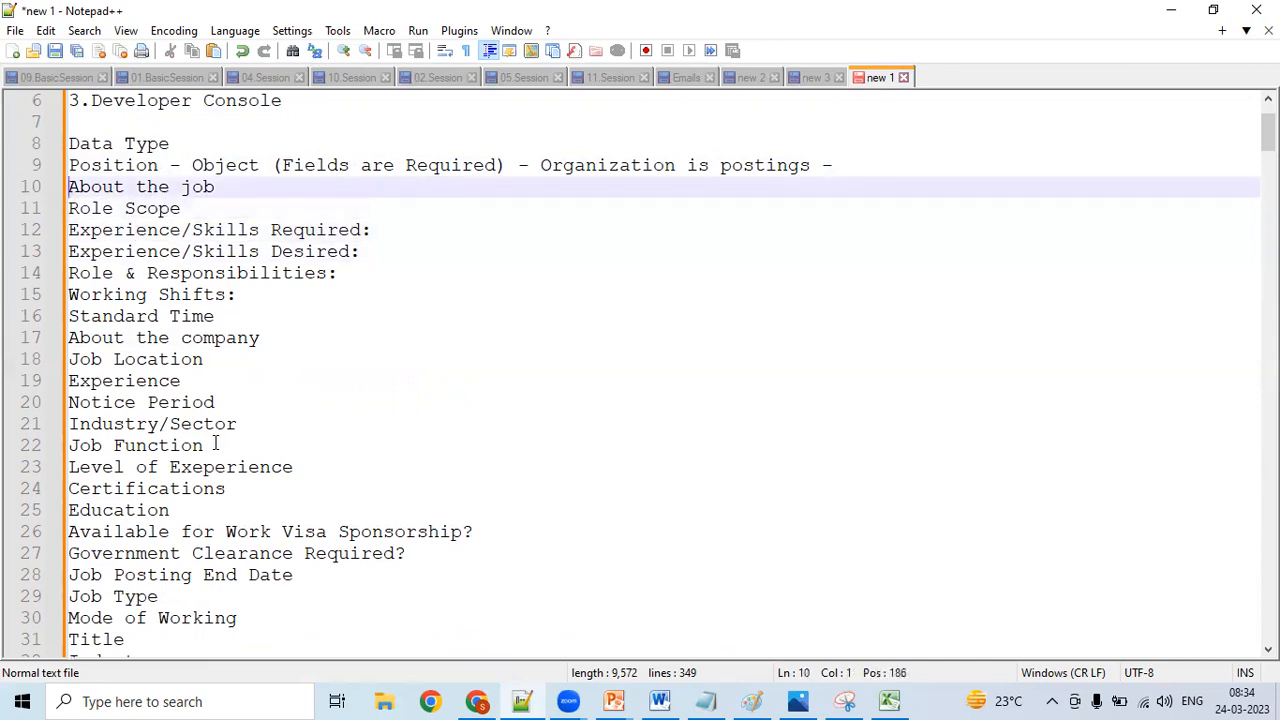
key(shift+Down)
key(shift+Down)
key(shift+Down)
key(shift+Down)
key(shift+Down)
key(shift+Down)
key(shift+Down)
key(shift+Down)
key(shift+Down)
key(shift+Down)
key(shift+Down)
key(shift+Down)
key(shift+Down)
key(shift+Down)
key(shift+Down)
key(shift+Down)
key(shift+Down)
key(shift+Down)
key(shift+Down)
key(shift+Down)
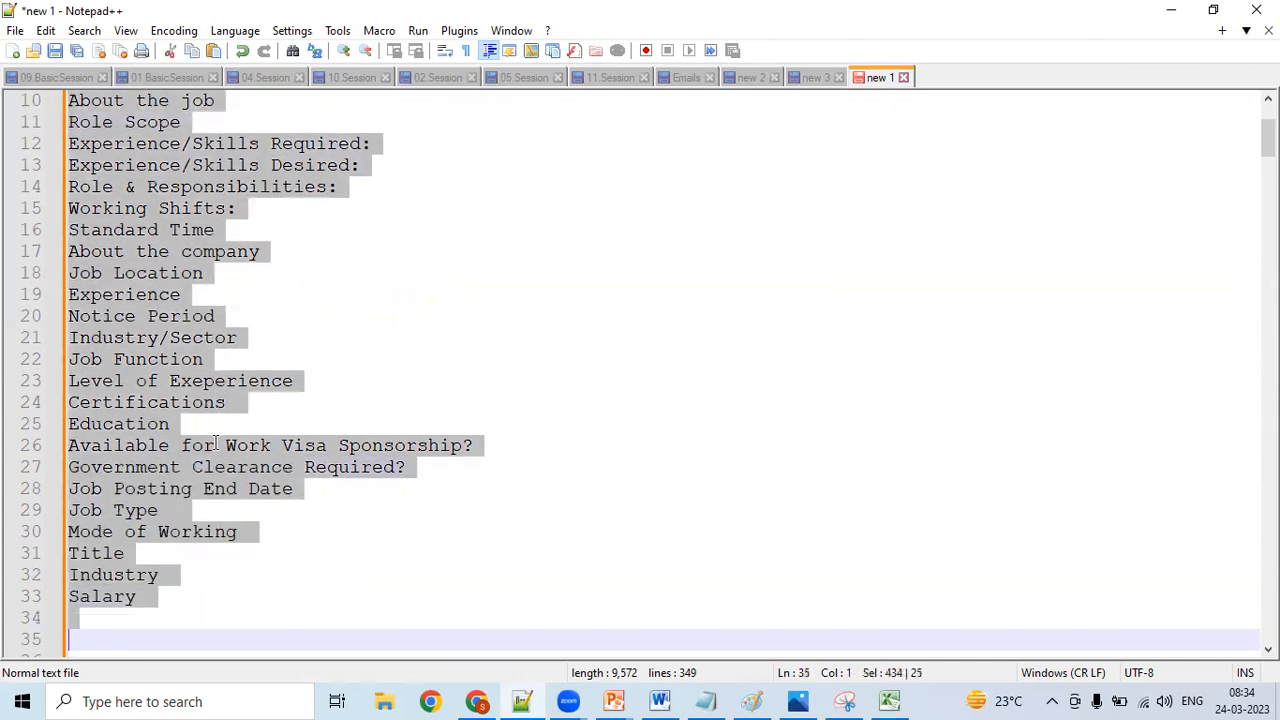
key(shift+Left)
key(ctrl+c)
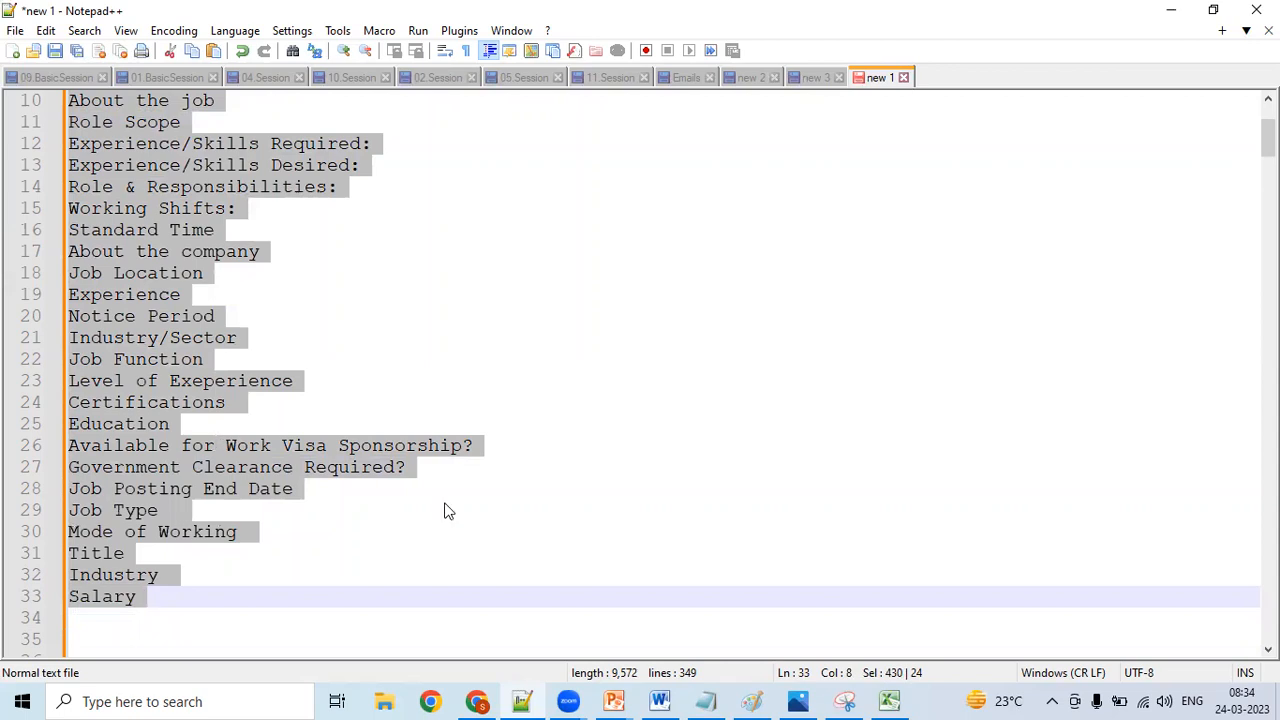
- Switch to Excel, paste the field list into the Candidate column from cell D3, and fit the column width to the text
click(891, 701)
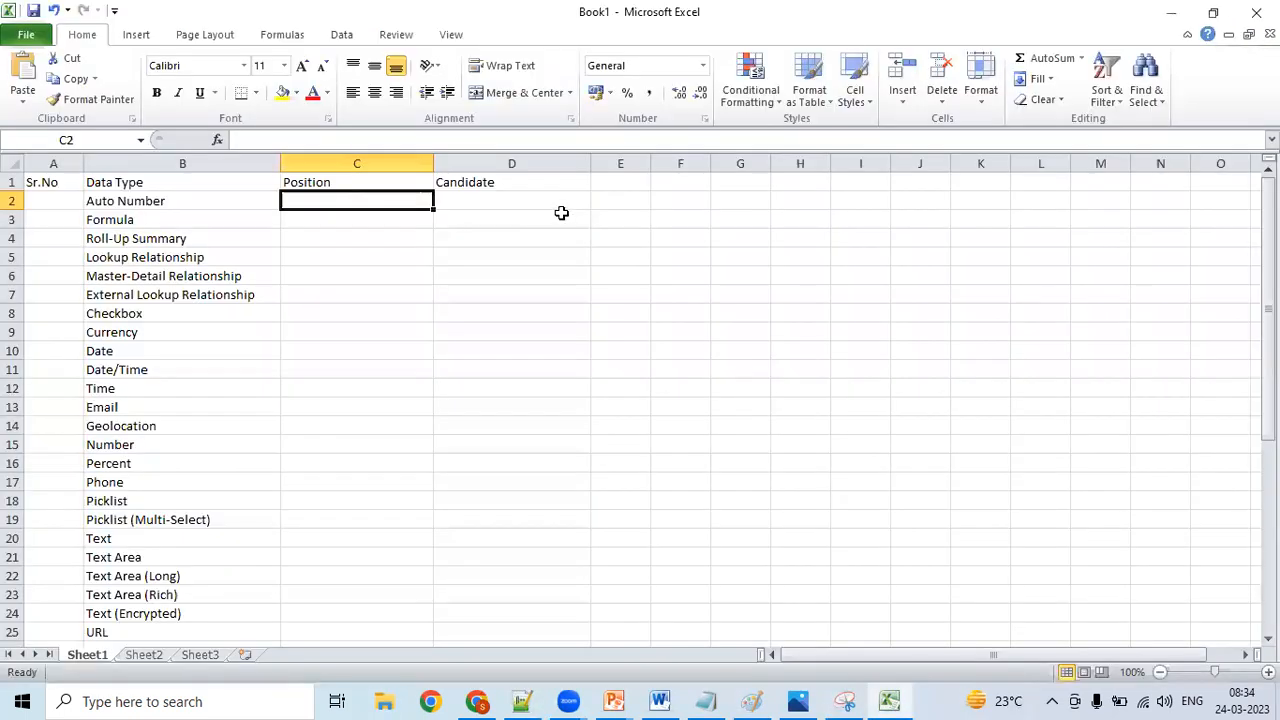
click(561, 213)
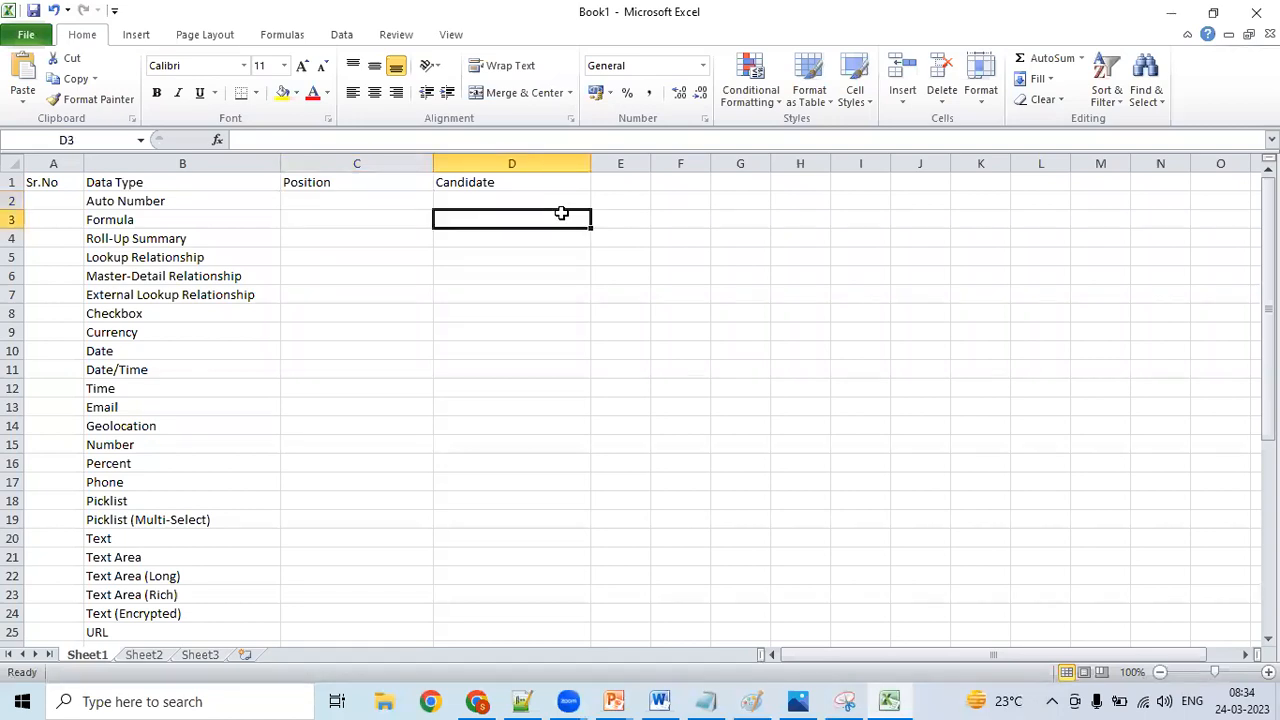
key(ctrl+v)
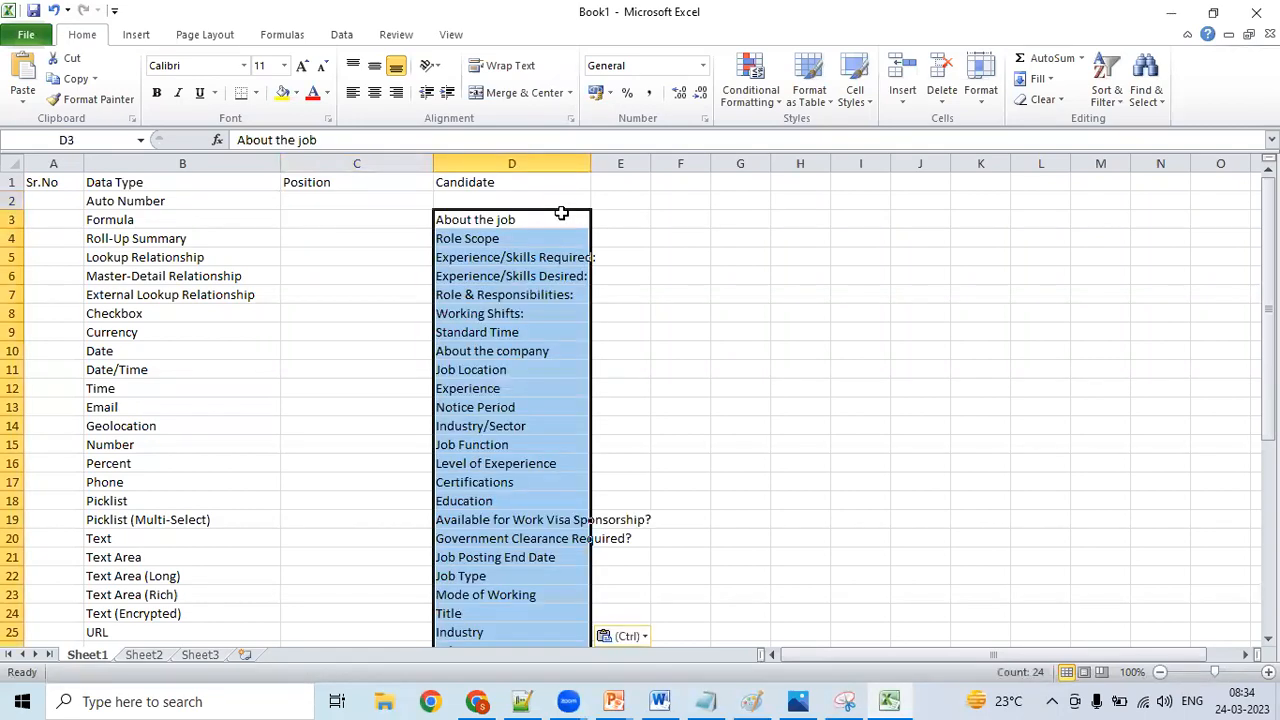
double_click(588, 160)
click(568, 238)
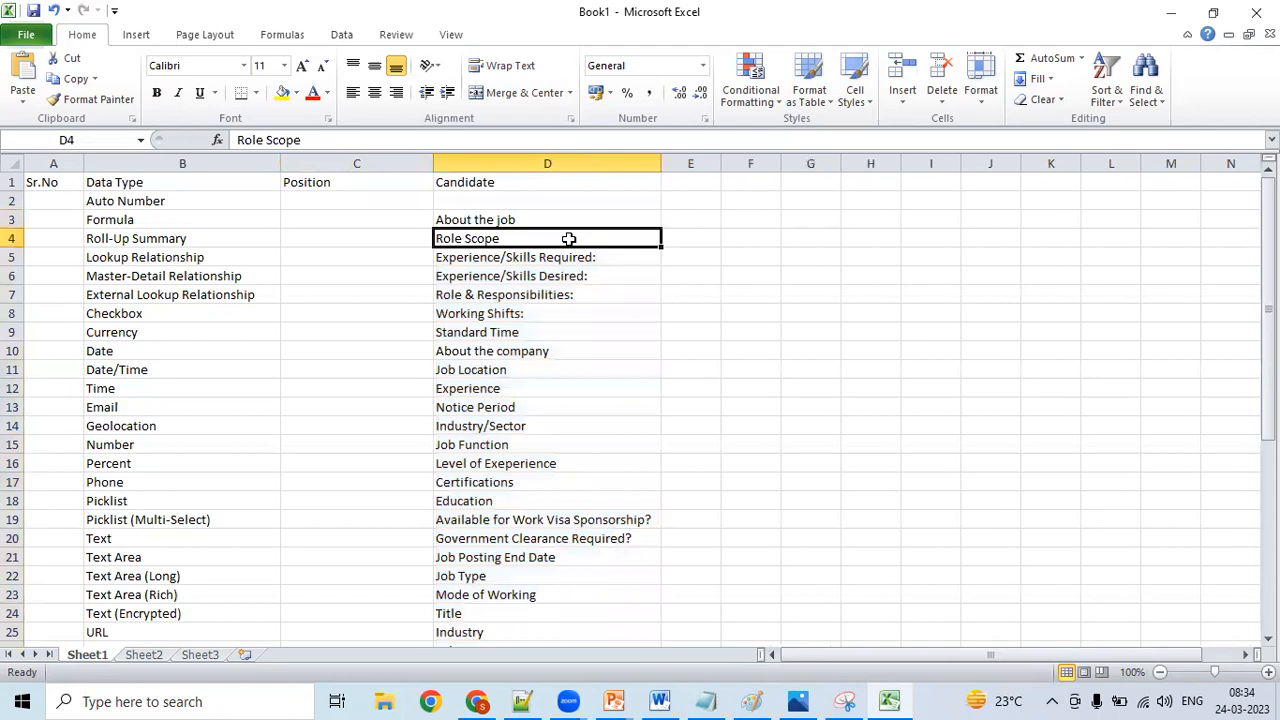
click(491, 216)
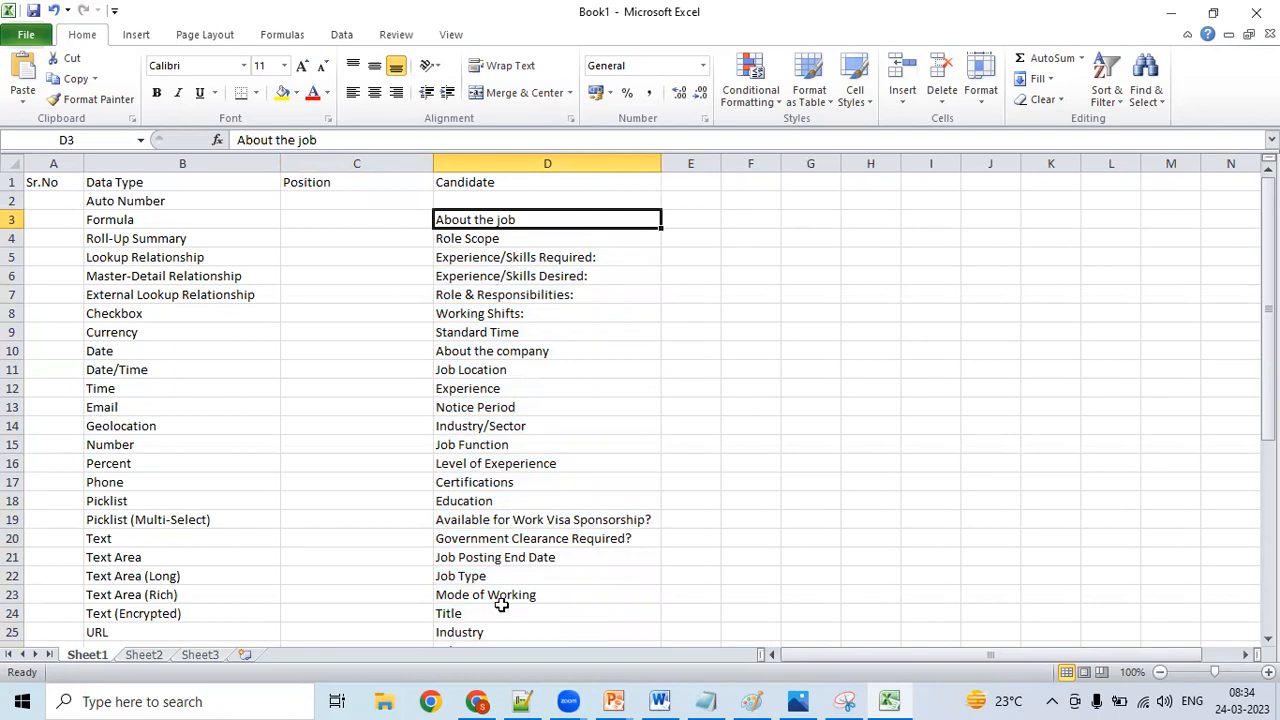
- On LinkedIn, close the job filters and examine the Salesforce developer posting's job description, duties and skills, and return to the Excel sheet
click(478, 701)
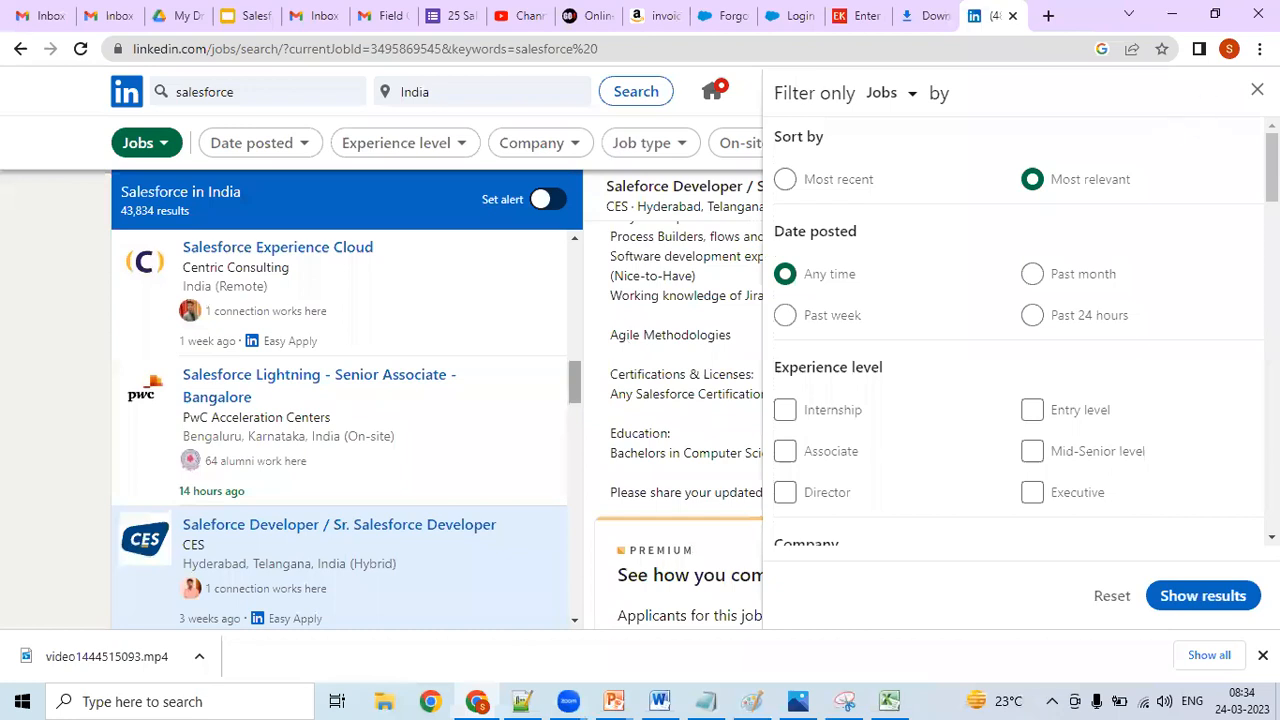
click(1257, 90)
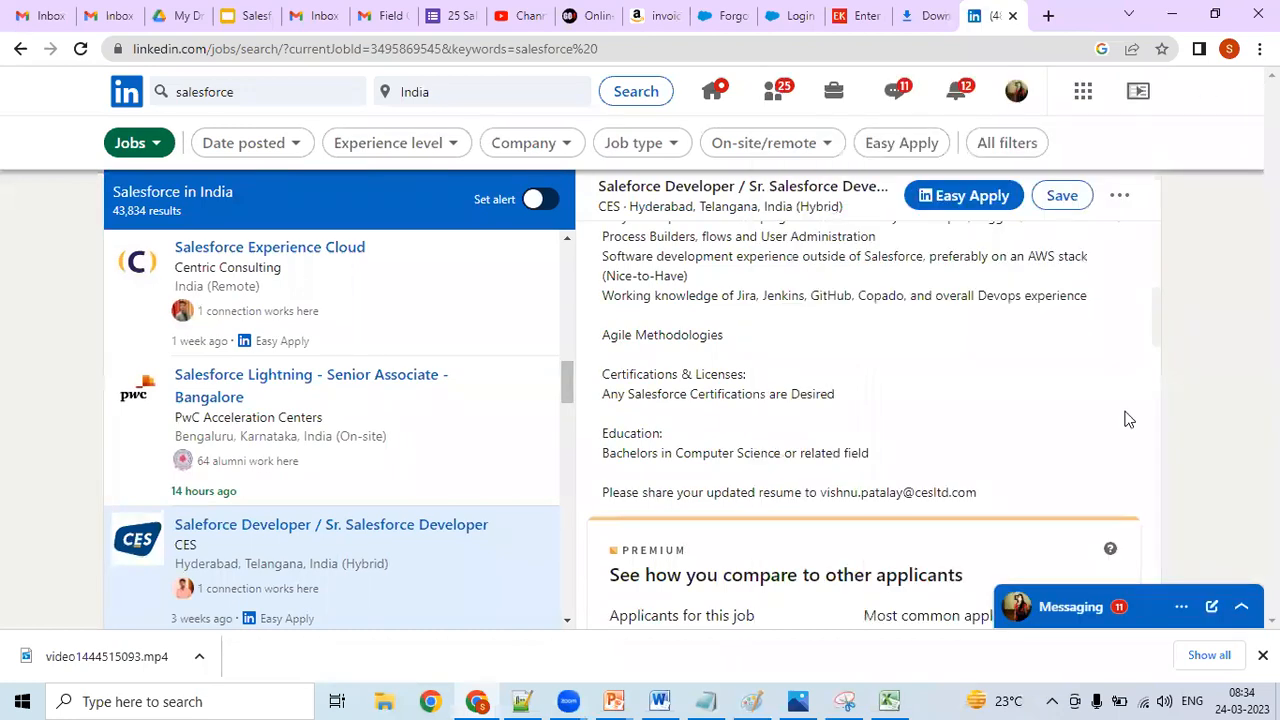
scroll(1158, 325, up, 2)
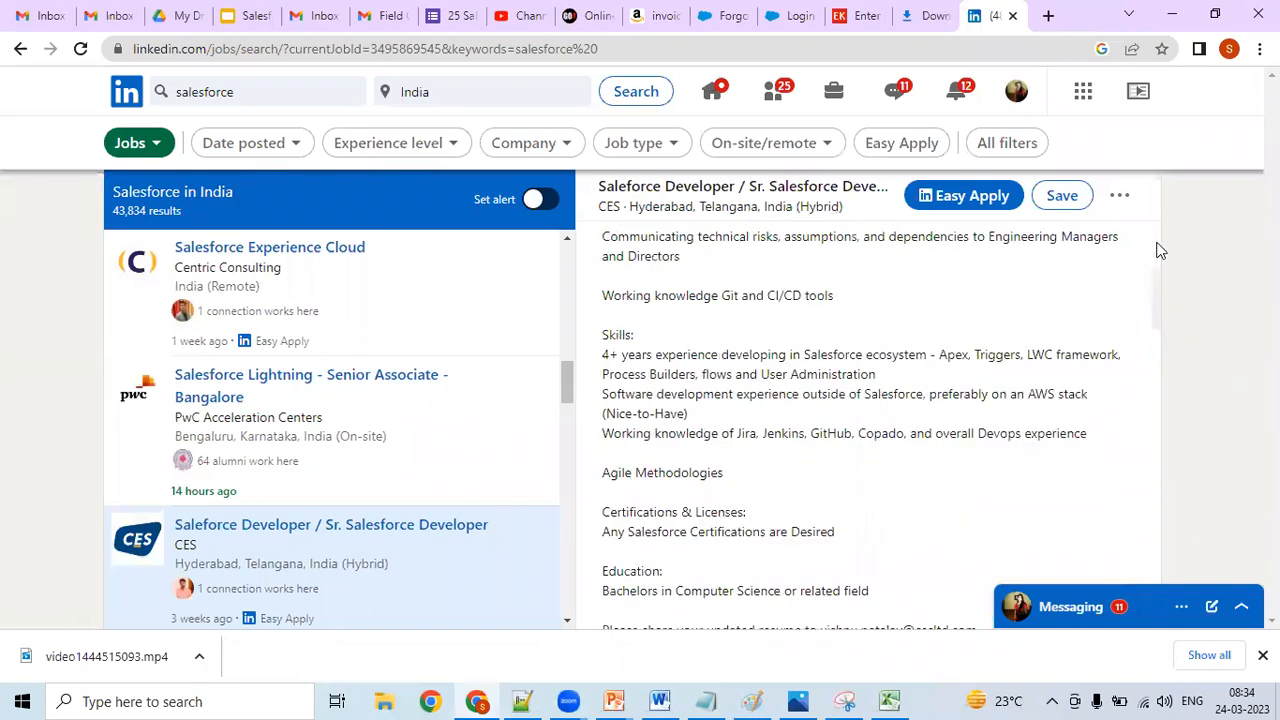
scroll(1157, 270, up, 3)
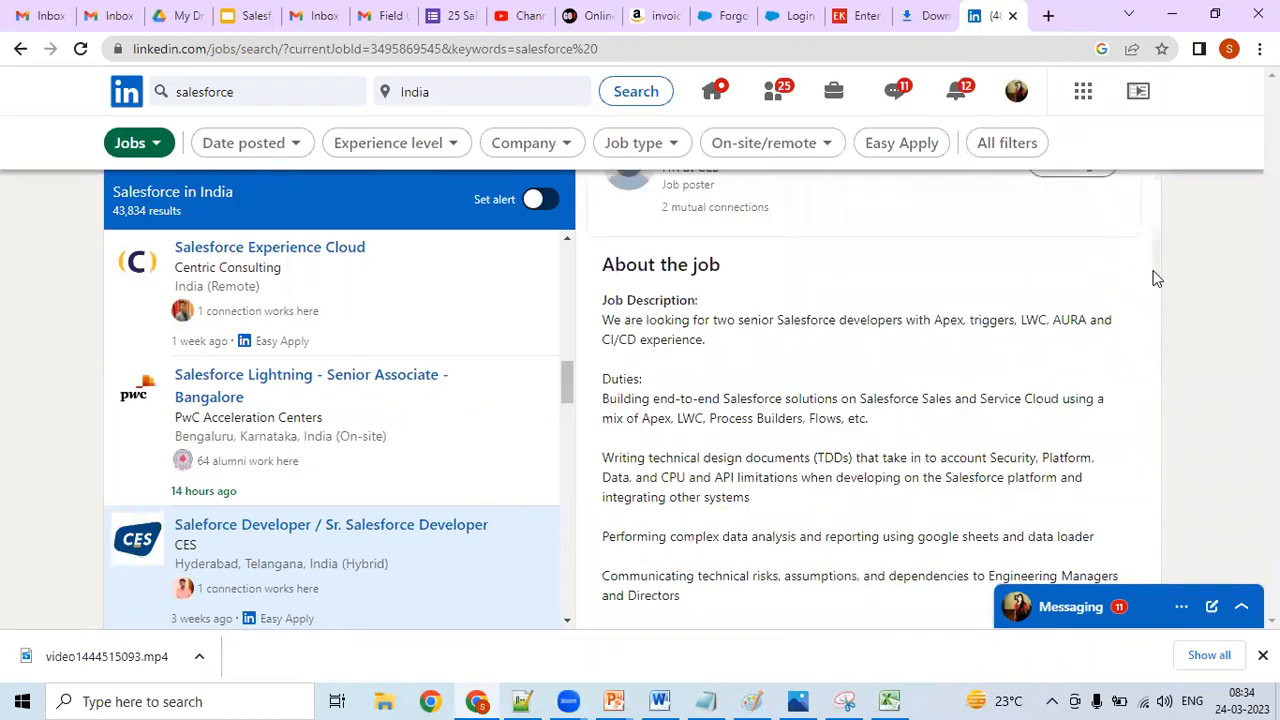
scroll(1100, 282, down, 1)
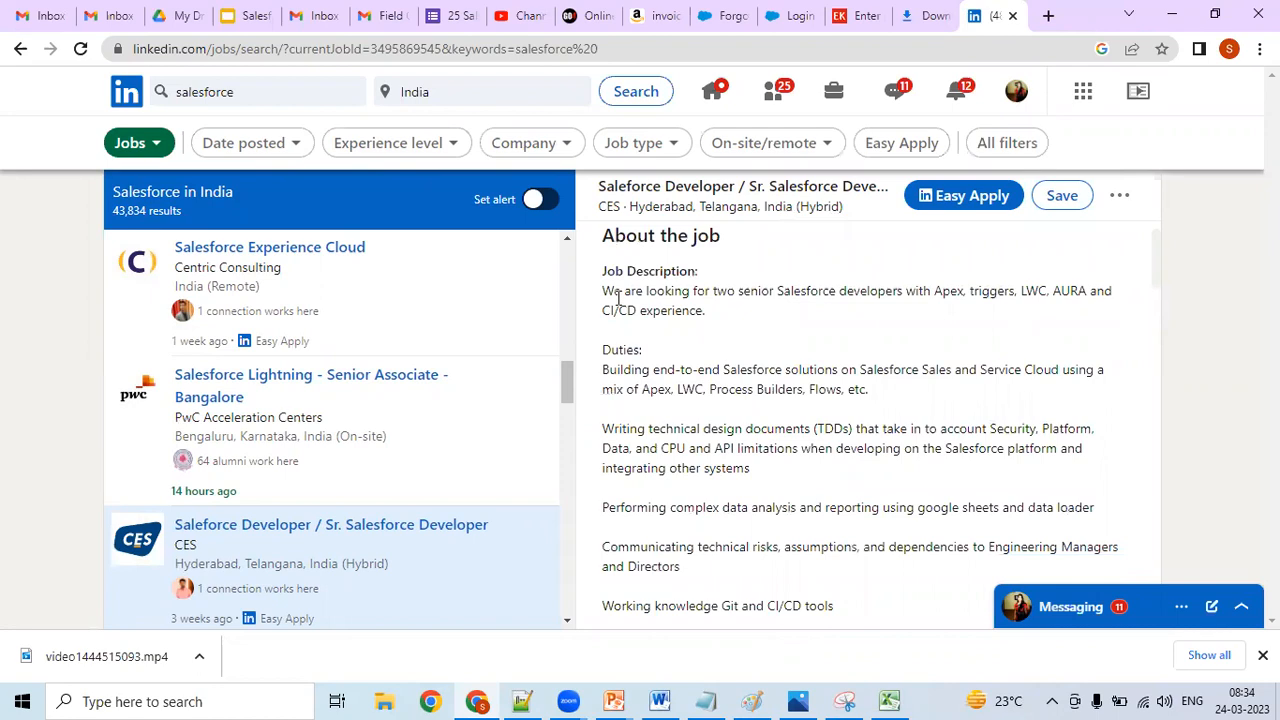
drag(603, 291, 645, 313)
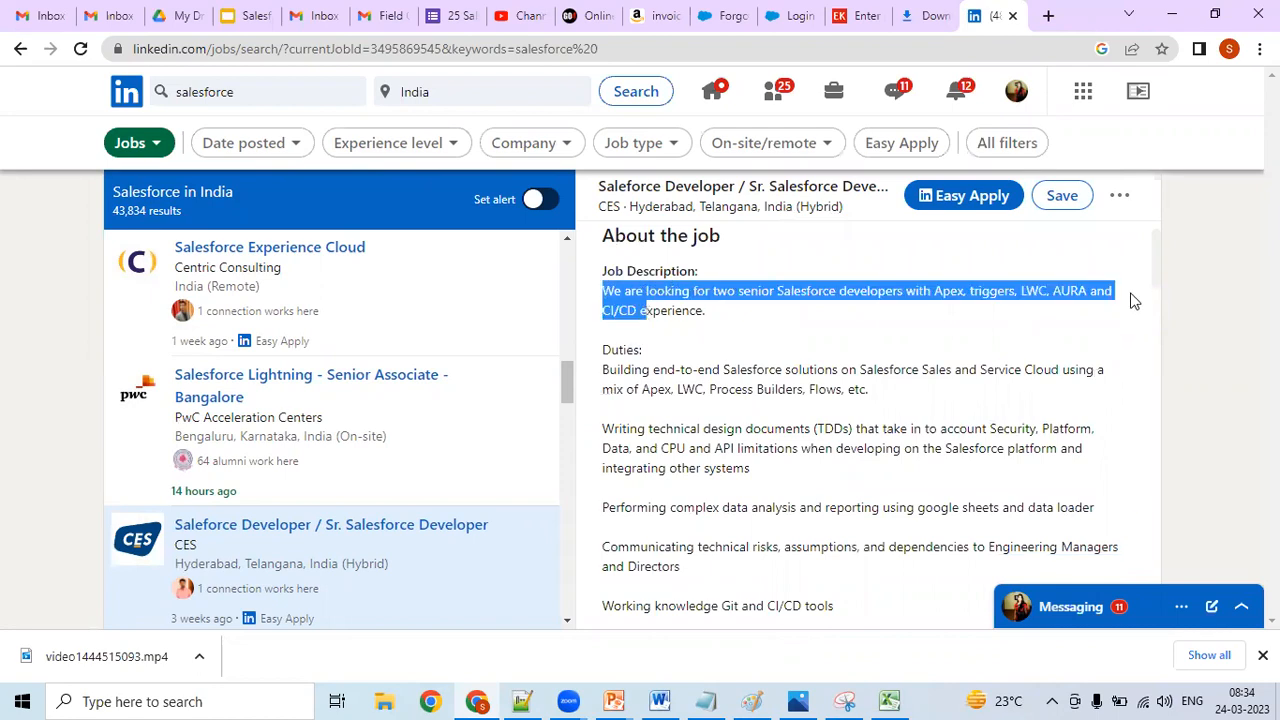
mouse_move(1151, 289)
mouse_down()
mouse_move(1145, 338)
mouse_move(1138, 298)
mouse_up()
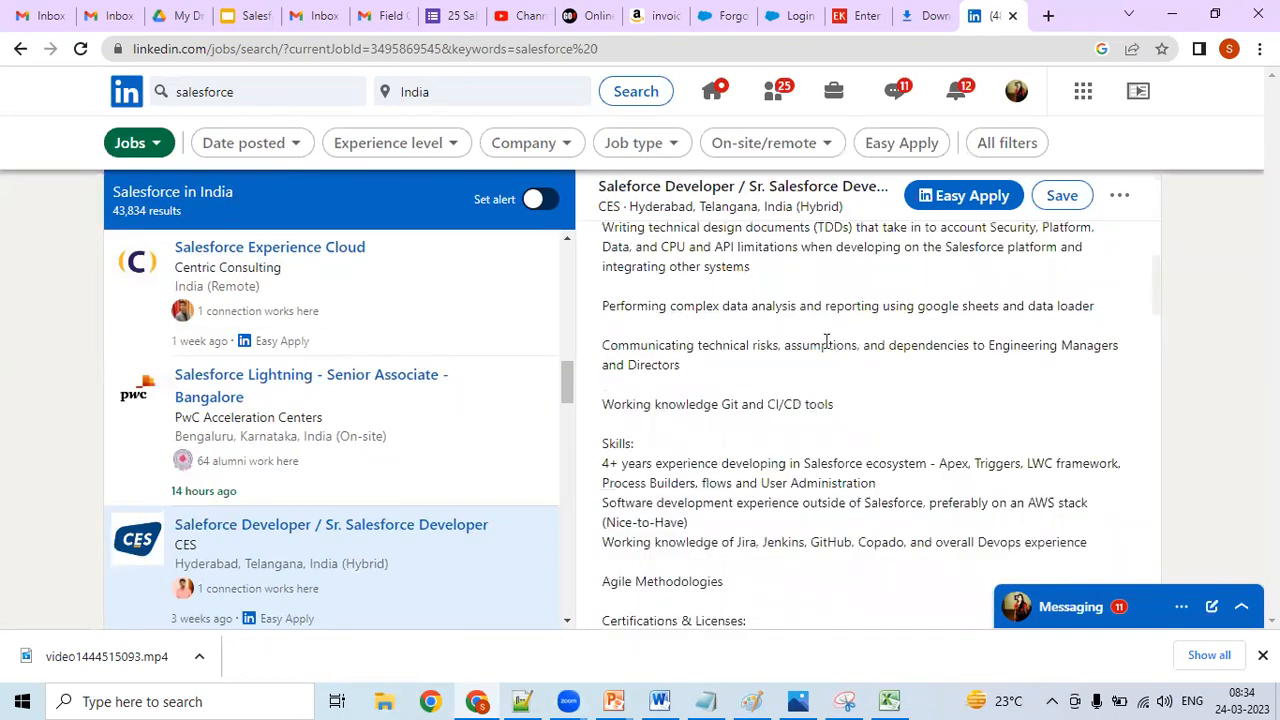
scroll(716, 388, up, 1)
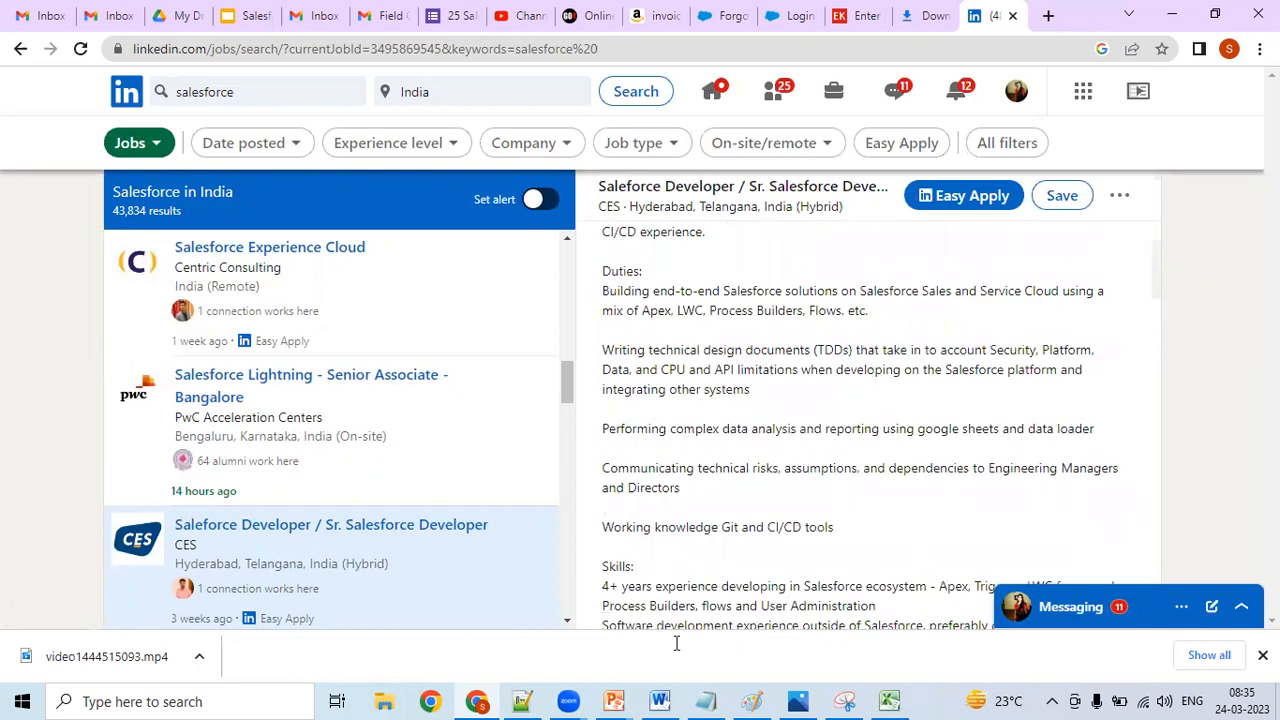
click(889, 701)
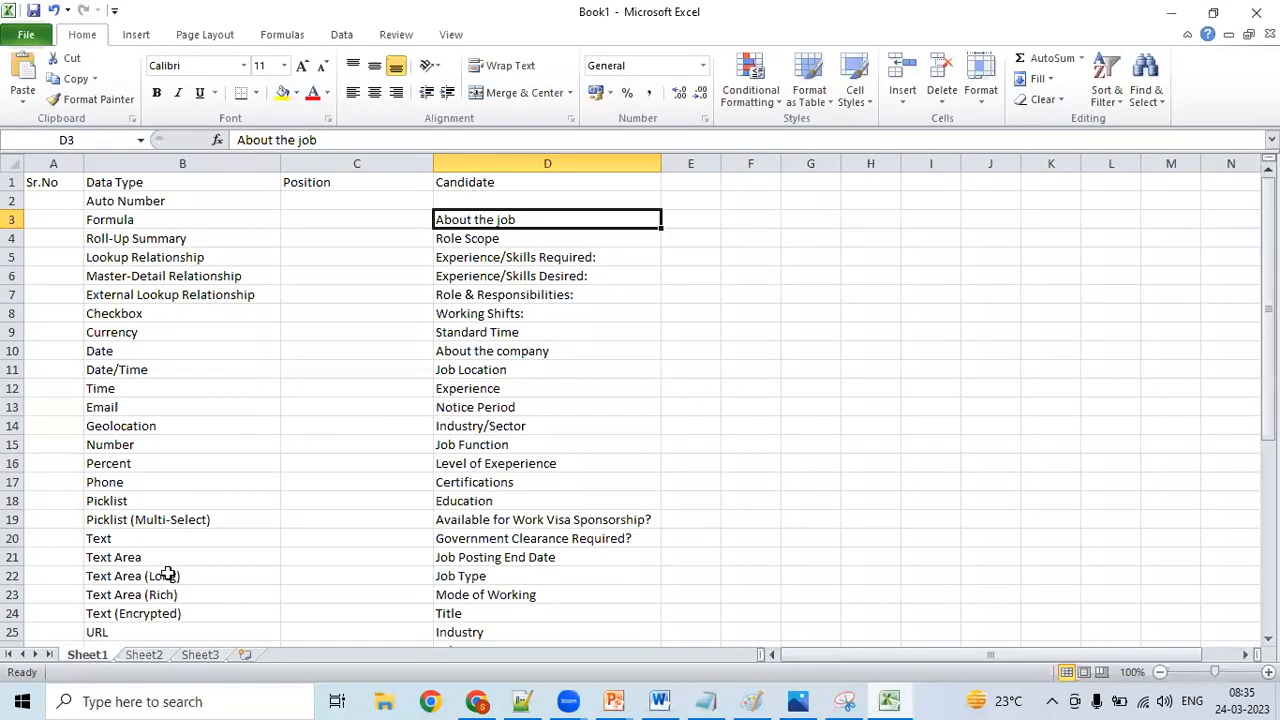
click(315, 595)
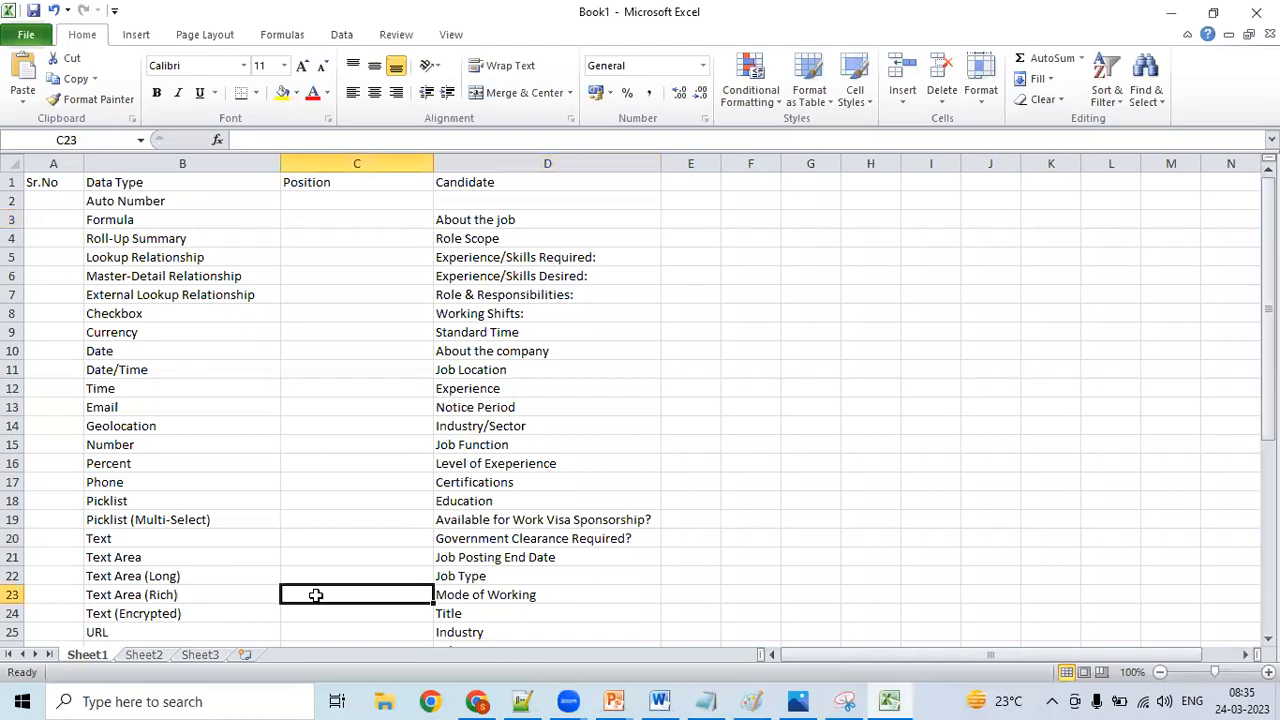
key(Down)
key(Down)
key(Down)
key(Up)
key(Up)
key(Up)
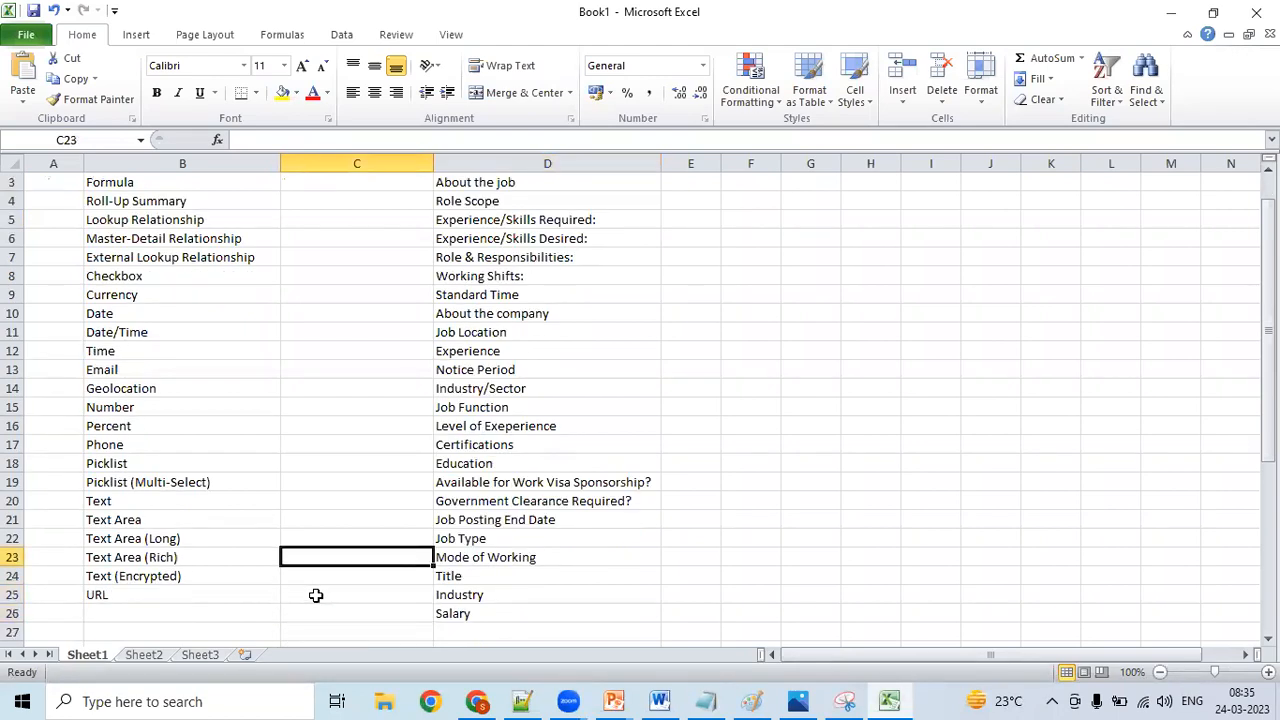
- Switch to the Session 12 notes in Notepad++ and find the Text Area (Long) and Text Area (Rich) data type descriptions
click(526, 700)
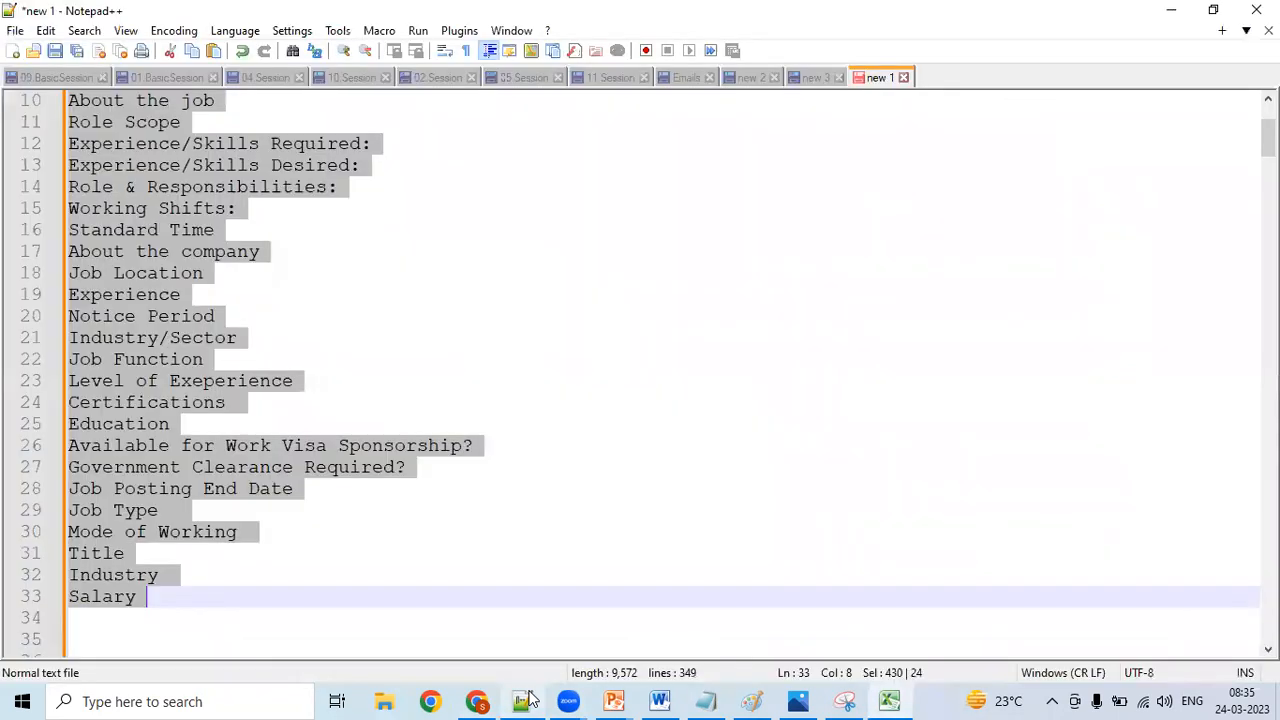
click(810, 78)
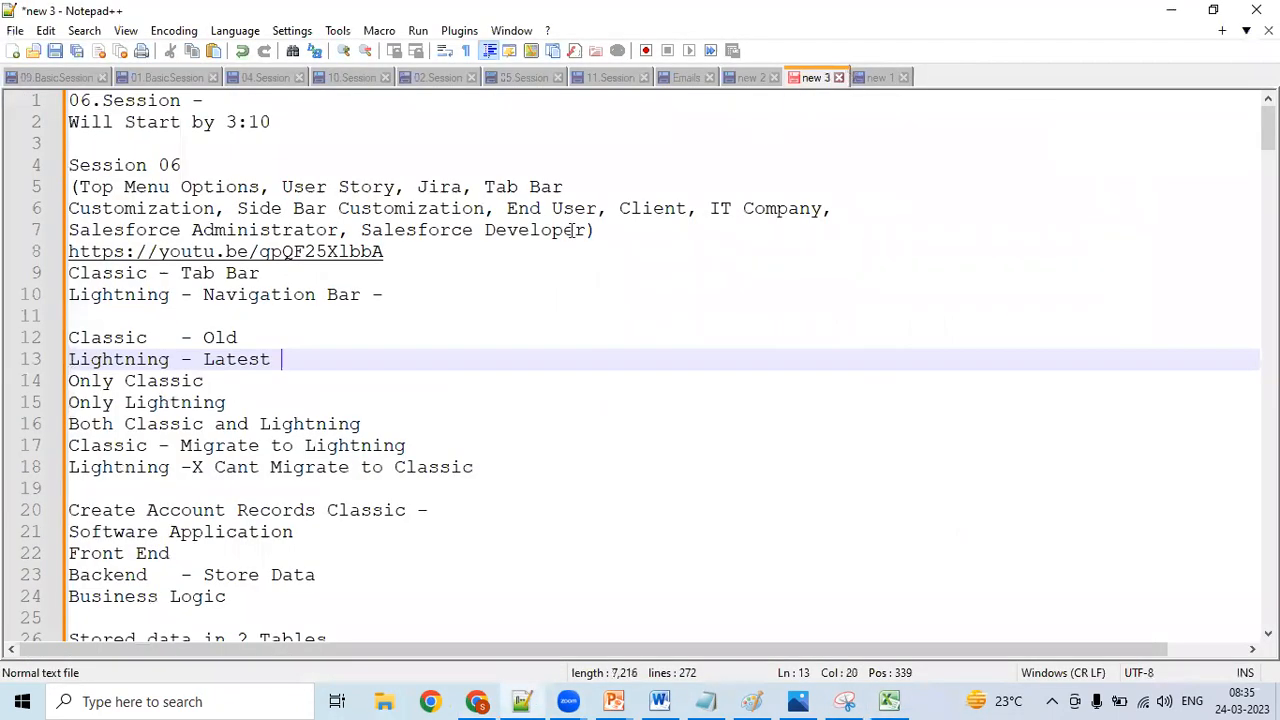
key(ctrl+Tab)
click(163, 403)
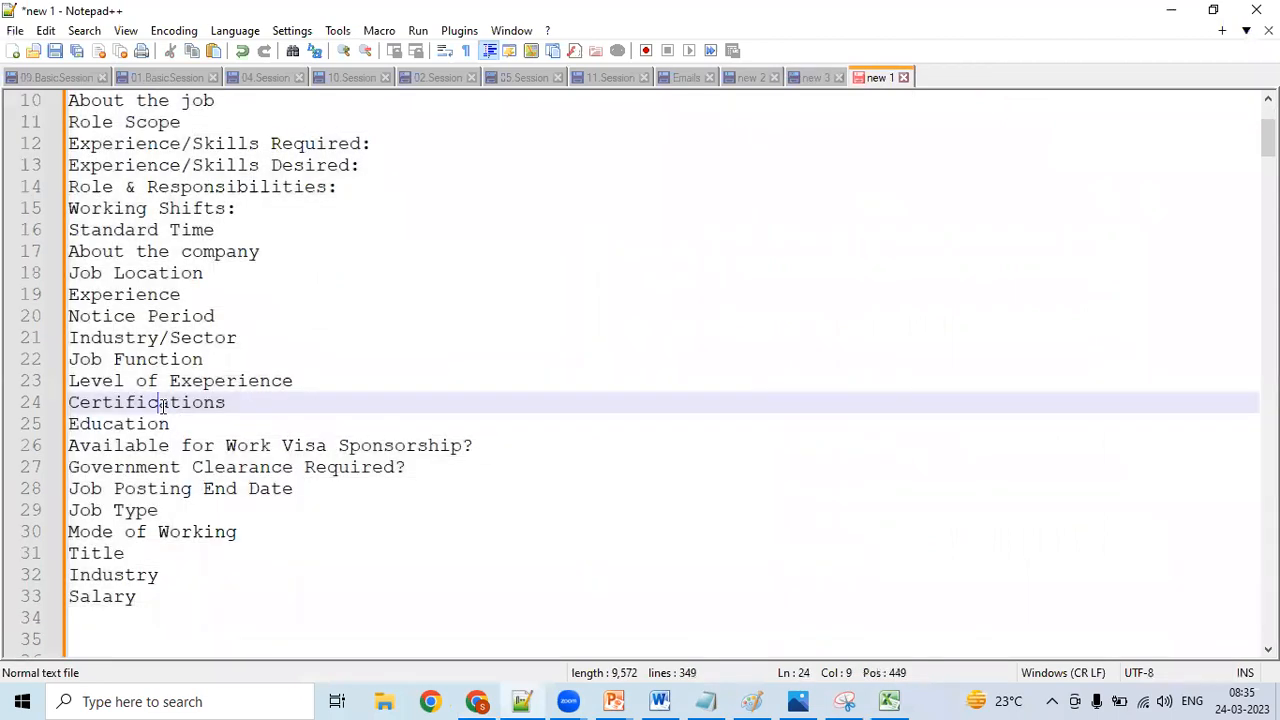
key(ctrl+Home)
click(160, 339)
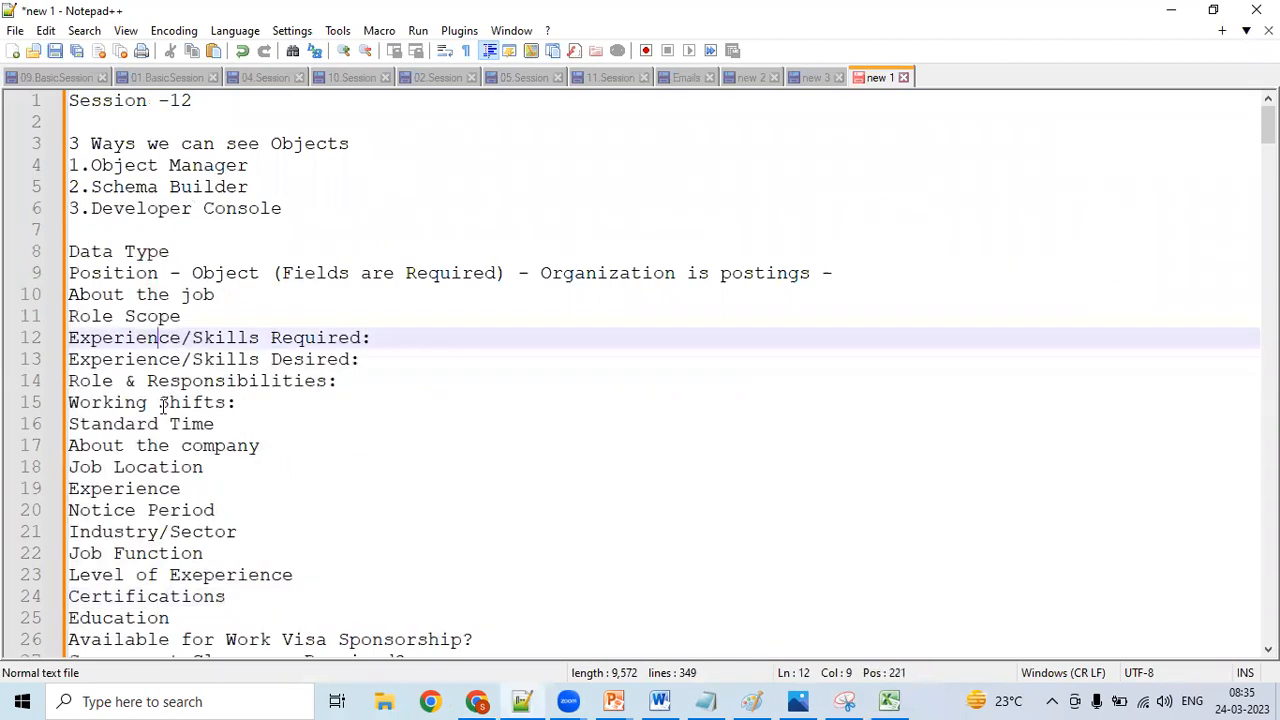
key(Down)
key(Down)
key(Down)
key(Down)
key(Down)
key(Down)
key(Down)
key(Down)
key(Down)
key(Down)
key(Down)
key(Down)
key(Down)
key(Down)
key(Down)
key(Down)
key(Down)
key(Down)
key(Down)
key(Down)
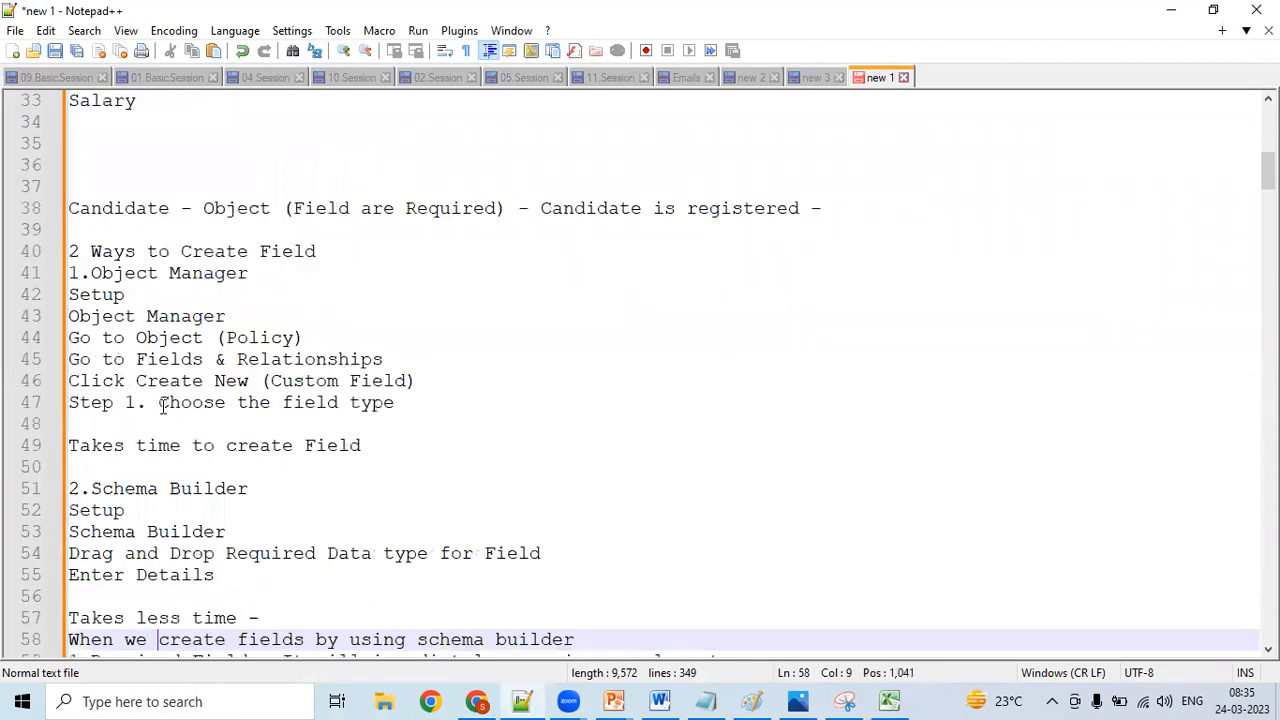
key(Down)
key(Down)
key(Down)
key(Down)
key(Down)
key(Down)
key(Down)
key(Down)
key(Down)
key(Down)
key(Down)
key(Down)
key(Down)
key(Down)
key(Down)
key(Down)
key(Down)
key(Down)
key(Down)
key(Down)
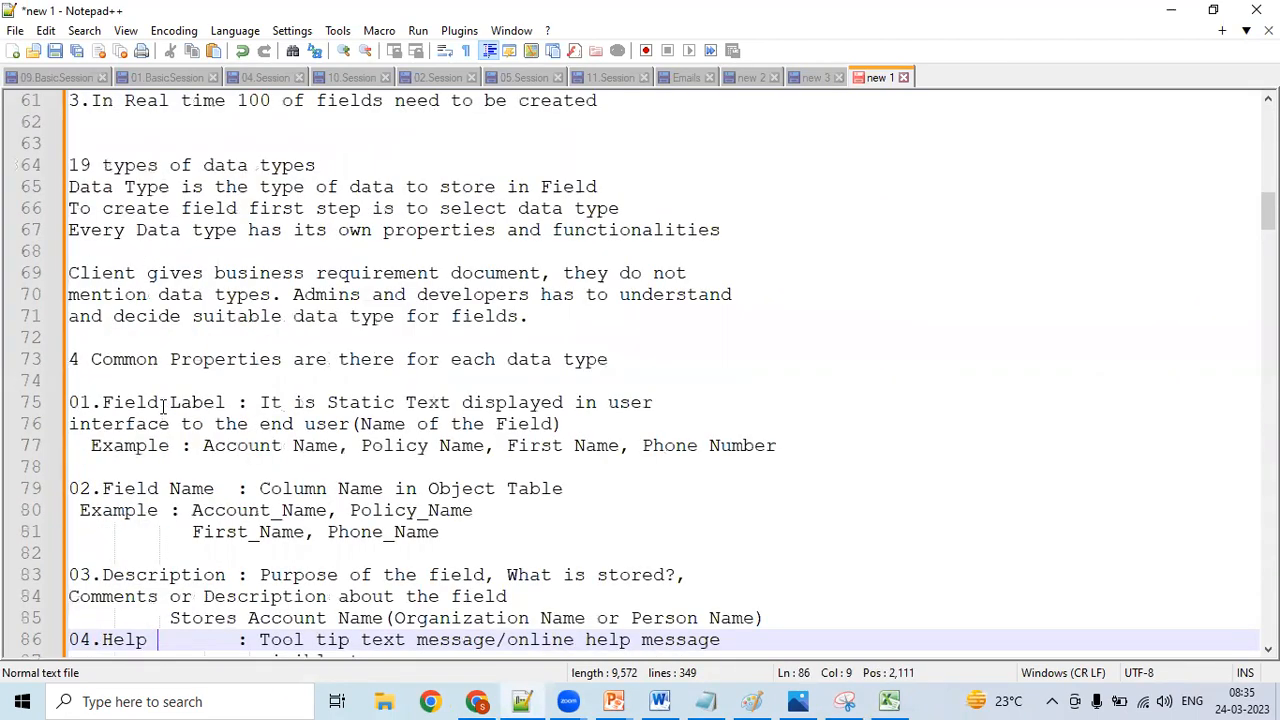
key(Down)
key(Down)
key(Down)
key(Down)
key(Down)
key(Down)
key(Down)
key(Down)
key(Down)
key(Down)
key(Down)
key(Down)
key(Down)
key(Down)
key(Down)
key(Down)
key(Down)
key(Down)
key(Down)
key(Down)
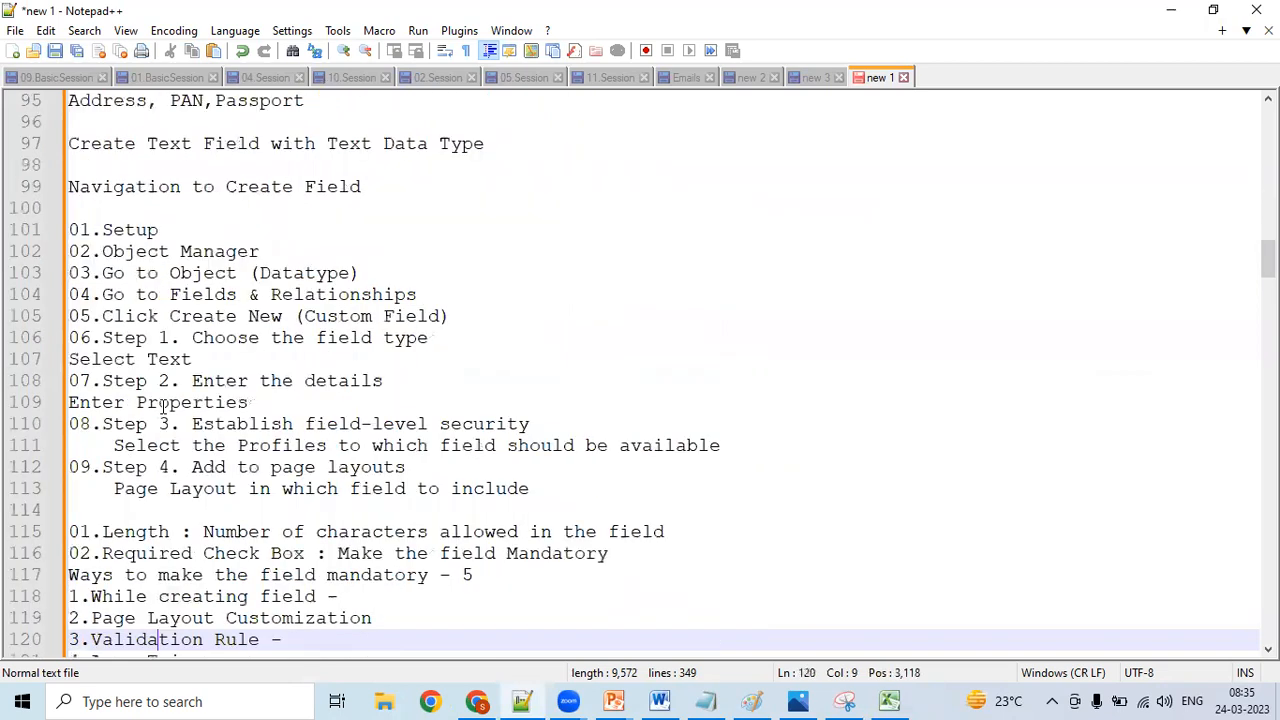
key(Down)
key(Down)
key(Down)
key(Down)
key(Down)
key(Down)
key(Down)
key(Down)
key(Down)
key(Down)
key(Down)
key(Down)
key(Down)
key(Down)
key(Down)
key(Down)
key(Down)
key(Down)
key(Down)
key(Down)
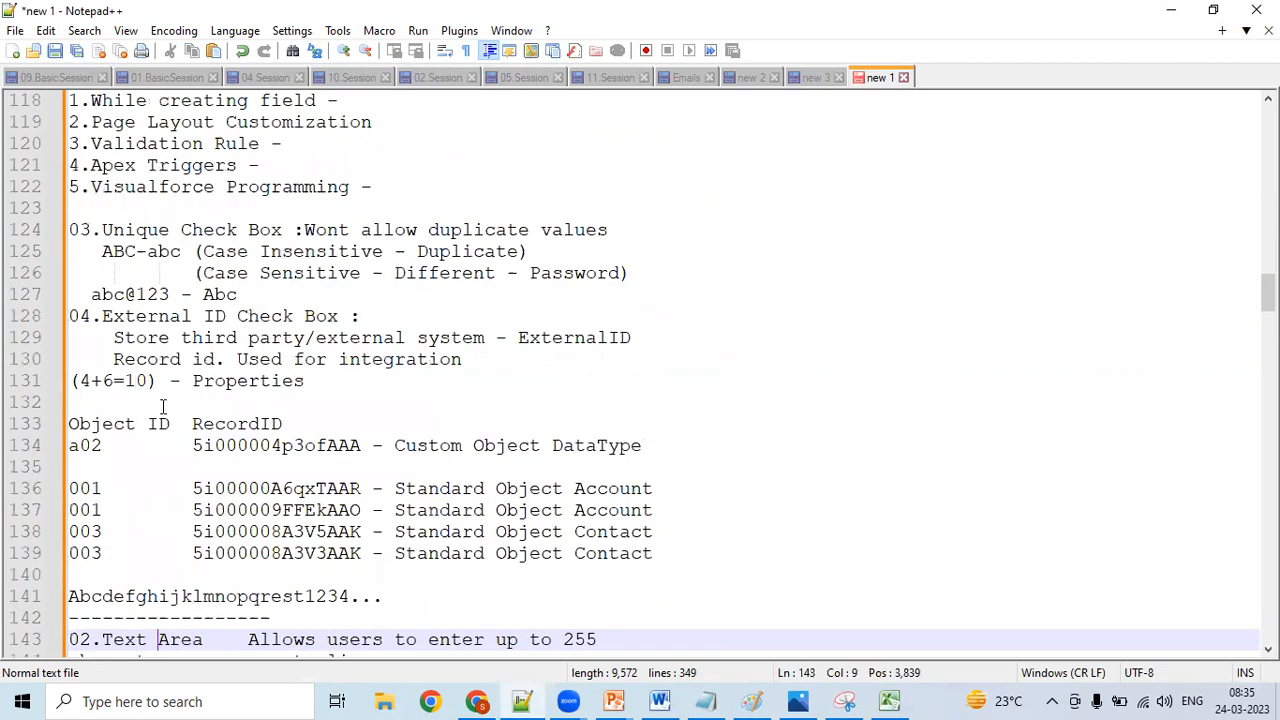
key(Down)
key(Down)
key(Down)
key(Down)
key(Down)
key(Down)
key(Down)
key(Down)
key(Down)
key(Down)
key(Down)
key(Down)
key(Down)
key(Down)
key(Down)
key(Down)
key(Down)
key(Down)
key(Down)
key(Down)
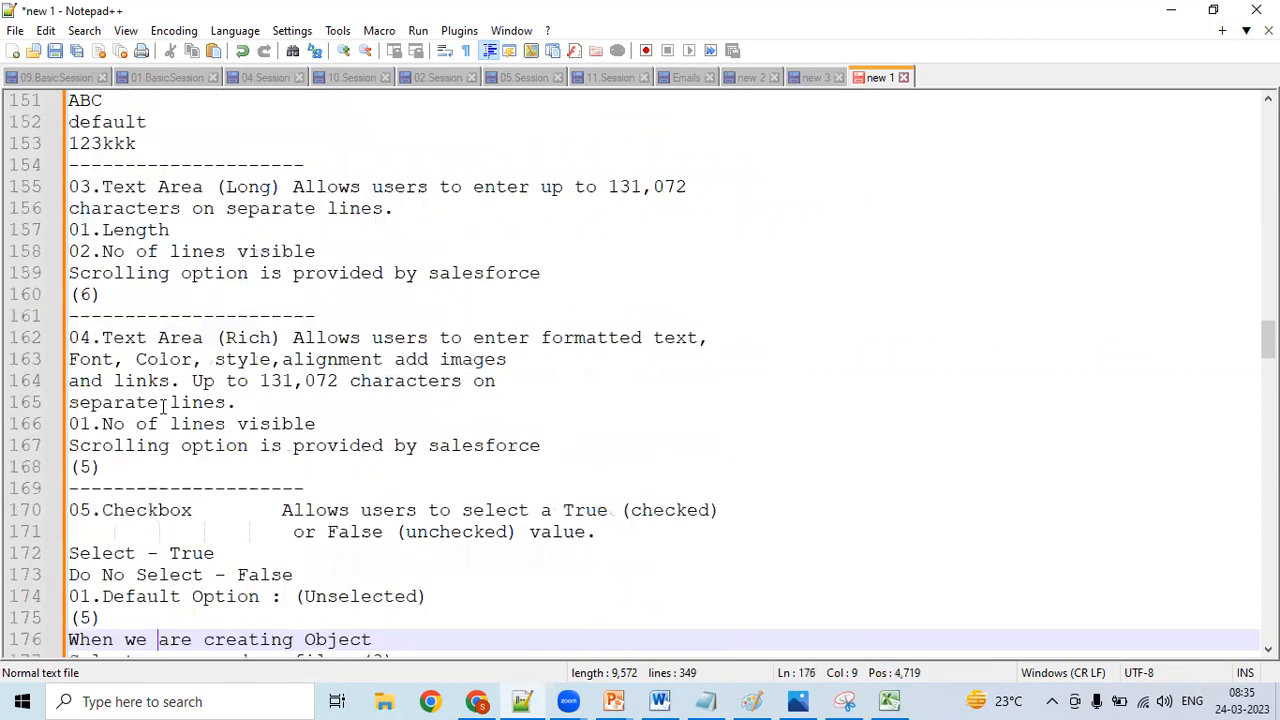
- Examine the Text Area (Rich) description, covering its formatting options, images, links and character limit
click(462, 339)
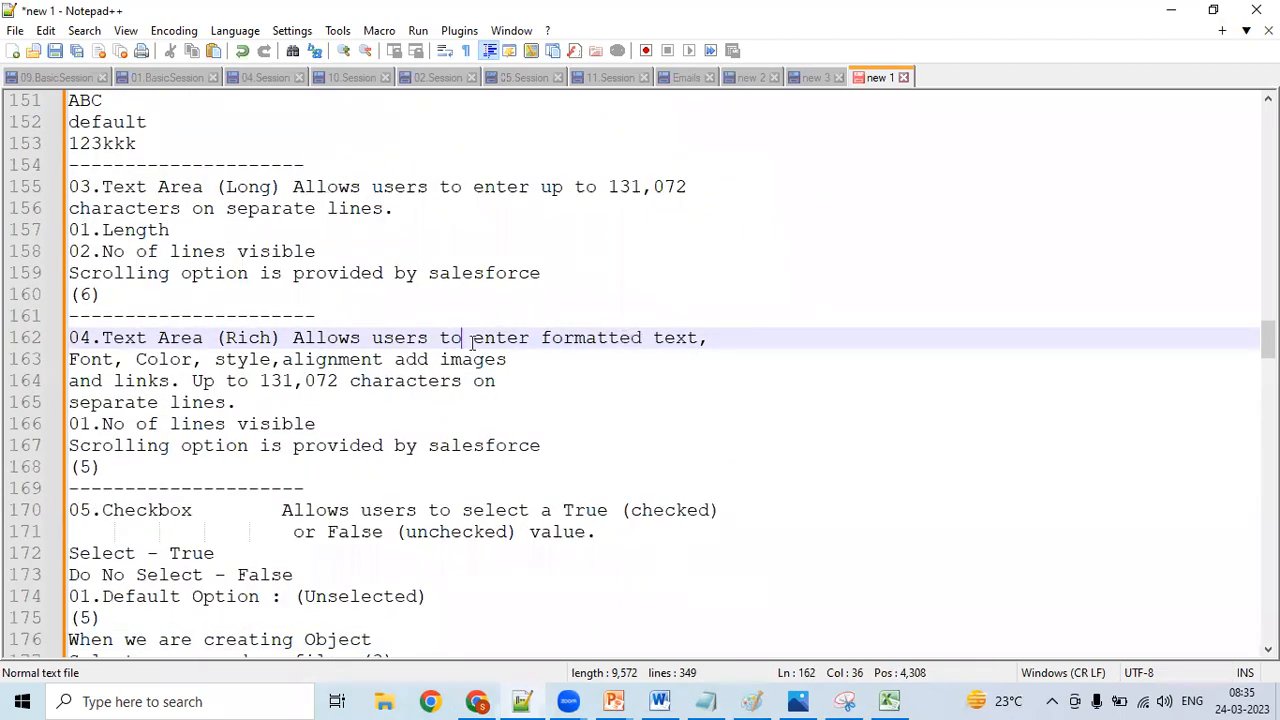
click(632, 337)
click(104, 359)
click(247, 359)
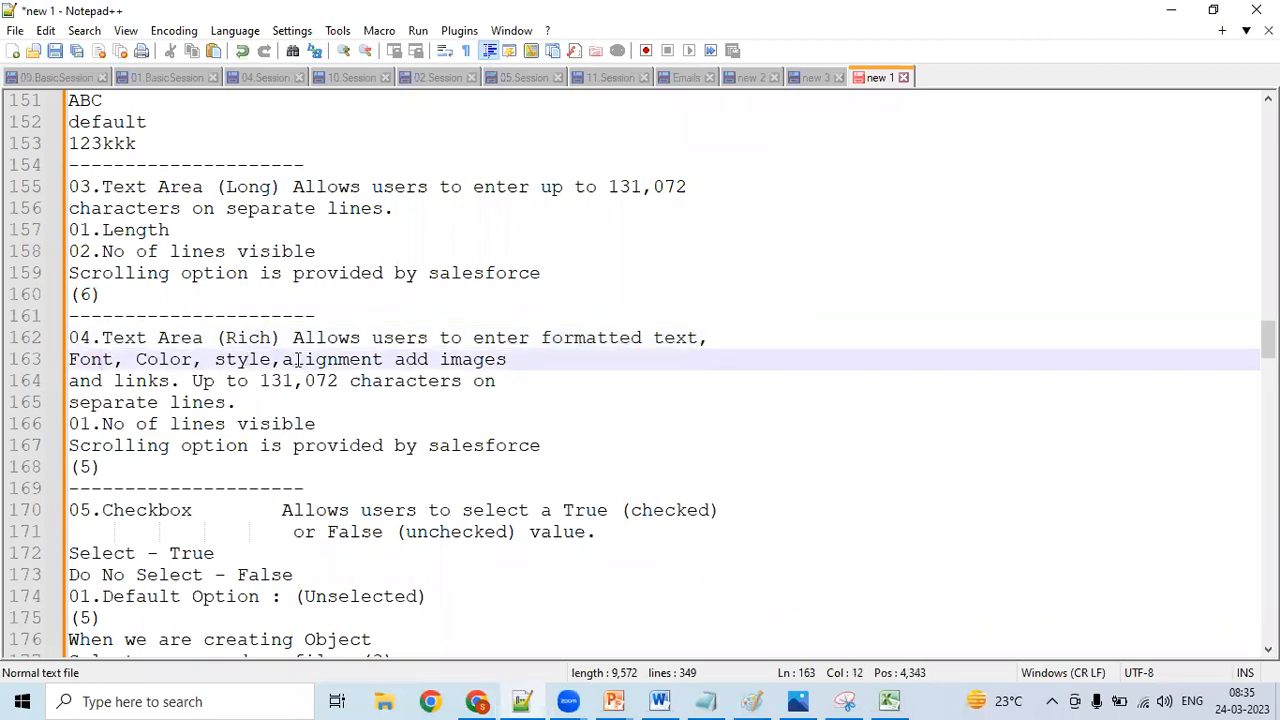
click(494, 359)
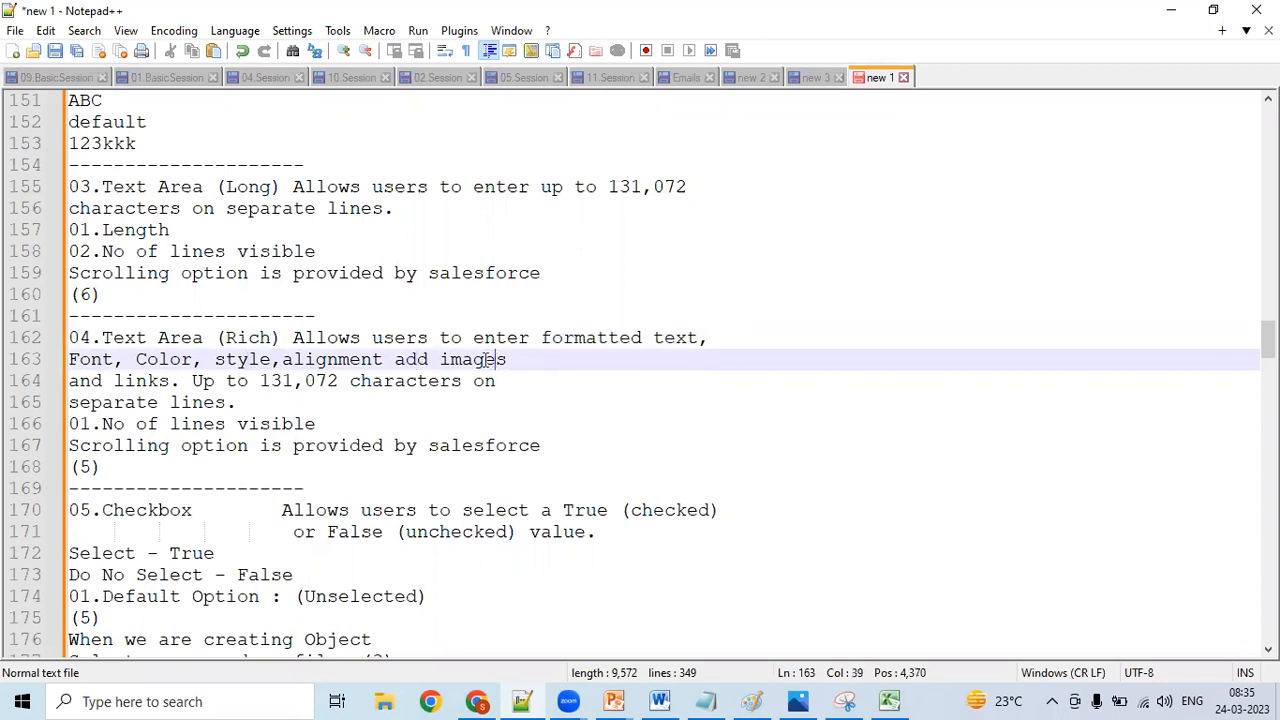
click(194, 381)
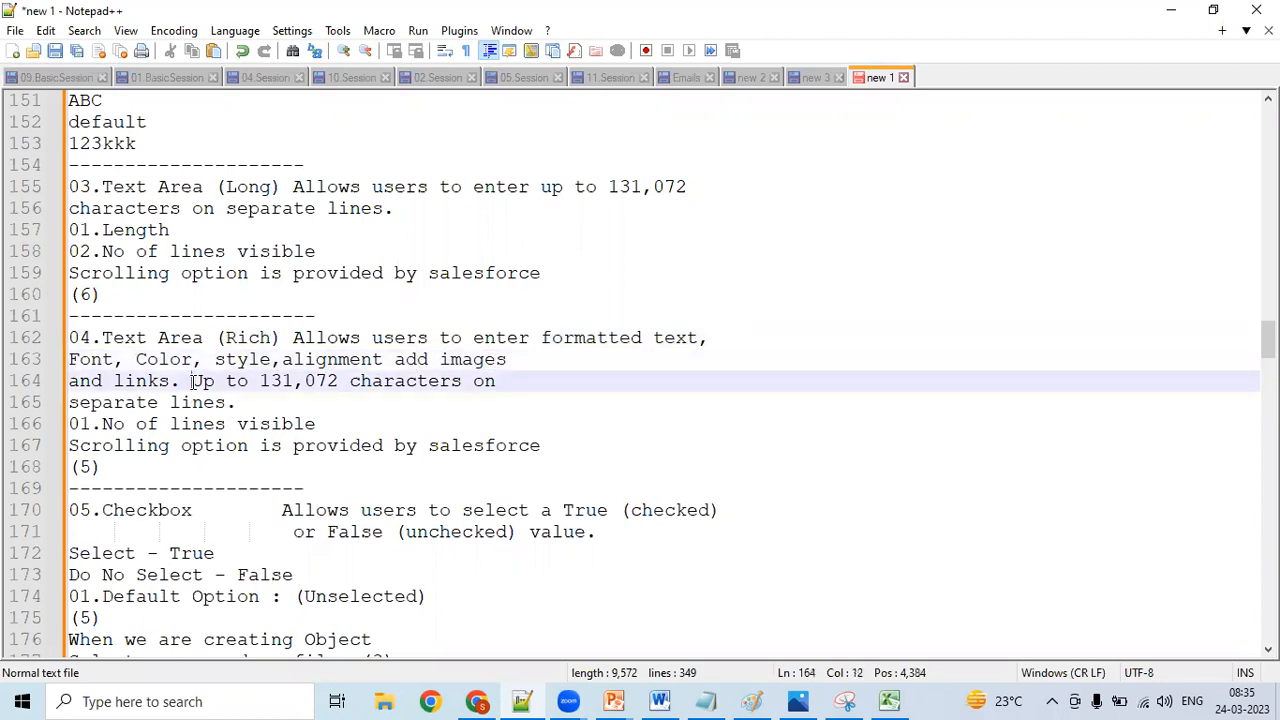
double_click(196, 381)
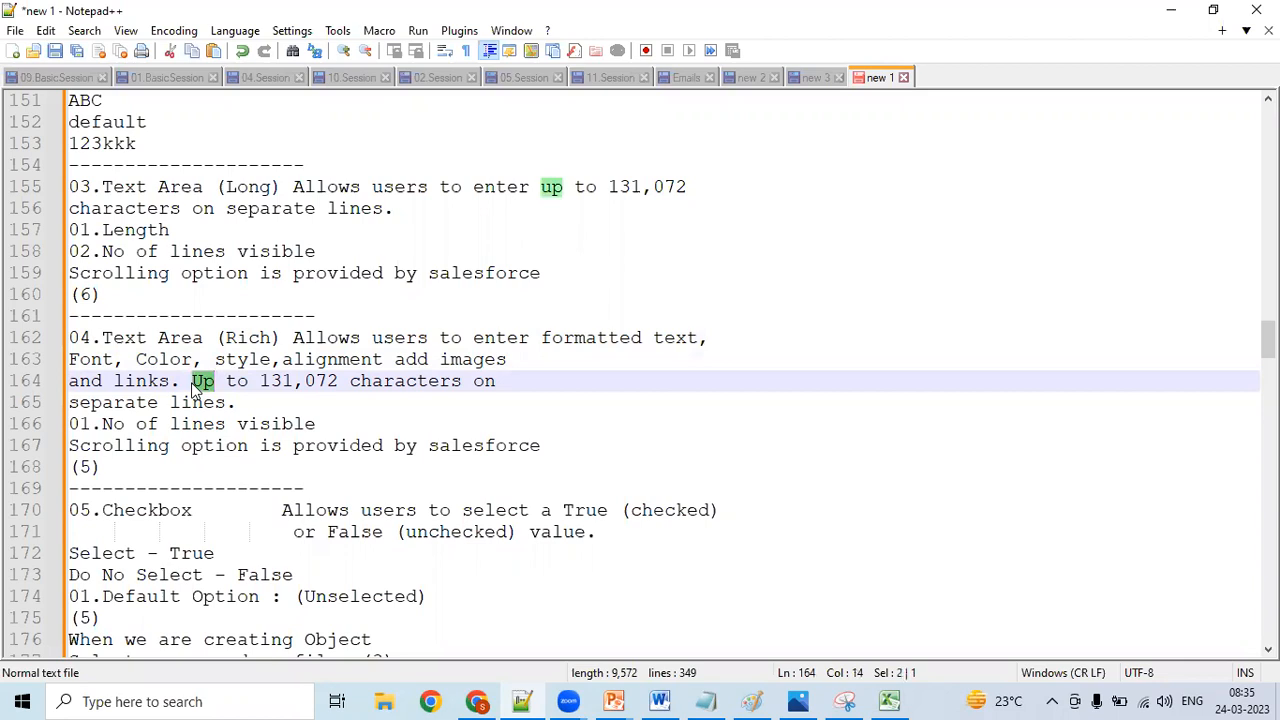
click(270, 381)
click(290, 381)
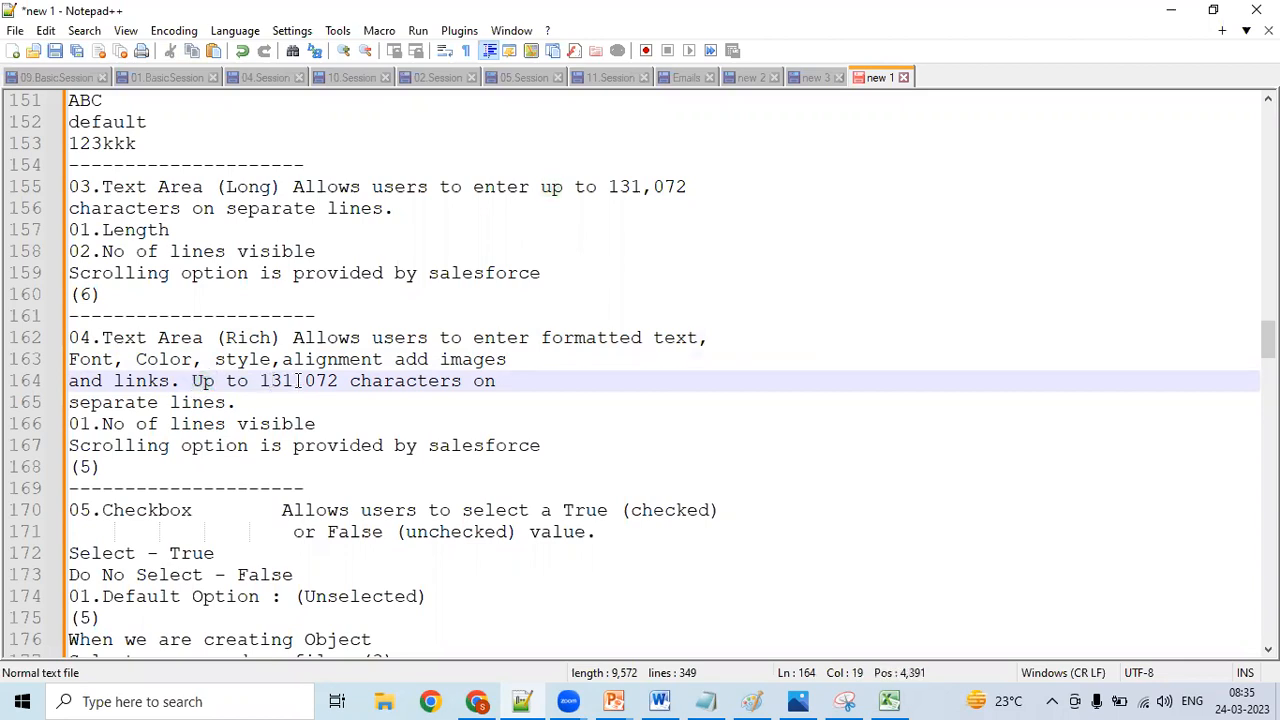
- Insert a blank line below the Text Area (Rich) description and select the full description text
click(517, 388)
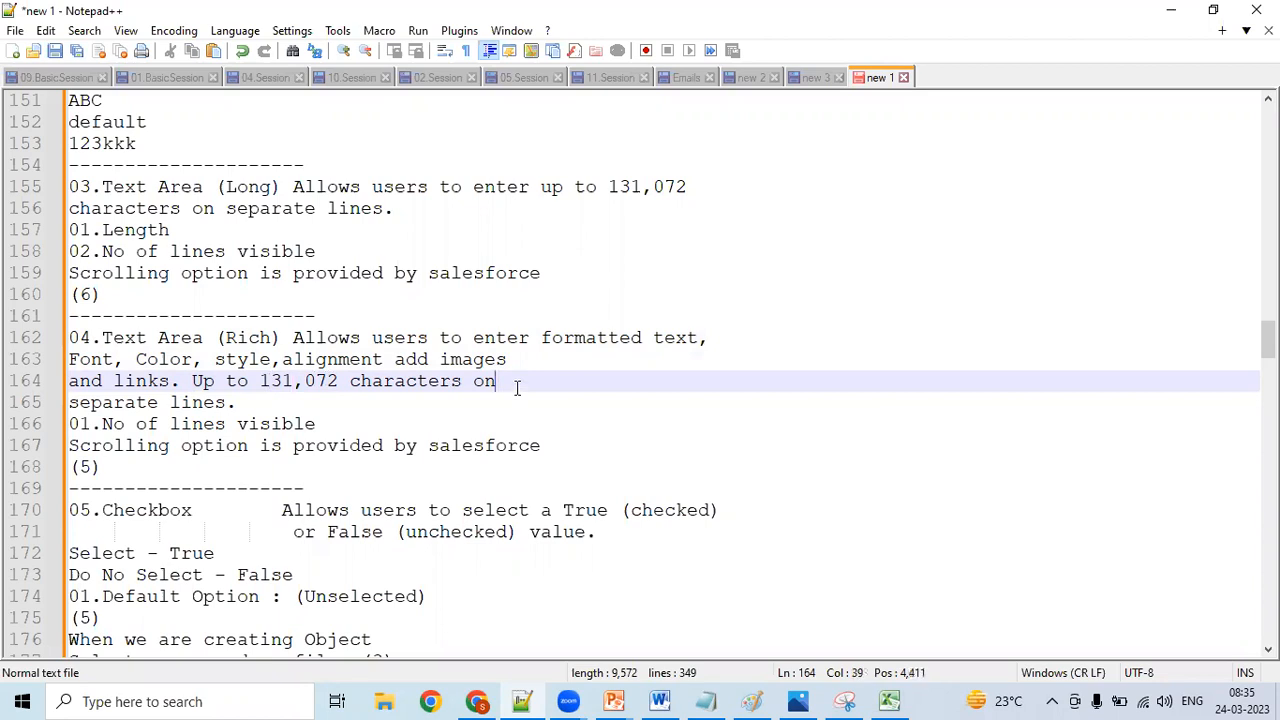
click(331, 402)
key(Return)
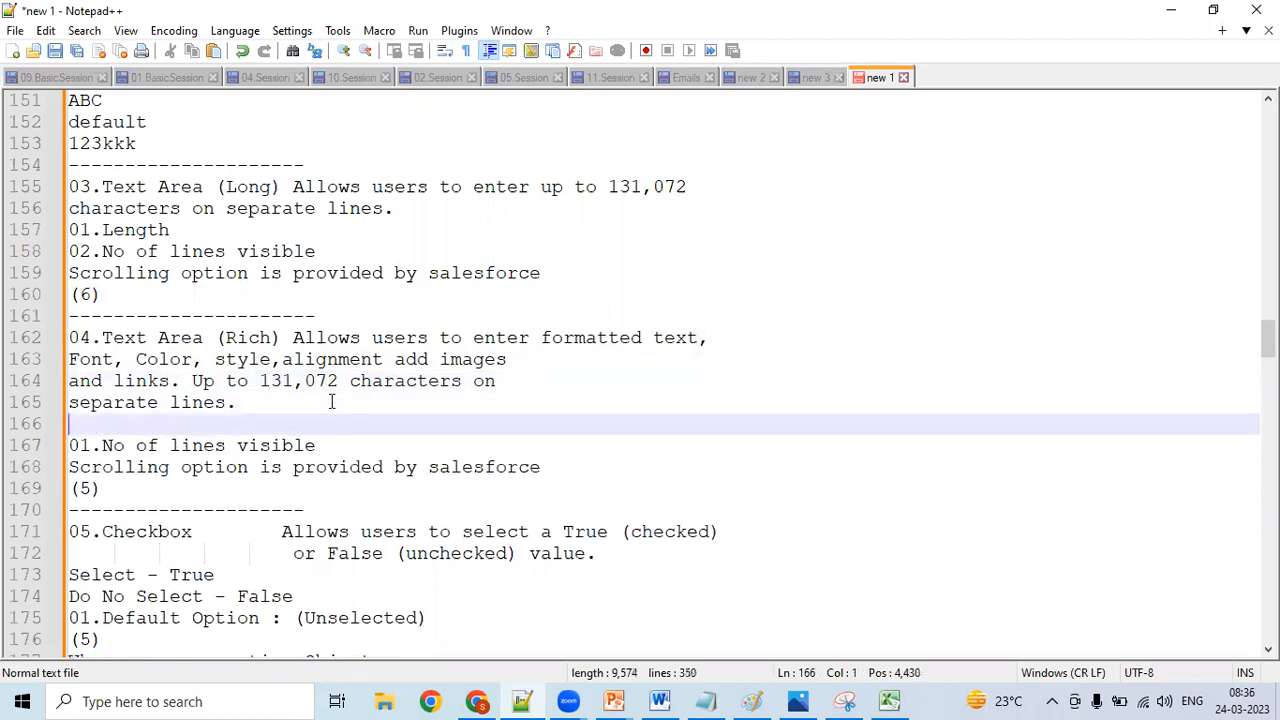
click(71, 337)
drag(71, 337, 320, 410)
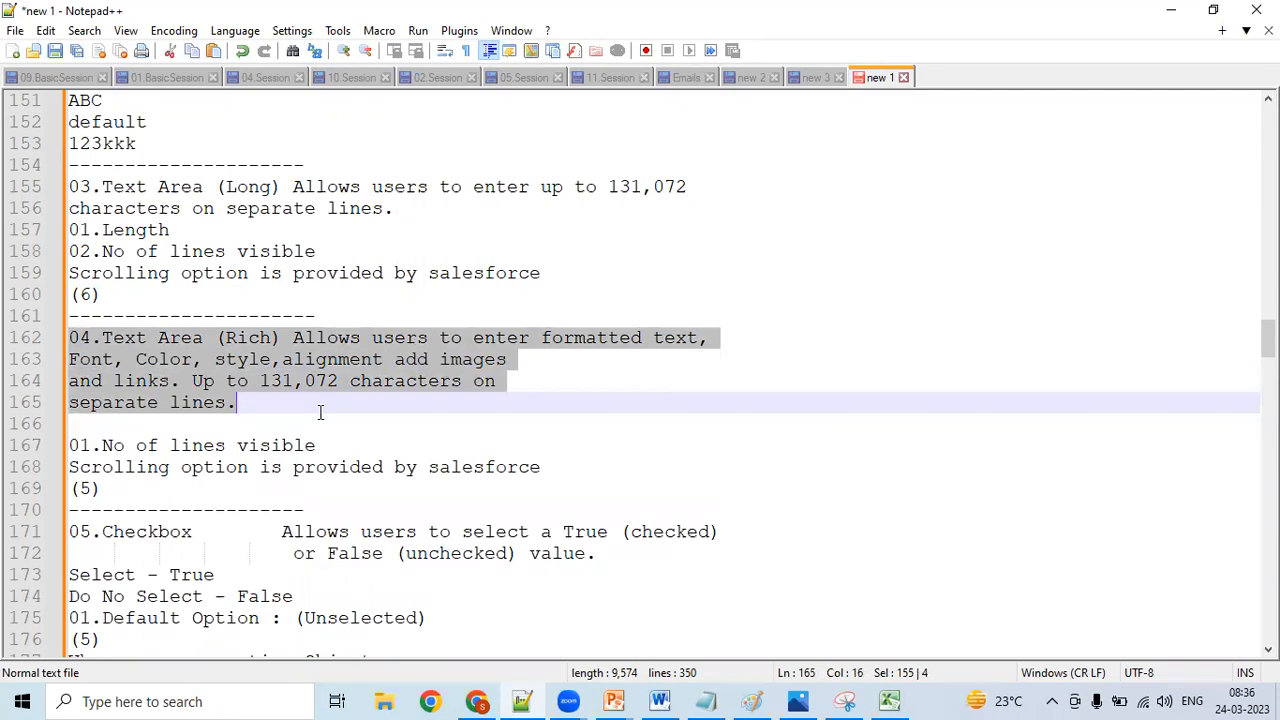
drag(609, 187, 688, 187)
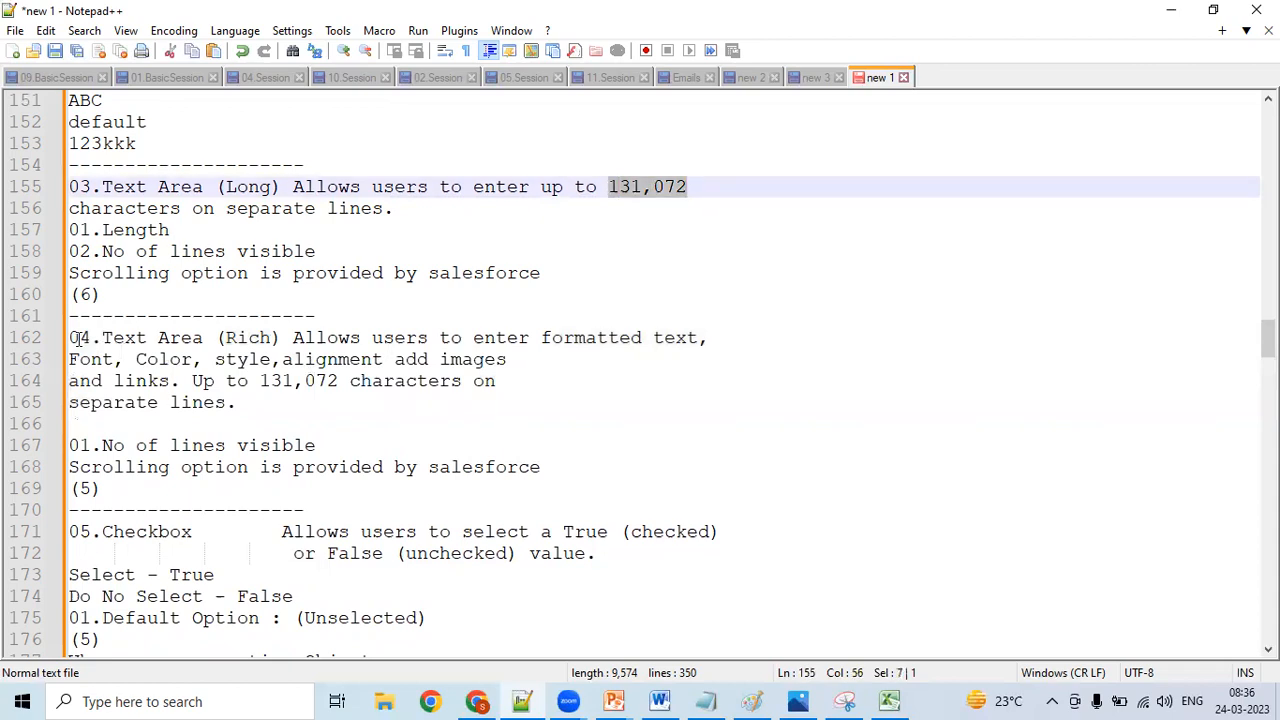
drag(69, 338, 290, 408)
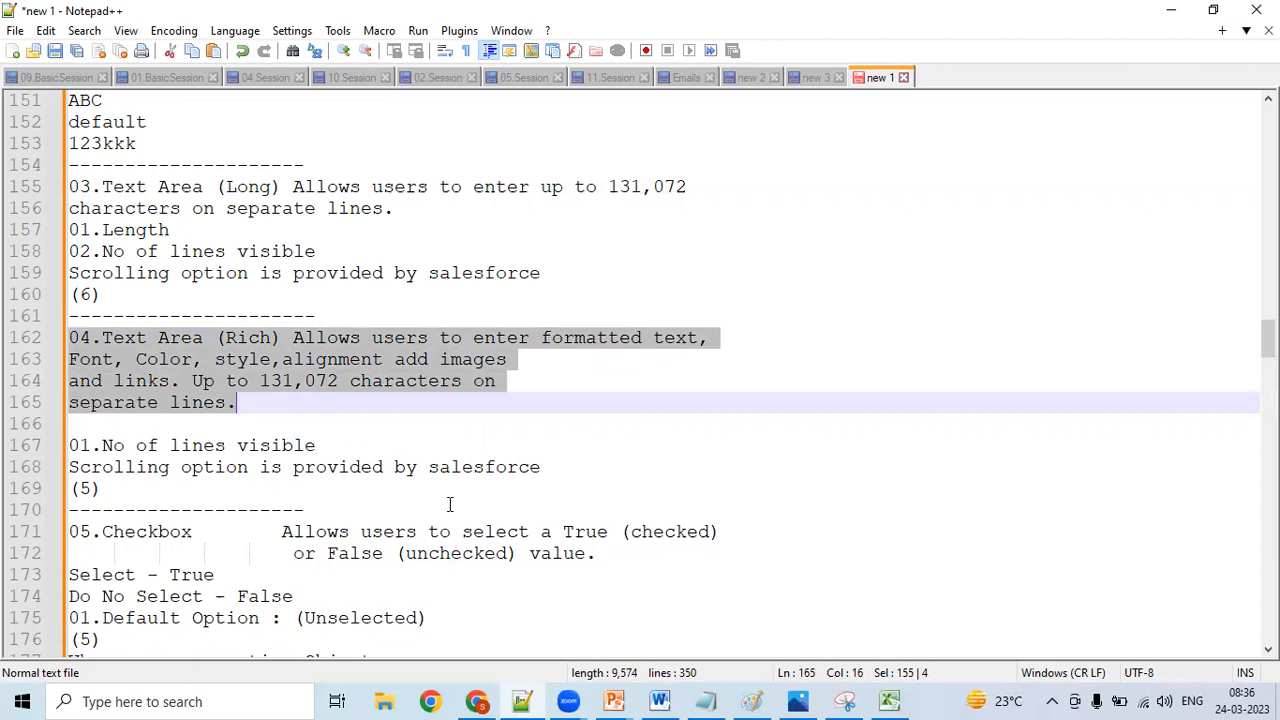
- Switch to Excel and move "About the job" from D3 to the Position column in C23, beside Text Area (Rich)
click(889, 701)
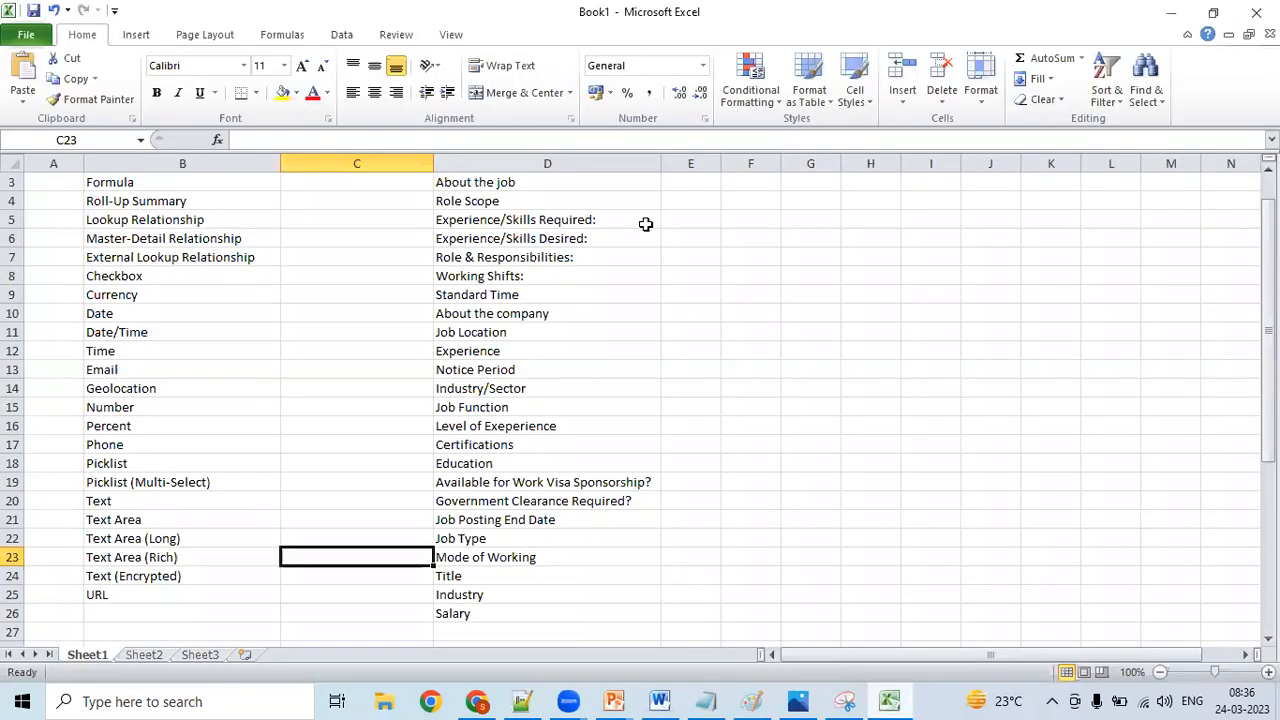
click(547, 183)
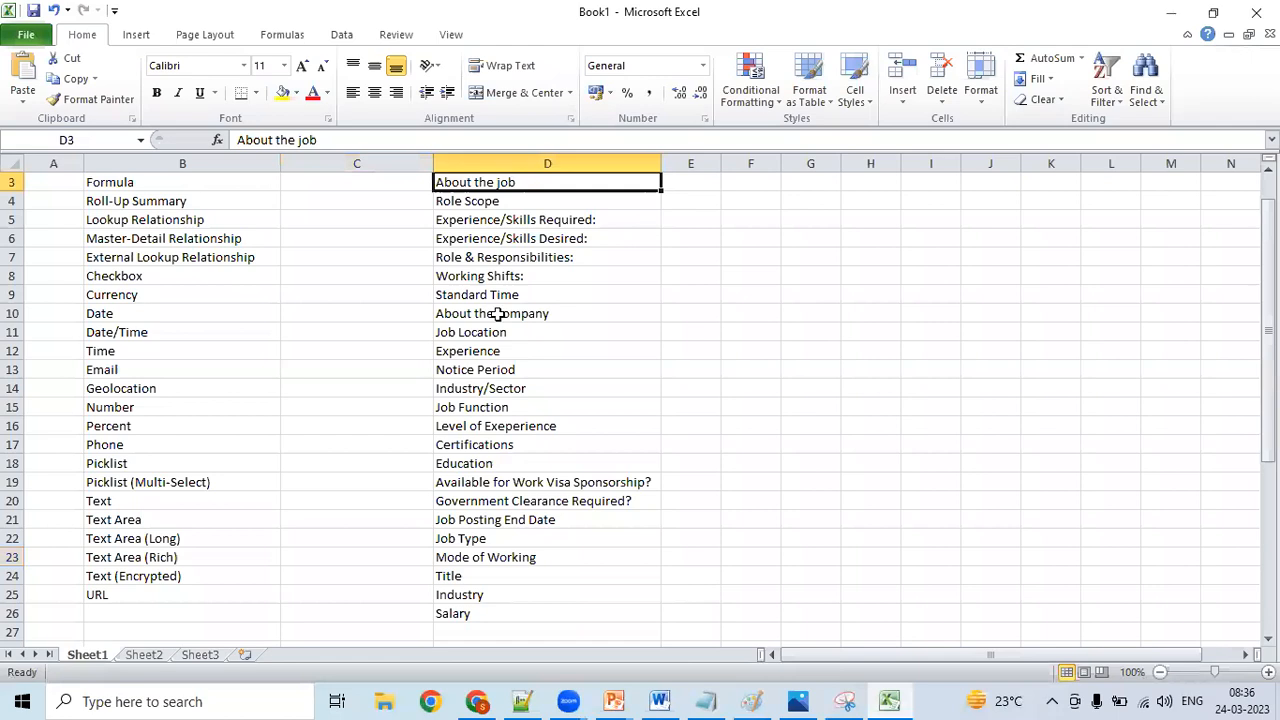
key(ctrl+c)
click(310, 556)
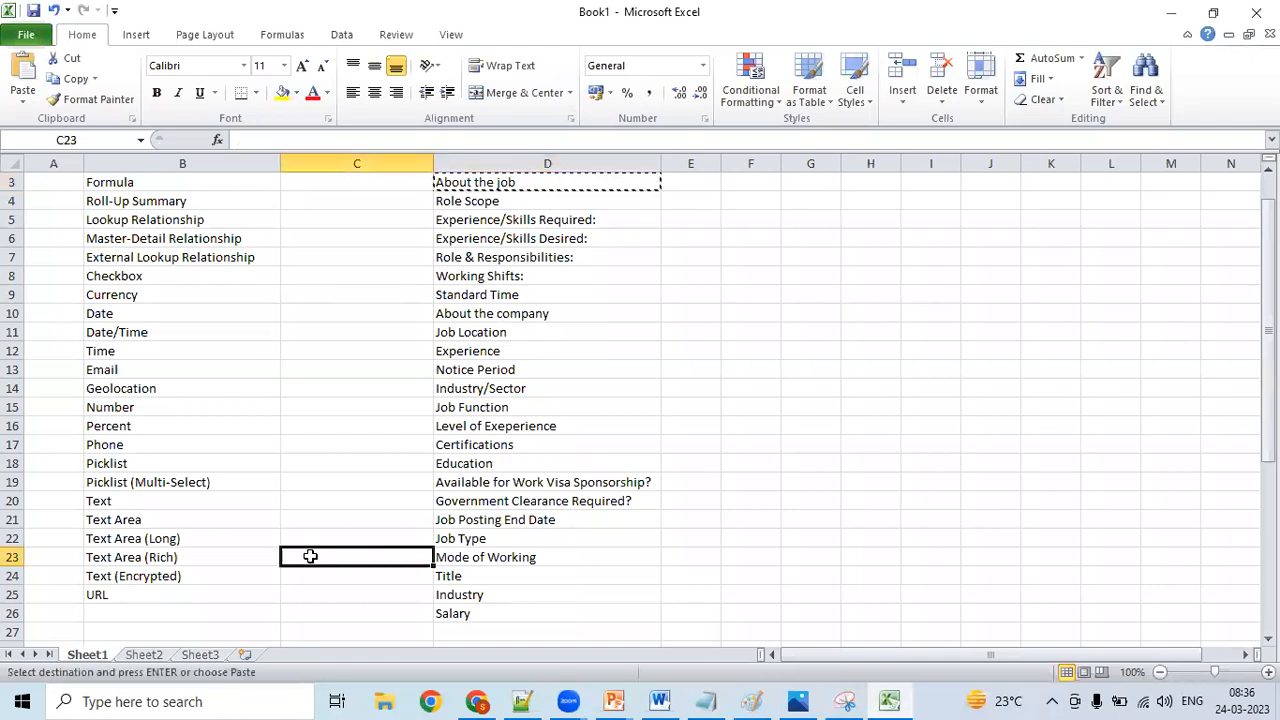
key(Return)
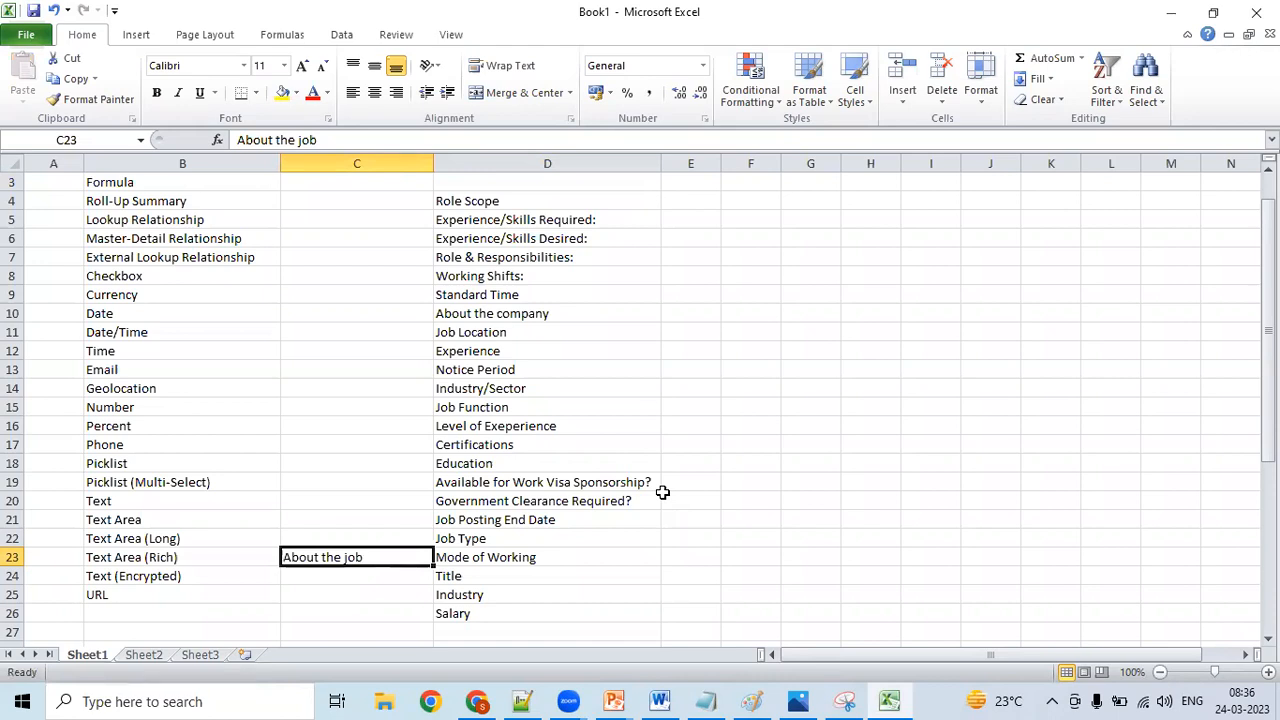
- Shorten the field name in D5 to "Skills Required:"
click(490, 218)
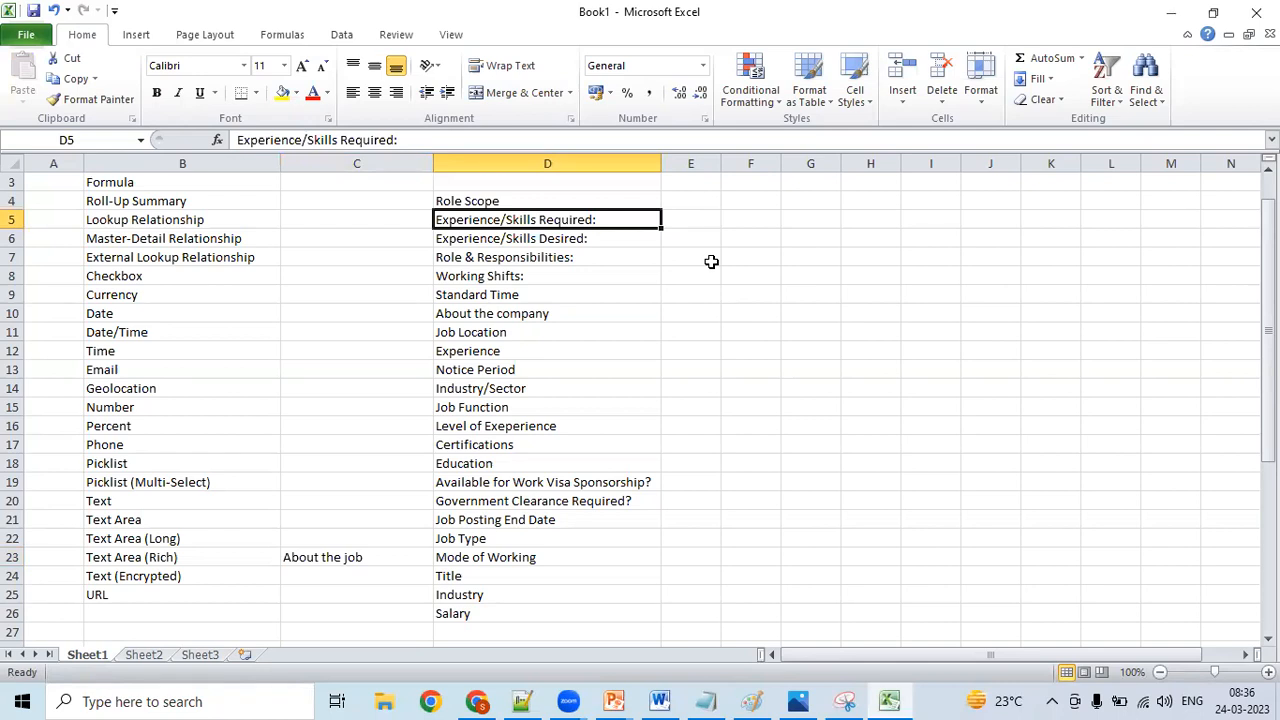
double_click(509, 221)
key(shift+Home)
key(Delete)
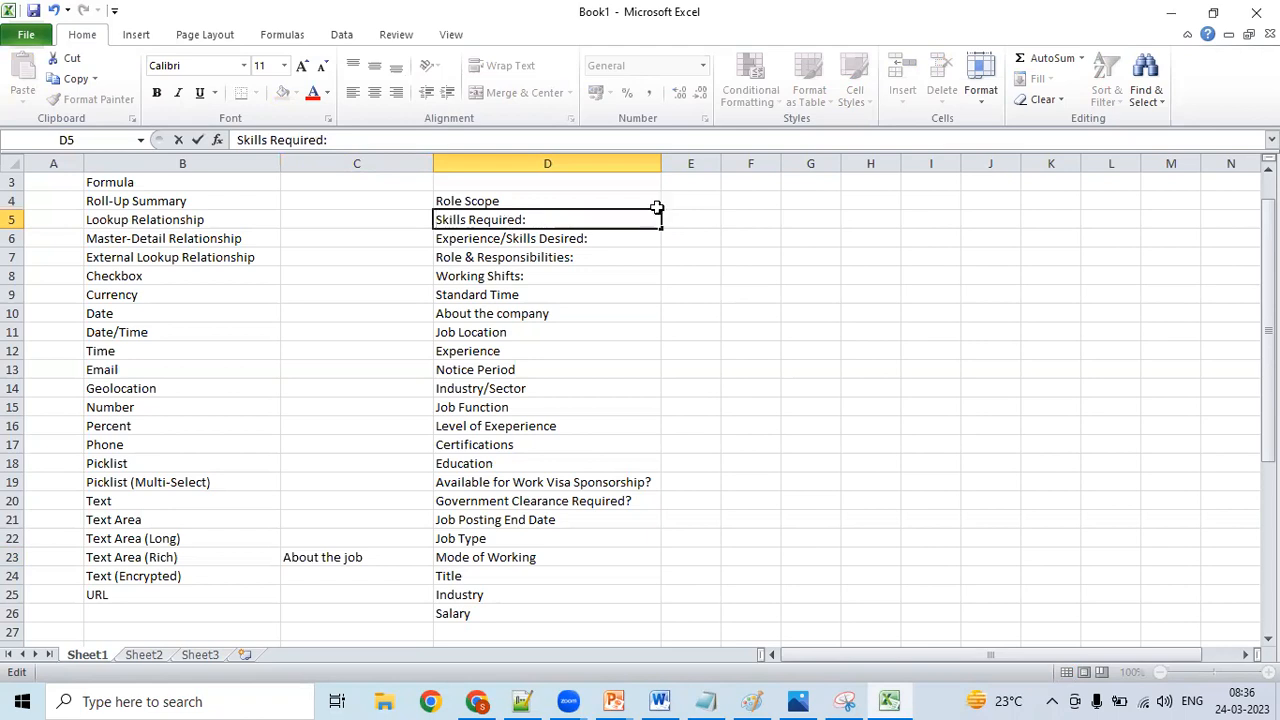
- Enter the sample skills "Admin, Apex, Visualforce" in E5 and fit column E to the text
click(688, 220)
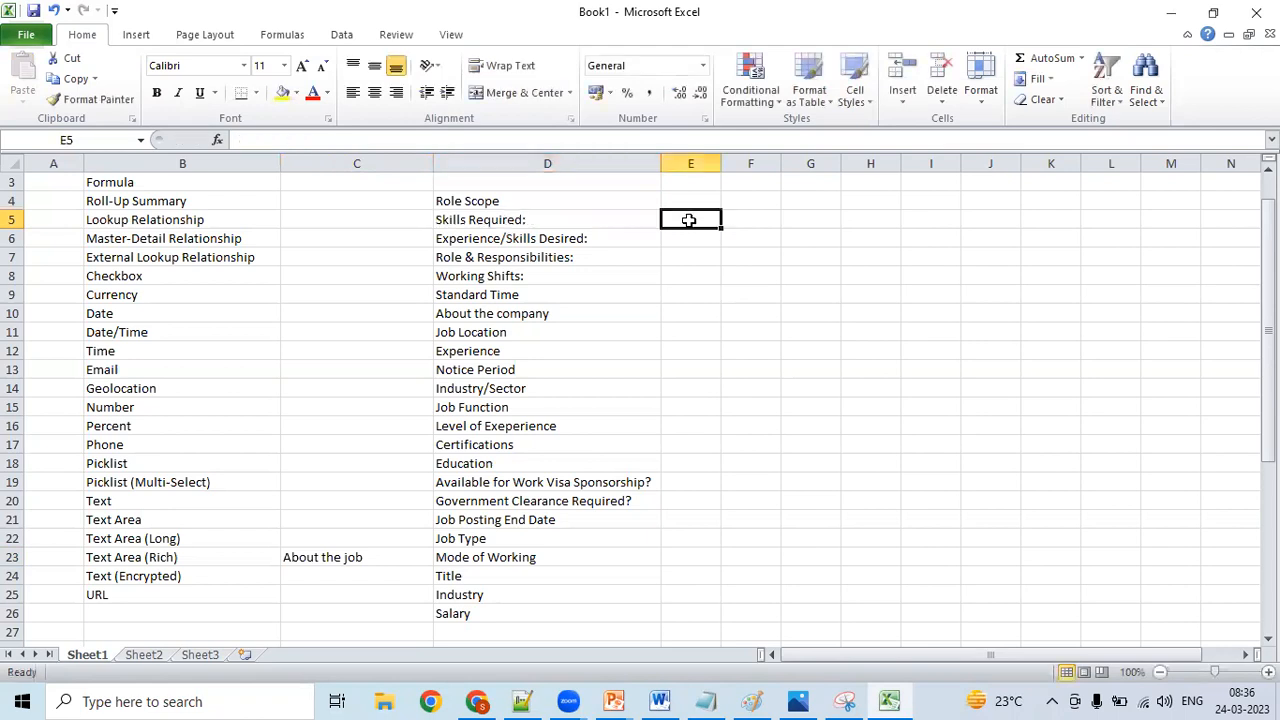
text(Adm)
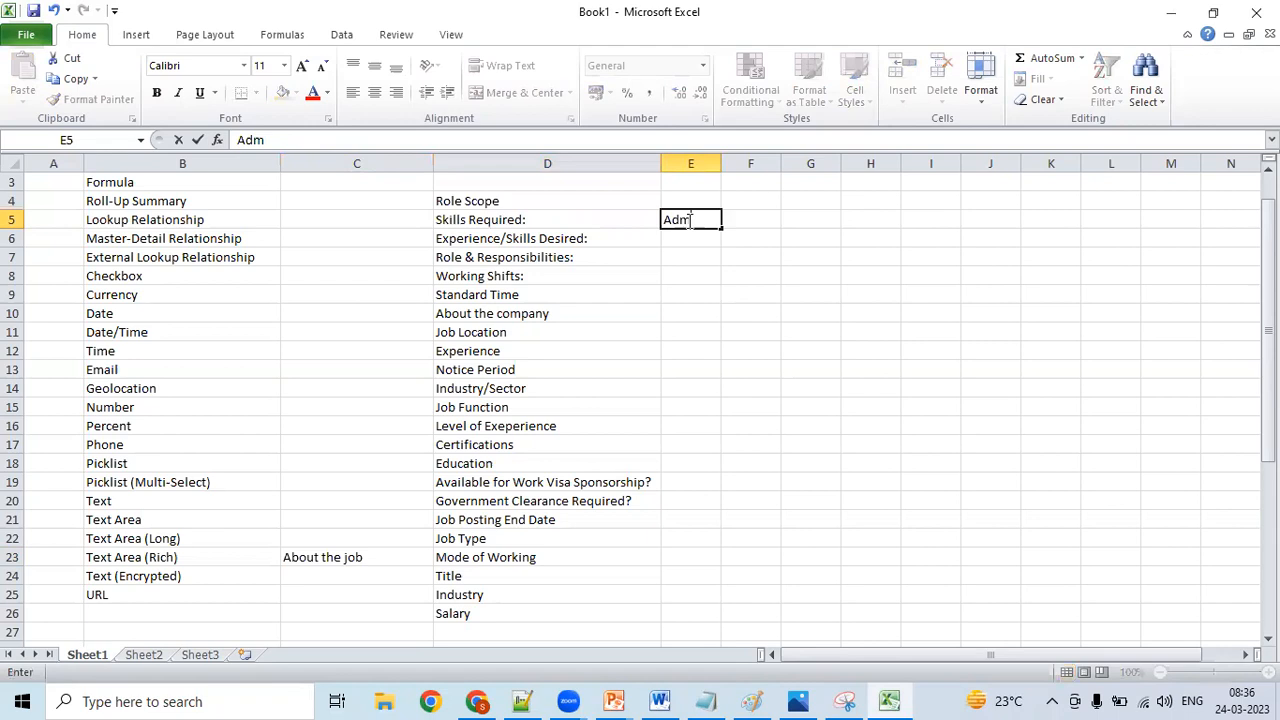
text(in, Apex, Visualforce)
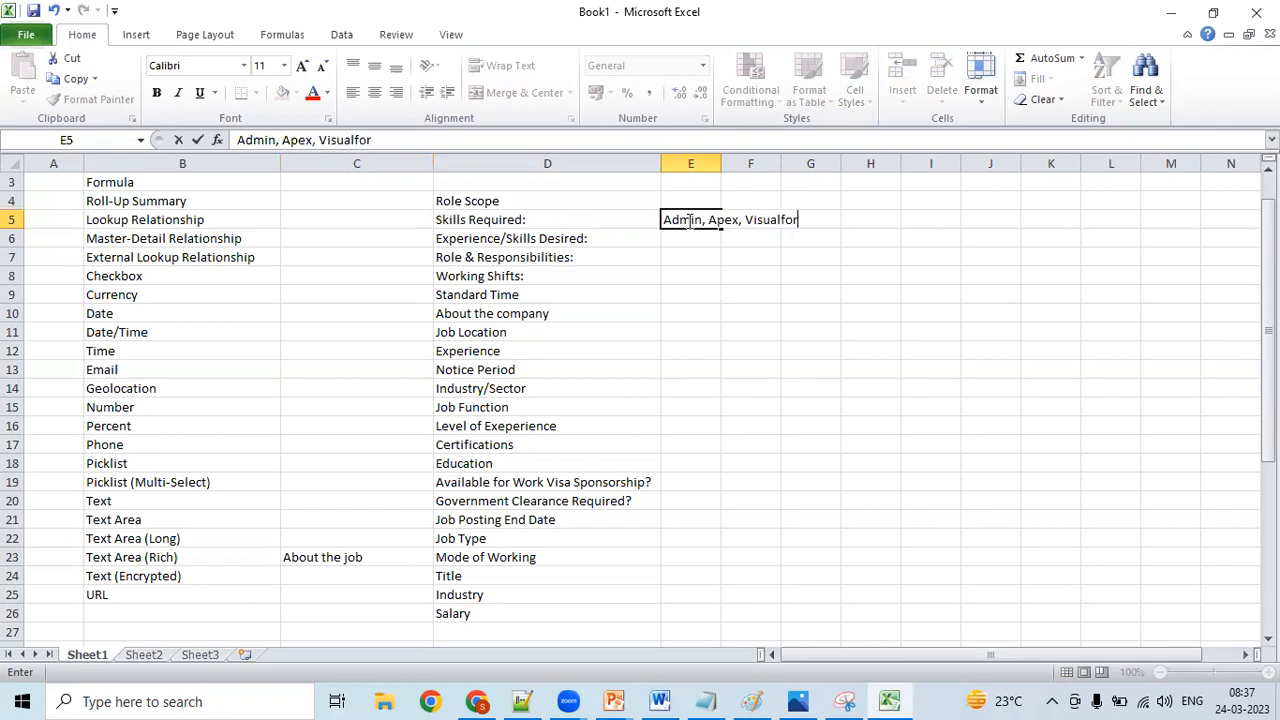
double_click(719, 163)
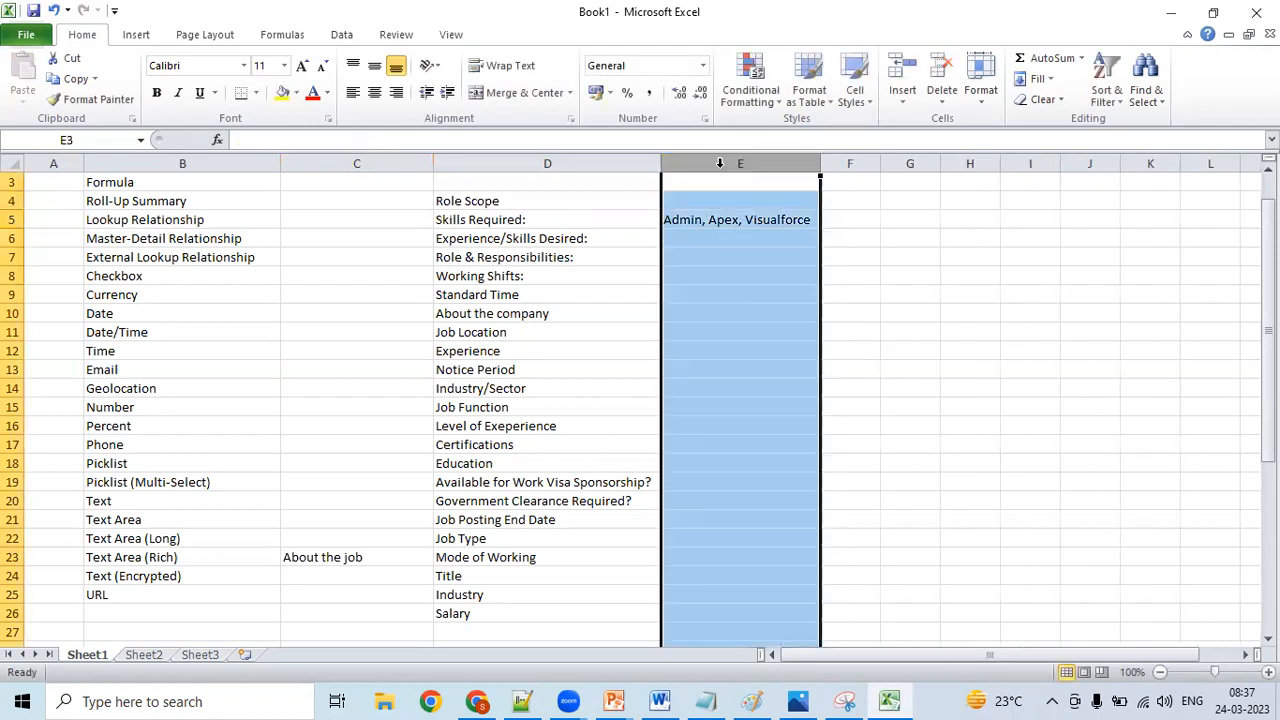
click(724, 220)
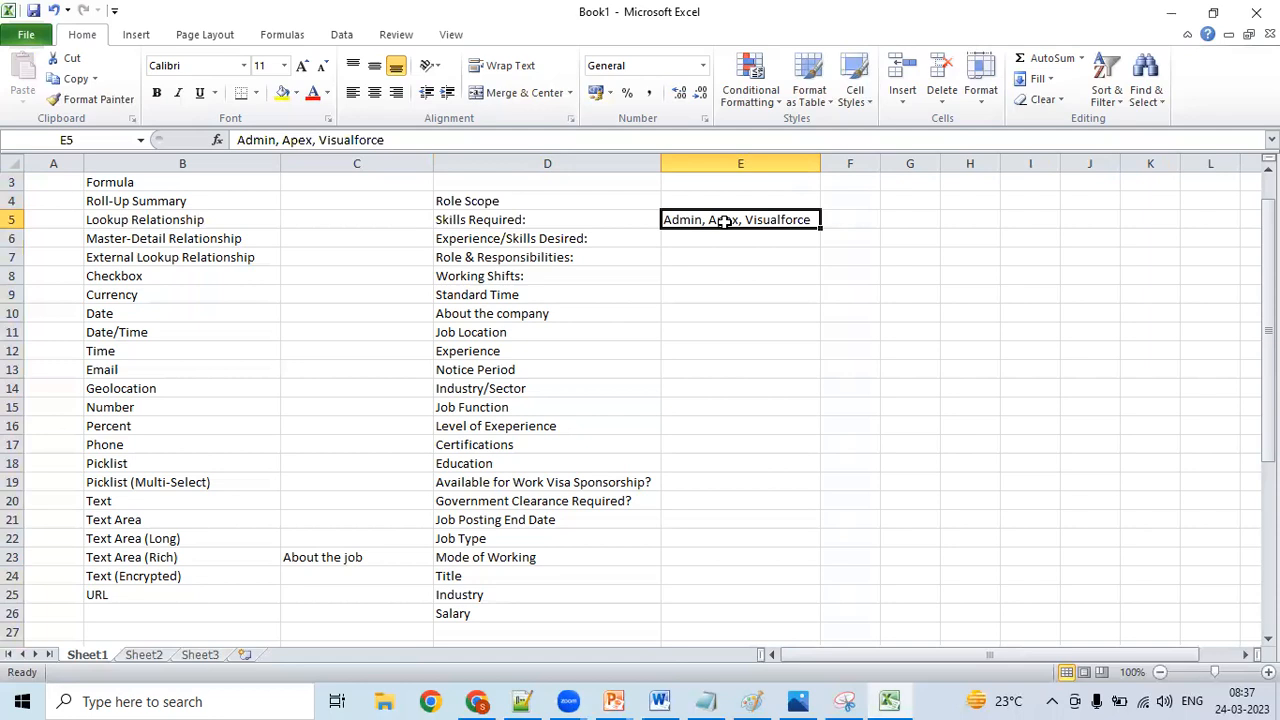
- Switch to Notepad++ and read through the data type notes down to the Picklist (Multi-Select) entry
click(520, 698)
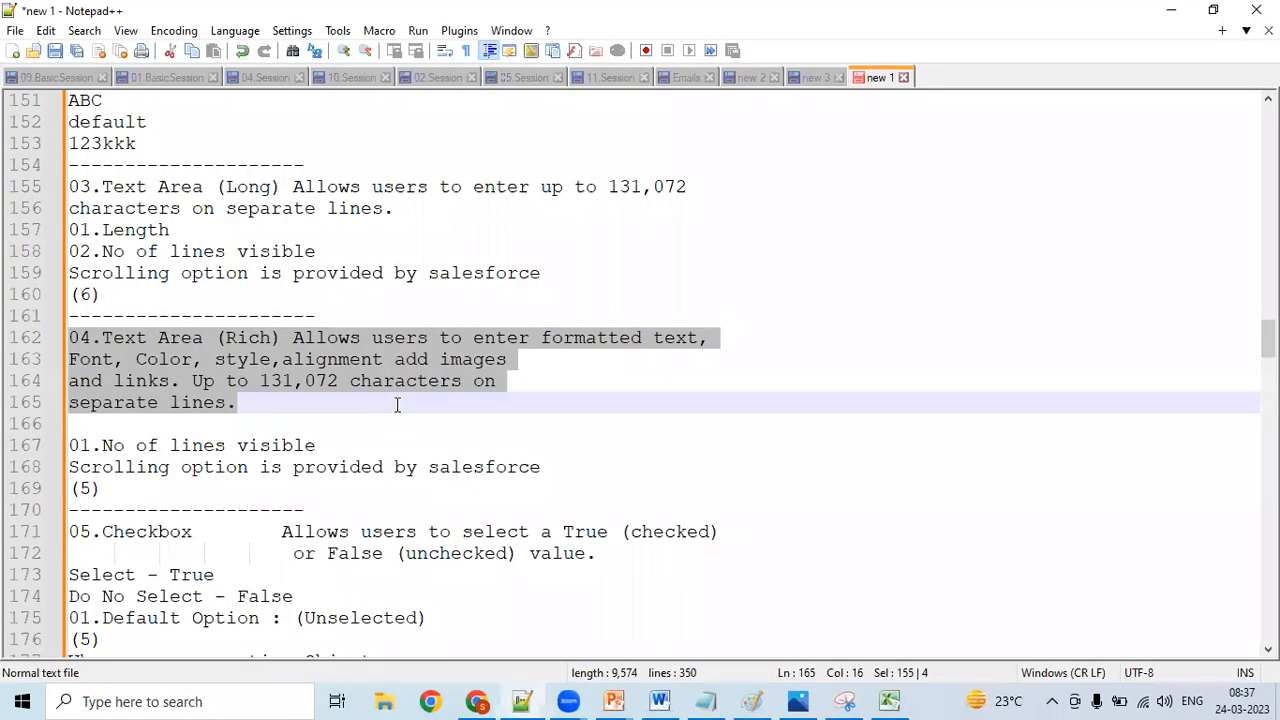
key(Down)
key(Down)
key(Down)
key(Down)
key(Down)
key(Down)
key(Down)
key(Down)
key(Down)
key(Down)
key(Down)
key(Down)
key(Down)
key(Down)
key(Down)
key(Down)
key(Down)
key(Down)
key(Down)
key(Down)
key(Down)
key(Down)
key(Down)
key(Down)
key(Down)
key(Down)
key(Down)
key(Down)
key(Down)
key(Down)
key(Down)
key(Down)
key(Down)
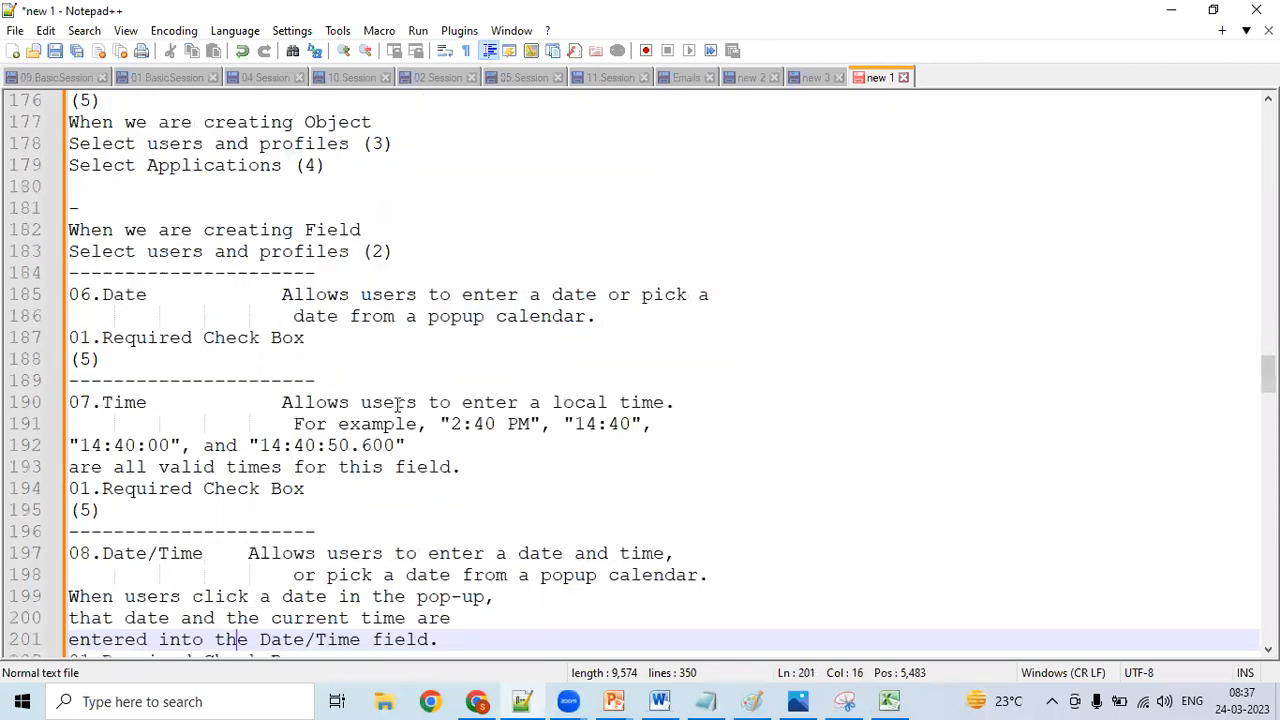
key(Down)
key(Down)
key(Down)
key(Down)
key(Down)
key(Down)
key(Down)
key(Down)
key(Down)
key(Down)
key(Down)
key(Down)
key(Down)
key(Down)
key(Down)
key(Down)
key(Down)
key(Down)
key(Down)
key(Down)
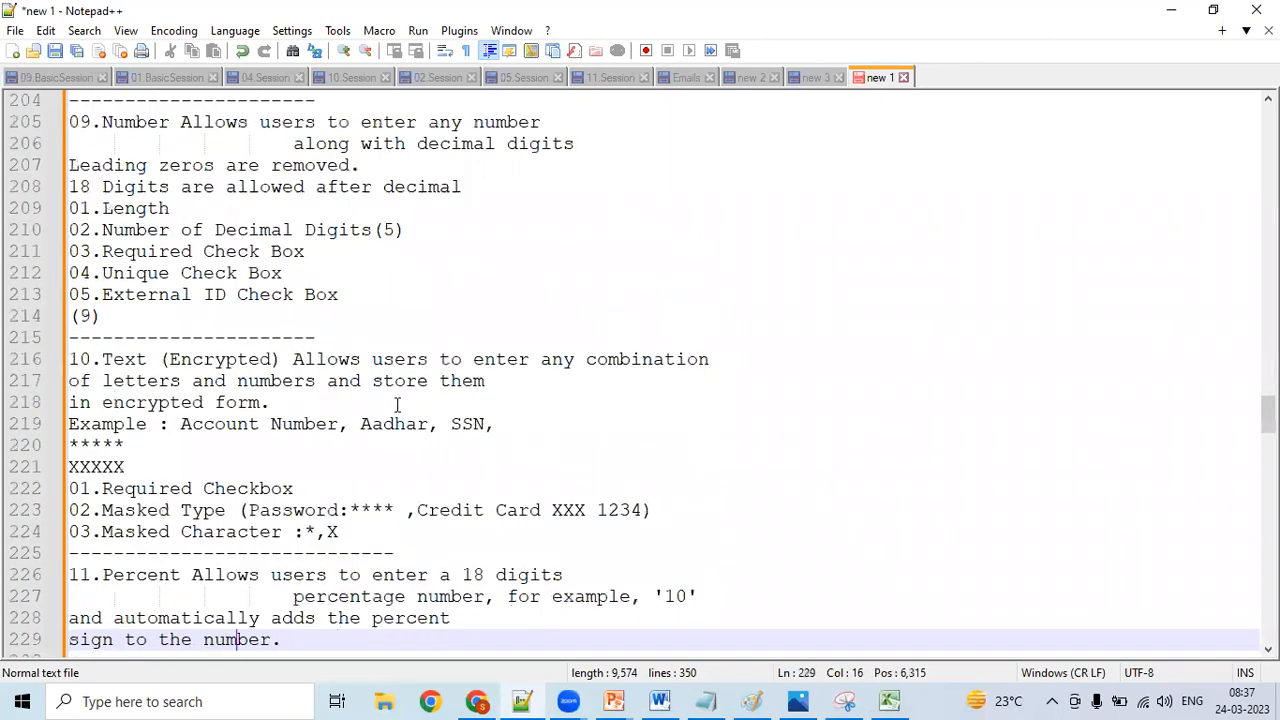
key(Down)
key(Down)
key(Down)
key(Down)
key(Down)
key(Down)
key(Down)
key(Down)
key(Down)
key(Down)
key(Down)
key(Down)
key(Down)
key(Down)
key(Down)
key(Down)
key(Down)
key(Down)
key(Down)
key(Down)
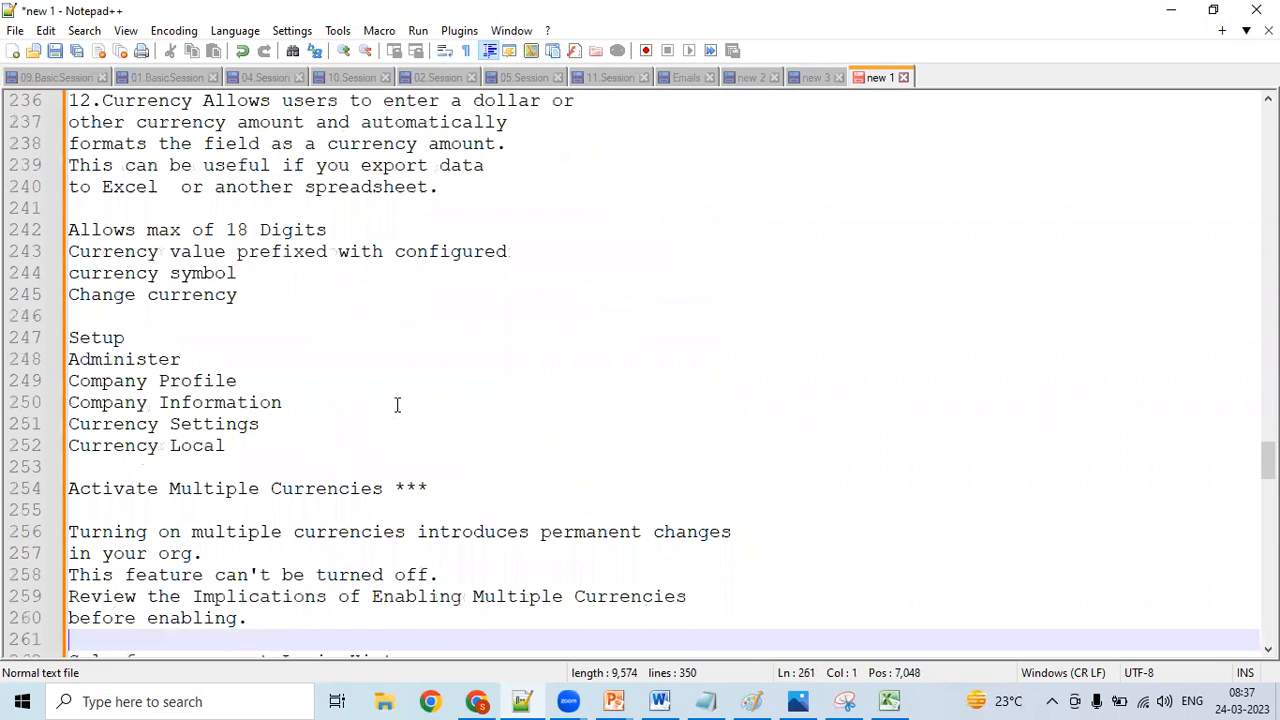
key(Down)
key(Down)
key(Down)
key(Down)
key(Down)
key(Down)
key(Down)
key(Down)
key(Down)
key(Down)
key(Down)
key(Down)
key(Down)
key(Down)
key(Down)
key(Down)
key(Down)
key(Down)
key(Down)
key(Down)
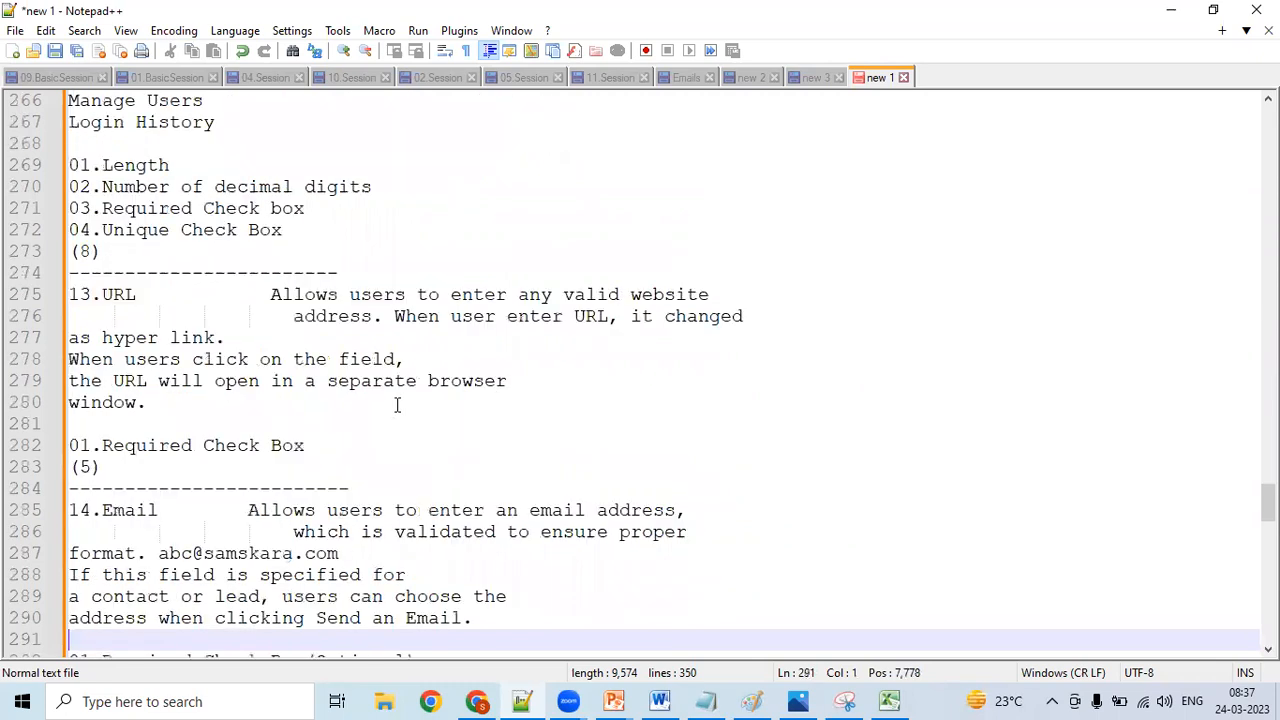
key(Down)
key(Down)
key(Down)
key(Down)
key(Down)
key(Down)
key(Down)
key(Down)
key(Down)
key(Down)
key(Down)
key(Down)
key(Down)
key(Down)
key(Down)
key(Down)
key(Down)
key(Down)
key(Down)
key(Down)
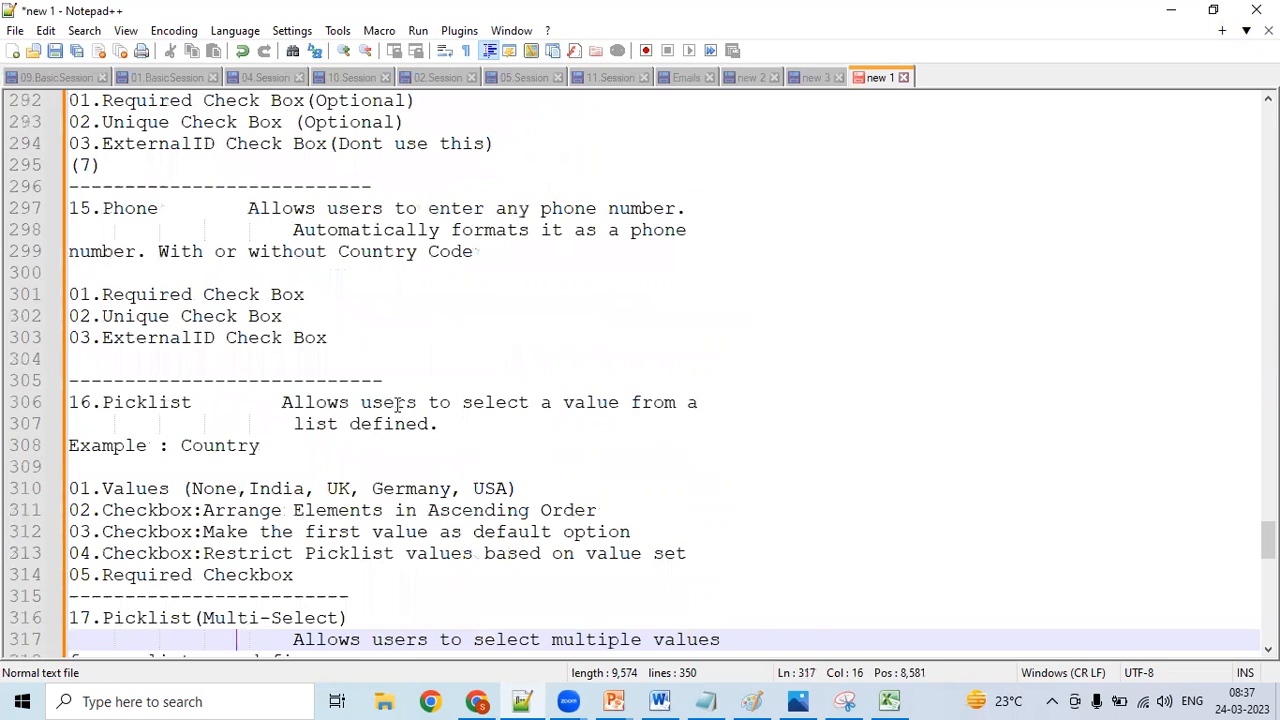
key(Down)
key(Down)
key(Down)
key(Down)
key(Down)
key(Down)
key(Down)
key(Down)
key(Down)
key(Down)
key(Down)
key(Down)
key(Down)
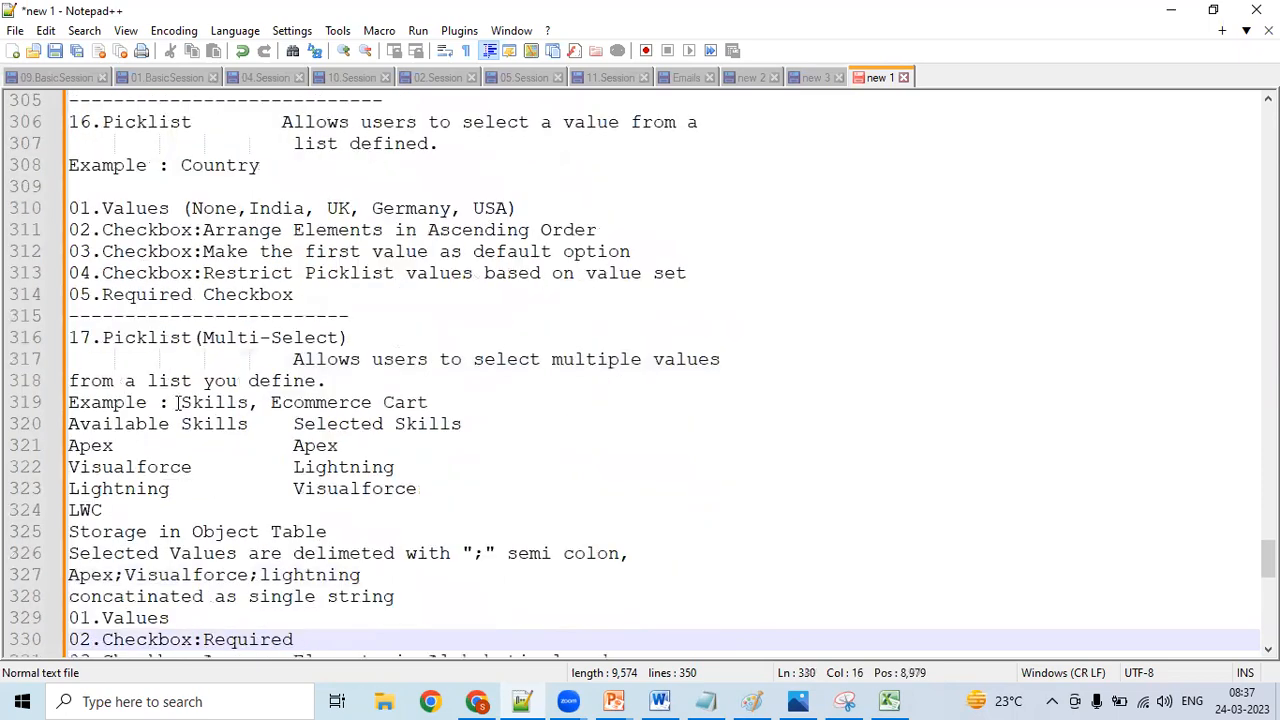
- Examine the Skills example under Picklist (Multi-Select), comparing the Available Skills and Selected Skills lists
click(170, 402)
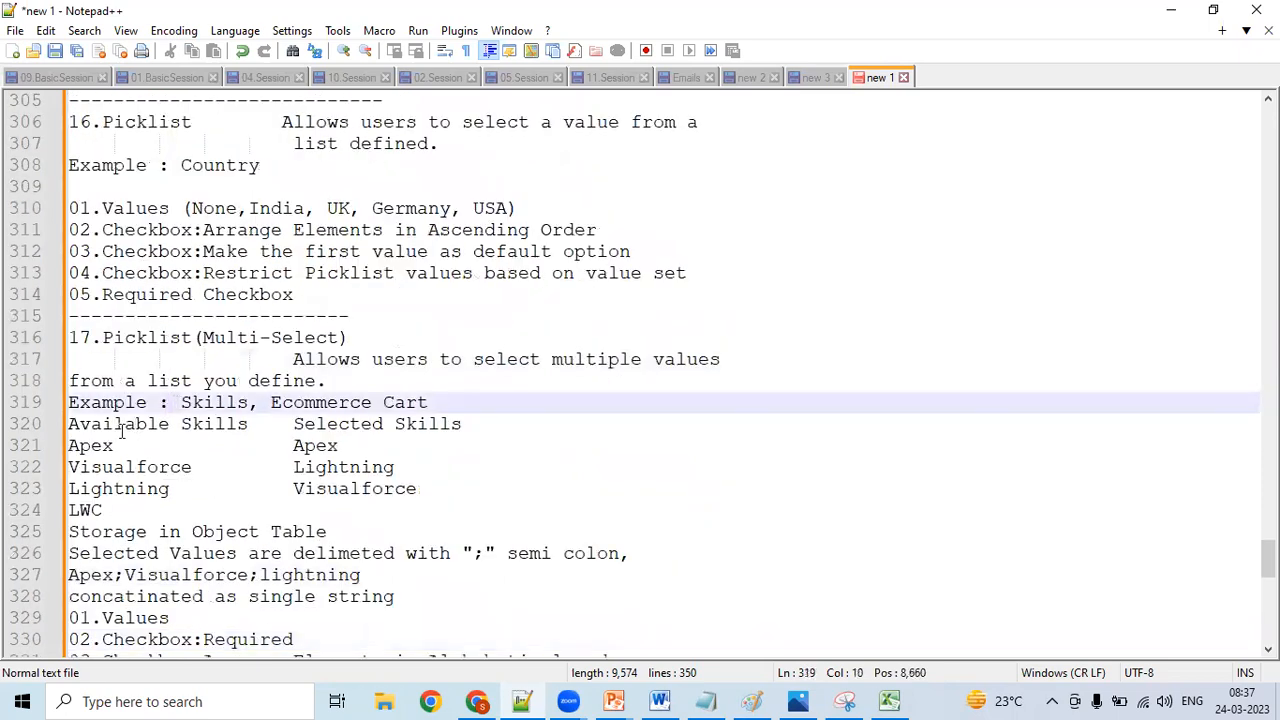
click(122, 428)
click(108, 445)
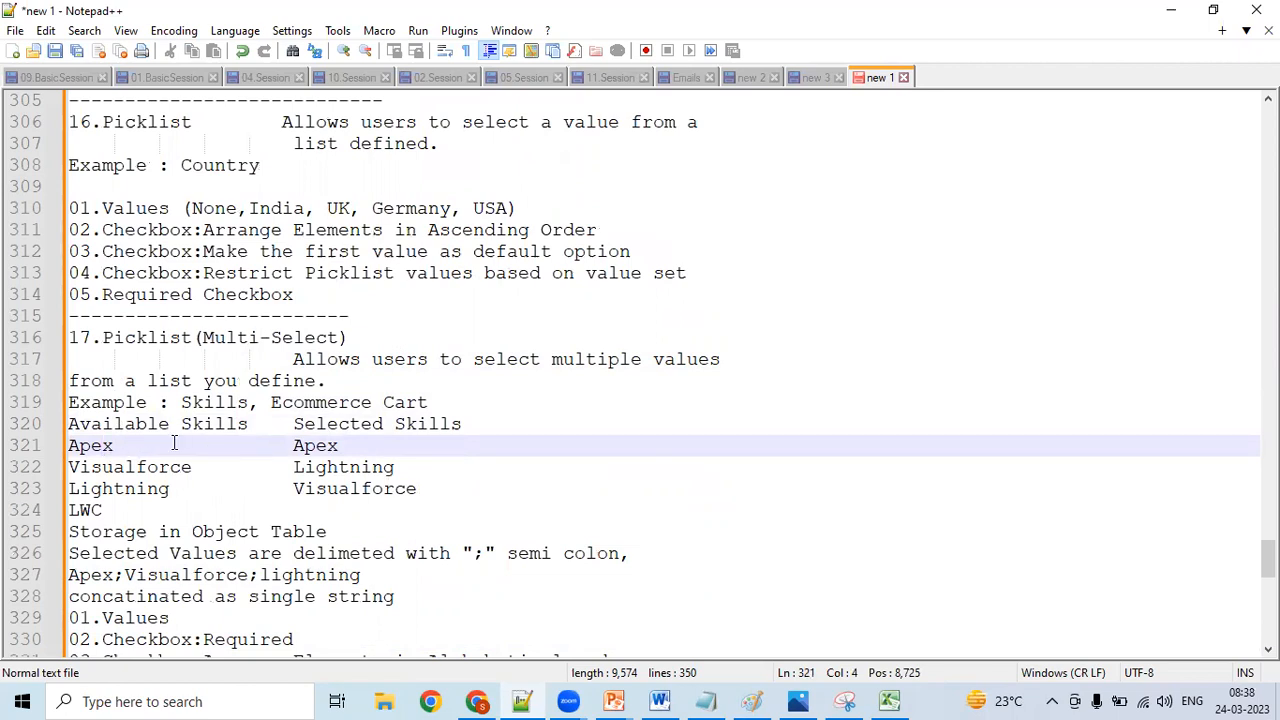
click(146, 510)
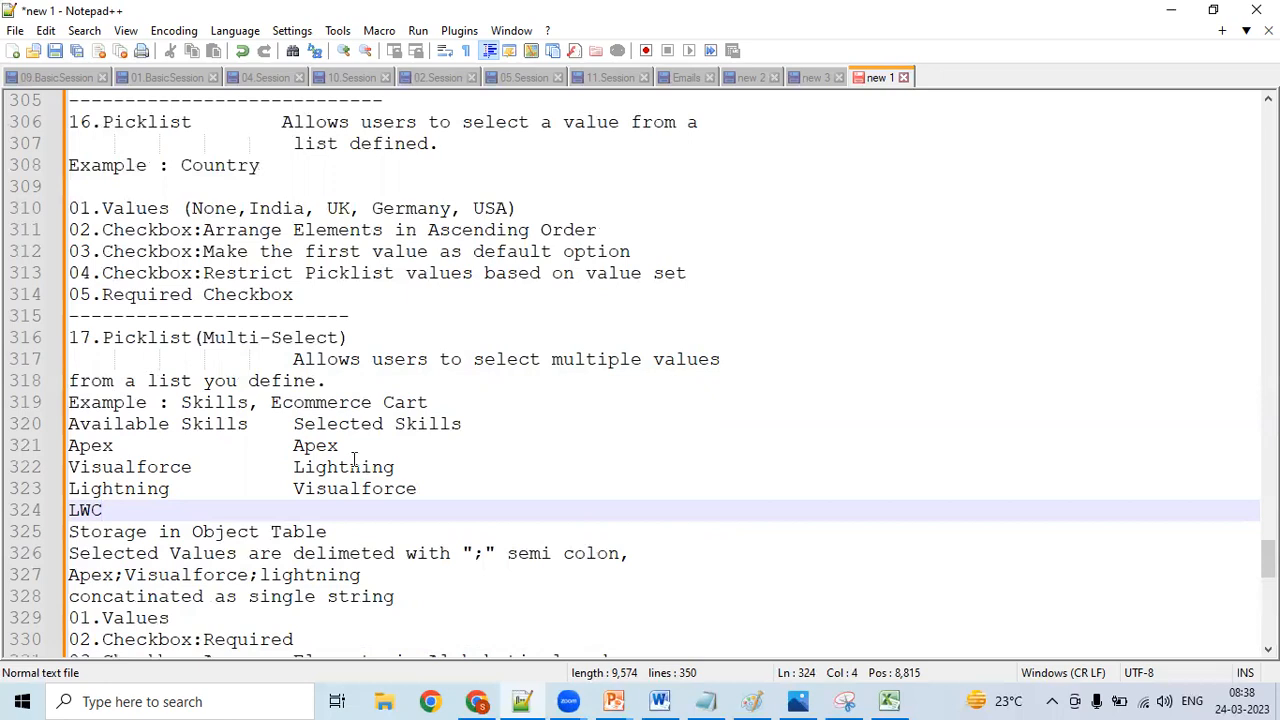
click(316, 445)
click(260, 438)
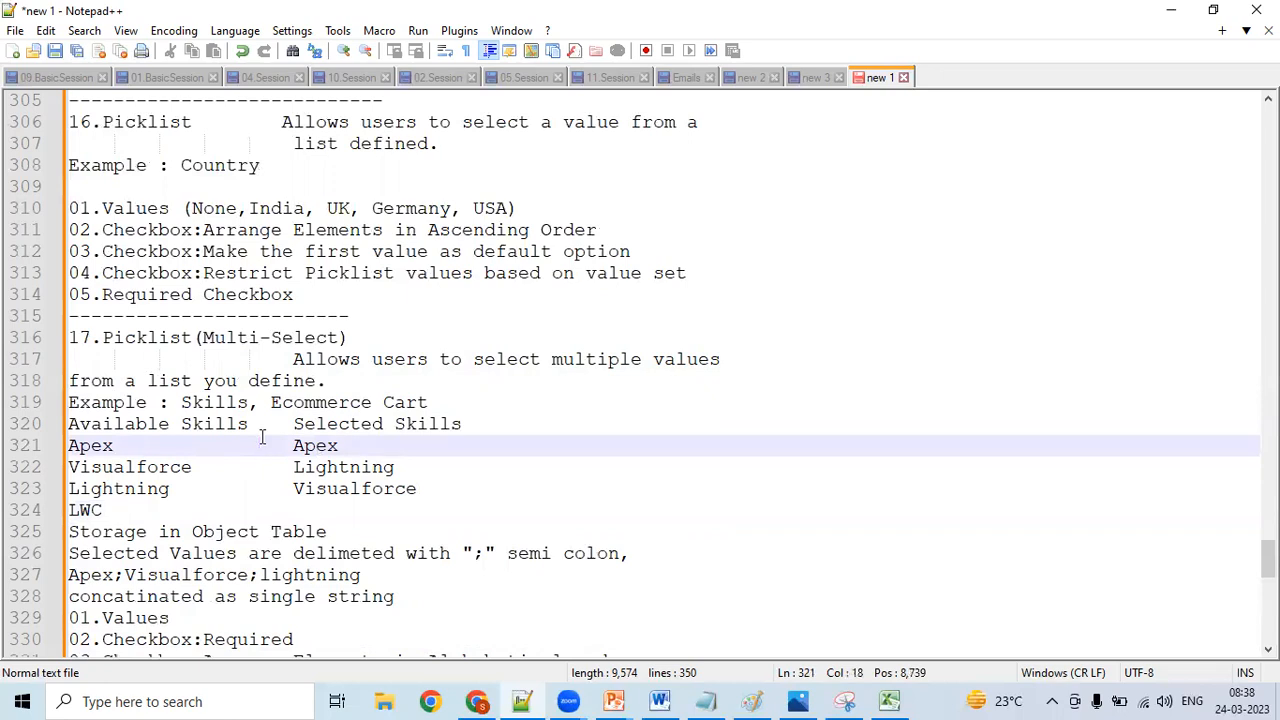
click(348, 423)
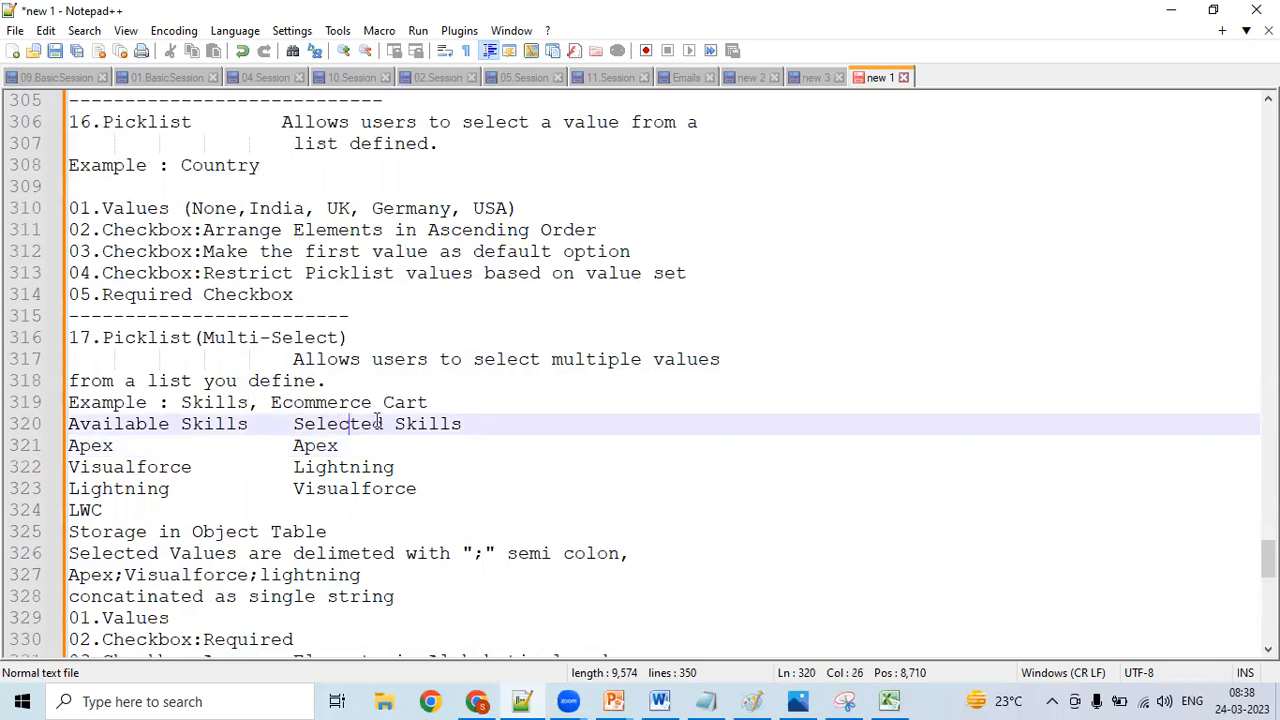
- Switch to Excel and move "Skills Required:" from D5 to C19, beside Picklist (Multi-Select)
click(889, 701)
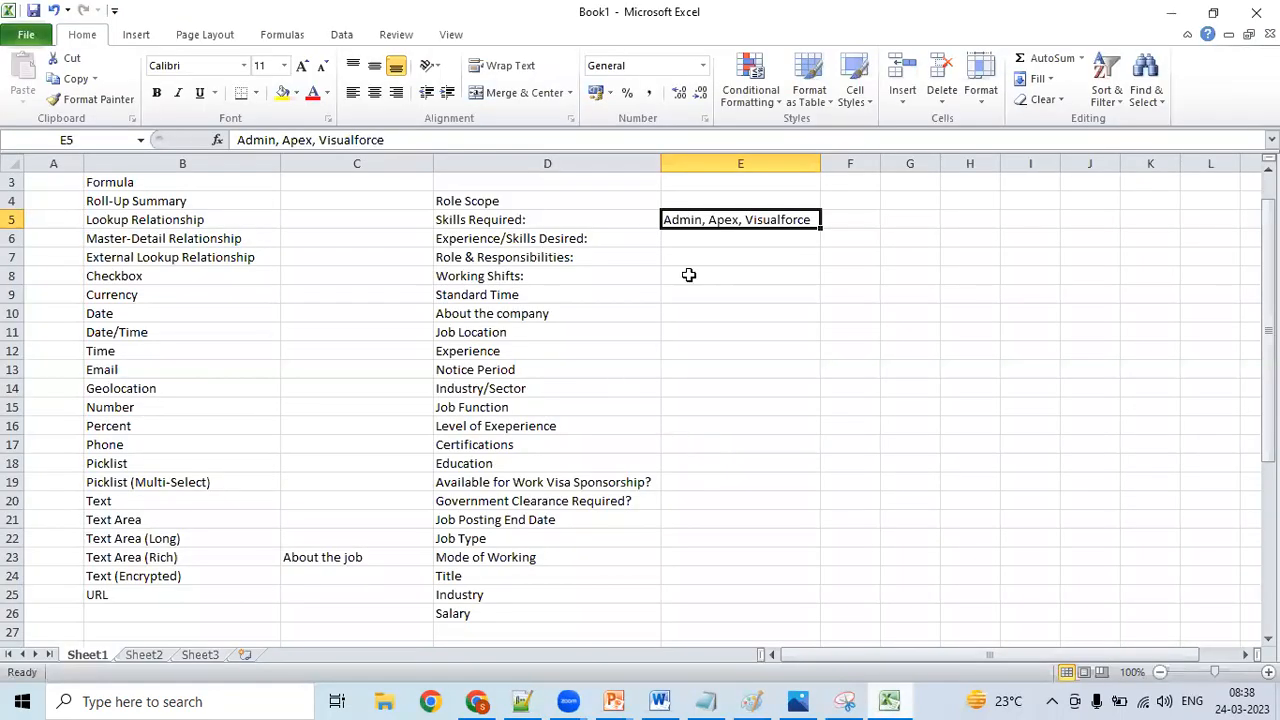
key(Left)
key(ctrl+c)
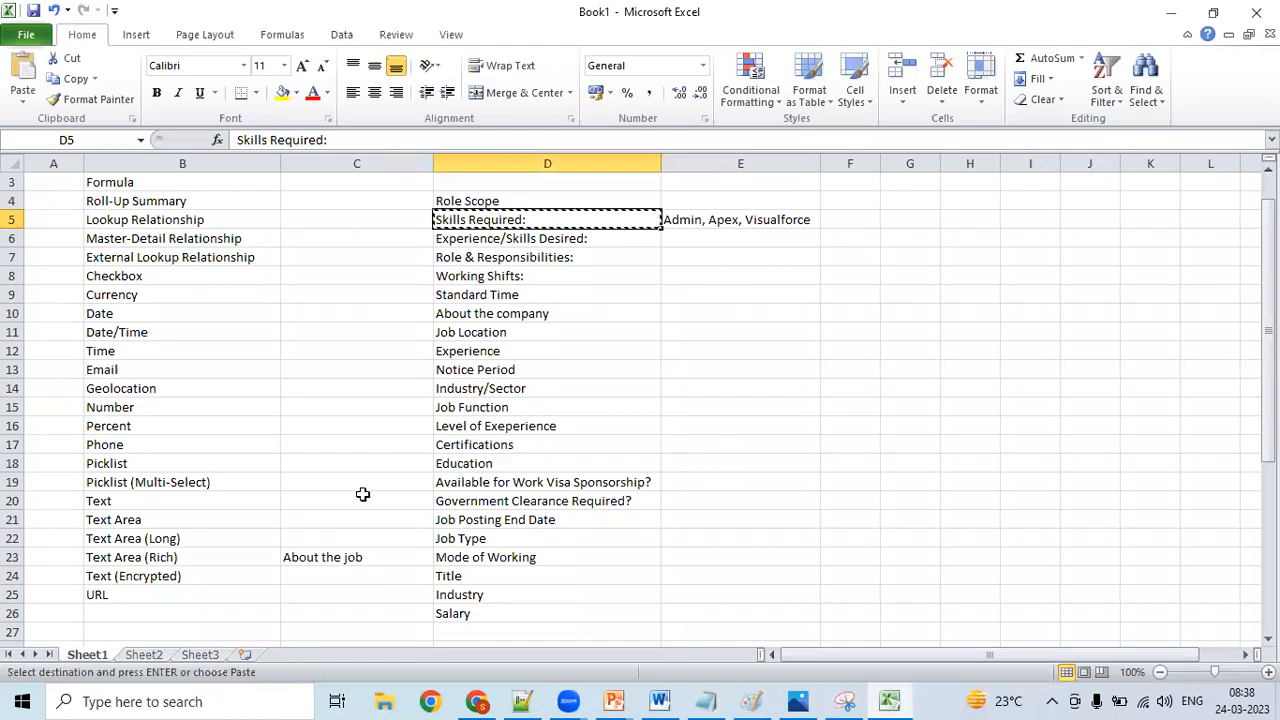
click(333, 483)
key(ctrl+v)
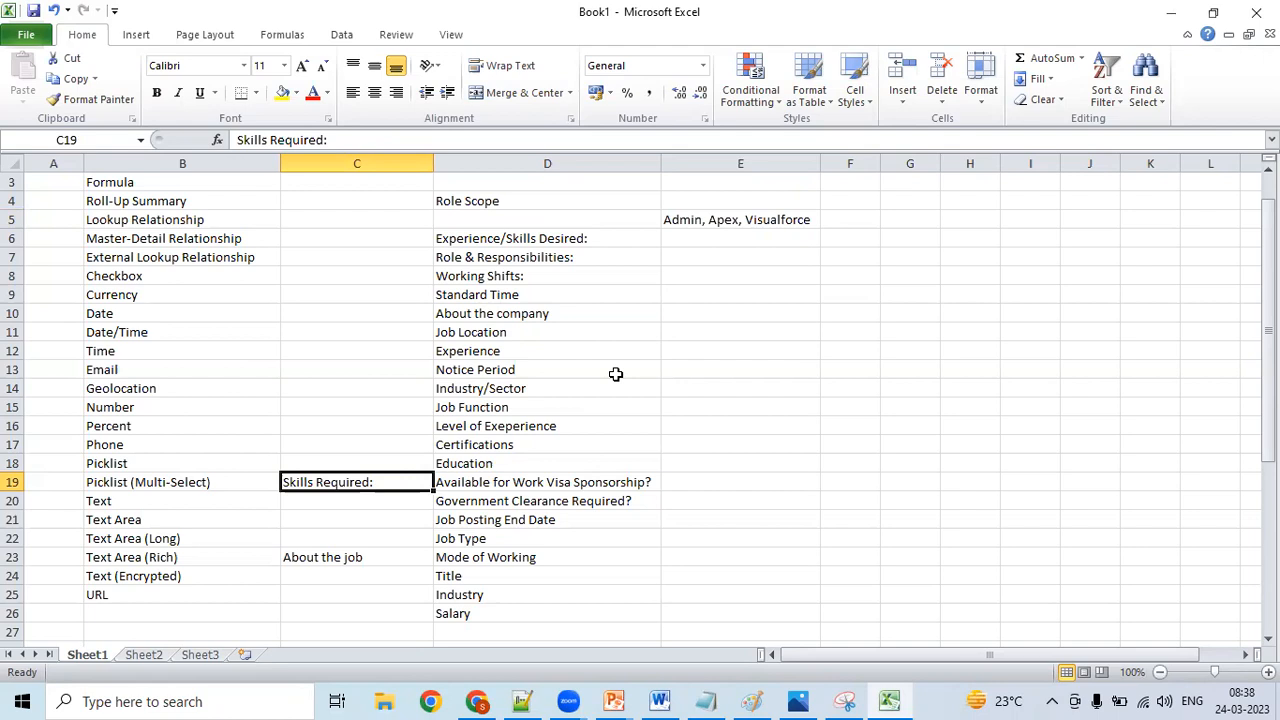
- Enter the field name "ShiftStart Time" in C12, beside the Time data type
click(582, 294)
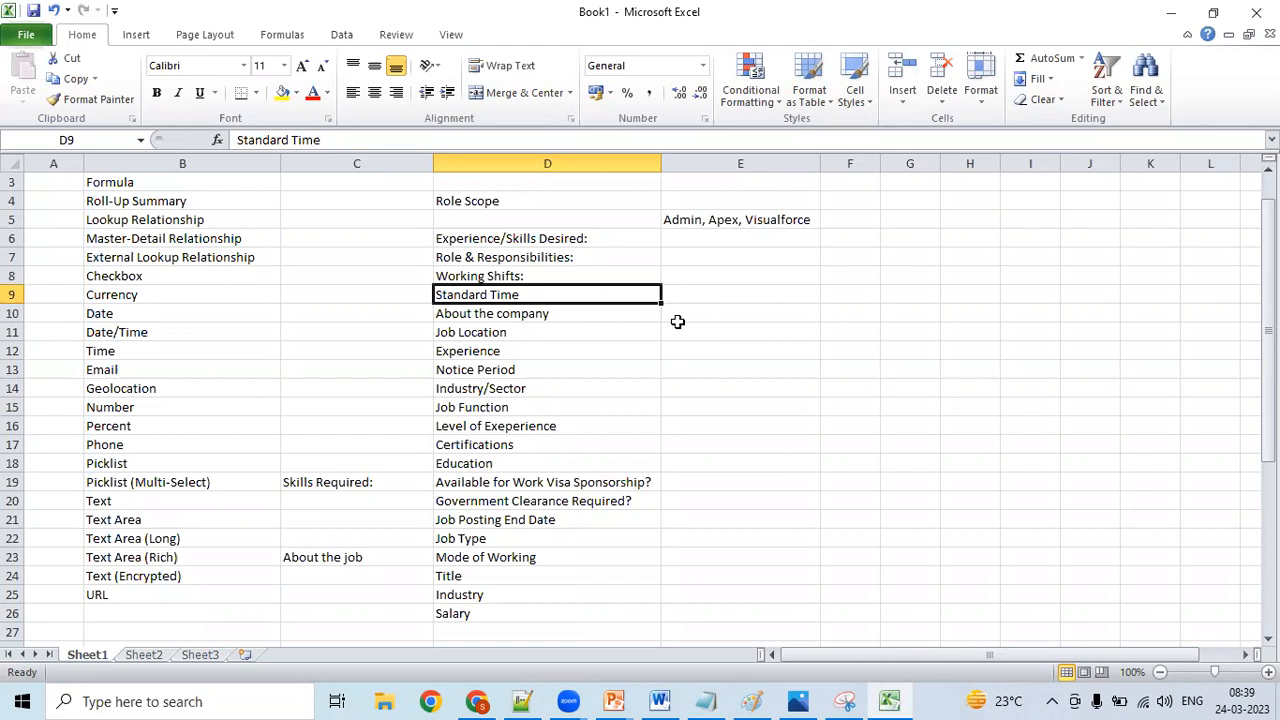
click(327, 344)
text(Sh)
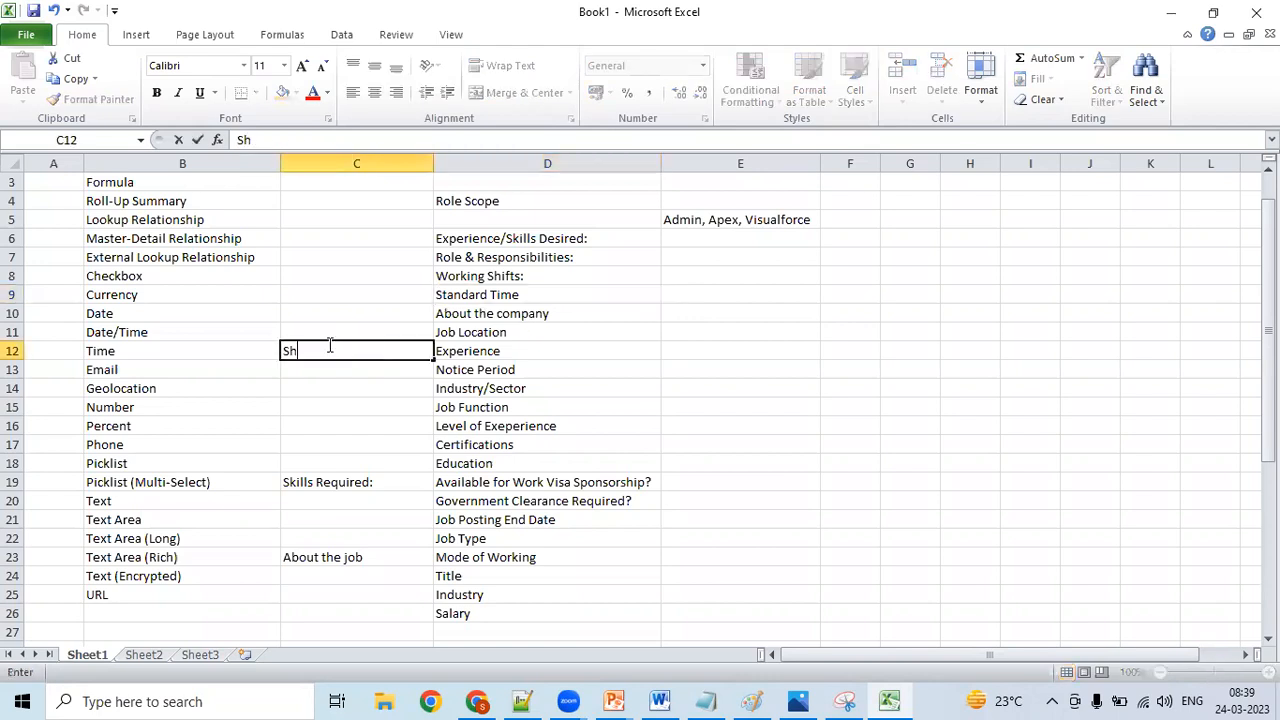
text(iftStart Time)
click(313, 350)
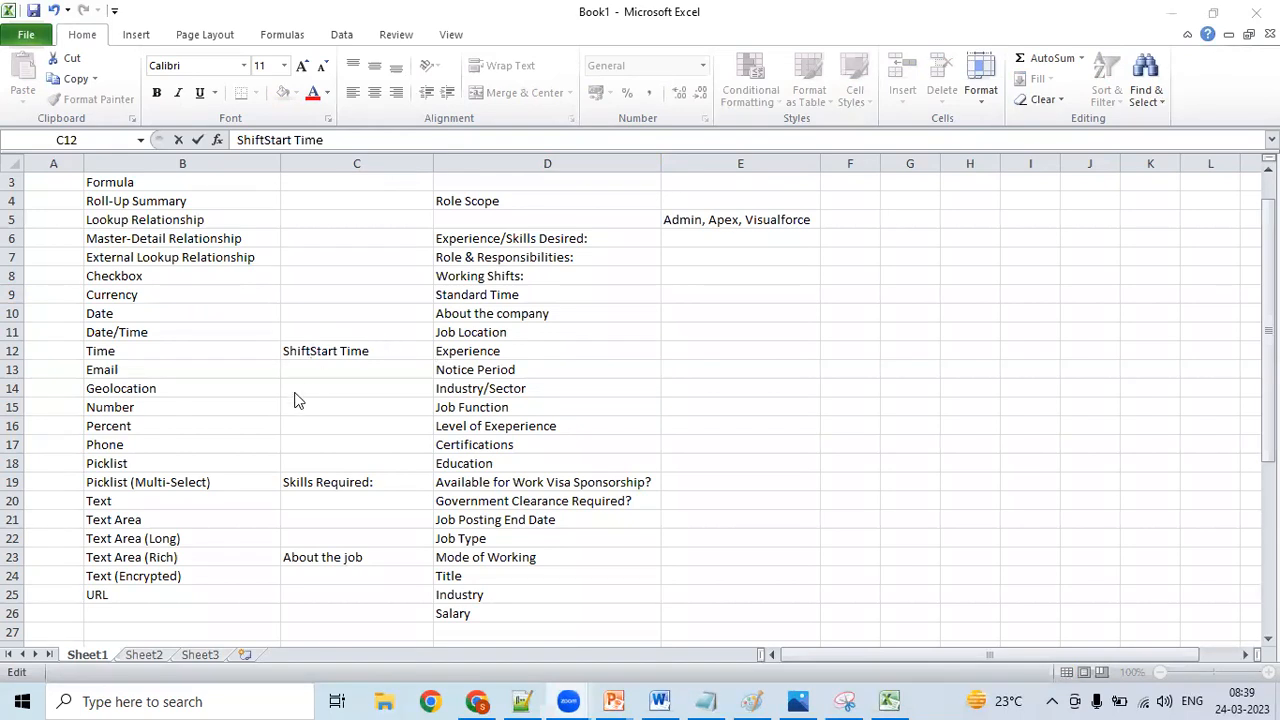
click(387, 410)
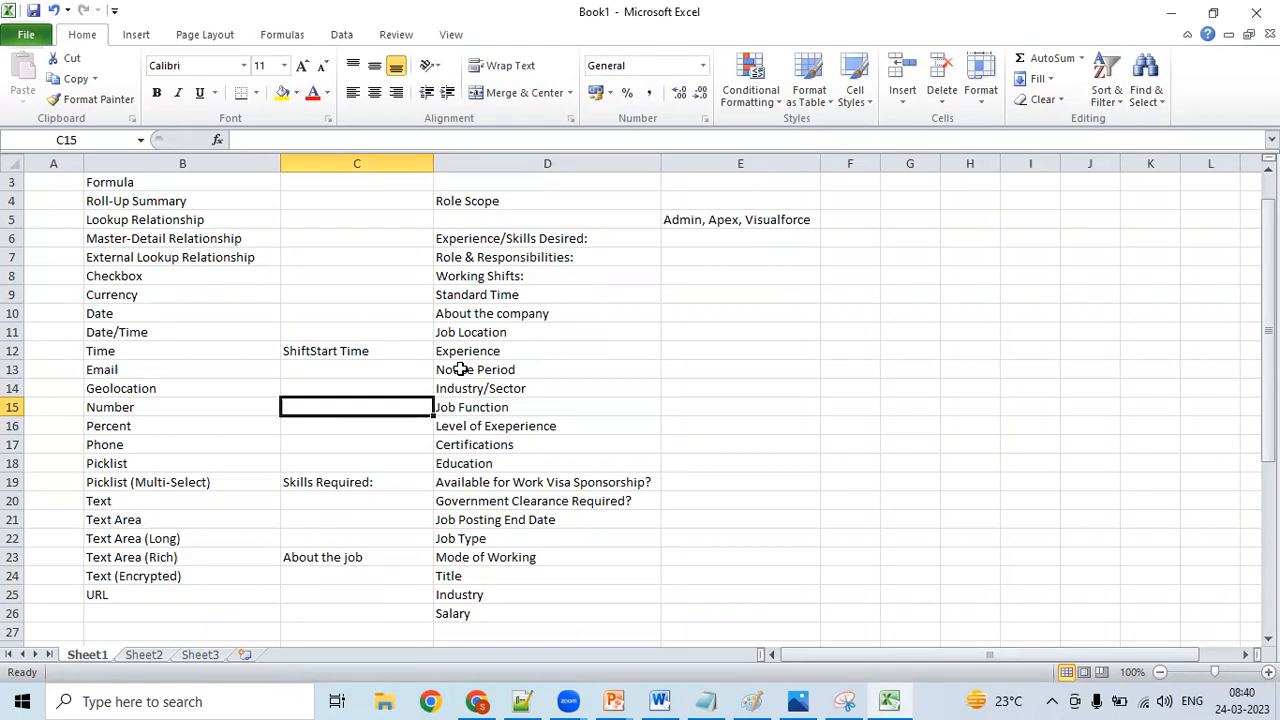
- Enter the field name "Job Posted Date" in C10, beside the Date data type
click(375, 316)
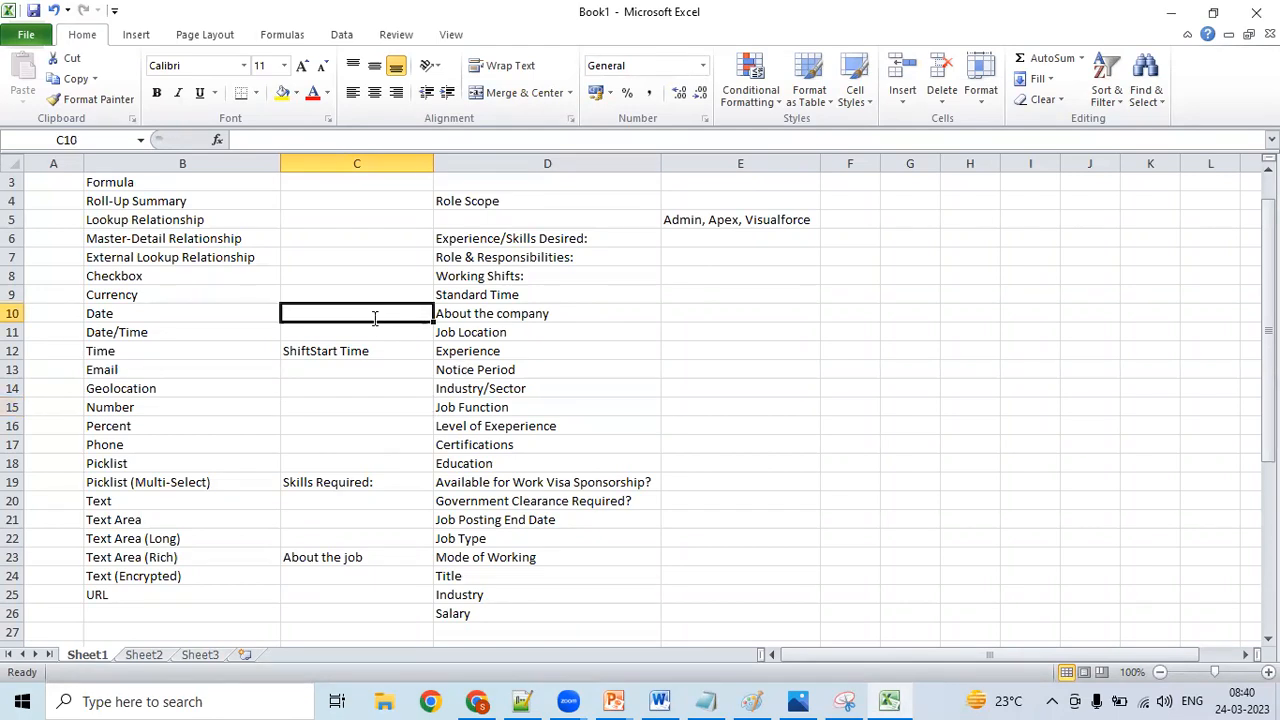
text(Job Pos)
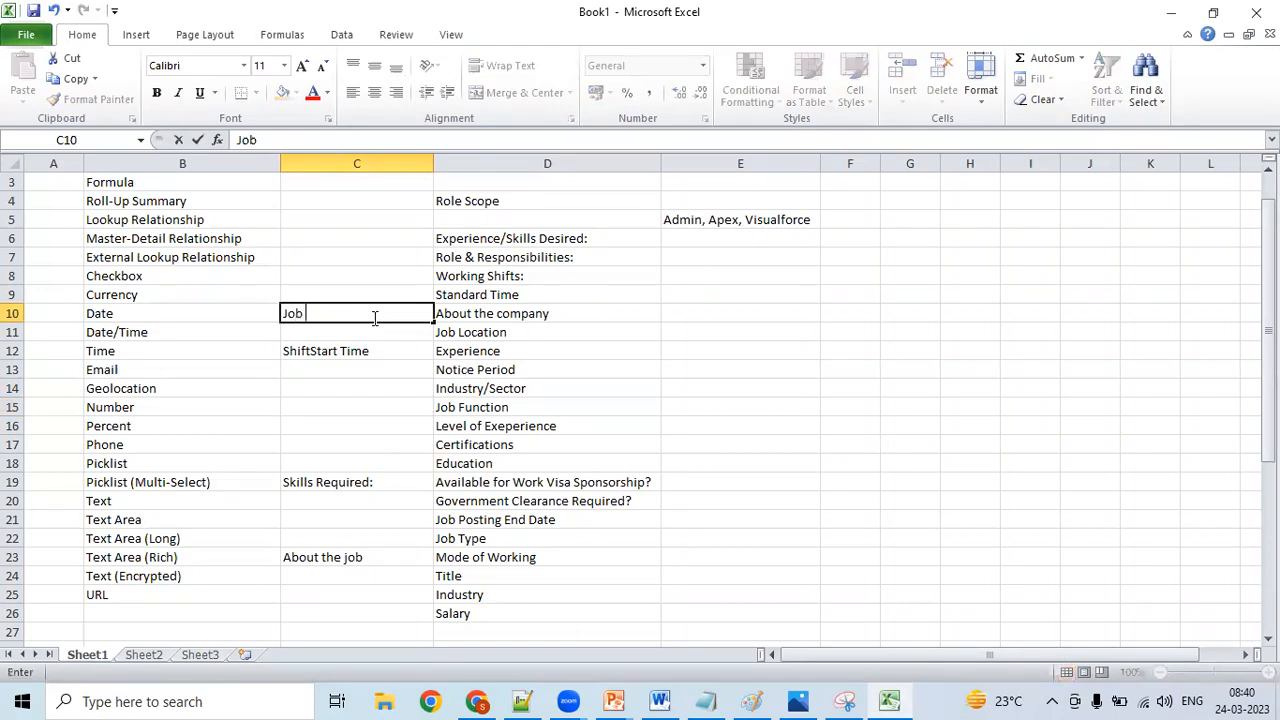
text(ted Date)
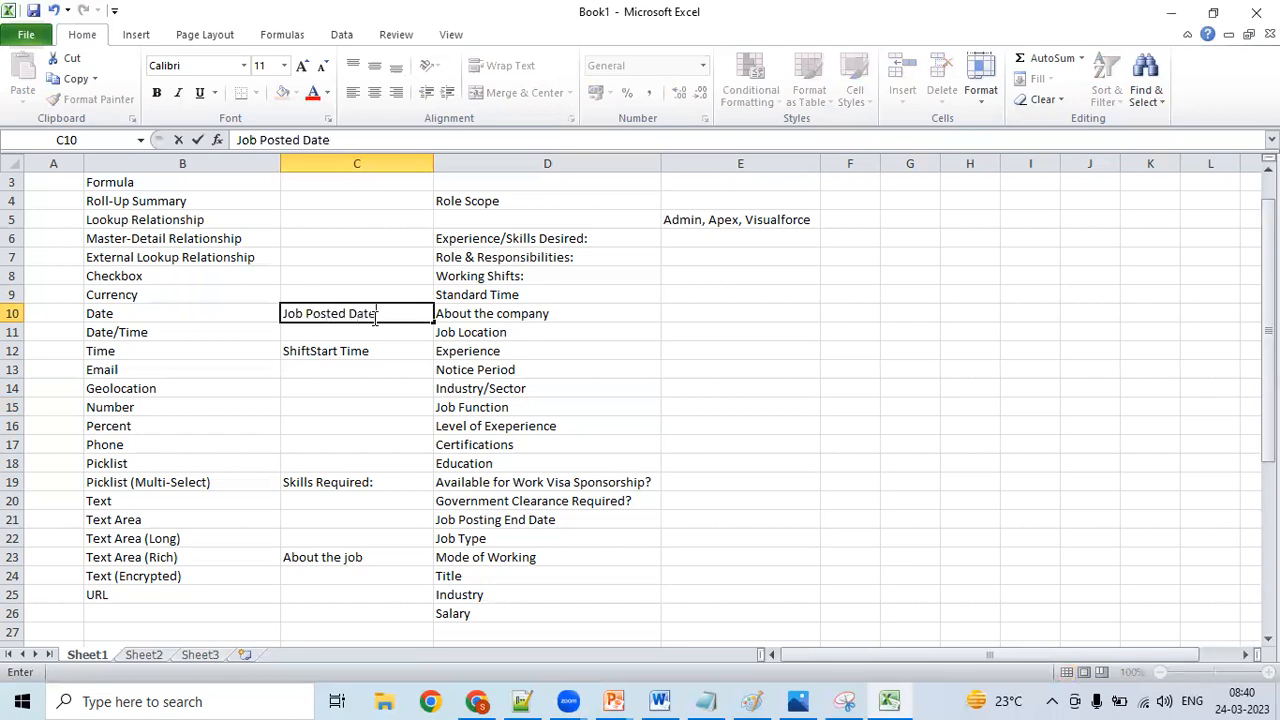
- Enter the field name "Last Date Time to Apply" in C11, beside the Date/Time data type
click(400, 332)
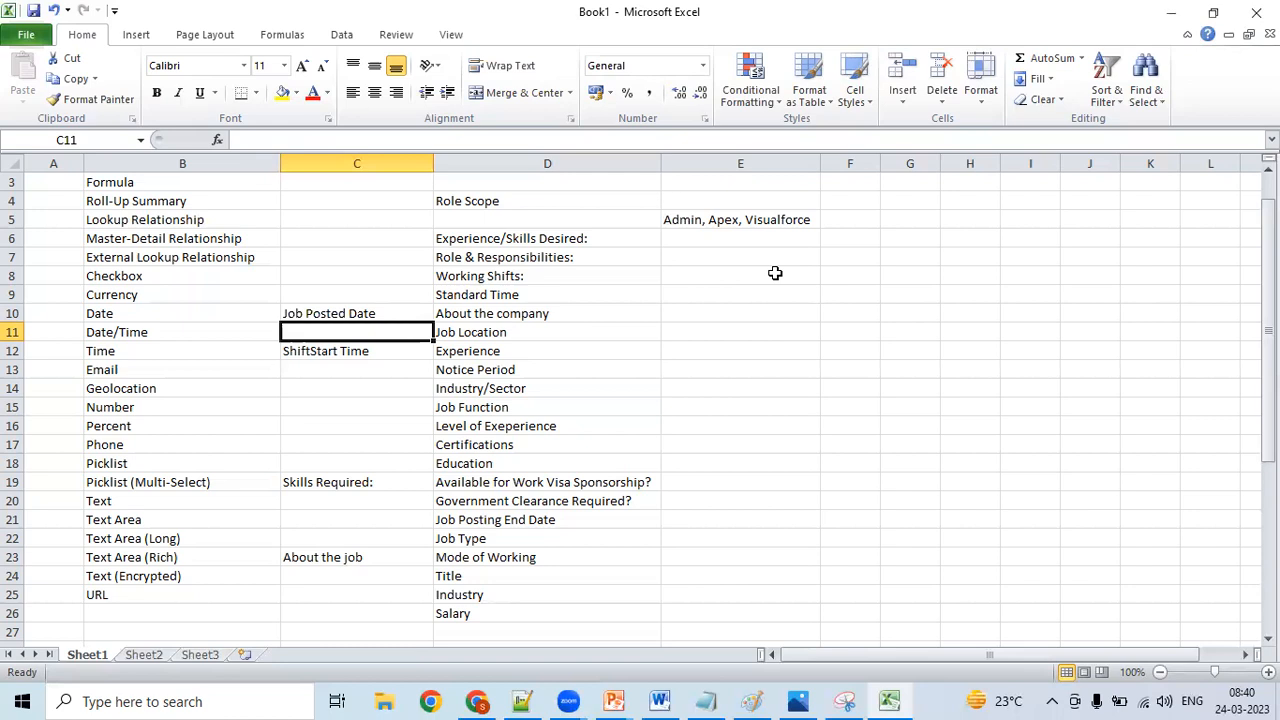
text(Last d)
key(BackSpace)
text(Date a)
key(BackSpace)
key(BackSpace)
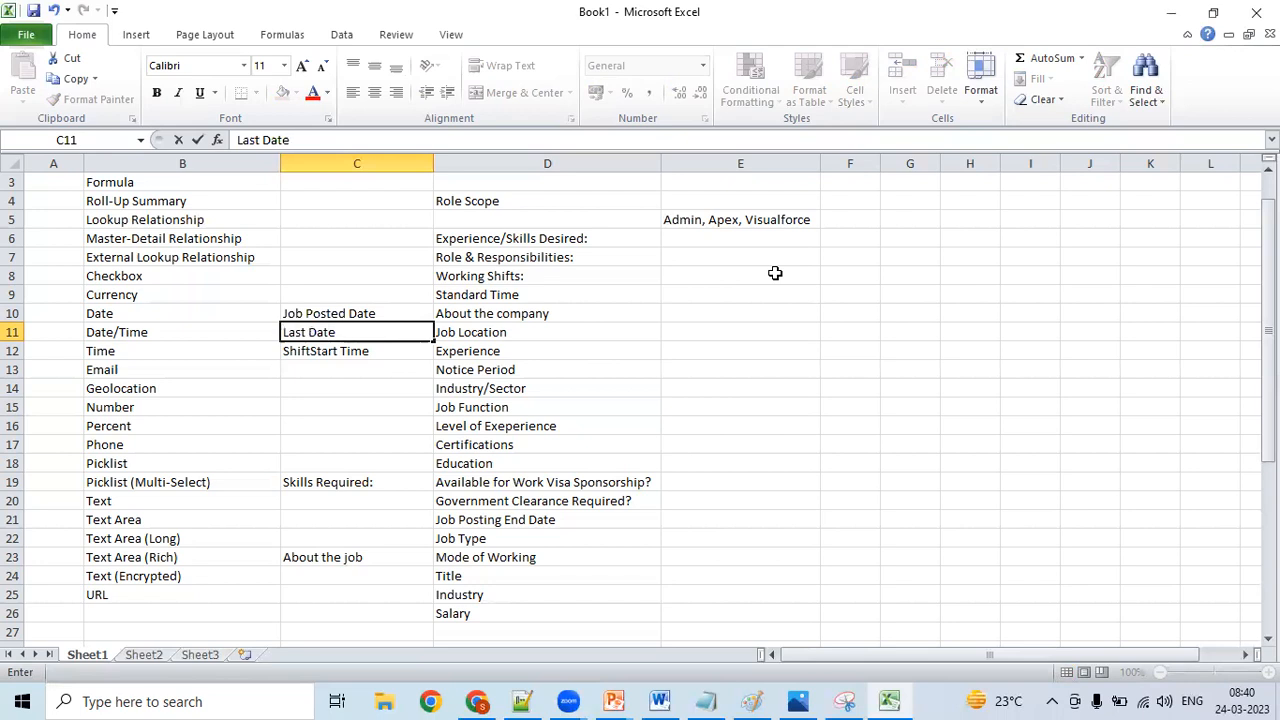
text(& Tiem)
key(BackSpace)
key(BackSpace)
key(BackSpace)
key(BackSpace)
key(BackSpace)
text(Time to APPL)
key(BackSpace)
key(BackSpace)
key(BackSpace)
text(ly)
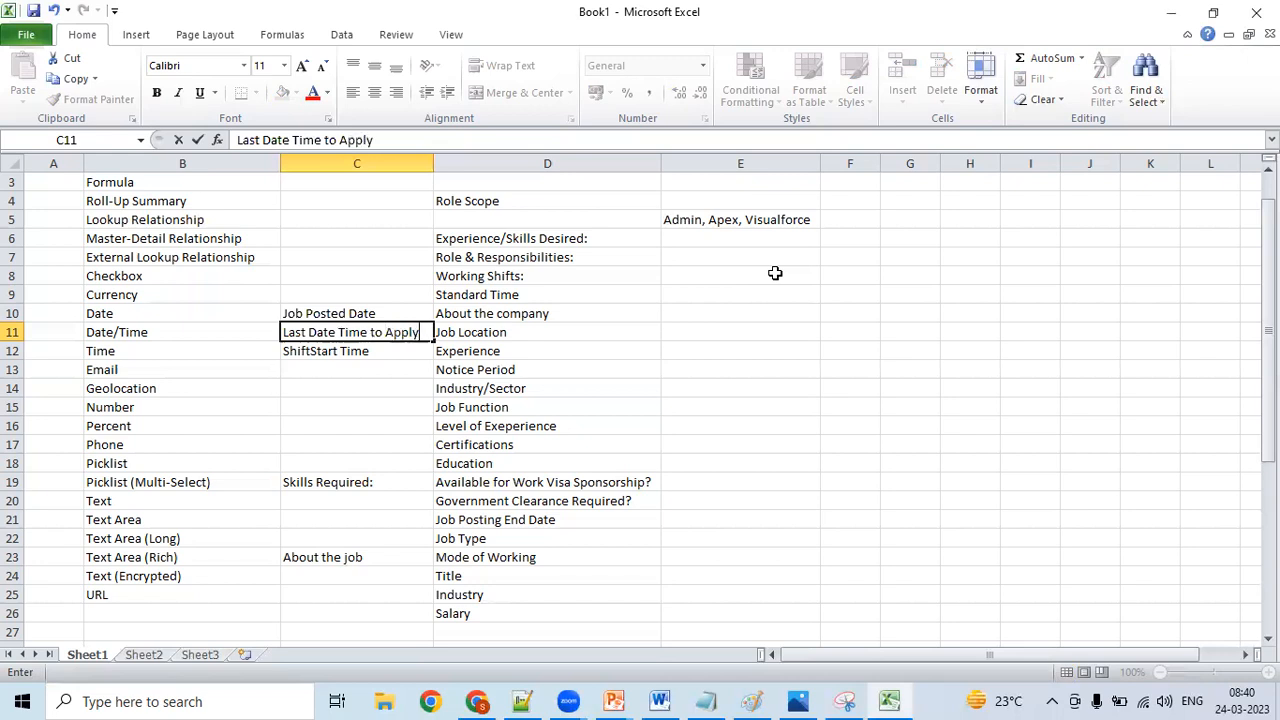
click(480, 446)
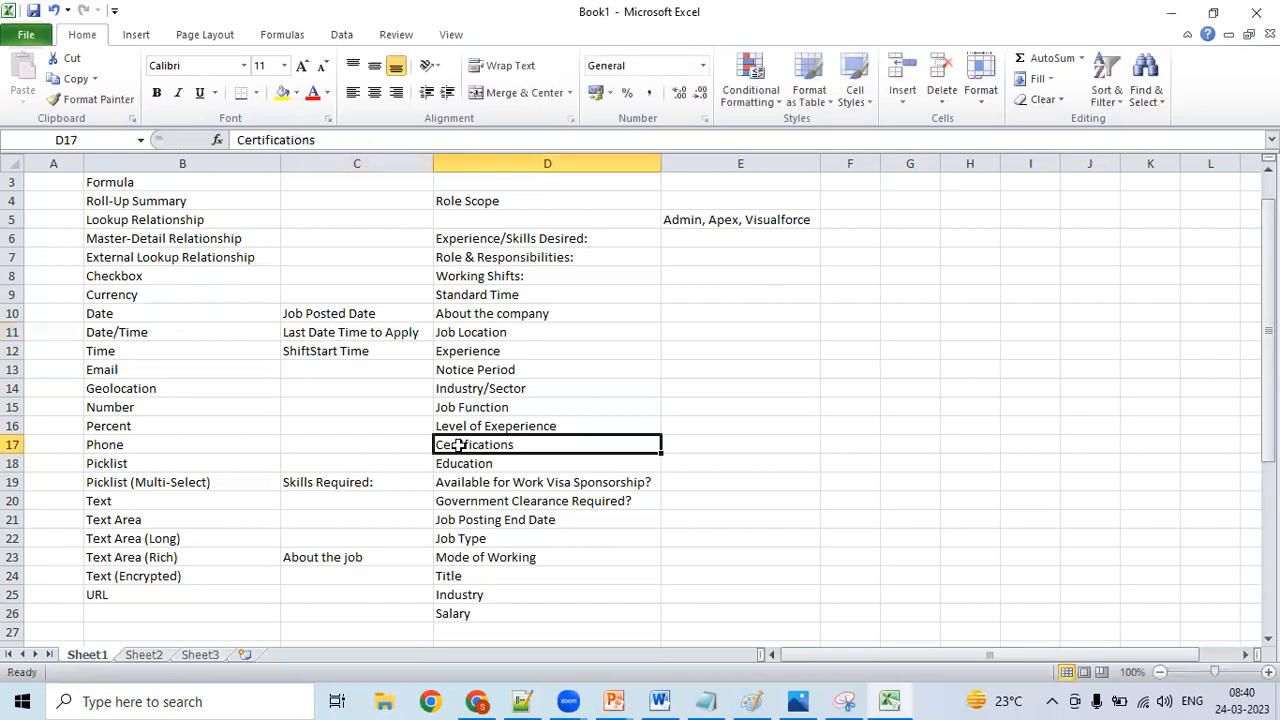
- Enter the field name "Qualification Percentage" in C16, beside the Percent data type
click(370, 444)
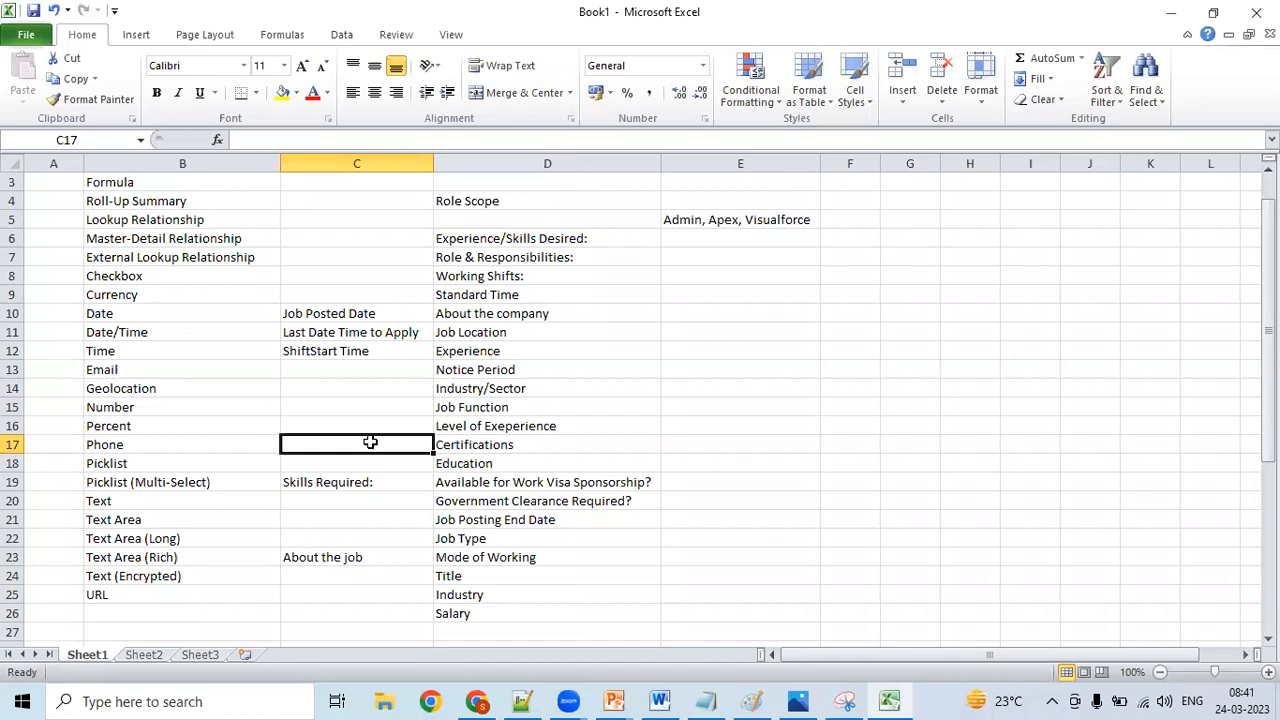
key(Up)
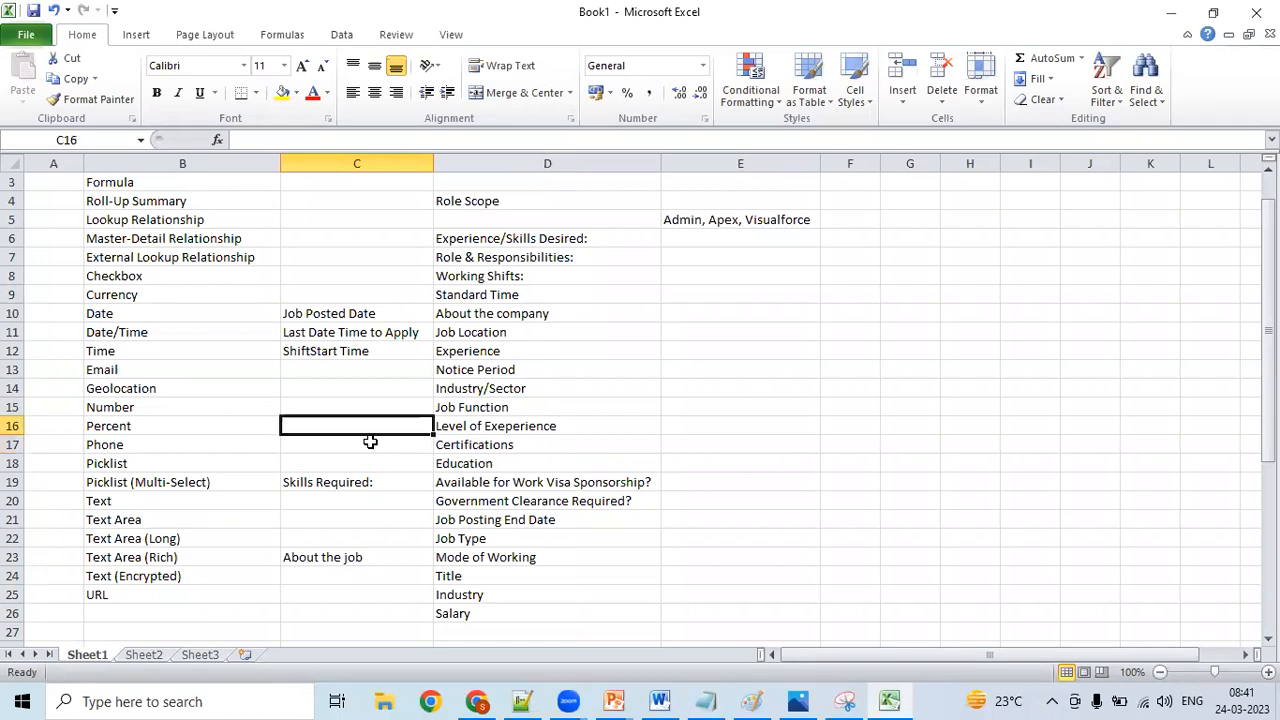
text(Q)
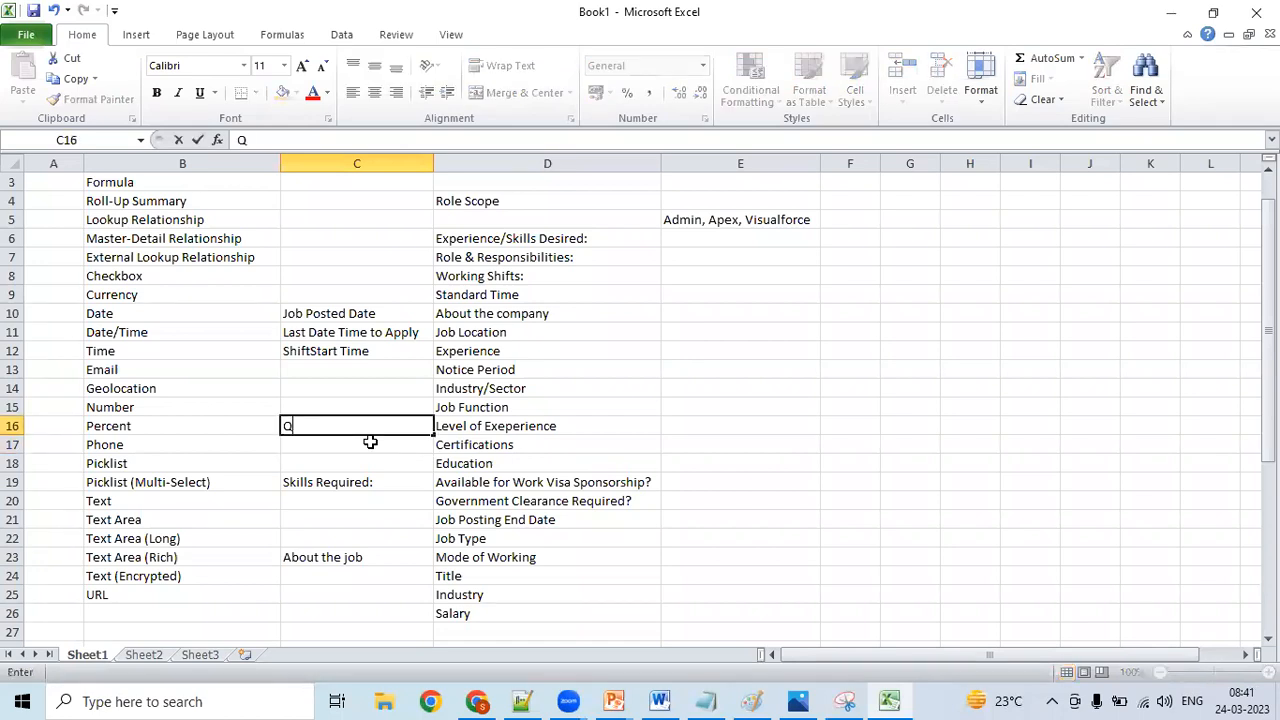
text(ualification P)
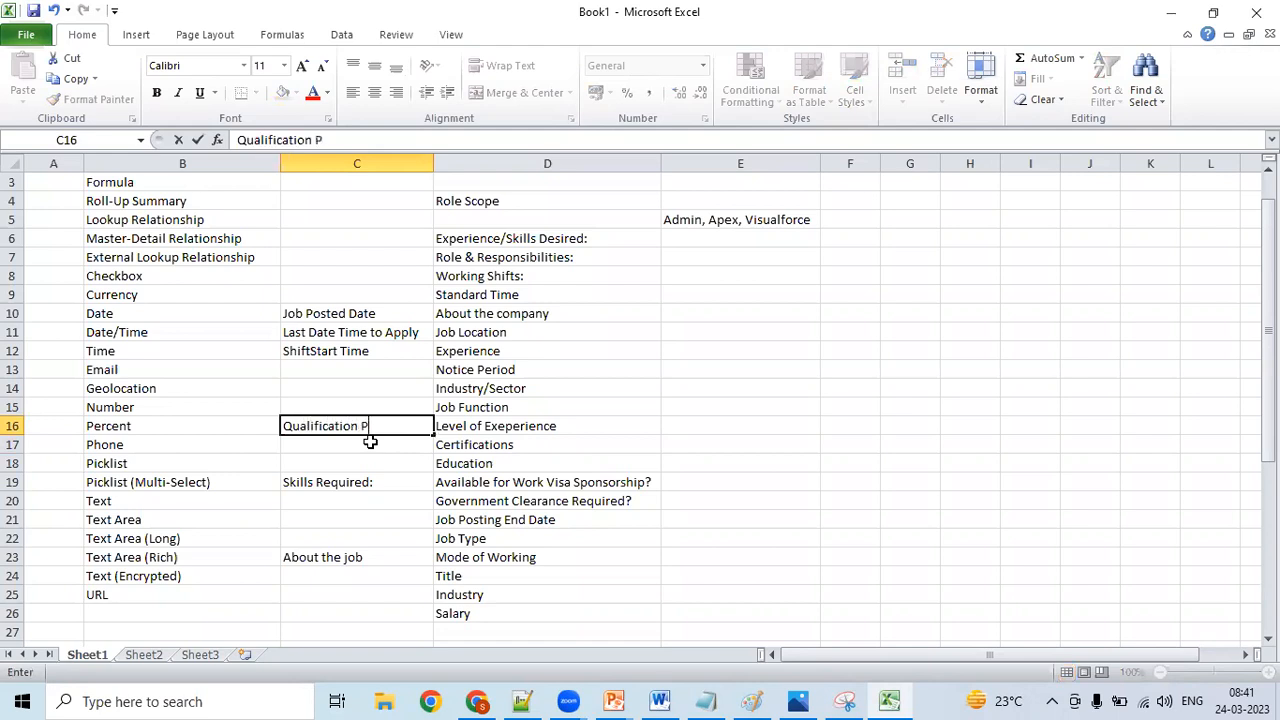
text(ercentage)
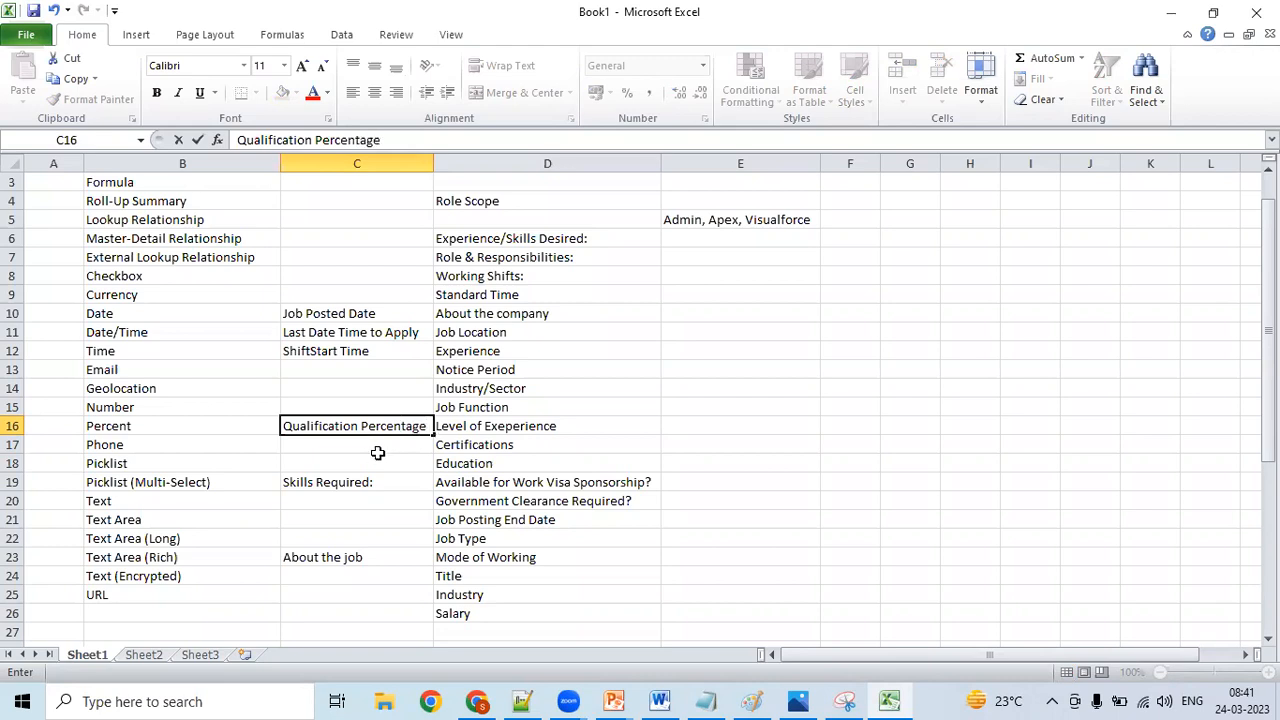
click(376, 456)
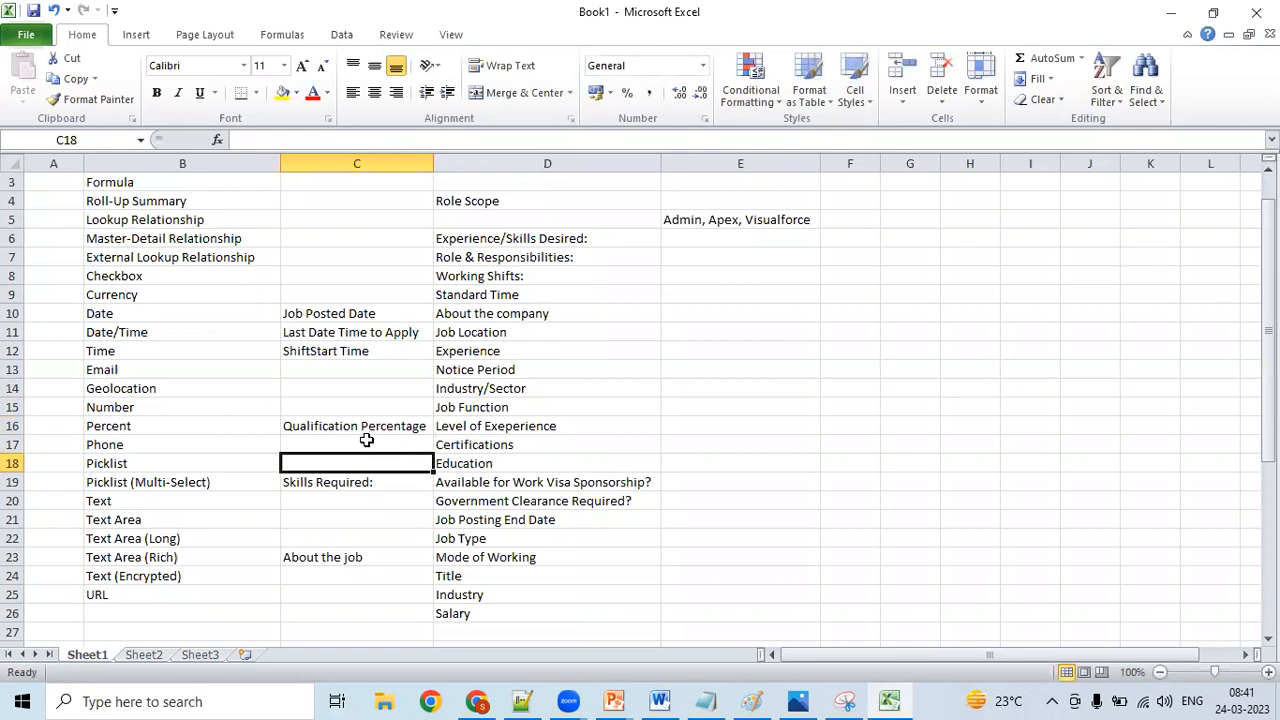
- Enter the field name "Contant No" in C17, beside the Phone data type
click(367, 440)
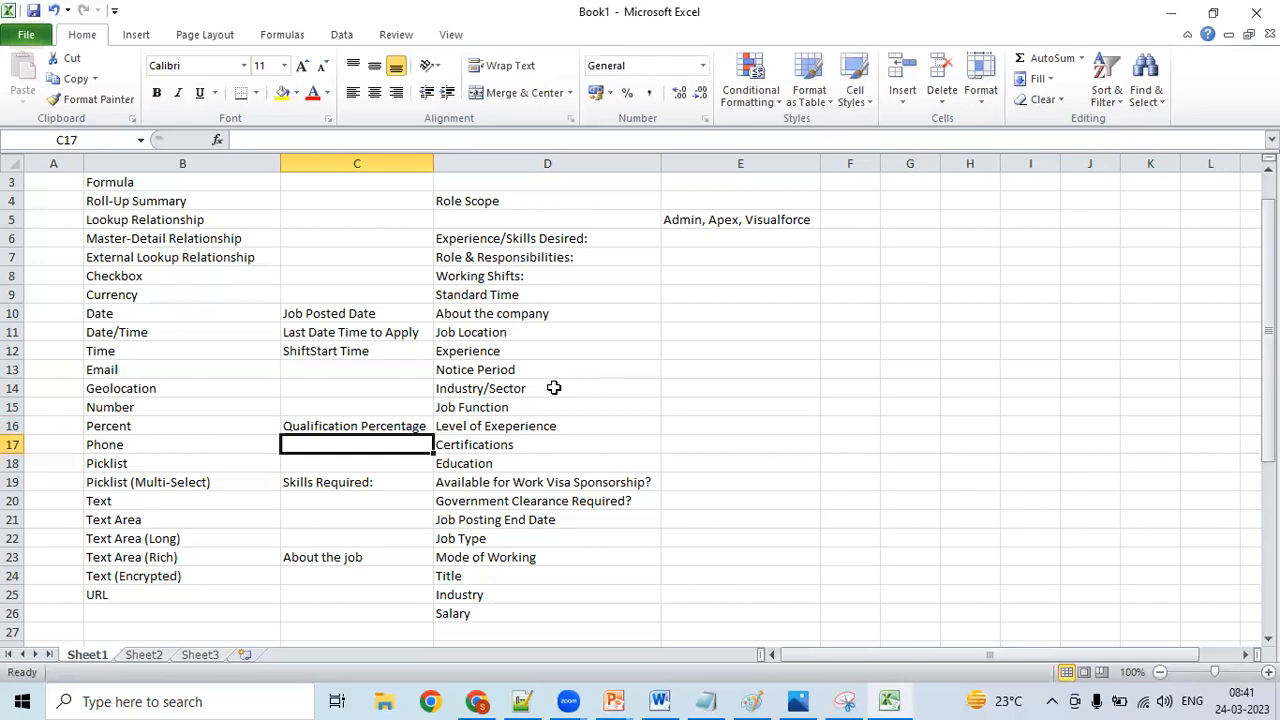
text(Conta)
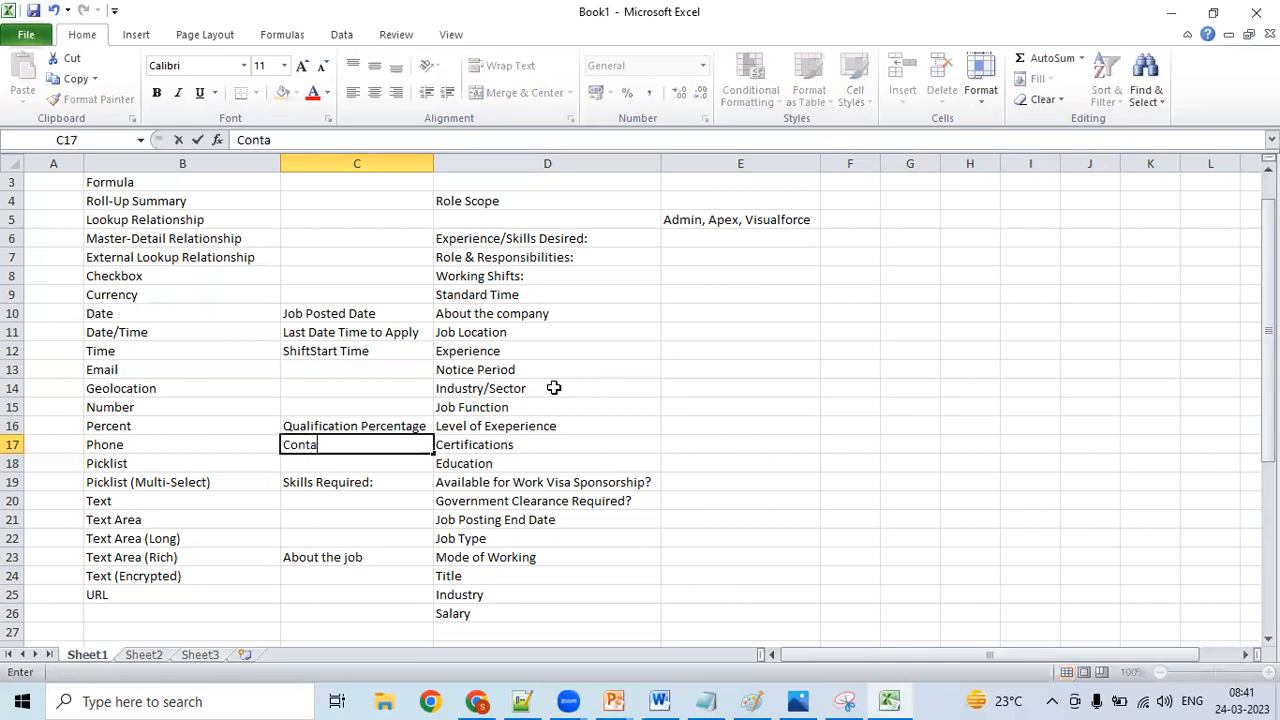
text(nt No)
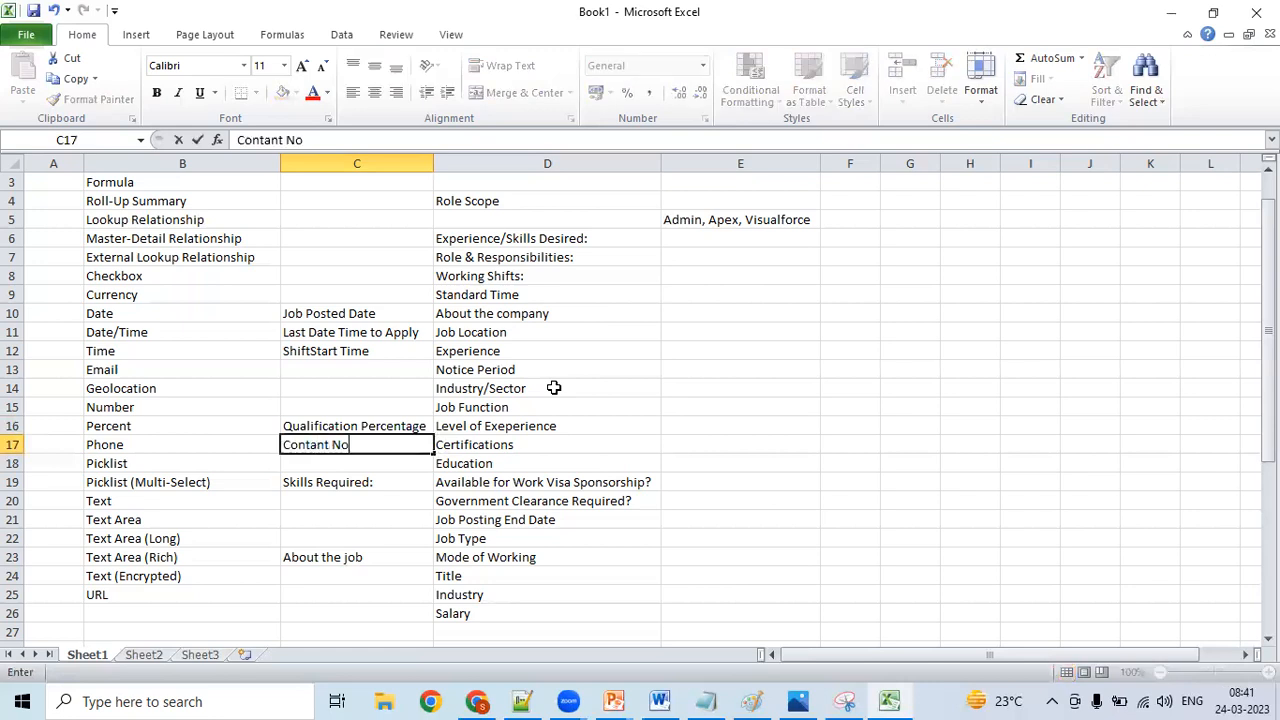
- Enter the field name "Contact Person Email" in C13, beside the Email data type
click(417, 367)
text(Cont)
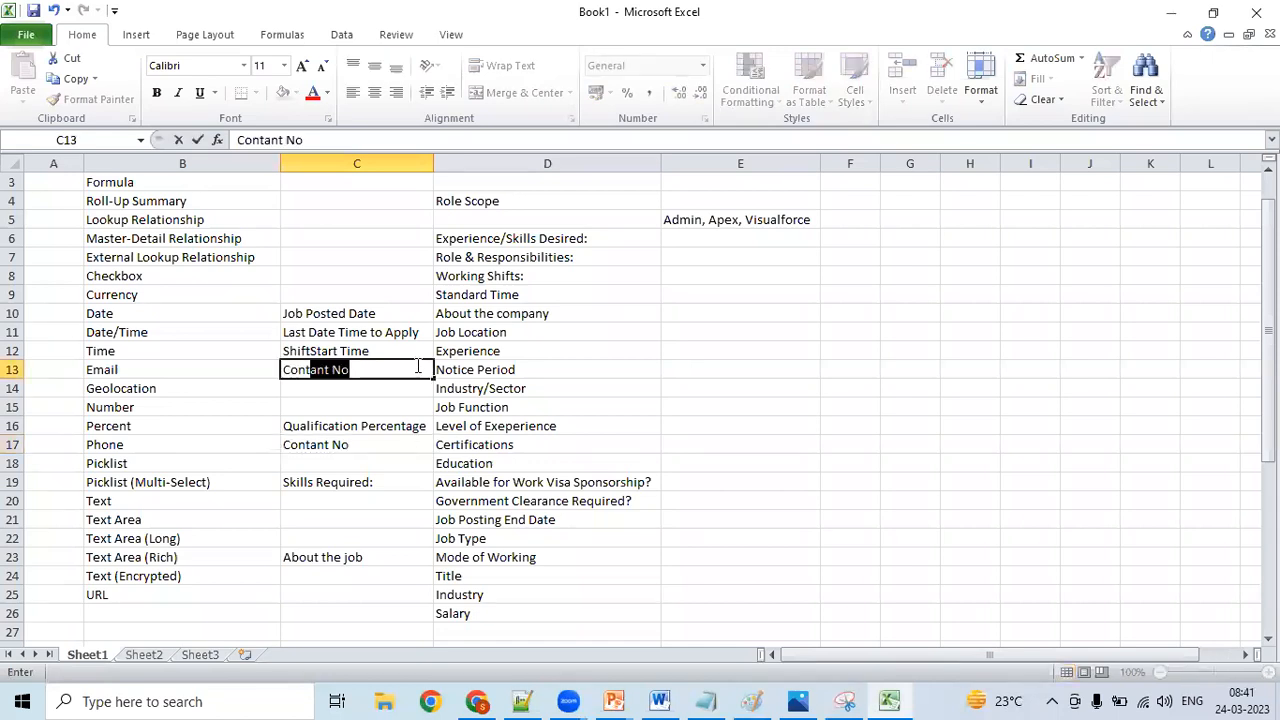
text(act Person Ema)
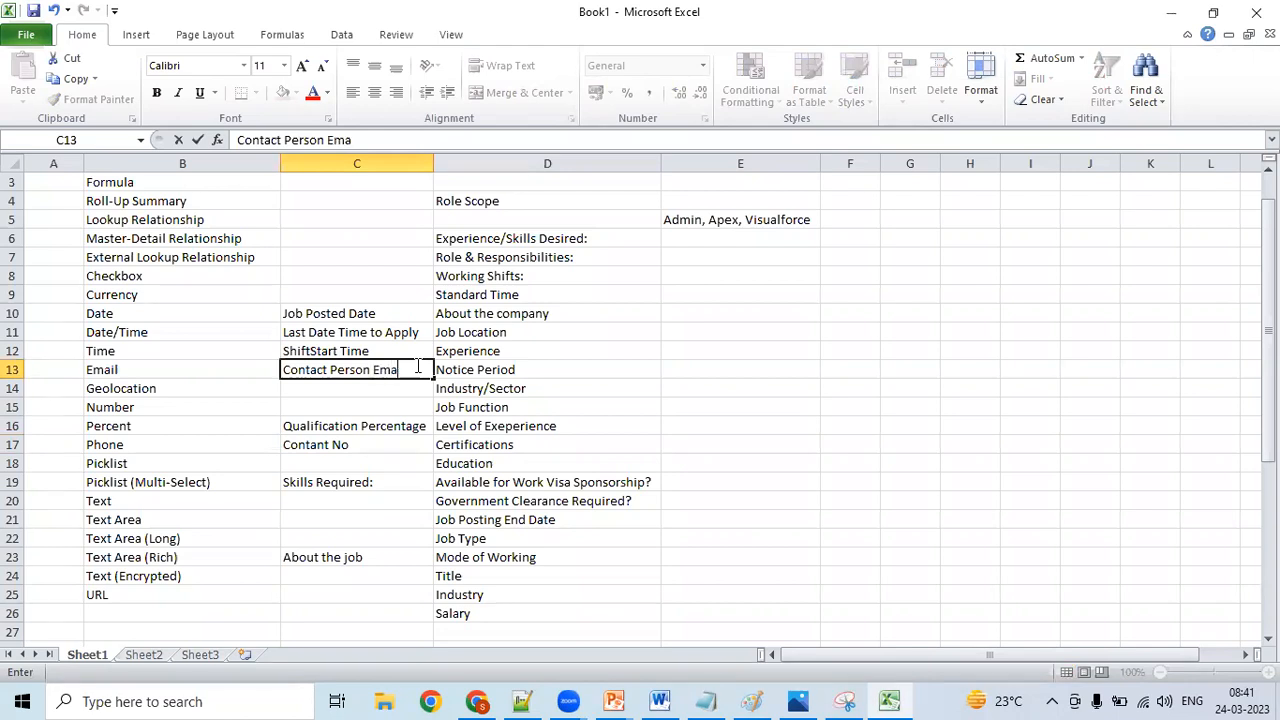
text(il)
- Change the field name in C17, beside the Phone data type, to "Contant Person Phone"
double_click(360, 443)
key(BackSpace)
key(BackSpace)
text(P)
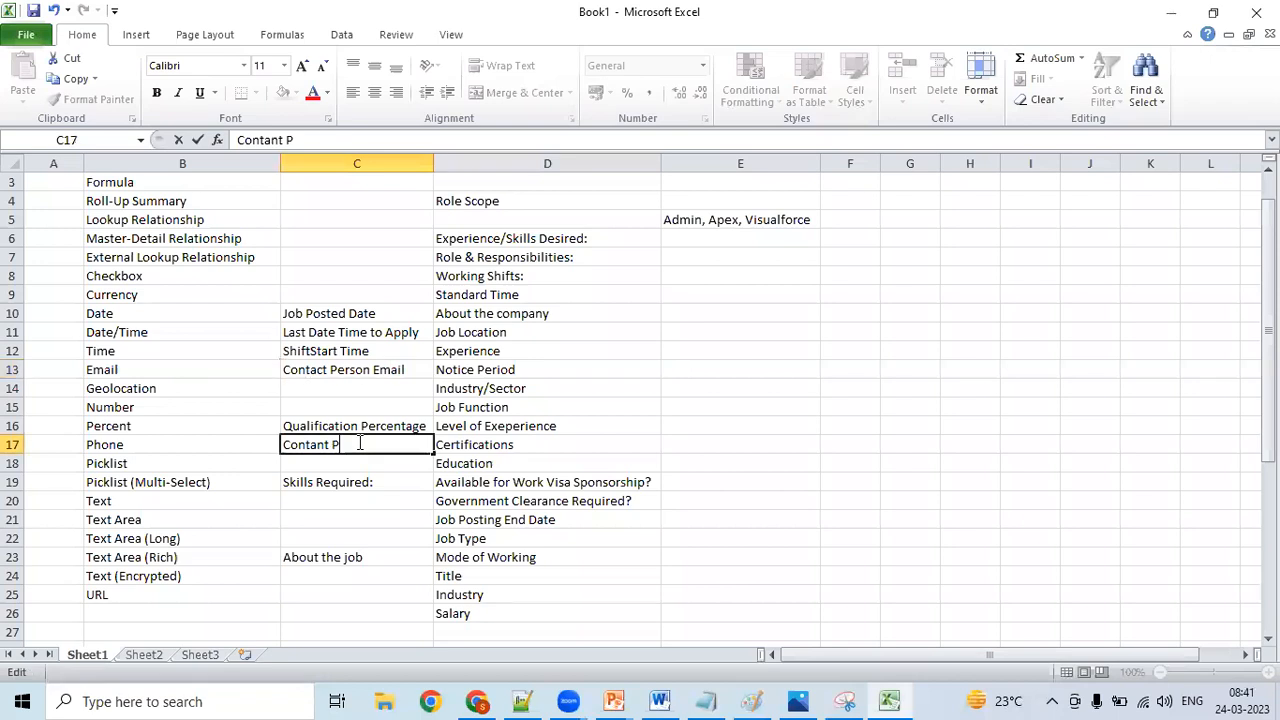
text(erson Phone)
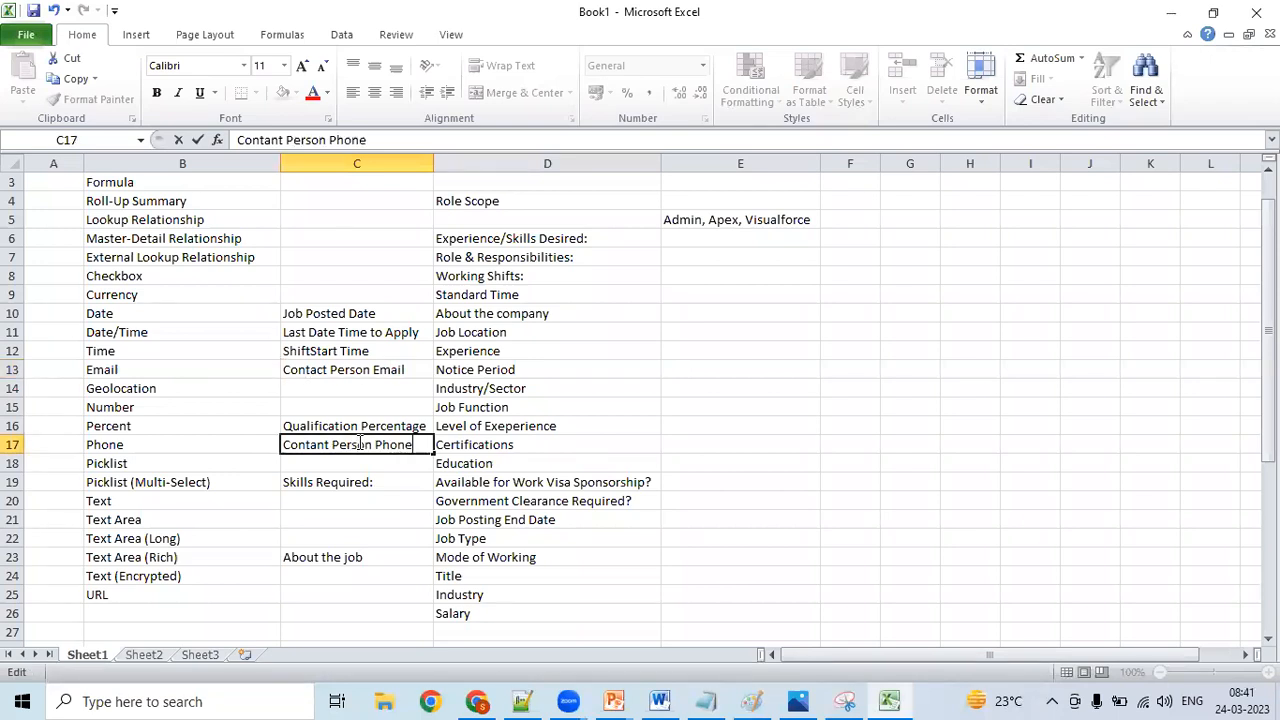
click(411, 487)
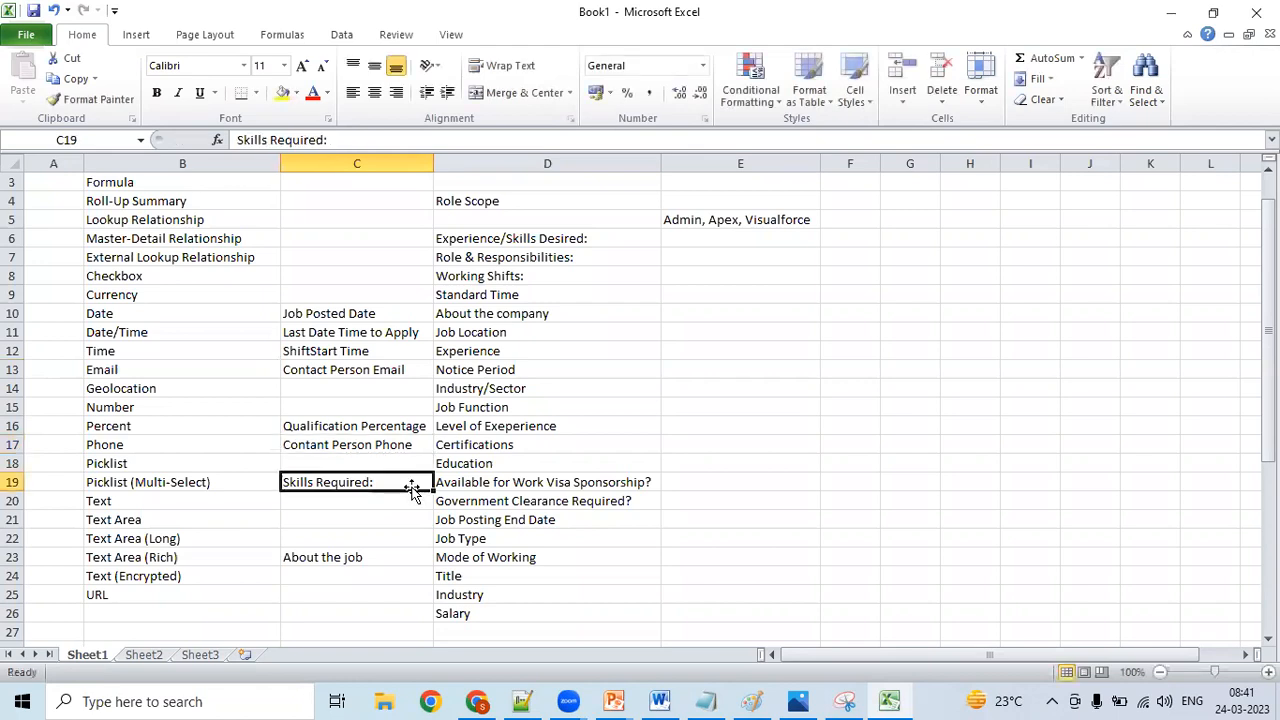
click(346, 514)
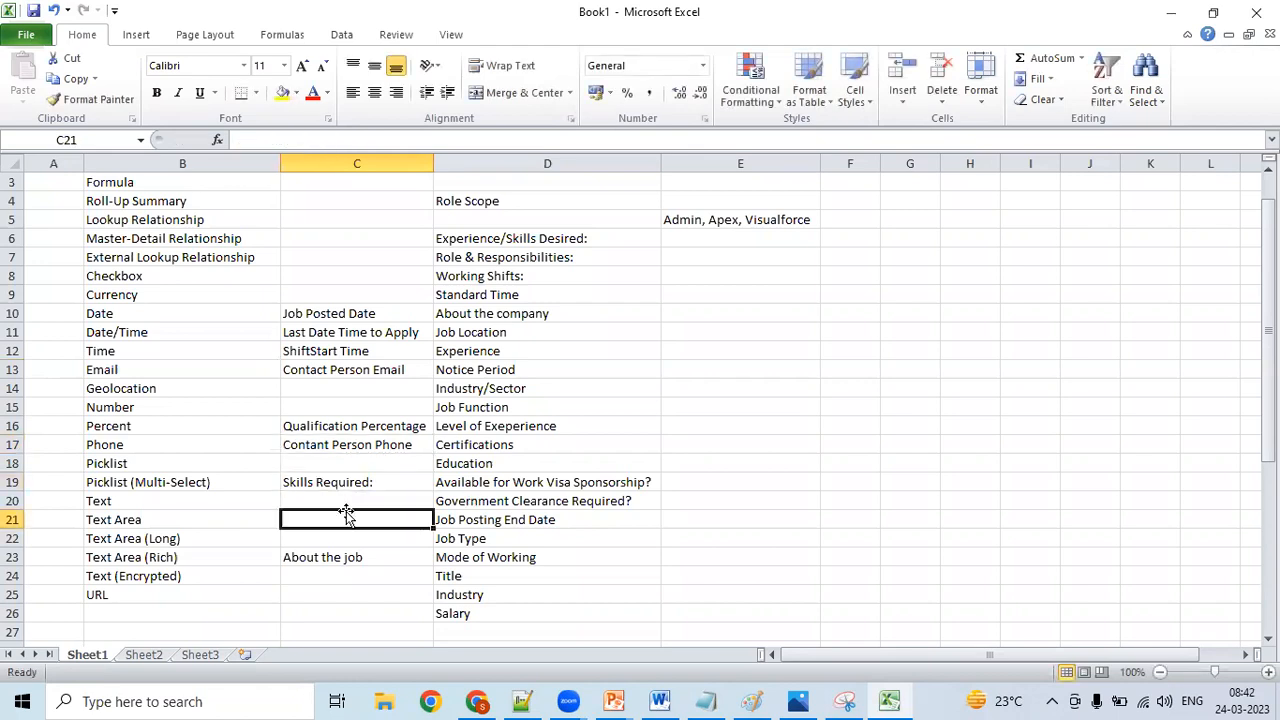
key(Up)
key(Up)
key(Up)
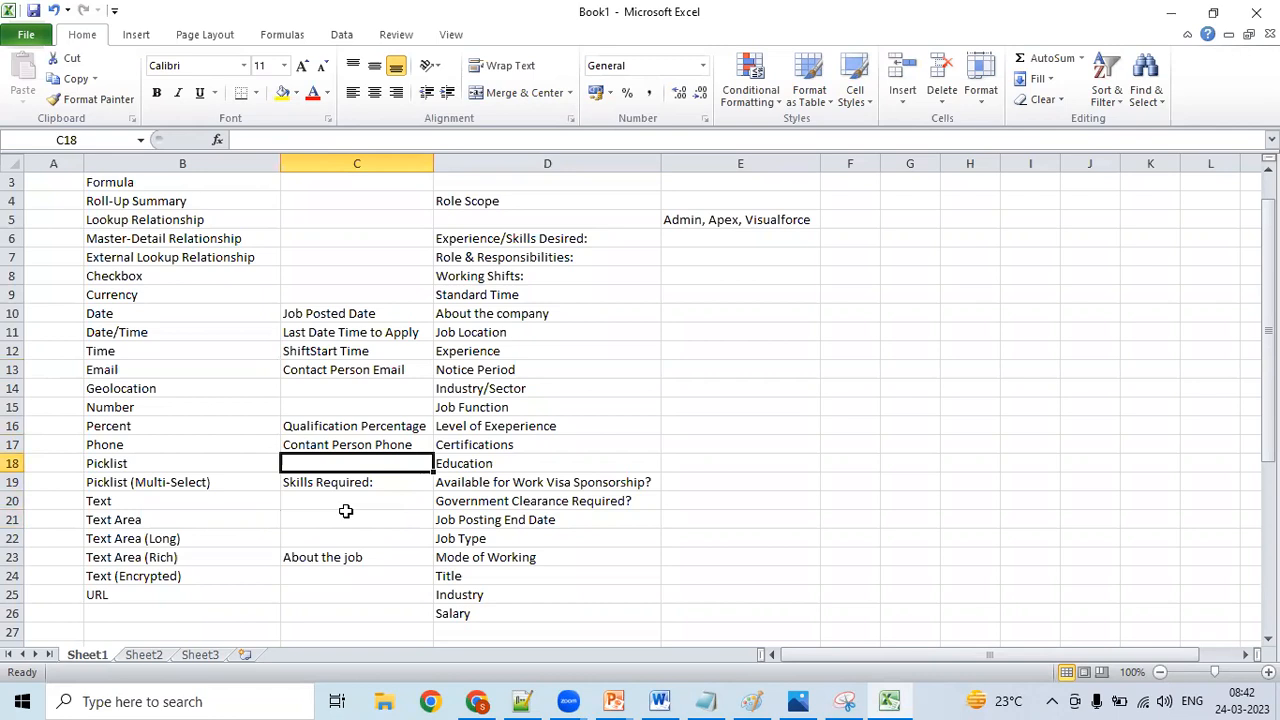
key(Up)
key(Up)
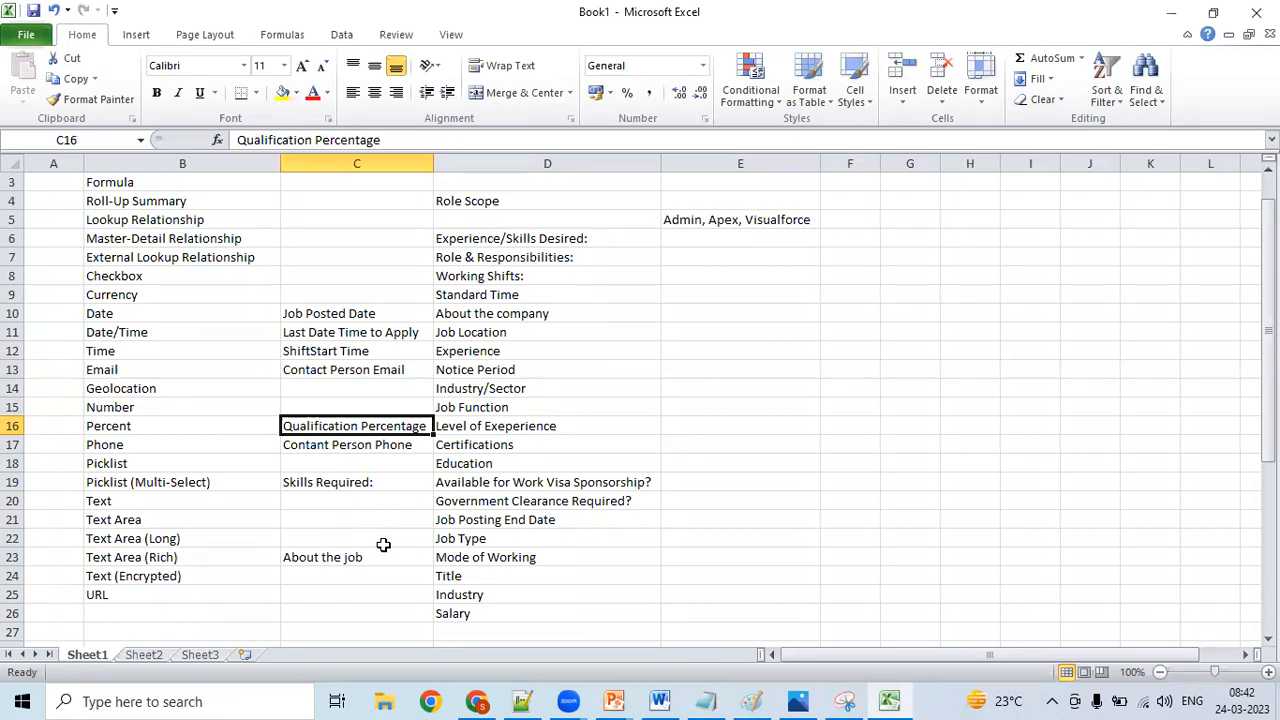
- Switch to the Notepad++ notes and highlight the definition of the Picklist data type under item 16
click(522, 698)
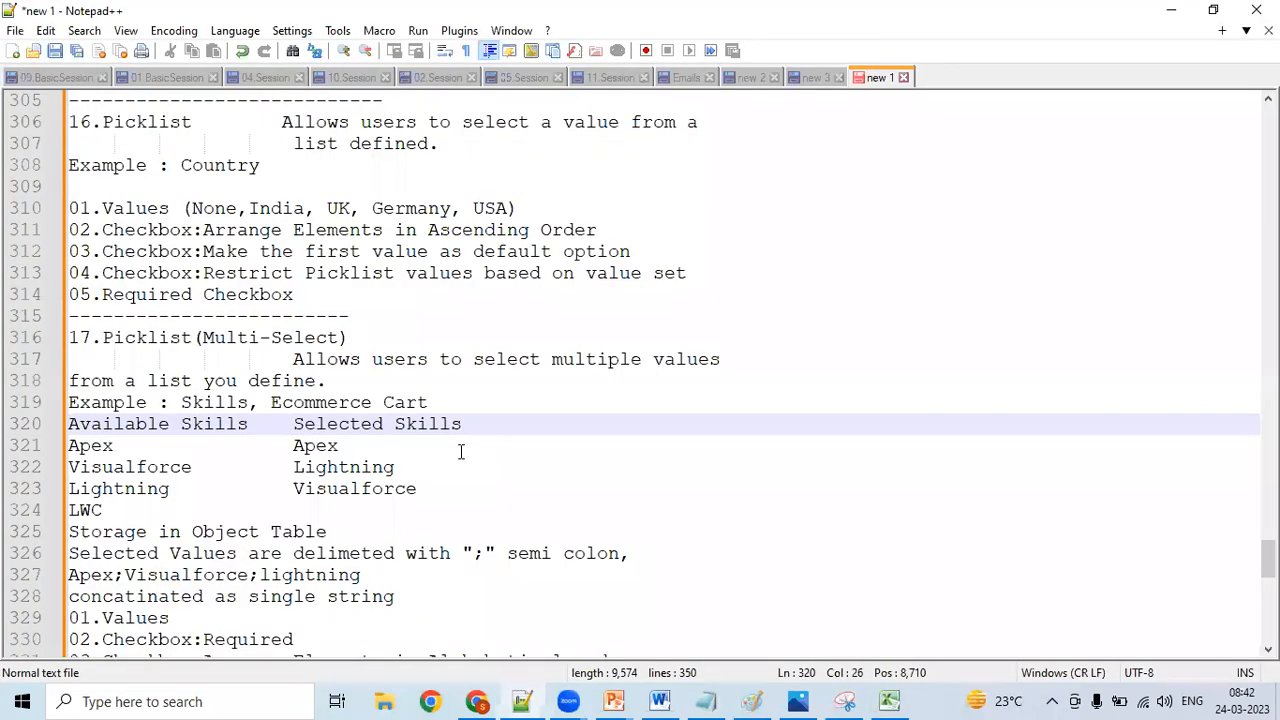
key(Up)
key(Up)
key(Up)
key(Up)
key(Up)
key(Up)
key(Up)
key(Up)
key(Up)
key(Up)
key(Up)
key(Up)
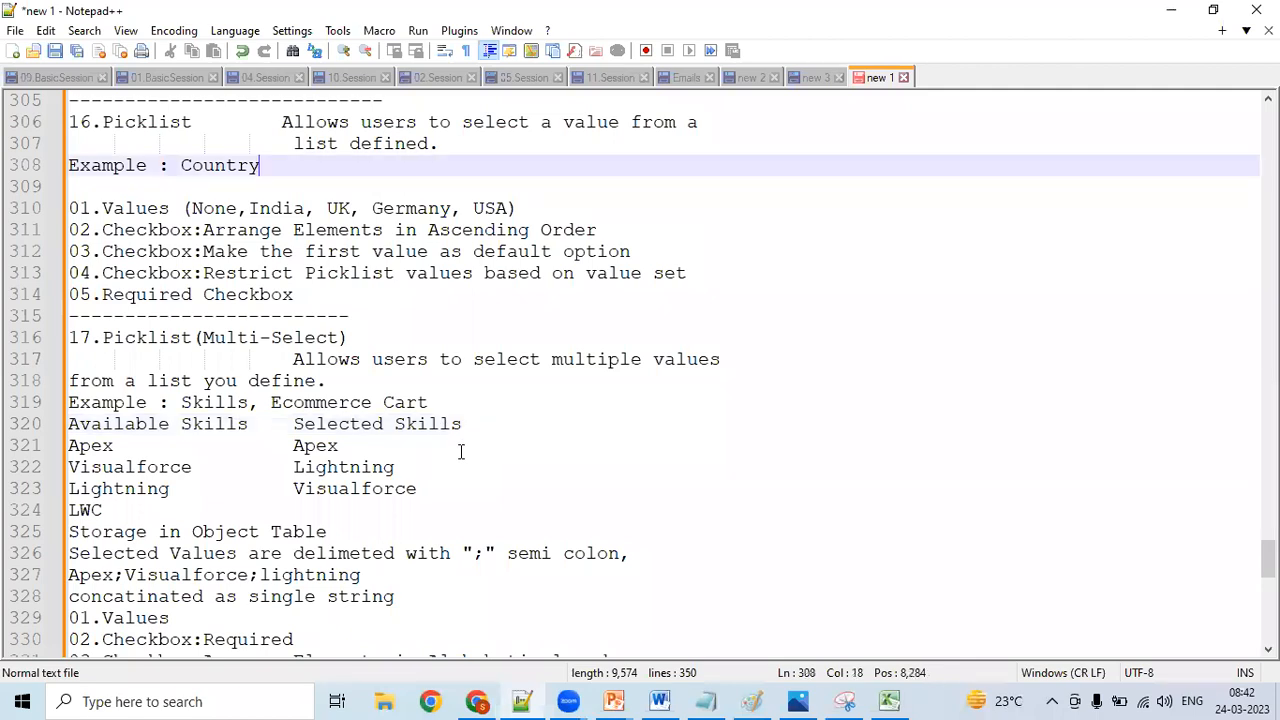
key(Up)
key(Up)
key(ctrl+Left)
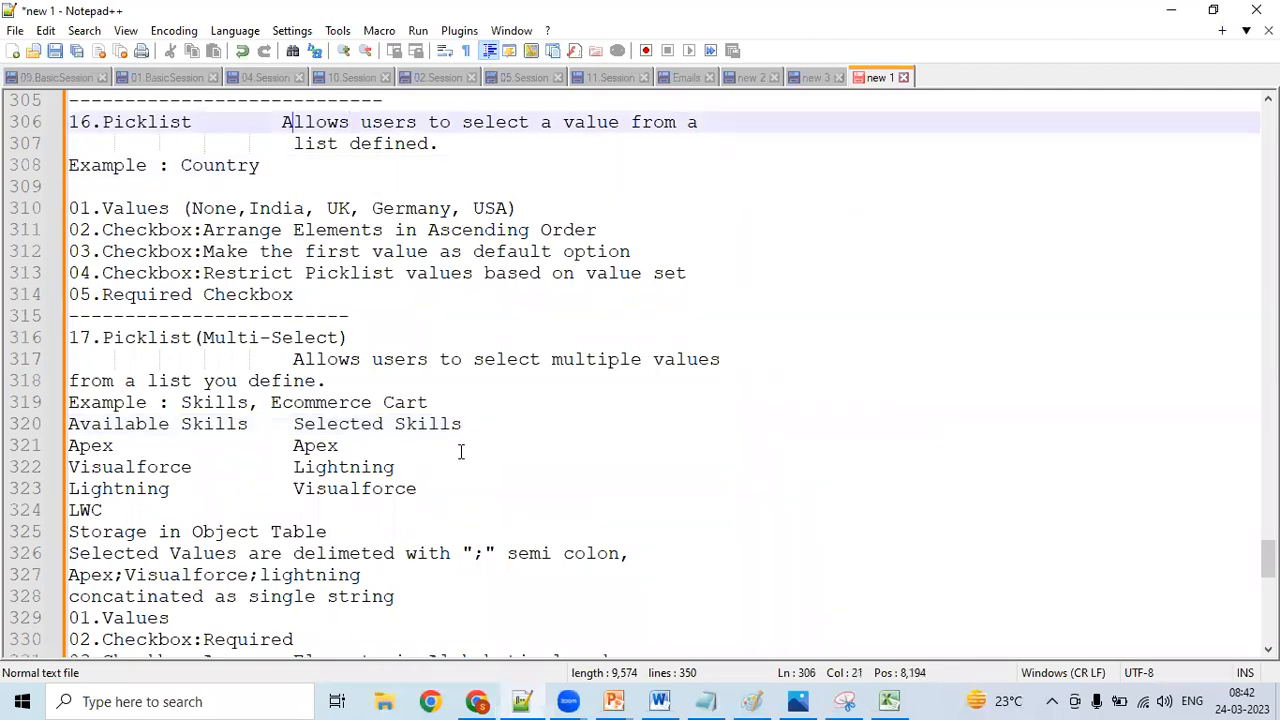
key(Left)
key(Up)
key(Up)
key(Down)
key(Down)
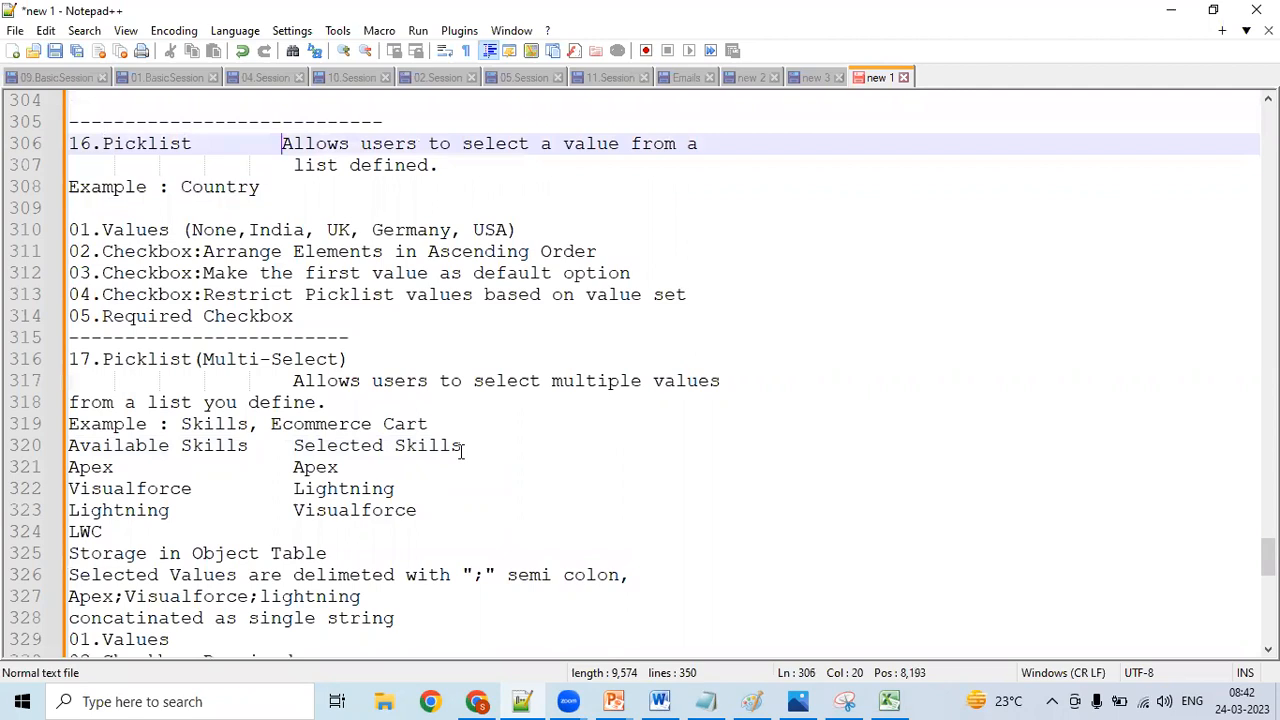
key(shift+Down)
key(shift+Down)
key(shift+Left)
key(shift+Left)
key(shift+Left)
key(shift+Left)
key(shift+Left)
key(shift+Left)
key(shift+Left)
key(shift+Left)
key(shift+Left)
key(shift+Left)
key(shift+Left)
key(shift+Left)
key(shift+Left)
key(shift+Left)
key(shift+Left)
key(shift+Left)
key(shift+Left)
key(shift+Left)
key(shift+Left)
key(shift+Right)
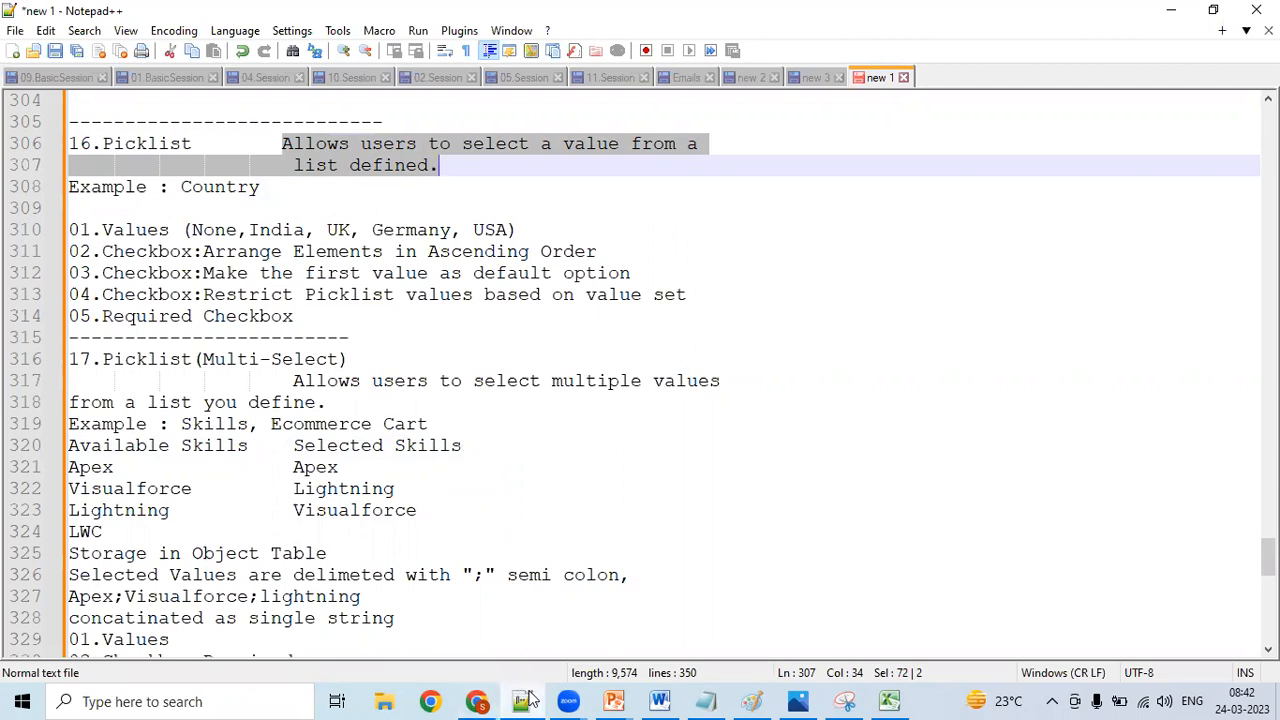
- Switch back to Excel and enter the field name "Mode of Working" in C18, beside the Picklist data type
key(alt+Tab)
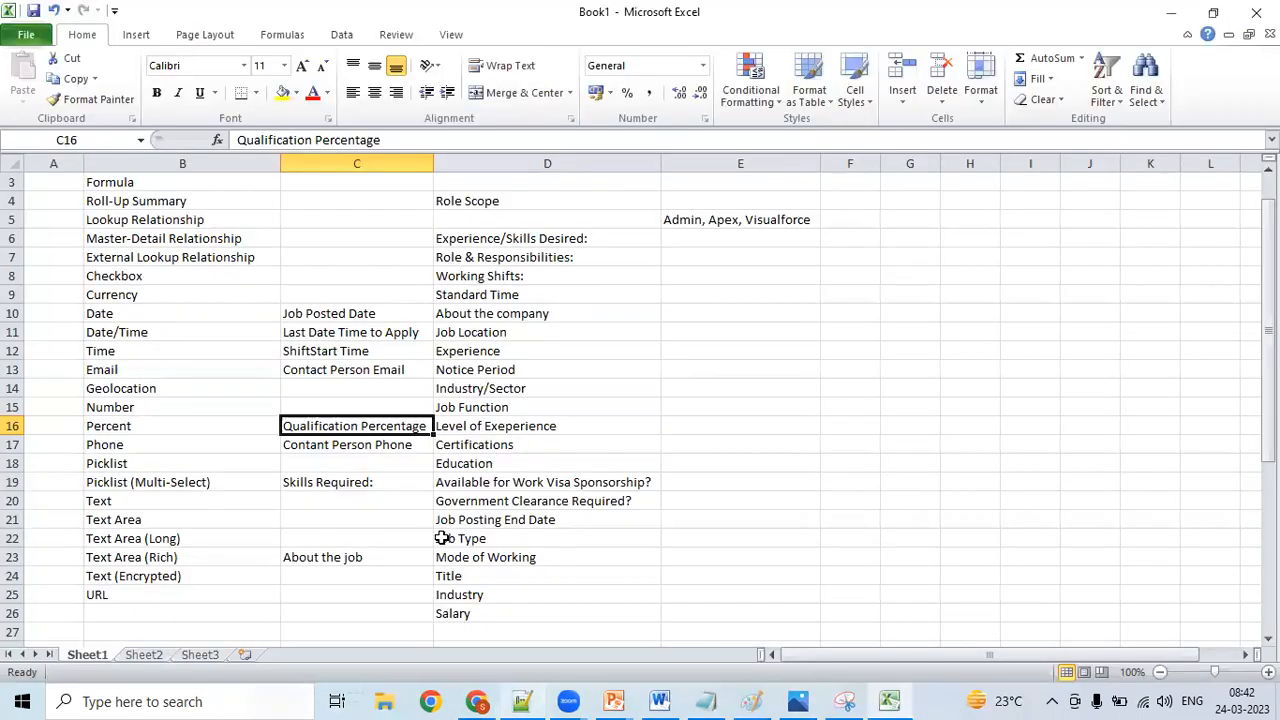
click(320, 464)
text(Mode of)
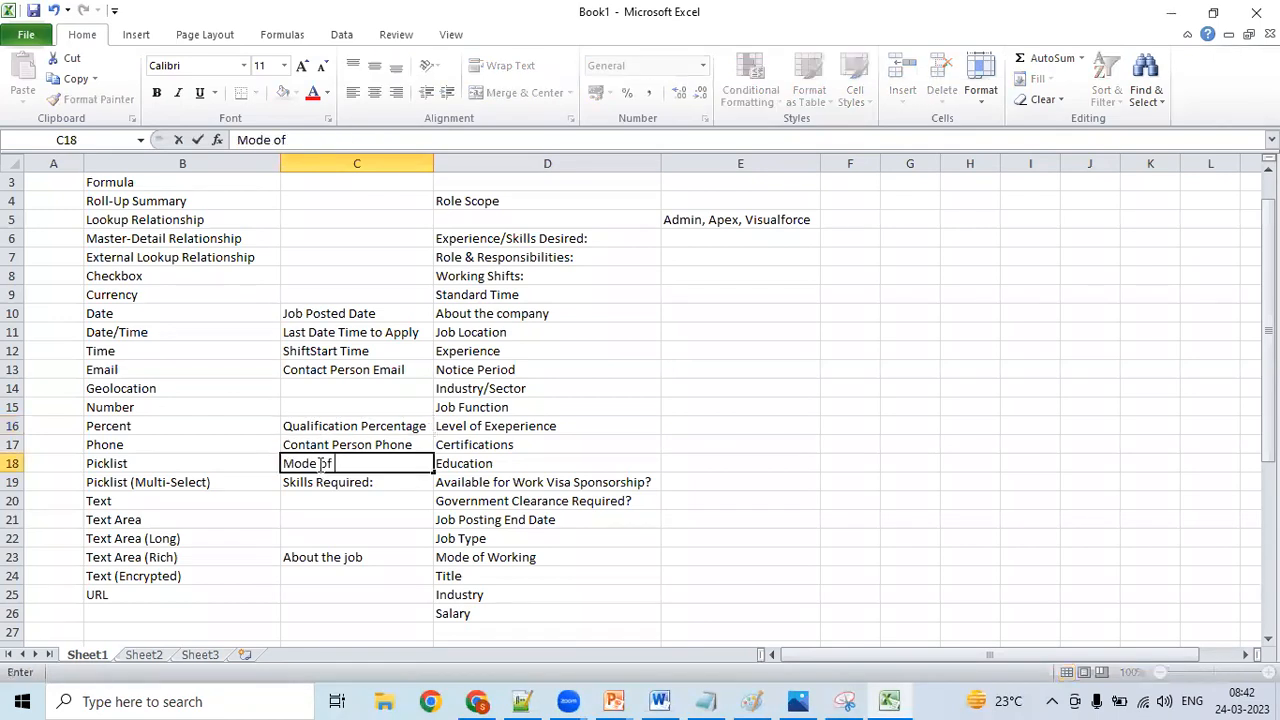
text( Working)
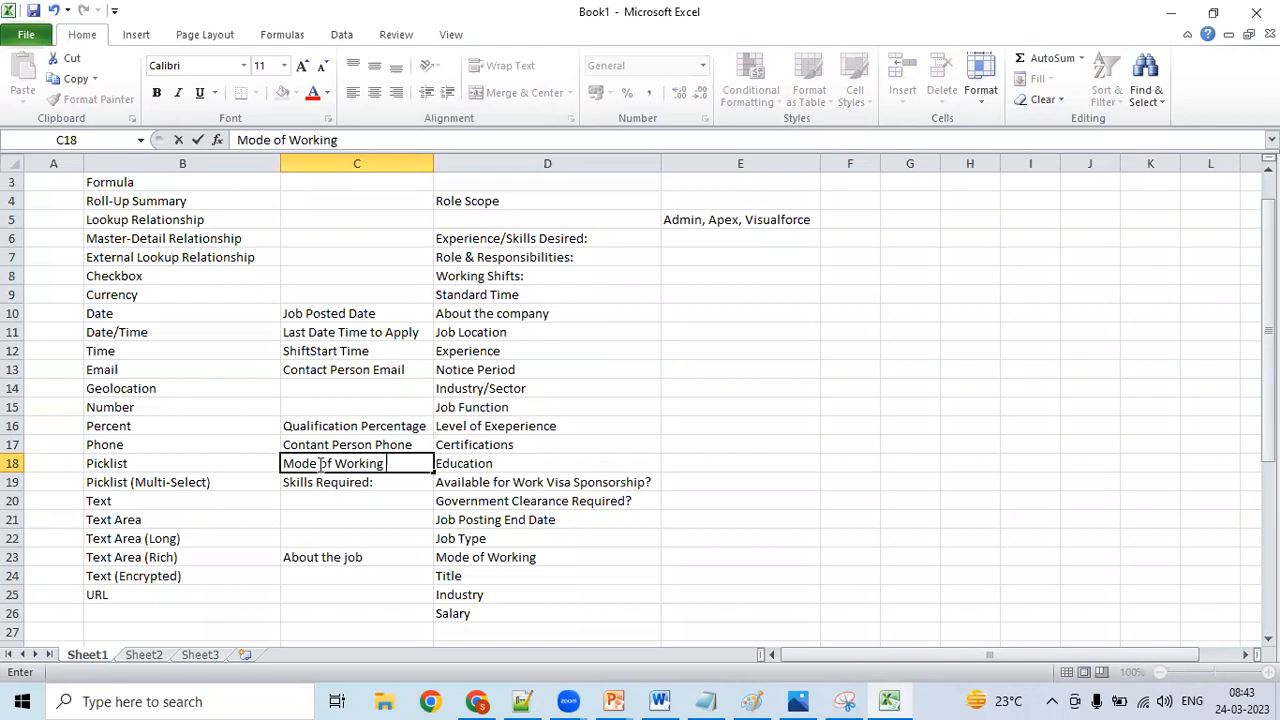
- Enter the field name "Location" in C14, beside the Geolocation data type
key(Up)
key(Up)
key(Up)
key(Up)
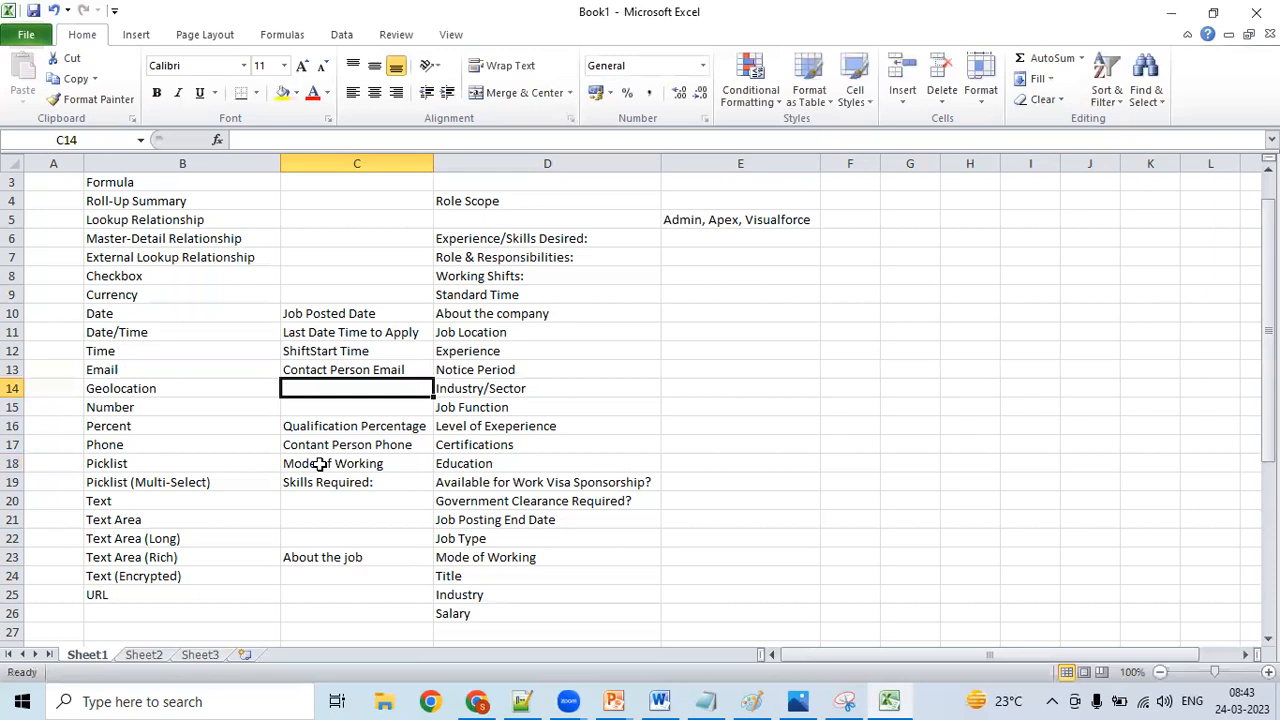
text(Location)
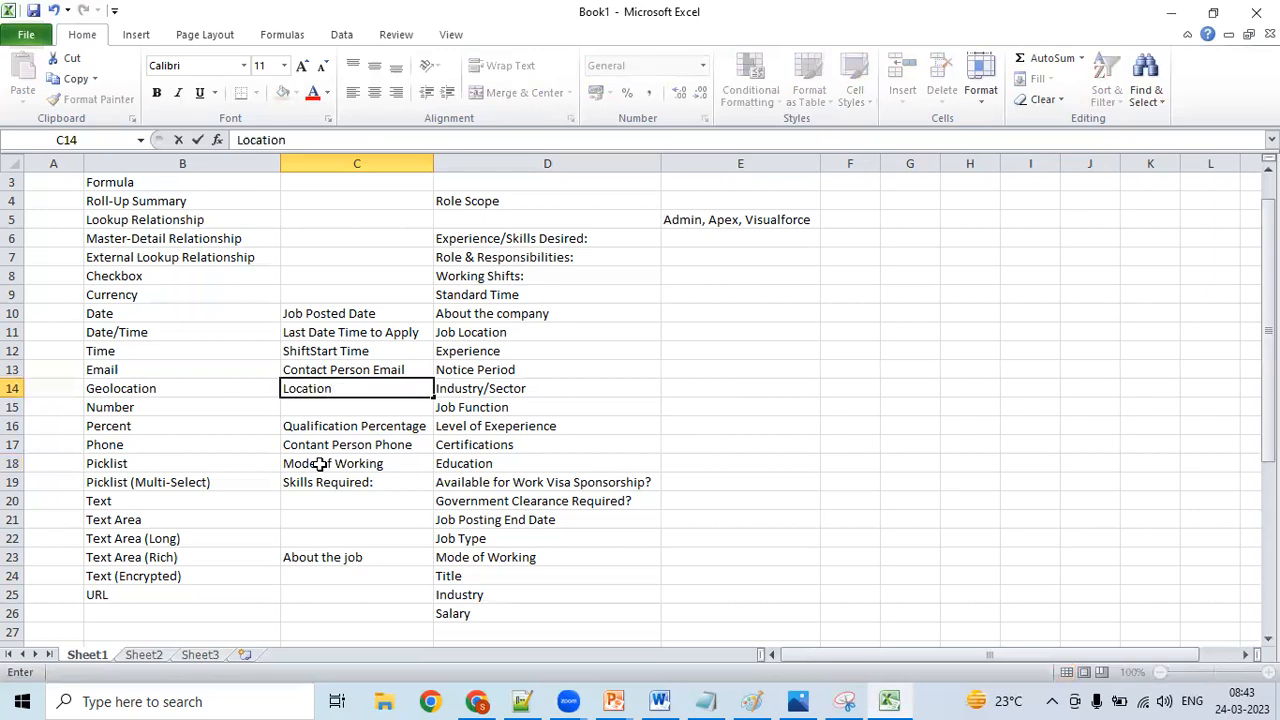
click(358, 432)
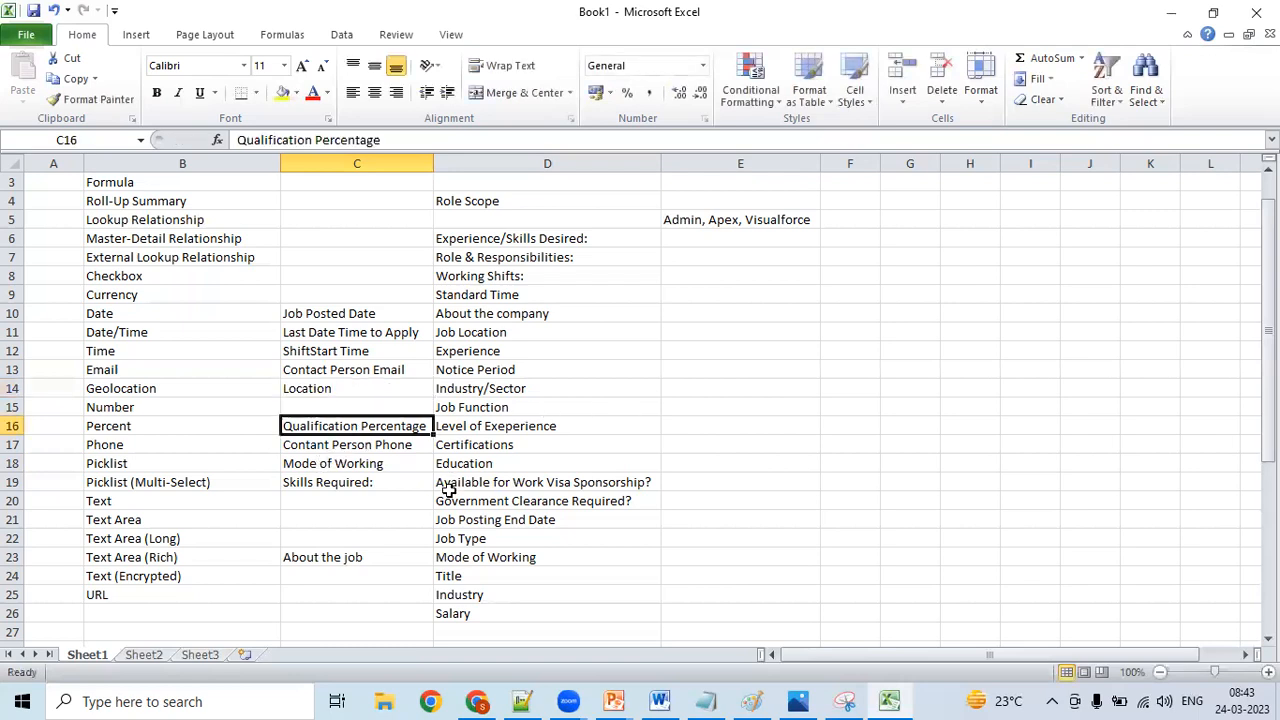
- Enter the field name "Salary" in C9, beside the Currency data type
click(378, 506)
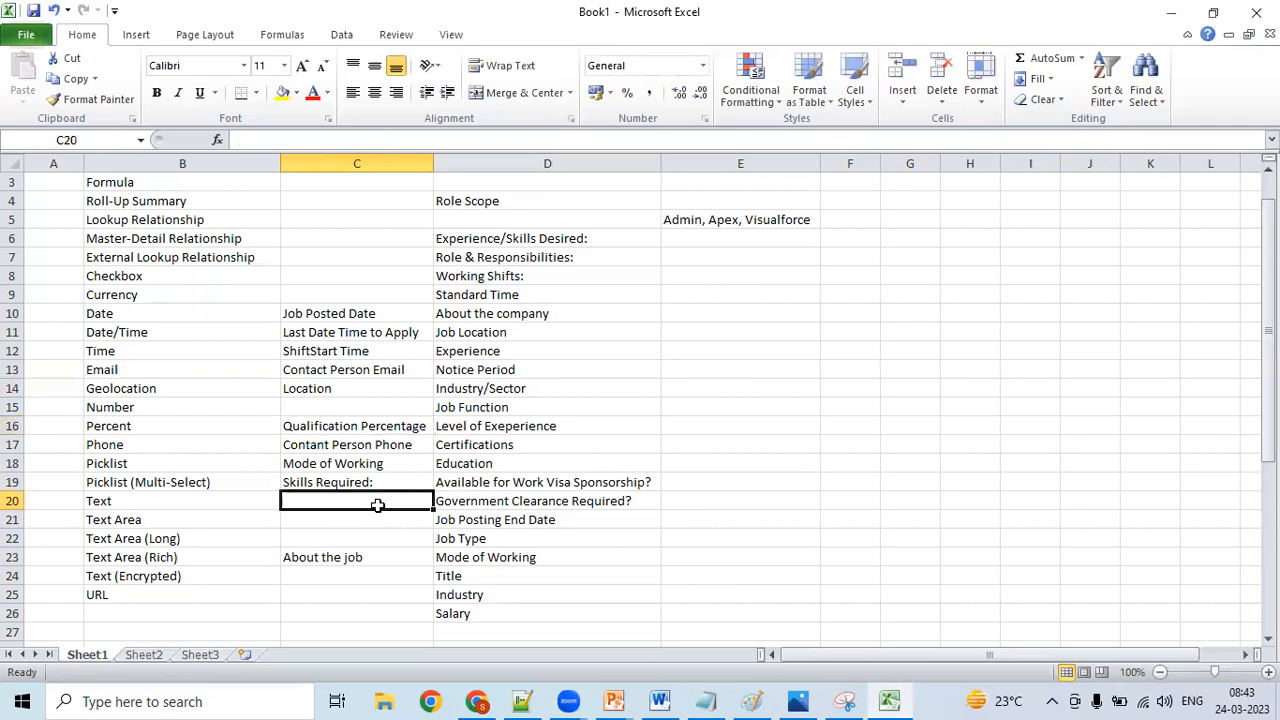
key(Up)
key(Up)
key(Up)
key(Up)
key(Up)
key(Up)
key(Up)
key(Up)
key(Up)
key(Up)
key(Up)
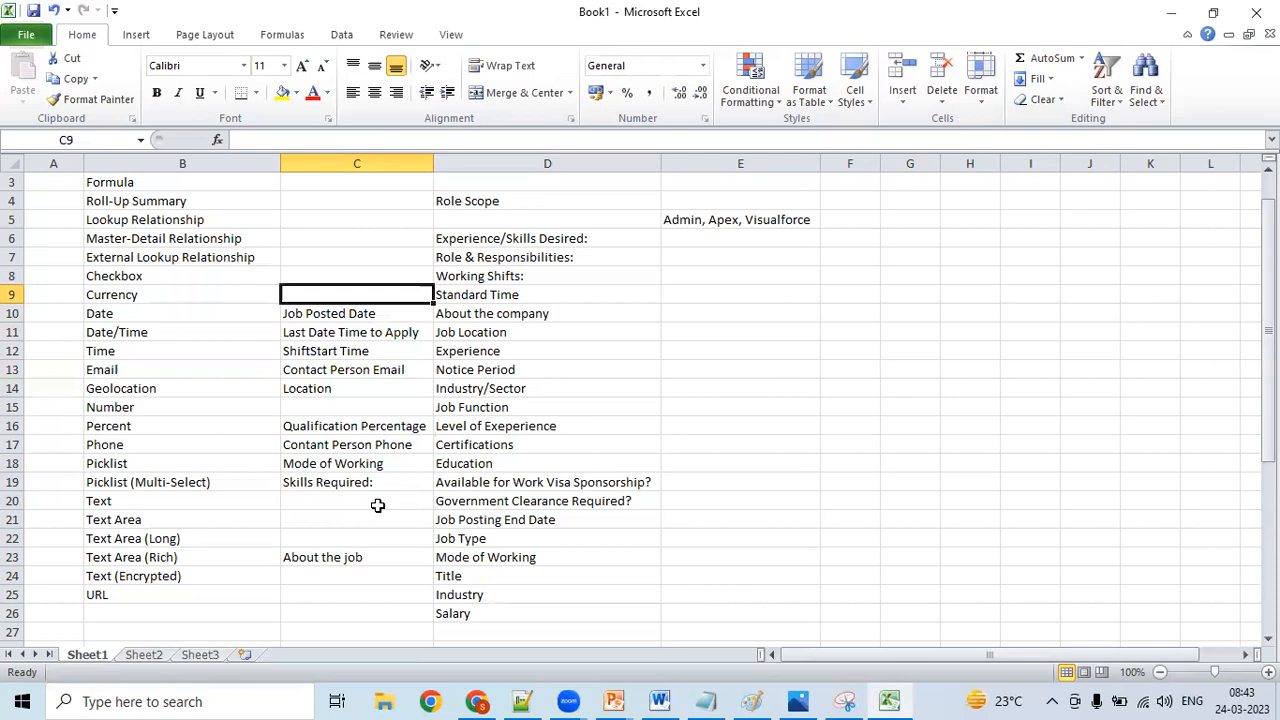
text(S)
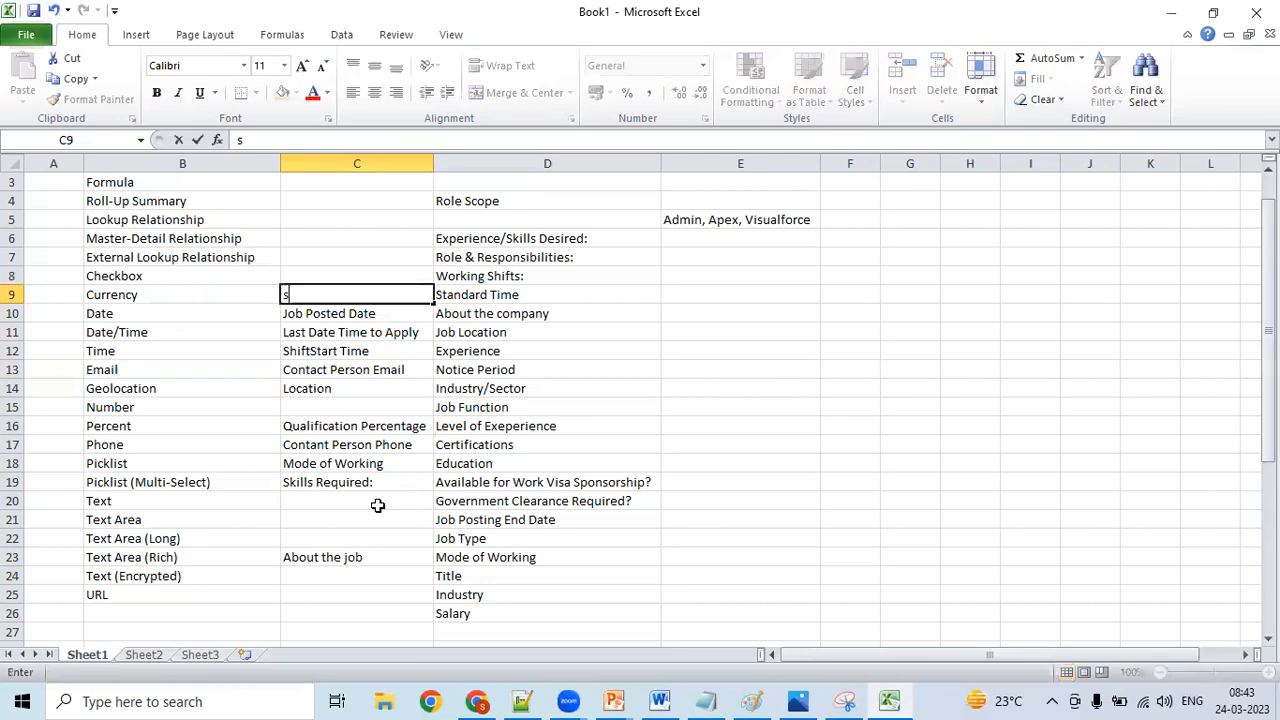
text(alary)
click(376, 480)
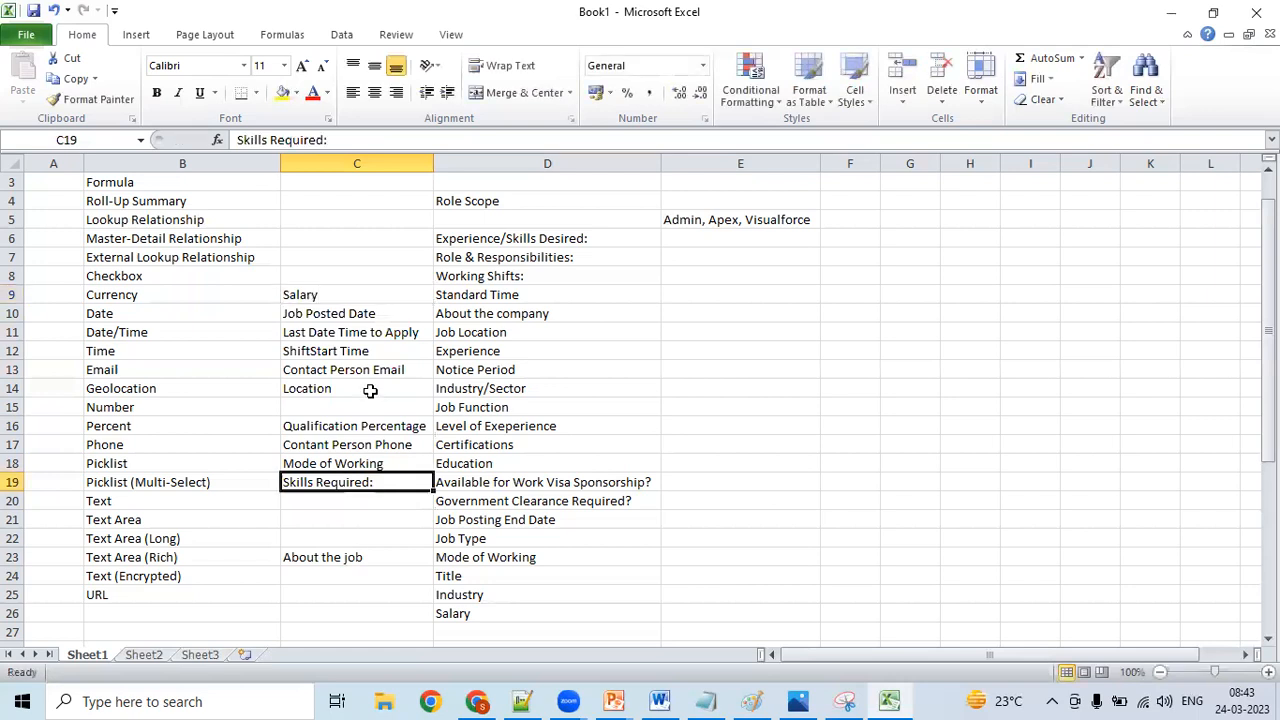
- Review the field names in column C against their data types, down to the URL row
key(Up)
key(Up)
key(Up)
key(Up)
key(Up)
key(Up)
key(Up)
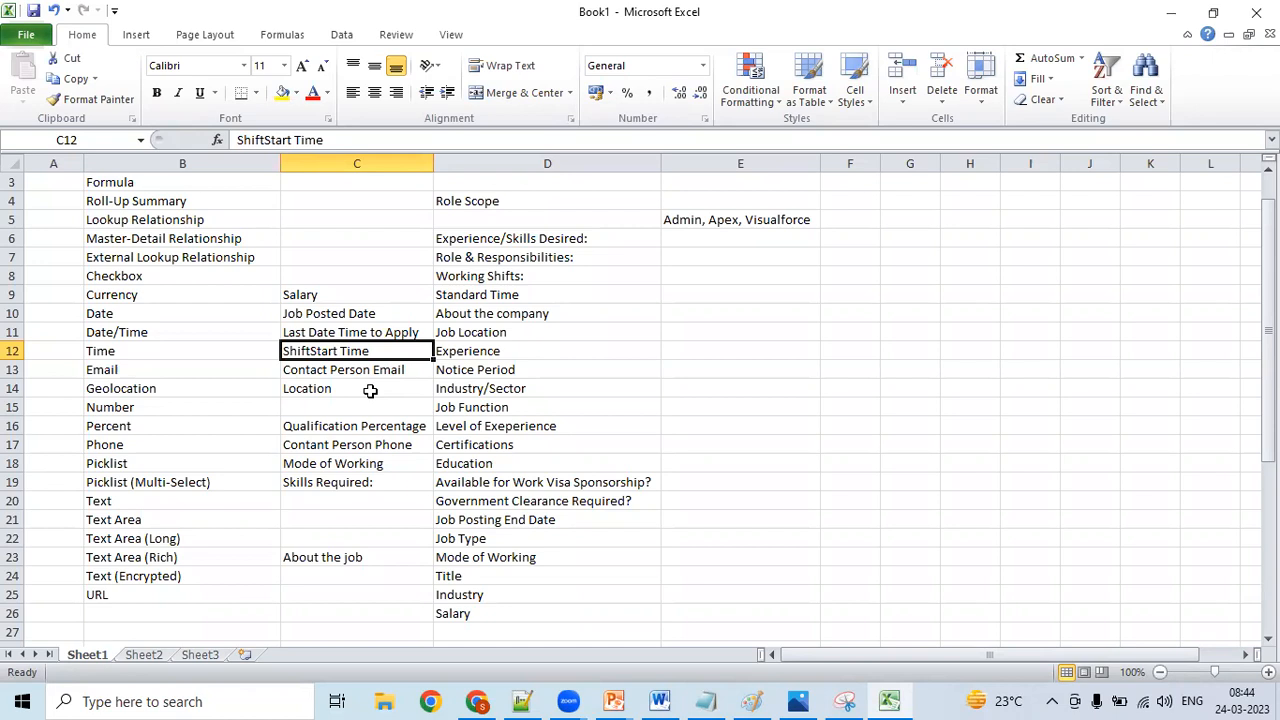
key(Down)
key(Down)
key(Down)
key(Down)
key(Down)
key(Down)
key(Down)
key(Down)
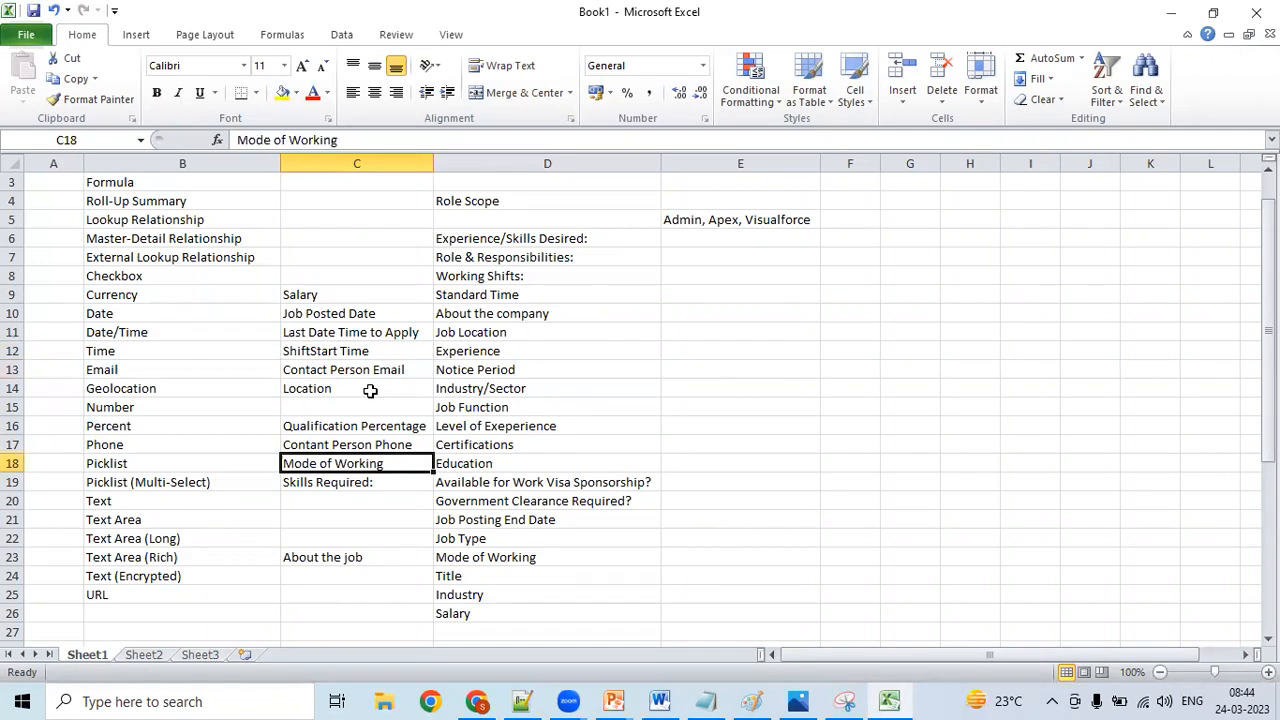
key(Down)
key(Down)
key(Down)
key(Down)
key(Down)
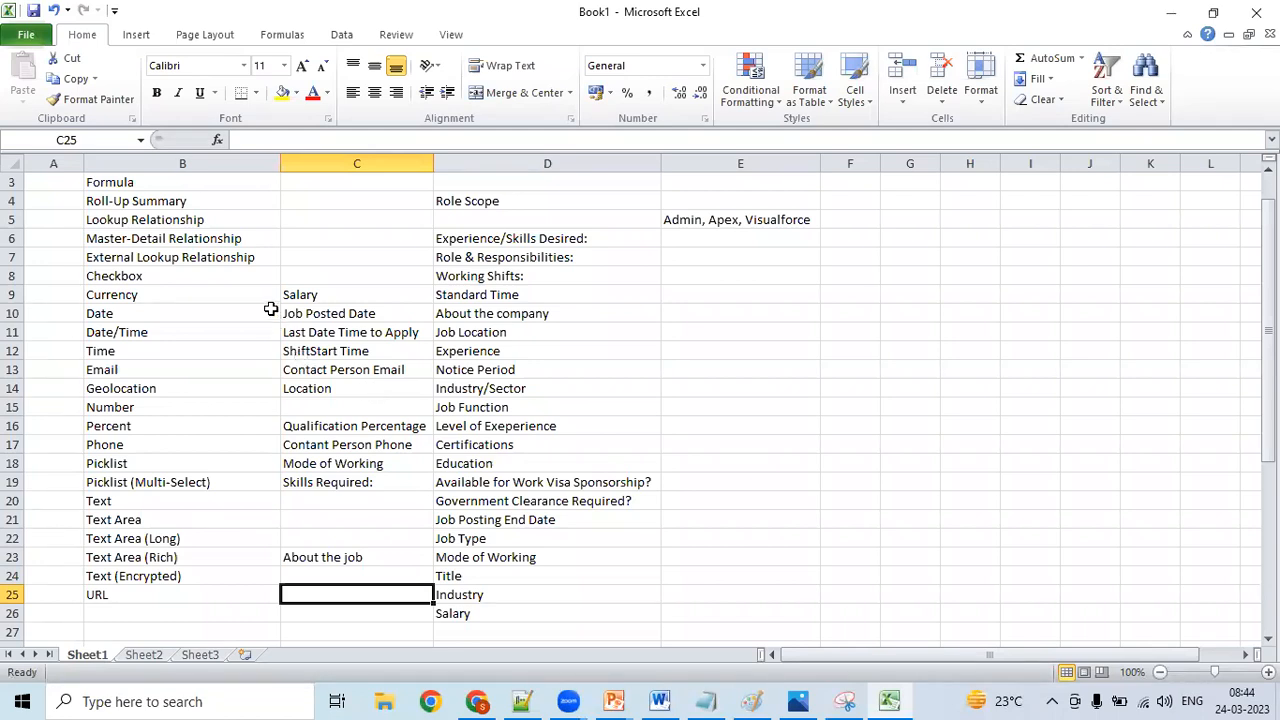
- Enter the field name "No of Positions" in C15, beside the Number data type
click(312, 410)
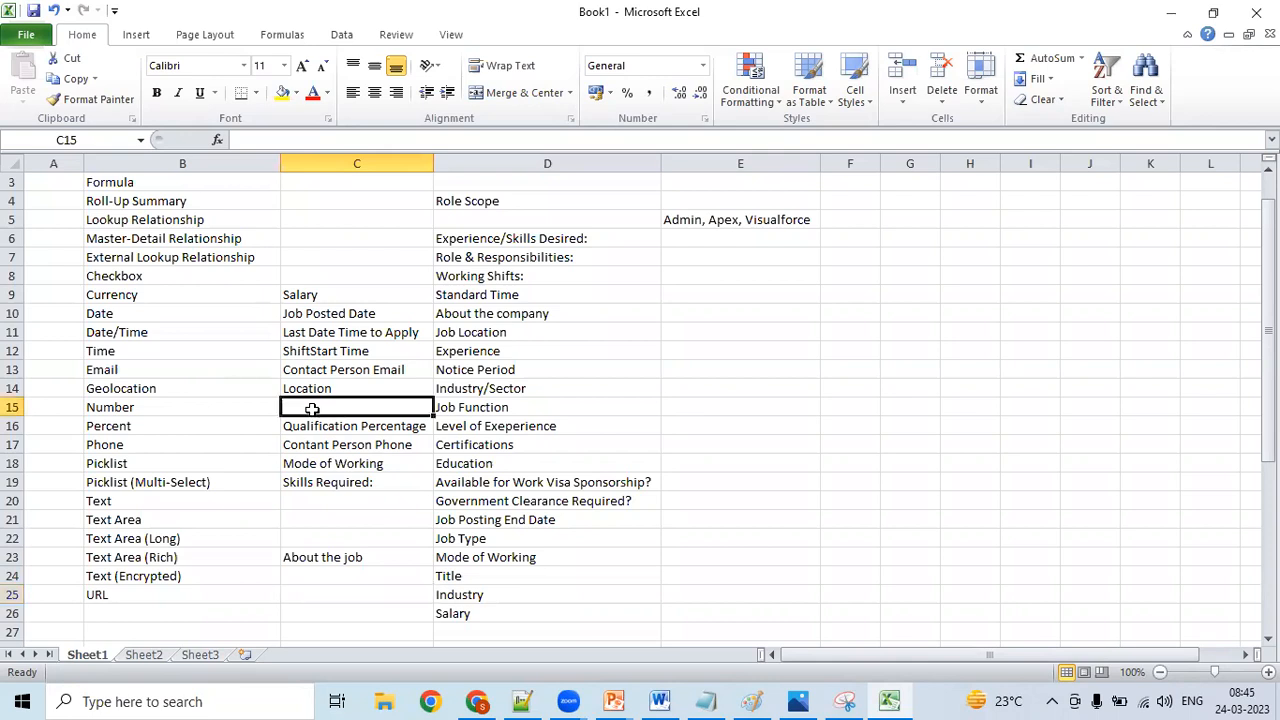
text(No o)
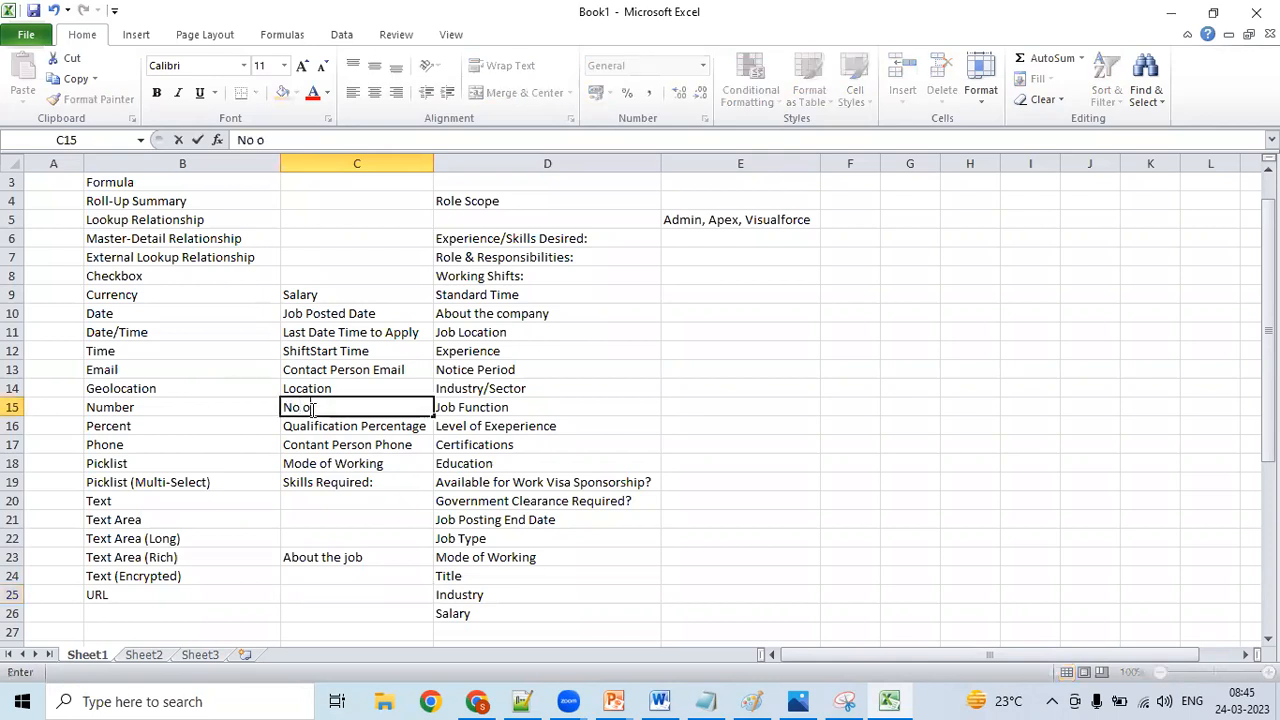
text(f Positions)
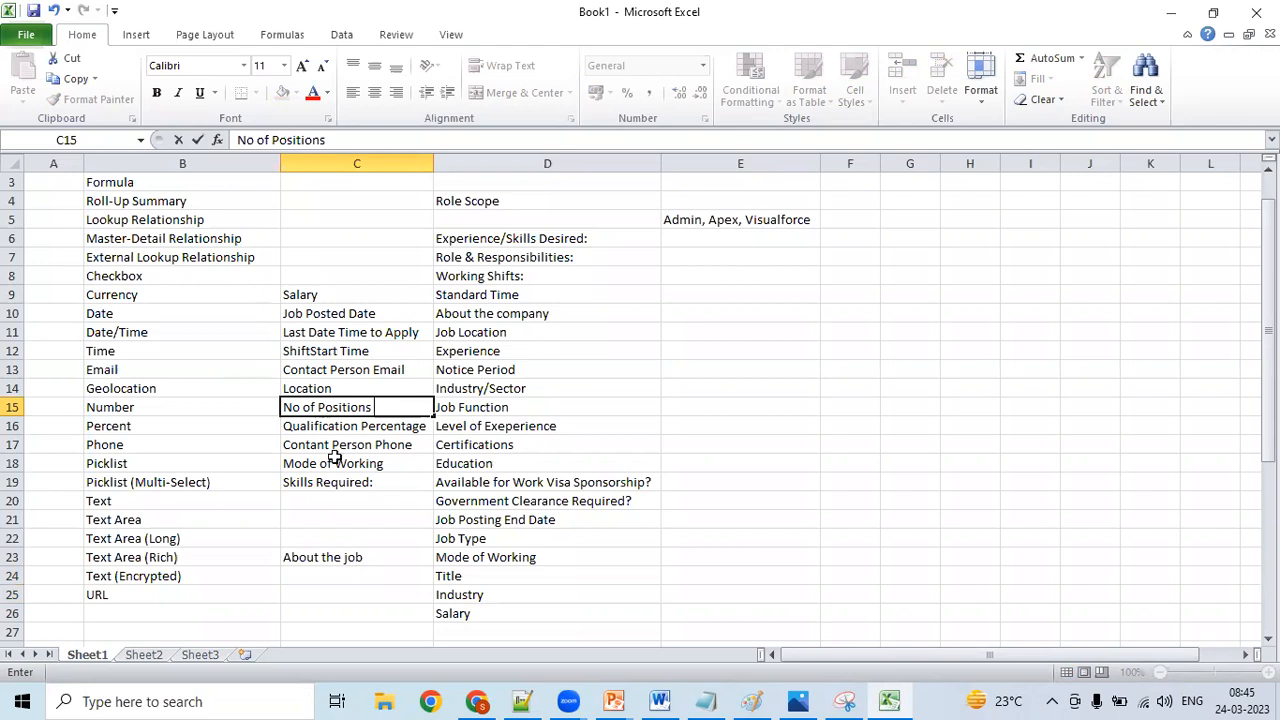
- Enter the field name "Job Title" in C20, beside the Text data type
click(293, 500)
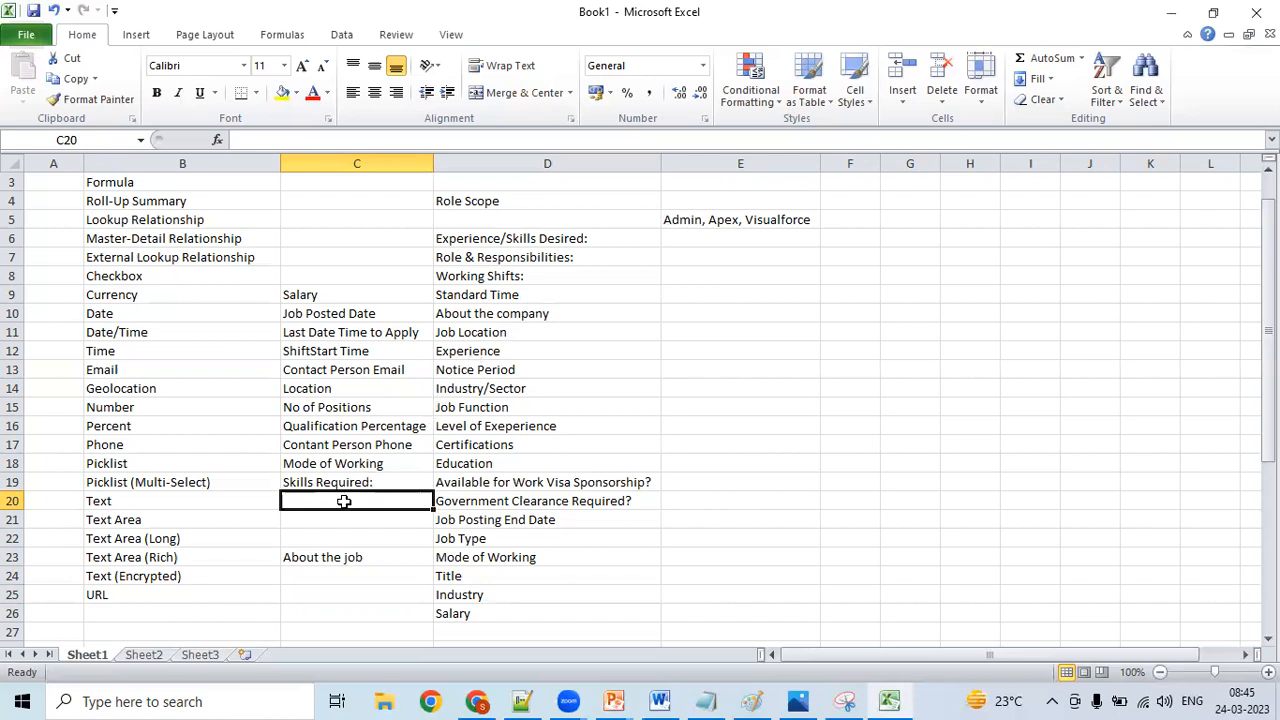
text(Job Title)
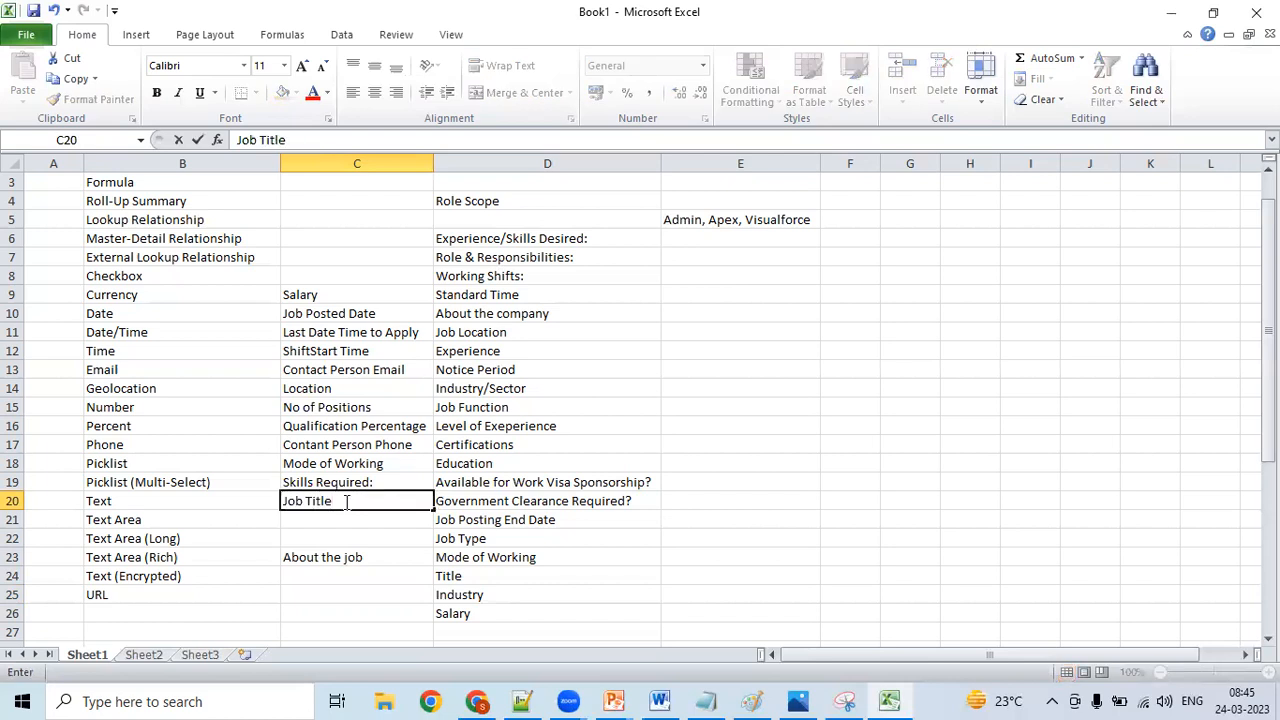
click(319, 521)
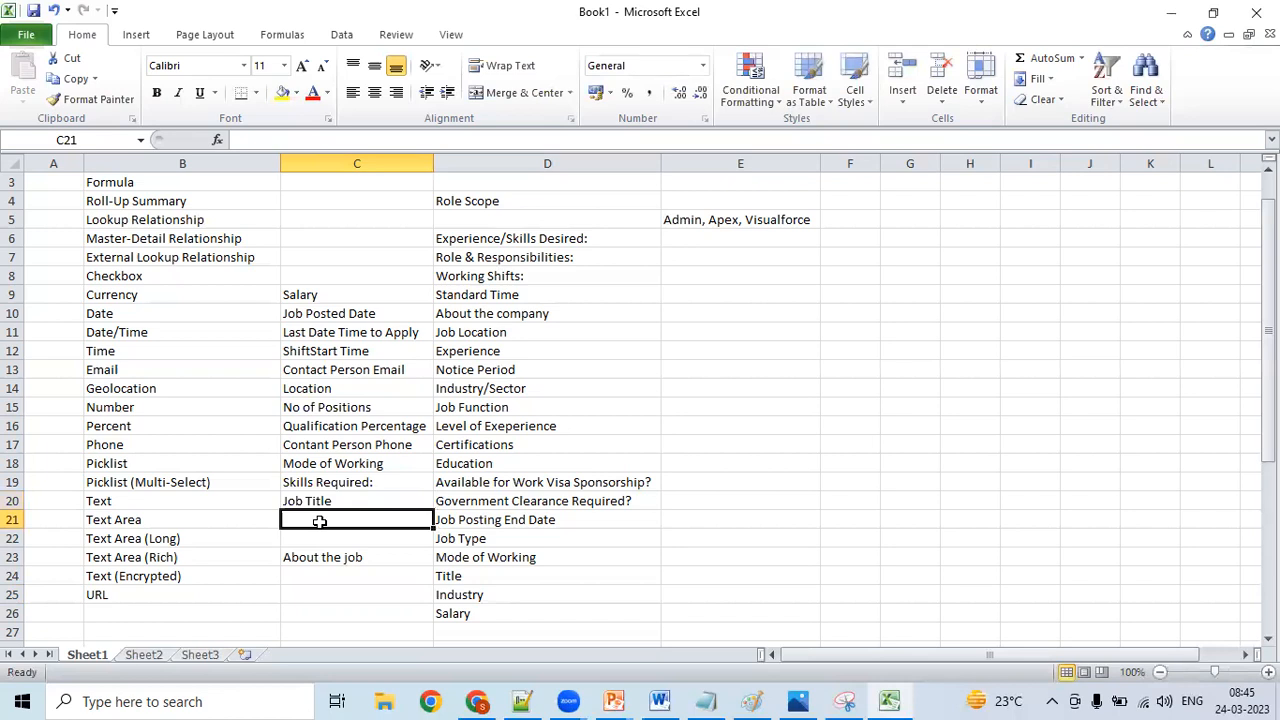
- Switch to Notepad++ and review the notes on the Date, Time, Date/Time, Number, Text (Encrypted) and Percent data types
click(524, 700)
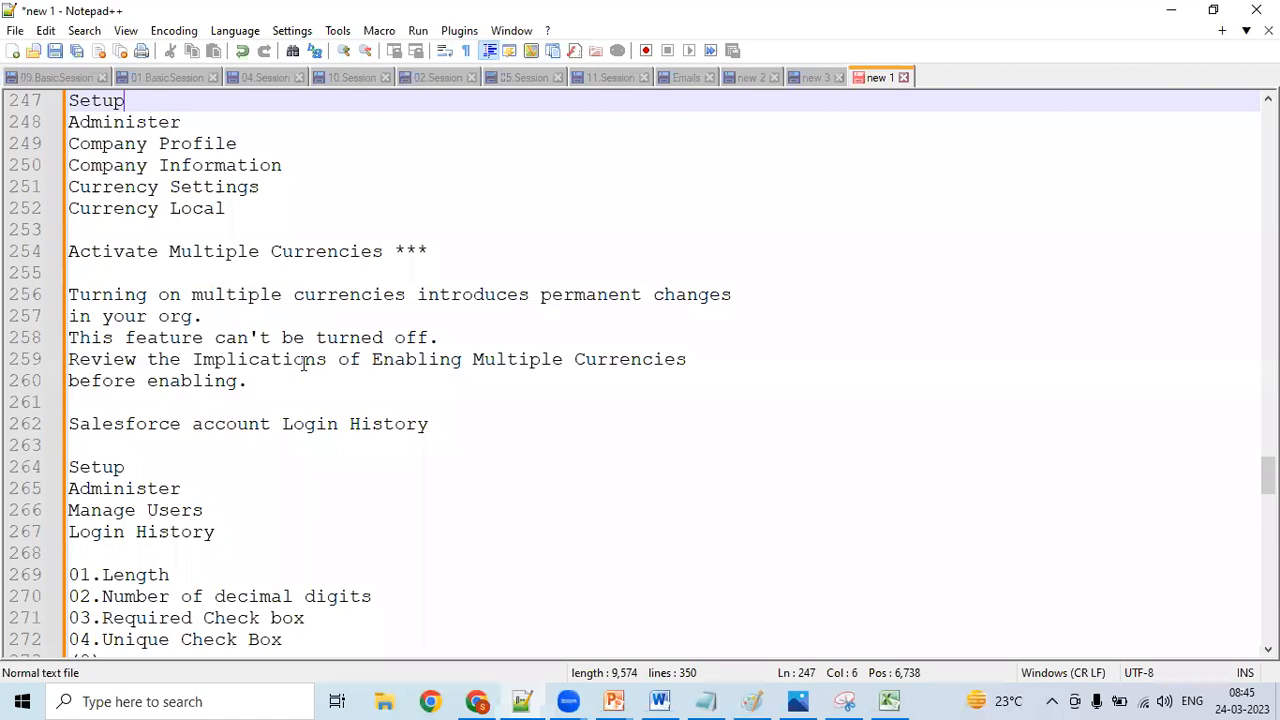
key(Up)
key(Up)
key(Up)
key(Up)
key(Up)
key(Up)
key(Up)
key(Up)
key(Up)
key(Up)
key(Up)
key(Up)
key(Up)
key(Up)
key(Up)
key(Up)
key(Up)
key(Up)
key(Up)
key(Up)
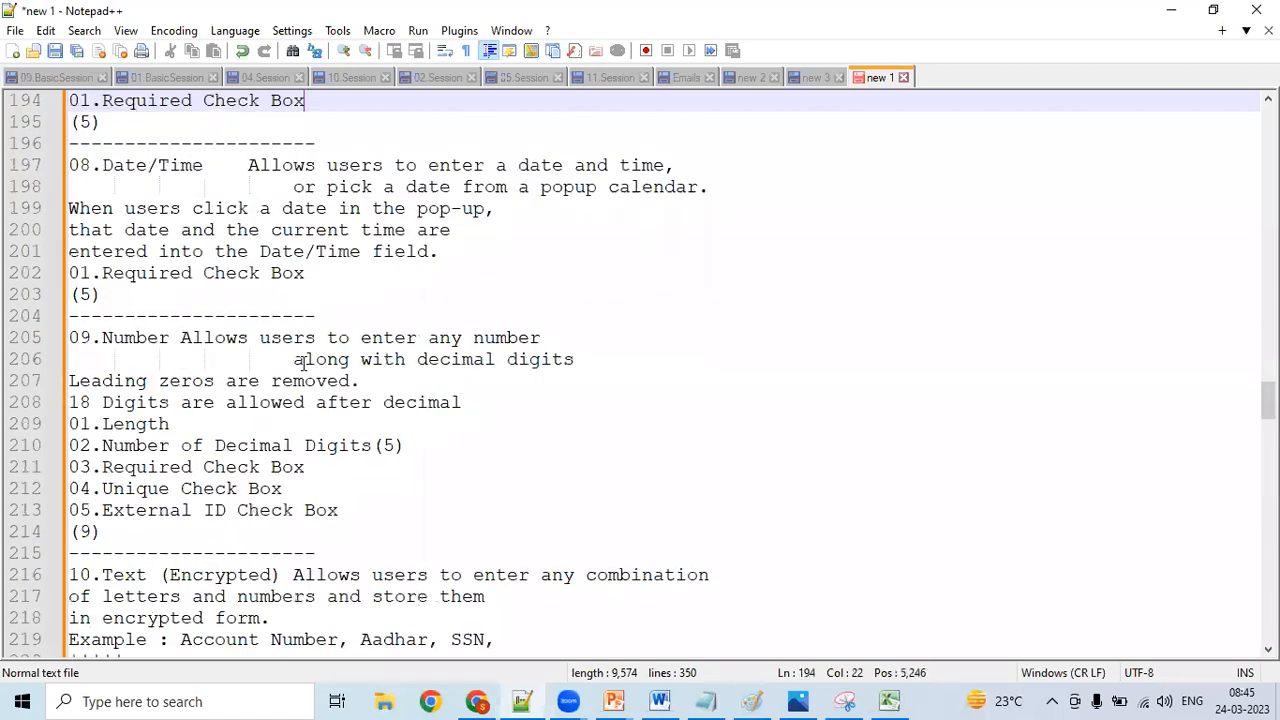
key(Up)
key(Up)
key(Up)
key(Up)
key(Up)
key(Up)
key(Up)
key(Up)
key(Up)
key(Up)
key(Up)
key(Up)
key(Up)
key(Up)
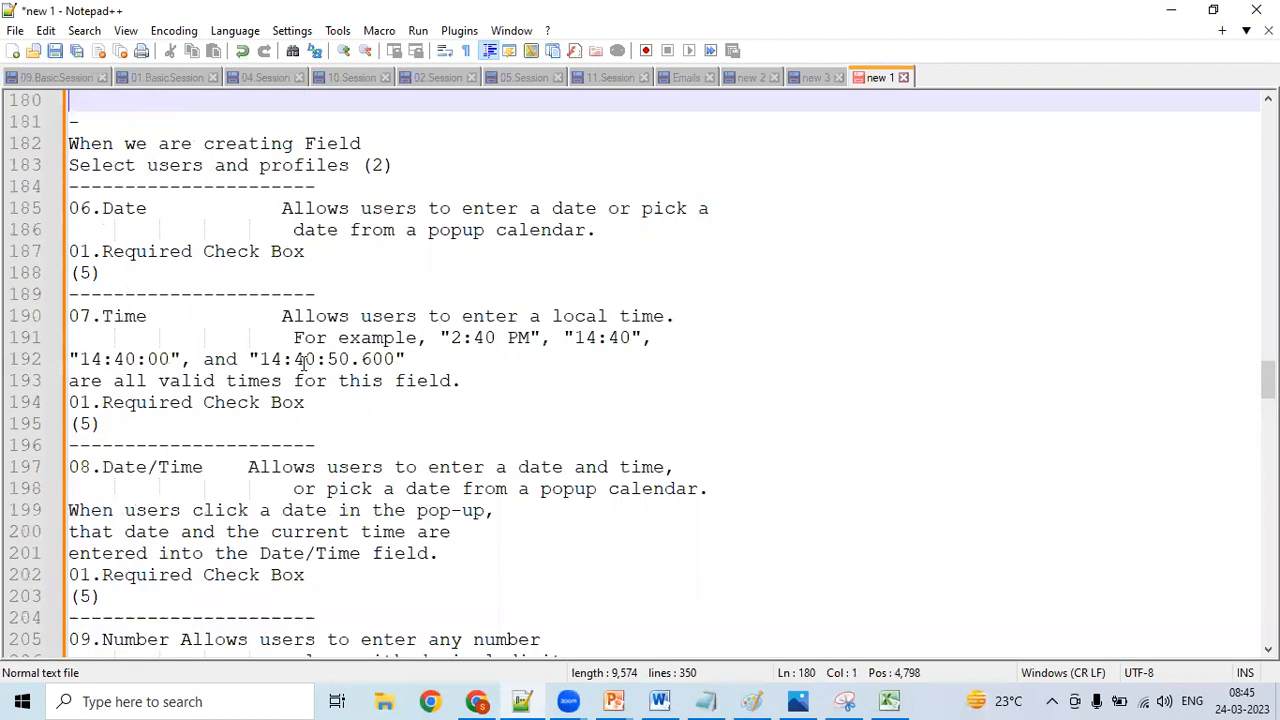
key(Up)
key(Up)
key(Down)
key(Down)
key(Down)
key(Down)
key(Down)
key(Down)
key(Down)
key(Down)
key(Down)
key(Down)
key(Down)
key(Down)
key(Down)
key(Down)
key(Down)
key(Down)
key(Down)
key(Down)
key(Down)
key(Down)
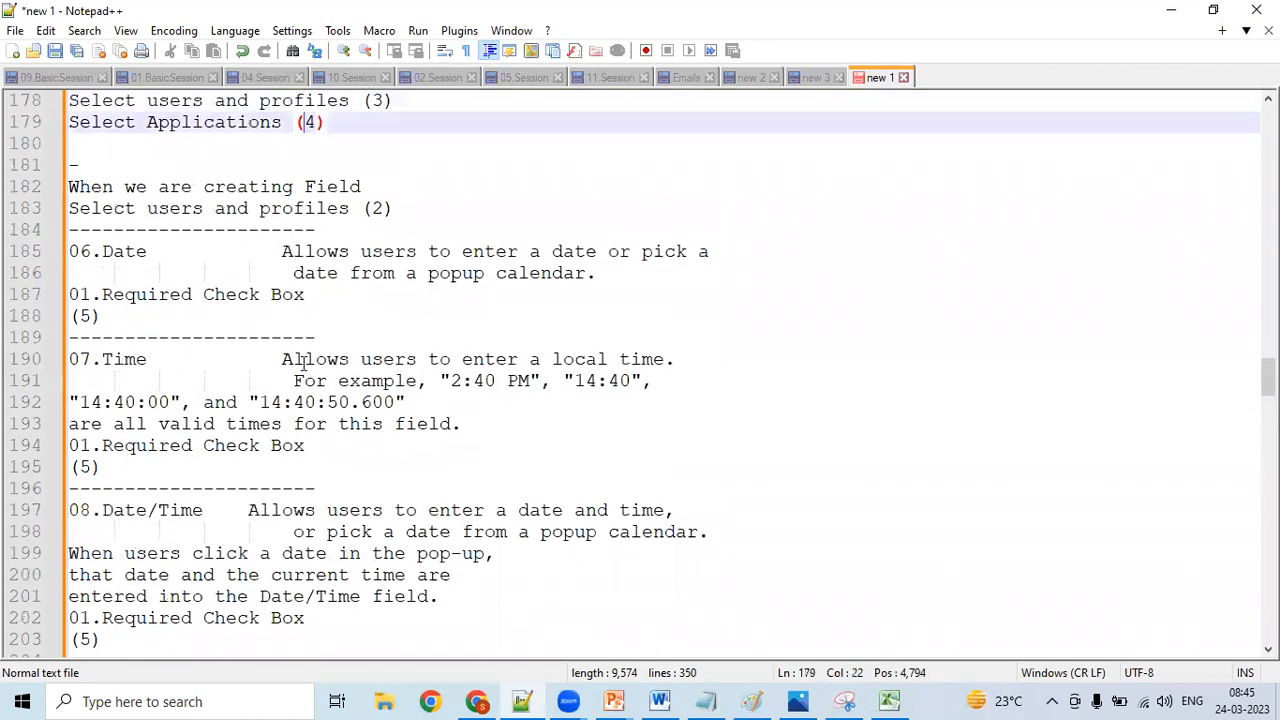
key(Down)
key(Down)
key(Down)
key(Down)
key(Down)
key(Down)
key(Down)
key(Down)
key(Down)
key(Down)
key(Down)
key(Down)
key(Down)
key(Down)
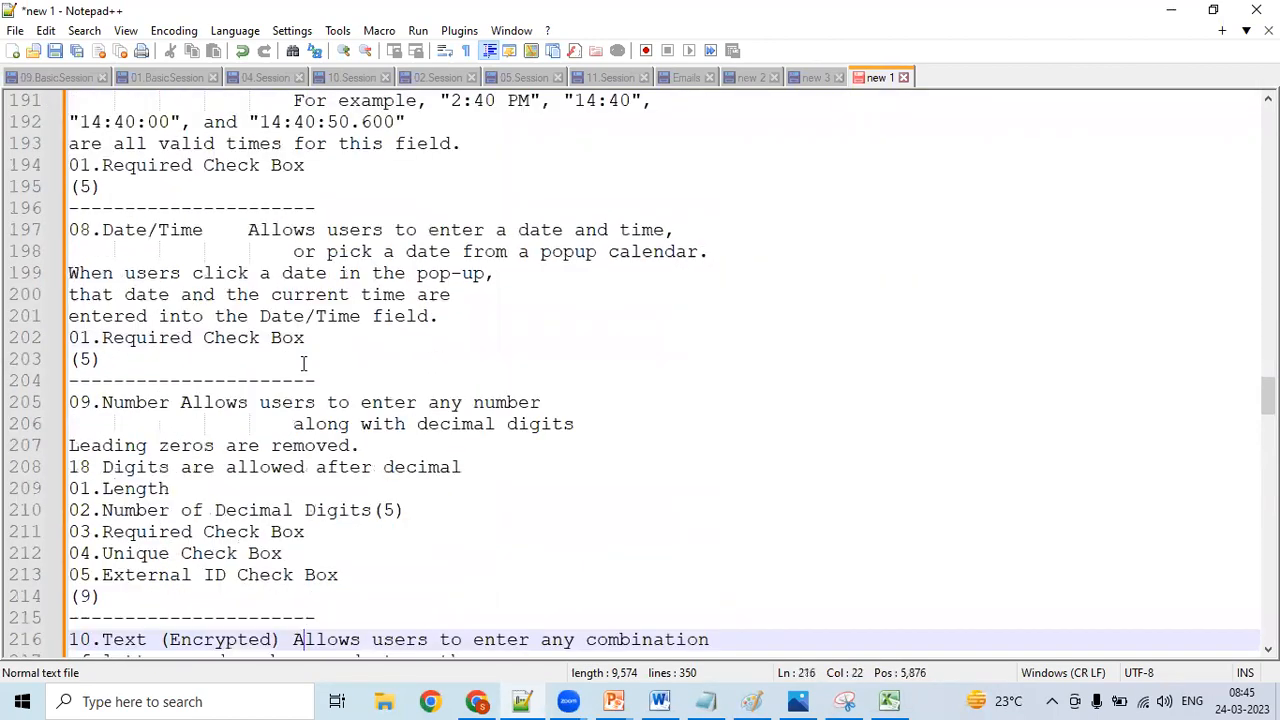
key(Down)
key(Down)
key(Down)
key(Down)
key(Down)
key(Down)
key(Down)
key(Down)
key(Down)
key(Down)
key(Down)
key(Down)
key(Down)
key(Down)
key(Down)
key(Down)
key(Down)
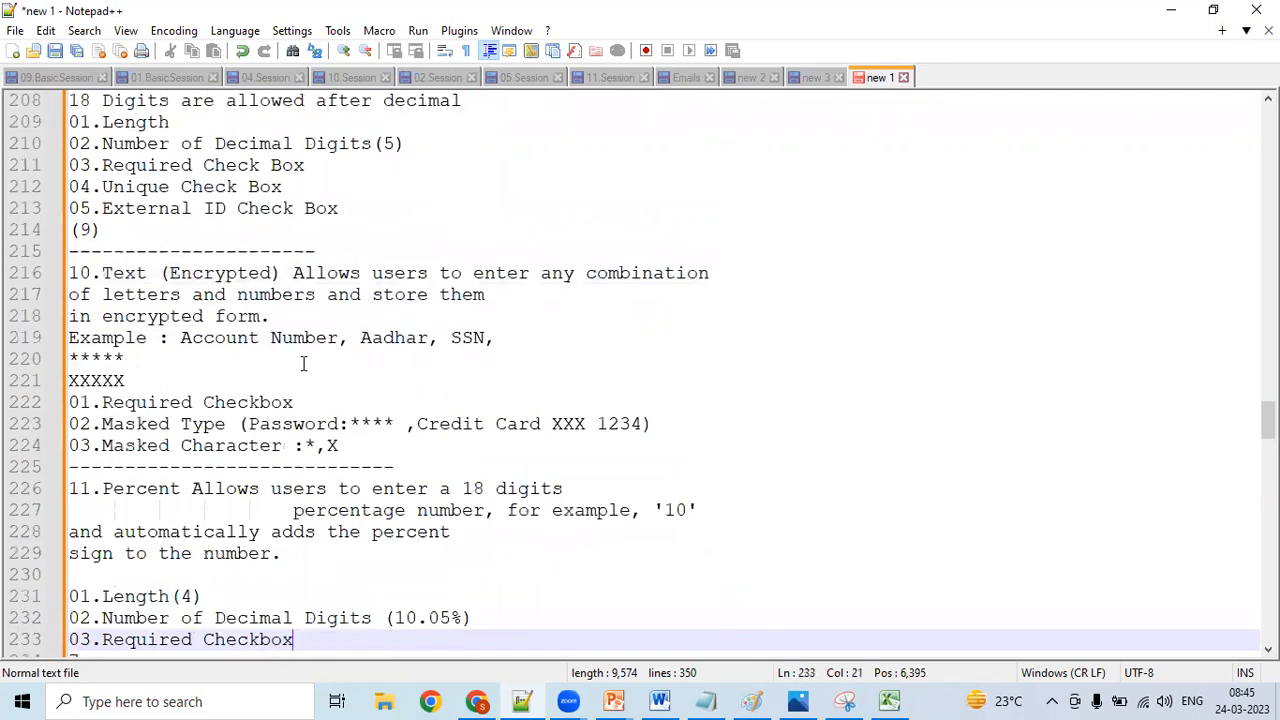
- Go back through the data type notes to the Text Area, Text Area (Long) and Text Area (Rich) entries
key(Up)
key(Up)
key(Up)
key(Up)
key(Up)
key(Up)
key(Up)
key(Up)
key(Up)
key(Up)
key(Up)
key(Up)
key(Up)
key(Up)
key(Up)
key(Up)
key(Up)
key(Up)
key(Up)
key(Up)
key(Up)
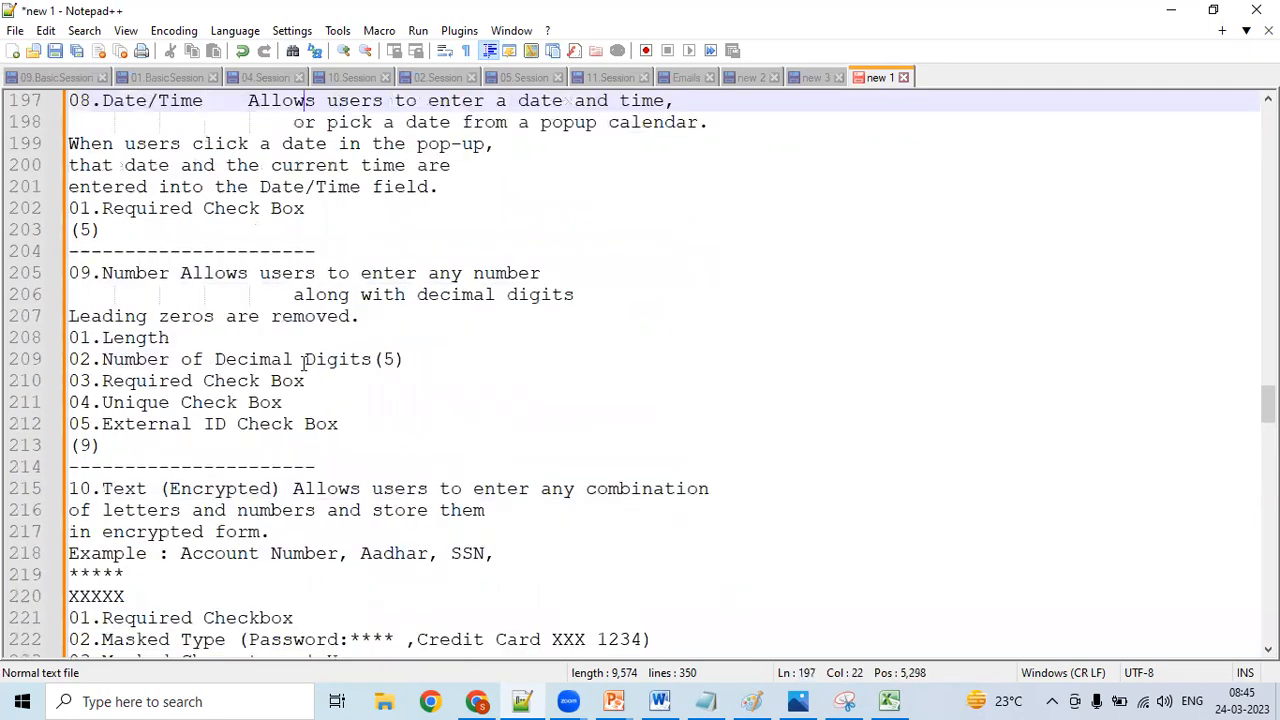
key(Up)
key(Up)
key(Up)
key(Up)
key(Up)
key(Up)
key(Up)
key(Up)
key(Up)
key(Up)
key(Up)
key(Up)
key(Up)
key(Up)
key(Up)
key(Up)
key(Up)
key(Up)
key(Up)
key(Up)
key(Up)
key(Up)
key(Up)
key(Up)
key(Up)
key(Up)
key(Up)
key(Up)
key(Up)
key(Up)
key(Up)
key(Up)
key(Up)
key(Up)
key(Up)
key(Up)
key(Up)
key(Up)
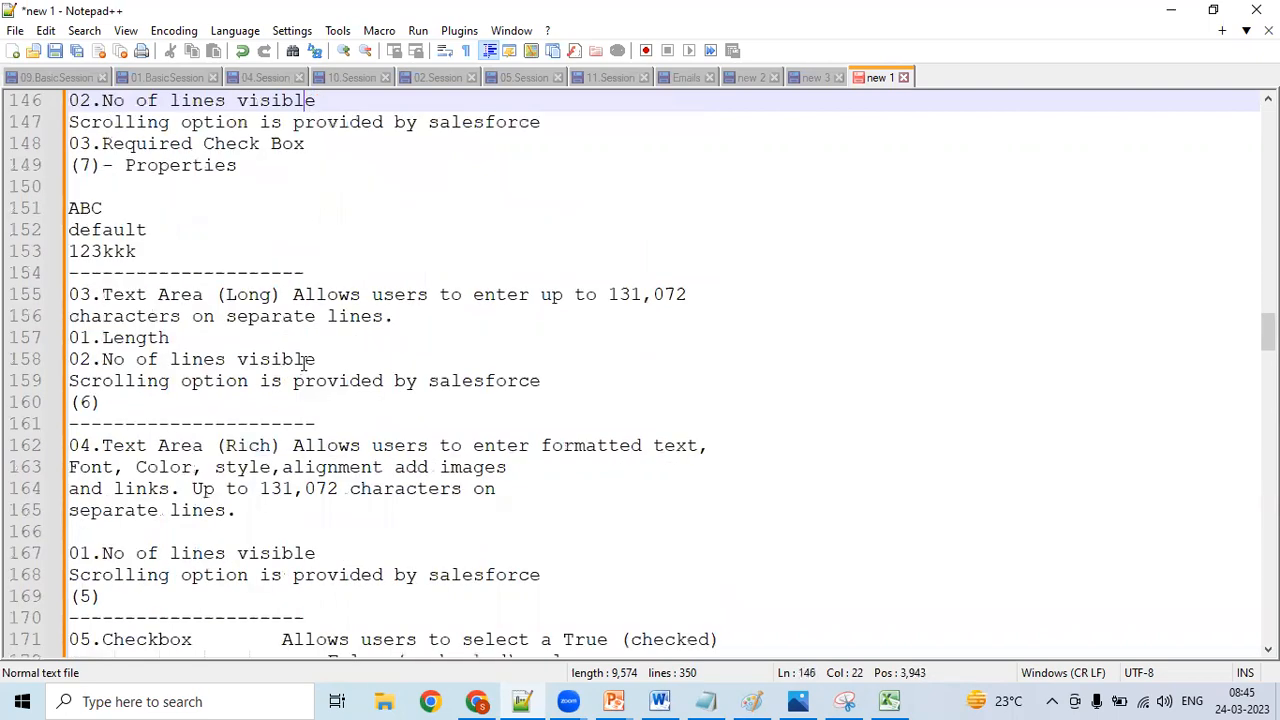
key(Up)
key(Up)
key(Up)
key(Up)
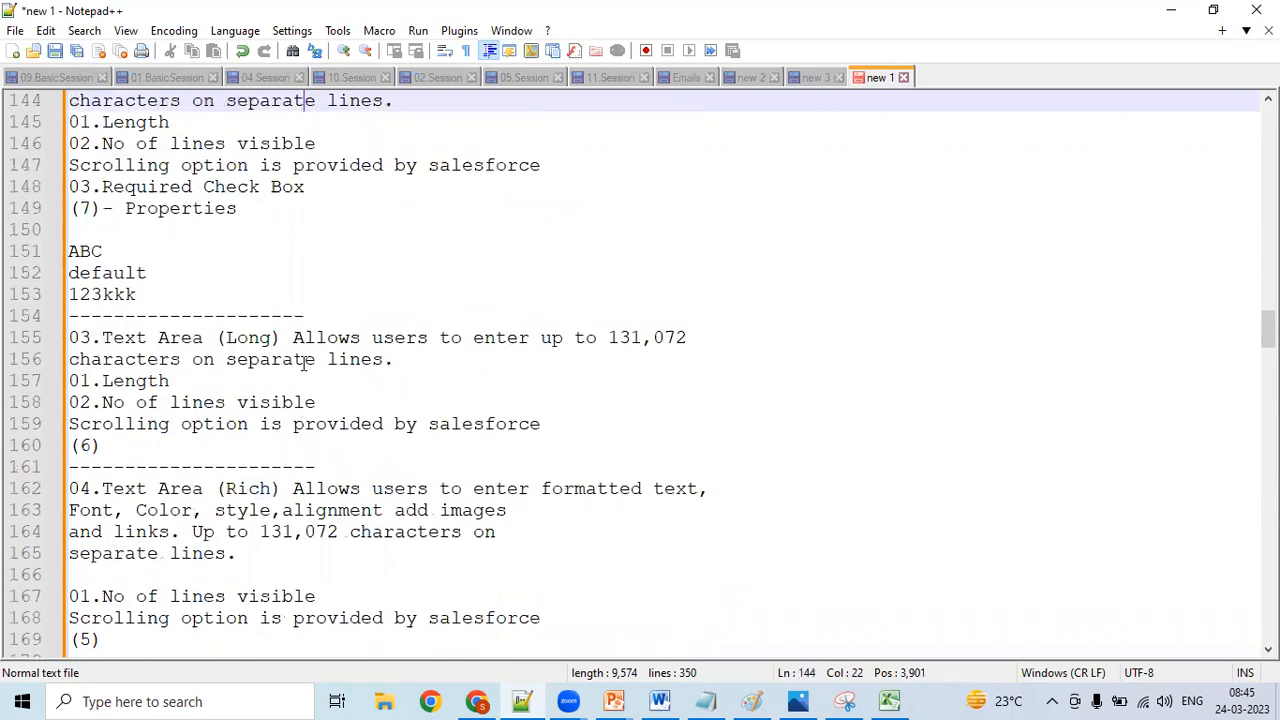
key(Up)
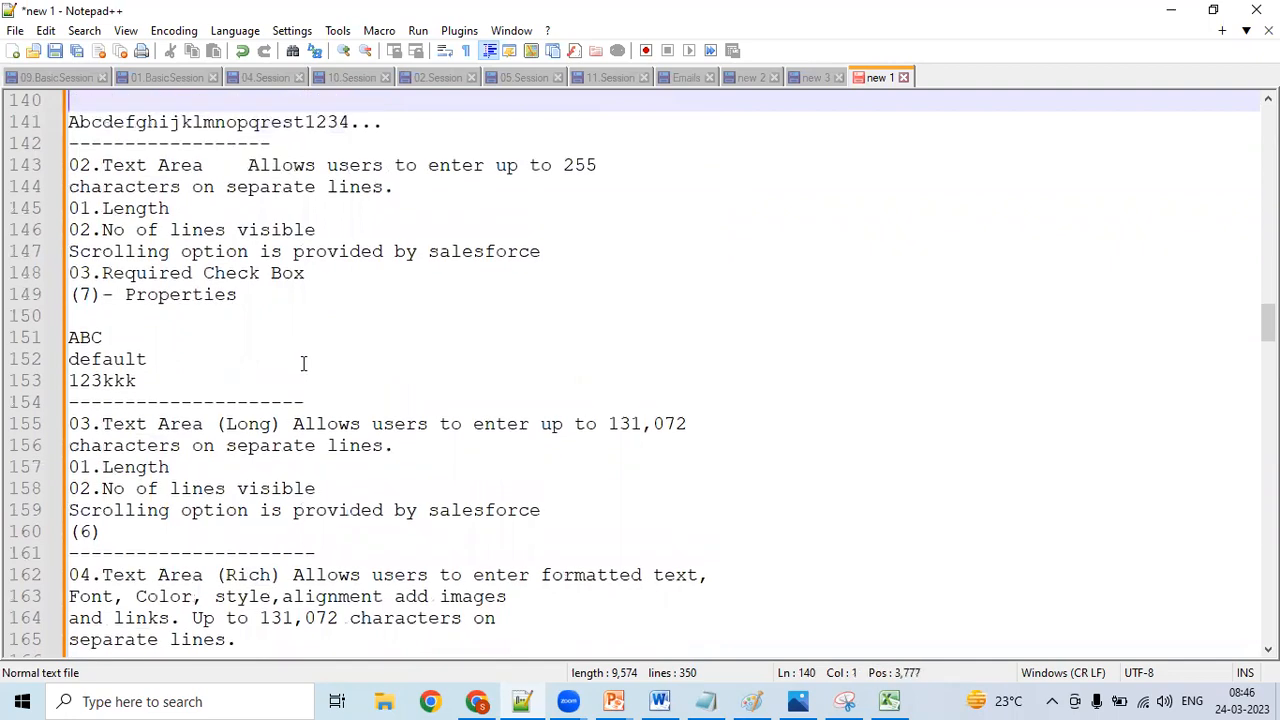
key(Up)
key(Up)
key(Up)
key(Up)
key(Up)
key(Up)
- Read the Text Area entry in the notes, covering its character limit, length, visible lines and Required Check Box properties
key(Up)
key(Up)
key(Up)
key(Up)
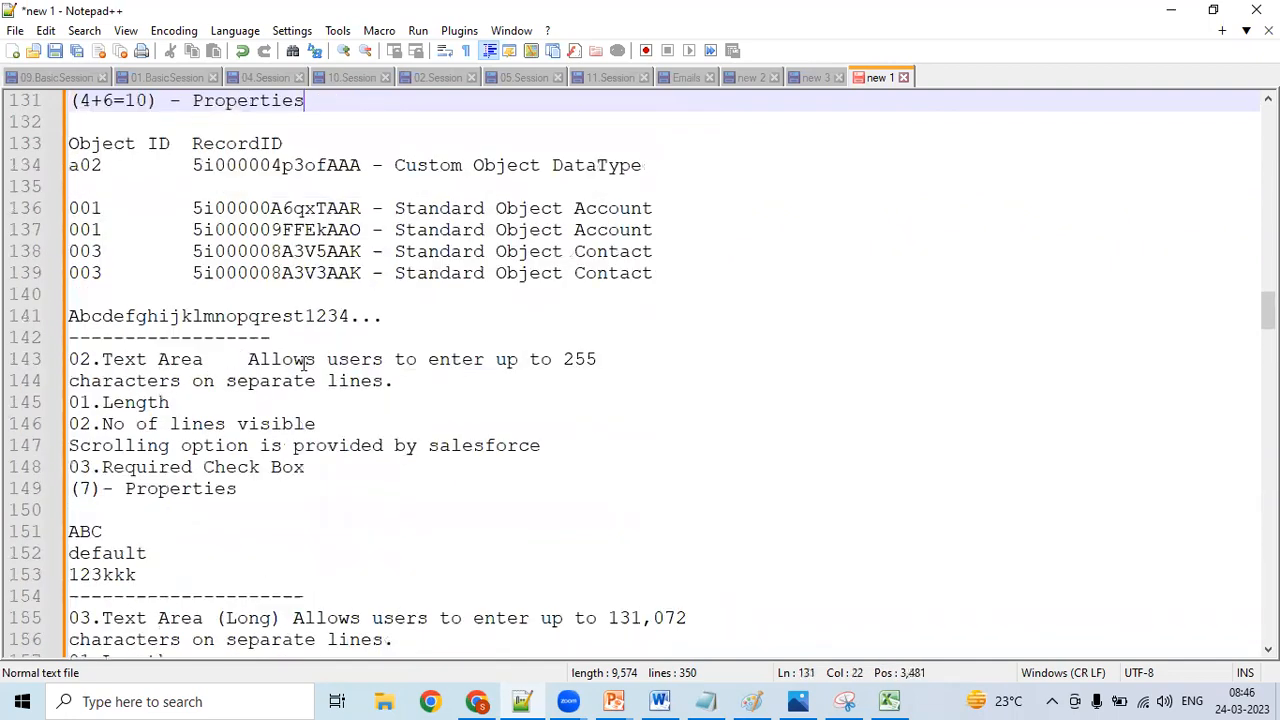
key(Up)
key(Up)
key(Up)
key(Up)
key(Down)
key(Down)
key(Down)
key(Down)
key(Down)
key(Down)
key(Down)
key(Down)
key(Down)
key(Down)
key(Down)
key(Down)
key(Down)
key(Down)
key(Down)
key(Down)
key(Down)
key(Down)
key(Down)
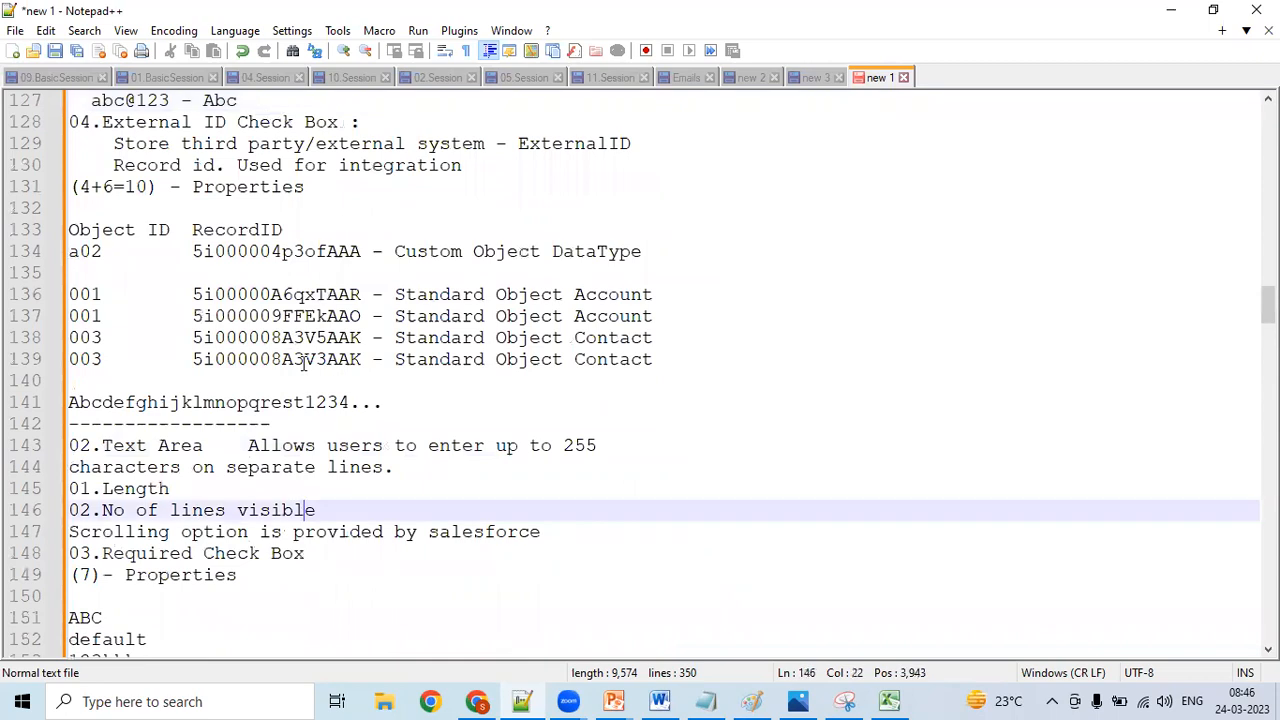
key(Down)
key(Down)
key(Down)
key(Down)
key(Down)
key(Down)
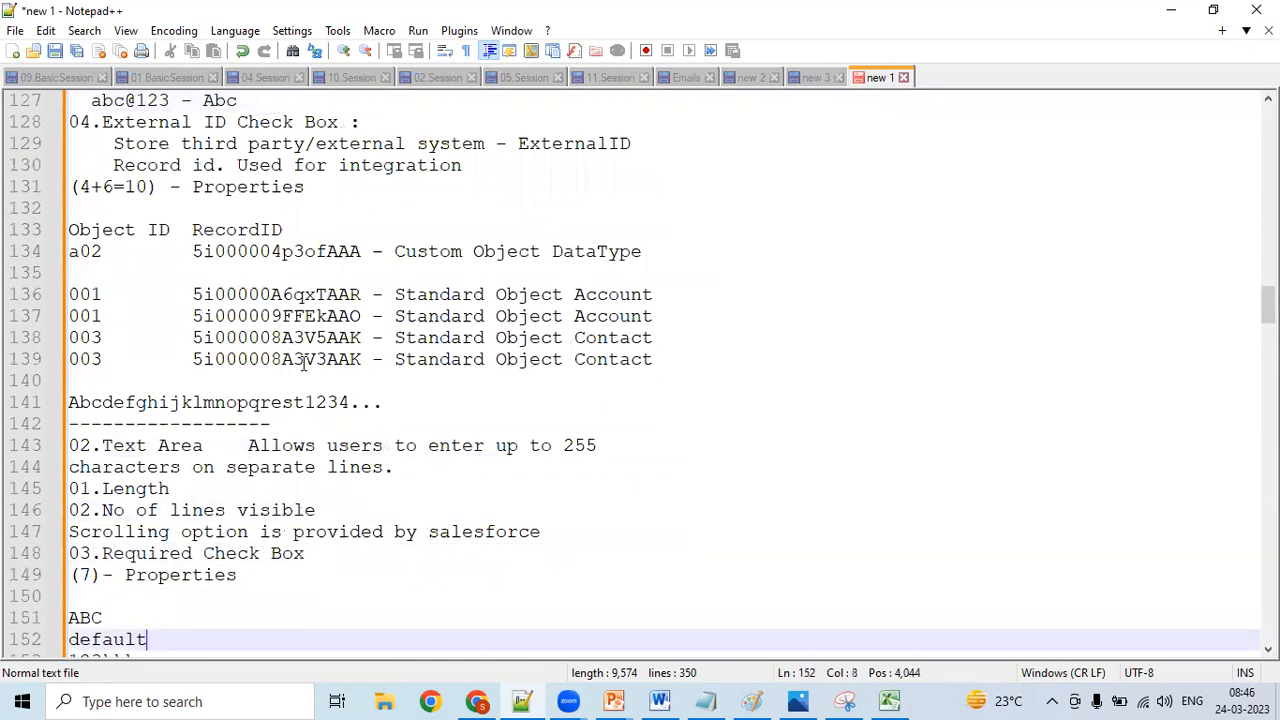
key(Down)
key(Down)
key(Up)
key(Up)
key(Up)
key(Up)
key(Up)
key(Up)
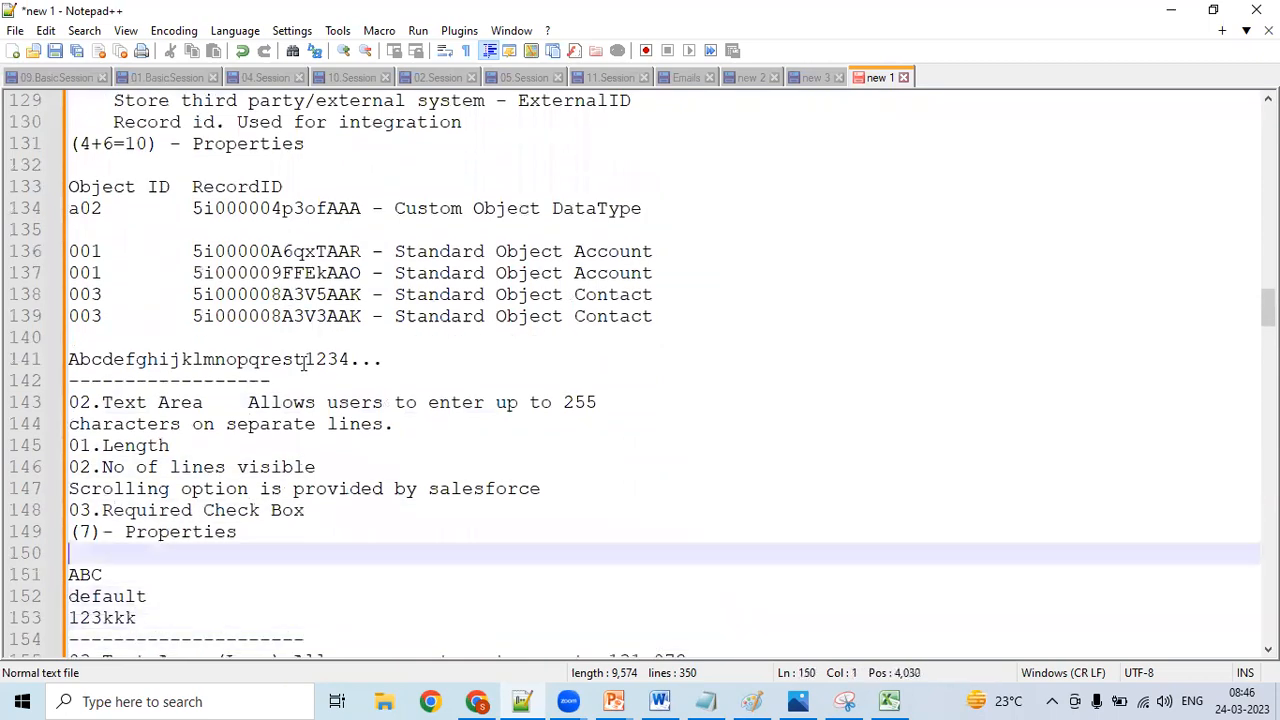
key(Up)
key(Up)
key(Up)
key(Up)
key(Down)
key(Left)
key(Left)
key(Left)
key(Left)
key(Left)
key(Left)
key(Left)
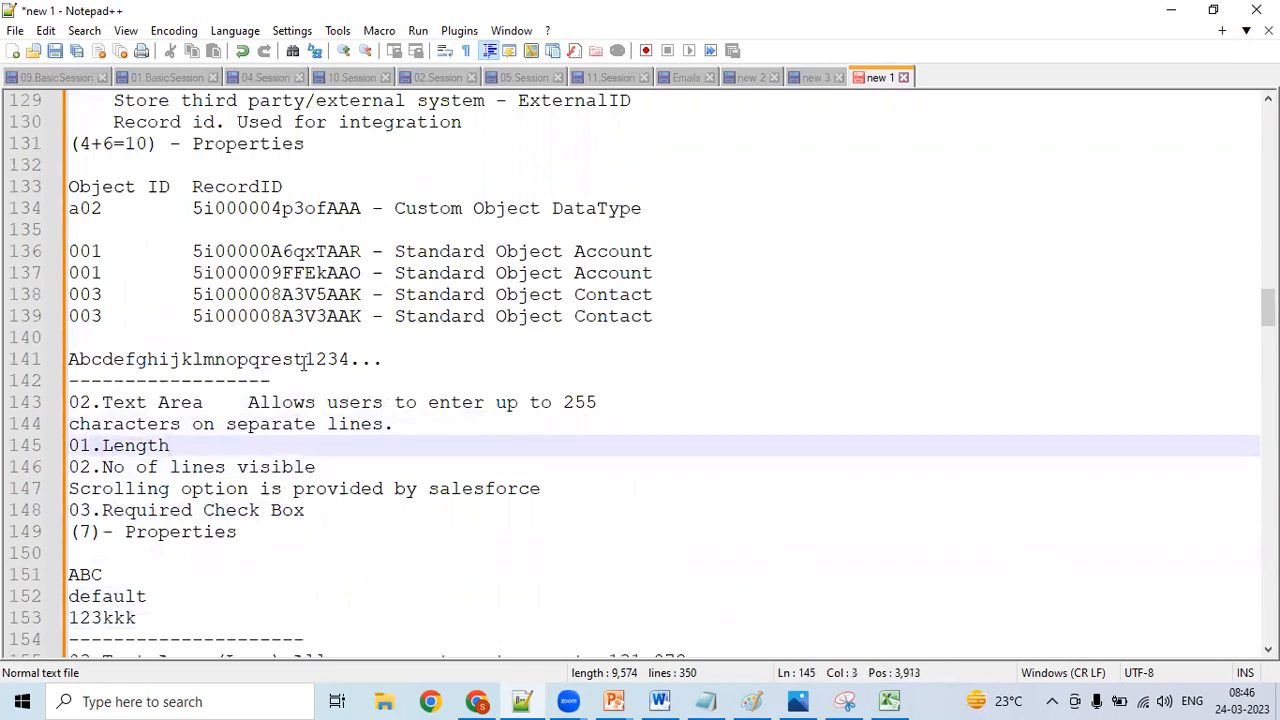
- Compare the Text Area (Long) and Text Area (Rich) notes, then return to the Excel workbook
key(Down)
key(Down)
key(Down)
key(Down)
key(Down)
key(Down)
key(Down)
key(Down)
key(Down)
key(Down)
key(Down)
key(Down)
key(Down)
key(Down)
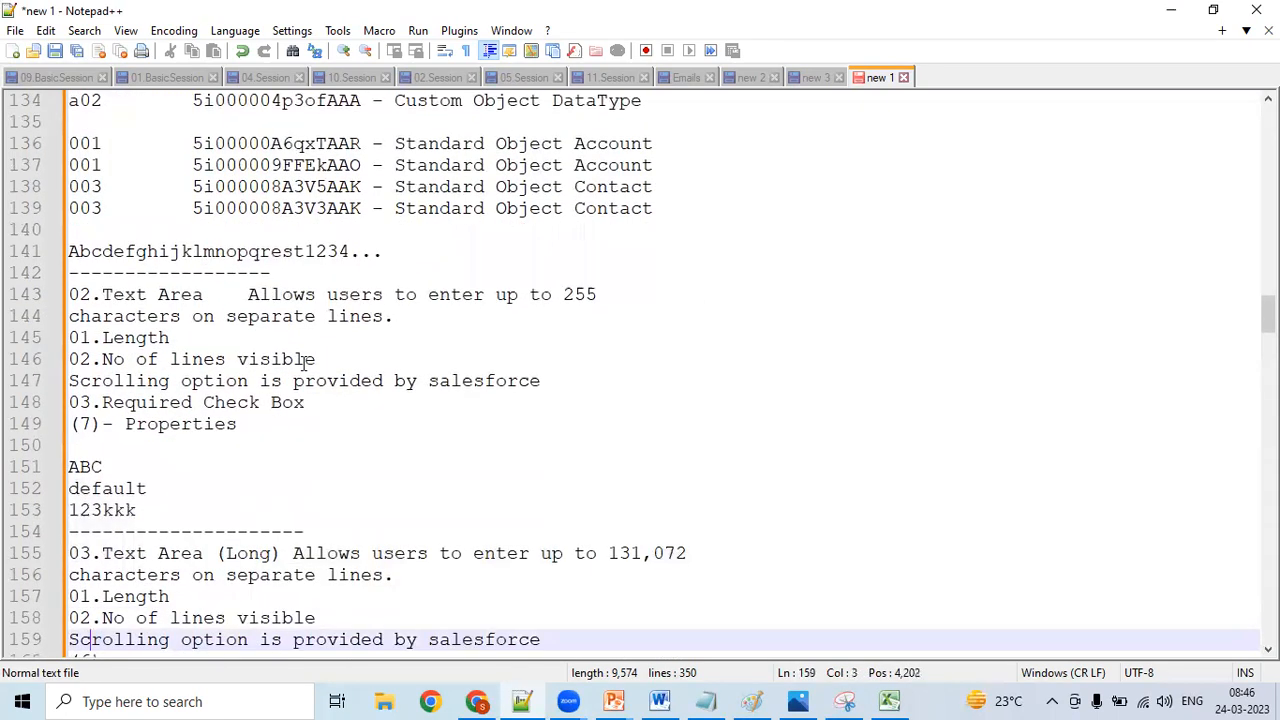
key(Down)
key(Down)
key(Down)
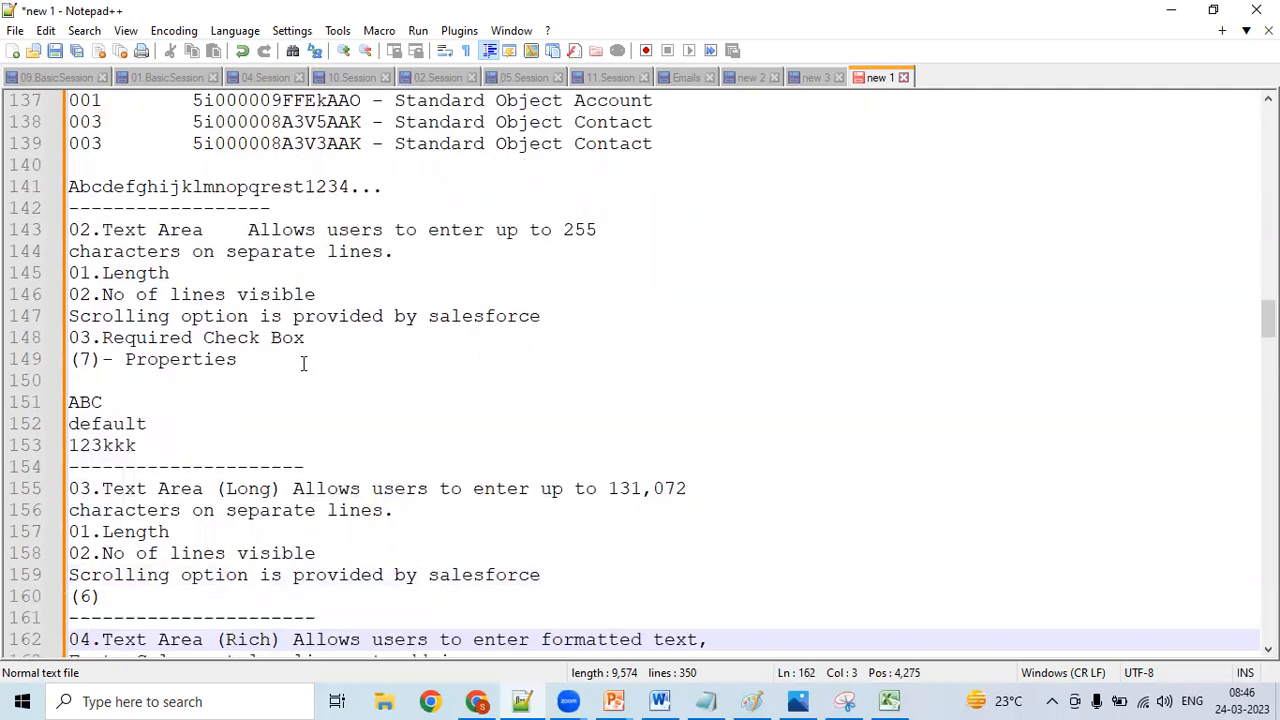
key(Down)
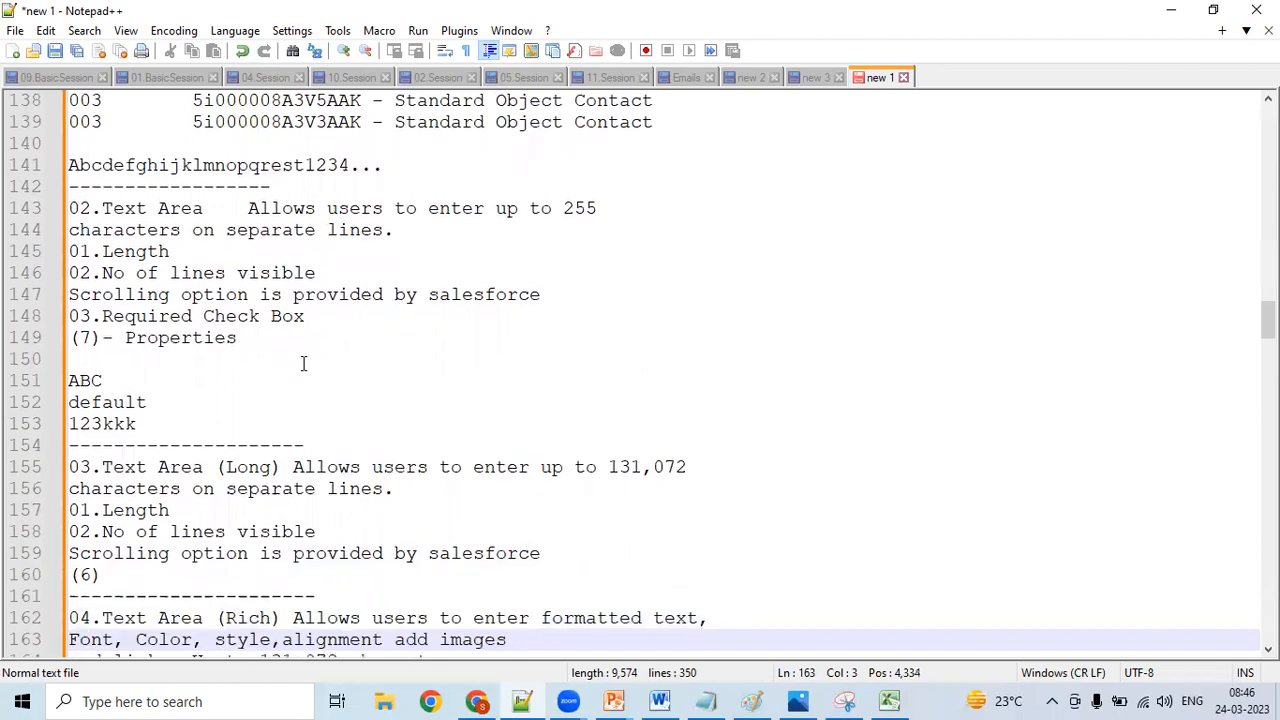
key(Up)
key(Up)
key(Up)
key(Up)
key(Up)
key(Up)
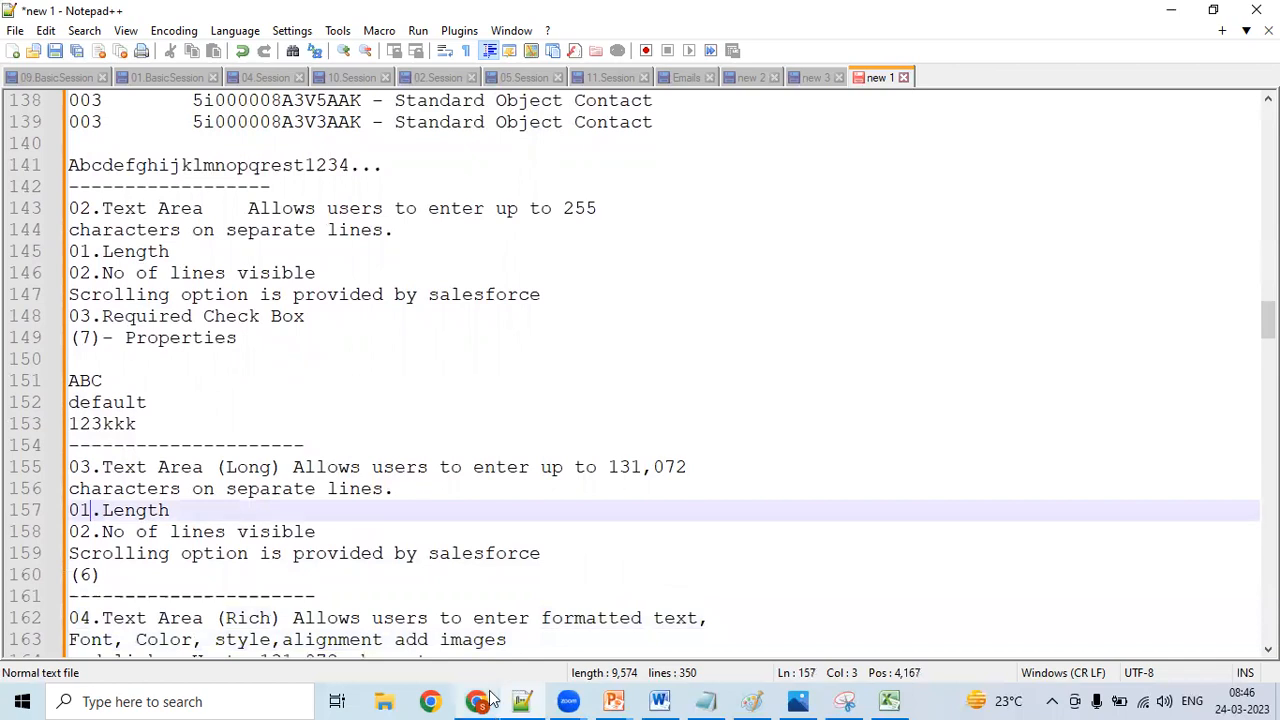
click(890, 700)
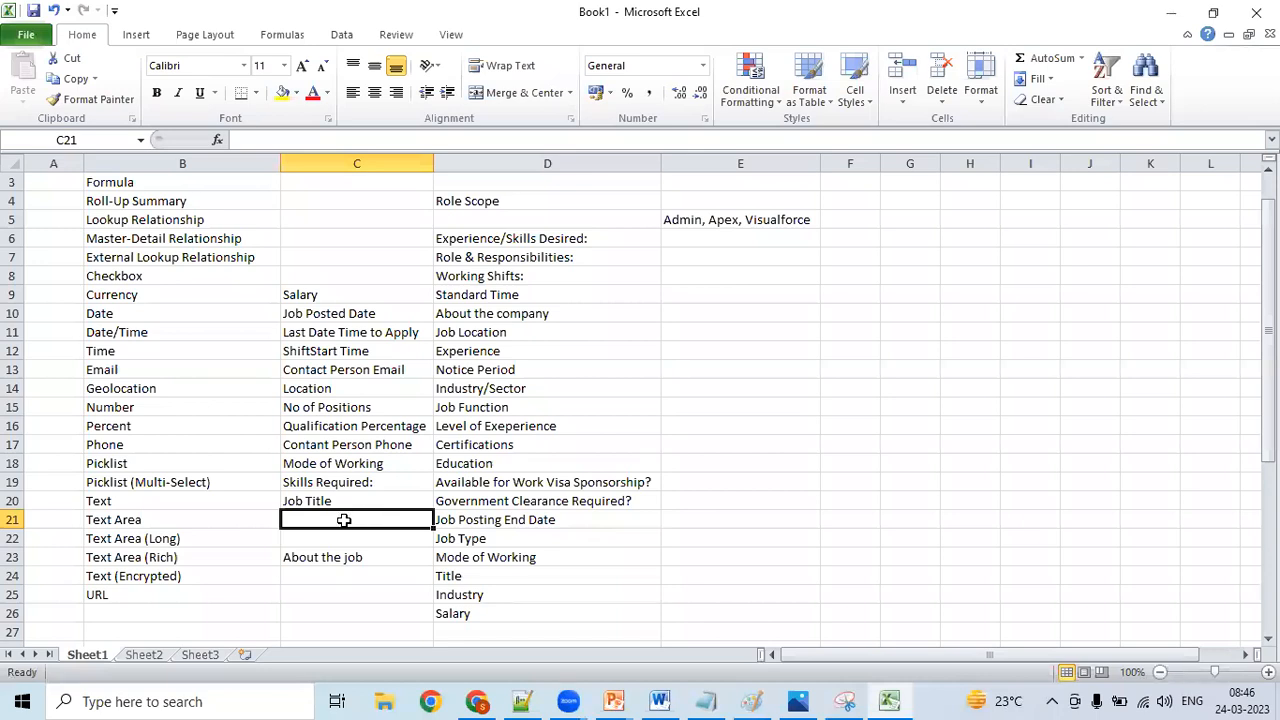
- Recheck the three text area descriptions in the Notepad++ notes and return to the Excel workbook
click(522, 700)
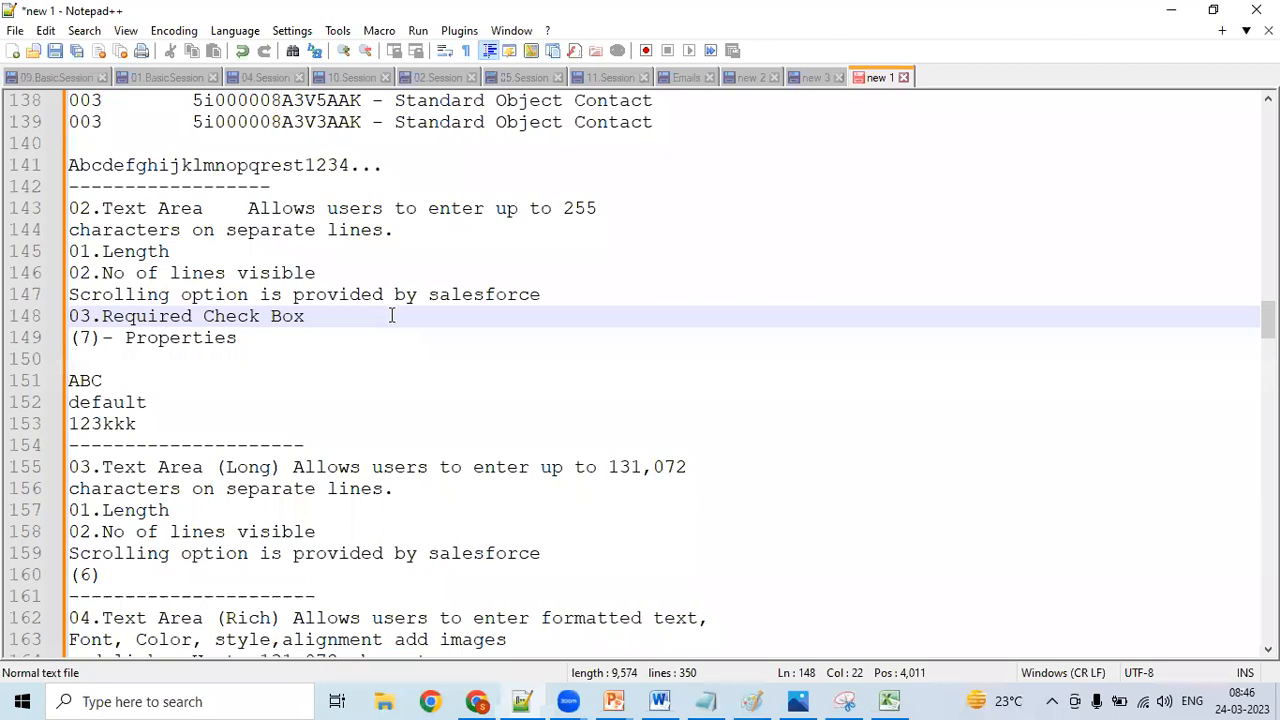
key(Up)
key(Up)
key(Up)
key(Up)
key(Up)
key(Up)
key(Up)
key(Up)
key(Up)
key(Up)
key(Up)
key(Up)
key(Up)
key(Up)
key(Up)
key(Up)
key(Up)
key(Up)
key(Up)
key(Up)
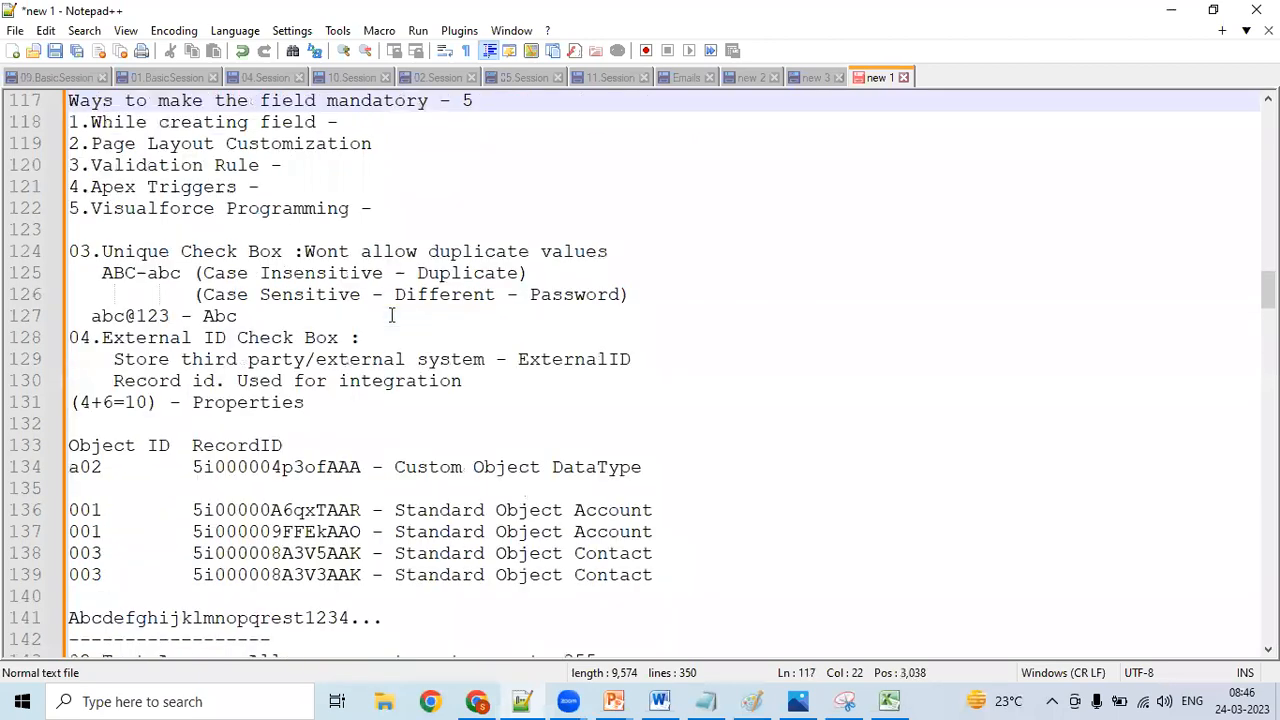
key(Down)
key(Down)
key(Down)
key(Down)
key(Down)
key(Down)
key(Down)
key(Down)
key(Down)
key(Down)
key(Down)
key(Down)
key(Down)
key(Down)
key(Down)
key(Down)
key(Down)
key(Down)
key(Down)
key(Down)
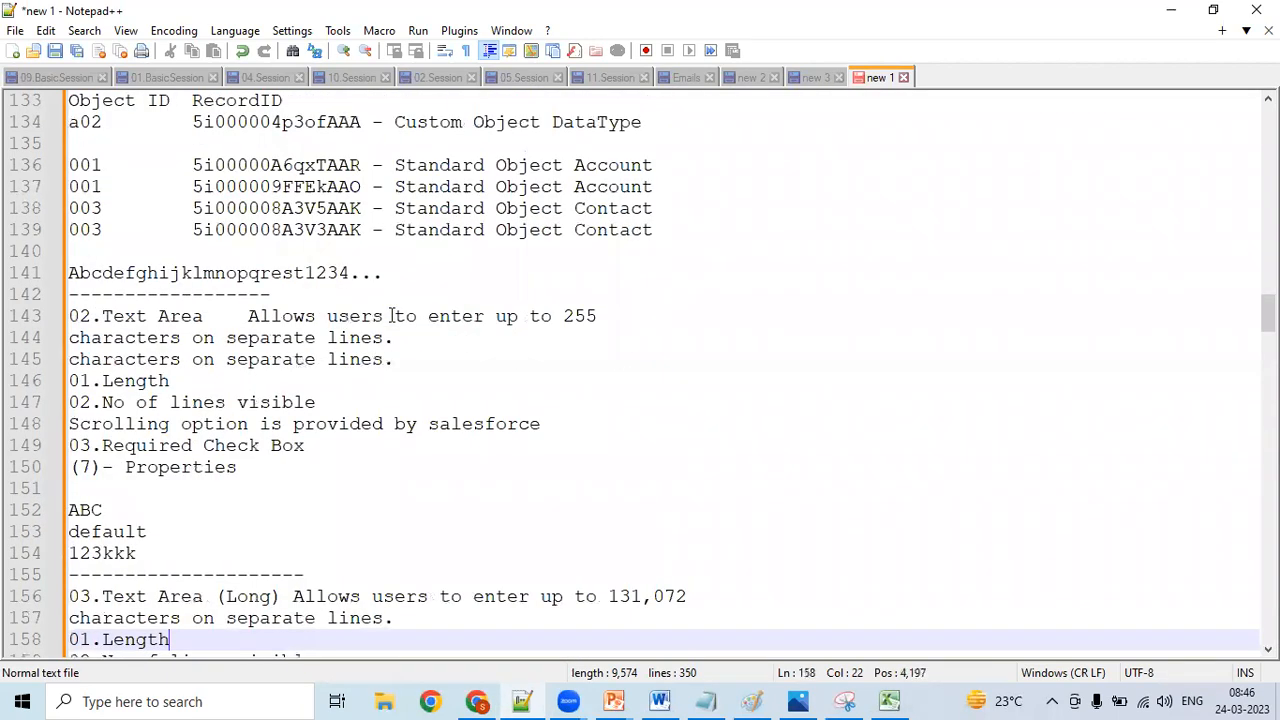
key(Down)
key(Down)
key(Down)
key(Down)
key(Down)
key(Down)
key(Down)
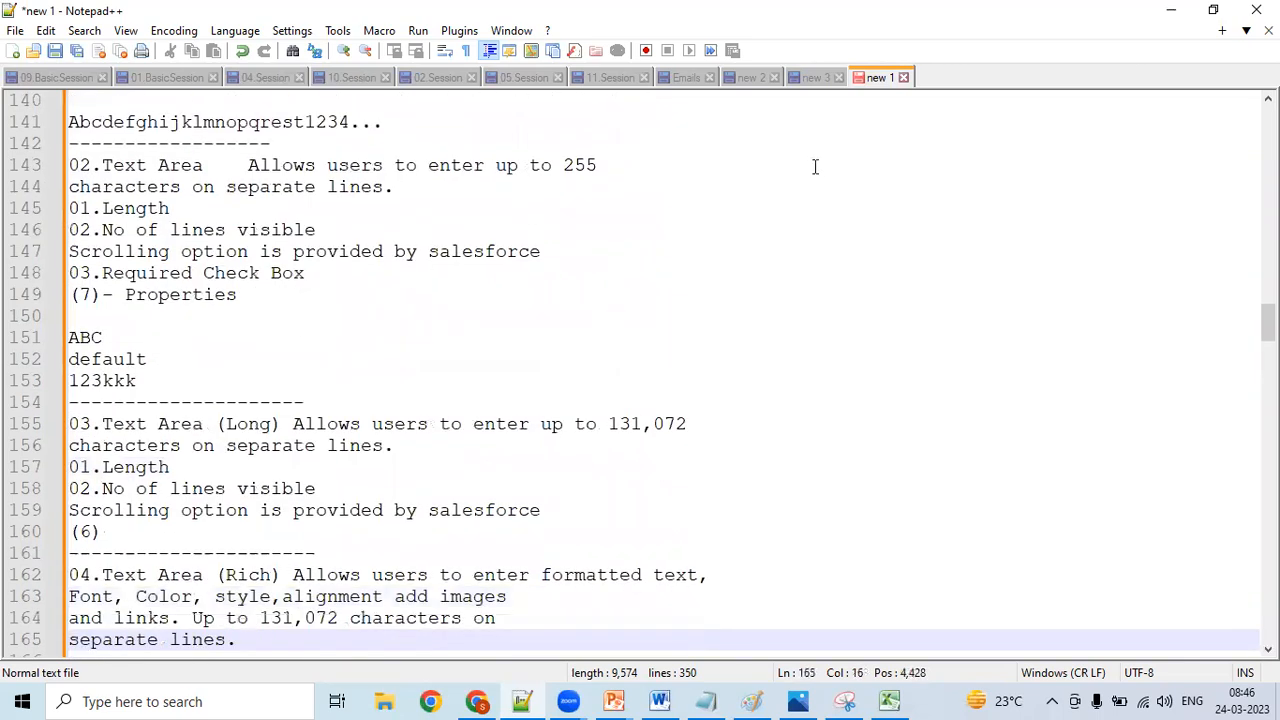
click(1176, 10)
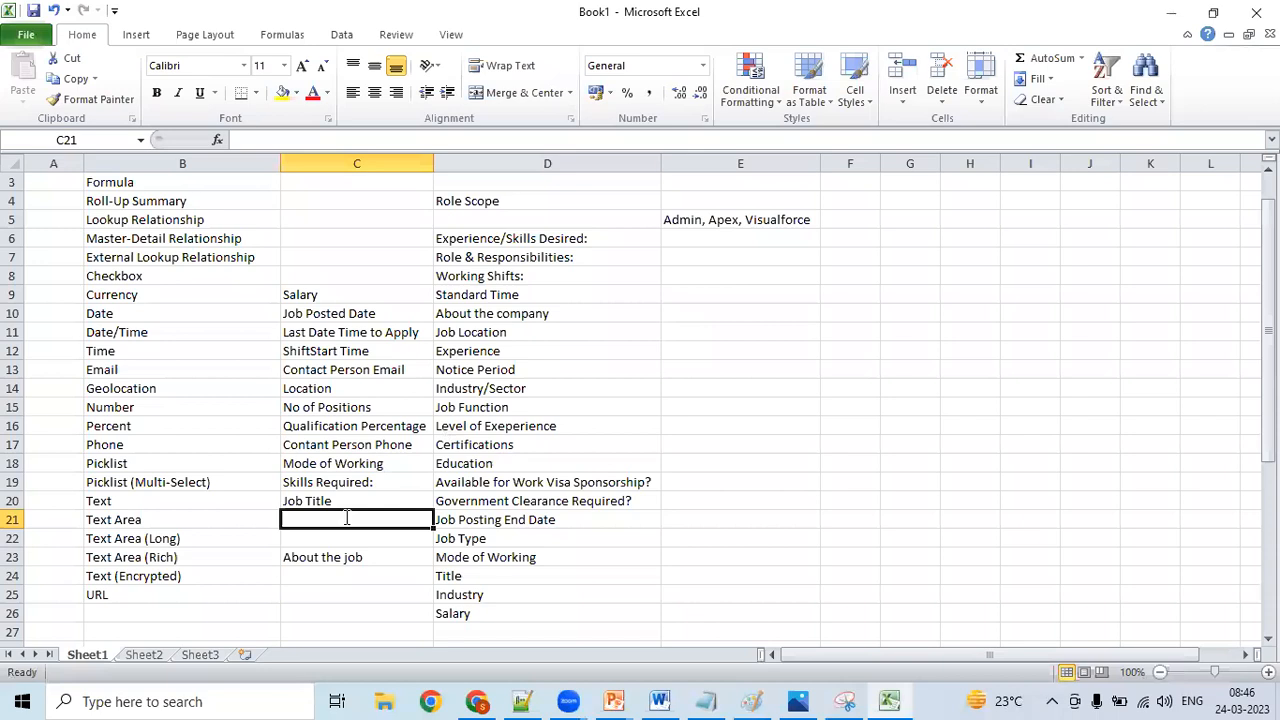
text(Job S)
key(BackSpace)
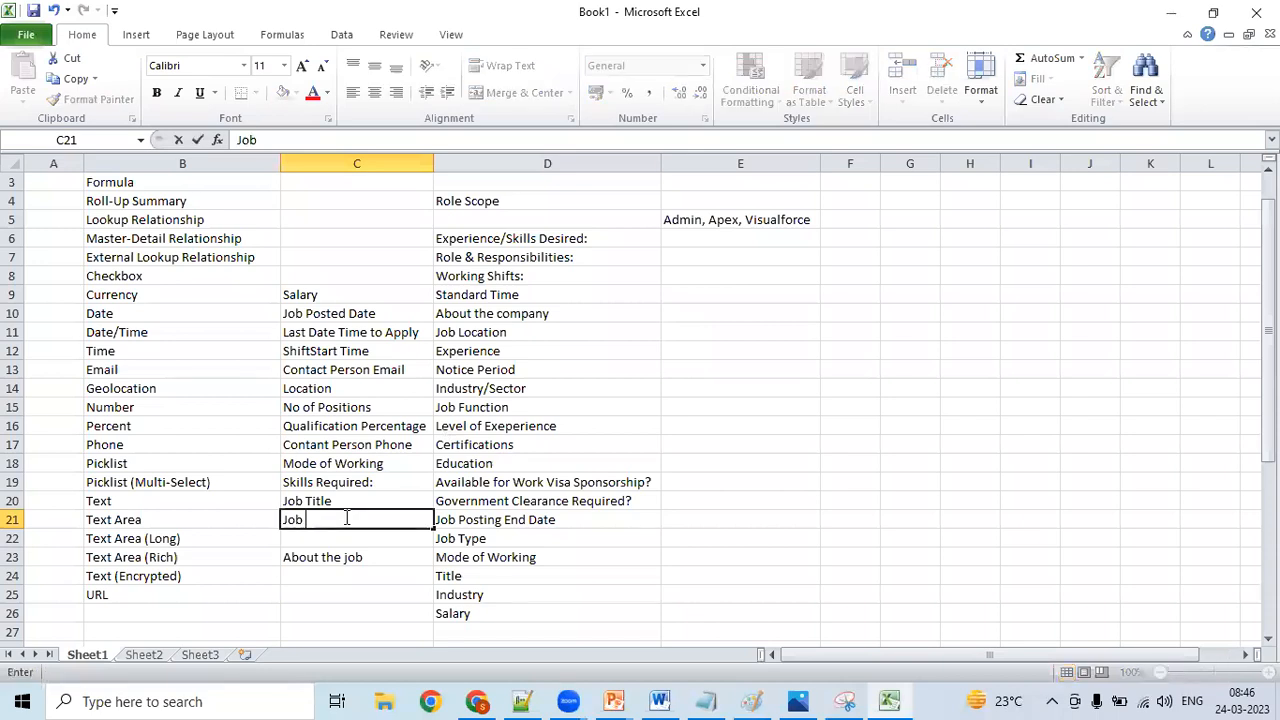
text(D)
- Check the duties, skills and education sections of the CES Salesforce developer job posting on LinkedIn, then return to Excel
click(478, 701)
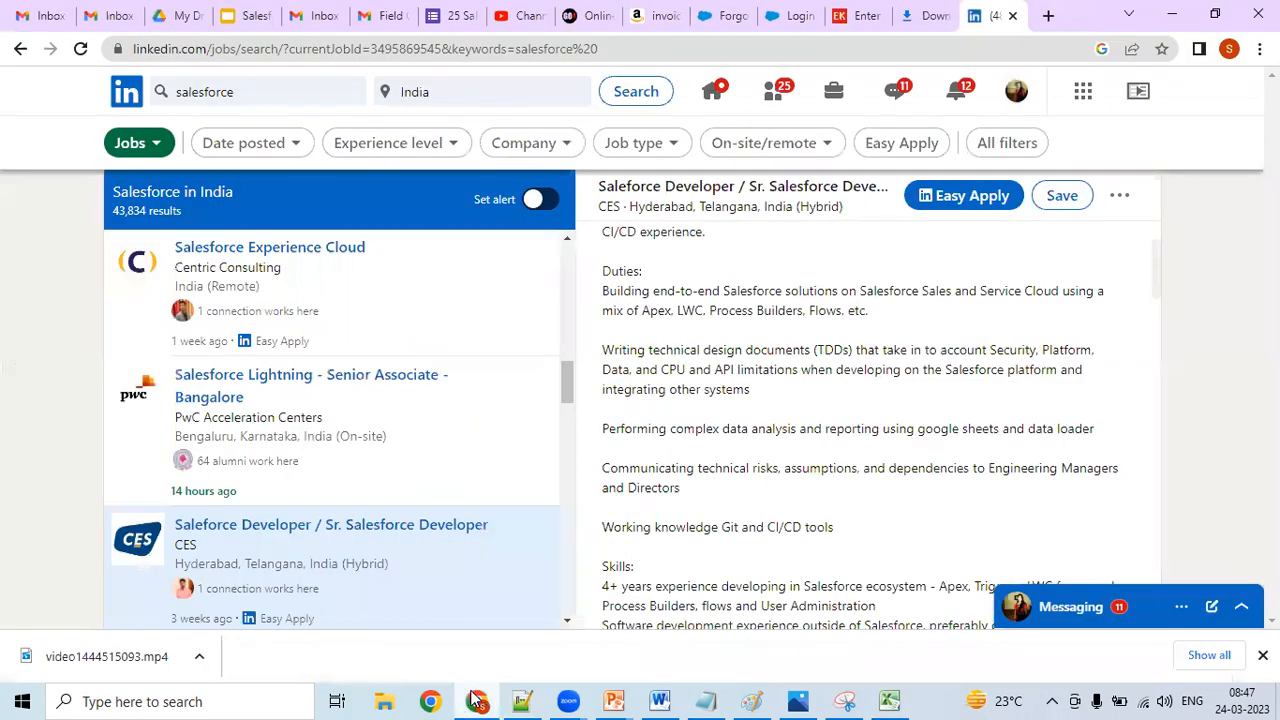
scroll(1155, 296, down, 3)
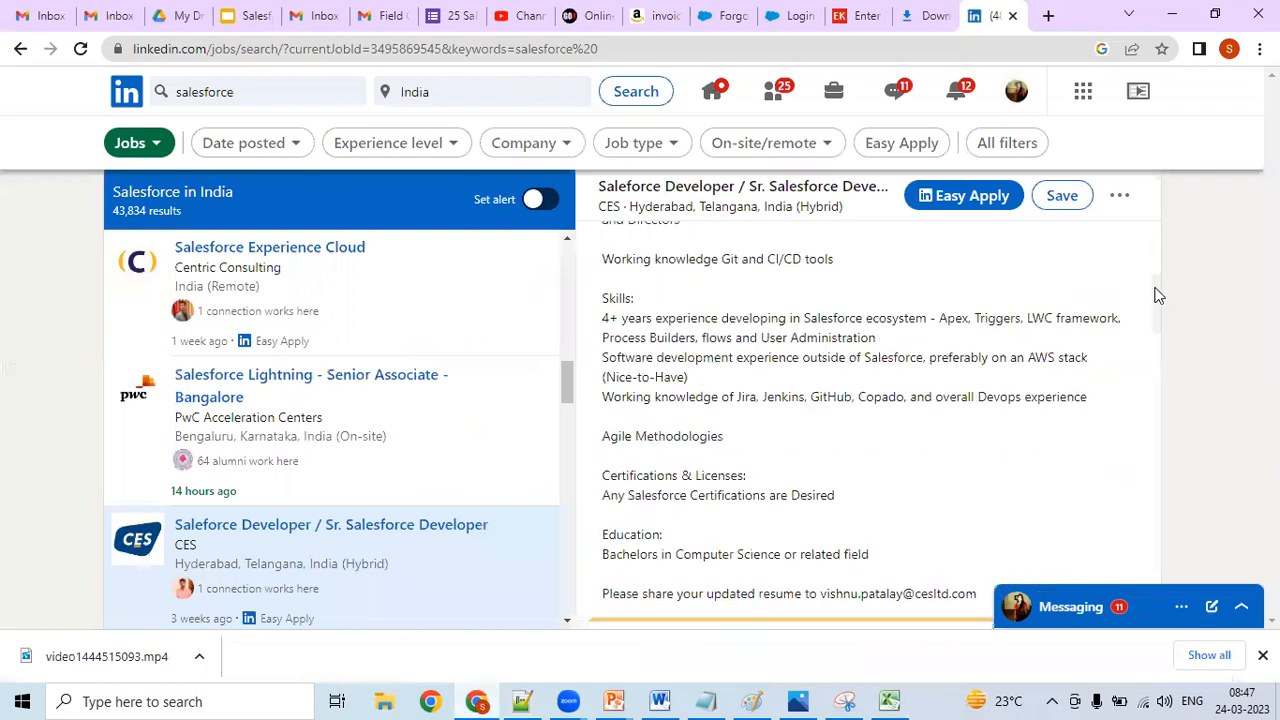
scroll(1152, 322, down, 1)
scroll(1148, 410, down, 3)
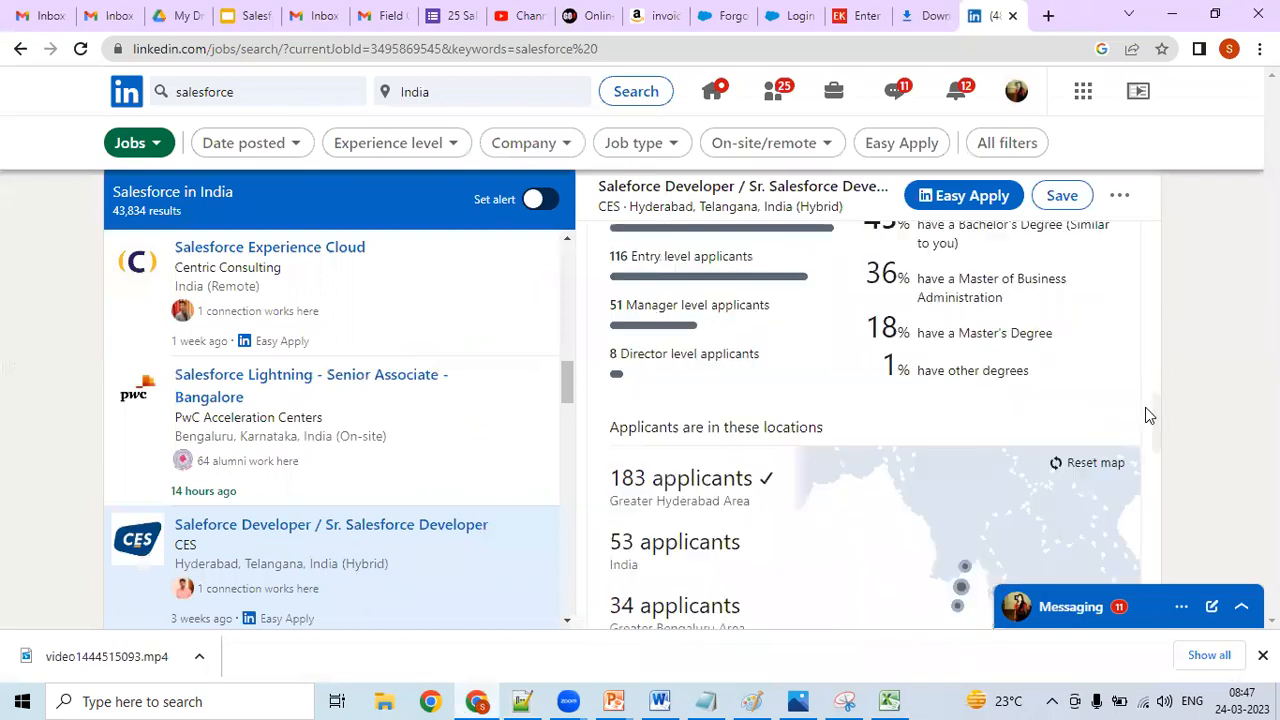
scroll(1145, 418, down, 1)
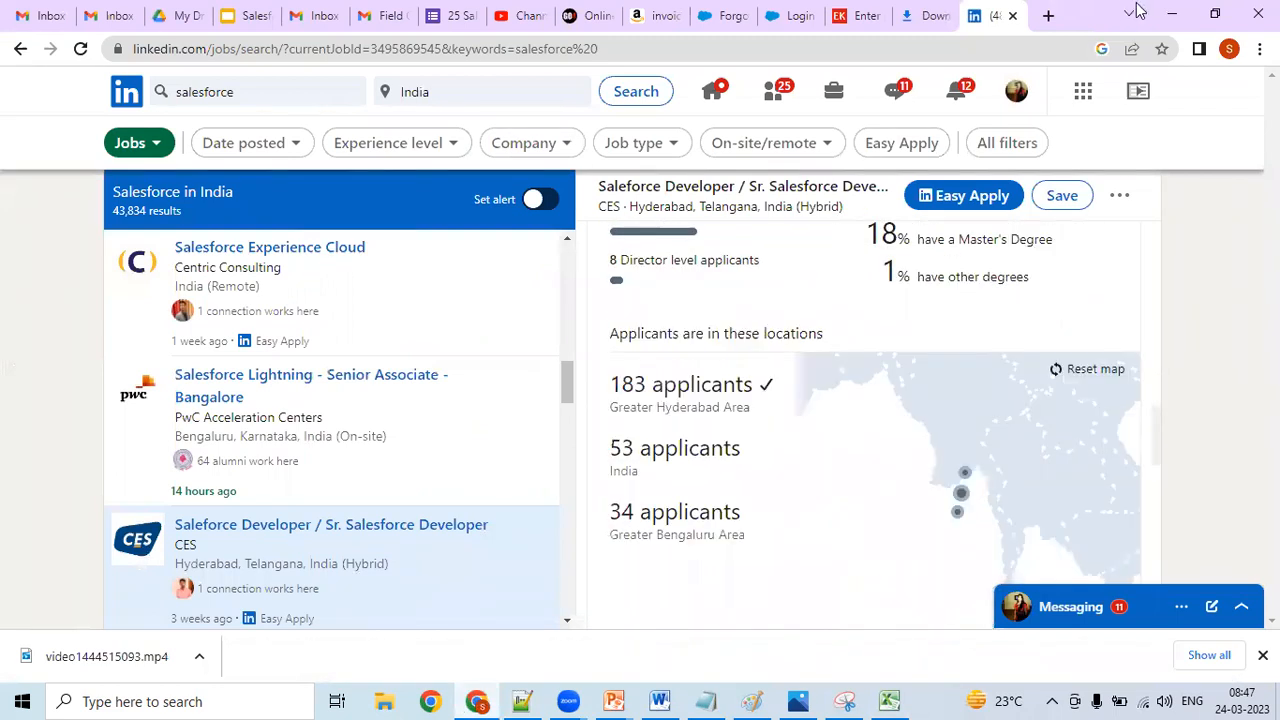
click(1168, 17)
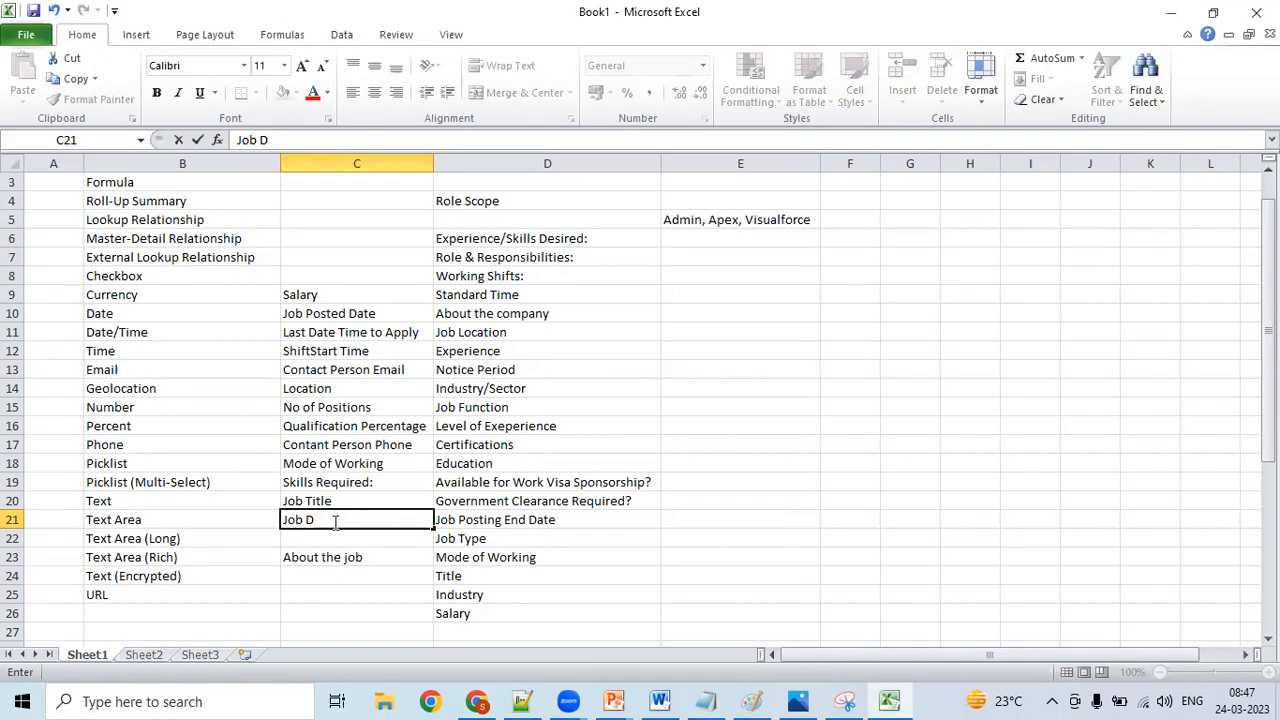
- Replace the partial entry in C21 with the field name "Role", beside the Text Area data type
key(BackSpace)
key(BackSpace)
key(BackSpace)
key(BackSpace)
key(BackSpace)
text(Role)
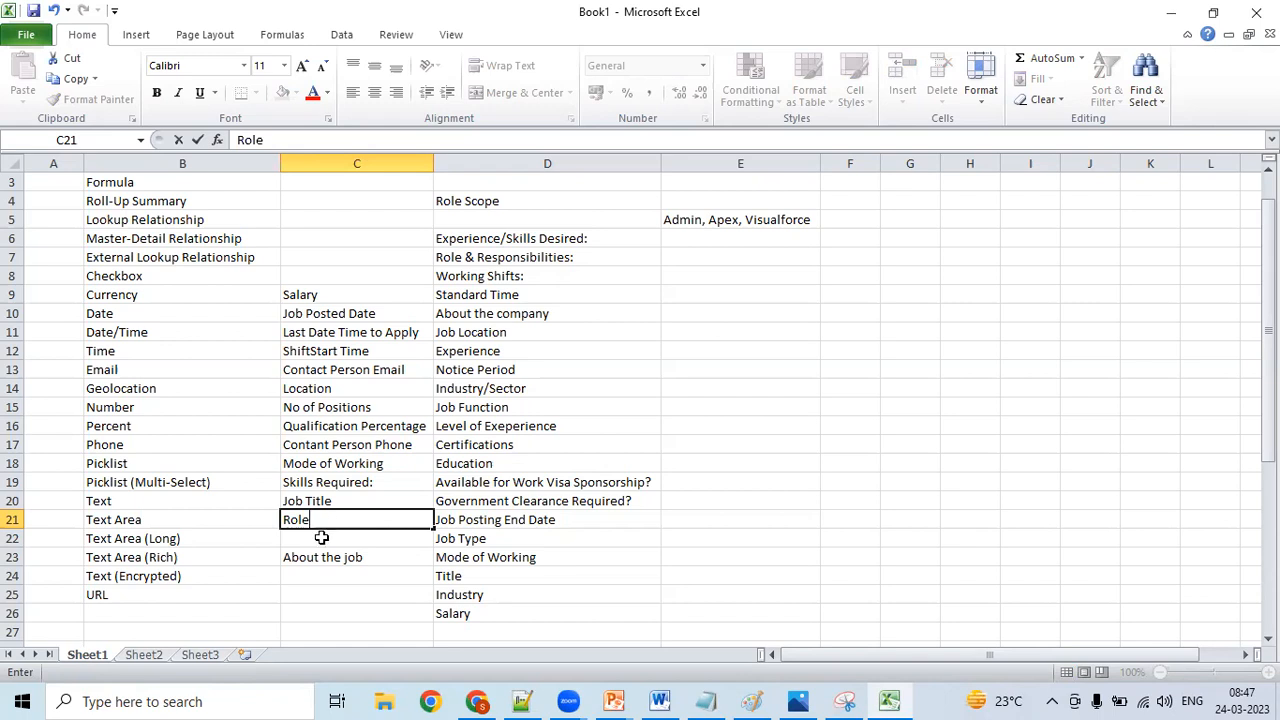
- Enter the field name "Job Description" in C22, beside the Text Area (Long) data type
click(321, 538)
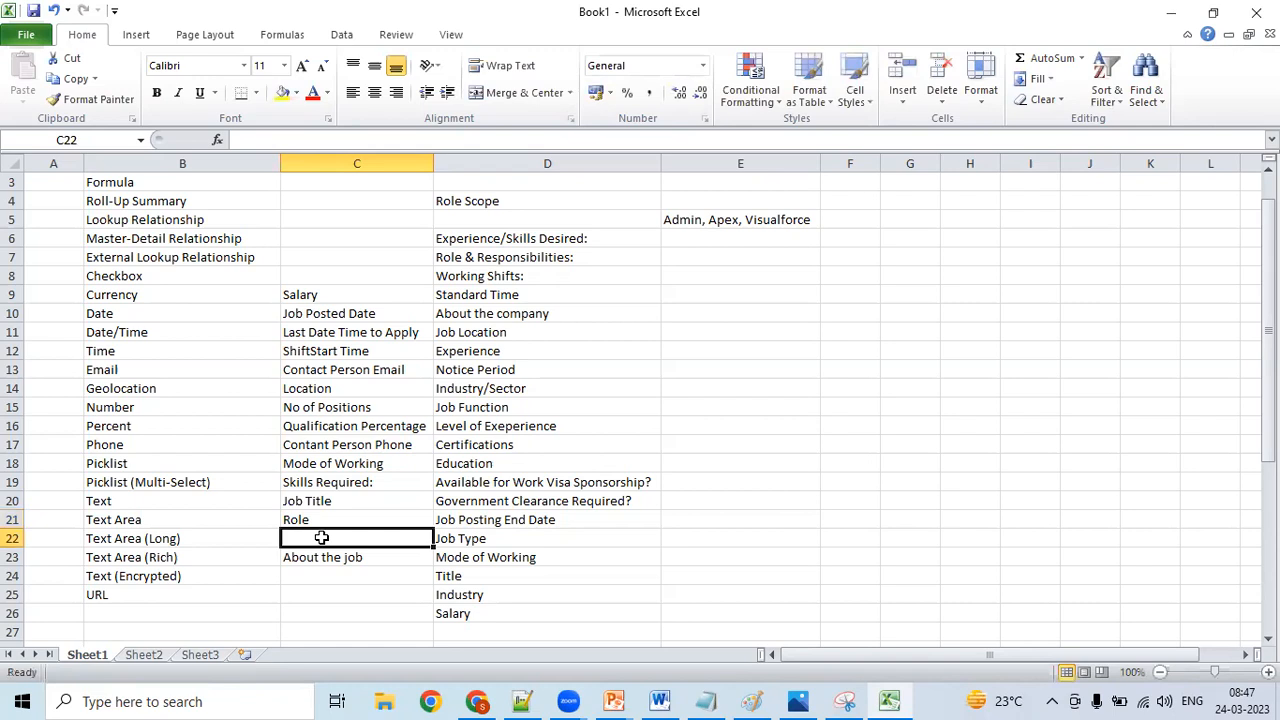
text(J)
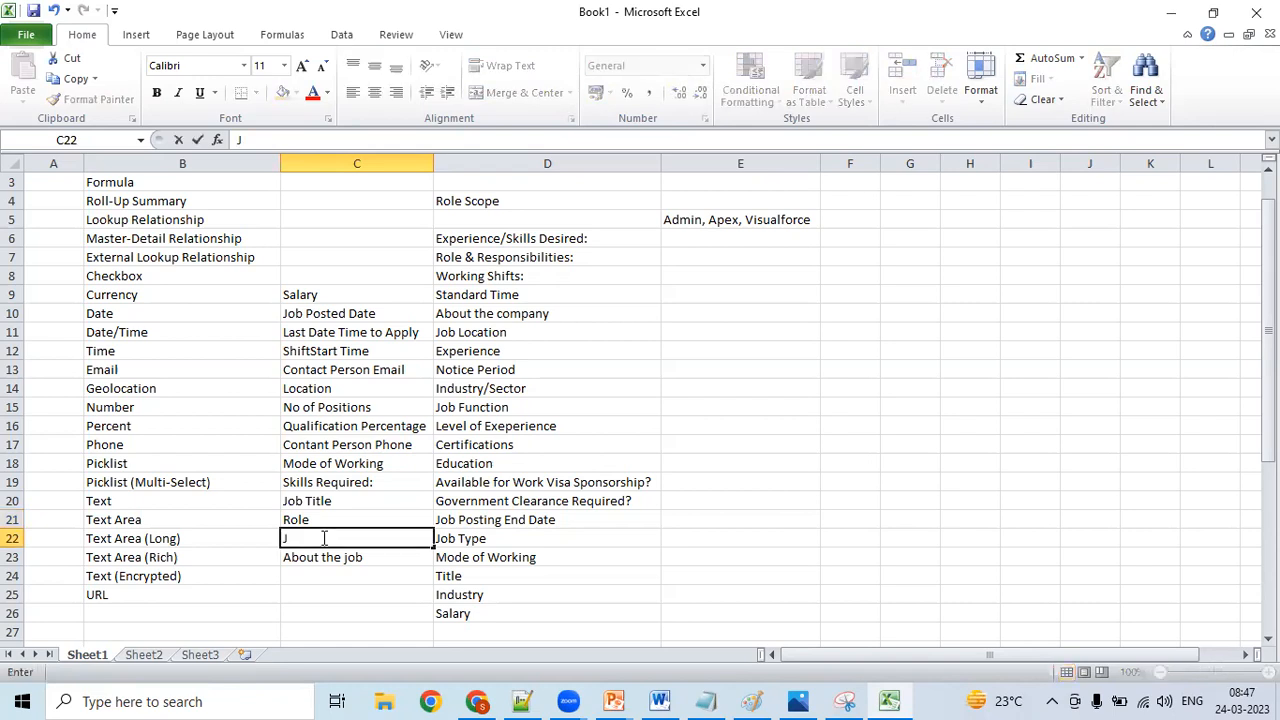
text(ob Description)
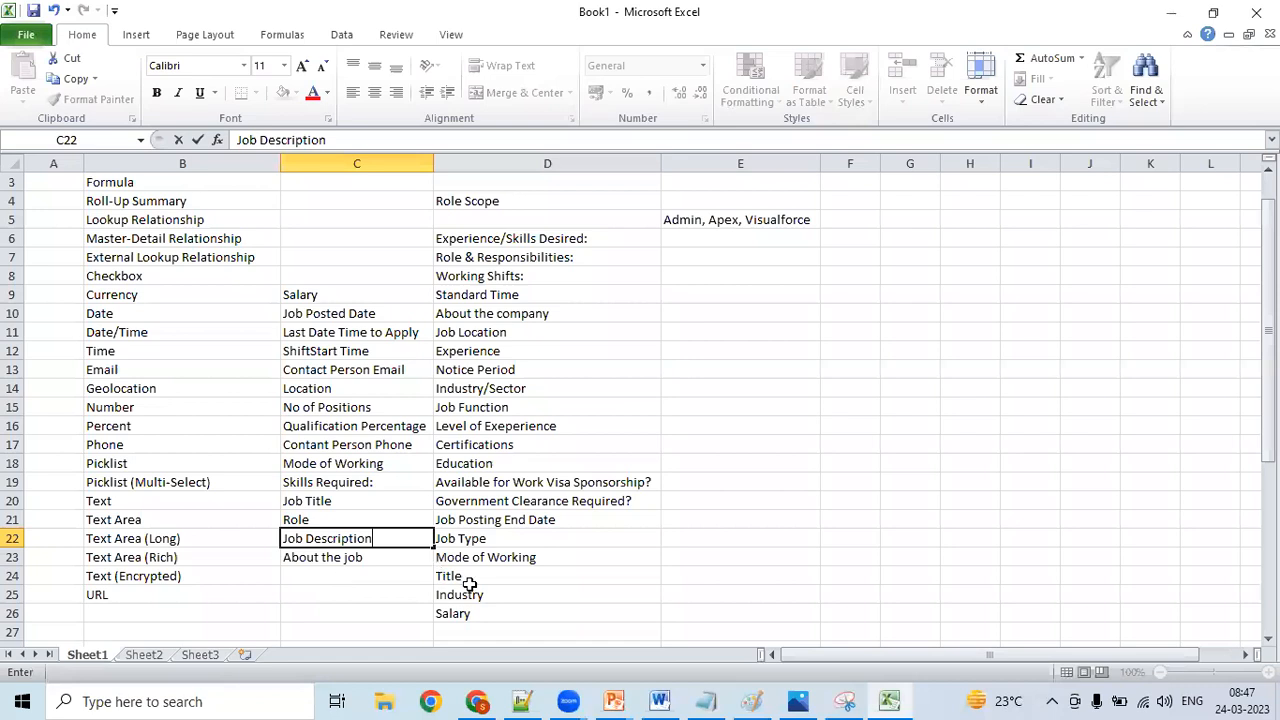
- Review the Text (Encrypted) description in the Notepad++ notes and glance at the CES job posting on LinkedIn
key(Return)
key(Return)
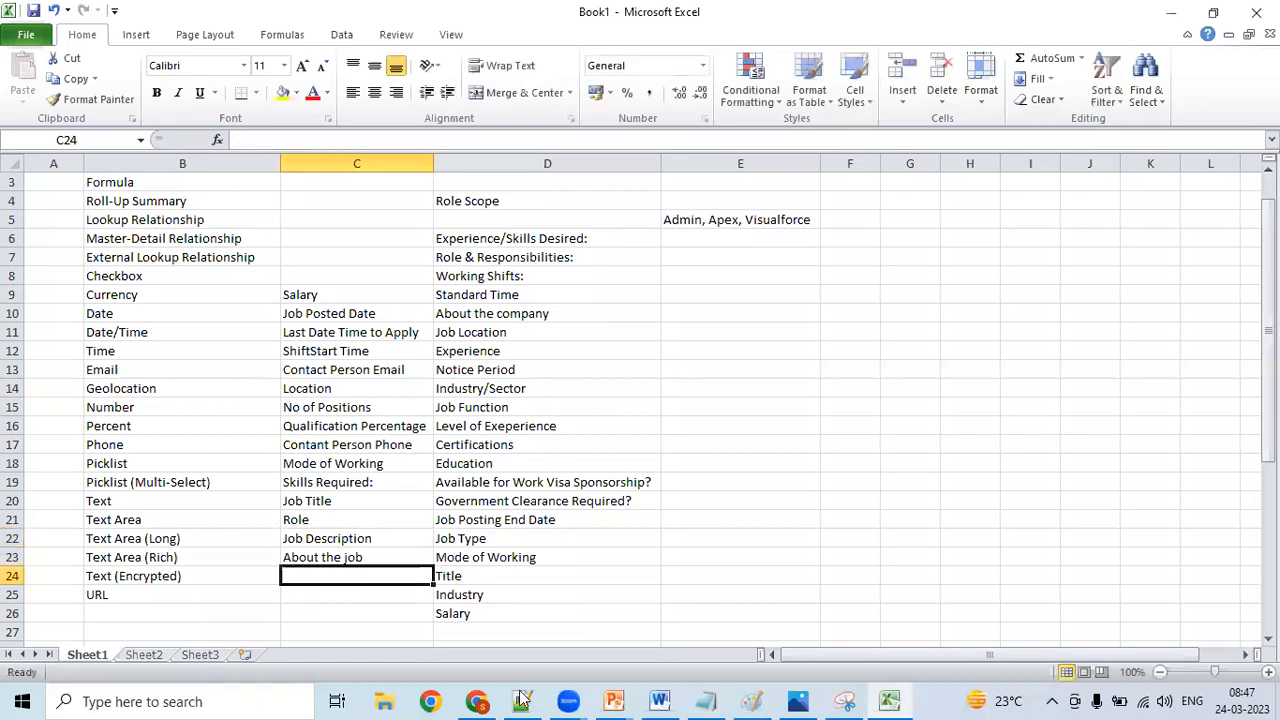
click(522, 700)
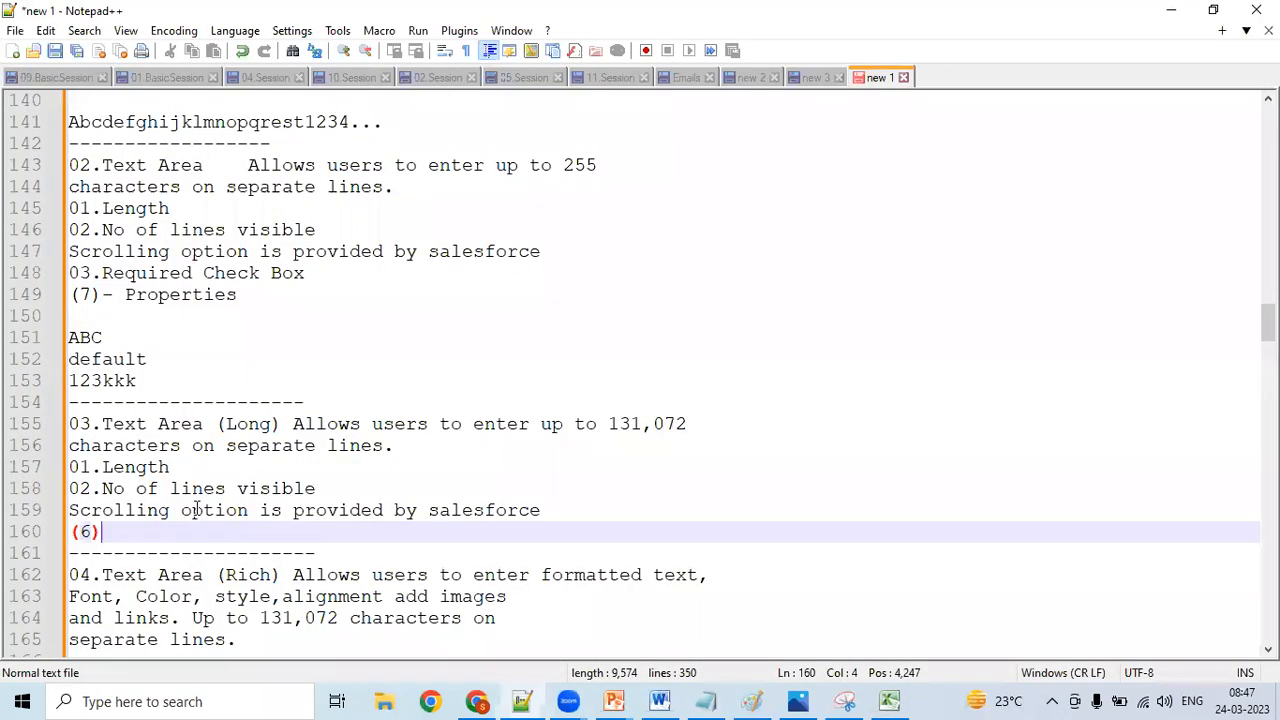
key(Down)
key(Down)
key(Down)
key(Down)
key(Down)
key(Down)
key(Down)
key(Down)
key(Down)
key(Down)
key(Down)
key(Down)
key(Down)
key(Down)
key(Down)
key(Down)
key(Down)
key(Down)
key(Down)
key(Down)
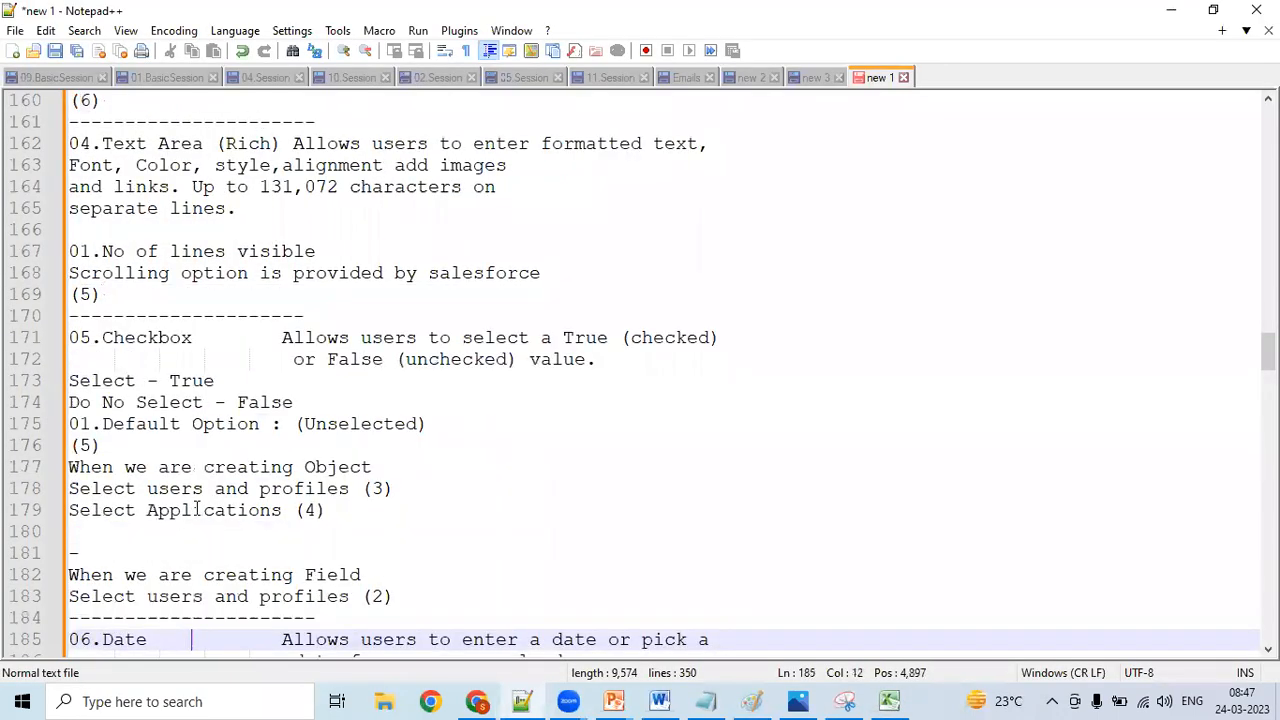
key(Page_Down)
key(Page_Down)
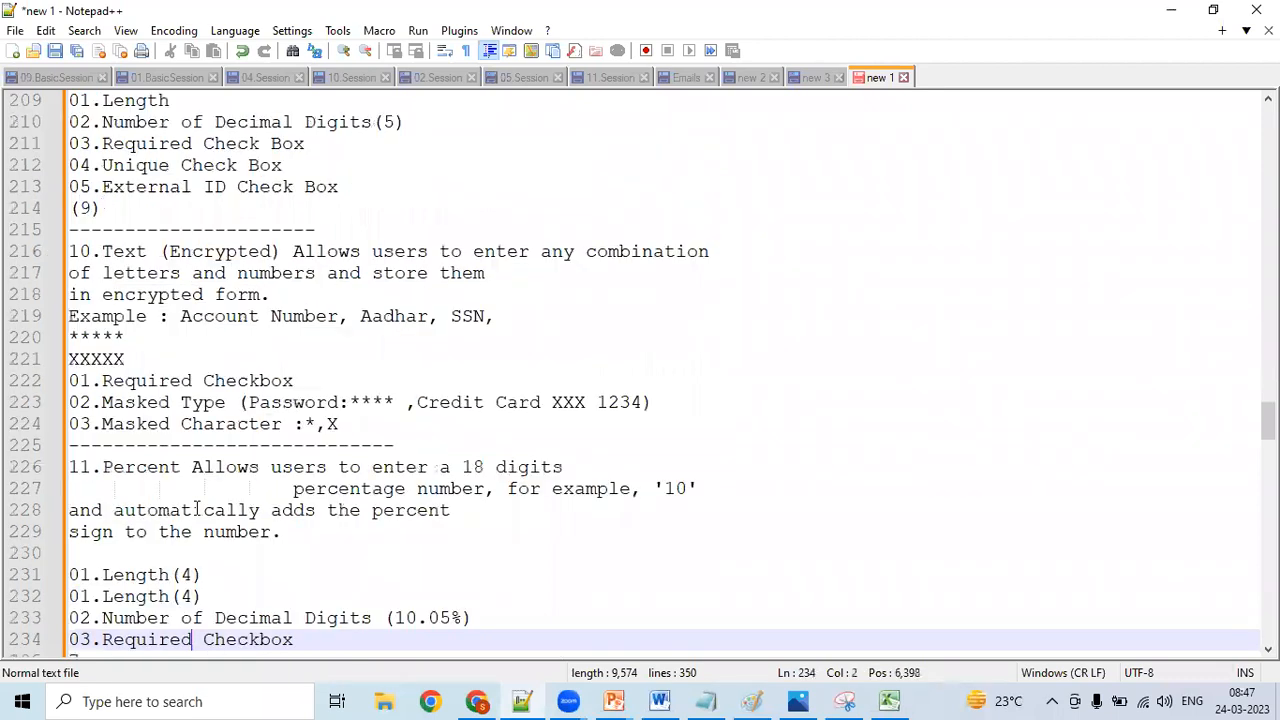
key(Down)
key(Down)
key(Down)
key(Down)
key(Down)
key(Down)
key(Down)
key(Down)
key(Down)
key(Down)
key(Down)
key(Up)
key(Up)
key(Up)
key(Up)
key(Up)
key(Up)
key(Up)
key(Up)
key(Up)
key(Up)
key(Up)
key(Up)
key(Up)
key(Up)
key(Up)
key(Up)
key(Up)
key(Up)
key(Up)
key(Up)
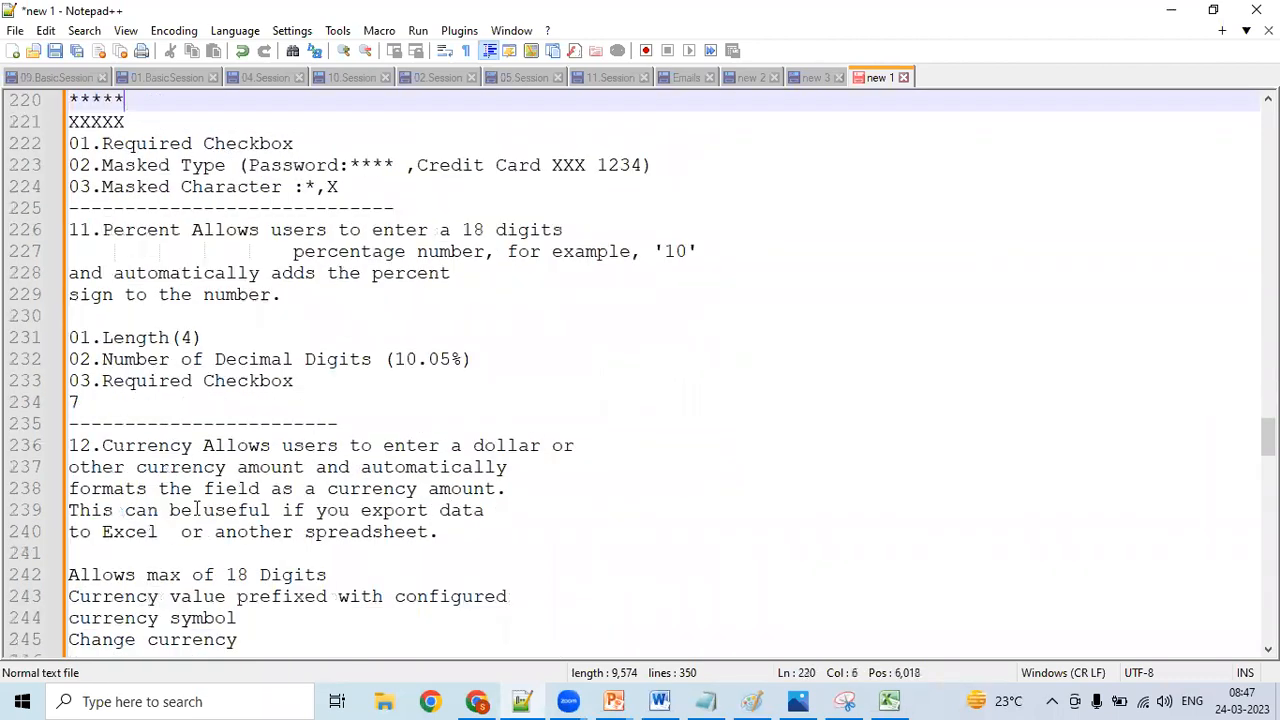
key(Up)
key(Up)
key(Up)
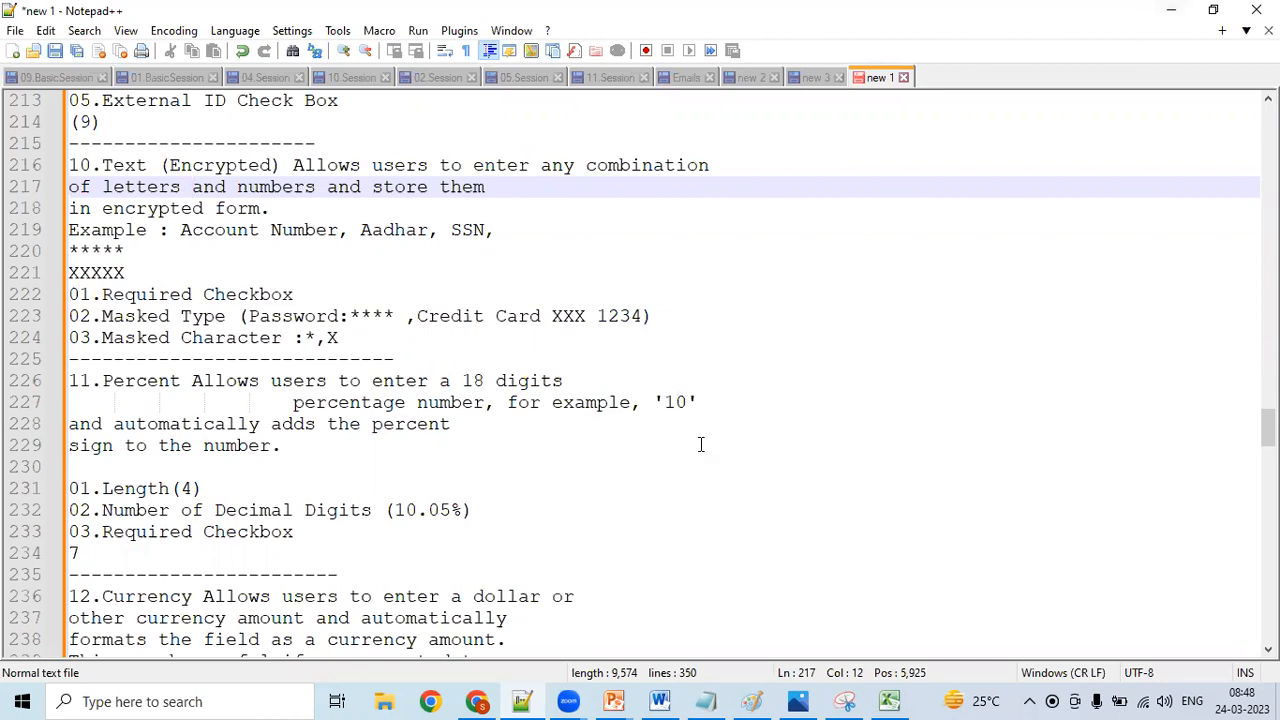
click(480, 701)
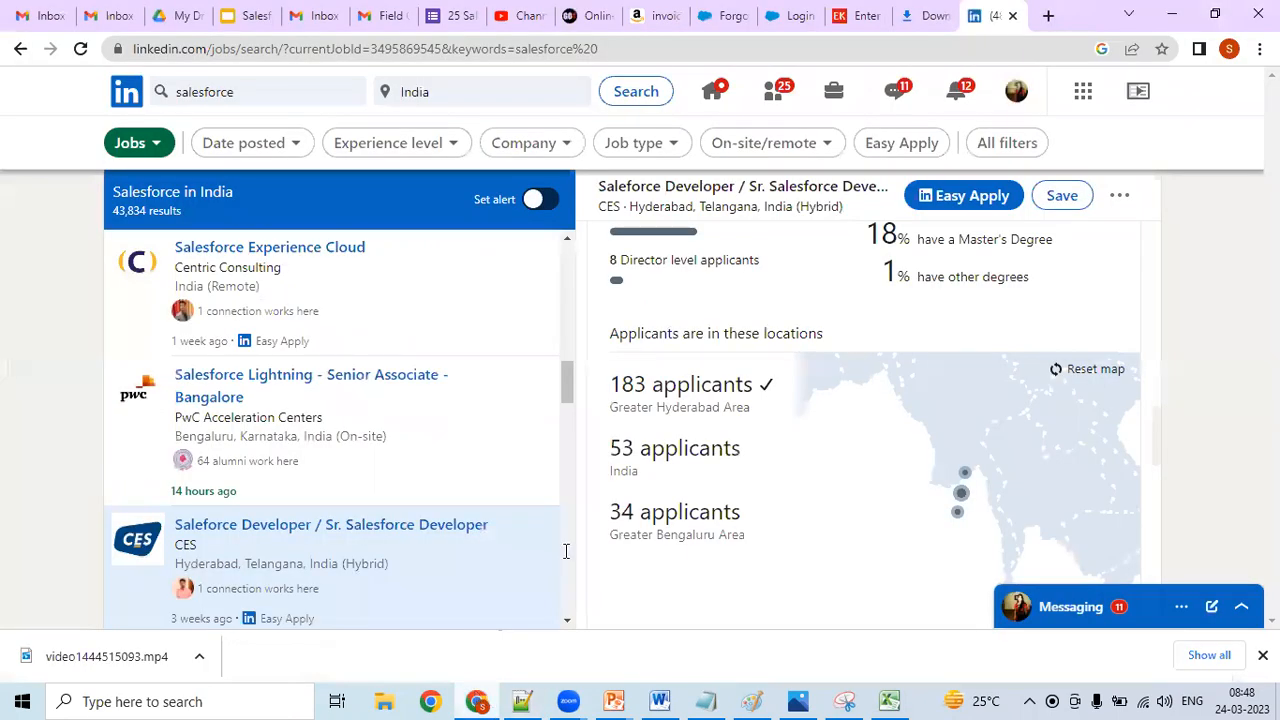
key(alt+Tab)
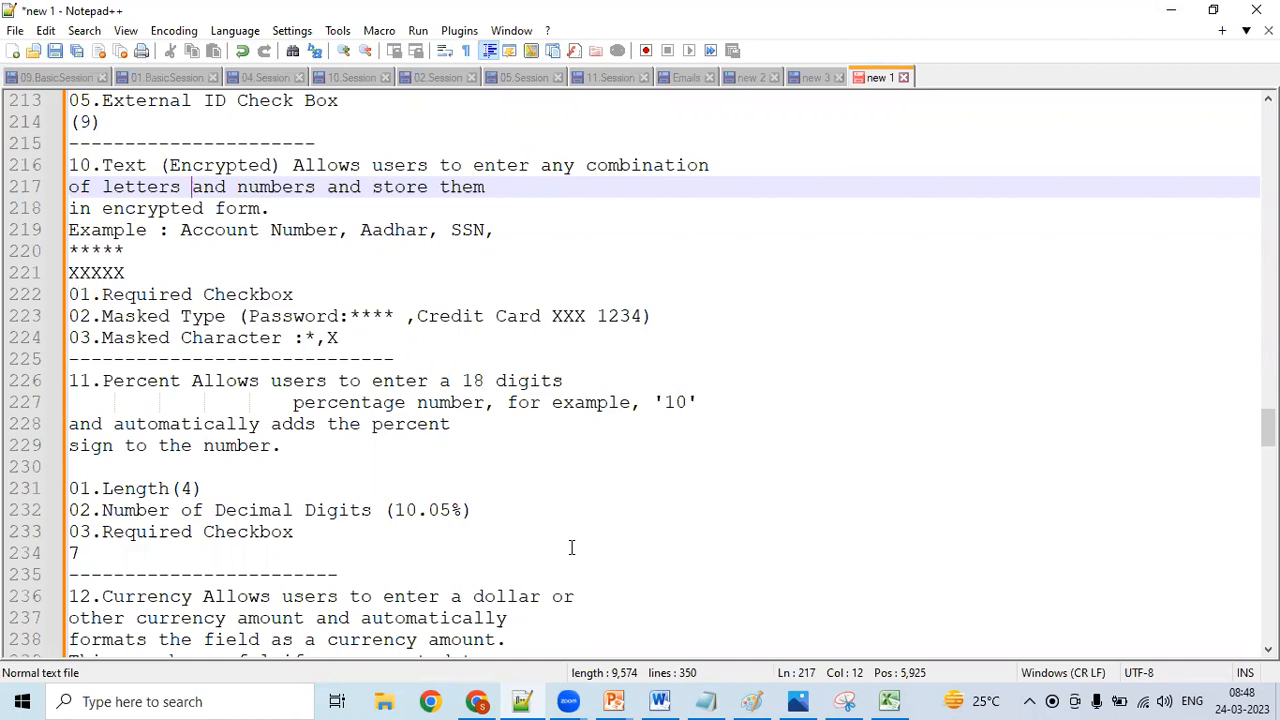
- Switch to the Excel workbook and enter the field name "Password" in C24, beside the Text (Encrypted) data type
click(889, 700)
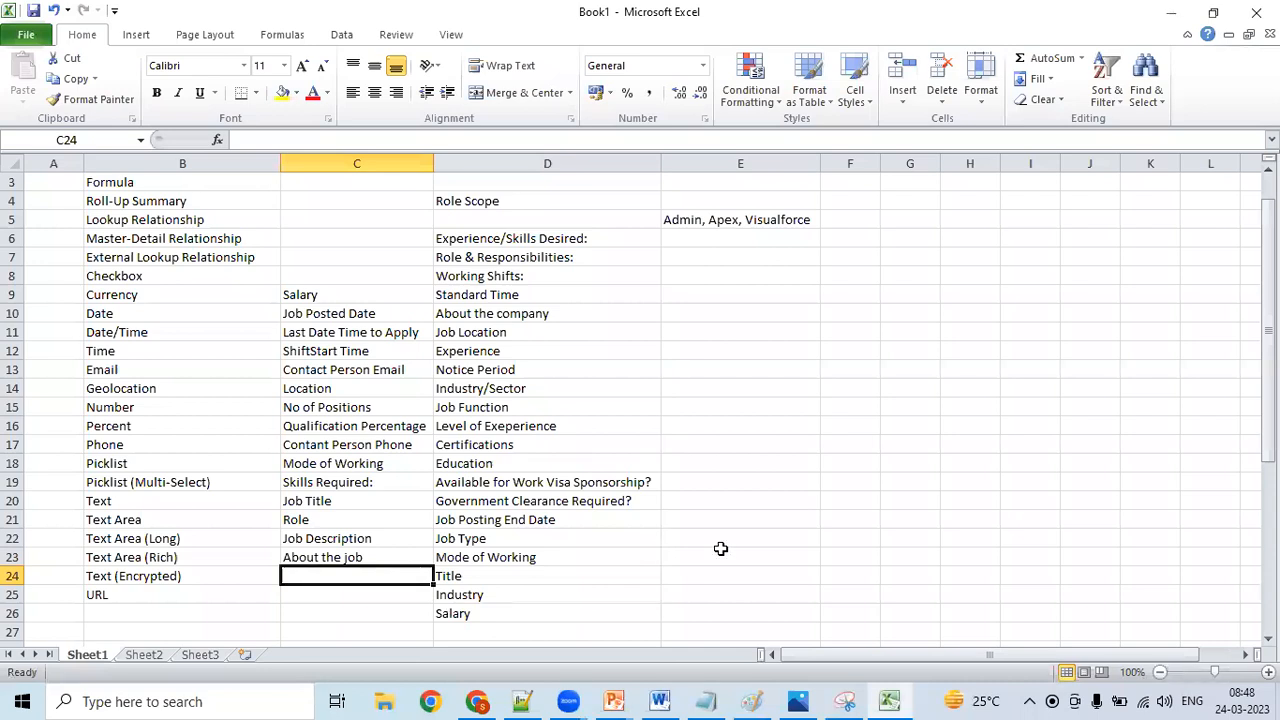
text(P)
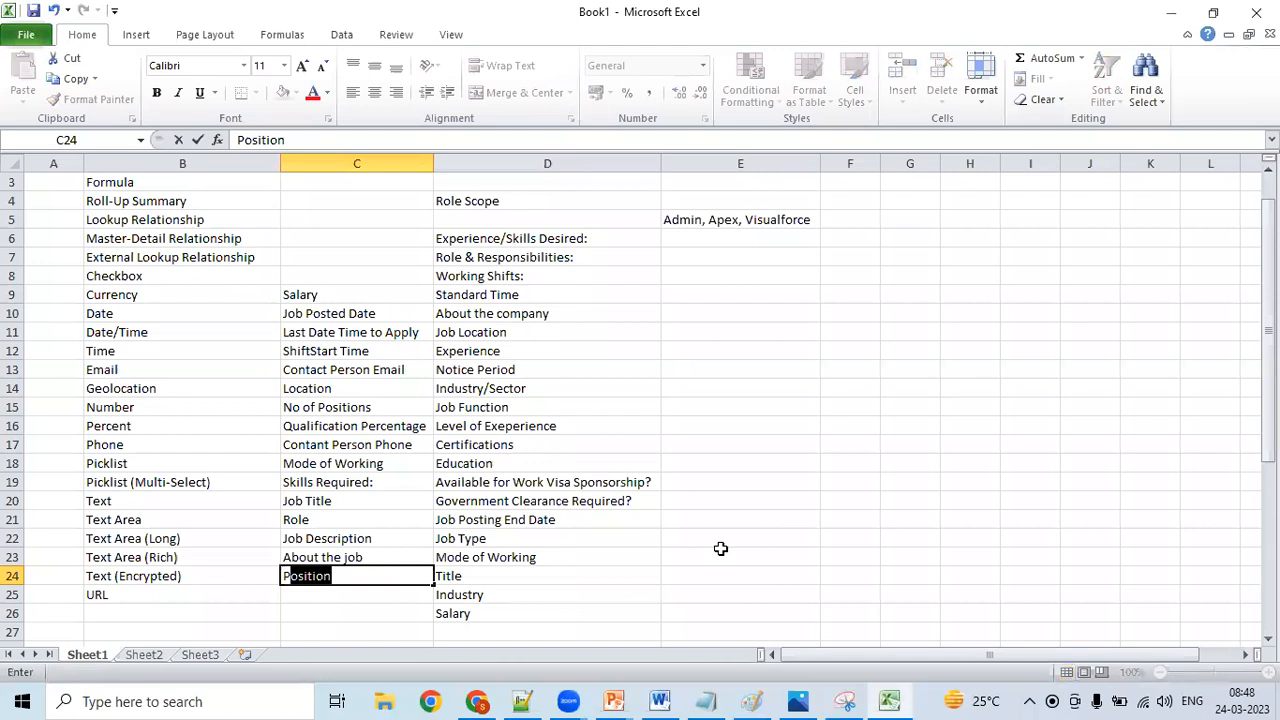
text(assword)
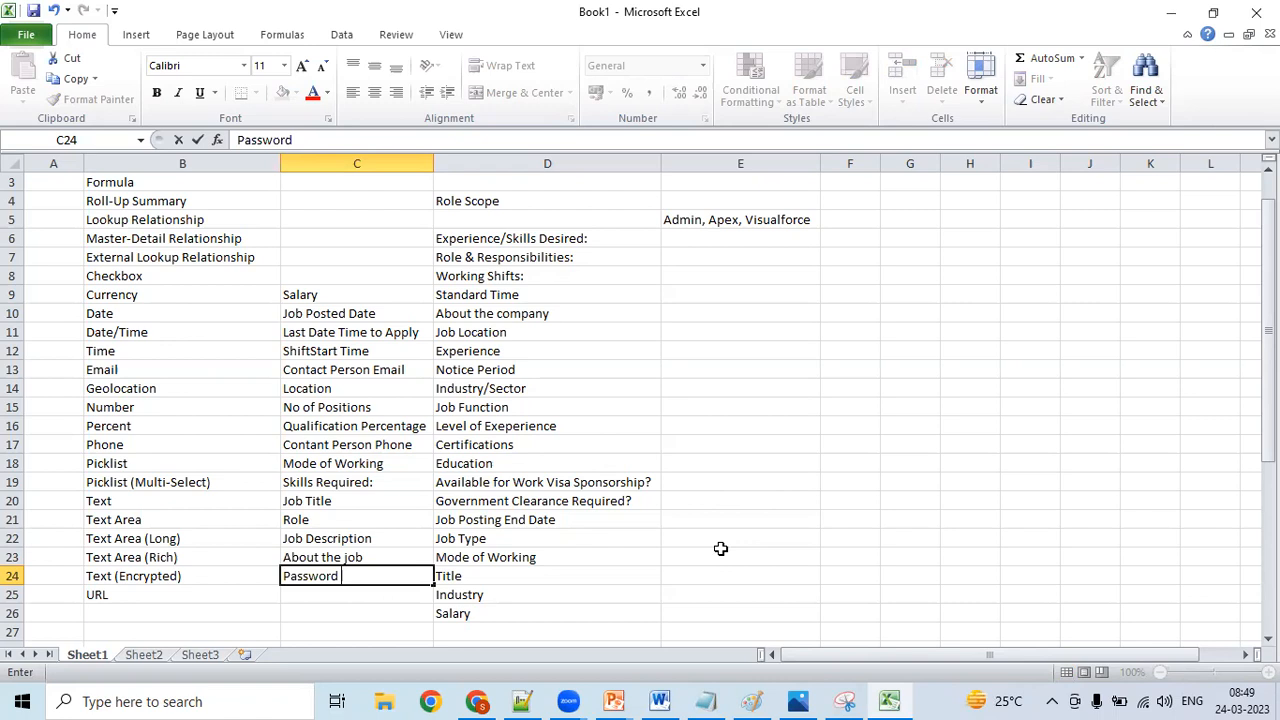
- Enter the field name "Company Website" in C25, beside the URL data type
click(338, 594)
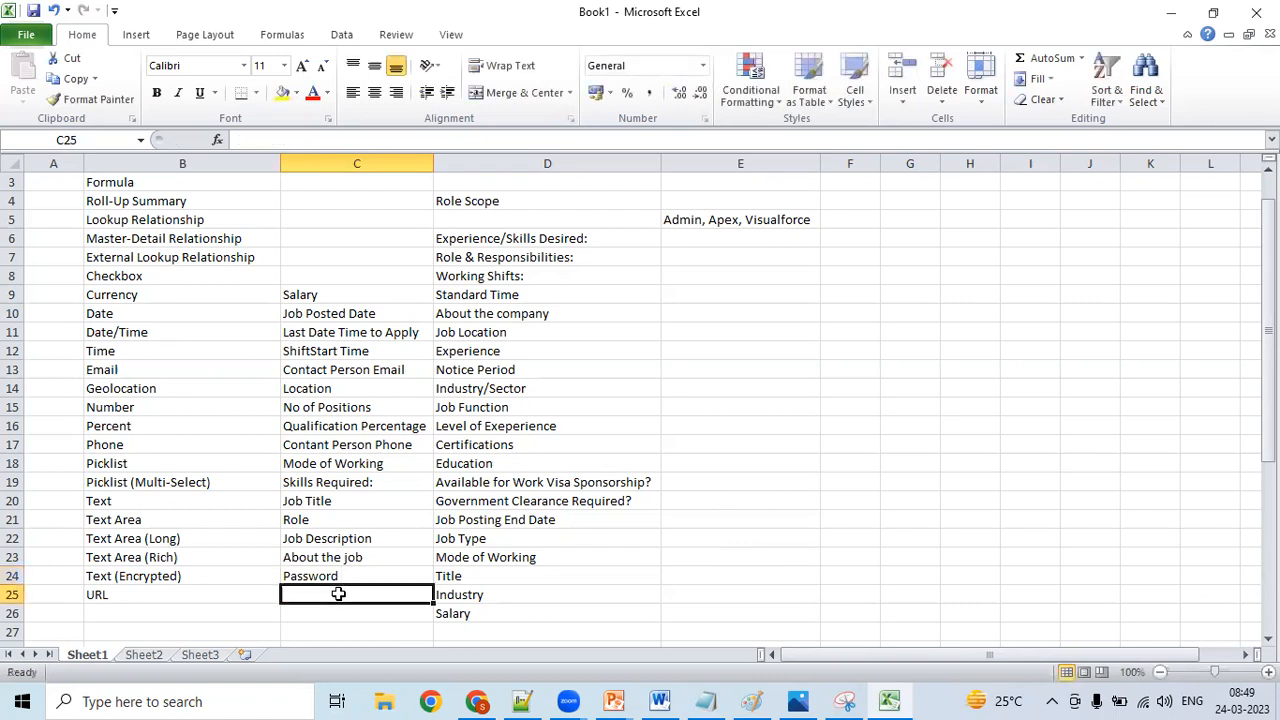
text(Coma)
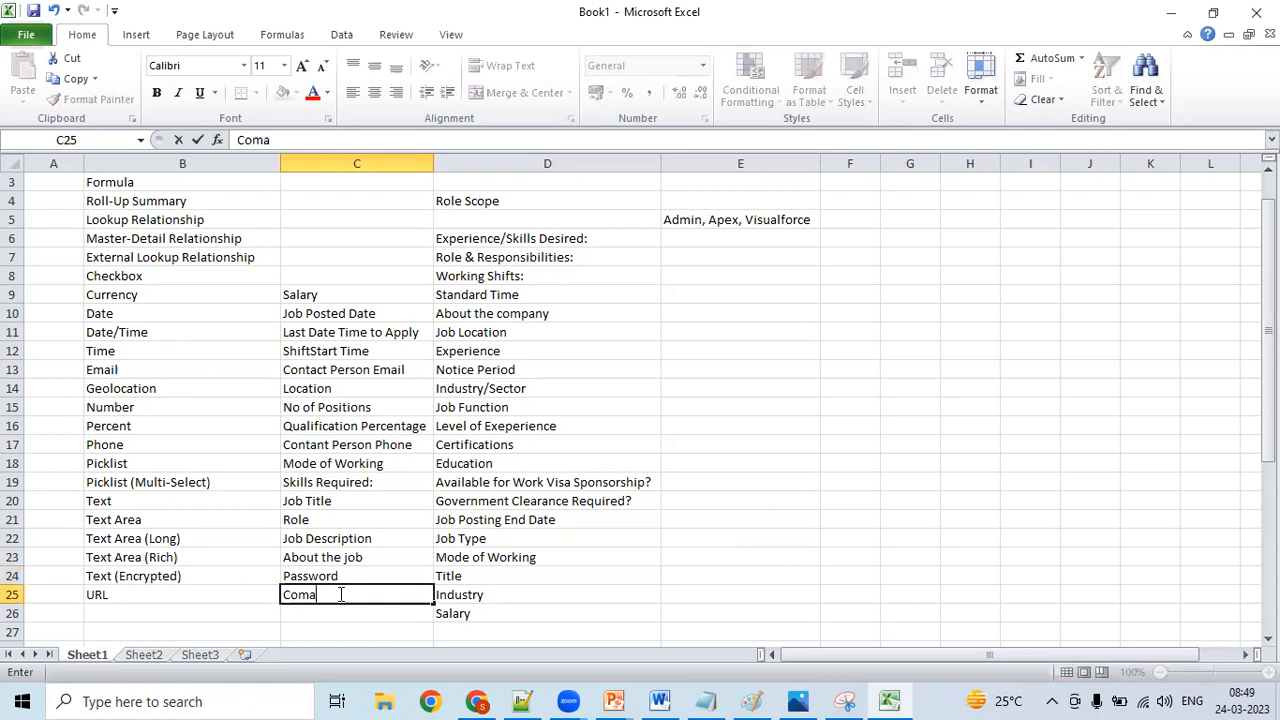
key(BackSpace)
text(pany Webs)
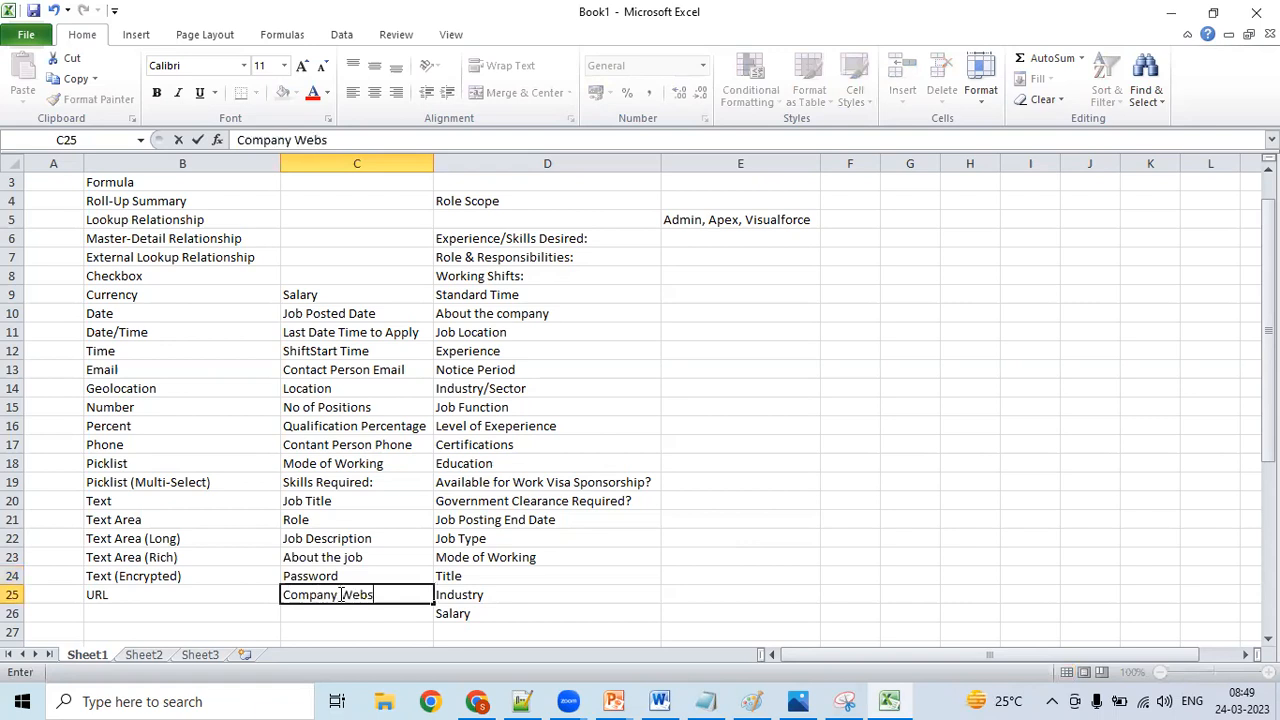
text(ite)
- Change the field name in C25 to "Website Address"
click(341, 594)
double_click(341, 594)
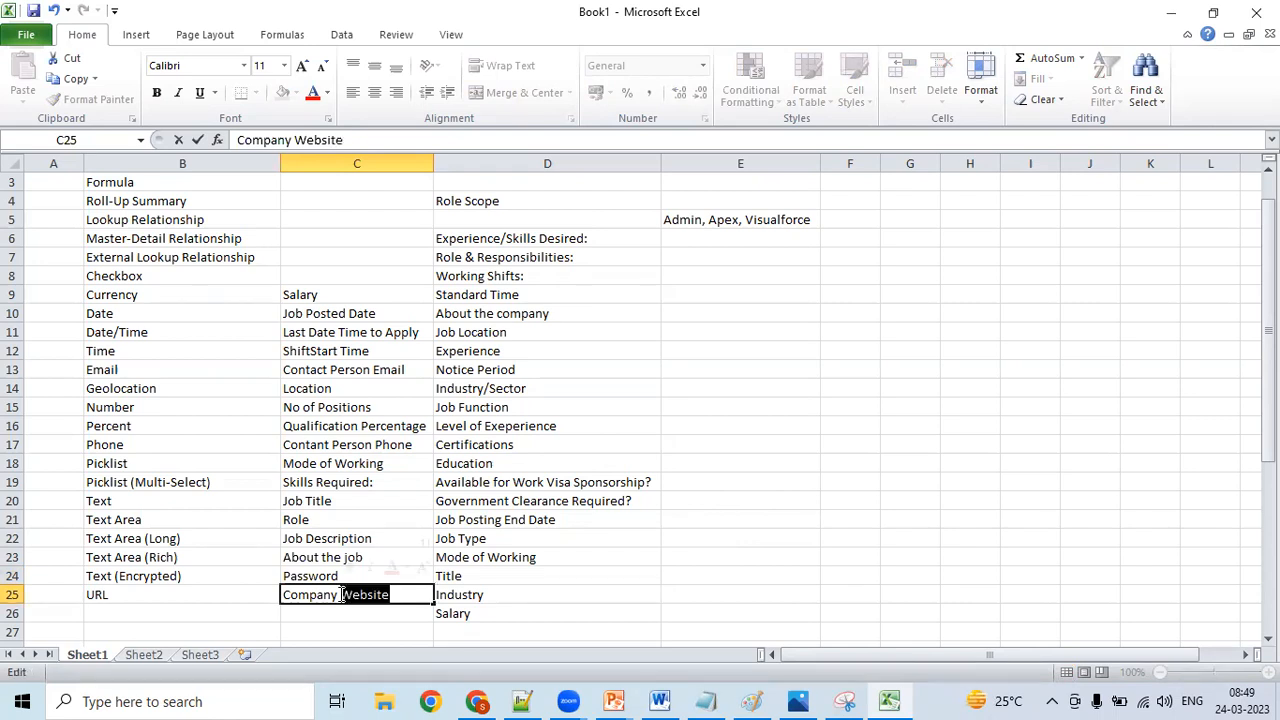
click(341, 594)
text(=)
key(BackSpace)
key(BackSpace)
key(BackSpace)
key(BackSpace)
key(BackSpace)
key(BackSpace)
key(BackSpace)
key(BackSpace)
key(BackSpace)
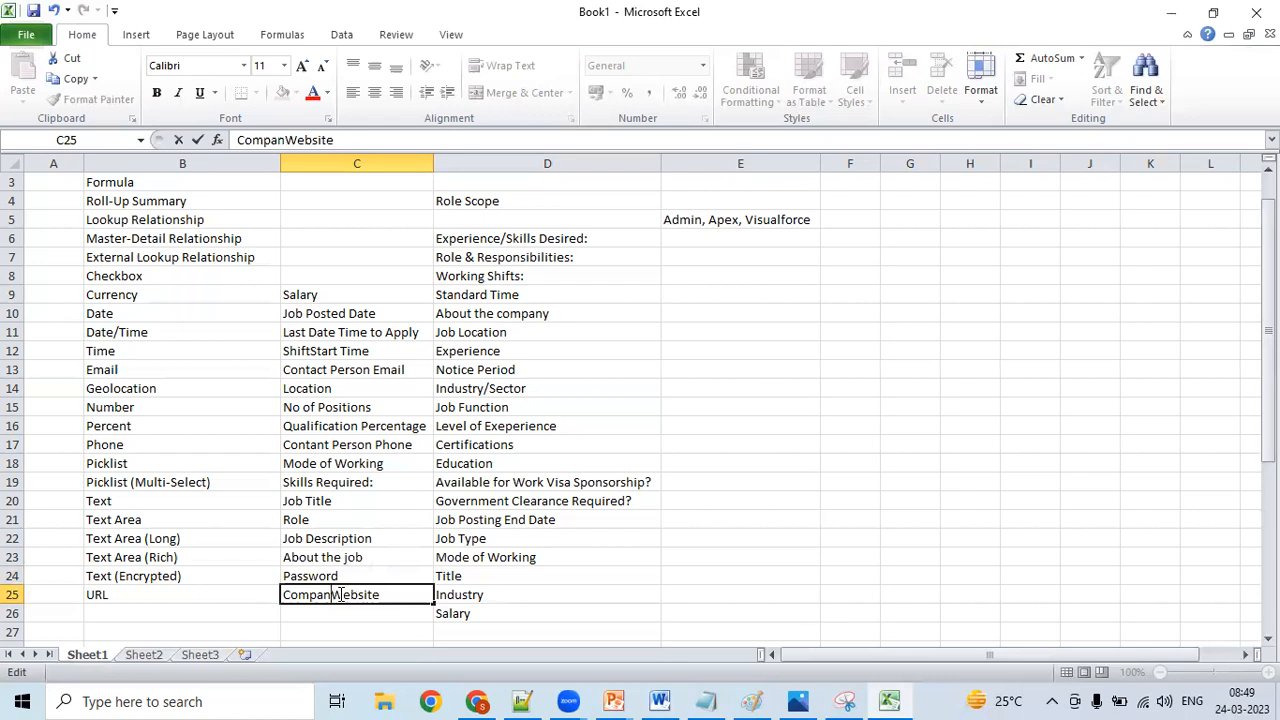
click(354, 591)
text(Address)
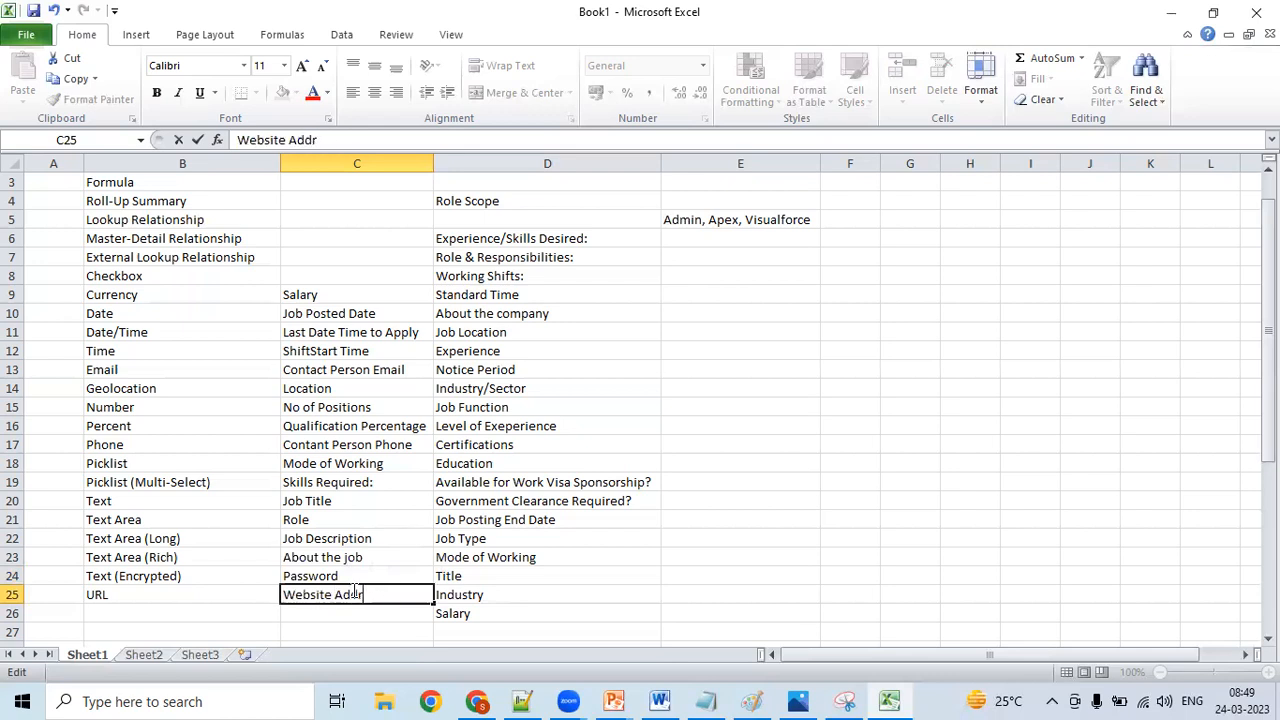
- Check the Checkbox description in the Notepad++ notes and enter "Governement Clearance" in Excel cell C8, beside the Checkbox data type
click(323, 280)
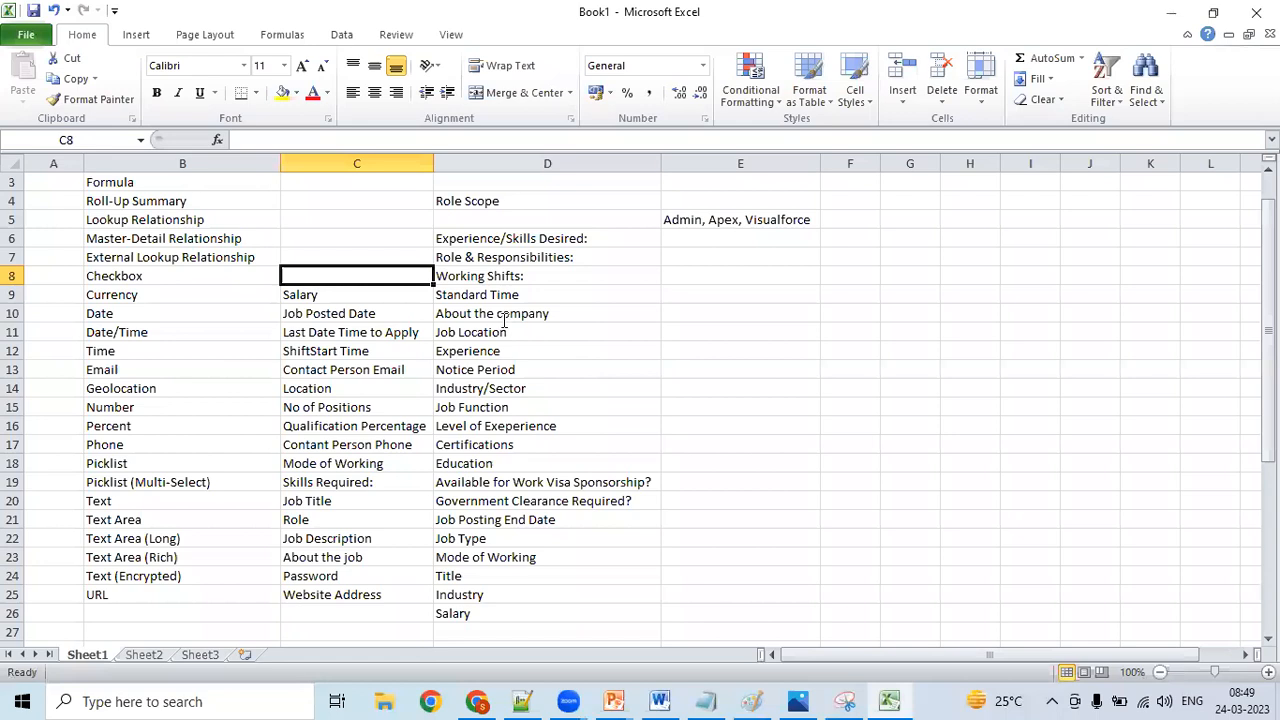
key(alt+Tab)
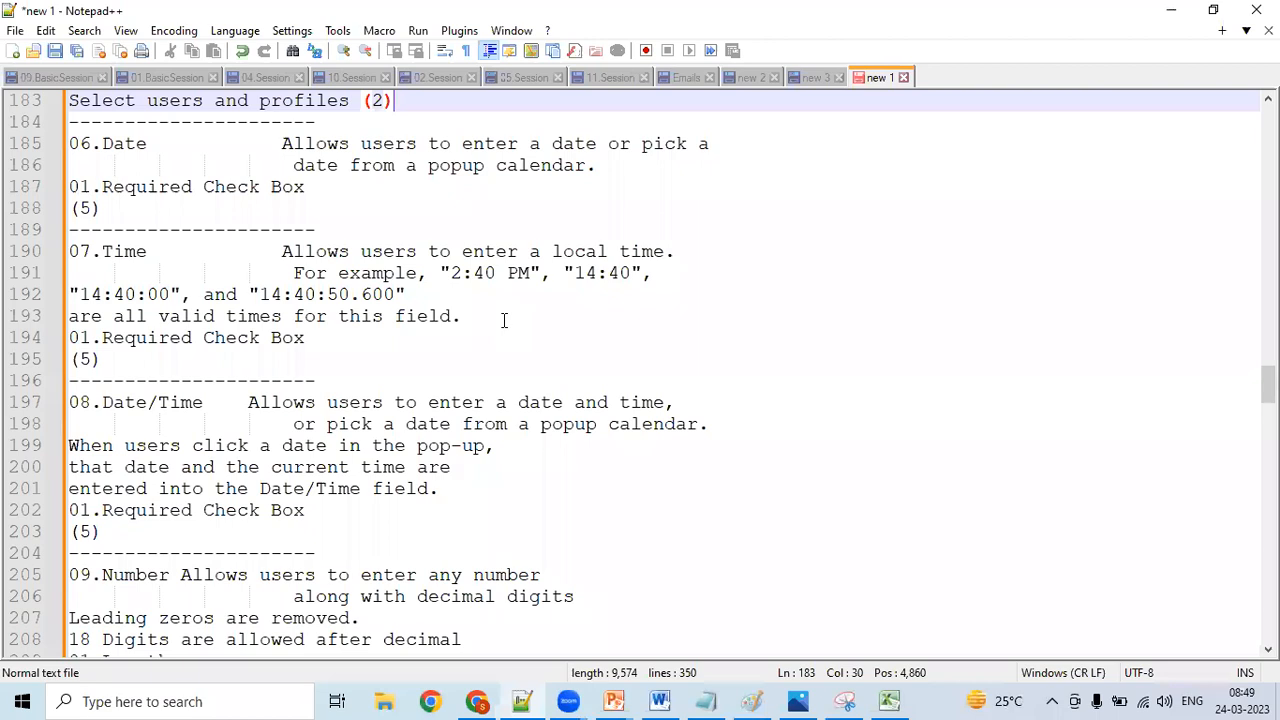
scroll(504, 320, up, 7)
click(504, 318)
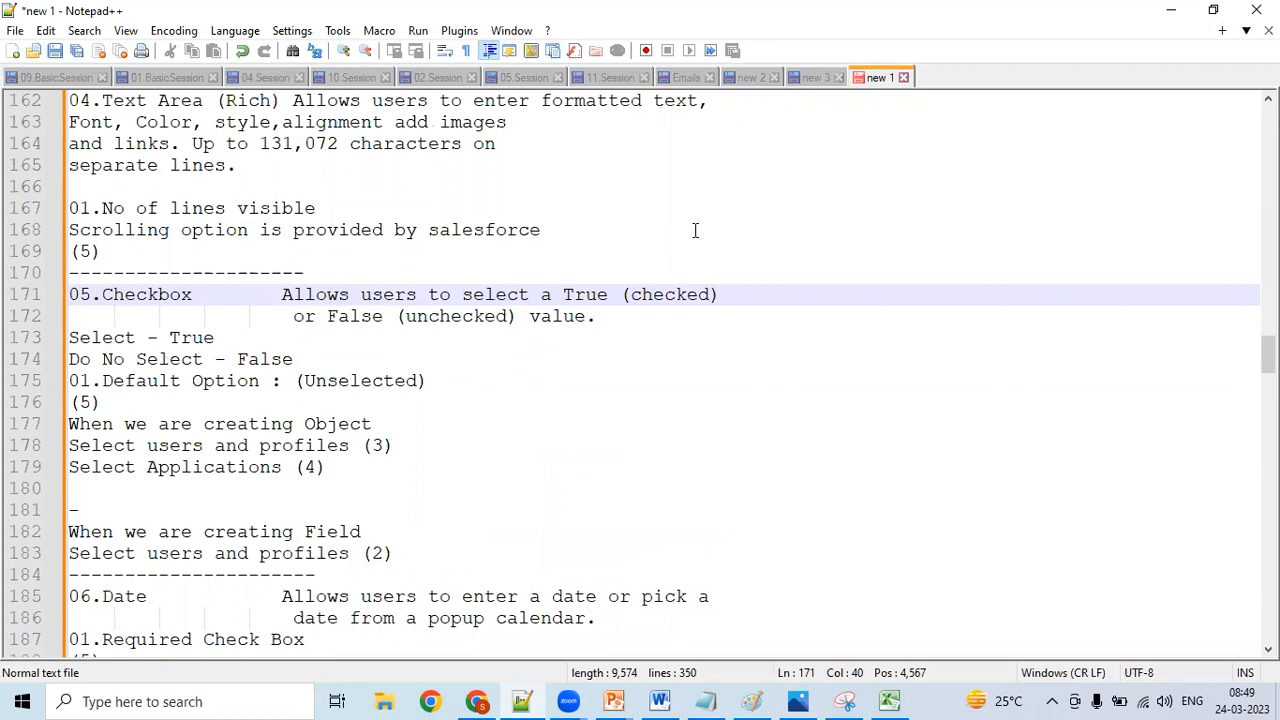
click(1168, 14)
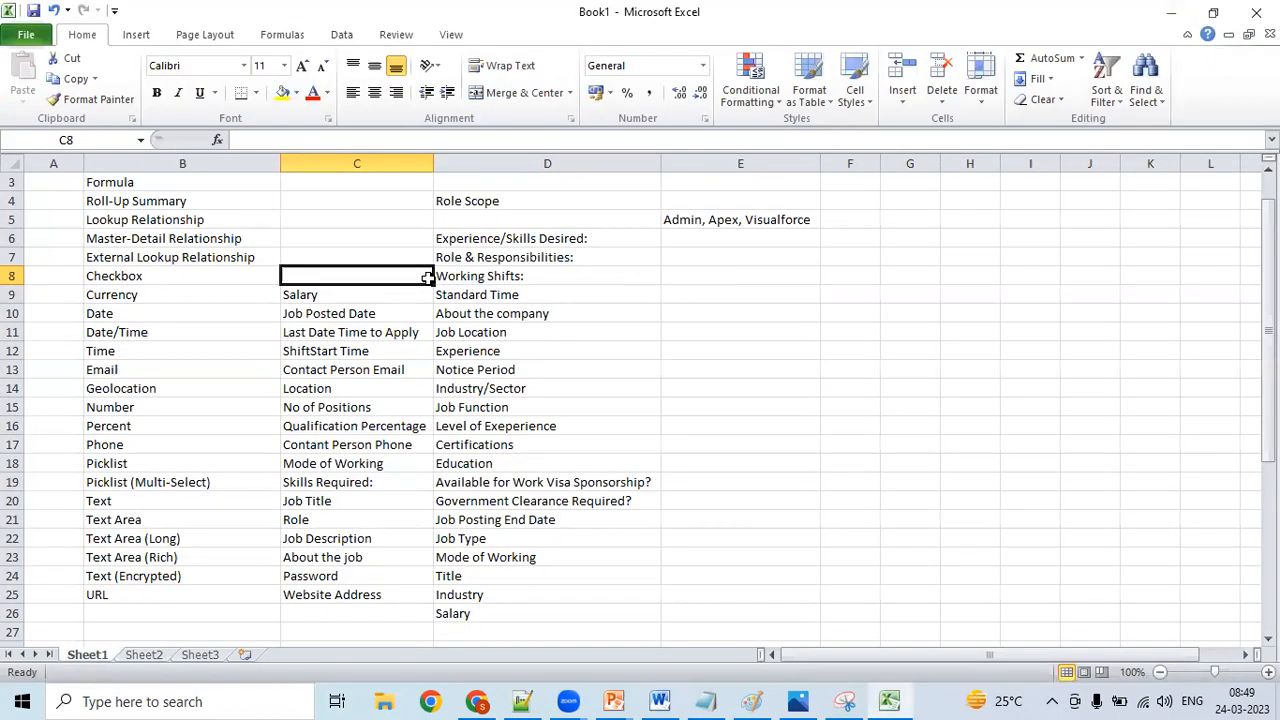
text(Governem)
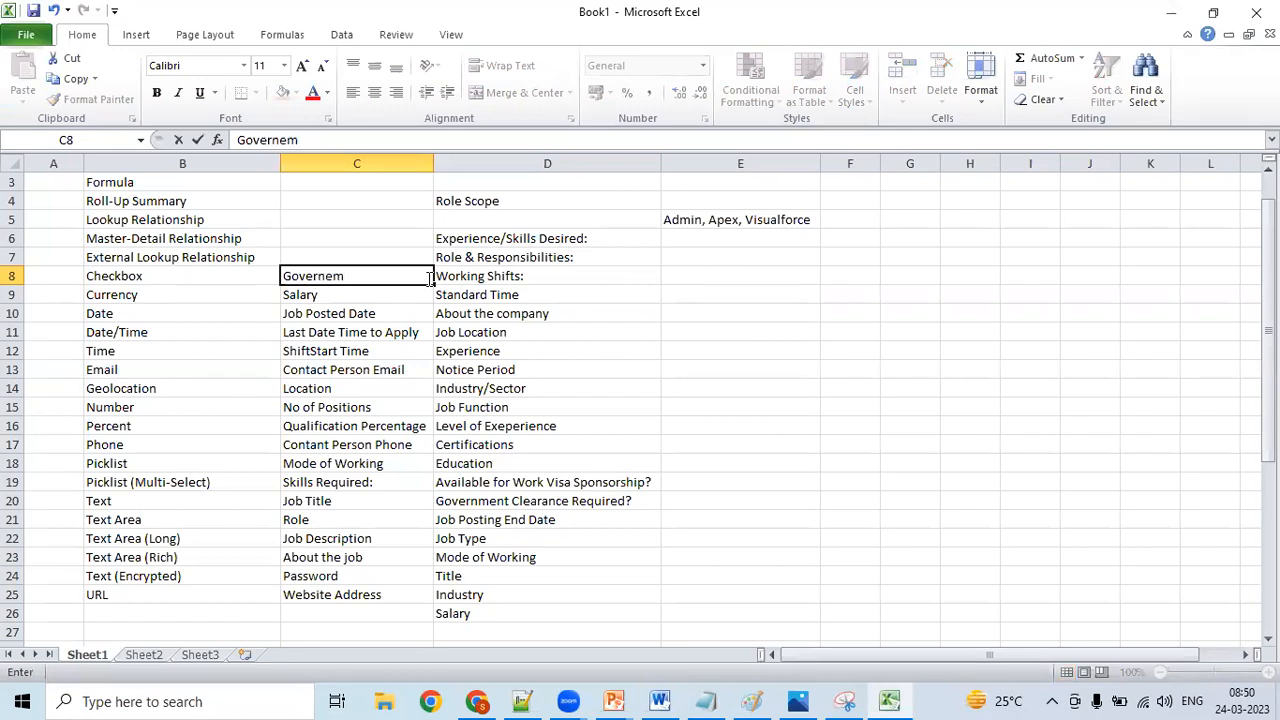
text(ent Clearance)
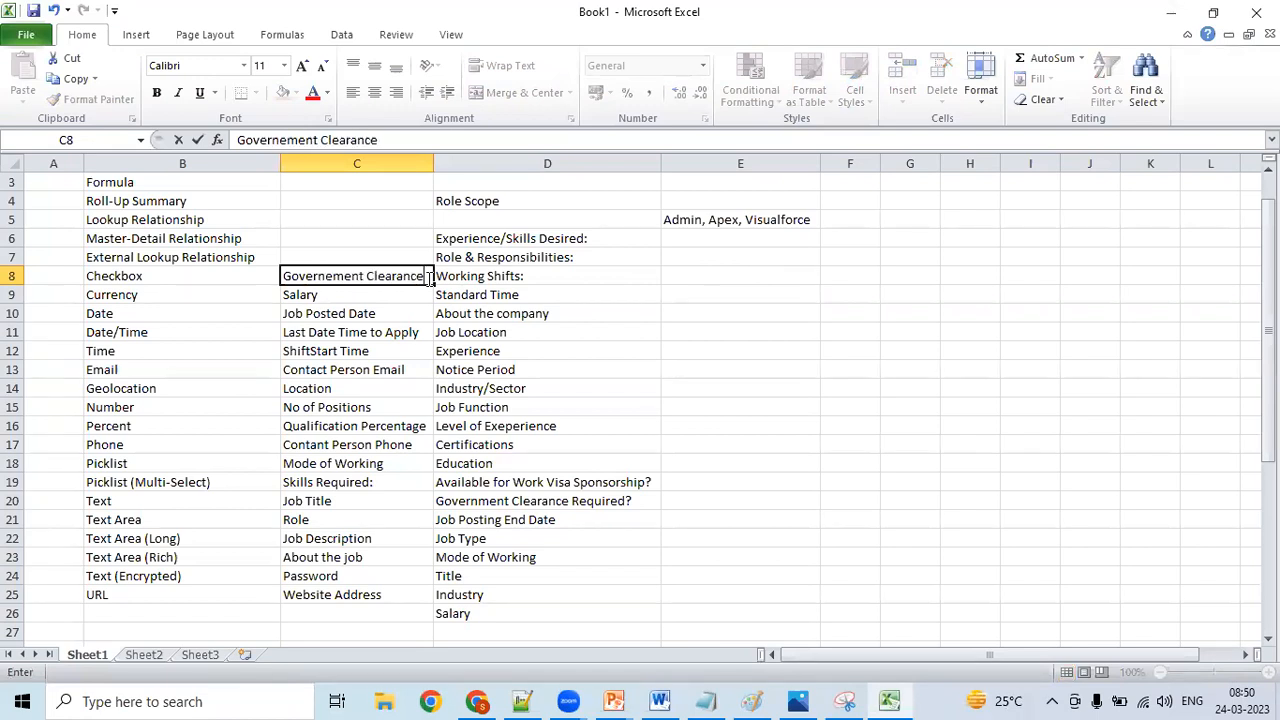
- Select the data types from Formula through External Lookup Relationship in B3:B7
click(134, 220)
key(Up)
key(Up)
scroll(134, 220, up, 1)
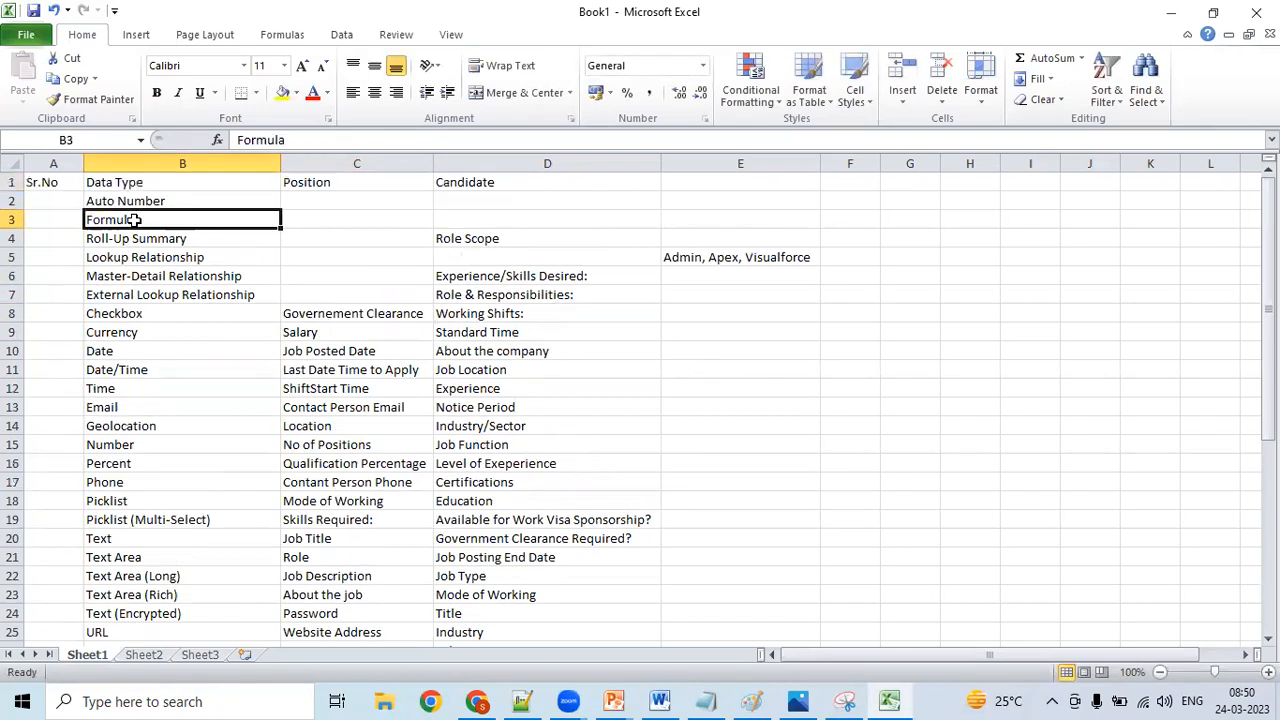
key(shift+Down)
key(shift+Down)
key(shift+Down)
key(shift+Down)
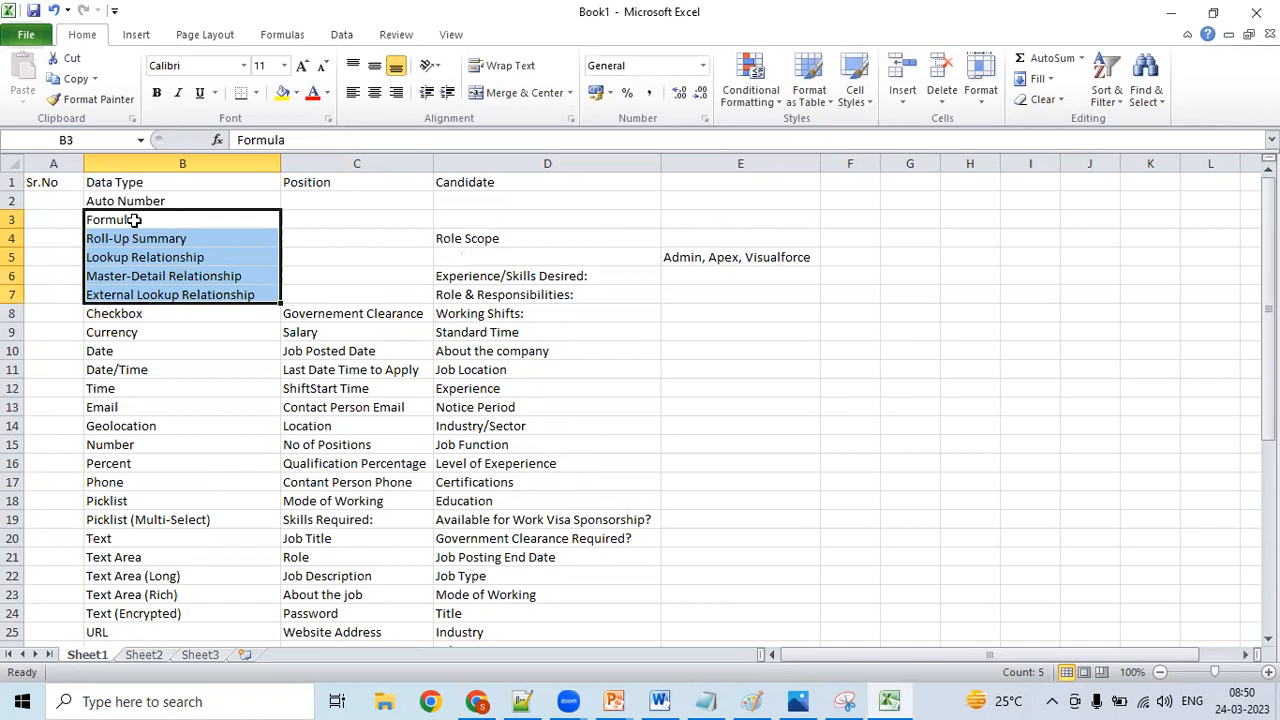
- Enter the field name "PositionID" in C2, beside the Auto Number data type
click(304, 201)
key(Down)
key(Down)
key(Down)
key(Down)
key(Down)
key(Down)
key(Down)
key(Down)
key(Down)
key(Down)
key(Down)
key(Down)
key(Down)
key(Down)
key(Down)
key(Down)
key(Down)
key(Down)
key(Down)
key(Down)
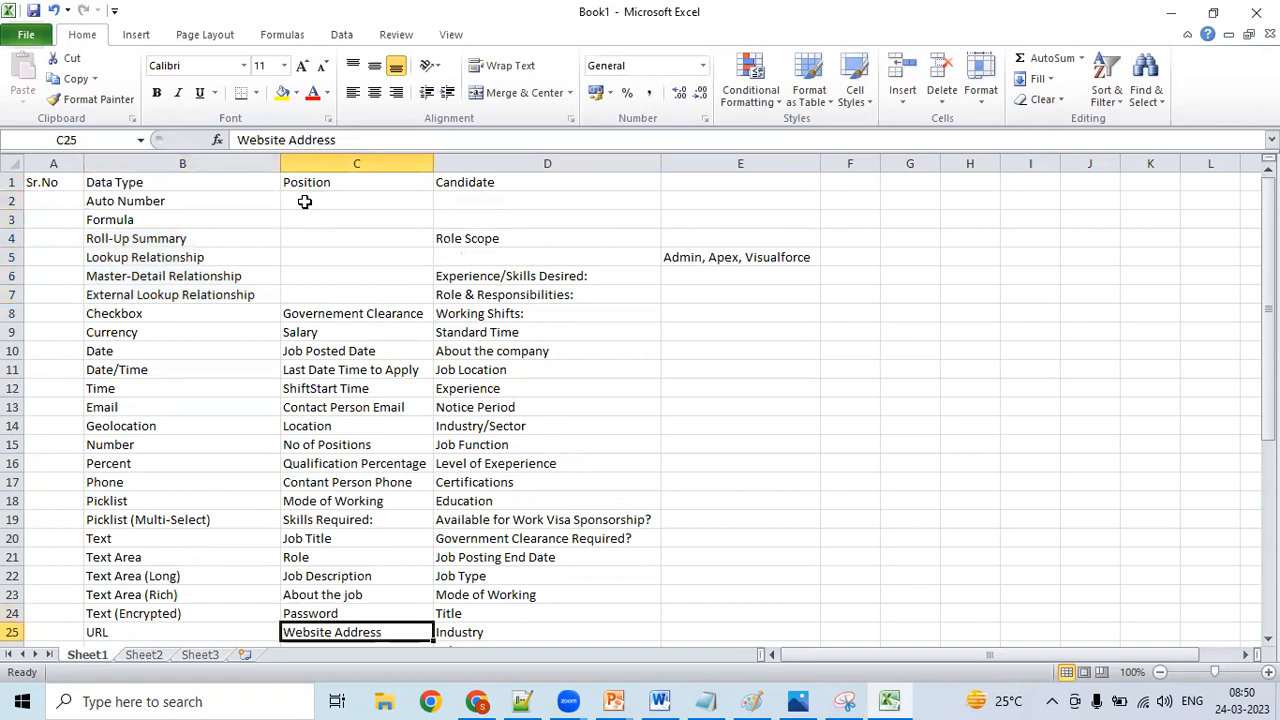
key(Down)
key(Up)
key(Up)
key(Up)
key(Up)
key(Up)
key(Up)
key(Up)
key(Up)
key(Up)
key(Up)
key(Up)
key(Up)
key(Up)
key(Up)
key(Up)
key(Up)
key(Up)
key(Up)
key(Up)
key(Up)
key(Down)
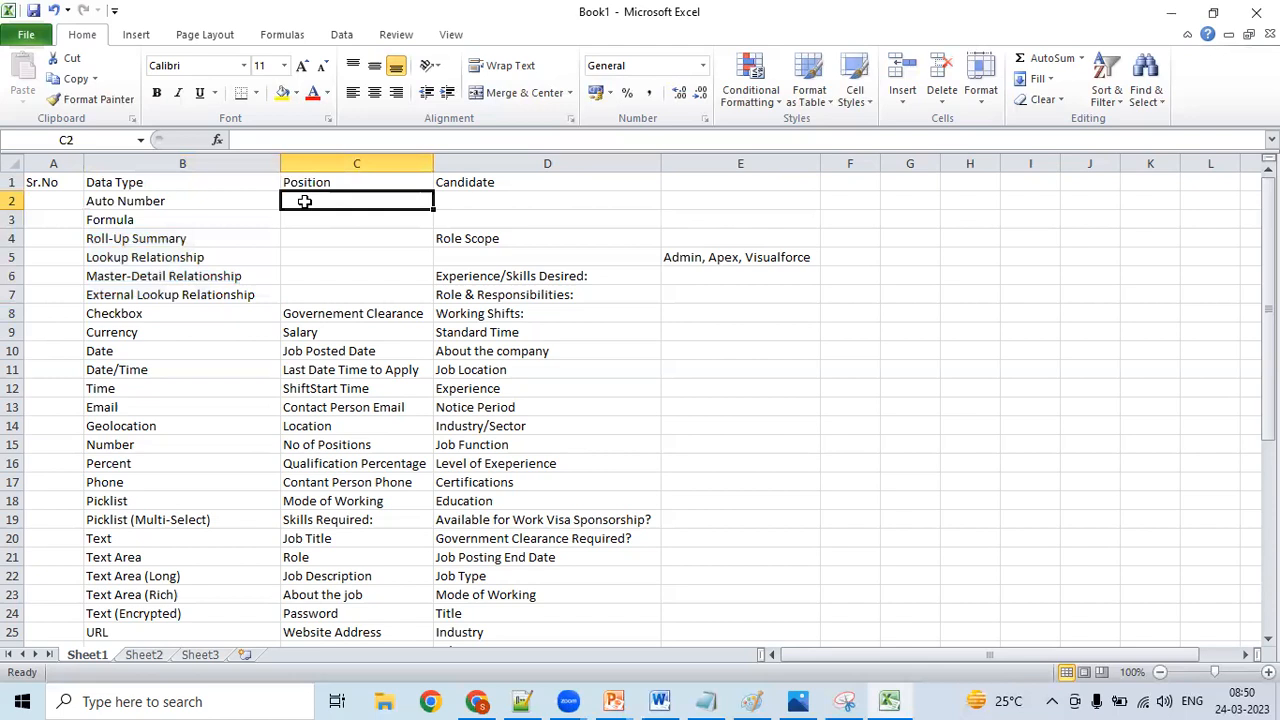
text(PositionID)
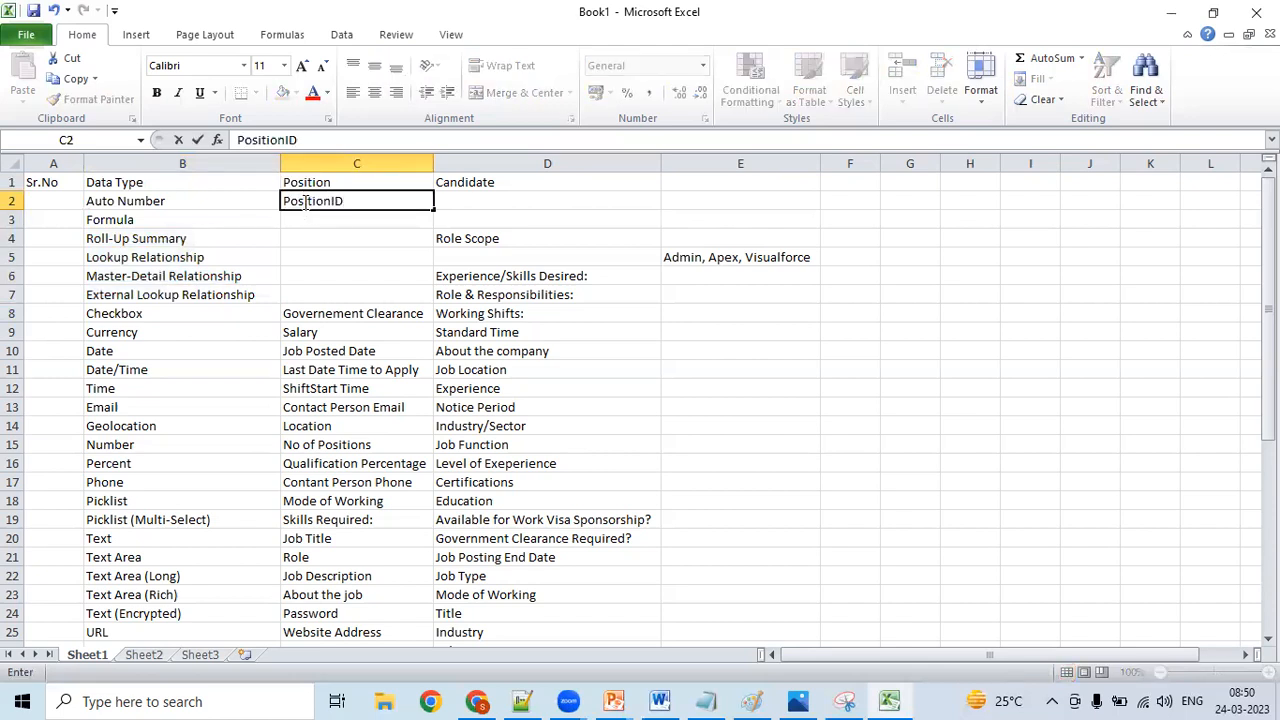
click(362, 238)
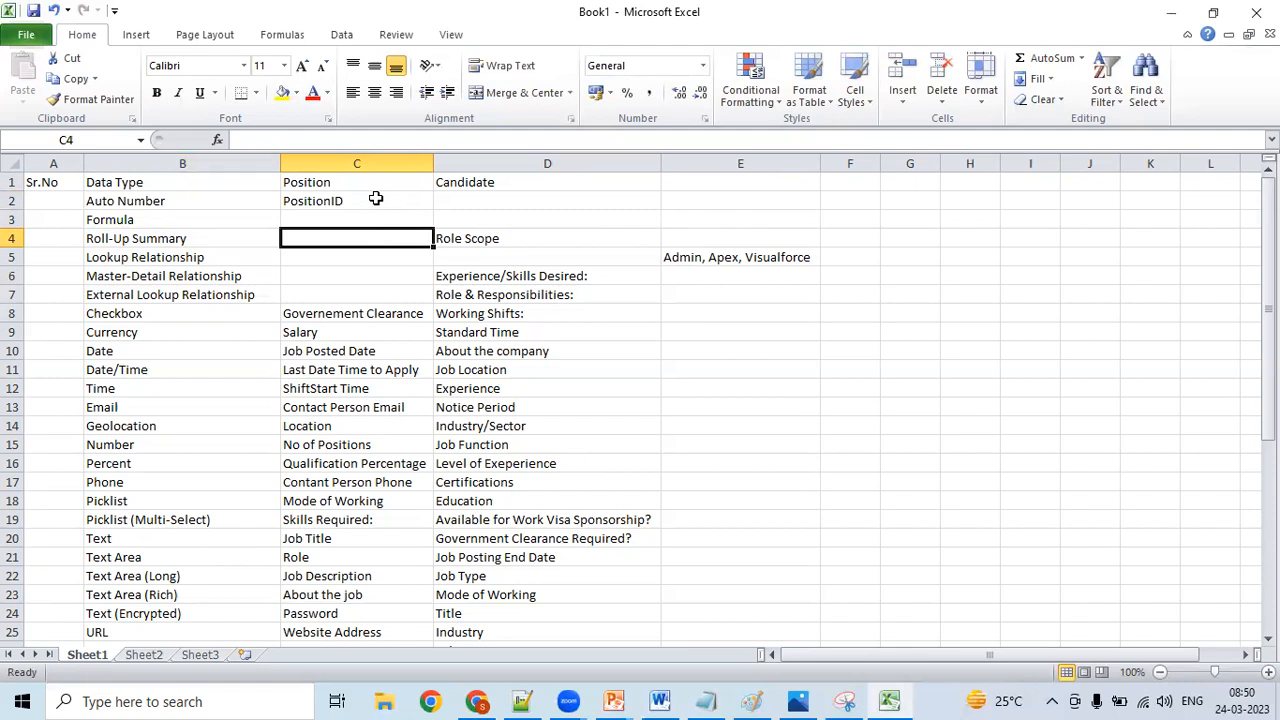
click(216, 196)
click(300, 198)
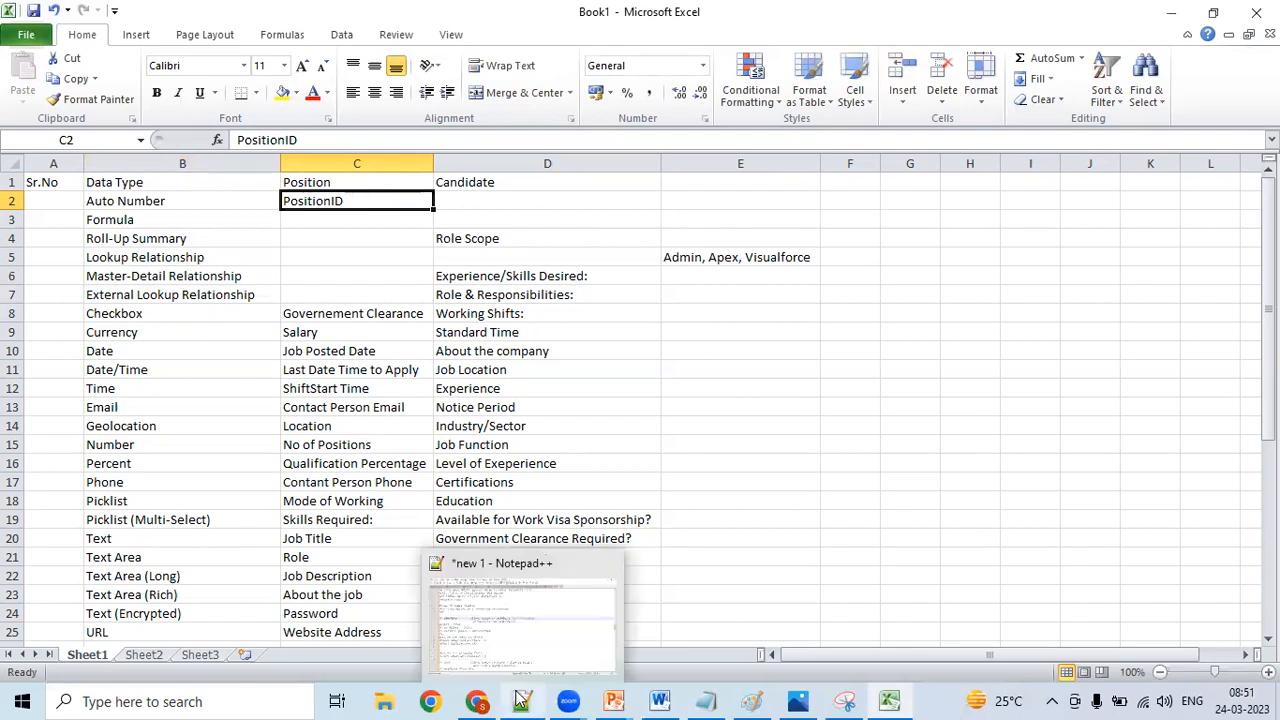
click(368, 365)
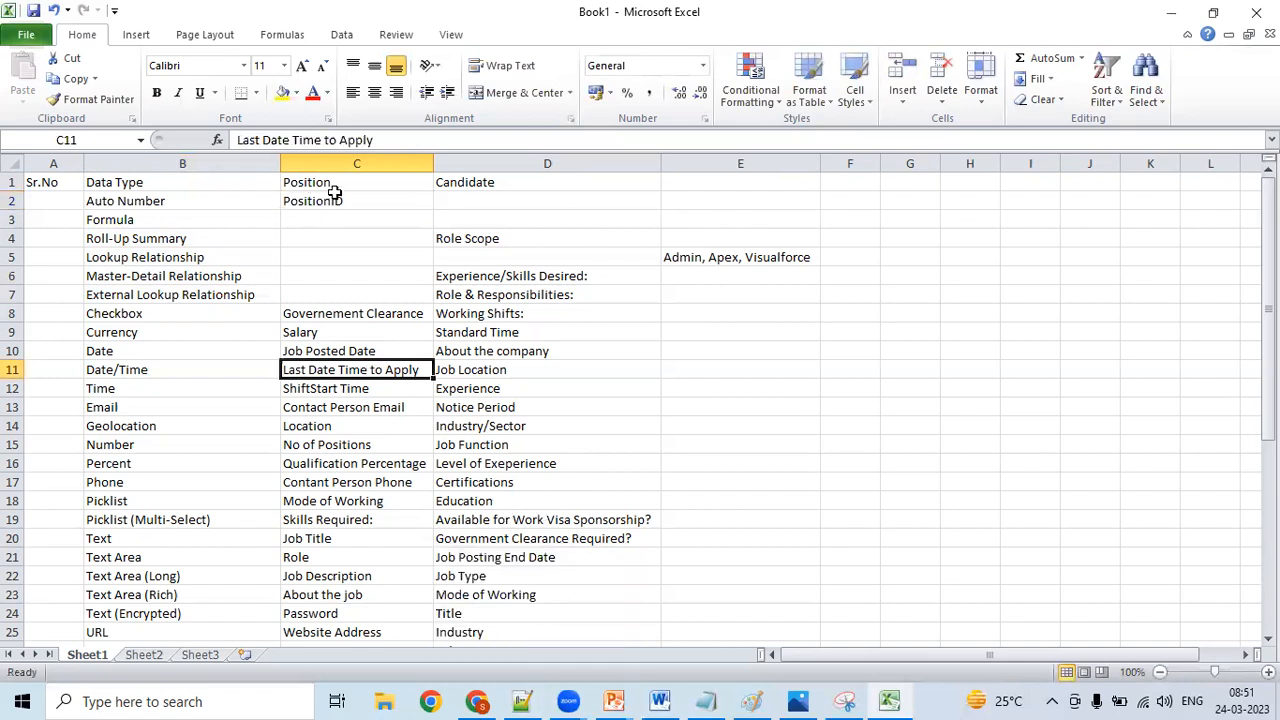
click(371, 201)
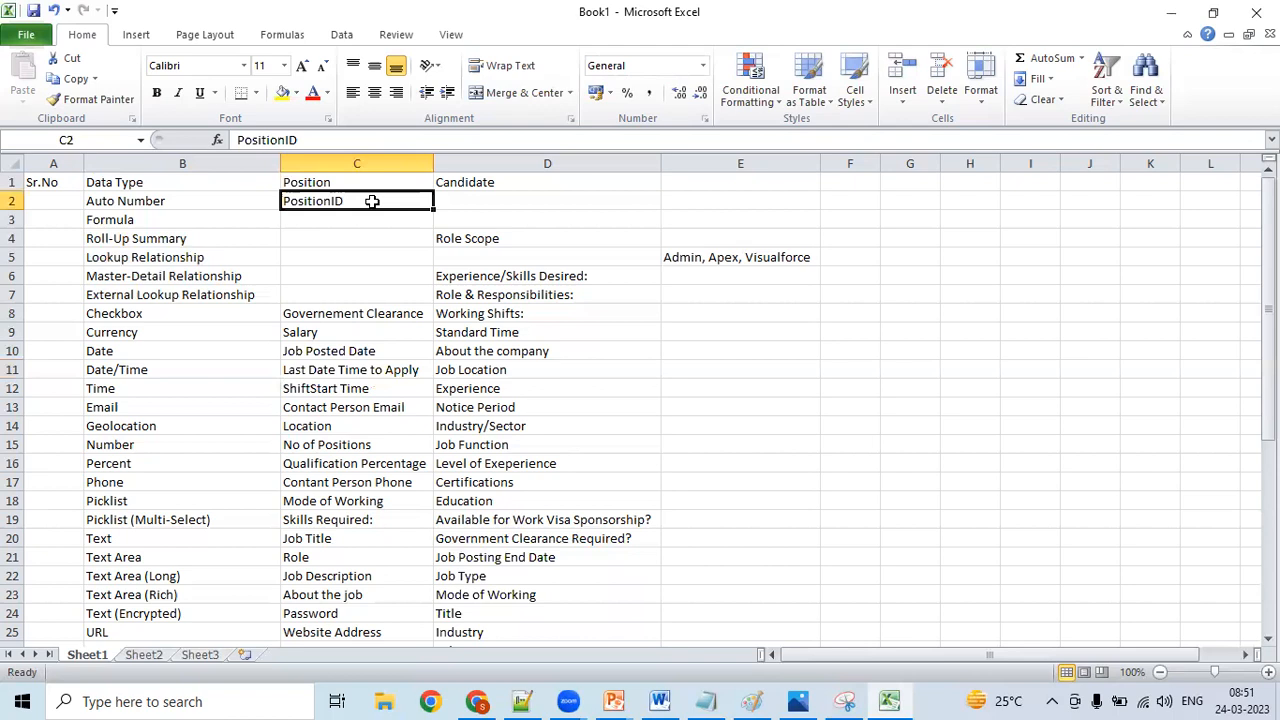
- Switch to the Notepad++ notes and look back from the Checkbox entry to the overview of the 19 data types
click(524, 701)
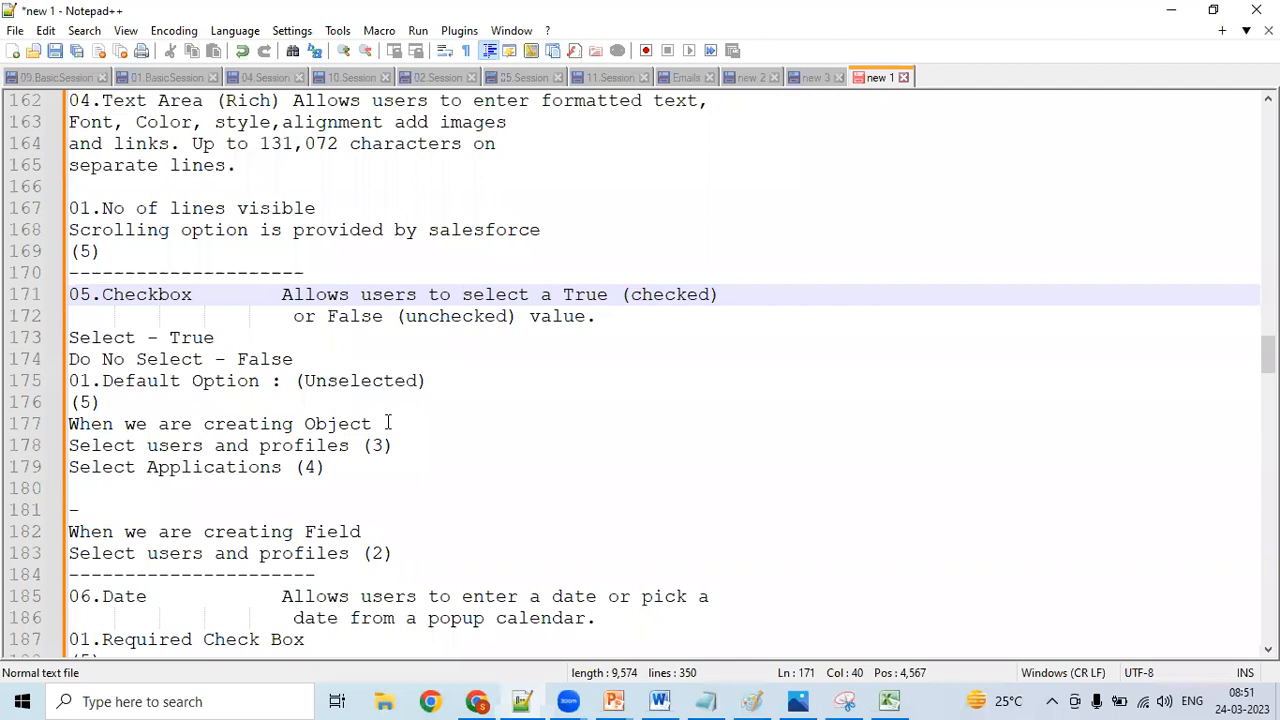
key(Up)
key(Up)
key(Up)
key(Up)
key(Up)
key(Up)
key(Up)
key(Up)
key(Up)
key(Up)
key(Up)
key(Up)
key(Up)
key(Up)
key(Up)
key(Up)
key(Up)
key(Up)
key(Up)
key(Up)
key(Up)
key(Up)
key(Up)
key(Up)
key(Up)
key(Up)
key(Up)
key(Up)
key(Up)
key(Up)
key(Up)
key(Up)
key(Up)
key(Up)
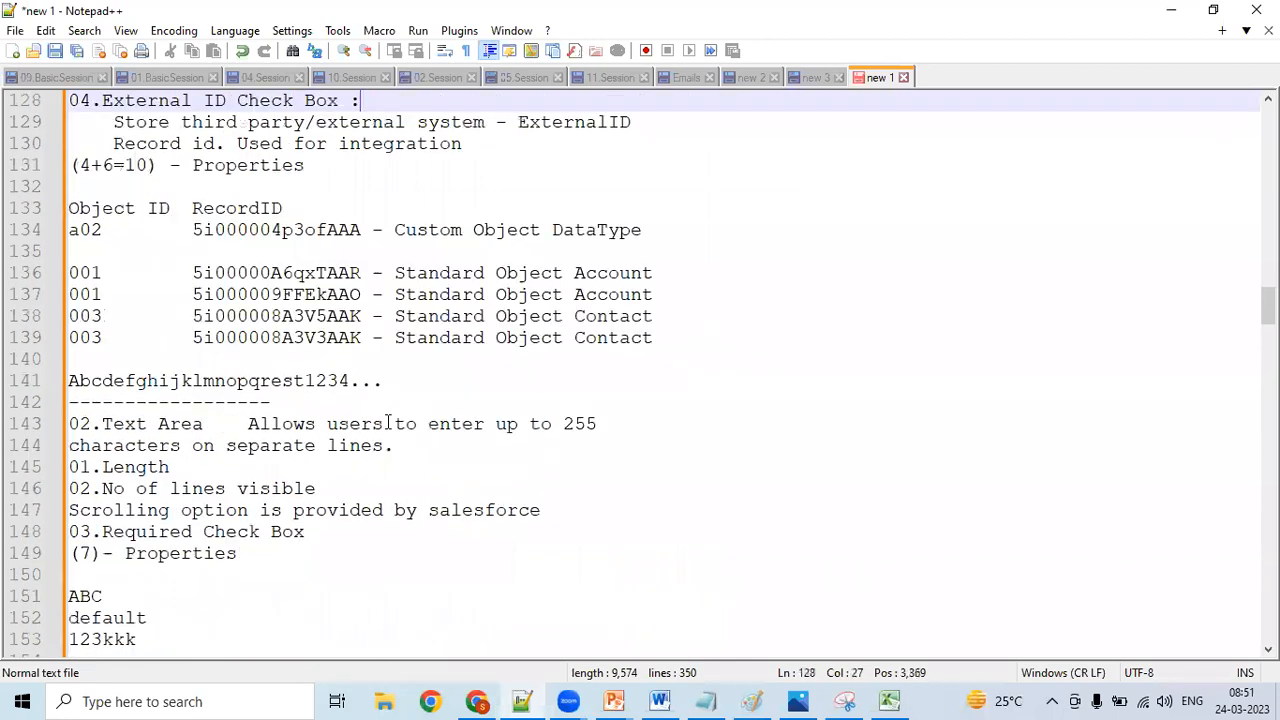
key(Up)
key(Up)
key(Up)
key(Up)
key(Up)
key(Up)
key(Up)
key(Up)
key(Up)
key(Up)
key(Up)
key(Up)
key(Up)
key(Up)
key(Up)
key(Up)
key(Up)
key(Up)
key(Up)
key(Up)
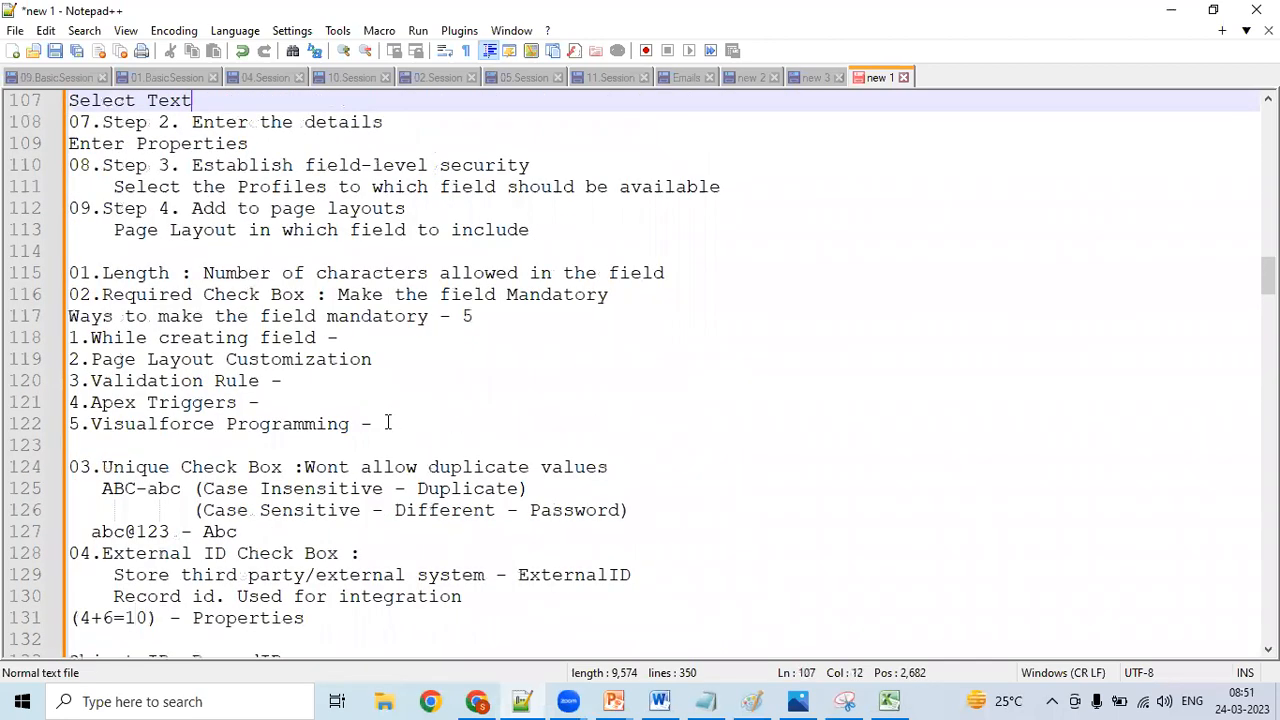
key(Up)
key(Up)
key(Up)
key(Up)
key(Up)
key(Up)
key(Up)
key(Up)
key(Up)
key(Up)
key(Up)
key(Up)
key(Up)
key(Up)
key(Up)
key(Up)
key(Up)
key(Up)
key(Up)
key(Up)
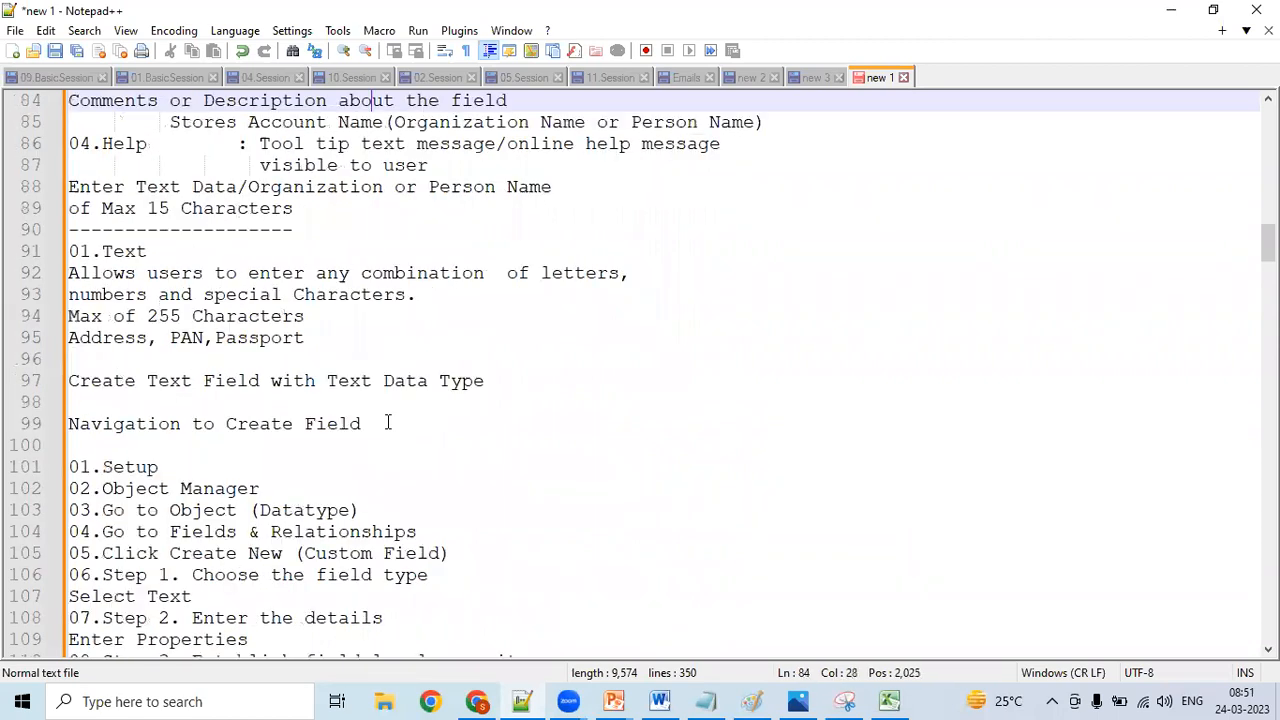
key(Up)
key(Up)
key(Up)
key(Up)
key(Up)
key(Up)
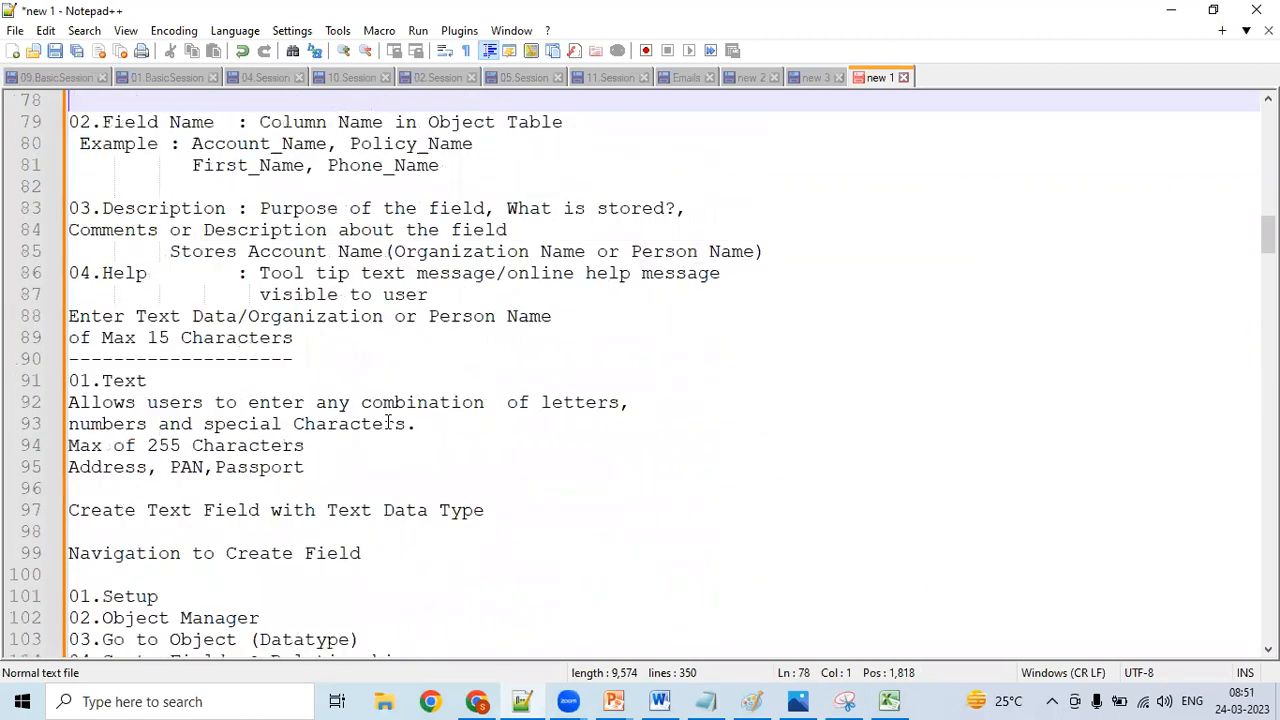
key(Up)
key(Up)
key(Up)
key(Up)
key(Up)
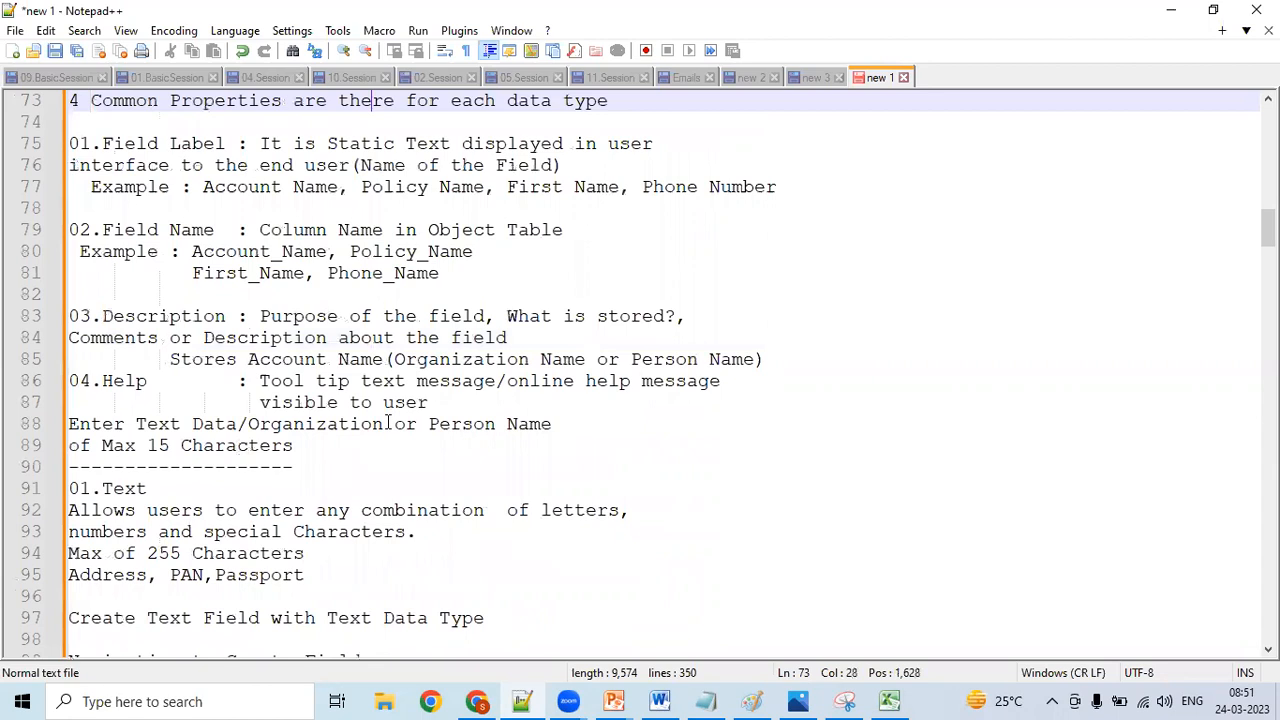
key(Up)
key(Up)
key(Up)
key(Up)
key(Up)
key(Up)
key(Up)
key(Up)
key(Up)
key(Up)
key(Up)
key(Up)
key(Up)
key(Up)
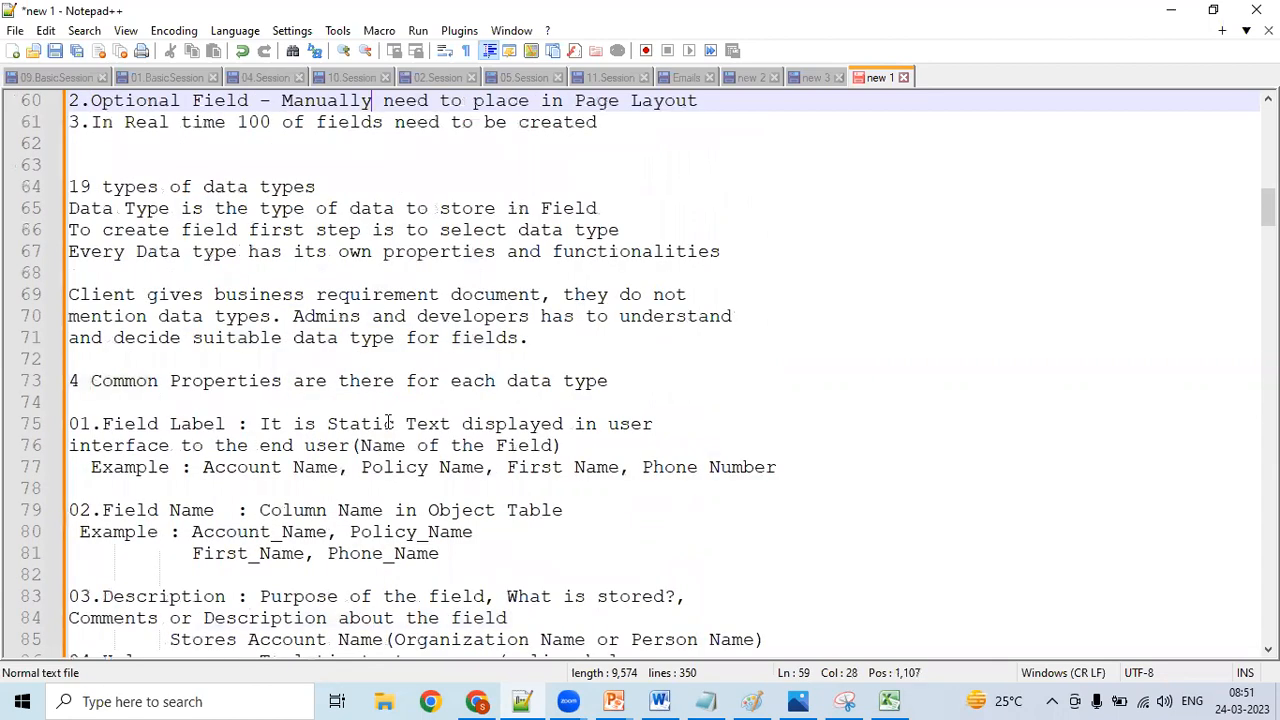
key(Up)
key(Up)
key(Up)
key(Up)
- Review the data type descriptions from the 19 data types overview through the Auto Number entry at the end of the notes
key(Down)
key(Down)
key(Down)
key(Down)
key(Down)
key(Down)
key(Down)
key(Down)
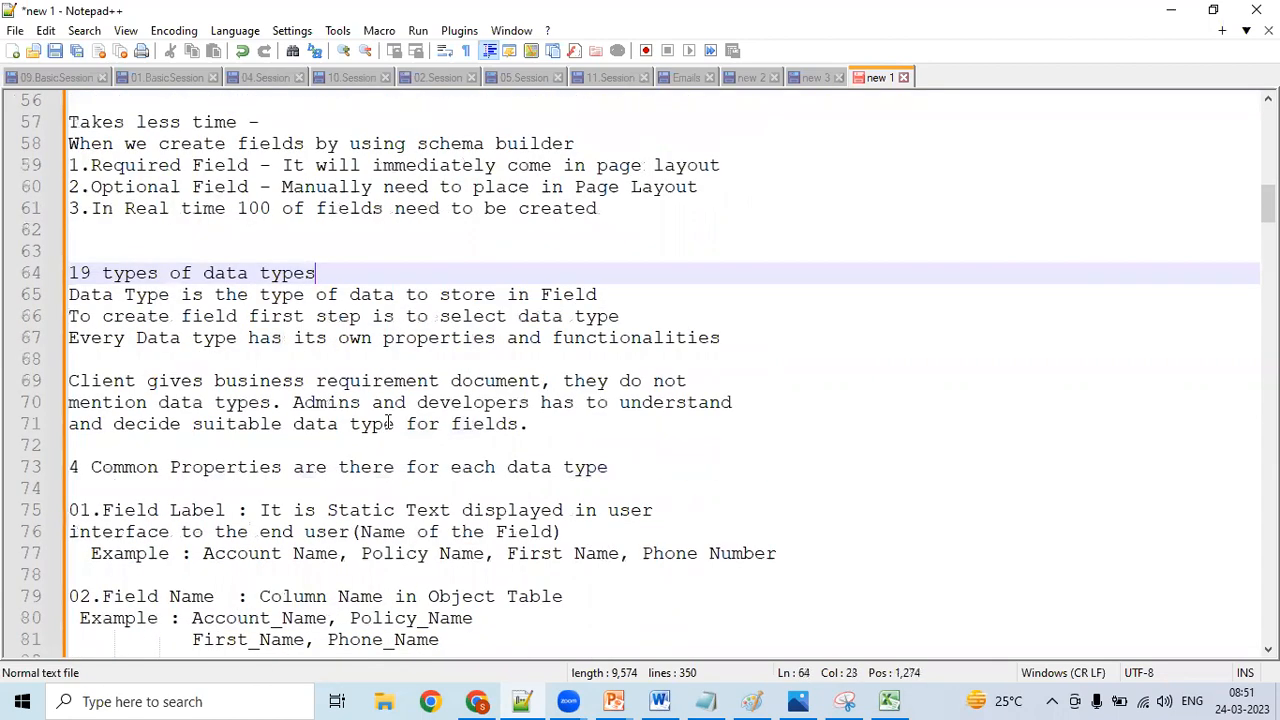
key(Down)
key(Down)
key(Down)
key(Down)
key(Down)
key(Down)
key(Down)
key(Down)
key(Down)
key(Down)
key(Down)
key(Down)
key(Down)
key(Down)
key(Down)
key(Down)
key(Down)
key(Down)
key(Down)
key(Down)
key(Down)
key(Down)
key(Down)
key(Down)
key(Down)
key(Down)
key(Down)
key(Down)
key(Down)
key(Down)
key(Down)
key(Down)
key(Down)
key(Down)
key(Down)
key(Down)
key(Down)
key(Down)
key(Down)
key(Down)
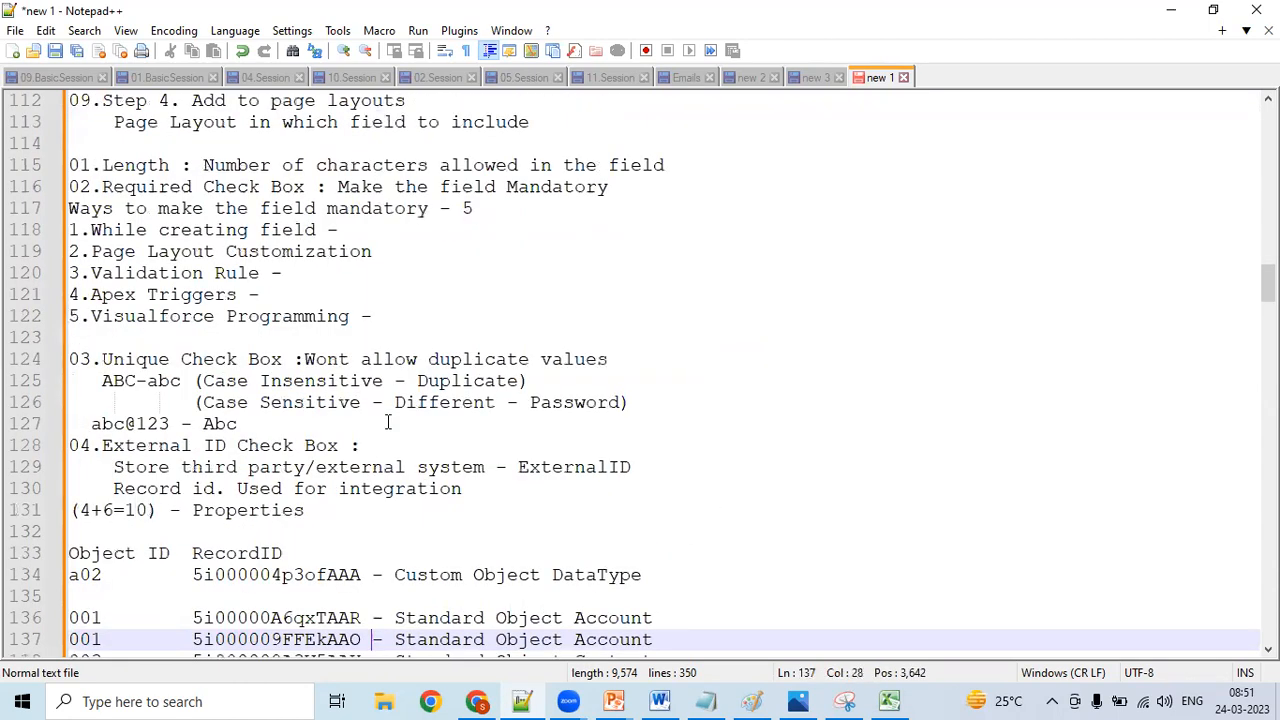
key(Down)
key(Down)
key(Down)
key(Down)
key(Down)
key(Down)
key(Down)
key(Down)
key(Down)
key(Down)
key(Down)
key(Down)
key(Down)
key(Down)
key(Down)
key(Down)
key(Down)
key(Down)
key(Down)
key(Down)
key(Down)
key(Down)
key(Down)
key(Down)
key(Down)
key(Down)
key(Down)
key(Down)
key(Down)
key(Down)
key(Down)
key(Down)
key(Down)
key(Down)
key(Down)
key(Down)
key(Down)
key(Down)
key(Down)
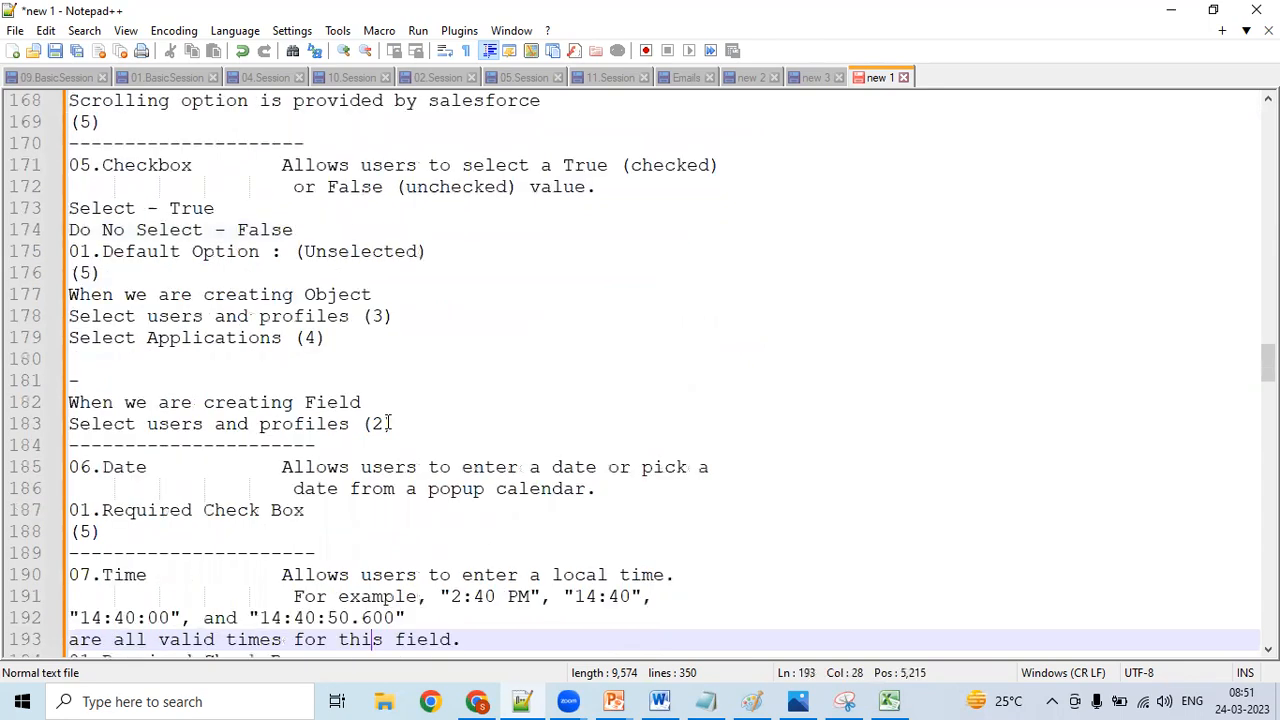
key(Down)
key(Down)
key(Down)
key(Down)
key(Down)
key(Down)
key(Down)
key(Down)
key(Down)
key(Down)
key(Down)
key(Down)
key(Down)
key(Down)
key(Down)
key(Down)
key(Down)
key(Down)
key(Down)
key(Down)
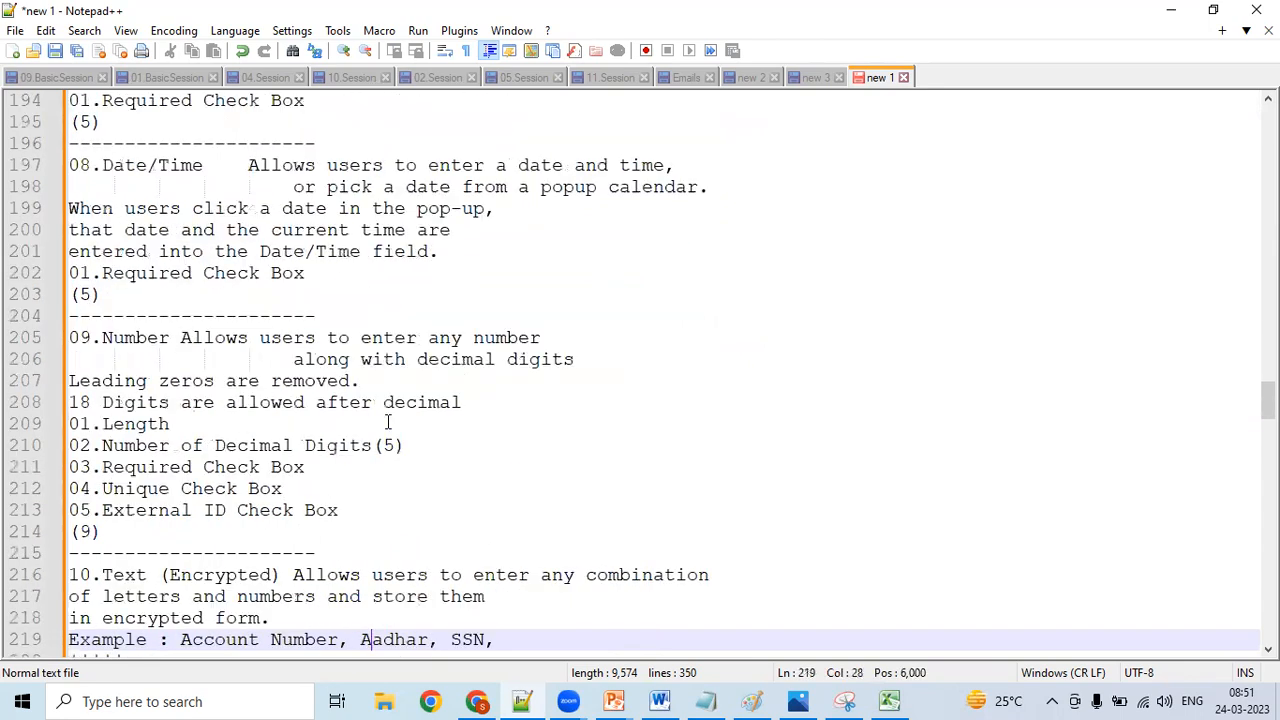
key(Down)
key(Down)
key(Down)
key(Down)
key(Down)
key(Down)
key(Down)
key(Down)
key(Down)
key(Down)
key(Down)
key(Down)
key(Down)
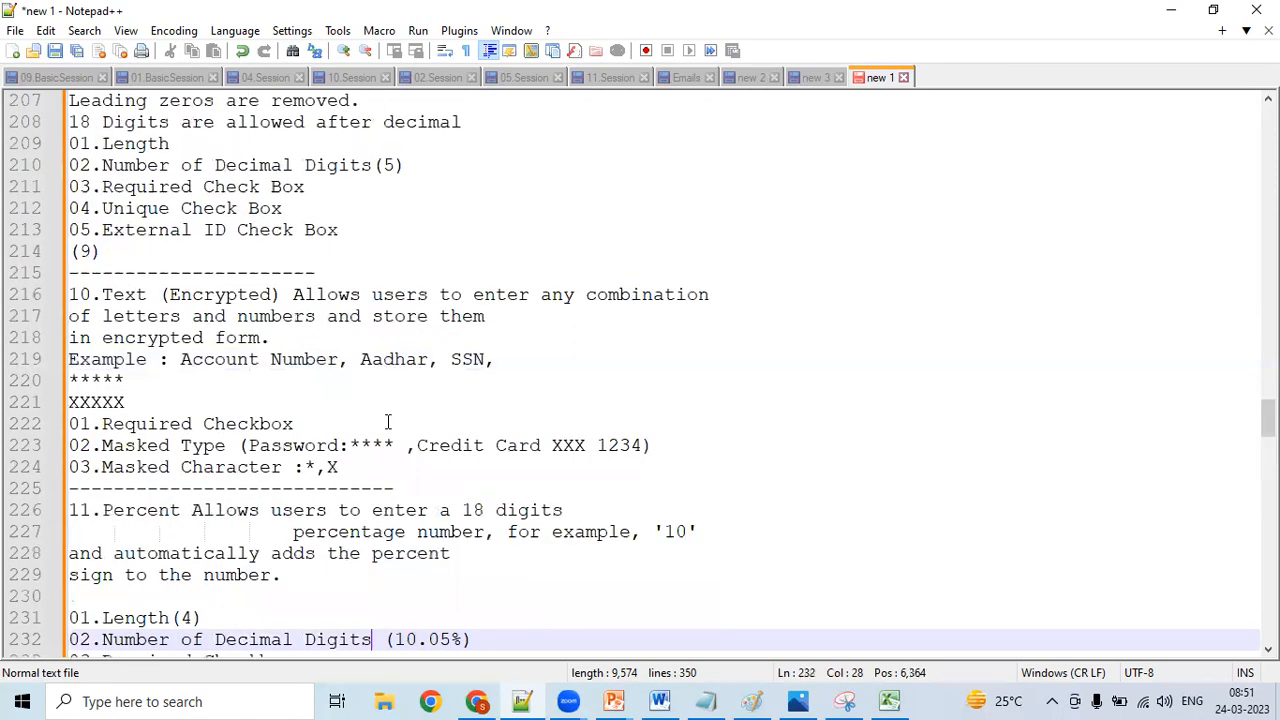
key(Down)
key(Down)
key(Down)
key(Down)
key(Down)
key(Down)
key(Down)
key(Down)
key(Down)
key(Down)
key(Down)
key(Down)
key(Down)
key(Down)
key(Down)
key(Down)
key(Down)
key(Down)
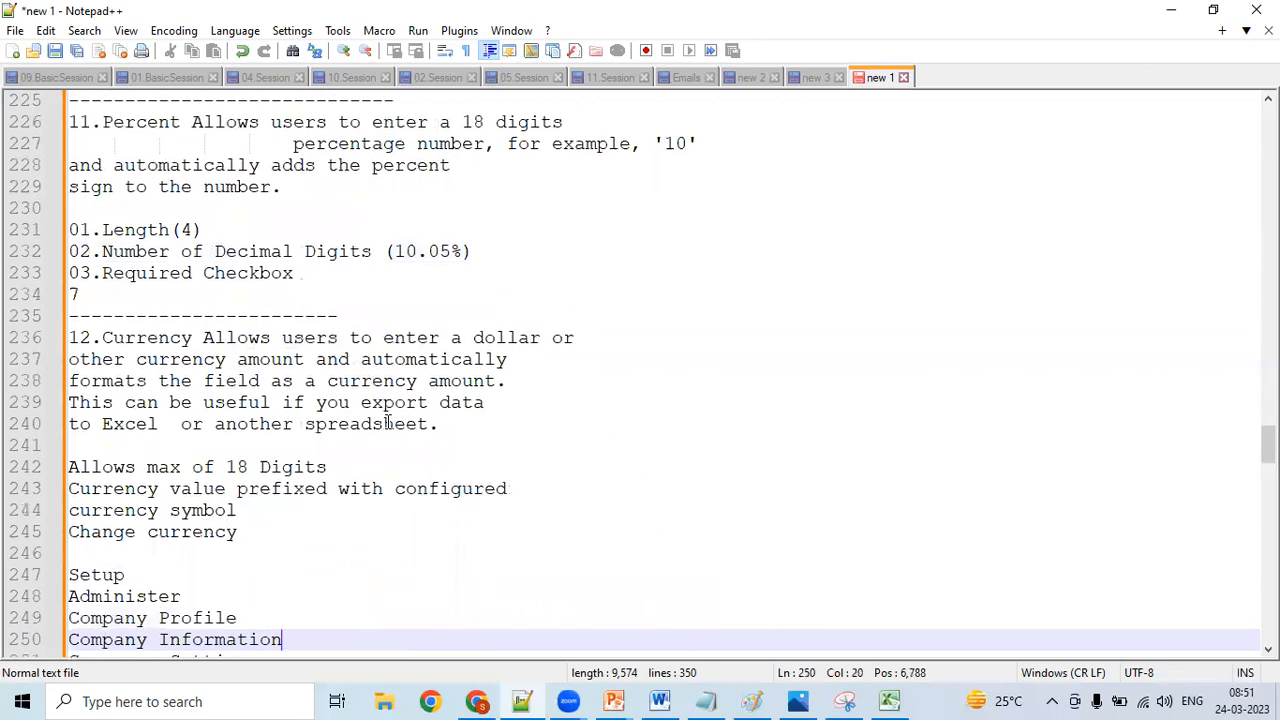
key(Down)
key(Down)
key(Down)
key(Down)
key(Down)
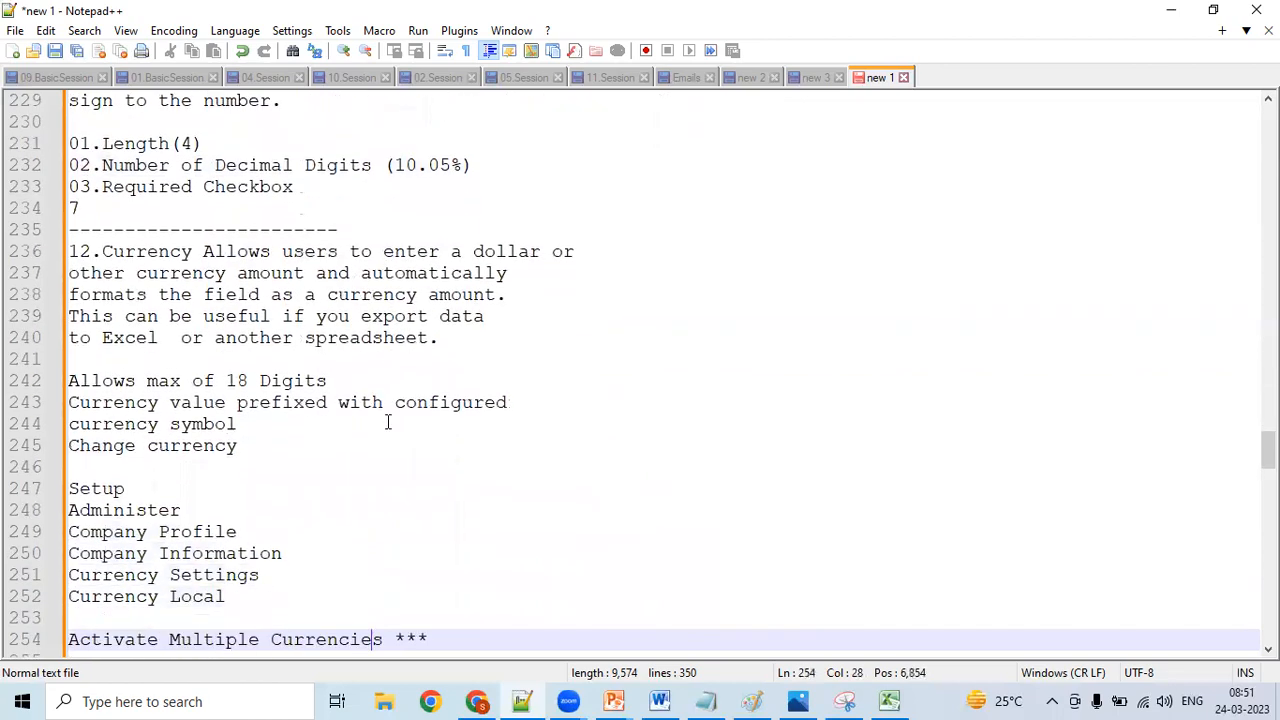
key(Down)
key(Down)
key(Down)
key(Down)
key(Down)
key(Down)
key(Down)
key(Down)
key(Down)
key(Down)
key(Down)
key(Down)
key(Down)
key(Down)
key(Down)
key(Down)
key(Down)
key(Down)
key(Down)
key(Down)
key(Down)
key(Down)
key(Down)
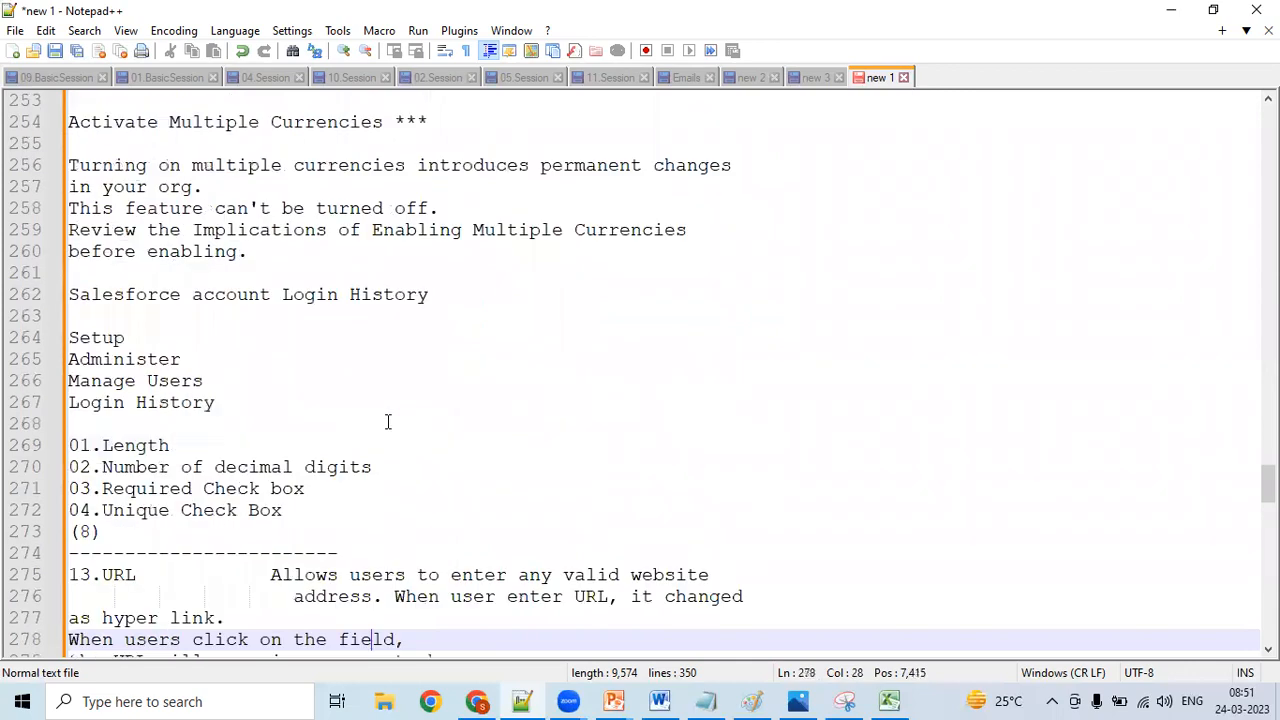
key(Down)
key(Down)
key(Down)
key(Down)
key(Down)
key(Down)
key(Down)
key(Down)
key(Down)
key(Down)
key(Down)
key(Down)
key(Down)
key(Down)
key(Down)
key(Down)
key(Down)
key(Down)
key(Down)
key(Down)
key(Down)
key(Down)
key(Down)
key(Down)
key(Down)
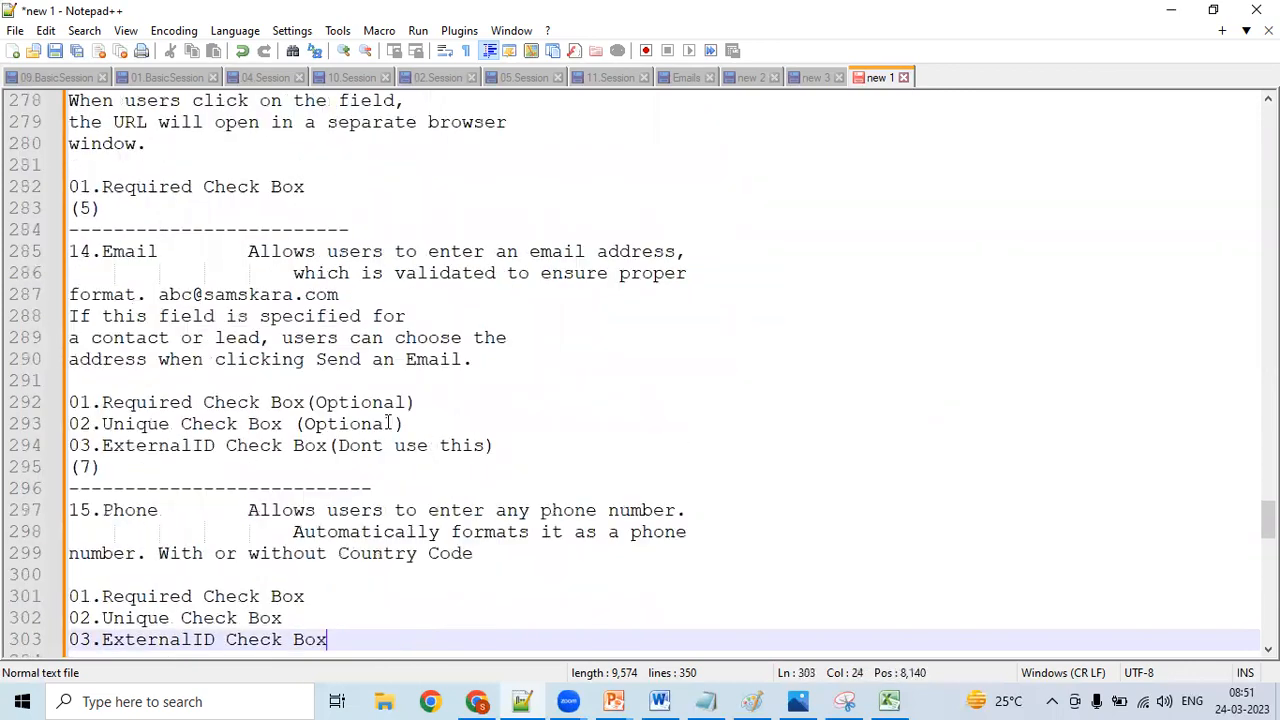
key(Down)
key(Down)
key(Down)
key(Down)
key(Down)
key(Down)
key(Down)
key(Down)
key(Down)
key(Down)
key(Down)
key(Down)
key(Down)
key(Down)
key(Down)
key(Down)
key(Down)
key(Down)
key(Down)
key(Down)
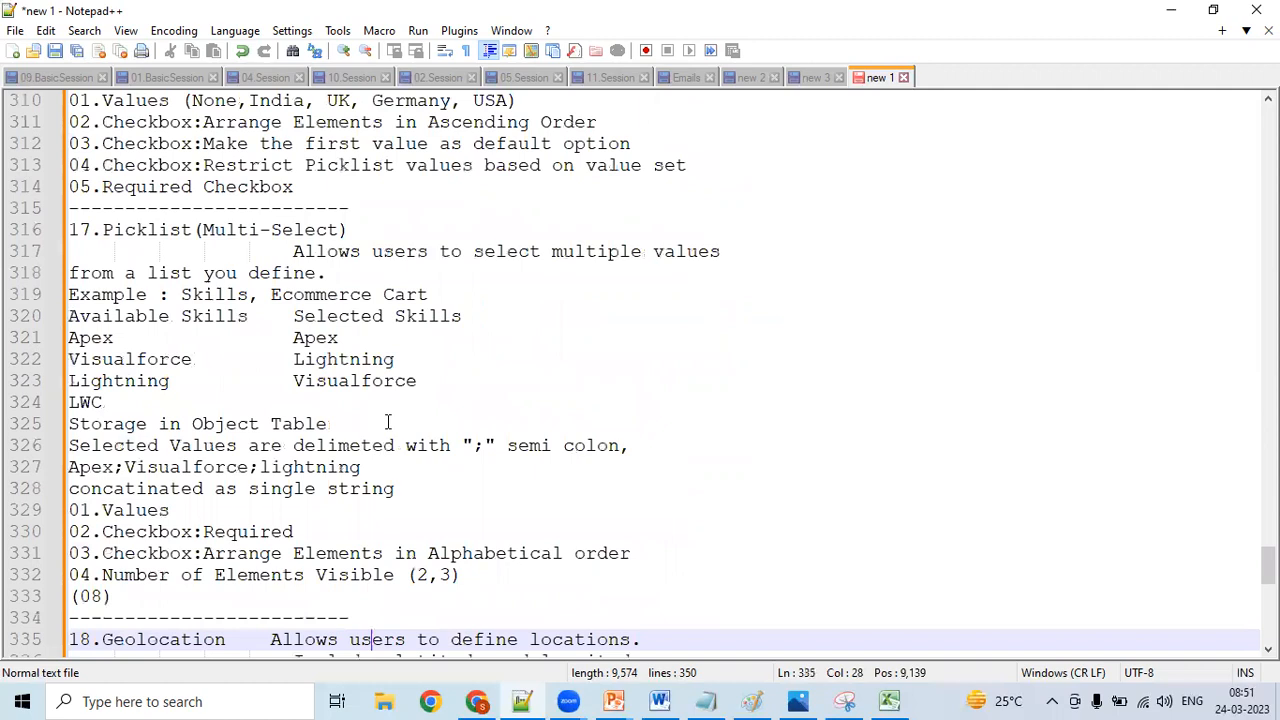
key(ctrl+End)
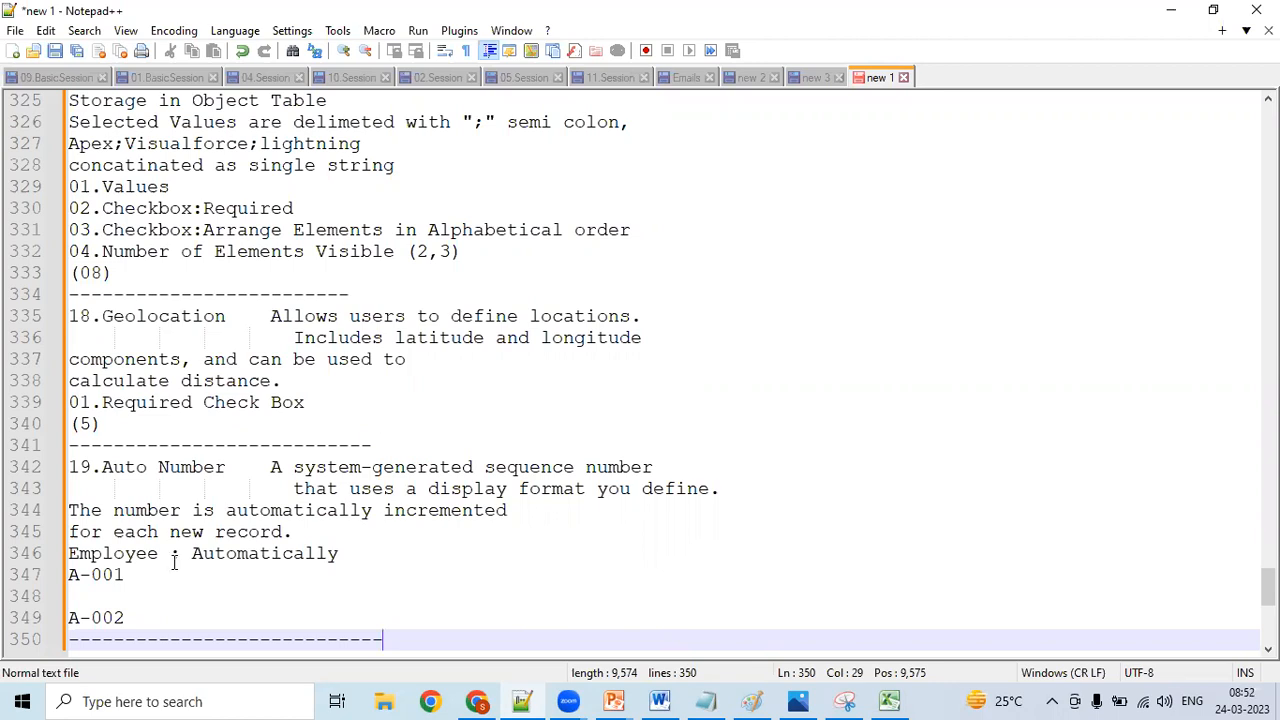
- Add the display format "A-{000}" after A-001 in the Auto Number notes
click(83, 578)
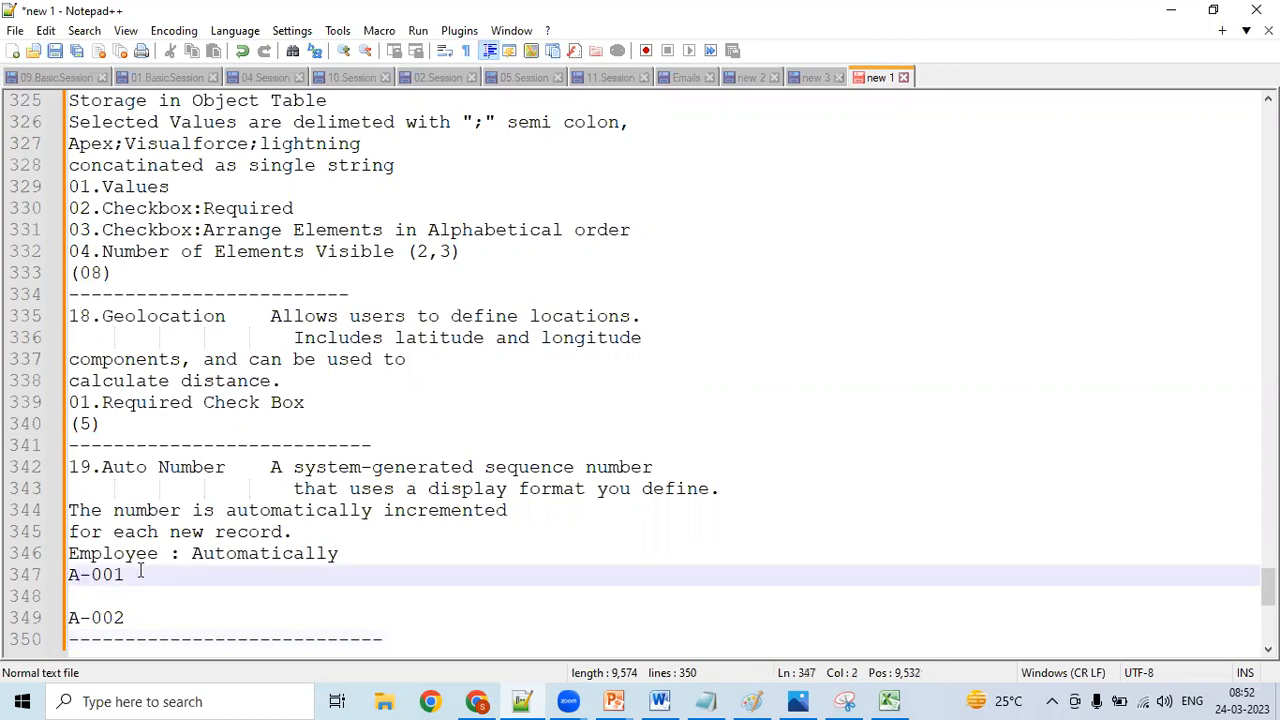
click(142, 574)
text(A-{})
key(Left)
text(00)
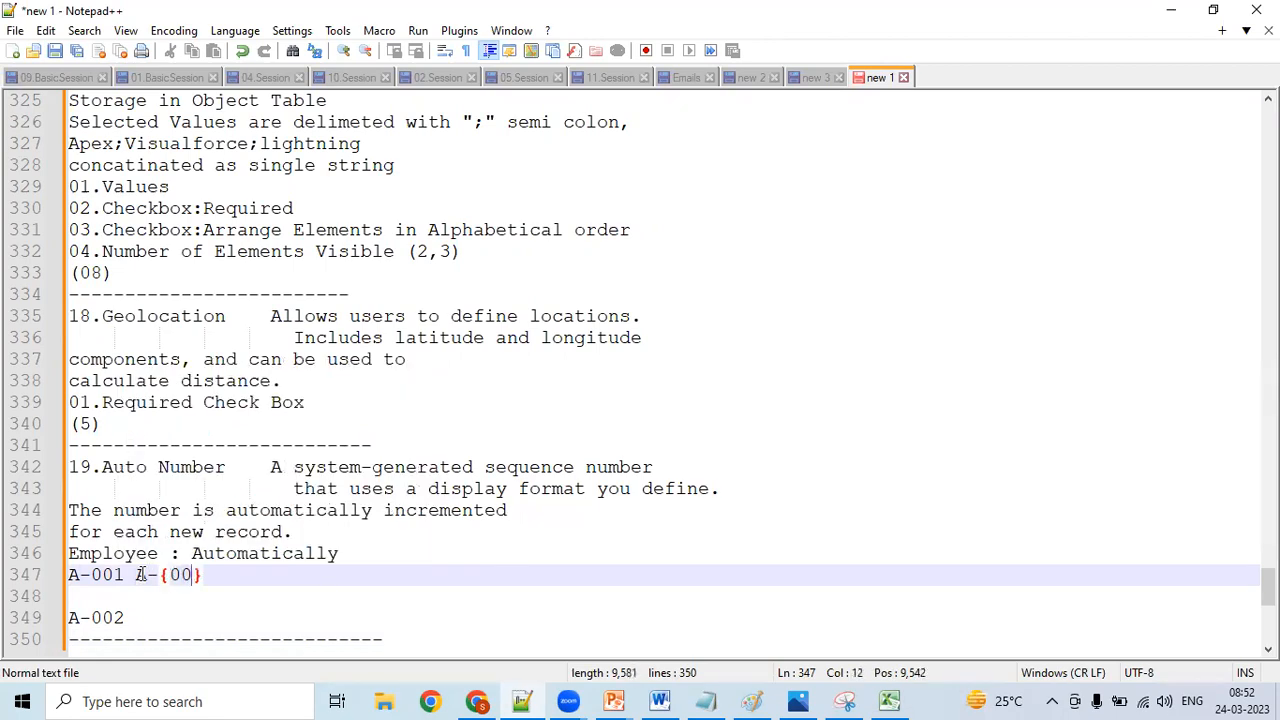
text(0)
- Append "- Starting Number 1 - 101" after the display format on the A-001 line
click(230, 579)
text(s)
key(BackSpace)
text(Sr)
key(BackSpace)
text(tart)
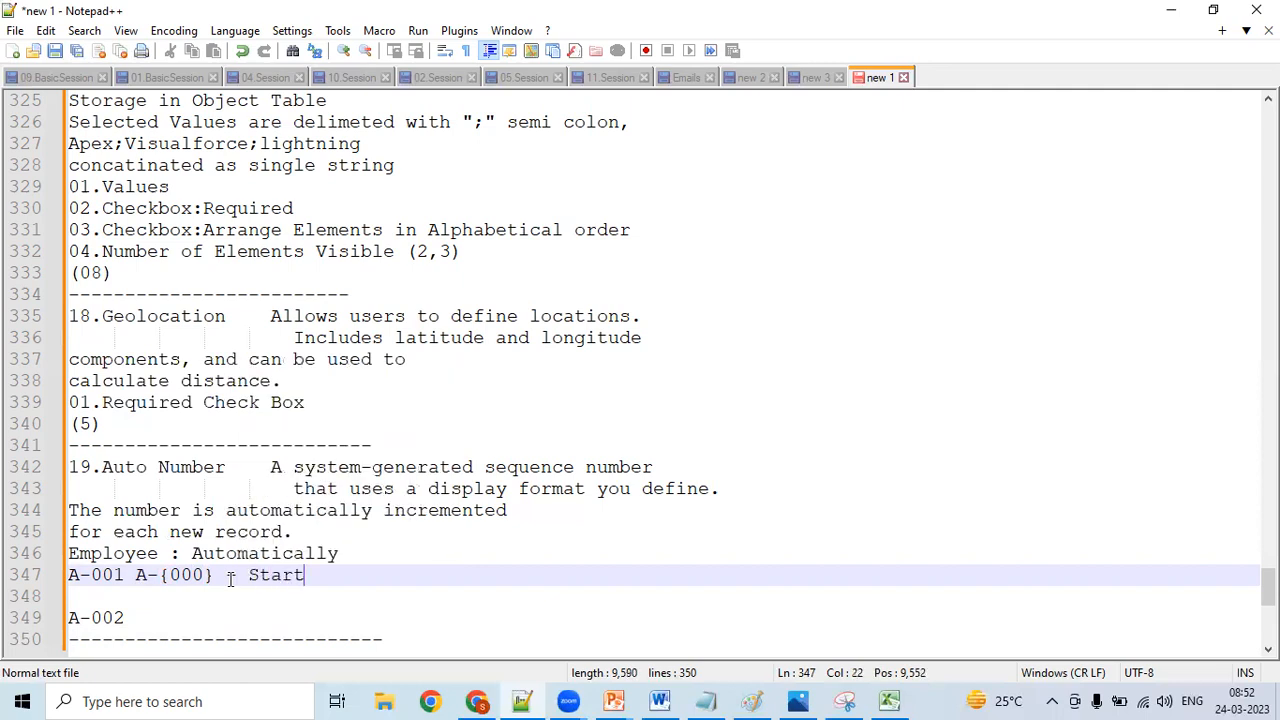
text(ing Numb)
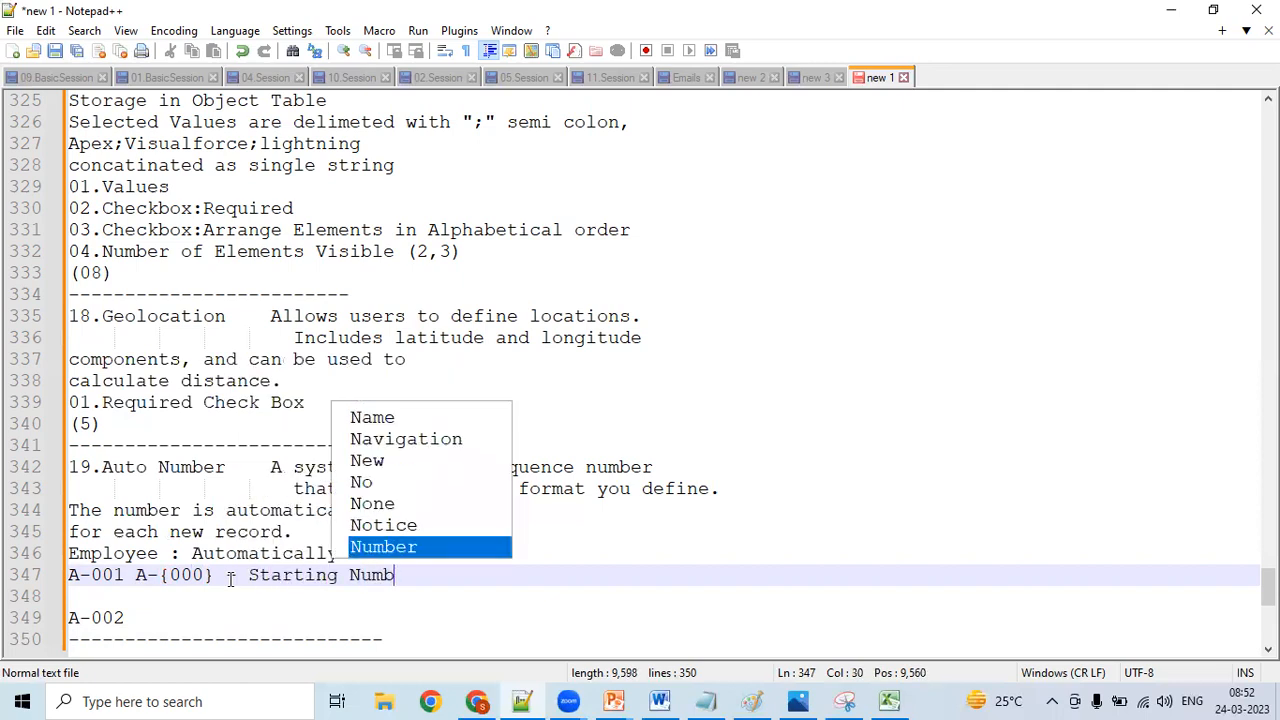
text(er 1 -)
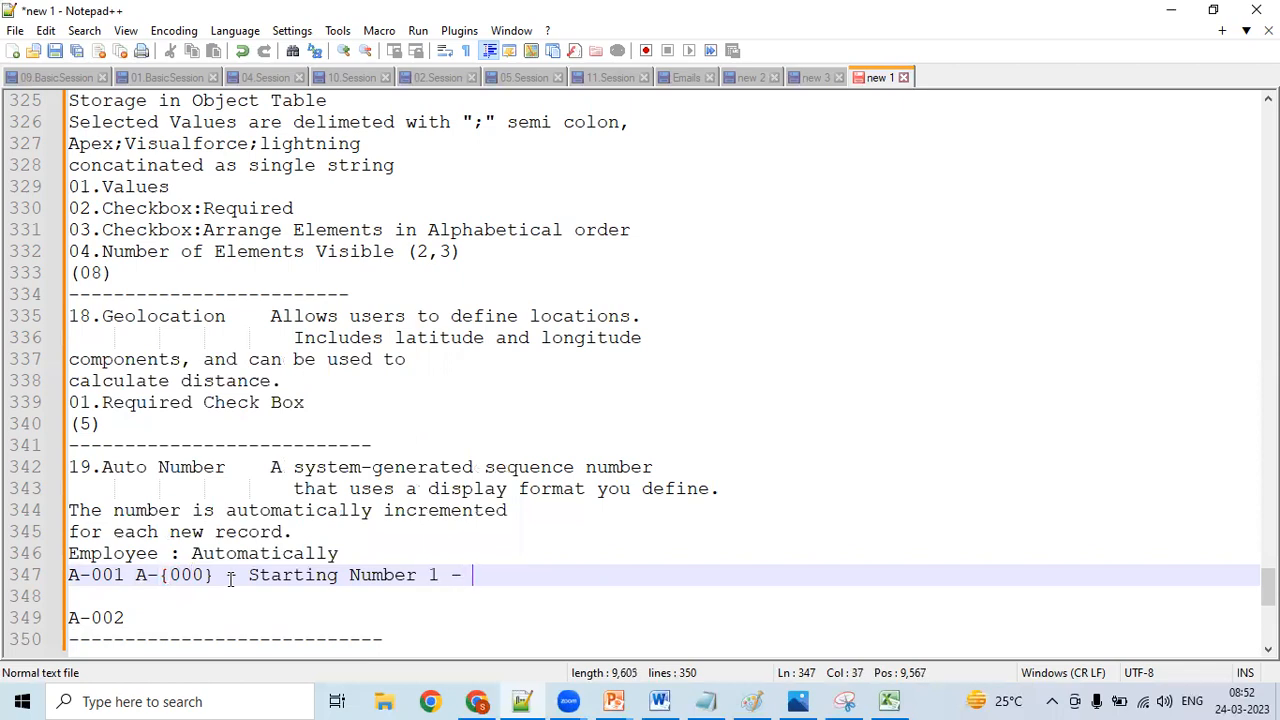
text( 100)
key(BackSpace)
text(1)
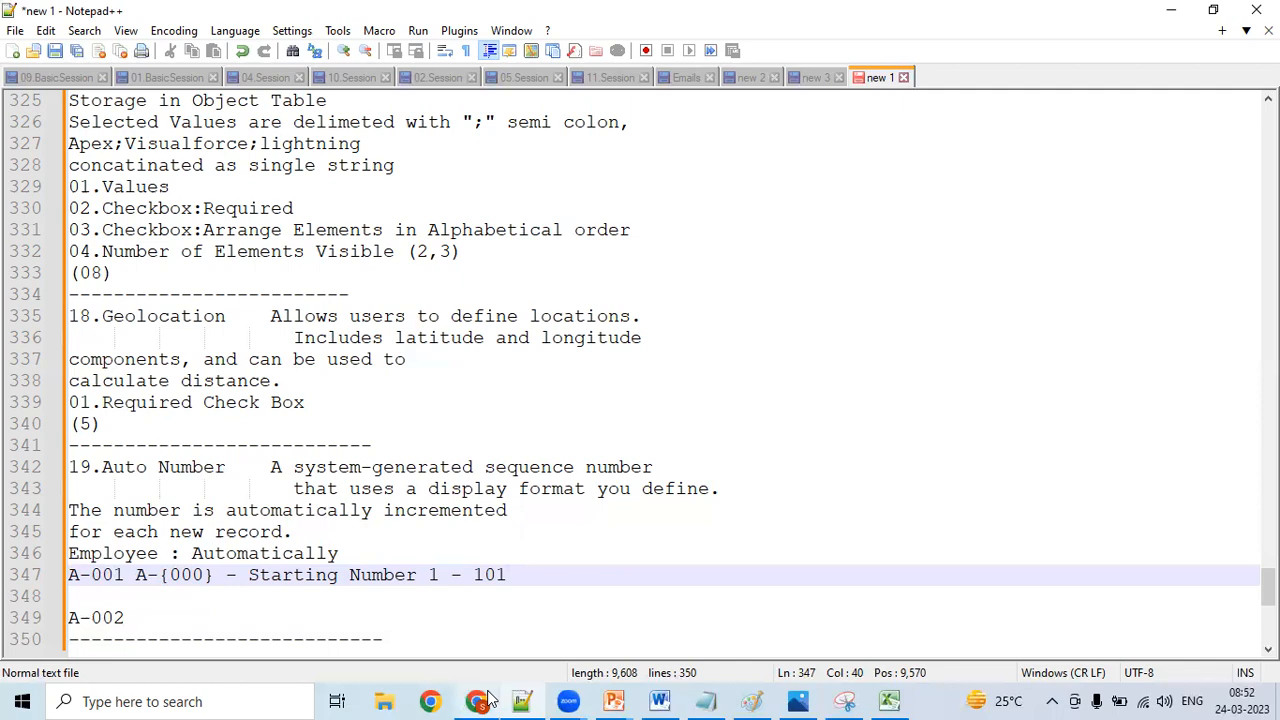
- Select the Checkbox data type in Excel cell B8 and find the matching Checkbox description in the Notepad++ notes
click(889, 701)
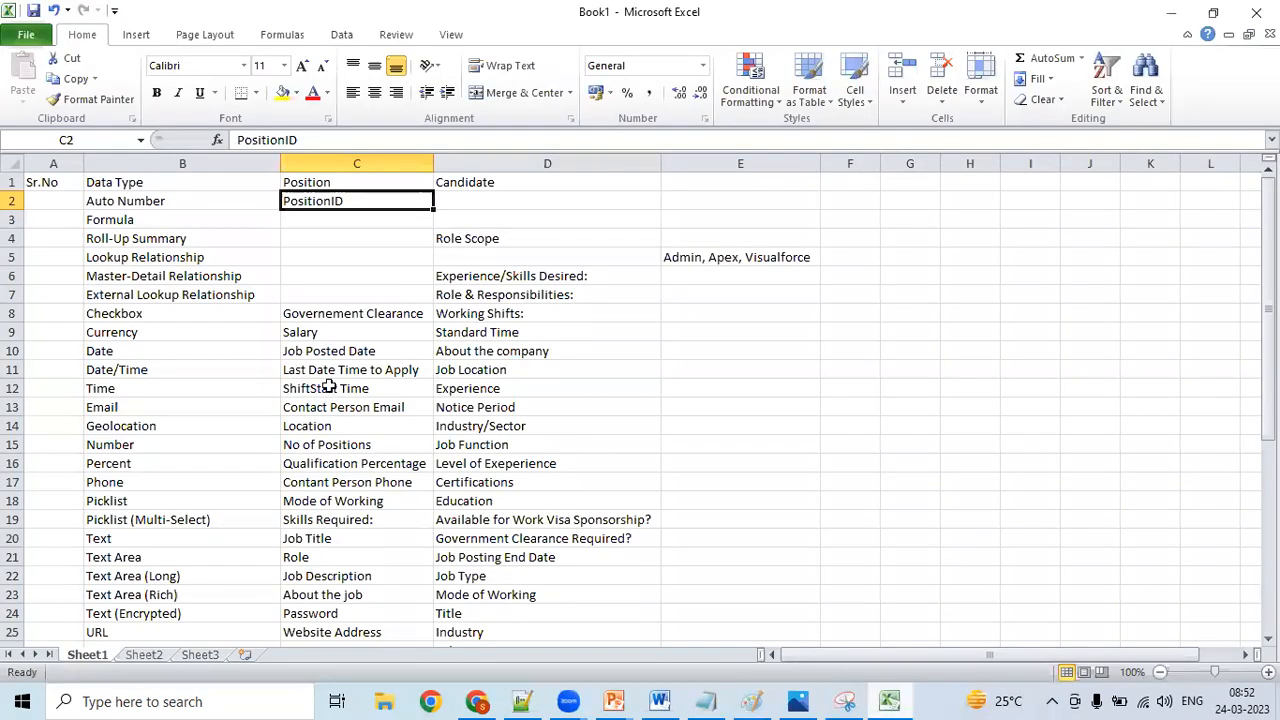
click(198, 314)
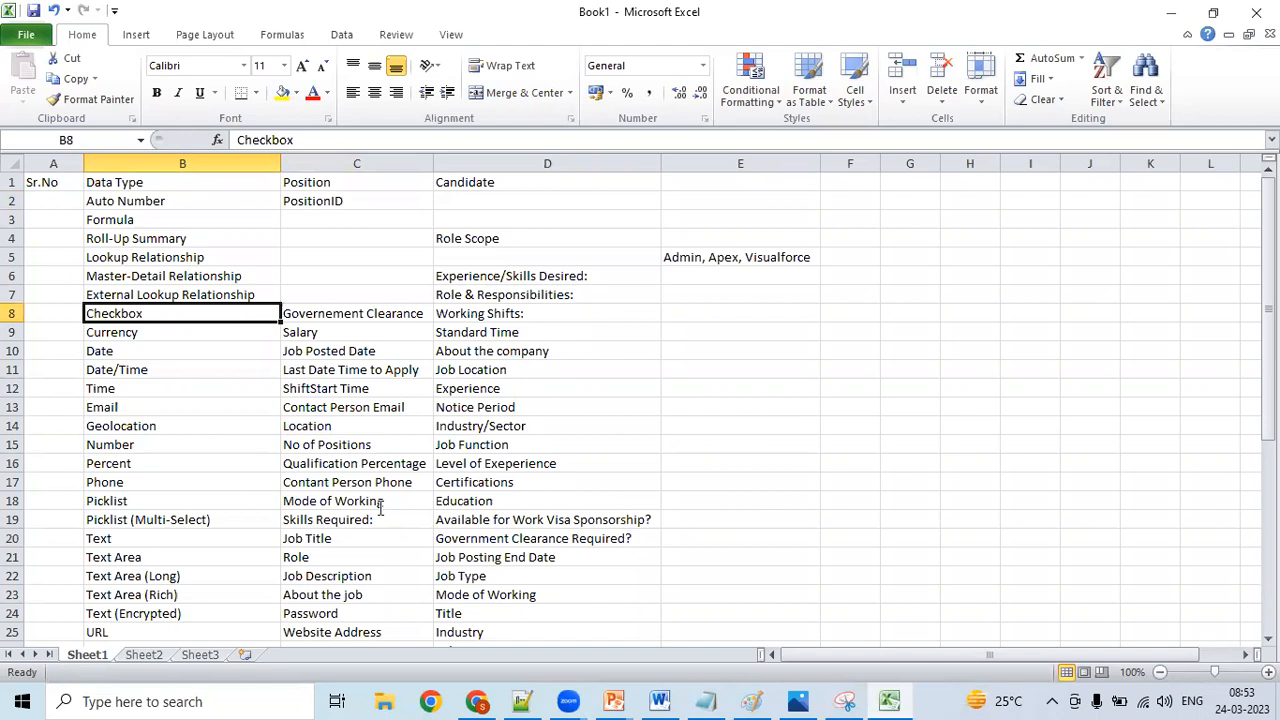
key(alt+Tab)
key(Up)
key(Up)
key(Up)
key(Up)
key(Up)
key(Up)
key(Up)
key(Up)
key(Up)
key(Up)
key(Up)
key(Up)
key(Up)
key(Up)
key(Up)
key(Up)
key(Up)
key(Up)
key(Up)
key(Up)
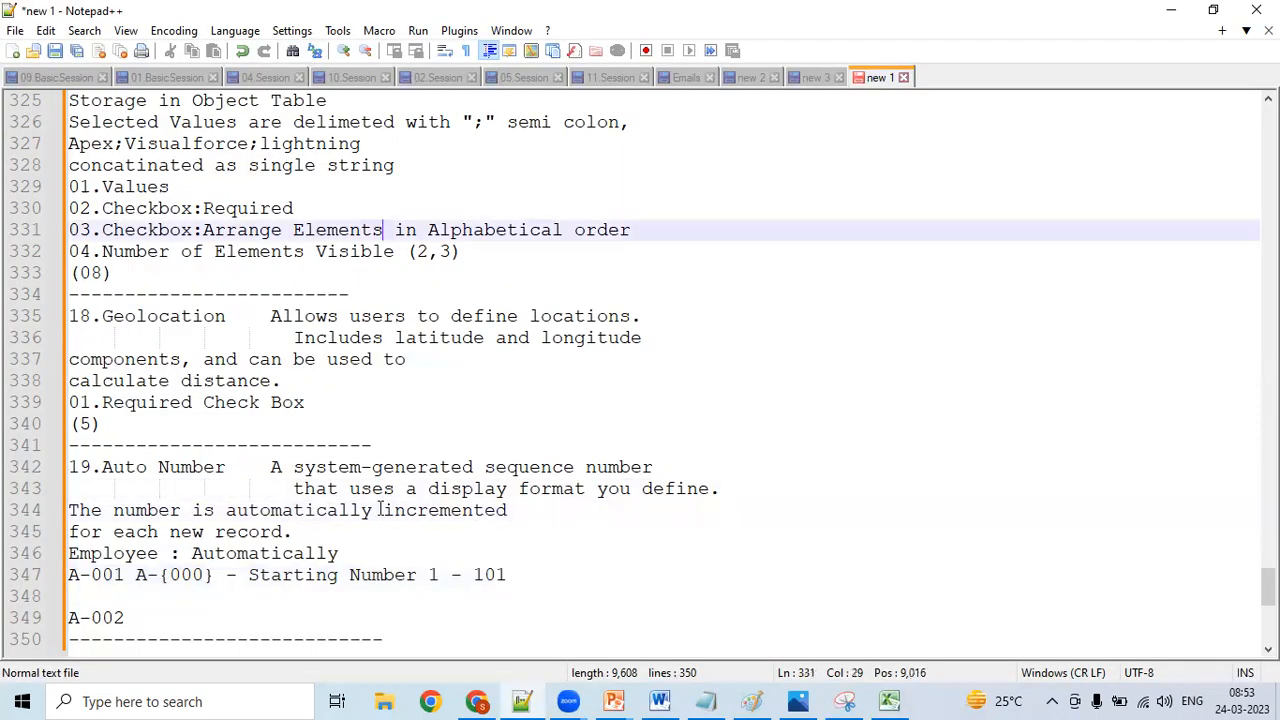
key(Up)
key(Up)
key(Up)
key(Up)
key(Up)
key(Up)
key(Up)
key(Up)
key(Up)
key(Up)
key(Up)
key(Up)
key(Up)
key(Up)
key(Up)
key(Up)
key(Up)
key(Up)
key(Up)
key(Up)
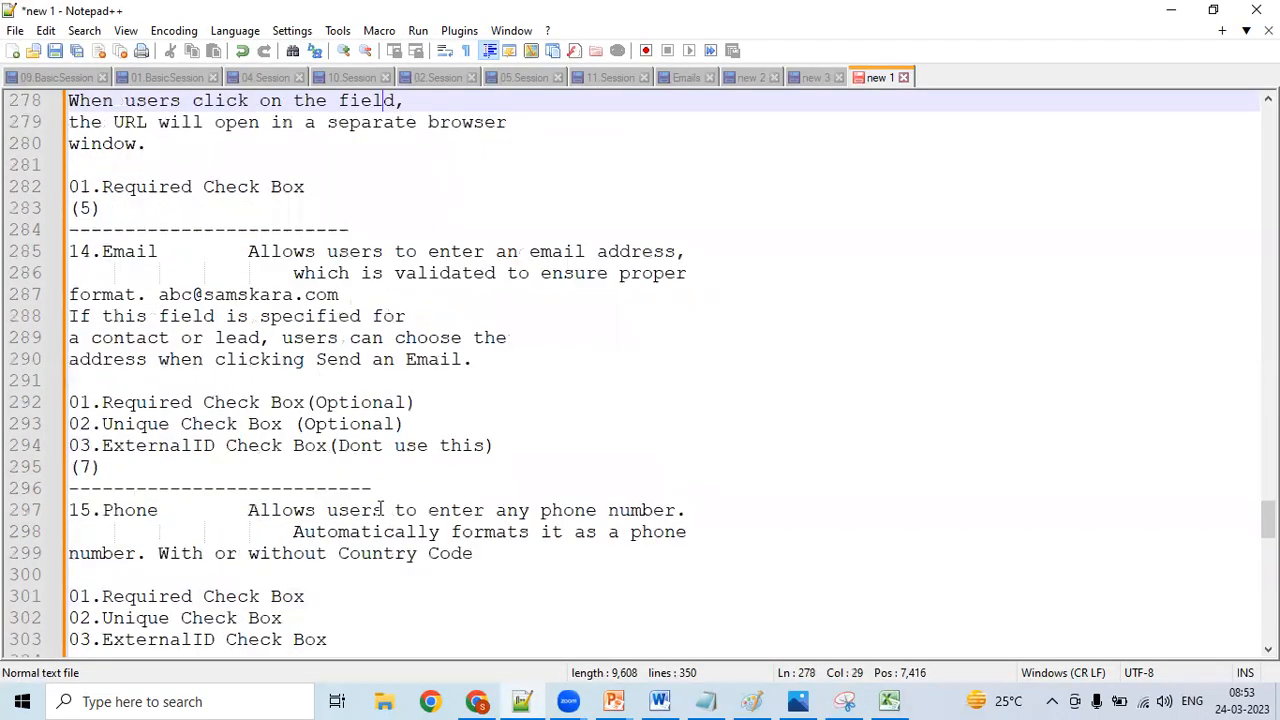
key(Up)
key(Up)
key(Up)
key(Up)
key(Up)
key(Up)
key(Up)
key(Up)
key(Up)
key(Up)
key(Up)
key(Up)
key(Up)
key(Up)
key(Up)
key(Up)
key(Up)
key(Up)
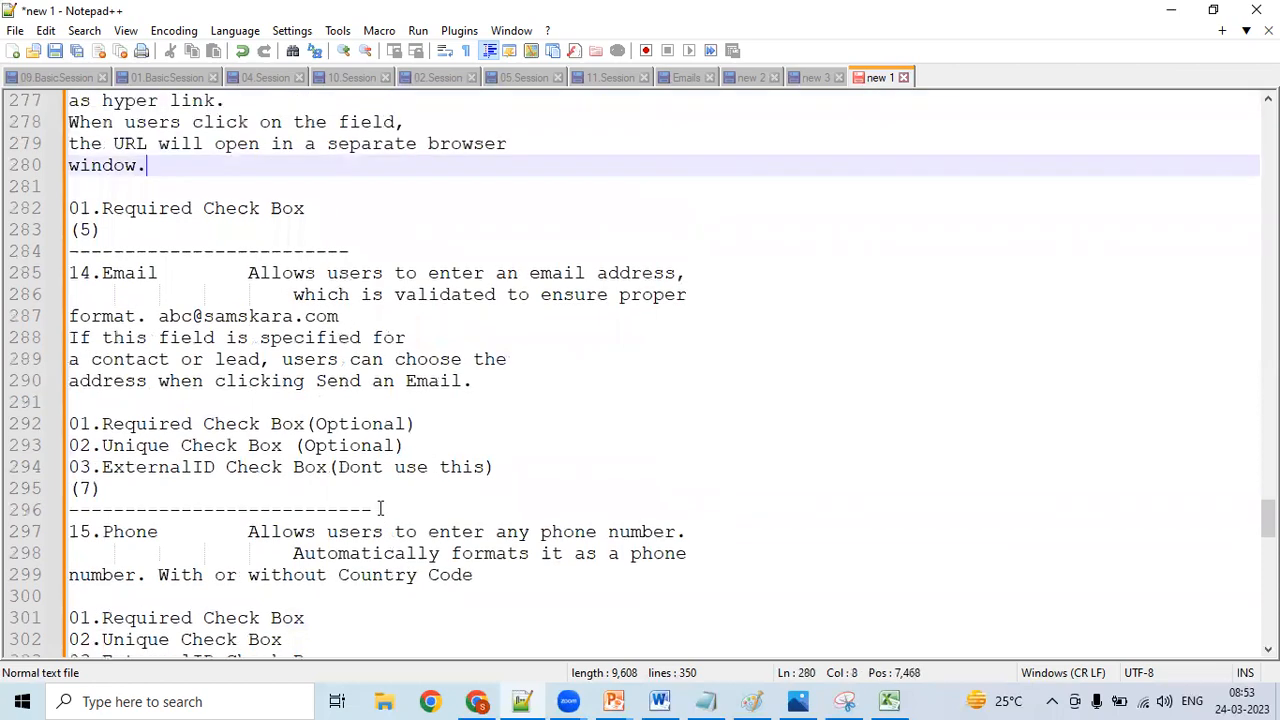
key(Up)
key(Up)
key(Up)
key(Up)
key(Up)
key(Up)
key(Up)
key(Up)
key(Up)
key(Up)
key(Up)
key(Up)
key(Up)
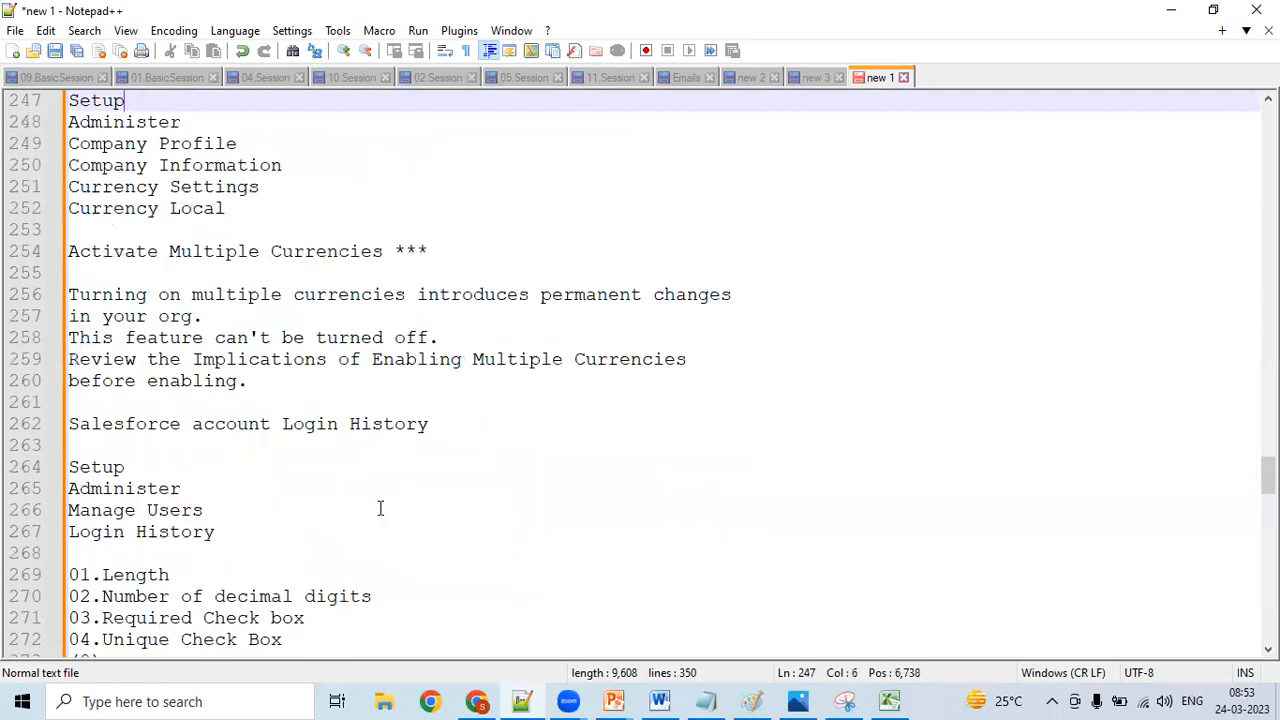
key(Up)
key(Up)
key(Up)
key(Up)
key(Up)
key(Up)
key(Up)
key(Up)
key(Up)
key(Up)
key(Up)
key(Up)
key(Up)
key(Up)
key(Up)
key(Up)
key(Up)
key(Up)
key(Up)
key(Up)
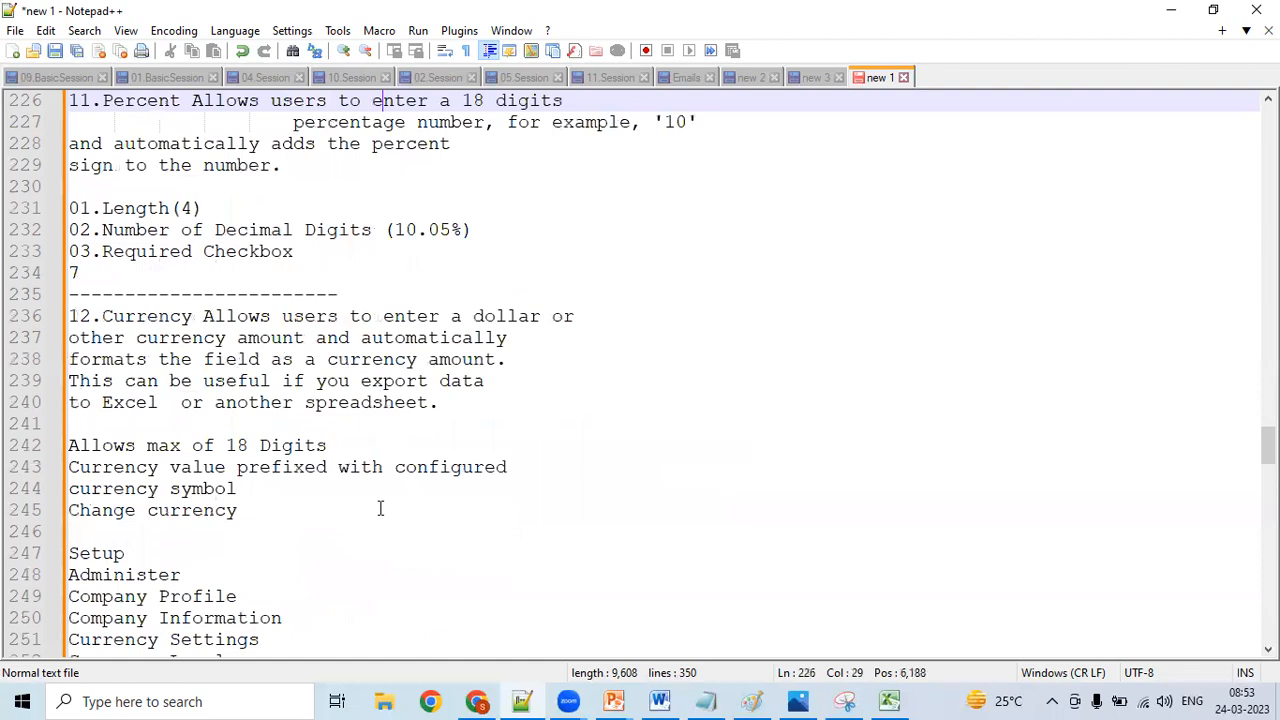
key(Up)
key(Up)
key(Up)
key(Up)
key(Up)
key(Up)
key(Up)
key(Up)
key(Up)
key(Up)
key(Up)
key(Up)
key(Up)
key(Up)
key(Up)
key(Up)
key(Up)
key(Up)
key(Up)
key(Up)
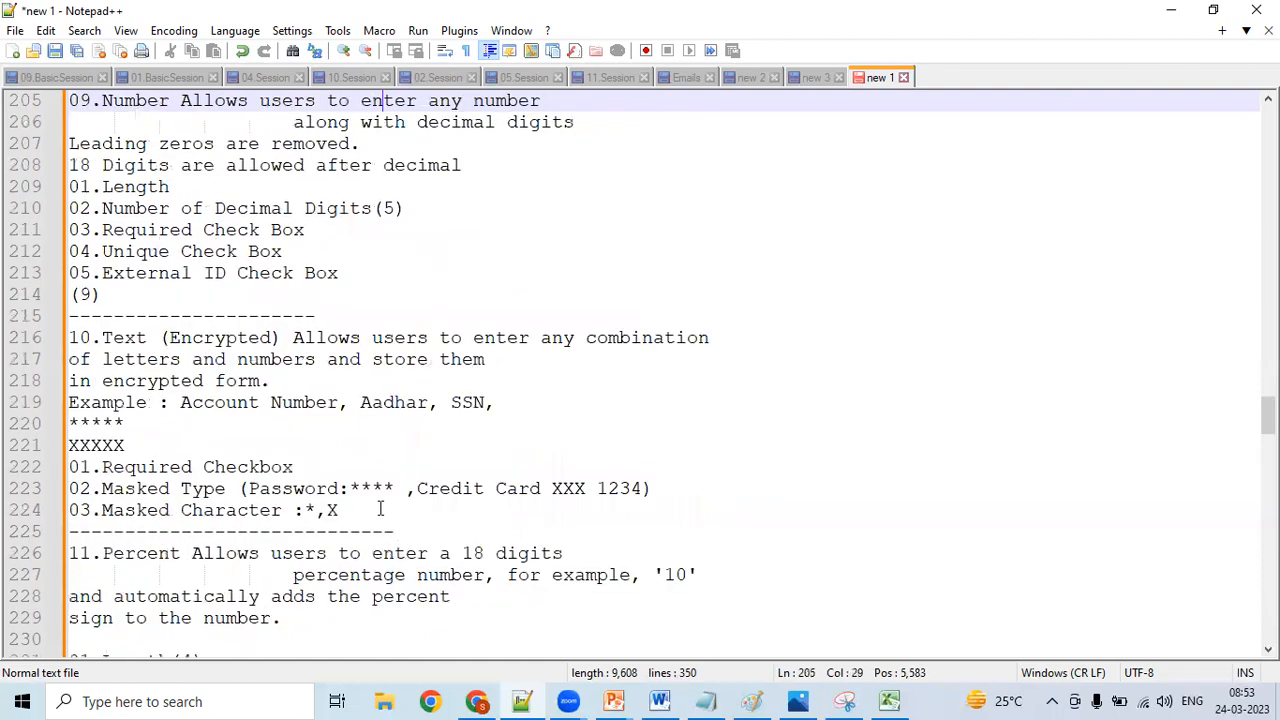
key(Up)
key(Up)
key(Up)
key(Up)
key(Up)
key(Up)
key(Up)
key(Up)
key(Up)
key(Up)
key(Up)
key(Up)
key(Up)
key(Up)
key(Up)
key(Up)
key(Up)
key(Up)
key(Up)
key(Up)
key(Up)
key(Up)
key(Up)
key(Up)
key(Up)
key(Up)
key(Up)
key(Up)
key(Up)
key(Up)
key(Up)
key(Up)
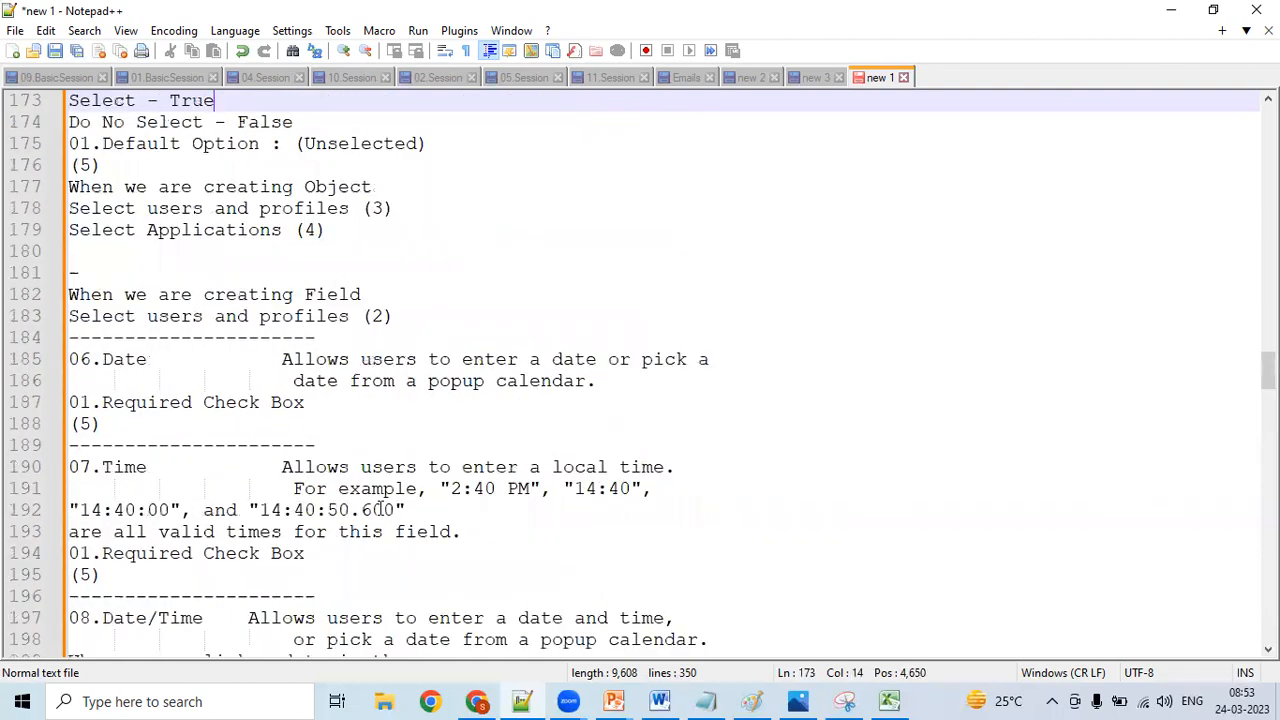
key(Up)
key(Up)
key(Up)
key(Up)
key(Up)
key(Up)
key(Up)
key(Up)
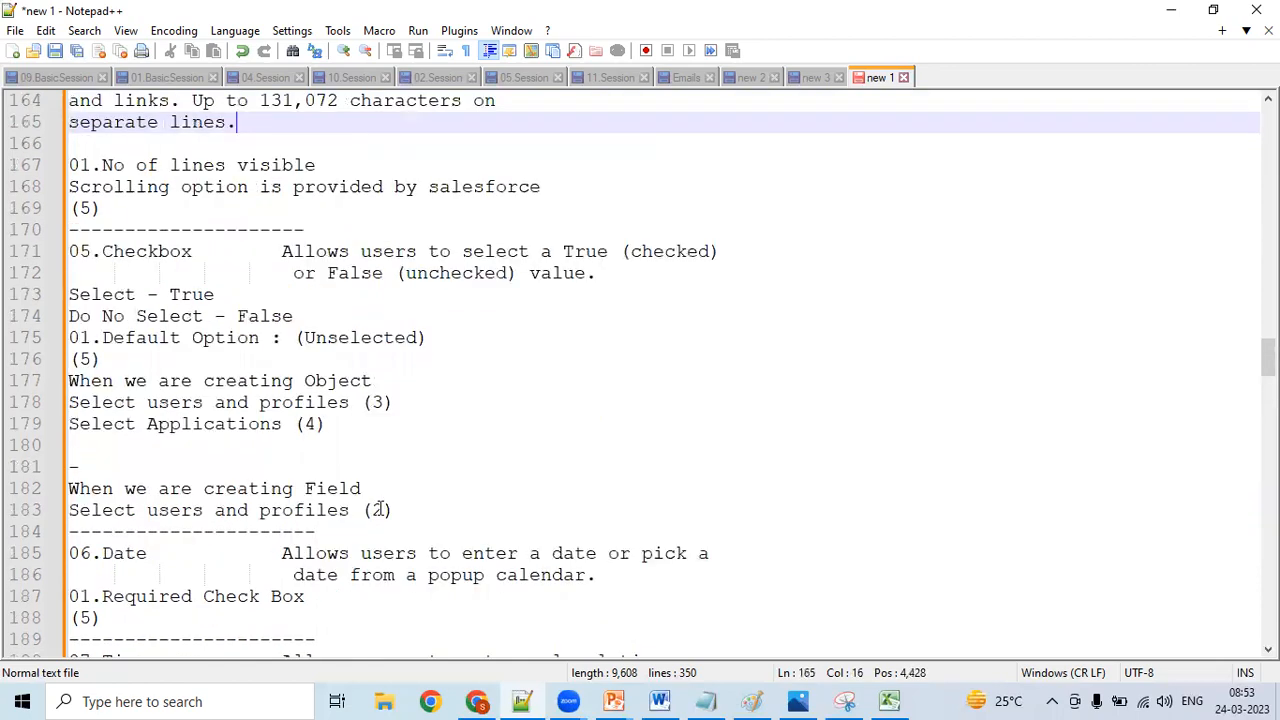
key(Down)
key(Down)
key(Down)
key(Down)
key(Down)
key(Down)
key(Left)
key(Left)
key(Left)
key(Left)
key(Left)
key(Left)
key(Left)
key(Left)
key(Left)
key(Left)
key(Left)
key(Left)
key(Left)
key(Left)
key(Left)
key(Left)
key(Left)
key(Left)
key(Left)
key(Left)
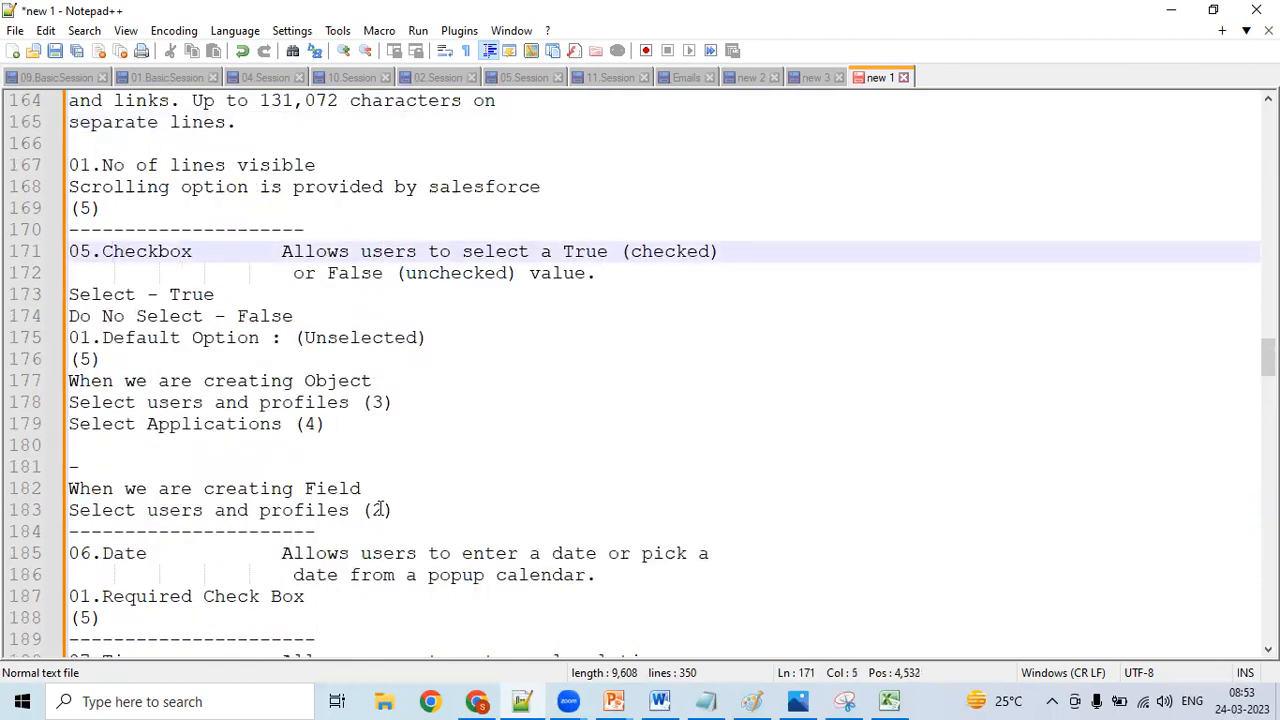
- Cut the whole 05.Checkbox entry, from its description through "Select users and profiles (2)", out of the Notepad++ notes
key(Left)
key(Left)
key(Left)
key(Left)
key(shift+Down)
key(shift+Down)
key(shift+Down)
key(shift+Down)
key(shift+Down)
key(shift+Down)
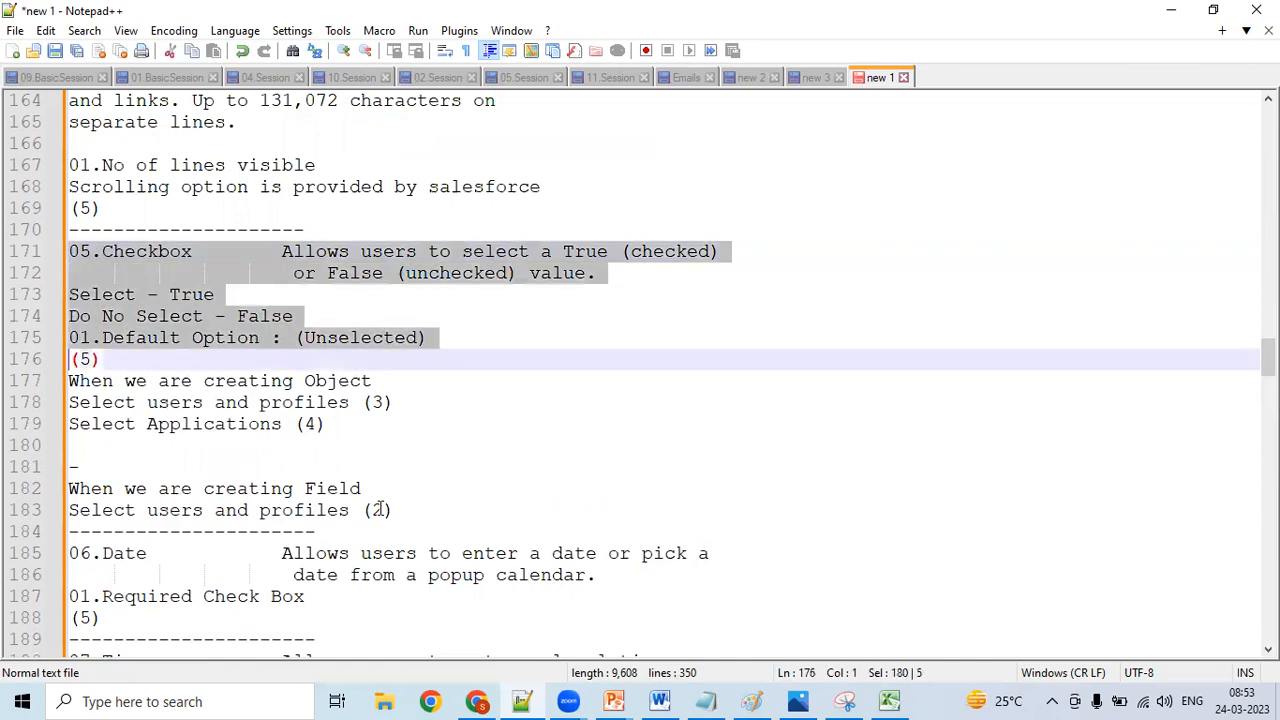
key(shift+Down)
key(shift+Down)
key(shift+Down)
key(shift+Down)
key(shift+Down)
key(shift+Down)
key(shift+Down)
key(ctrl+c)
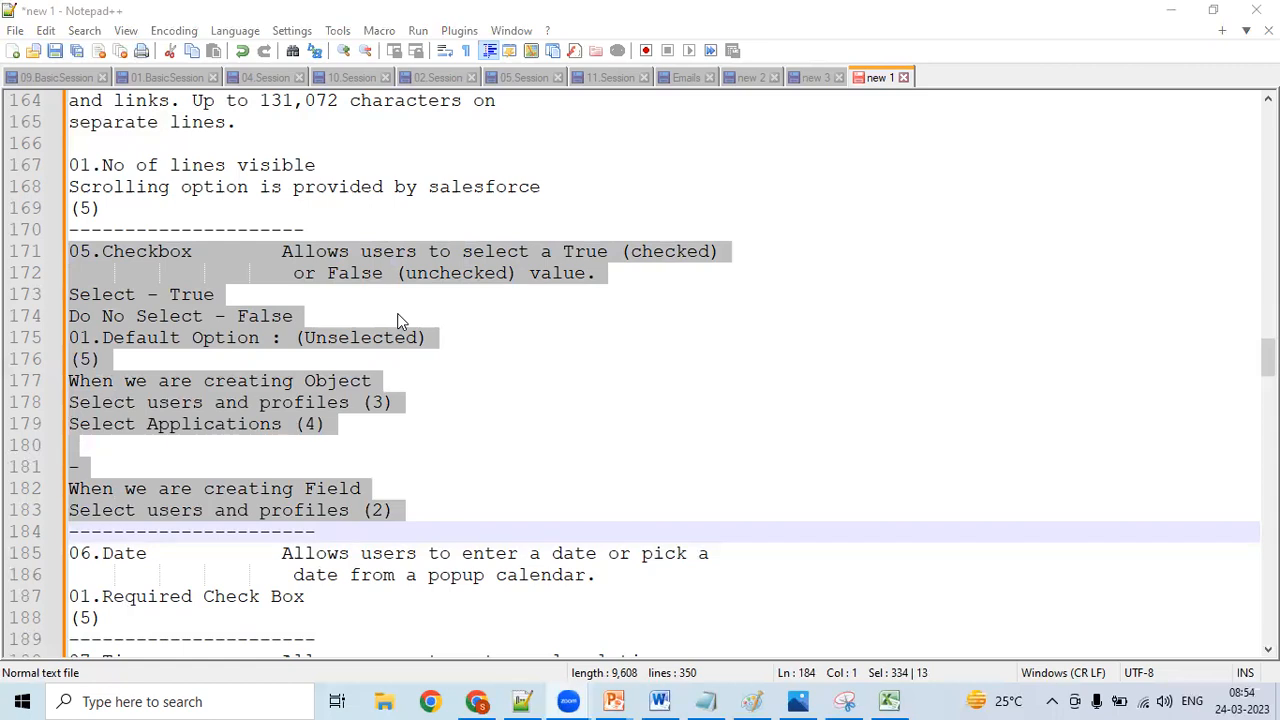
right_click(202, 266)
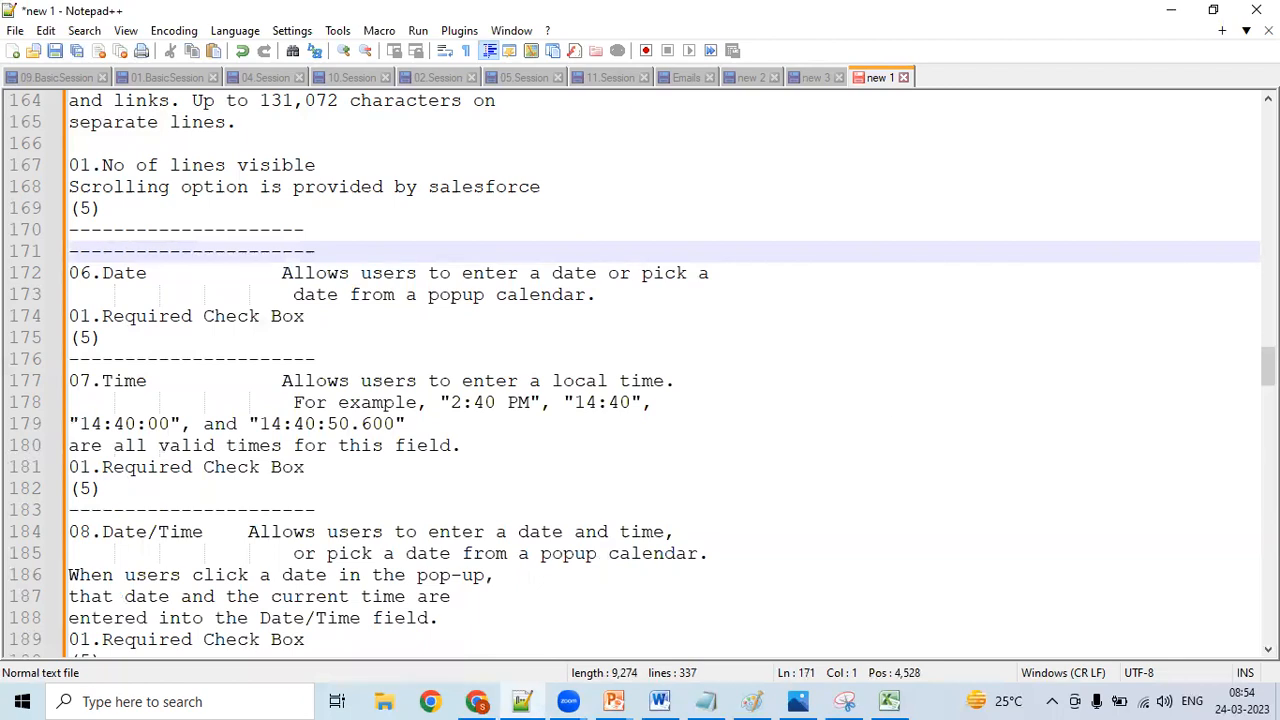
- Paste the Checkbox entry on a new line below the Auto Number entry at the end of the notes
scroll(1240, 480, down, 16)
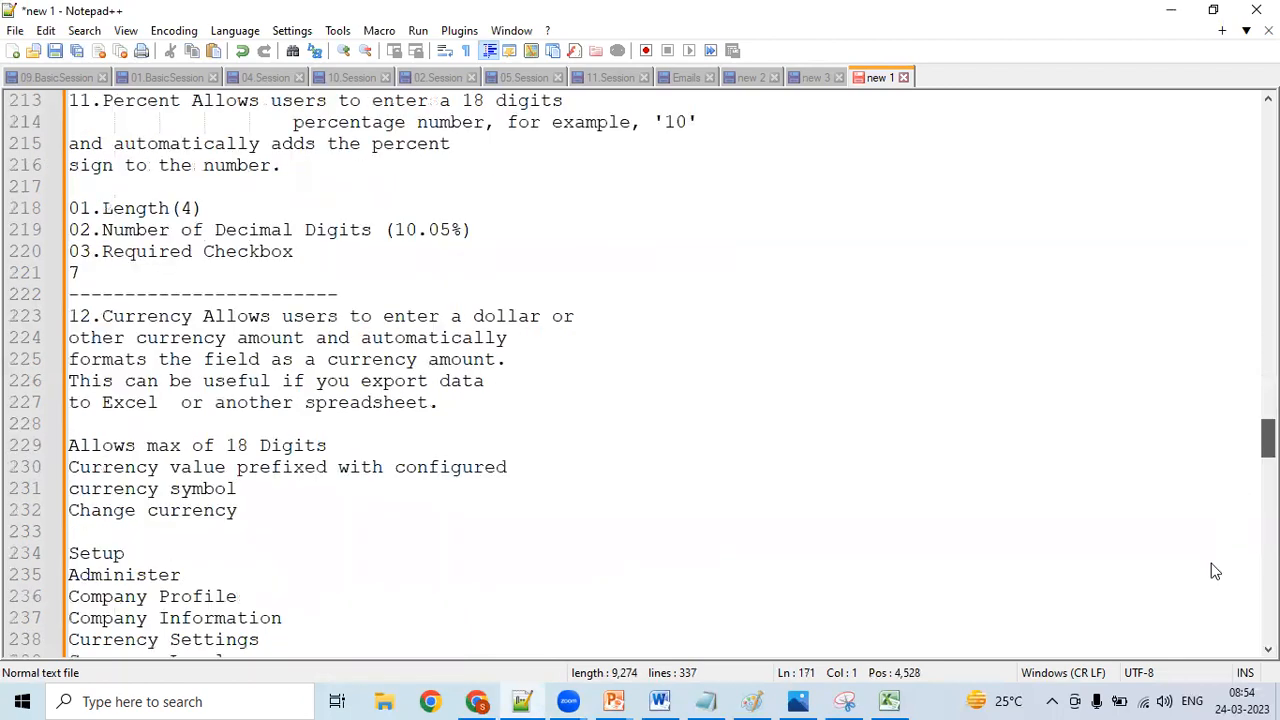
scroll(1215, 571, down, 20)
scroll(320, 500, down, 2)
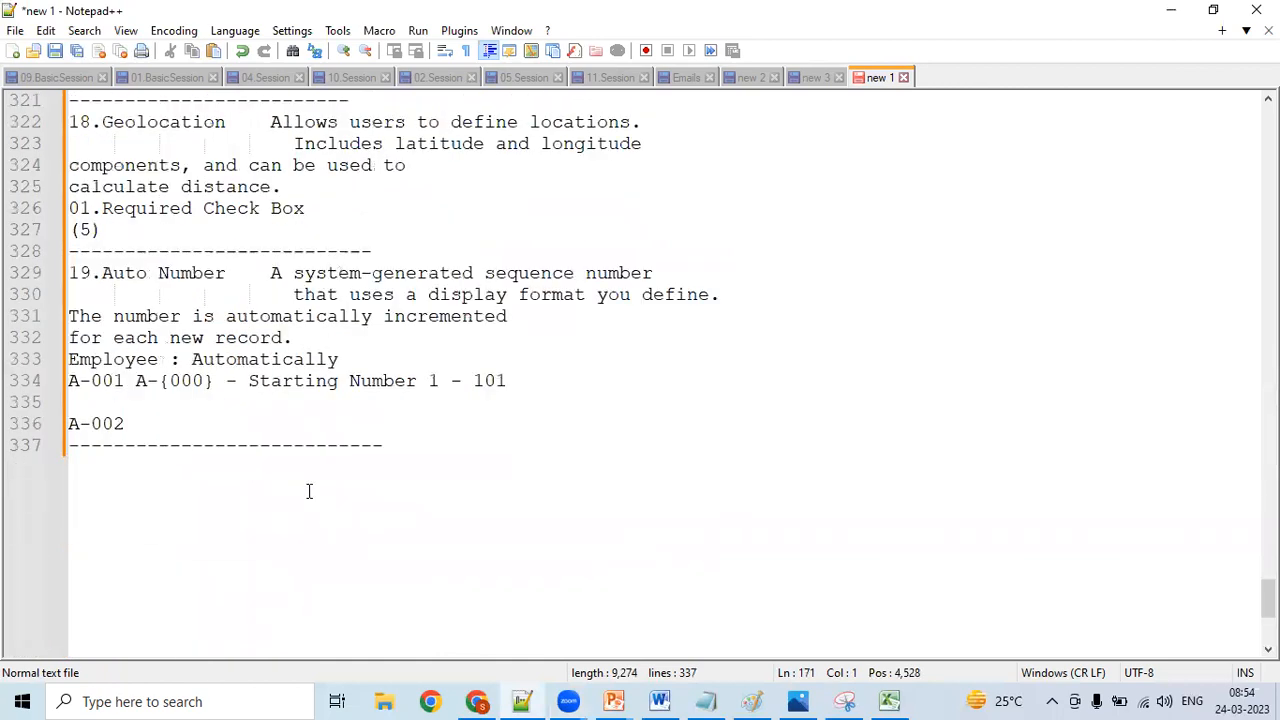
click(305, 472)
key(Return)
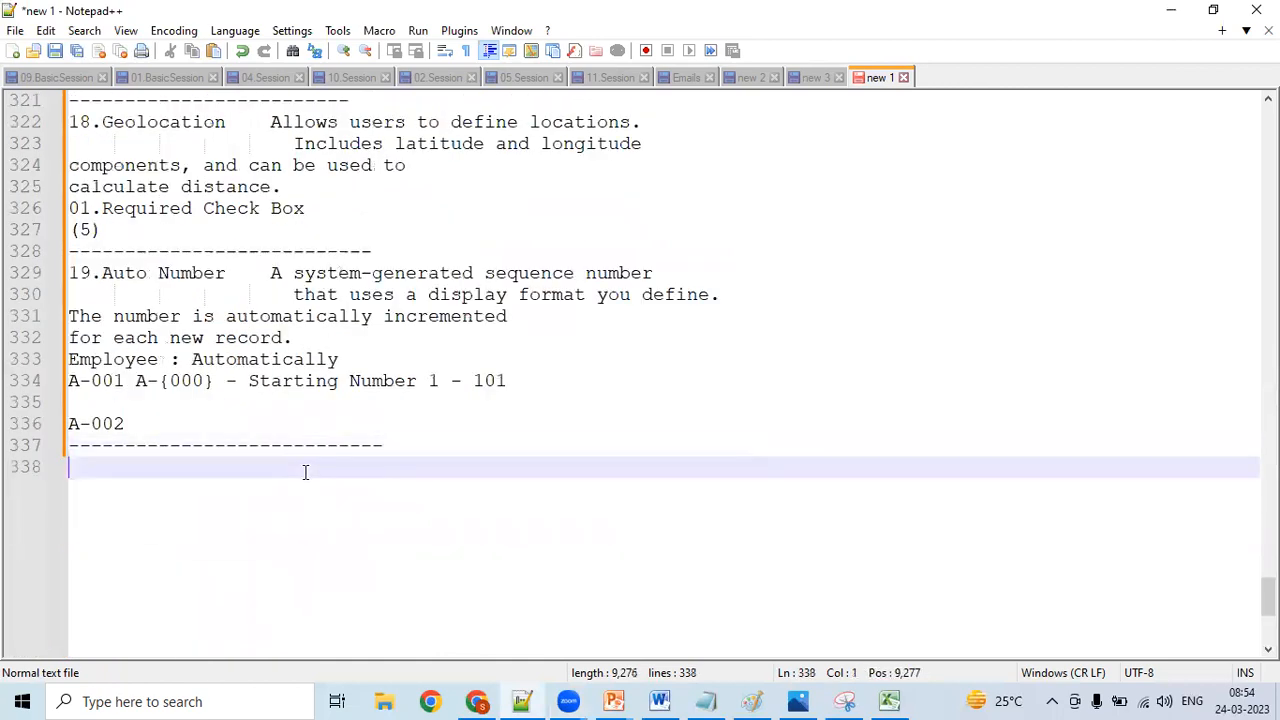
key(ctrl+v)
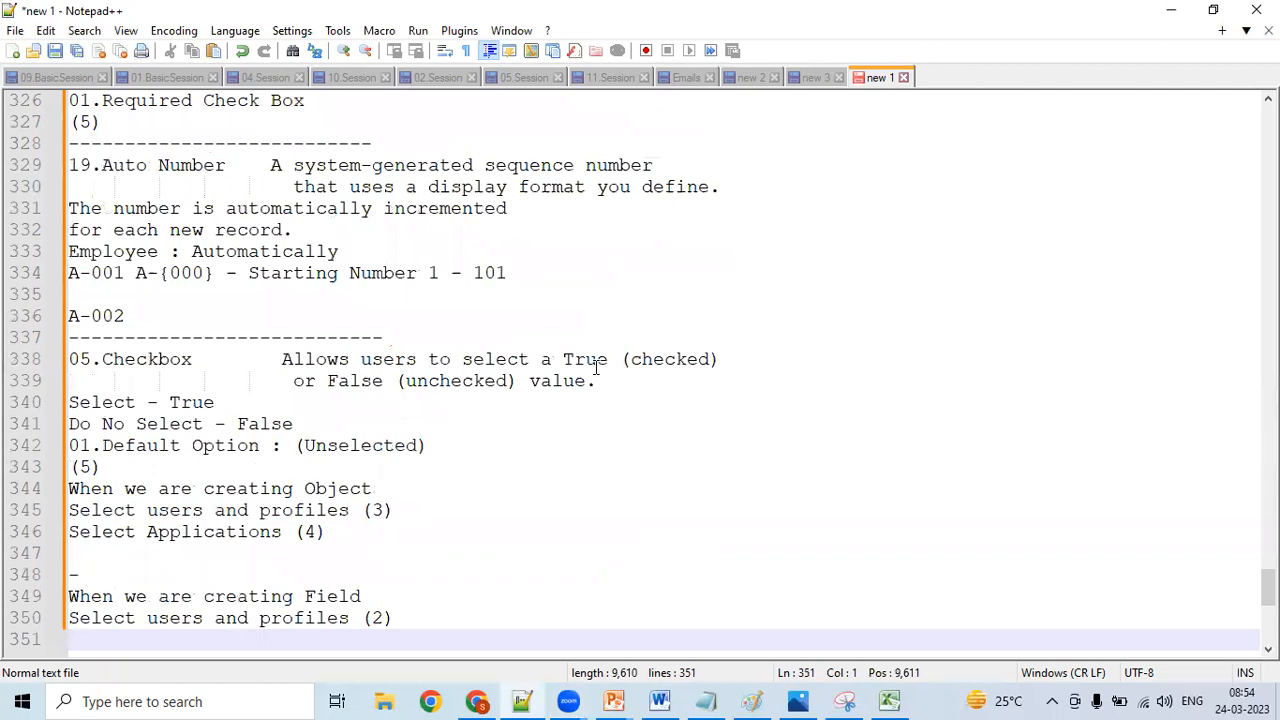
- Add a separator line "-------" below the (5) line of the pasted Checkbox entry
click(368, 381)
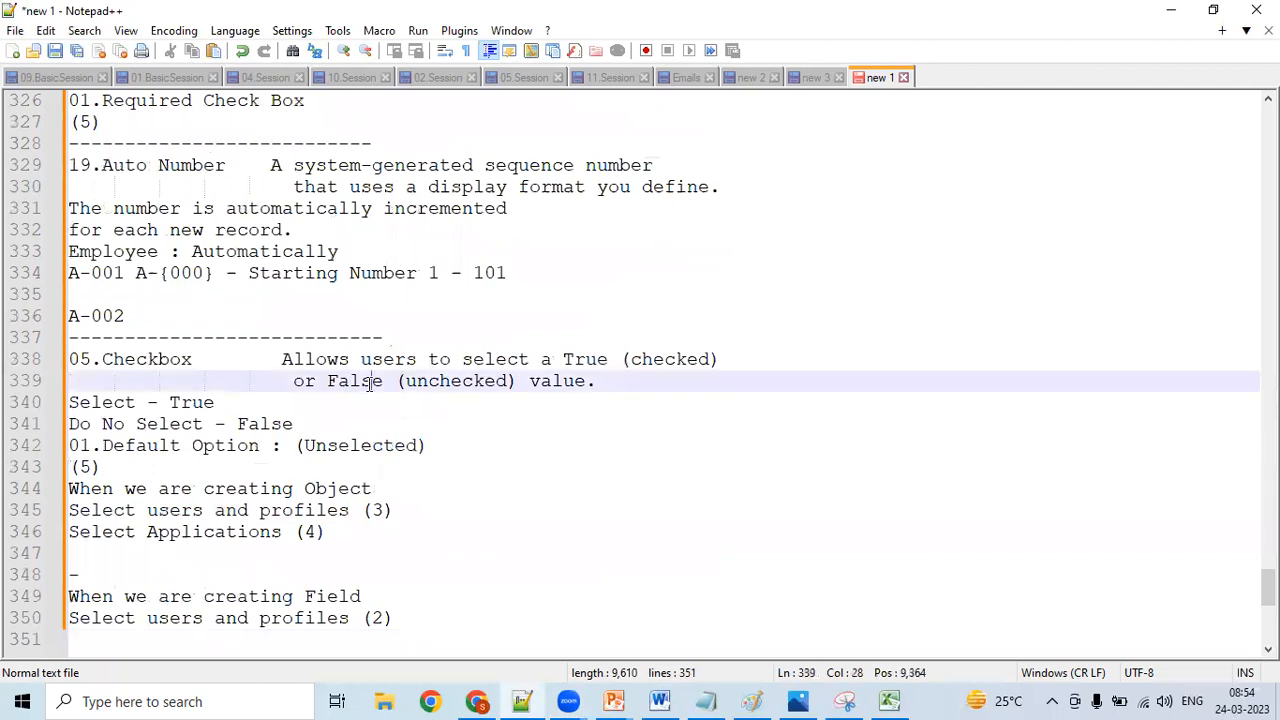
click(749, 357)
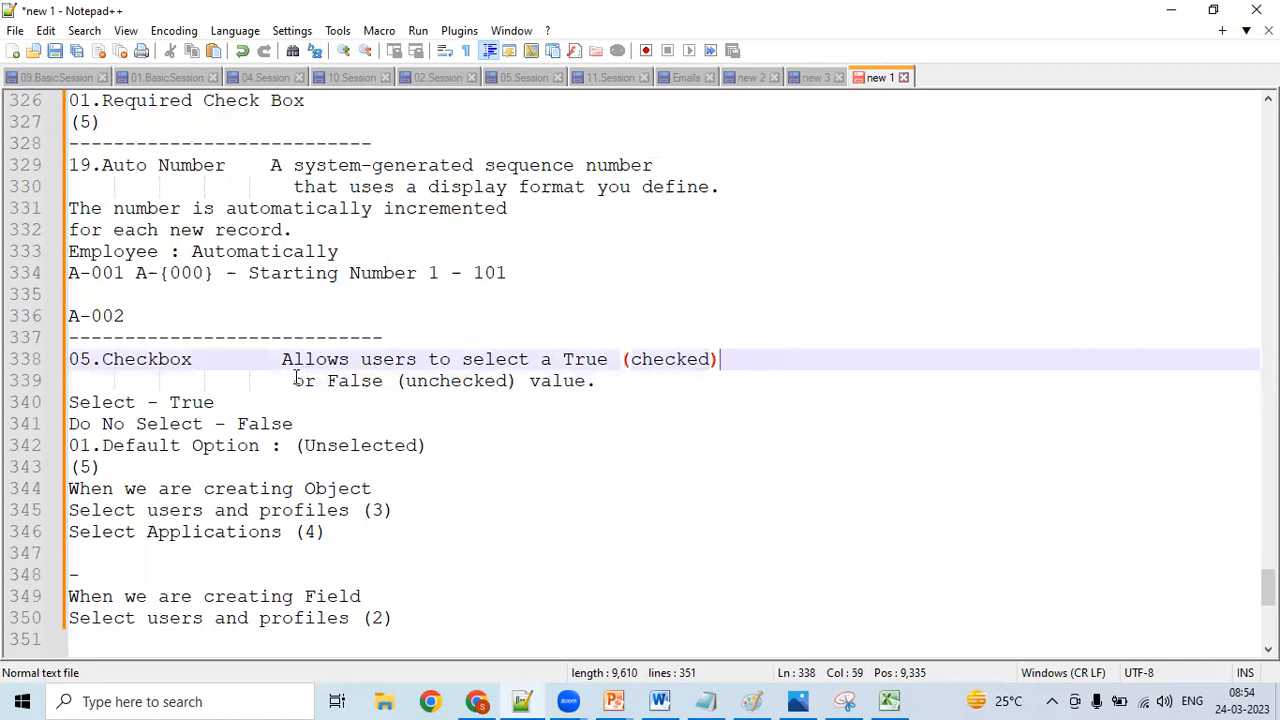
key(Down)
key(Down)
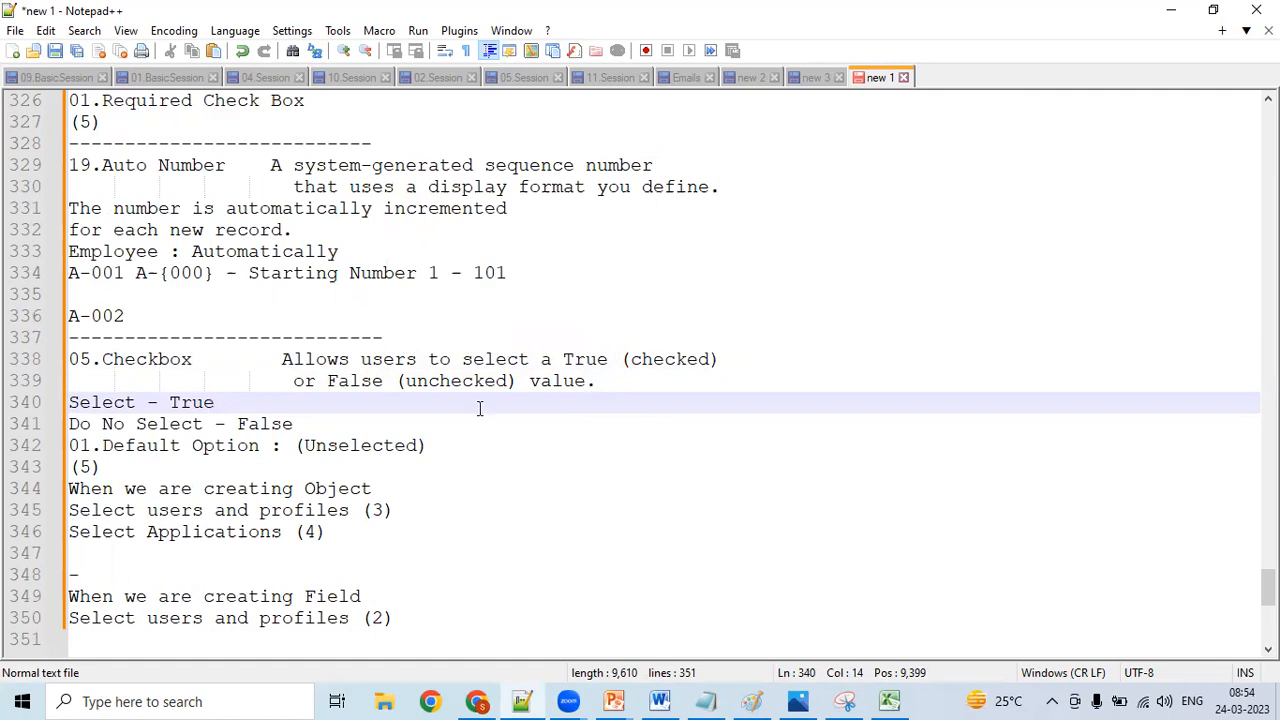
click(464, 447)
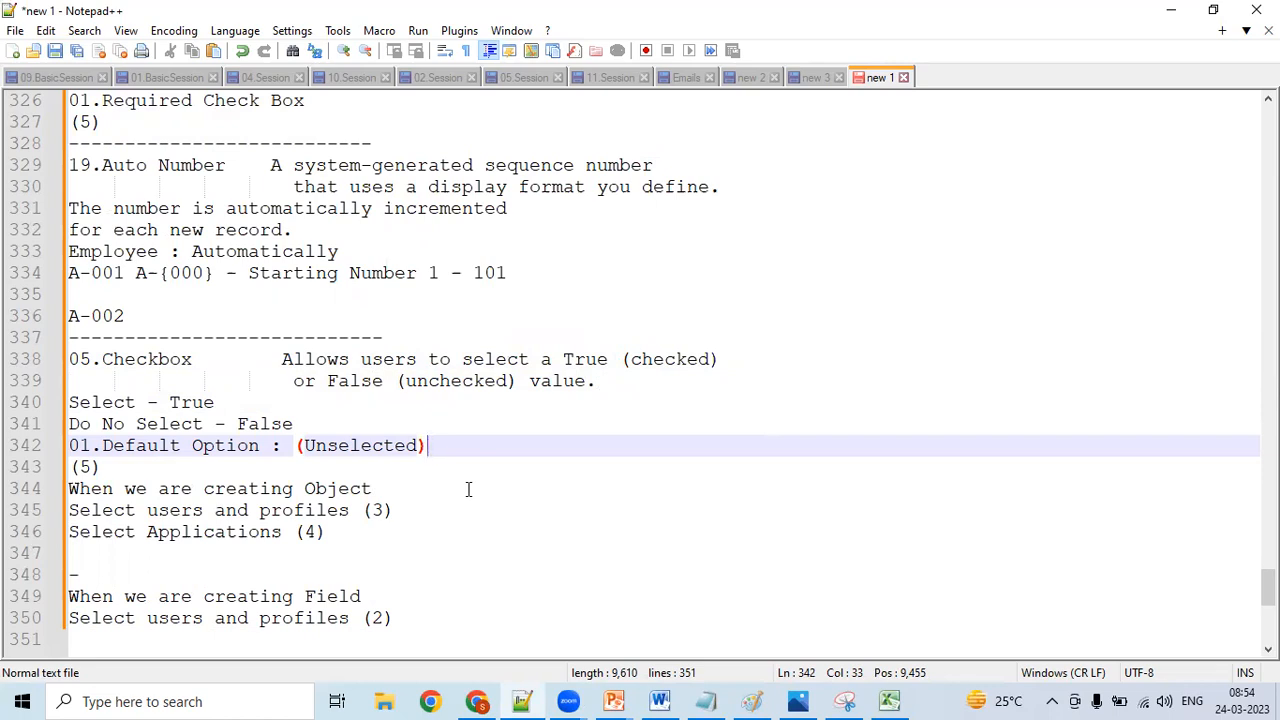
click(434, 461)
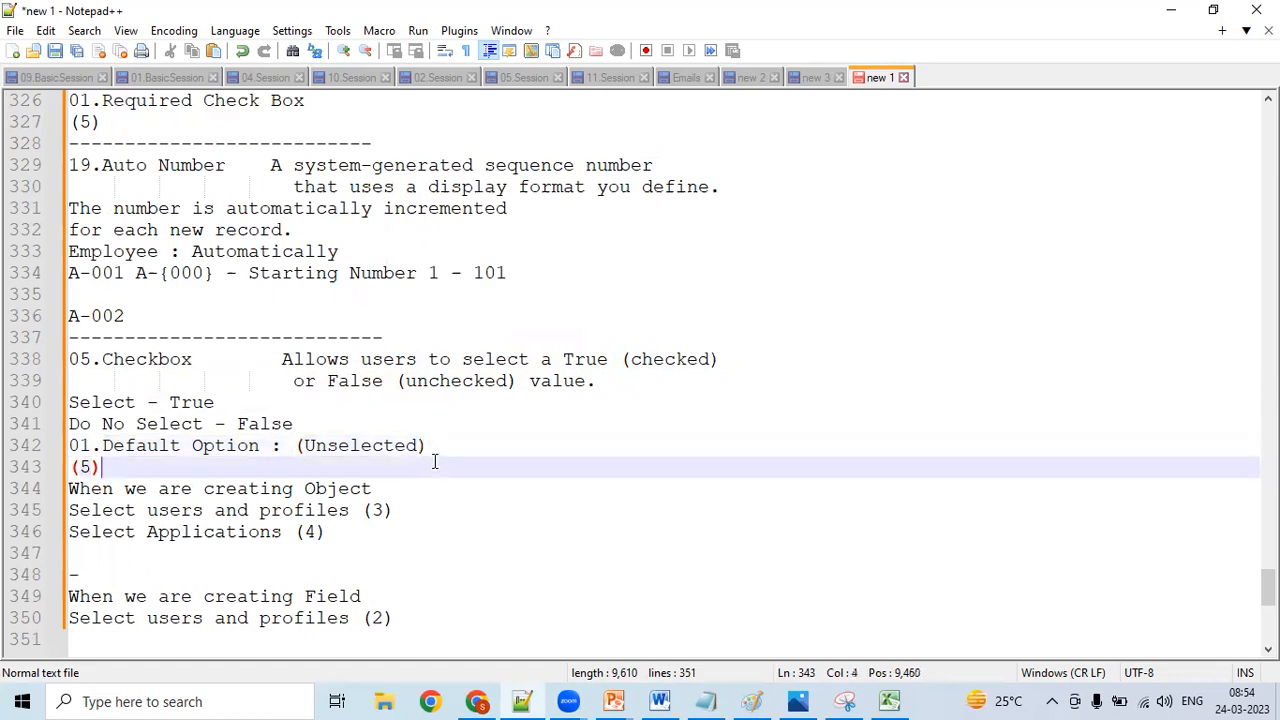
key(Return)
text(-)
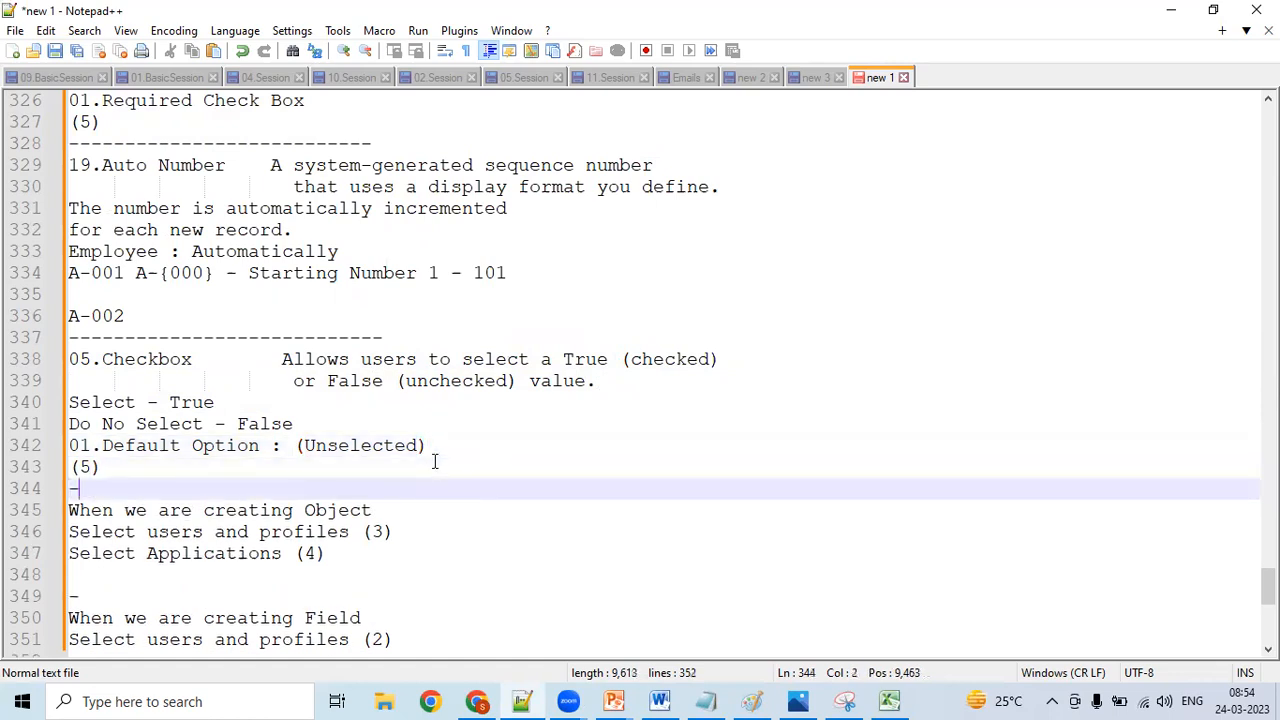
text(------)
- Review the pasted Checkbox entry from its heading to the (5) line
key(Up)
key(Up)
key(Up)
key(Up)
key(Up)
key(Up)
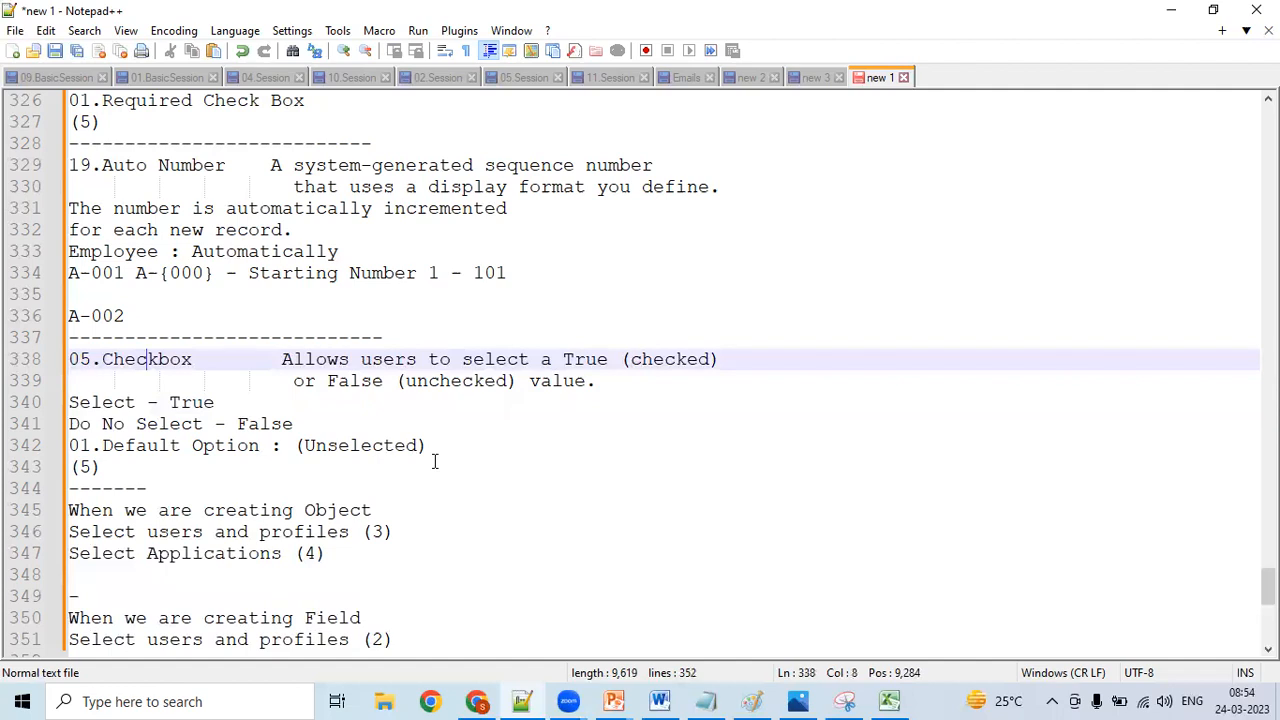
key(Left)
key(Left)
key(Left)
key(Left)
key(Left)
key(Left)
key(Left)
click(438, 461)
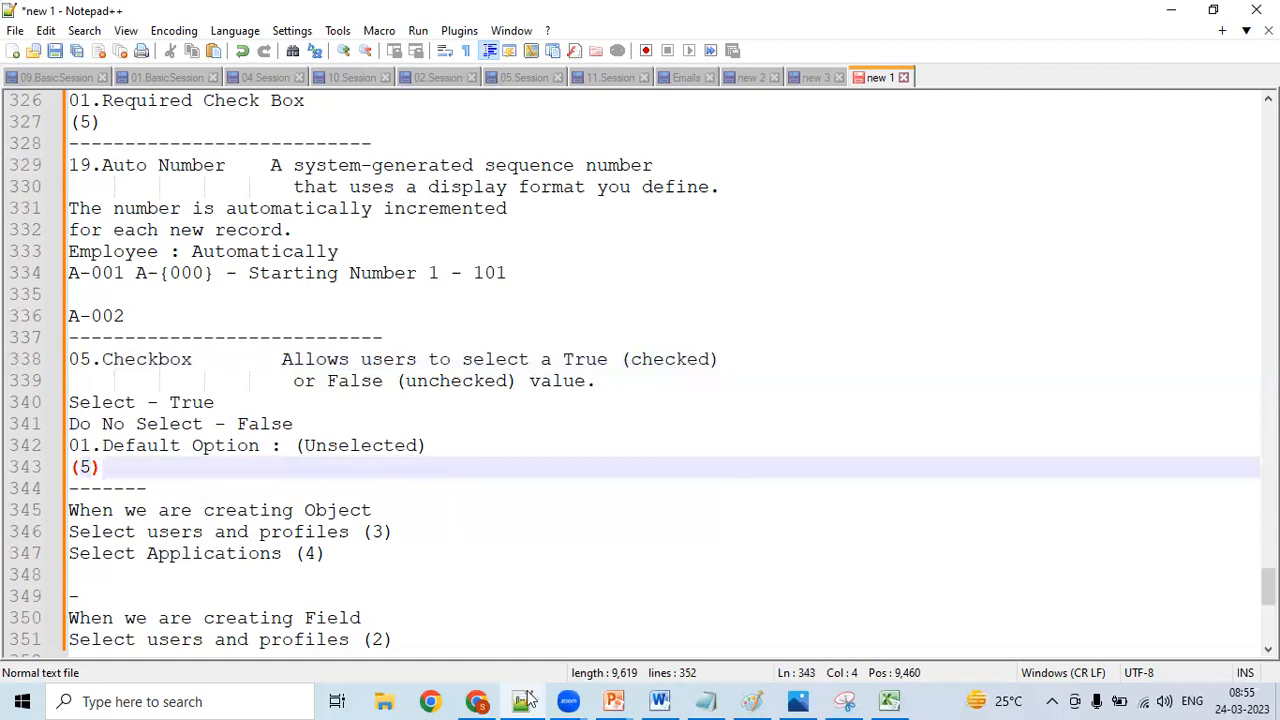
- Check the Currency data type in Excel cell B9 and return to the object-creation notes in Notepad++
key(alt+Tab)
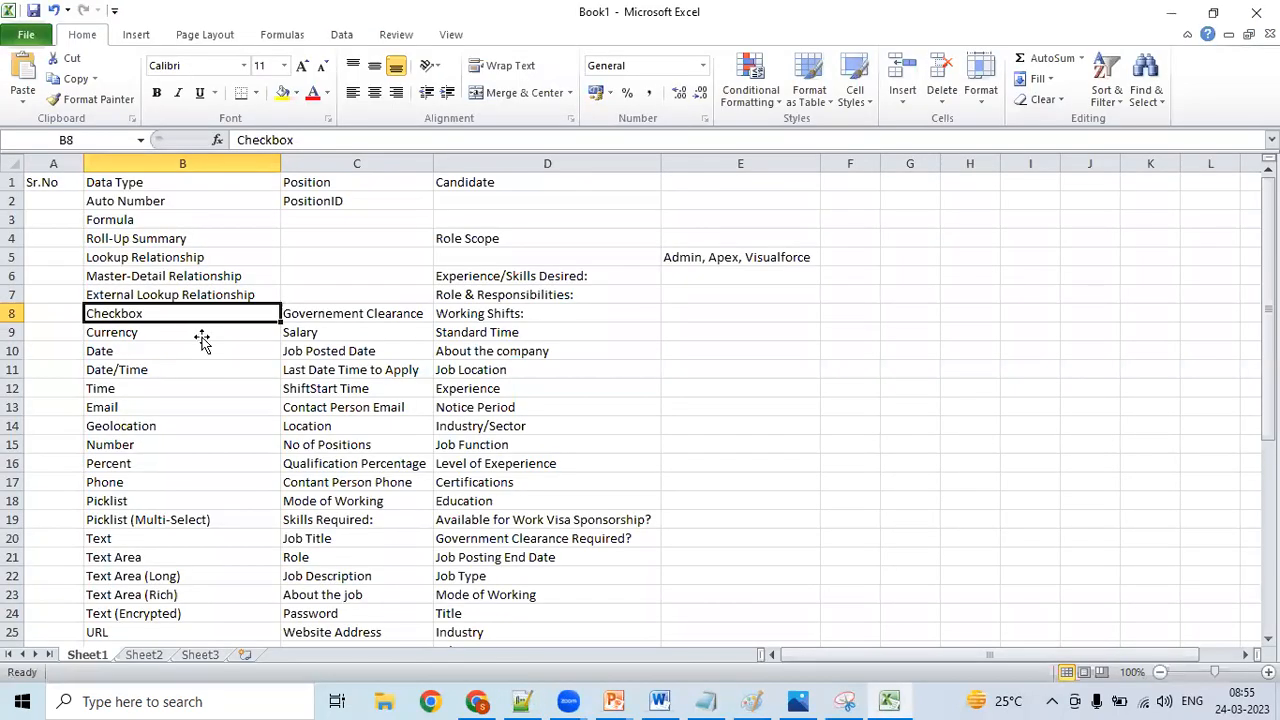
key(Down)
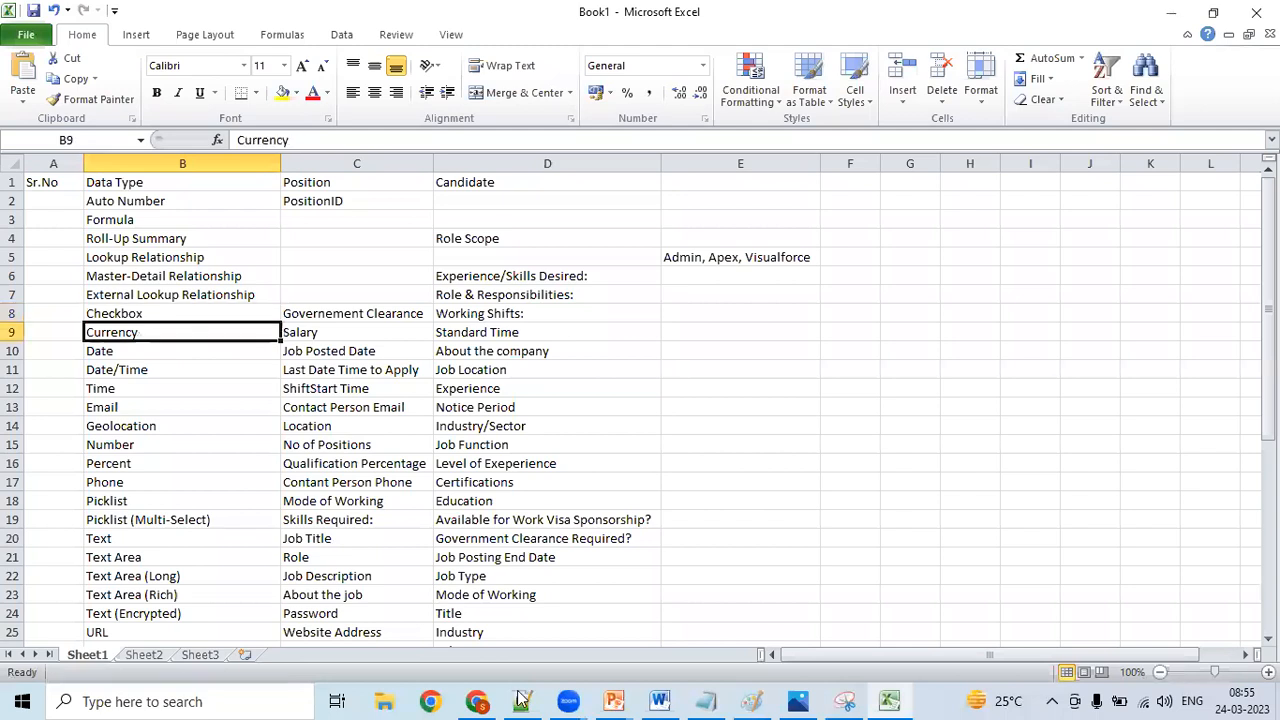
key(alt+Tab)
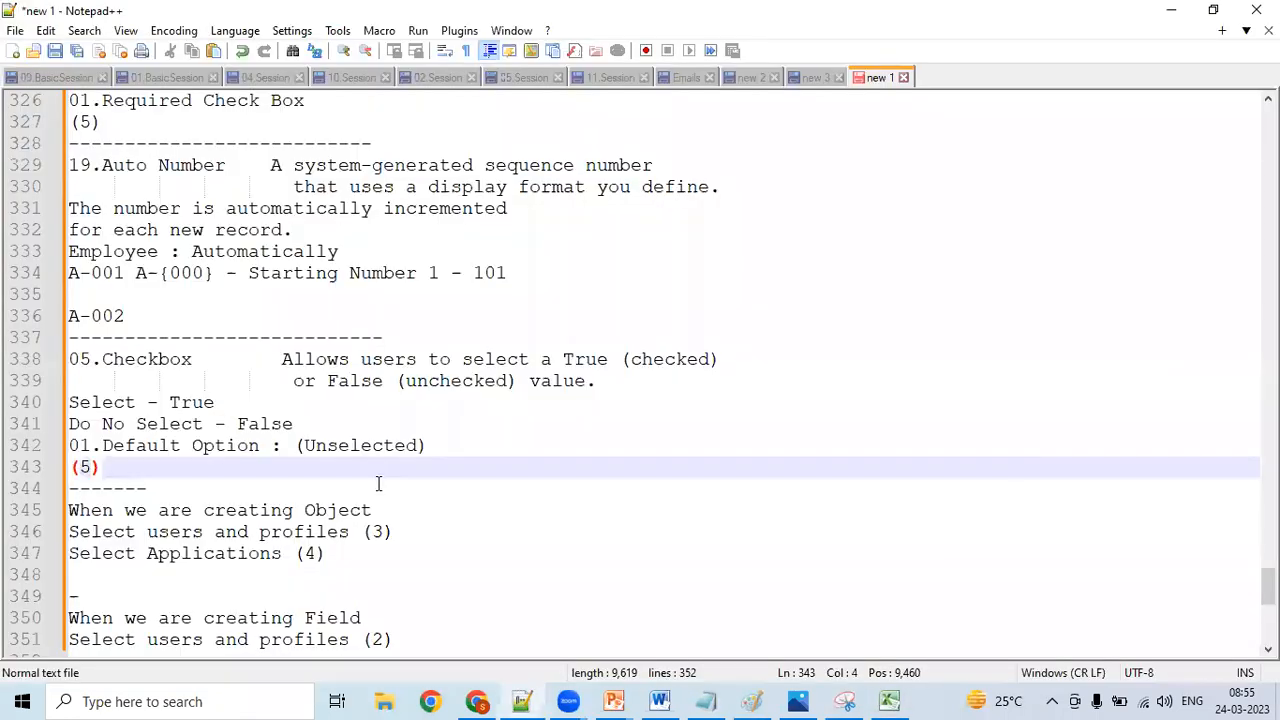
click(468, 520)
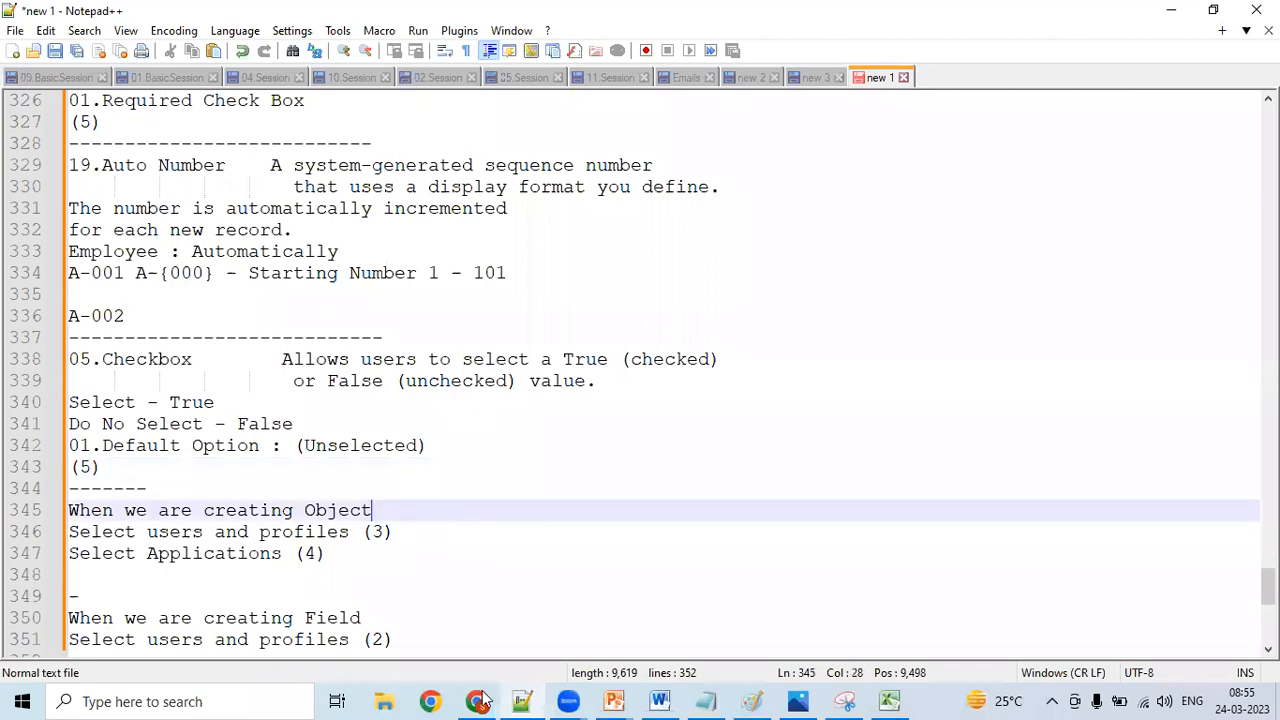
- Look at the Salesforce login page in Chrome and return to the Checkbox entry in Notepad++
key(alt+Tab)
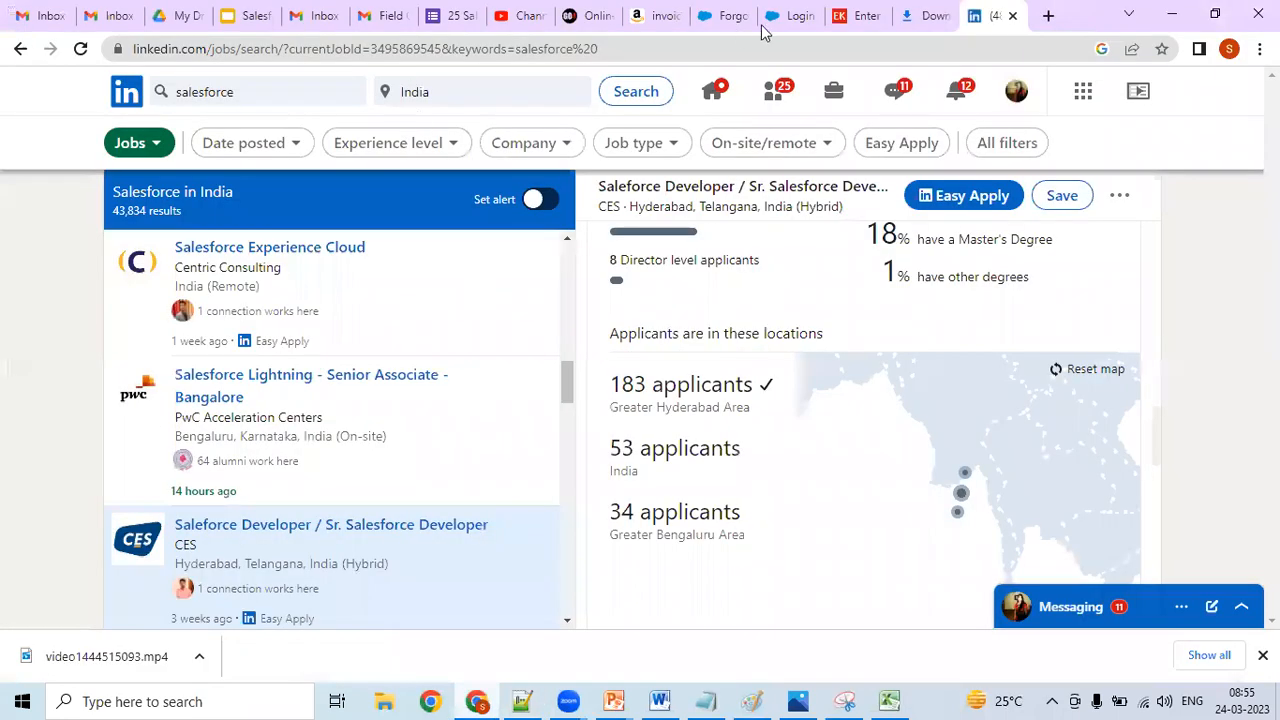
click(790, 16)
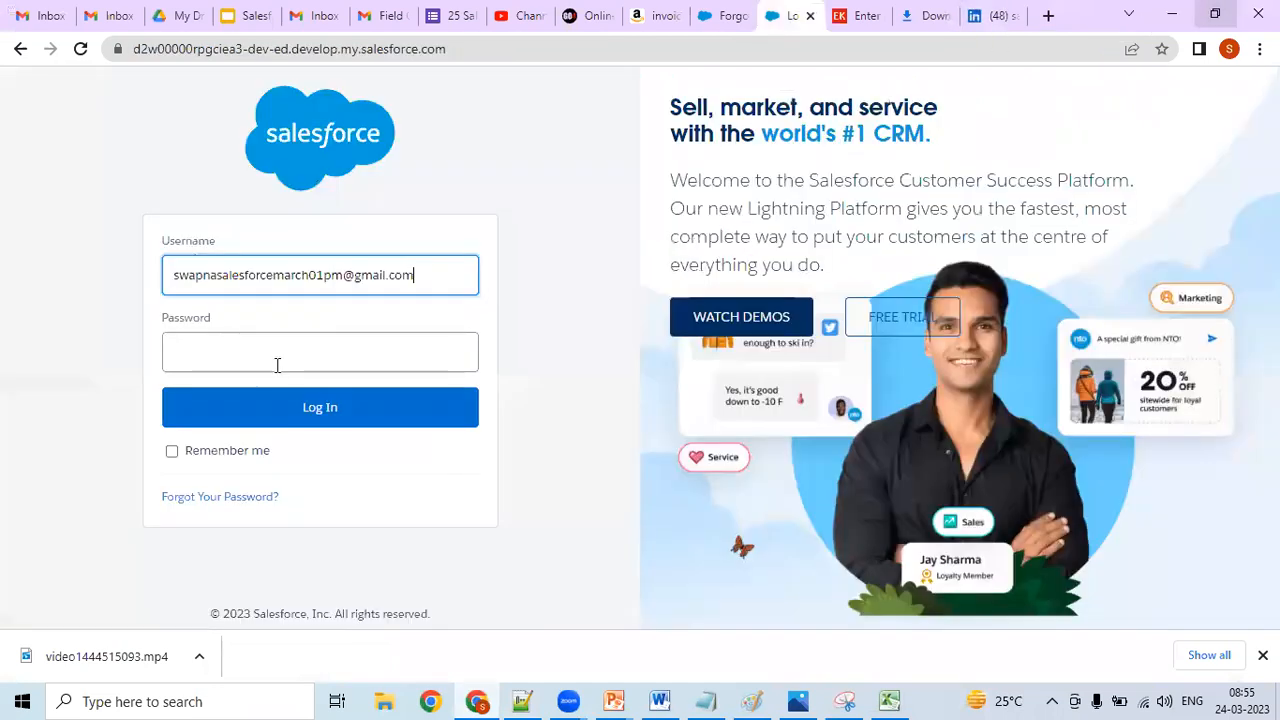
key(alt+Tab)
click(355, 358)
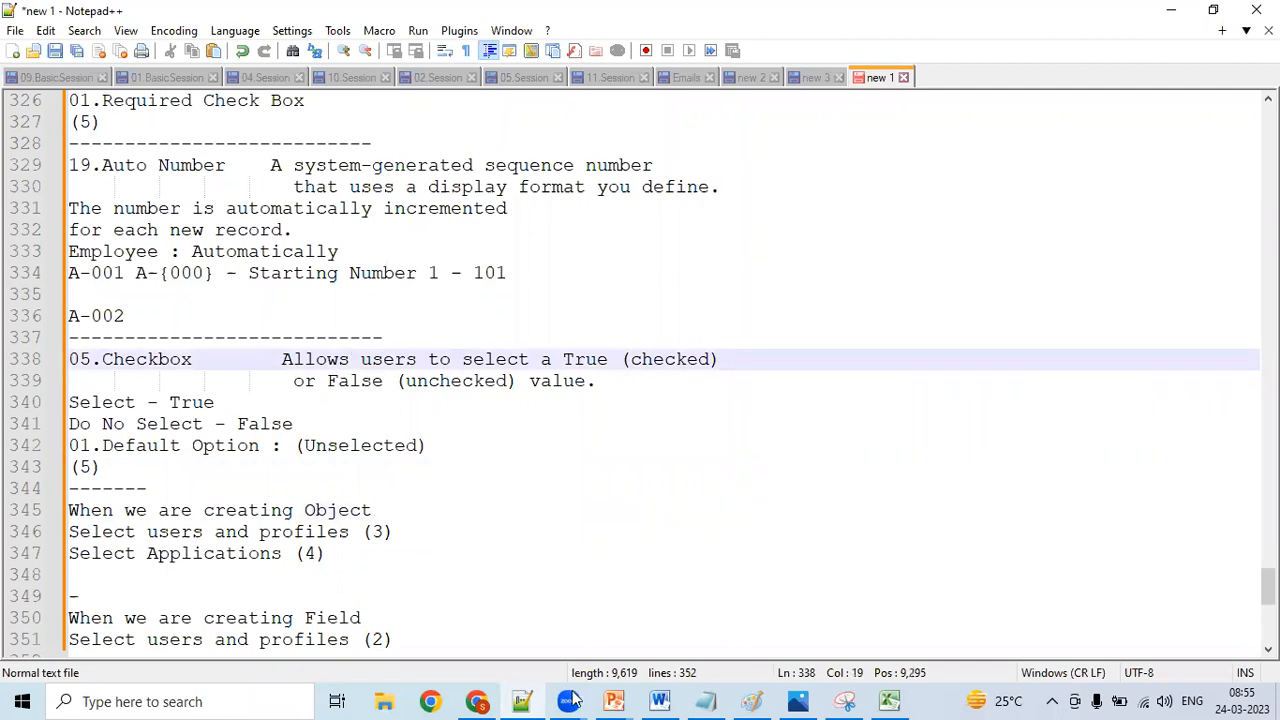
- Switch to Excel and go through the Date and Date/Time data types in cells B10 and B11
click(890, 700)
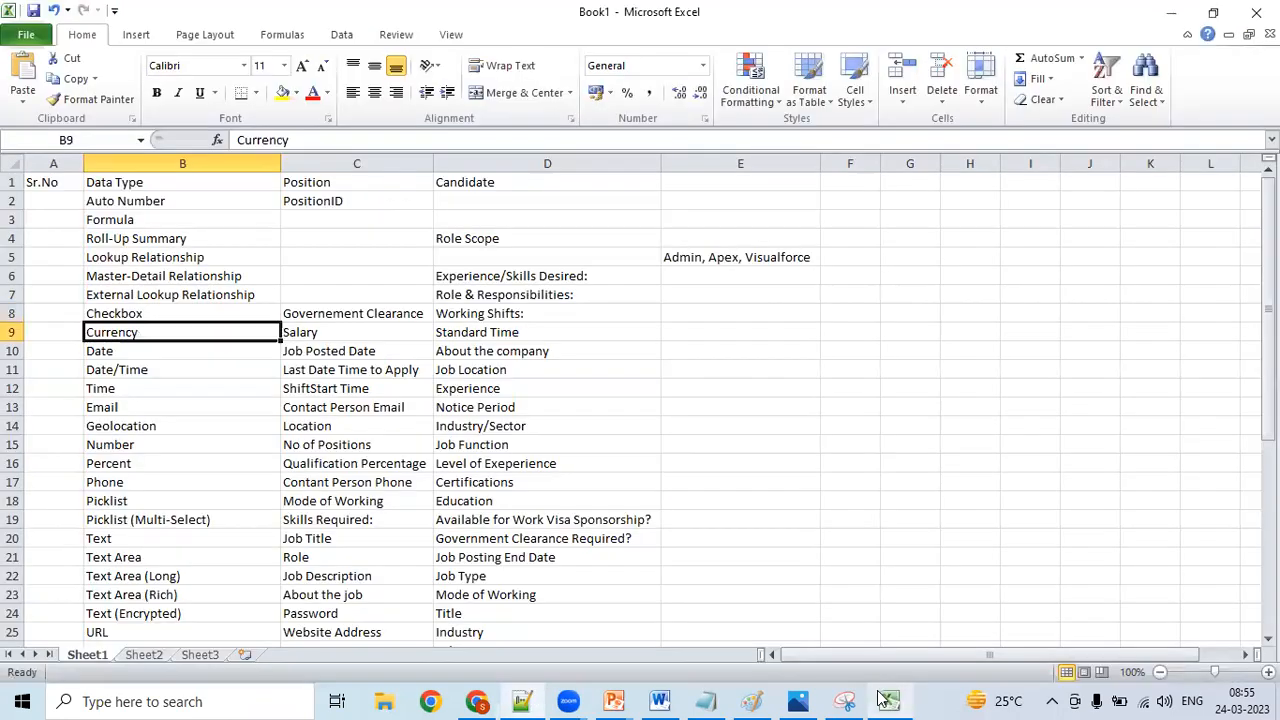
click(166, 352)
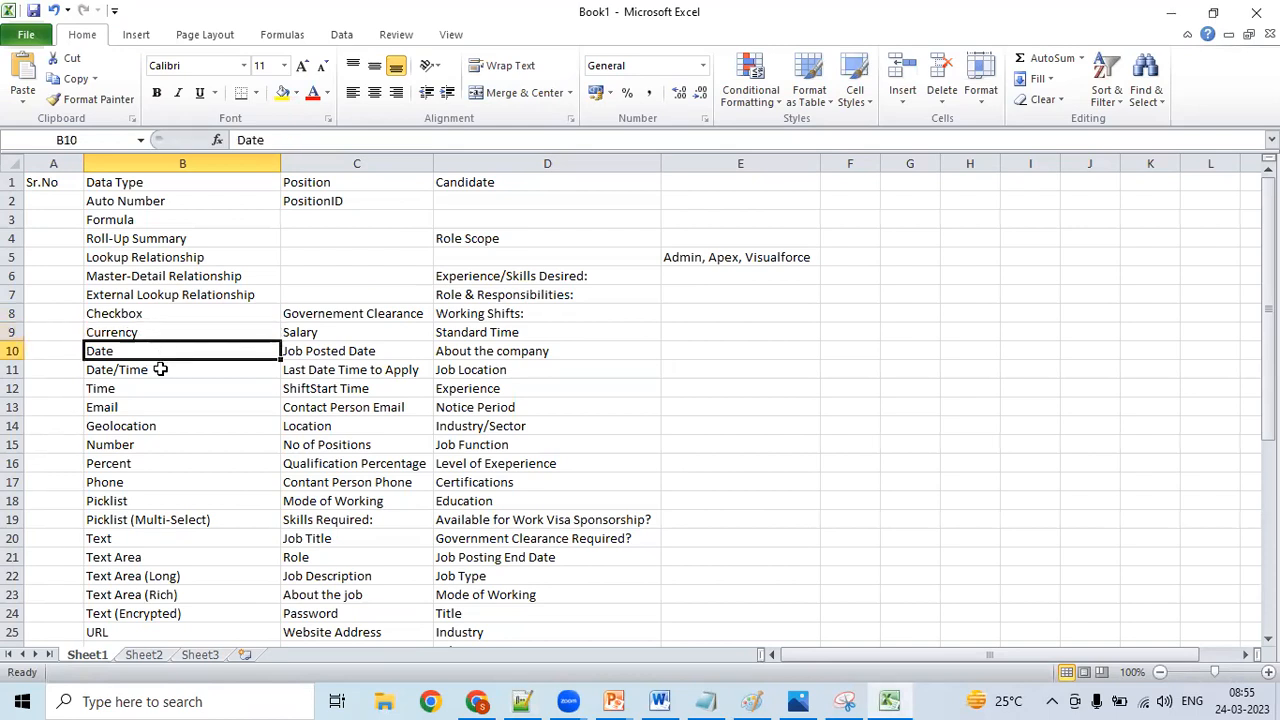
key(Down)
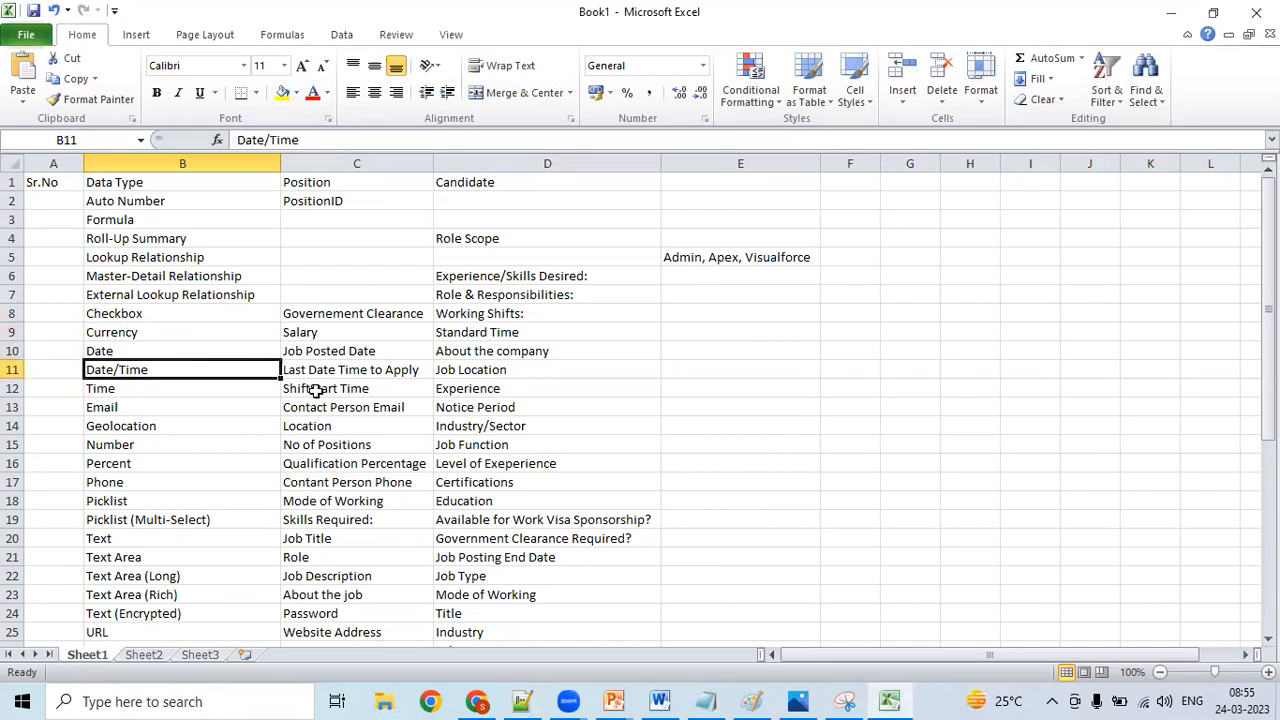
- Switch to Notepad++ and go back up through the data type notes from the Checkbox entry to the 12.Currency entry
click(522, 701)
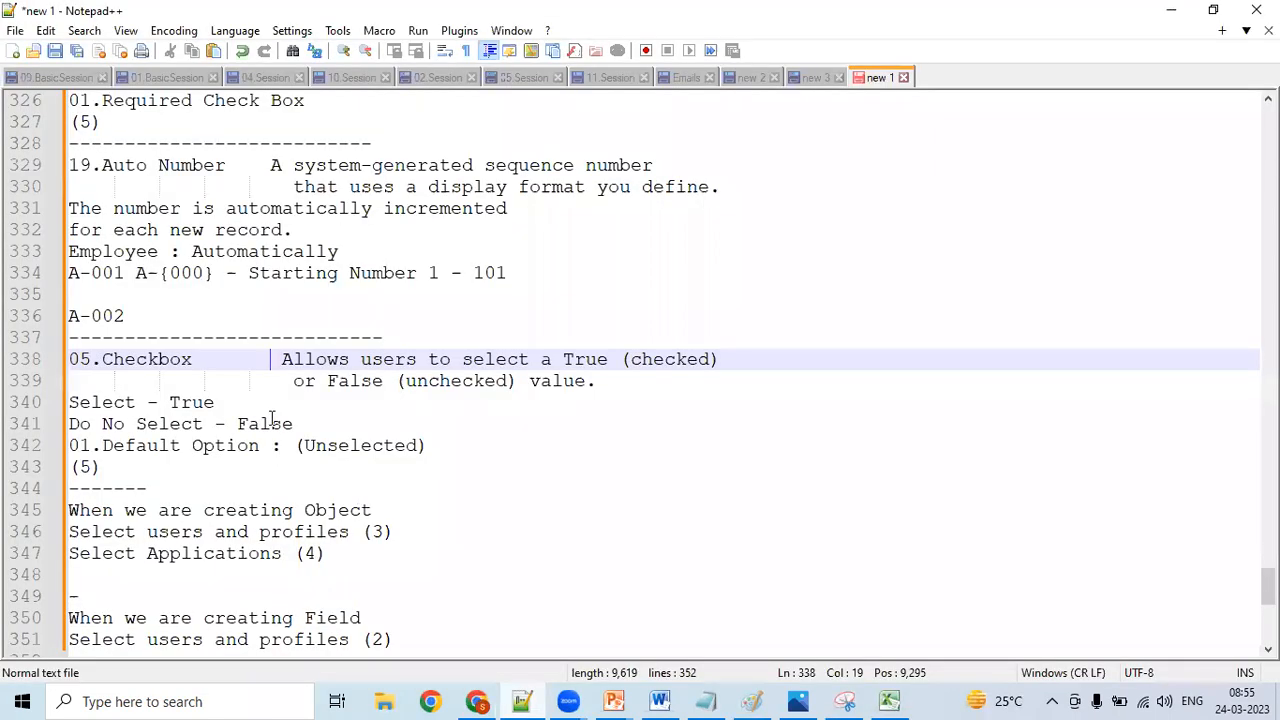
key(Up)
key(Up)
key(Up)
key(Up)
key(Up)
key(Up)
key(Up)
key(Up)
key(Up)
key(Up)
key(Up)
key(Up)
key(Up)
key(Up)
key(Up)
key(Up)
key(Up)
key(Up)
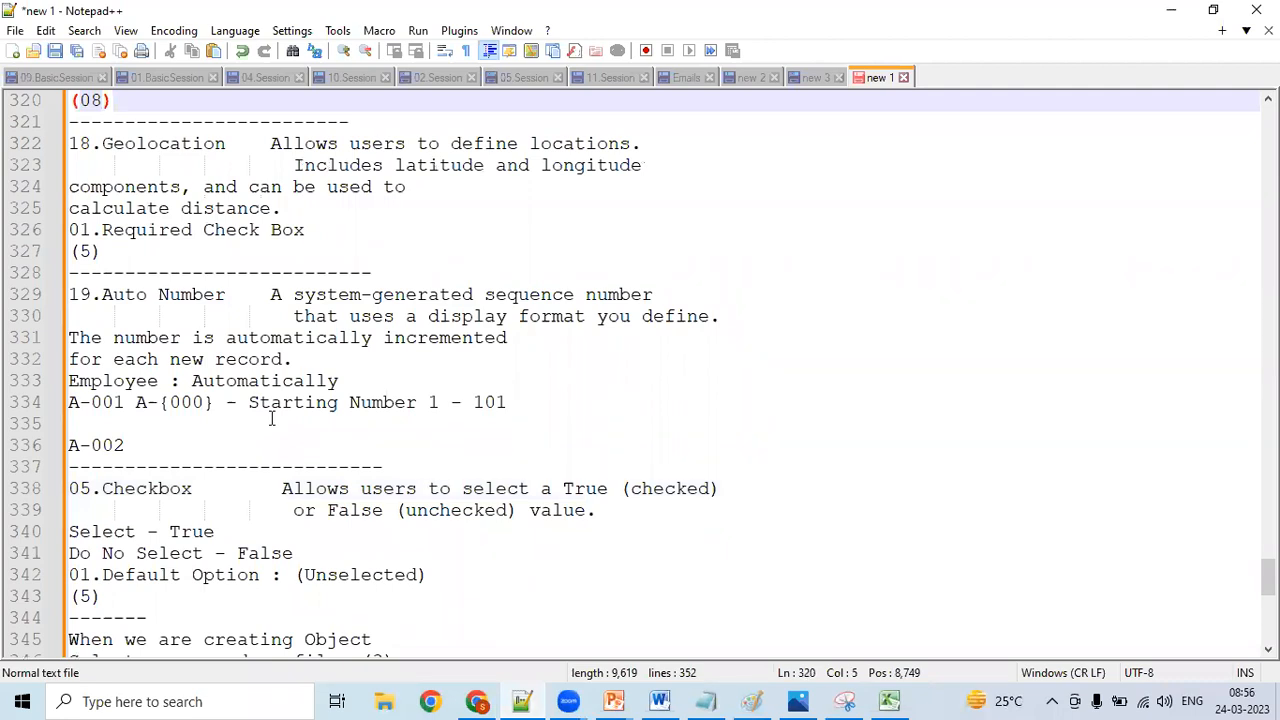
key(Up)
key(Up)
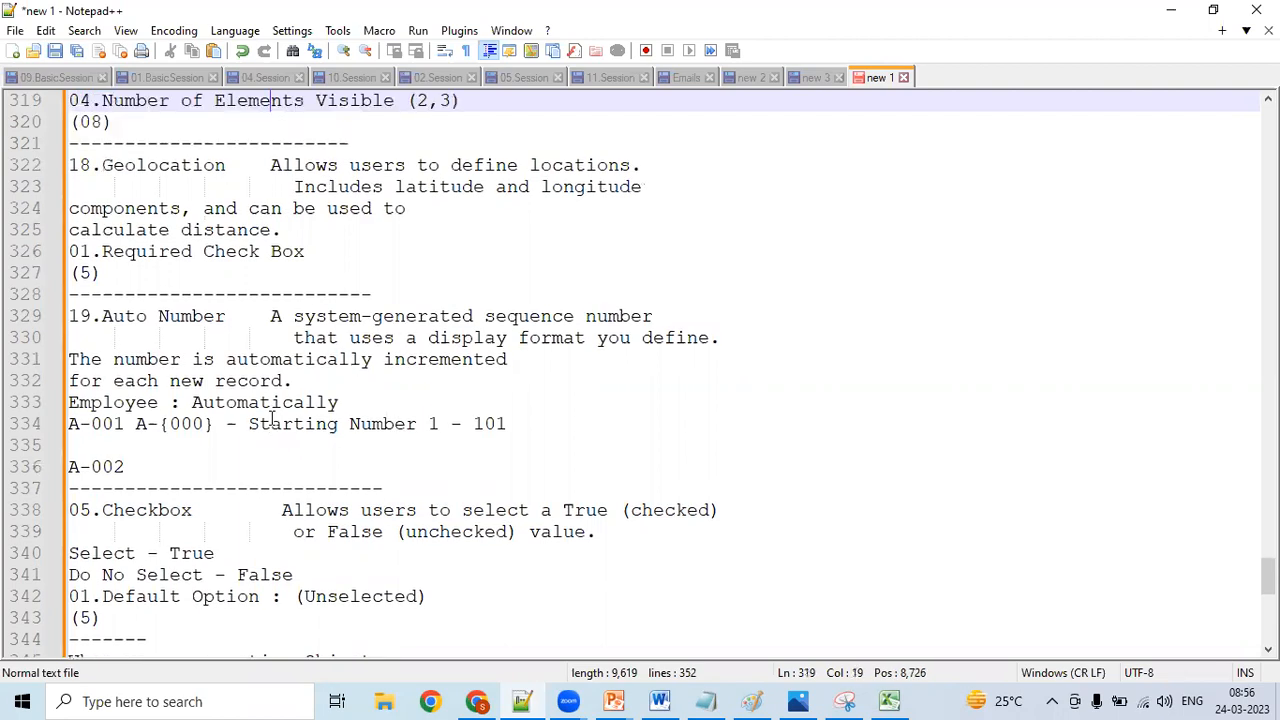
key(Up)
key(Up)
key(Up)
key(Up)
key(Up)
key(Up)
key(Up)
key(Up)
key(Up)
key(Up)
key(Up)
key(Up)
key(Up)
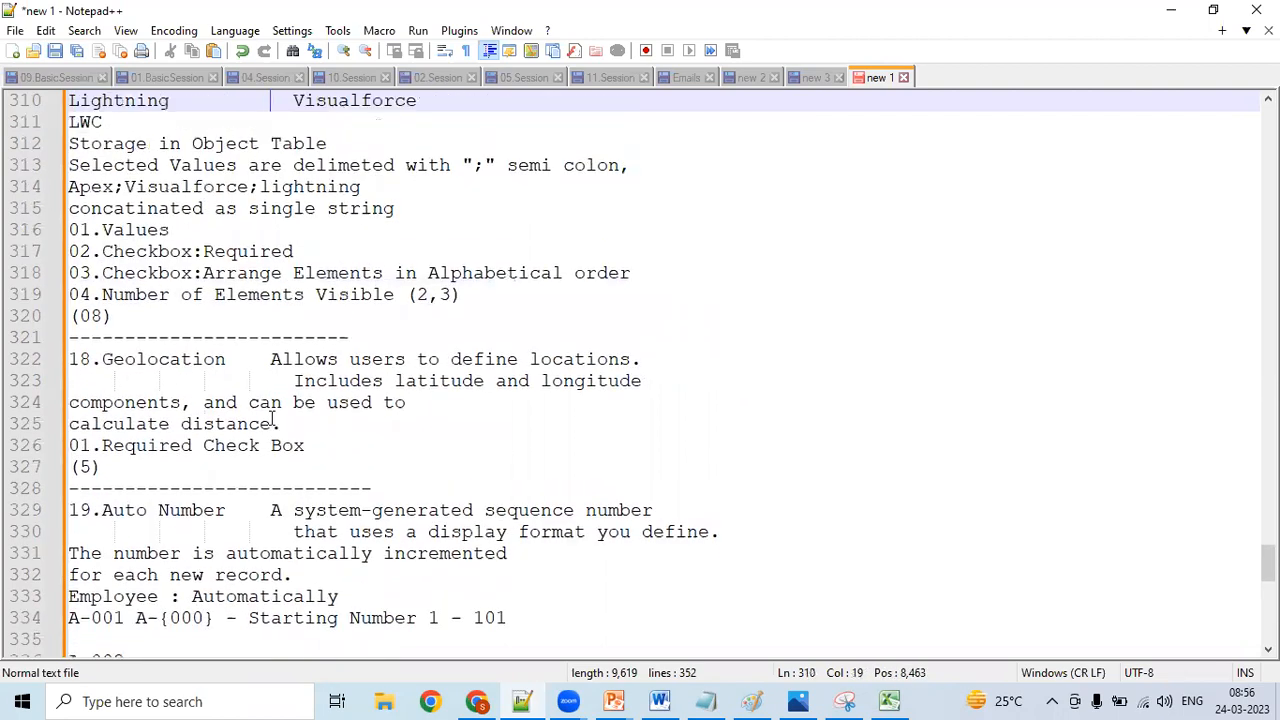
key(Up)
key(Up)
key(Up)
key(Up)
key(Up)
key(Up)
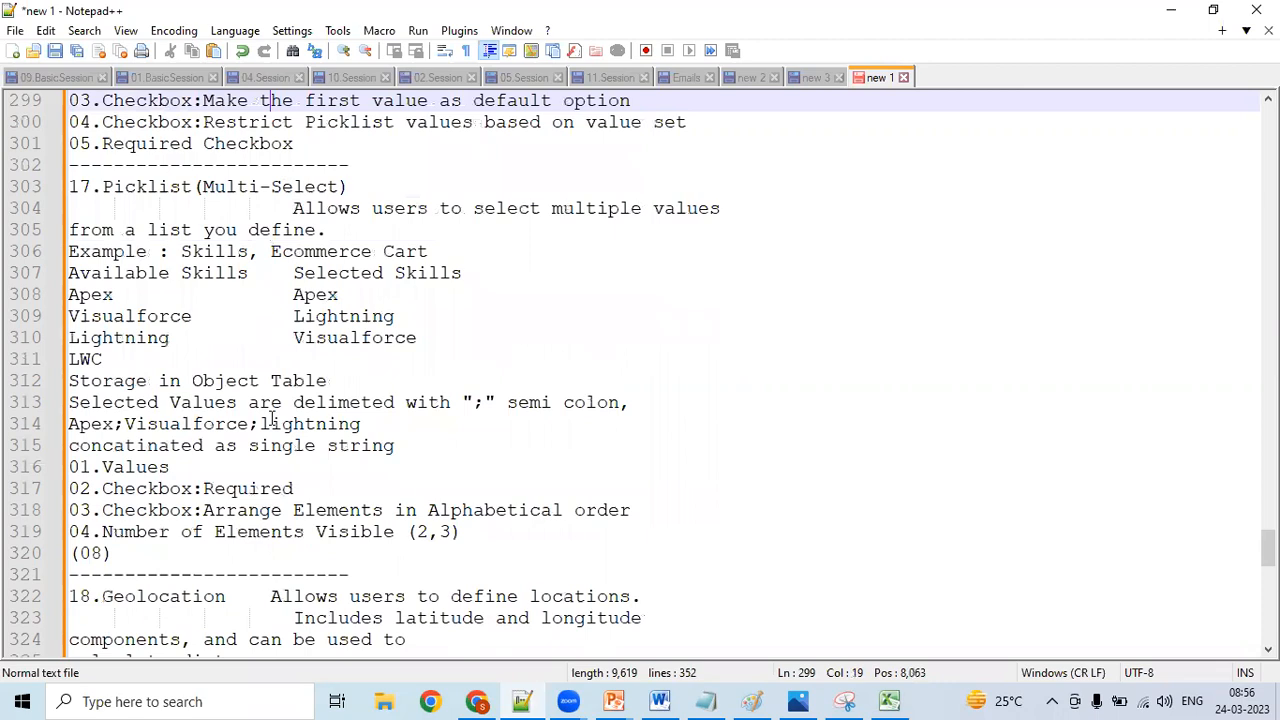
key(Up)
key(Up)
key(Up)
key(Up)
key(Up)
key(Up)
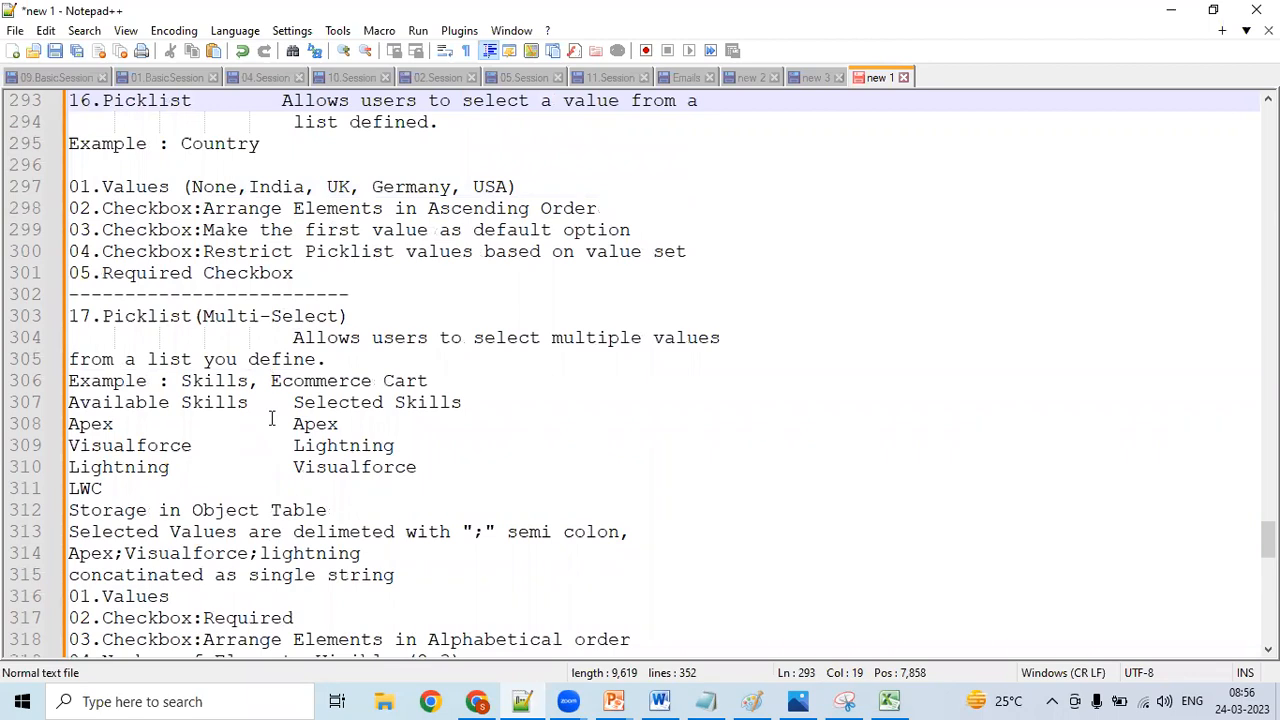
key(Up)
key(Up)
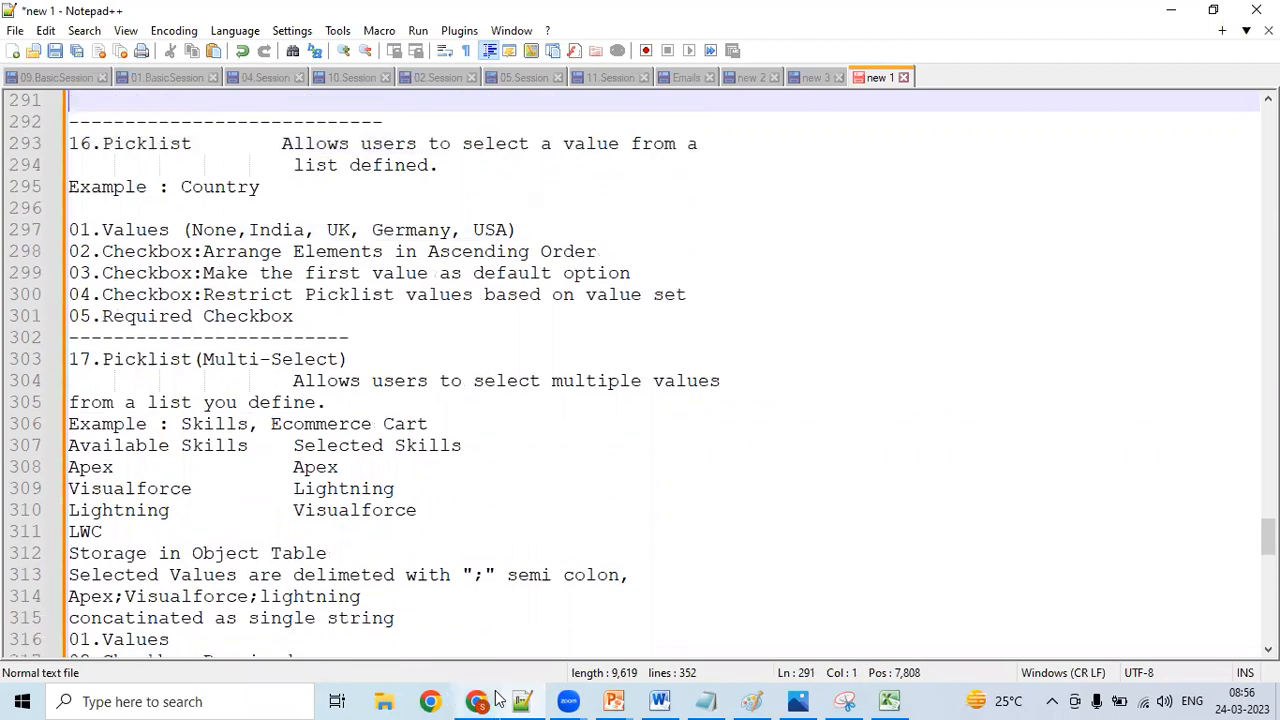
click(447, 381)
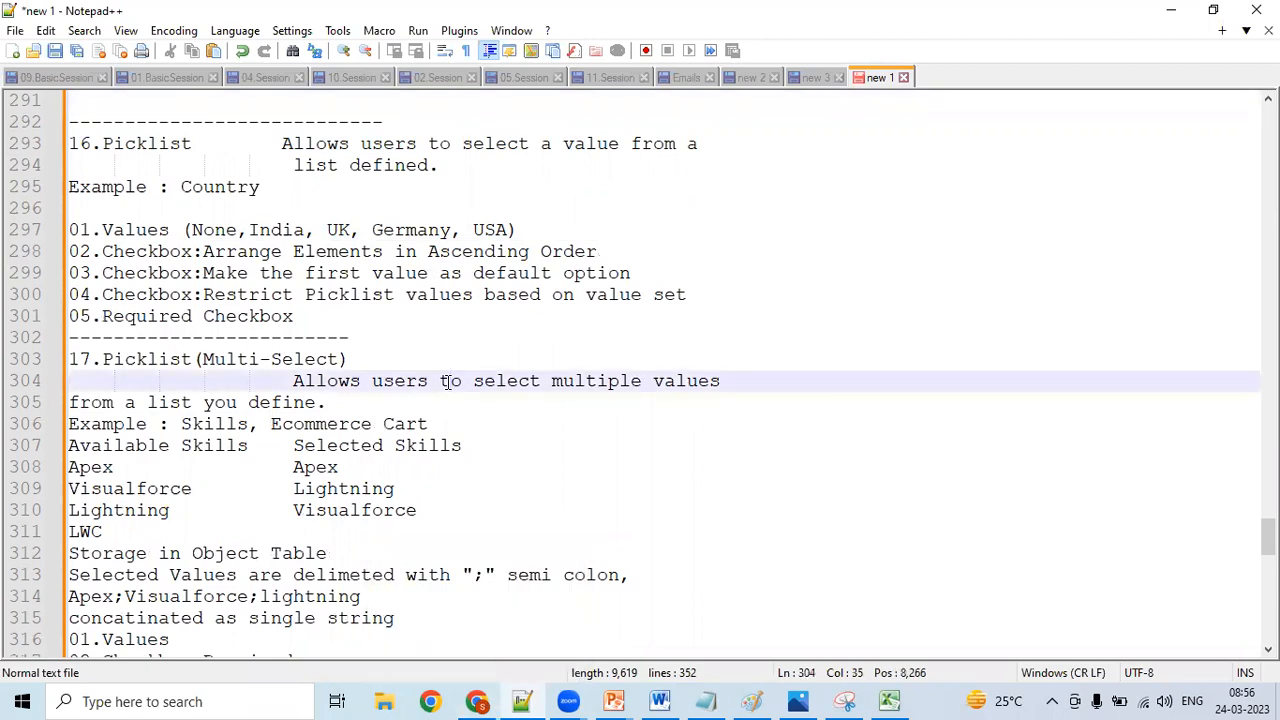
key(Up)
key(Up)
key(Up)
key(Up)
key(Up)
key(Up)
key(Up)
key(Up)
key(Up)
key(Up)
key(Up)
key(Up)
key(Up)
key(Up)
key(Up)
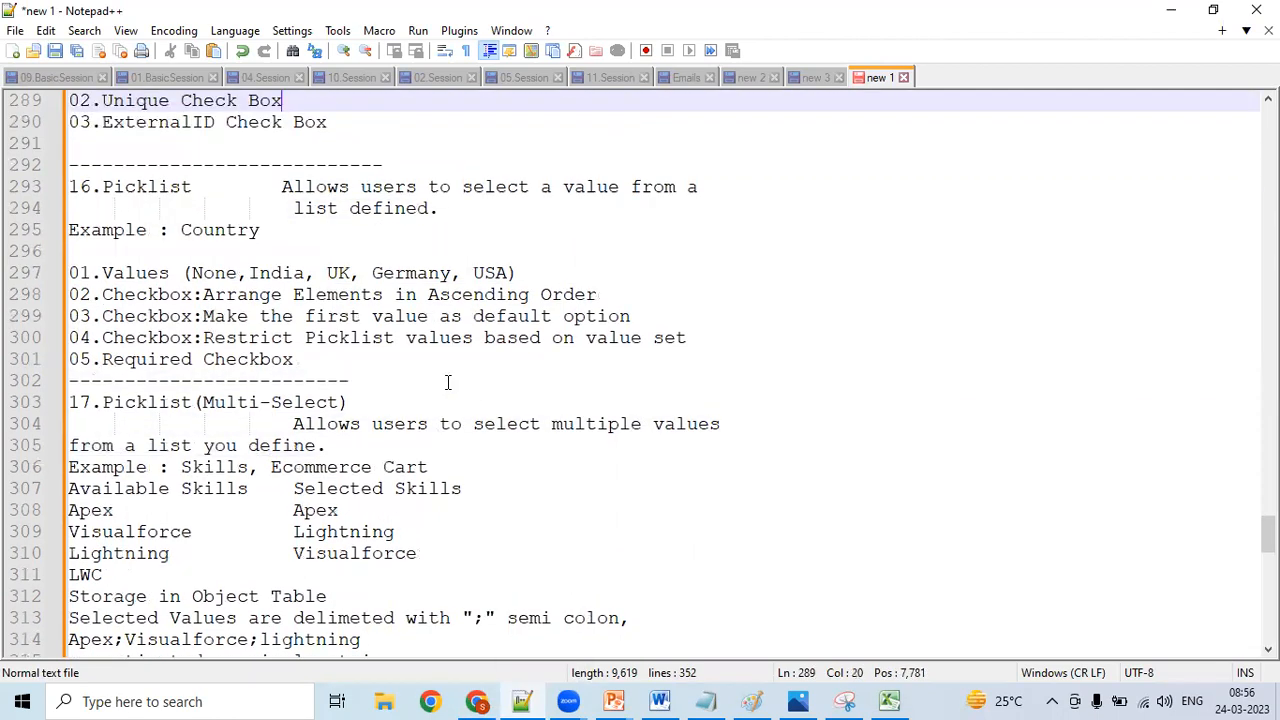
key(Up)
key(Up)
key(Up)
key(Up)
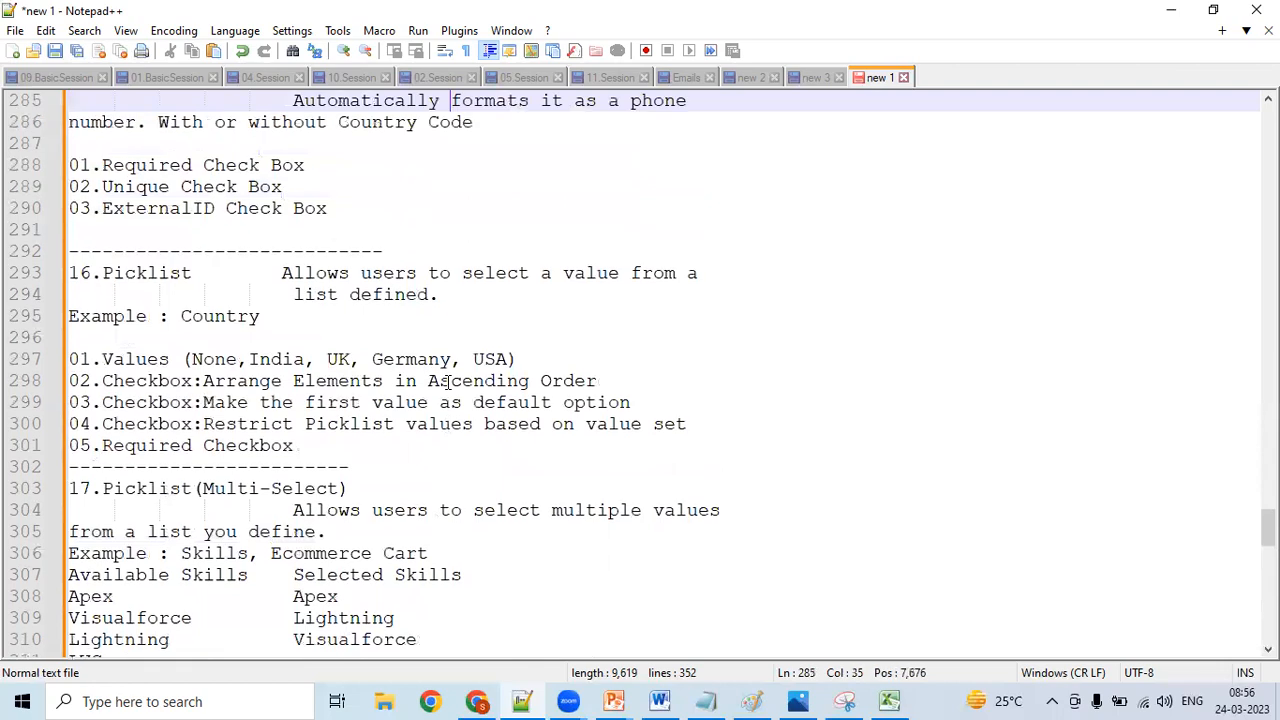
key(Up)
key(Up)
key(Up)
key(Up)
key(Up)
key(Up)
key(Up)
key(Up)
key(Up)
key(Up)
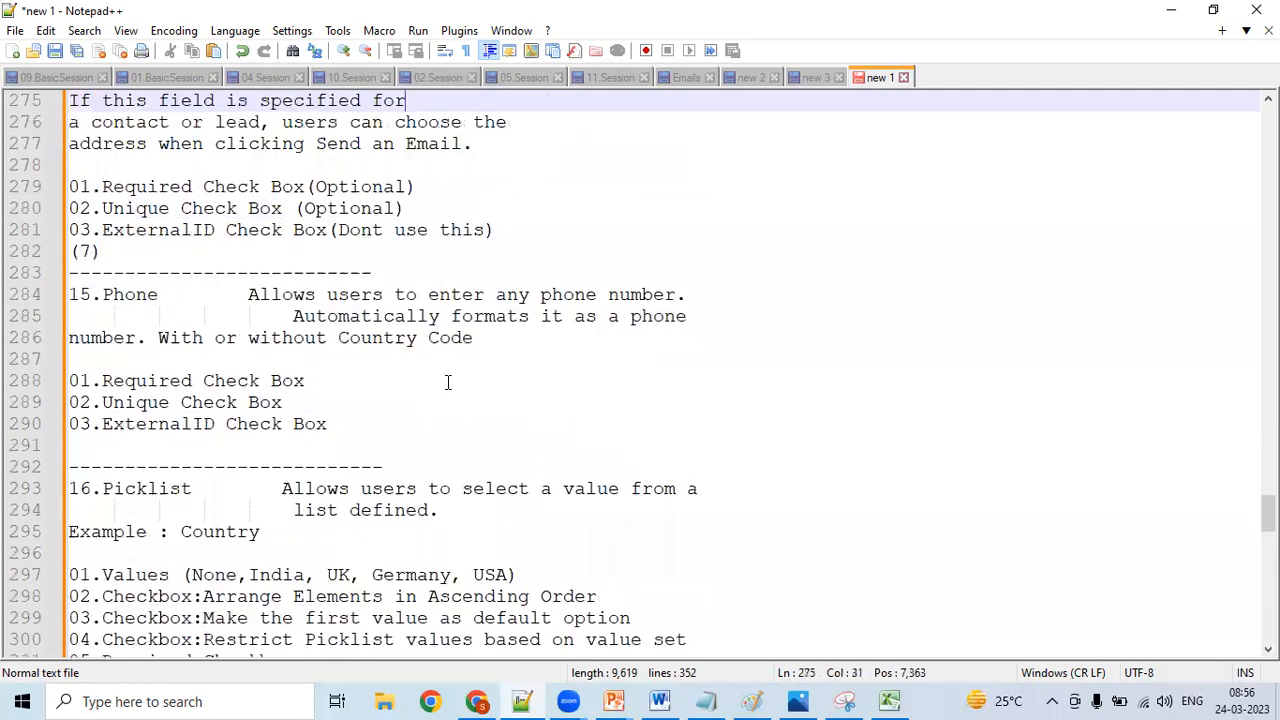
key(Up)
key(Up)
key(Up)
key(Up)
key(Up)
key(Up)
key(Up)
key(Up)
key(Up)
key(Up)
key(Up)
key(Up)
key(Up)
key(Up)
key(Up)
key(Up)
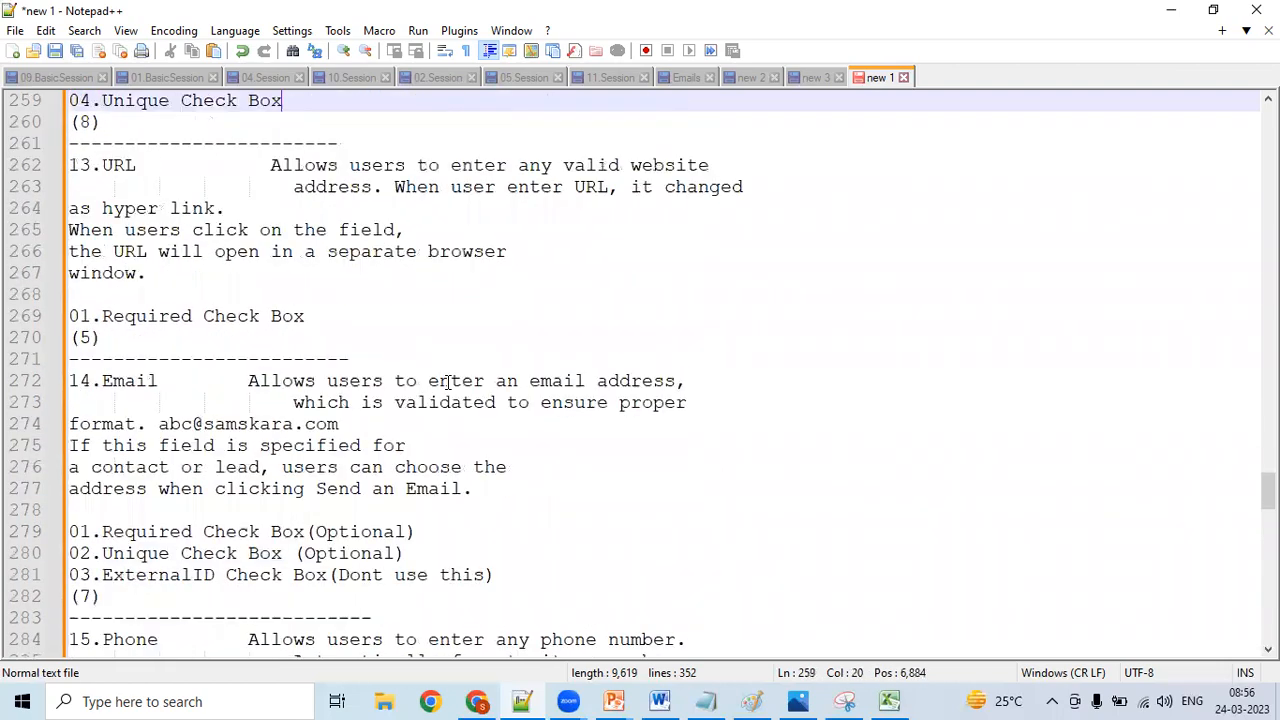
key(Up)
key(Up)
key(Up)
key(Up)
key(Up)
key(Up)
key(Up)
key(Up)
key(Up)
key(Up)
key(Up)
key(Up)
key(Up)
key(Up)
key(Up)
key(Up)
key(Up)
key(Up)
key(Up)
key(Up)
key(Up)
key(Up)
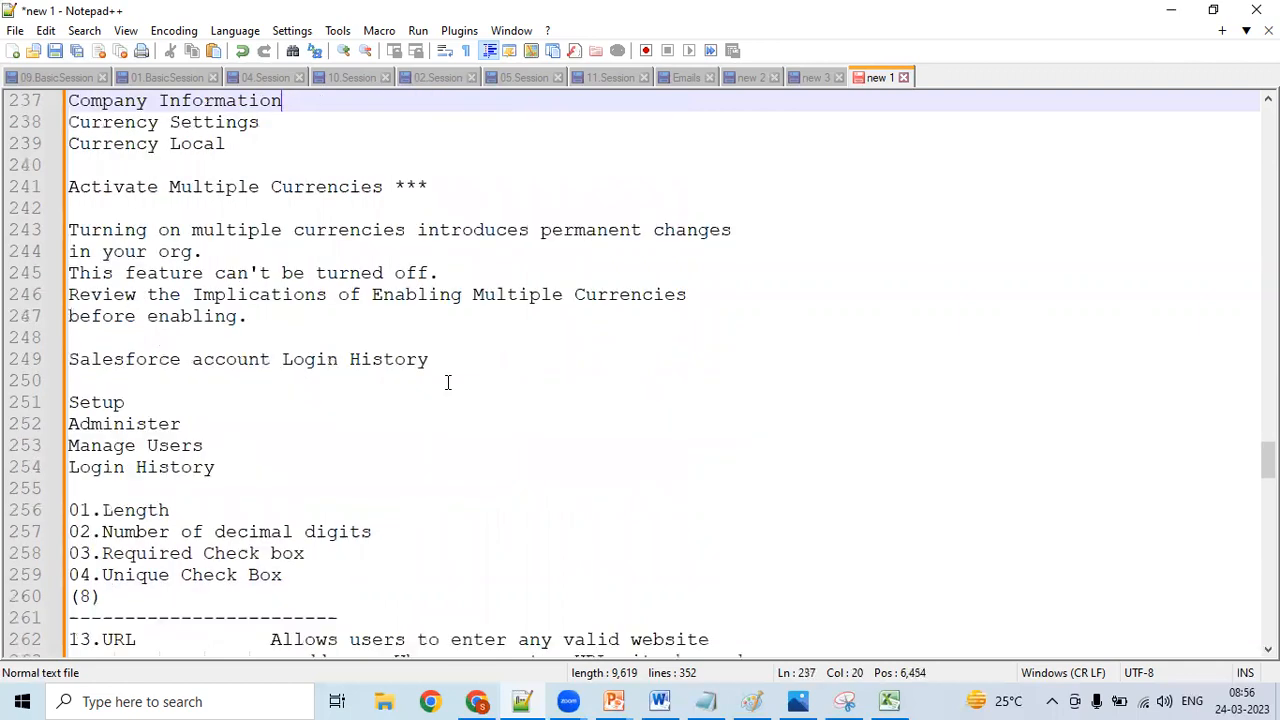
key(Up)
key(Up)
key(Up)
key(Up)
key(Up)
key(Up)
key(Up)
key(Up)
key(Up)
key(Up)
key(Up)
key(Up)
key(Up)
key(Up)
key(Up)
key(Up)
key(Up)
key(Up)
key(Up)
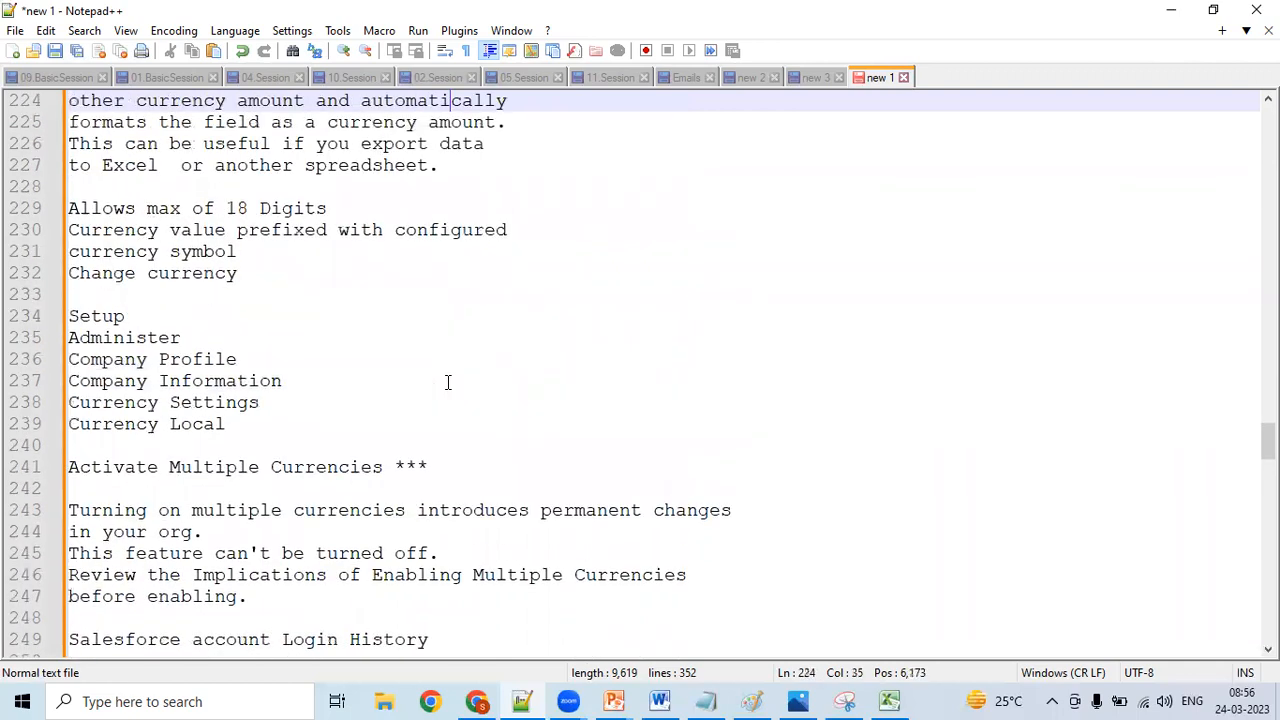
key(Up)
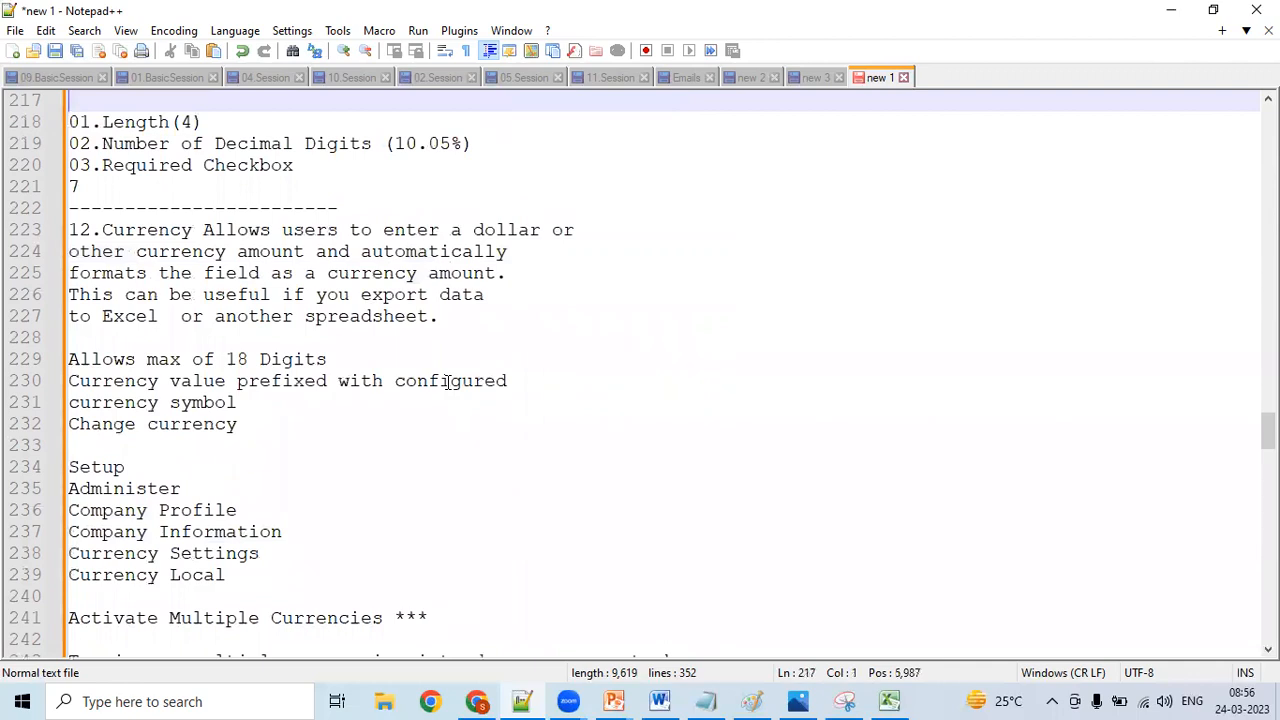
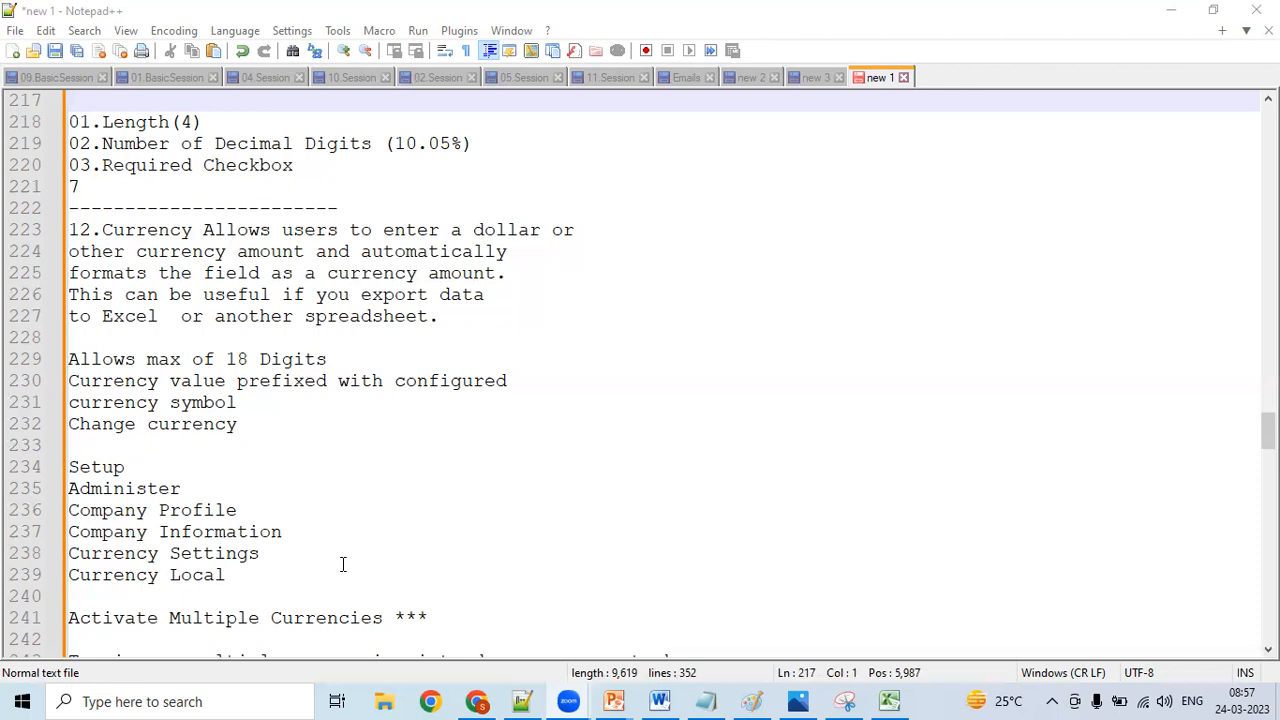
- Go back up through the data type notes from the 12.Currency entry to the 06.Date entry
click(348, 316)
key(Up)
key(Up)
key(Up)
key(Up)
key(Up)
key(Up)
key(Up)
key(Up)
key(Up)
key(Up)
key(Up)
key(Up)
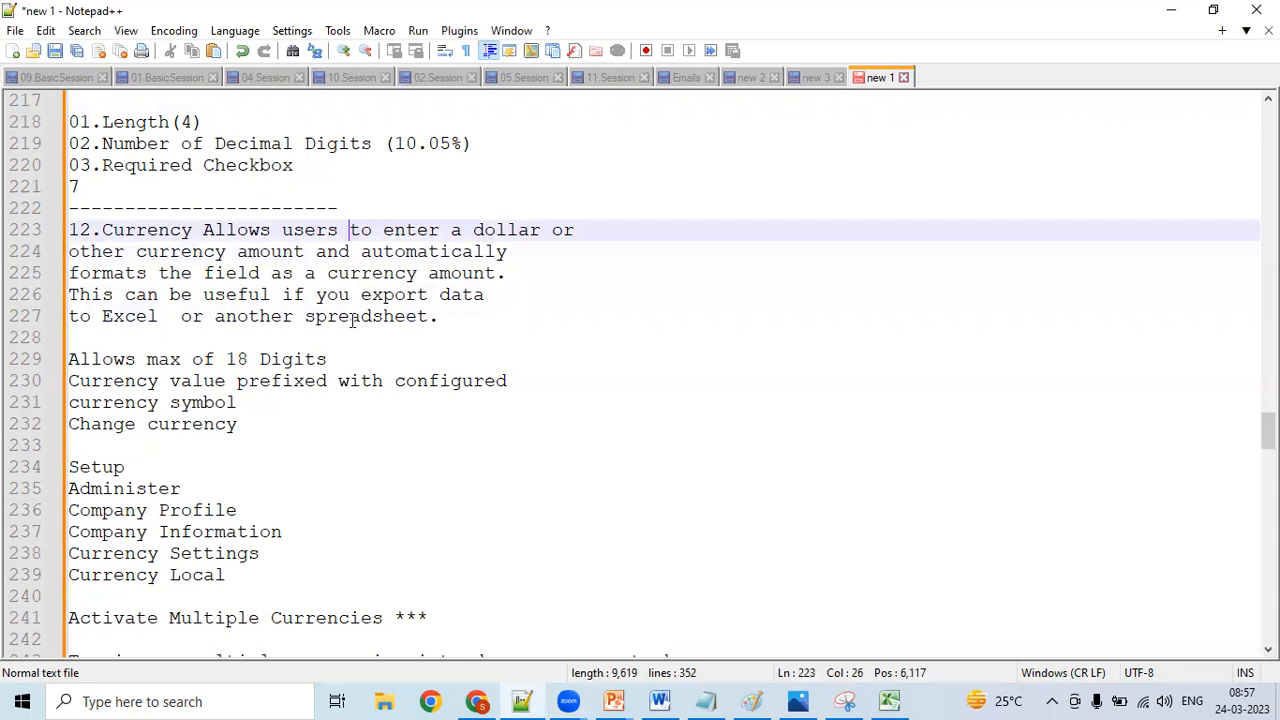
key(Up)
key(Up)
key(Up)
key(Up)
key(Up)
key(Up)
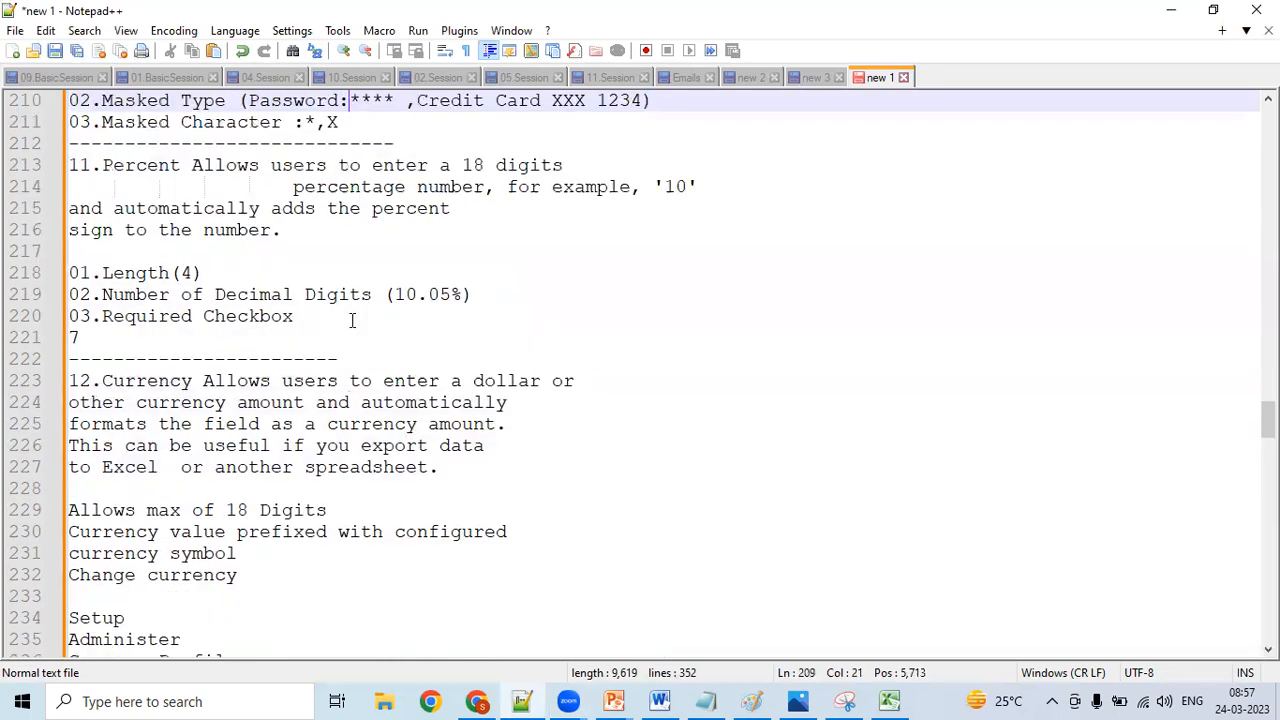
key(Up)
key(Up)
key(Up)
key(Up)
key(Up)
key(Up)
key(Up)
key(Up)
key(Up)
key(Up)
key(Up)
key(Up)
key(Up)
key(Up)
key(Up)
key(Up)
key(Up)
key(Up)
key(Up)
key(Up)
key(Up)
key(Up)
key(Up)
key(Up)
key(Up)
key(Up)
key(Up)
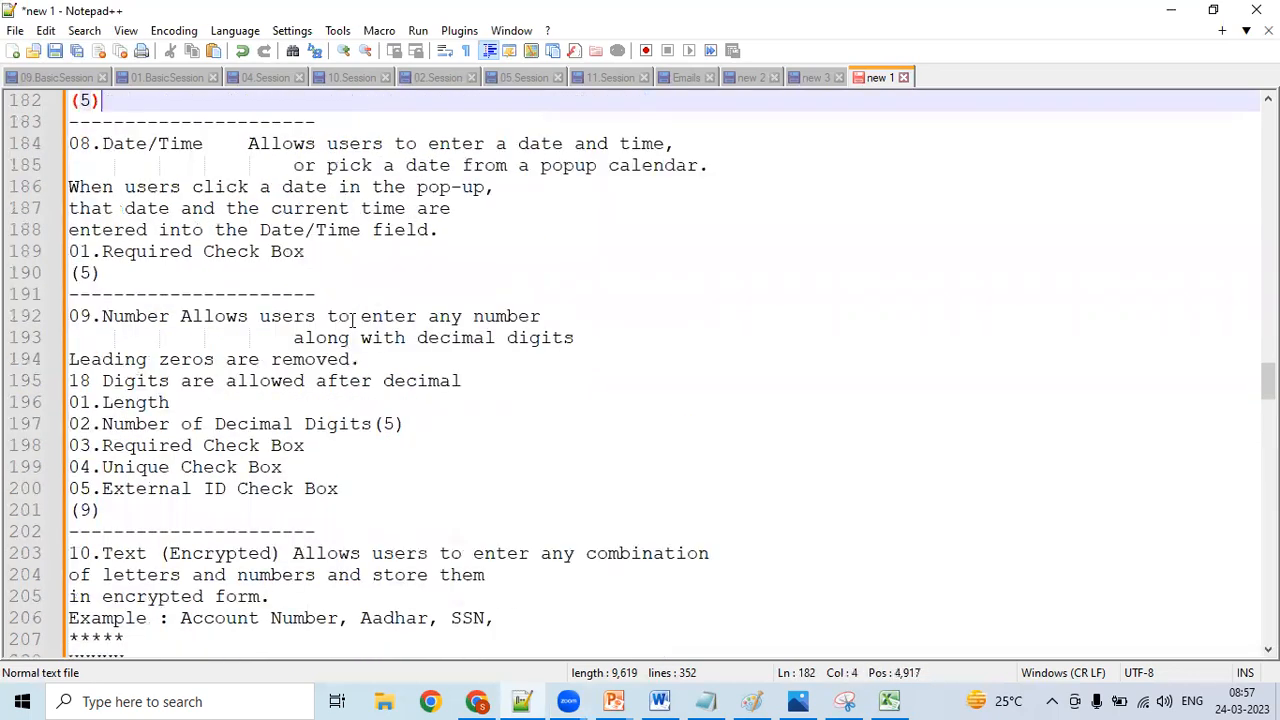
key(Up)
key(Up)
key(Up)
key(Up)
key(Up)
key(Up)
key(Up)
key(Up)
key(Up)
key(Up)
key(Up)
key(Up)
key(Up)
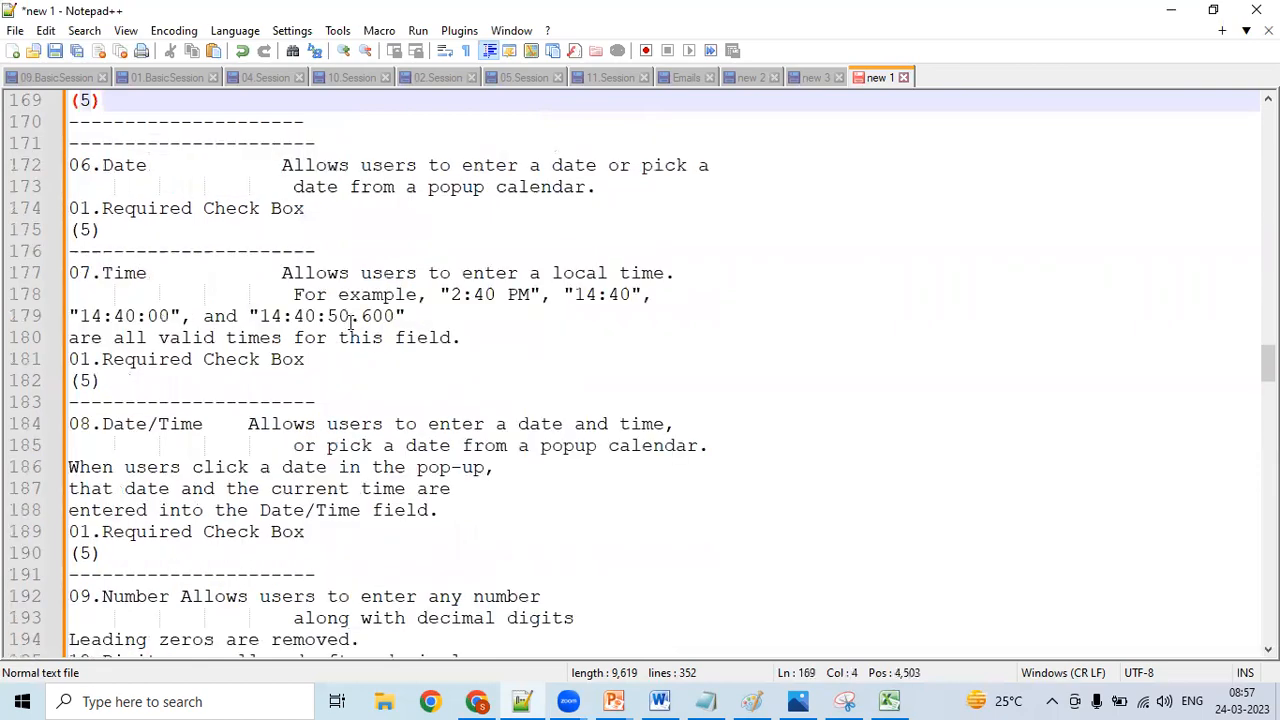
- Read through the 08.Date/Time entry's description of entering a date and time or picking from a popup calendar
click(472, 424)
click(676, 446)
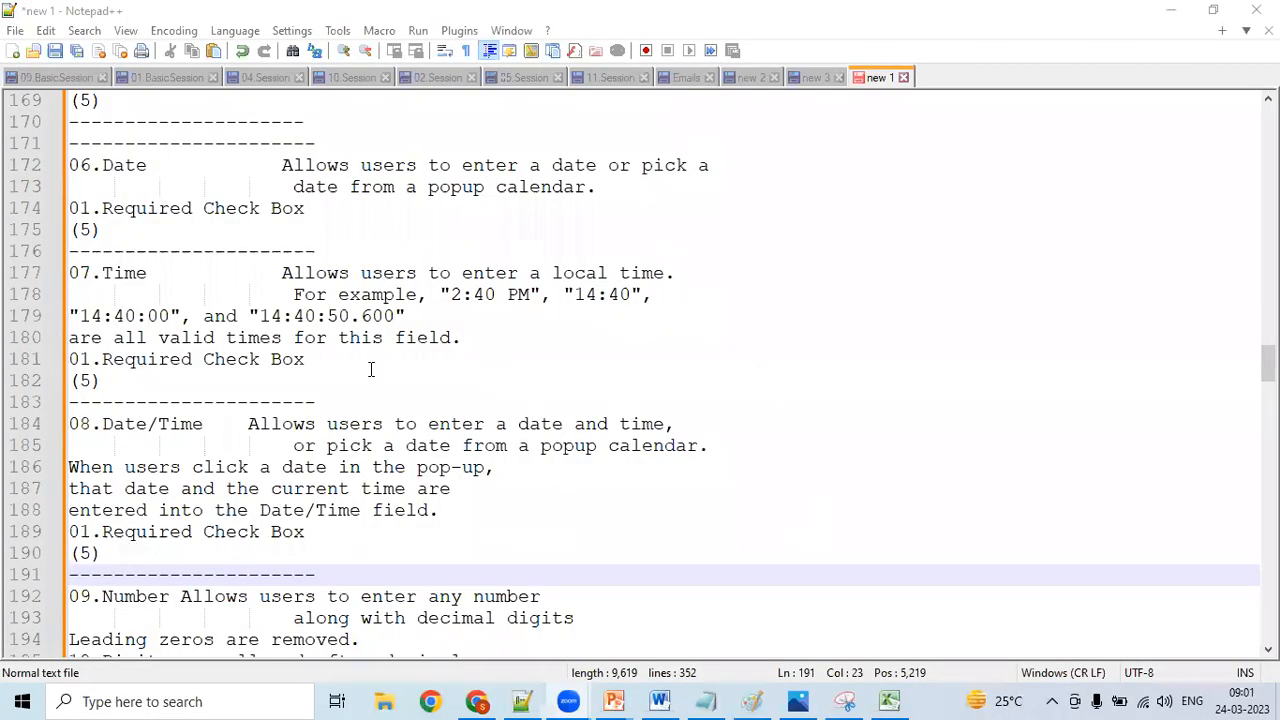
click(334, 424)
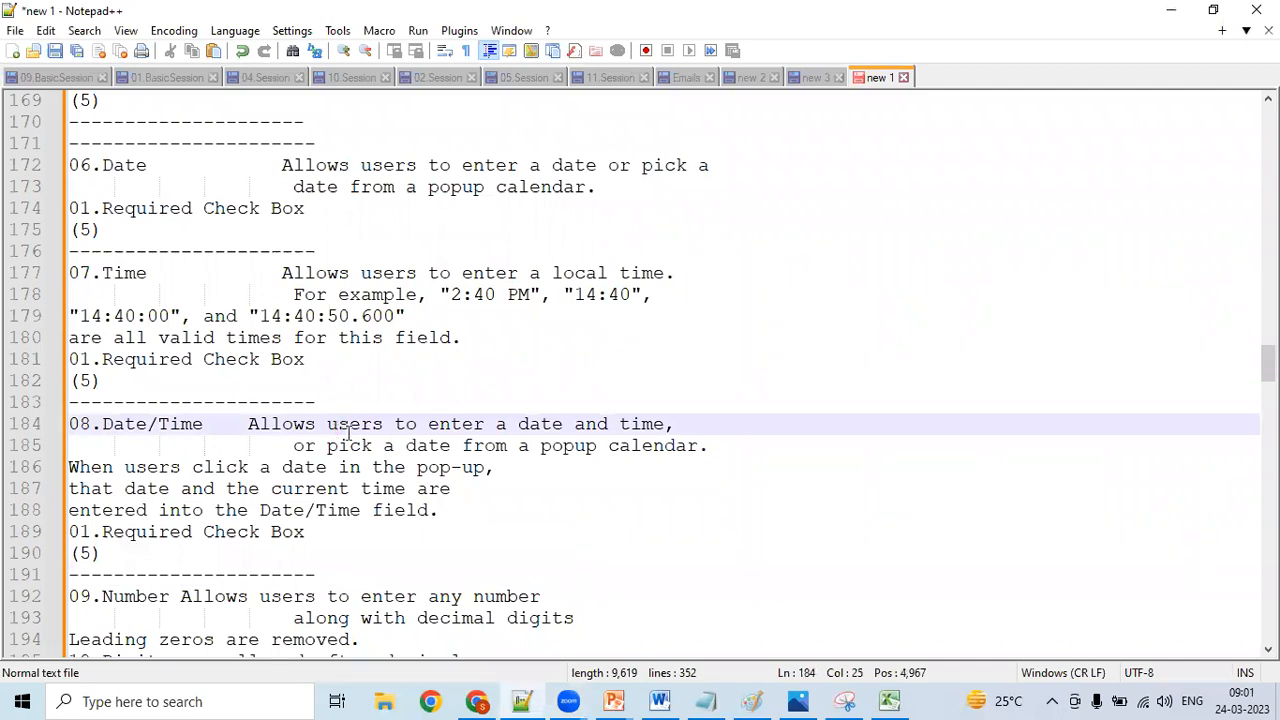
click(509, 446)
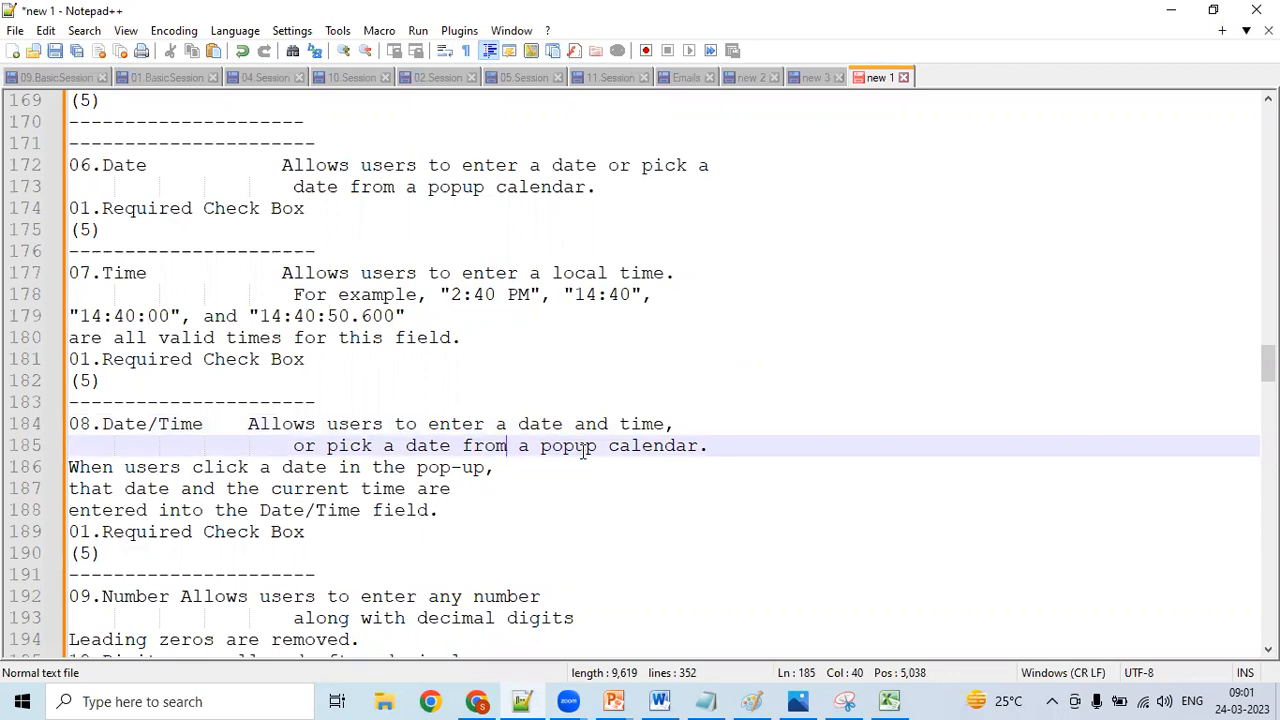
click(392, 424)
click(560, 424)
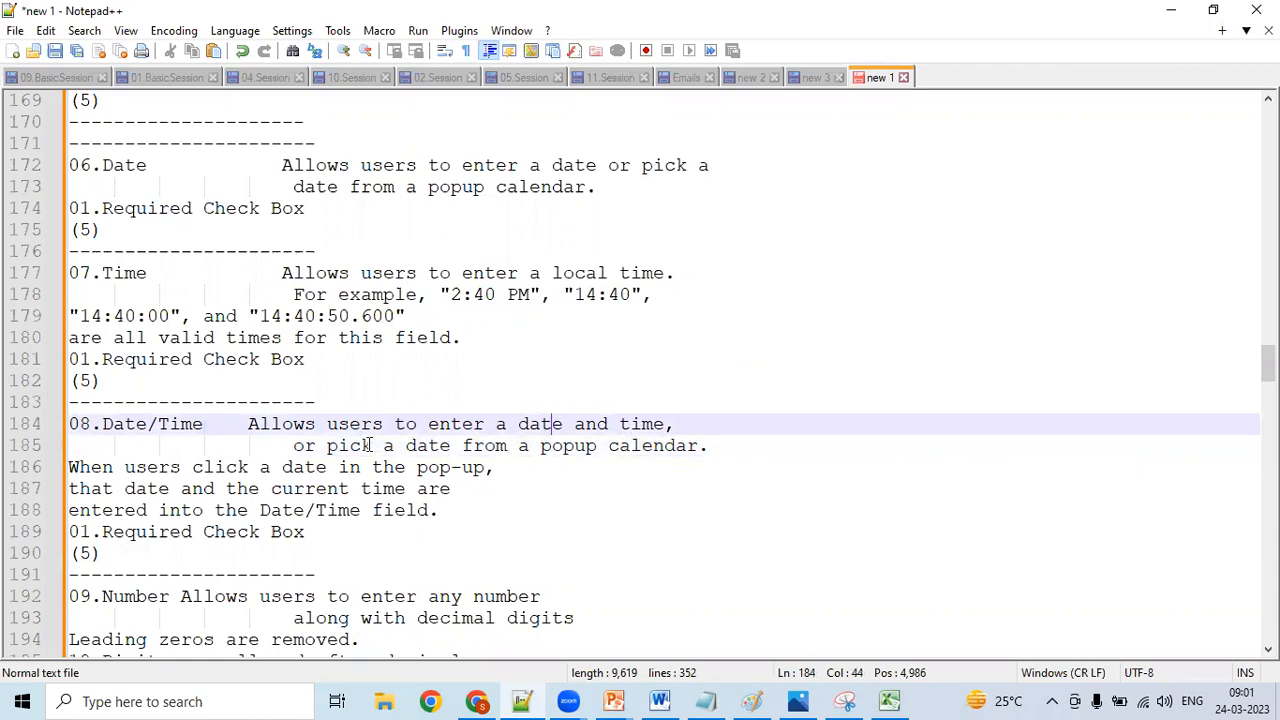
click(585, 446)
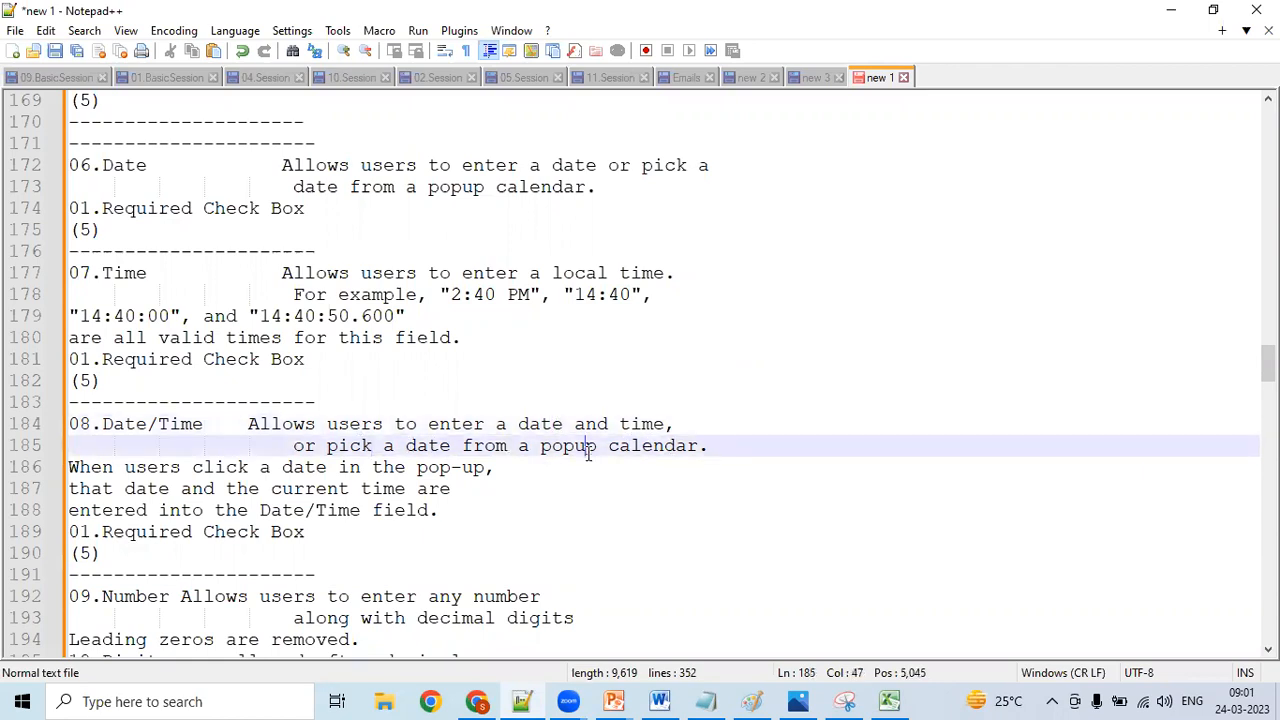
click(655, 424)
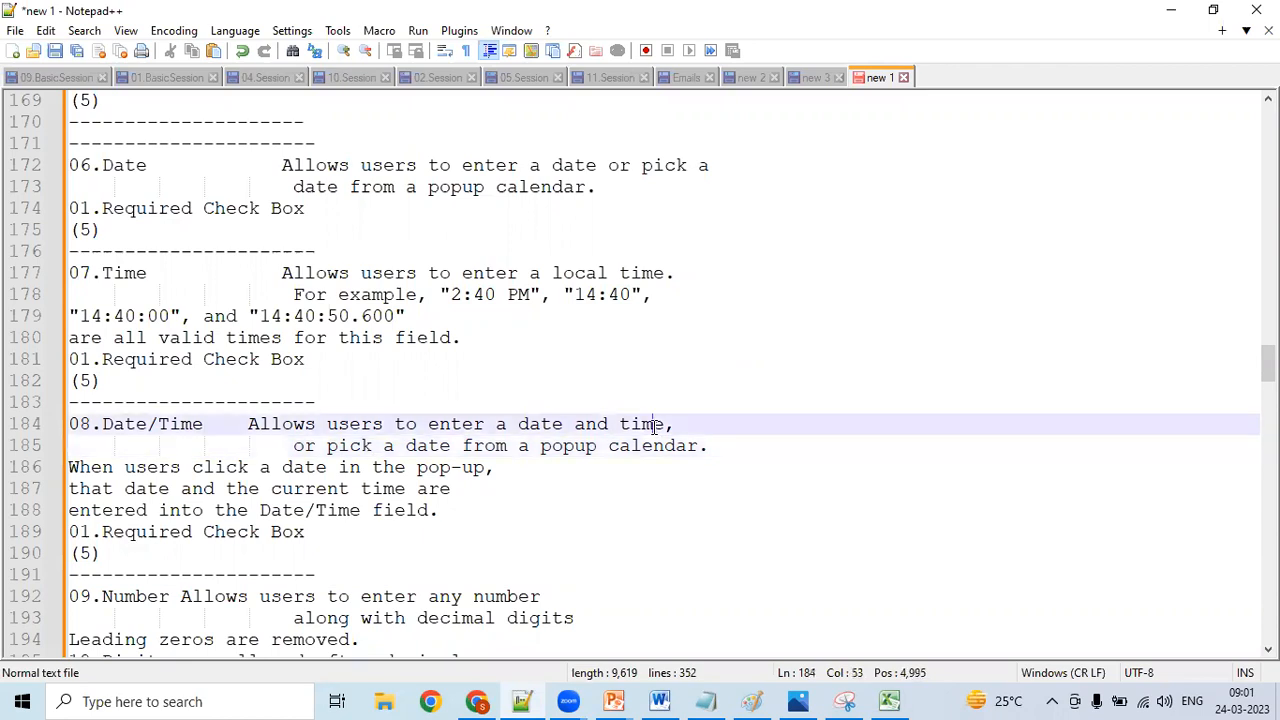
click(697, 446)
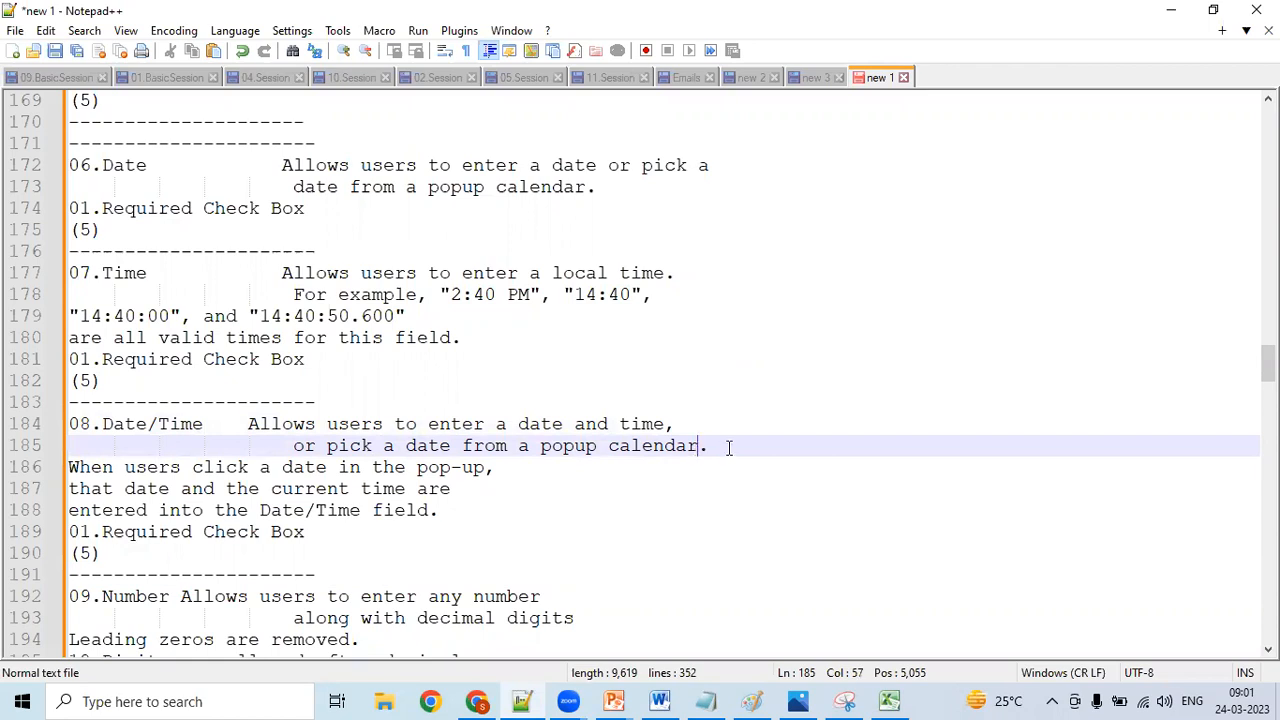
click(730, 448)
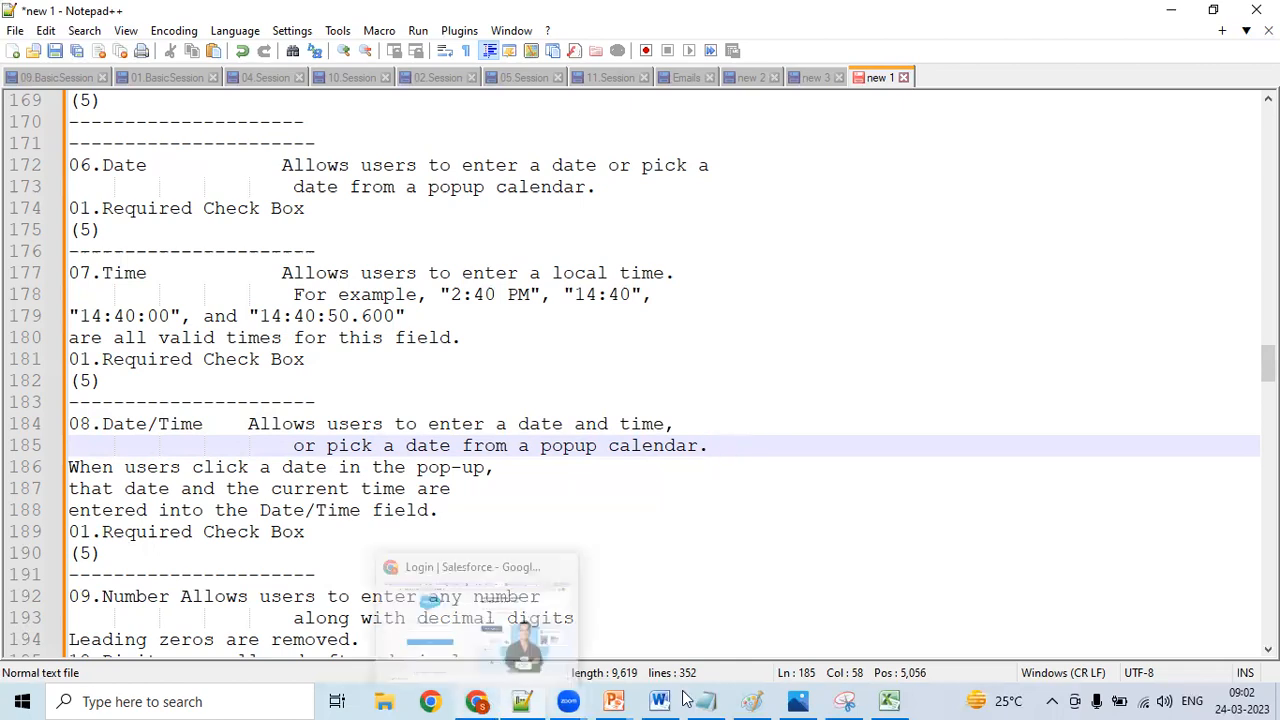
- Check the Time data type in Excel cell B12 and return to the 07.Time entry in Notepad++
mouse_move(890, 698)
click(868, 615)
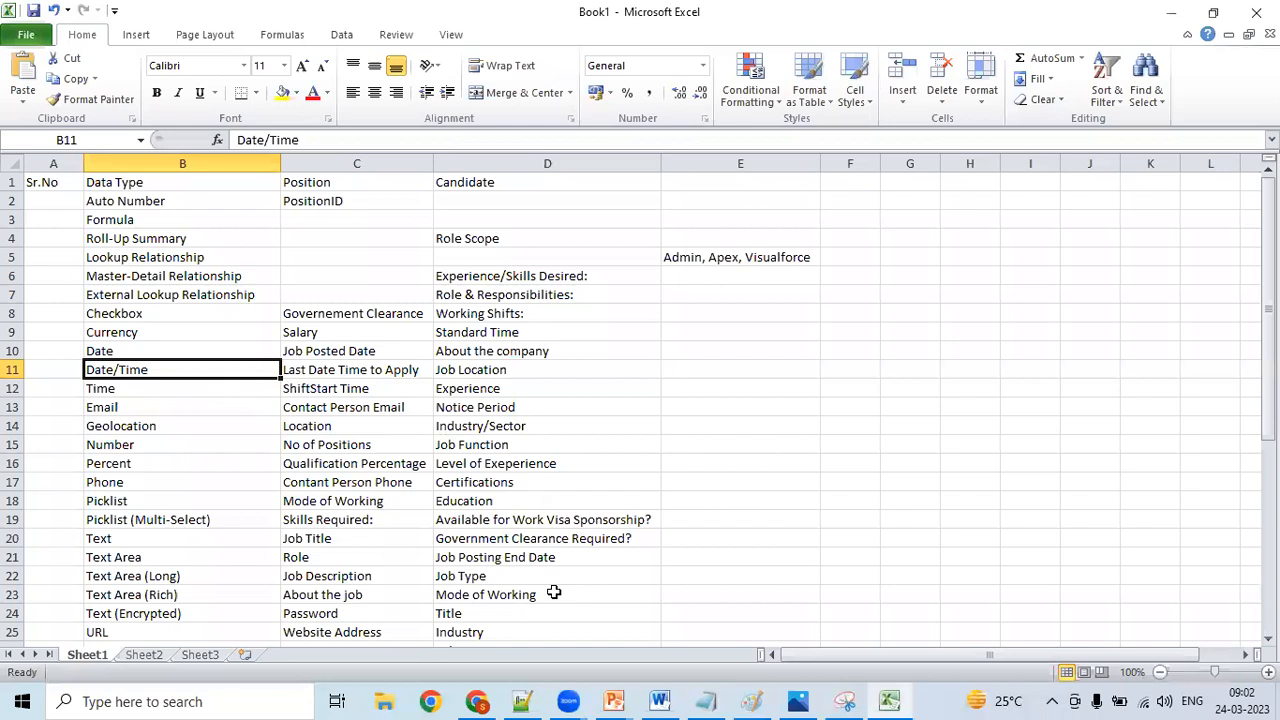
key(Down)
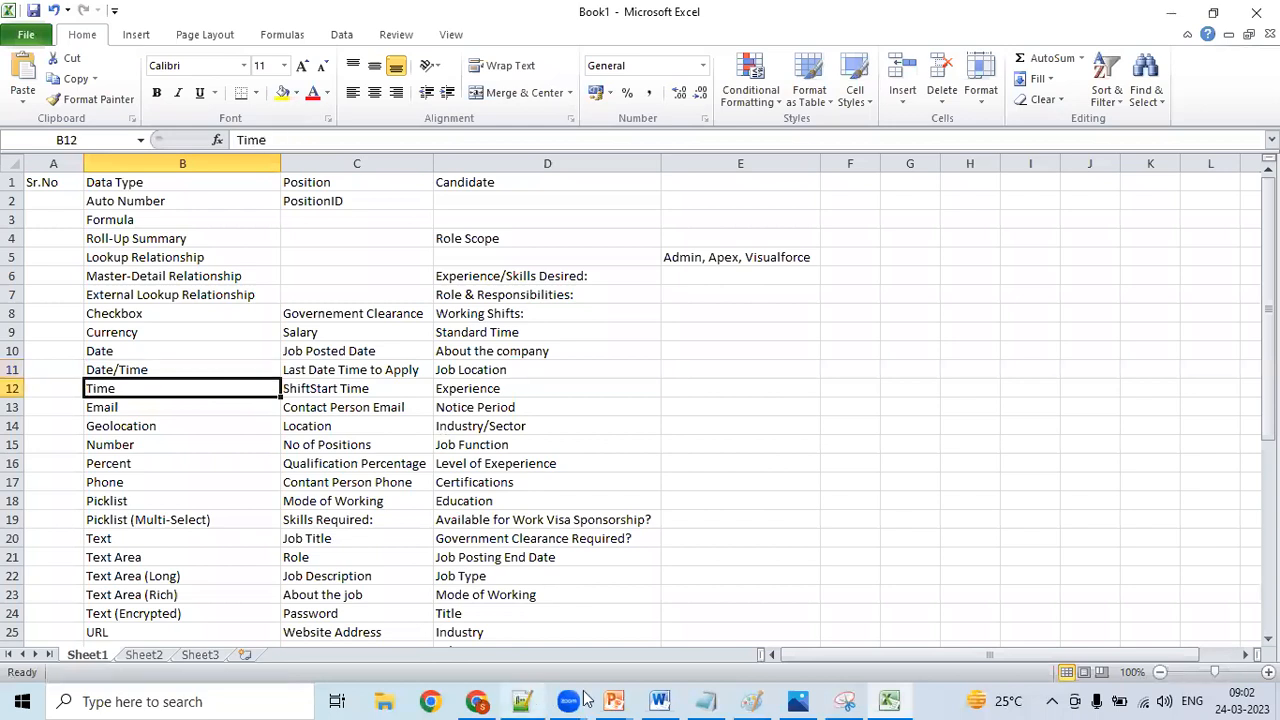
click(522, 700)
key(Up)
key(Up)
key(Up)
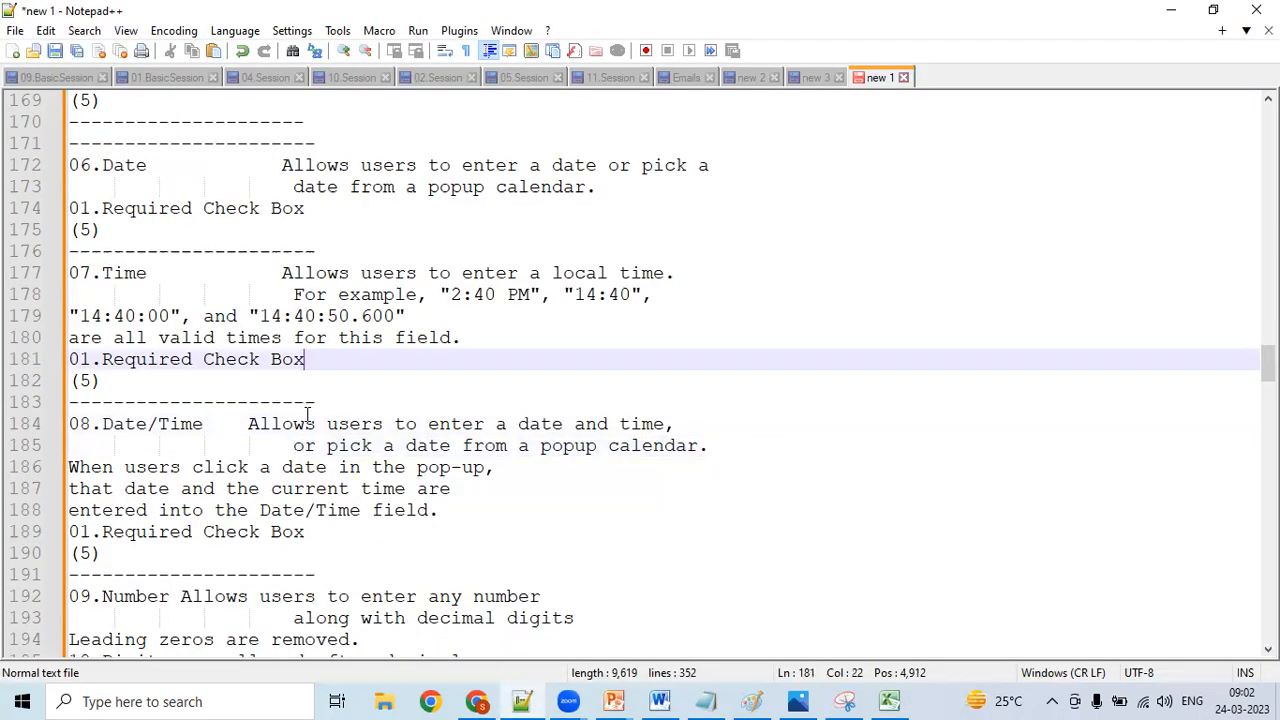
key(Up)
key(Up)
key(Up)
key(Up)
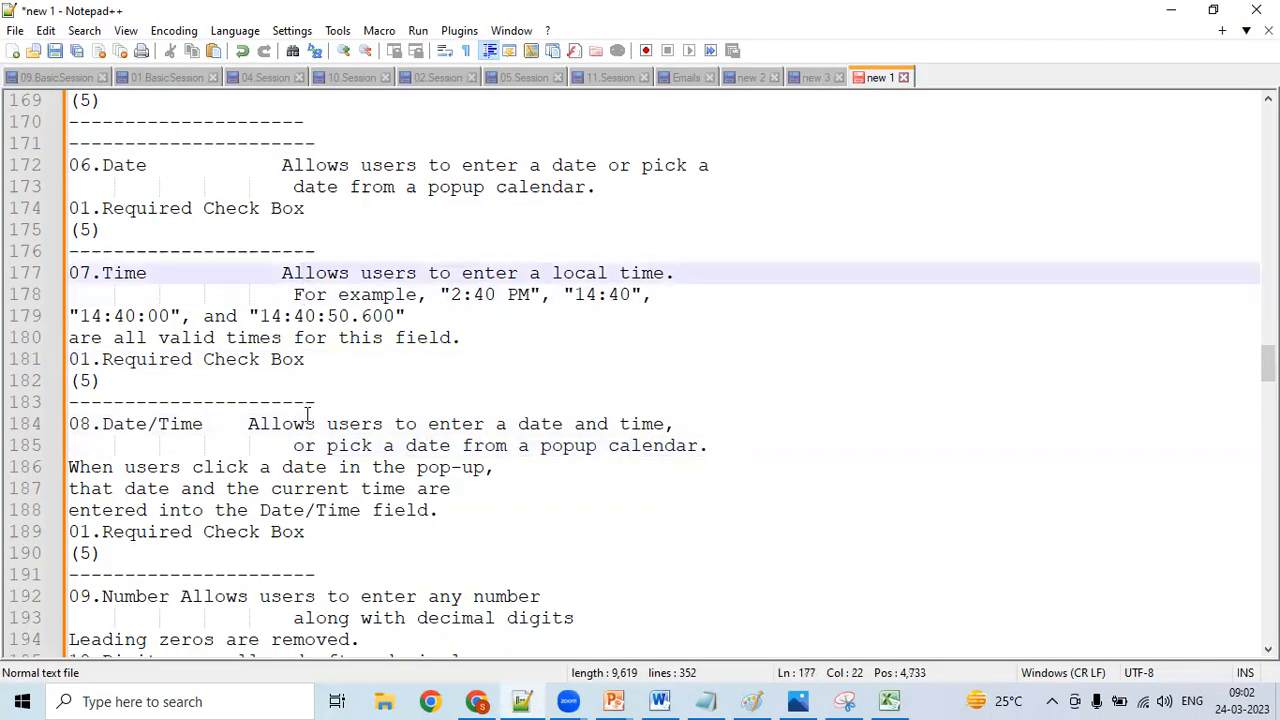
- Go through the example time formats in the 07.Time entry, from "2:40 PM" to "14:40:50.600"
click(406, 292)
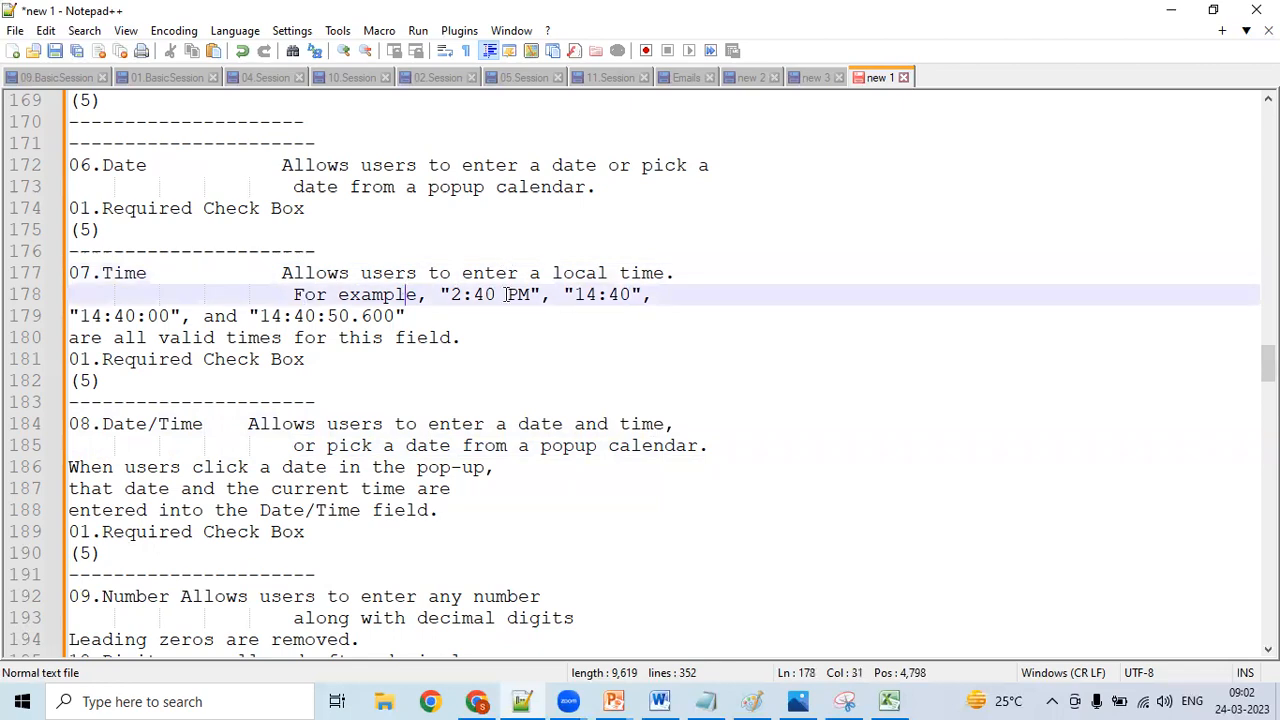
click(502, 300)
click(530, 296)
click(609, 296)
click(118, 315)
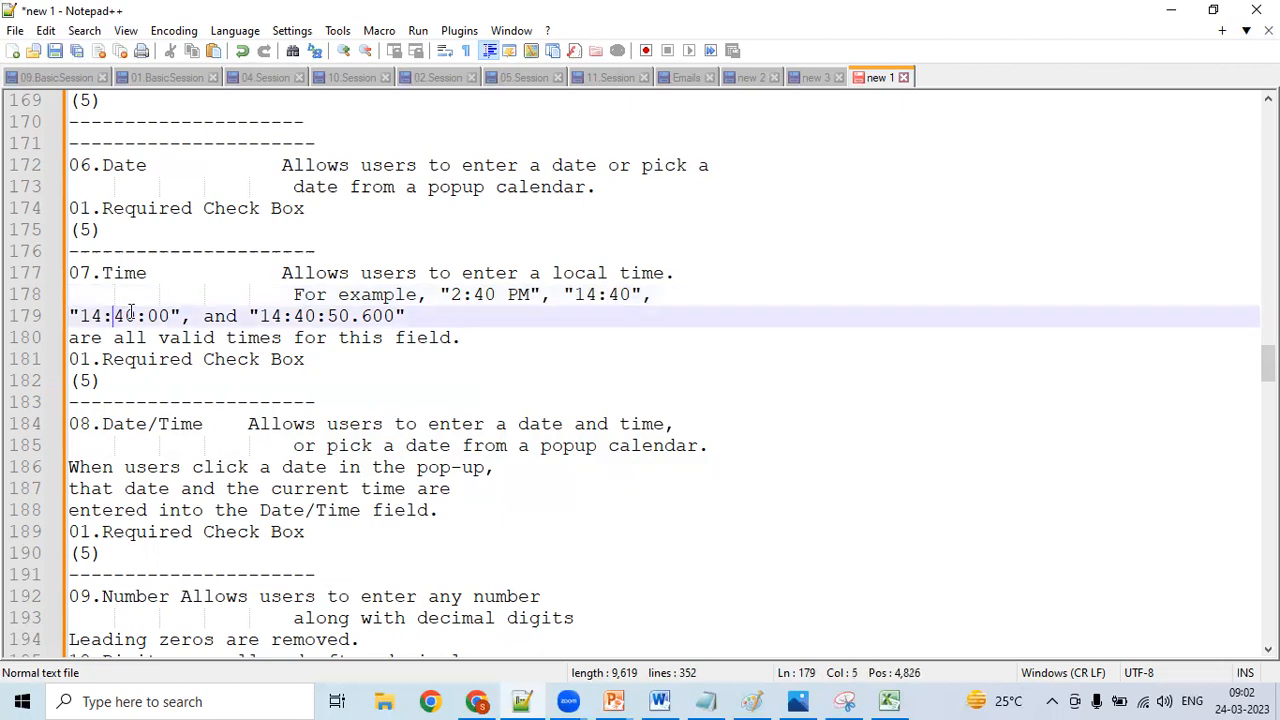
click(162, 315)
click(302, 315)
- Switch to Excel and go through the Email, Geolocation and Number data types, including the Location field in C14
key(alt+Tab)
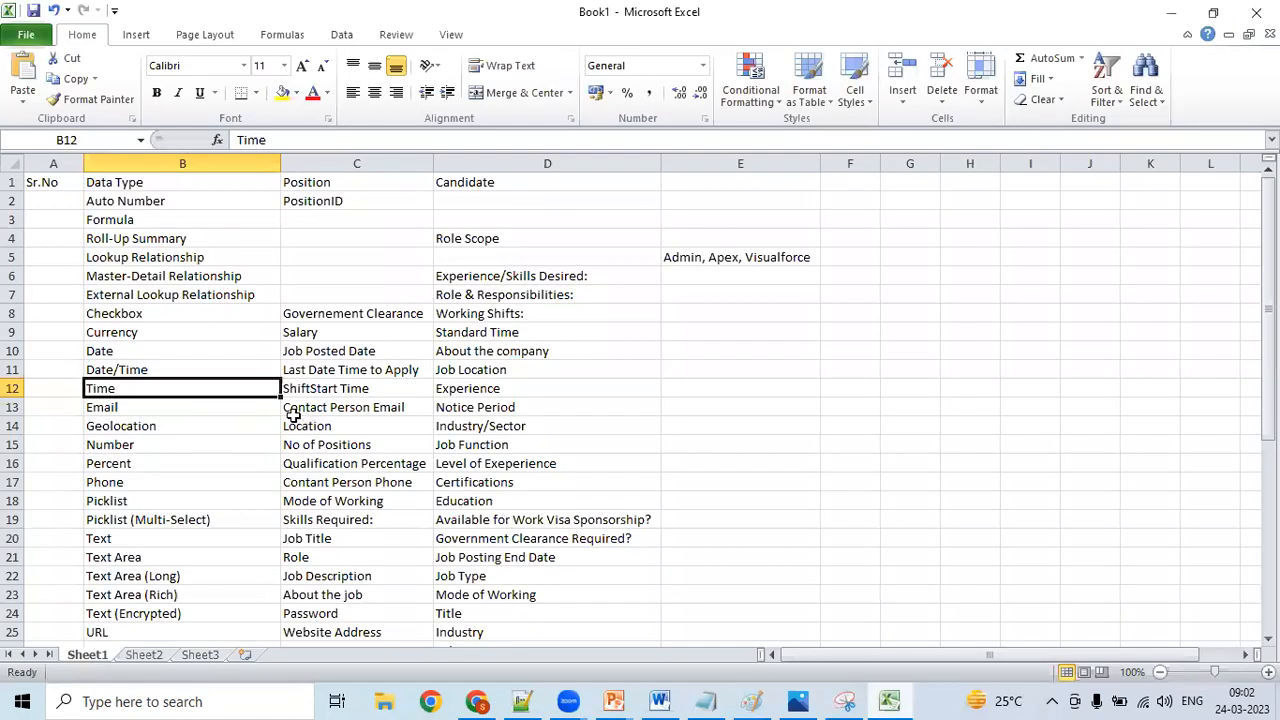
key(Down)
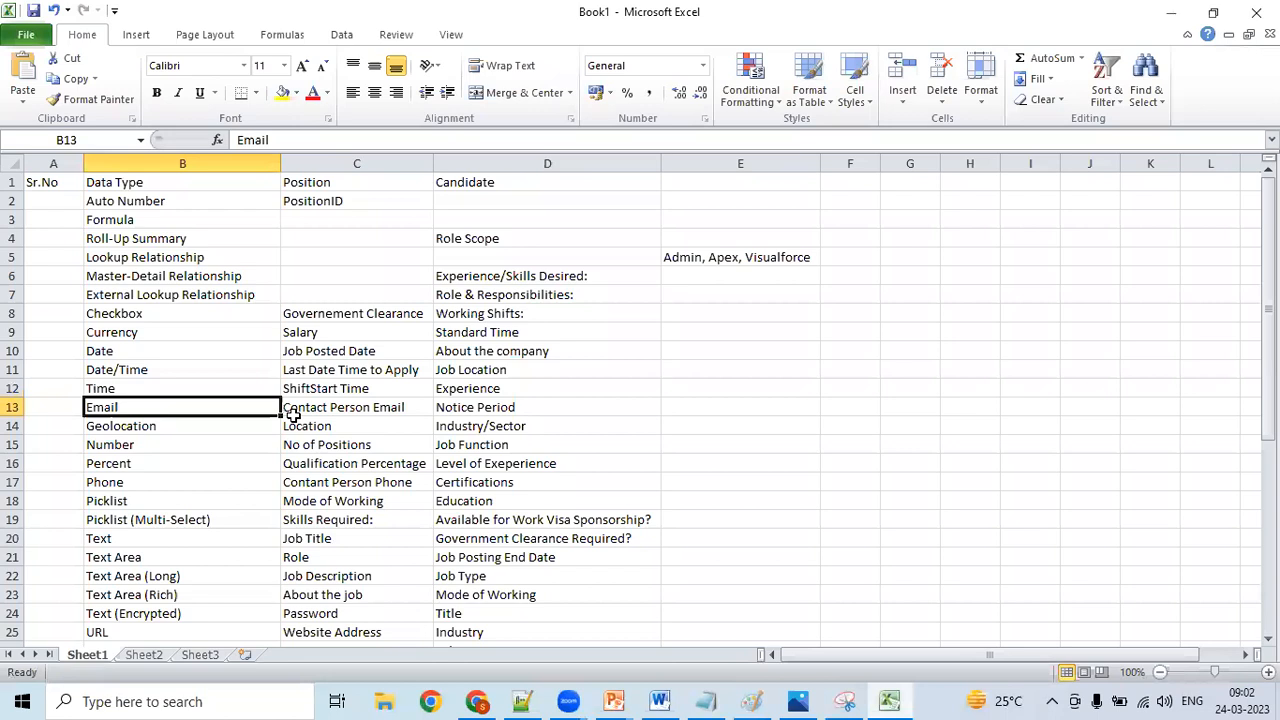
click(242, 425)
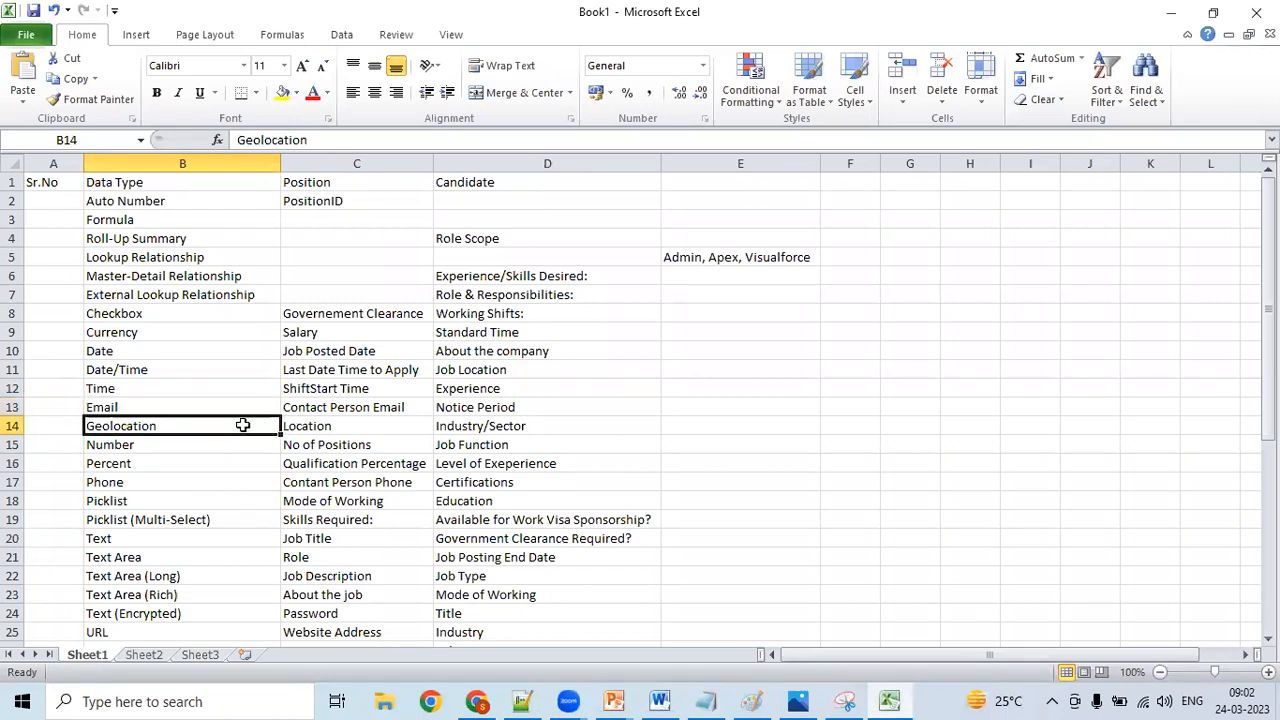
click(347, 431)
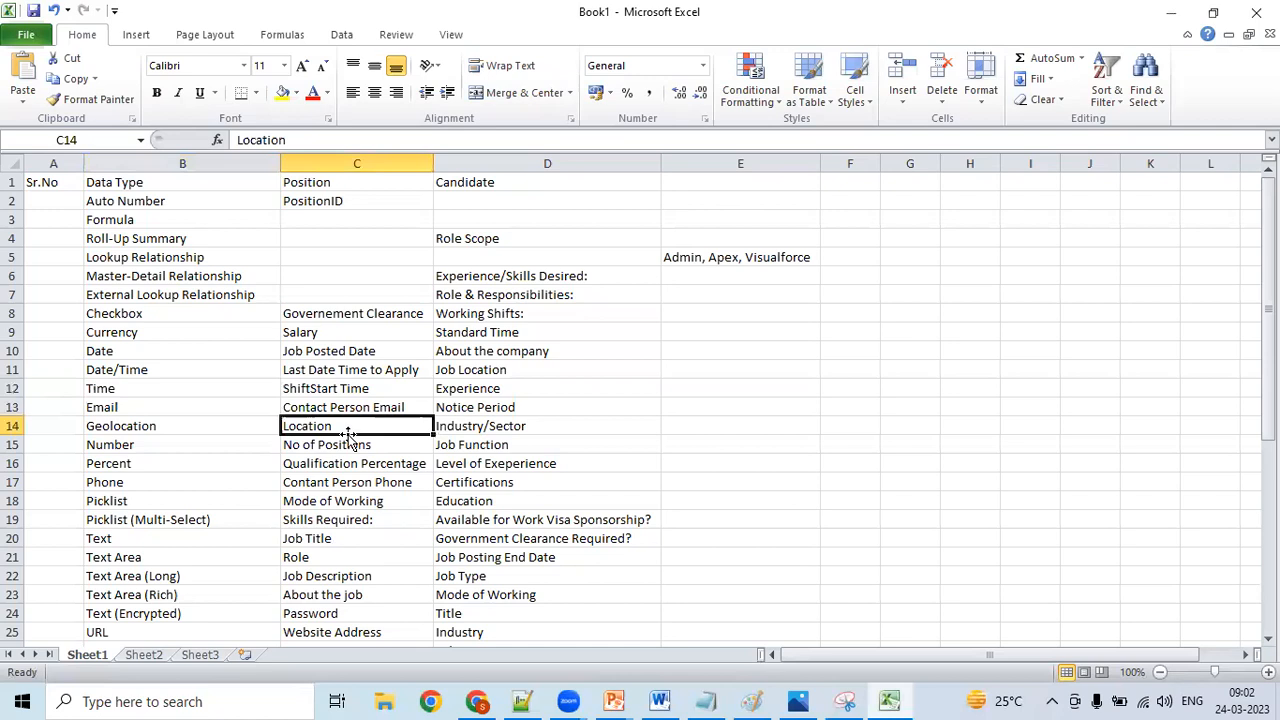
click(231, 443)
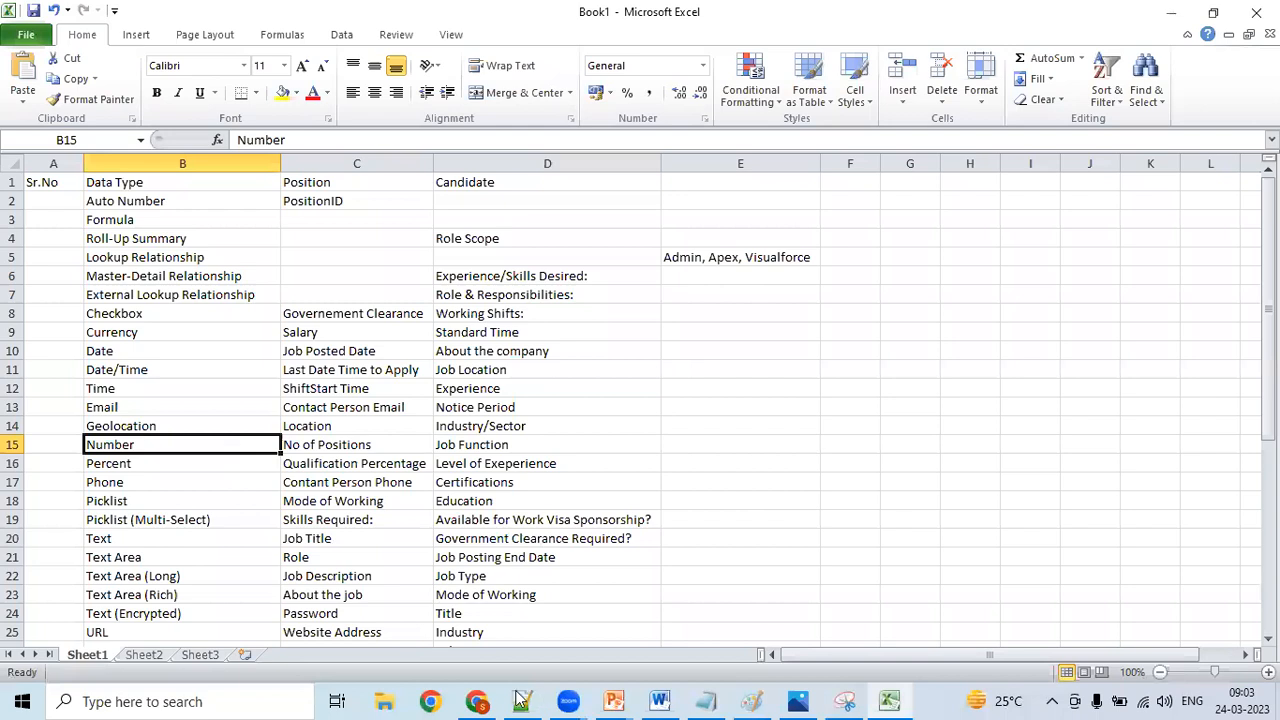
- Switch to Notepad++ and read the 09.Number entry on decimal digits and leading zeros
key(alt+Tab)
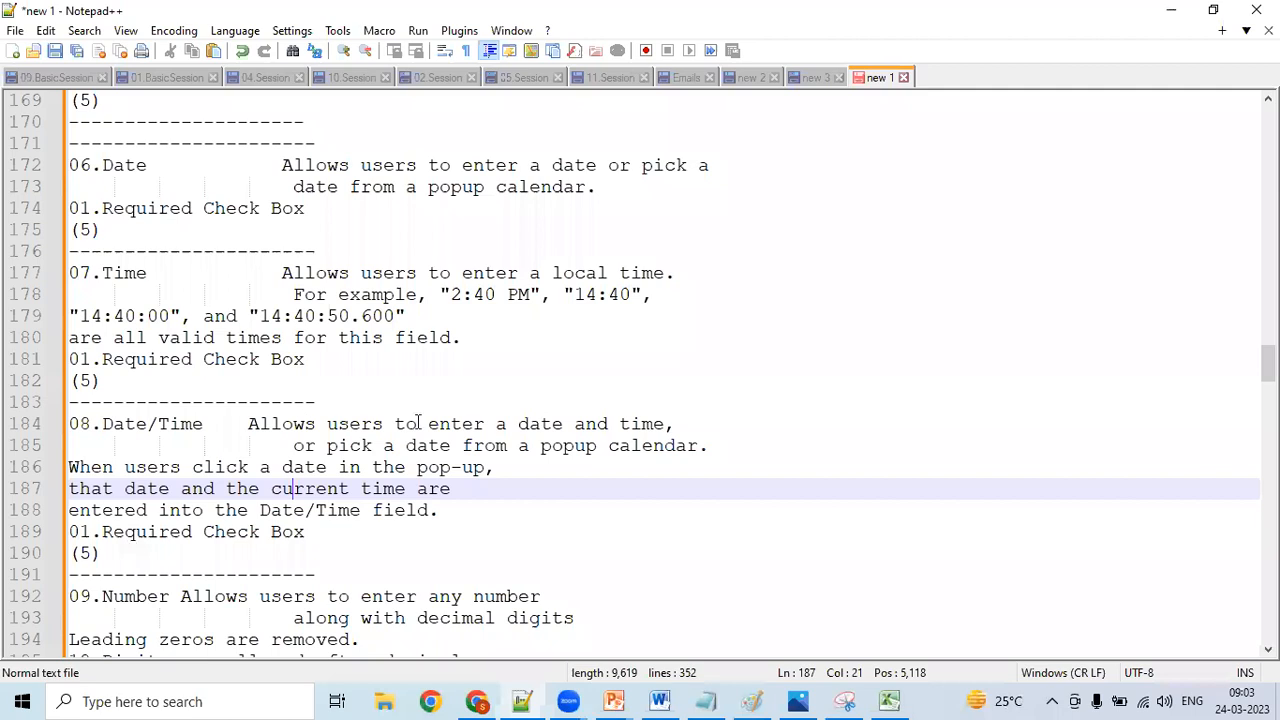
scroll(520, 425, down, 3)
click(495, 424)
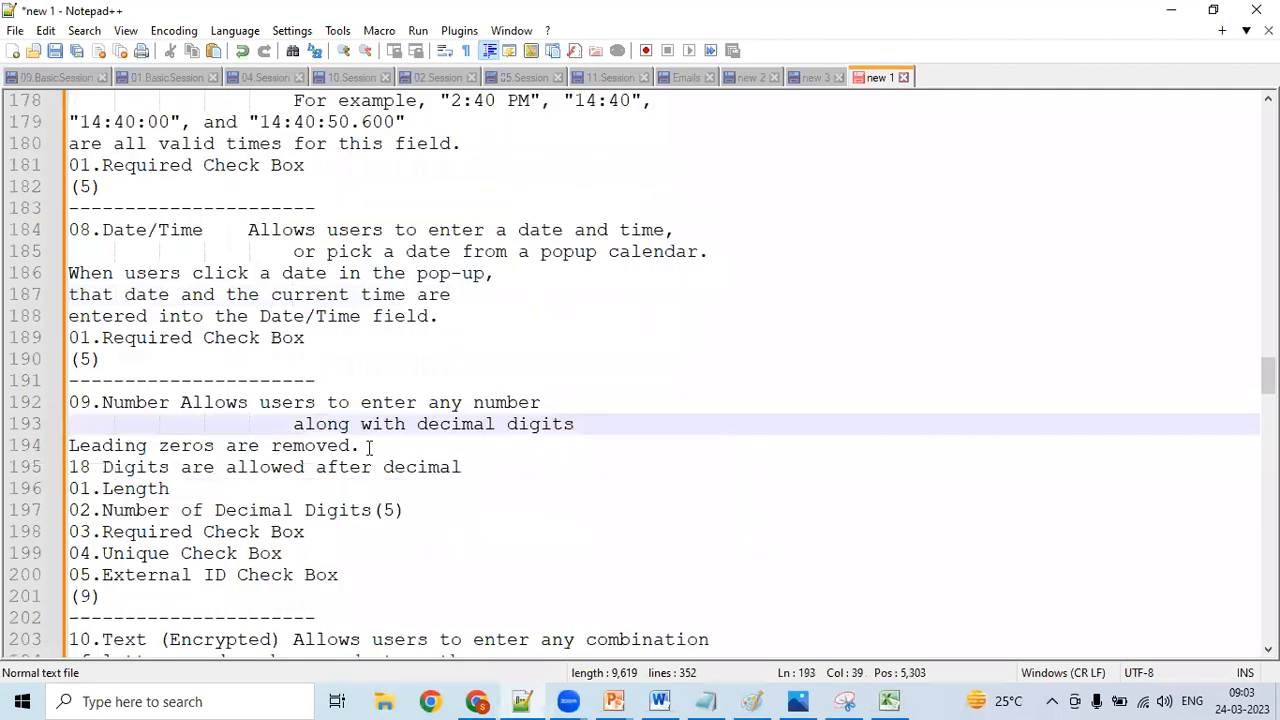
click(368, 447)
key(Down)
key(Down)
key(Down)
key(Down)
key(Down)
key(Down)
key(Down)
key(Down)
key(Down)
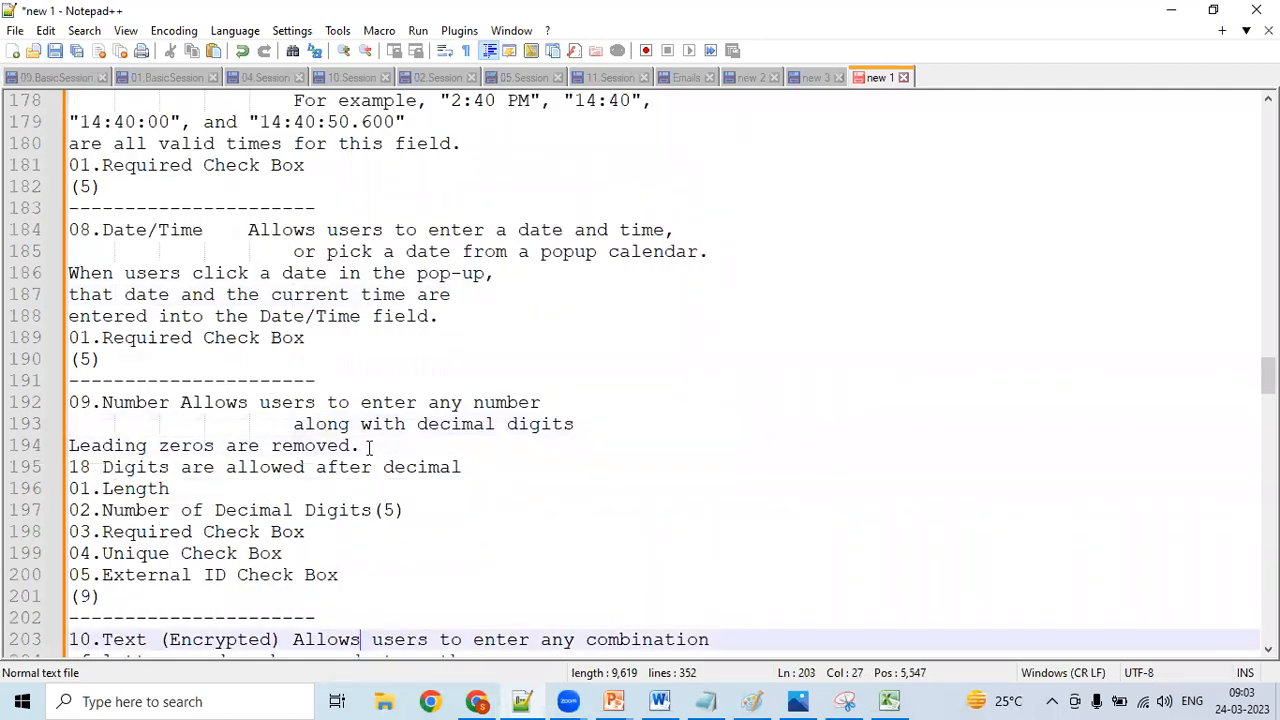
- Move down to the 11.Percent entry and read its description, example, length and decimal digit options
key(Down)
key(Down)
key(Down)
key(Down)
key(Down)
key(Down)
key(Down)
key(Down)
key(Down)
key(Down)
key(Down)
key(Down)
key(Down)
key(Down)
key(Down)
key(Down)
key(Down)
key(Down)
key(Down)
key(Down)
key(Down)
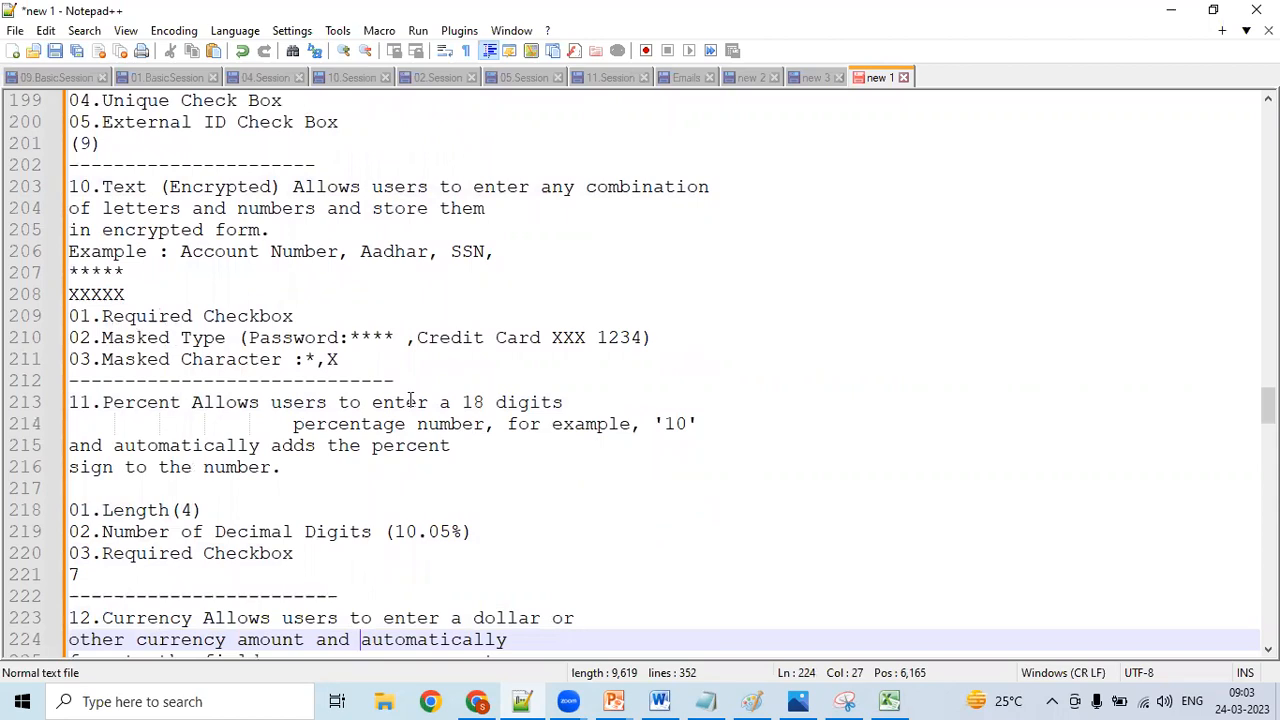
click(497, 402)
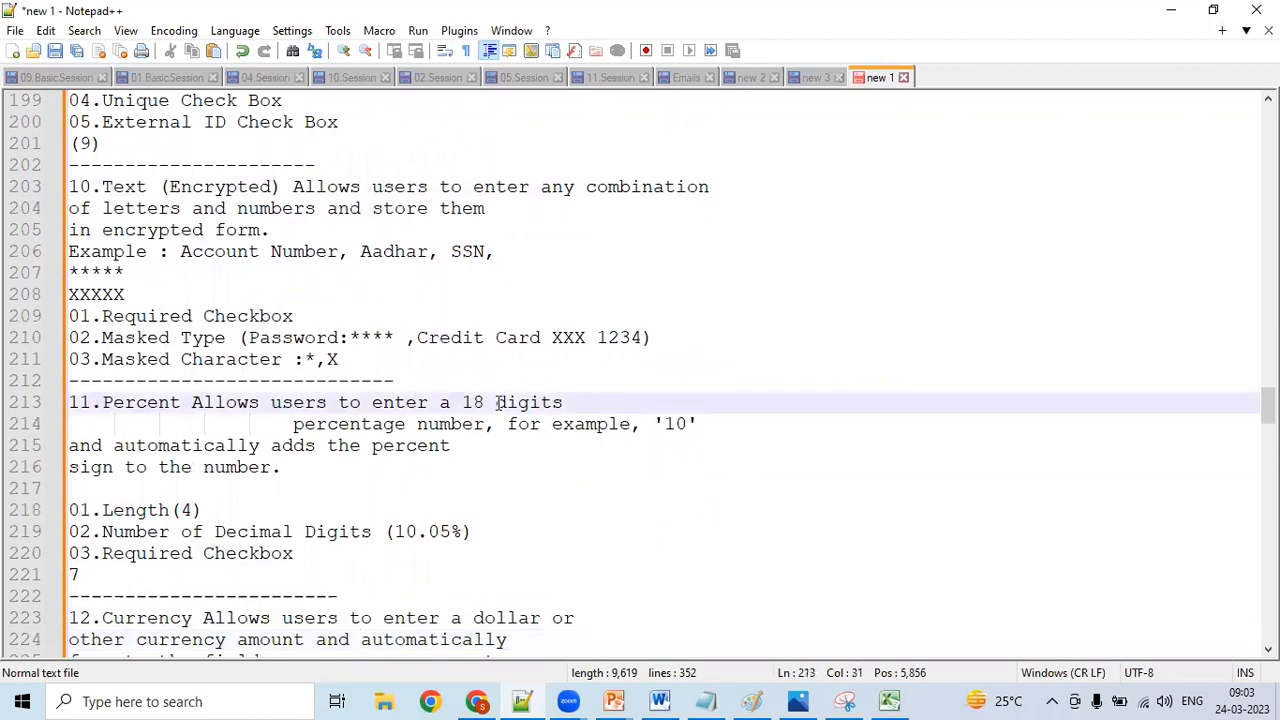
click(448, 424)
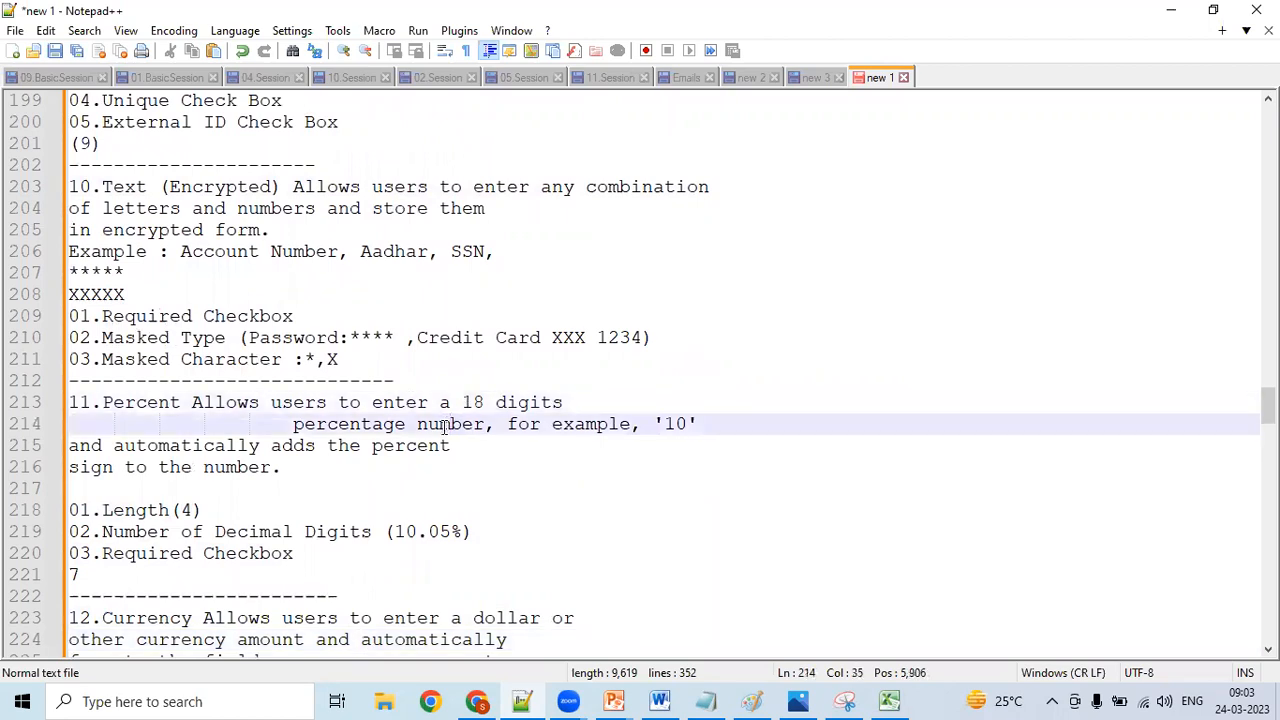
click(685, 424)
click(440, 523)
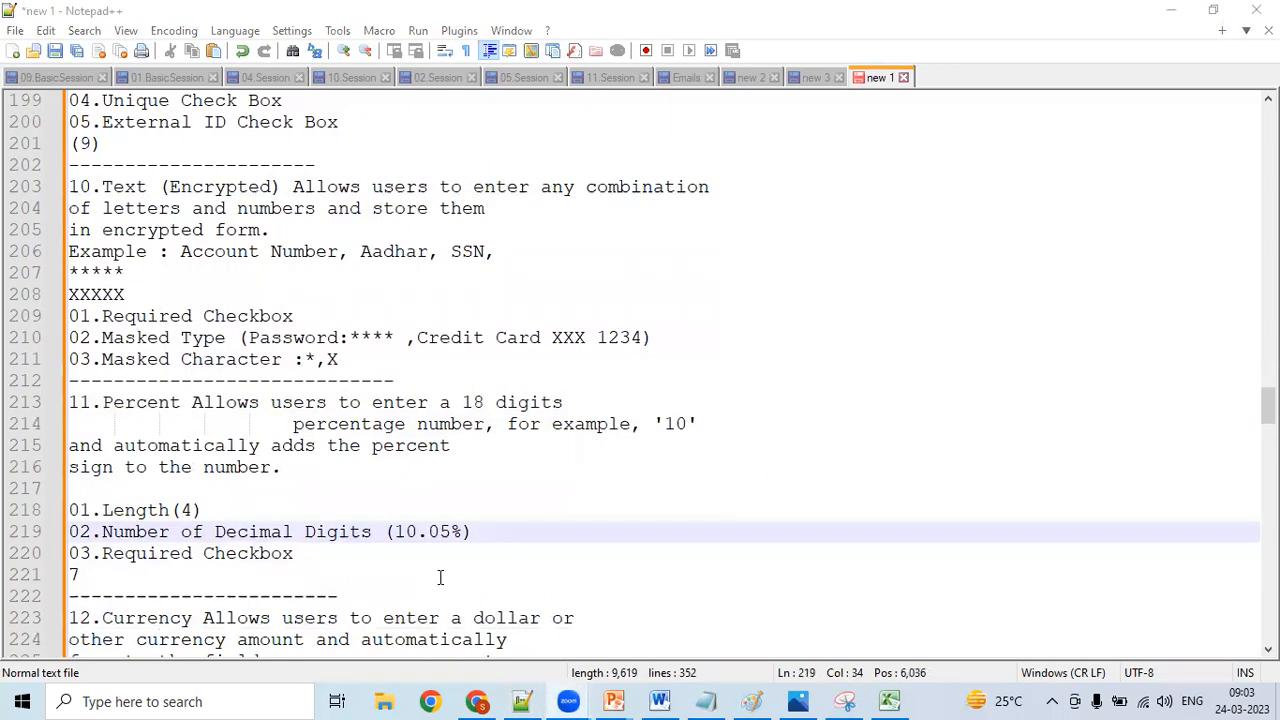
click(497, 512)
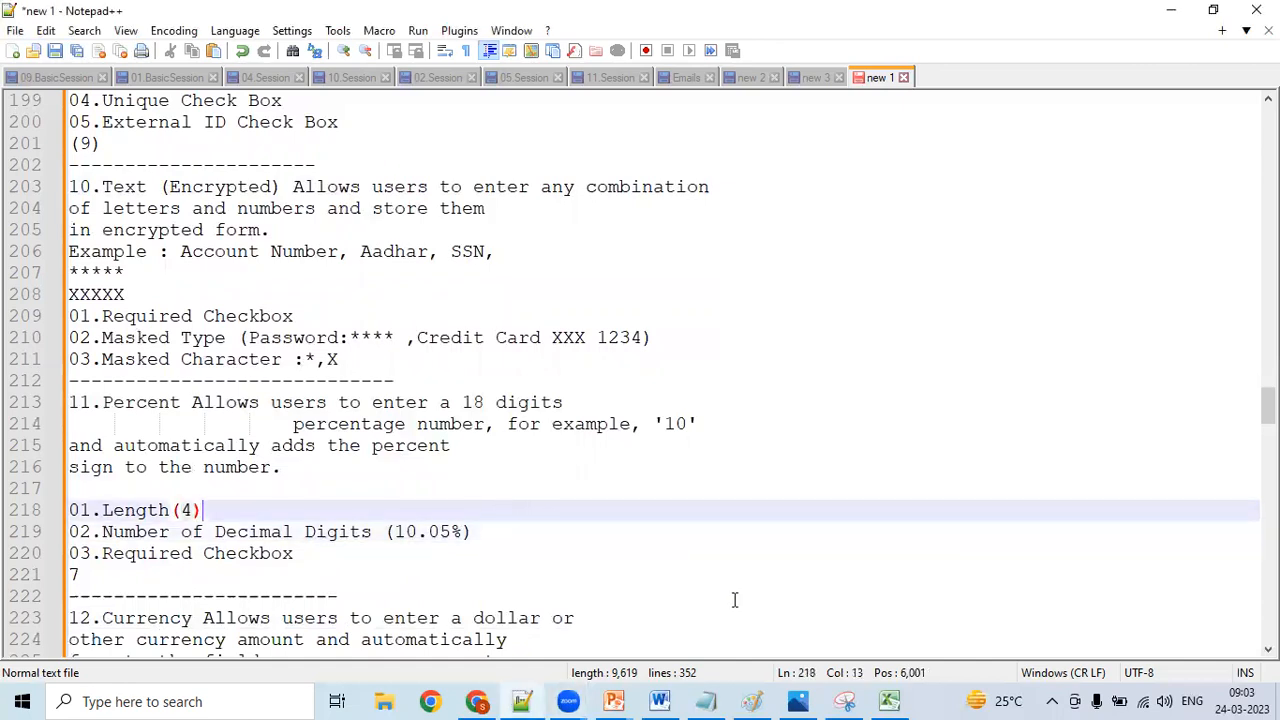
- Switch to Excel and go through the data types from Picklist in B18 to Text Area (Rich) in B23
click(889, 700)
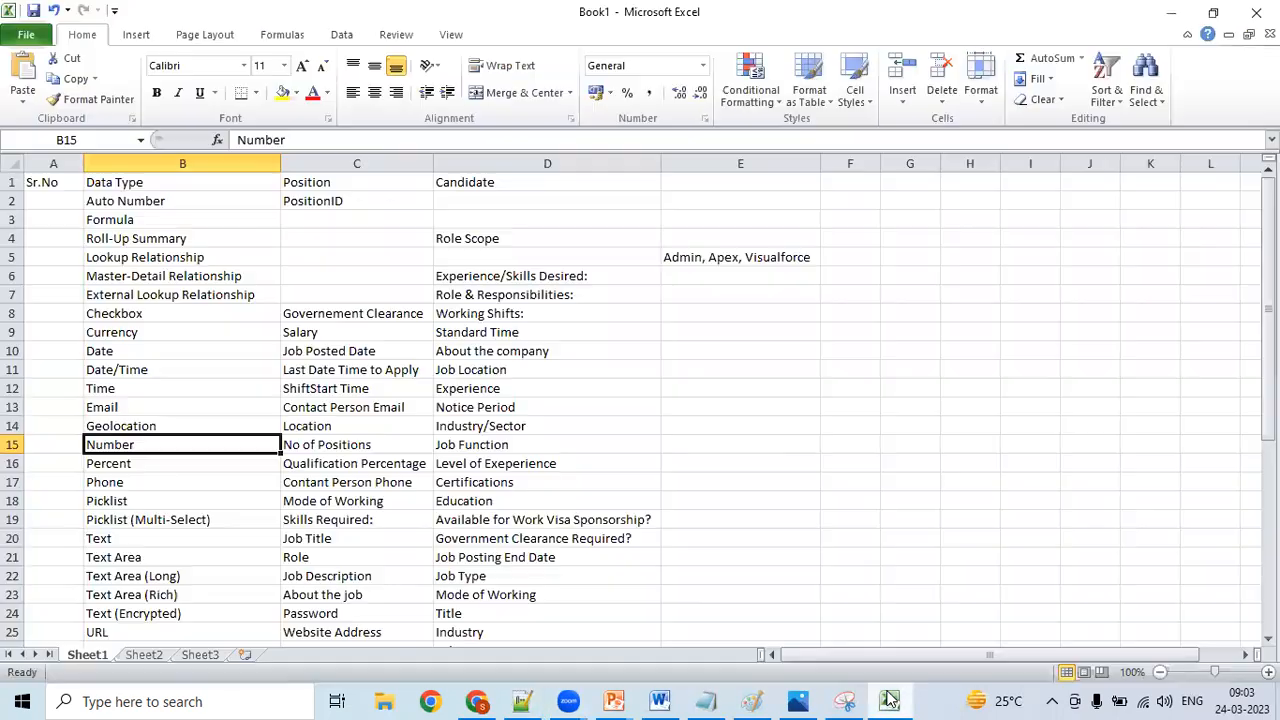
click(125, 501)
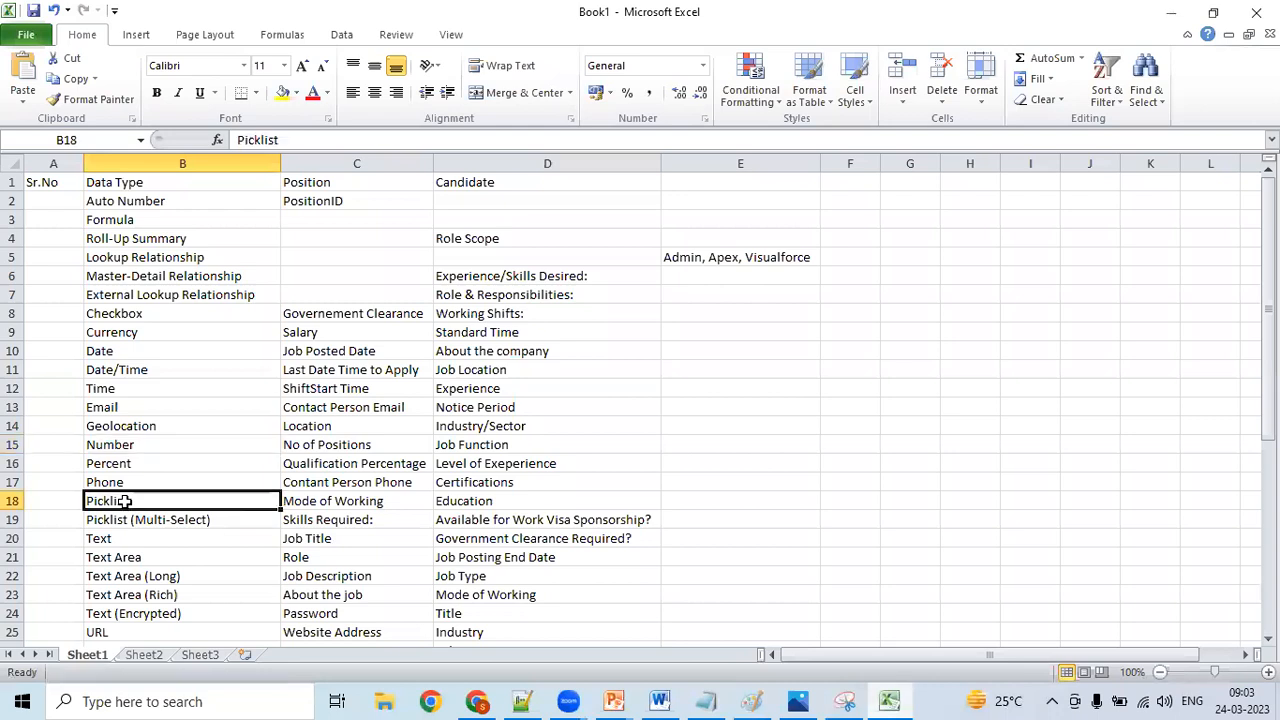
key(Down)
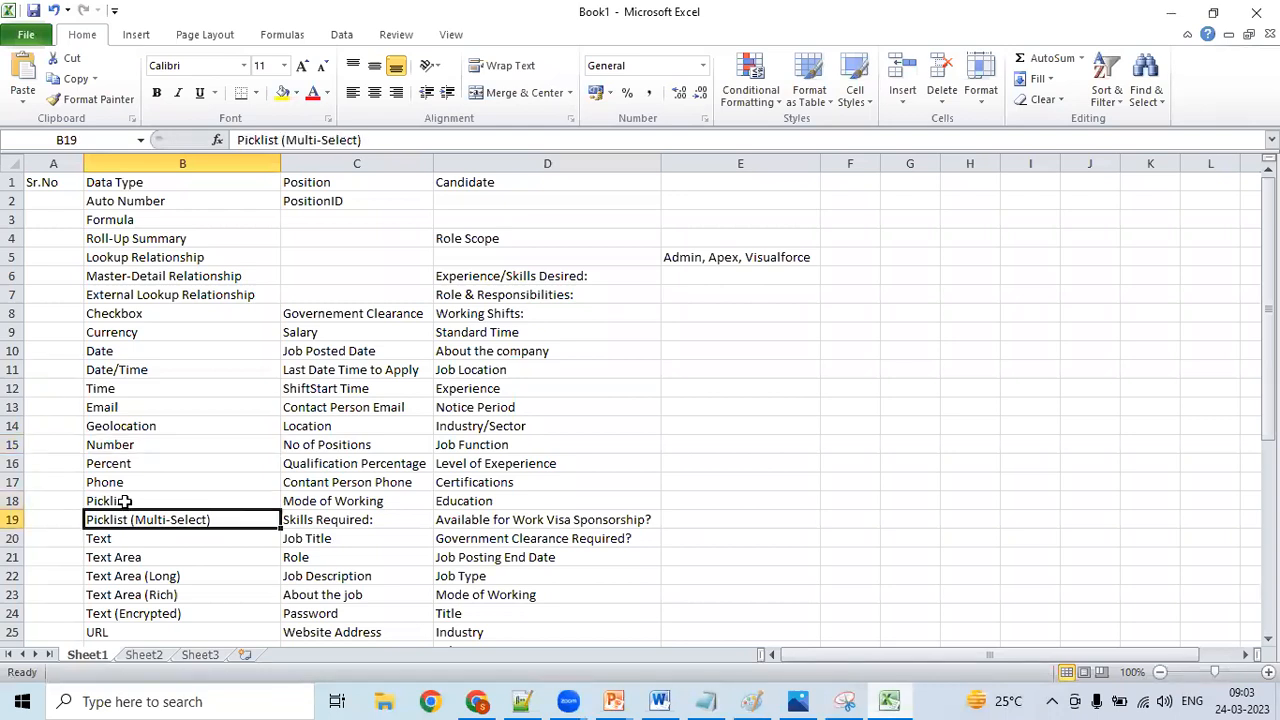
key(Down)
key(Down)
key(Down)
key(Down)
key(Down)
key(Down)
key(Down)
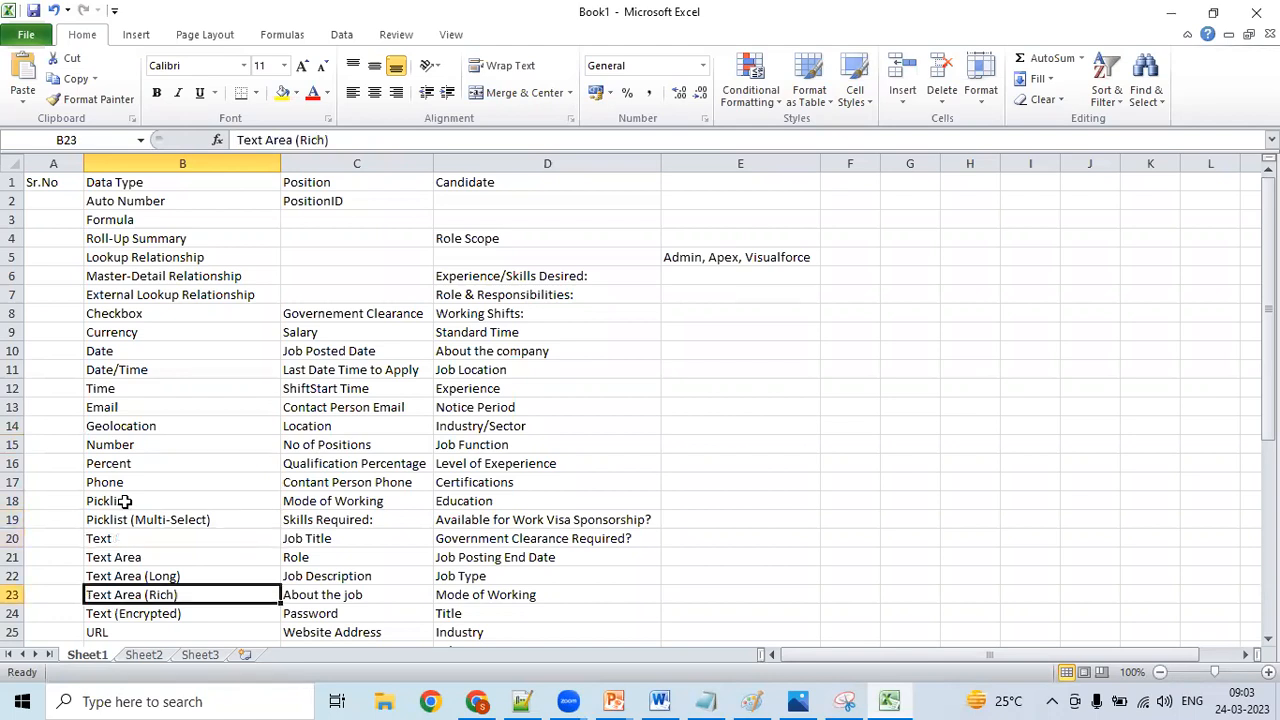
- Return to the start of the Data Type list and review the Position fields in column C from PositionID to Job Posted Date
key(Up)
key(Up)
key(Up)
key(Up)
key(Up)
key(Up)
key(Up)
key(Up)
key(Up)
key(Up)
key(Up)
key(Up)
key(Up)
key(Up)
key(Up)
key(Up)
key(Up)
key(Up)
key(Up)
key(Up)
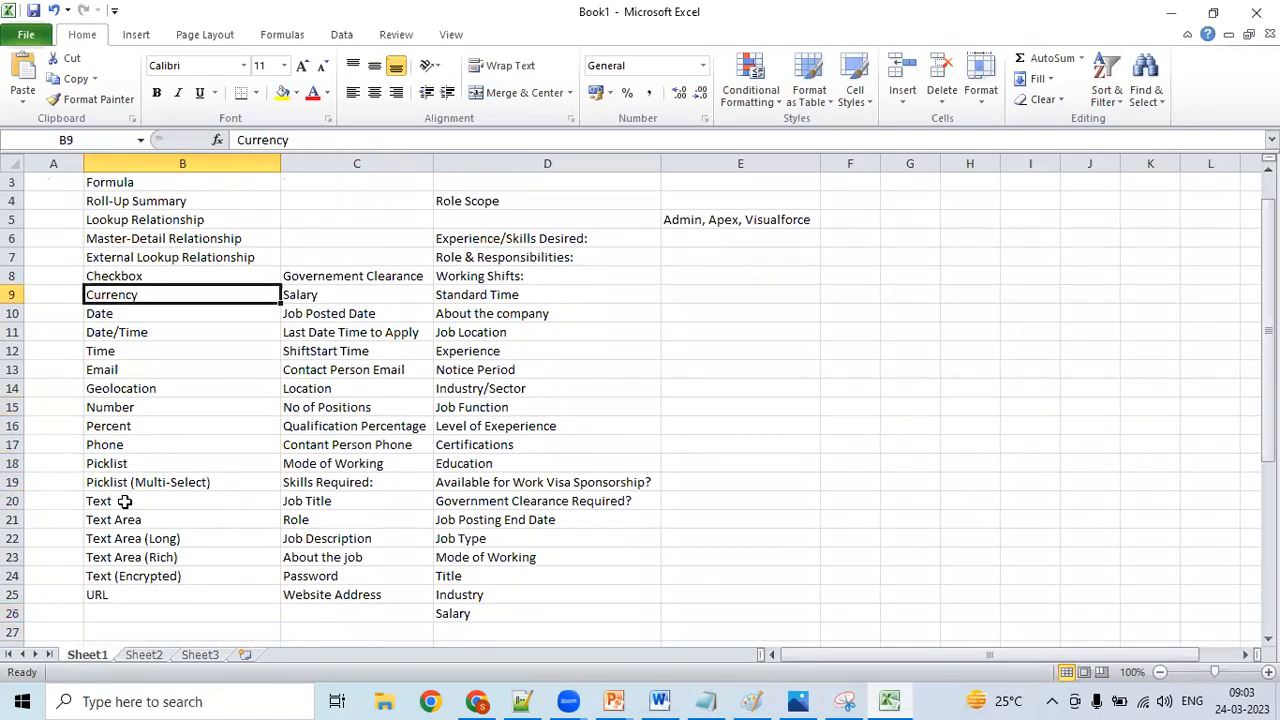
key(Right)
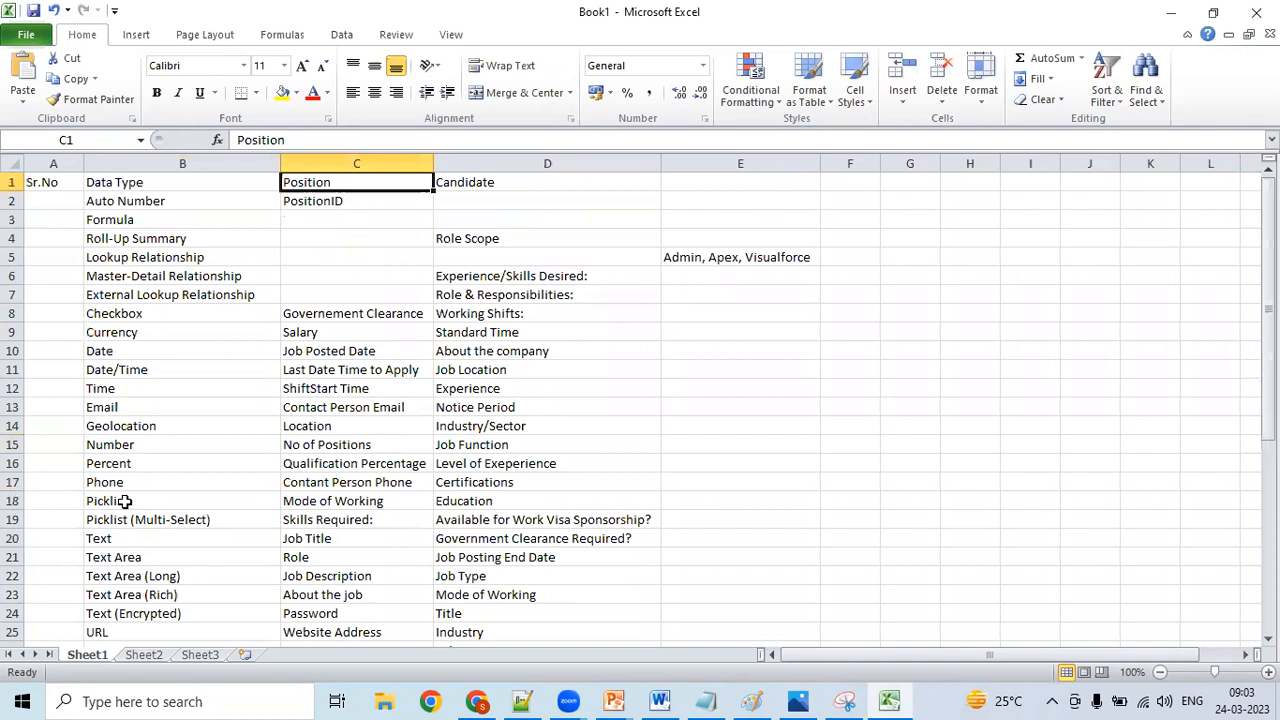
key(Down)
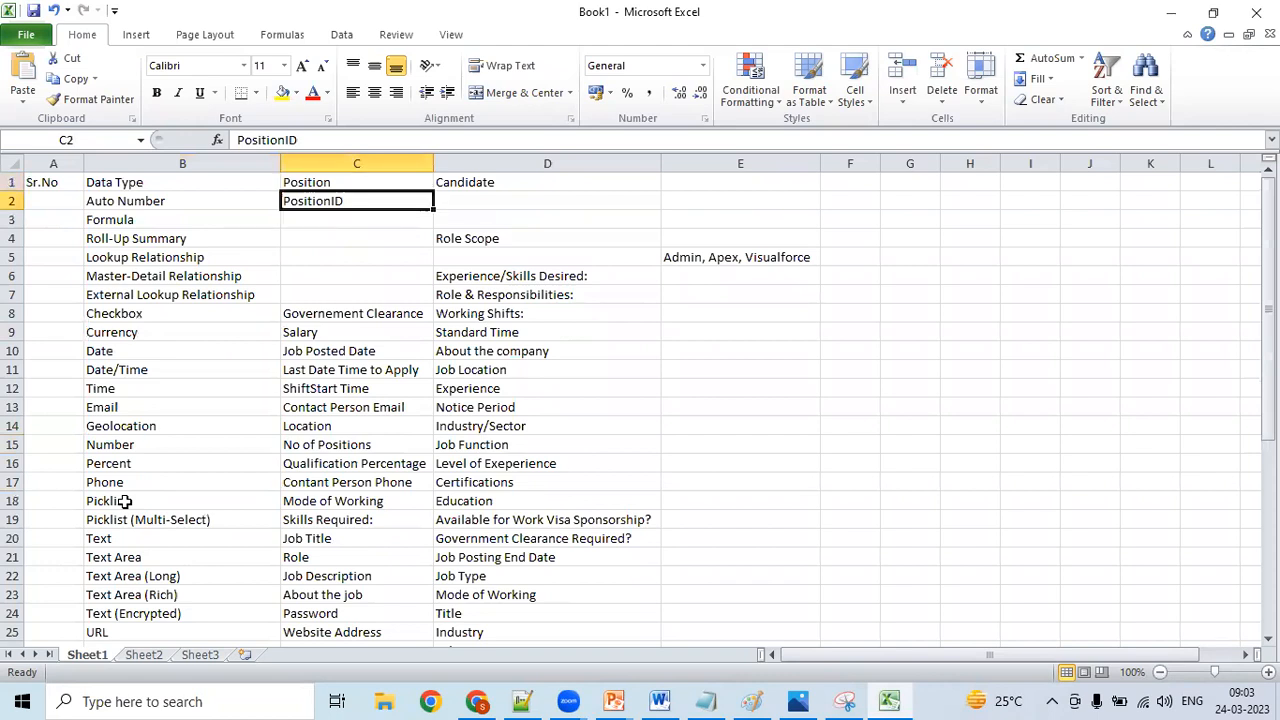
key(Down)
key(ctrl+Down)
key(Down)
key(Down)
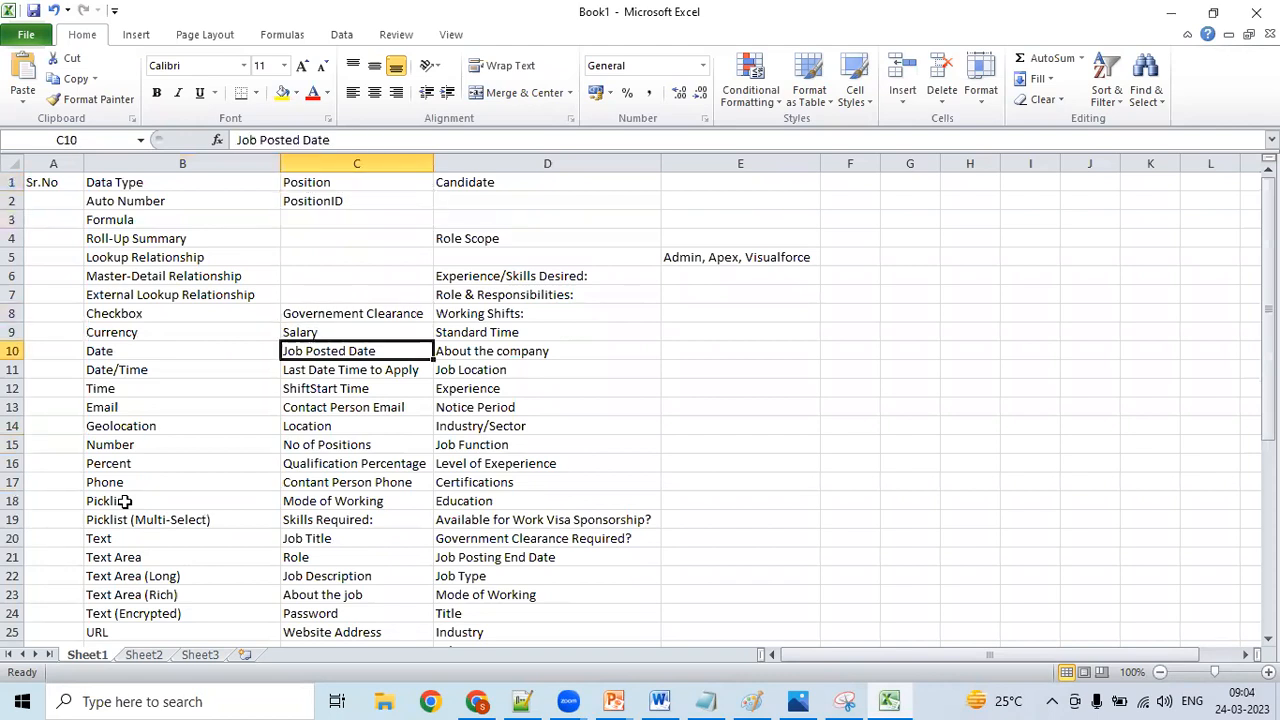
key(Up)
key(Up)
key(Up)
key(Up)
key(Up)
key(Up)
key(Up)
key(Up)
key(Up)
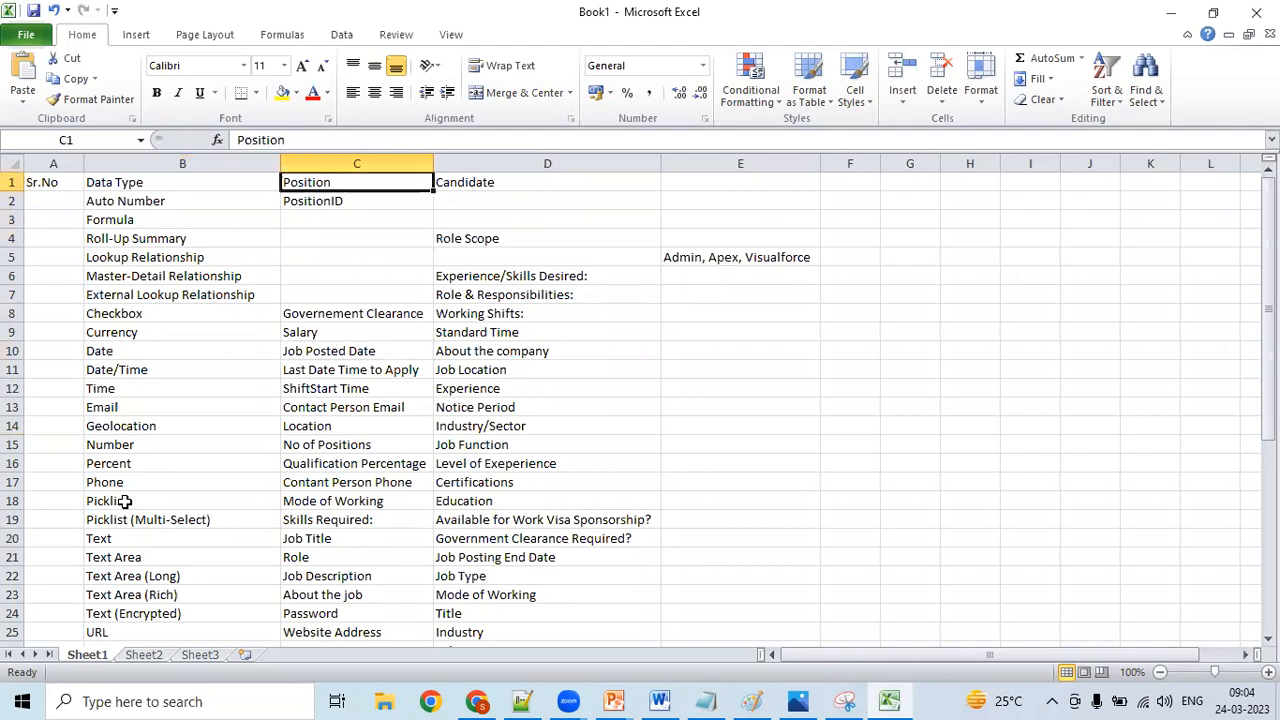
- Switch to Notepad++ and return to the beginning of the Session -12 notes
click(477, 703)
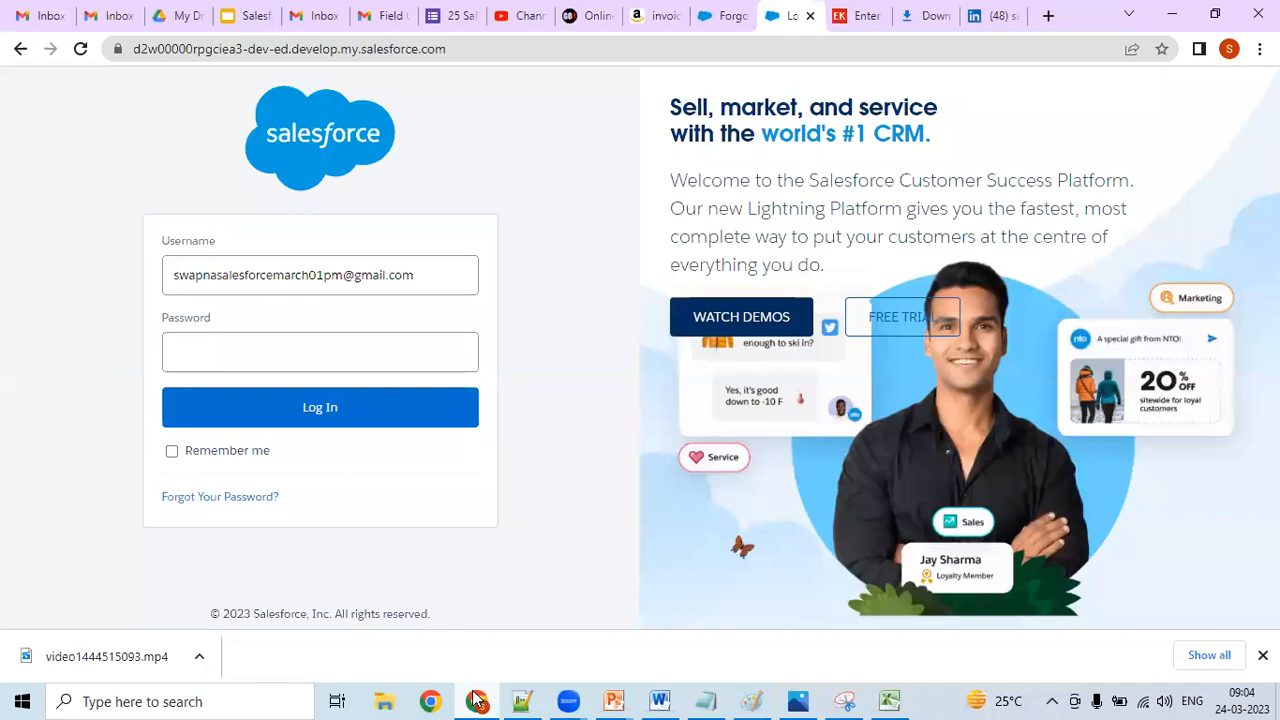
click(477, 700)
click(521, 700)
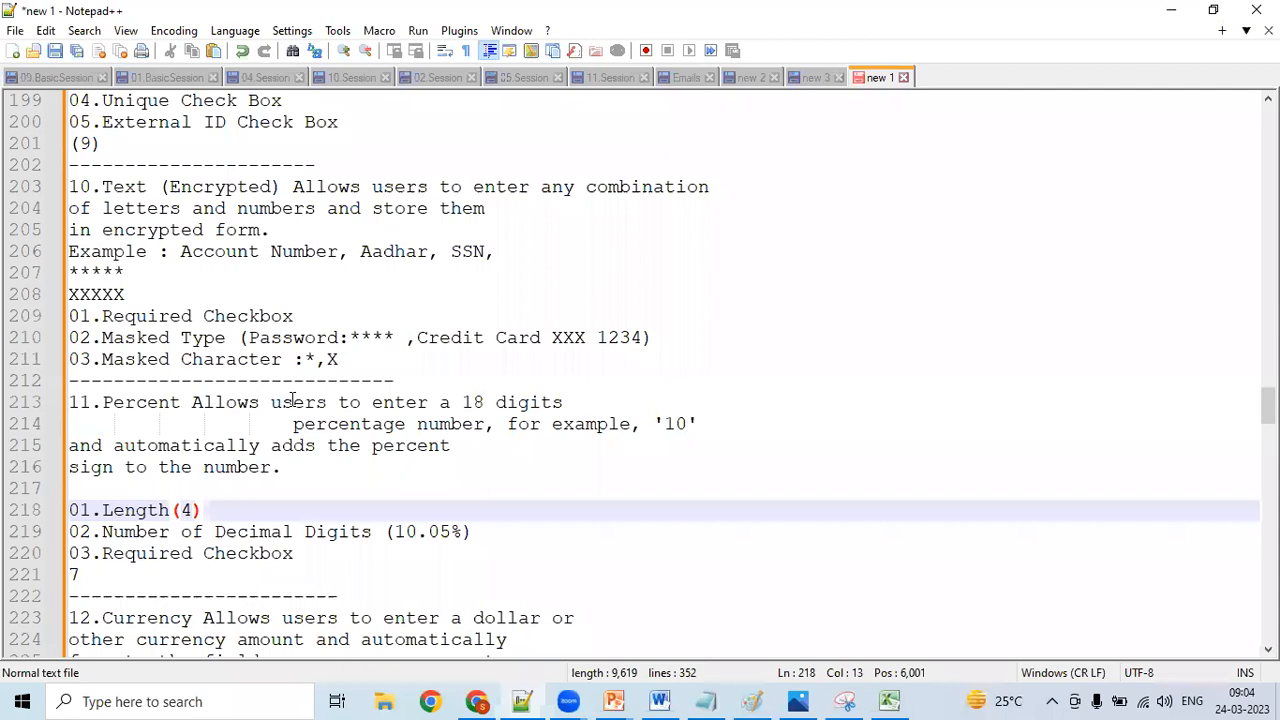
click(293, 400)
key(Up)
key(Up)
key(Up)
key(Up)
key(Up)
key(Up)
key(Up)
key(Up)
key(Up)
key(Up)
key(Up)
key(Up)
key(Up)
key(Up)
key(Up)
key(Up)
key(Up)
key(Up)
key(Up)
key(Up)
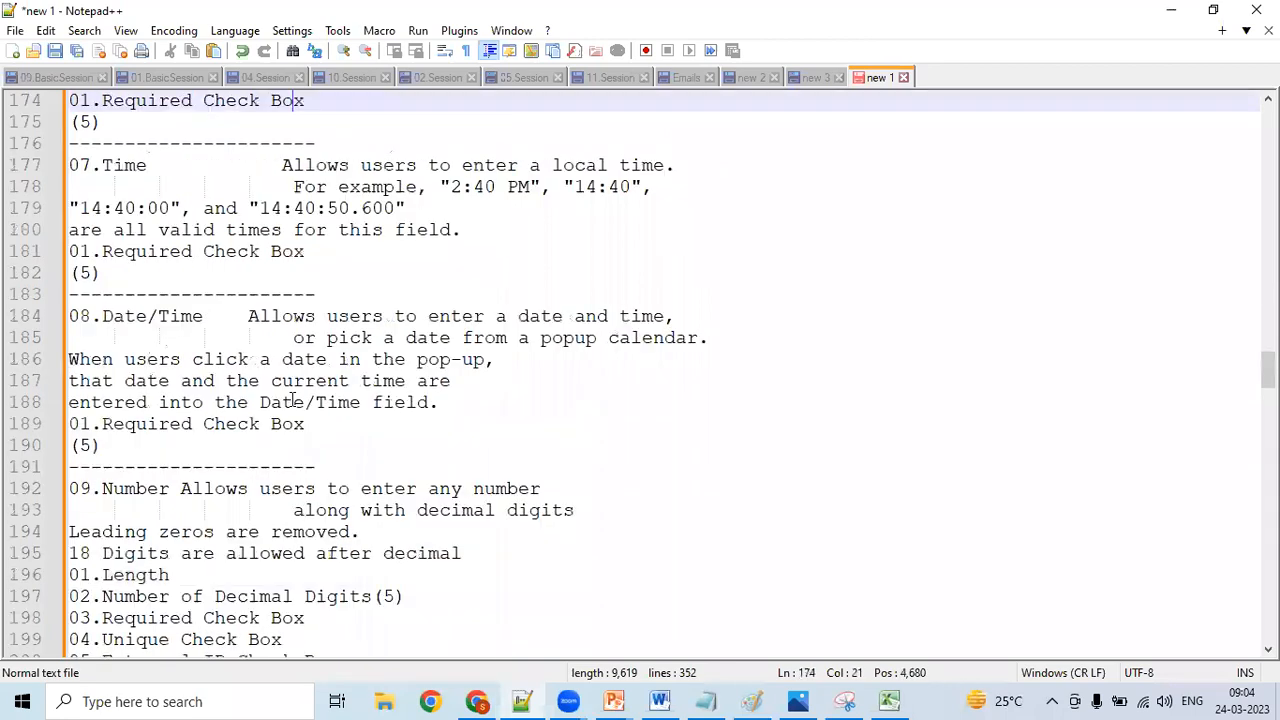
key(Up)
key(Up)
key(Up)
key(Up)
key(Up)
key(Up)
key(Up)
key(Up)
key(Up)
key(Up)
key(Up)
key(Up)
key(Up)
key(Up)
key(Up)
key(Up)
key(Up)
key(Up)
key(Up)
key(Up)
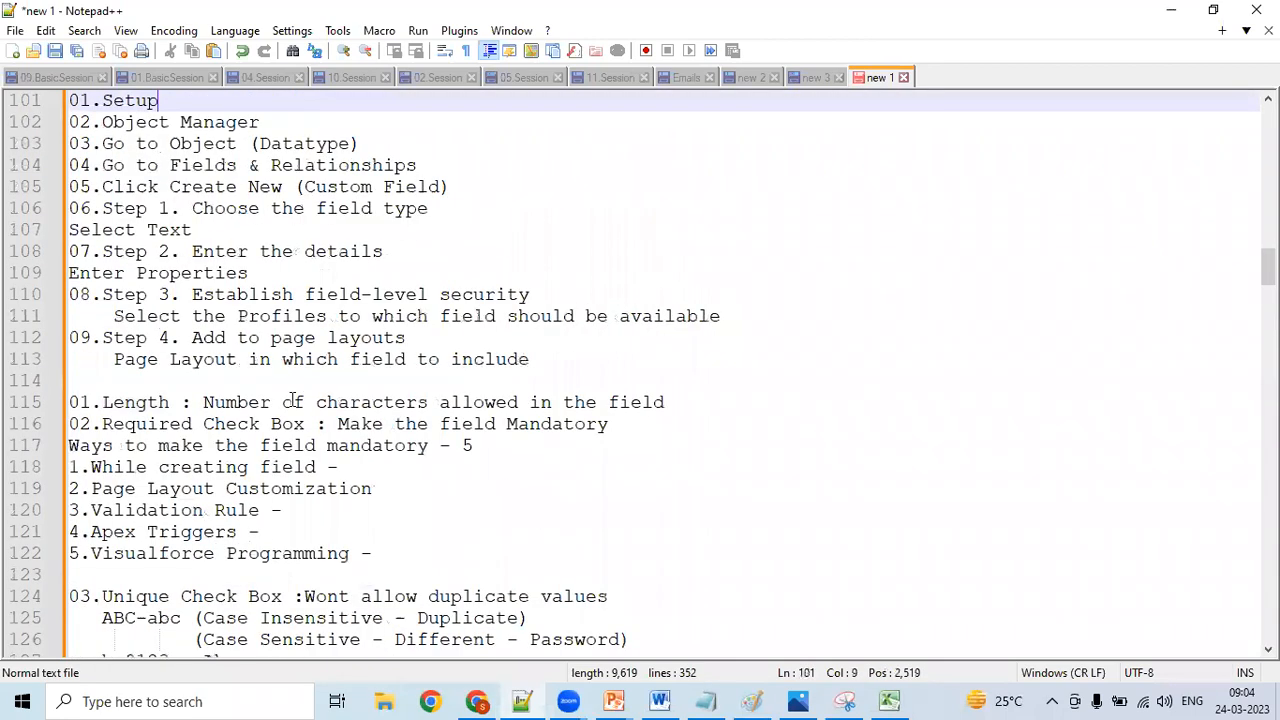
key(ctrl+Home)
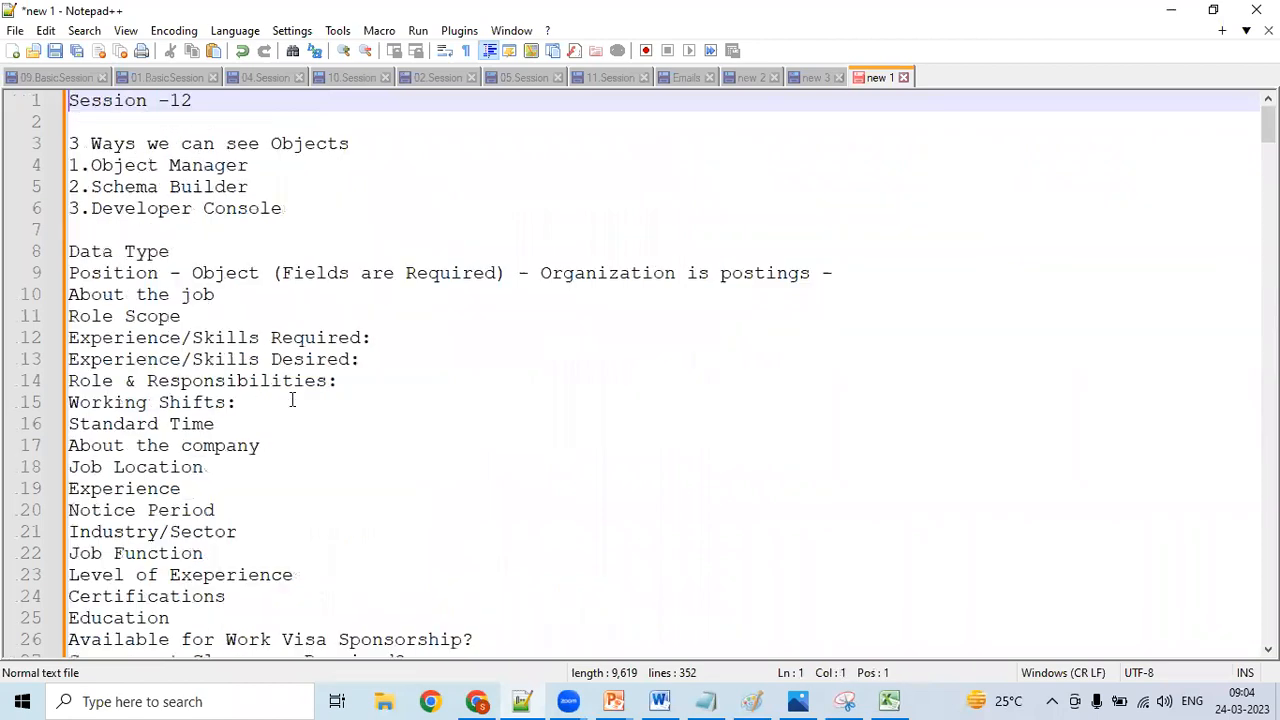
- Read the notes on the 3 ways to see objects and the list of required Position fields
key(Down)
key(Down)
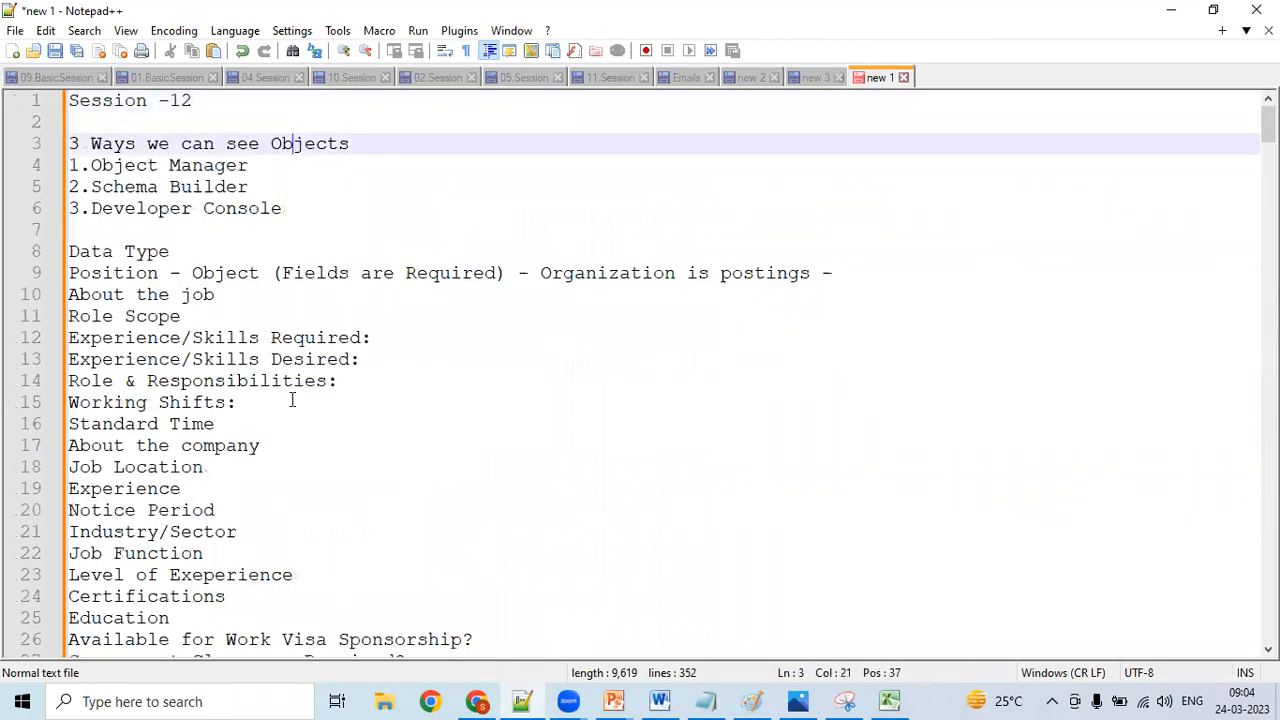
key(Down)
key(Down)
key(Down)
key(Down)
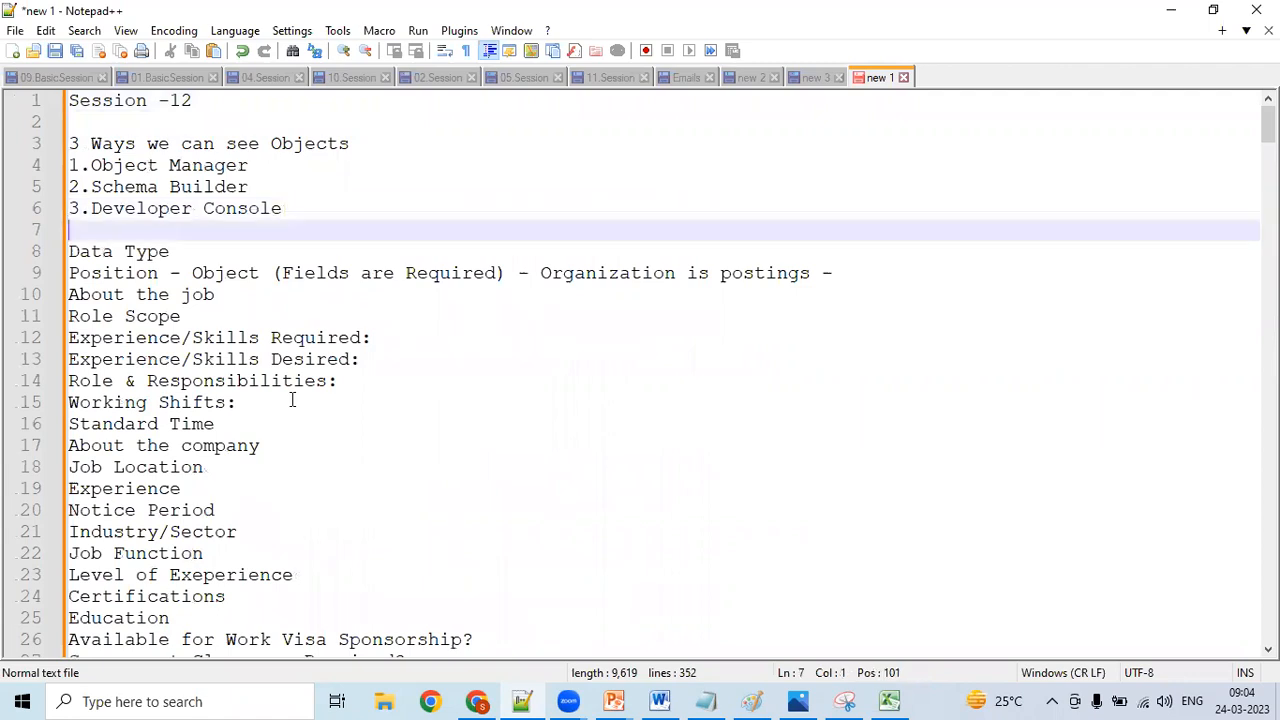
key(Down)
key(Down)
key(Down)
key(Down)
key(Down)
key(Down)
key(Down)
key(Down)
key(Down)
key(Down)
key(Down)
key(Down)
key(Down)
key(Down)
key(Down)
key(Down)
key(Down)
key(Down)
key(Down)
key(Down)
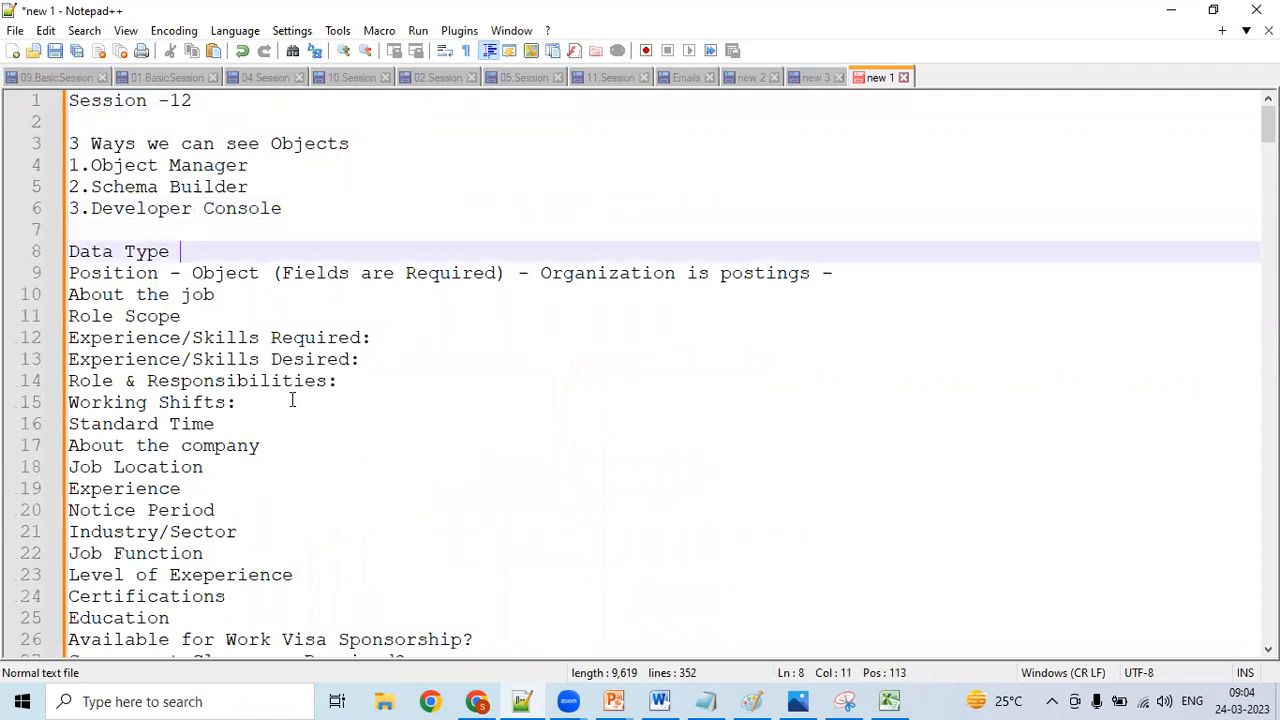
key(Down)
key(Down)
key(Down)
key(Down)
key(Down)
key(Down)
key(Down)
key(Down)
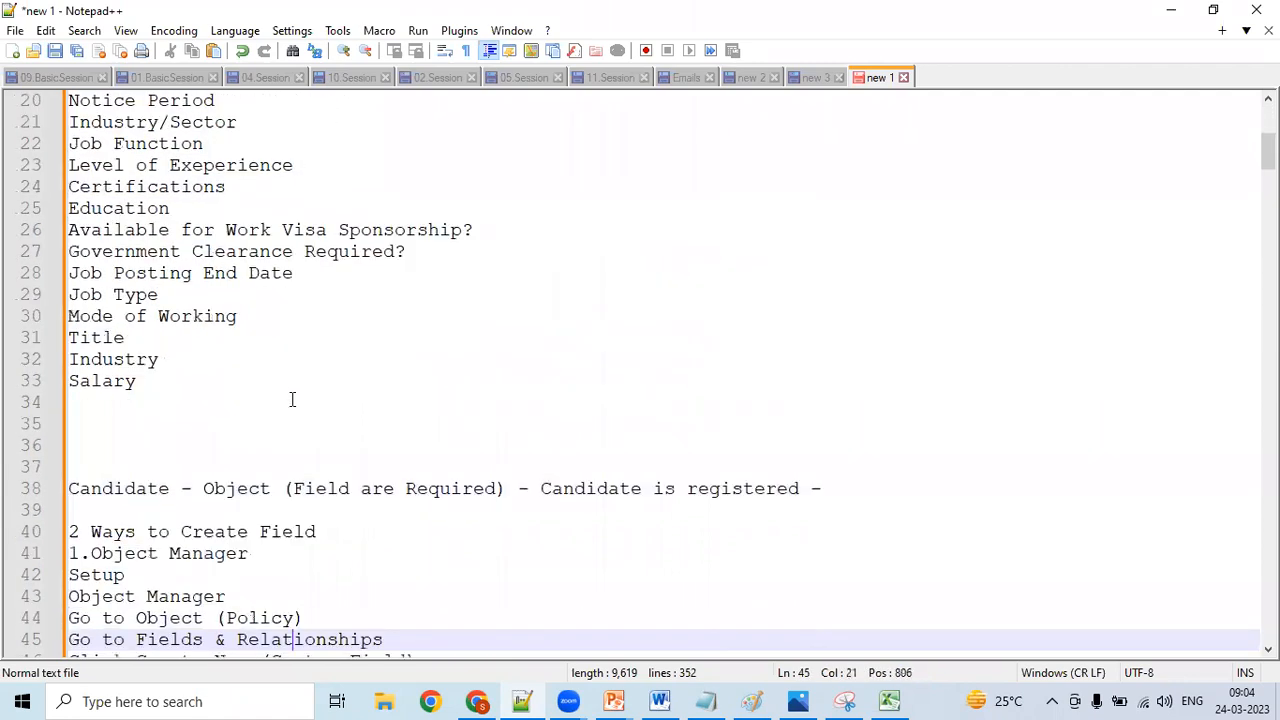
- Read the 2 Ways to Create Field section, following the Object Manager procedure
key(Up)
key(Up)
key(Up)
key(Up)
key(Up)
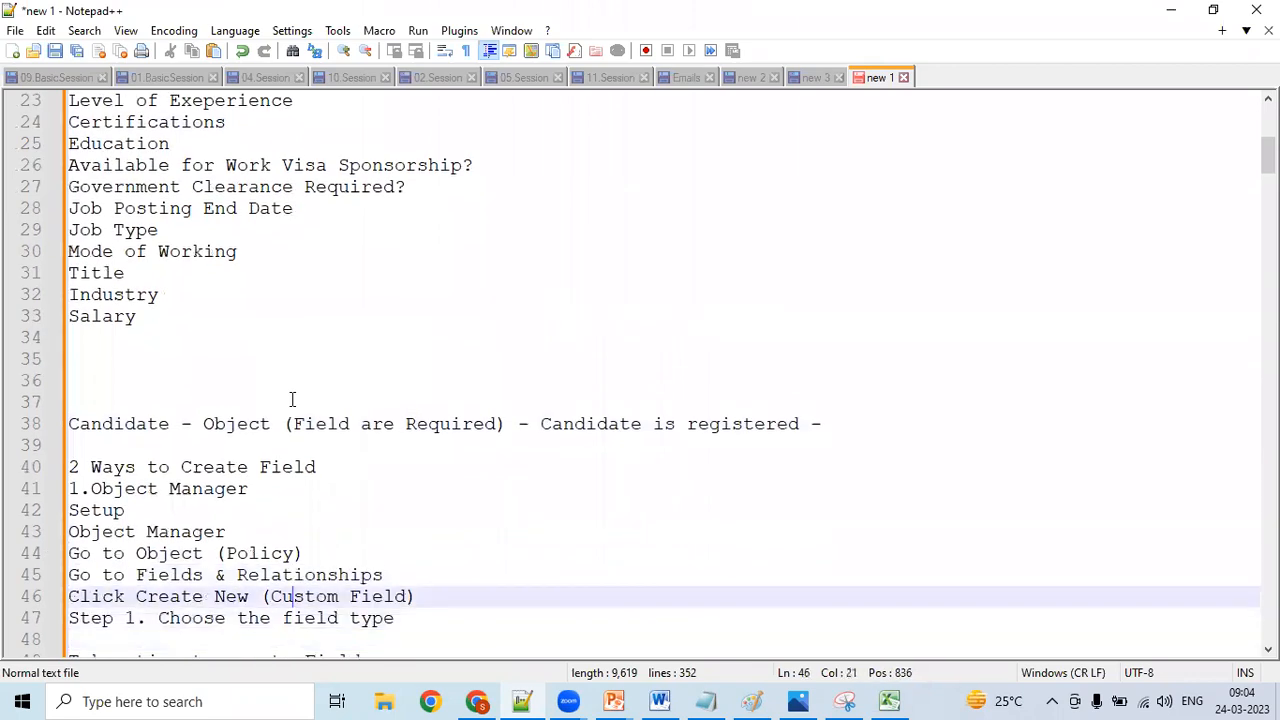
key(Up)
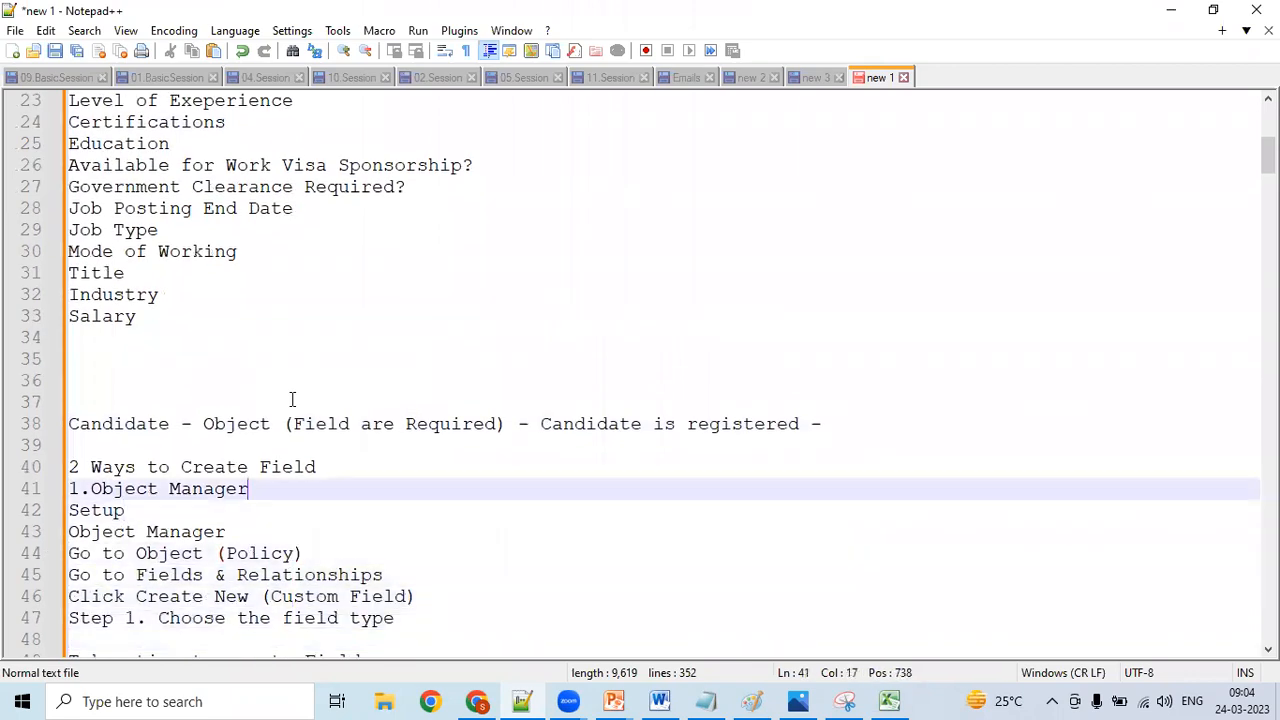
key(Up)
key(Down)
key(Down)
key(Down)
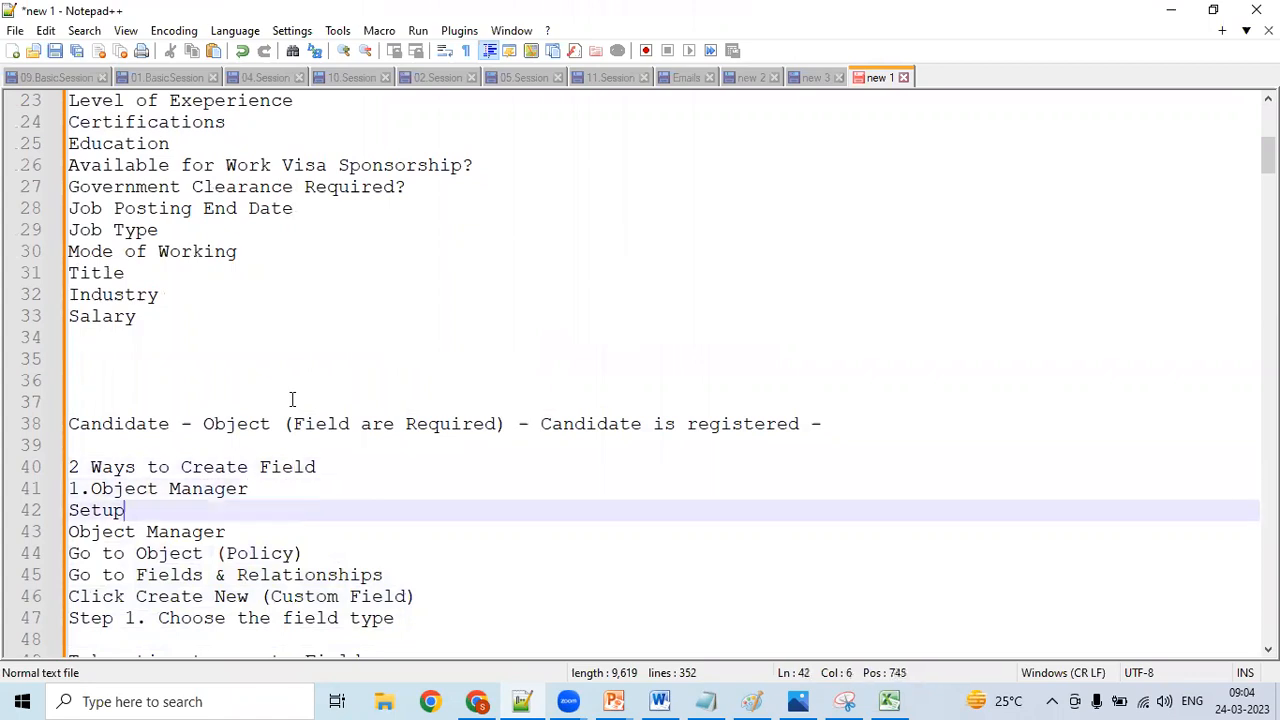
key(Up)
key(Down)
key(Down)
key(Down)
key(Down)
key(Down)
key(Down)
key(Down)
key(Down)
key(Down)
key(Down)
key(Down)
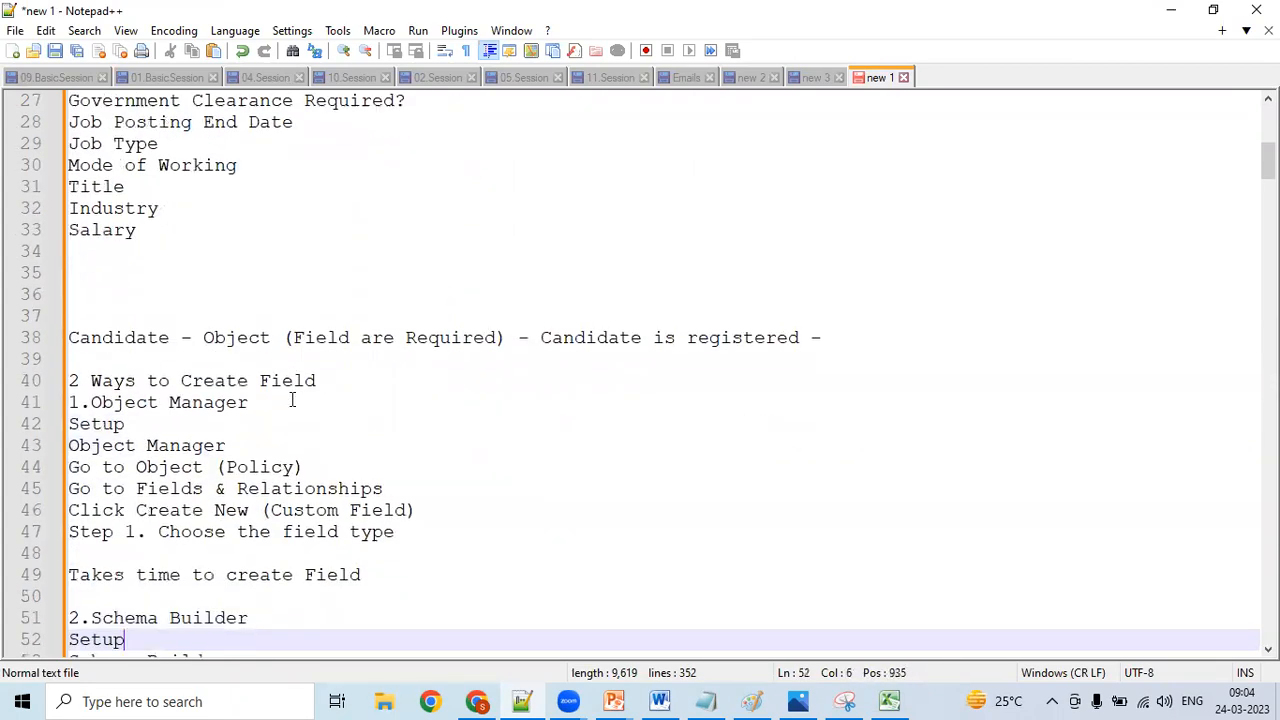
- Read the Schema Builder procedure and compare its time note with the one for Object Manager
key(Down)
key(Down)
key(Down)
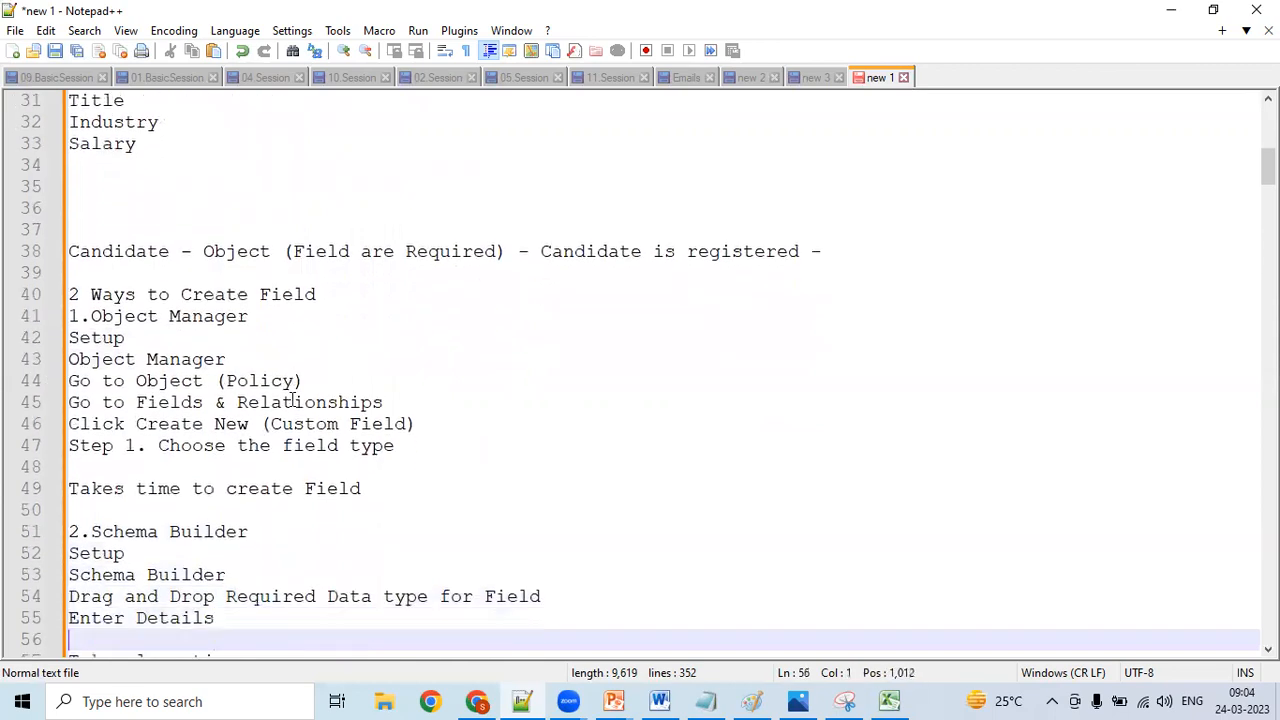
key(Up)
key(Up)
key(Up)
key(Up)
key(Up)
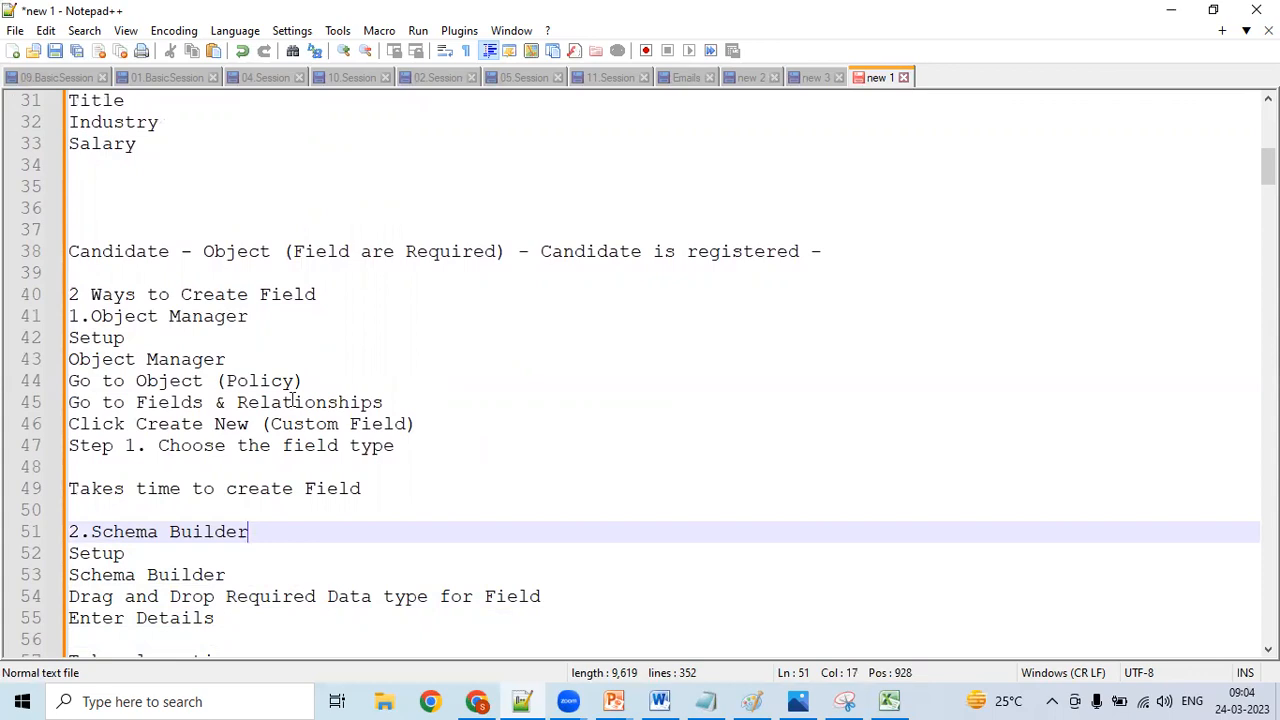
key(Up)
key(Up)
key(Up)
key(Up)
key(Up)
key(Up)
key(Up)
key(Up)
key(Up)
key(Up)
key(Up)
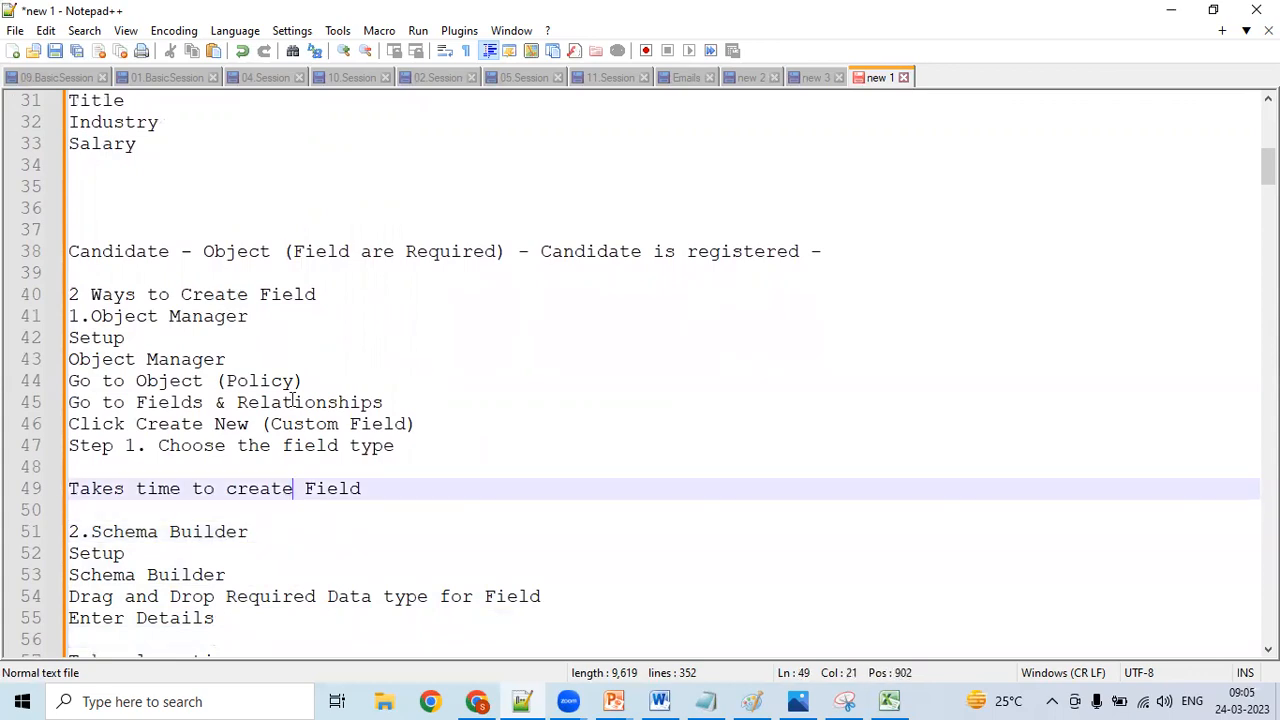
key(Down)
key(Down)
key(Down)
key(Down)
key(Down)
key(Down)
key(Down)
key(Down)
key(Down)
key(Down)
key(Down)
key(Down)
key(Down)
key(Down)
key(Down)
key(Down)
key(Down)
key(Down)
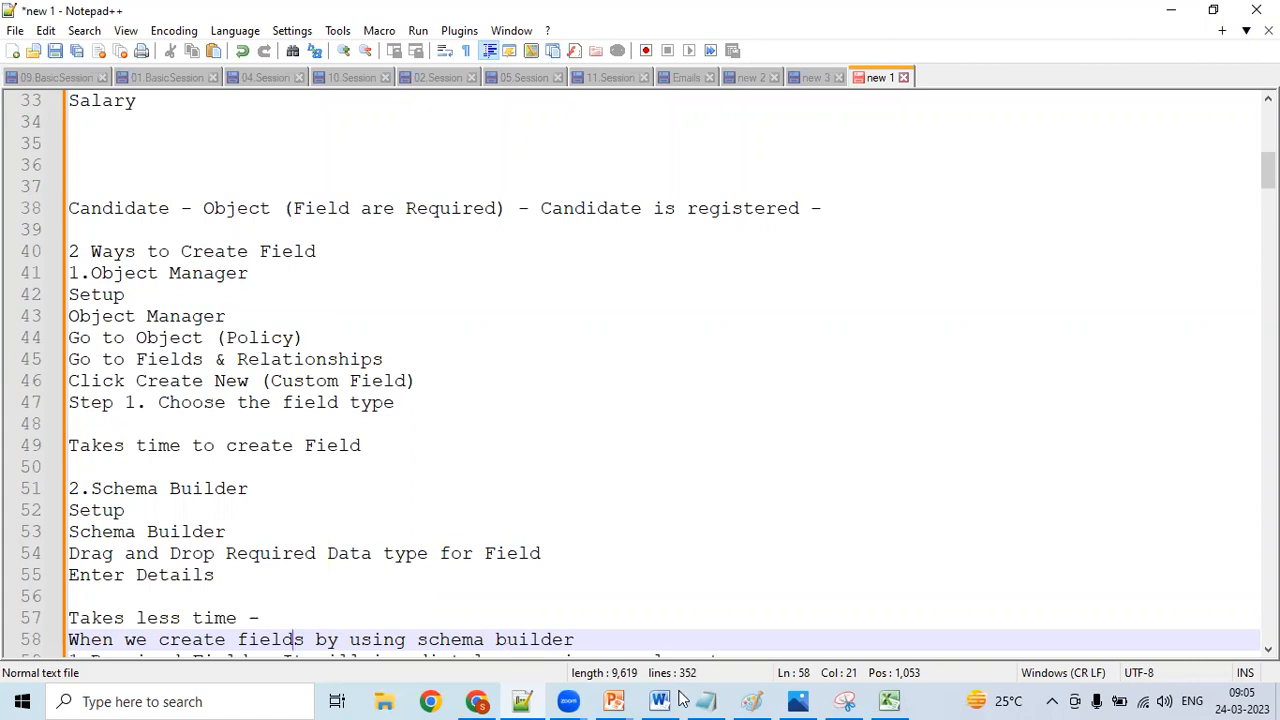
- Switch to Excel and go through the Position column from its header to the Checkbox field in C8
click(896, 700)
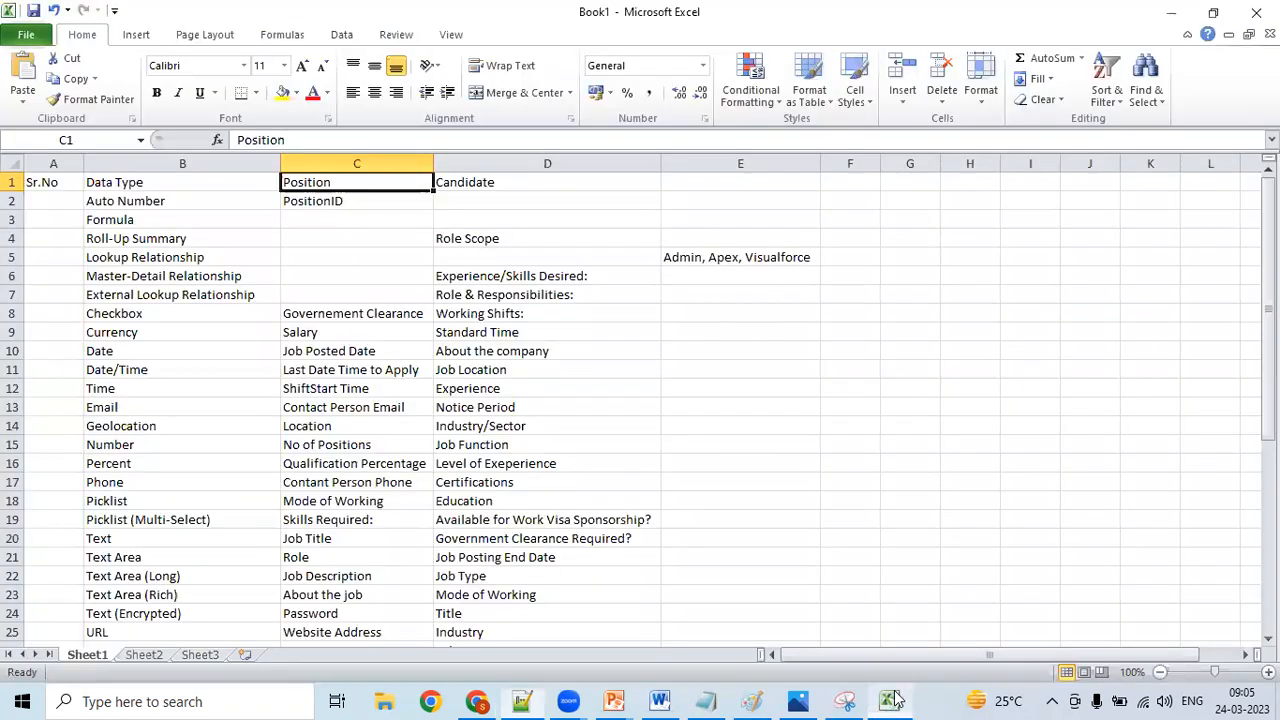
click(182, 262)
click(299, 218)
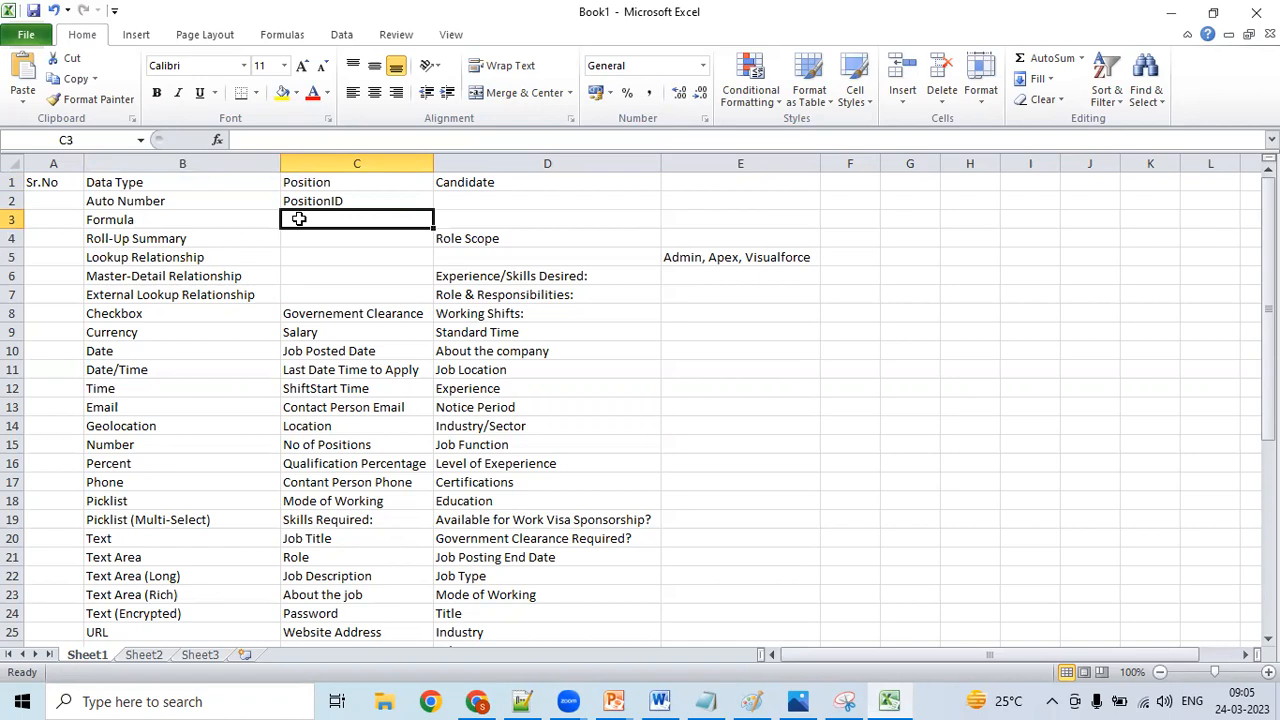
key(Up)
key(Up)
key(Down)
key(Down)
key(Down)
key(Down)
key(Down)
key(Down)
key(Down)
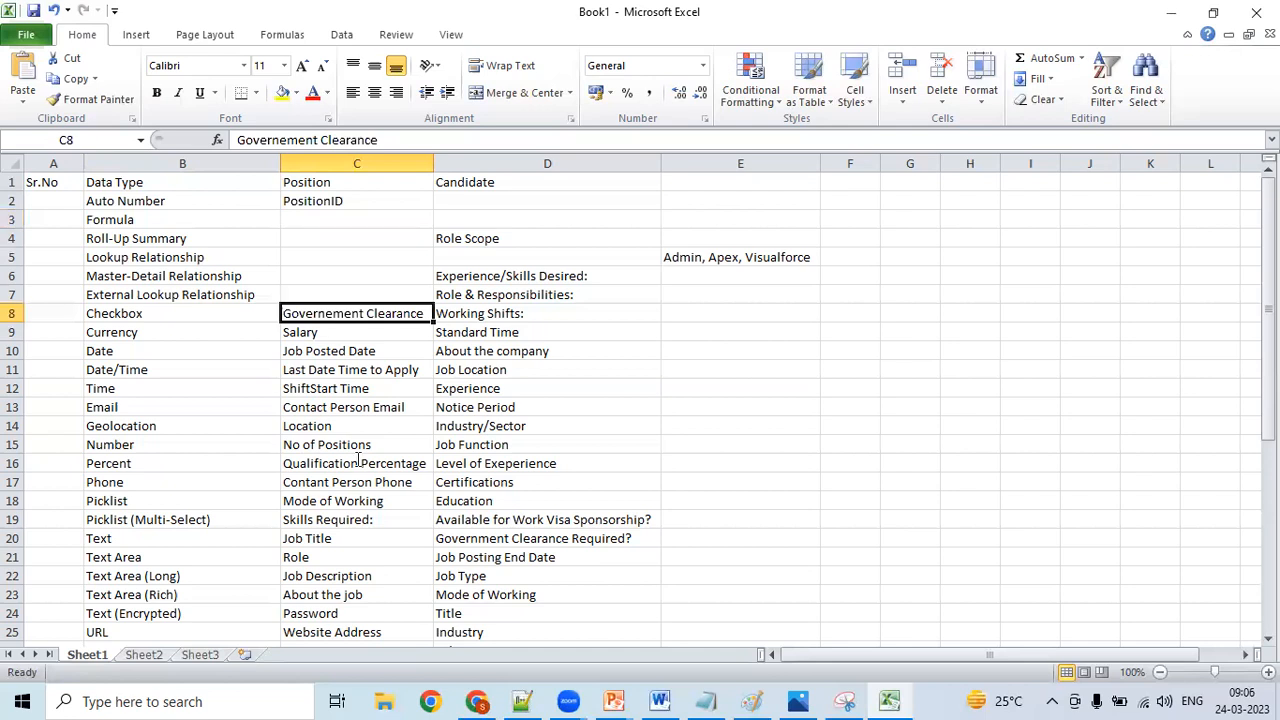
- Switch to Notepad++ and read the notes on Schema Builder fields and the 19 types of data types
key(alt+Tab)
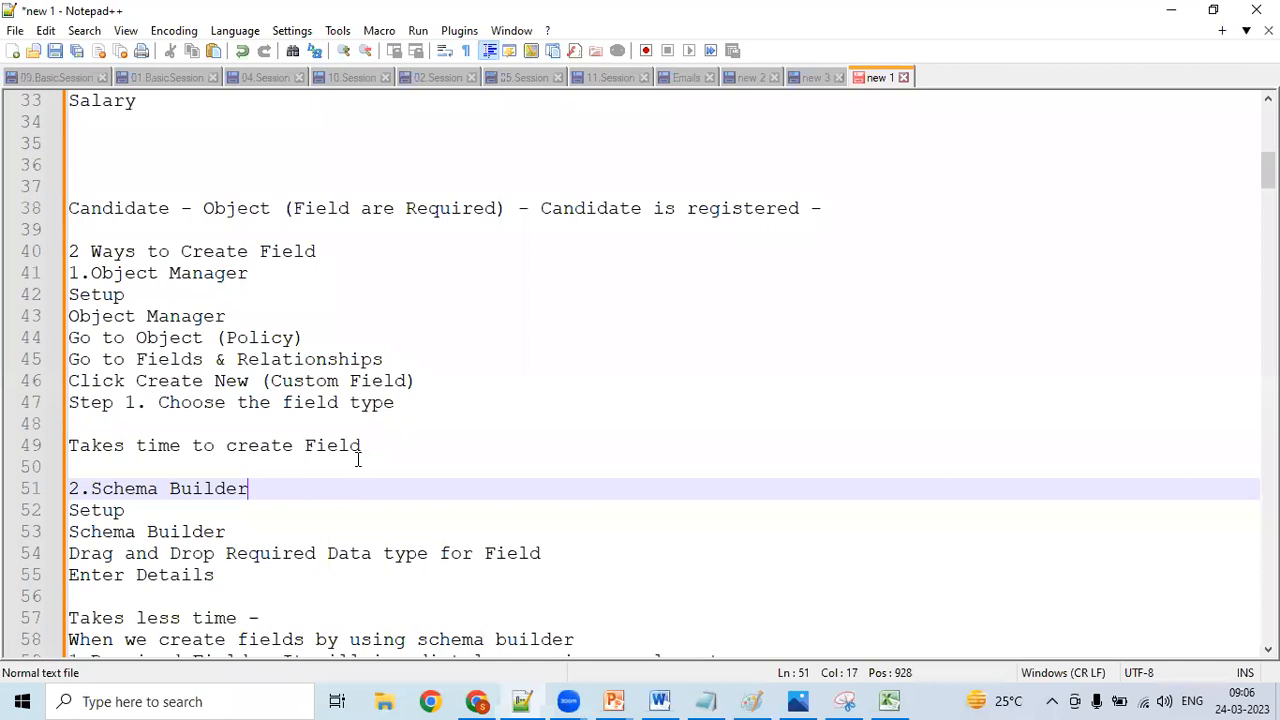
key(Down)
key(Down)
key(Down)
key(Down)
key(Down)
key(Down)
key(Down)
key(Down)
key(Down)
key(Down)
key(Down)
key(Down)
key(Down)
key(Down)
key(Down)
key(Down)
key(Down)
key(Down)
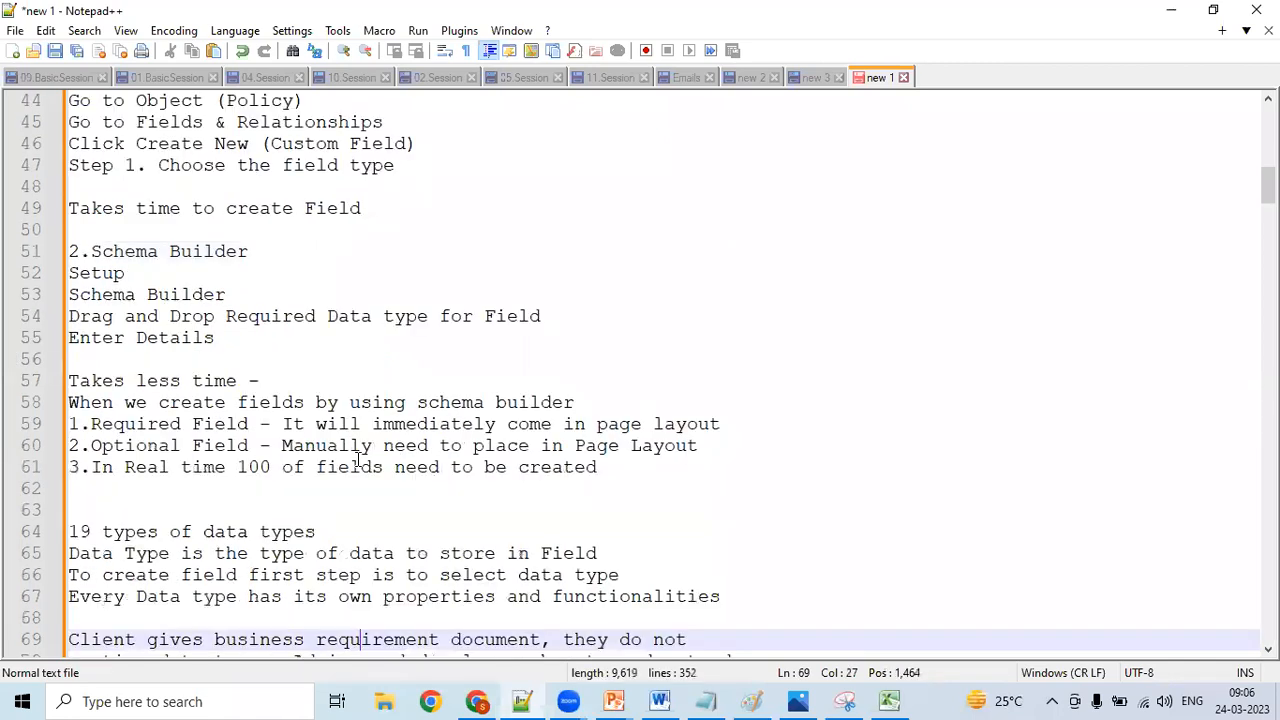
key(Down)
key(Down)
key(Down)
key(Down)
key(Down)
key(Down)
key(Down)
key(Down)
key(Down)
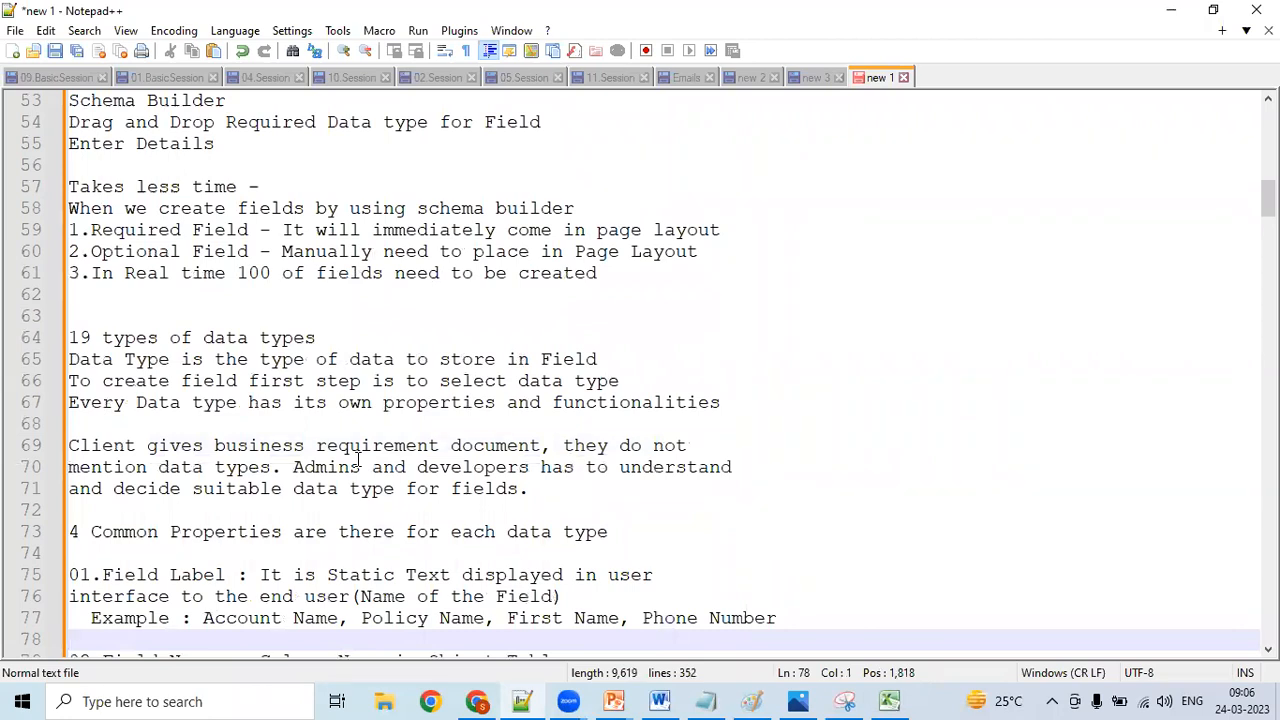
- Read the 4 common properties, Field Label, Field Name, Description and Help, down to the 01.Text entry
key(Down)
key(Down)
key(Down)
key(Down)
key(Down)
key(Down)
key(Down)
key(Down)
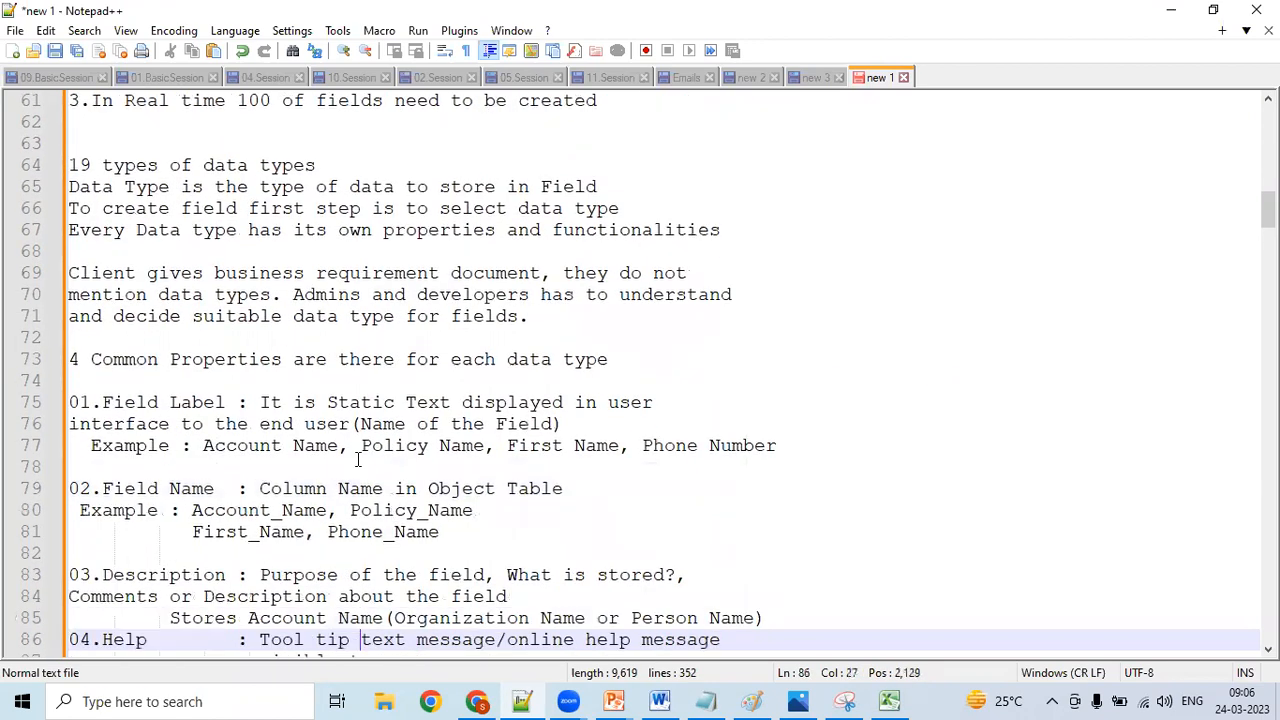
key(Down)
key(Down)
key(Down)
key(Down)
key(Down)
key(Down)
key(Down)
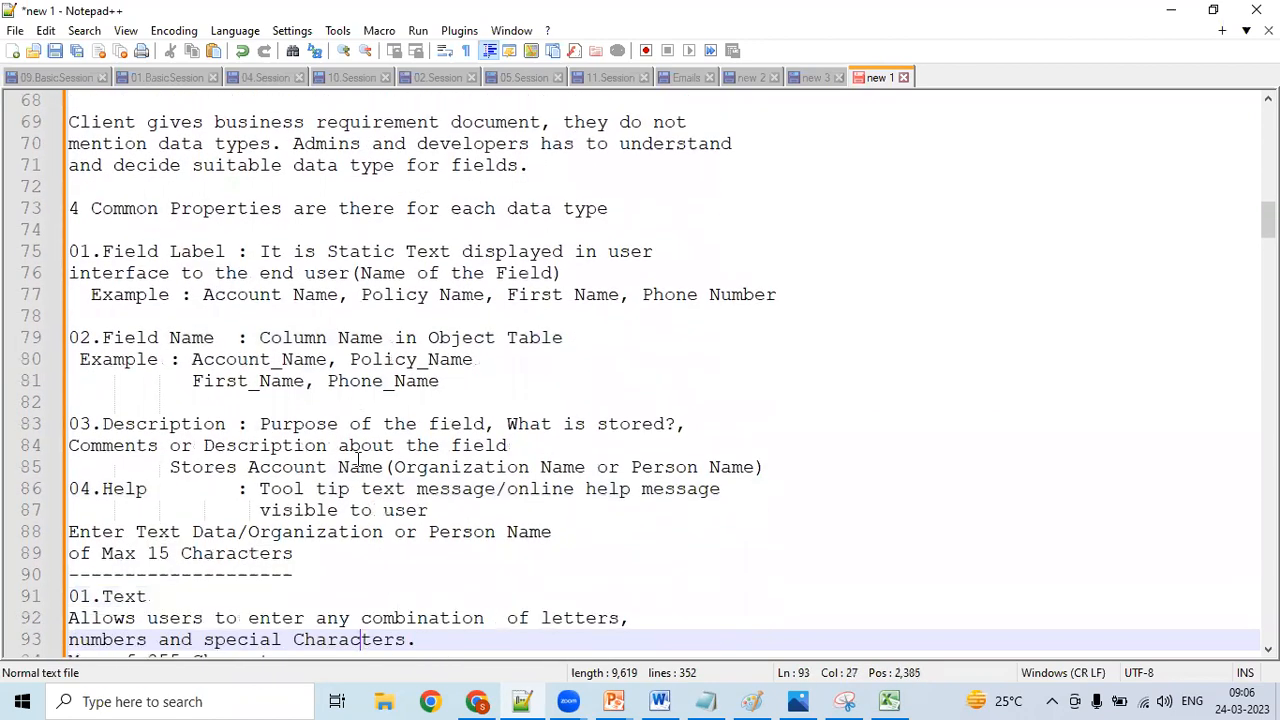
key(Down)
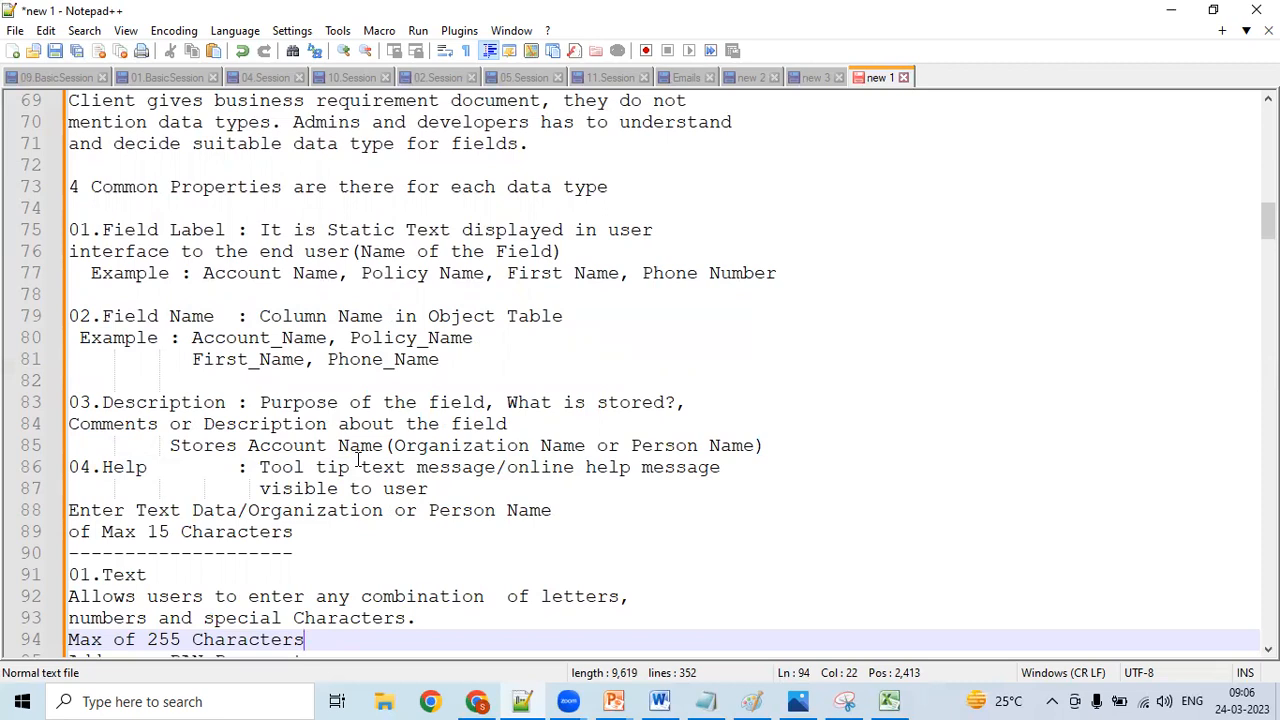
- Switch to Chrome, log in to Salesforce with the account password and postpone the mobile phone registration
click(476, 701)
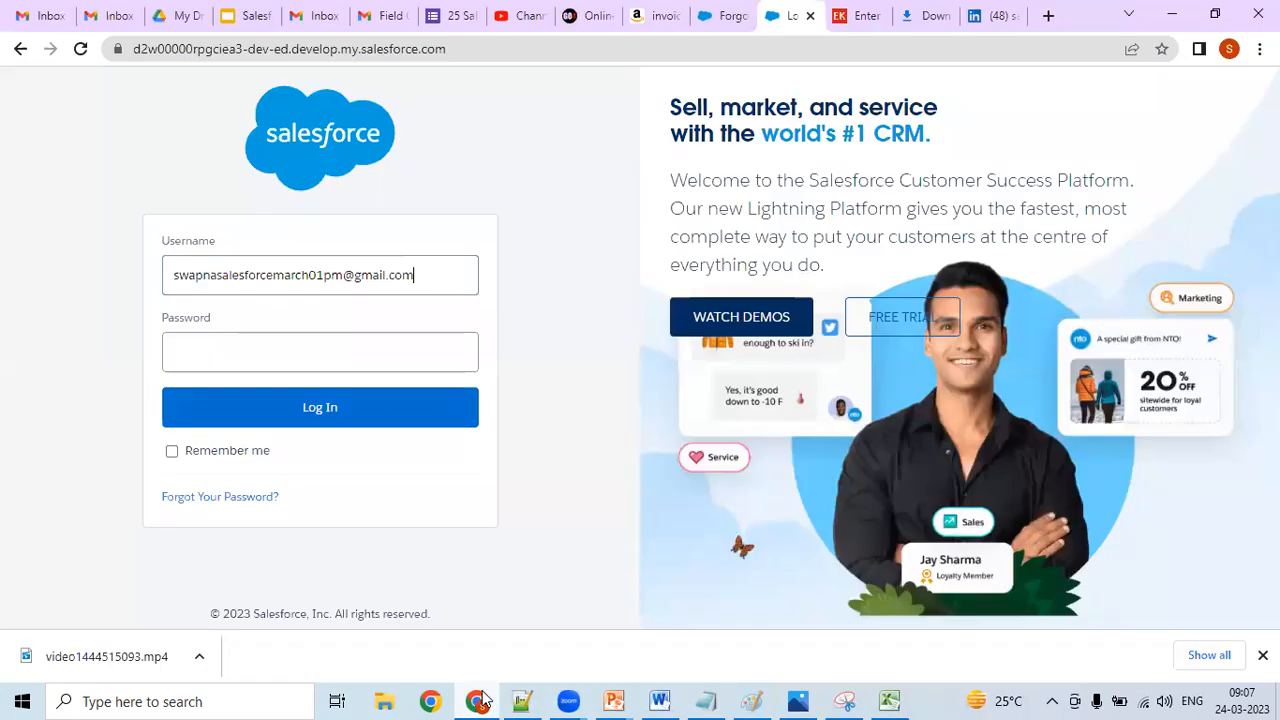
click(271, 350)
text(********)
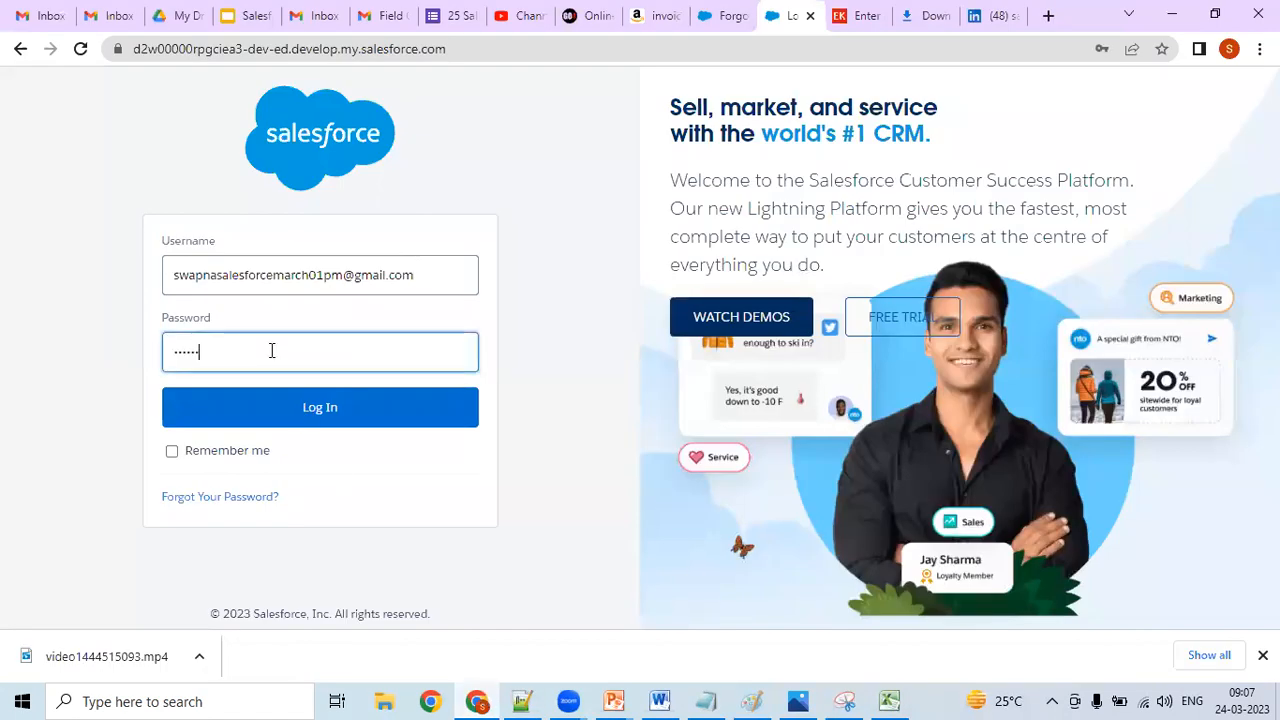
text(*)
click(309, 400)
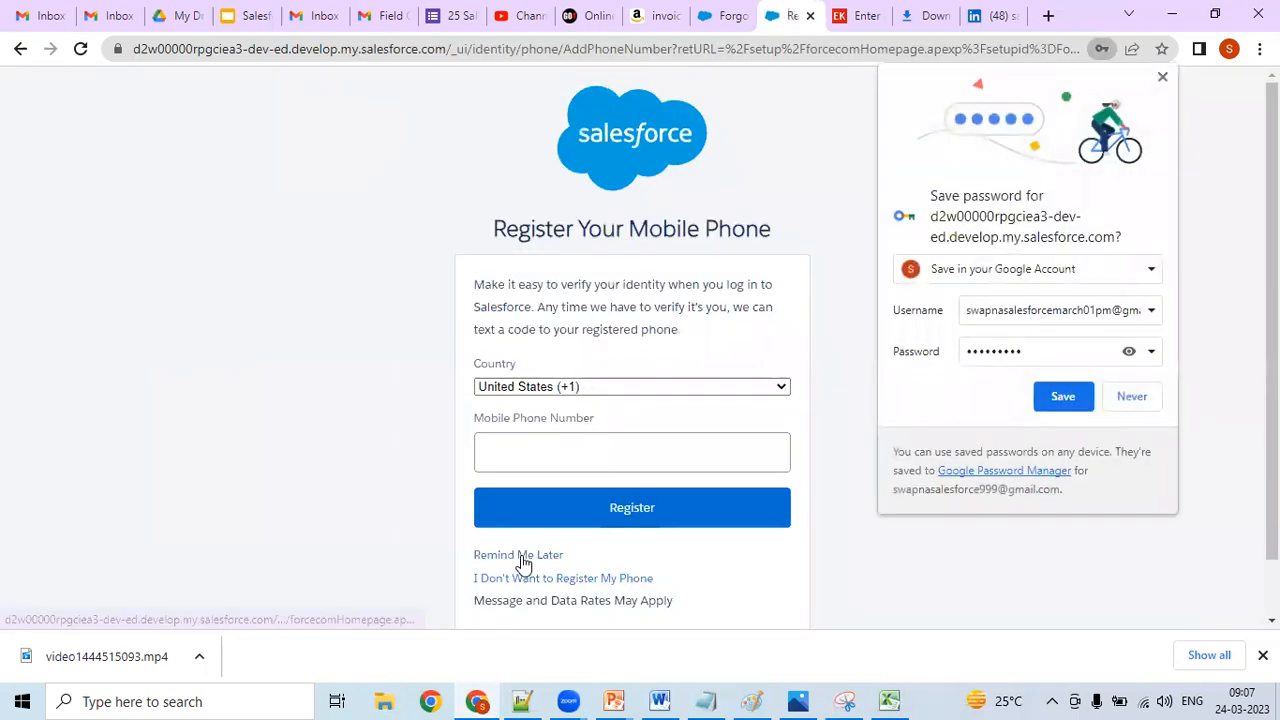
click(520, 557)
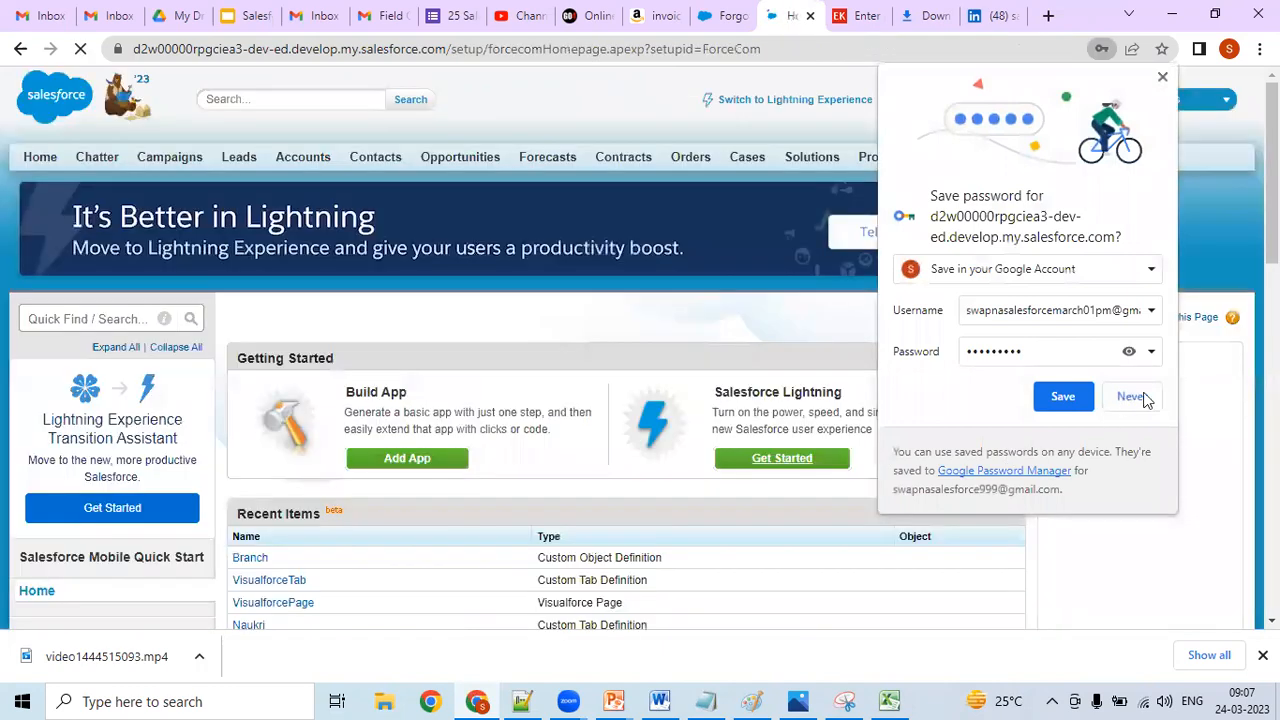
- Open a blank New Account form from Accounts to show its field labels
click(302, 157)
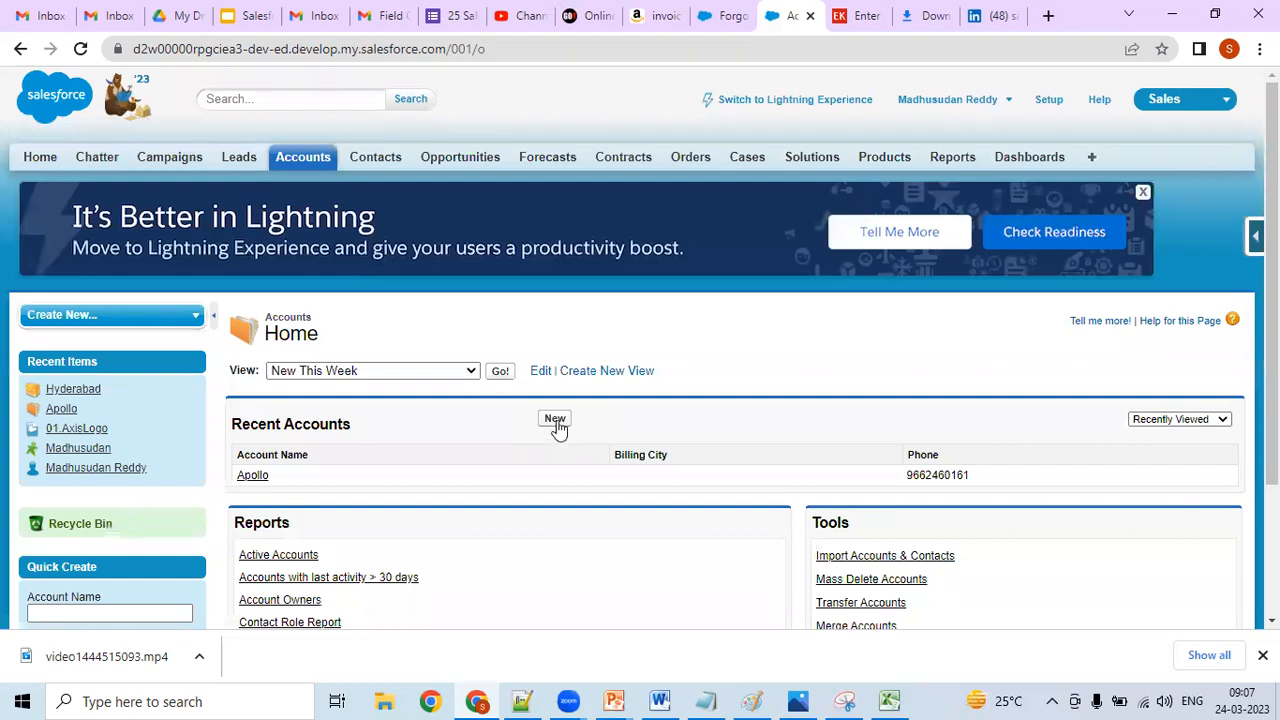
click(555, 419)
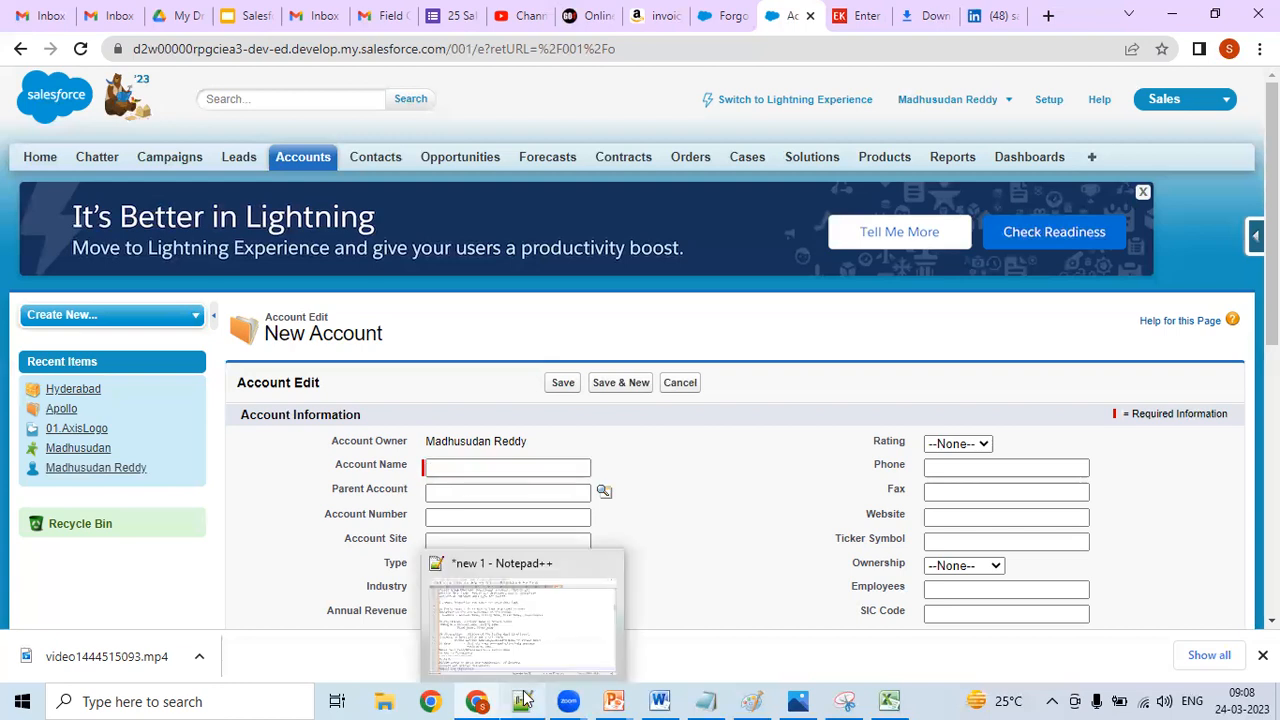
- Switch to Notepad++, go to the 4 Common Properties heading and glance at the Position fields in Excel before returning to the notes
click(522, 700)
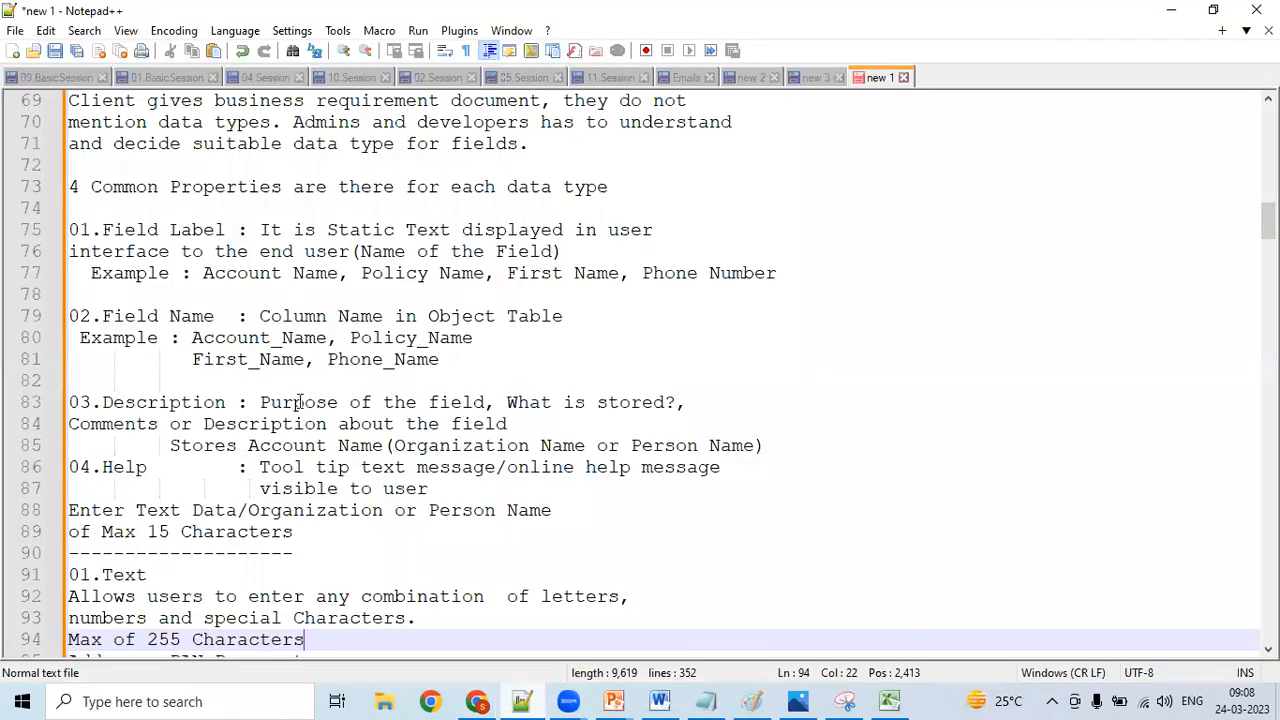
click(166, 397)
key(Up)
key(Up)
key(Up)
key(Up)
key(Up)
key(Up)
key(Up)
key(Up)
key(Up)
key(Up)
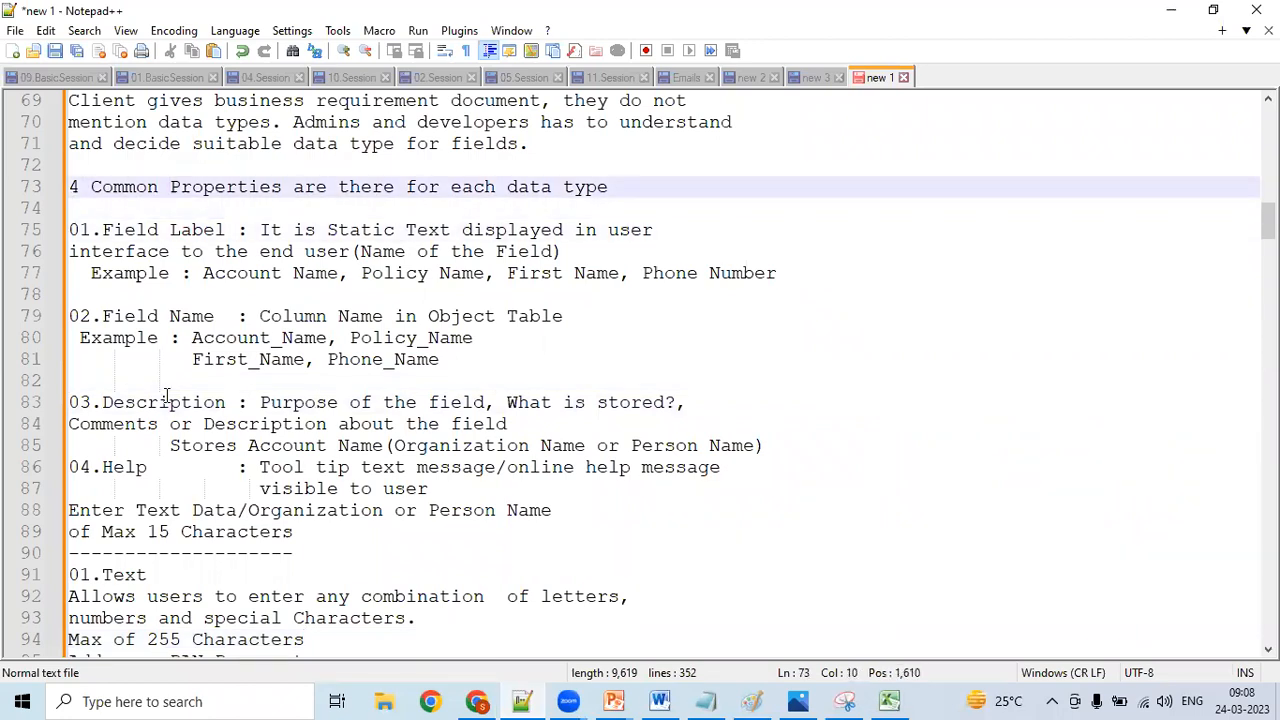
click(528, 699)
click(528, 699)
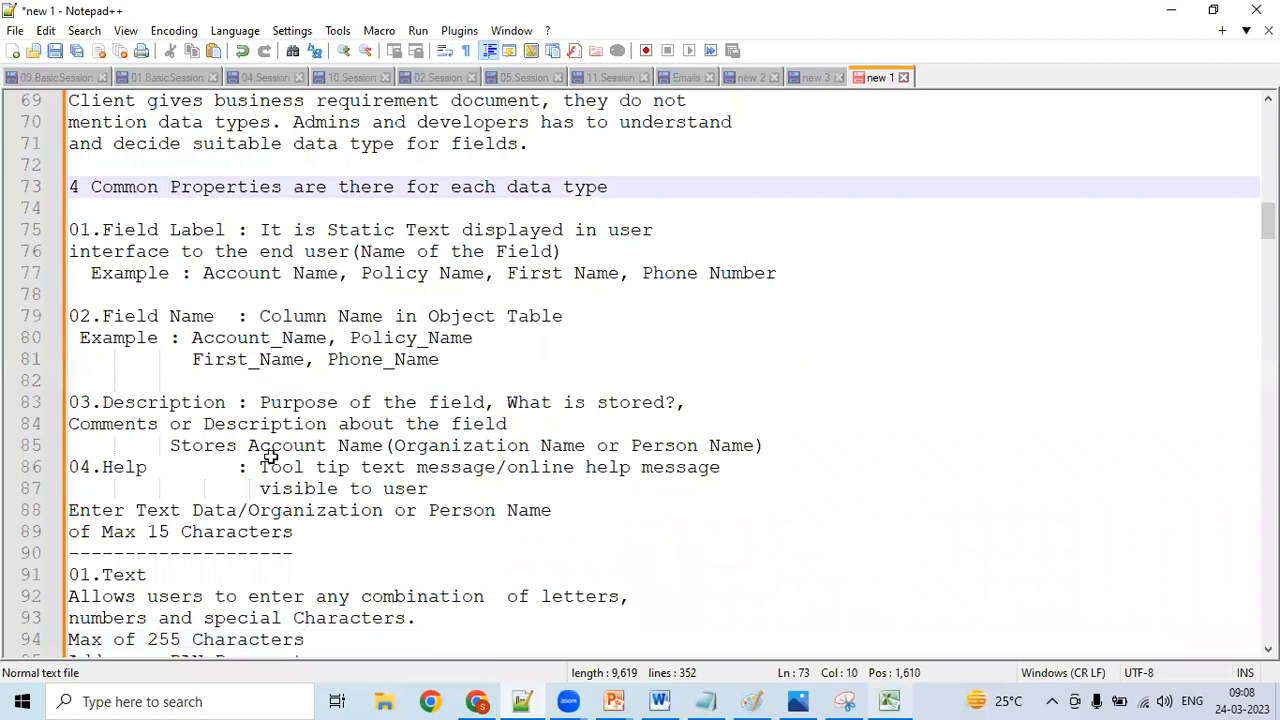
key(alt+Tab)
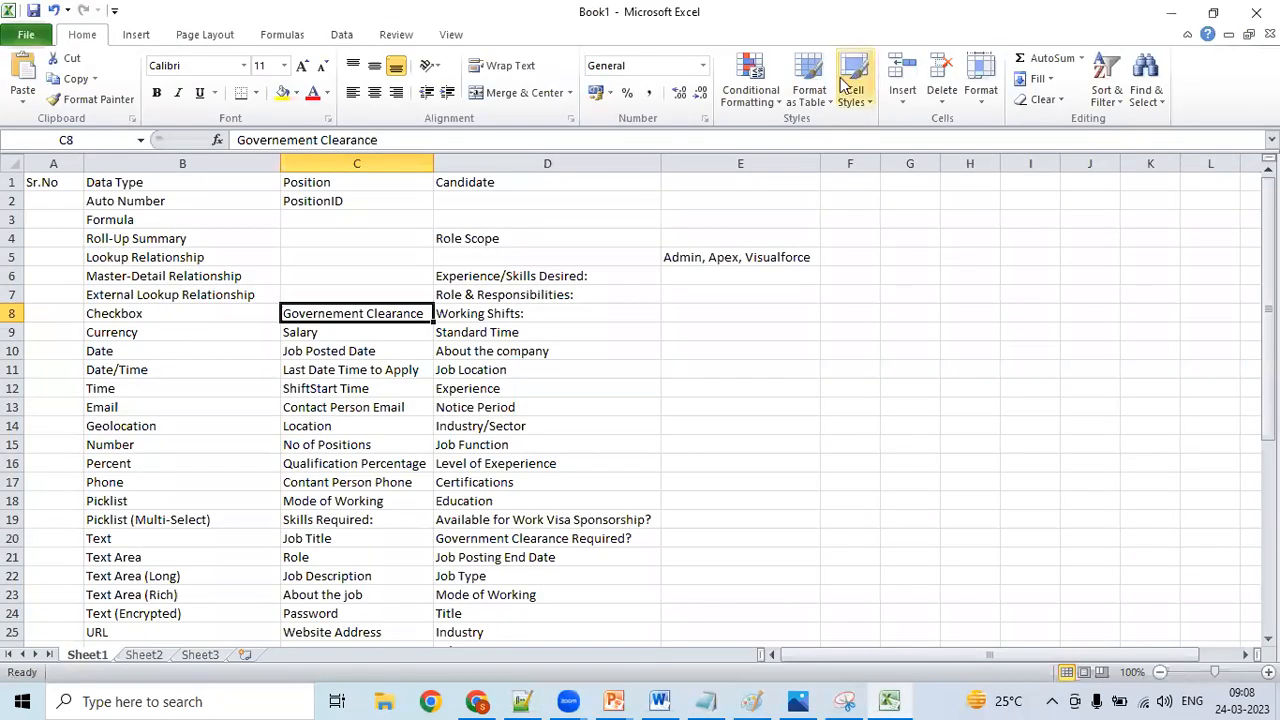
click(520, 700)
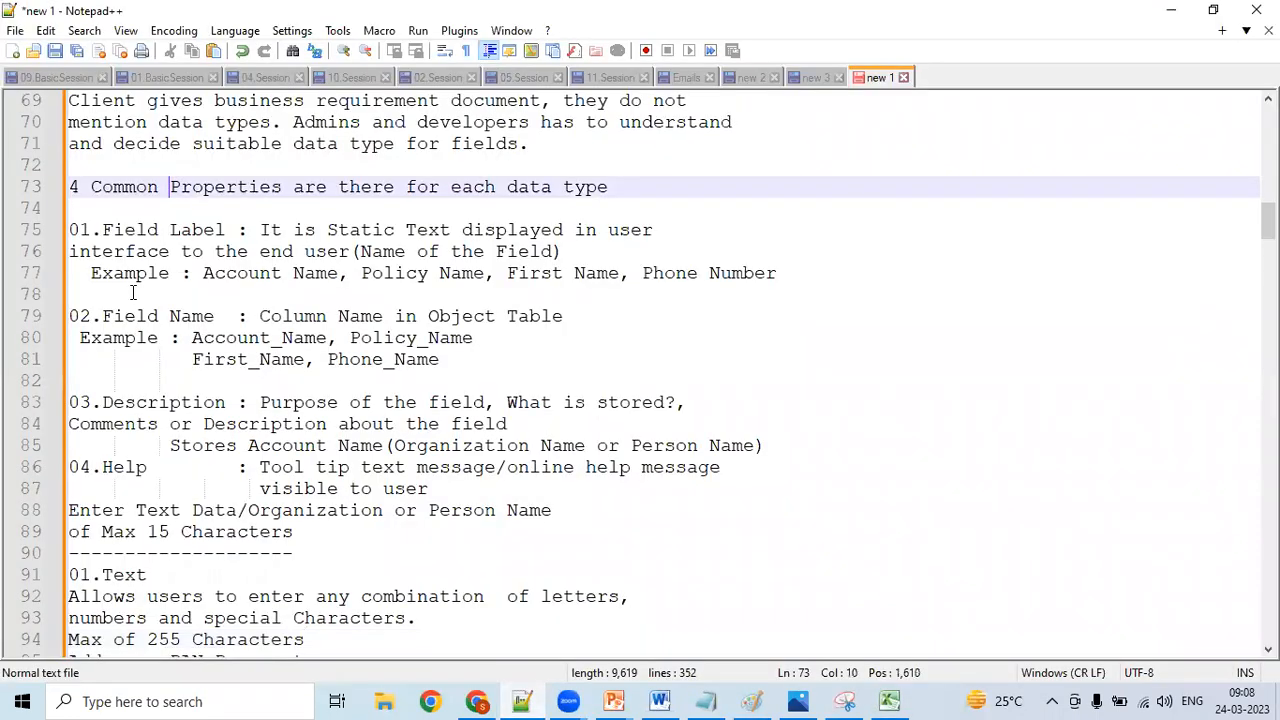
- Read through the 01.Field Label definition and insert a blank line between it and its Example line
click(95, 221)
click(190, 232)
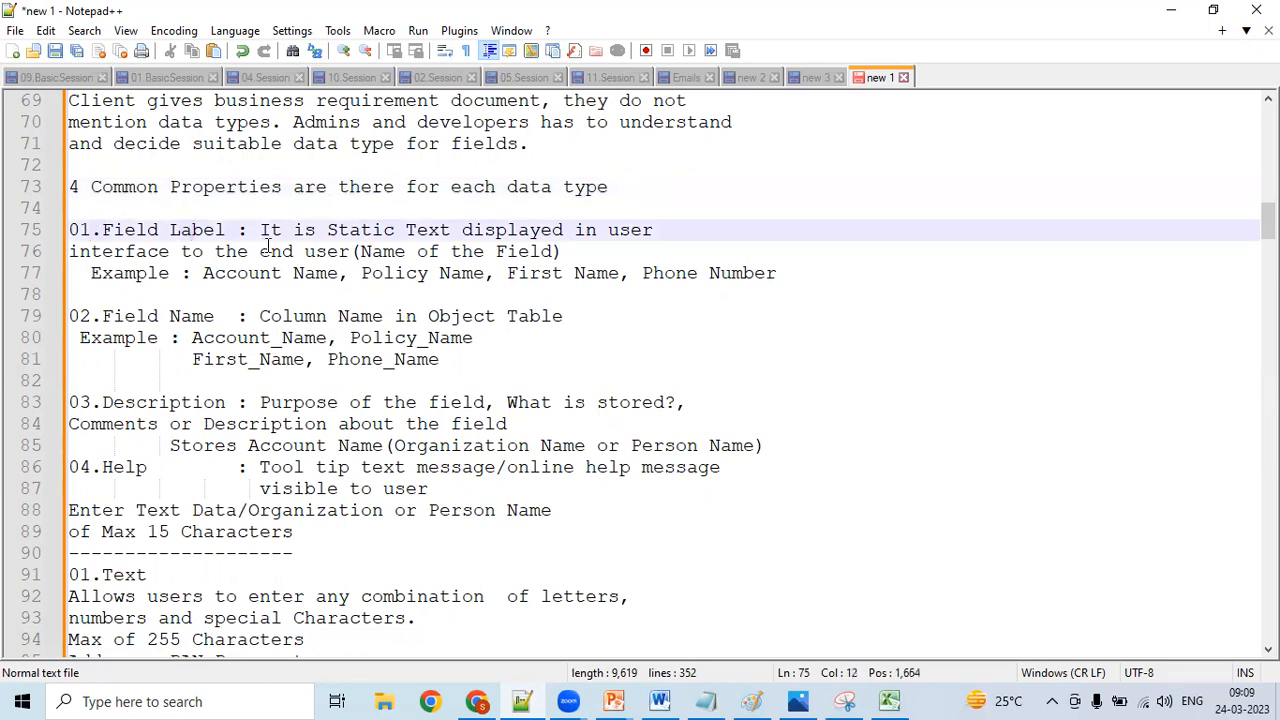
click(303, 230)
click(458, 230)
click(229, 254)
click(450, 253)
click(571, 252)
key(Return)
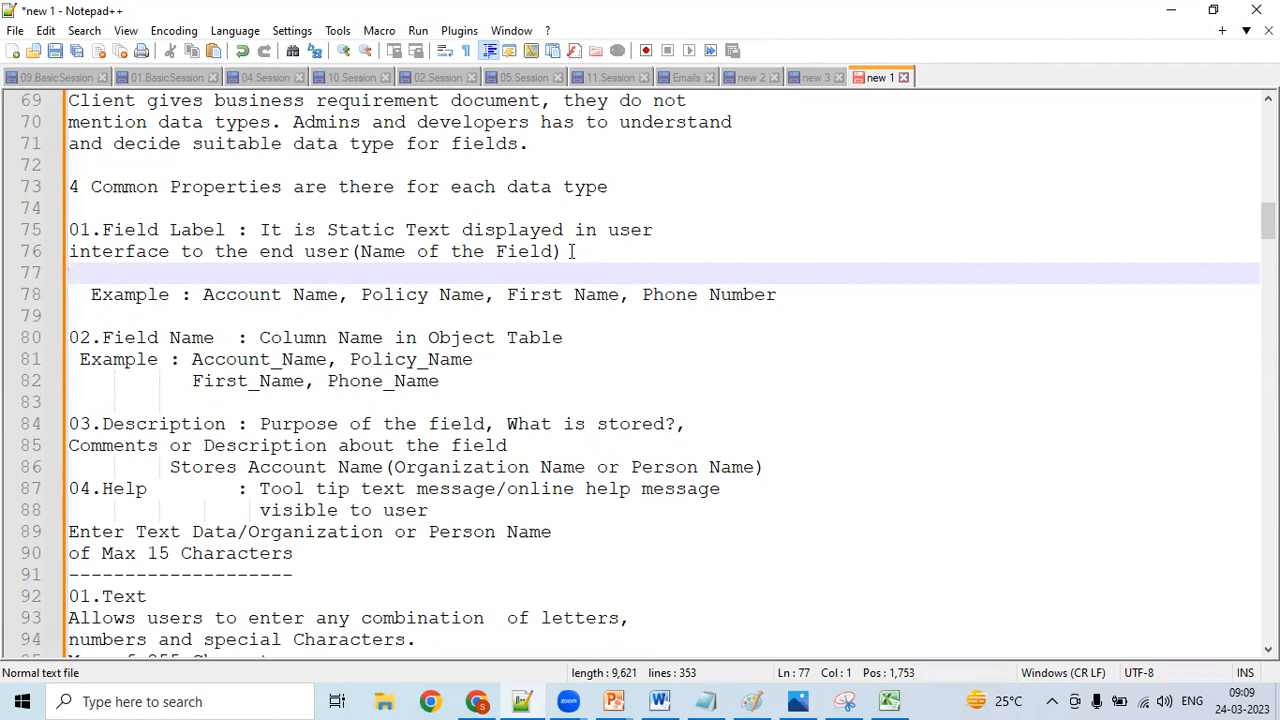
- Check the field labels on the New Account form in Chrome against the Account Name example in the Notepad++ notes
click(488, 700)
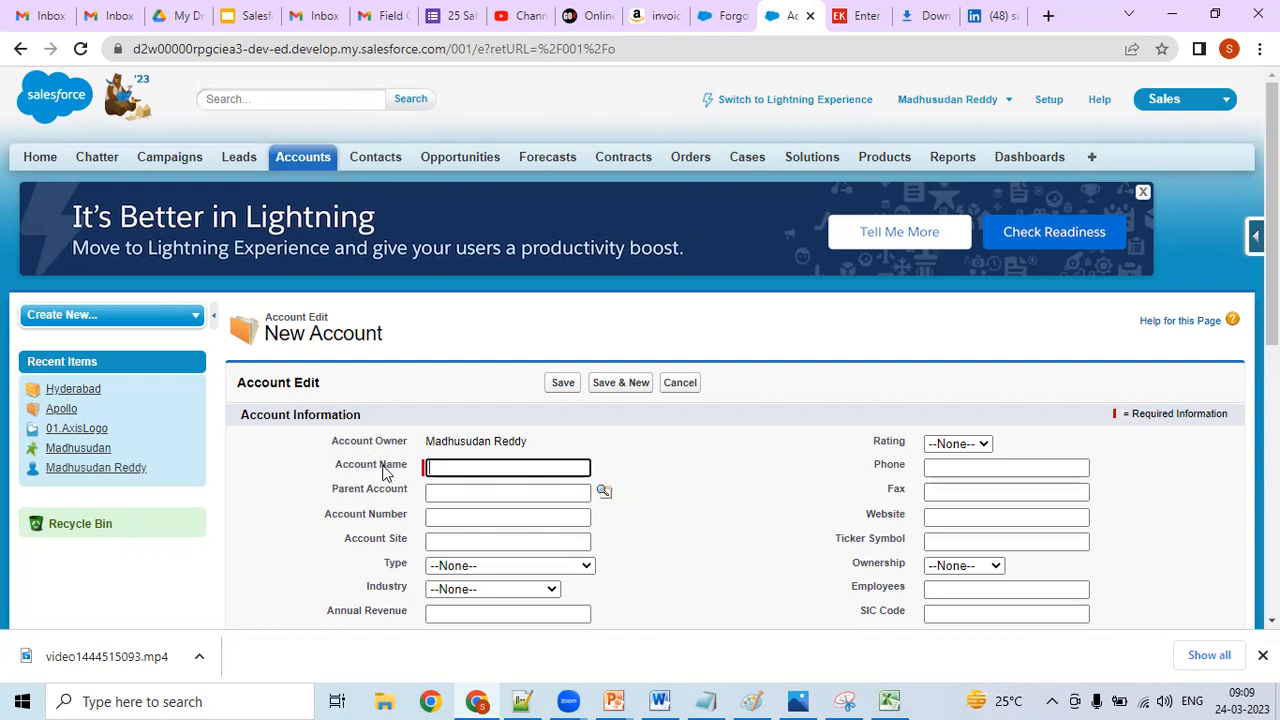
click(522, 698)
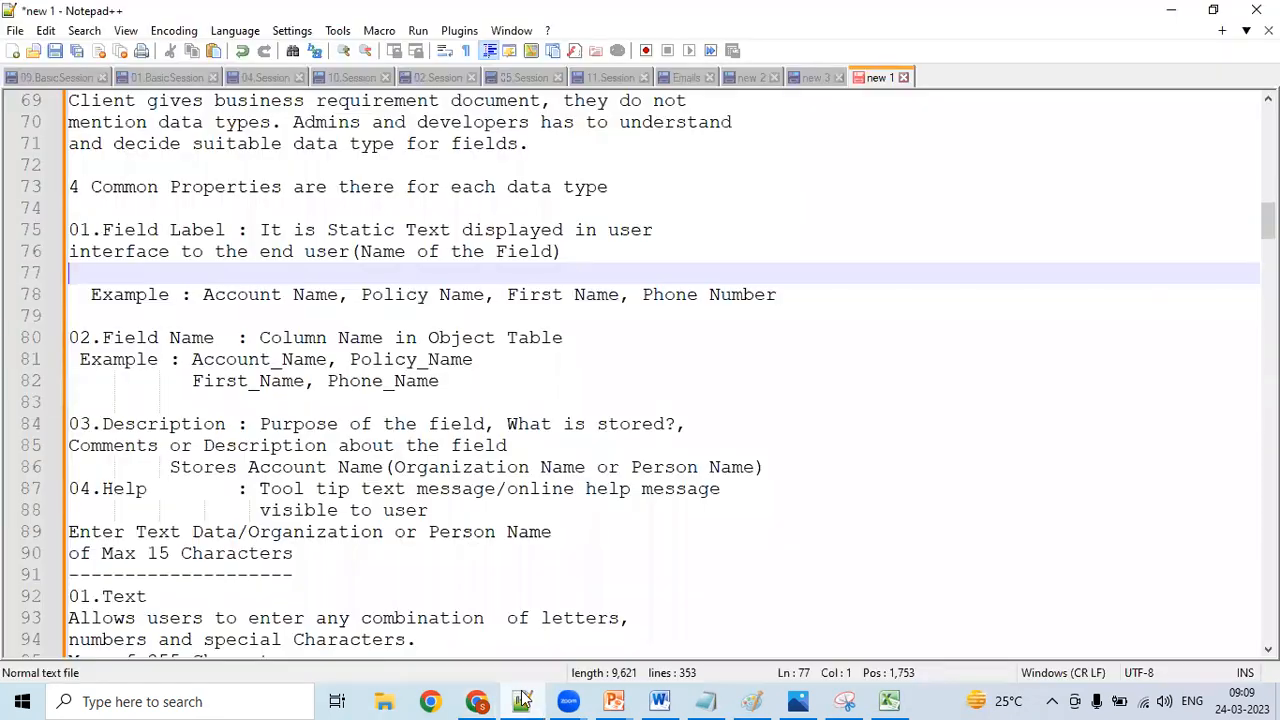
click(216, 294)
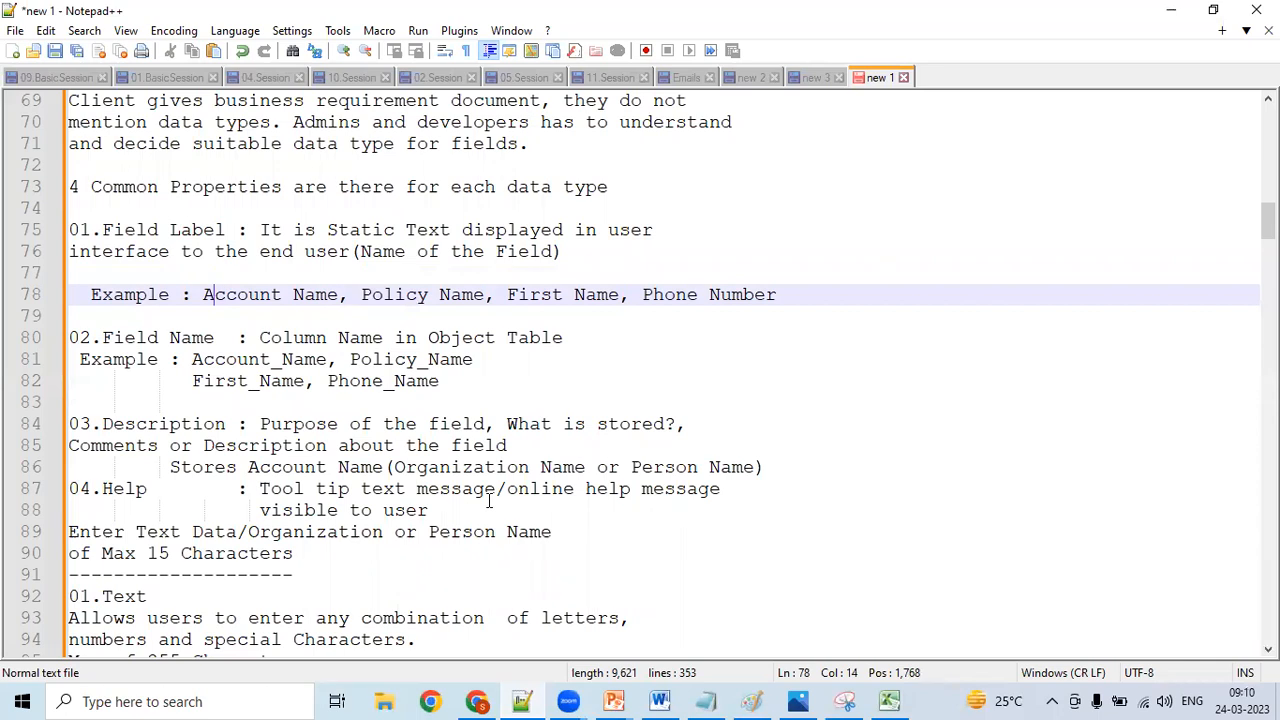
- Switch to Chrome, view the New Account form in Lightning Experience, and close the form and the pinned list view tip
click(483, 699)
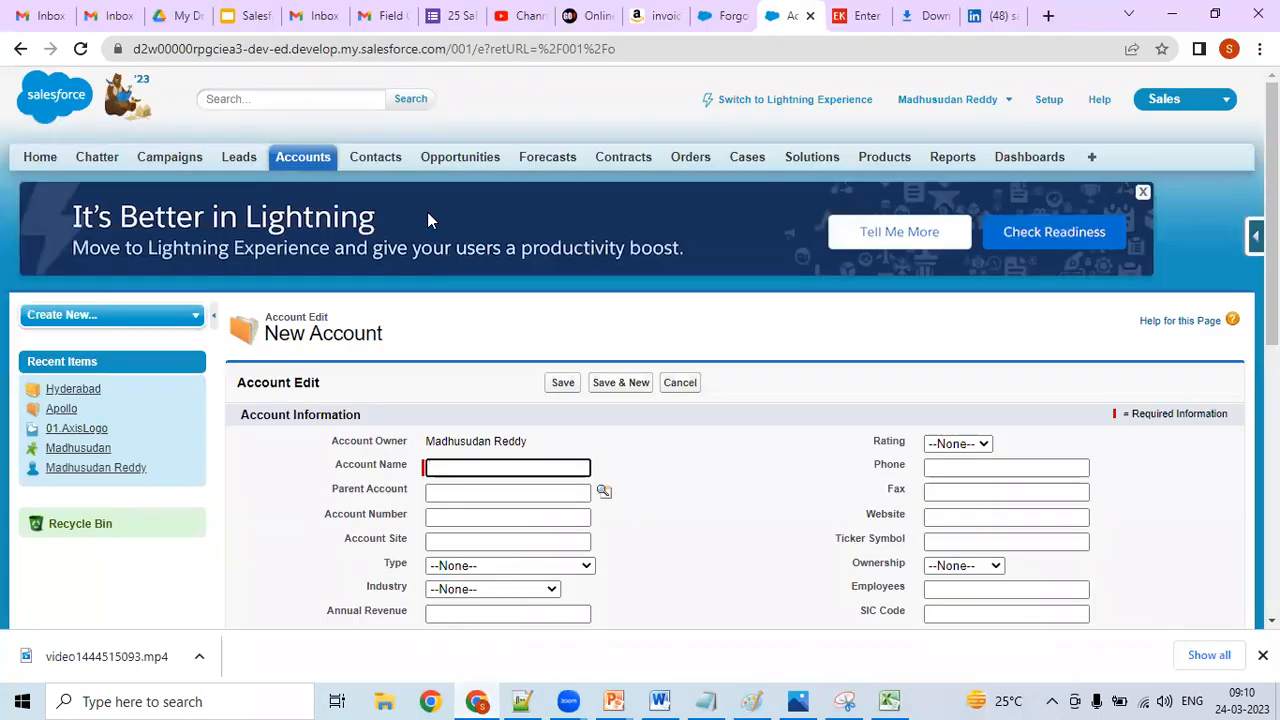
click(738, 104)
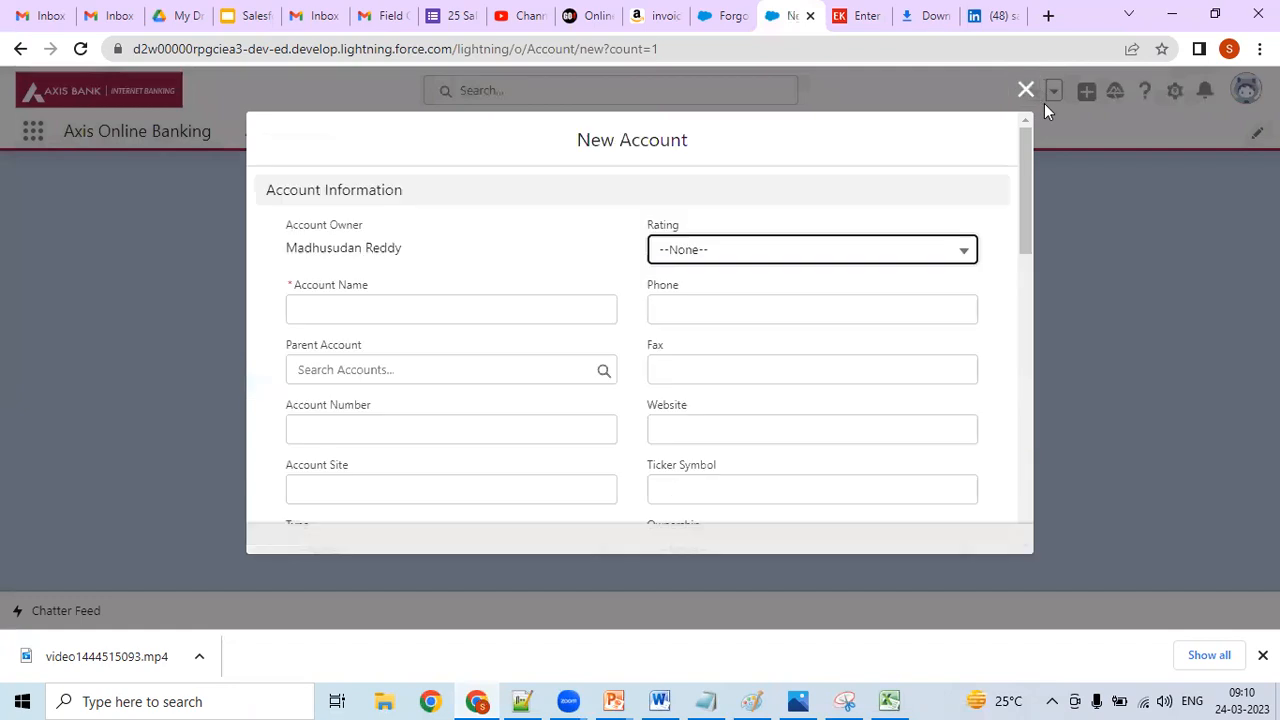
click(1025, 89)
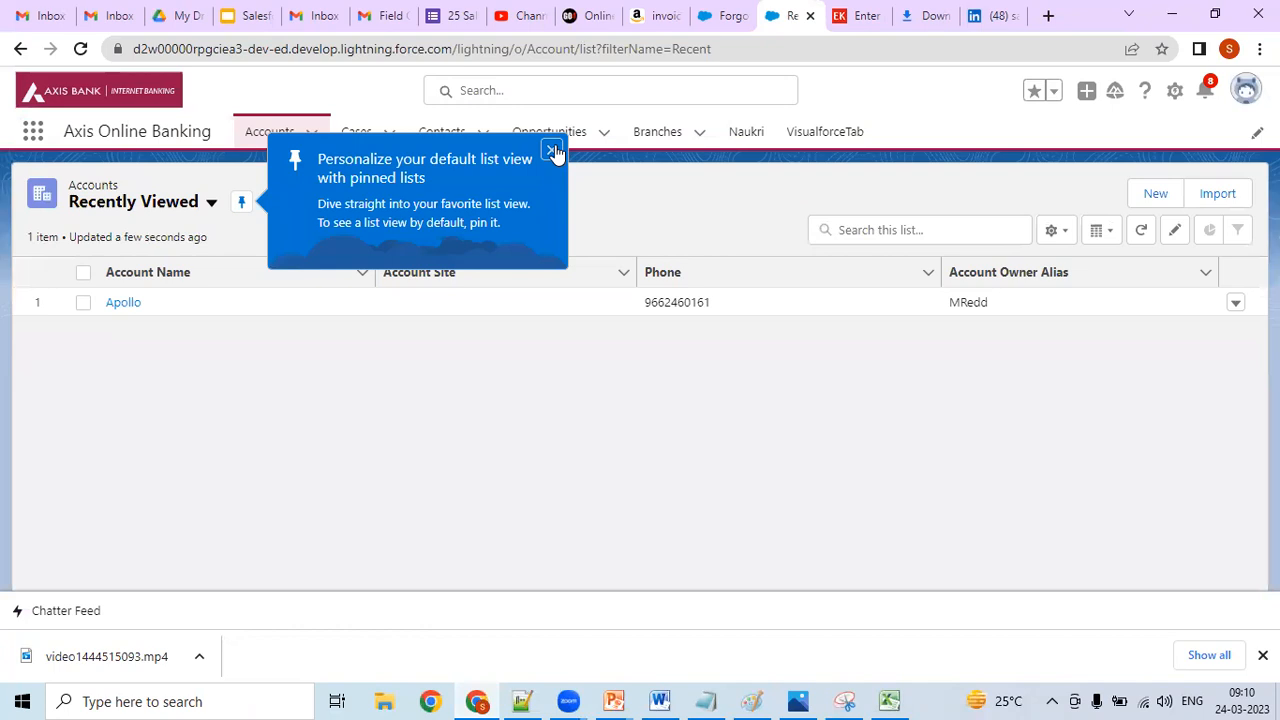
click(553, 150)
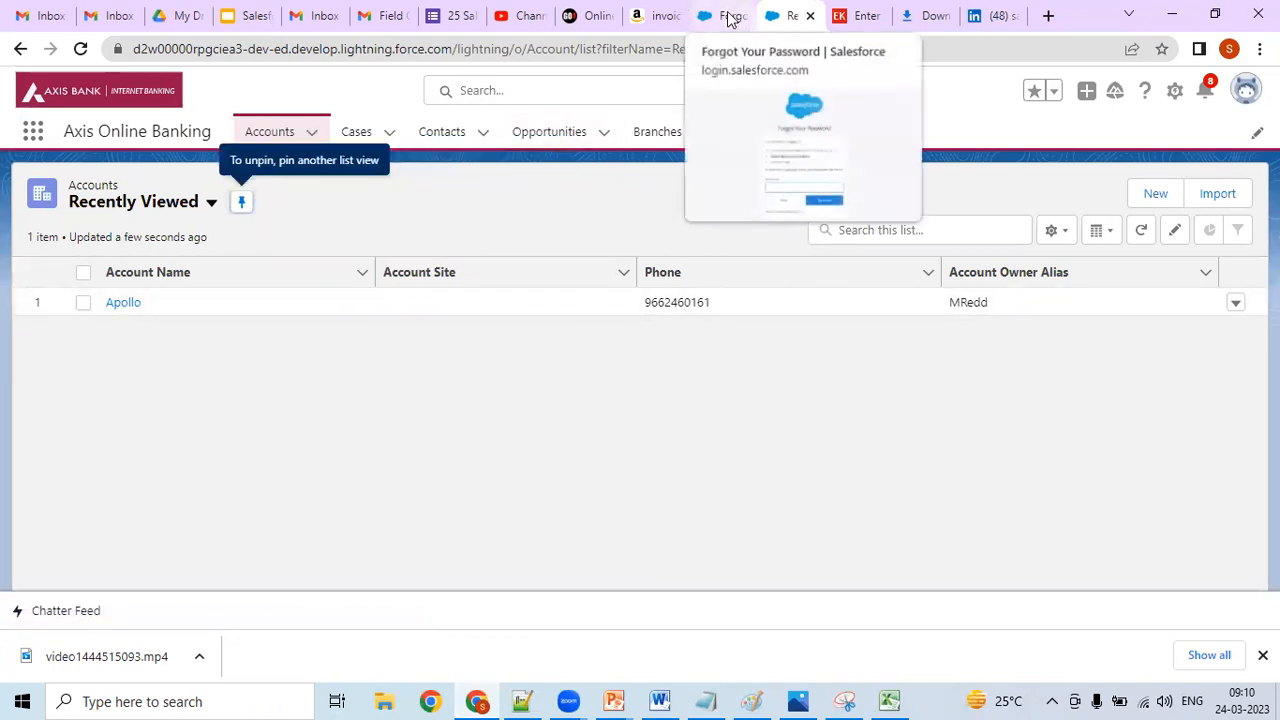
- Return to Salesforce Classic and open a blank New Account form from Accounts again
click(1245, 90)
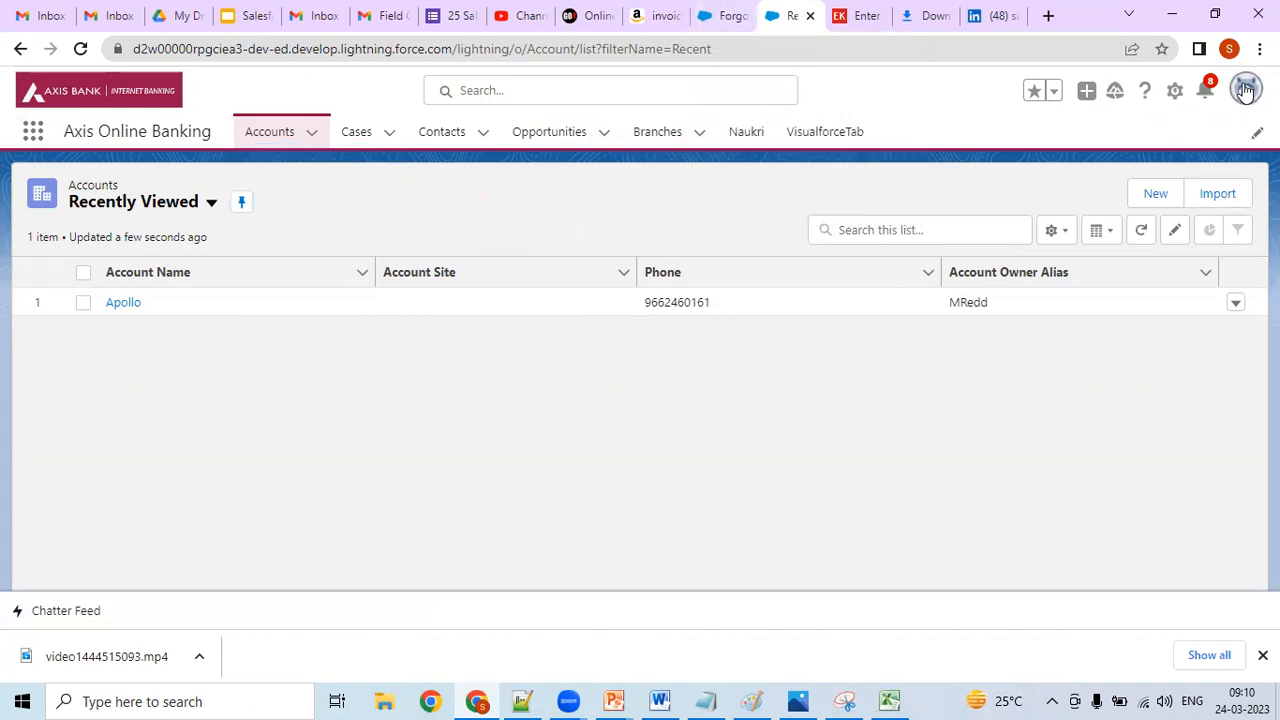
click(1031, 362)
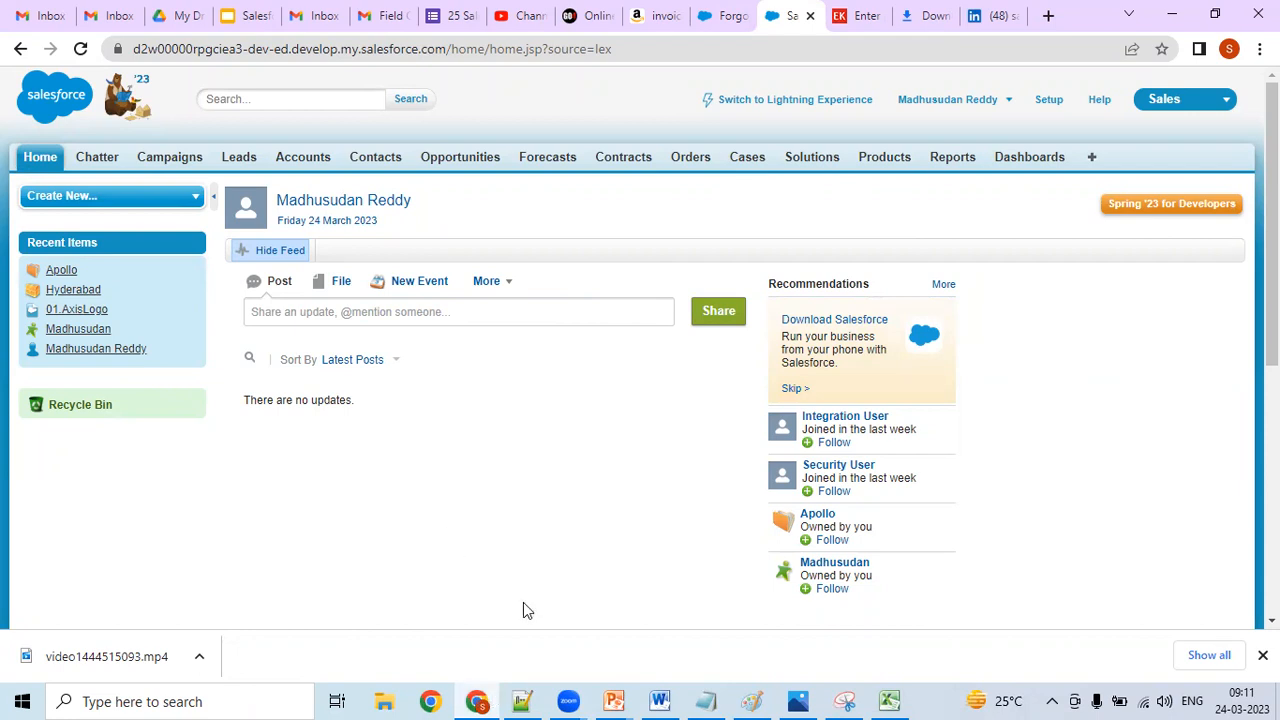
click(522, 701)
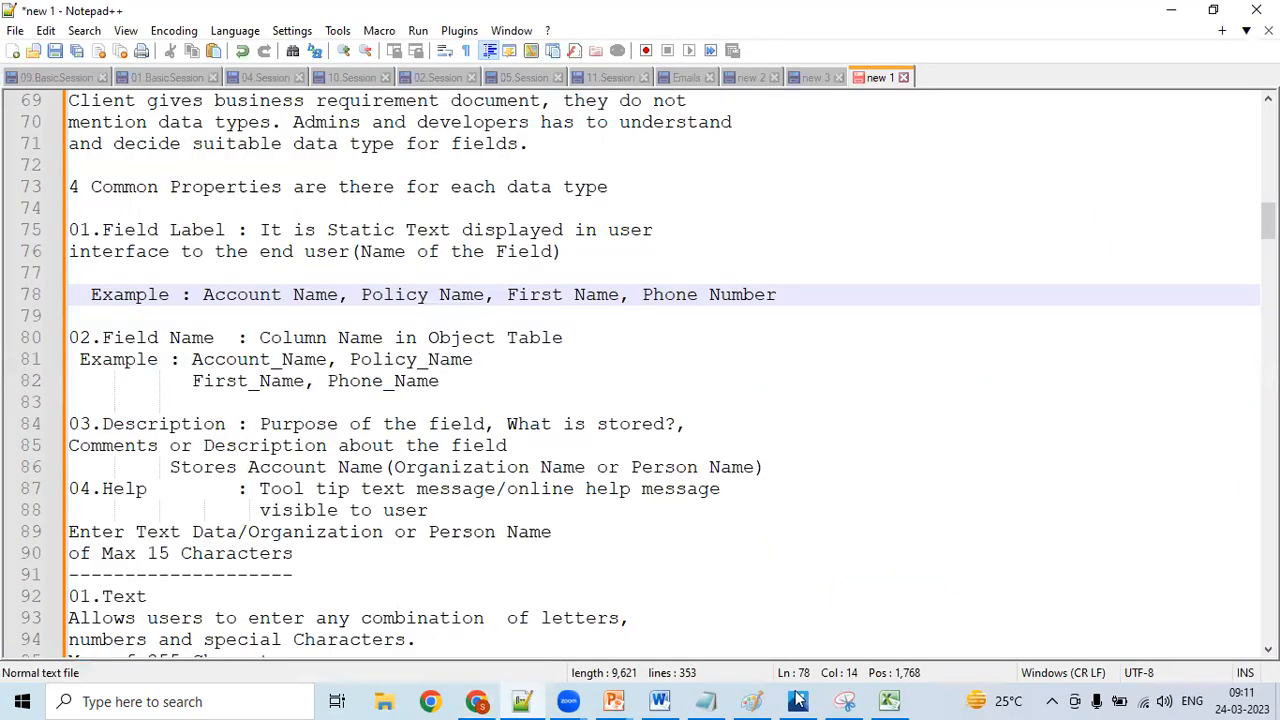
mouse_move(742, 699)
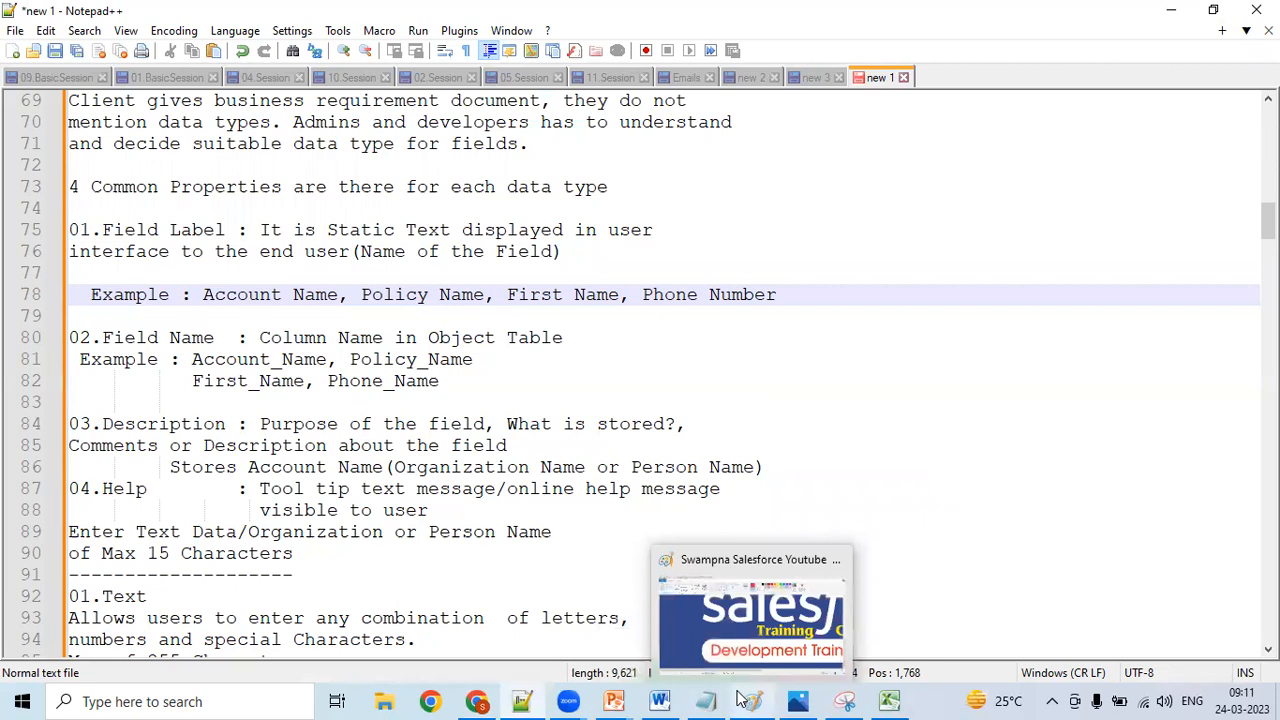
click(479, 701)
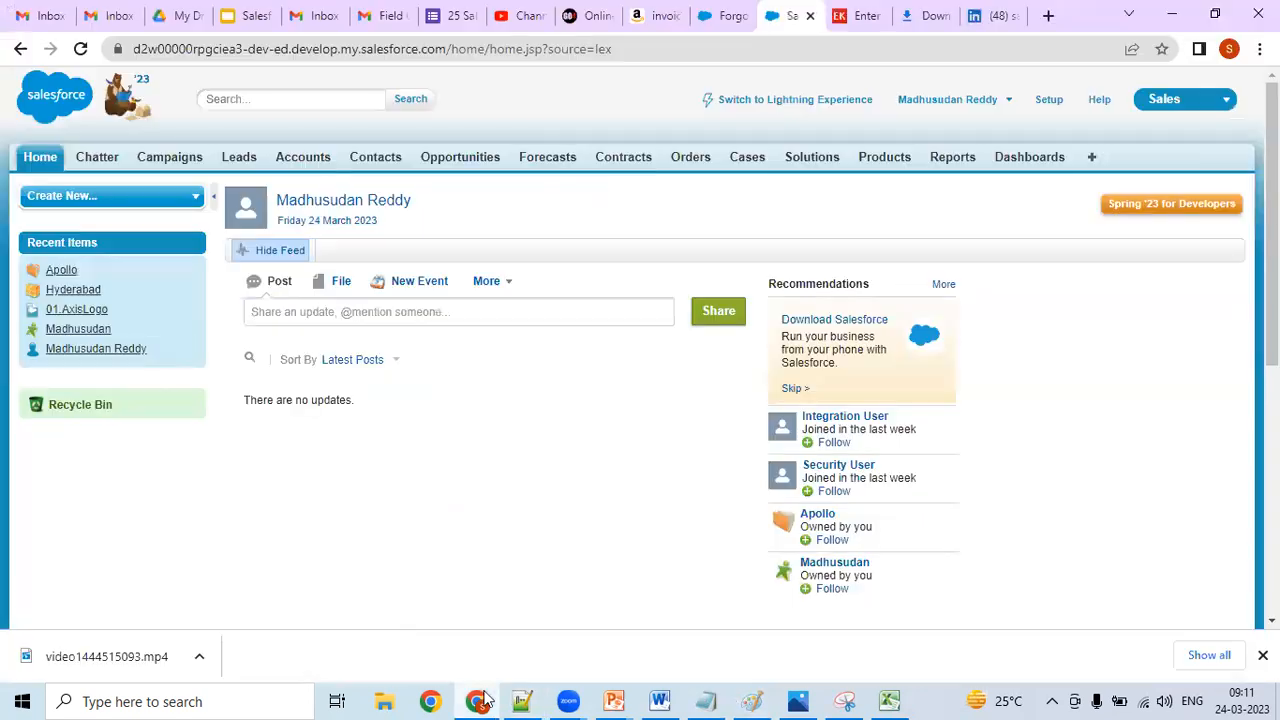
click(305, 160)
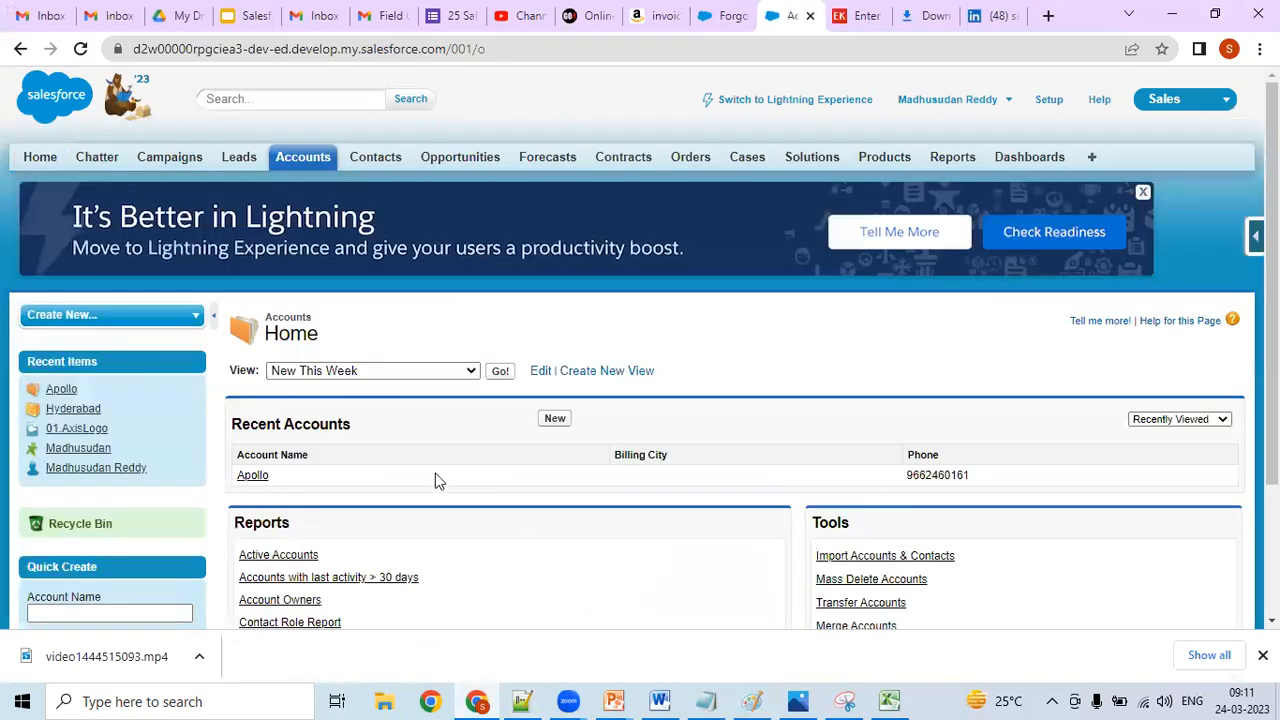
click(556, 420)
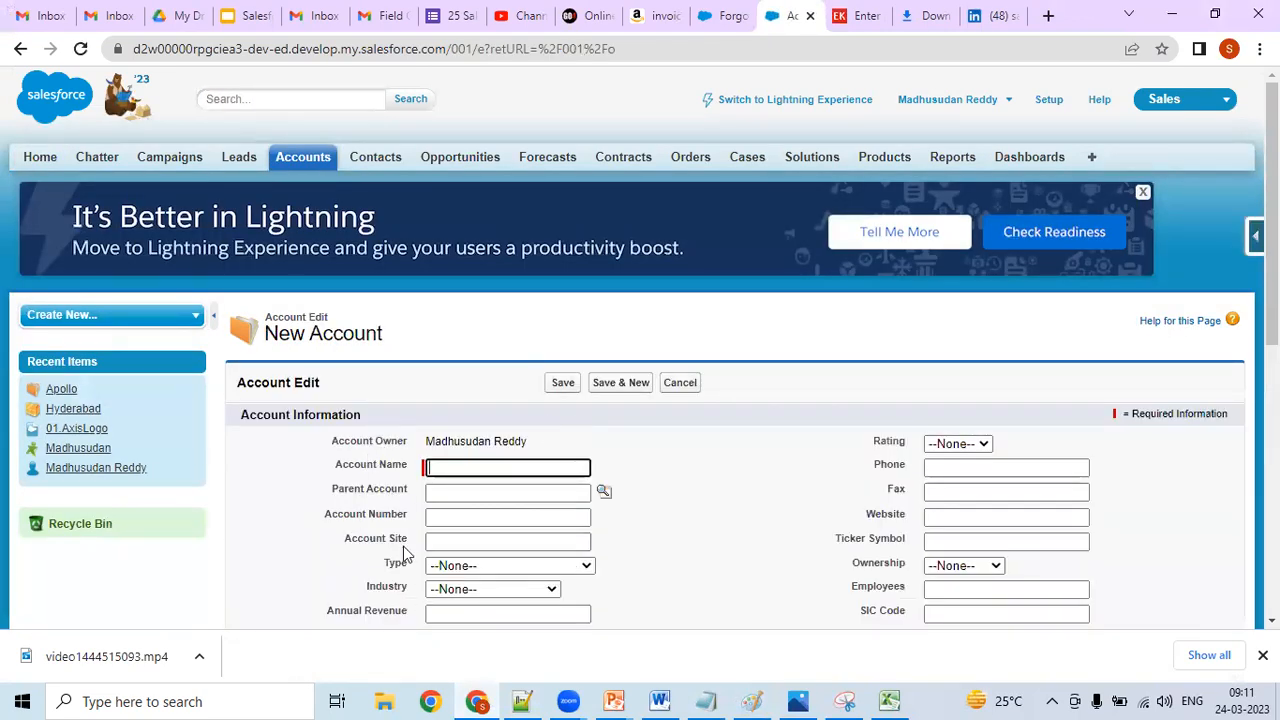
- Switch to Notepad++, read the 02.Field Name definition and highlight its Account_Name example
click(522, 700)
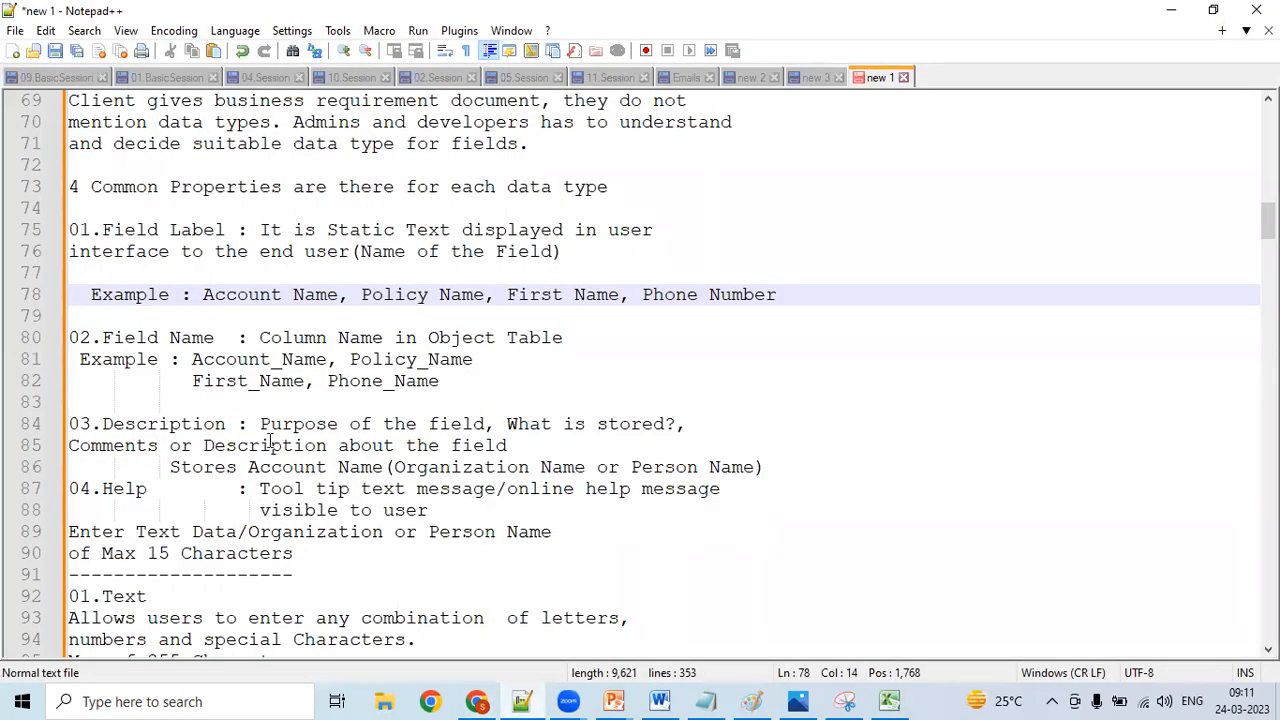
click(190, 341)
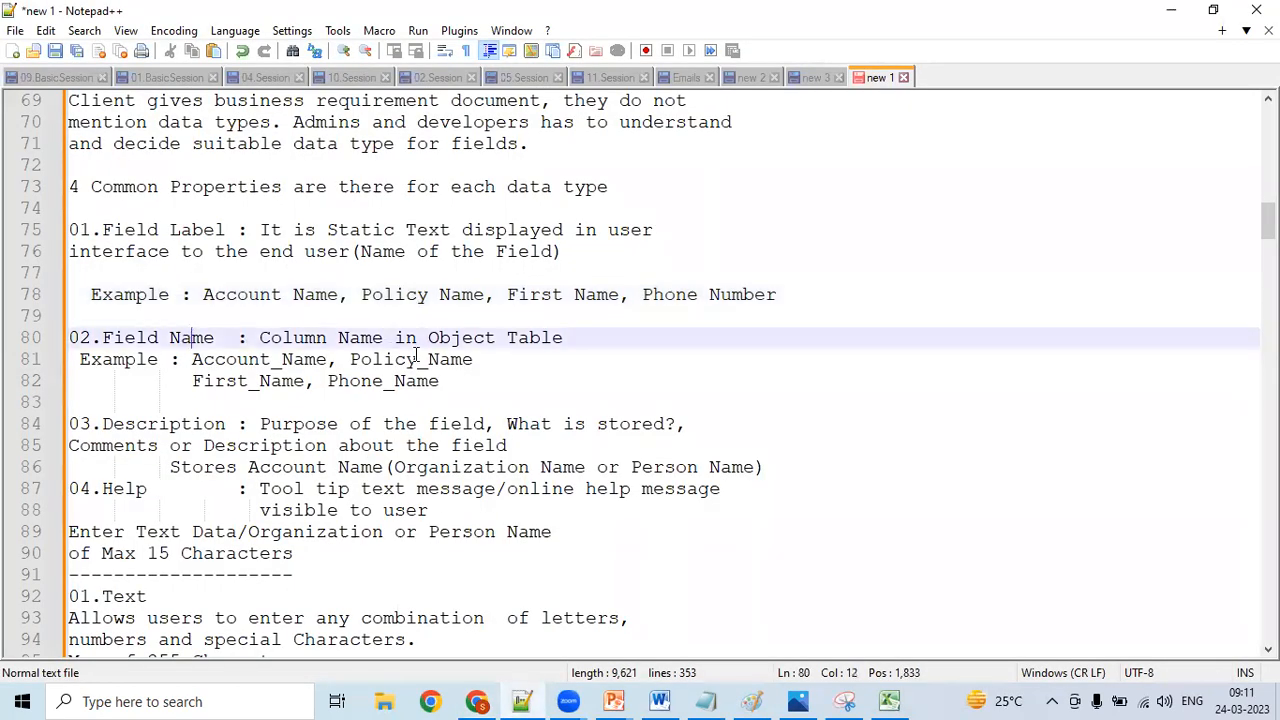
click(417, 358)
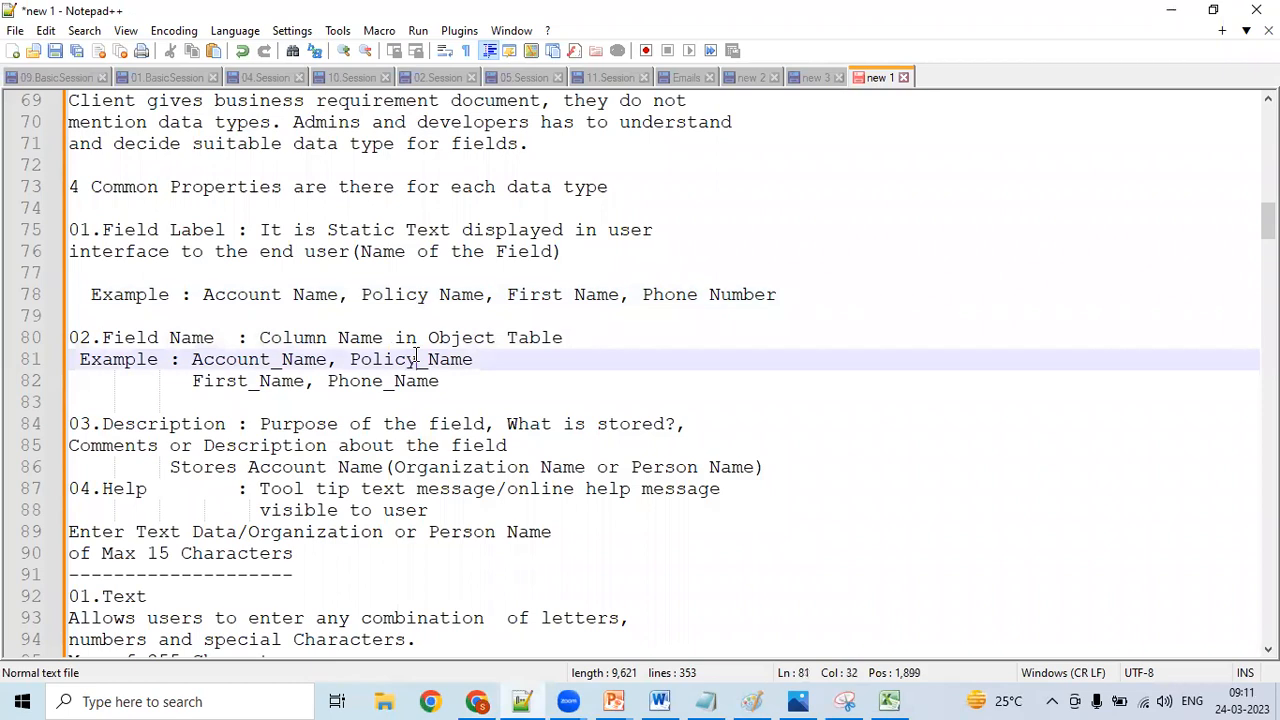
click(172, 231)
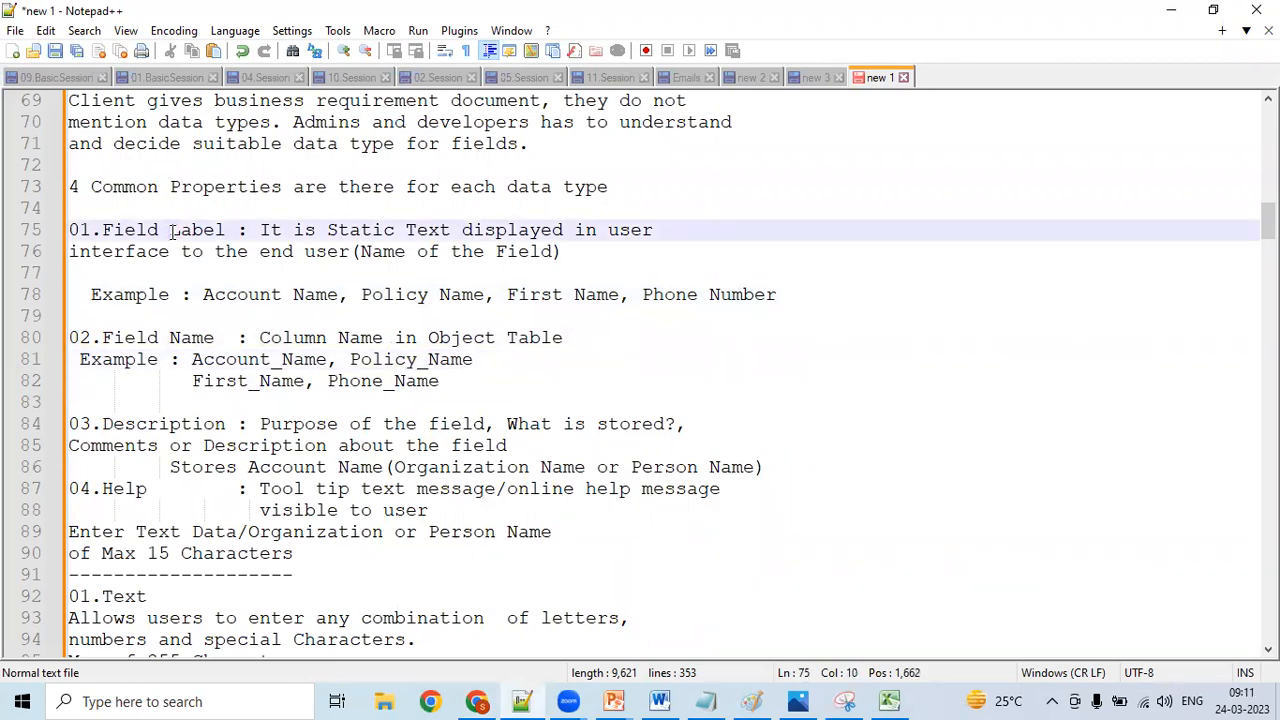
click(194, 359)
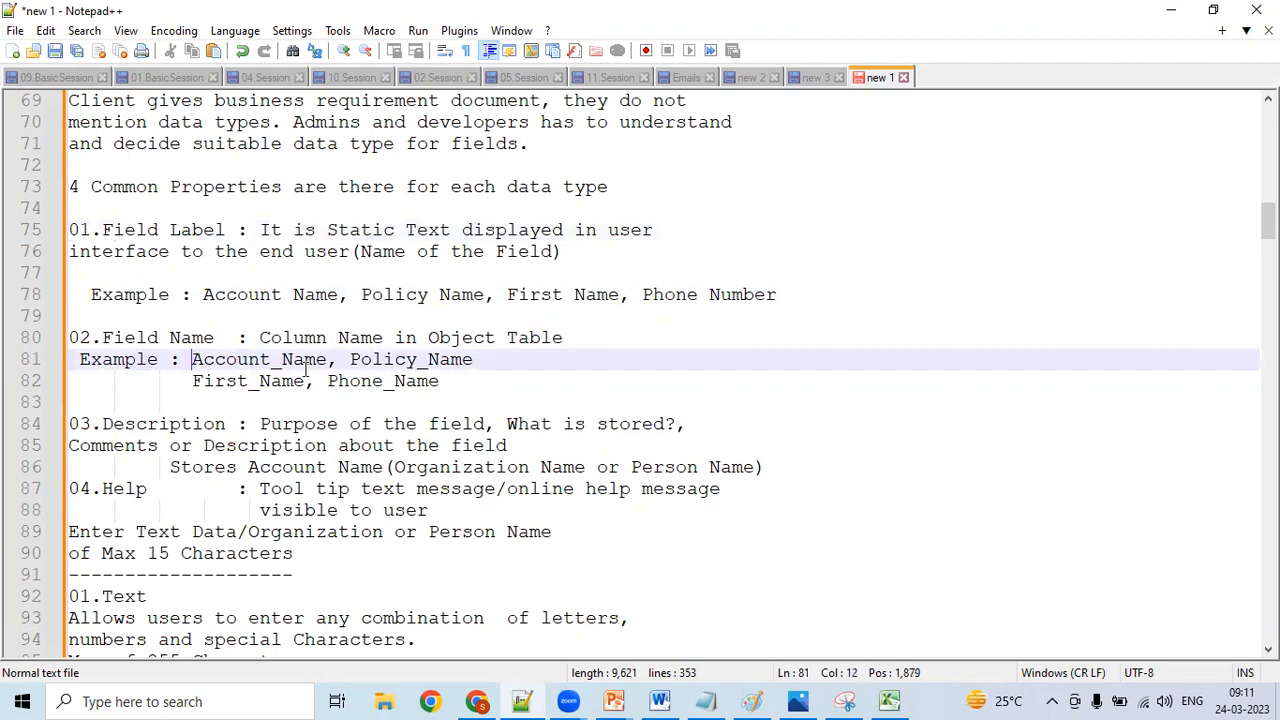
key(shift+Right)
key(shift+Right)
key(shift+Right)
key(shift+Right)
key(shift+Right)
key(shift+Right)
key(shift+Right)
key(shift+Right)
key(shift+Right)
key(shift+Right)
key(shift+Right)
key(shift+Right)
key(shift+Right)
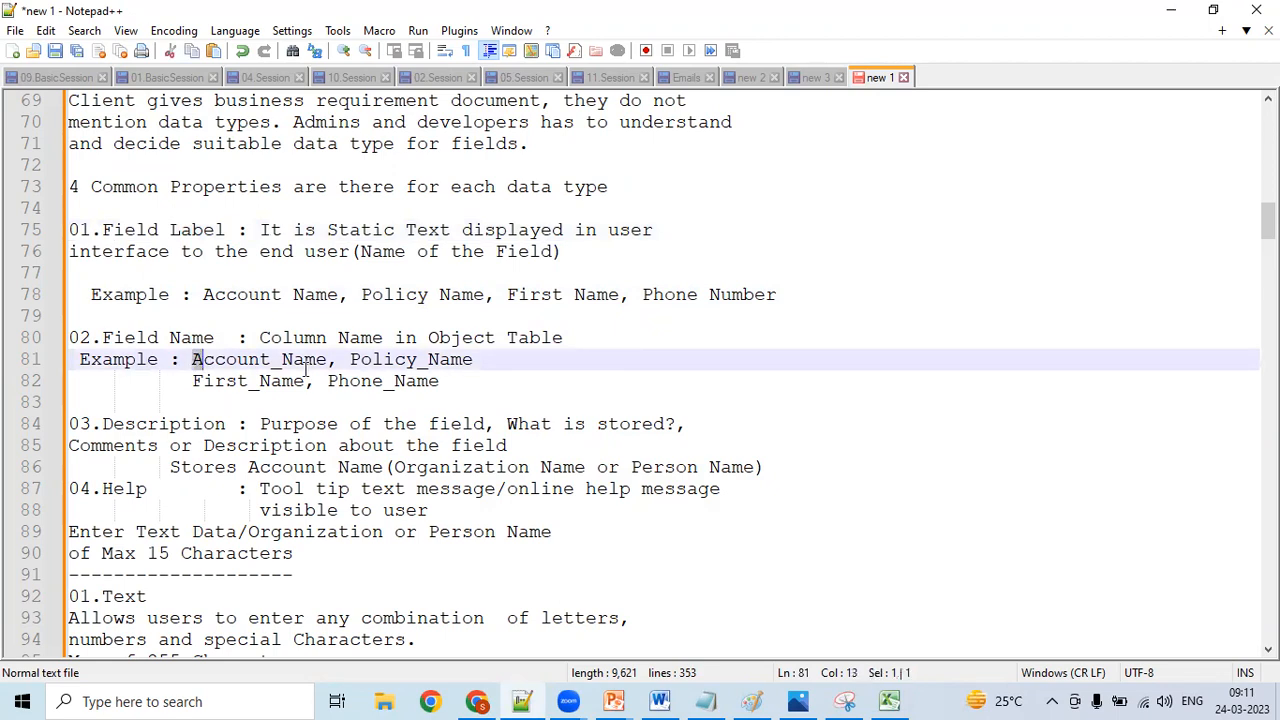
key(shift+Left)
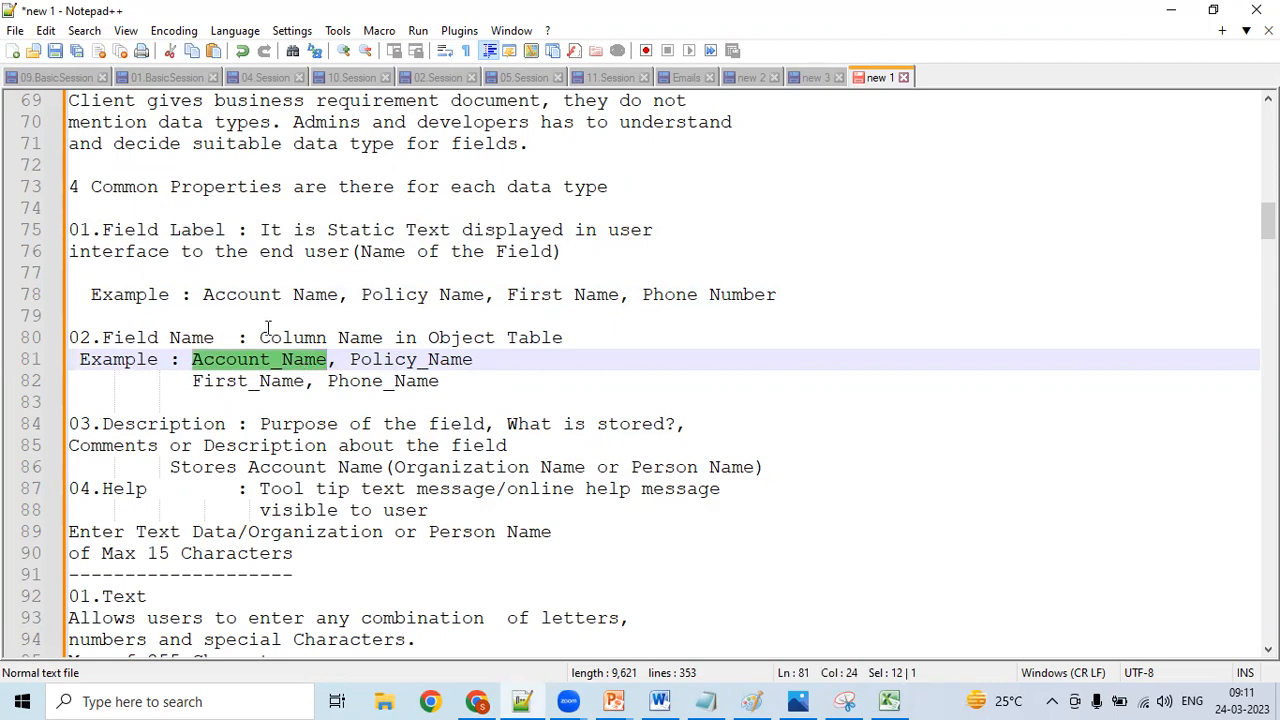
- Compare the Field Label example Account Name with the underscored Field Name examples Account_Name and First_Name
click(330, 294)
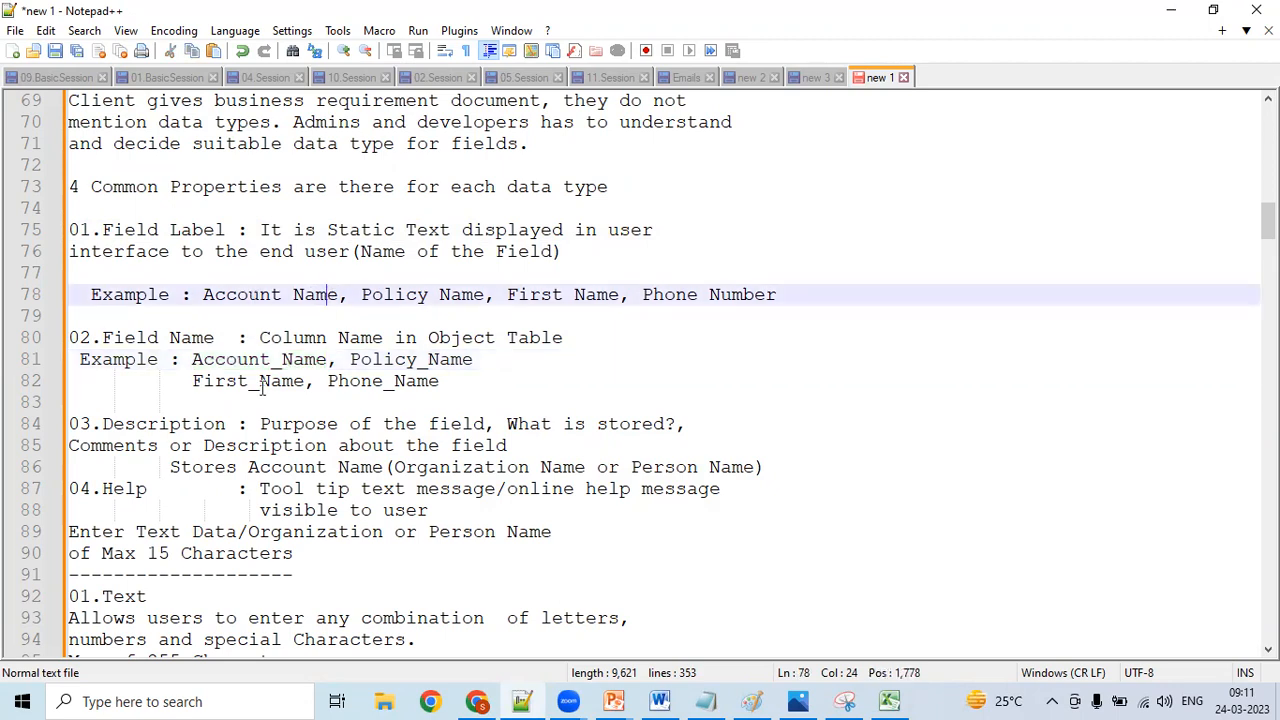
click(249, 360)
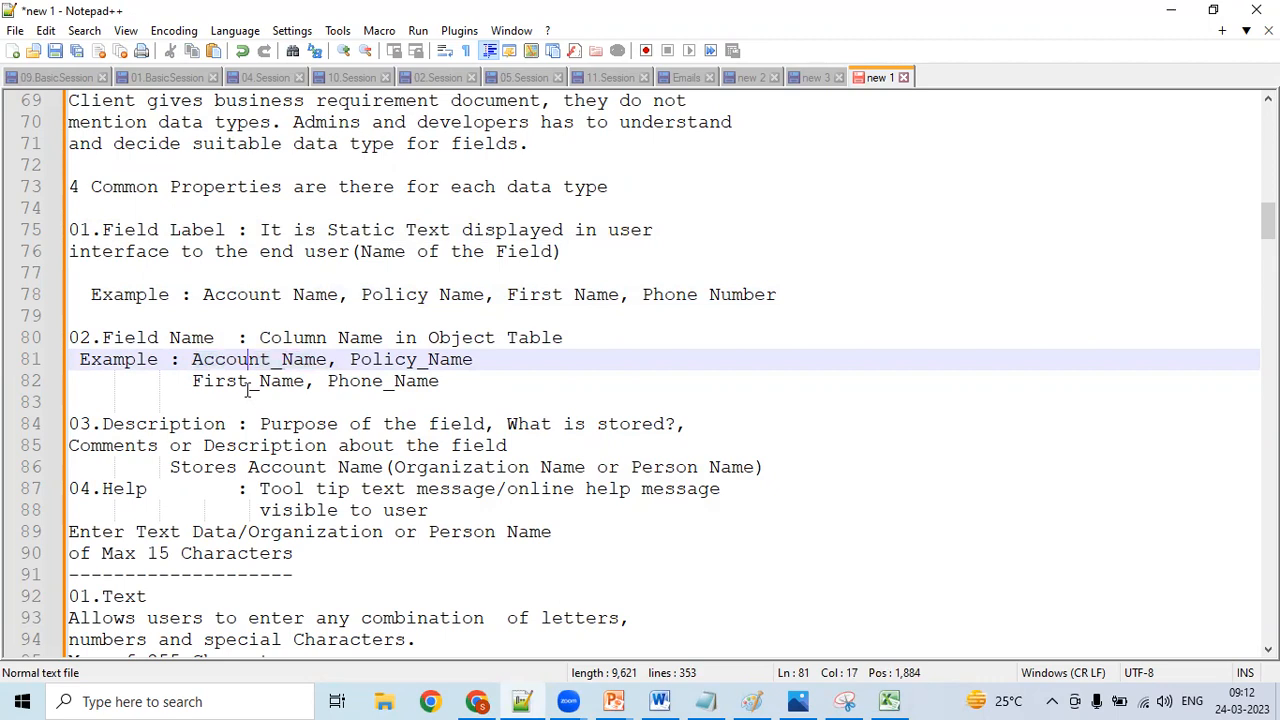
click(315, 362)
click(251, 295)
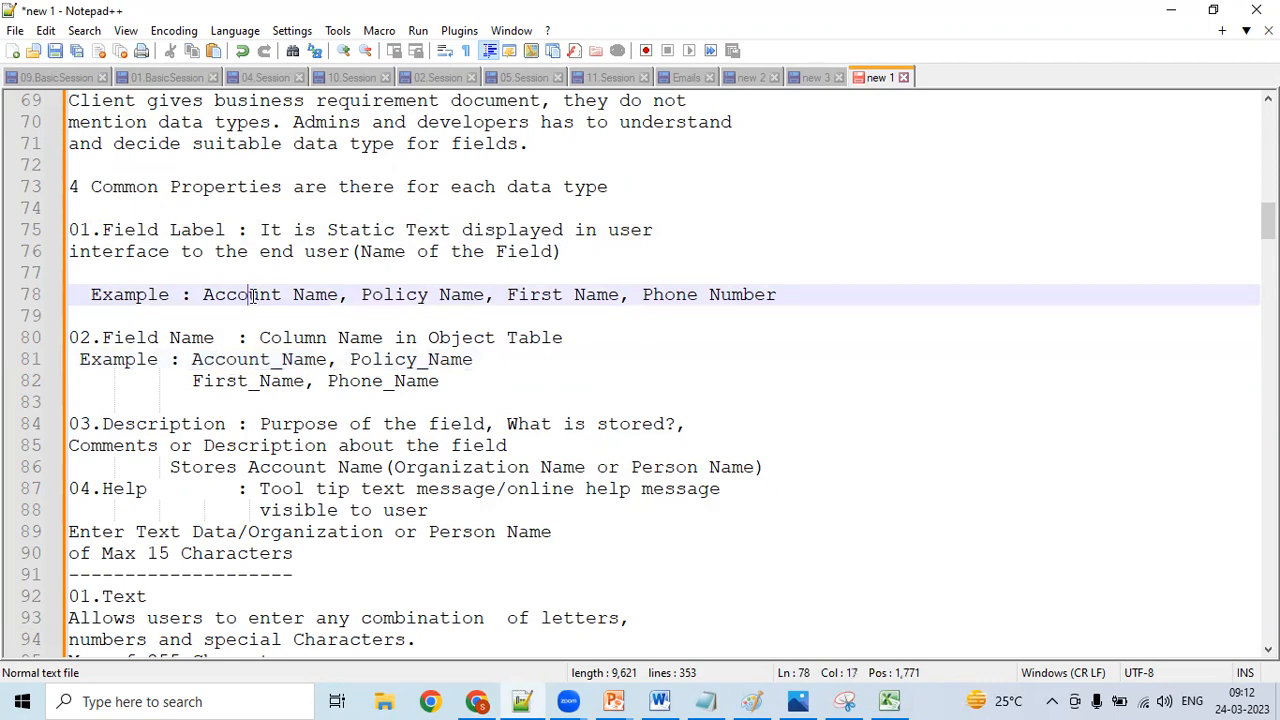
click(241, 379)
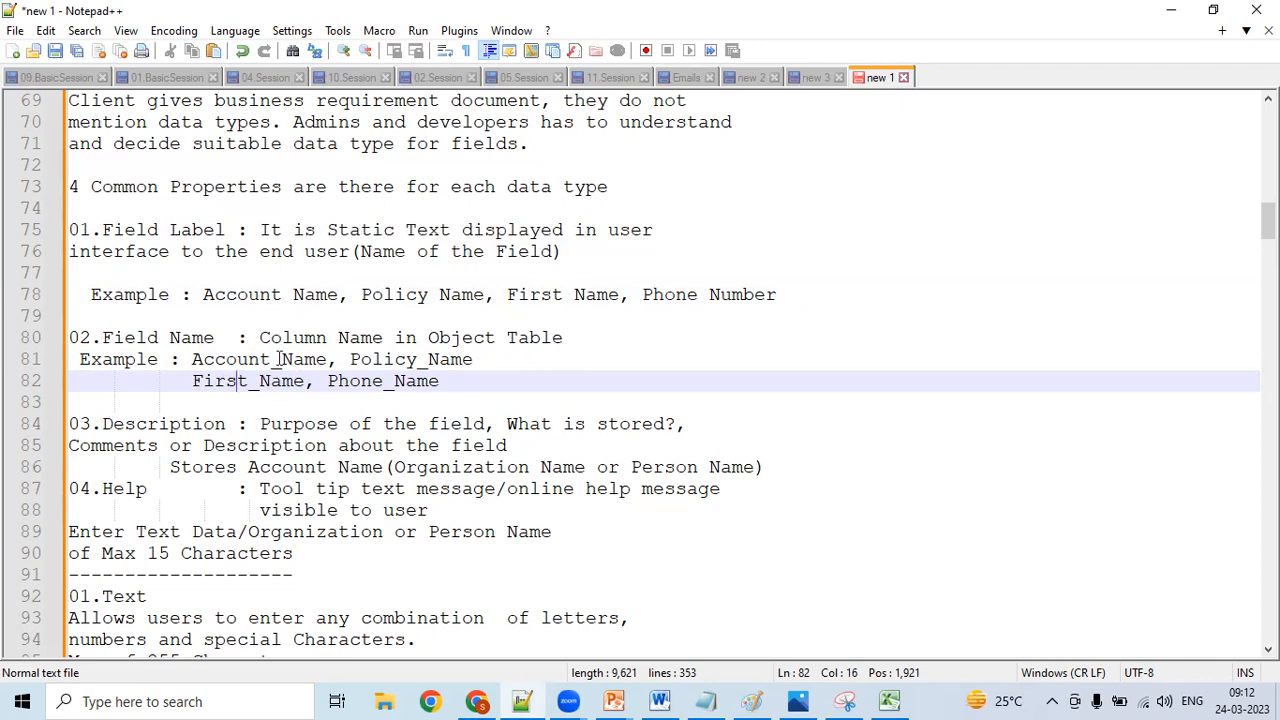
click(279, 309)
click(296, 357)
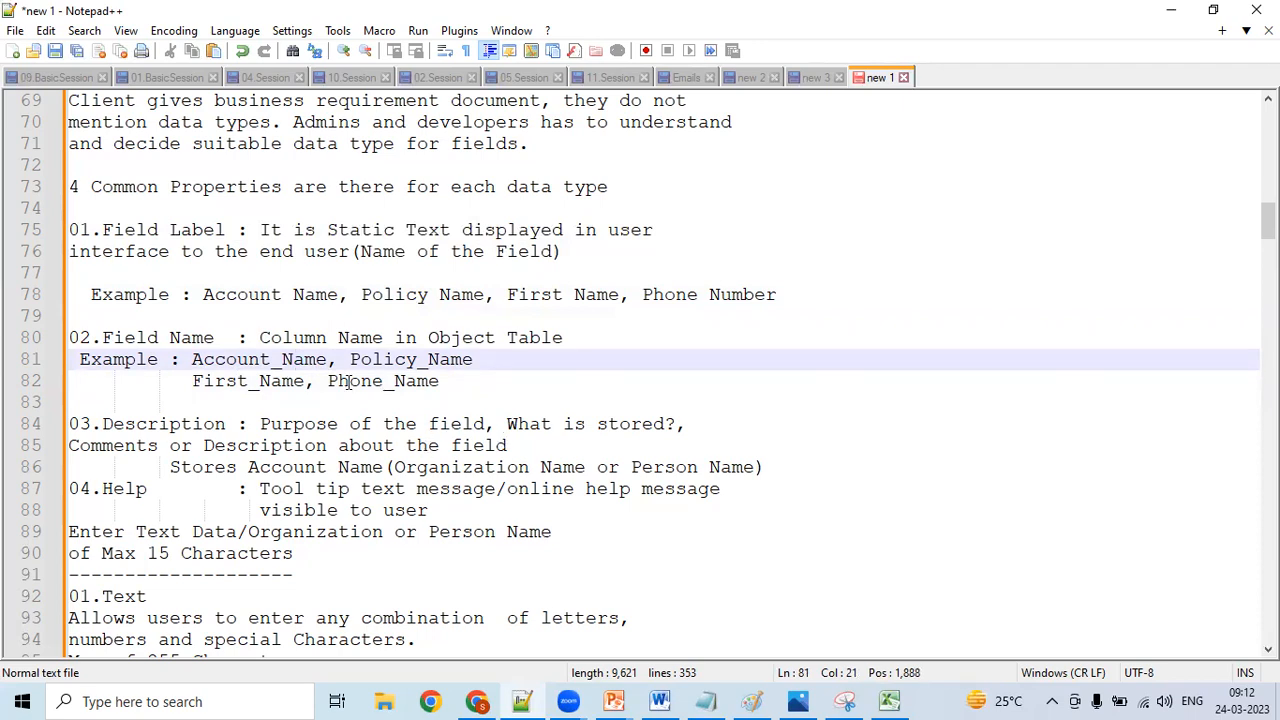
- Read the 03.Description definition in the notes, check the New Account form in Chrome, and return to Notepad++
click(240, 427)
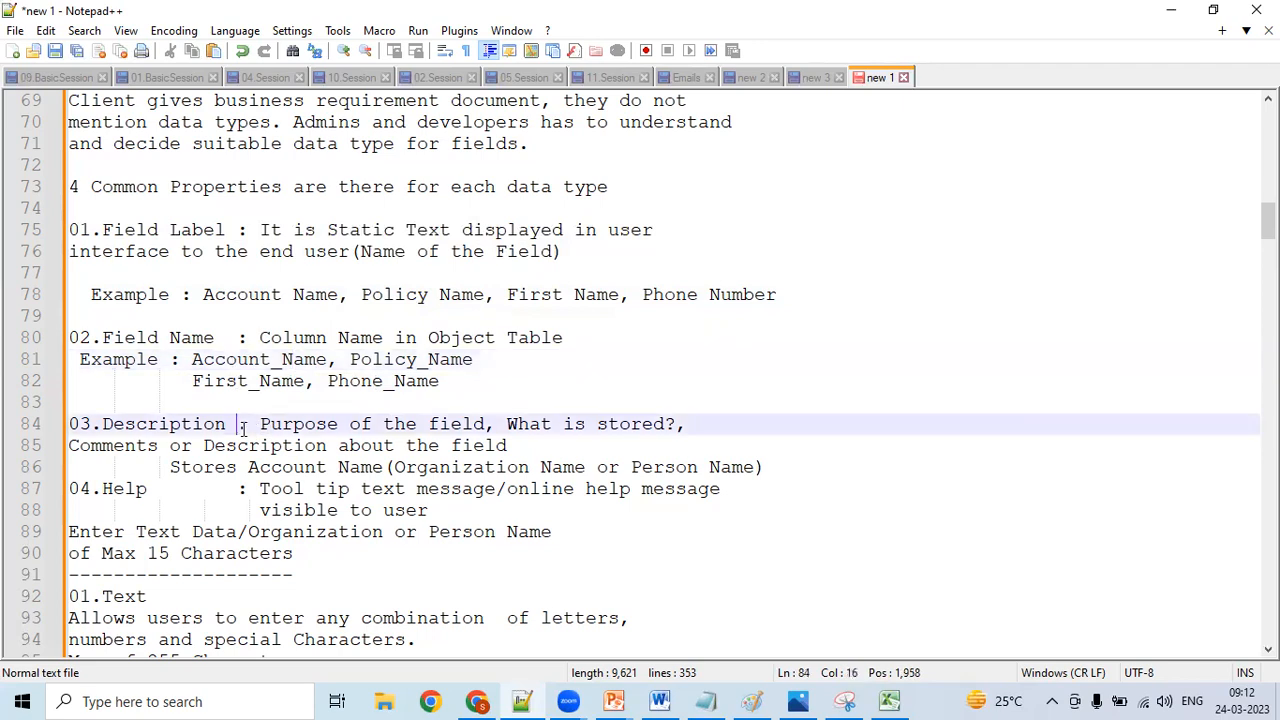
click(271, 428)
click(479, 701)
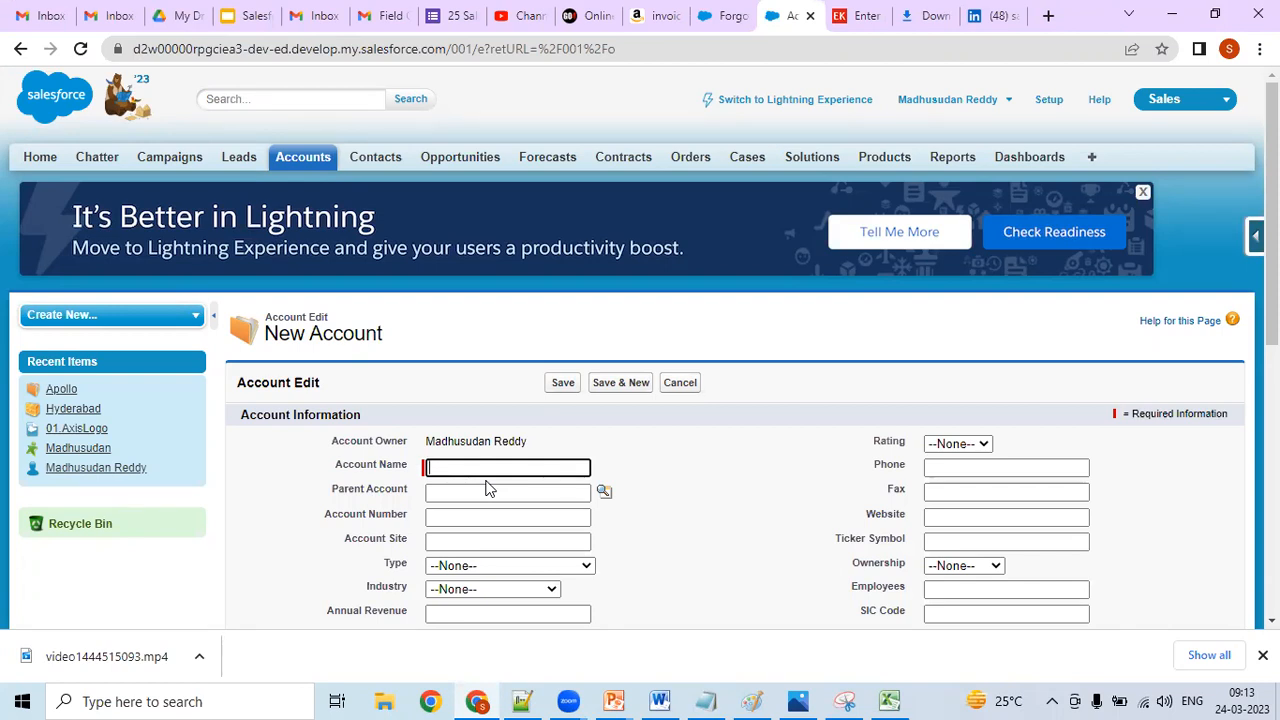
click(521, 699)
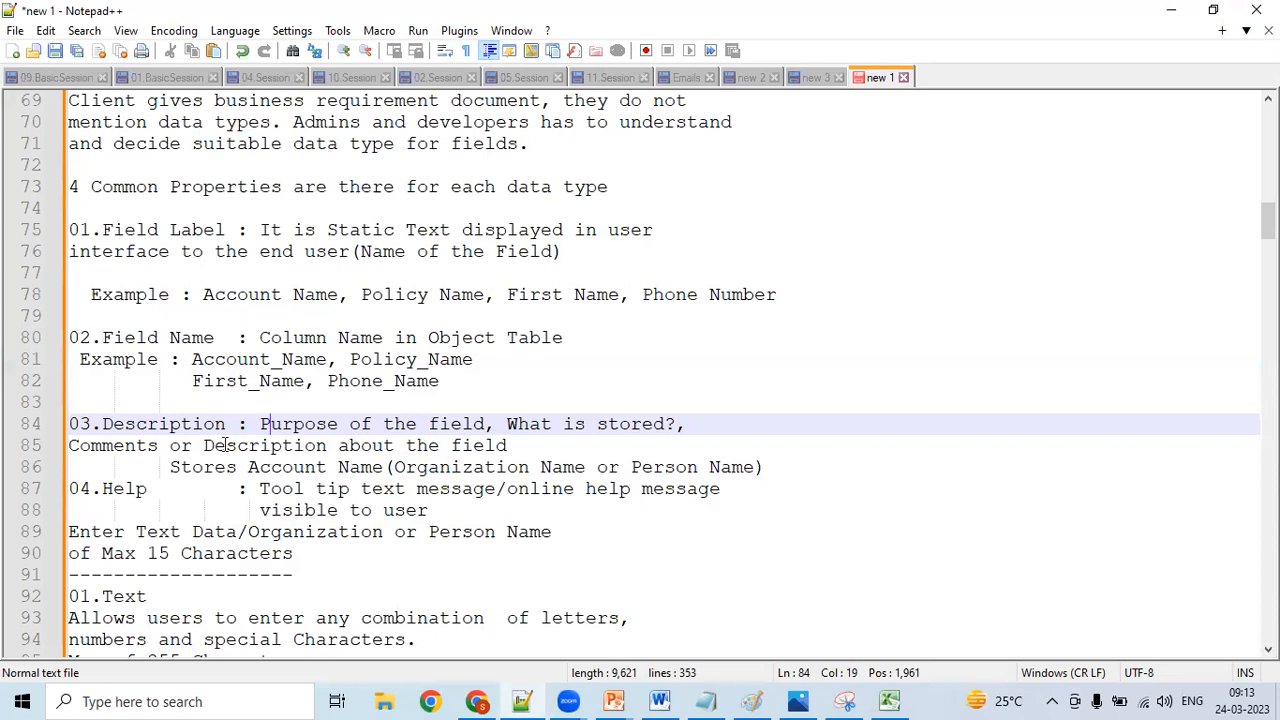
- Insert a blank line between the Stores Account Name example and the 04.Help property in the notes
click(201, 489)
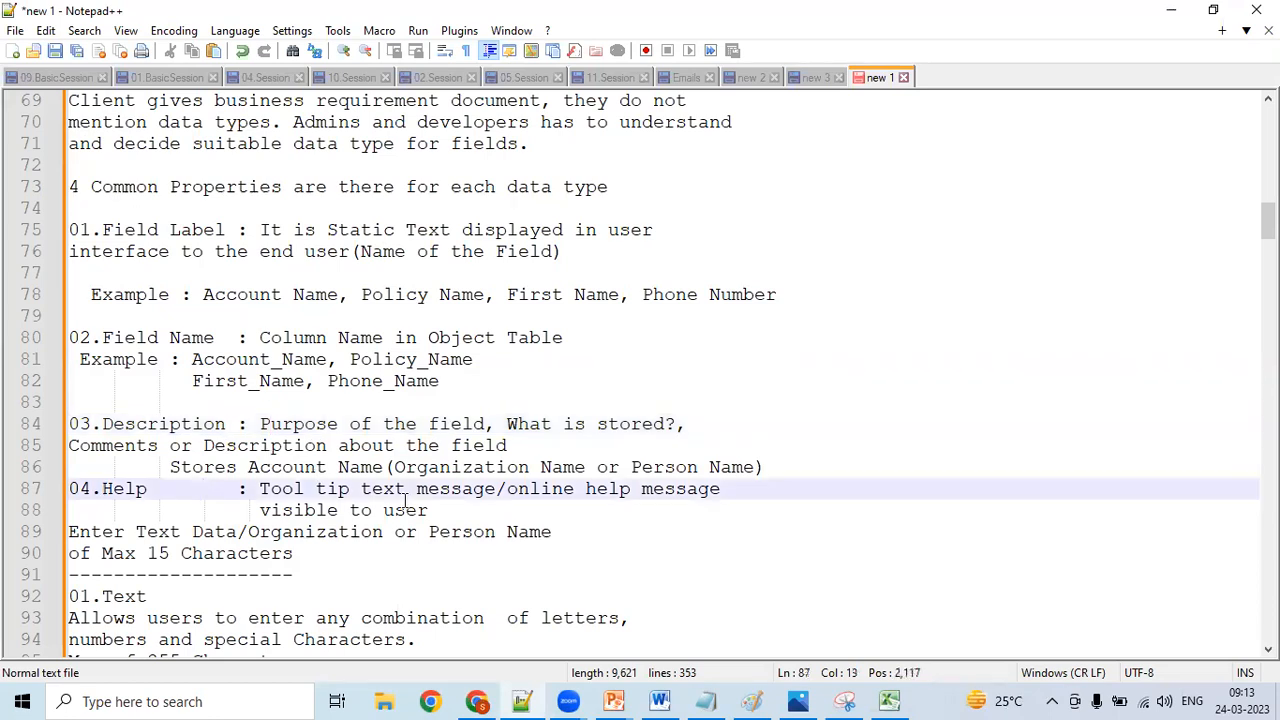
click(779, 459)
key(Return)
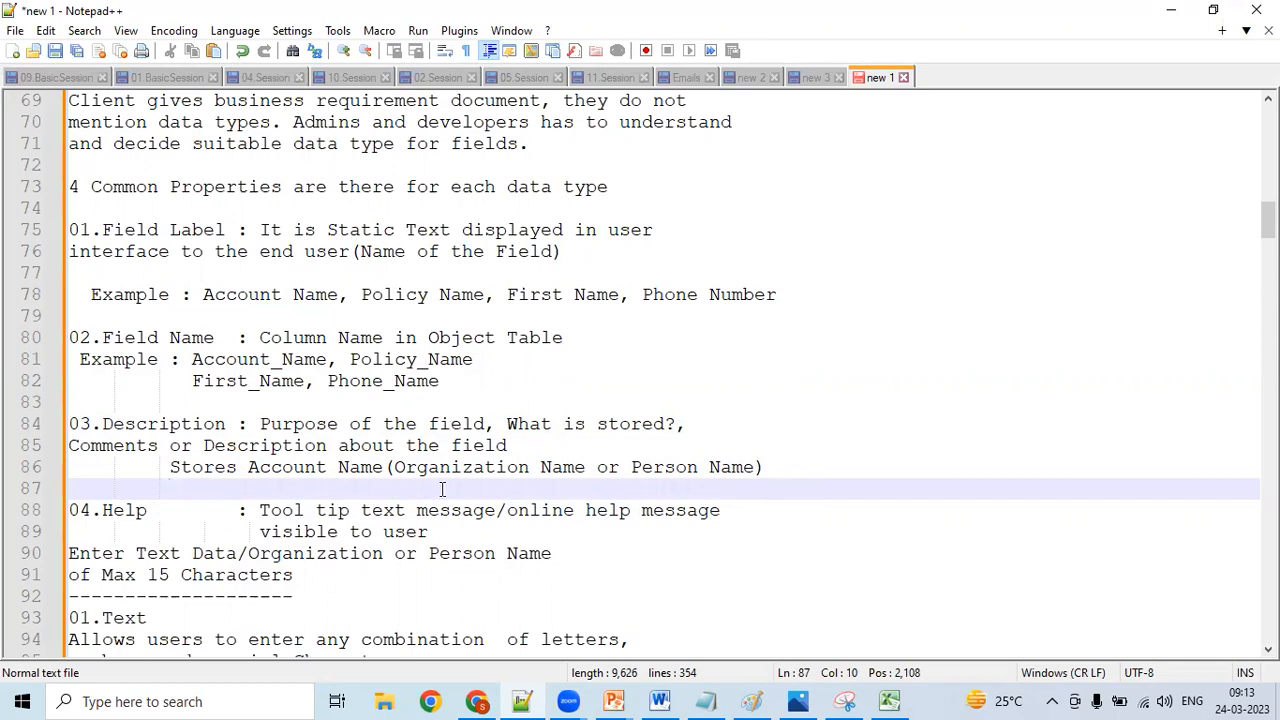
- Read the 04.Help definition, switch to Chrome, and examine the whole New Account form down to Description Information
click(404, 510)
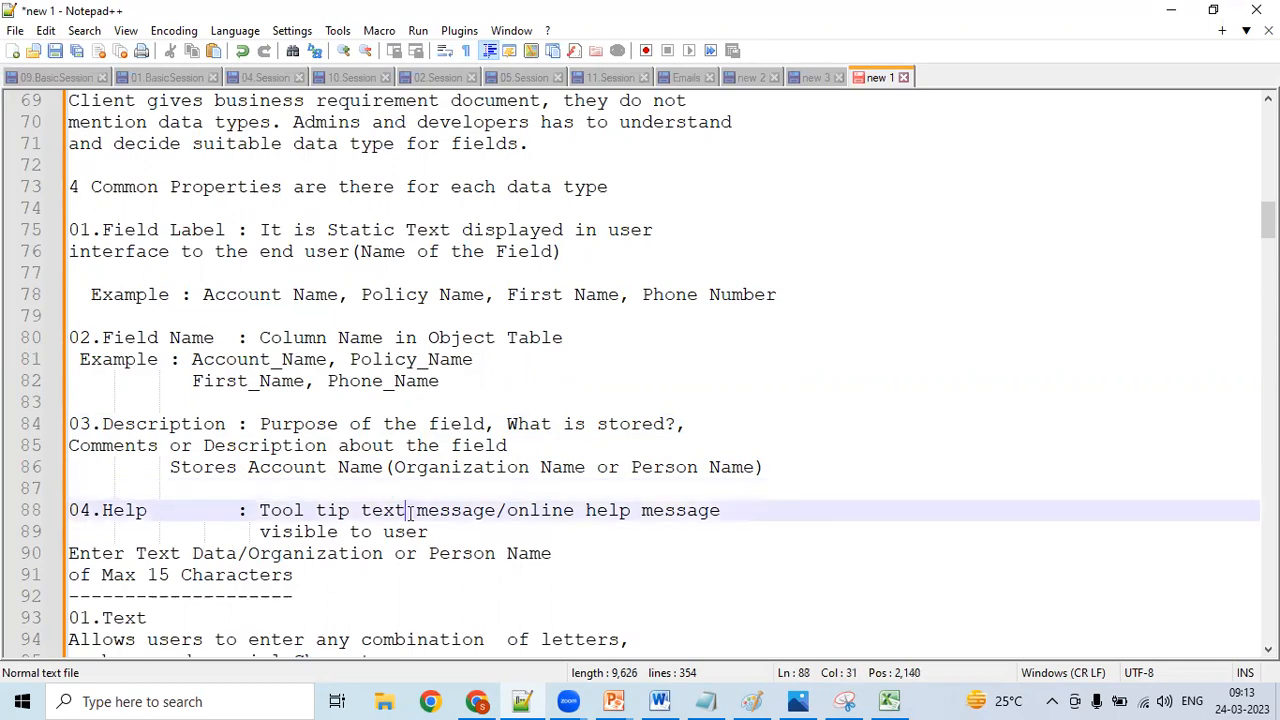
click(478, 701)
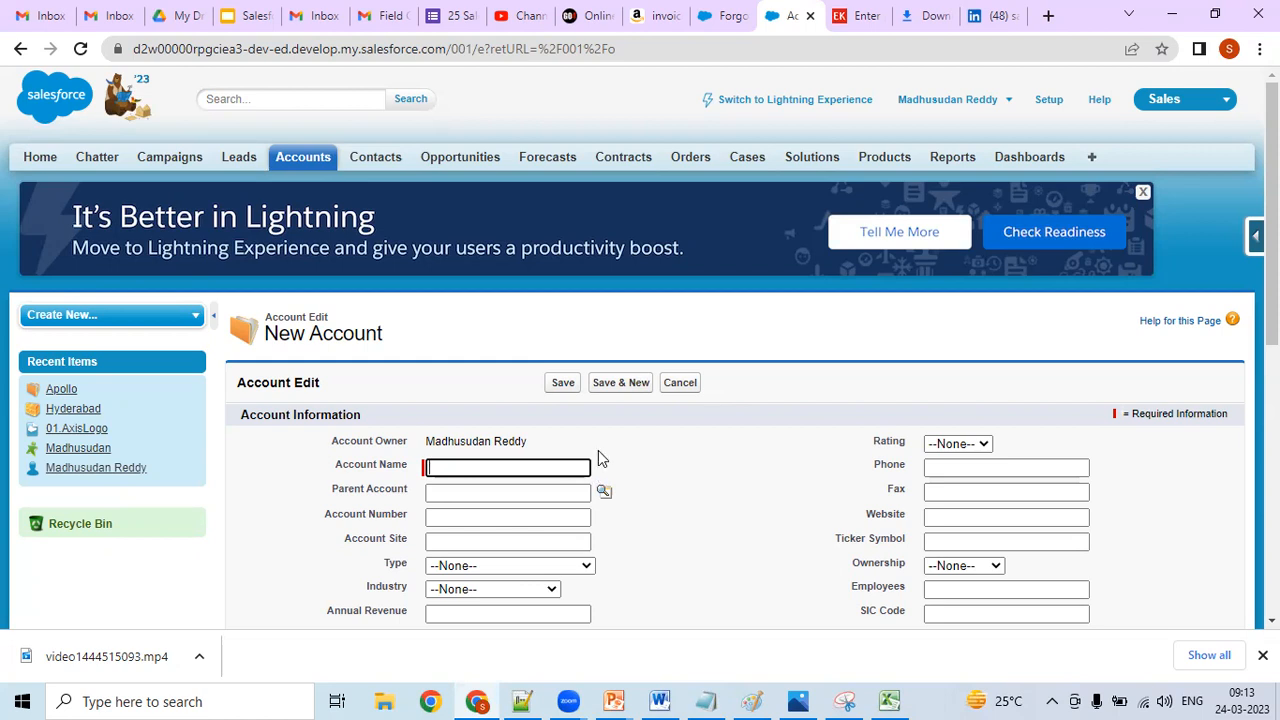
scroll(640, 400, down, 5)
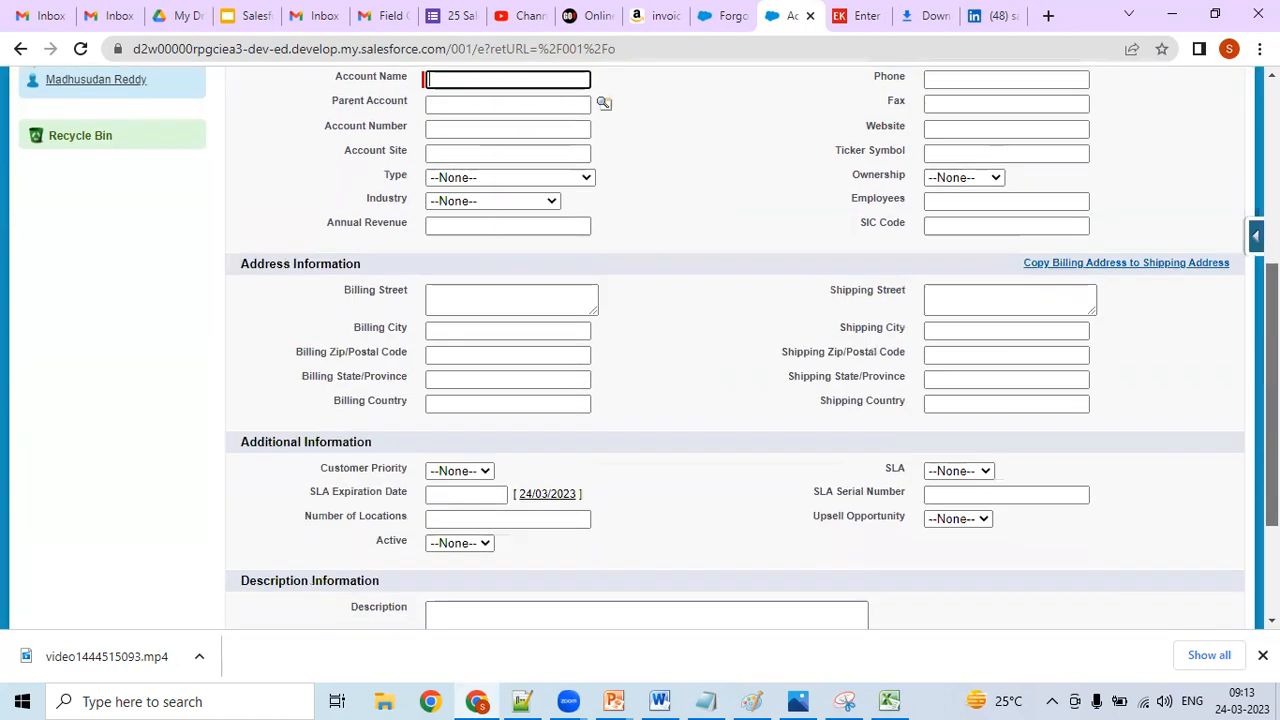
scroll(640, 350, down, 1)
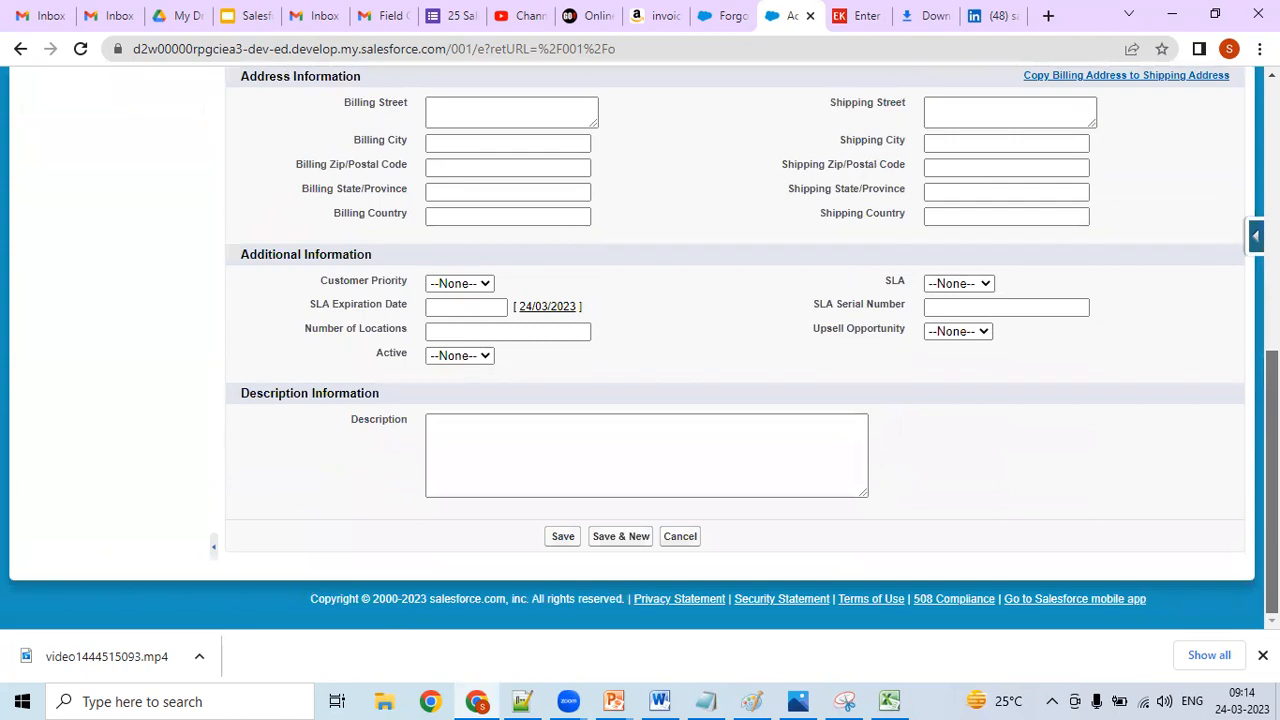
scroll(640, 350, up, 6)
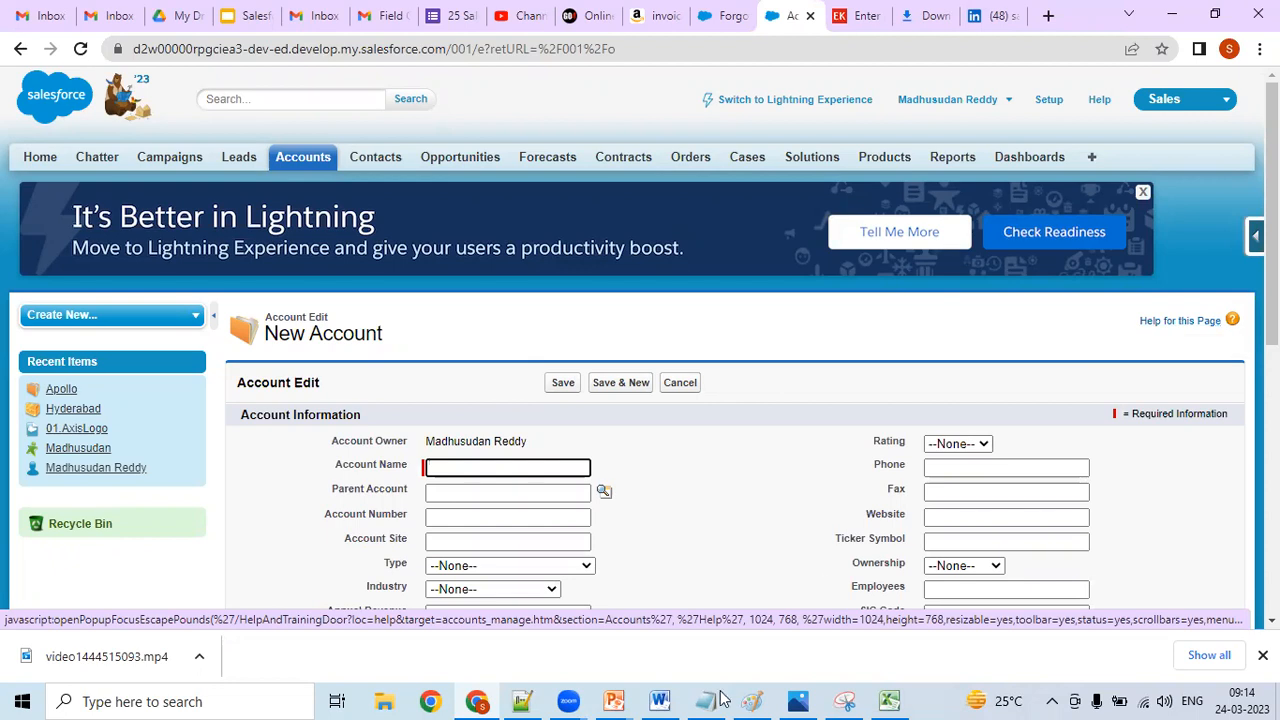
- Switch to Notepad++ and review Field Label, Field Name, Description and Help, ending at the help text example
click(522, 701)
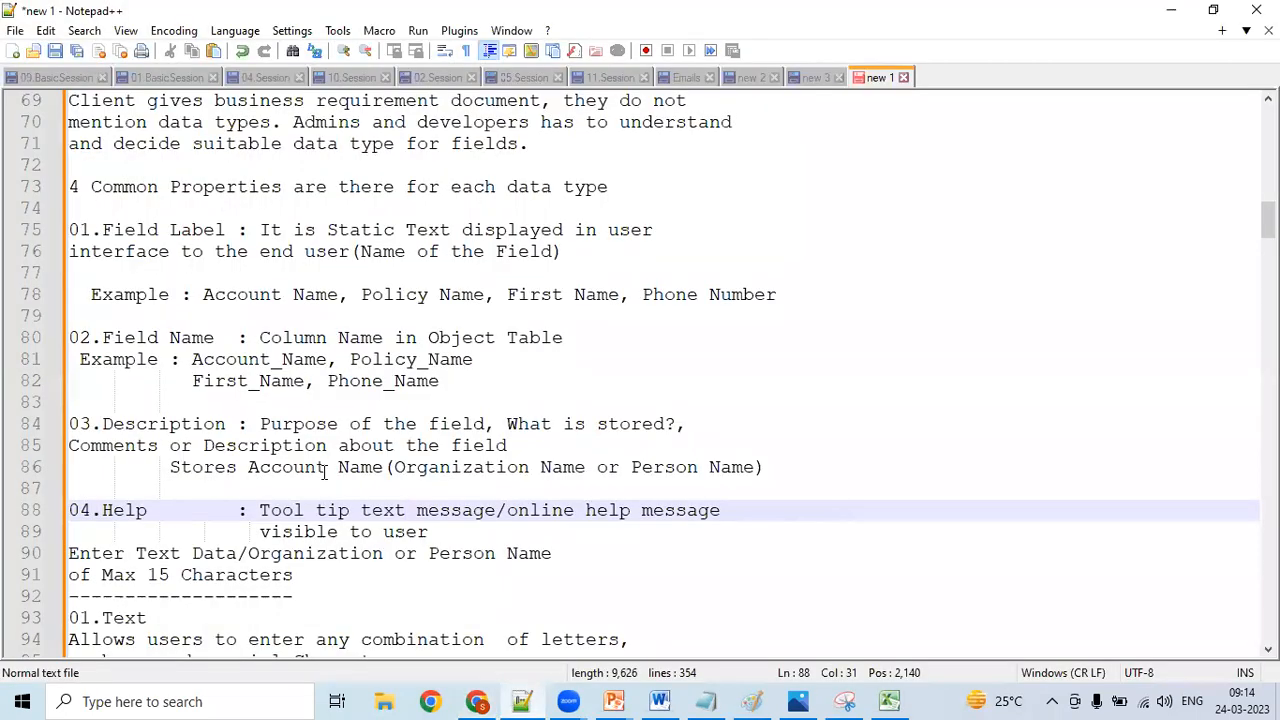
click(171, 245)
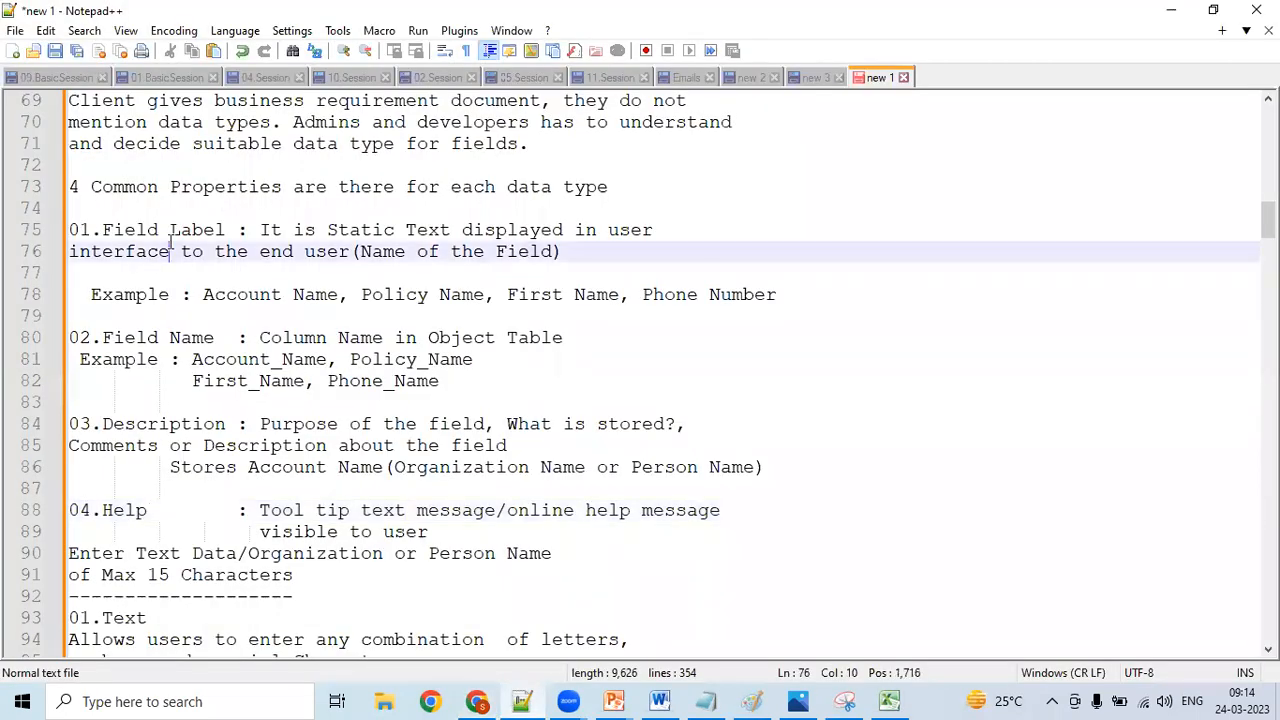
click(137, 337)
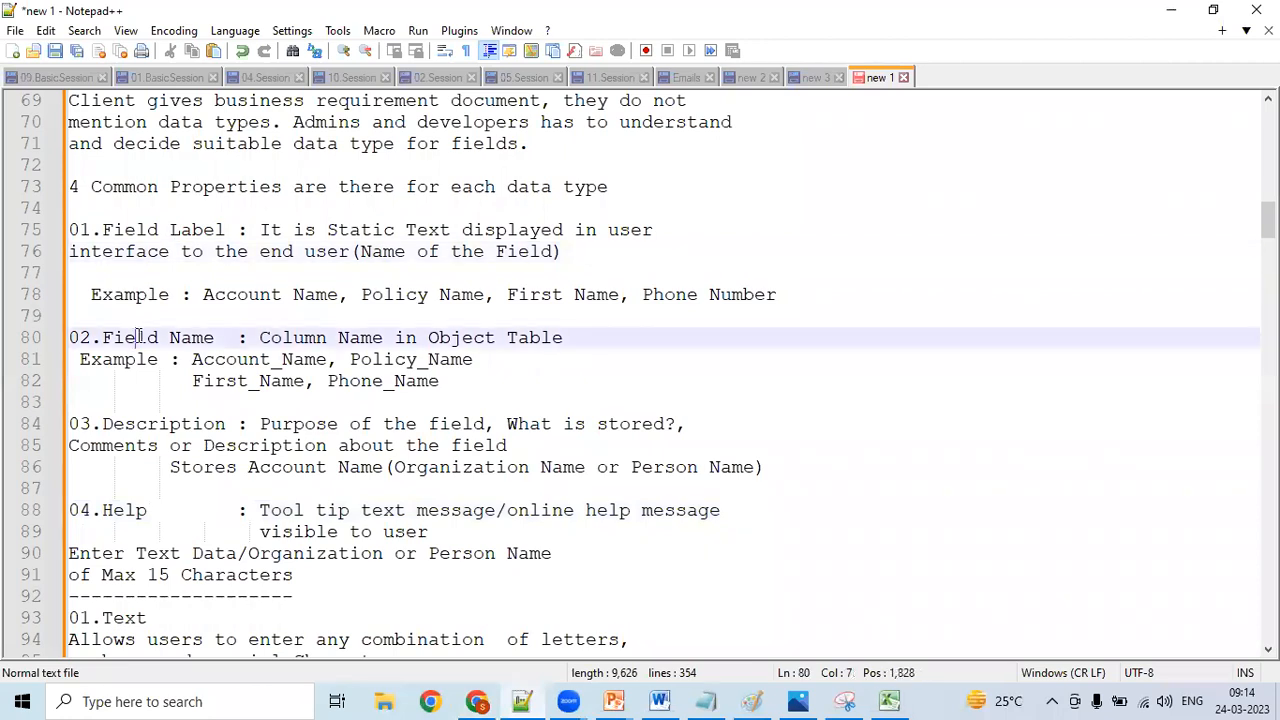
click(161, 445)
click(127, 512)
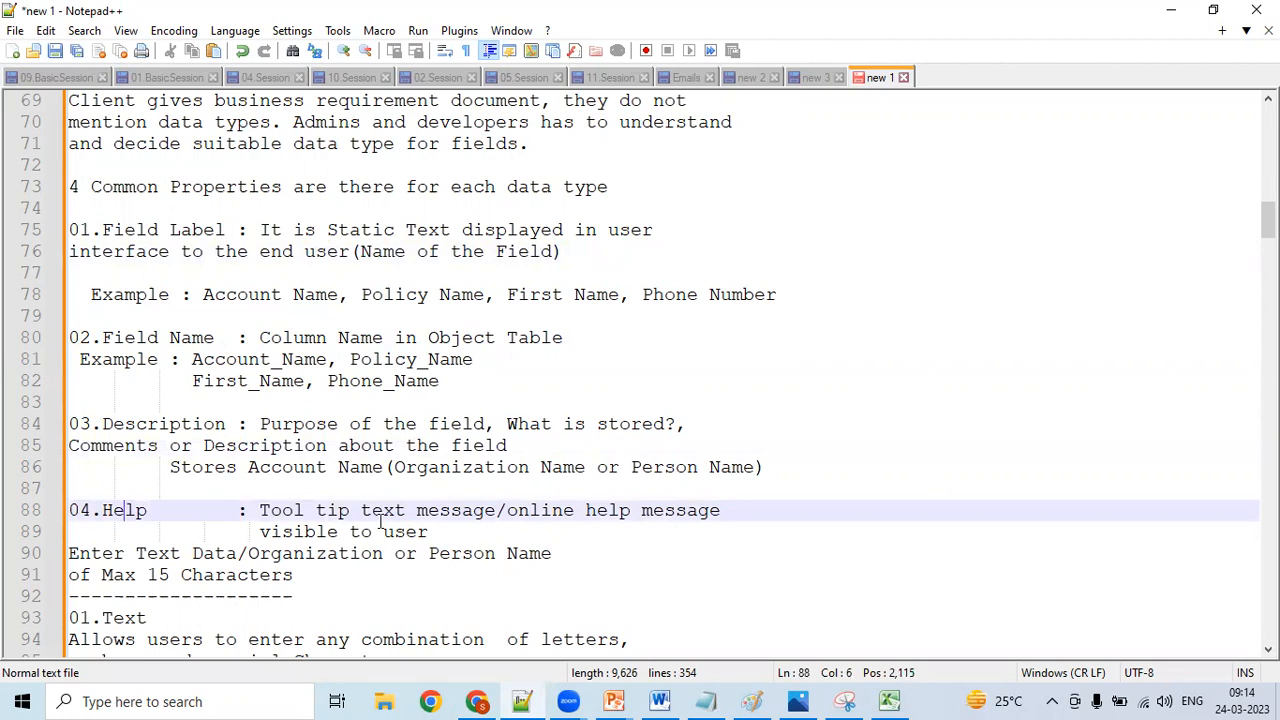
click(259, 579)
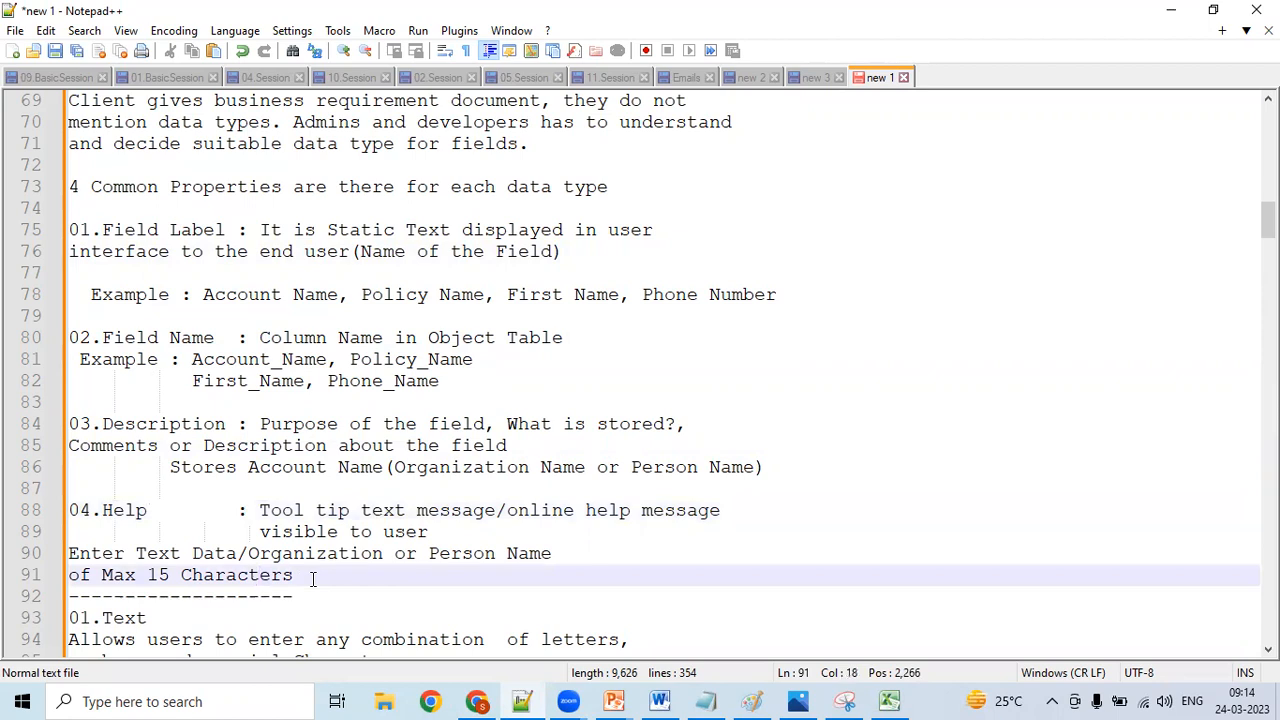
- Check the New Account form in Chrome once more, and go over the four common properties again in Notepad++
click(477, 701)
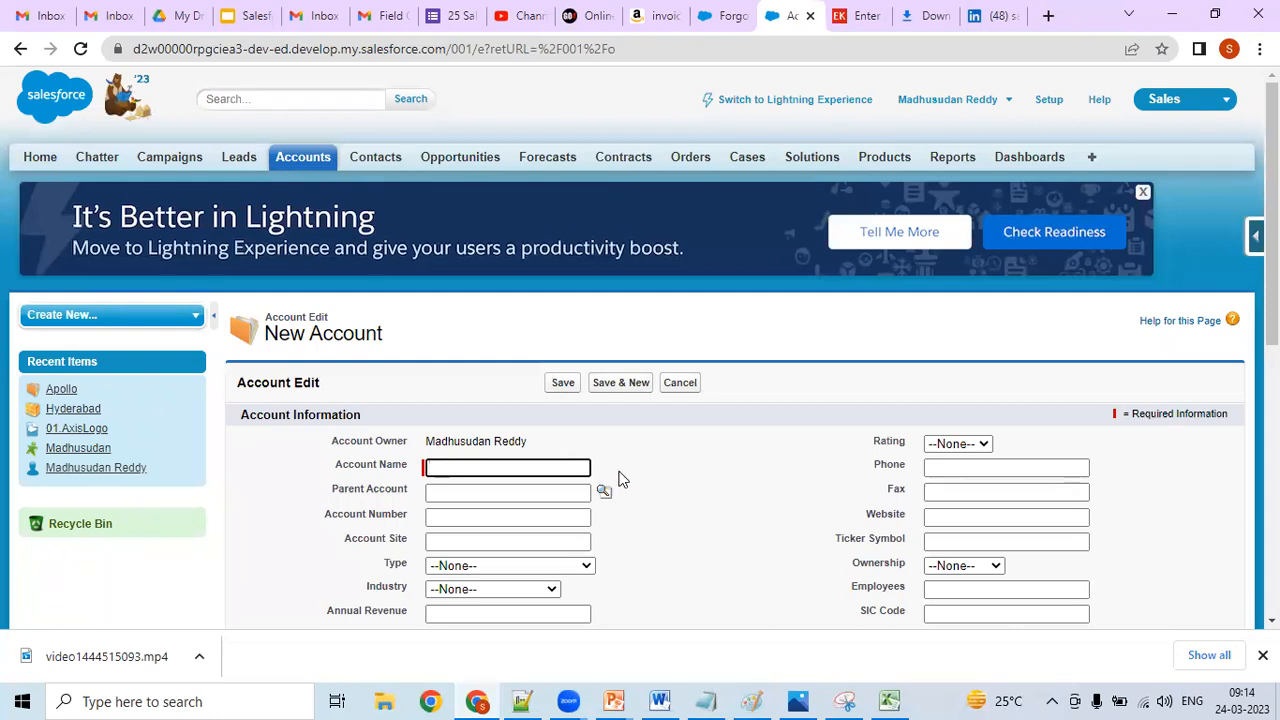
click(481, 702)
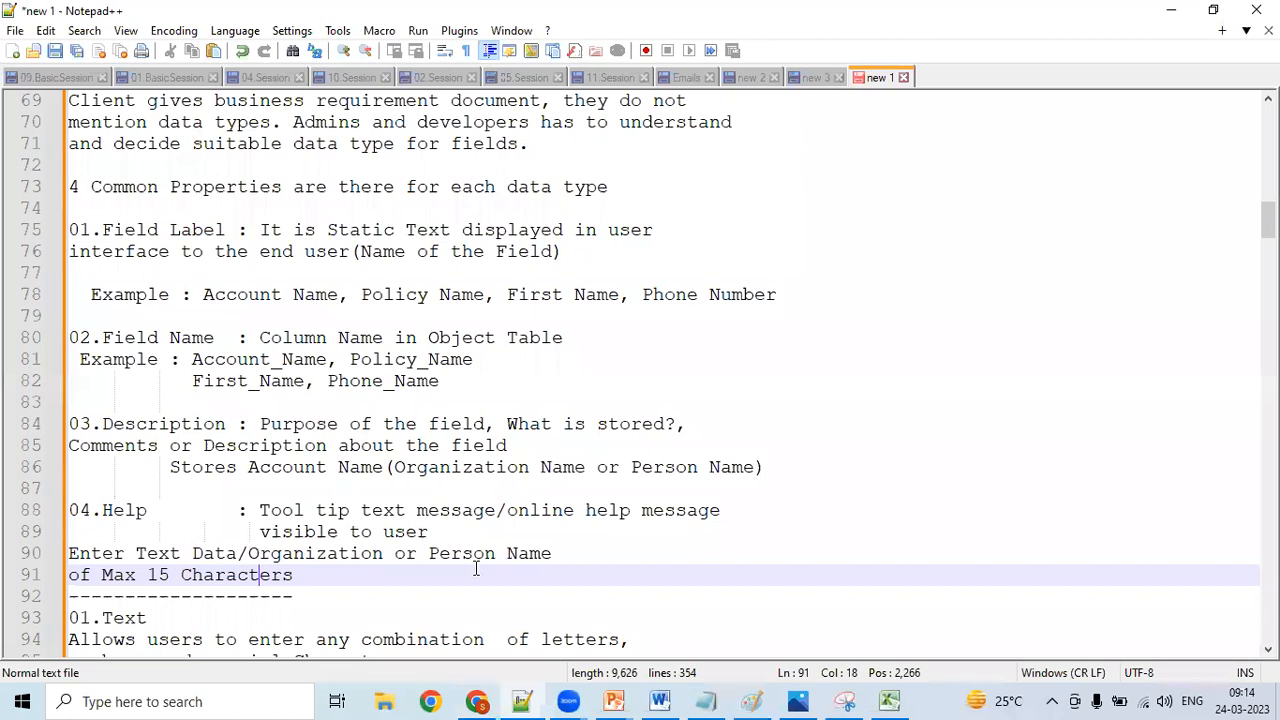
click(178, 246)
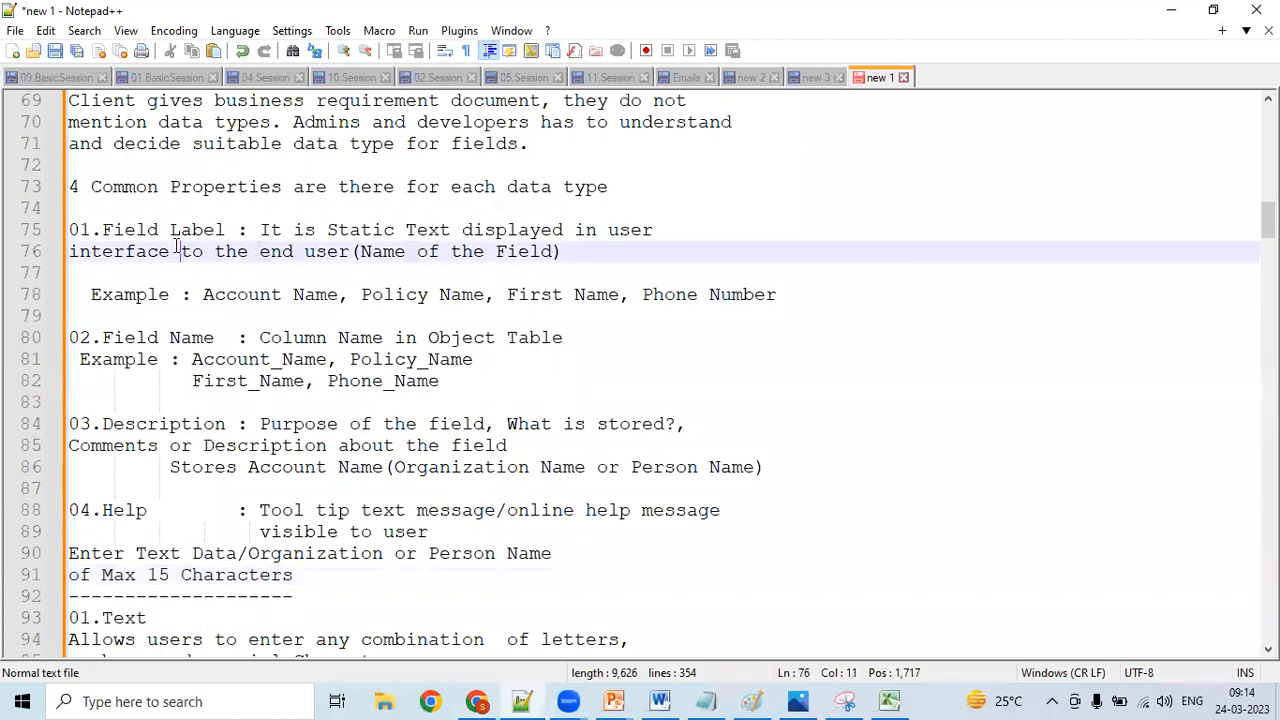
click(138, 229)
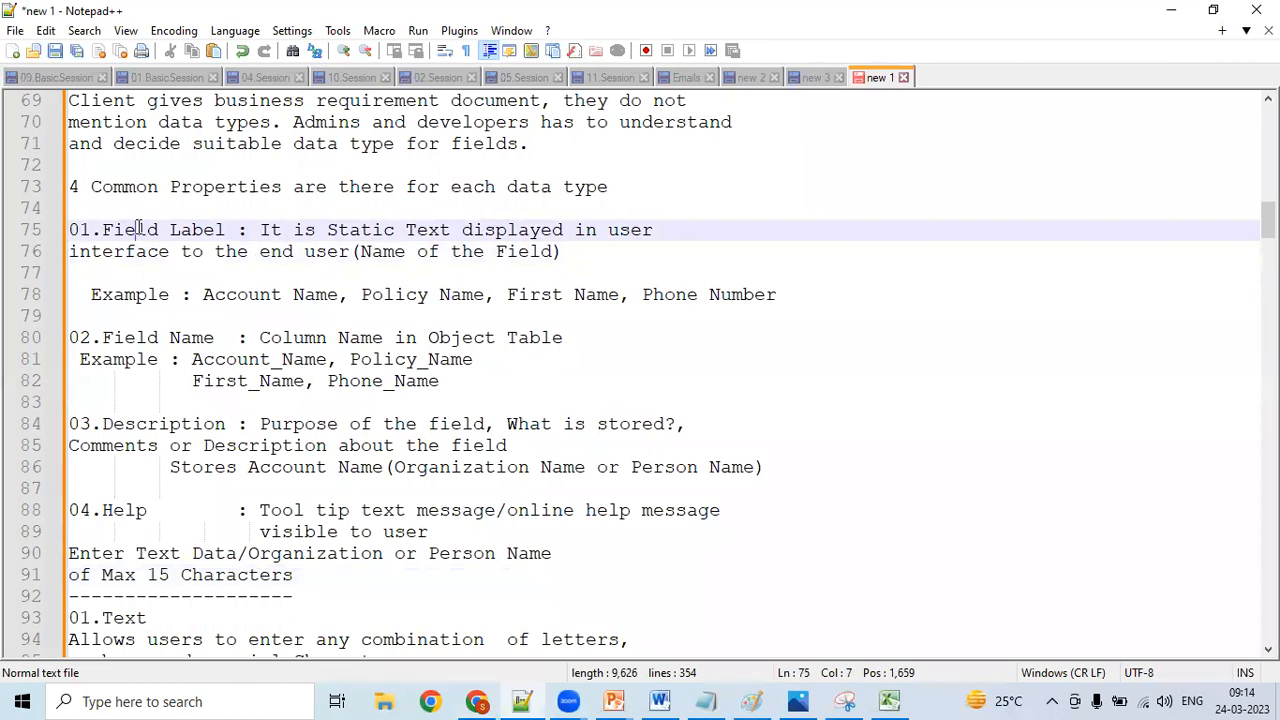
click(105, 357)
click(124, 404)
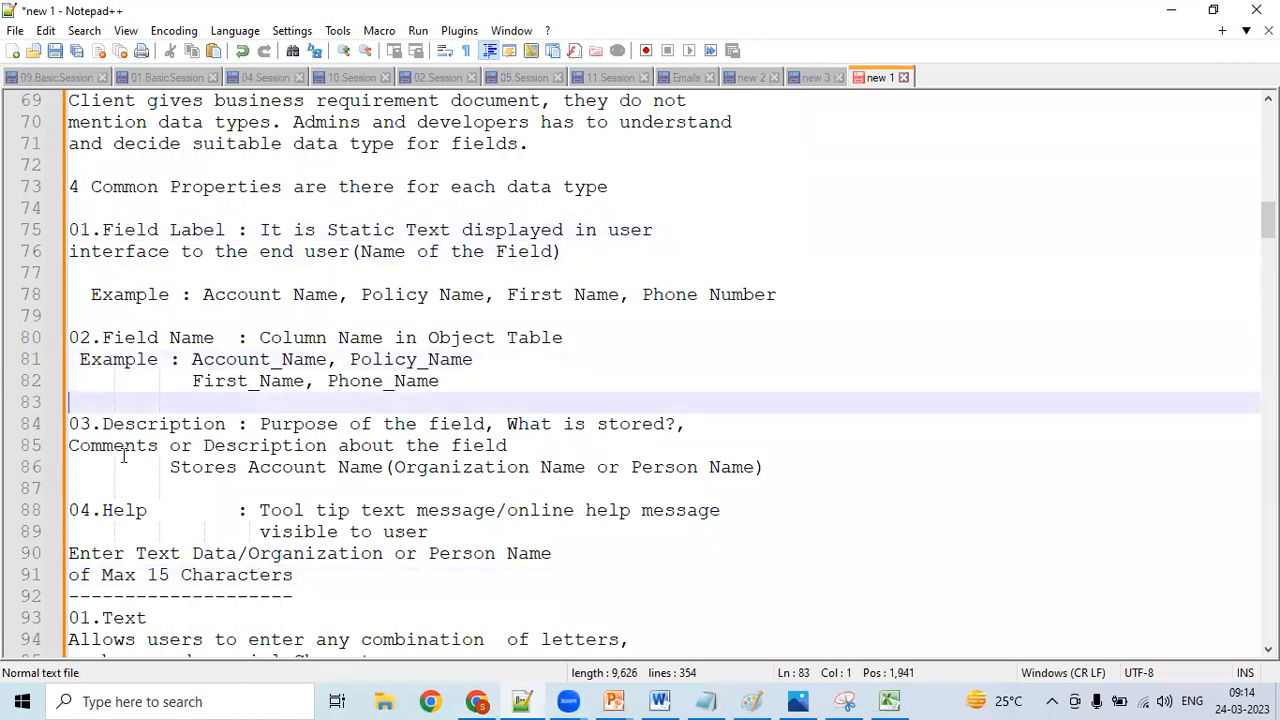
click(137, 511)
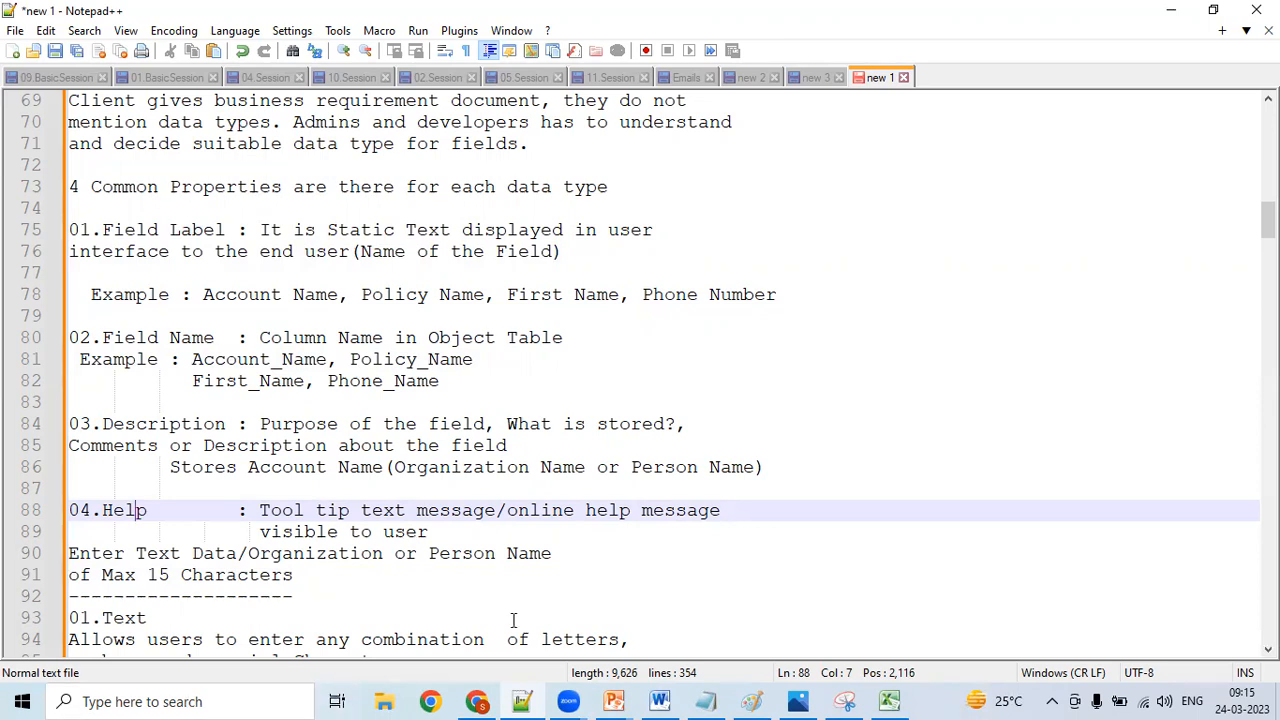
- Switch to Excel and review the Data Type column against the Position fields in Sheet1
click(889, 701)
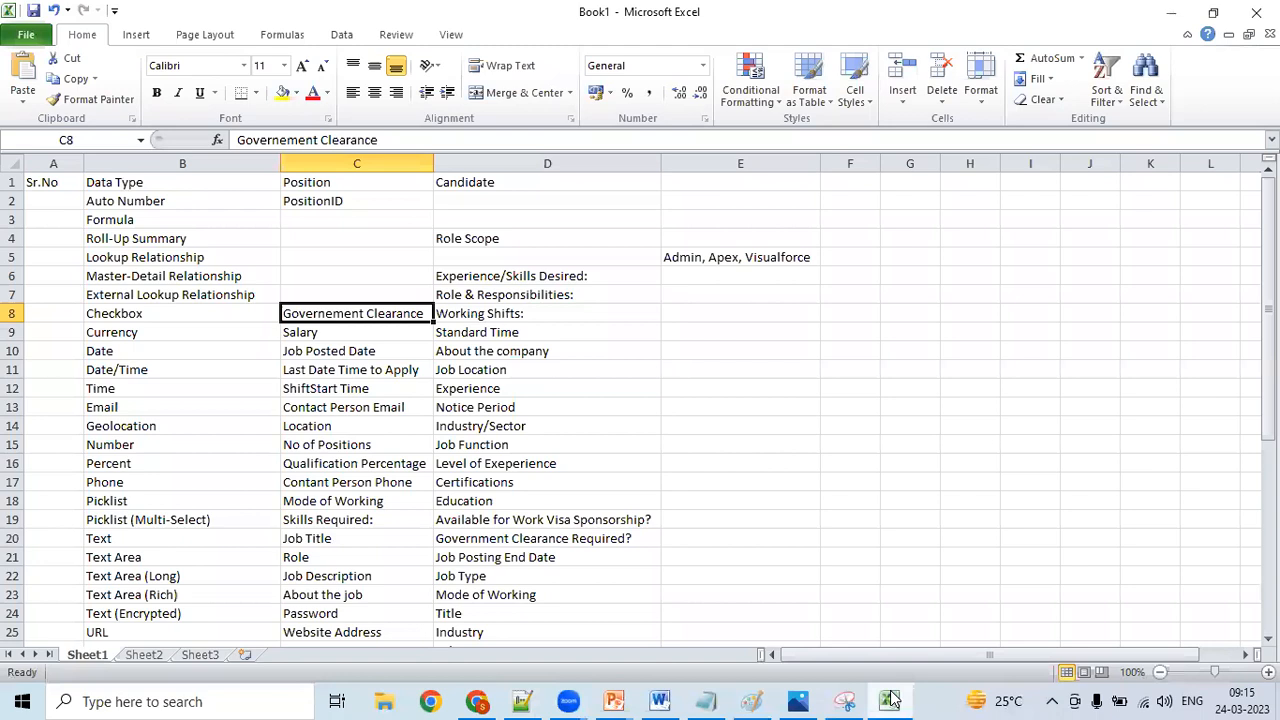
click(767, 319)
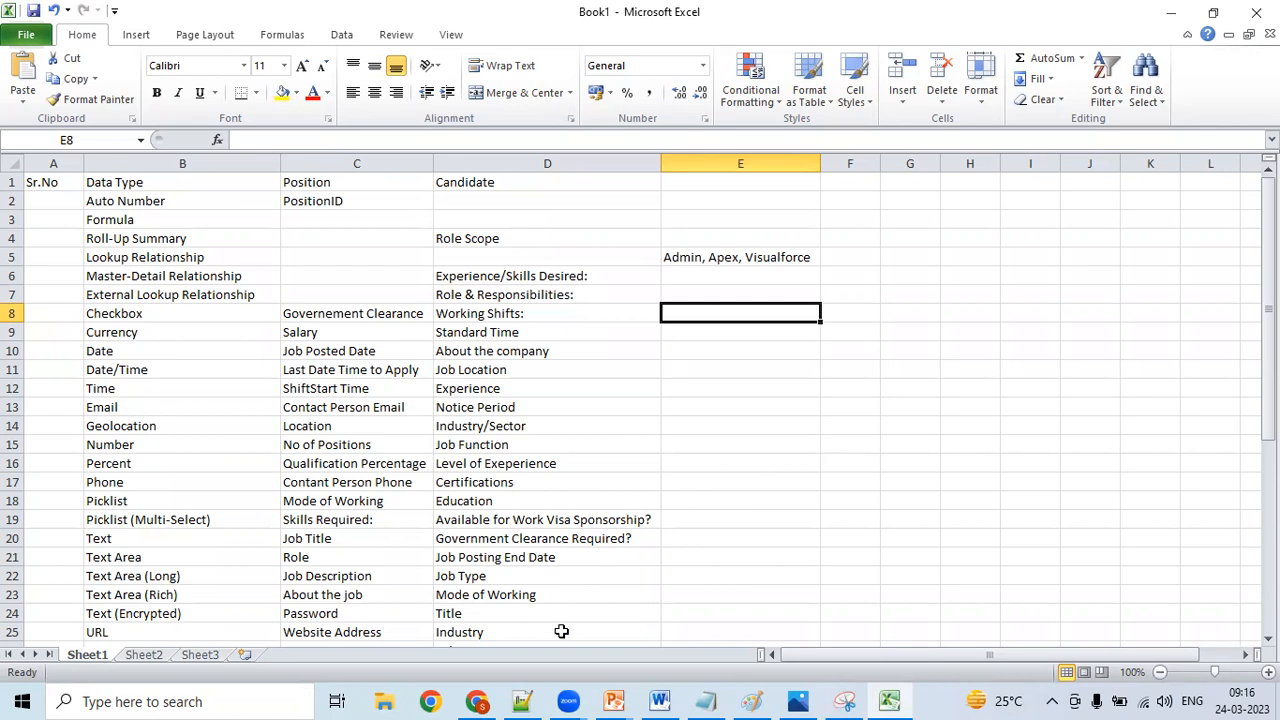
- Switch to Notepad++ and read the 01.Text data type notes and the Navigation to Create Field instructions through Step 4
click(530, 697)
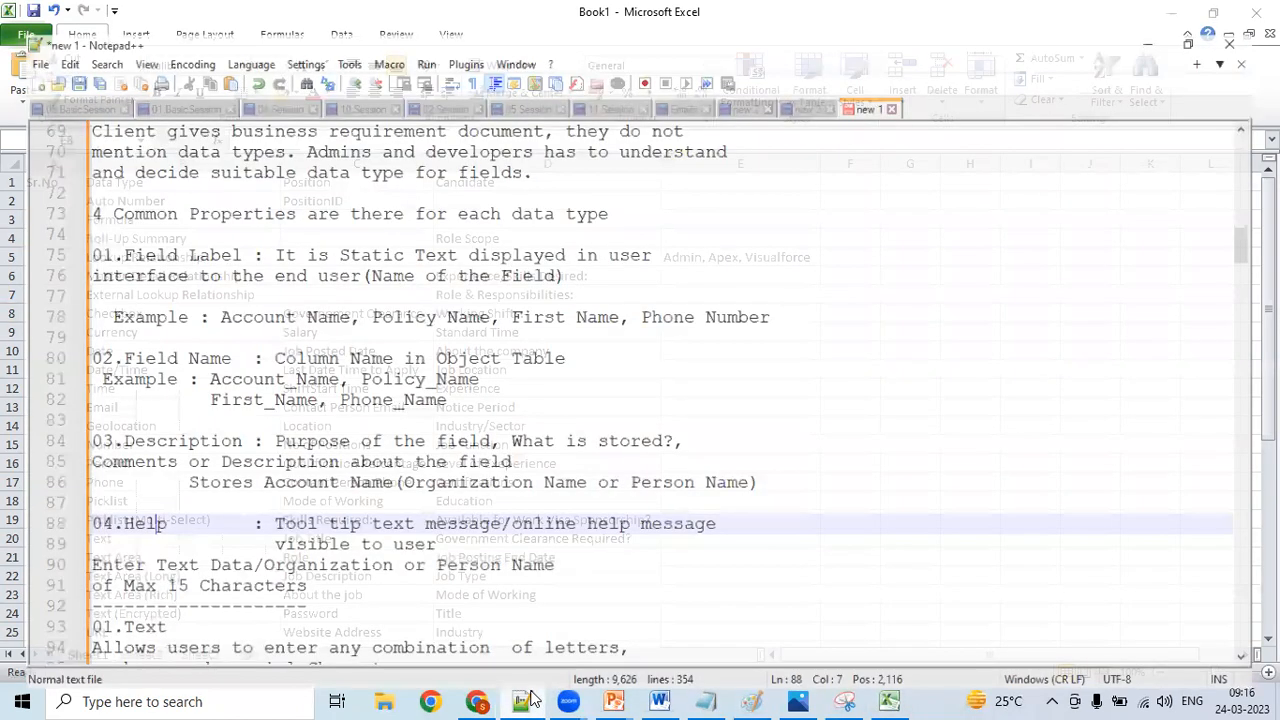
click(594, 420)
key(Down)
key(Down)
key(Down)
key(Down)
key(Down)
key(Down)
key(Down)
key(Down)
key(Down)
key(Down)
key(Down)
key(Down)
key(Down)
key(Down)
key(Down)
key(Down)
key(Down)
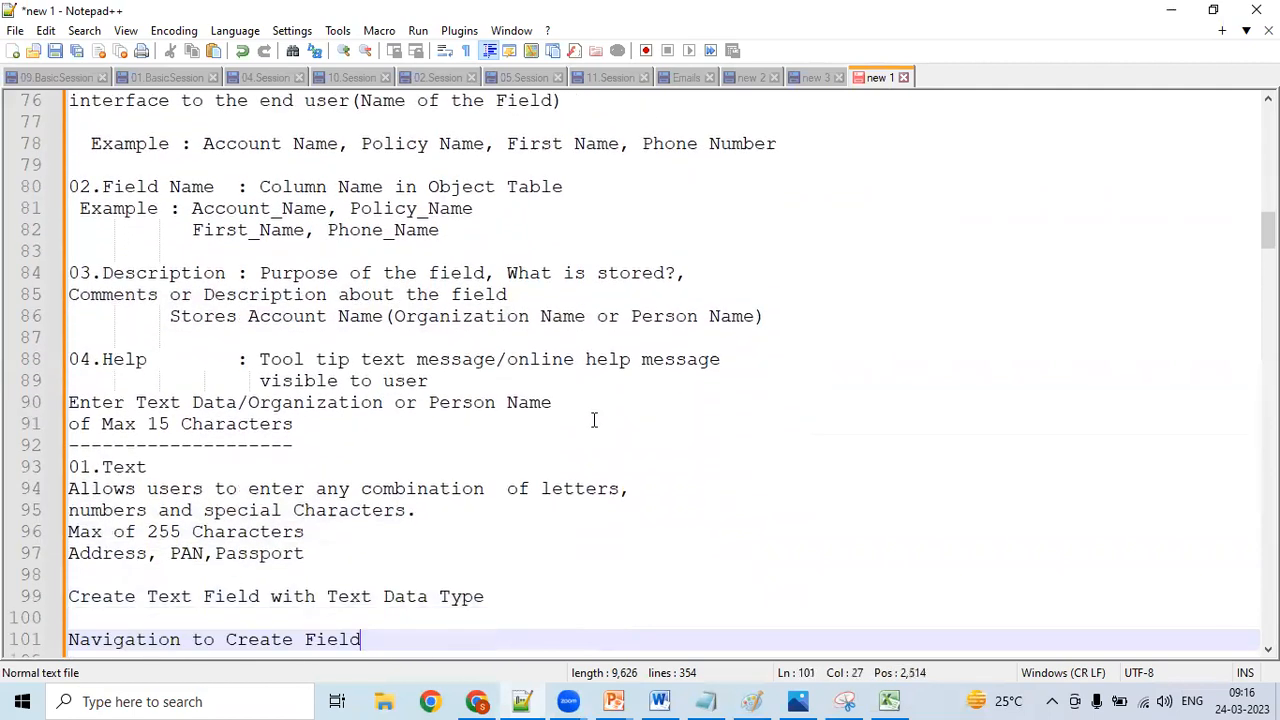
key(Down)
key(Down)
key(Down)
key(Down)
key(Down)
key(Down)
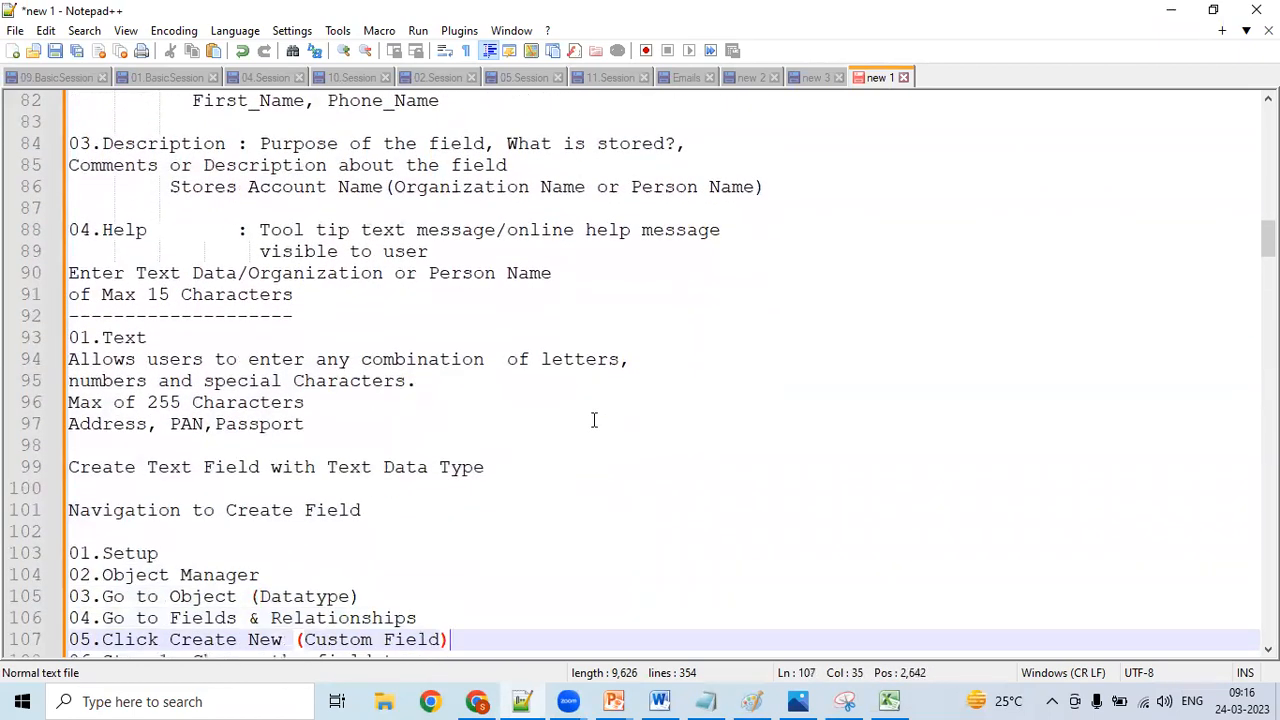
key(Down)
key(Down)
key(Down)
key(Down)
key(Down)
key(Down)
key(Down)
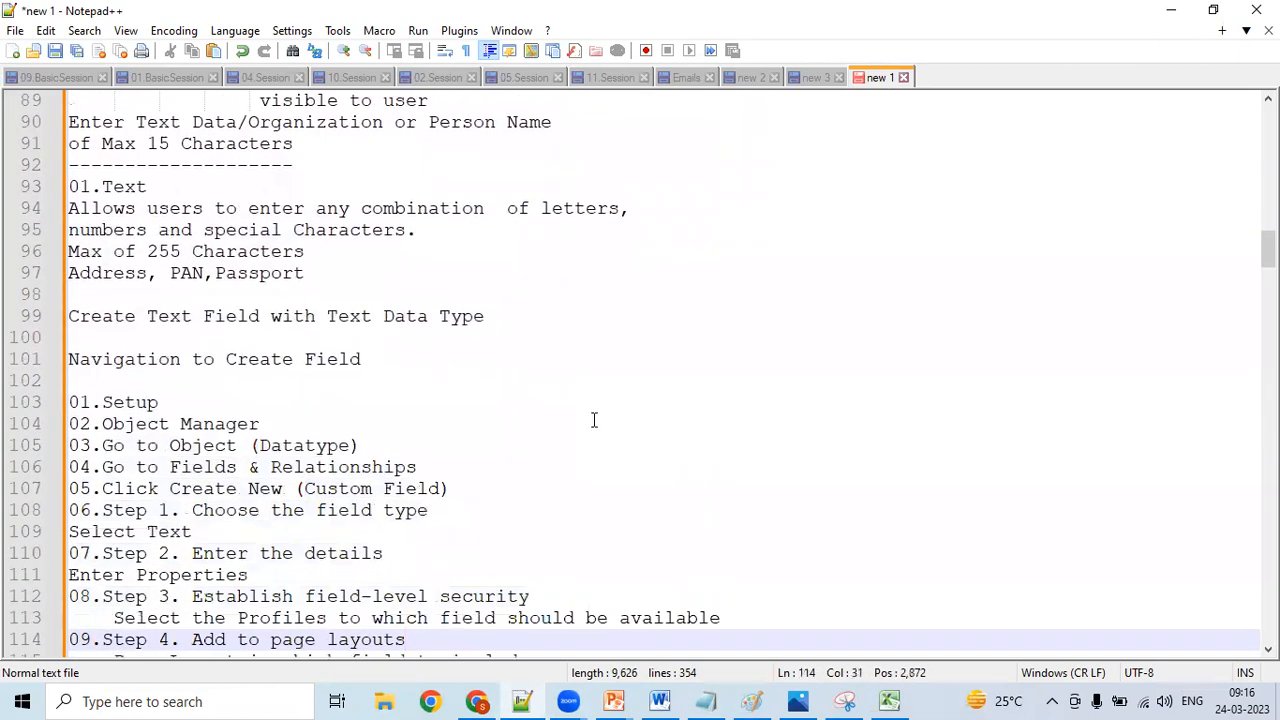
- Switch to Chrome, change Salesforce from Classic to Lightning Experience, and open Setup
click(476, 701)
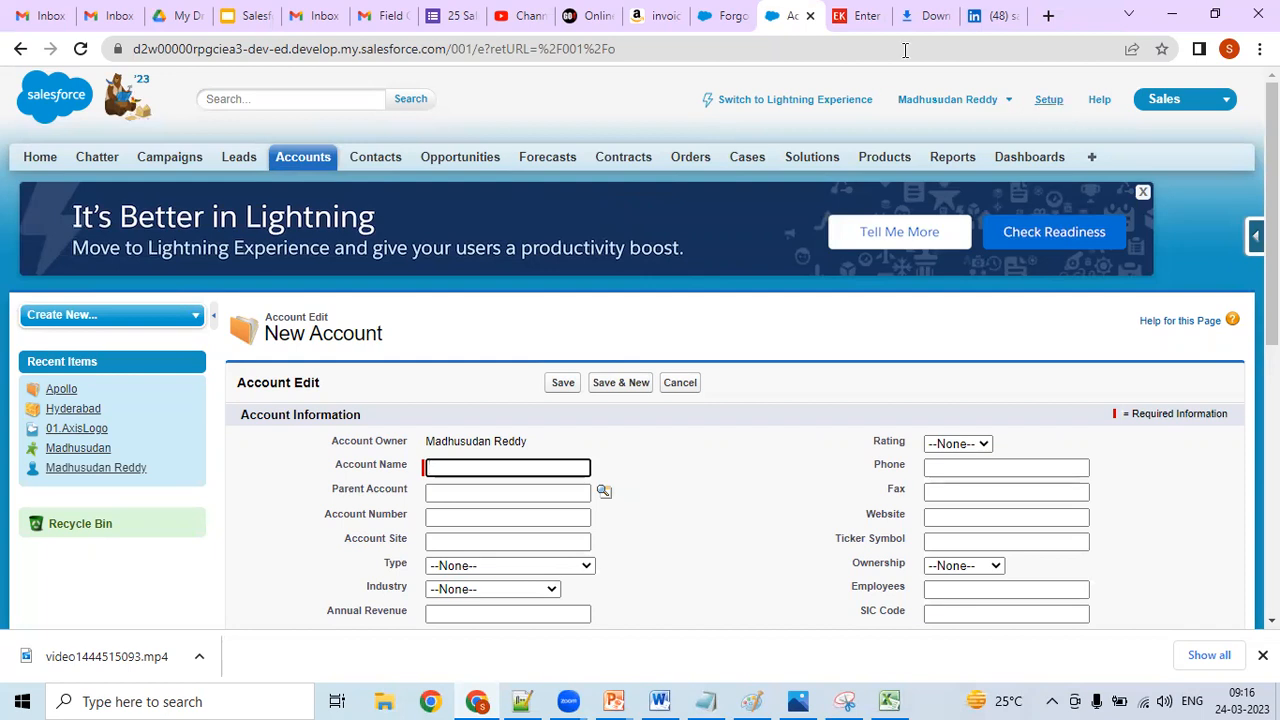
click(728, 18)
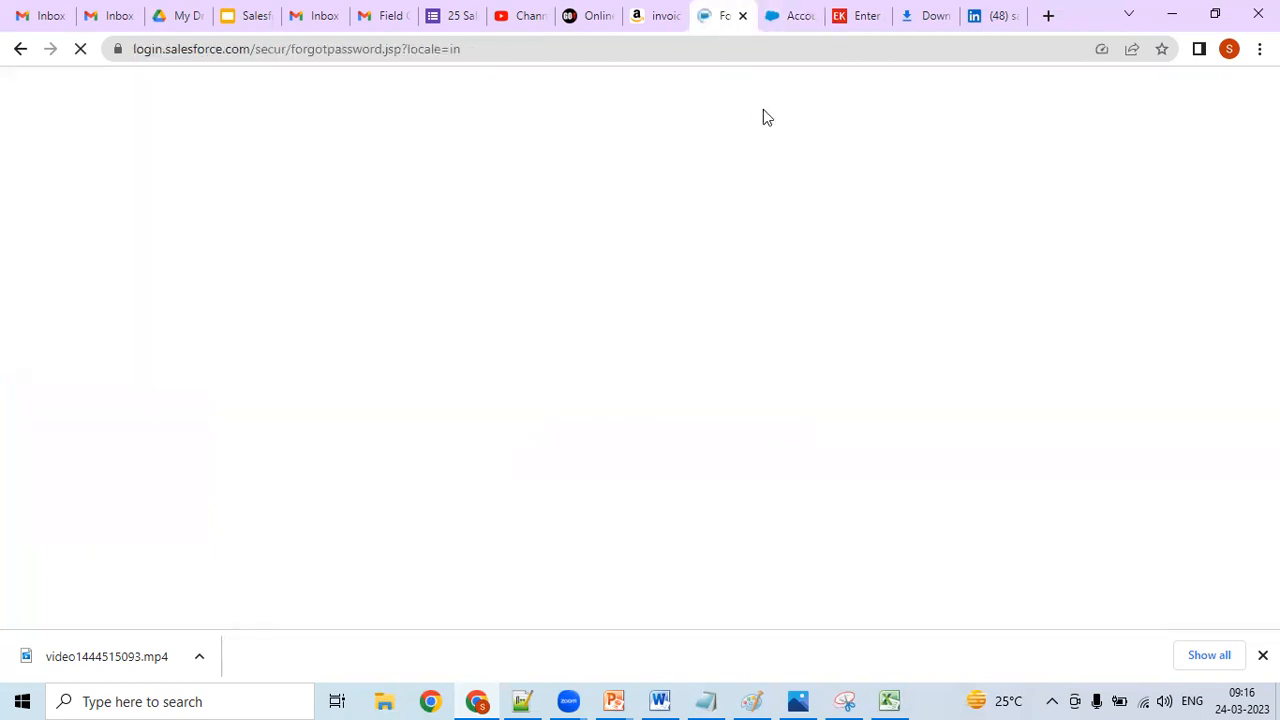
click(785, 18)
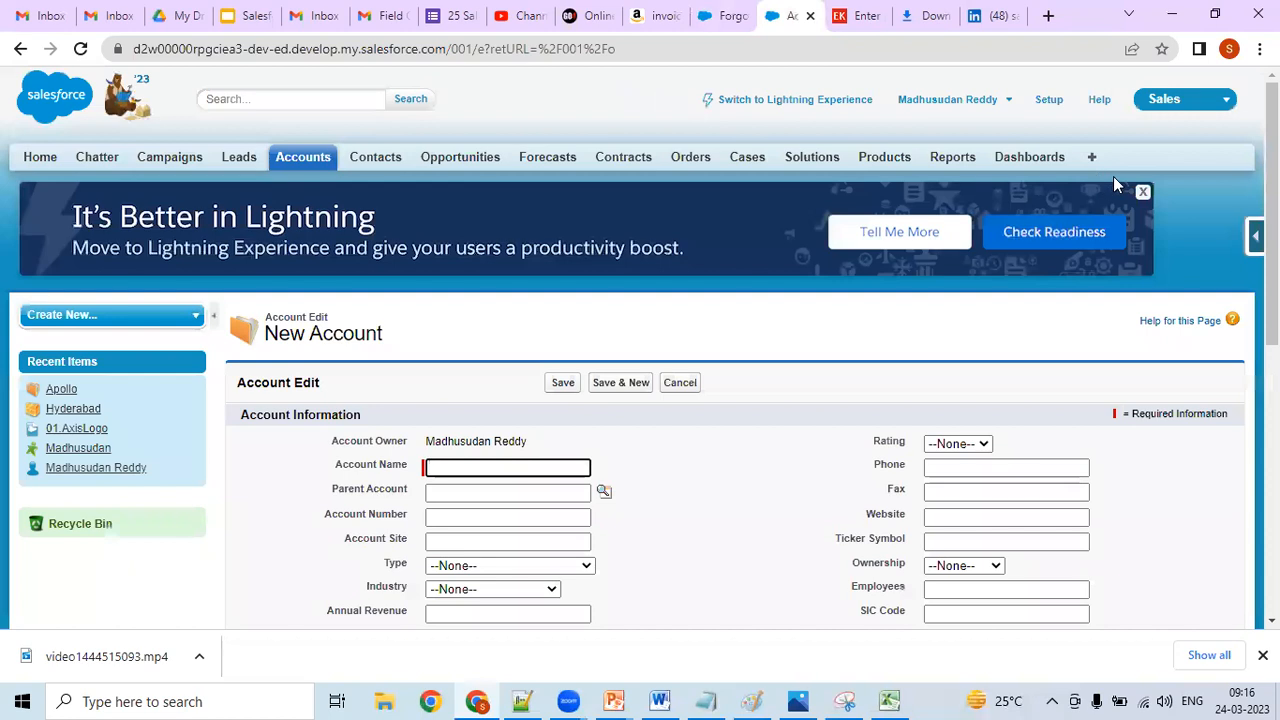
click(800, 106)
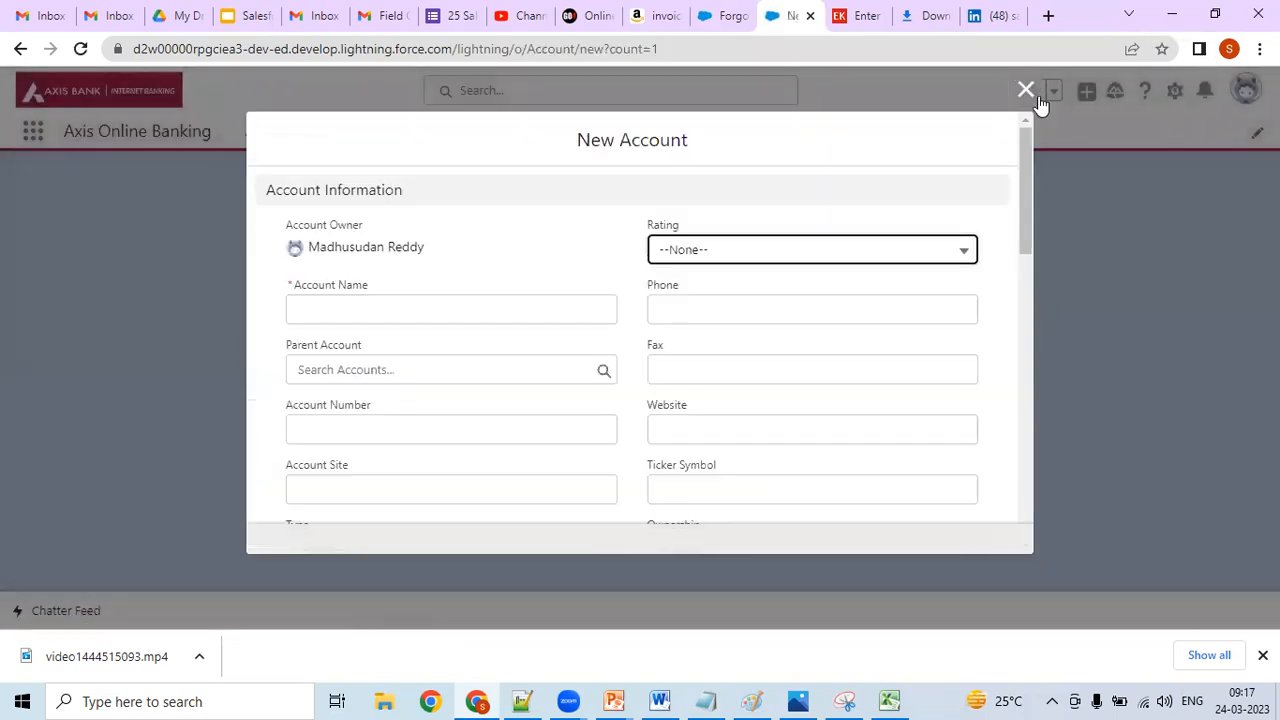
click(1025, 90)
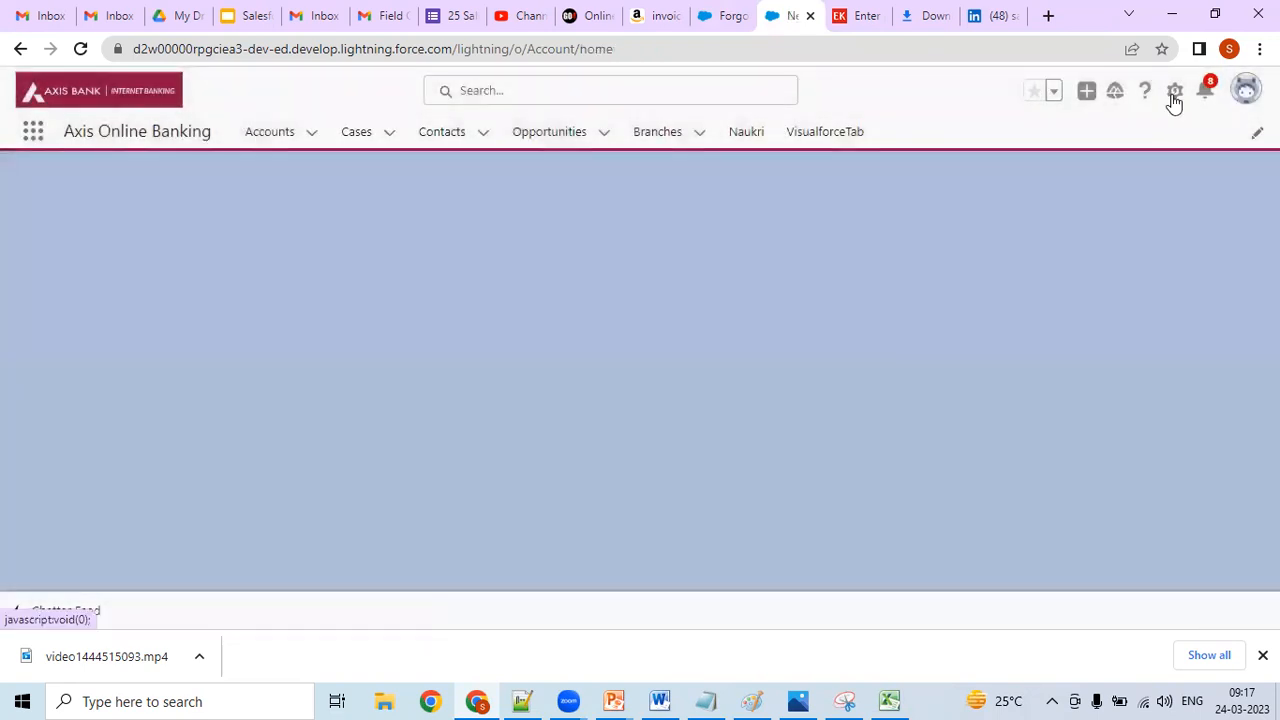
click(1173, 96)
click(1132, 143)
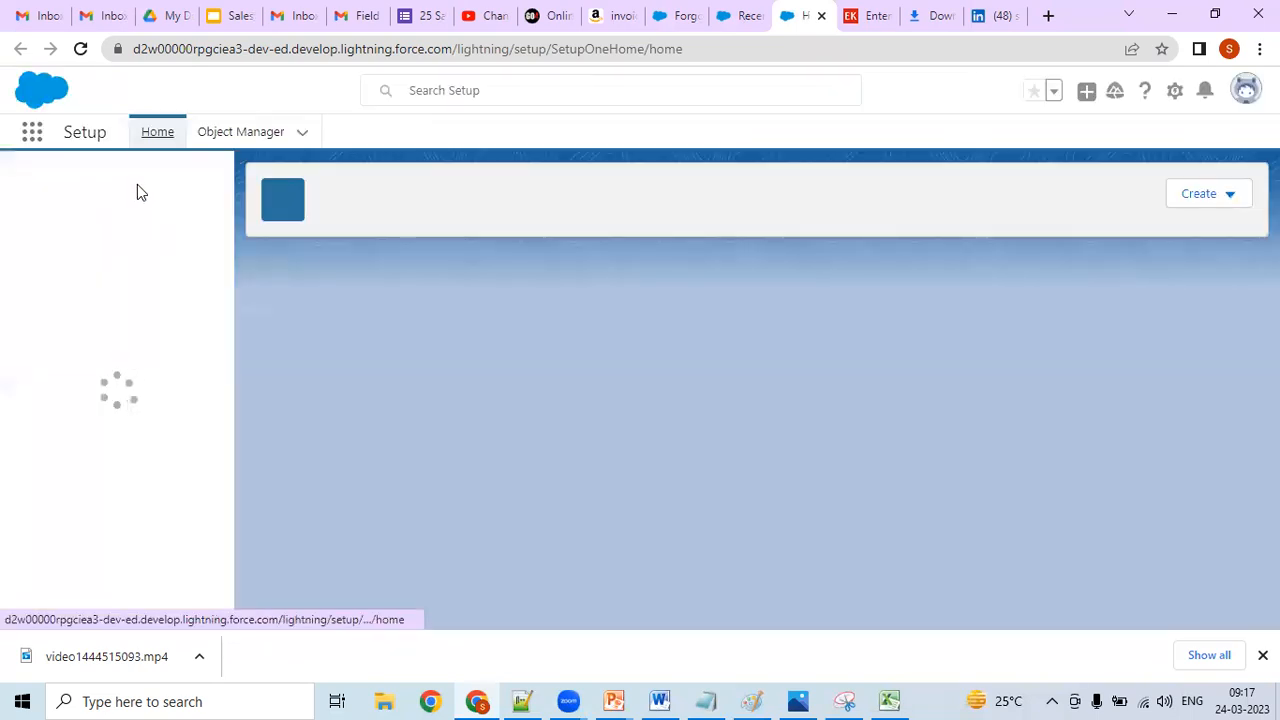
- Search Setup for "schem" and open Schema Builder
click(151, 191)
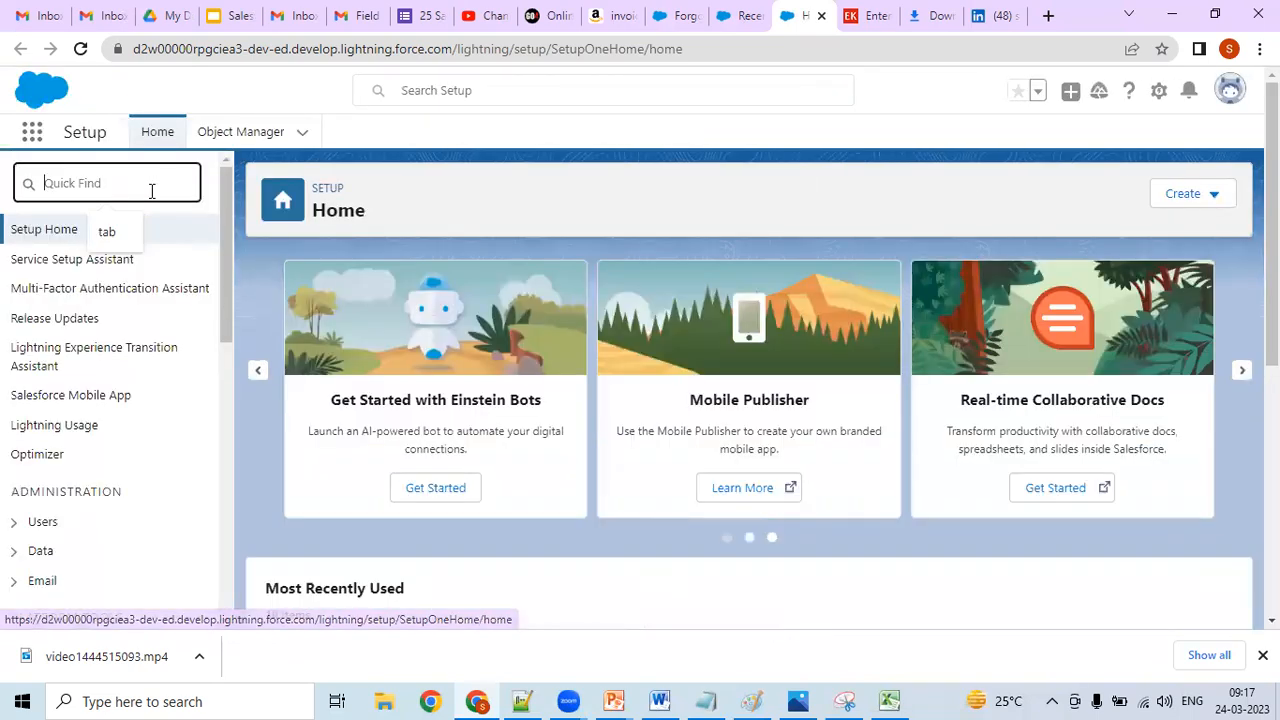
text(s)
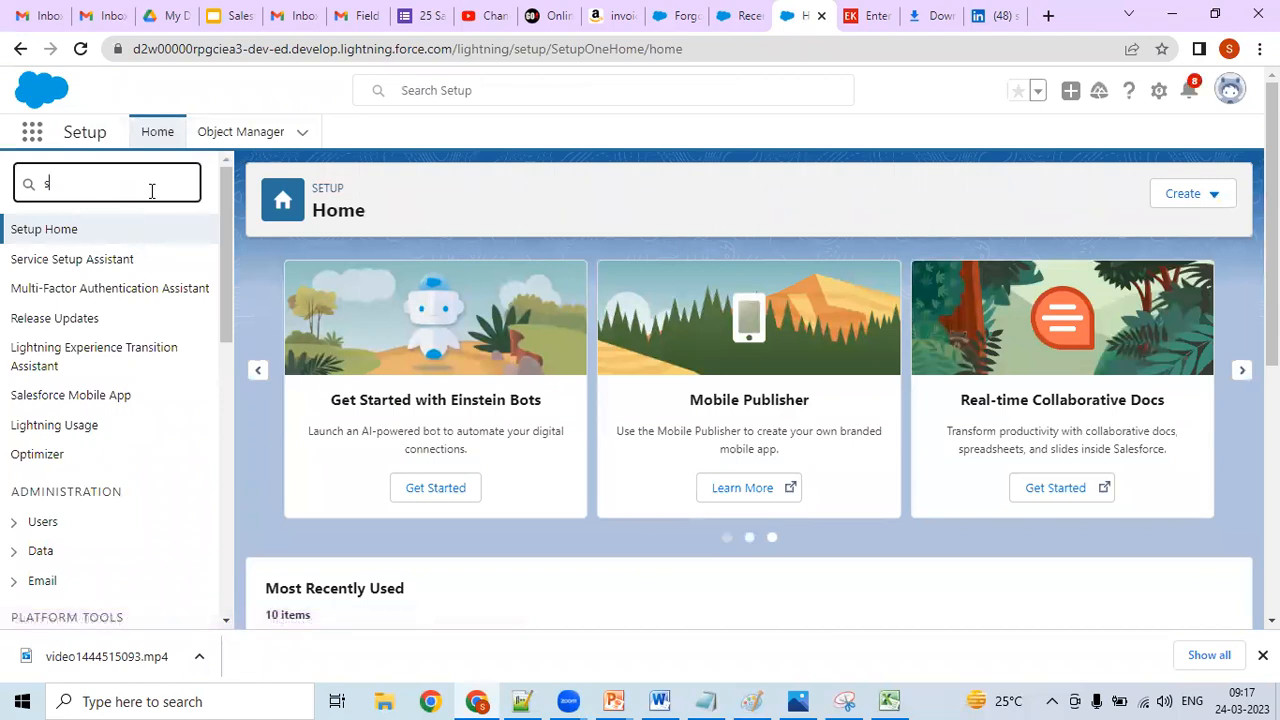
key(BackSpace)
text(schemma)
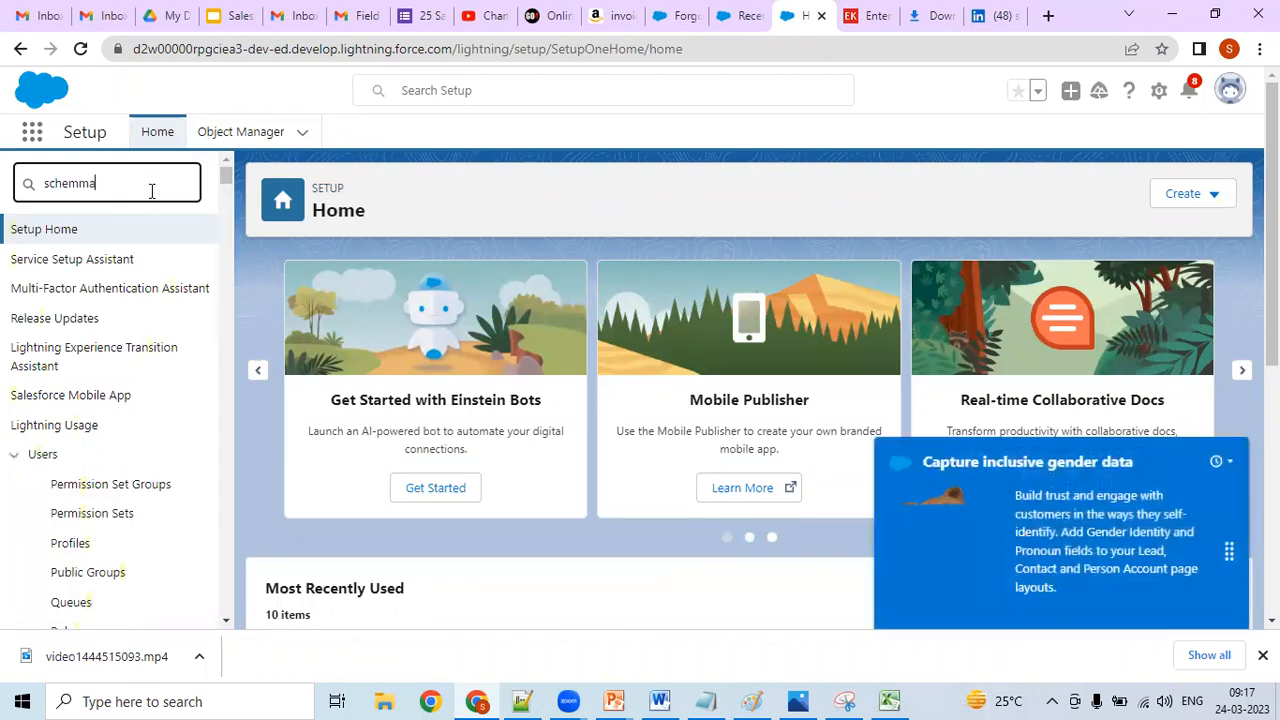
key(BackSpace)
key(BackSpace)
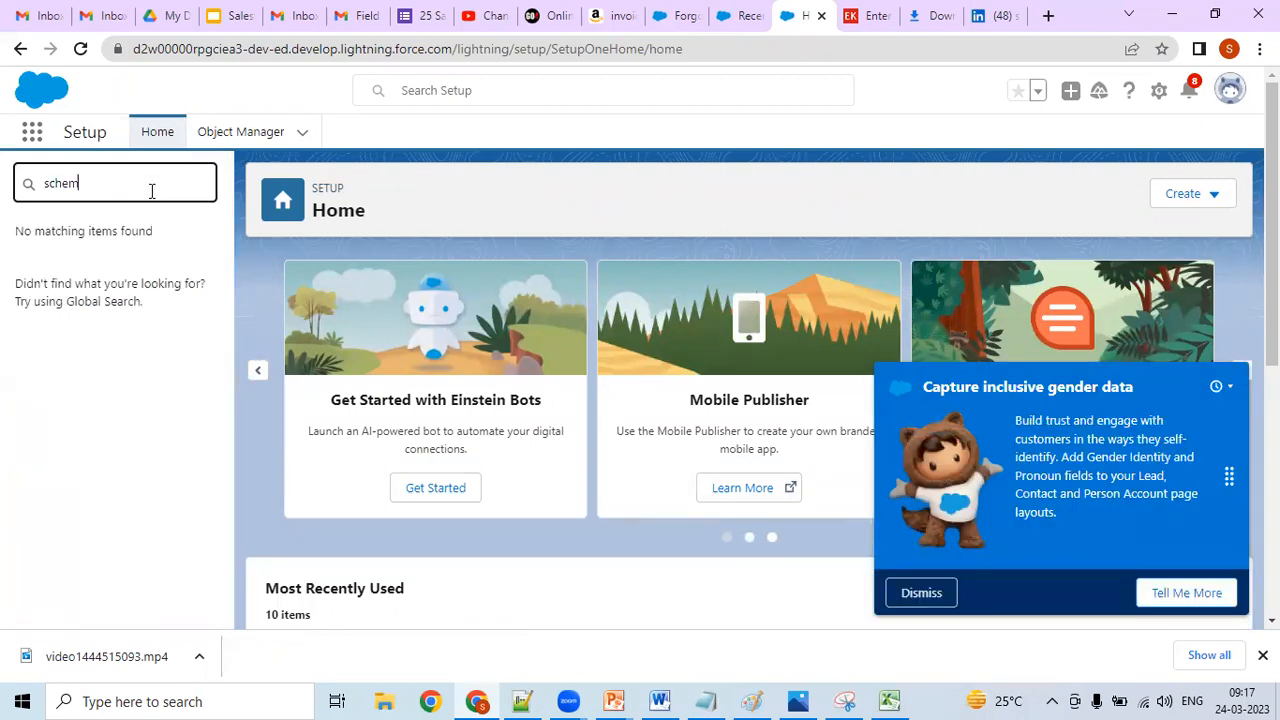
click(100, 320)
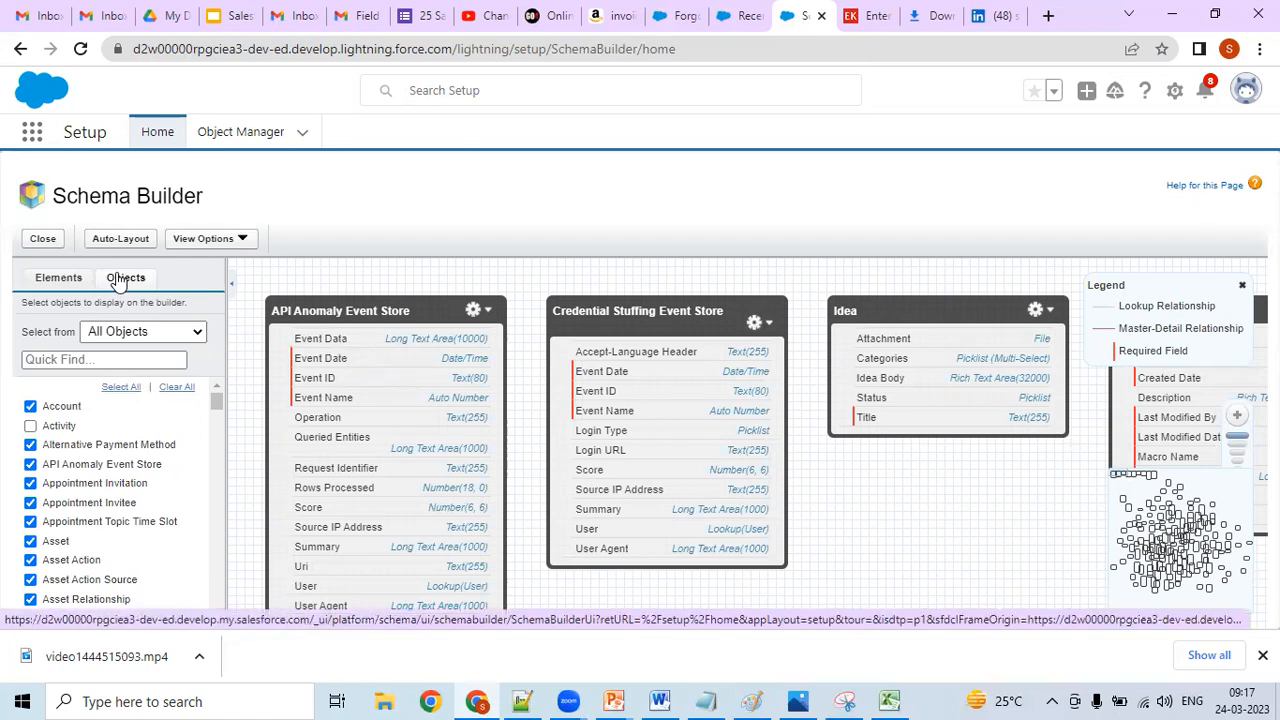
- Look at the available schema elements, and clear all objects from the Schema Builder canvas
click(60, 278)
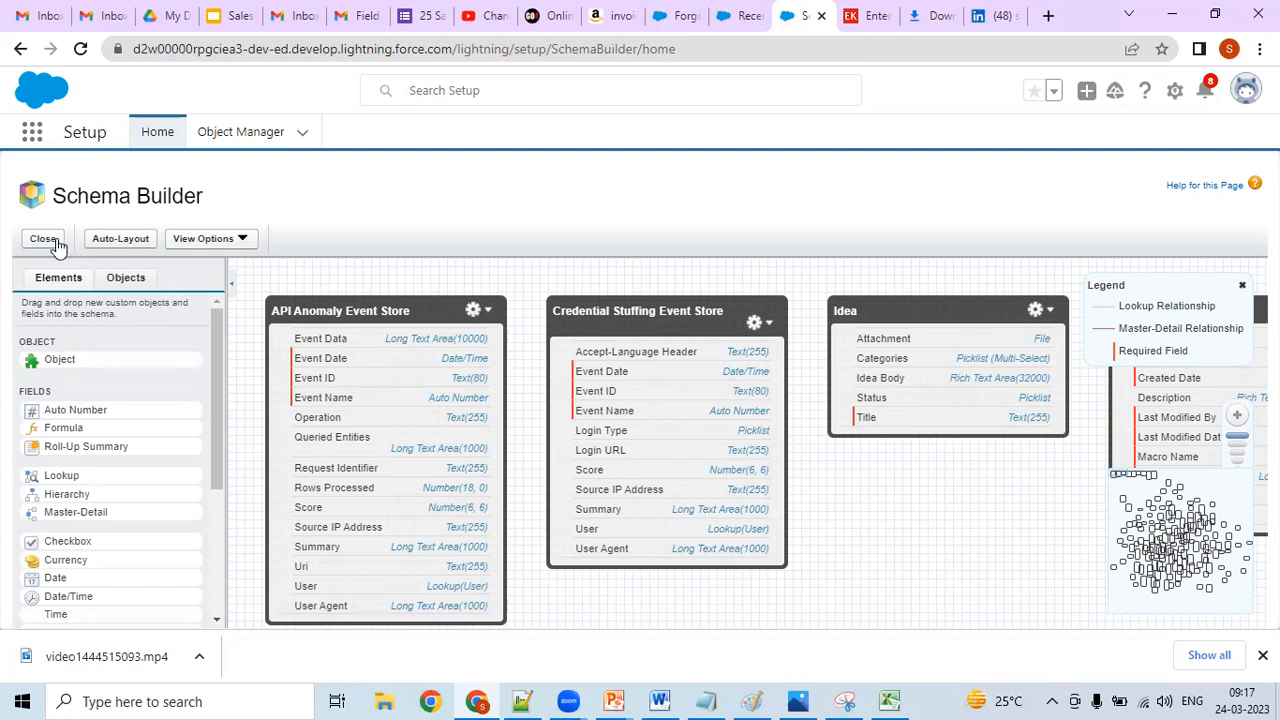
click(141, 280)
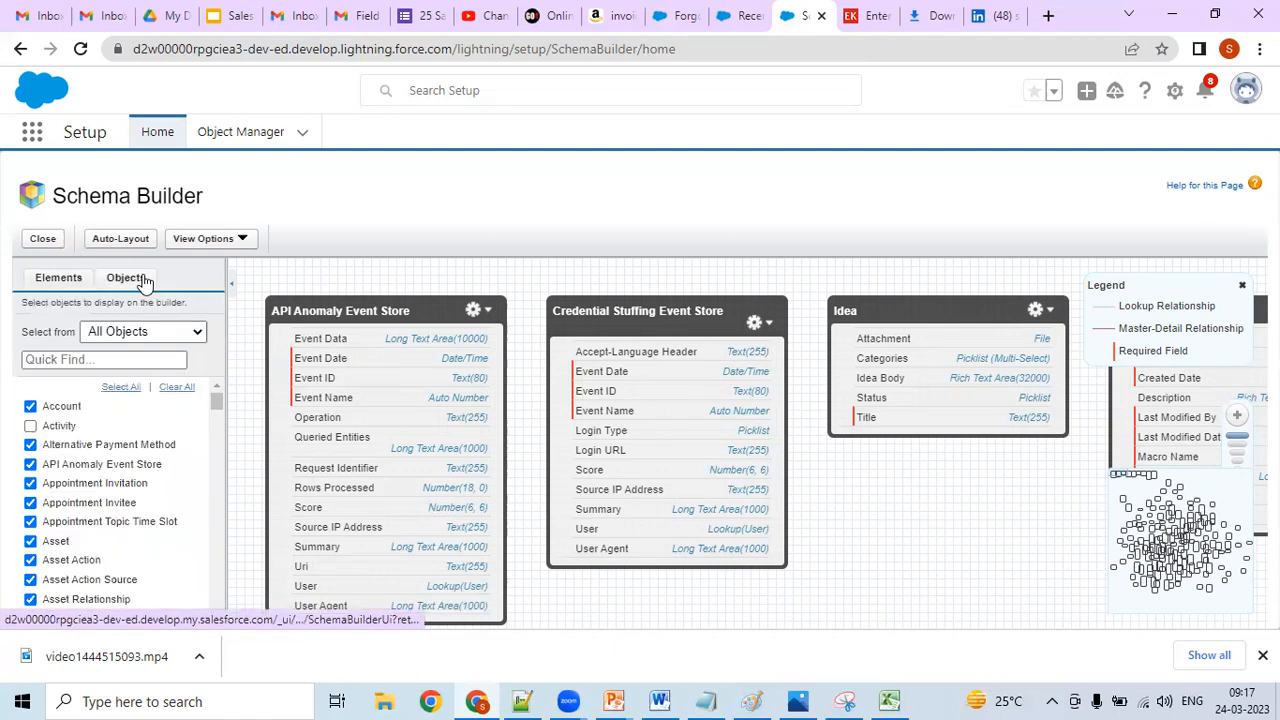
click(178, 388)
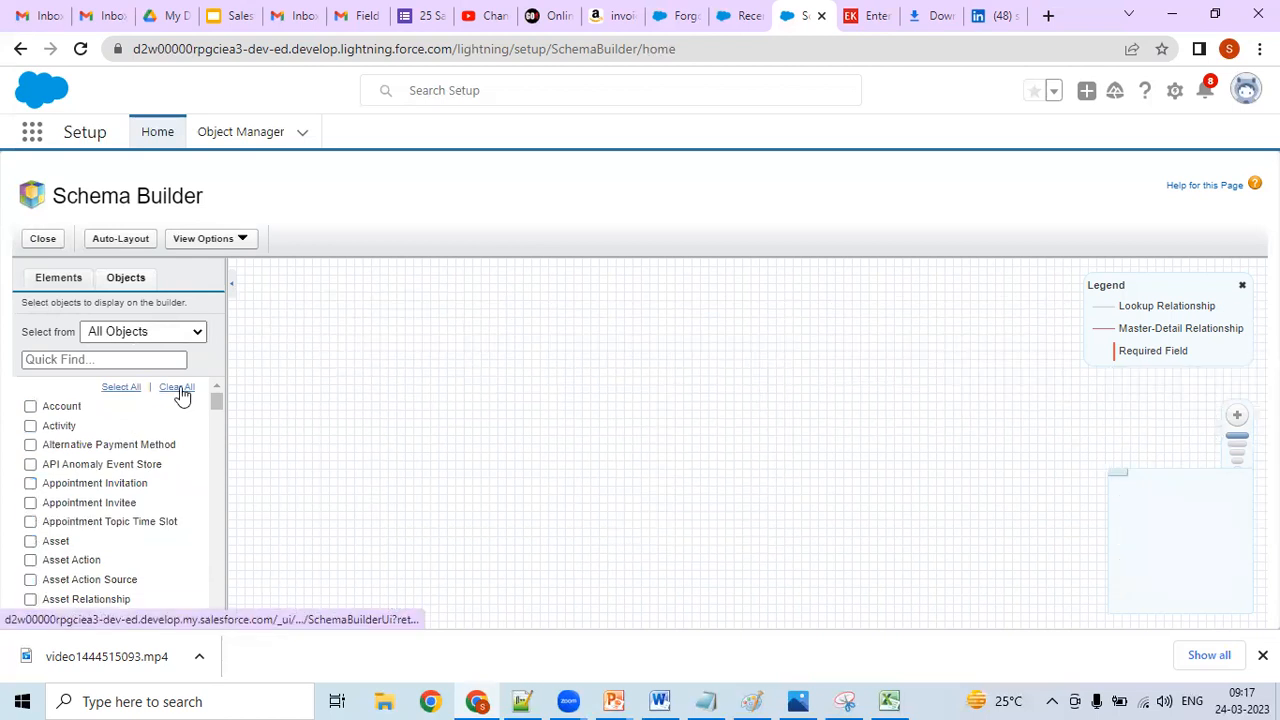
- Add a new custom object to the empty canvas and look through the whole Create New Object form
click(72, 282)
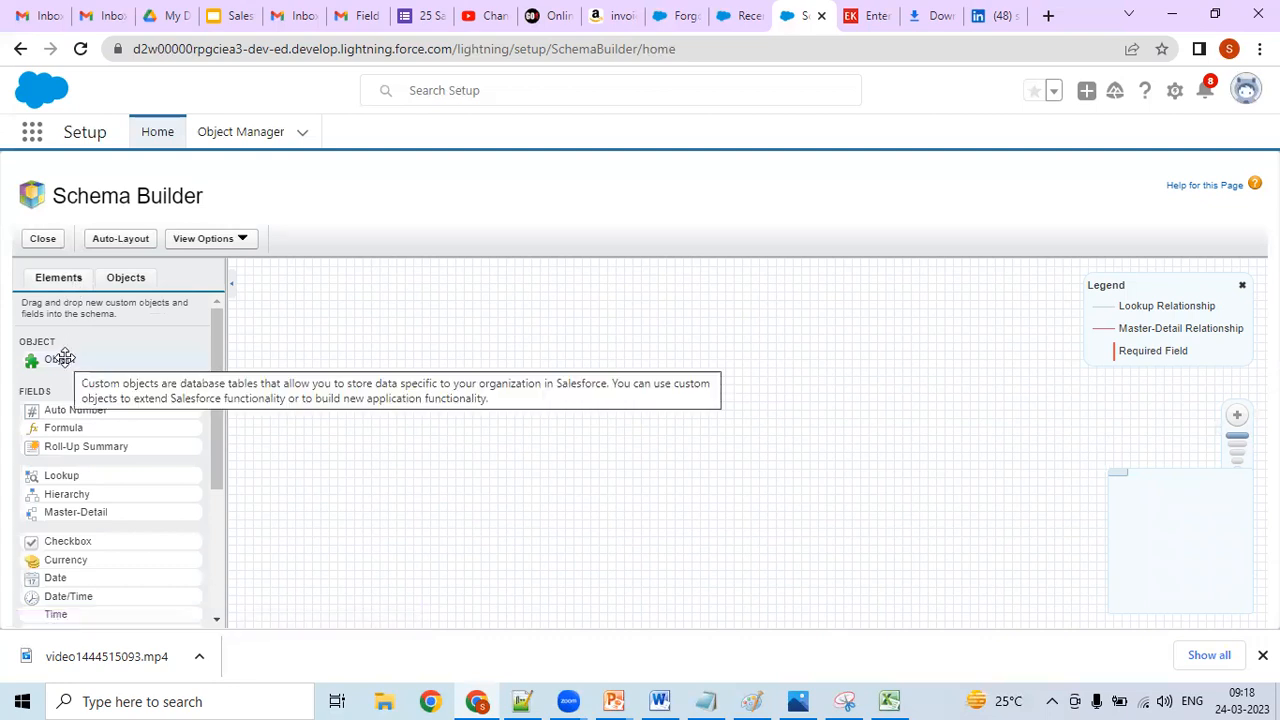
drag(63, 358, 441, 380)
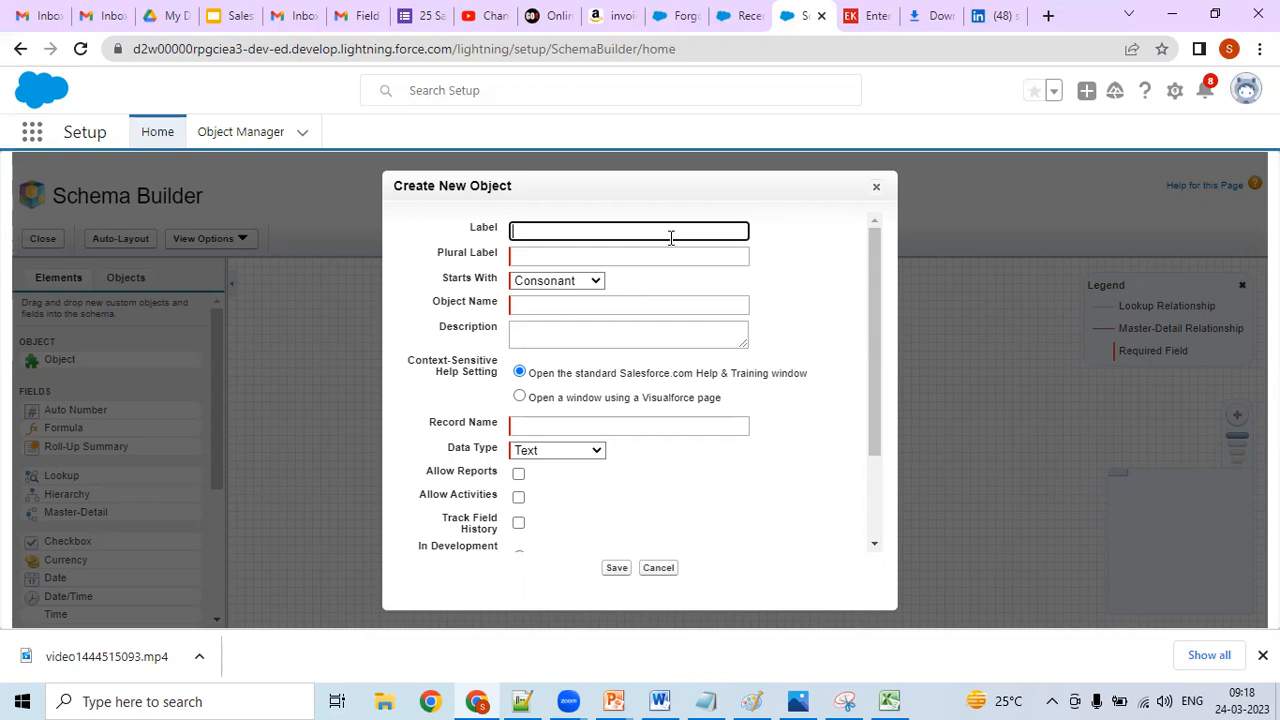
drag(875, 262, 853, 422)
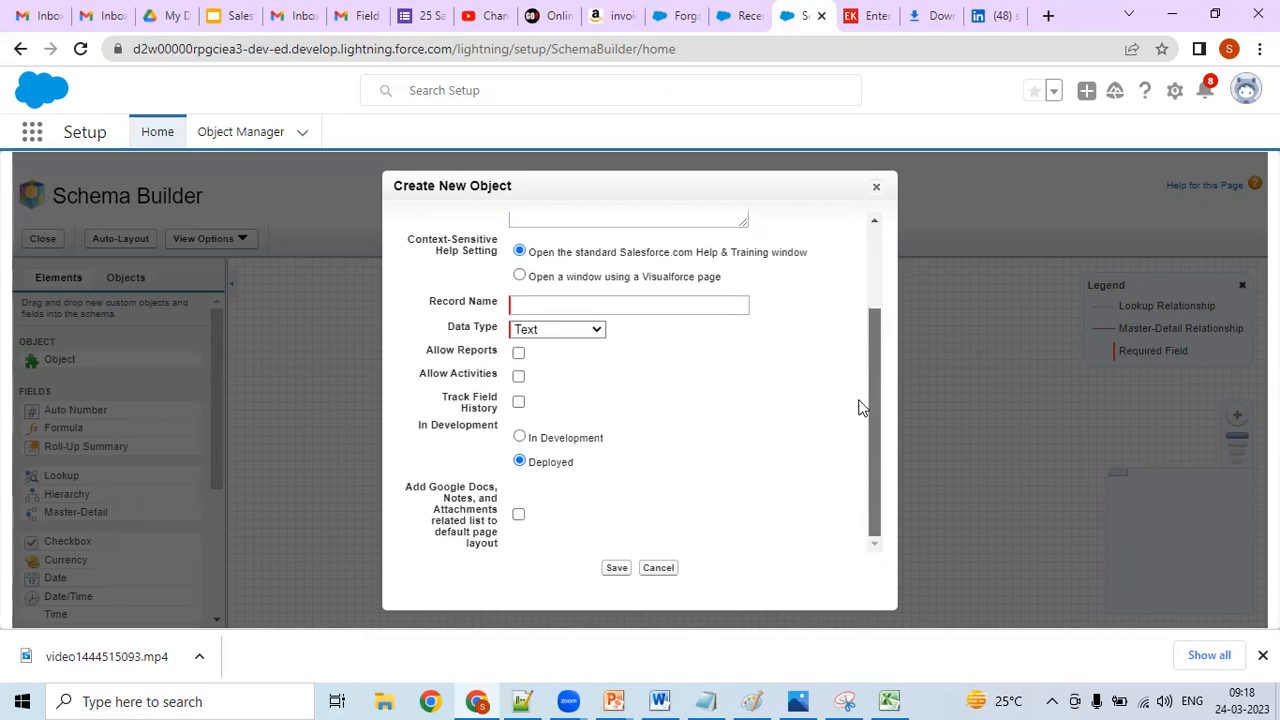
drag(860, 364, 875, 218)
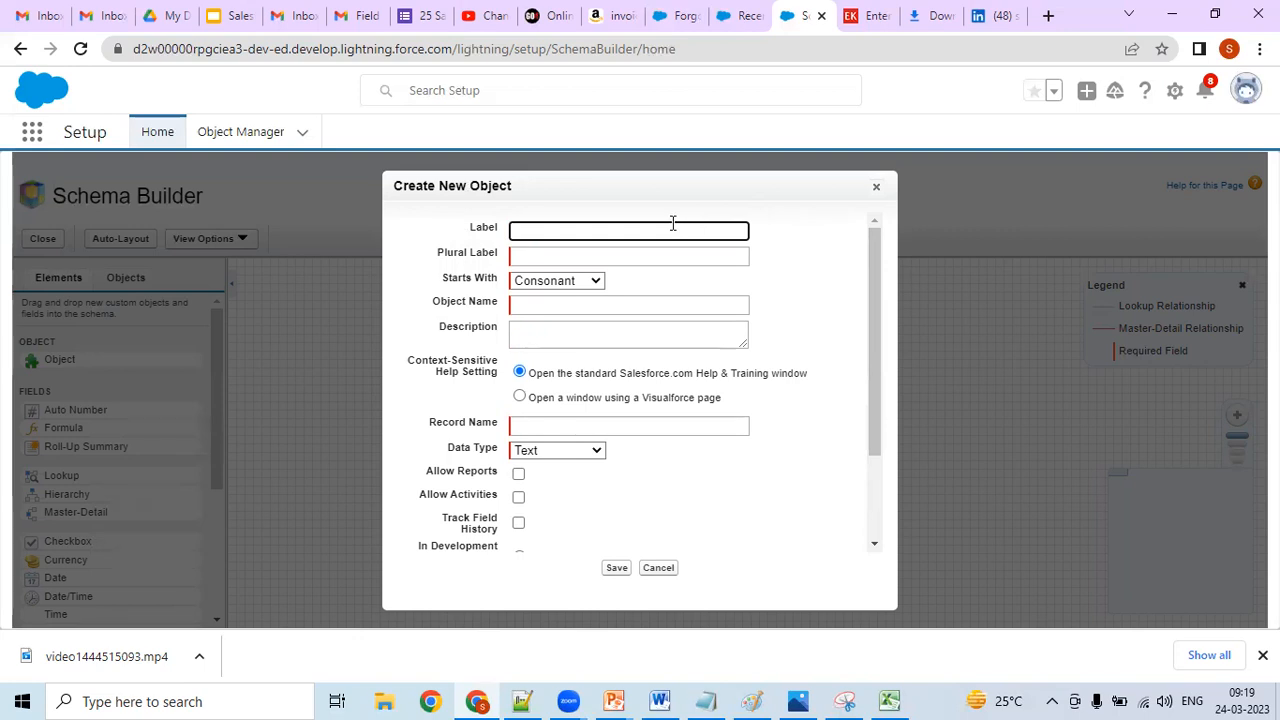
- Label the new object Position with plural label Positions, and check the Starts With options while keeping Consonant
text(Position)
key(Tab)
text(Positions)
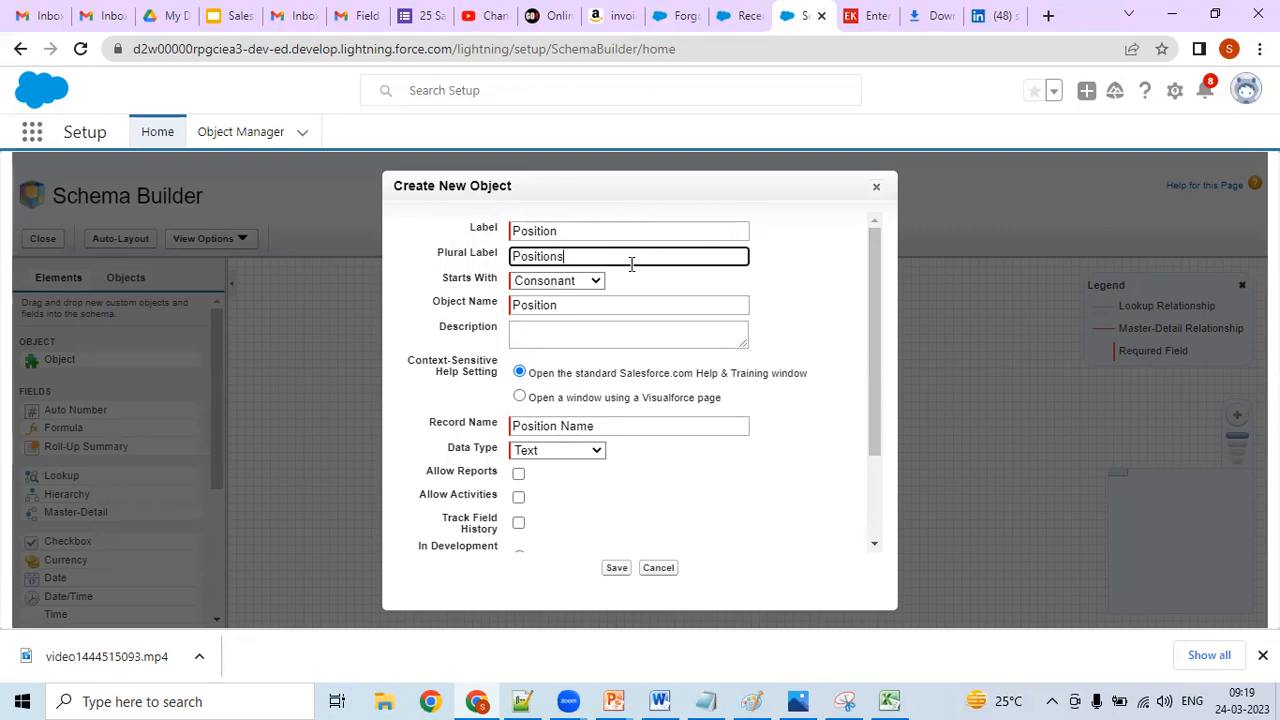
click(571, 306)
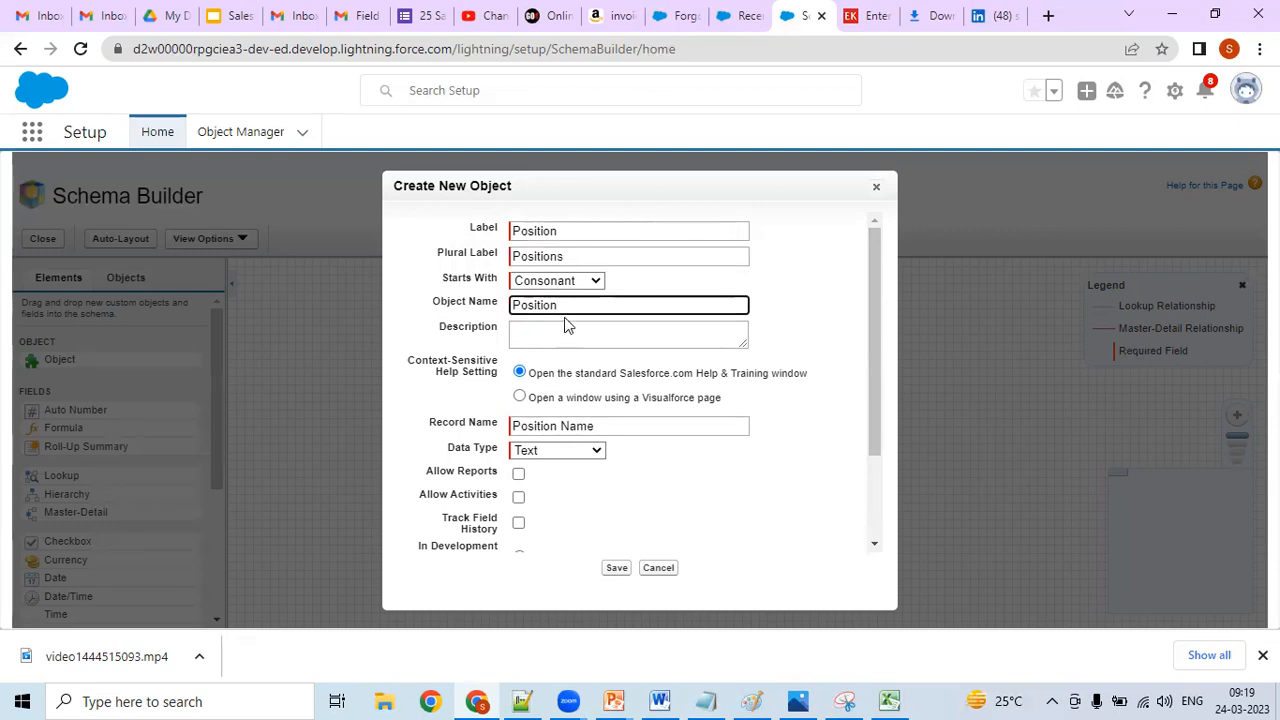
click(592, 285)
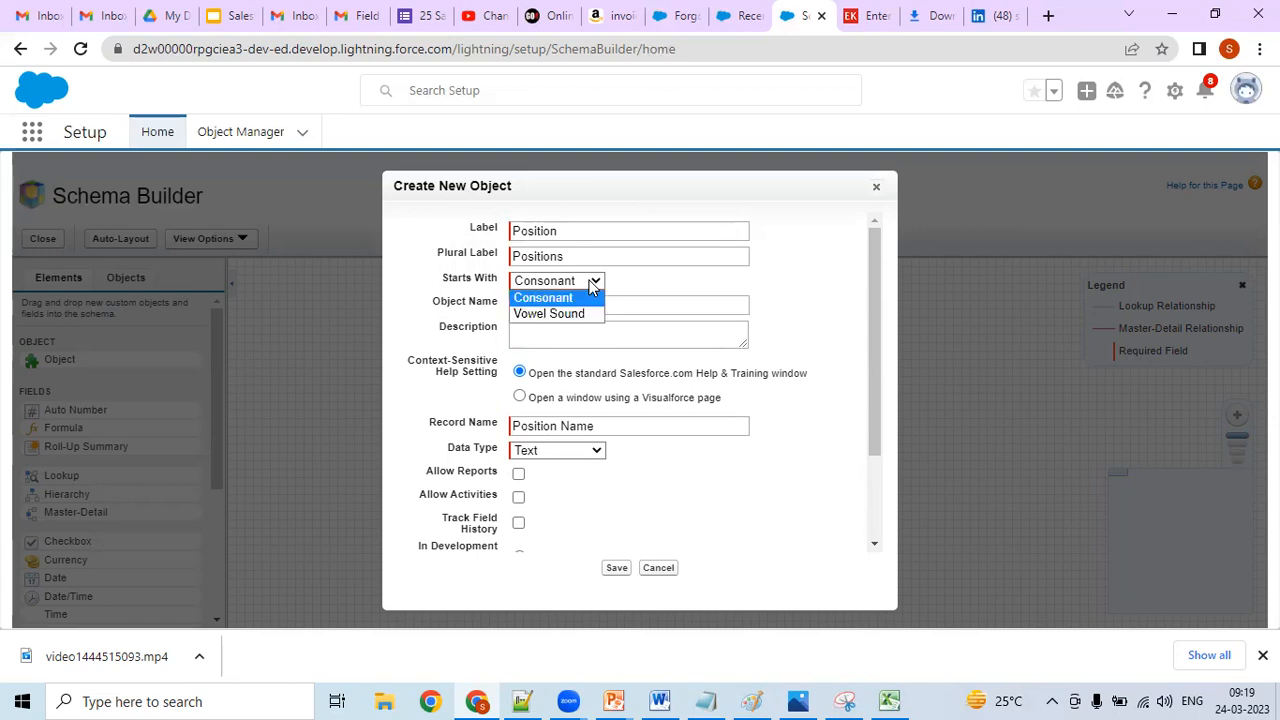
click(592, 285)
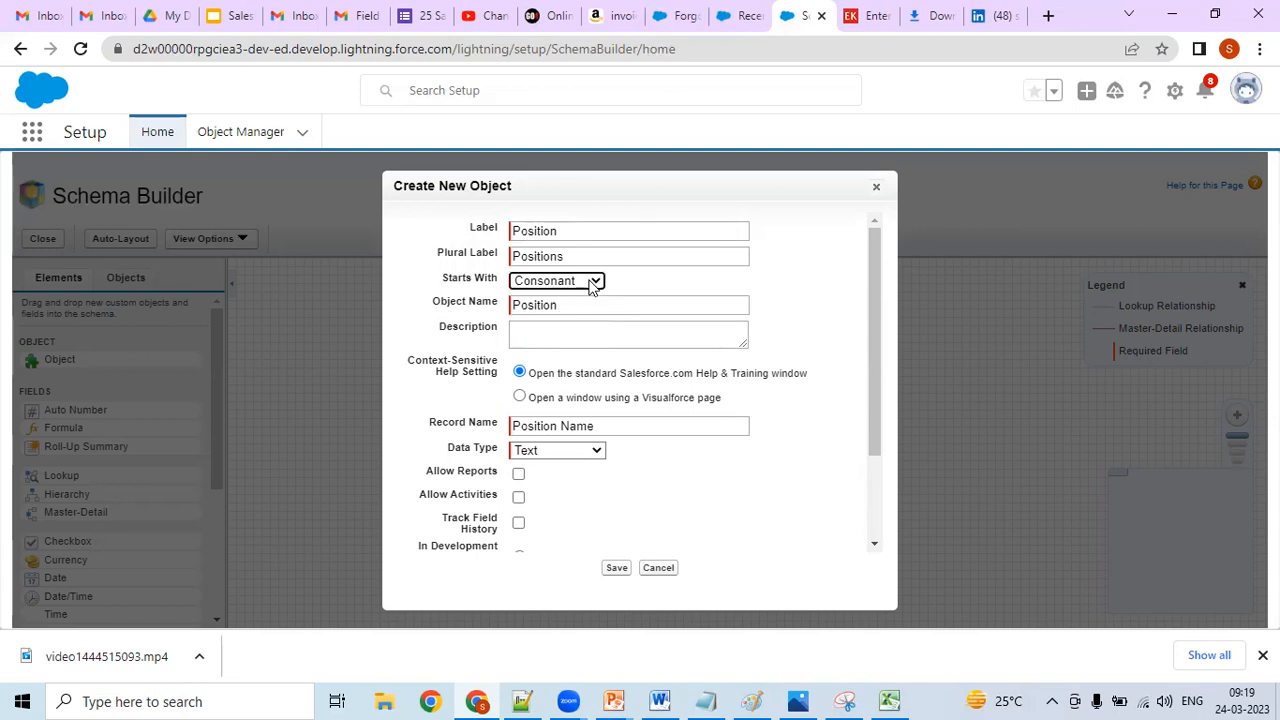
click(592, 285)
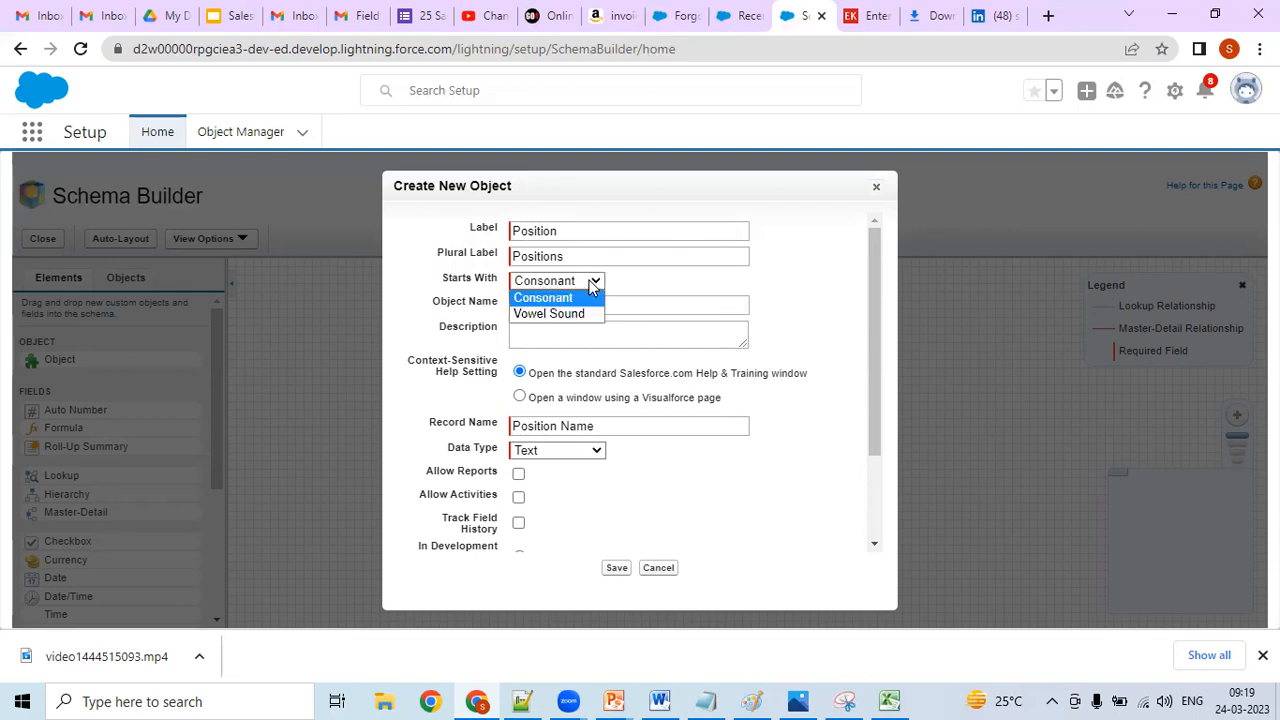
click(592, 285)
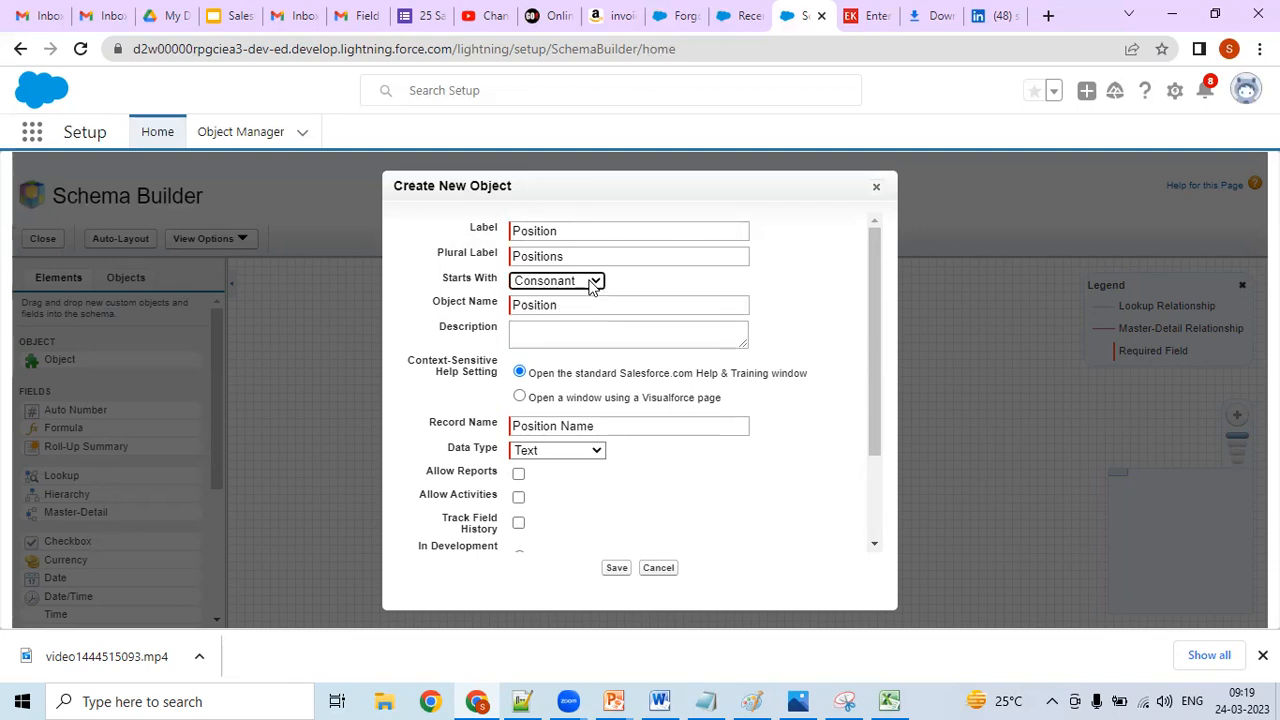
- Enter "To store Position Details" as the new object's description
click(577, 335)
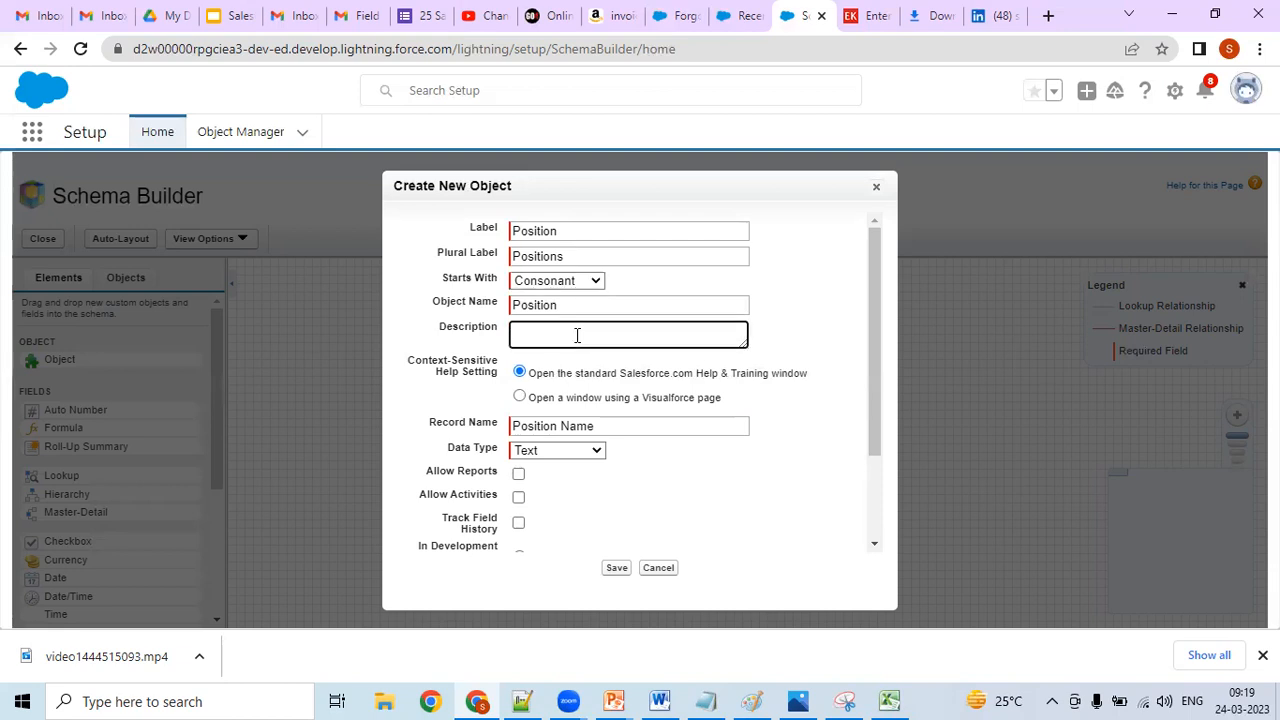
text(To store Positions)
key(BackSpace)
text(Details)
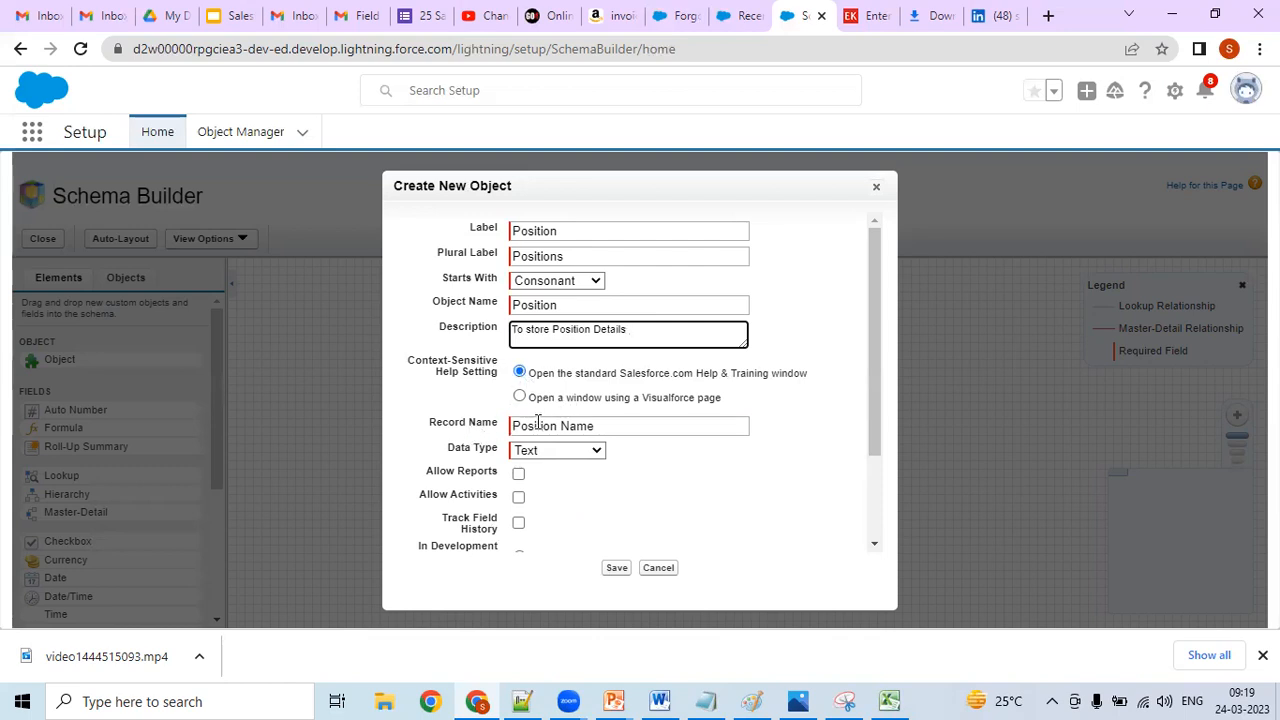
- Check the Auto Number field name in the Excel sheet, and set the new object's record name to PositionID in Chrome
click(600, 425)
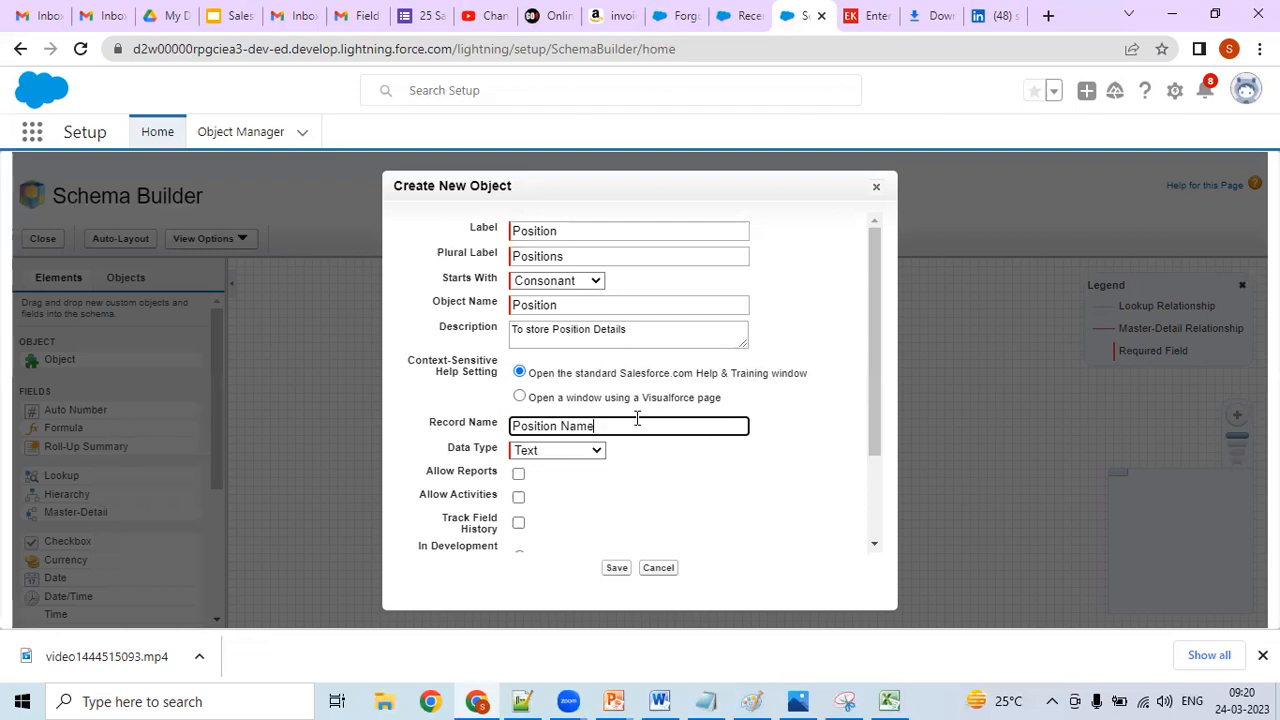
click(889, 701)
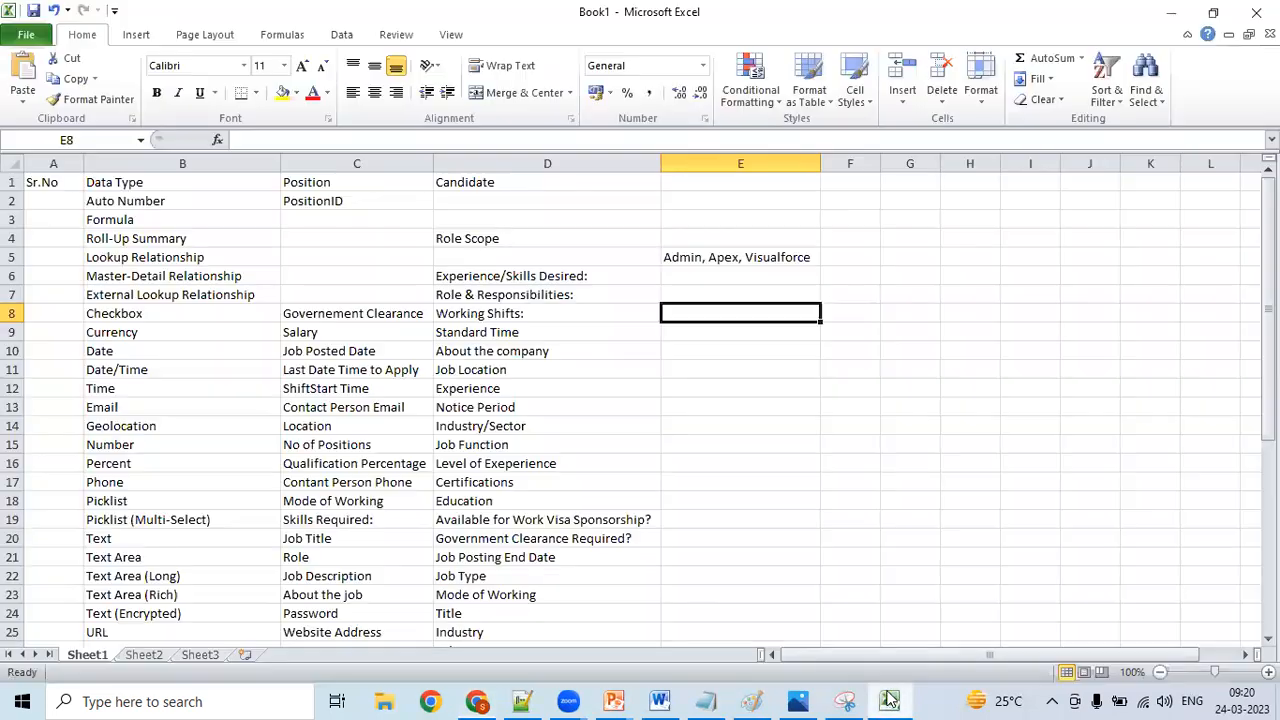
click(346, 200)
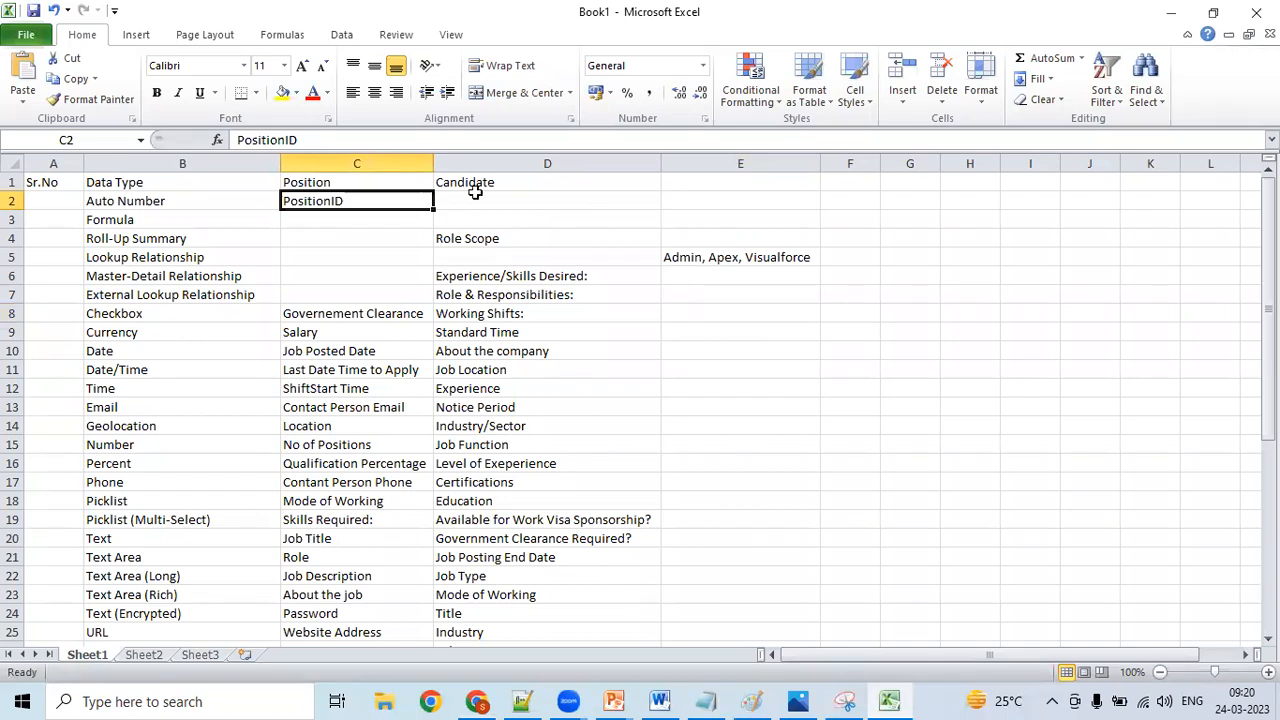
click(1171, 12)
click(650, 421)
key(BackSpace)
key(BackSpace)
key(BackSpace)
key(BackSpace)
key(BackSpace)
text(ID)
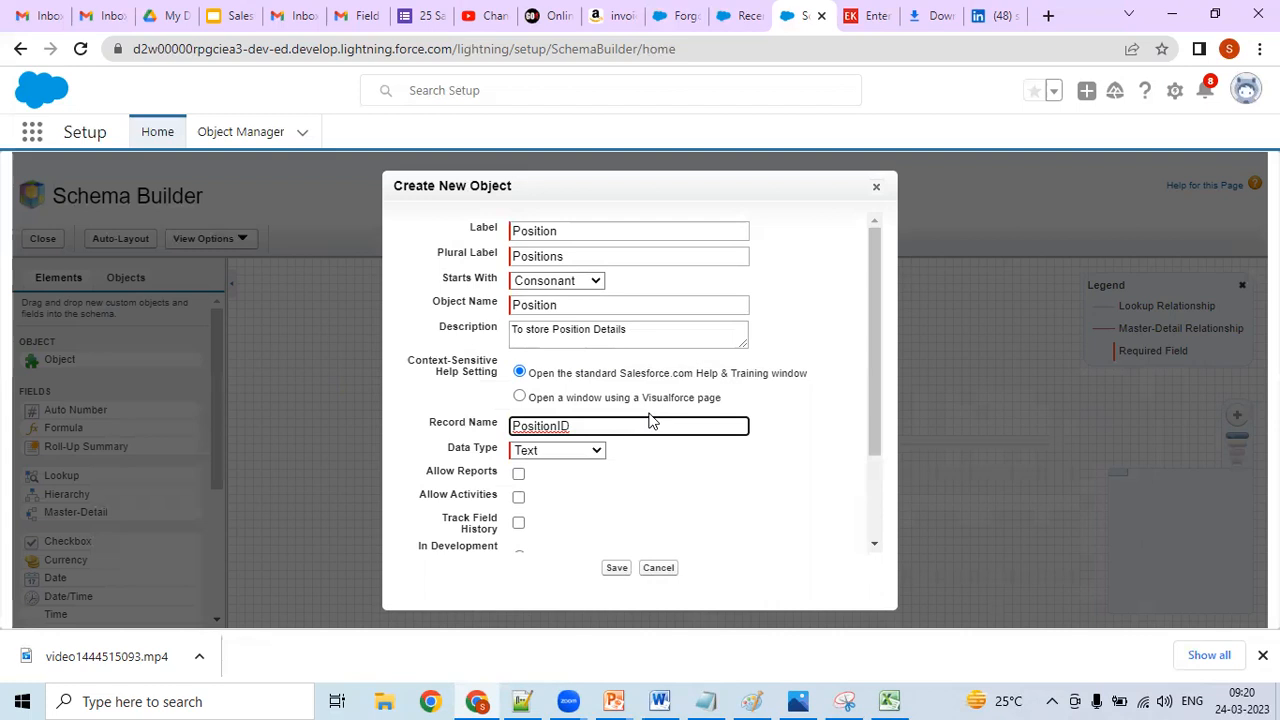
- Switch to Excel and insert a blank column before the Candidate column in Sheet1
click(886, 700)
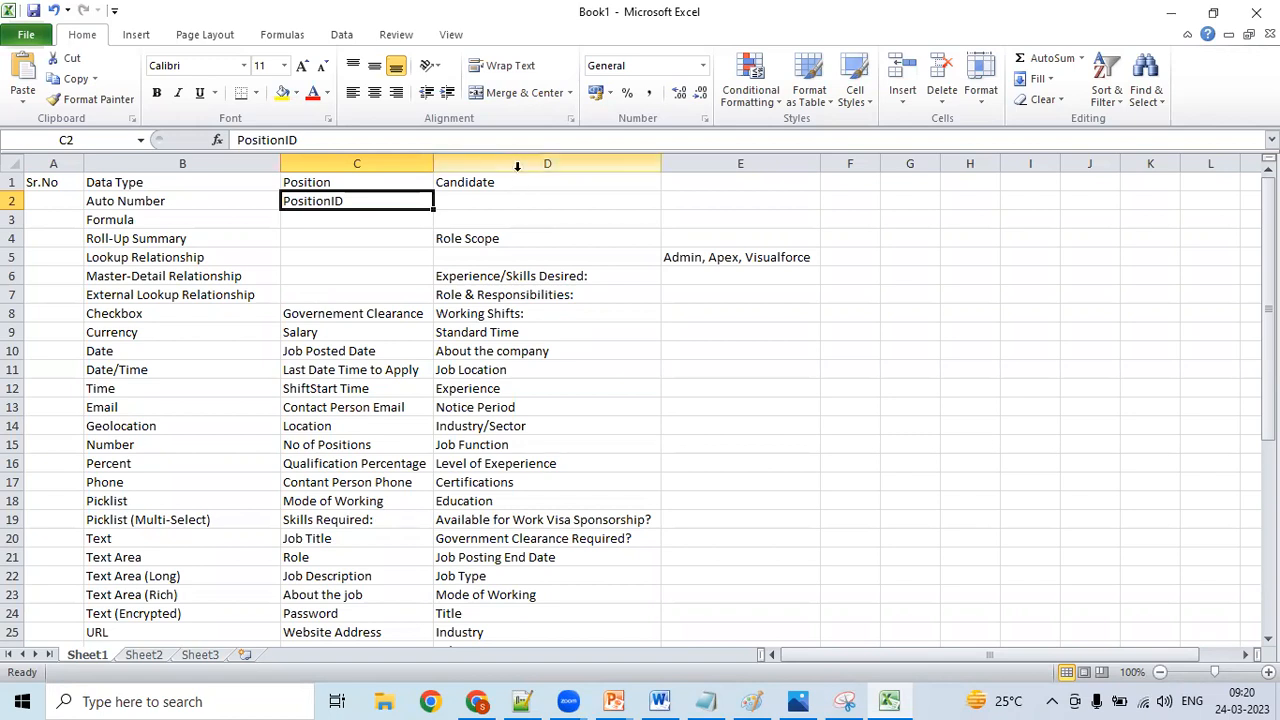
click(516, 164)
right_click(519, 166)
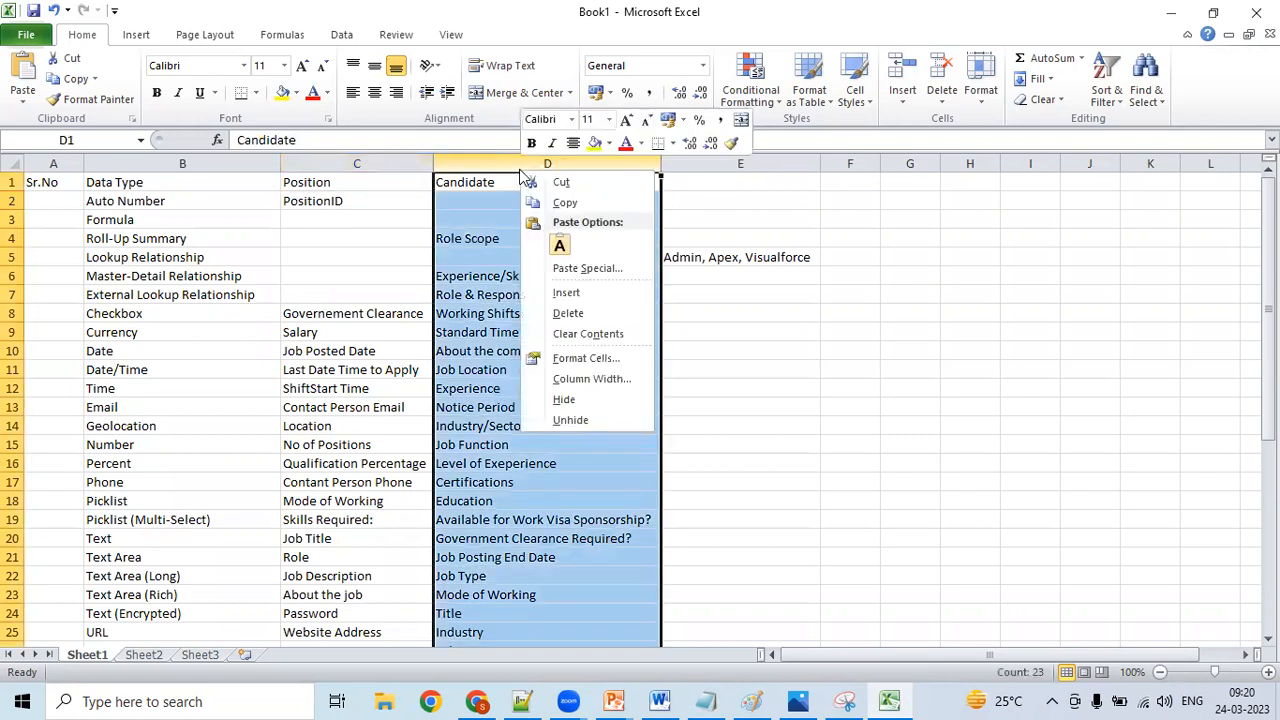
click(567, 292)
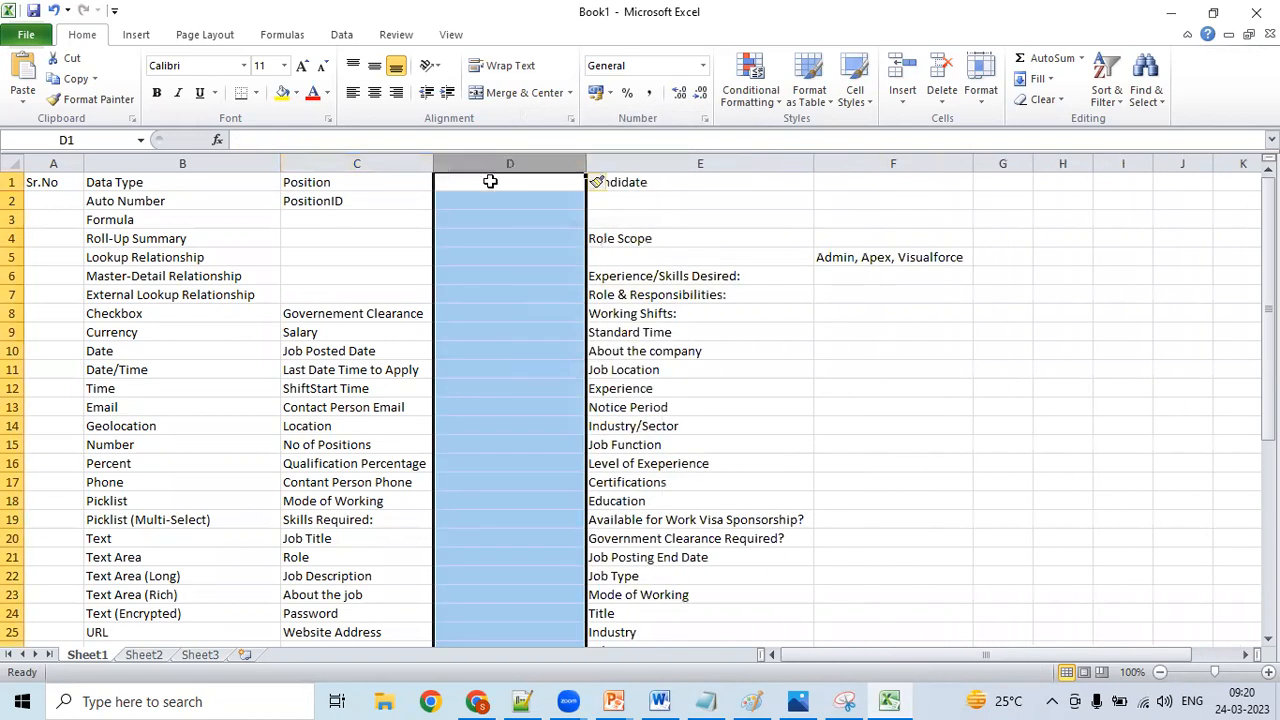
click(491, 180)
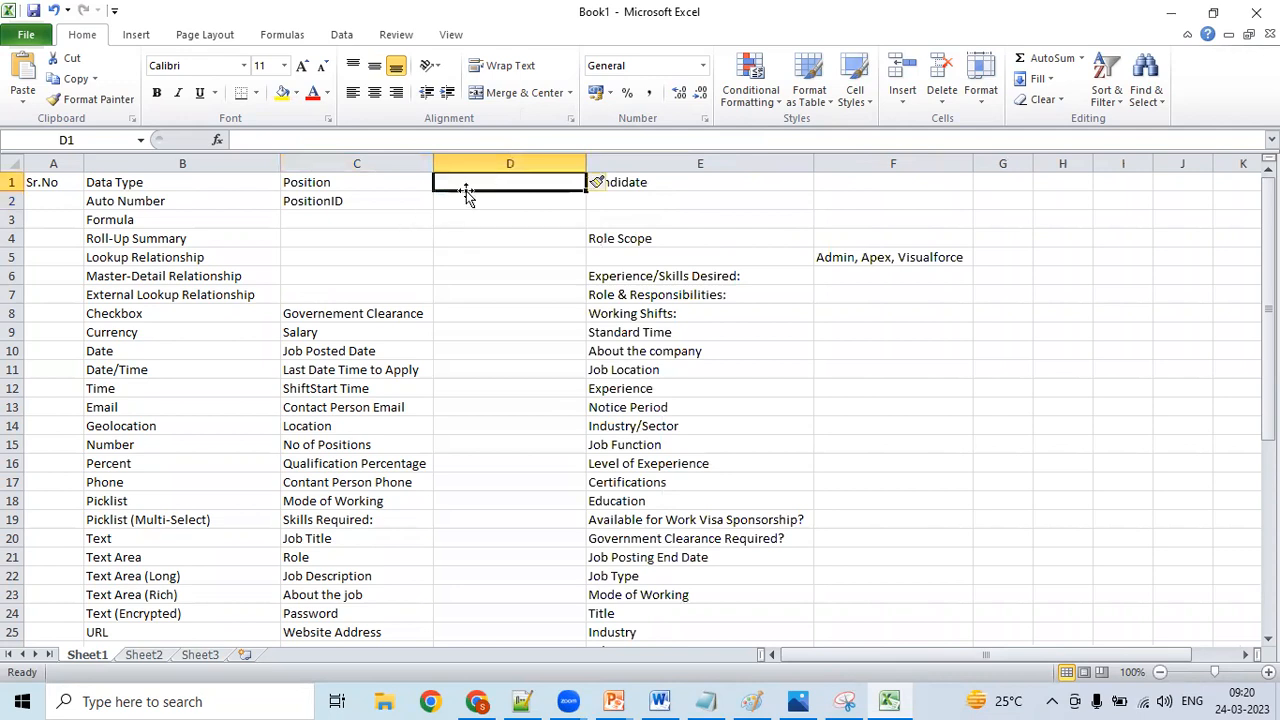
- Change the Position header in C1 to Field Name and enter the header Mandatory in D1
click(392, 181)
key(BackSpace)
text(Field n)
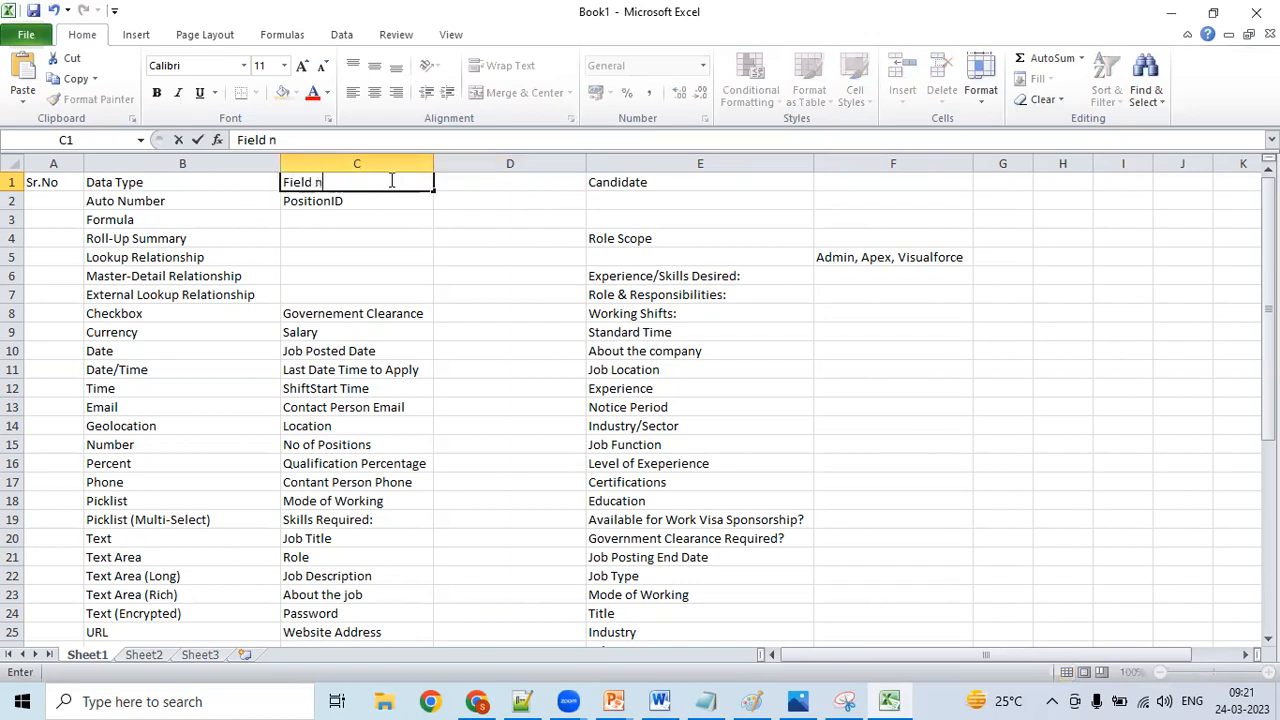
key(BackSpace)
text(Name)
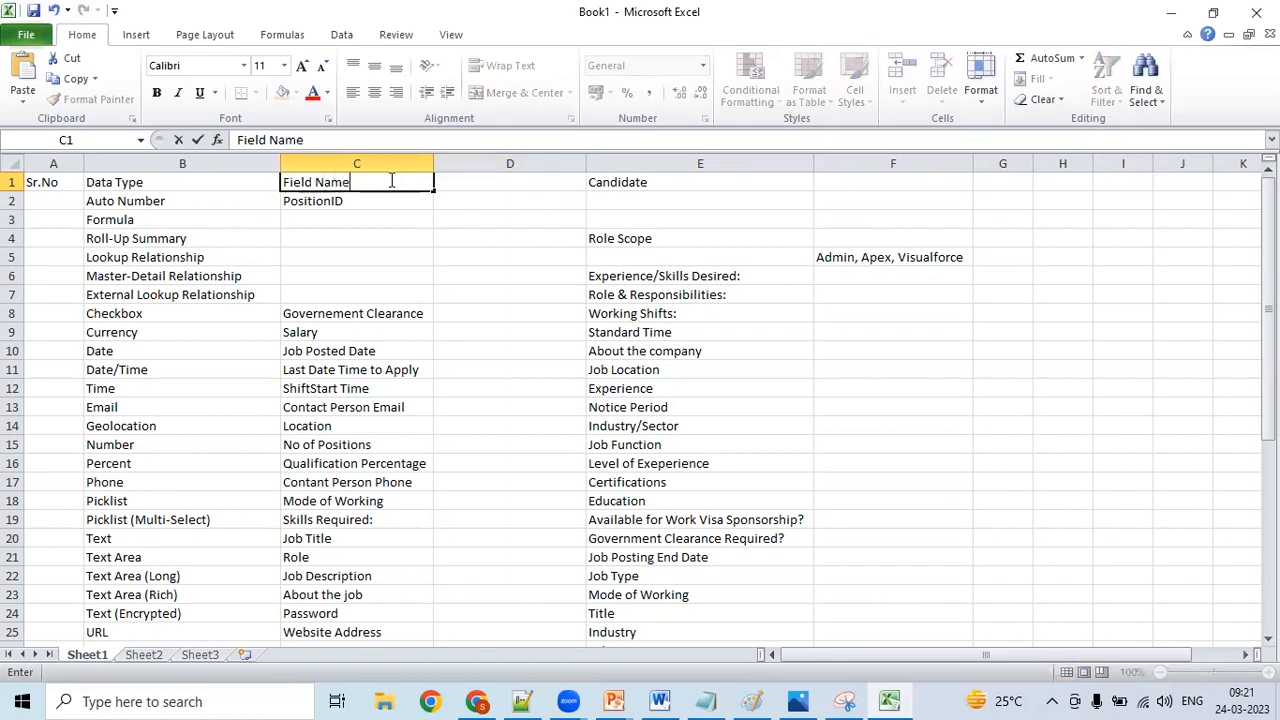
click(501, 186)
text(m)
key(BackSpace)
text(Mandatory)
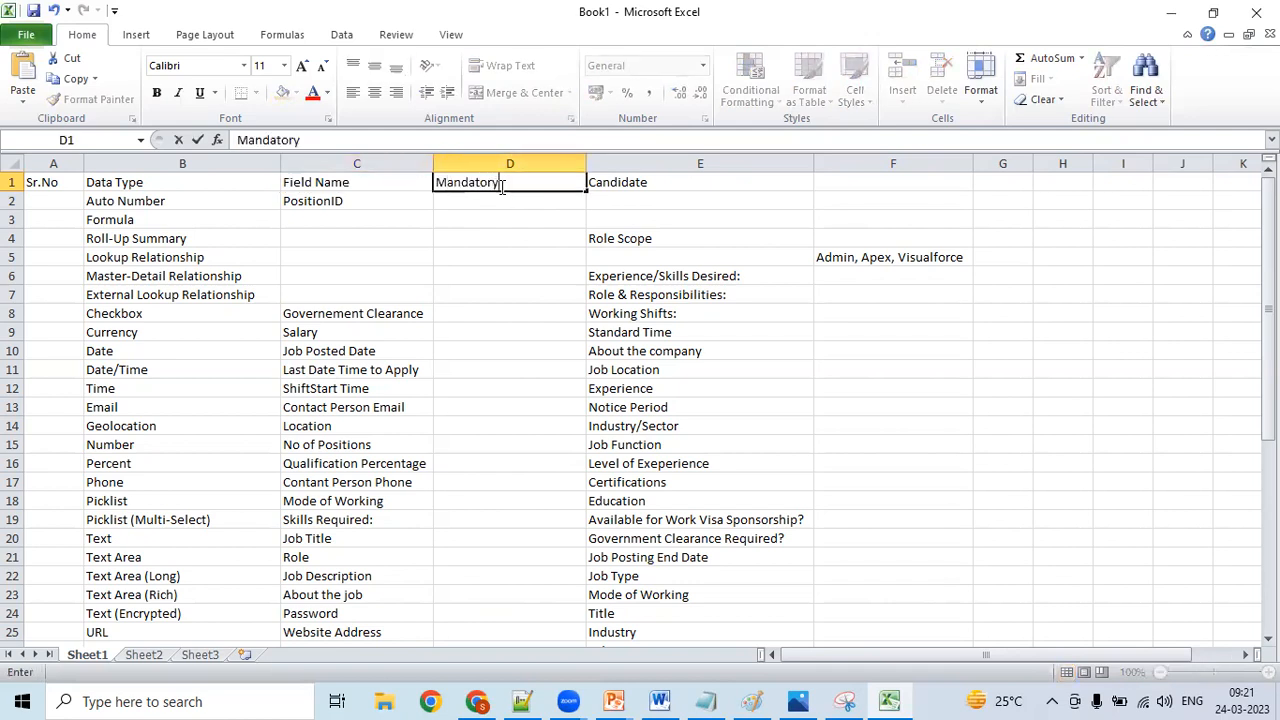
- Mark the PositionID field as mandatory by entering Y in cell D2
click(492, 201)
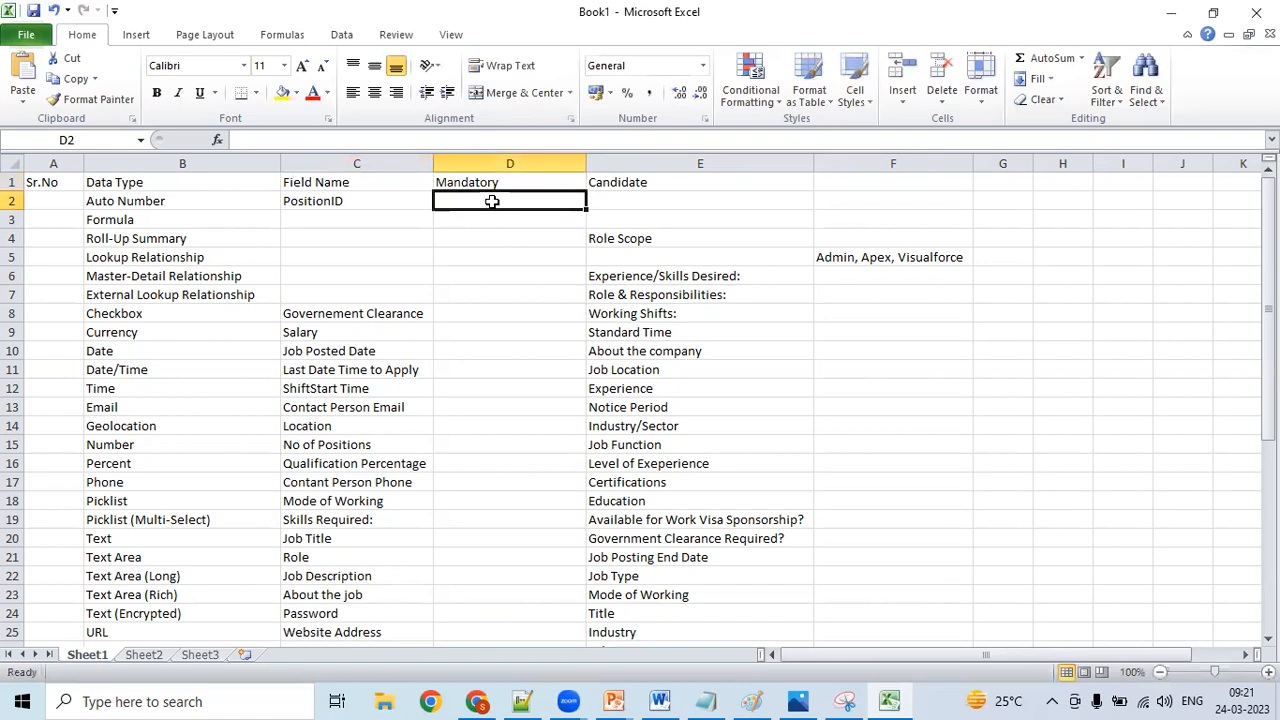
text(Y)
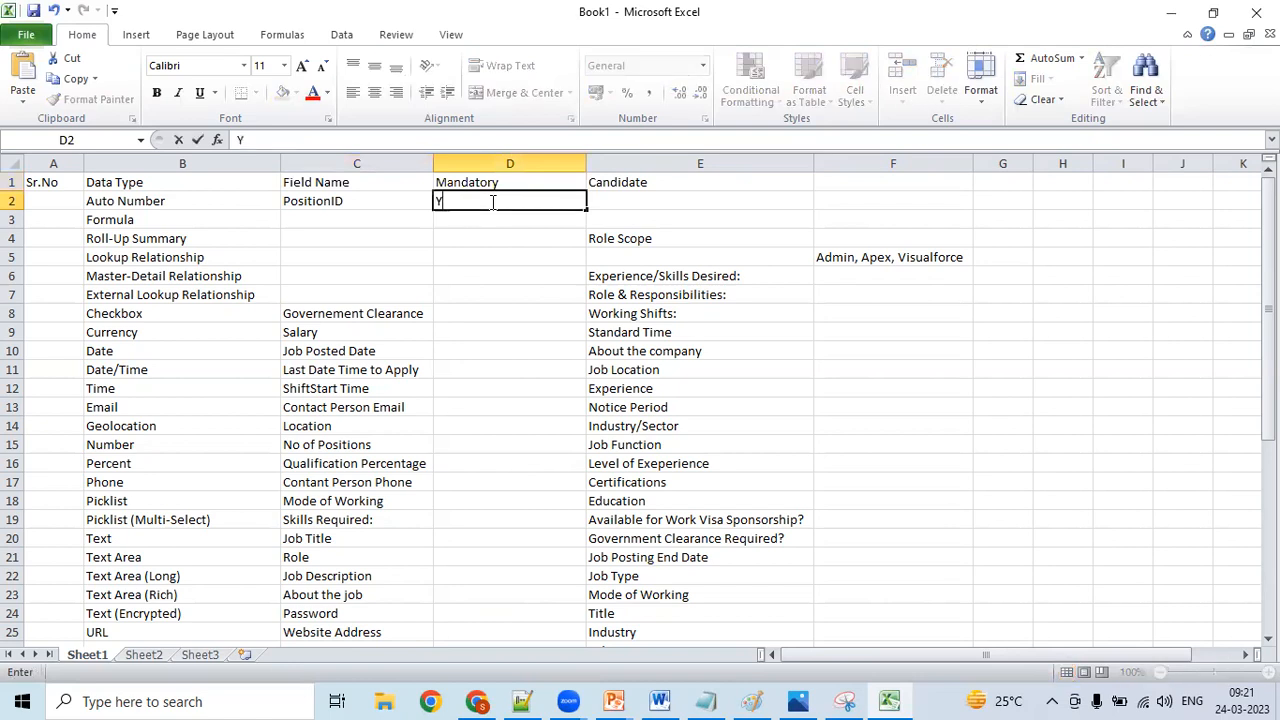
click(510, 240)
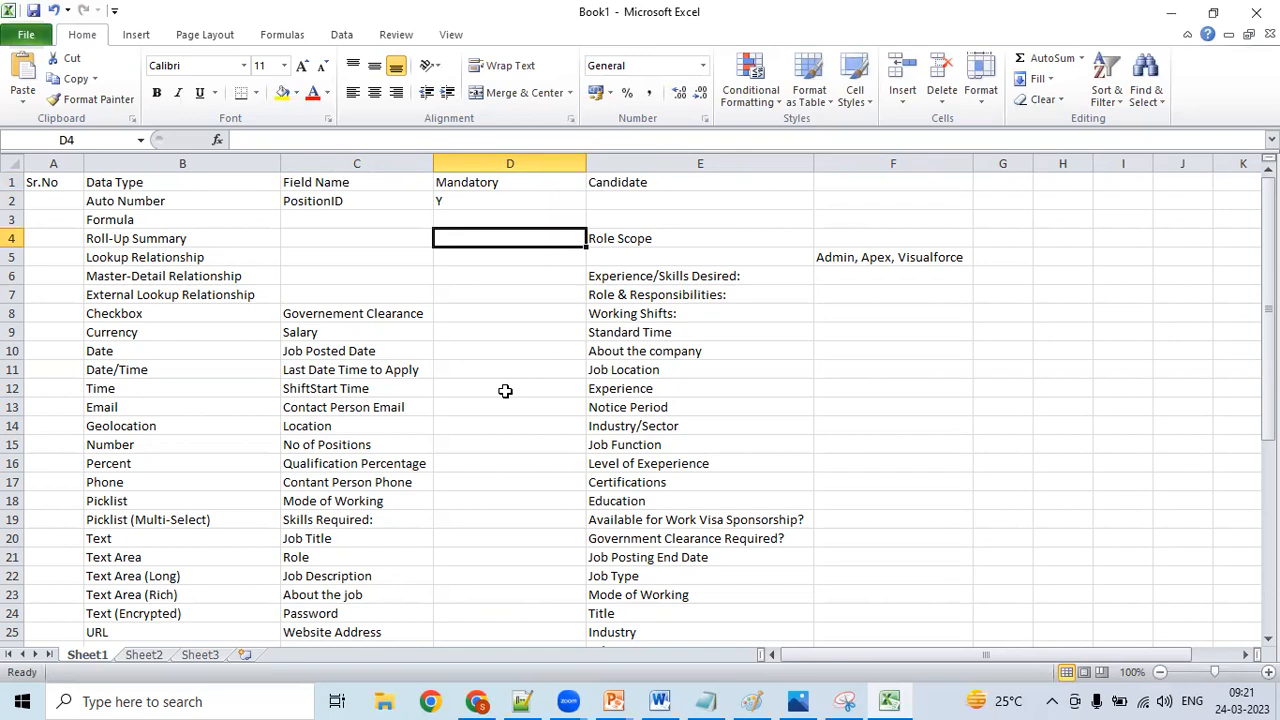
click(499, 320)
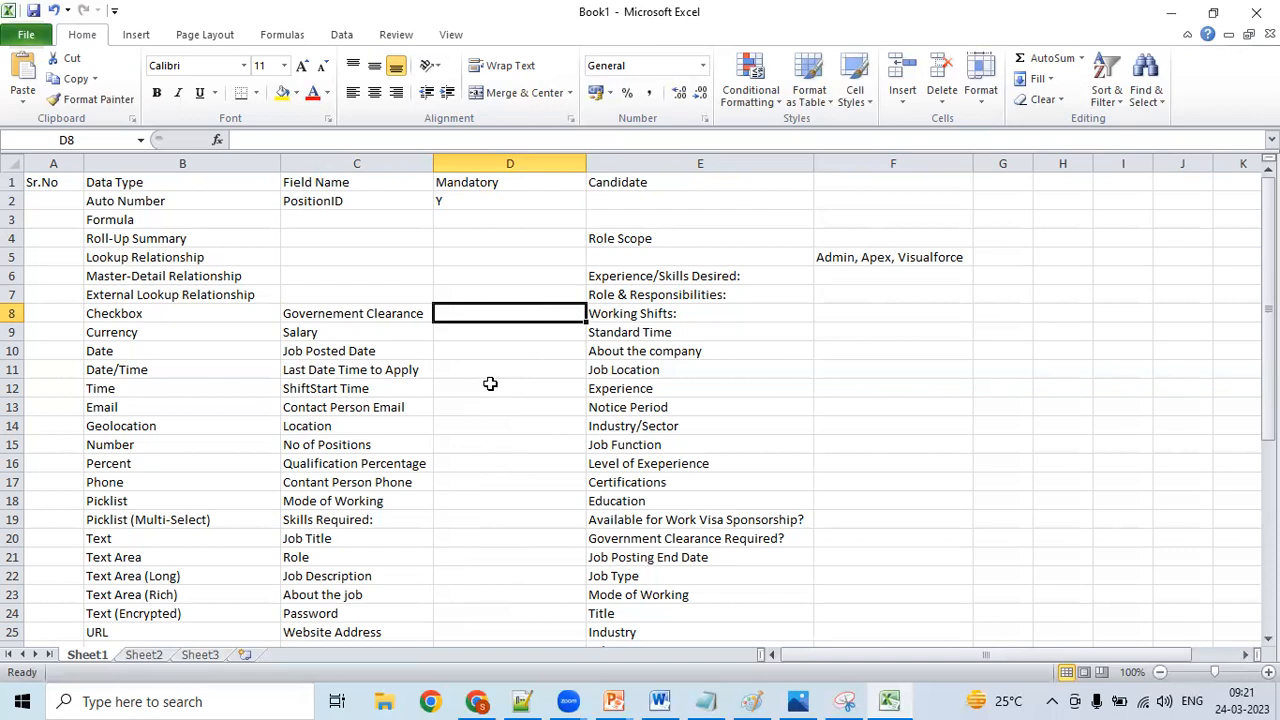
- Check the PositionID row in the Excel sheet, and set the record name's data type to Auto Number in Chrome
click(386, 208)
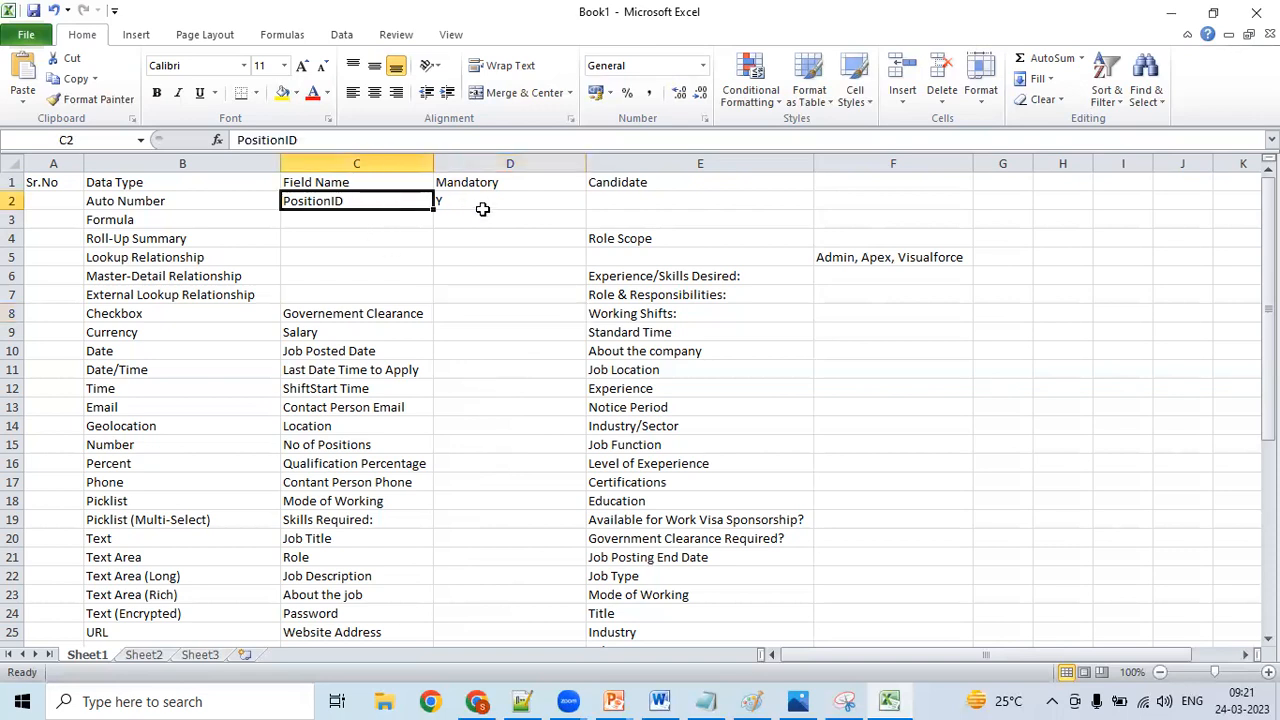
click(201, 224)
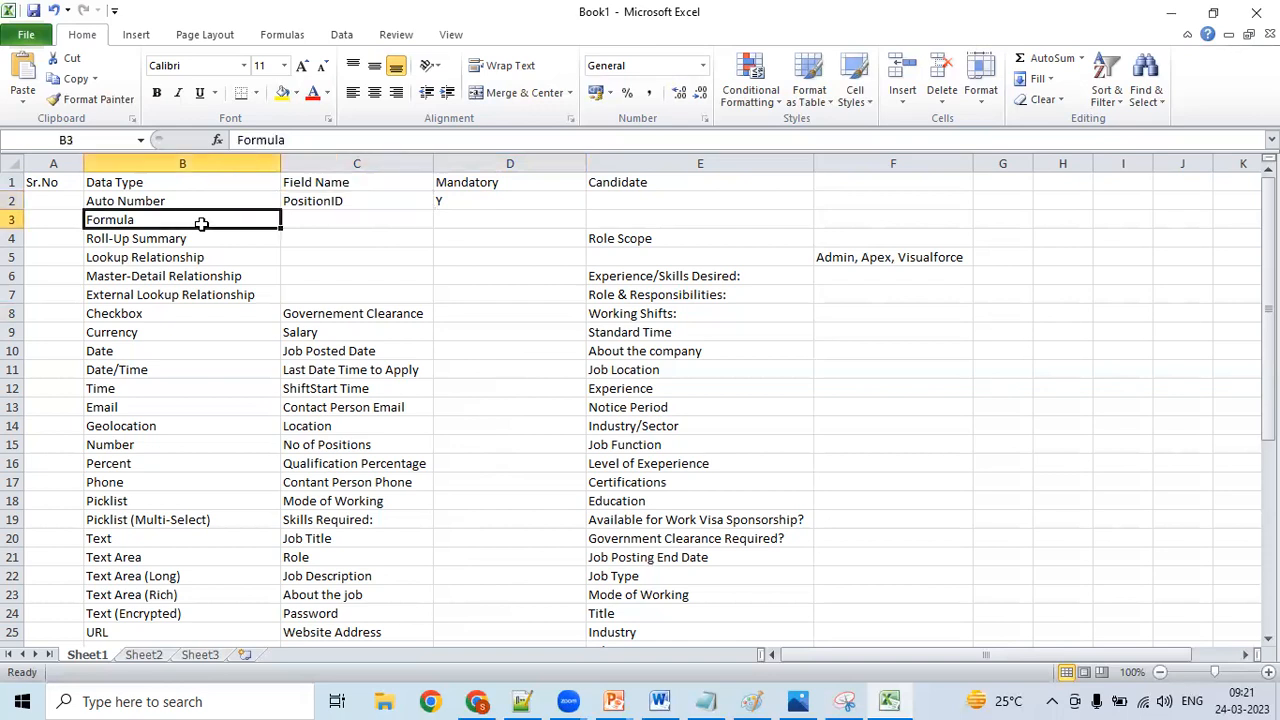
click(456, 199)
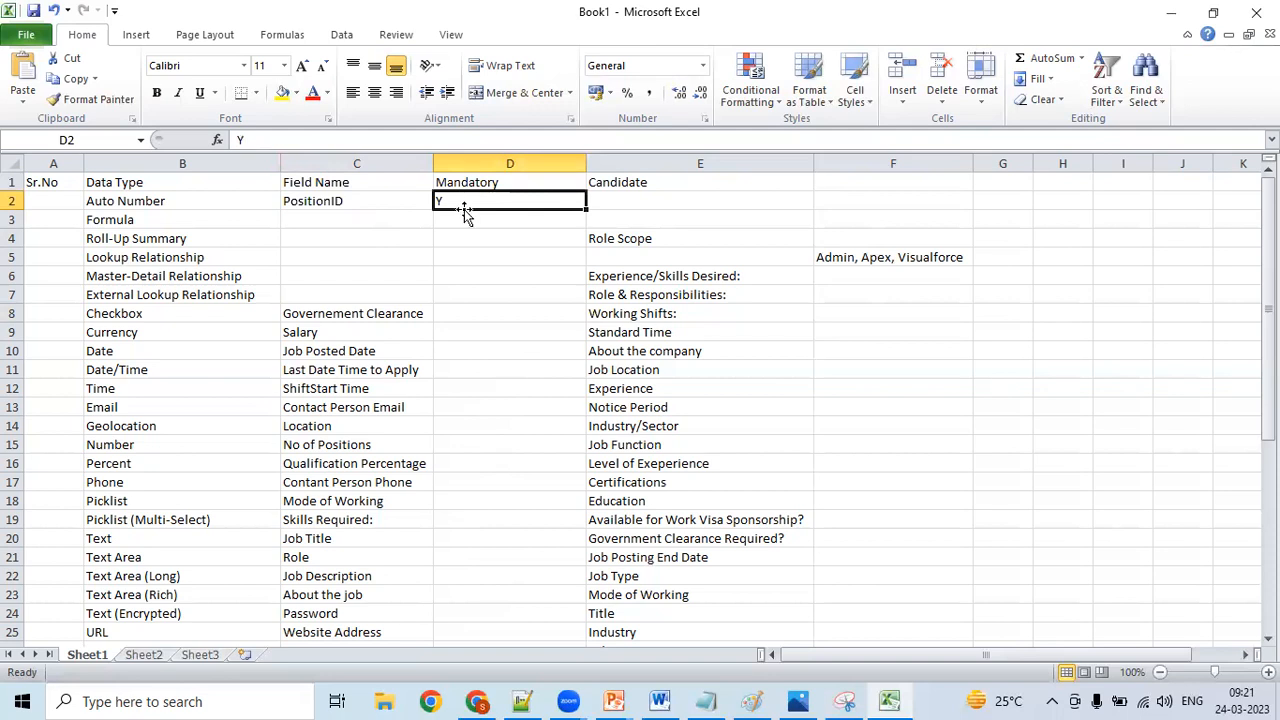
click(486, 697)
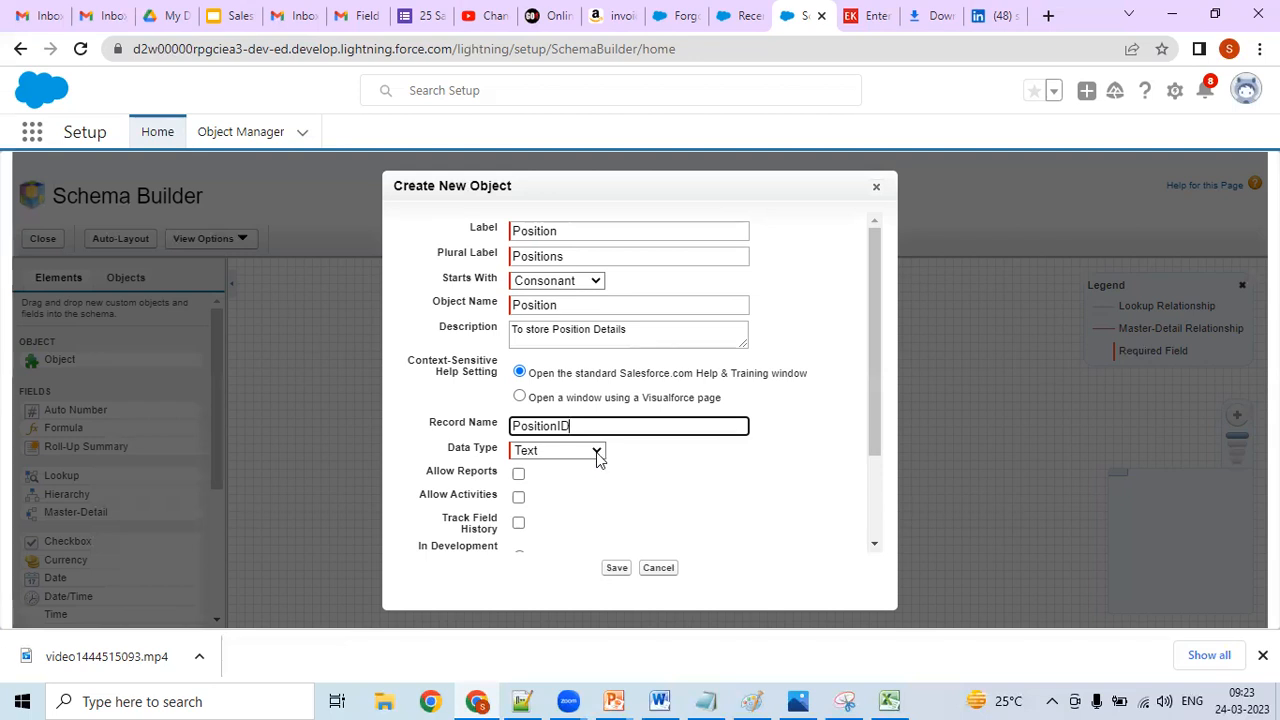
click(597, 452)
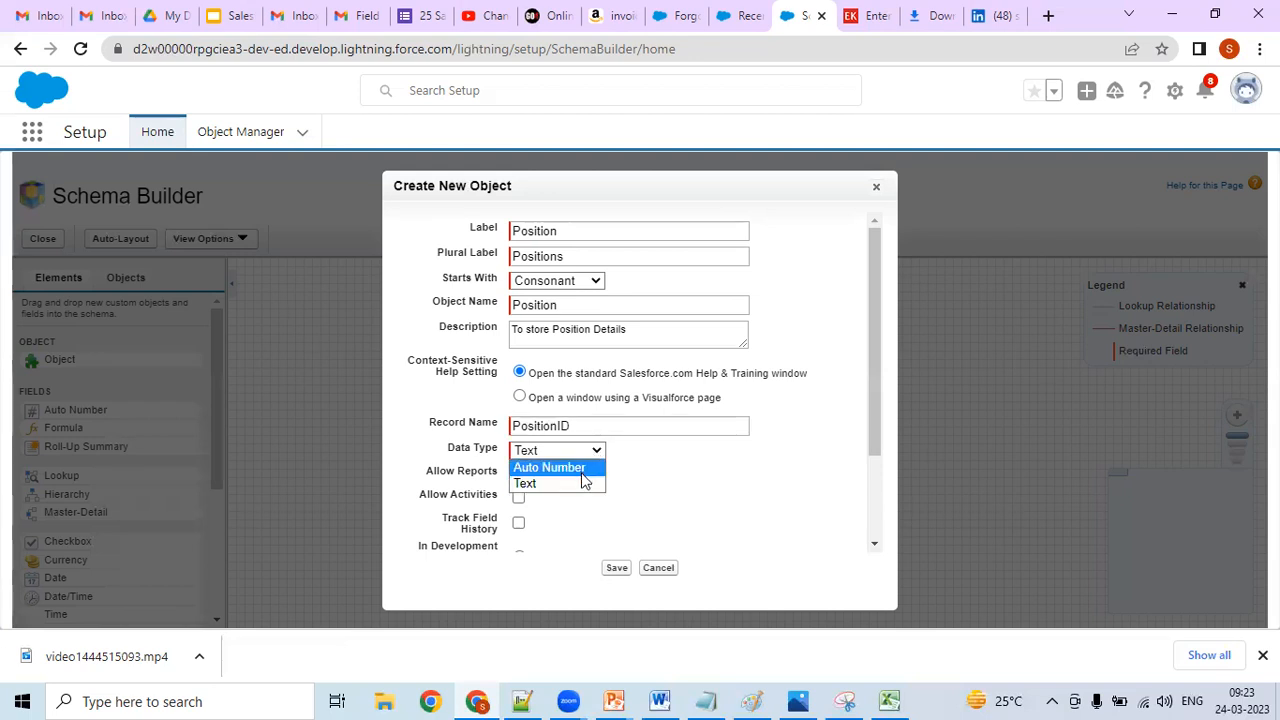
click(584, 467)
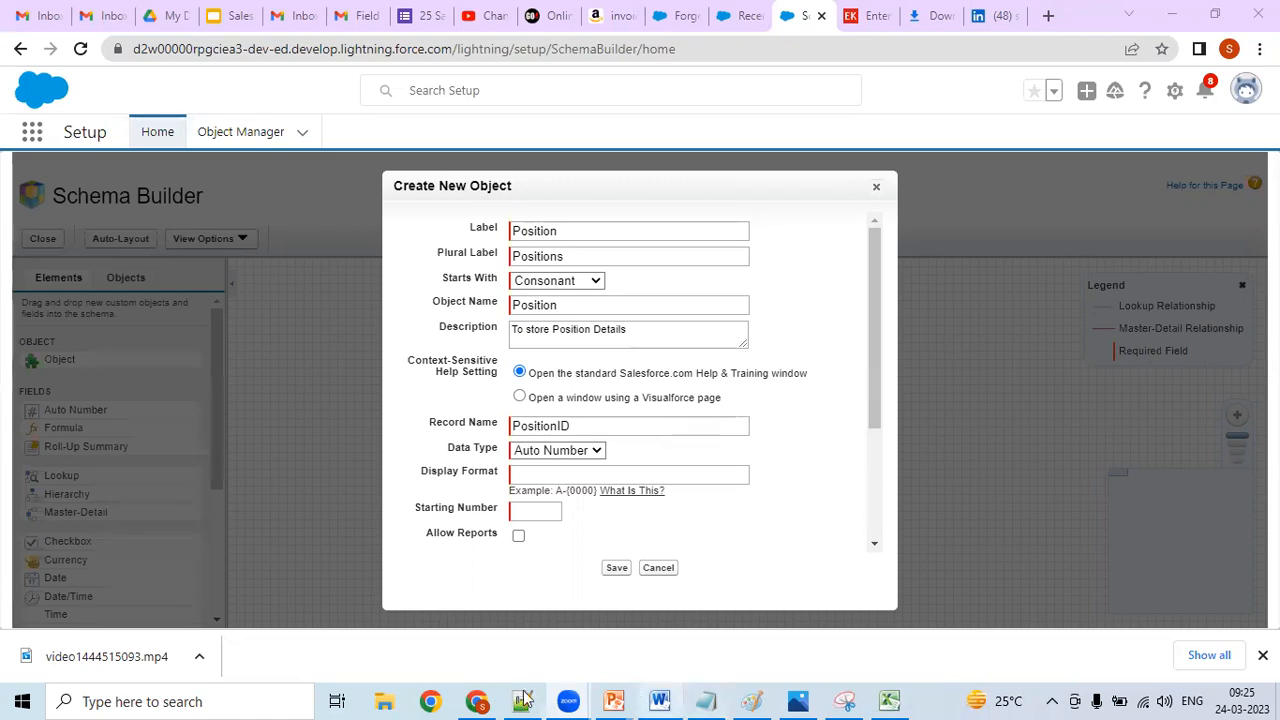
- Switch to Notepad++ and add blank lines at the end of the new 1 notes
key(alt+Tab)
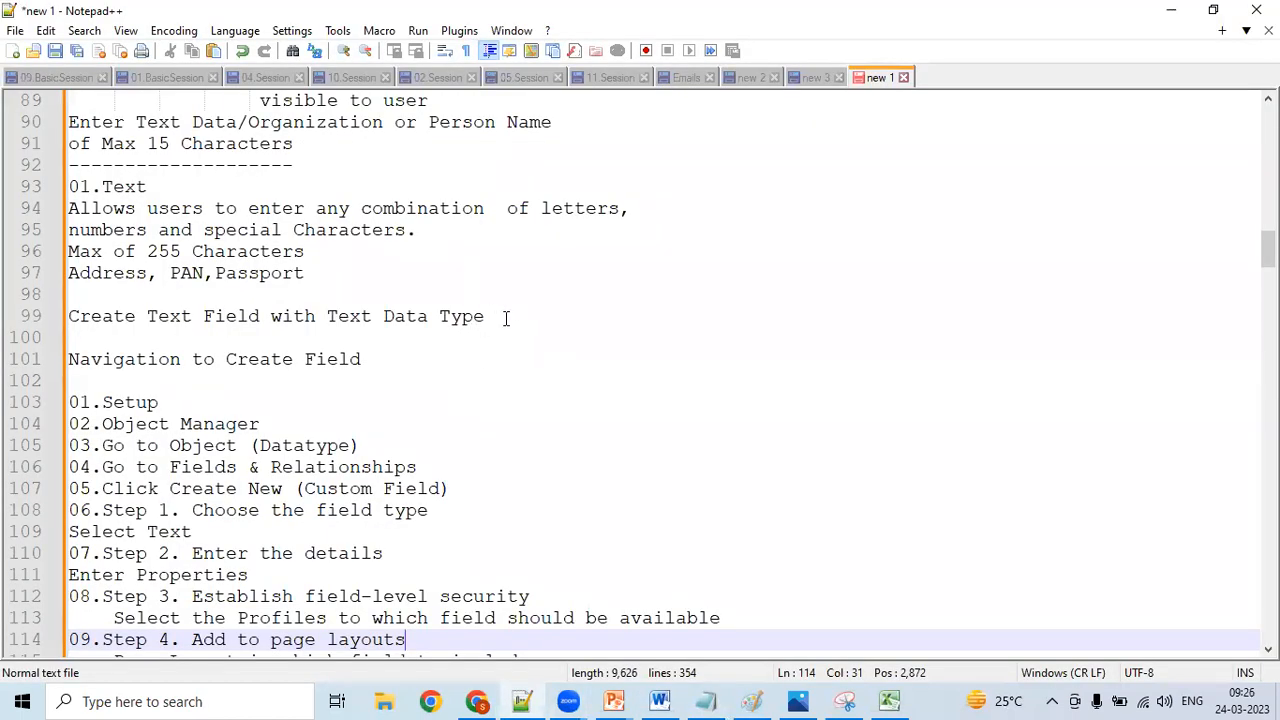
click(476, 350)
key(Down)
key(Down)
key(Down)
key(Down)
key(Down)
key(Down)
key(Down)
key(Down)
key(Down)
key(Down)
key(Down)
key(Down)
key(Down)
key(Down)
key(Down)
key(Down)
key(Down)
key(Down)
key(Down)
key(Down)
key(Down)
key(Down)
key(Down)
key(Down)
key(Down)
key(Down)
key(Down)
key(Down)
key(Down)
key(Down)
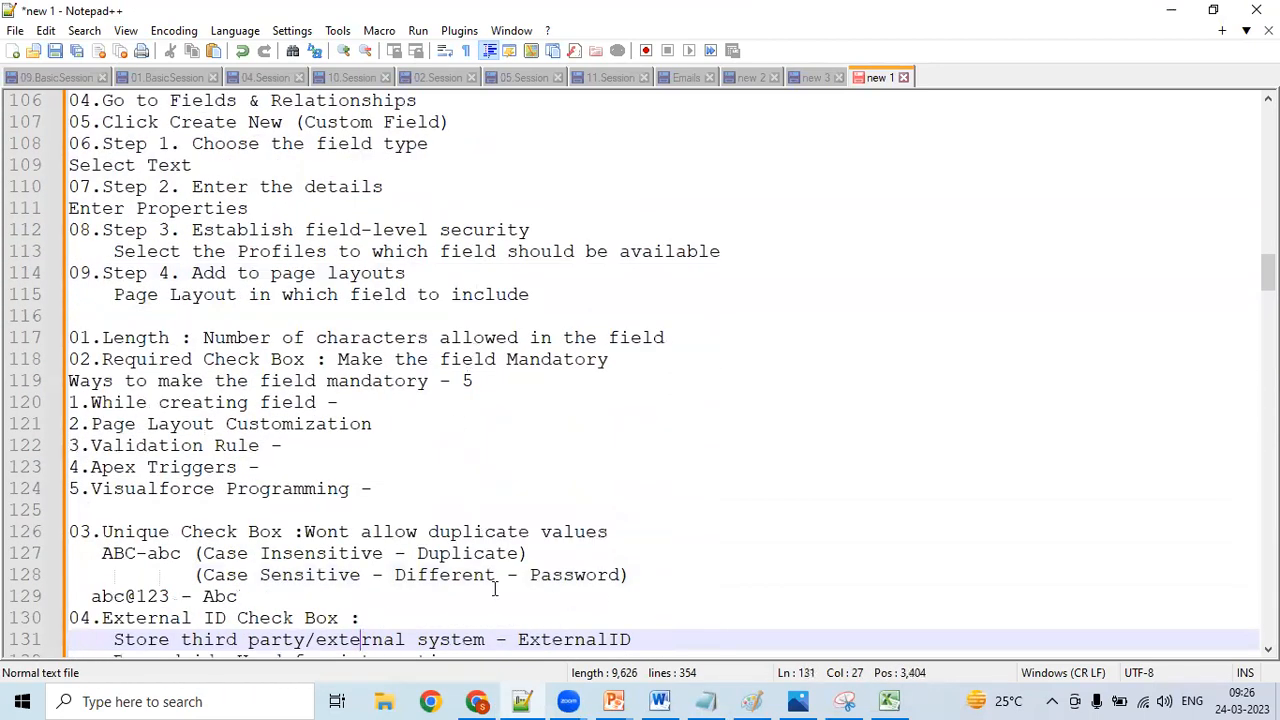
mouse_move(530, 698)
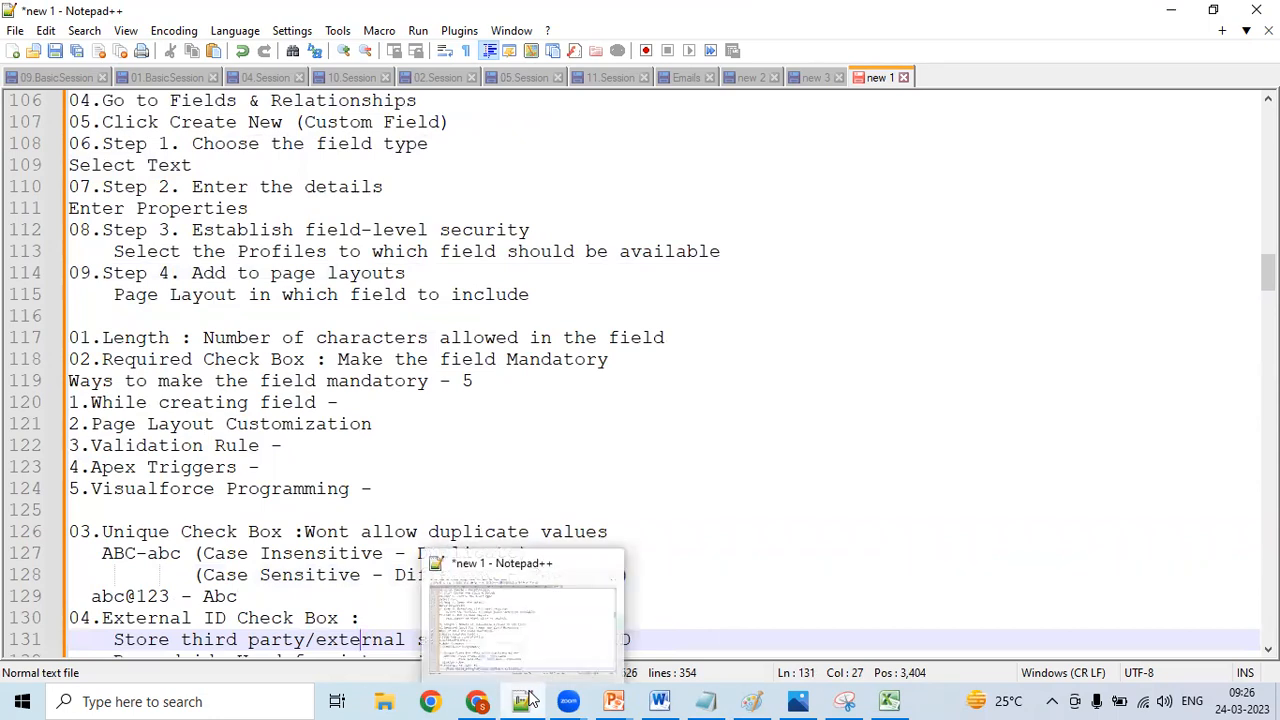
click(734, 444)
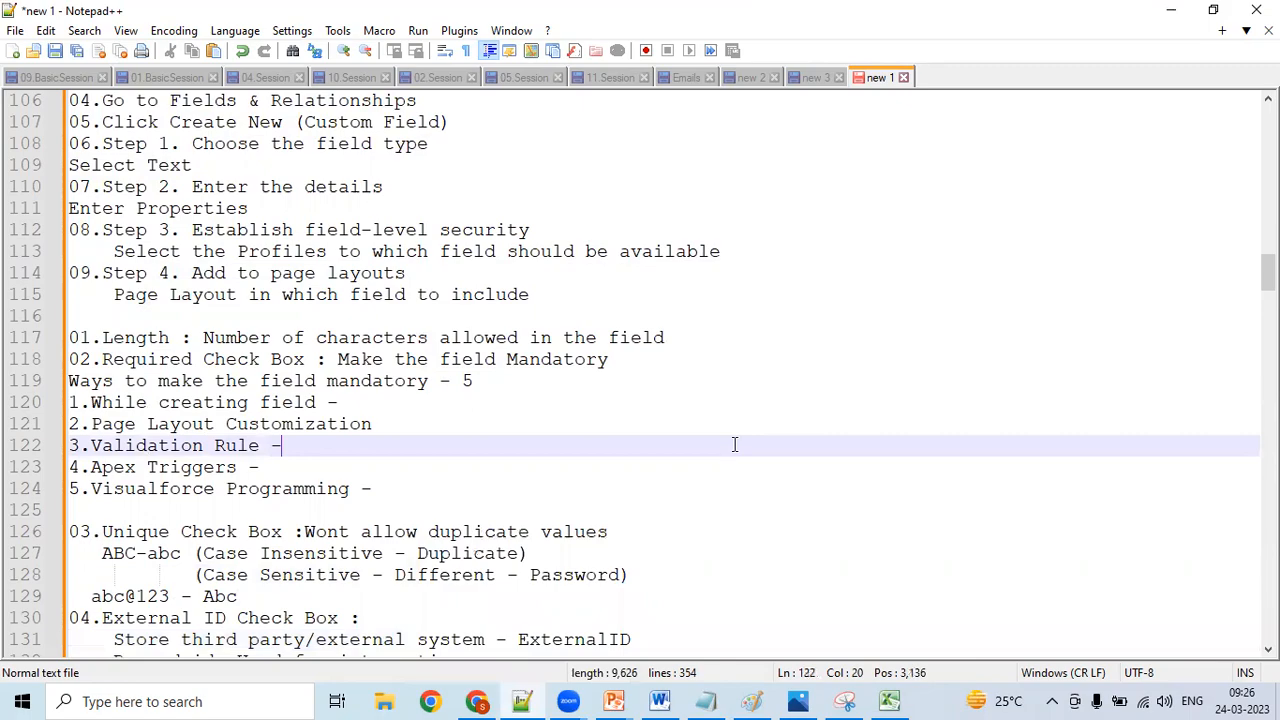
key(Down)
key(Down)
key(Down)
key(Down)
key(Down)
key(Down)
key(Down)
key(Down)
key(Down)
key(Down)
key(Down)
key(Down)
key(Down)
key(Down)
key(Down)
key(Down)
key(Down)
key(Down)
key(Down)
key(Down)
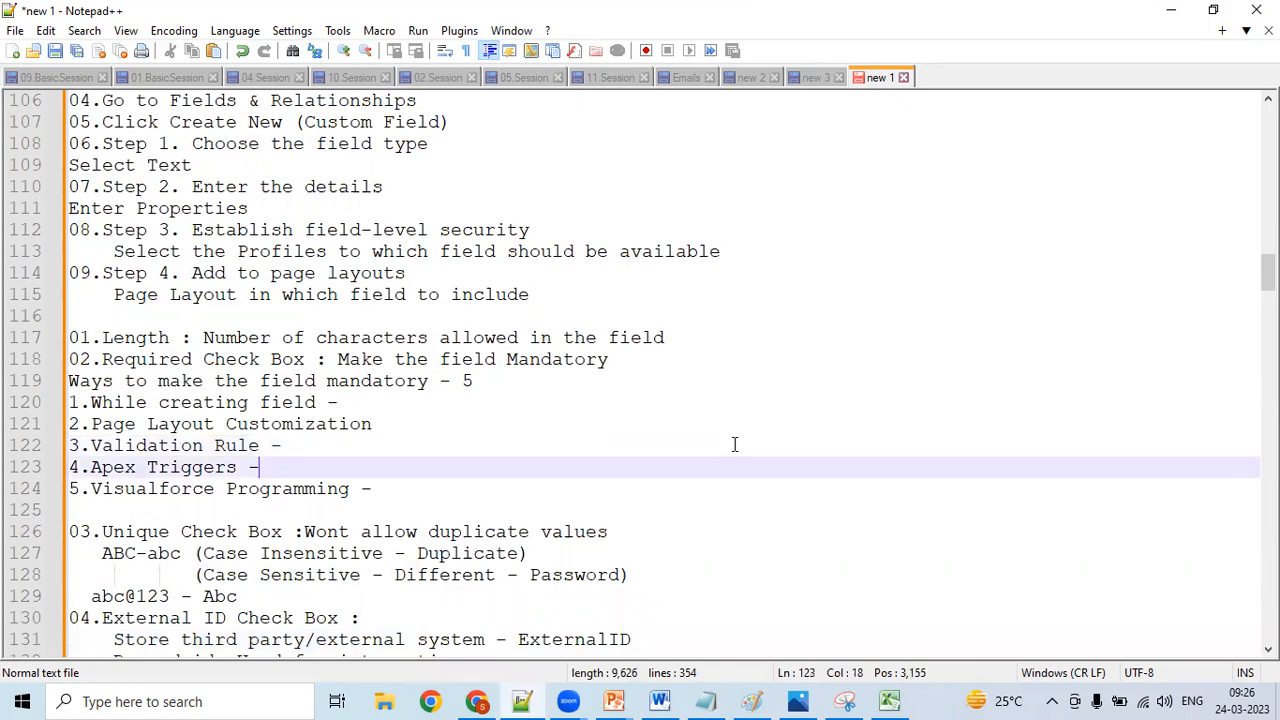
key(Down)
key(Down)
key(Down)
key(Down)
key(Down)
key(Down)
key(Down)
key(Down)
key(Down)
key(Down)
key(Down)
key(Down)
key(Down)
key(Down)
key(Down)
key(Down)
key(Down)
key(Down)
key(Down)
key(Down)
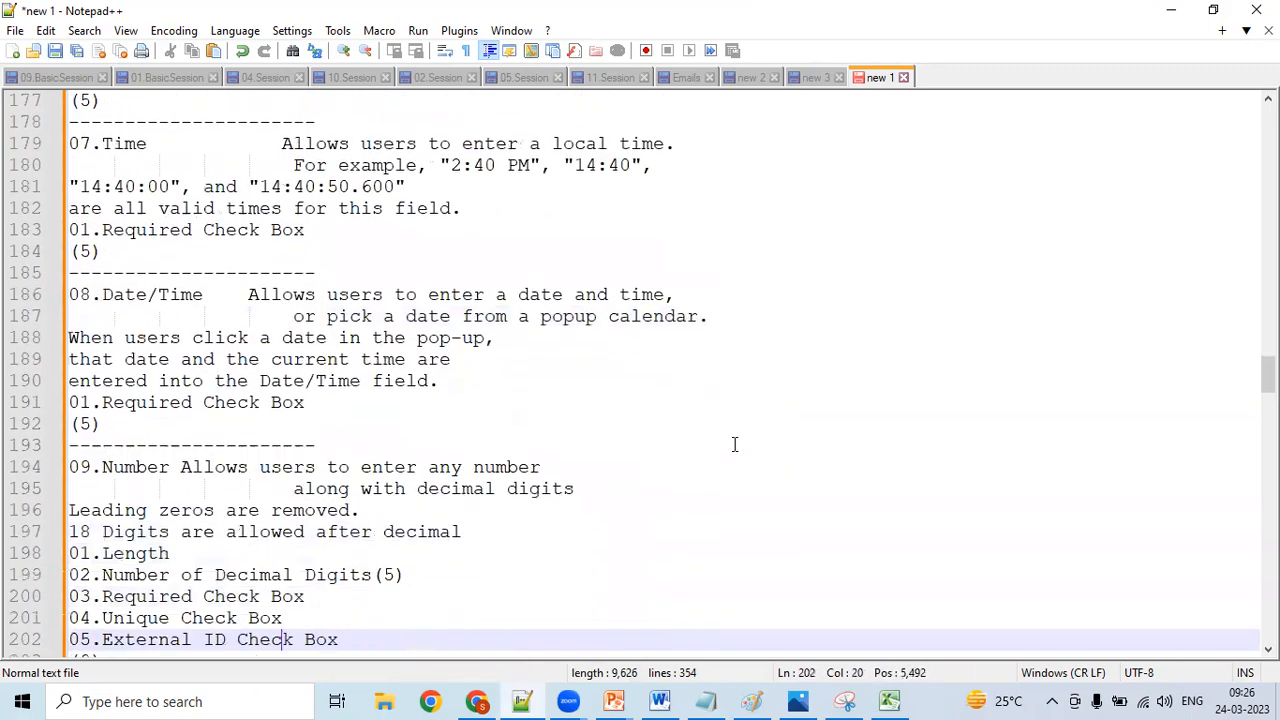
key(Down)
key(Down)
key(Down)
key(Down)
key(Down)
key(Down)
key(Down)
key(Down)
key(Down)
key(Down)
key(Down)
key(Down)
key(Down)
key(Down)
key(Down)
key(Down)
key(Down)
key(Down)
key(Down)
key(Down)
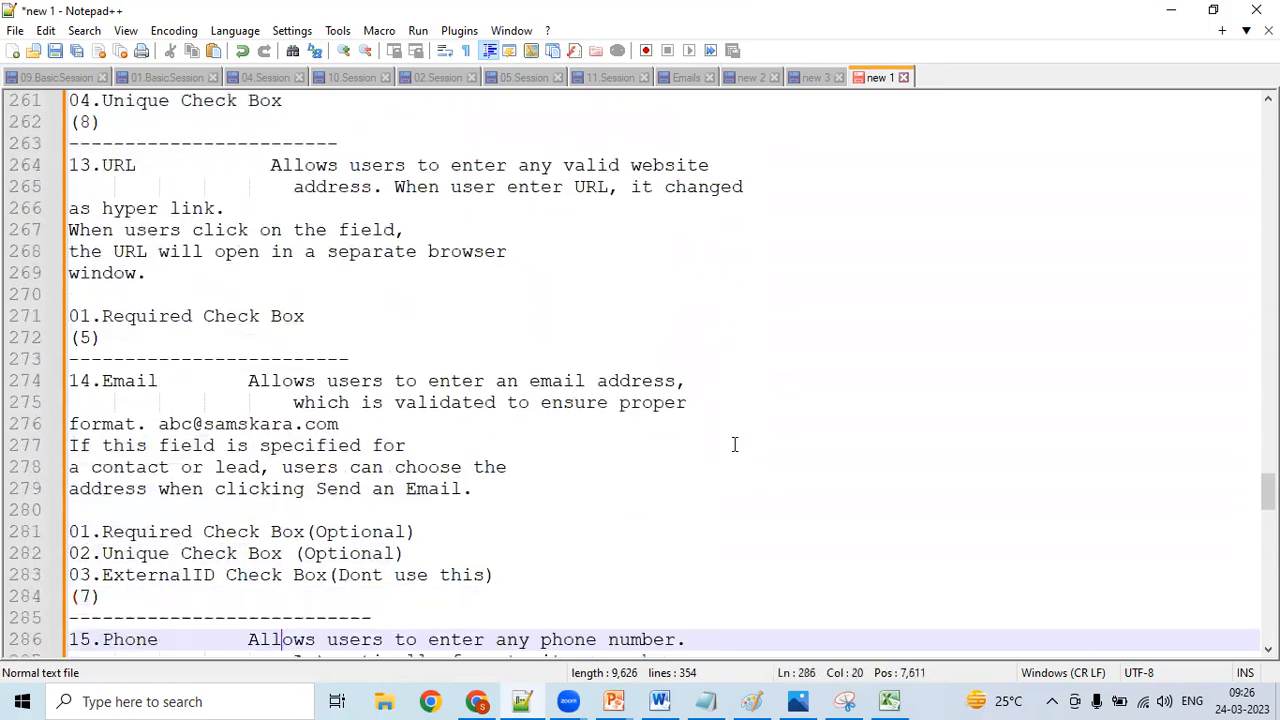
key(Down)
key(Down)
key(Down)
key(Down)
key(Down)
key(Down)
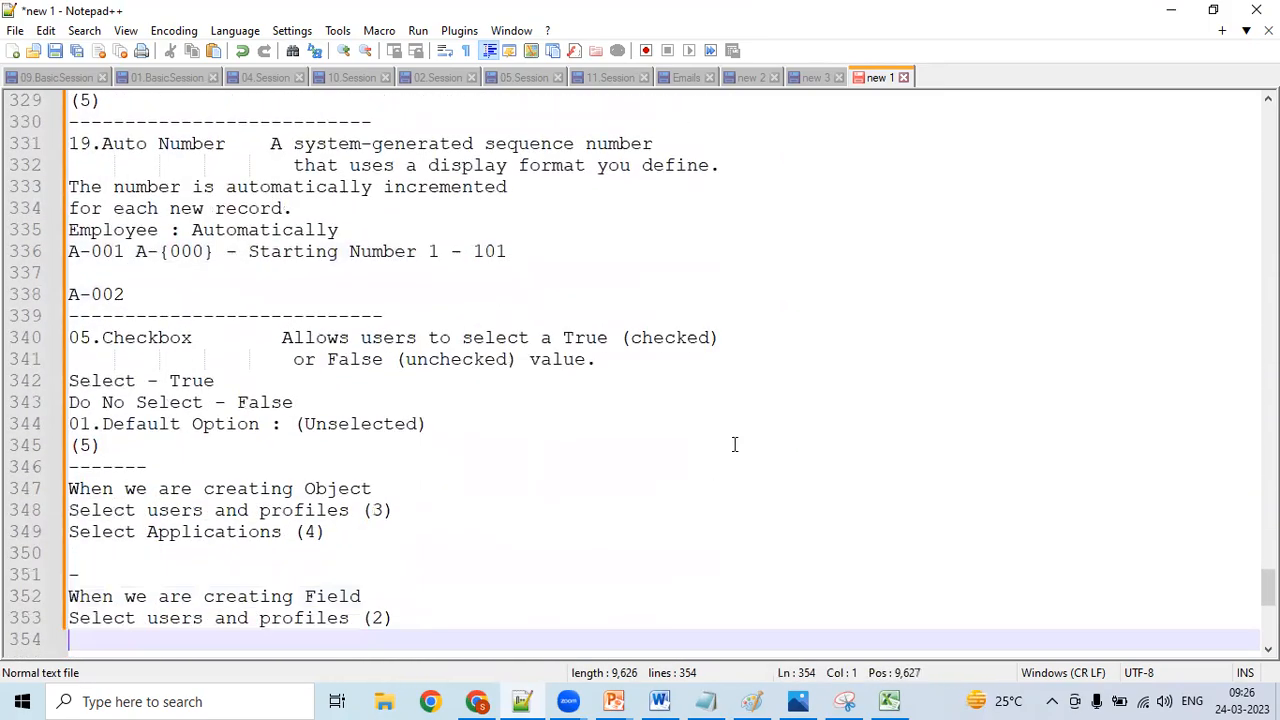
key(Return)
key(Return)
key(Return)
key(Return)
key(Return)
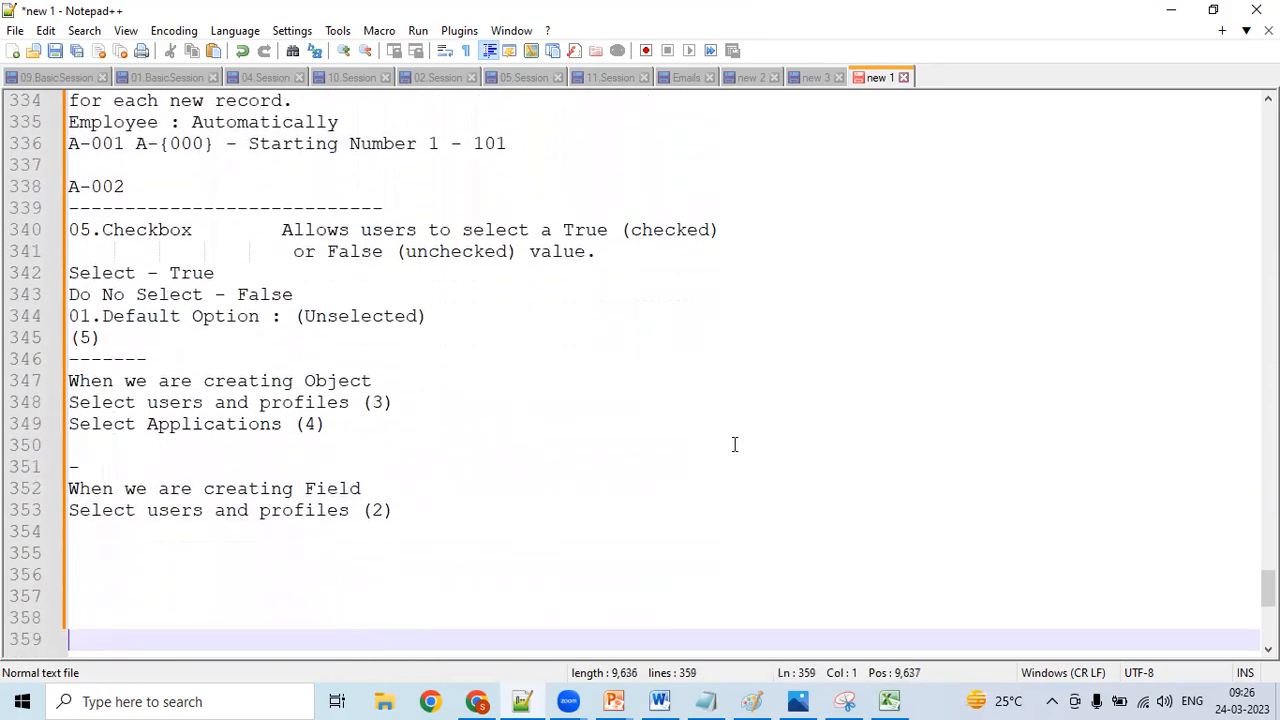
- Add a -- separator line and the heading "For any Standard or Custom Object - 5 Mandatory Fields" below the field creation notes
key(Up)
key(Up)
key(Up)
key(Up)
key(Up)
text(--)
key(Return)
text(f)
key(BackSpace)
text(For any S)
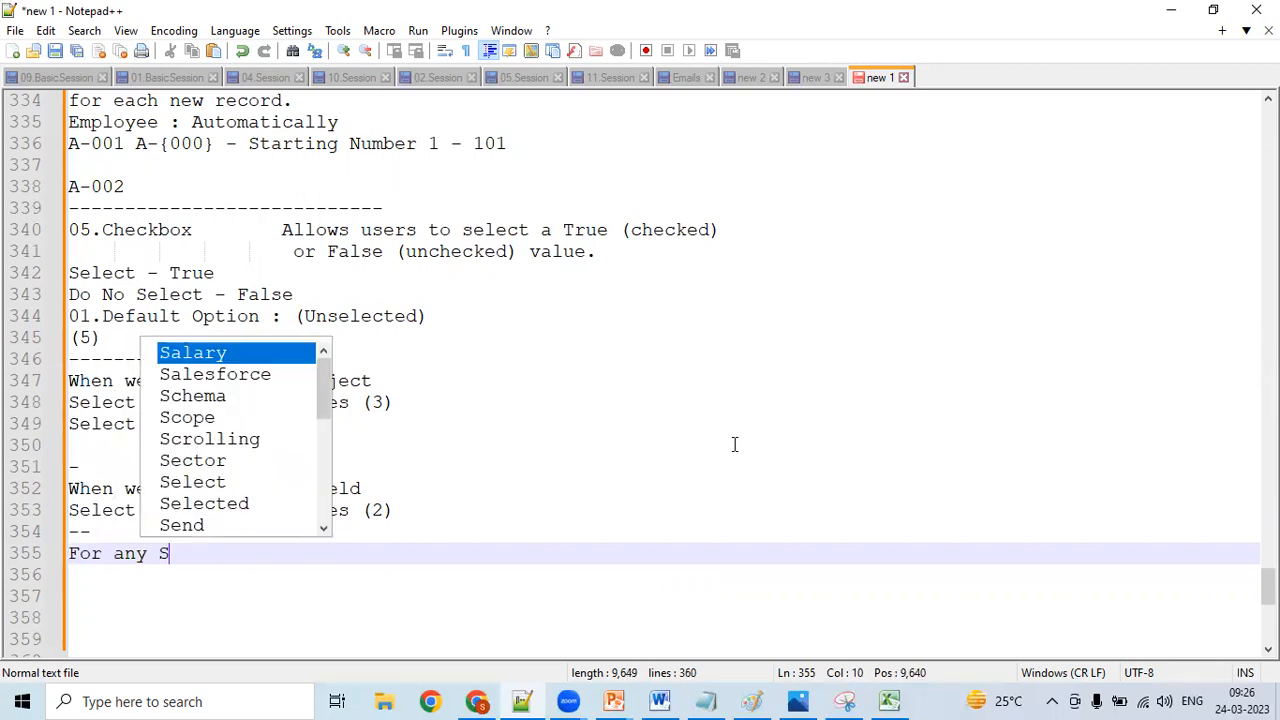
text(tandard or )
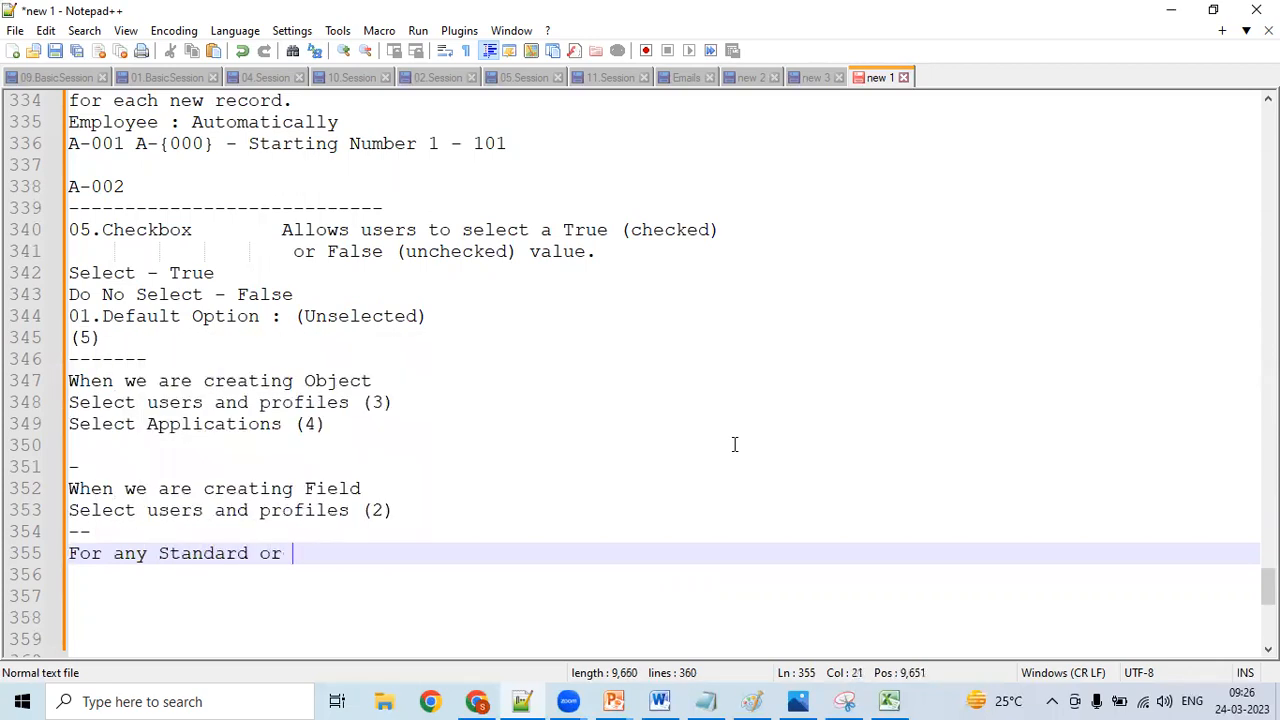
text(Custom Obje)
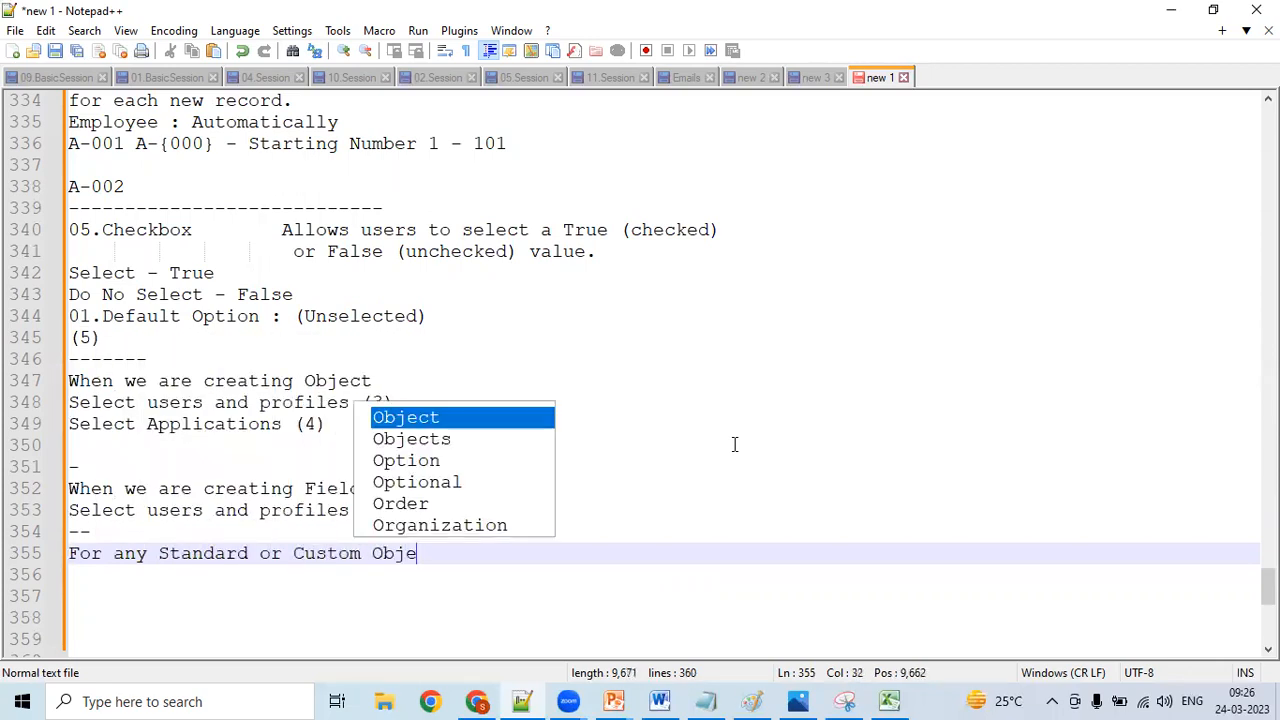
text(ct )
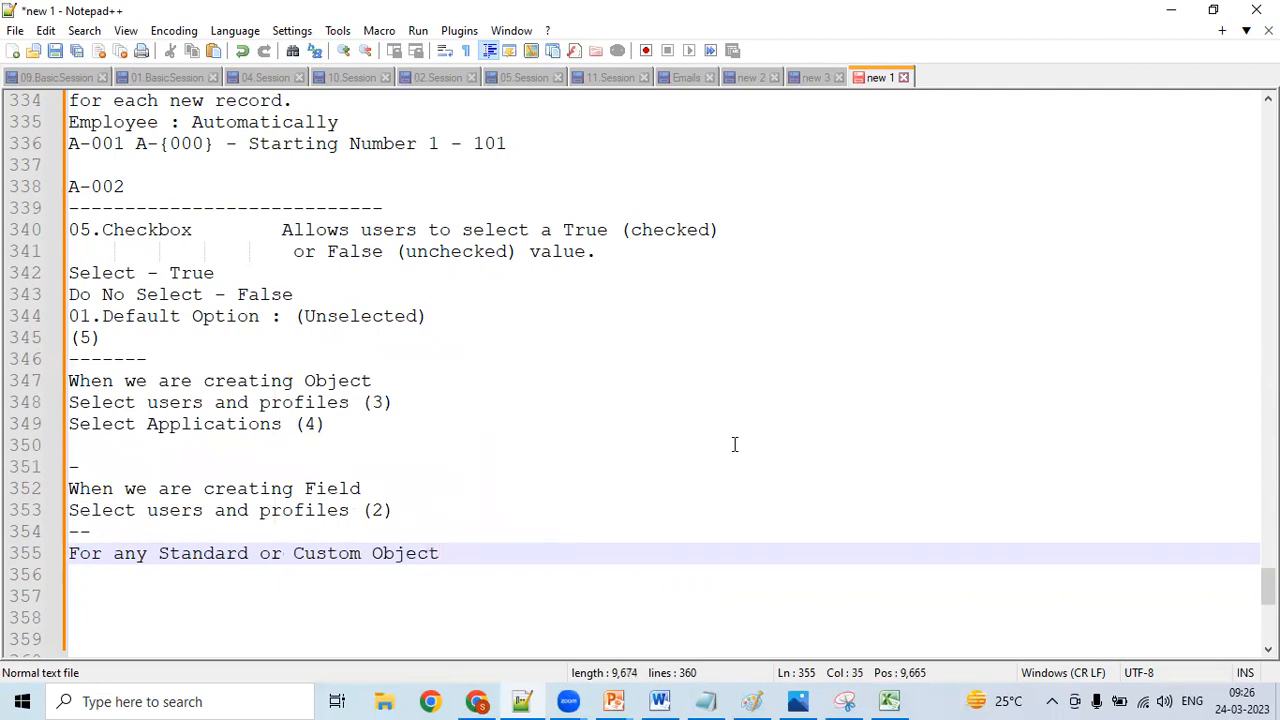
text(- 5 m)
key(BackSpace)
text(Mandatory)
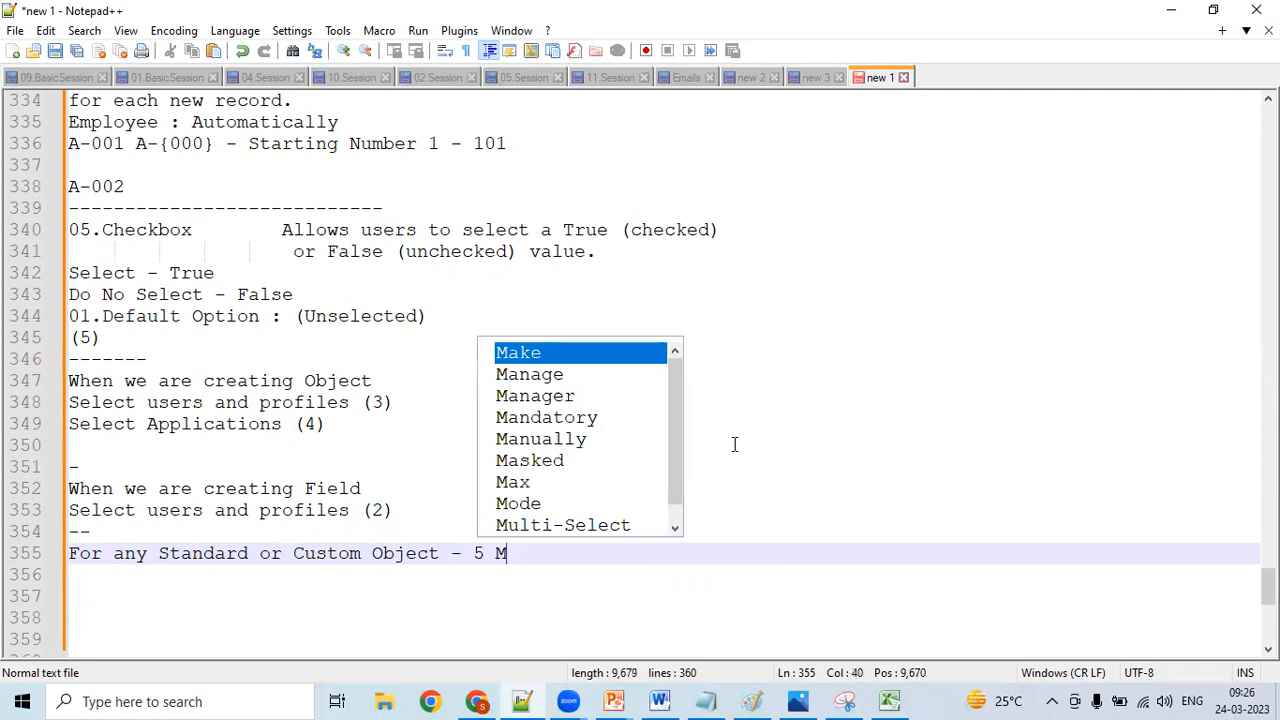
key(Return)
text(Field)
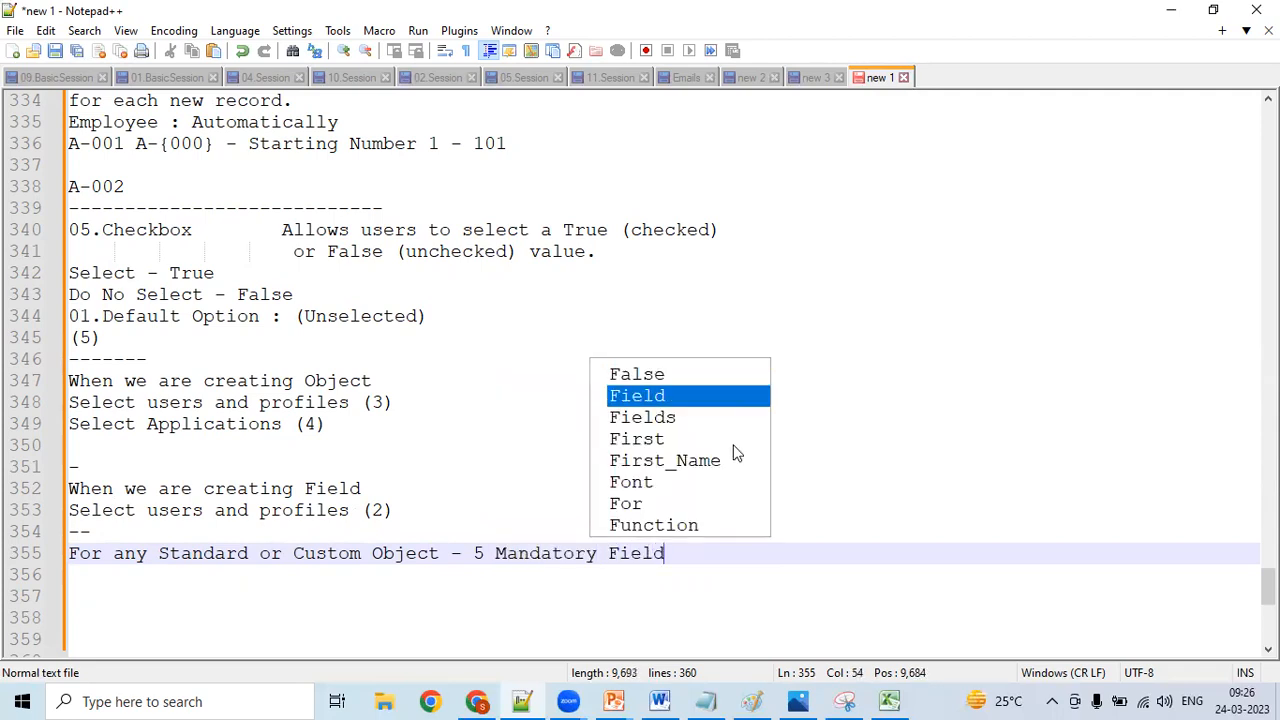
text(s)
key(Return)
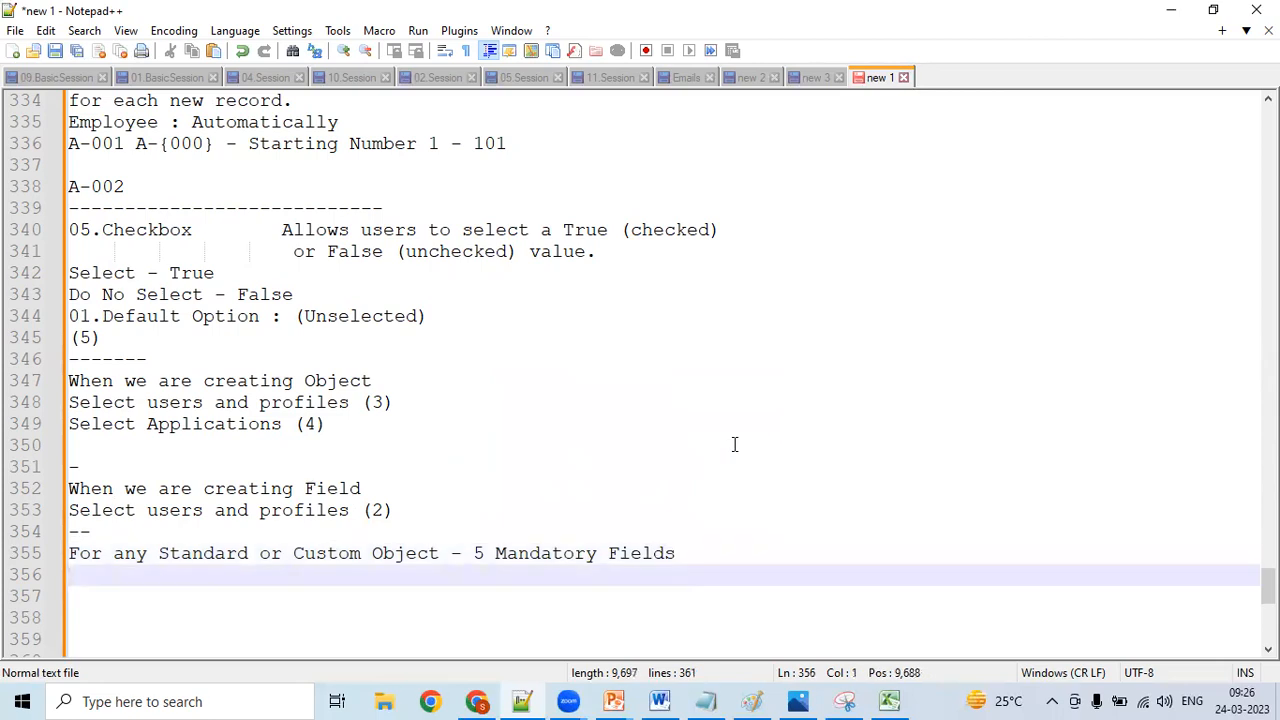
- List the mandatory fields under the heading as "RecordId|Record Name|Ower|Created By|Last Modified by|"
text(Record)
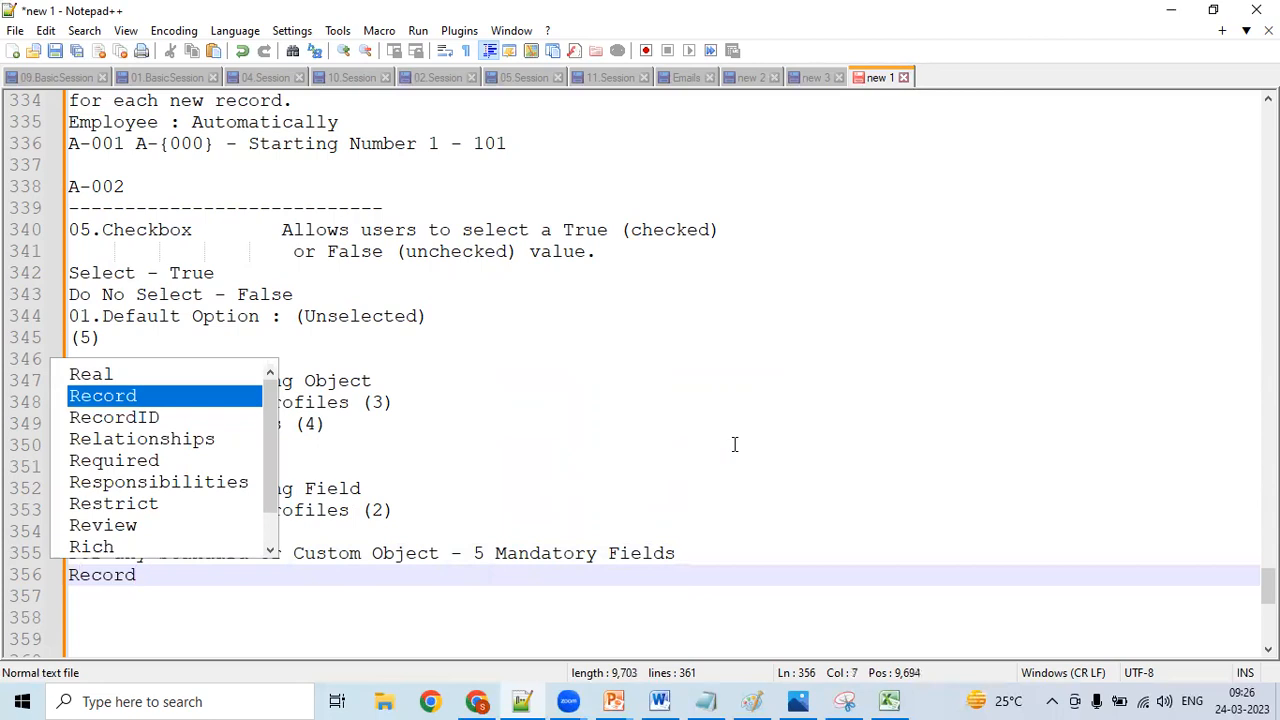
text(Id)
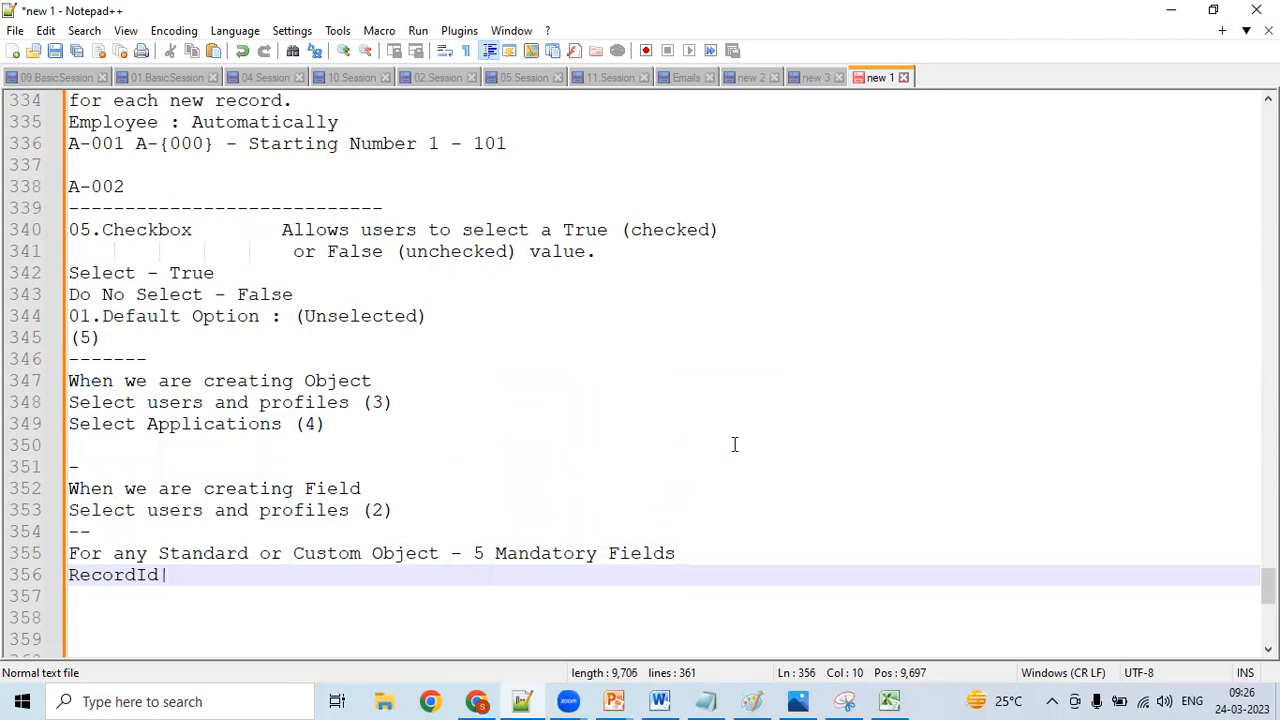
text( Reco)
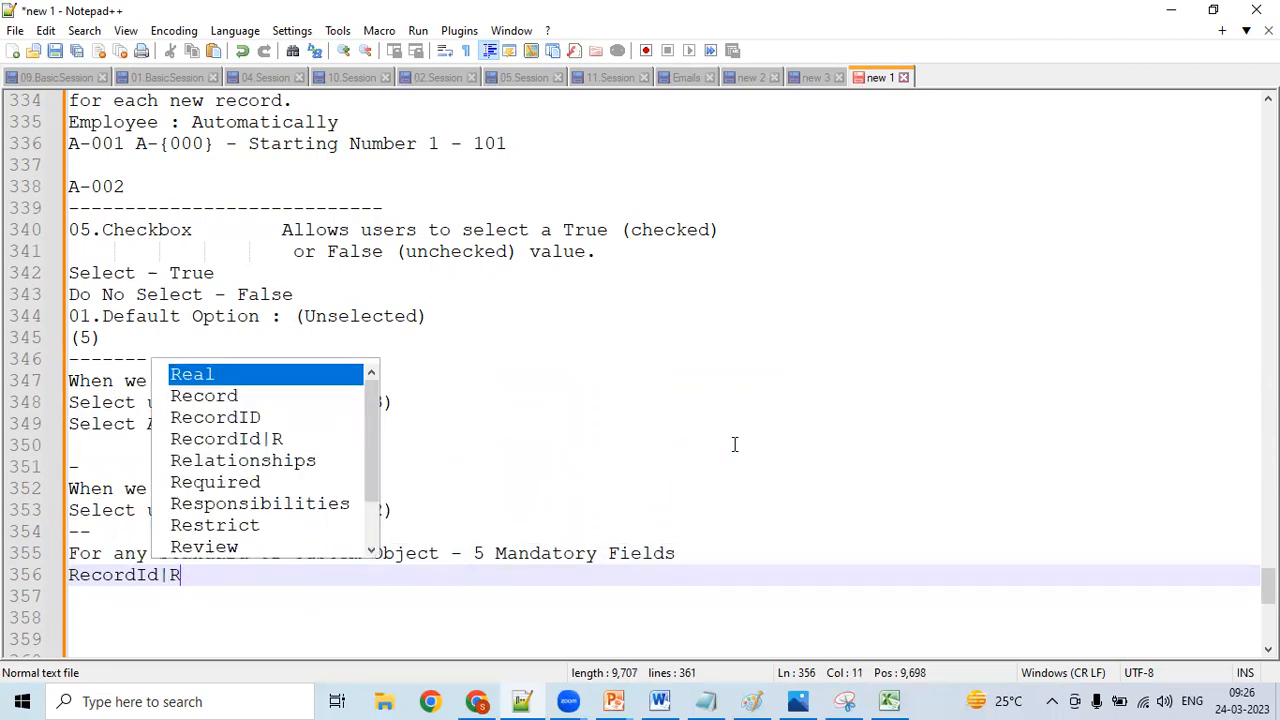
text(rd Name)
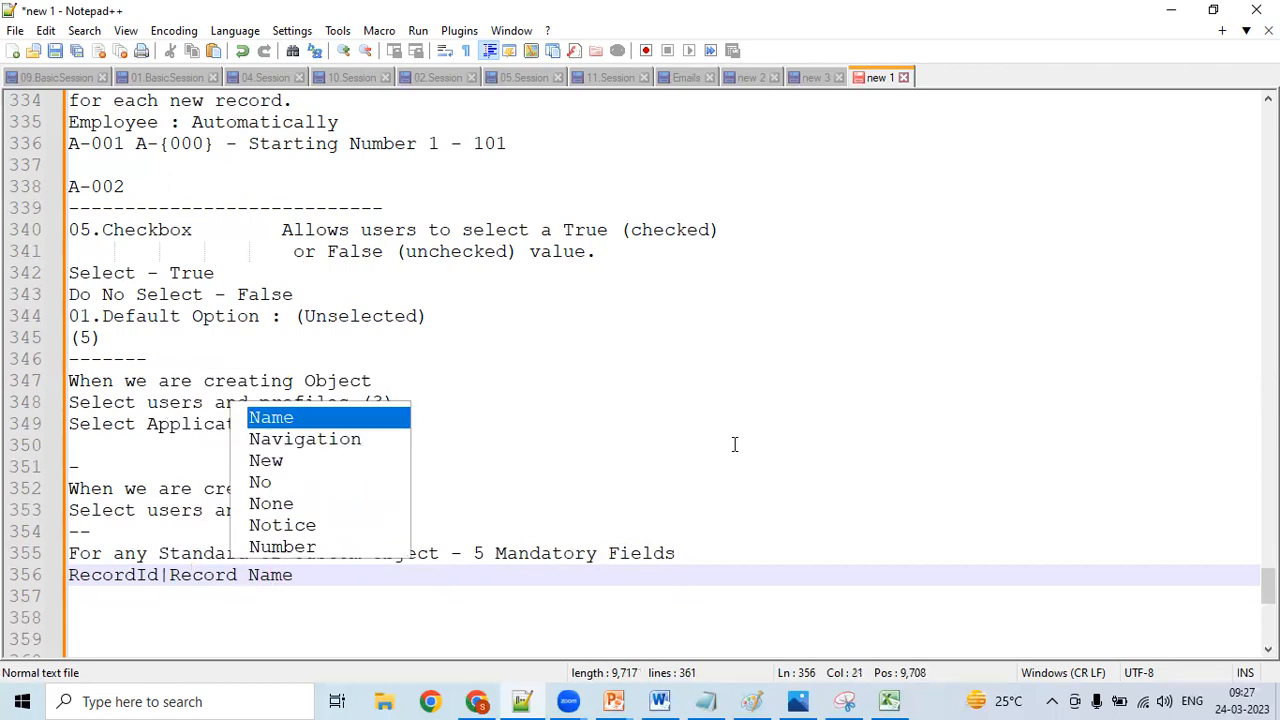
text(|)
text(Ow)
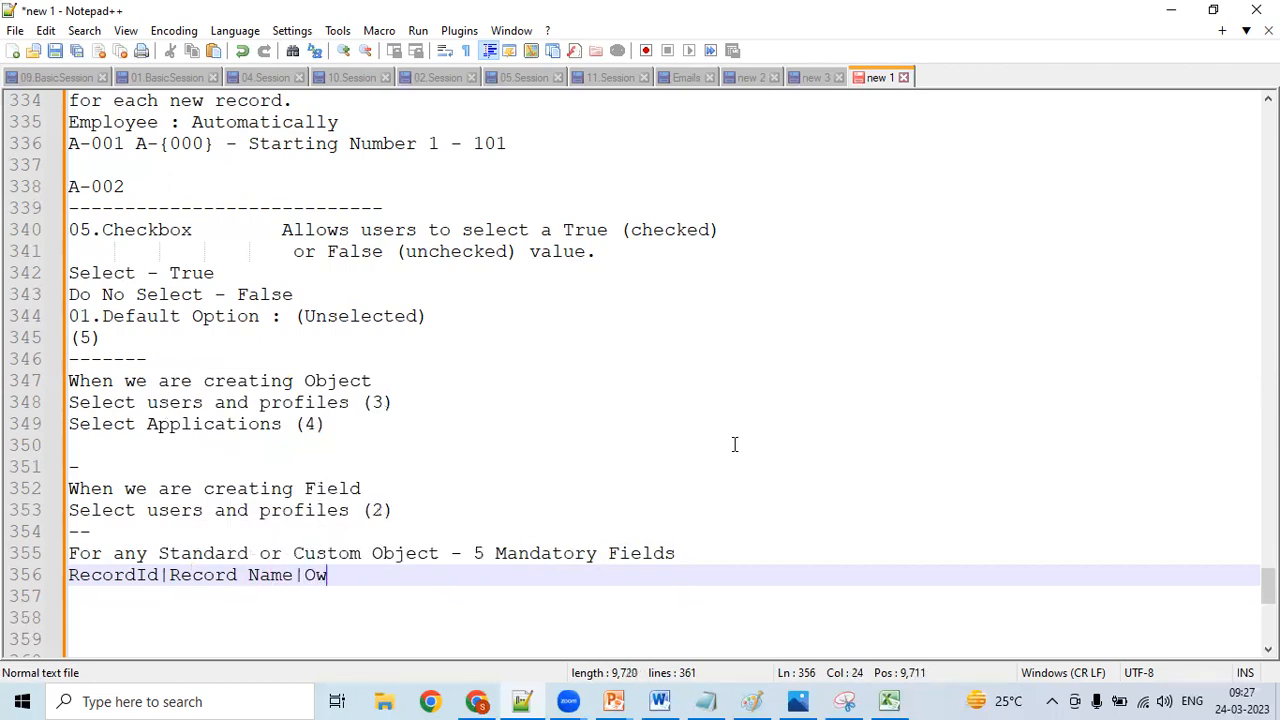
text(er|Created)
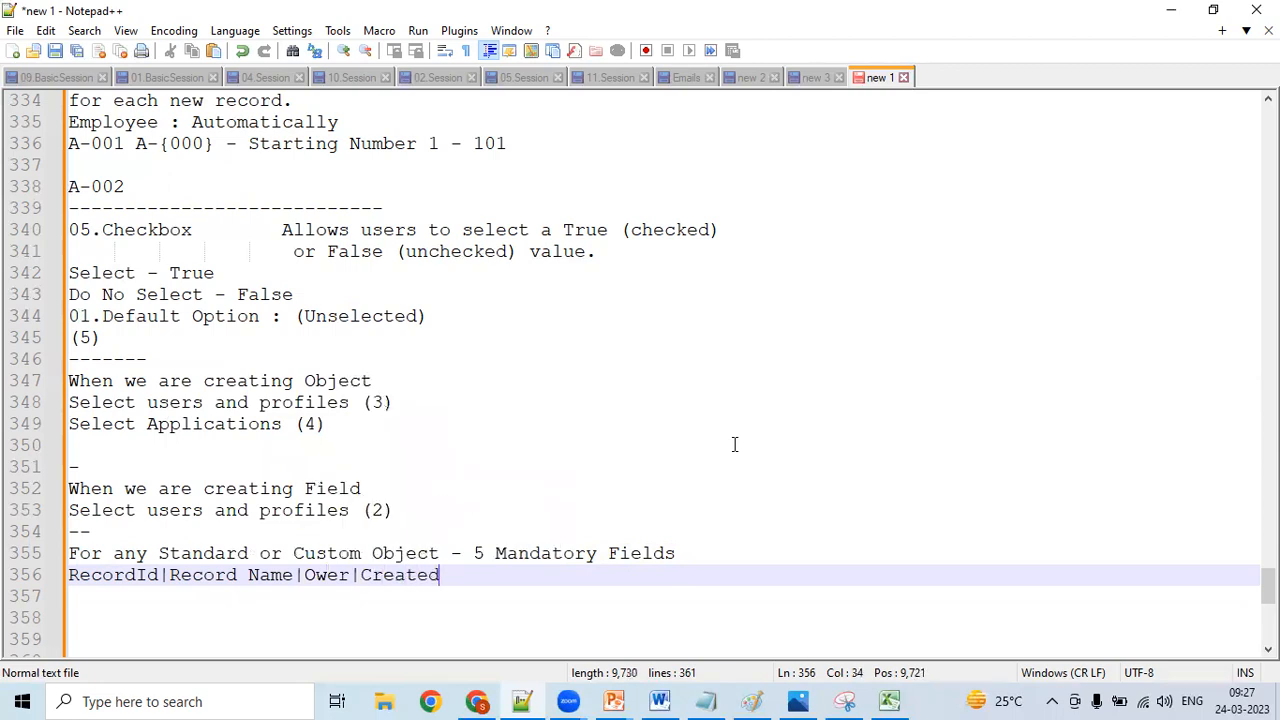
text( By|)
text(st )
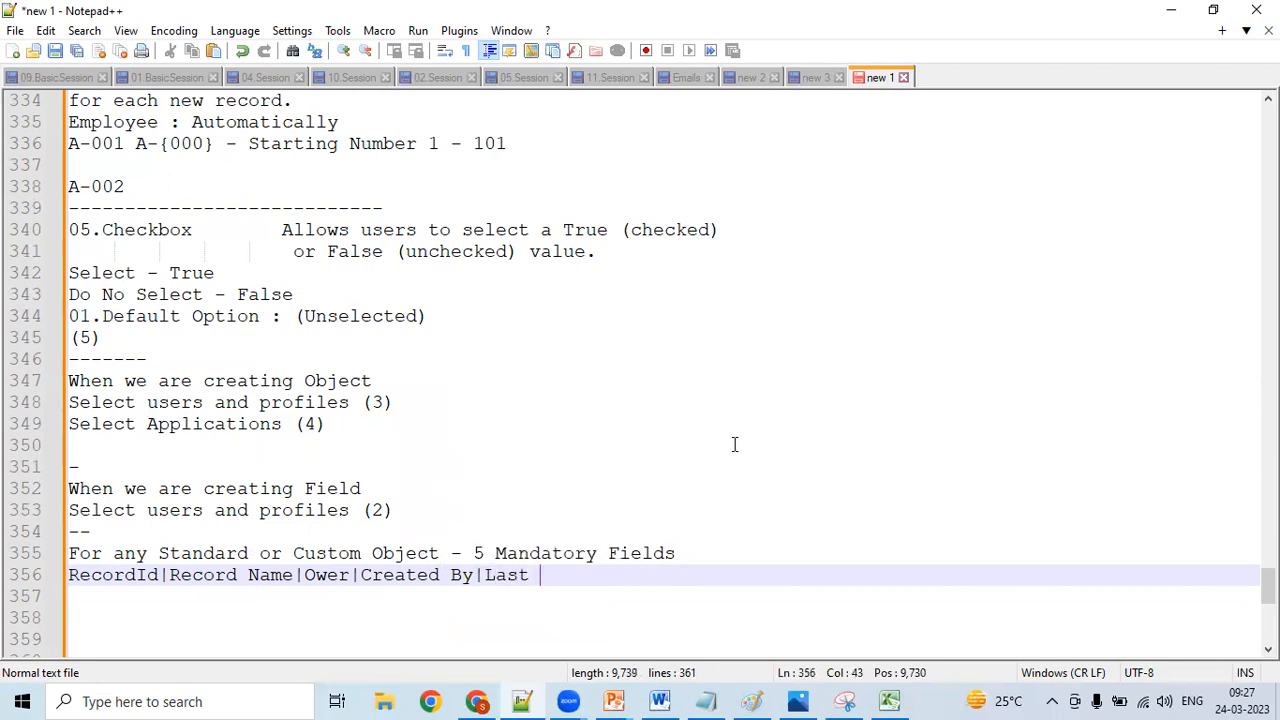
text(Modif)
text(ire)
key(BackSpace)
key(BackSpace)
text(ed)
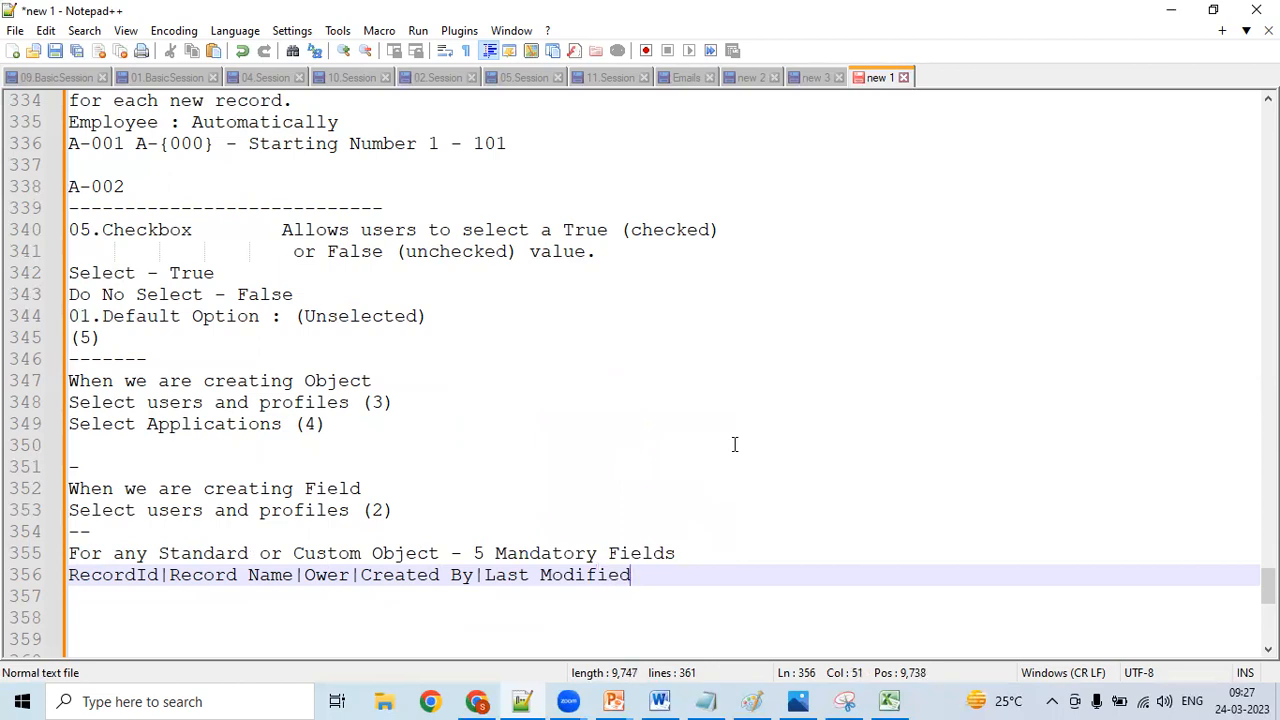
text( by|)
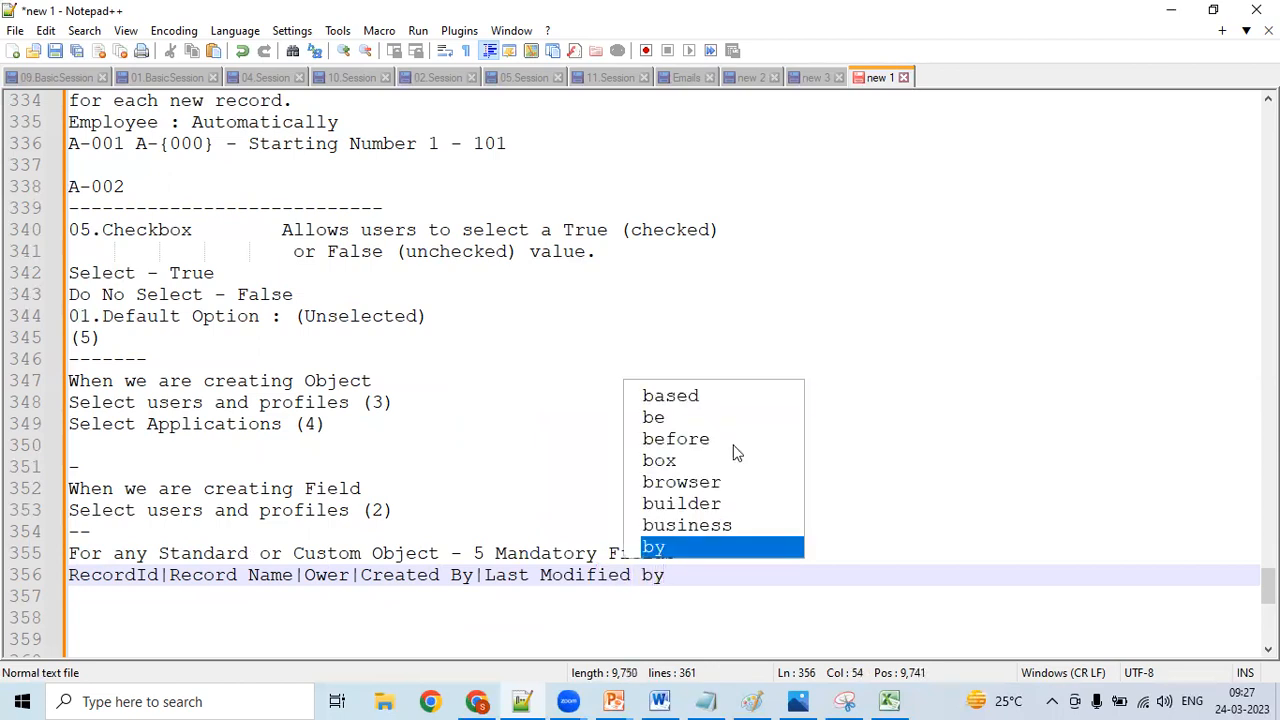
- Highlight Record Name in the list of mandatory fields
click(309, 570)
key(Left)
key(shift+Left)
key(shift+Left)
key(shift+Left)
key(shift+Left)
key(shift+Left)
key(shift+Left)
key(shift+Left)
key(shift+Left)
key(shift+Left)
key(shift+Left)
key(shift+Left)
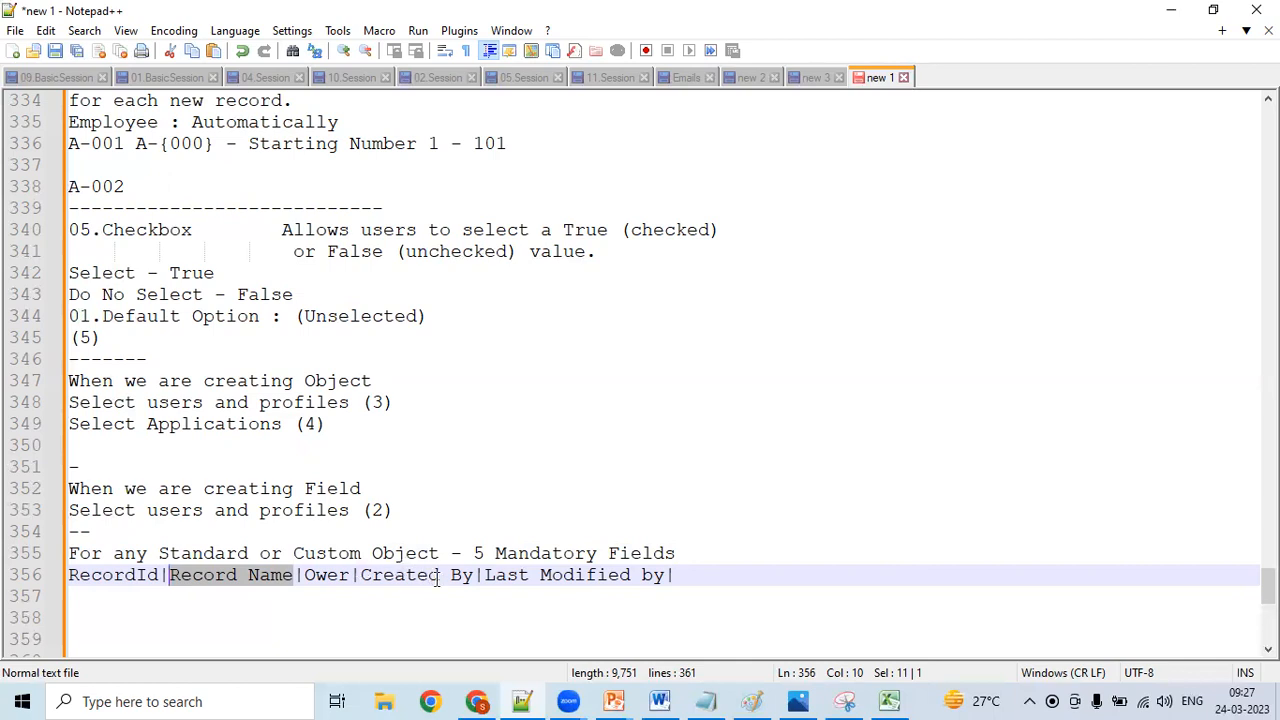
- Switch to Chrome and set the PositionID display format to PID-{000} with starting number 101
click(476, 701)
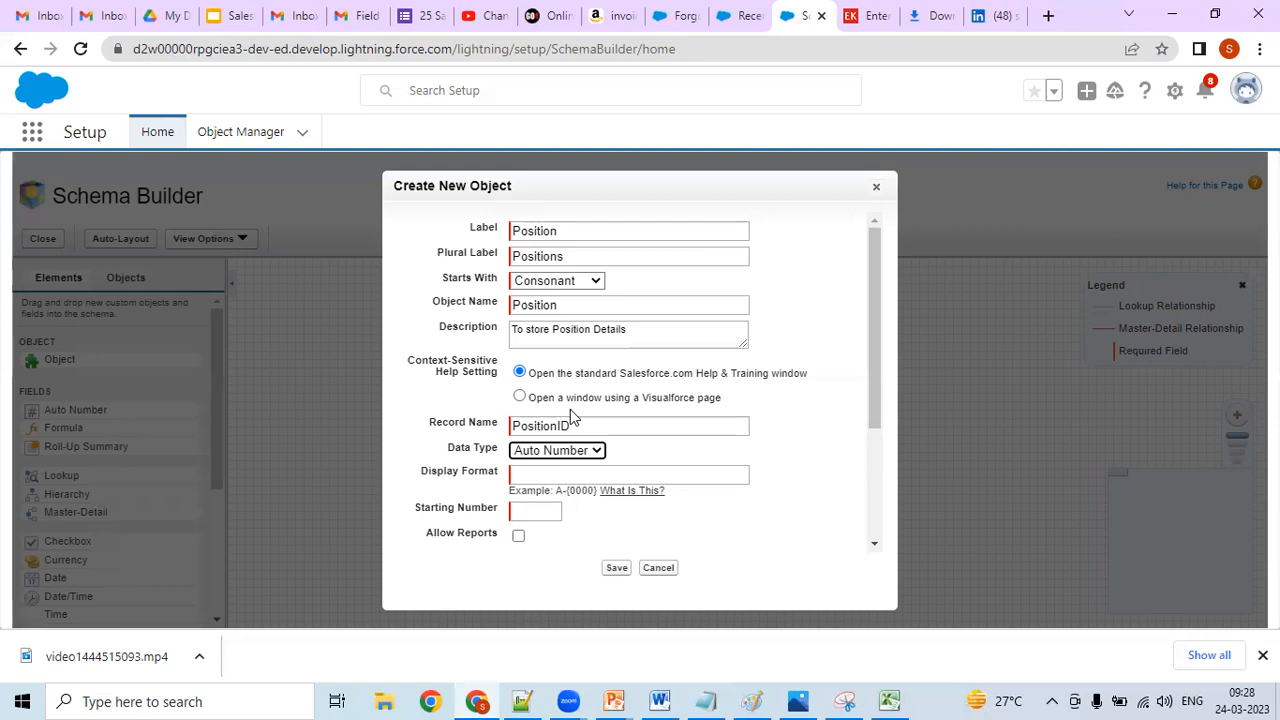
click(534, 472)
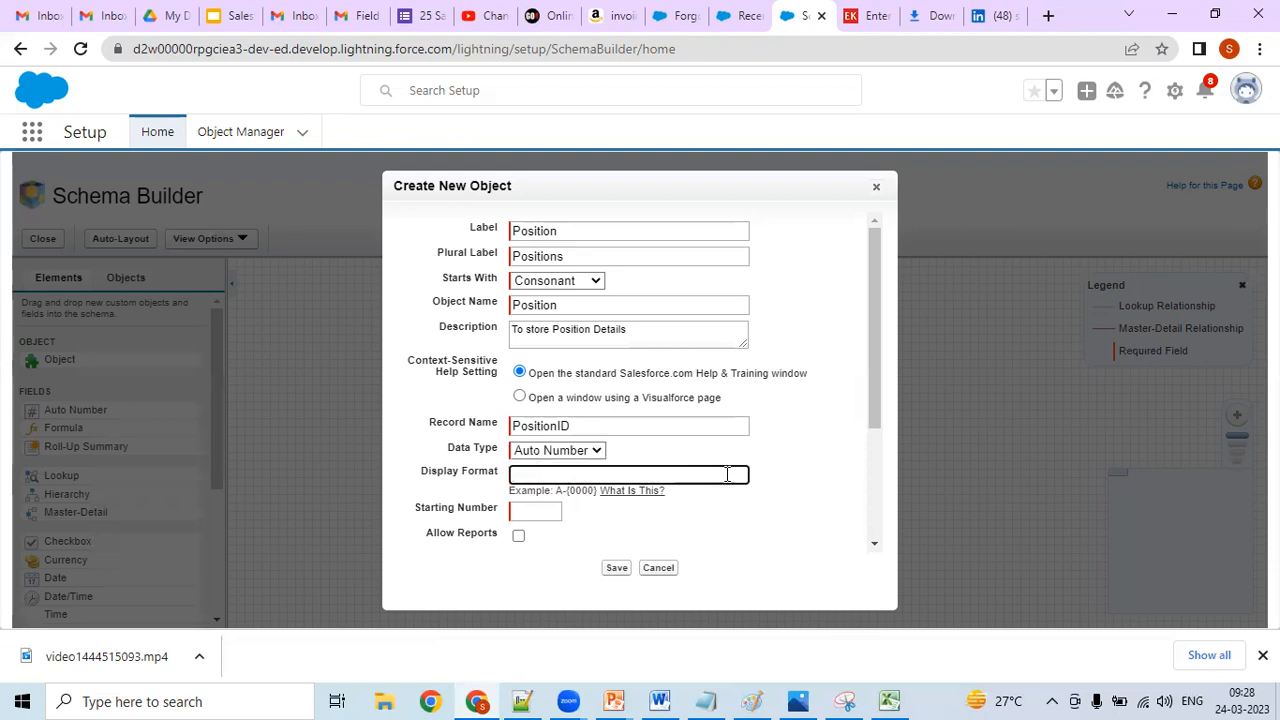
text(PID-{000})
click(547, 512)
text(101)
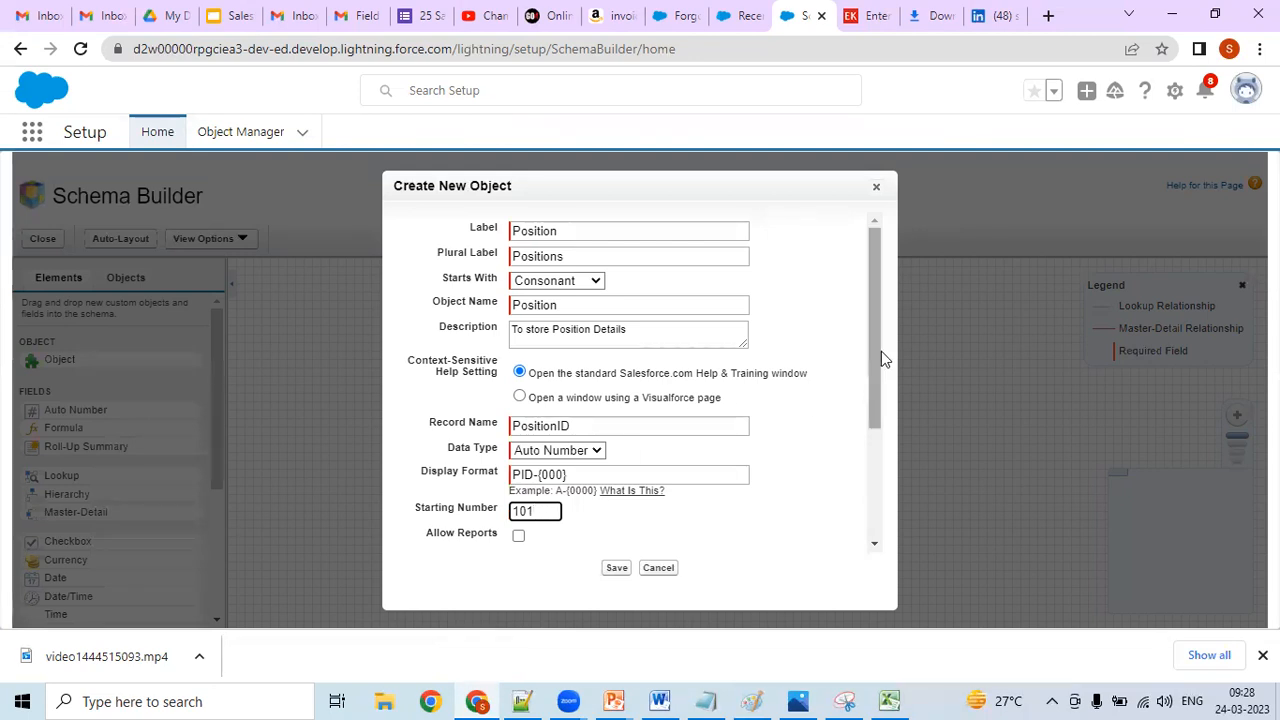
- Enable reports, activities, field history tracking and the Google Docs, Notes, and Attachments related list, and save the Position object
scroll(869, 404, down, 1)
scroll(868, 404, down, 1)
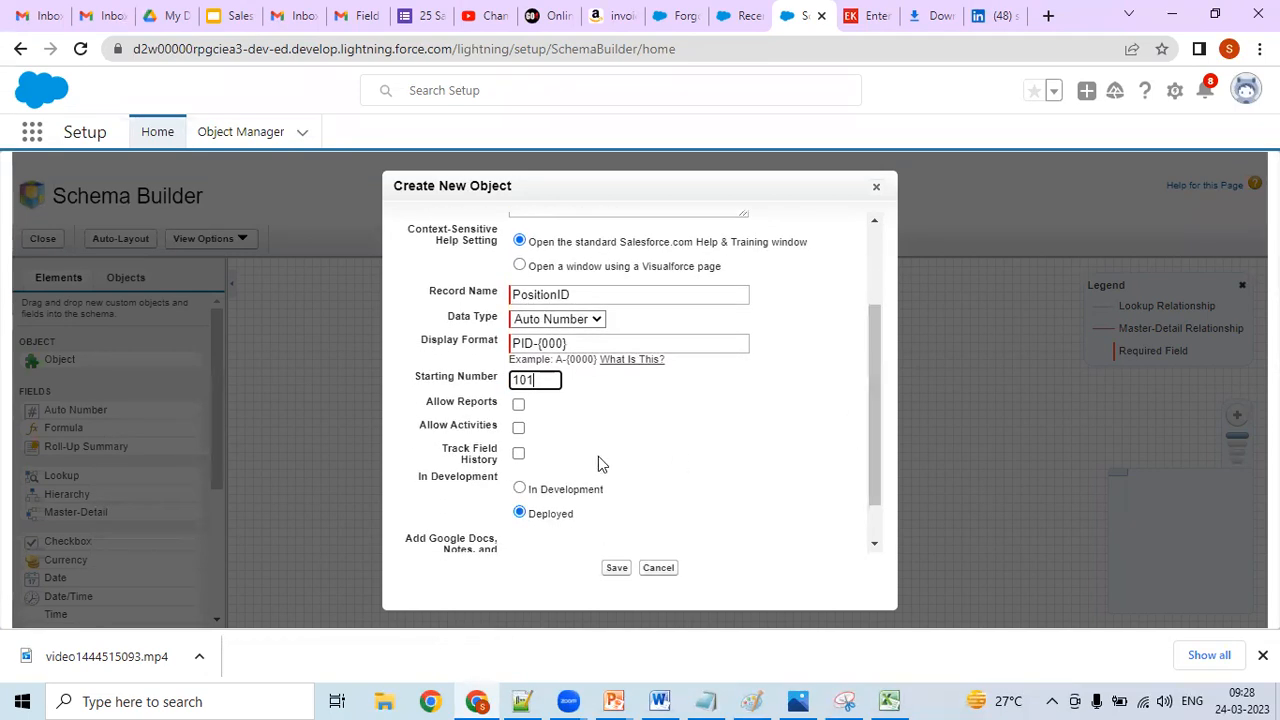
click(518, 404)
click(518, 427)
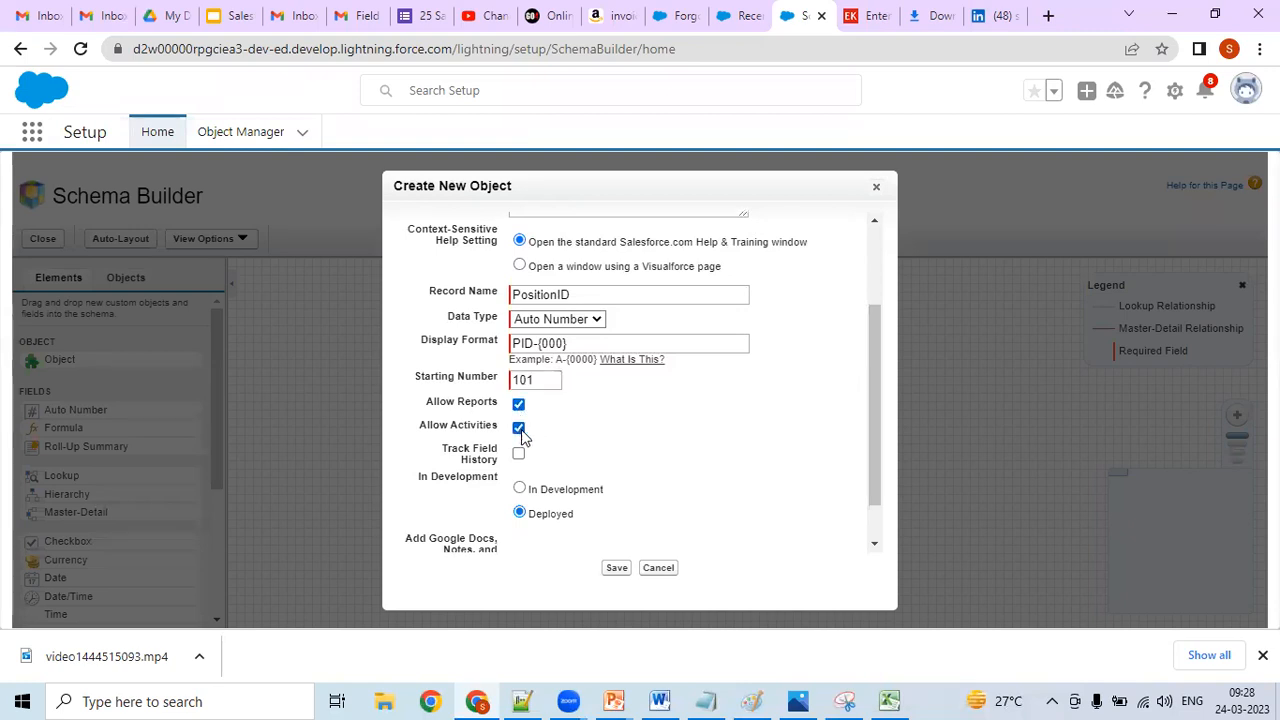
click(519, 455)
scroll(870, 413, down, 1)
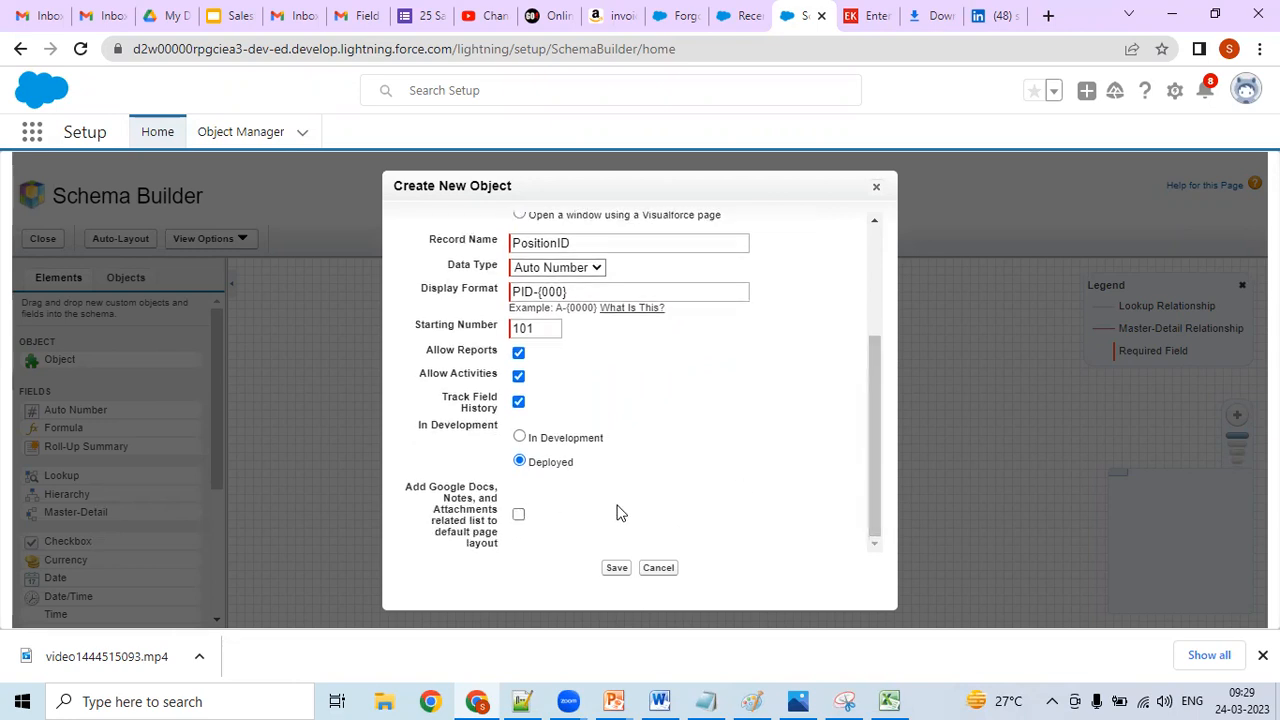
click(519, 516)
drag(868, 454, 836, 546)
click(613, 568)
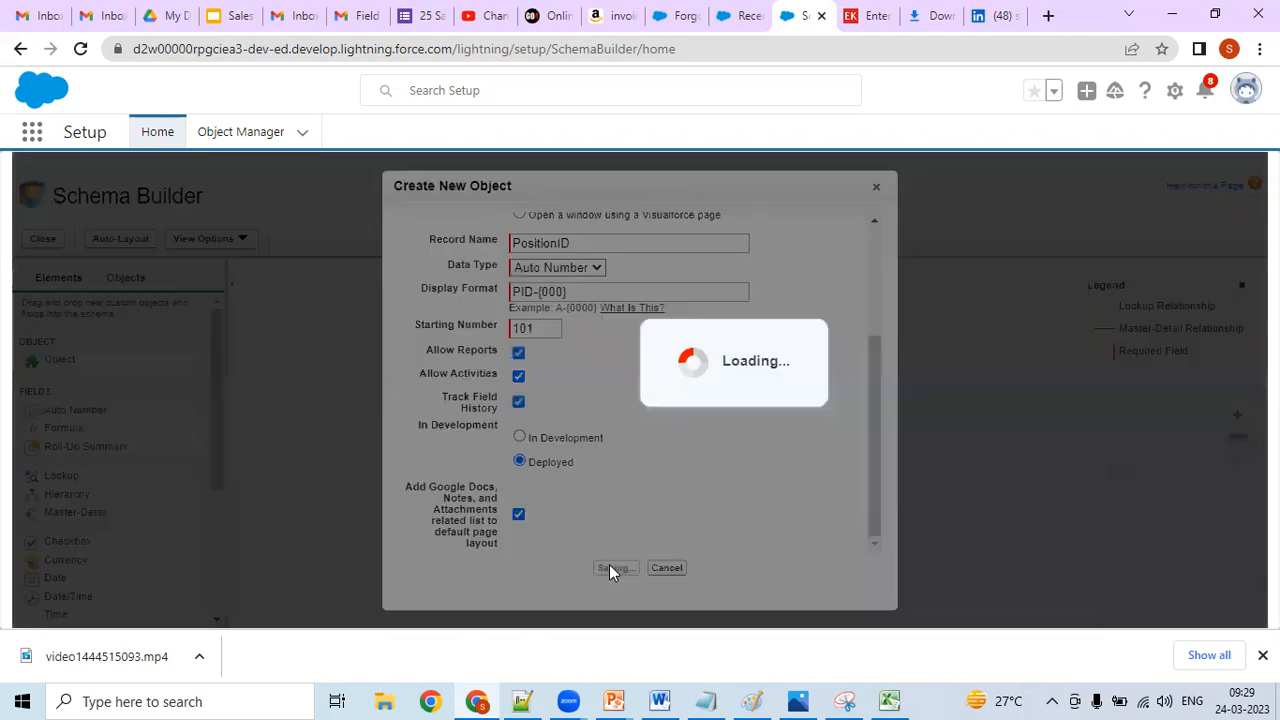
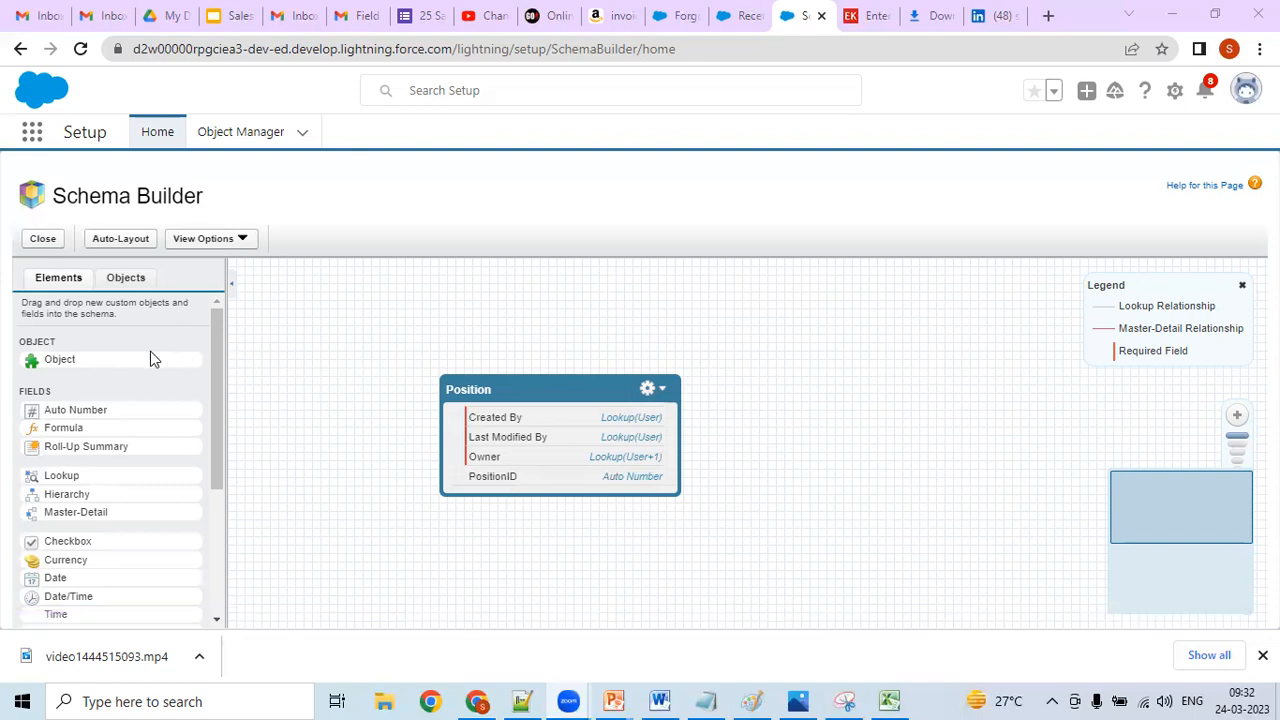
drag(131, 362, 934, 350)
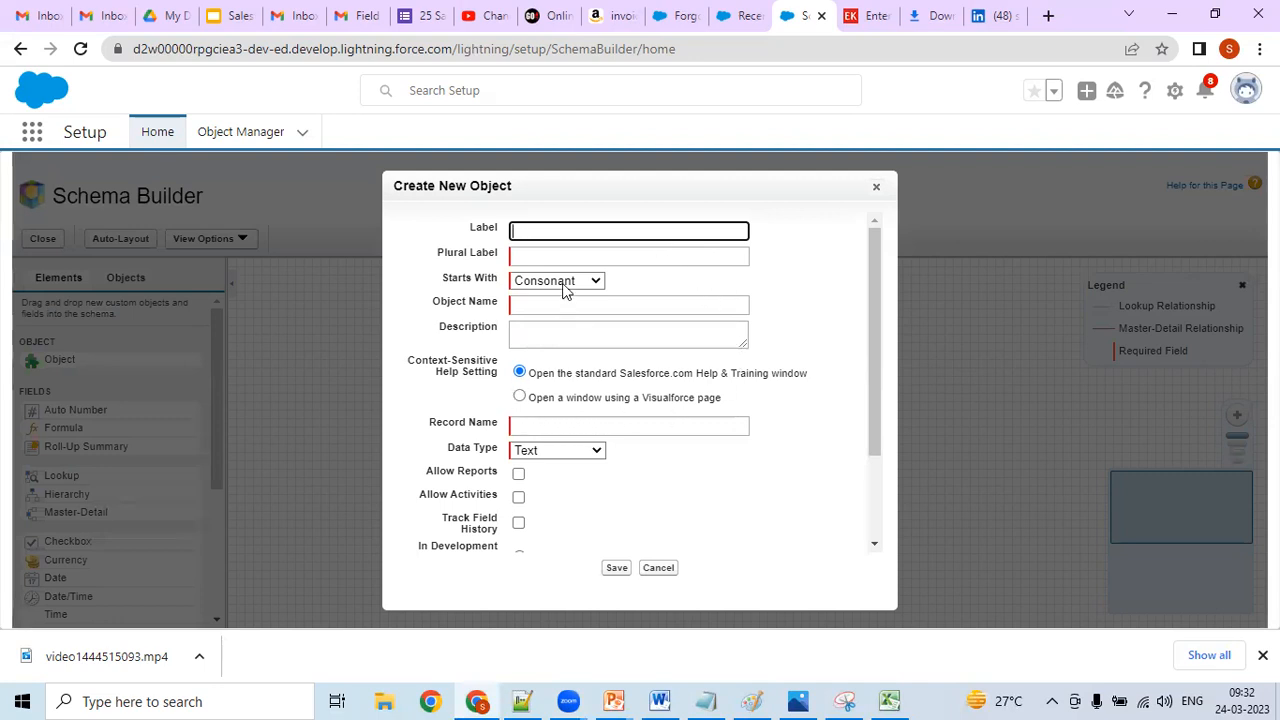
click(557, 253)
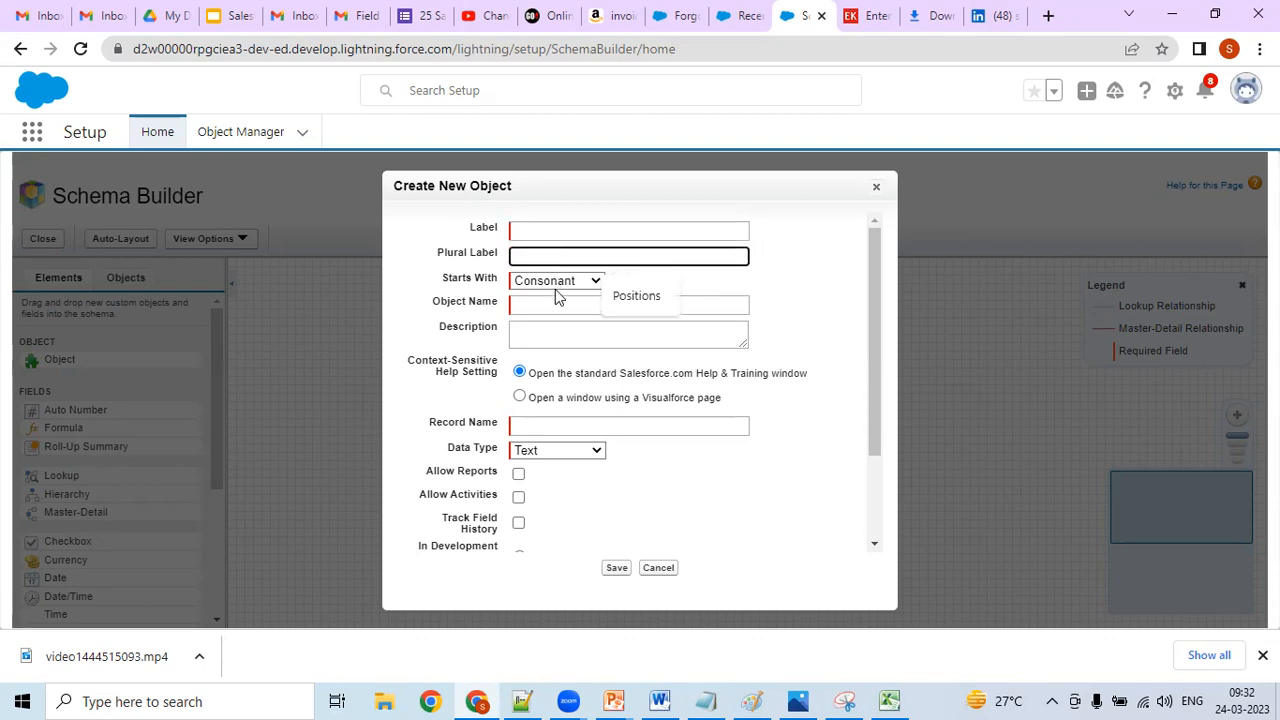
click(548, 302)
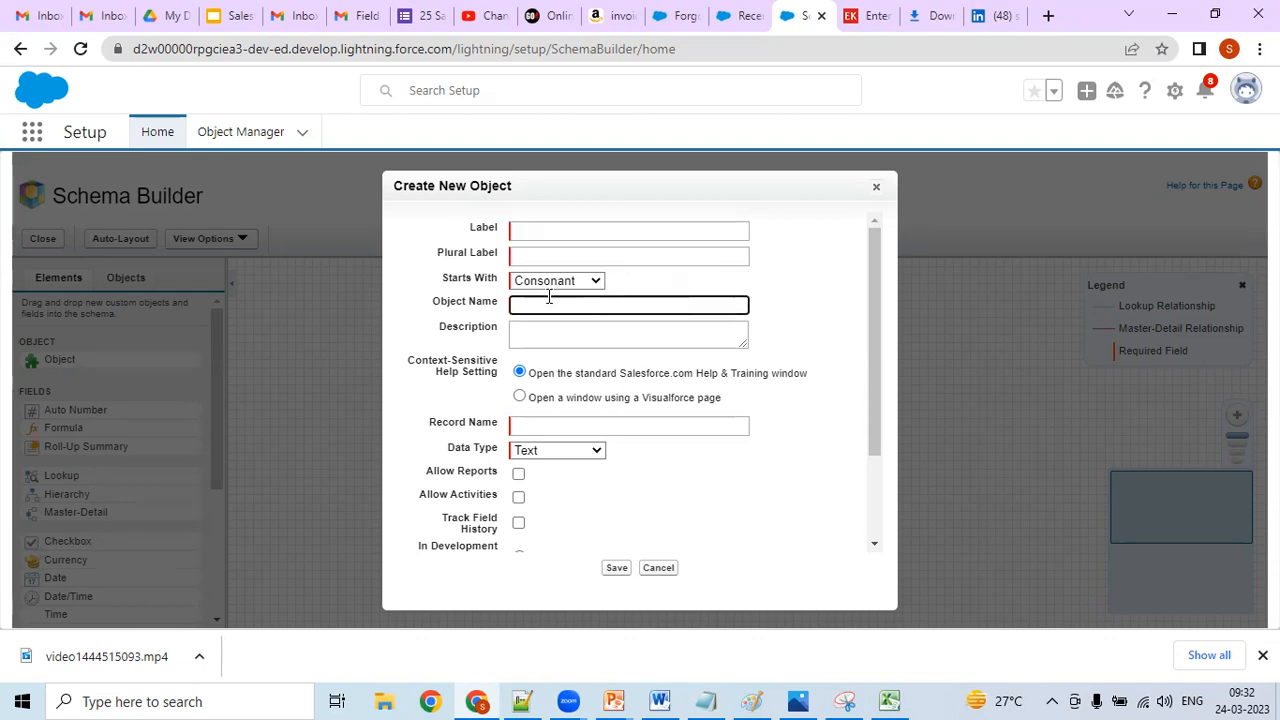
click(586, 230)
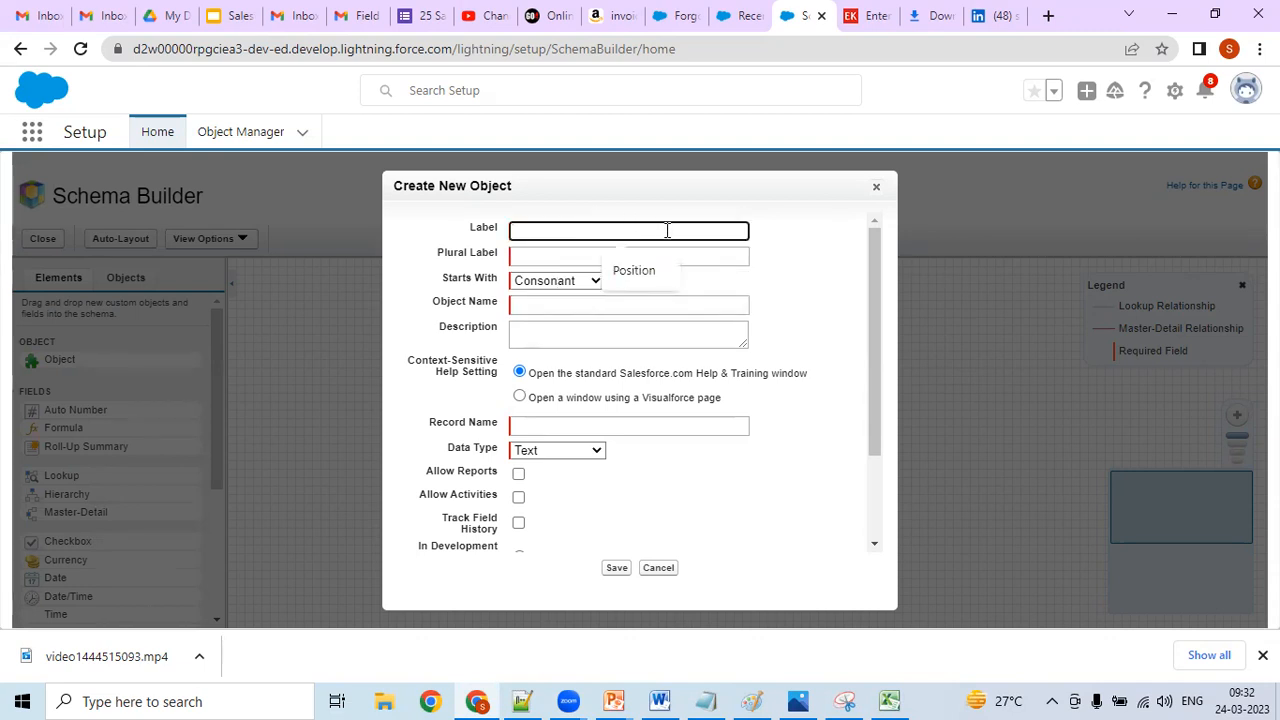
click(607, 430)
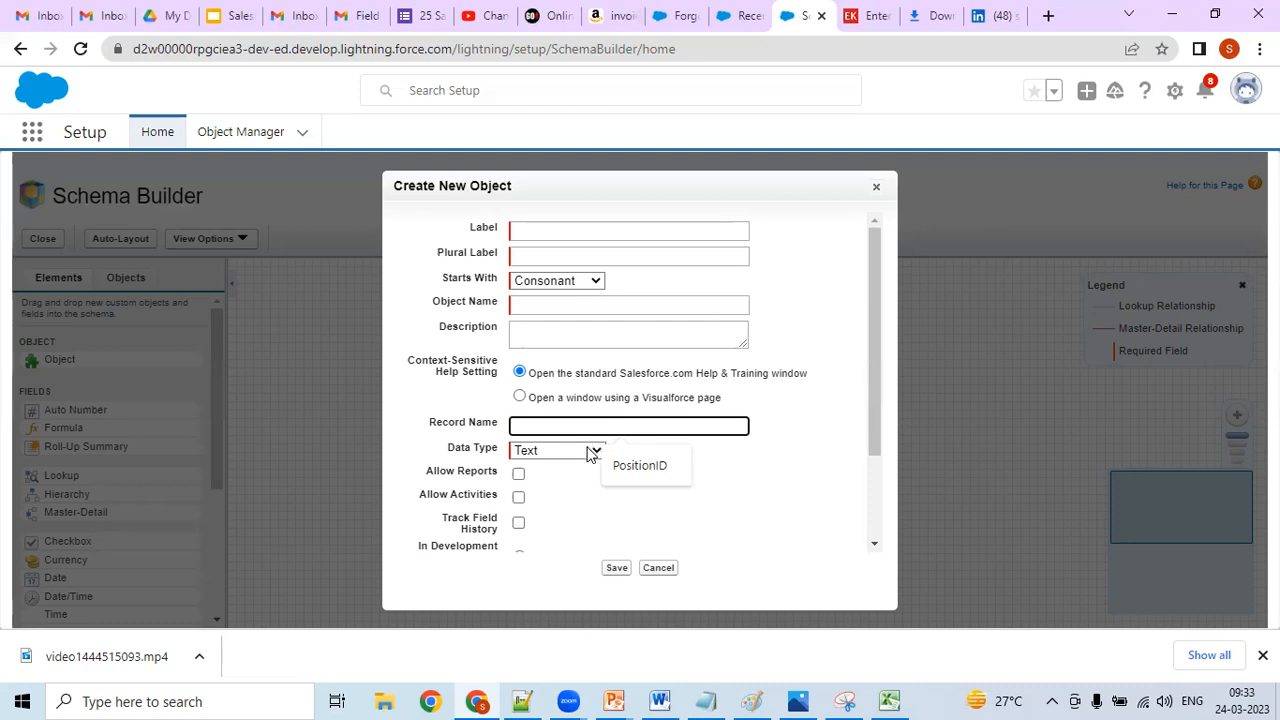
click(593, 452)
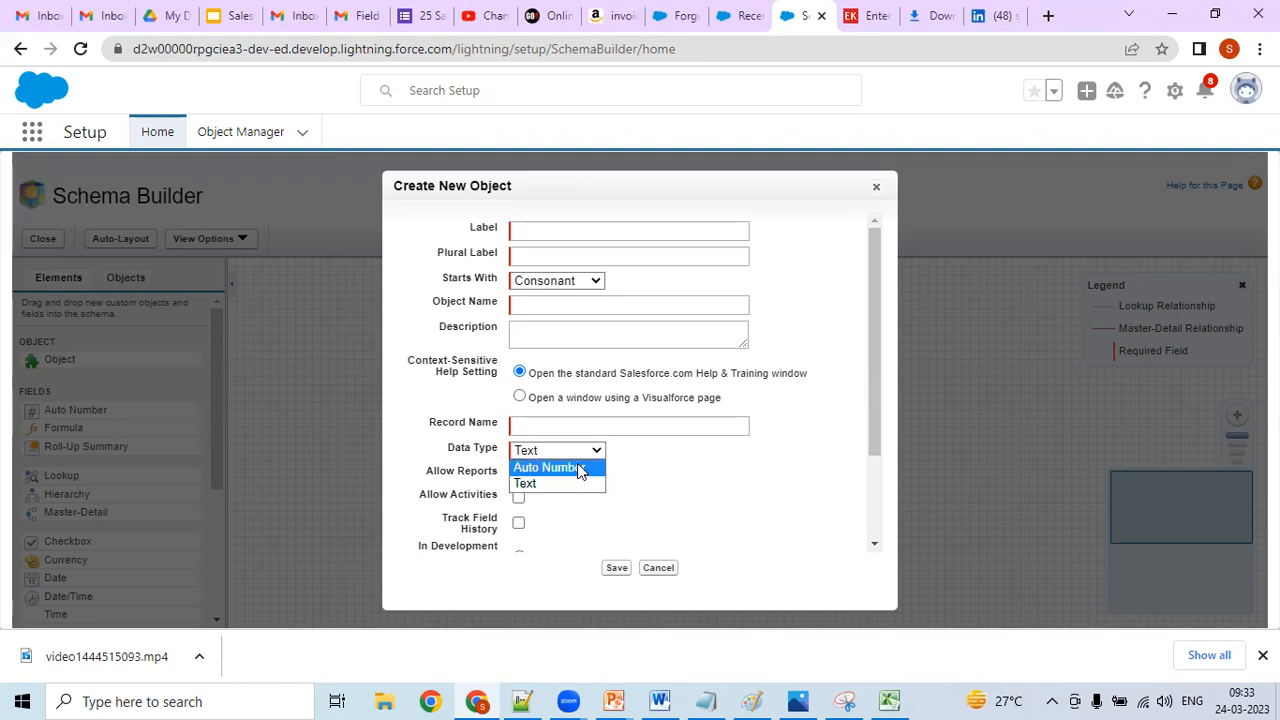
click(580, 465)
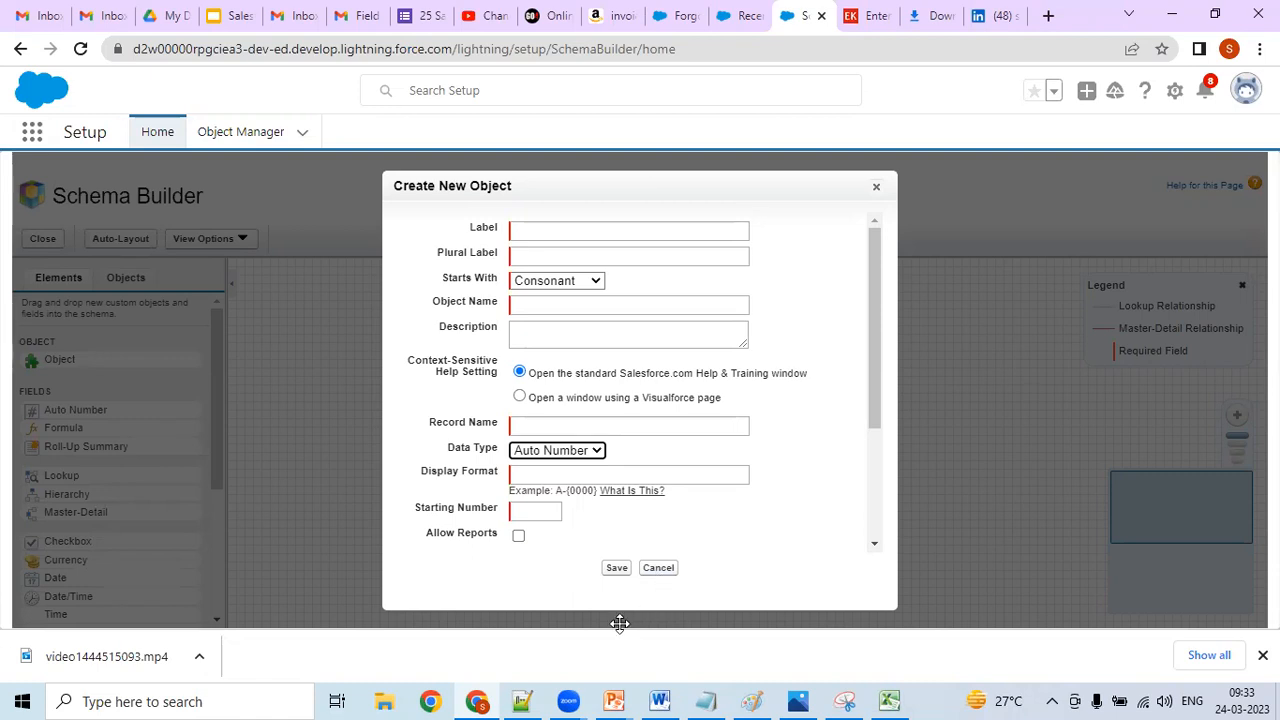
click(656, 568)
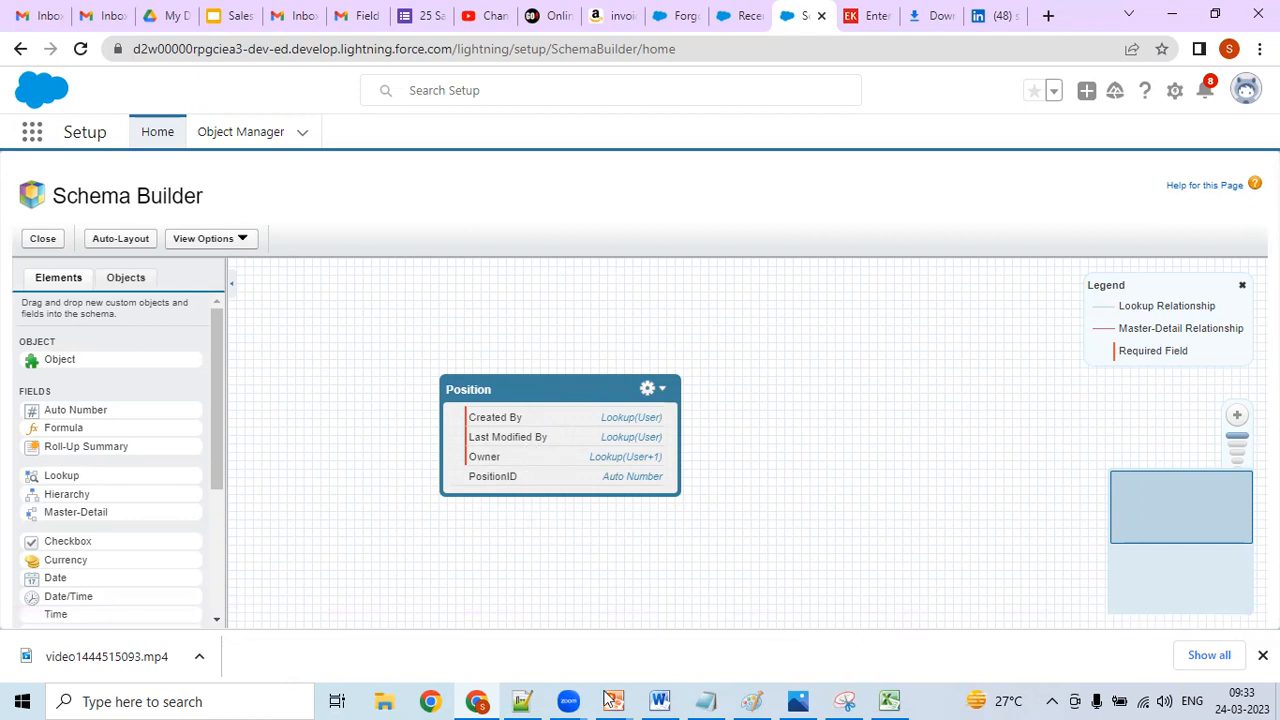
- Switch to Excel and examine the Checkbox row and its planned field name in Sheet1
click(888, 700)
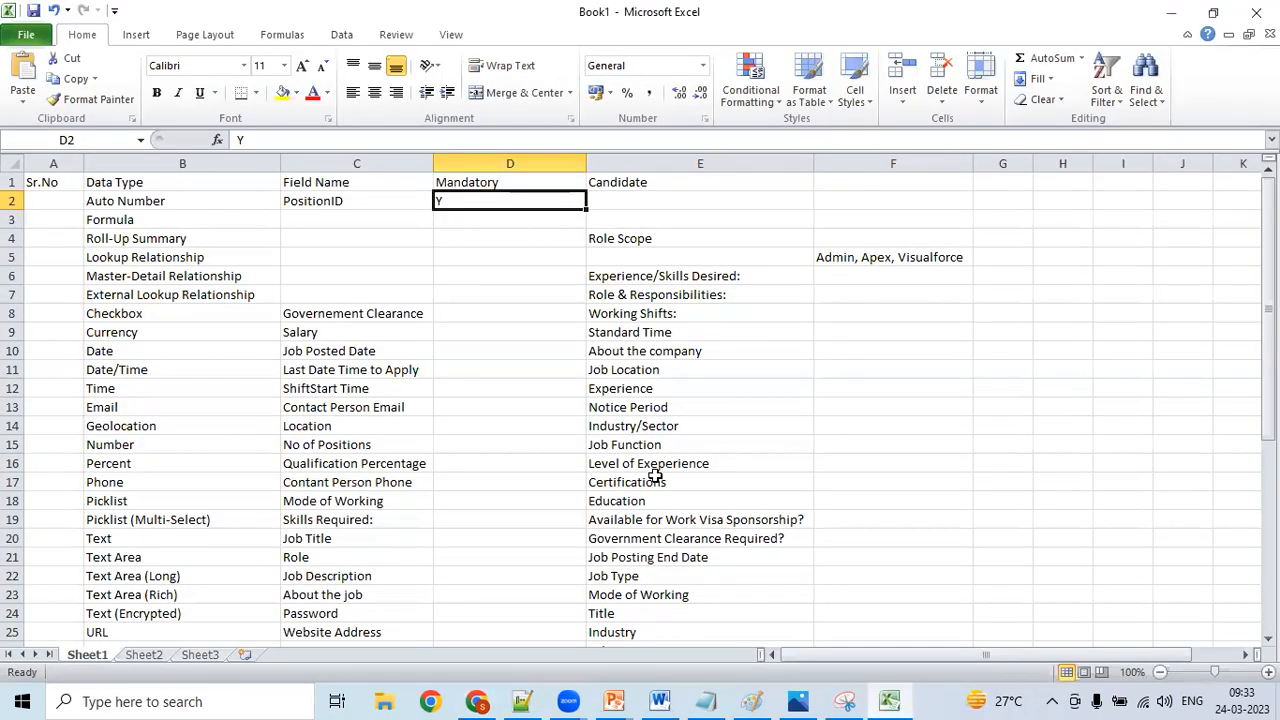
click(183, 316)
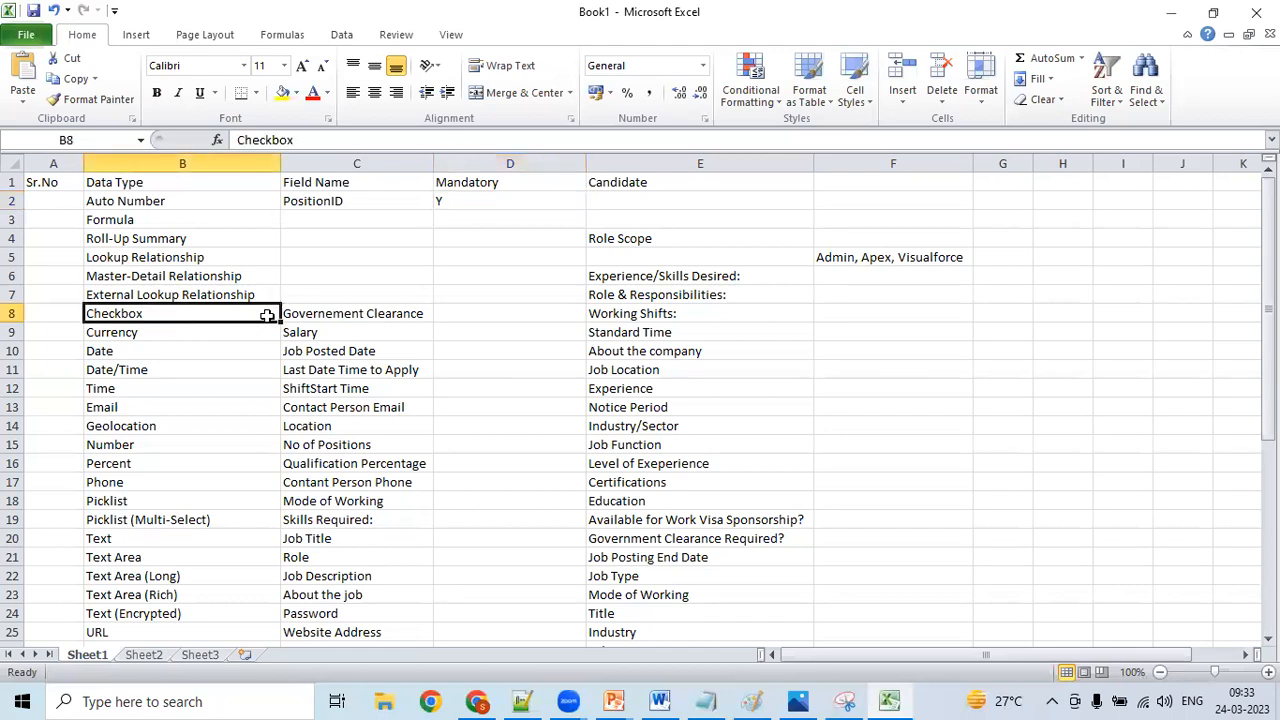
click(330, 314)
click(226, 310)
click(289, 314)
click(235, 313)
- Switch to Chrome and open the Object Manager in Salesforce Setup from the Axis Online Banking app
click(478, 701)
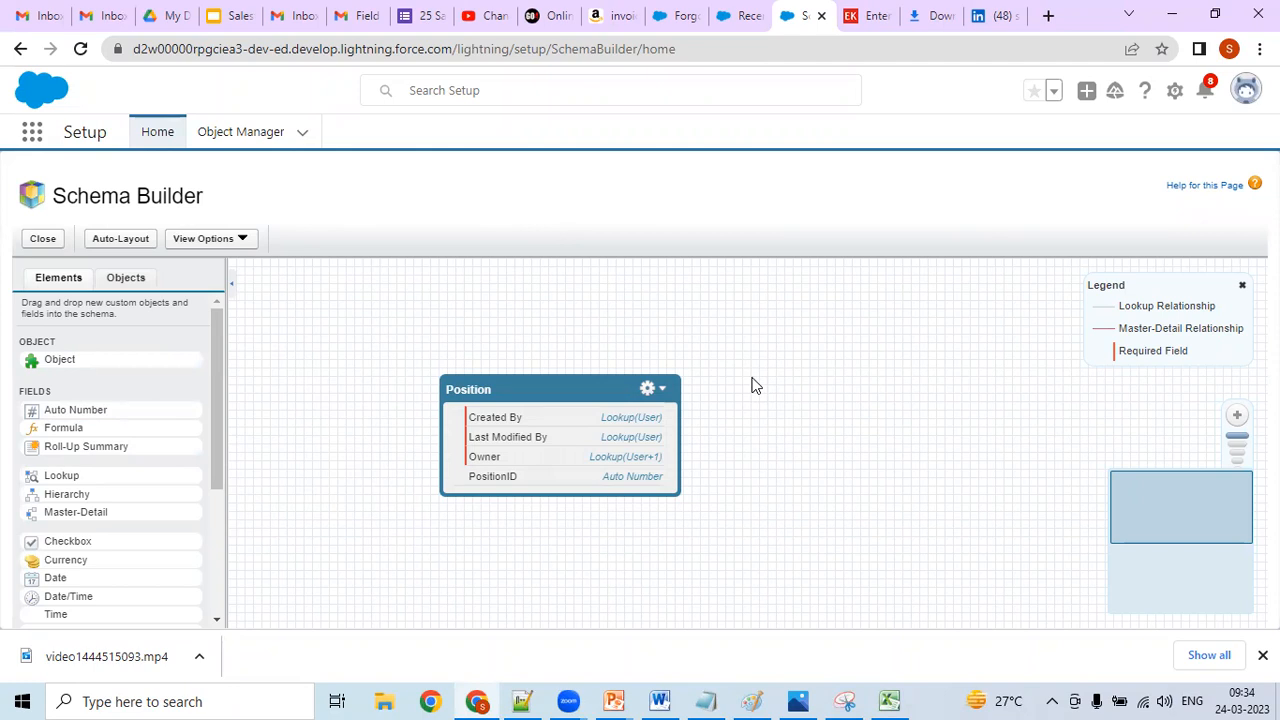
click(742, 17)
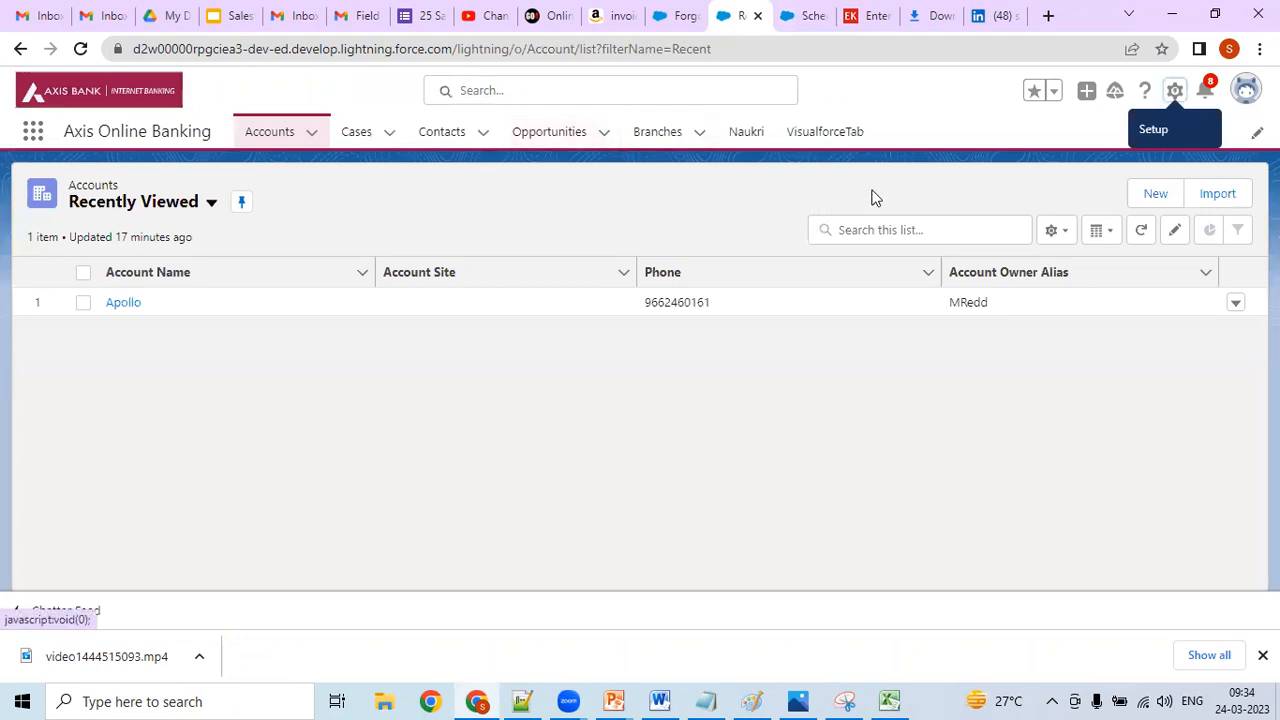
click(1176, 91)
click(1107, 147)
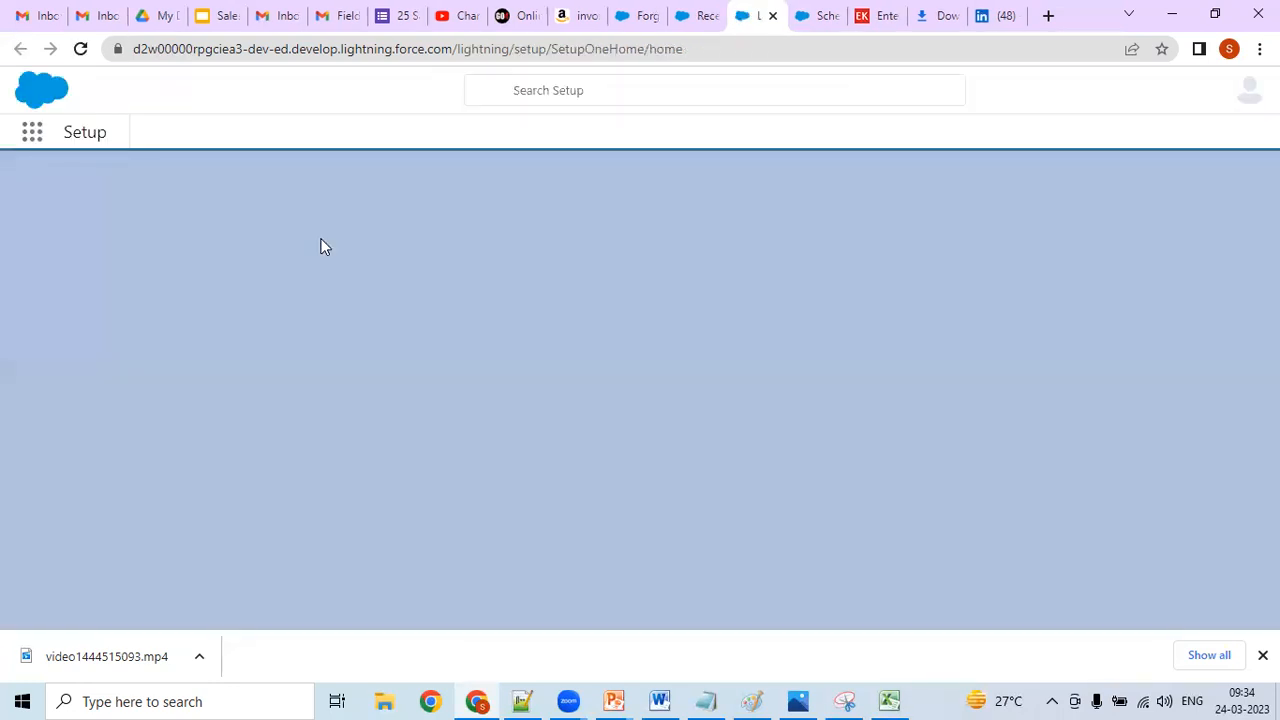
click(240, 133)
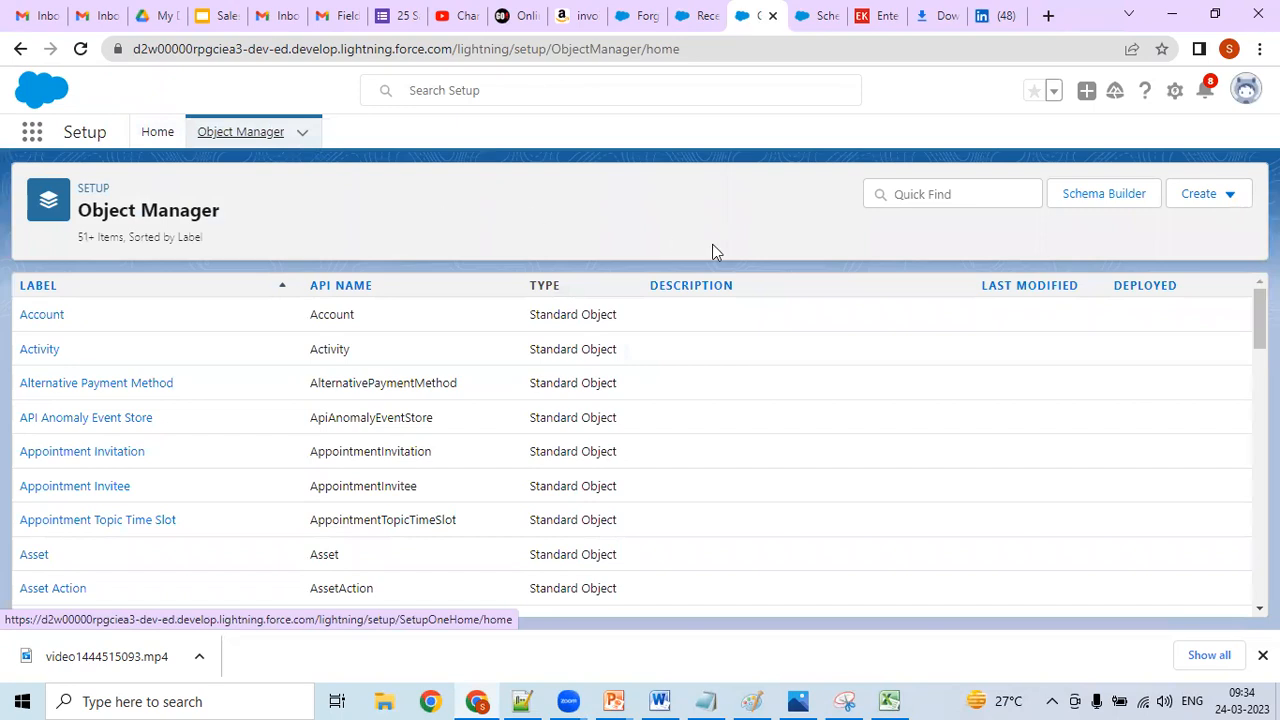
- Search the Object Manager for "POS" and open the Position object's Fields & Relationships
click(918, 196)
text(POS)
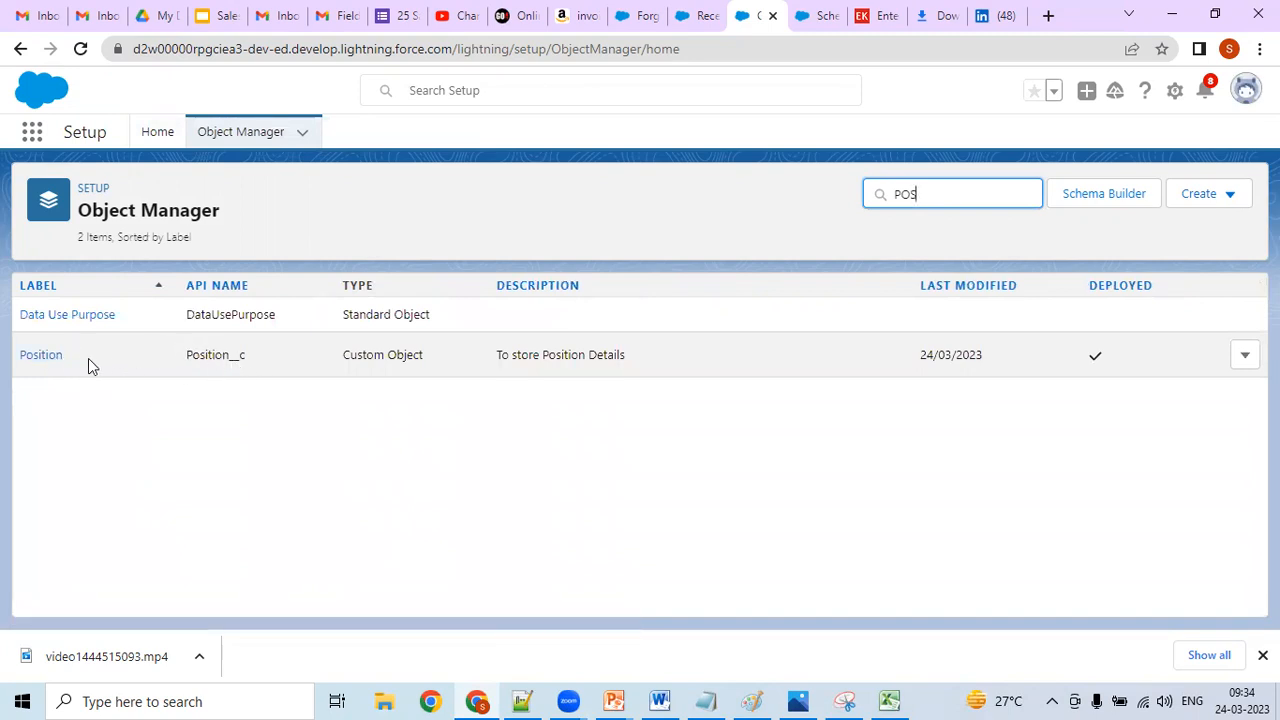
click(52, 362)
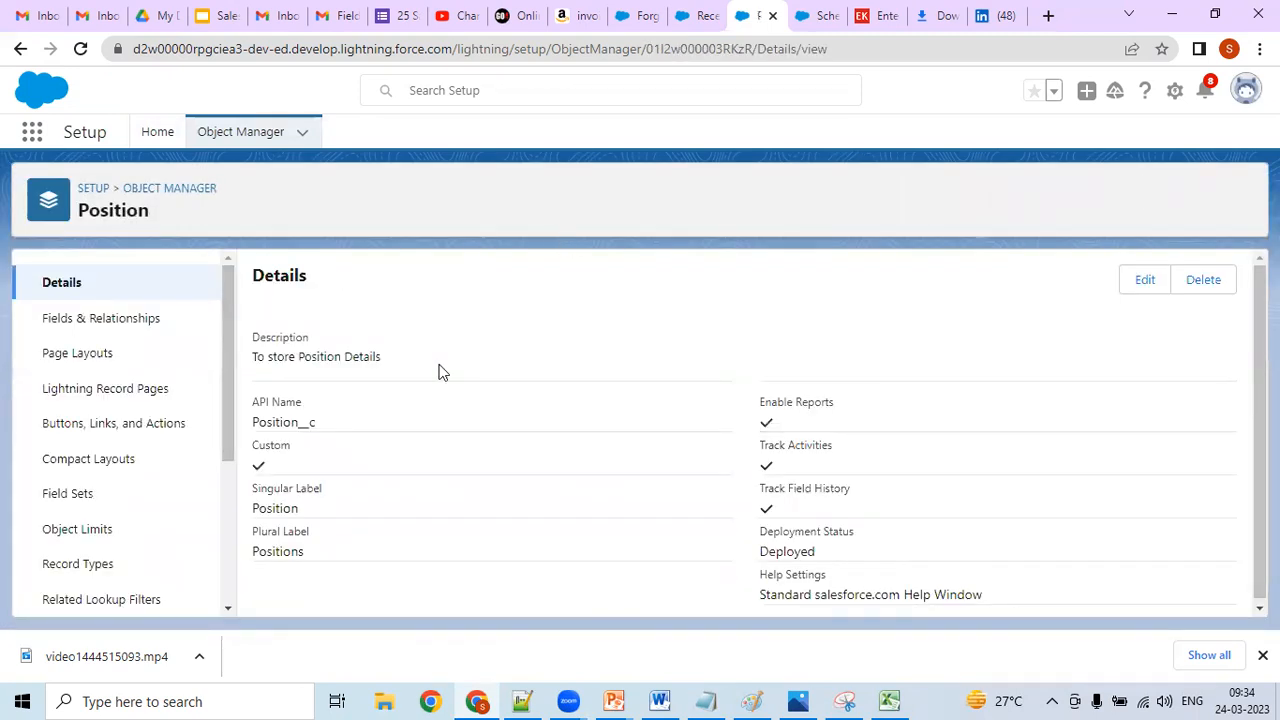
click(121, 326)
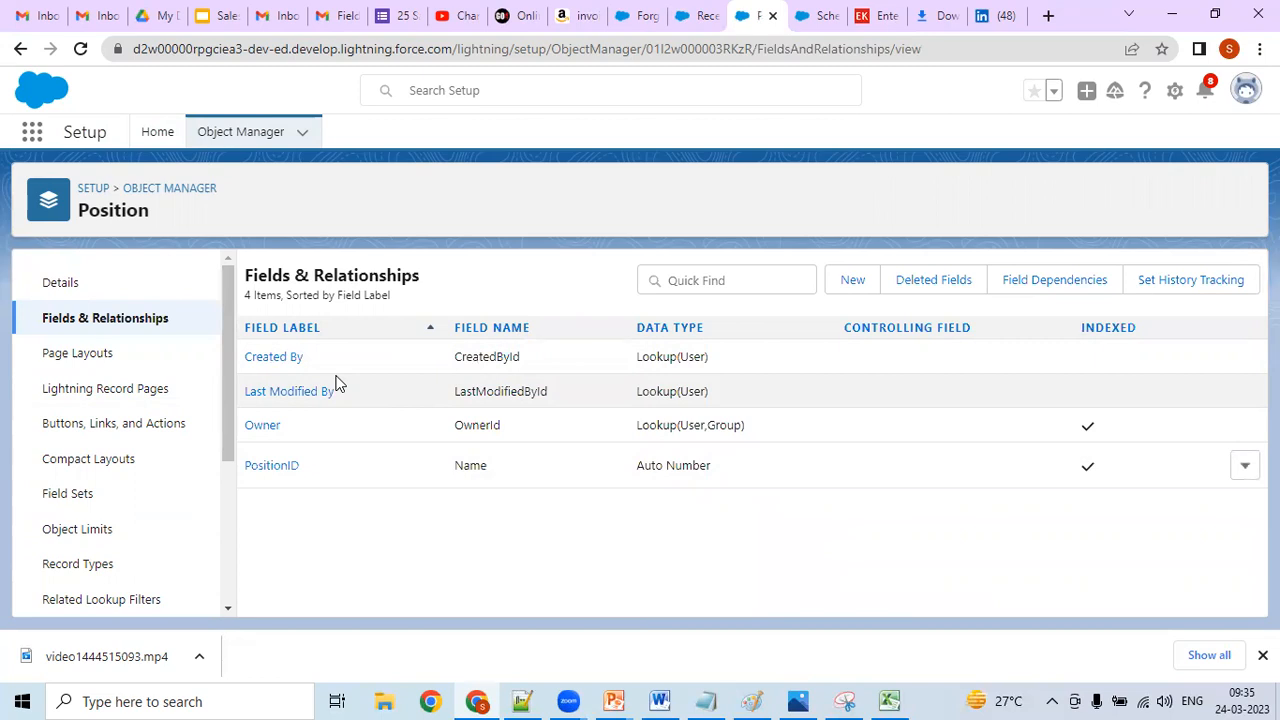
- Start a new custom field on the Position object and choose Checkbox as its data type
click(849, 279)
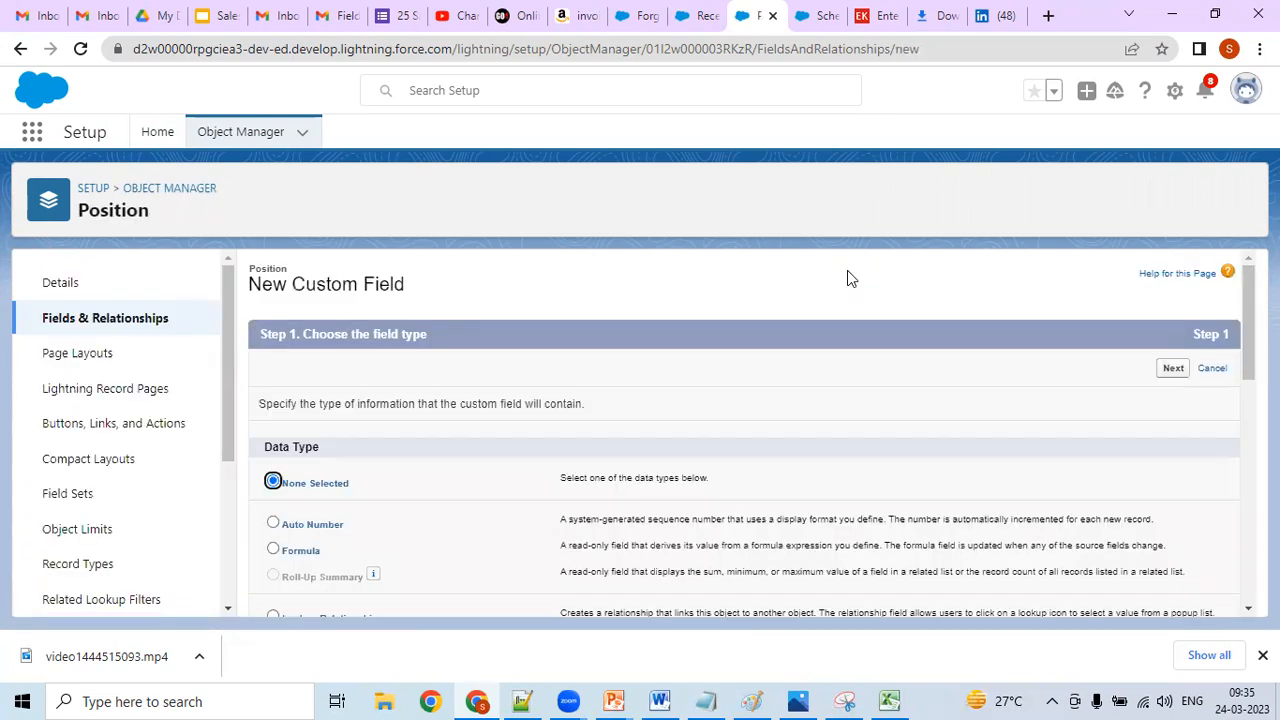
drag(1247, 287, 1241, 308)
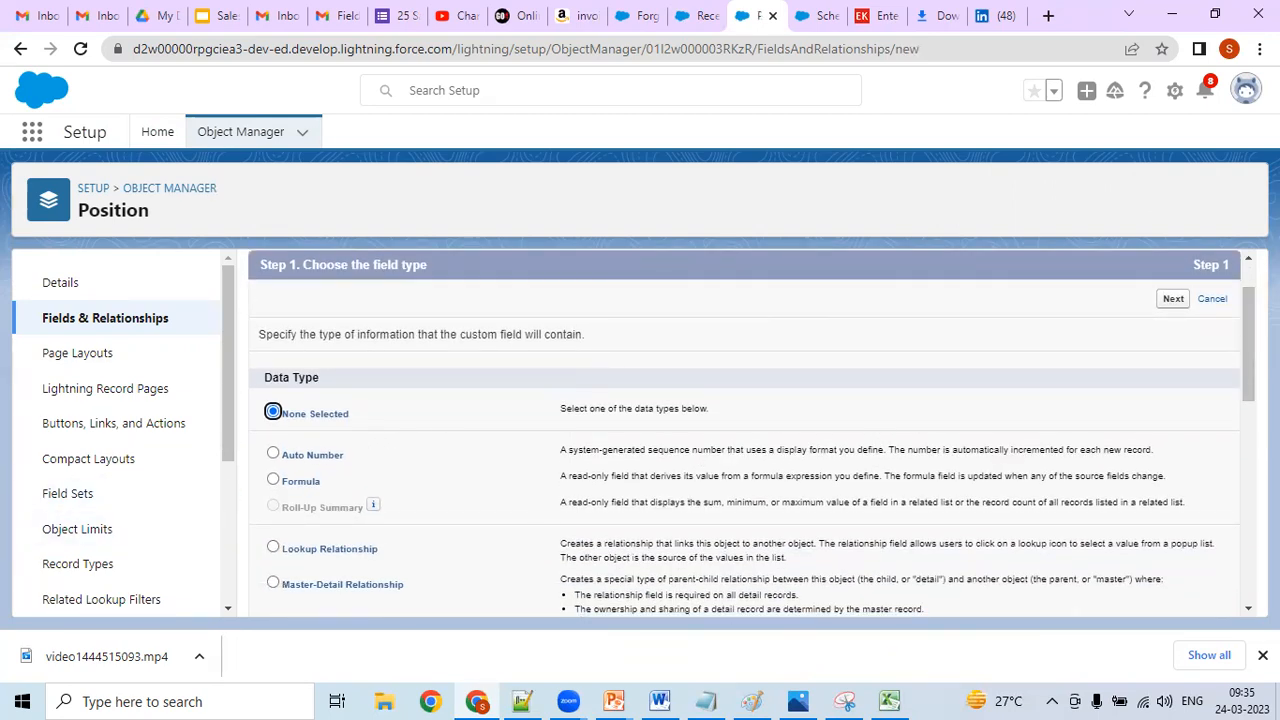
click(1239, 332)
drag(1246, 334, 1226, 437)
click(273, 389)
- Copy the heading "Step 1. Choose the field type" into the Notepad++ notes below the mandatory fields list
drag(1247, 436, 1243, 306)
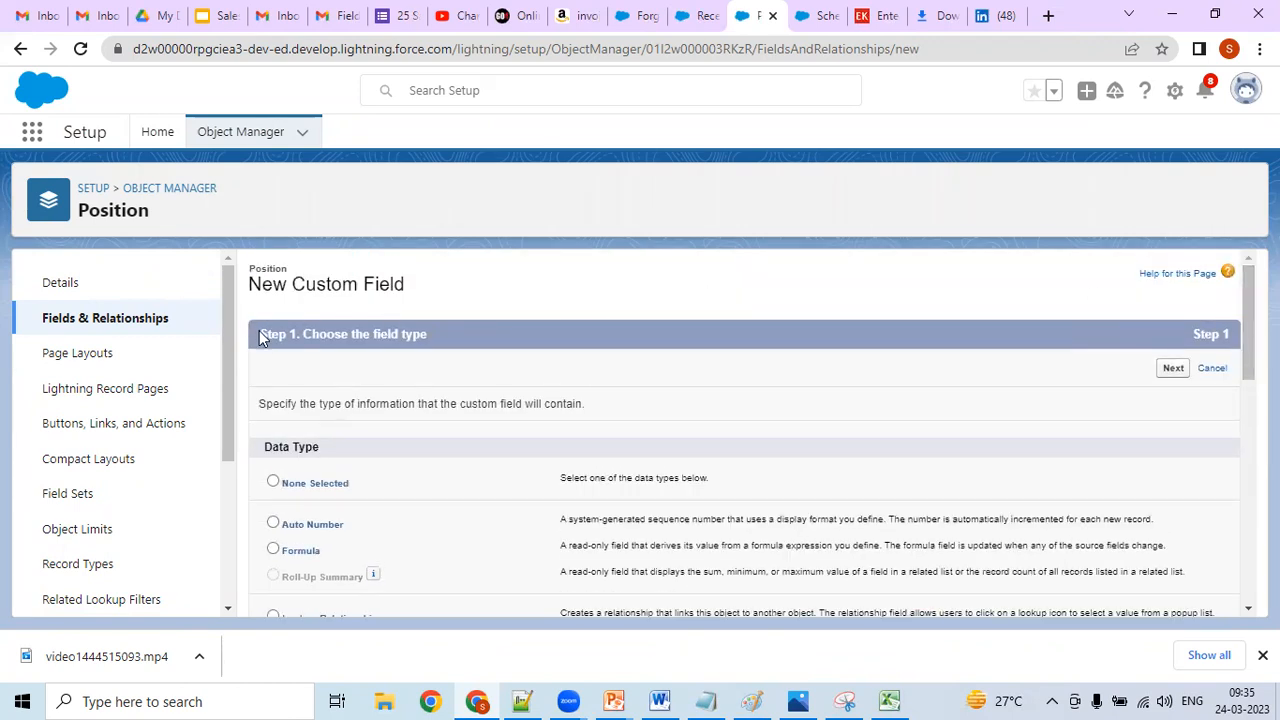
drag(262, 337, 469, 360)
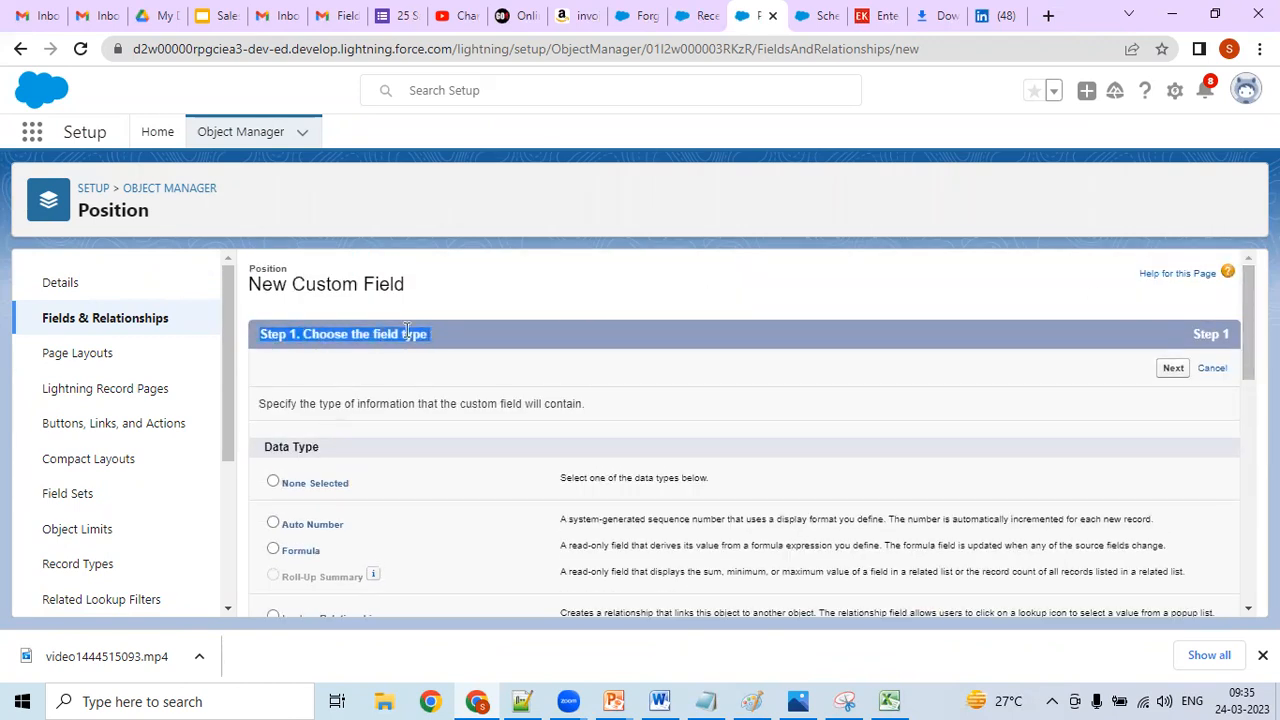
right_click(405, 332)
click(437, 345)
key(alt+Tab)
key(ctrl+v)
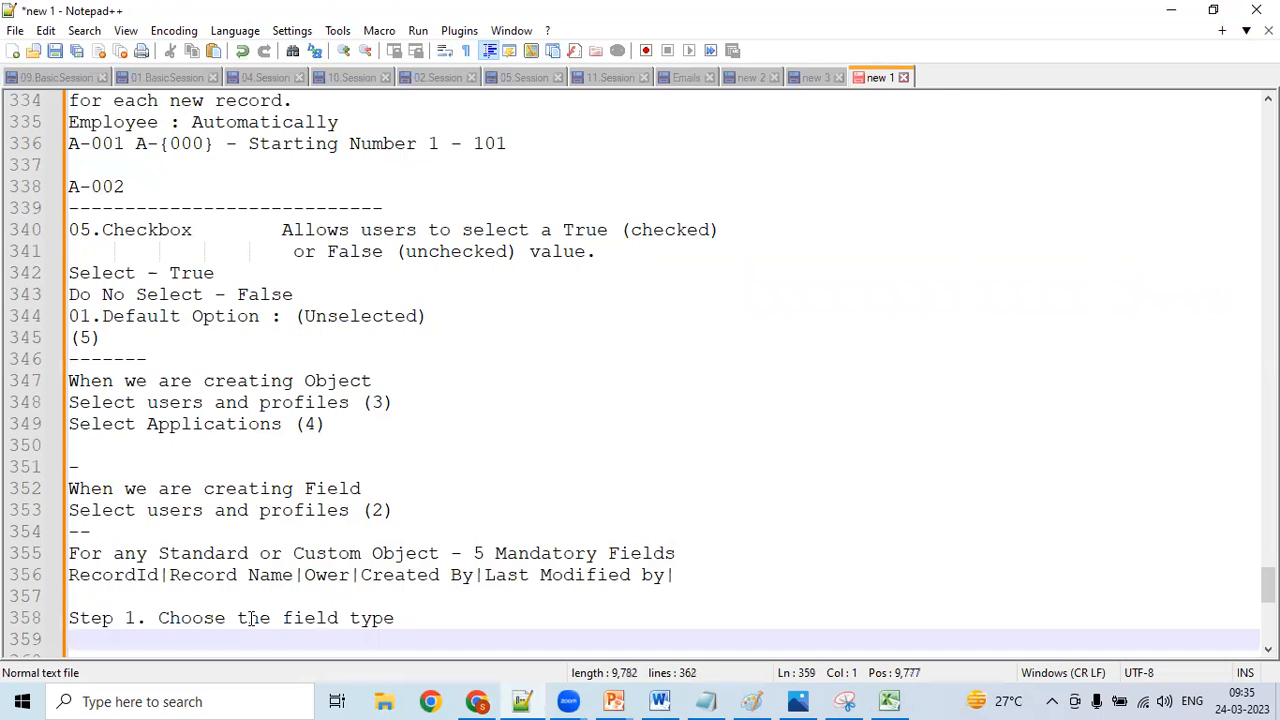
key(Return)
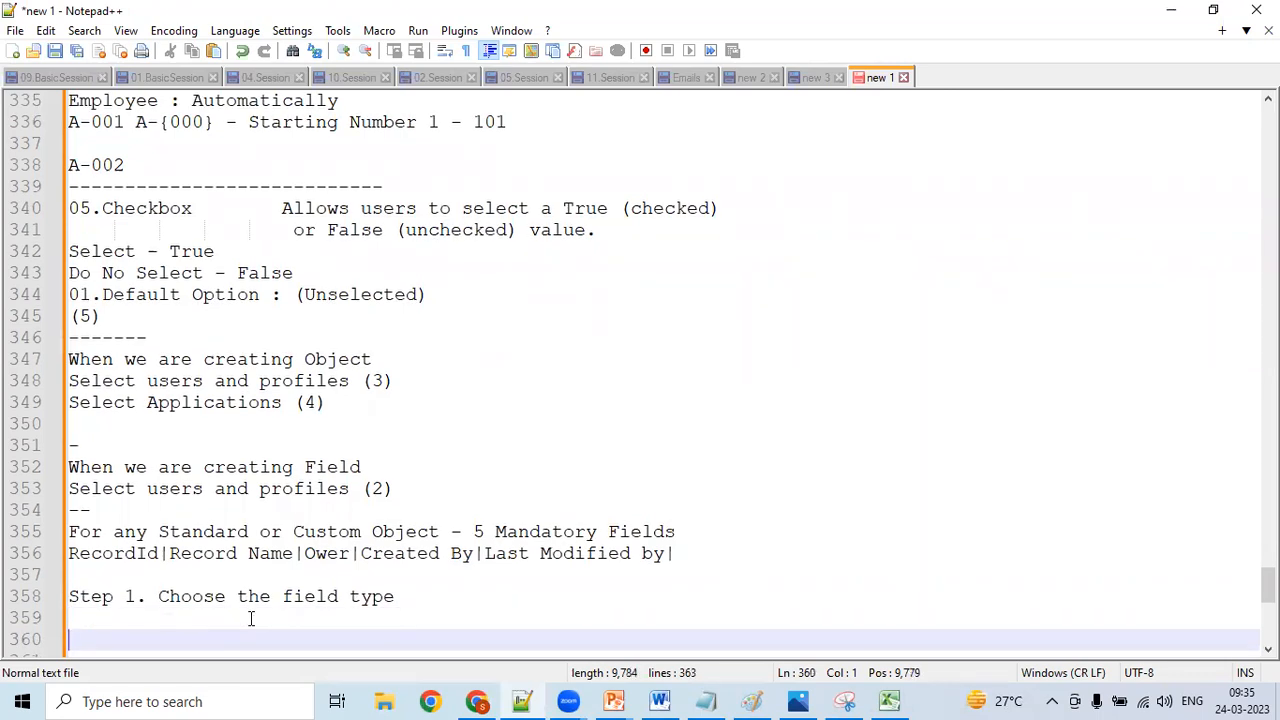
- Add the line "Select Data Type" beneath the Step 1 heading in the notes
click(251, 619)
text(s)
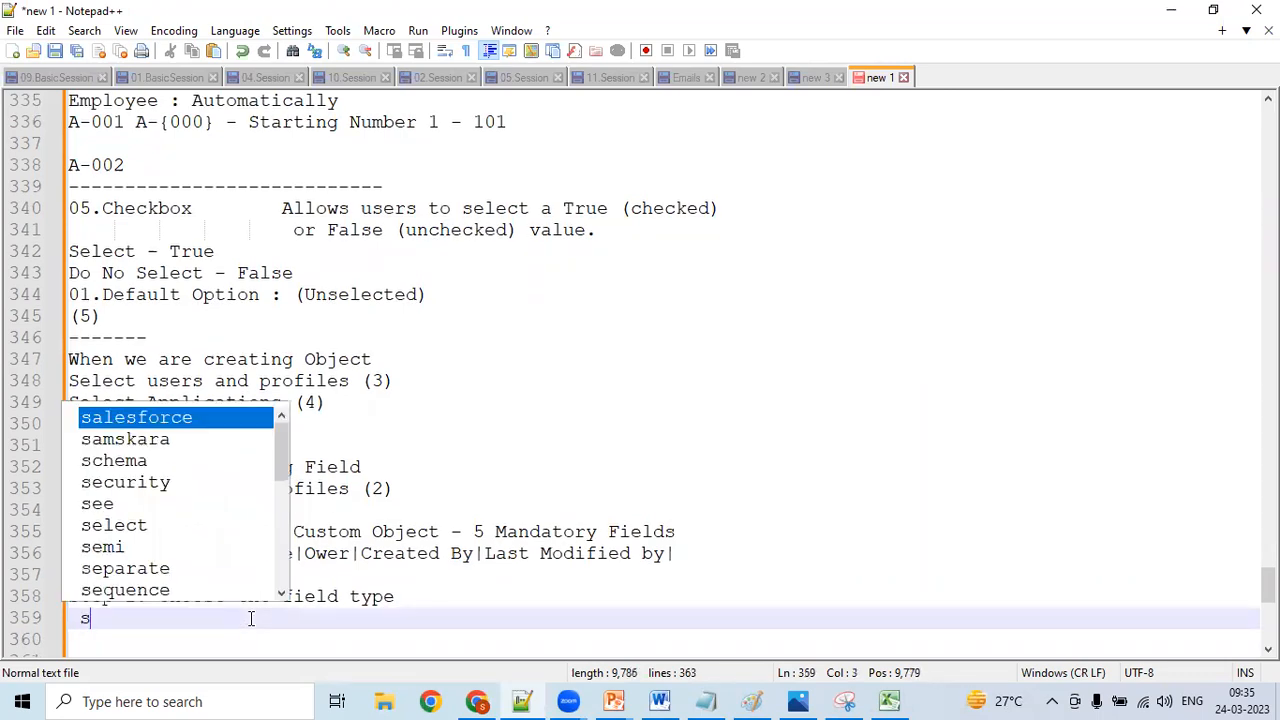
key(BackSpace)
text(Select)
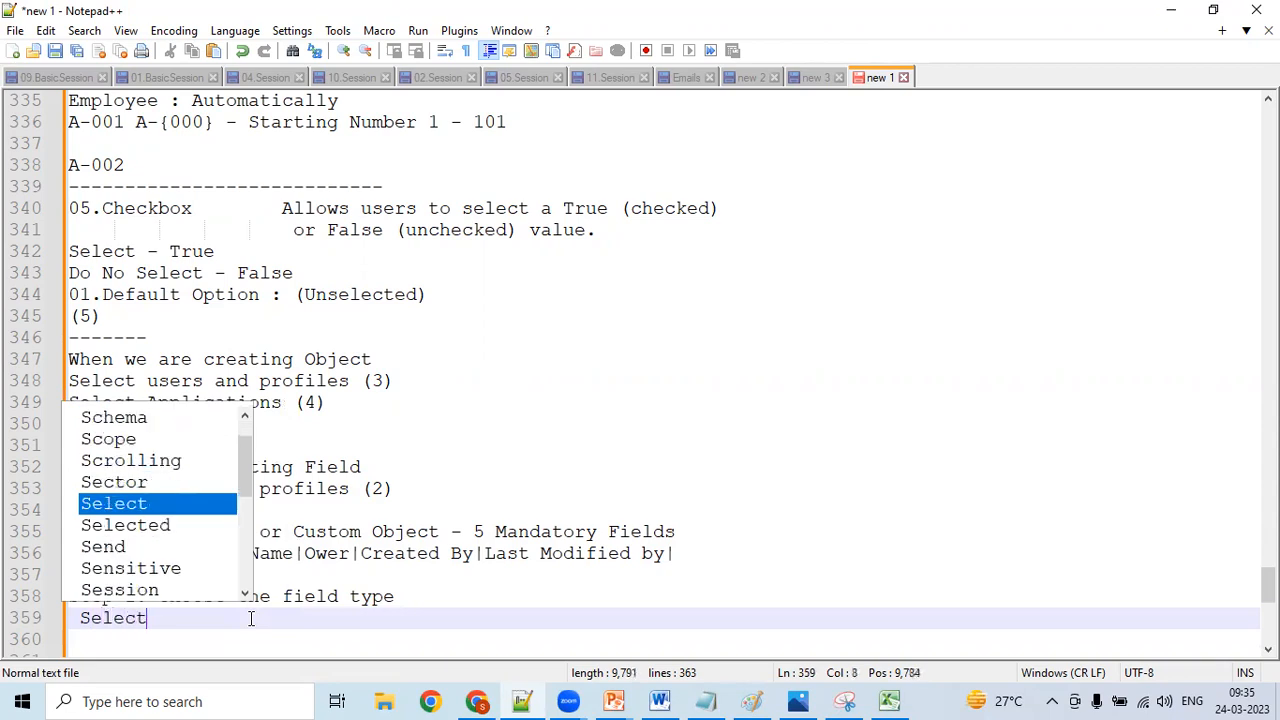
text( Daty)
key(BackSpace)
key(BackSpace)
text(ata Type)
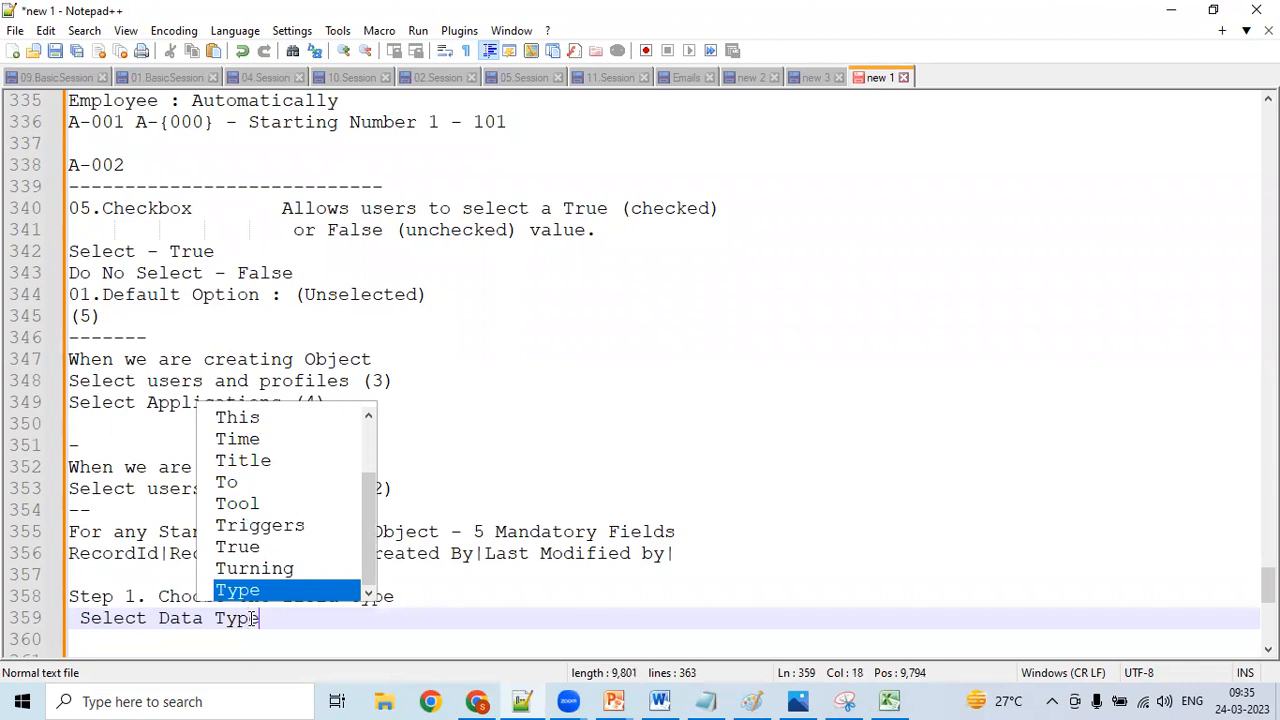
key(Return)
key(BackSpace)
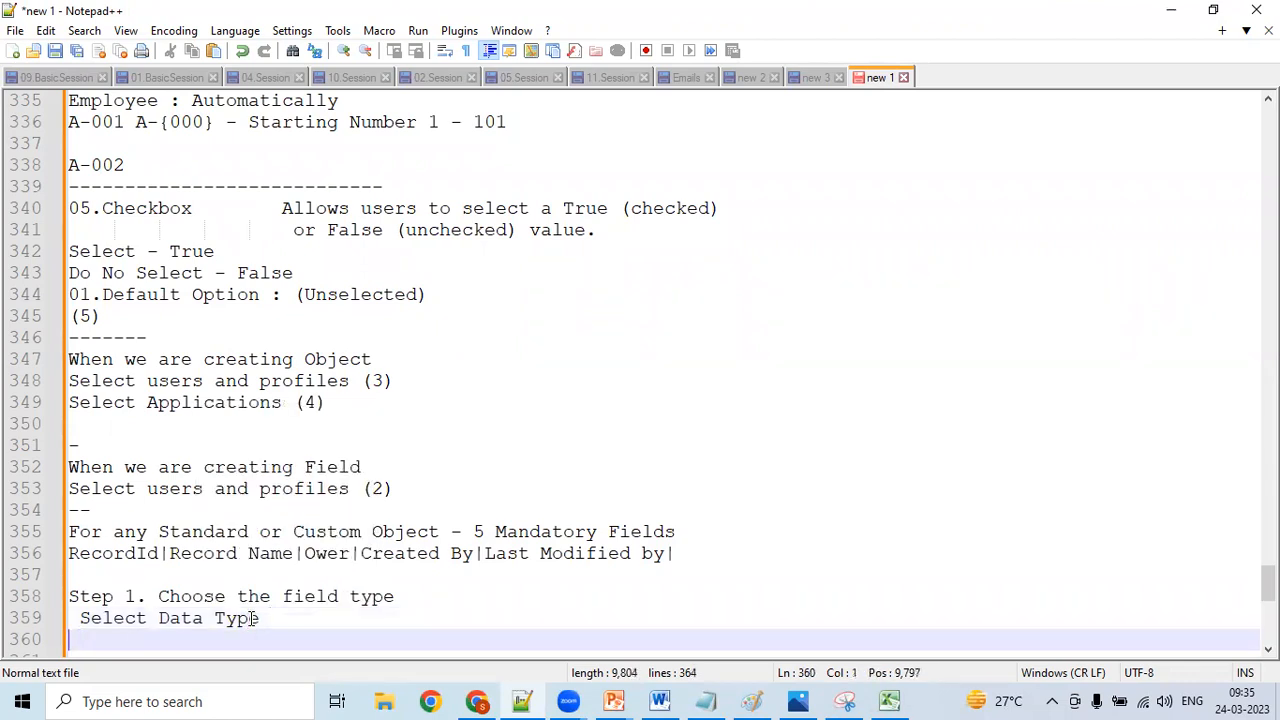
- Switch to Chrome, advance the new checkbox field to its details, and check its planned name in Excel
click(476, 701)
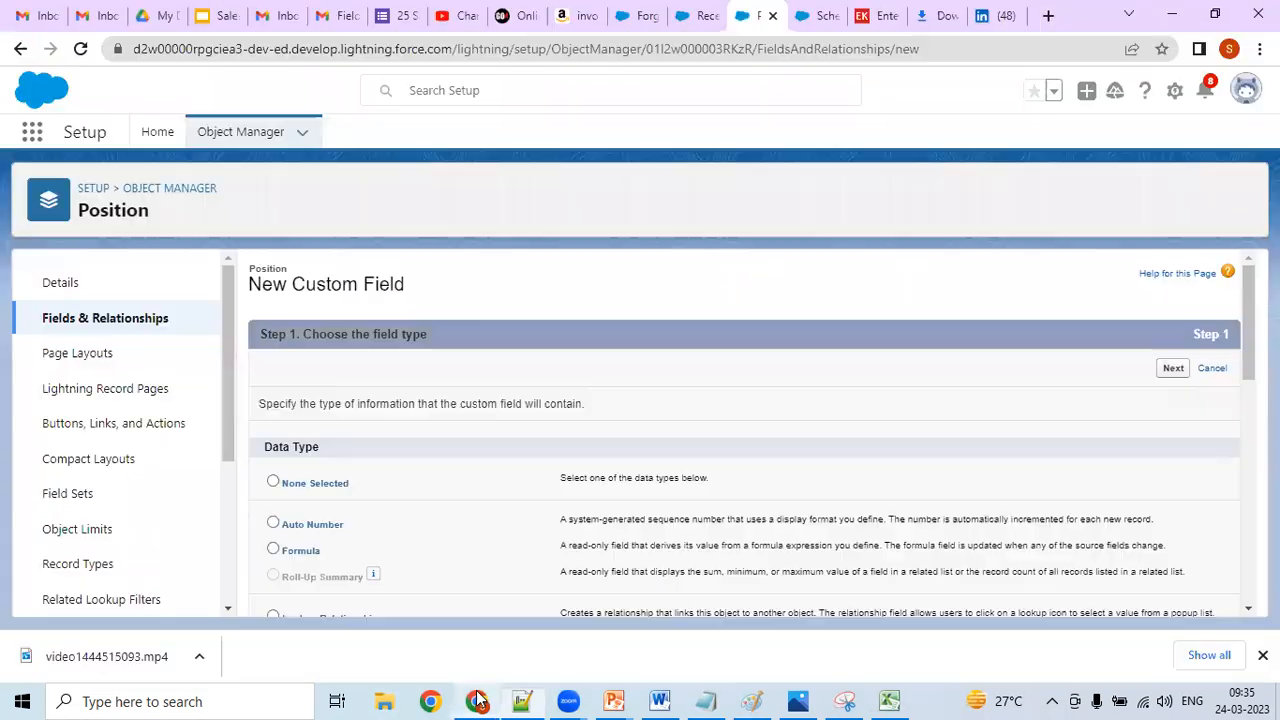
drag(1236, 295, 1203, 527)
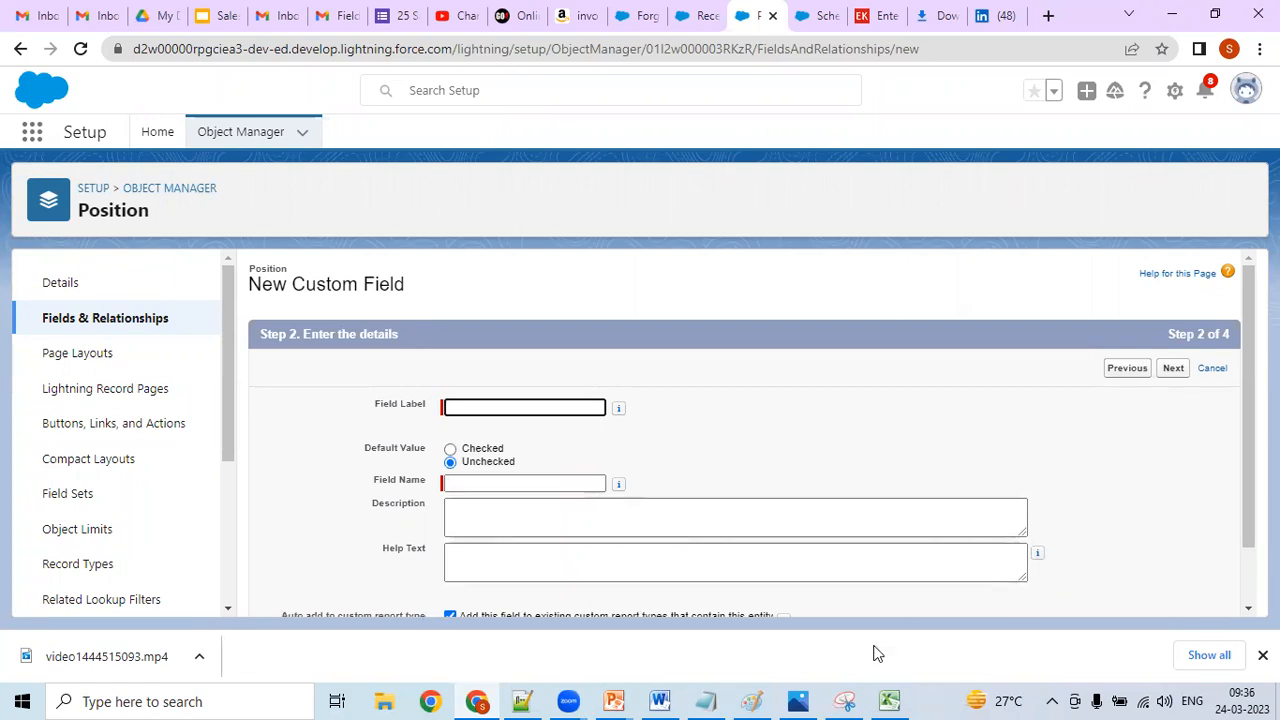
click(889, 700)
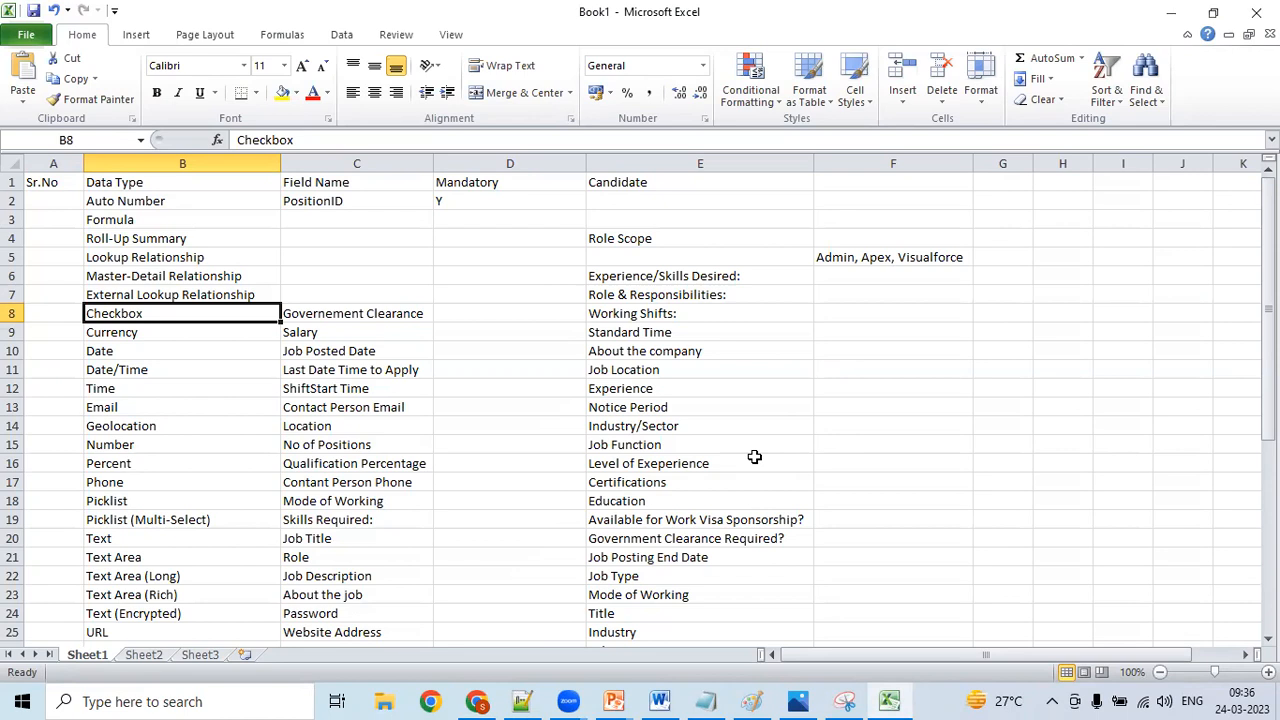
click(478, 701)
- Enter "Government Clearance" as the checkbox field's label in Chrome
click(540, 408)
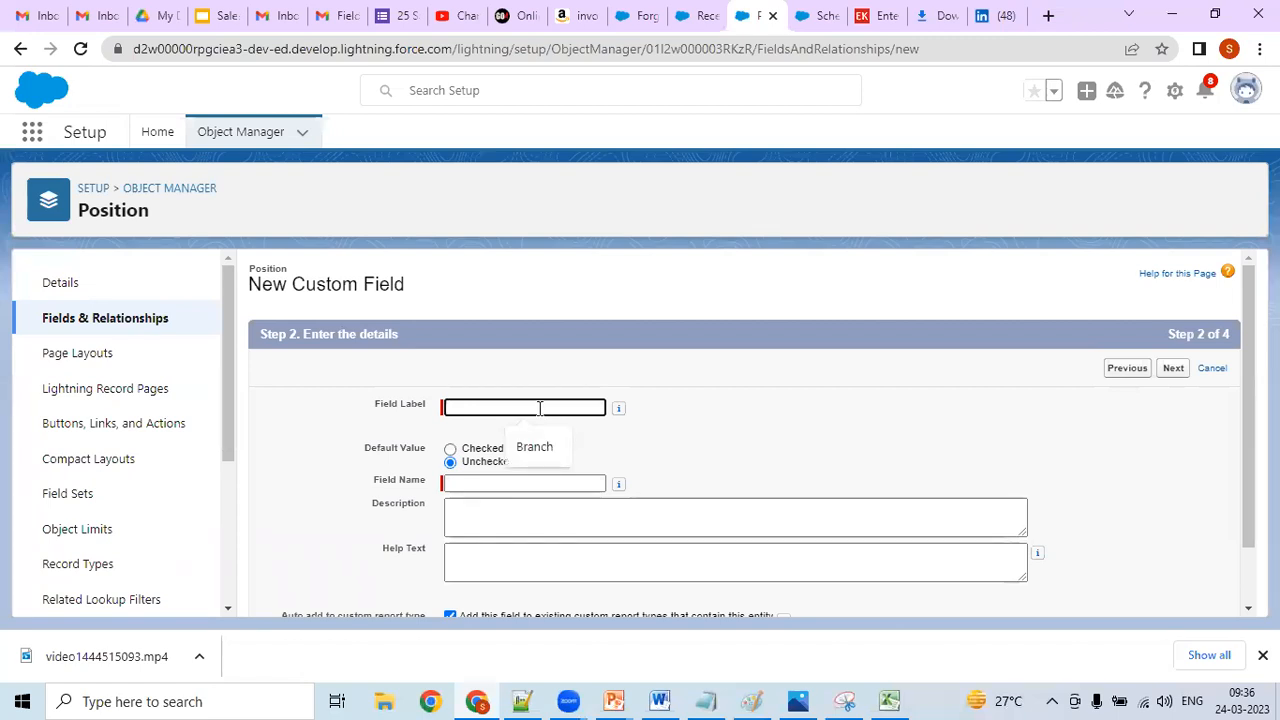
text(Goverment C)
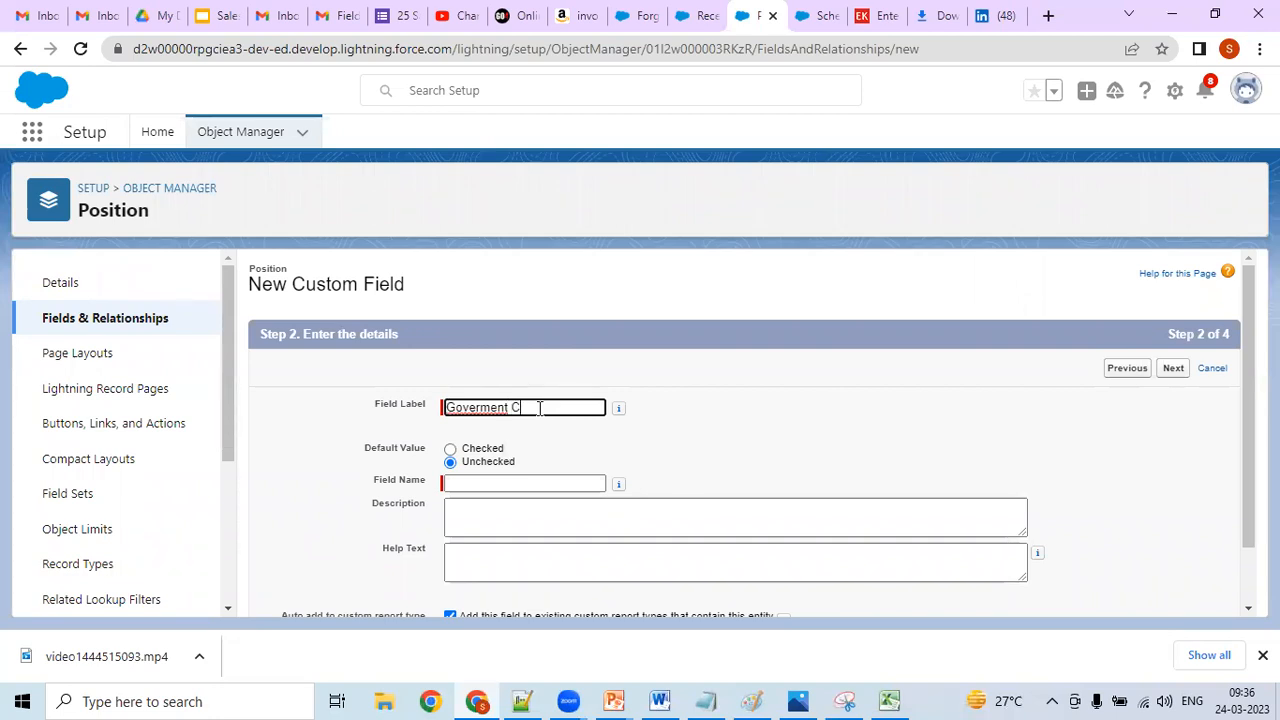
key(BackSpace)
key(BackSpace)
key(BackSpace)
key(BackSpace)
key(BackSpace)
key(BackSpace)
text(nment Cle)
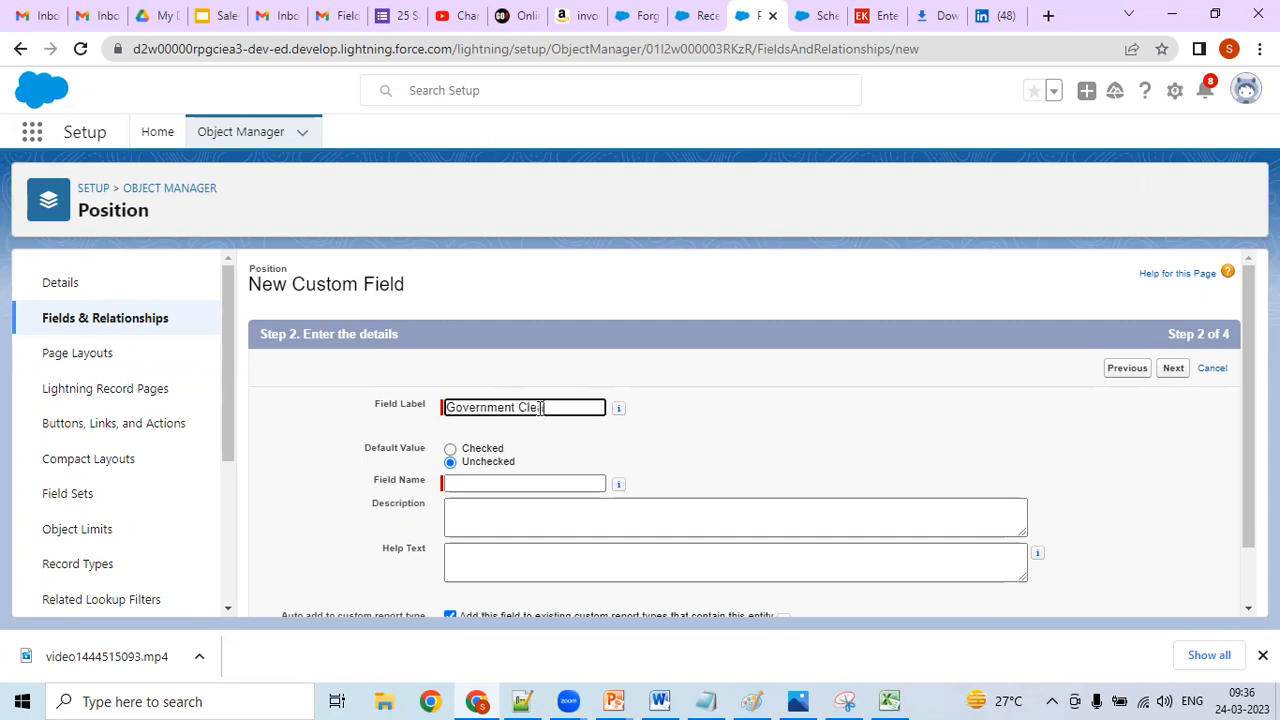
text(arance)
- Try Checked as the default value for Government Clearance and return it to Unchecked
click(452, 450)
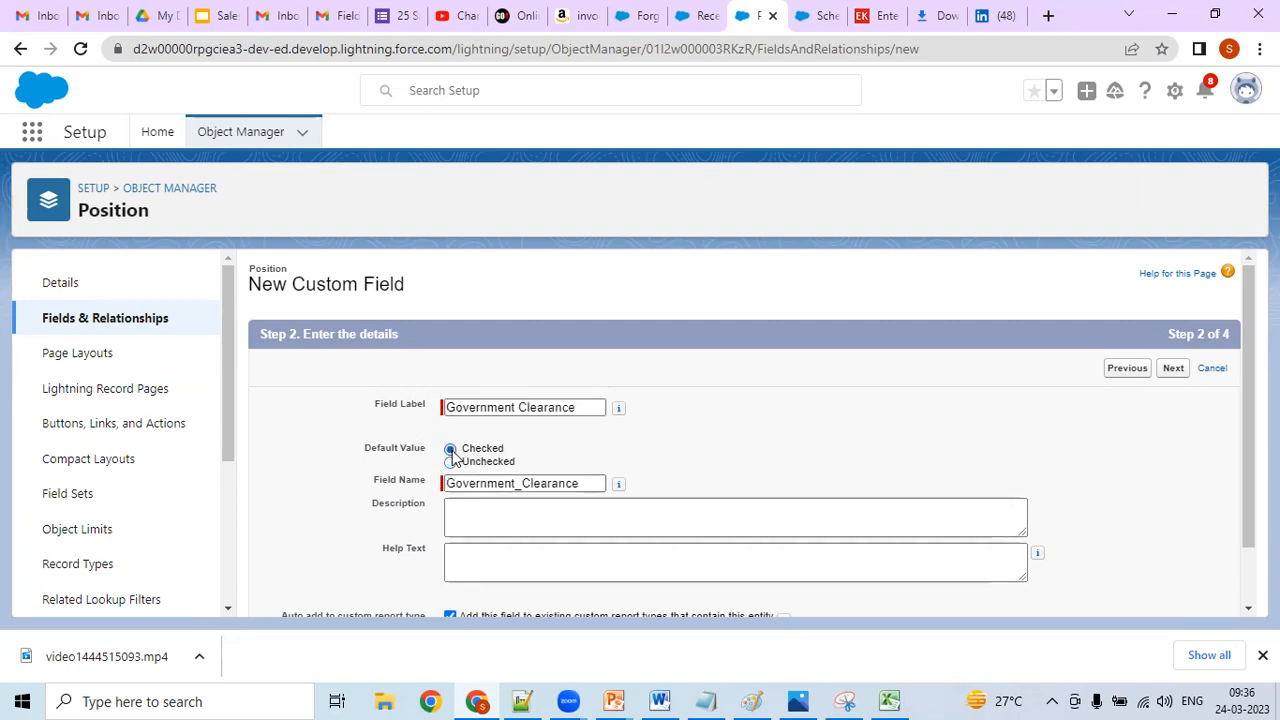
click(451, 463)
click(450, 449)
click(450, 450)
click(451, 463)
click(511, 507)
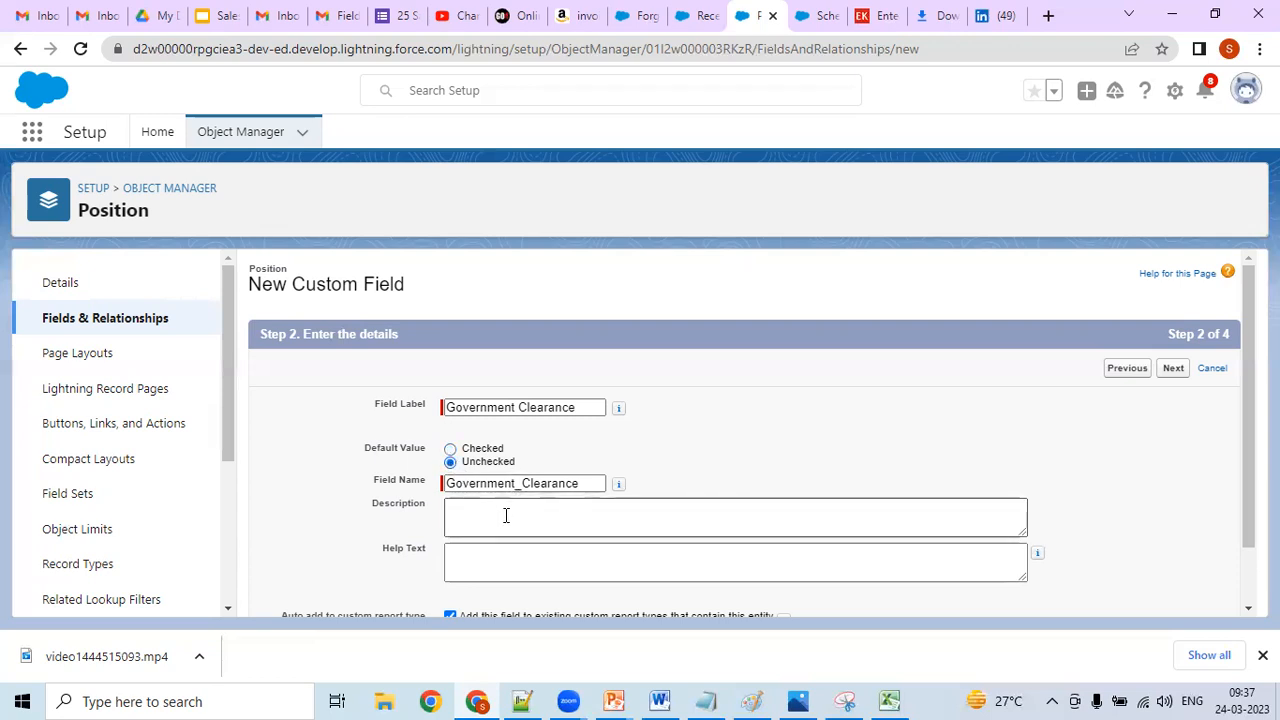
- Enter "To Take Input Value True or False from End User for Position Object" as the Government Clearance field's description
click(504, 517)
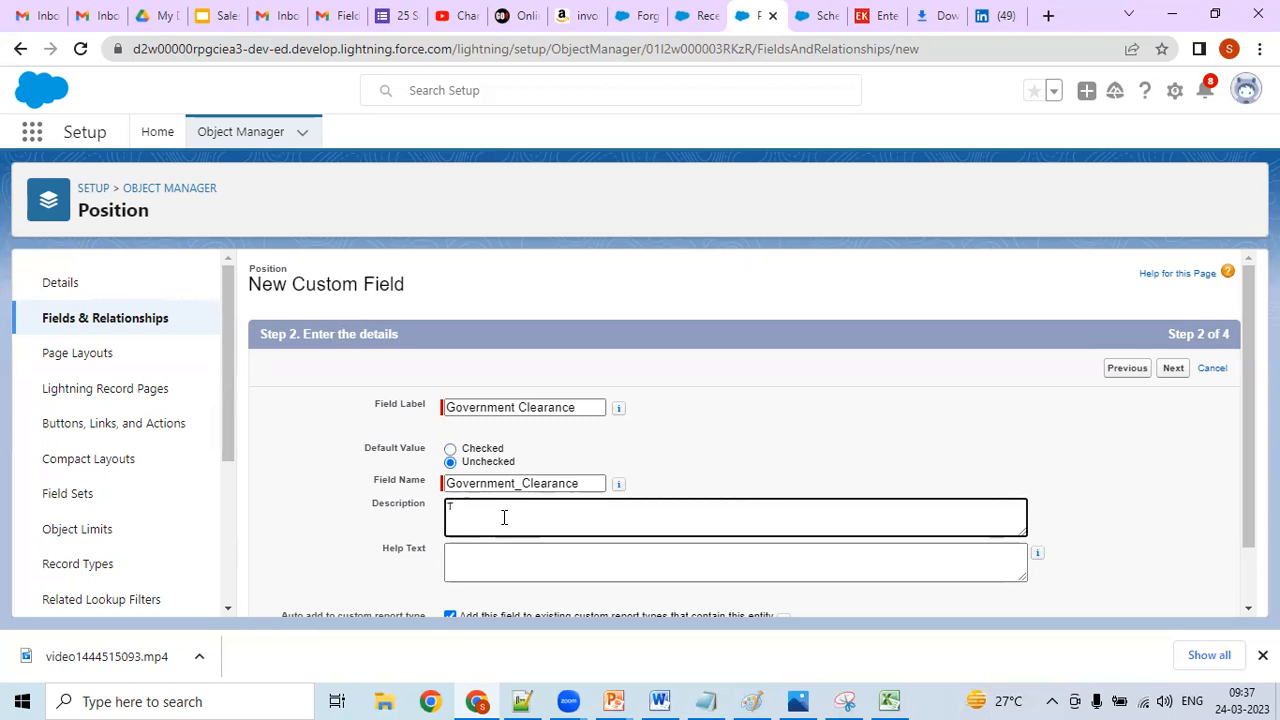
text(Take Input Value True or False from End User Throu)
key(BackSpace)
key(BackSpace)
key(BackSpace)
key(BackSpace)
key(BackSpace)
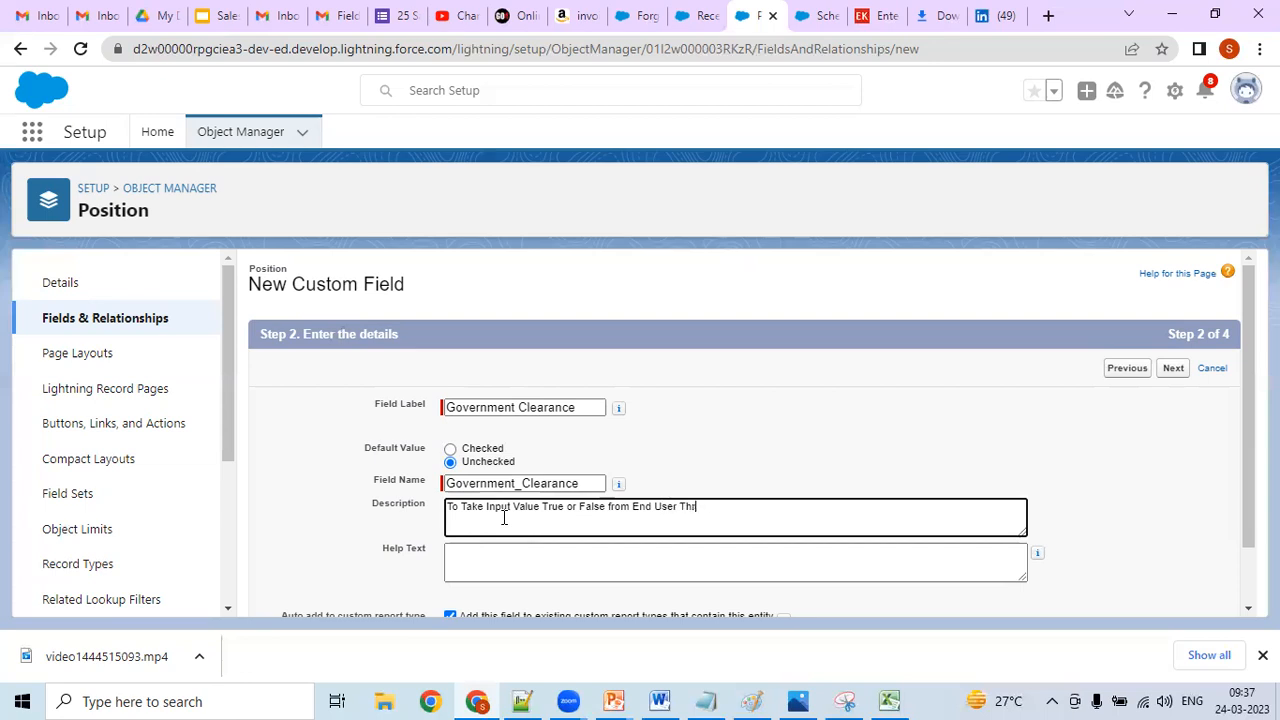
text(for Position Object)
- Enter "Check for Government Clearance" as the field's help text
scroll(1237, 397, down, 1)
scroll(1237, 401, down, 1)
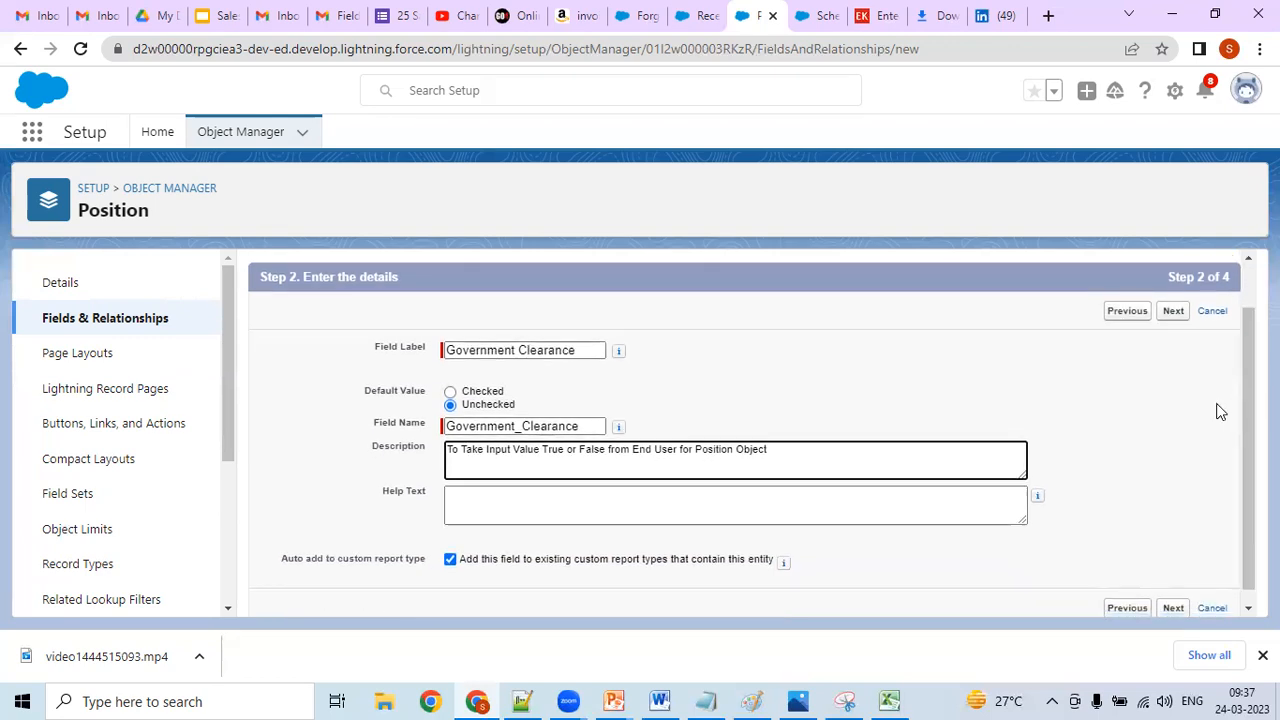
click(783, 500)
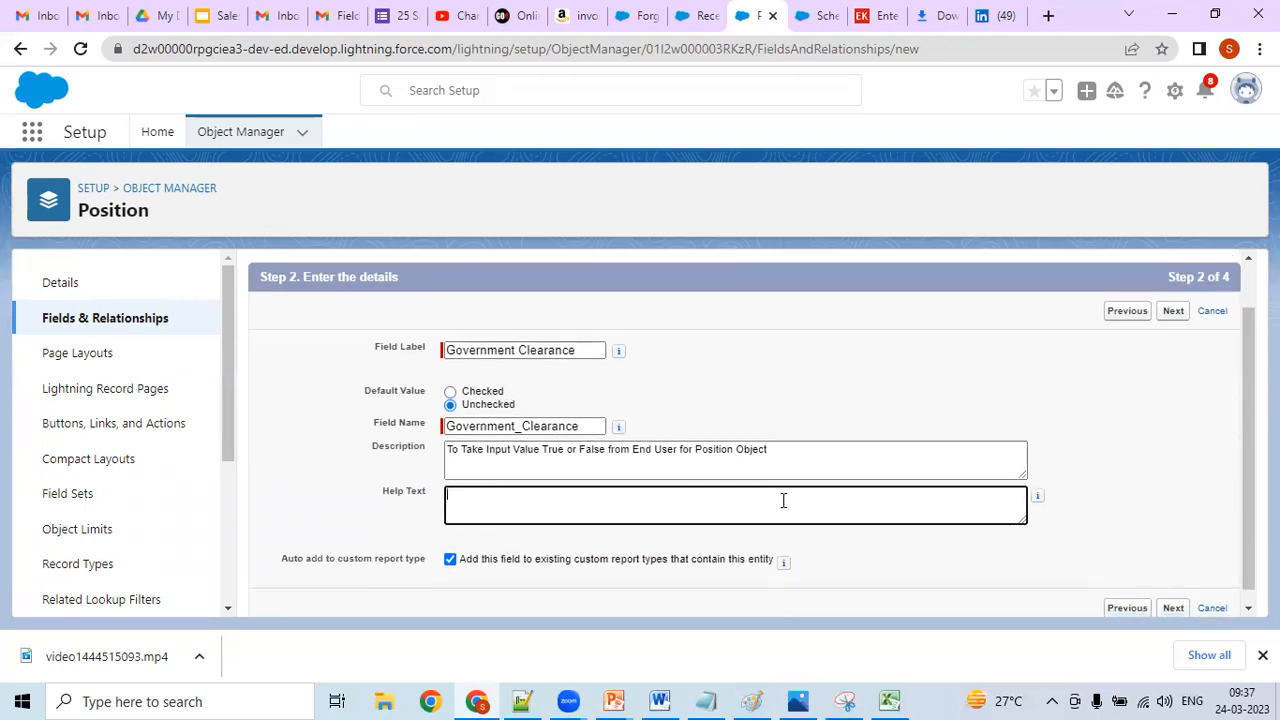
text(Check for Government Clearance)
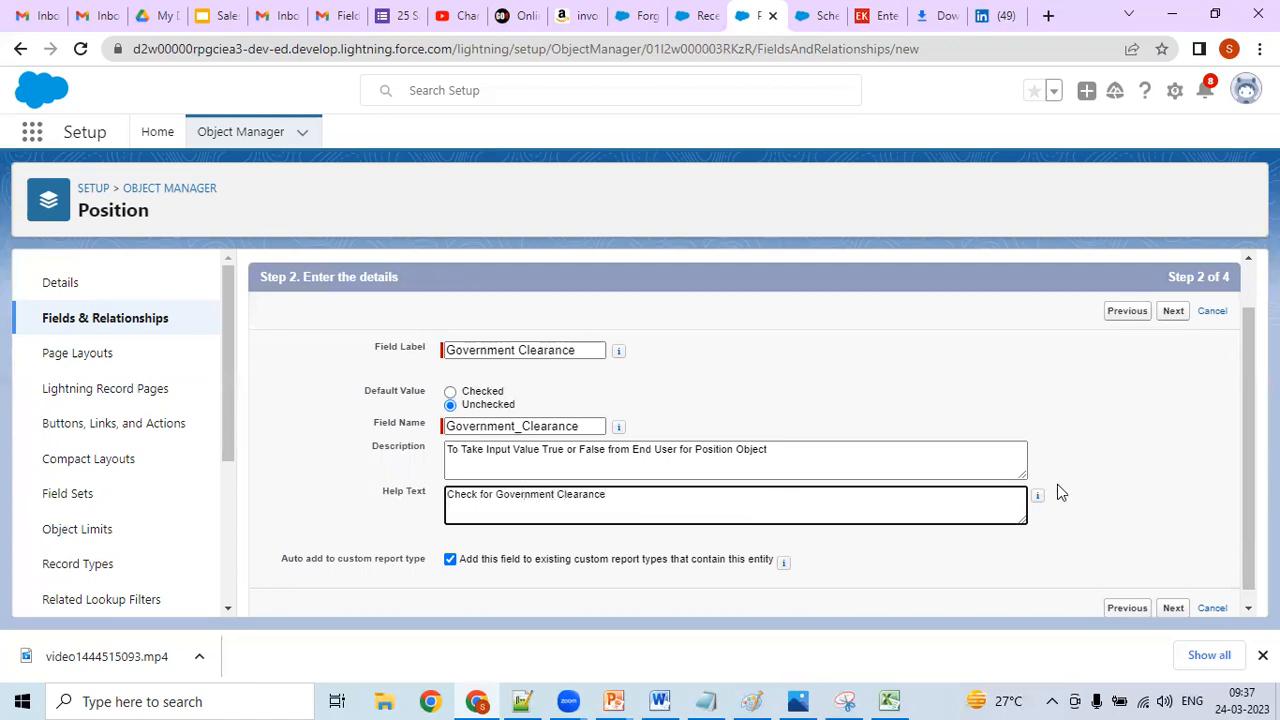
mouse_move(1038, 498)
- Copy the heading "Step 2. Enter the details" from the field wizard into the Notepad++ notes below "Select Data Type"
scroll(1241, 390, down, 1)
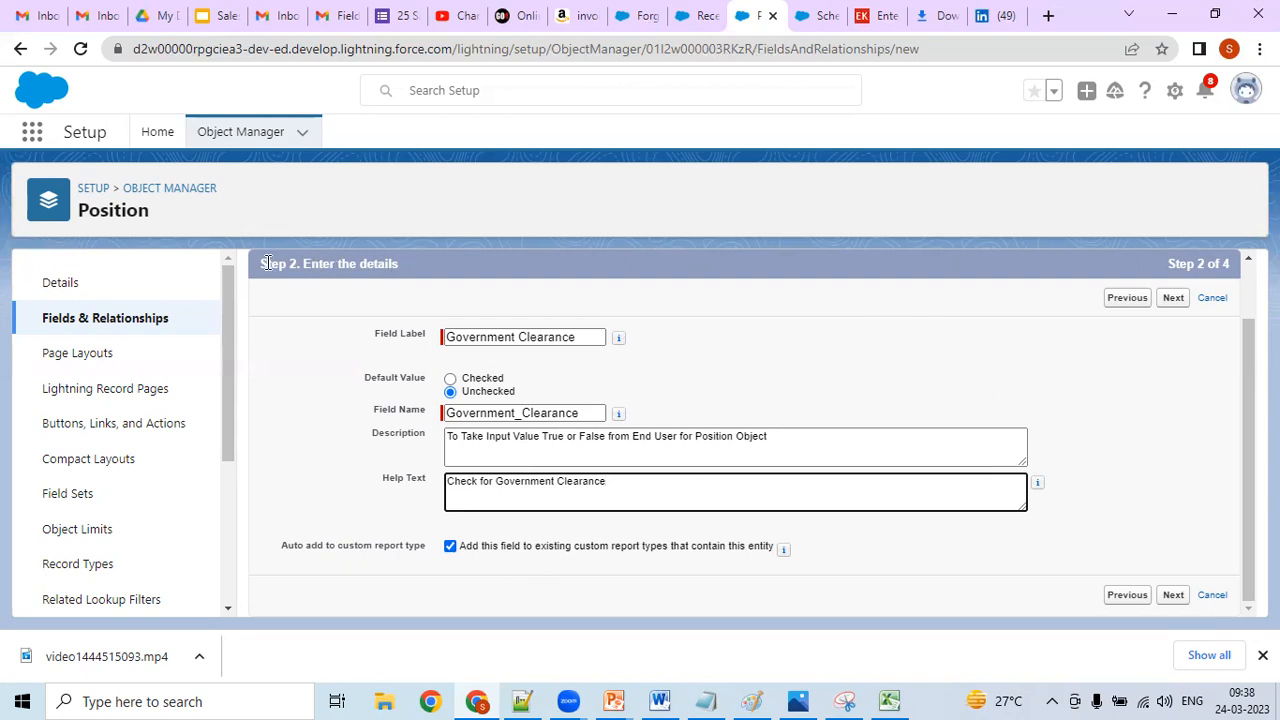
drag(264, 263, 380, 272)
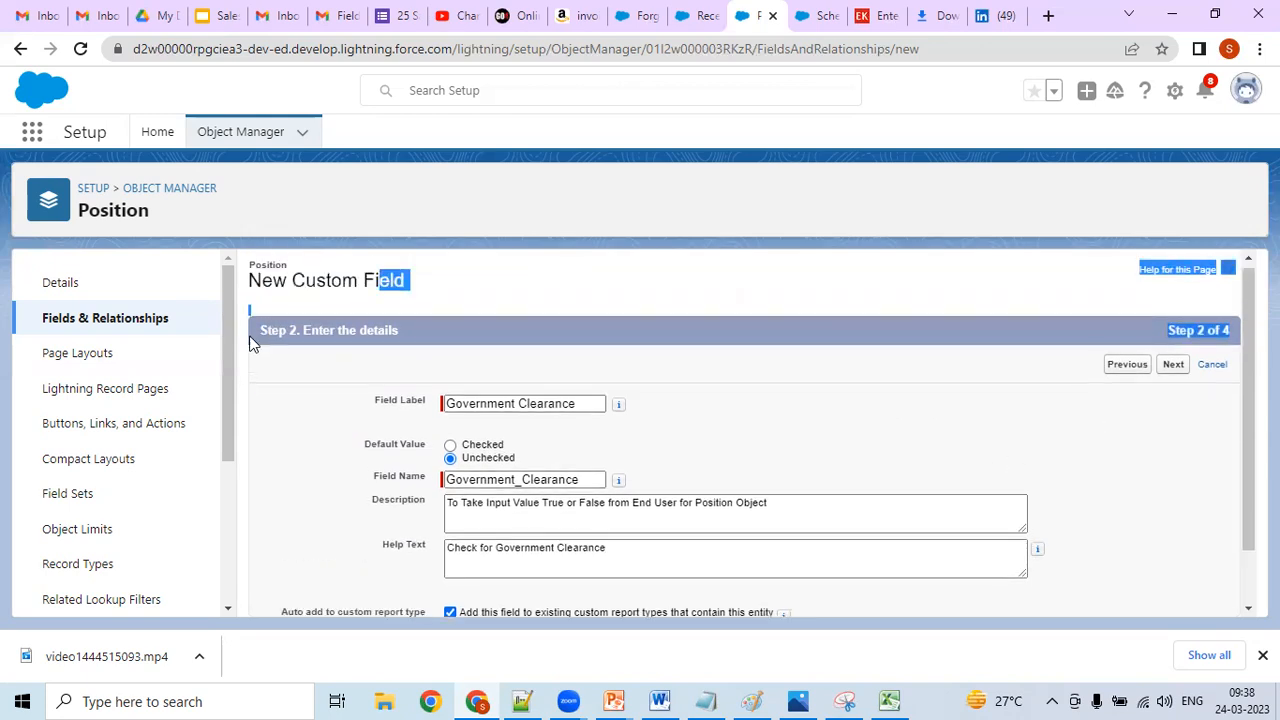
drag(255, 335, 417, 342)
right_click(389, 335)
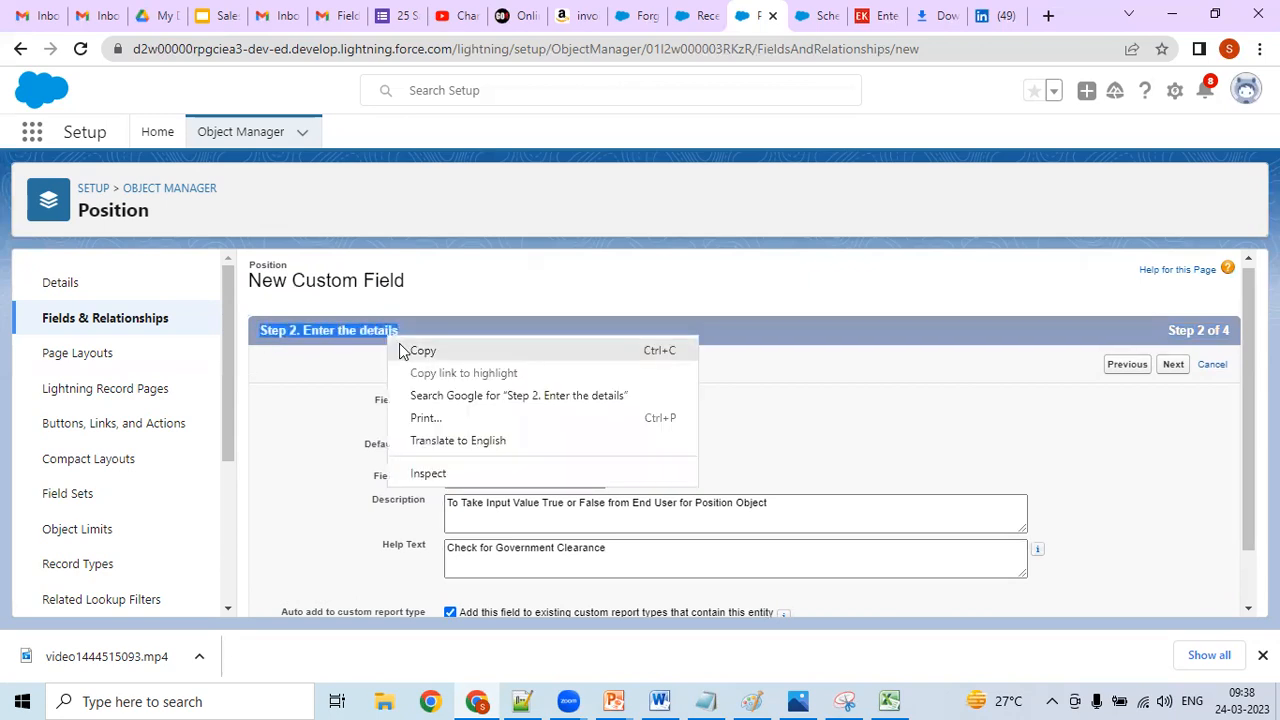
click(401, 347)
click(524, 700)
key(ctrl+v)
key(Return)
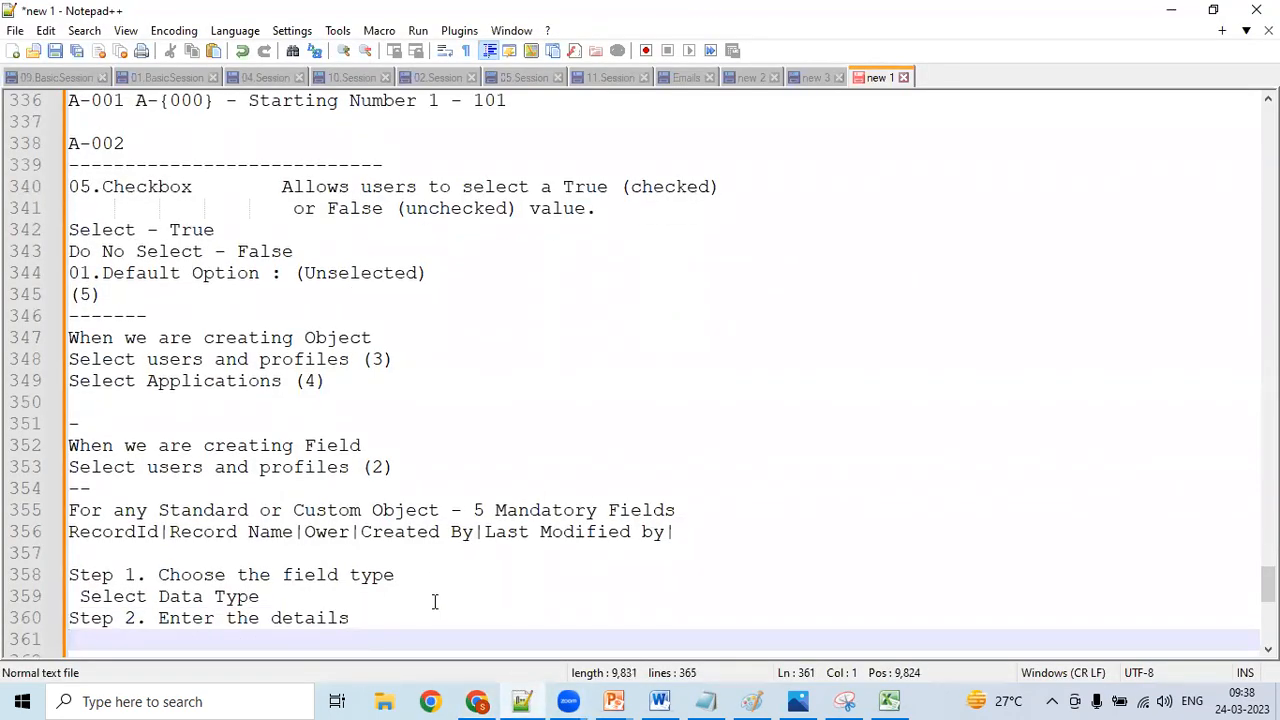
- Copy all Step 2 labels and values, from Field Label through Auto add to custom report type, from Chrome into the Notepad++ notes
click(476, 700)
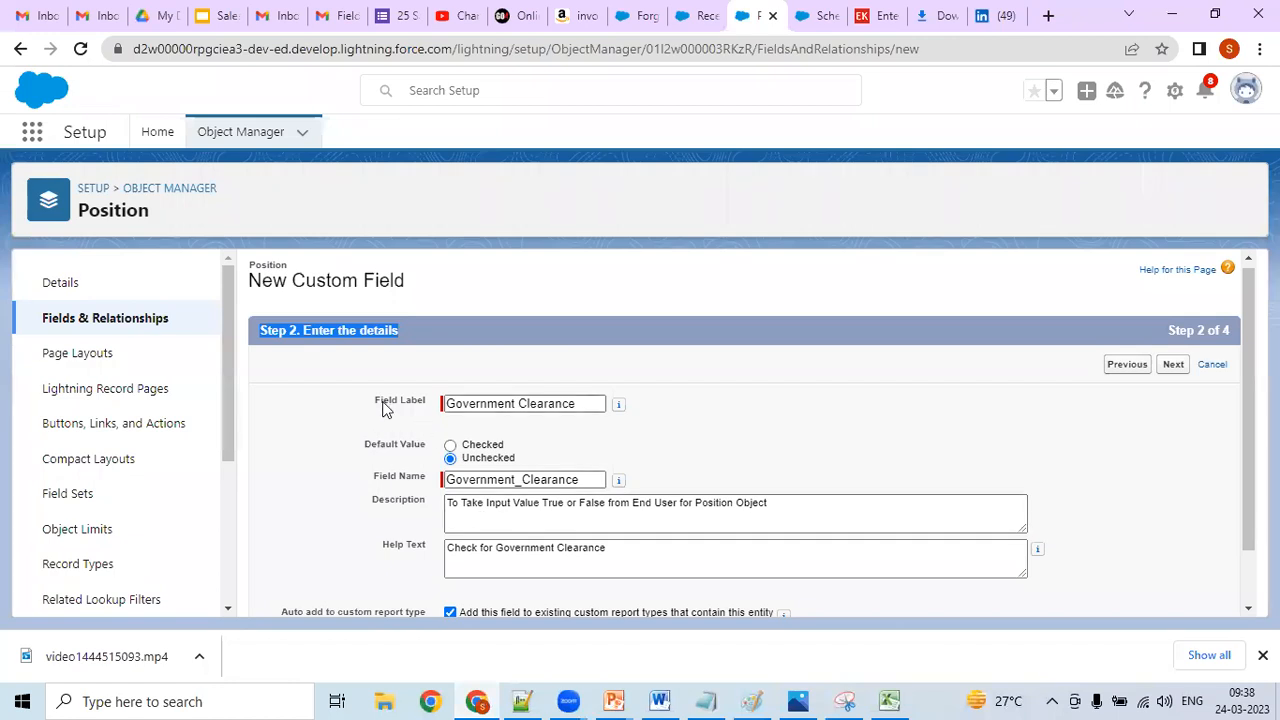
drag(372, 398, 431, 598)
click(431, 598)
scroll(431, 598, down, 1)
drag(433, 327, 821, 578)
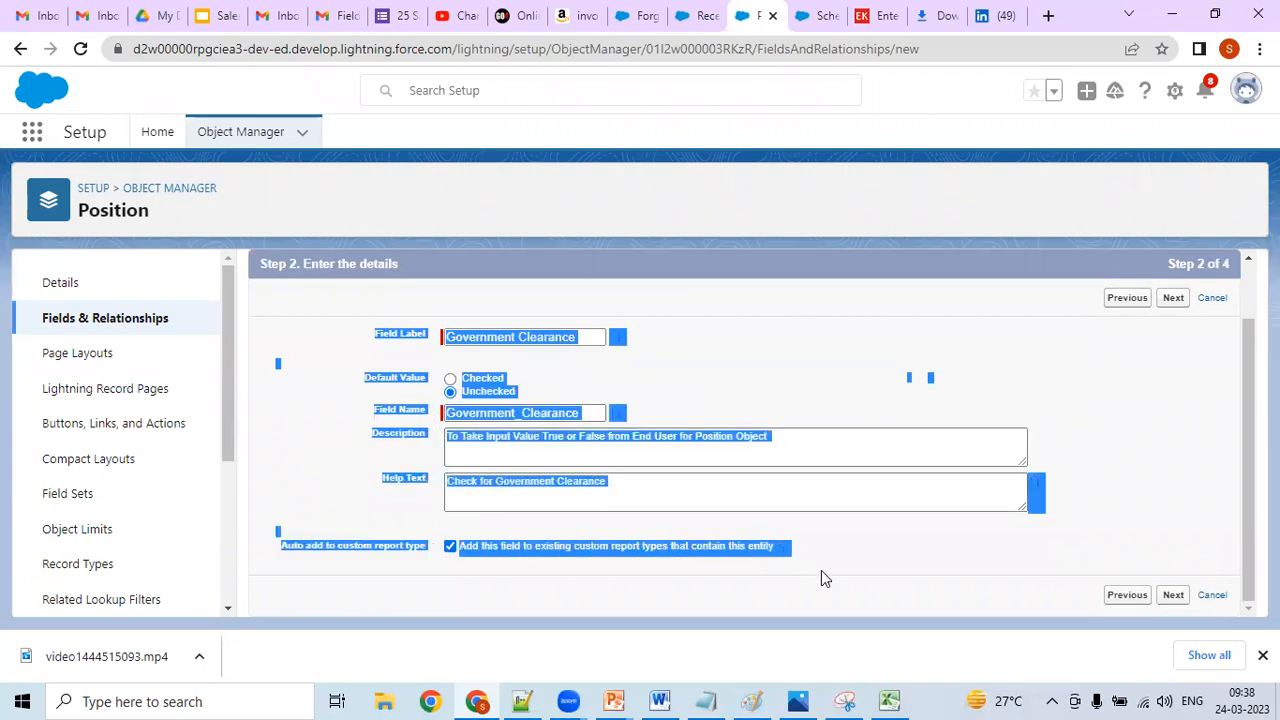
right_click(403, 339)
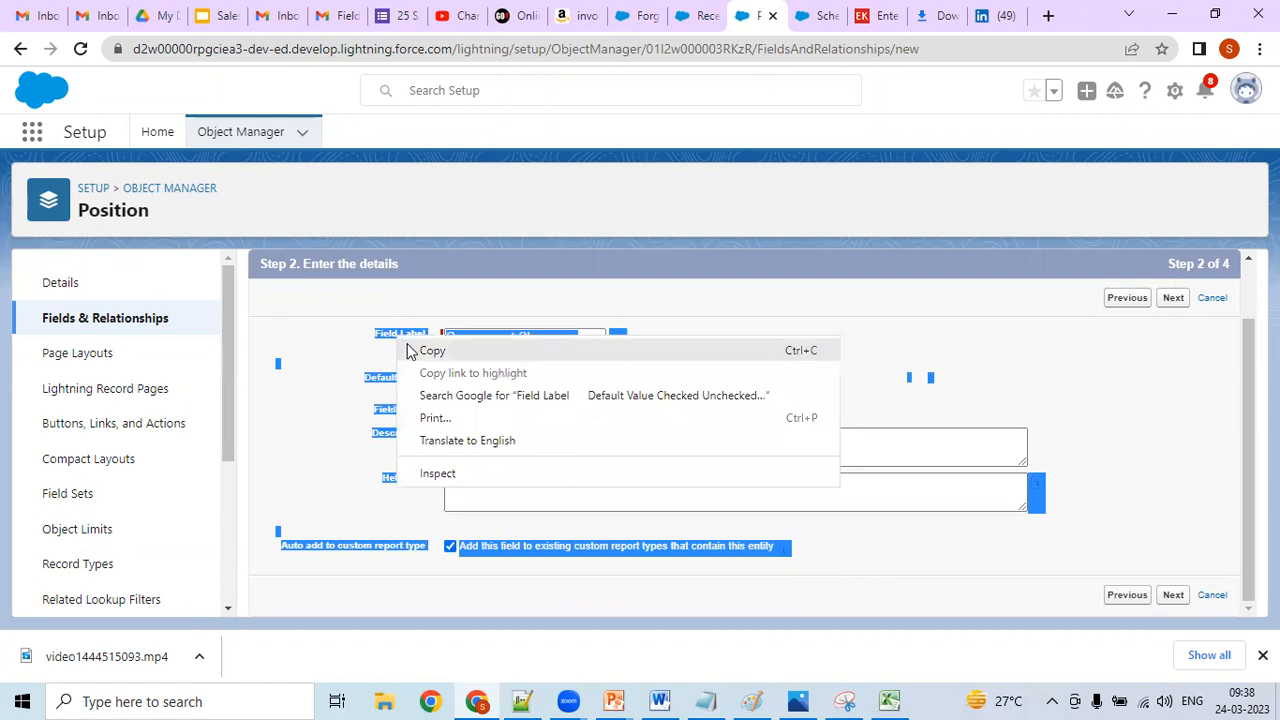
click(430, 351)
click(522, 701)
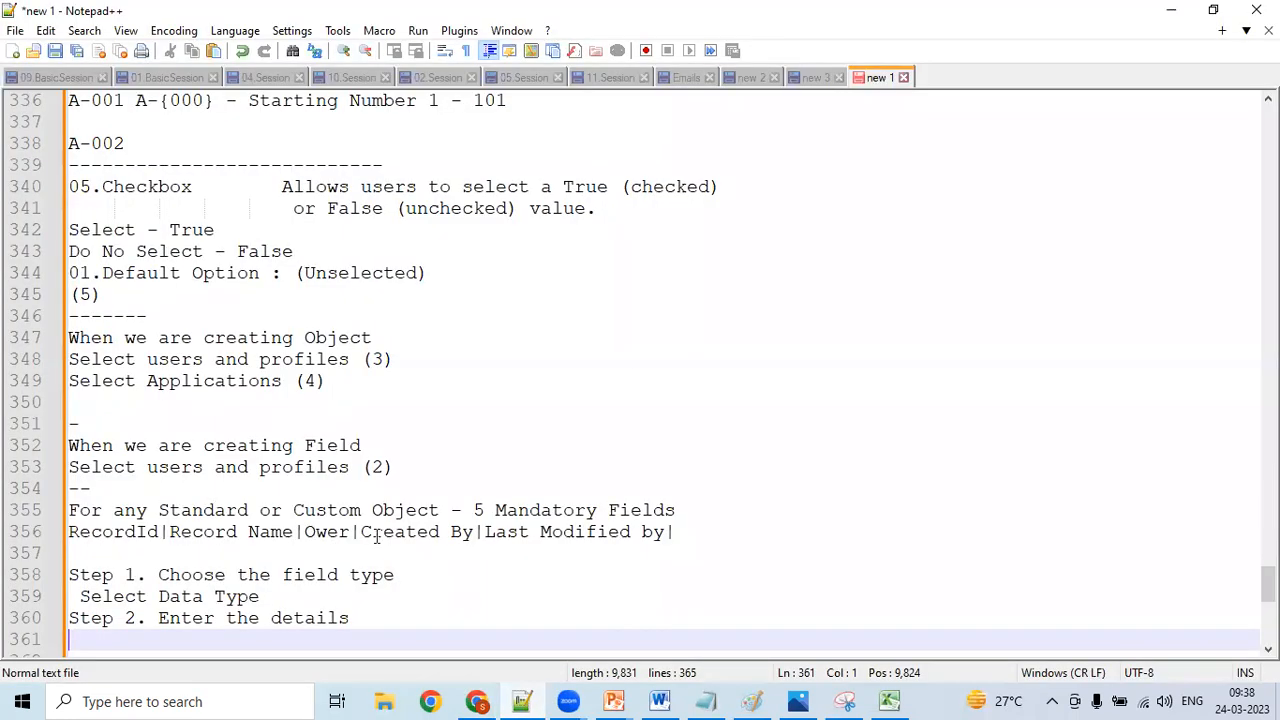
key(ctrl+v)
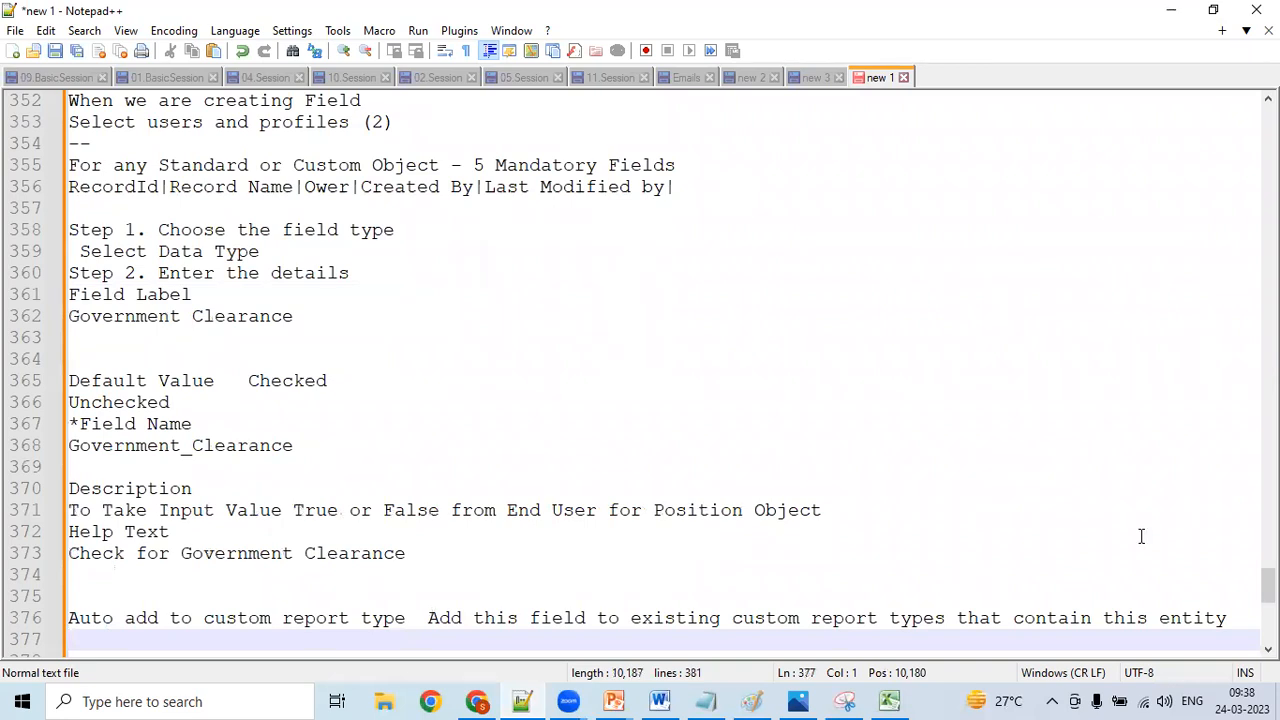
- Review the pasted Step 2 details in the notes line by line, from the field label to the help text
scroll(794, 640, down, 3)
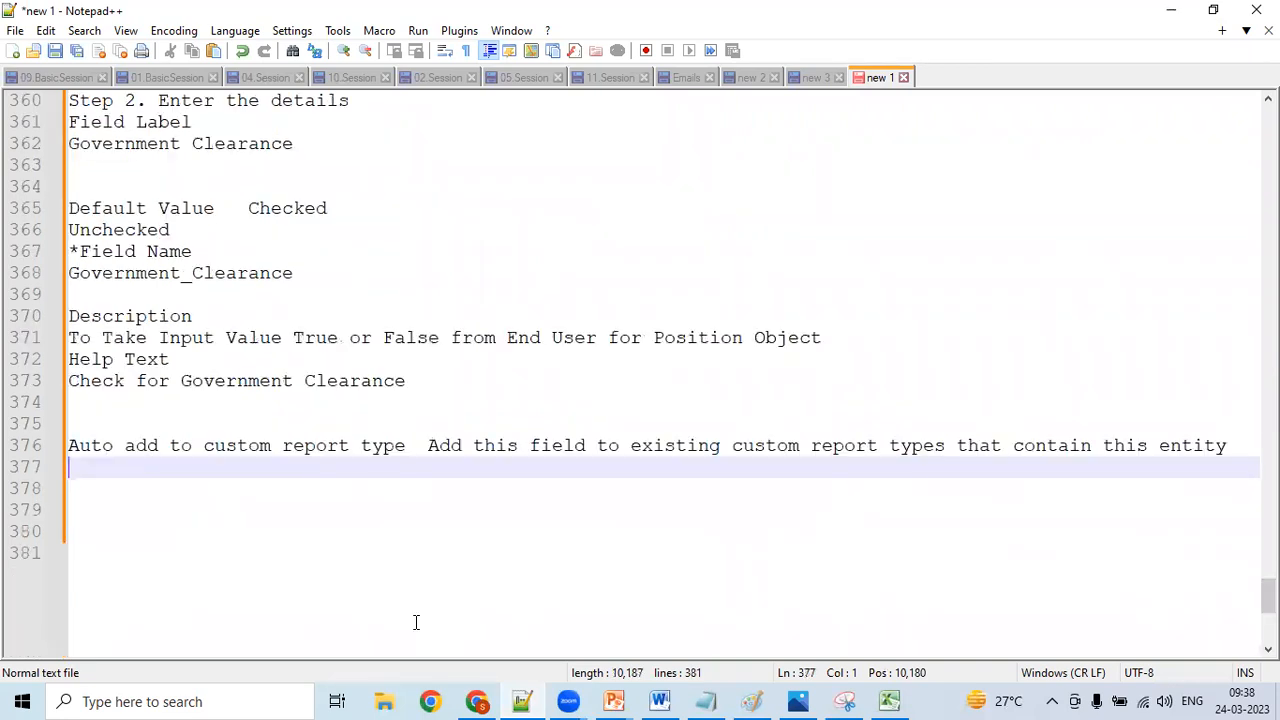
click(346, 543)
key(Up)
key(Up)
key(Up)
key(Up)
key(Up)
key(Up)
key(Up)
key(Up)
key(Up)
key(Up)
key(Up)
key(Up)
key(Up)
key(Up)
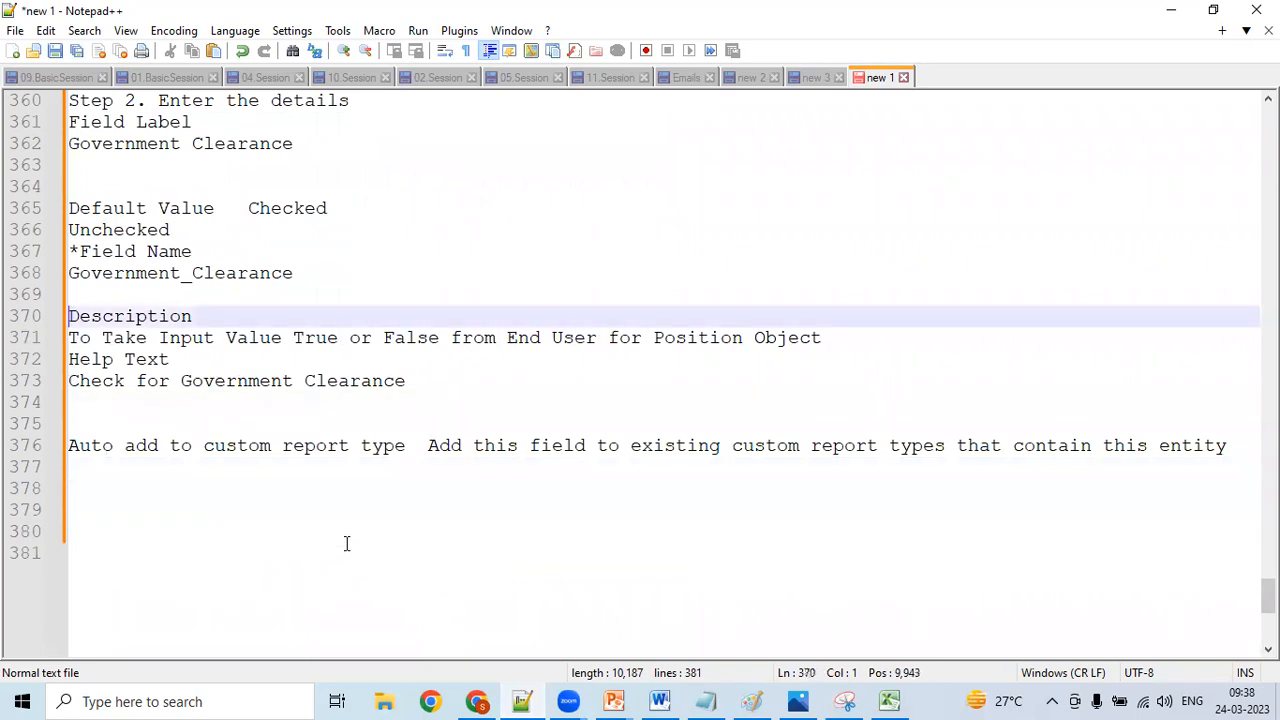
key(Up)
key(Up)
key(Up)
key(Up)
key(Up)
key(Up)
key(Up)
key(Up)
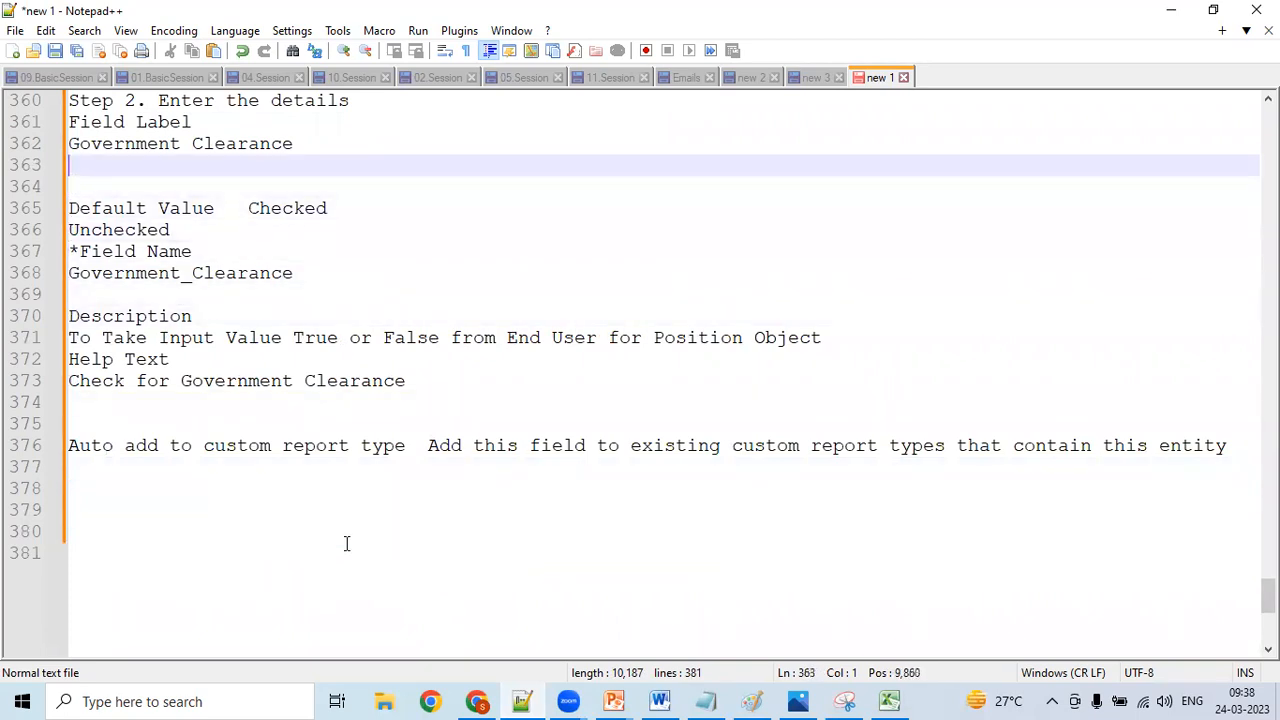
key(Up)
key(Up)
key(Up)
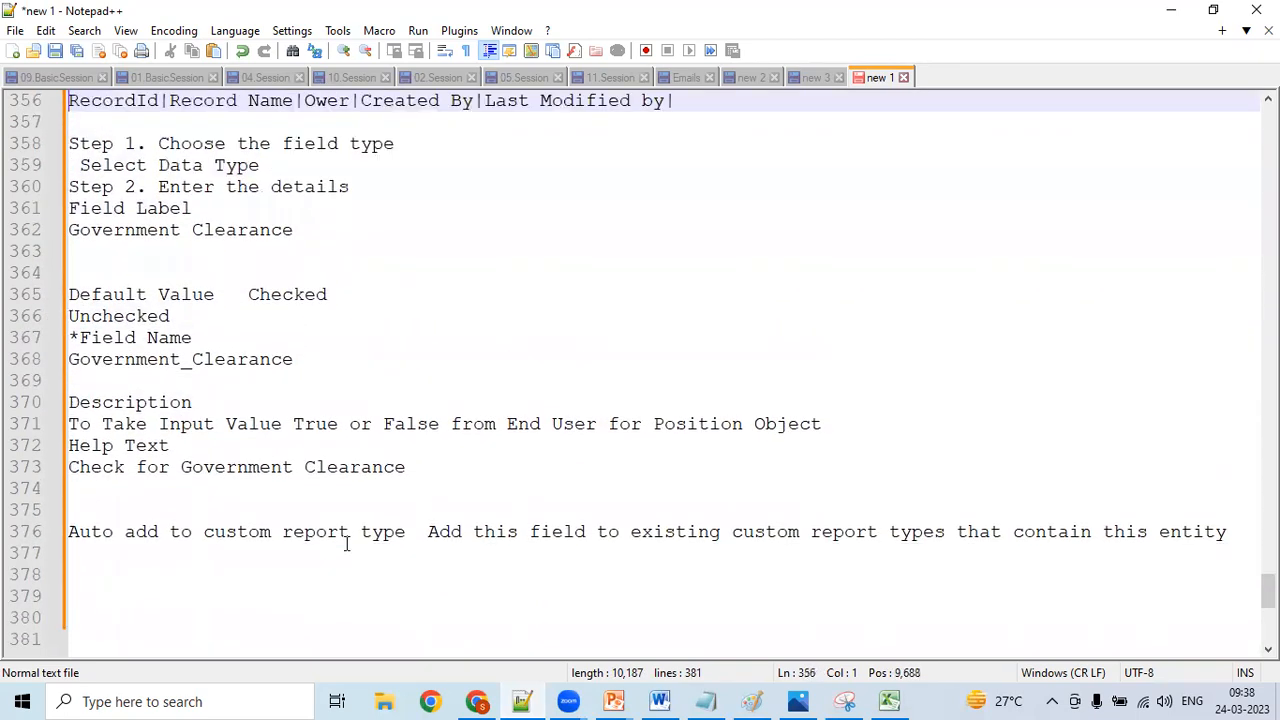
key(Down)
key(Down)
key(Down)
key(Down)
key(Down)
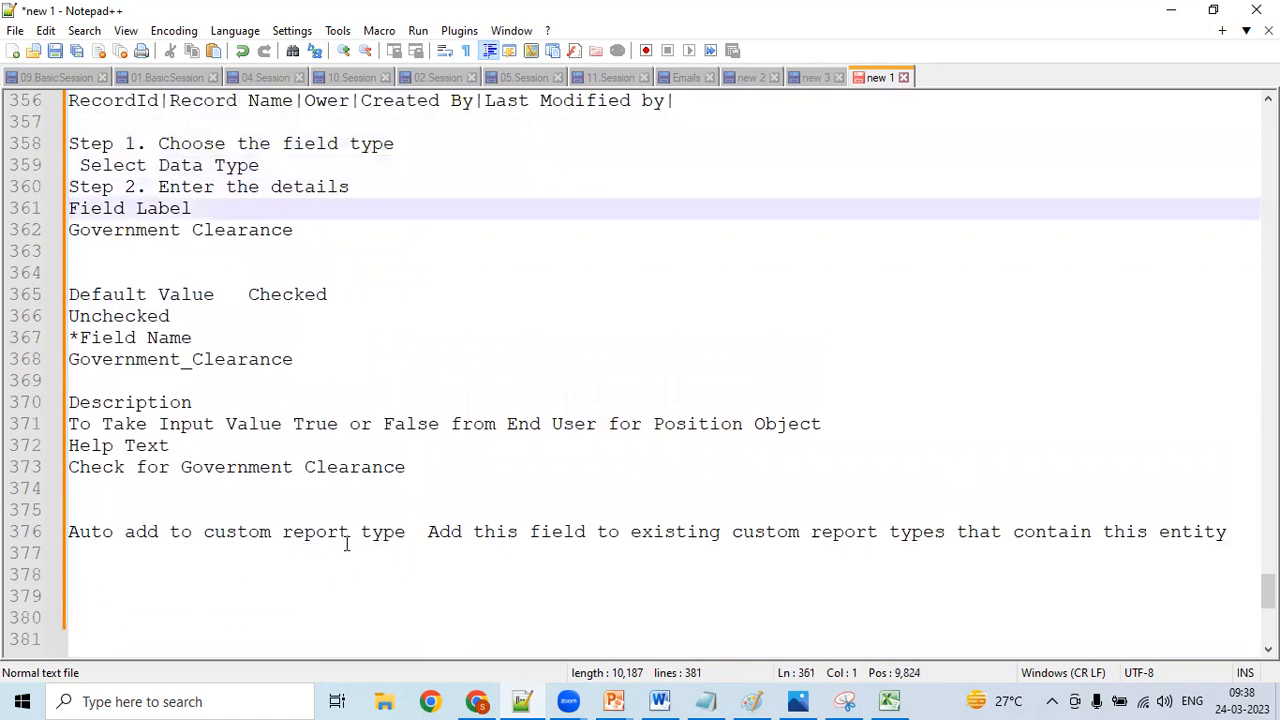
key(Down)
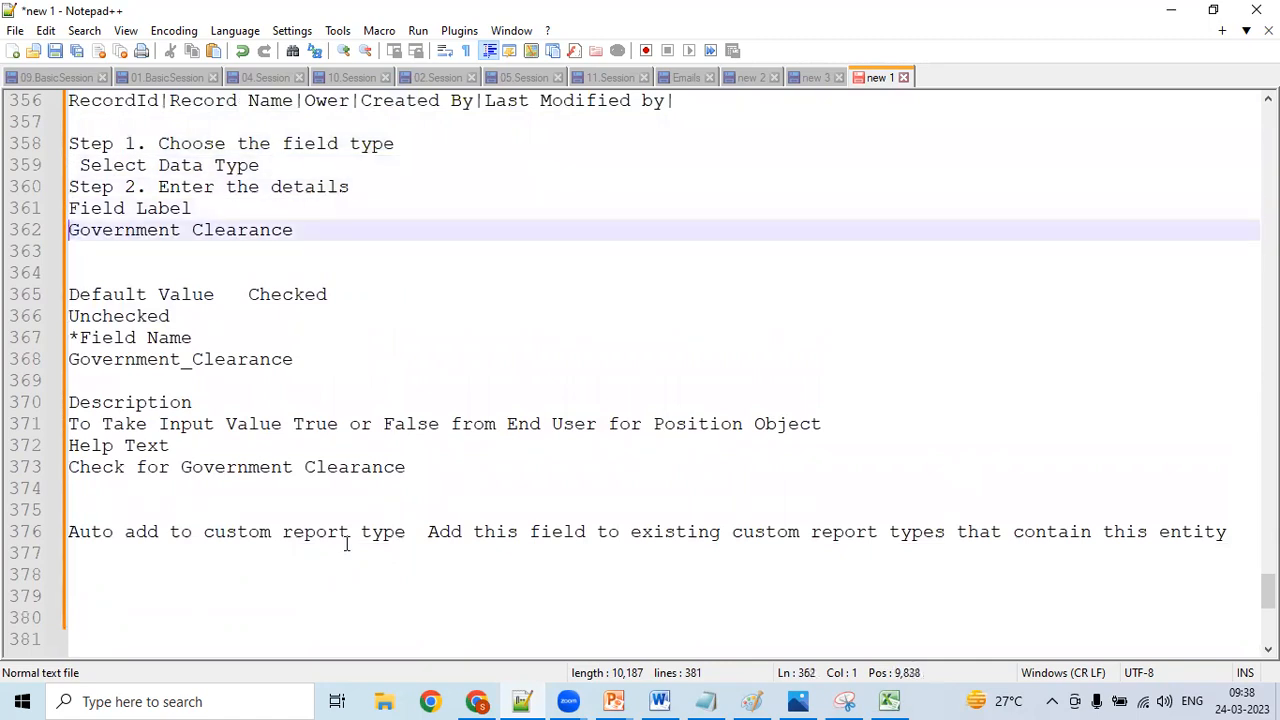
key(Down)
key(Down)
key(Down)
key(Down)
key(Down)
key(Down)
key(Down)
key(Down)
key(Down)
key(Down)
key(Down)
key(Up)
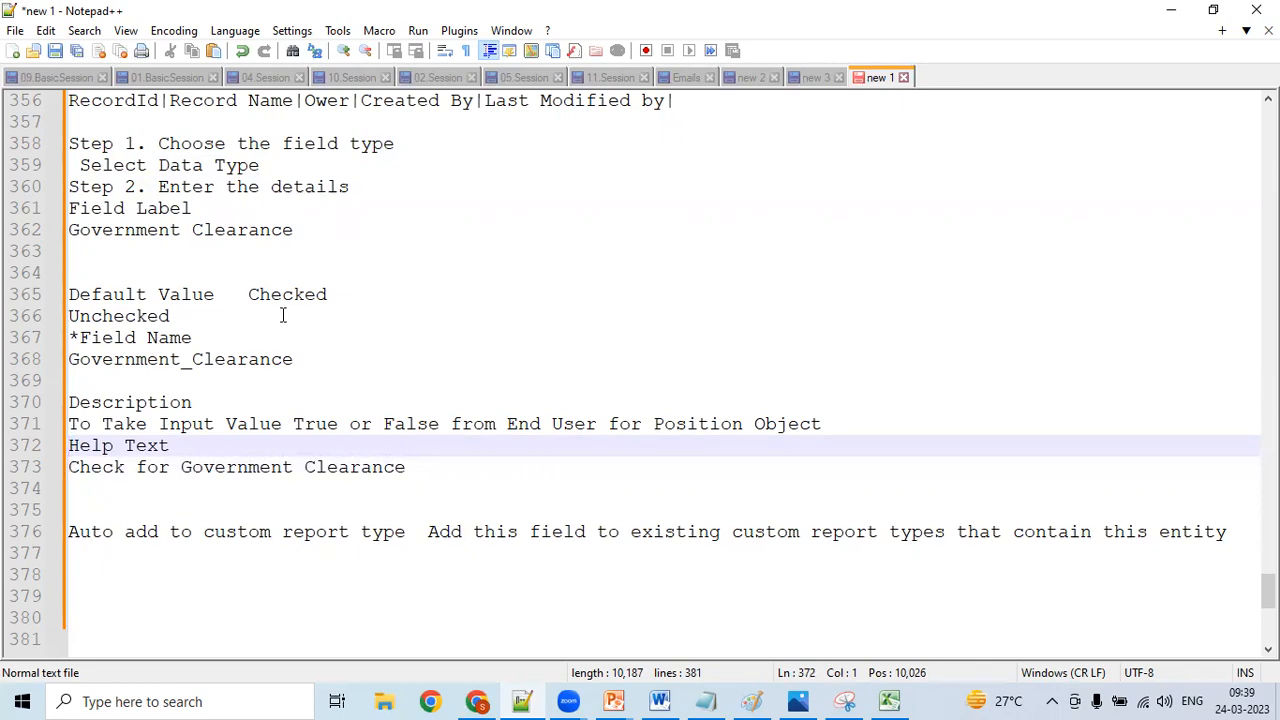
- Indent the "Unchecked" line in the notes so it lines up beneath "Checked" in the Default Value entry
click(251, 297)
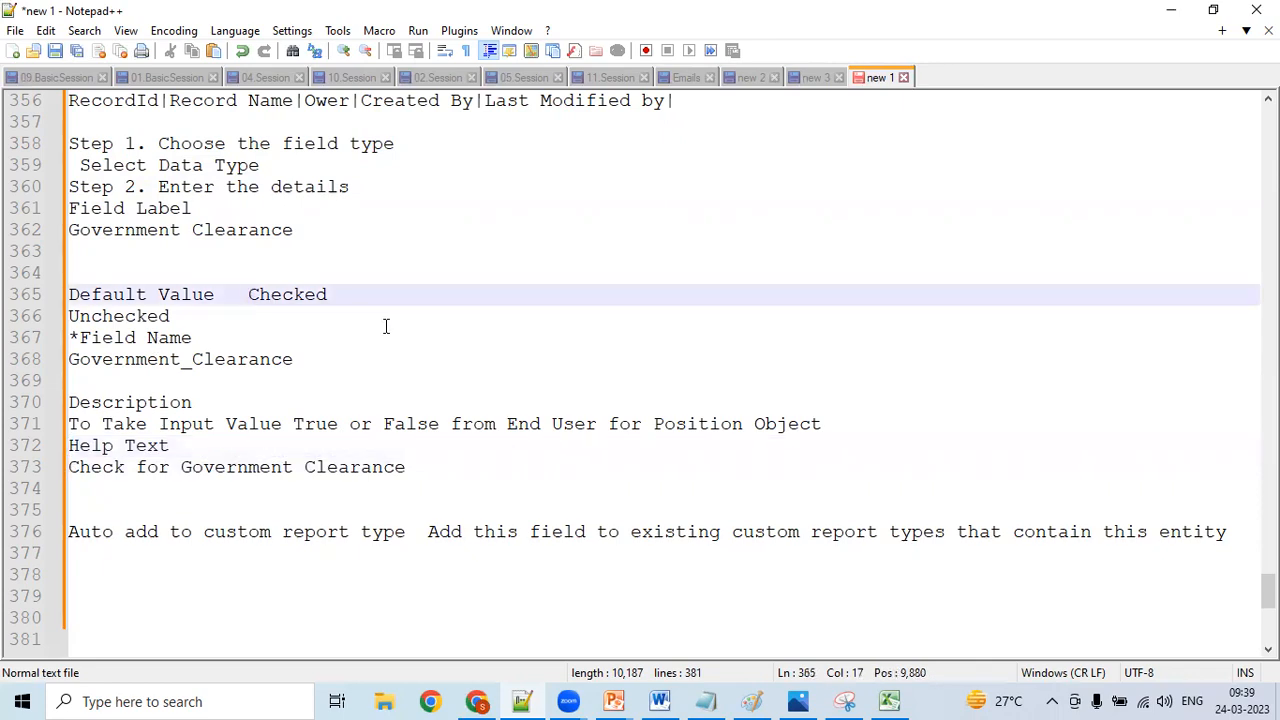
click(70, 316)
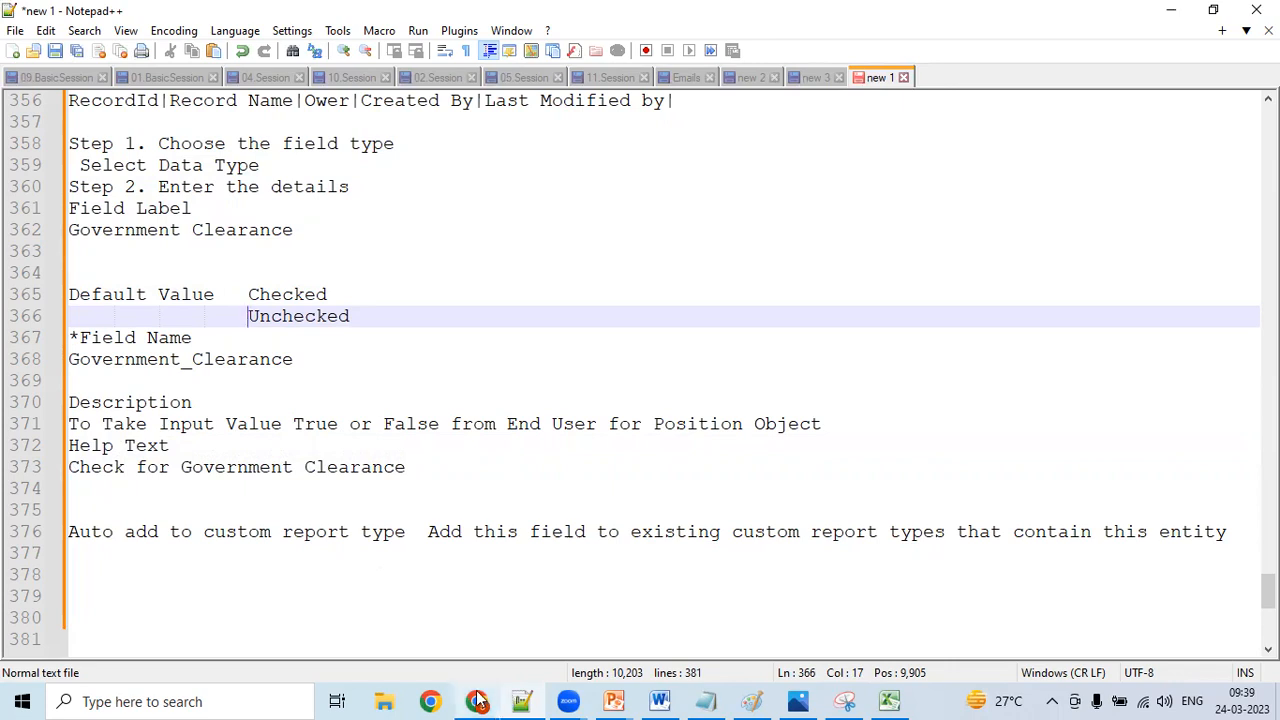
- Switch to Chrome and advance the Government Clearance field to the field-level security step
mouse_move(478, 700)
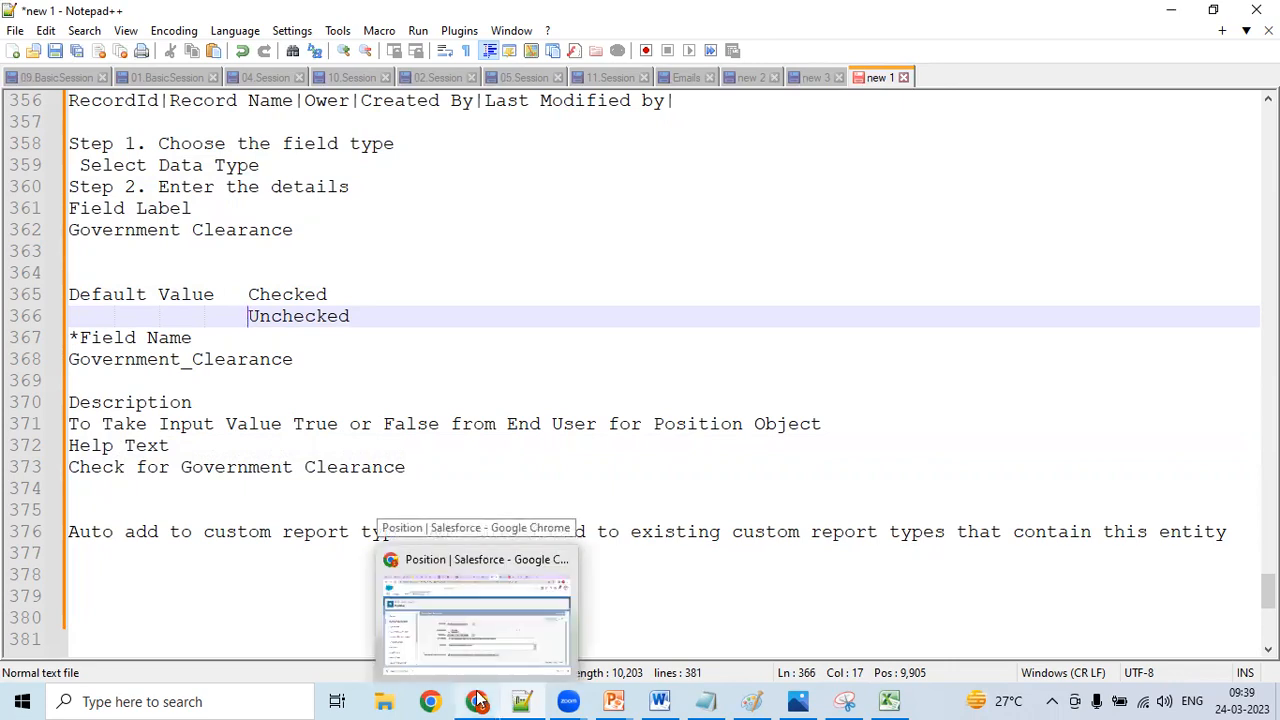
click(478, 700)
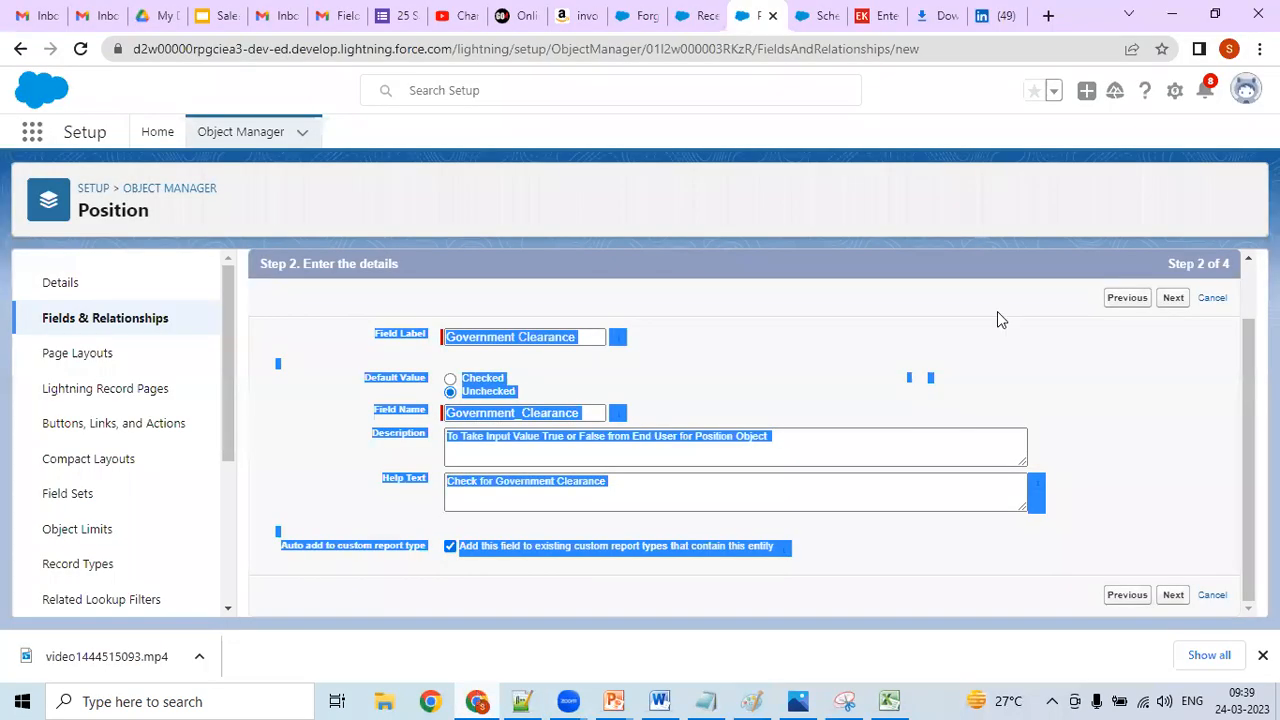
click(666, 291)
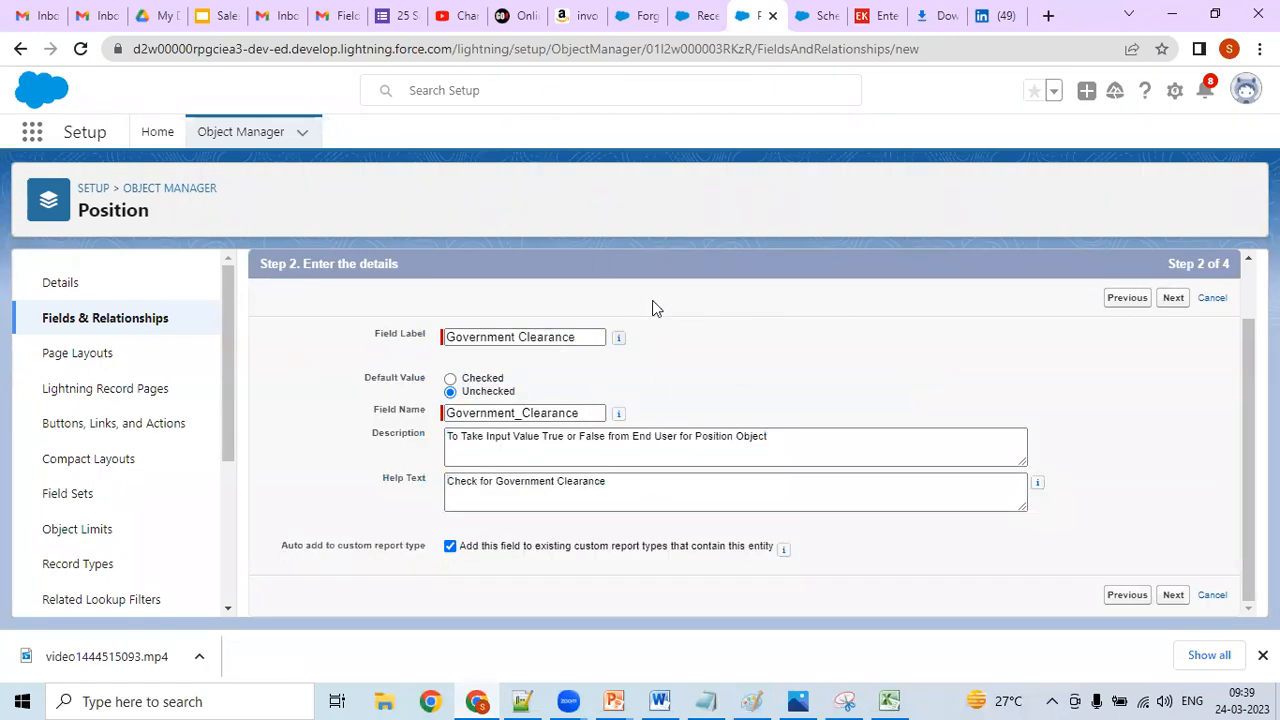
click(1173, 298)
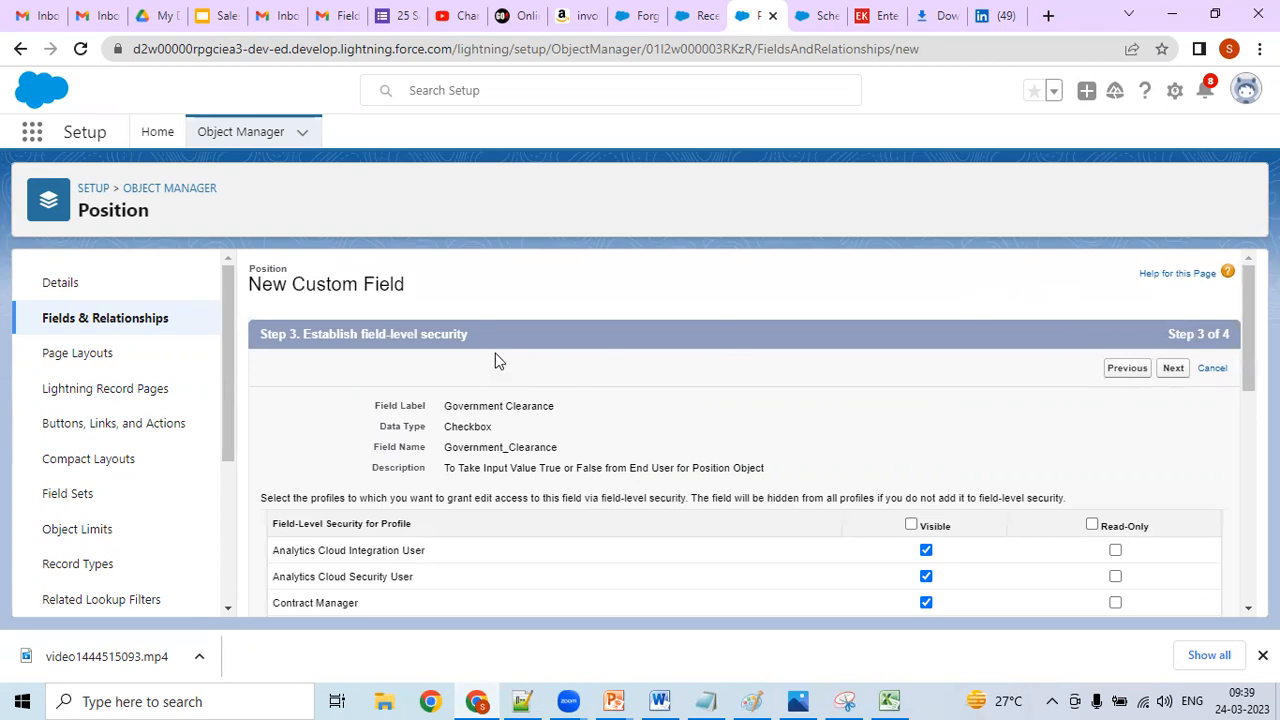
- Copy the heading "Step 3. Establish field-level security" into the Notepad++ notes below the Auto add to custom report type line
drag(478, 336, 261, 333)
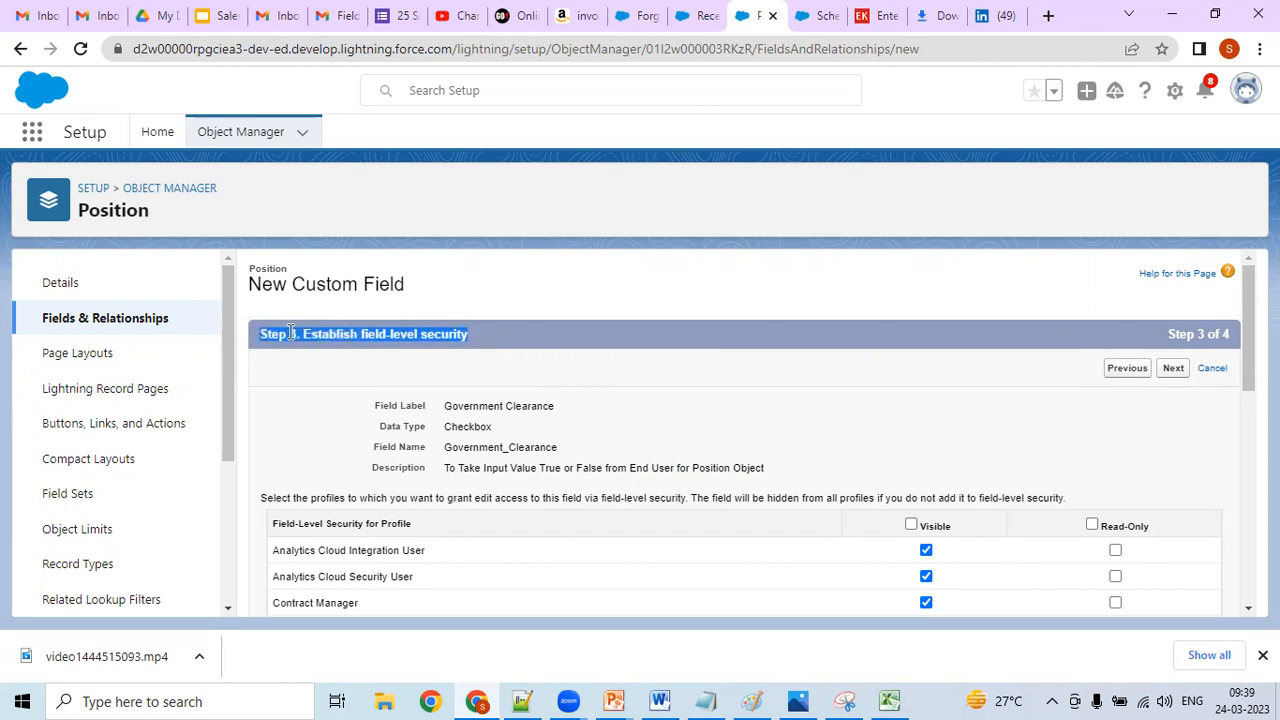
right_click(289, 334)
click(316, 347)
click(520, 699)
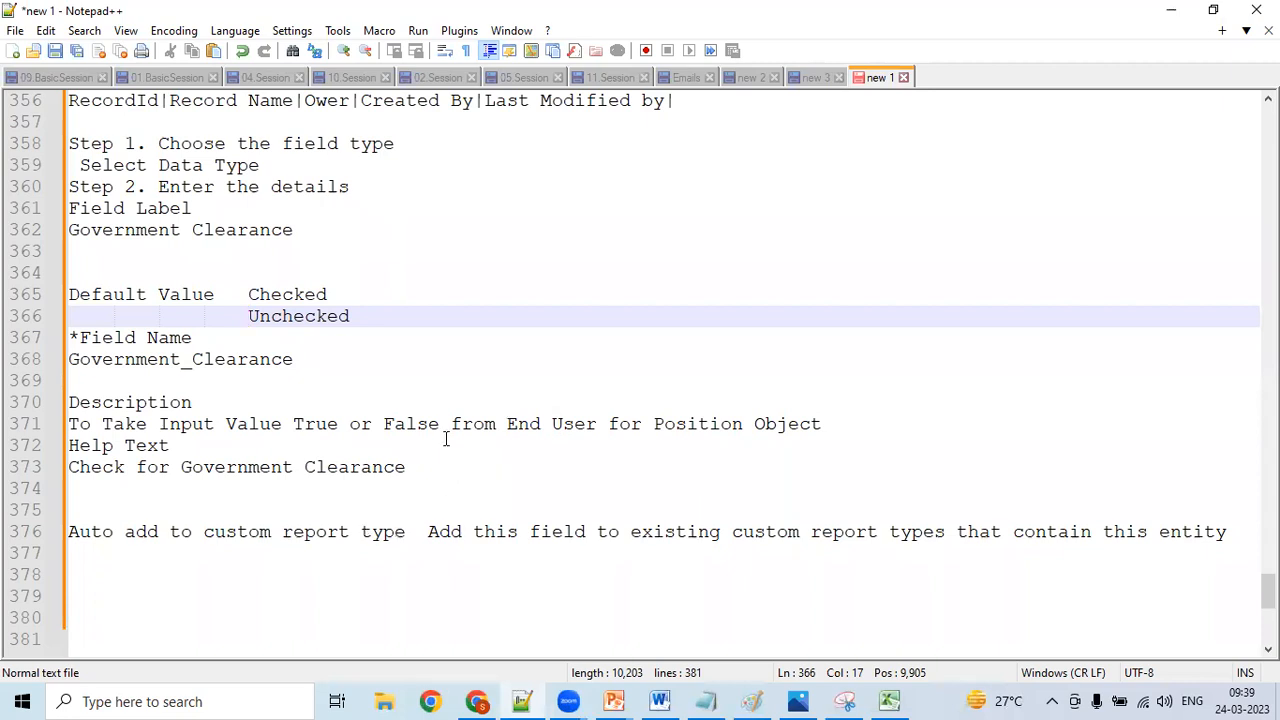
click(213, 548)
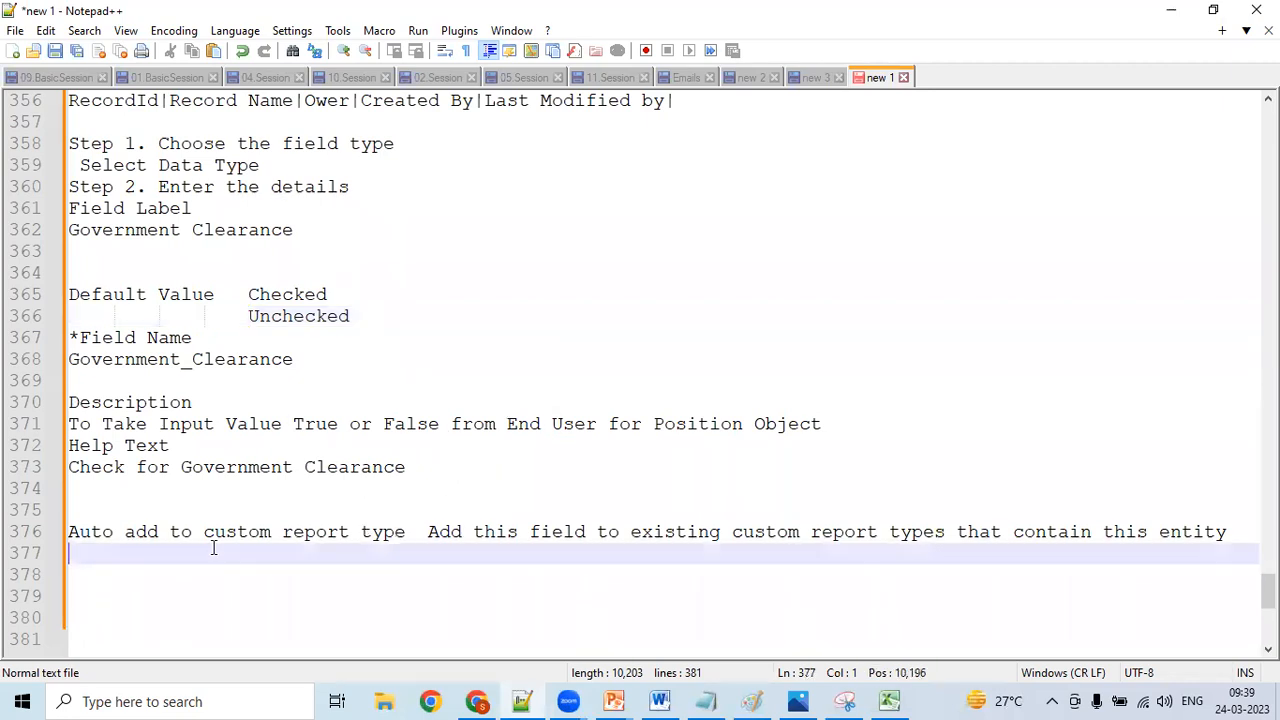
key(ctrl+v)
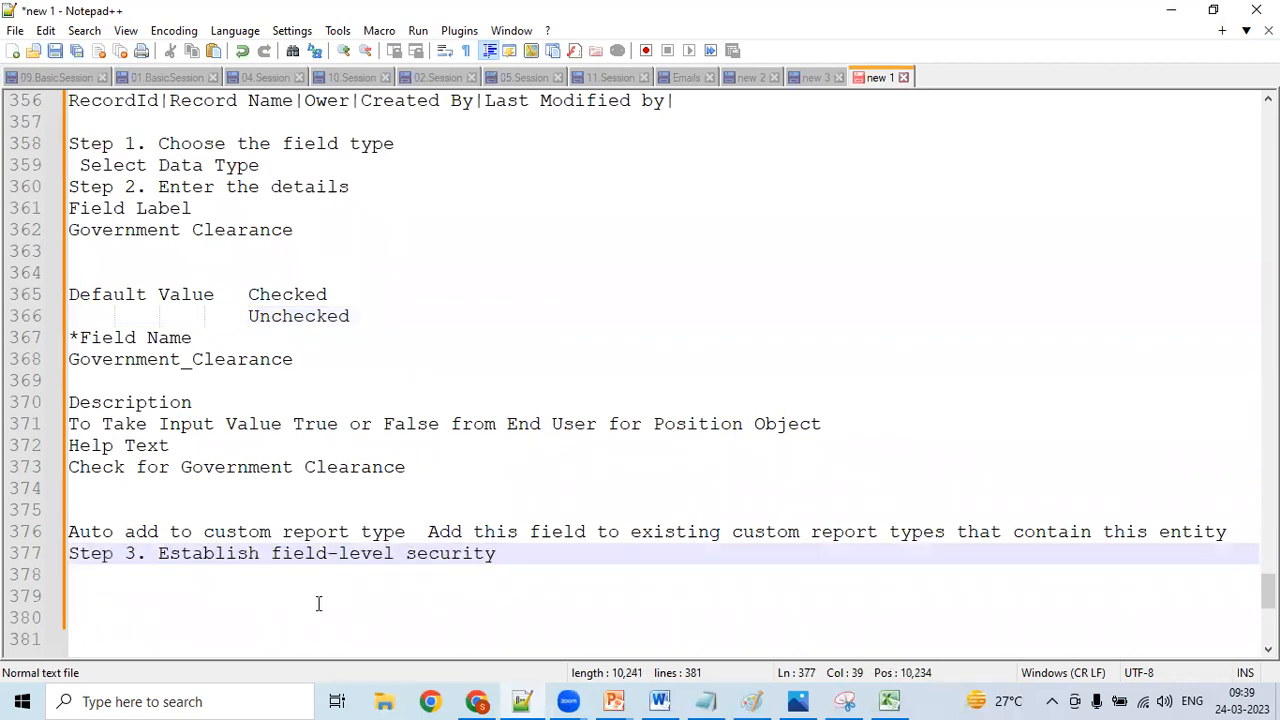
- Switch to Chrome and review the Visible and Read-Only settings of all profiles for the Government Clearance field
click(476, 701)
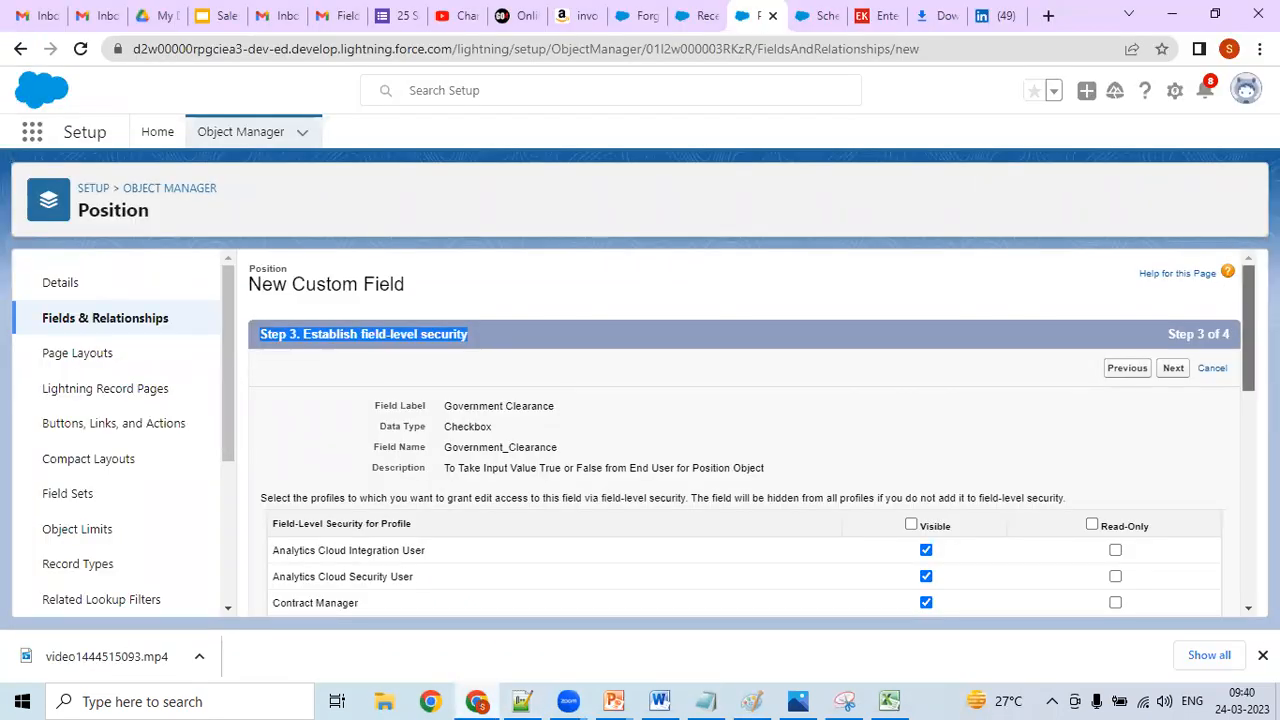
scroll(1248, 330, down, 2)
scroll(1243, 373, down, 3)
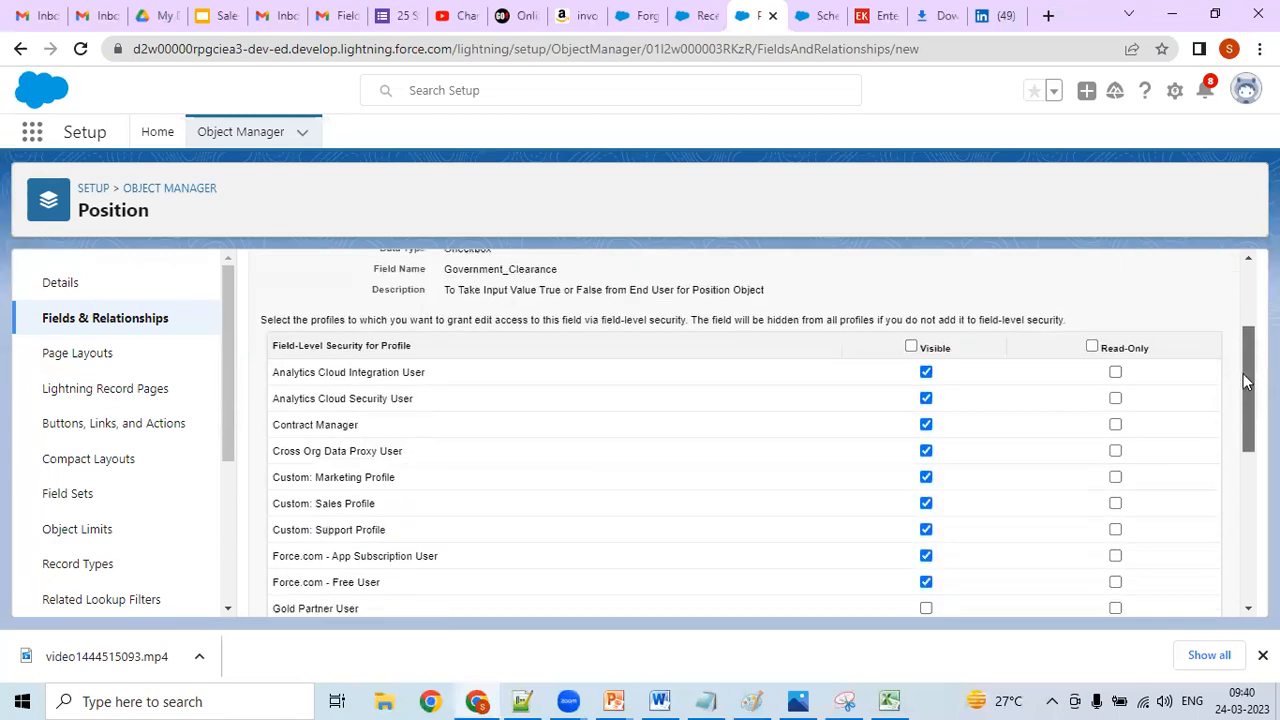
scroll(1239, 409, down, 5)
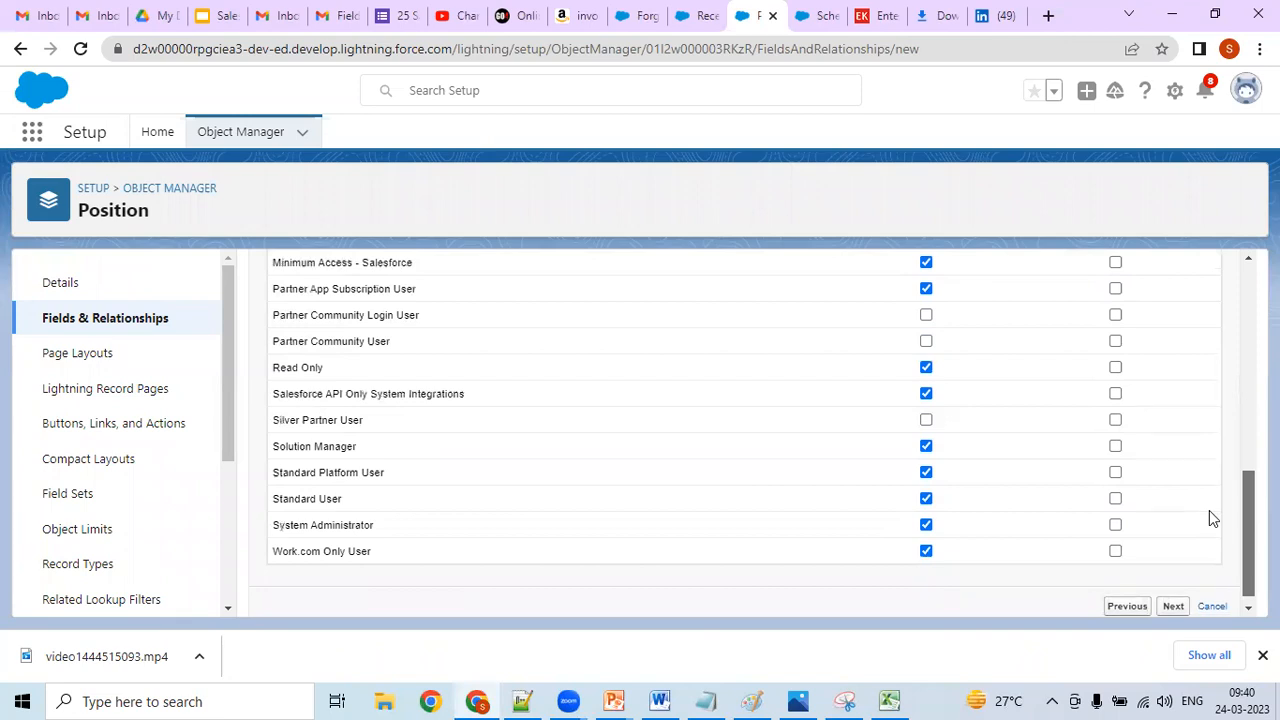
scroll(1209, 499, up, 1)
scroll(1209, 497, up, 10)
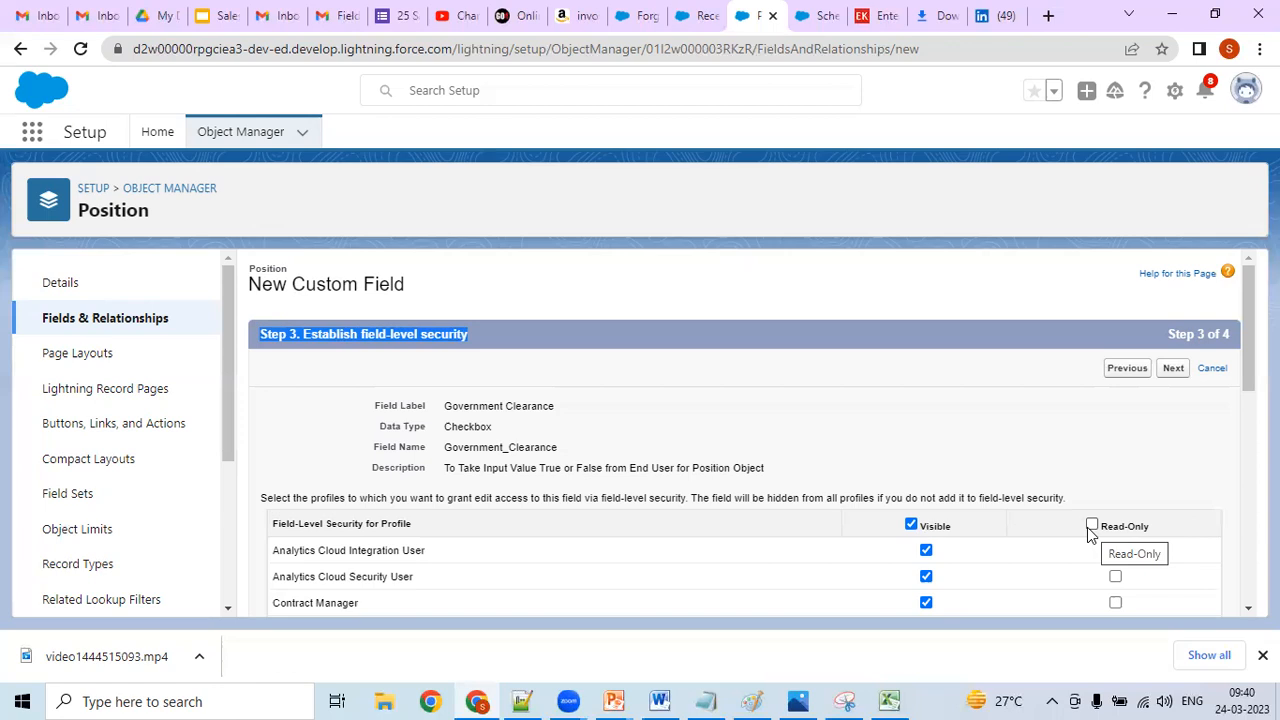
- Try Read-Only access for all profiles and for Analytics Cloud Integration User alone, clearing each selection again
click(1091, 526)
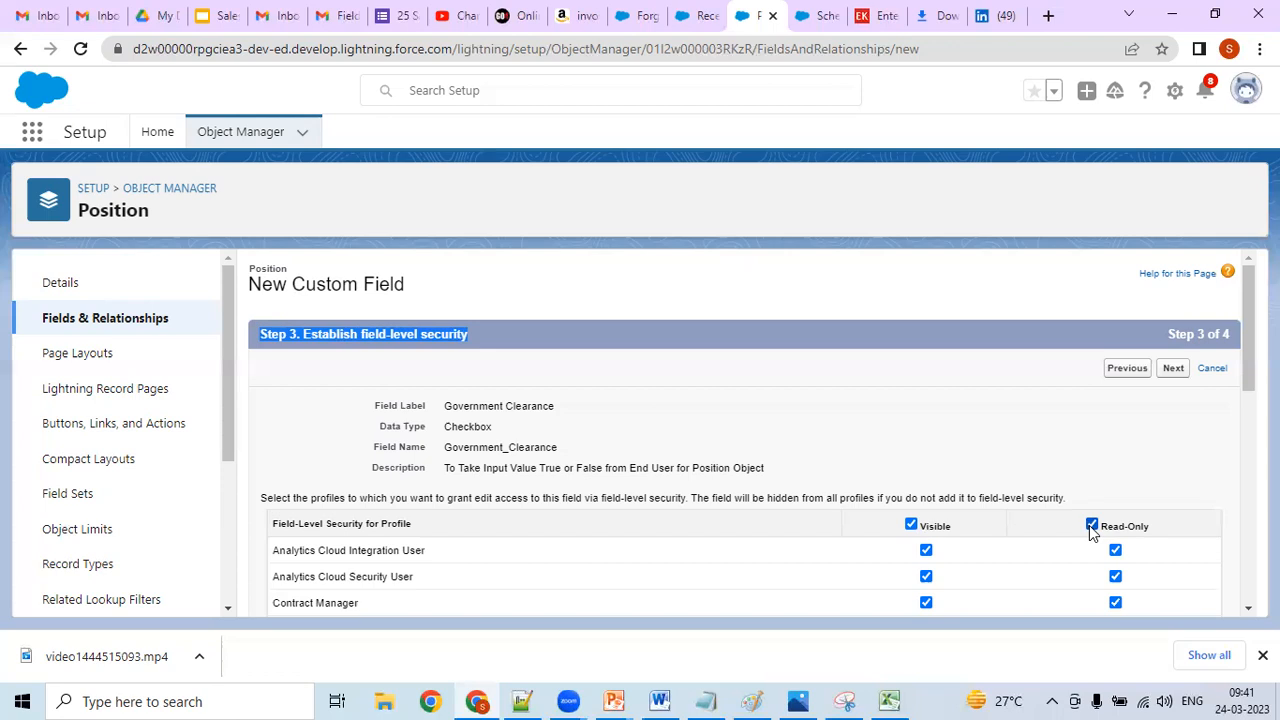
click(1091, 525)
drag(1248, 330, 1220, 375)
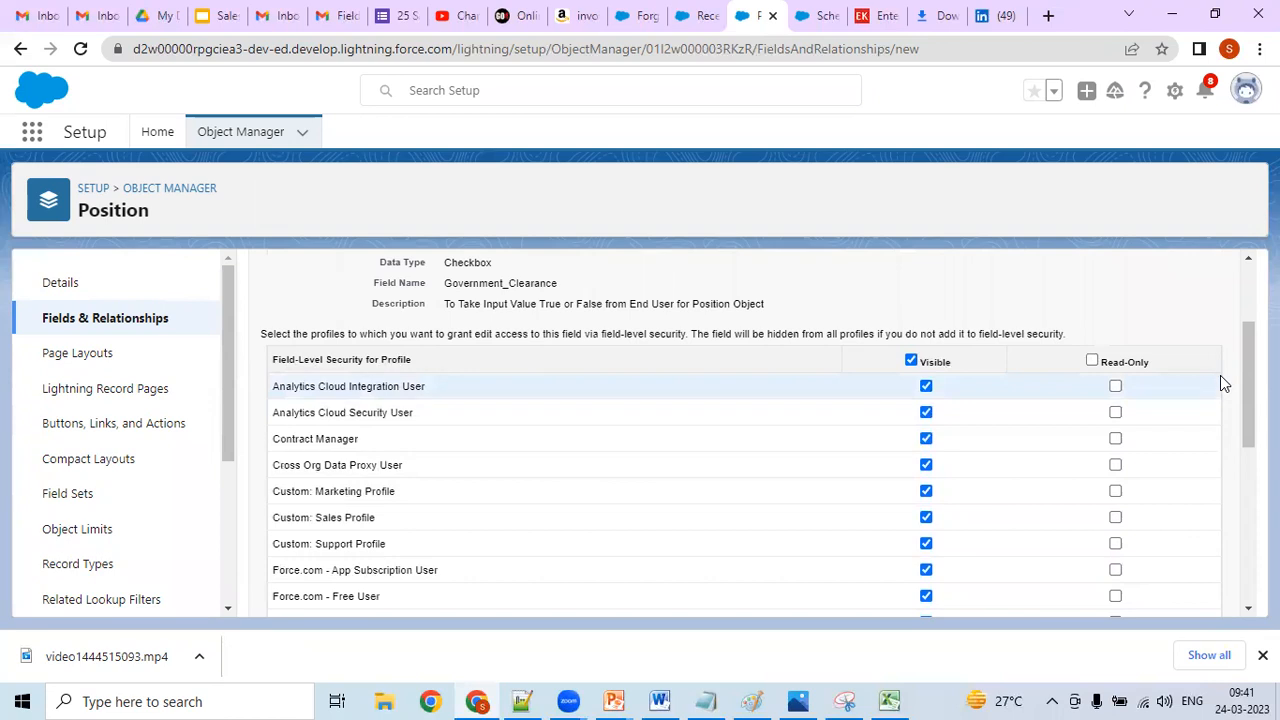
click(1116, 387)
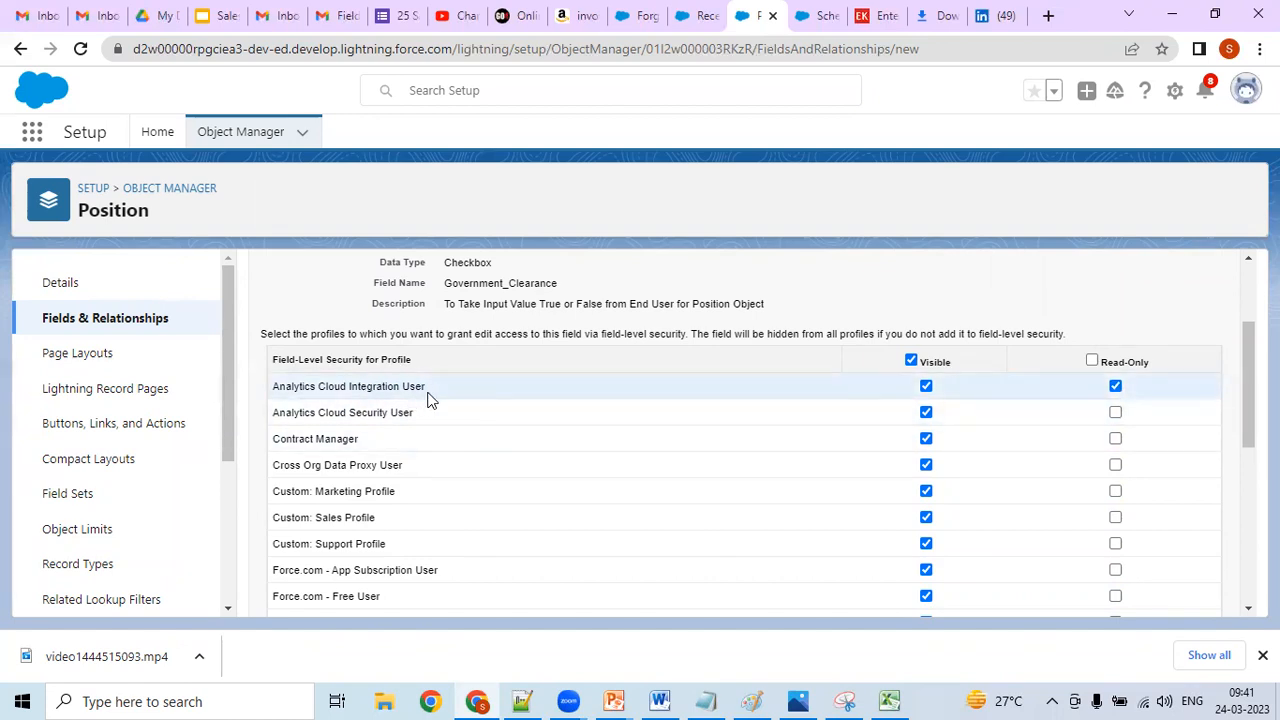
click(1116, 387)
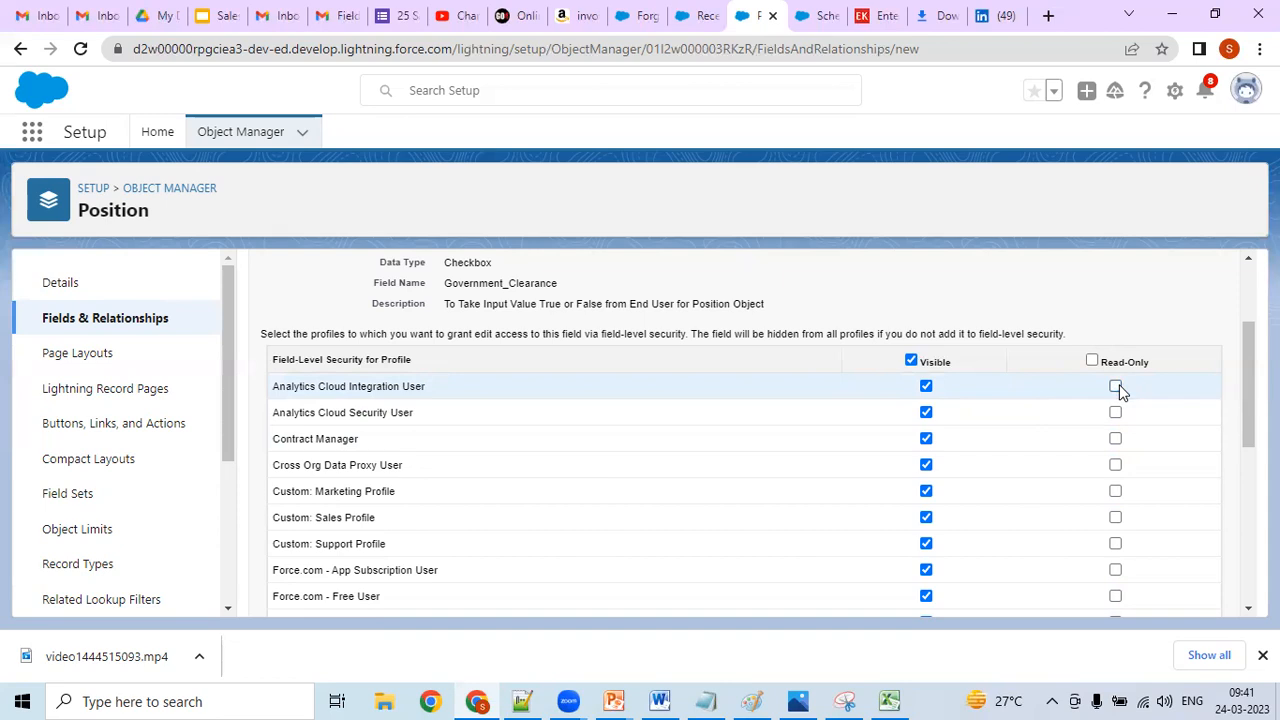
- Copy the instruction beginning "Select the profiles to which you want to grant edit access" into the Notepad++ notes below the Step 3 heading
drag(1248, 398, 1248, 351)
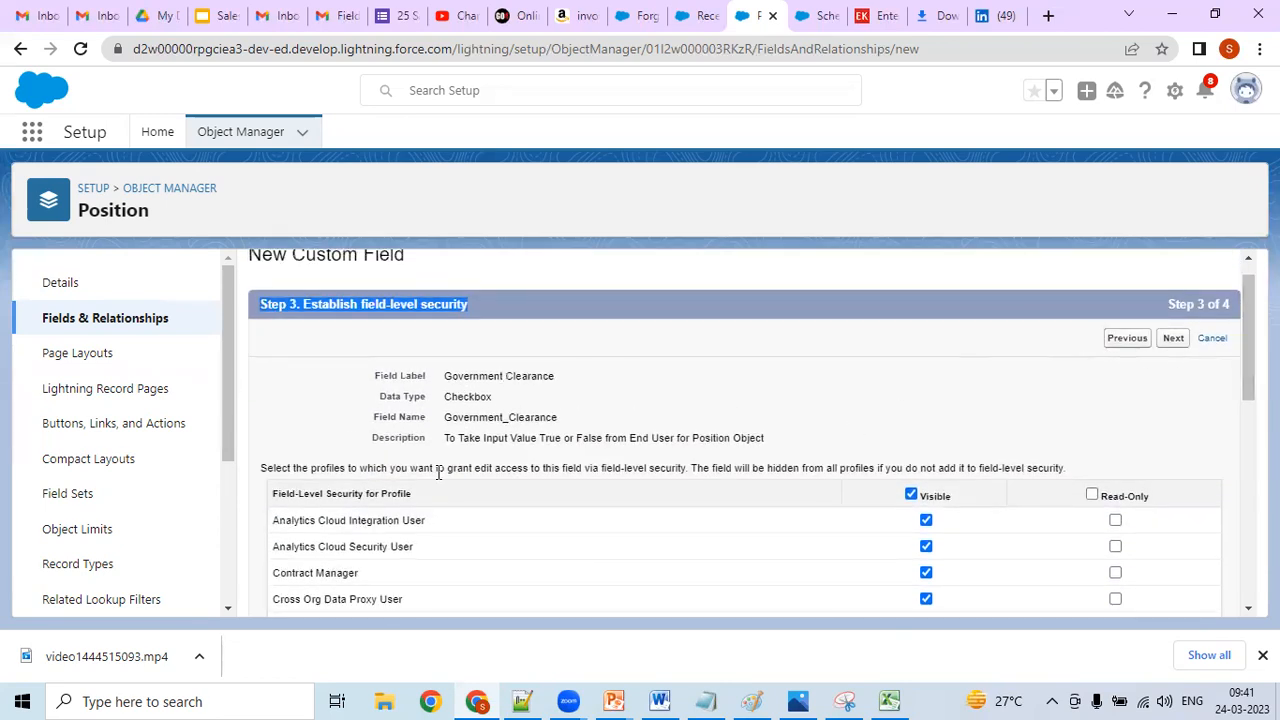
drag(258, 474, 1077, 476)
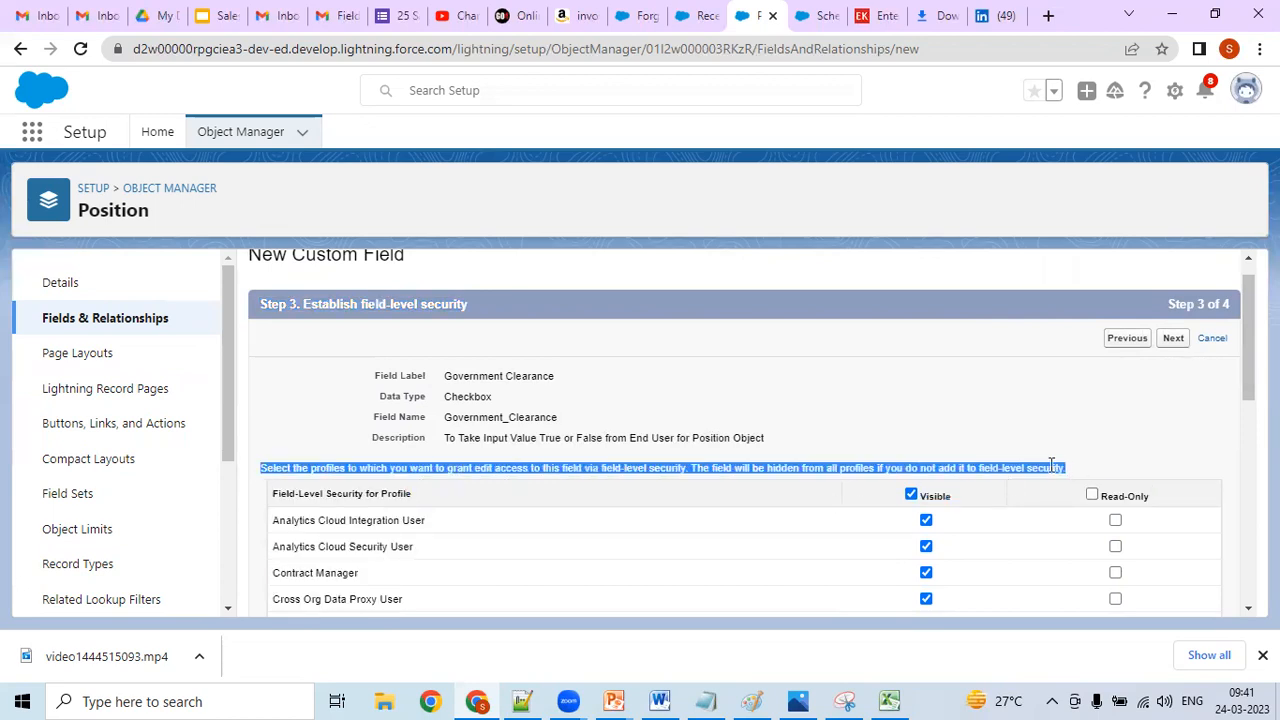
right_click(1051, 466)
click(1055, 478)
click(522, 701)
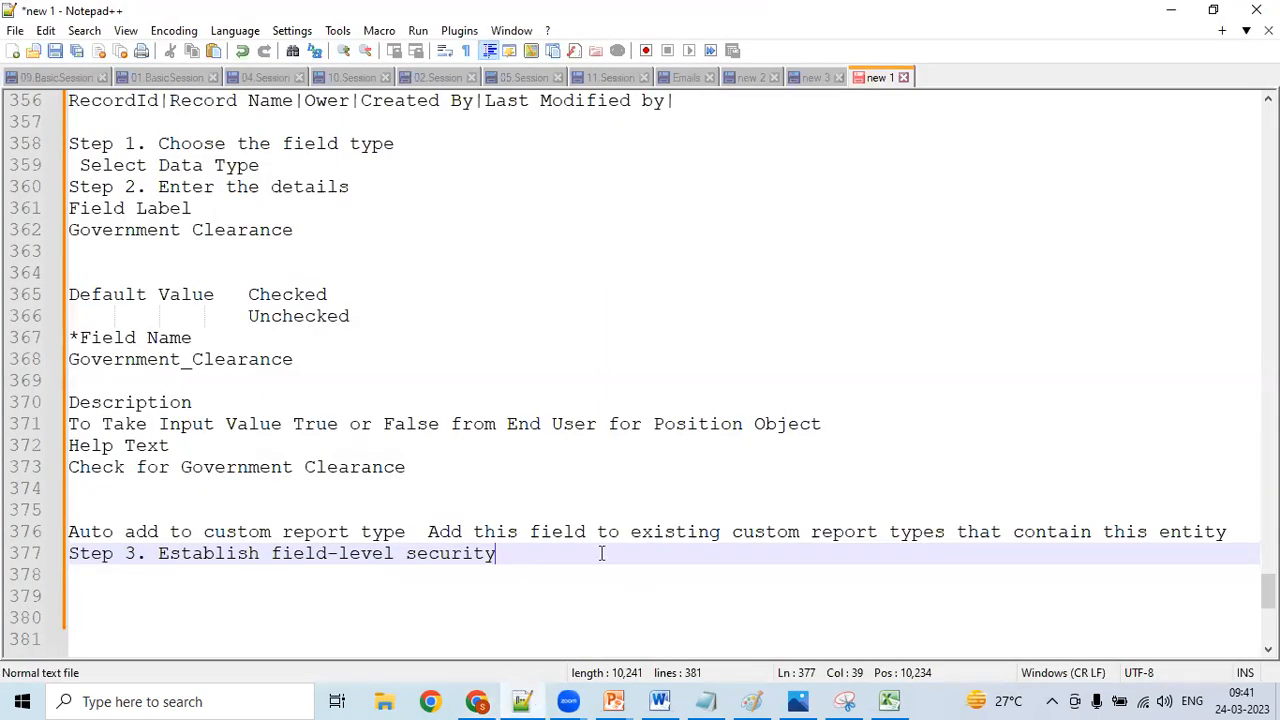
key(Return)
key(ctrl+v)
key(Return)
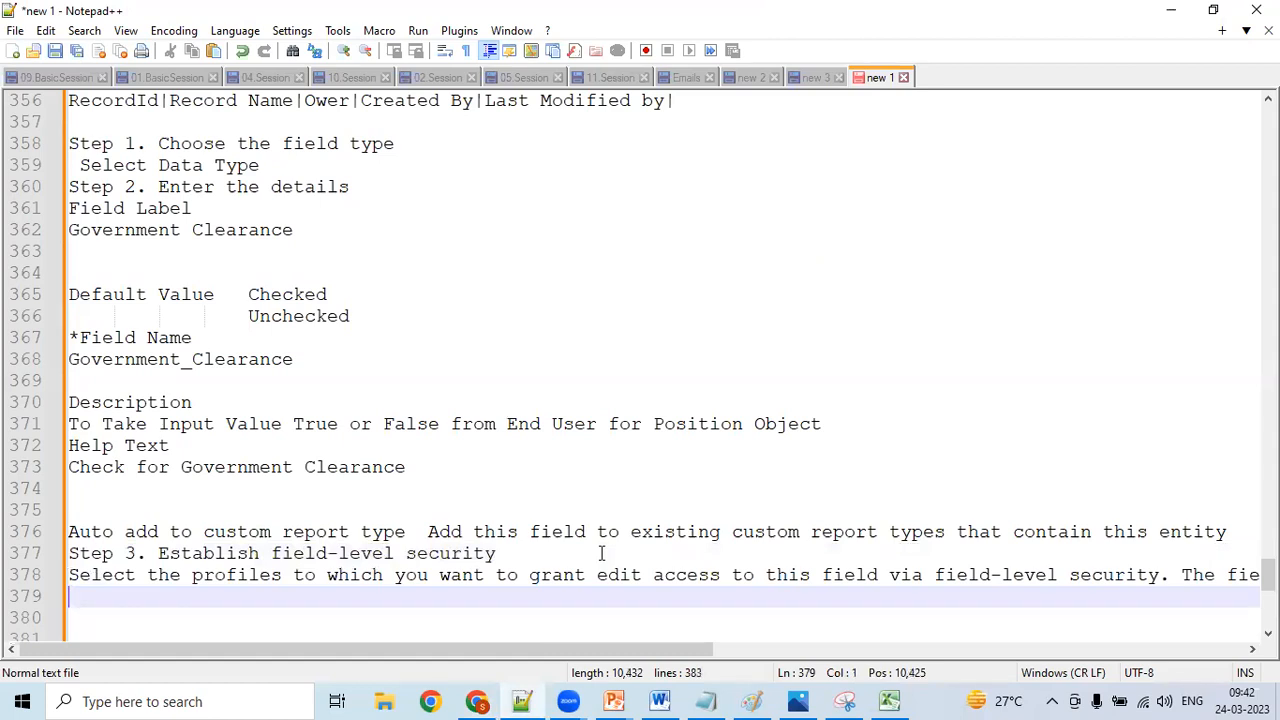
- Add the line "Visible Read Only" beneath the profile instruction in the notes, with a gap between the two terms
text(Visible an)
key(BackSpace)
key(BackSpace)
text(r)
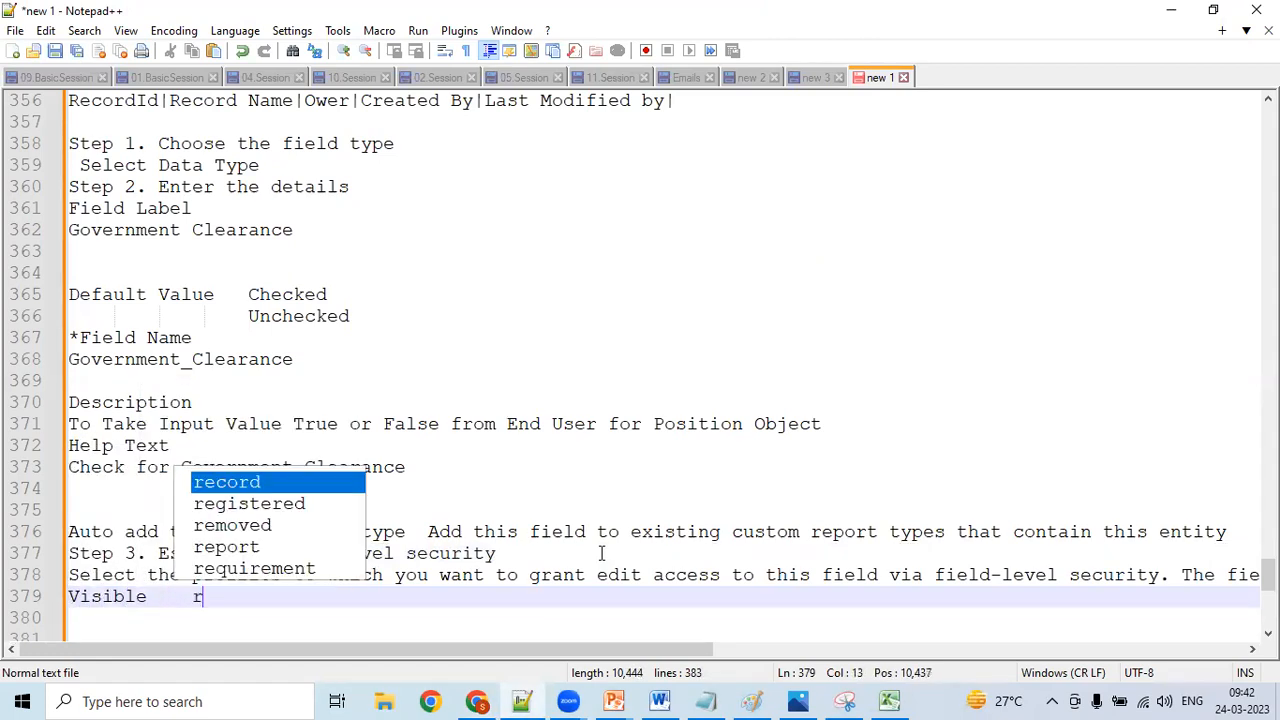
key(BackSpace)
text(Read Only)
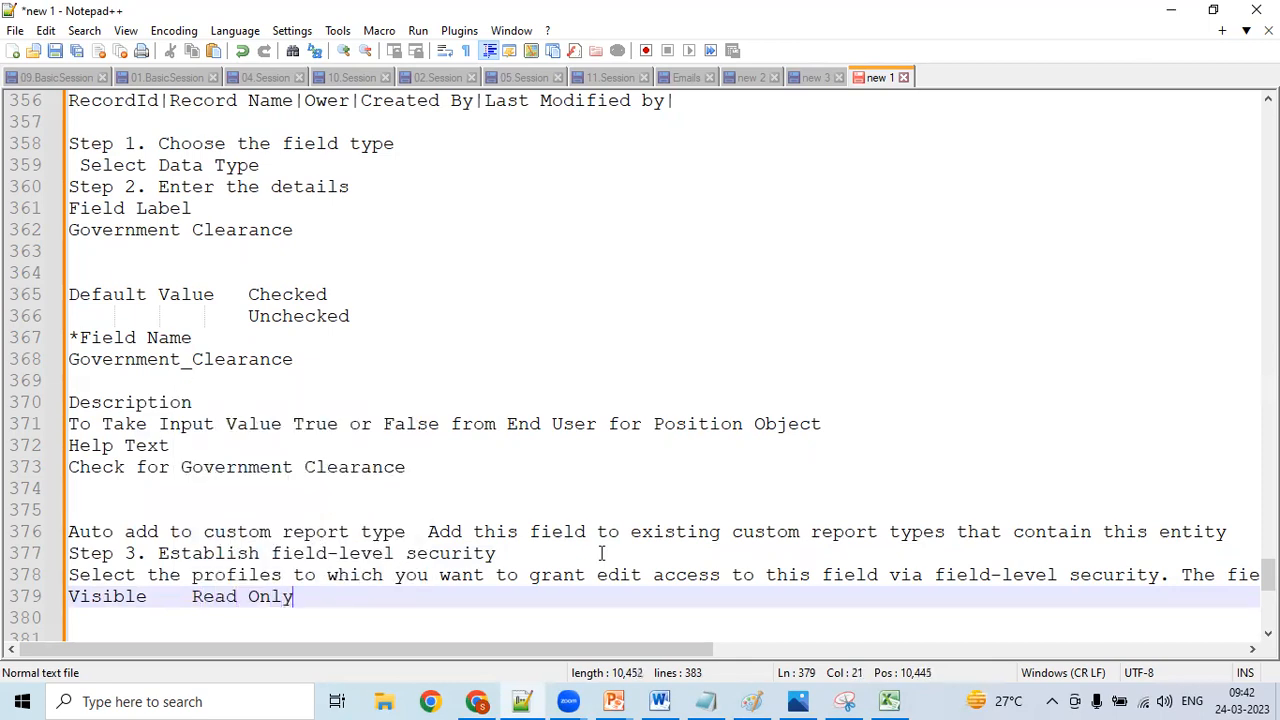
- Add "In Profile" to the notes below the Visible and Read Only line
key(Return)
key(Return)
text(In PR)
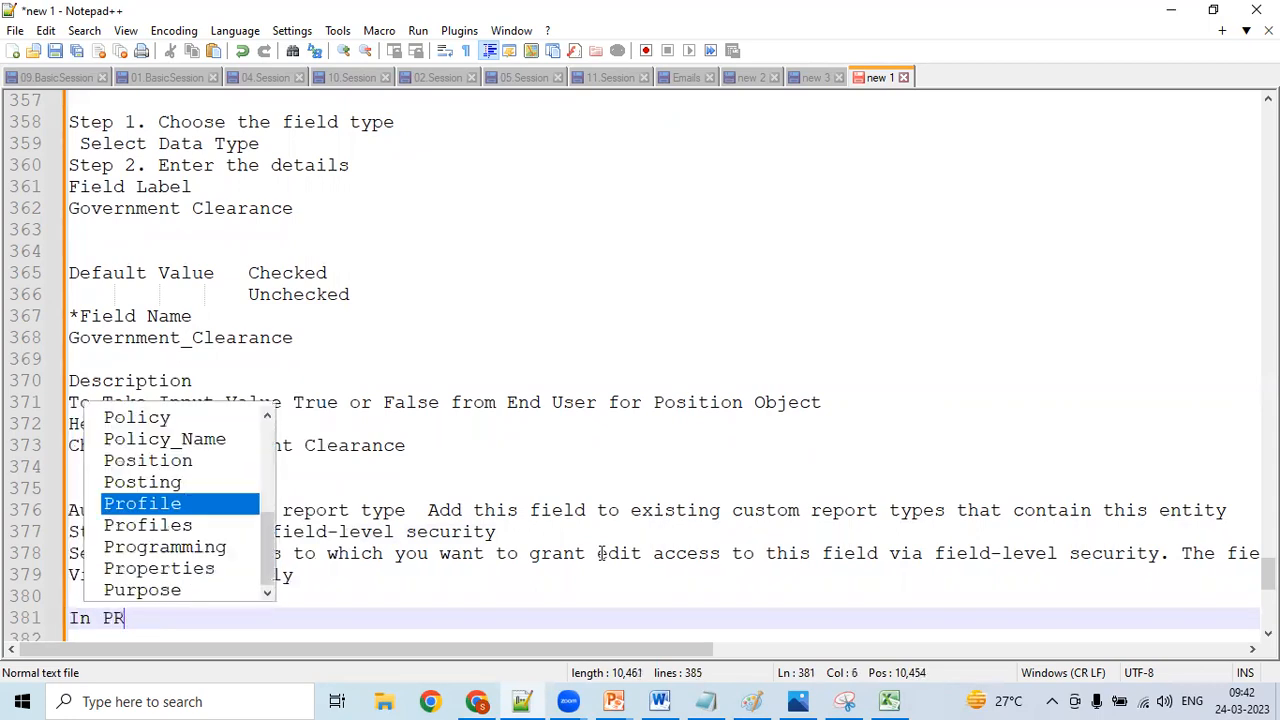
key(BackSpace)
text(rofiels)
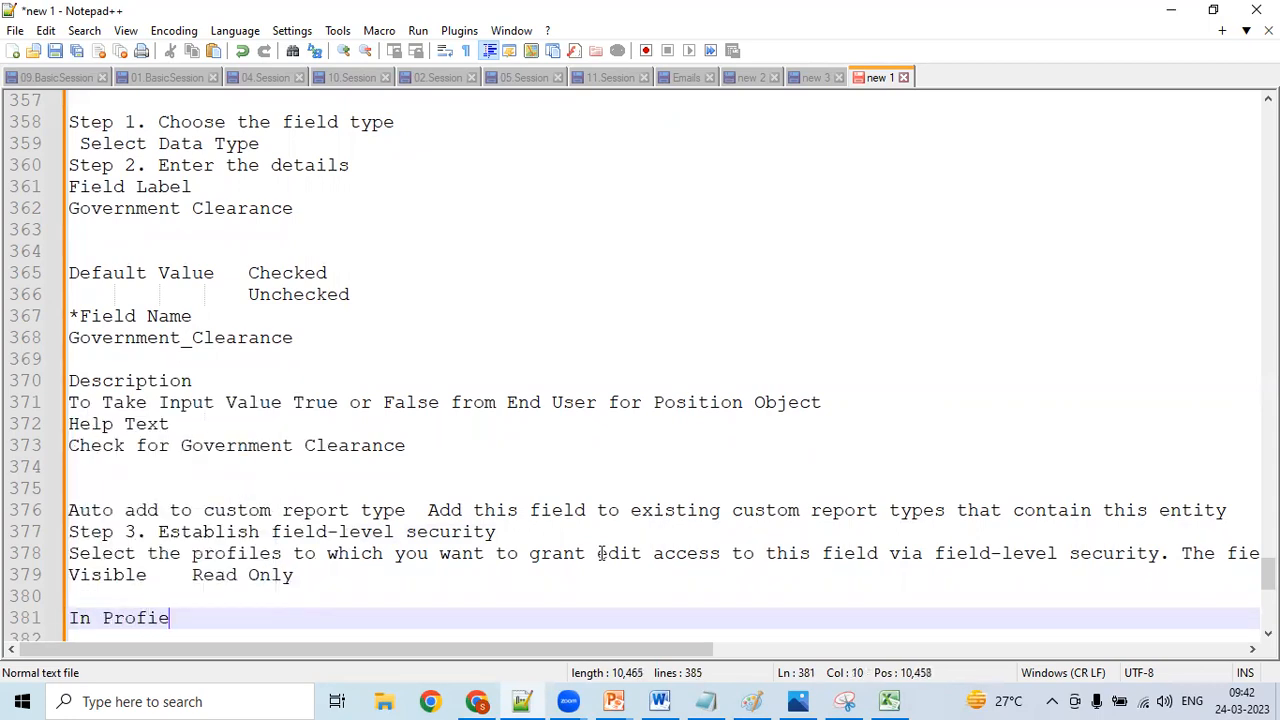
key(BackSpace)
key(BackSpace)
key(BackSpace)
text(le)
- Widen the gap before "Read Only" and remove the blank line above "In Profile" in the notes
key(Up)
key(Up)
key(ctrl+Right)
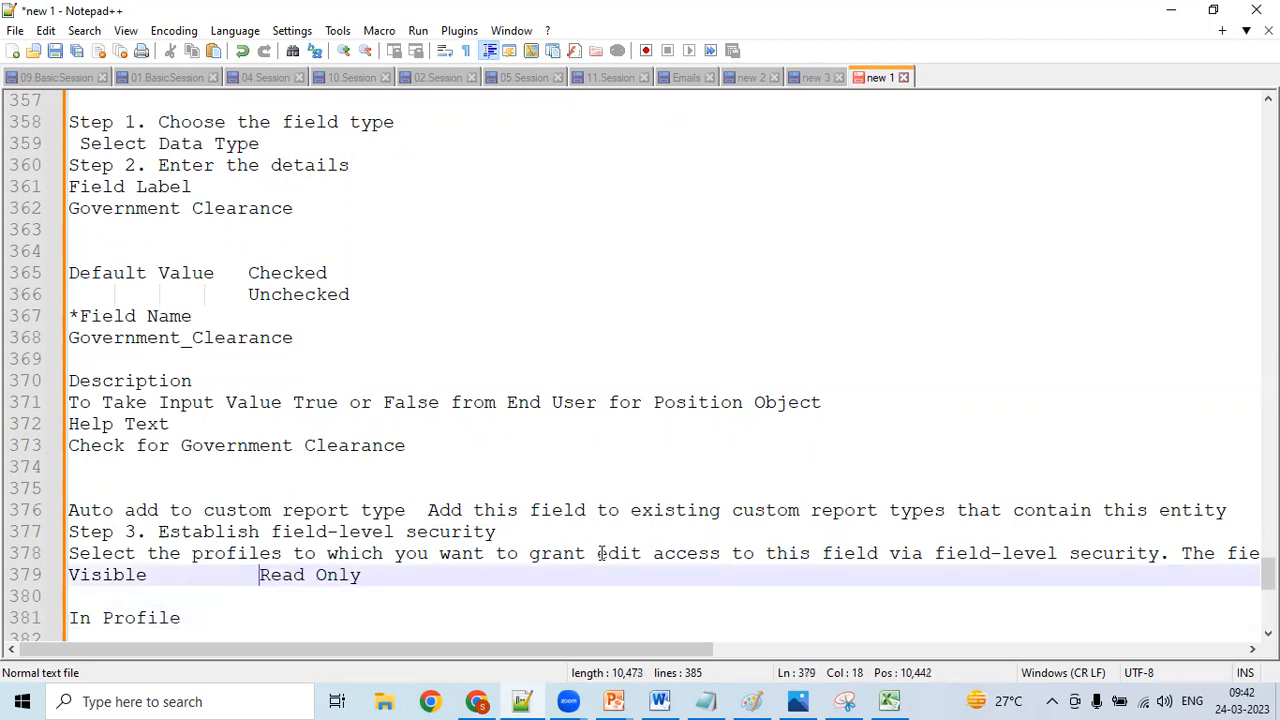
key(Down)
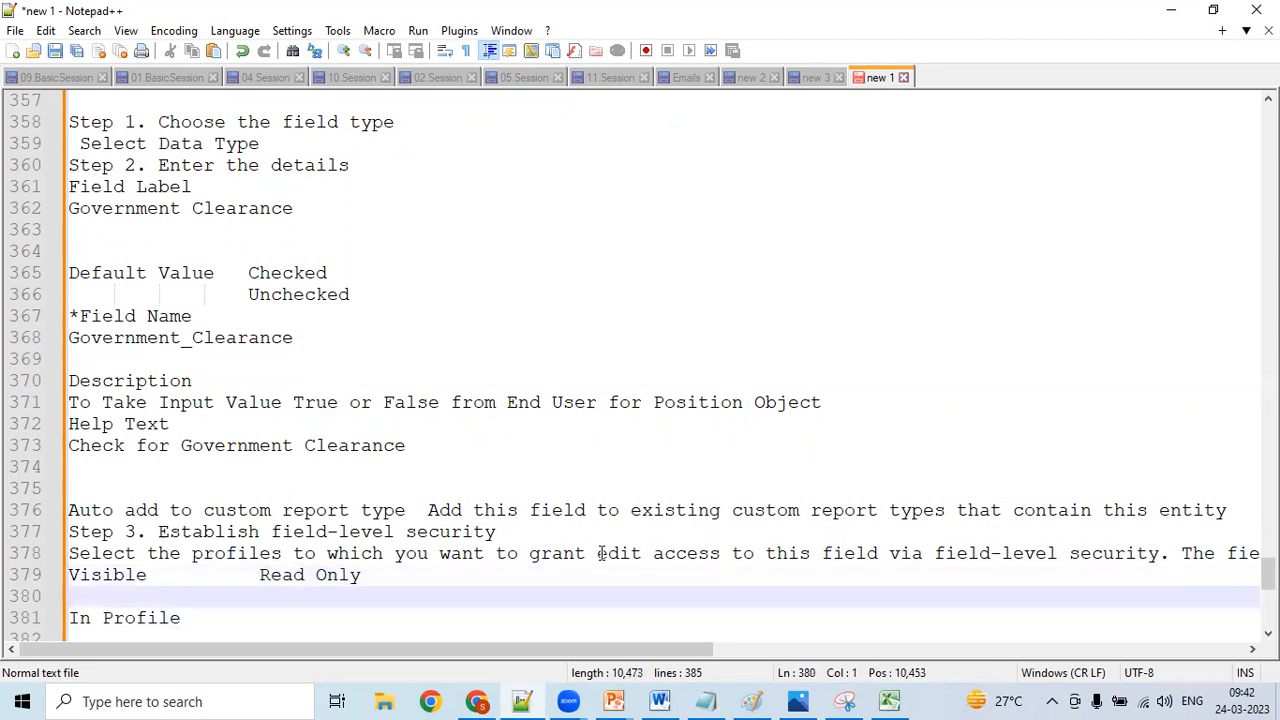
key(Delete)
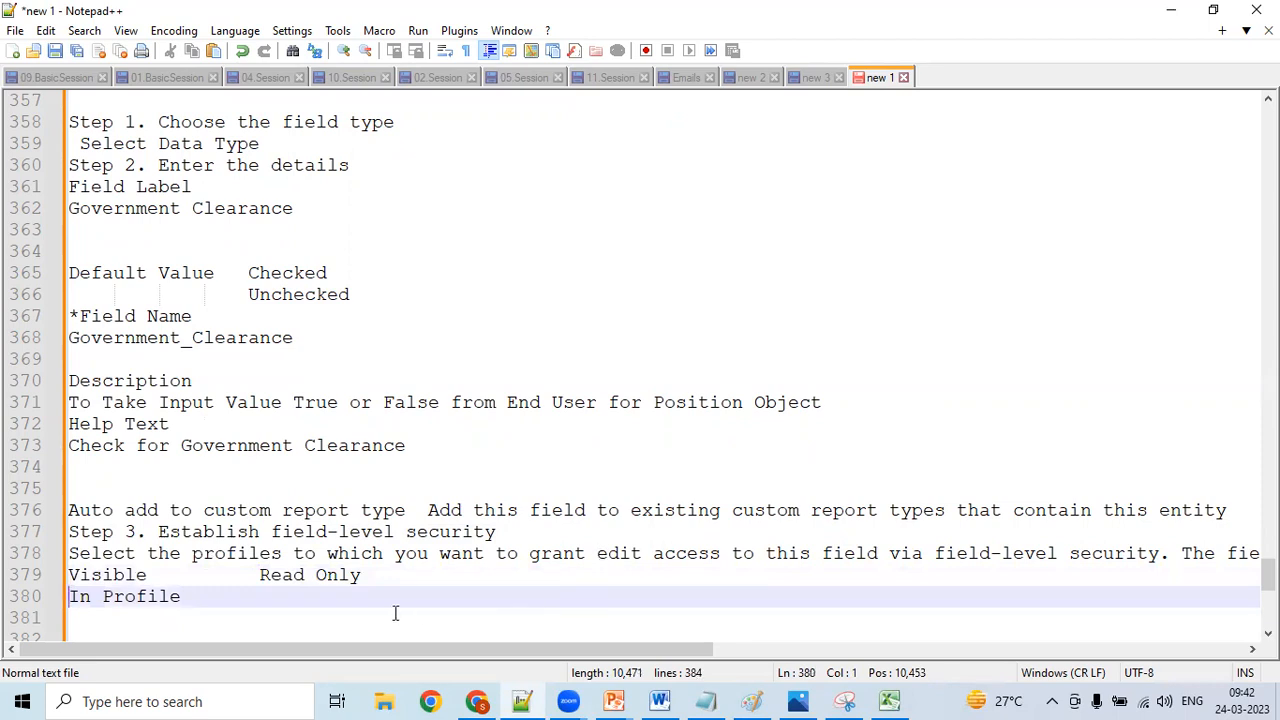
- Add "Accept Input from User/Not" after "In Profile", aligned beneath "Read Only"
key(End)
text(Enter)
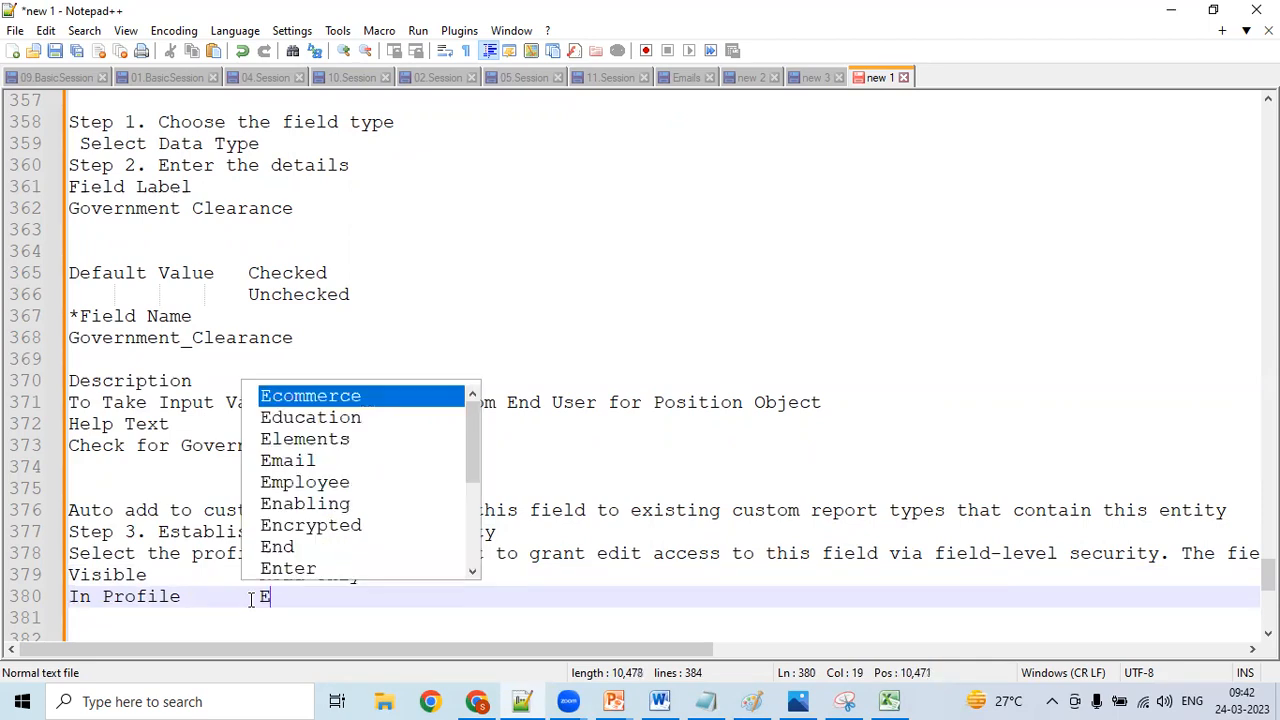
key(BackSpace)
key(BackSpace)
key(BackSpace)
key(BackSpace)
key(BackSpace)
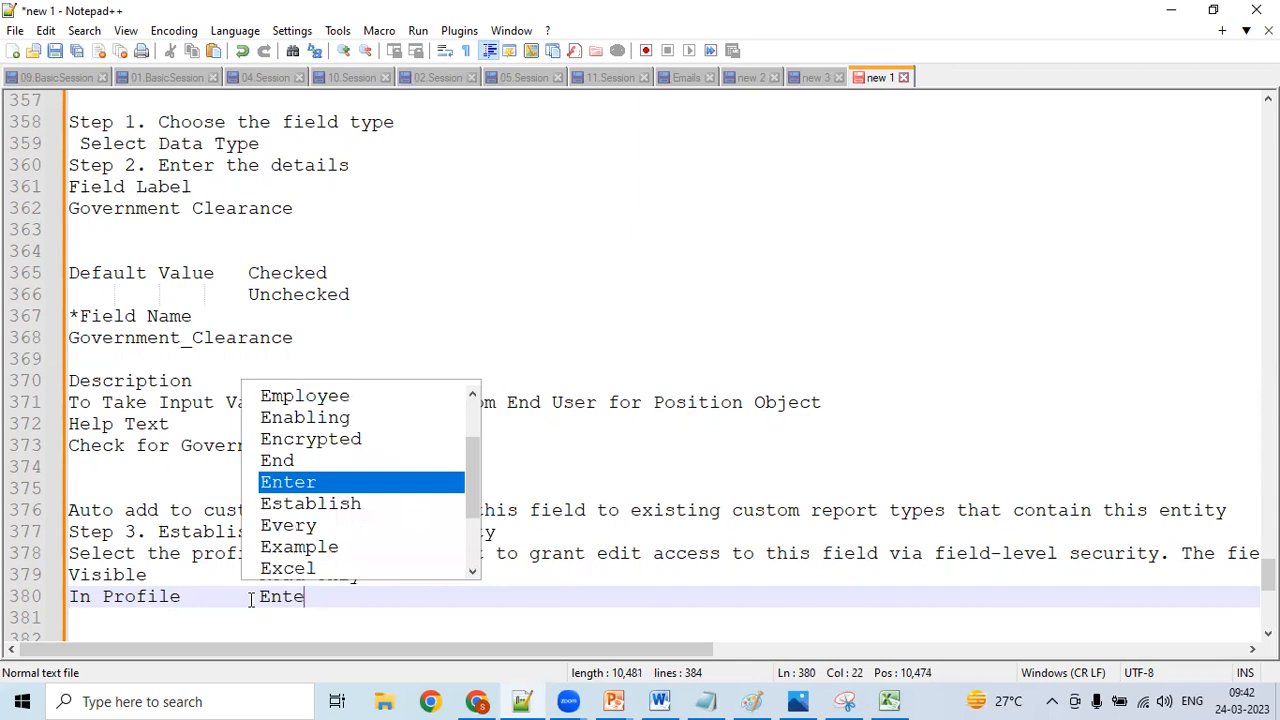
text(Accept )
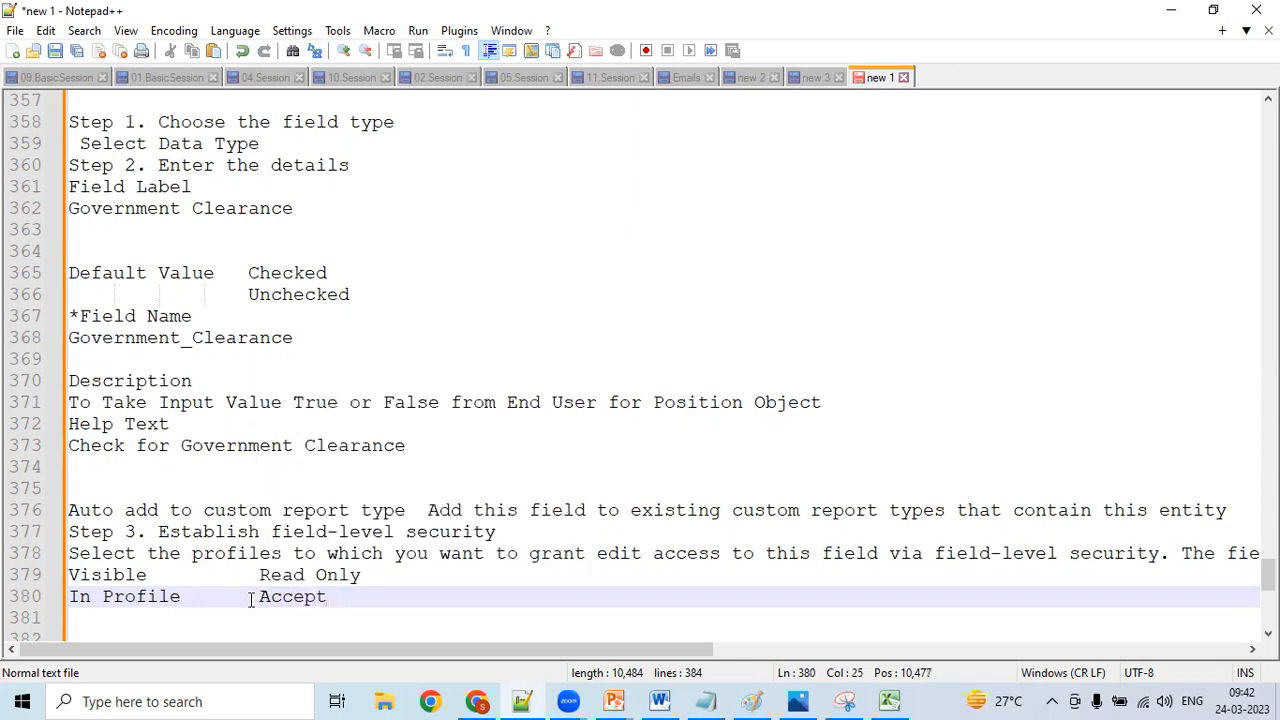
text(Input fro)
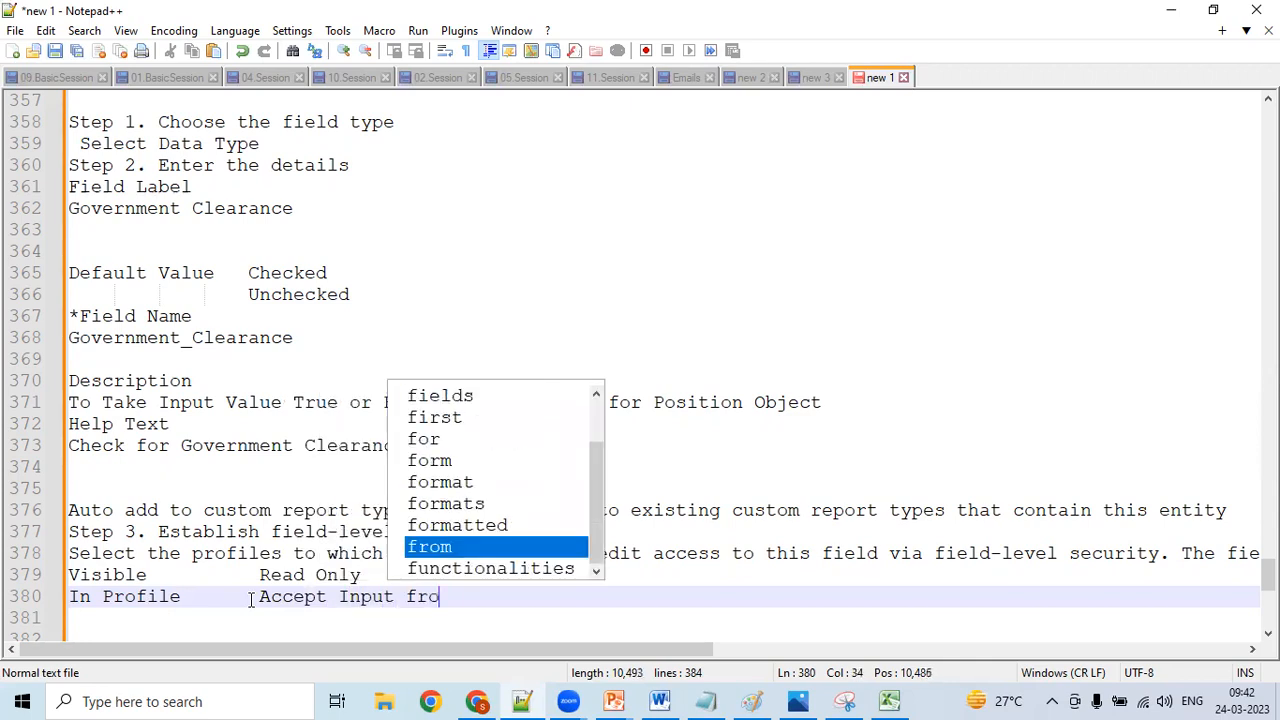
text(m User/Not)
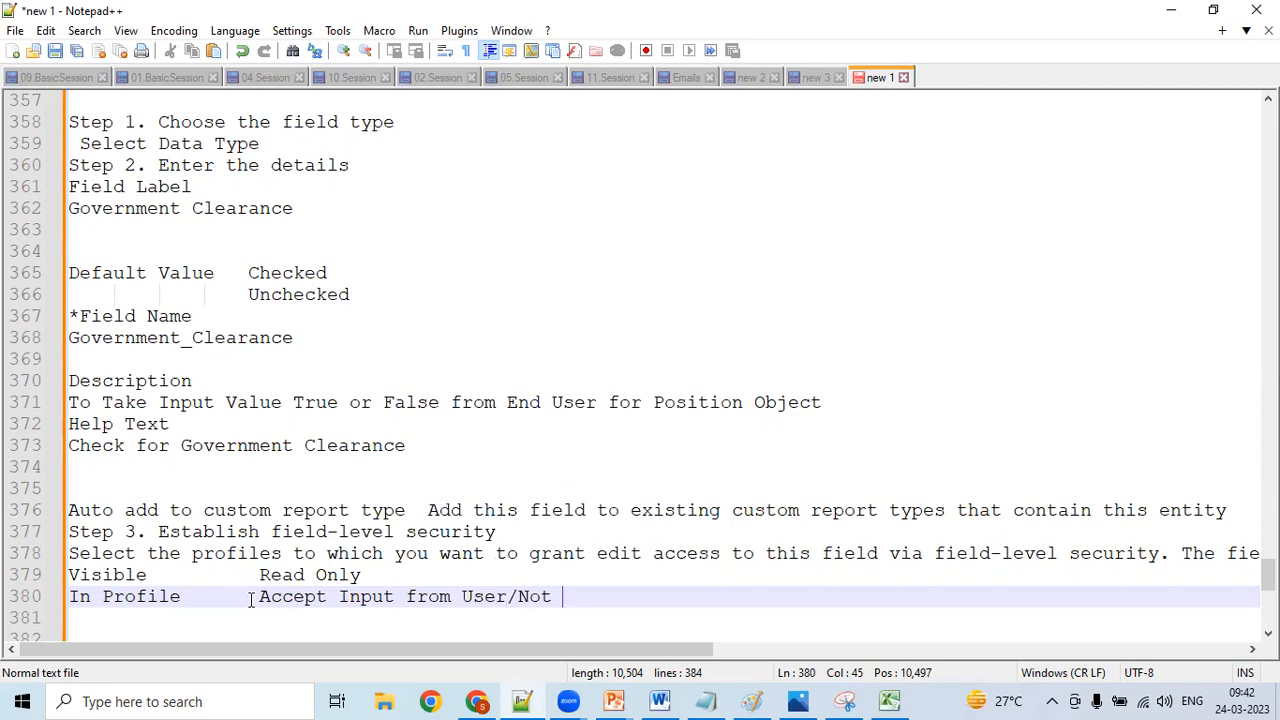
click(305, 596)
- Switch to Chrome and advance the Government Clearance field to the page layouts step
click(478, 701)
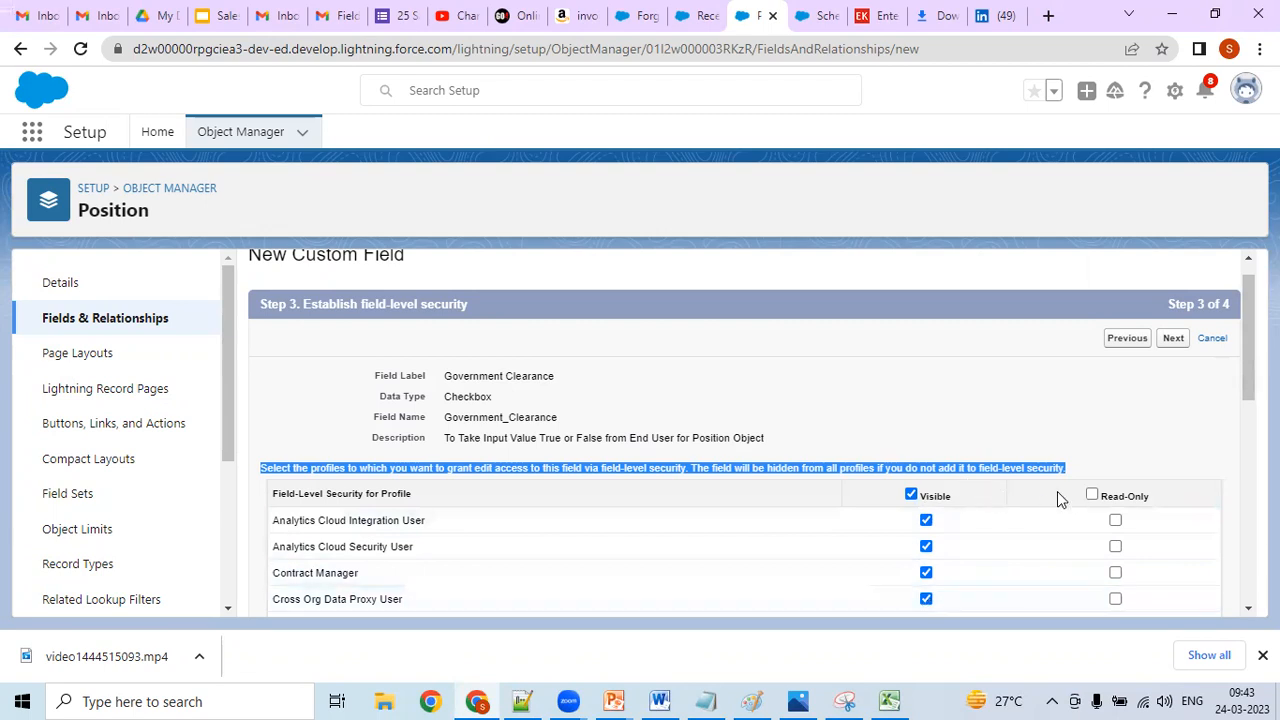
click(1101, 446)
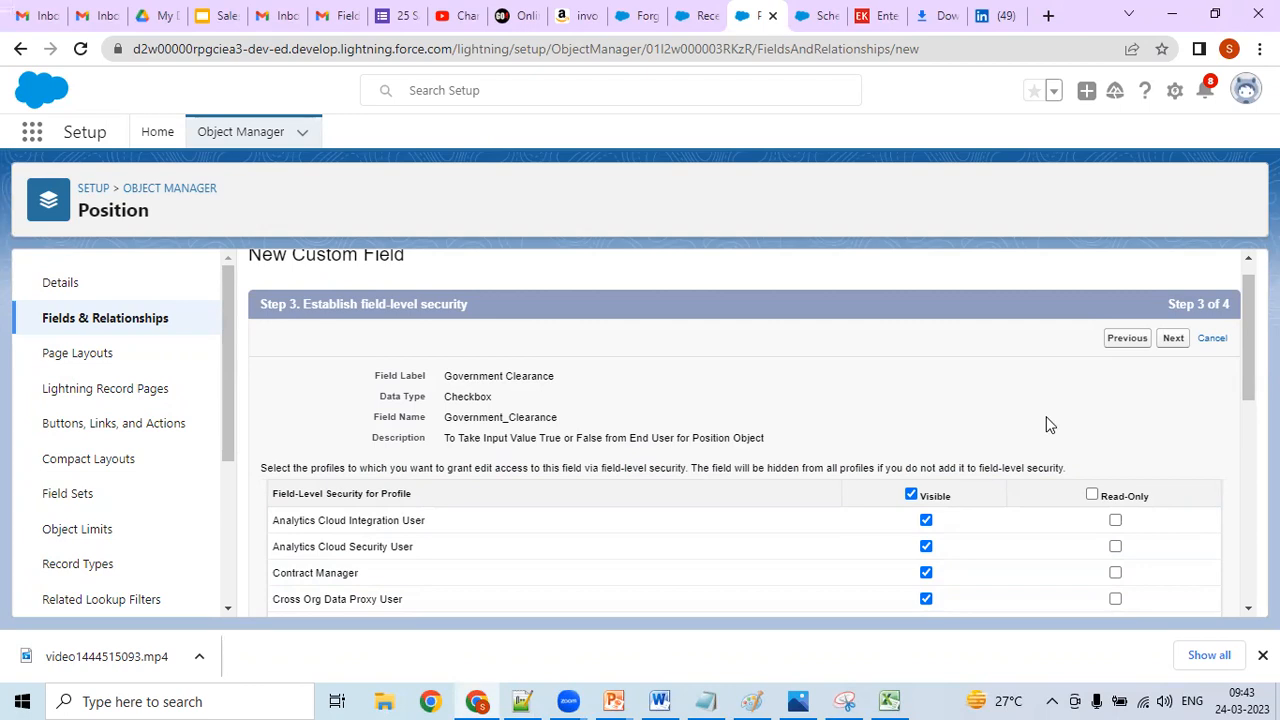
click(1180, 344)
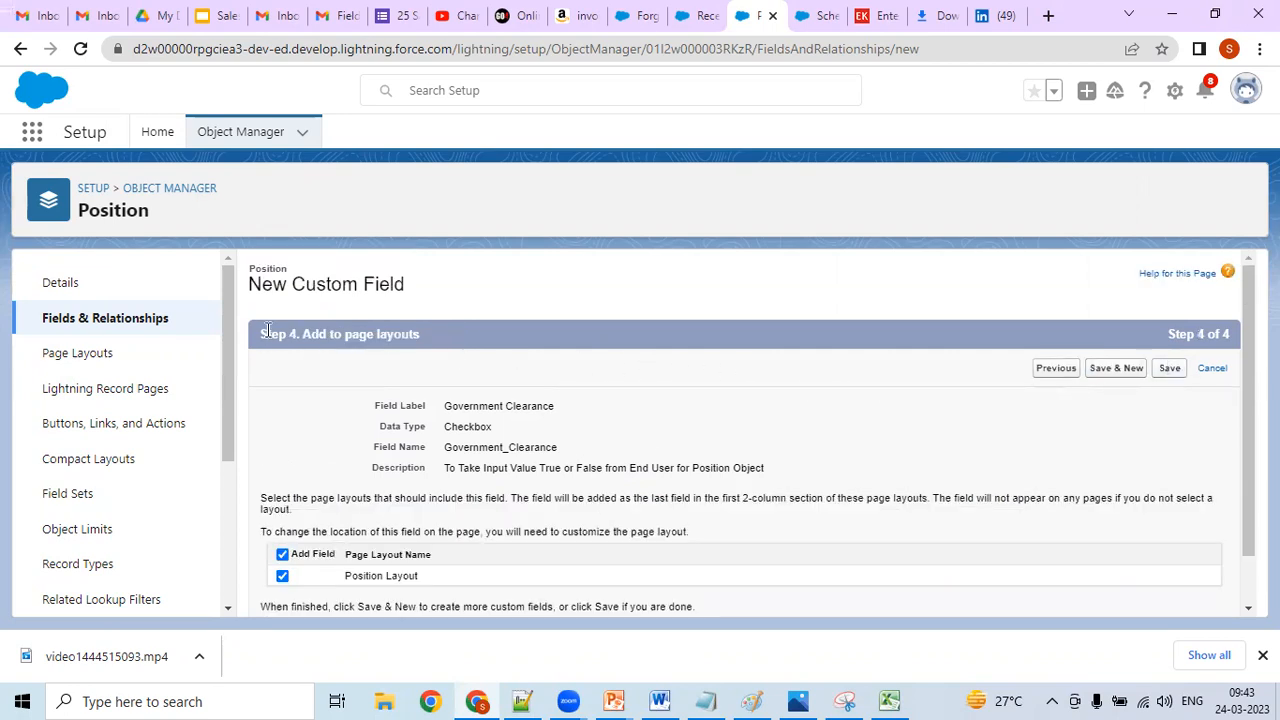
- Copy the heading "Step 4. Add to page layouts" into the Notepad++ notes below the In Profile line
drag(260, 334, 421, 339)
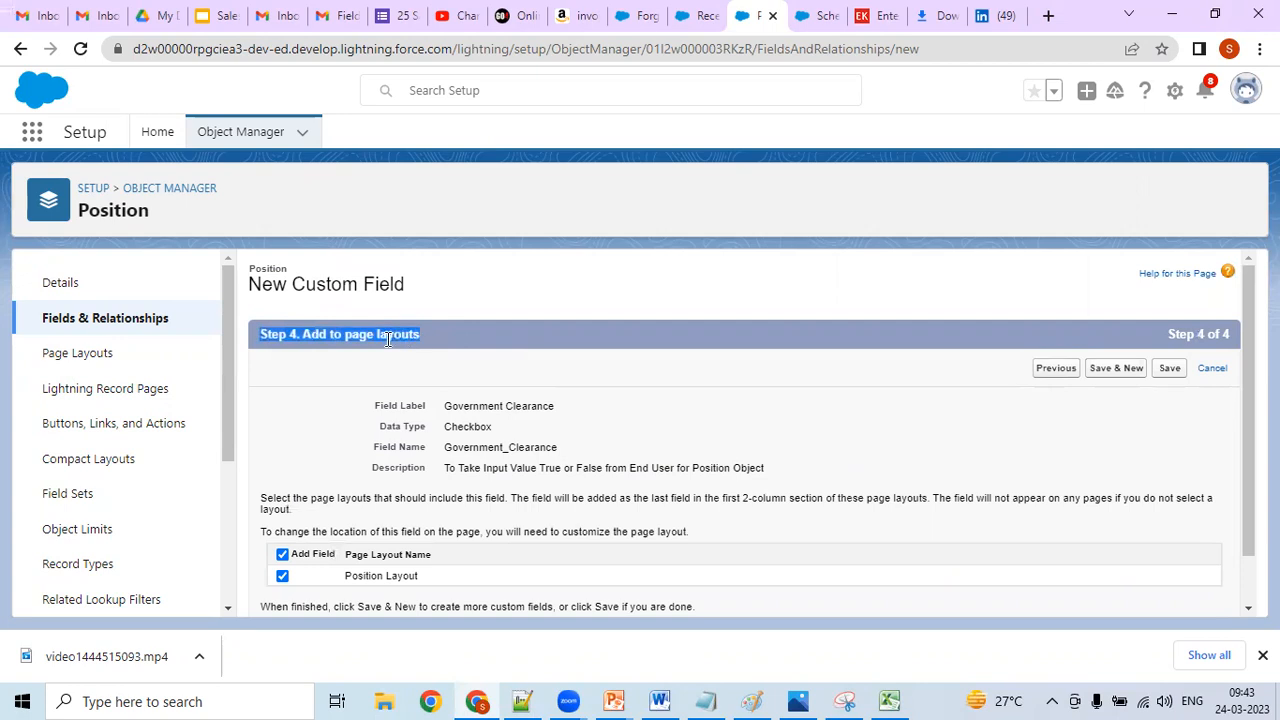
right_click(388, 339)
click(425, 360)
click(528, 700)
click(160, 624)
key(ctrl+v)
key(Return)
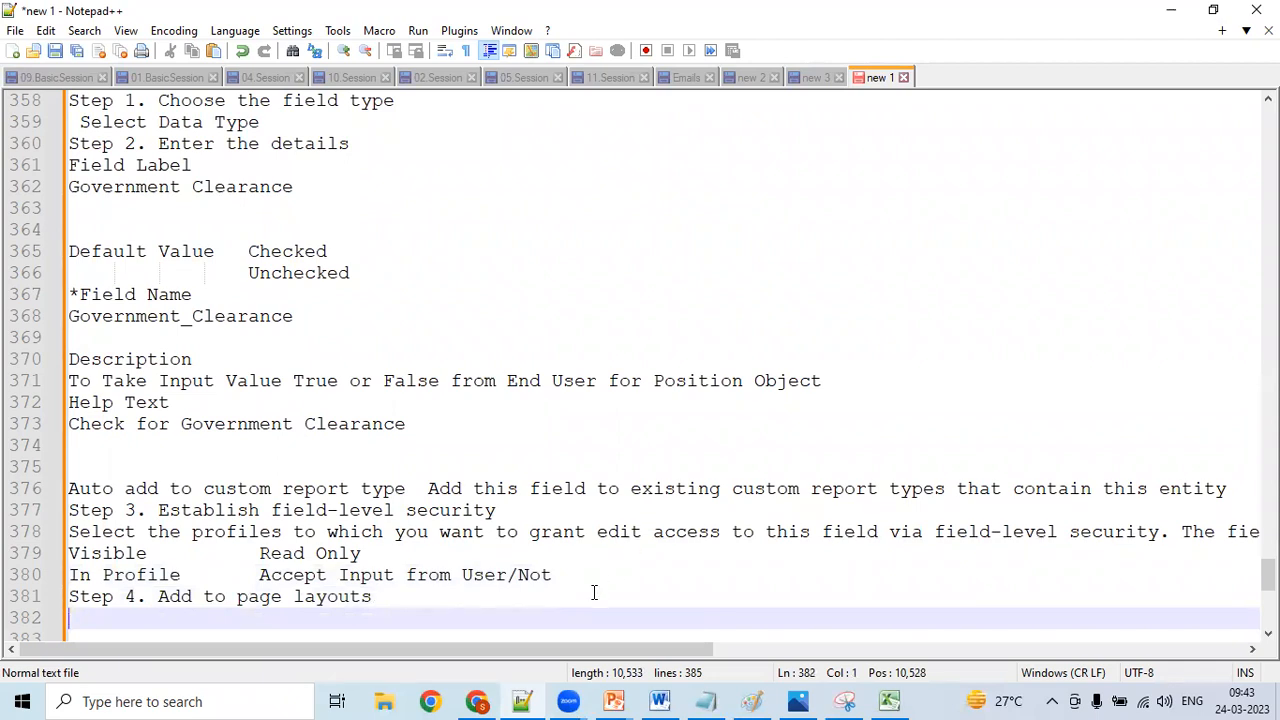
- Switch to Chrome and save the Government Clearance field with Position Layout selected
click(478, 701)
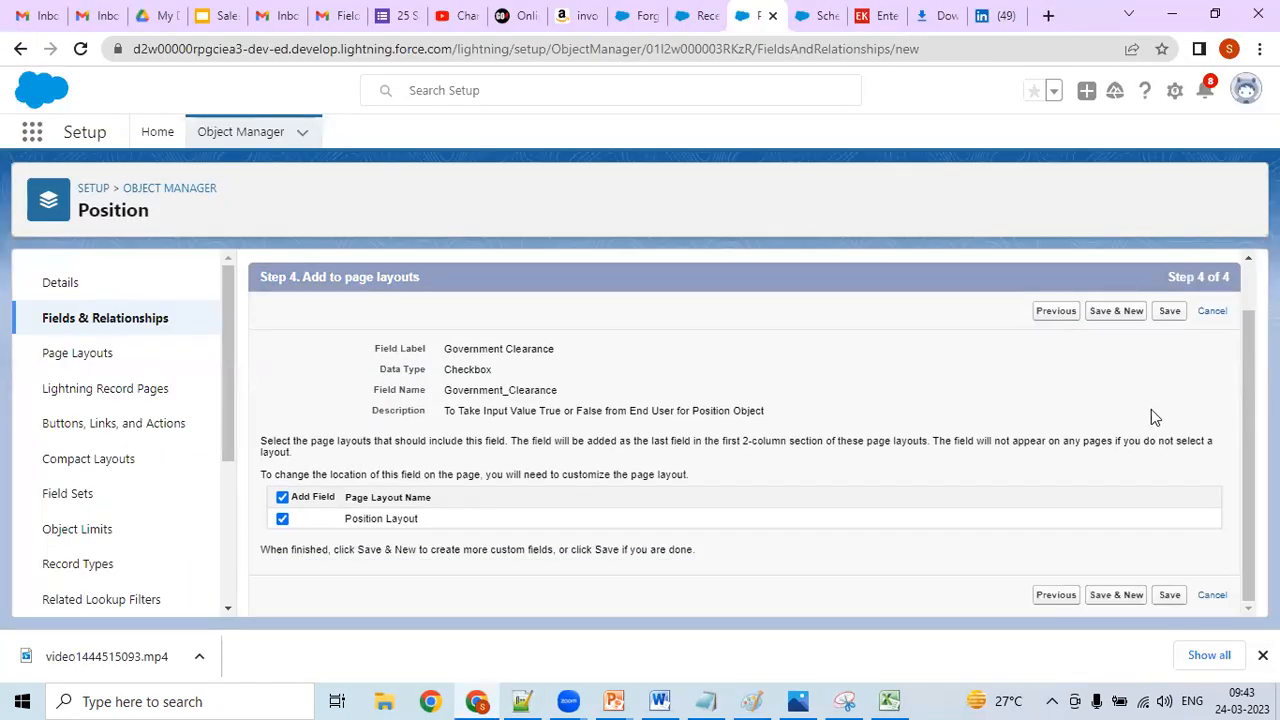
click(1170, 316)
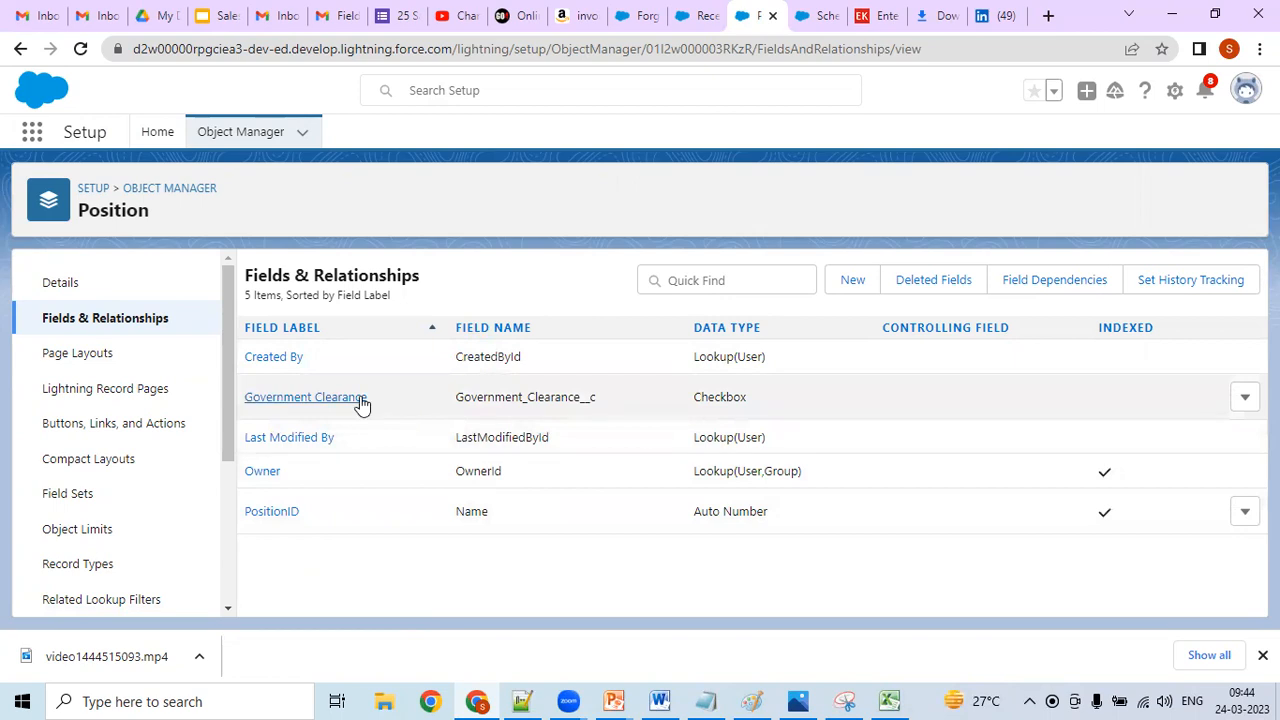
- Switch to Notepad++ and add a "--" separator and the heading "Observations" below the Step 4 line
click(522, 698)
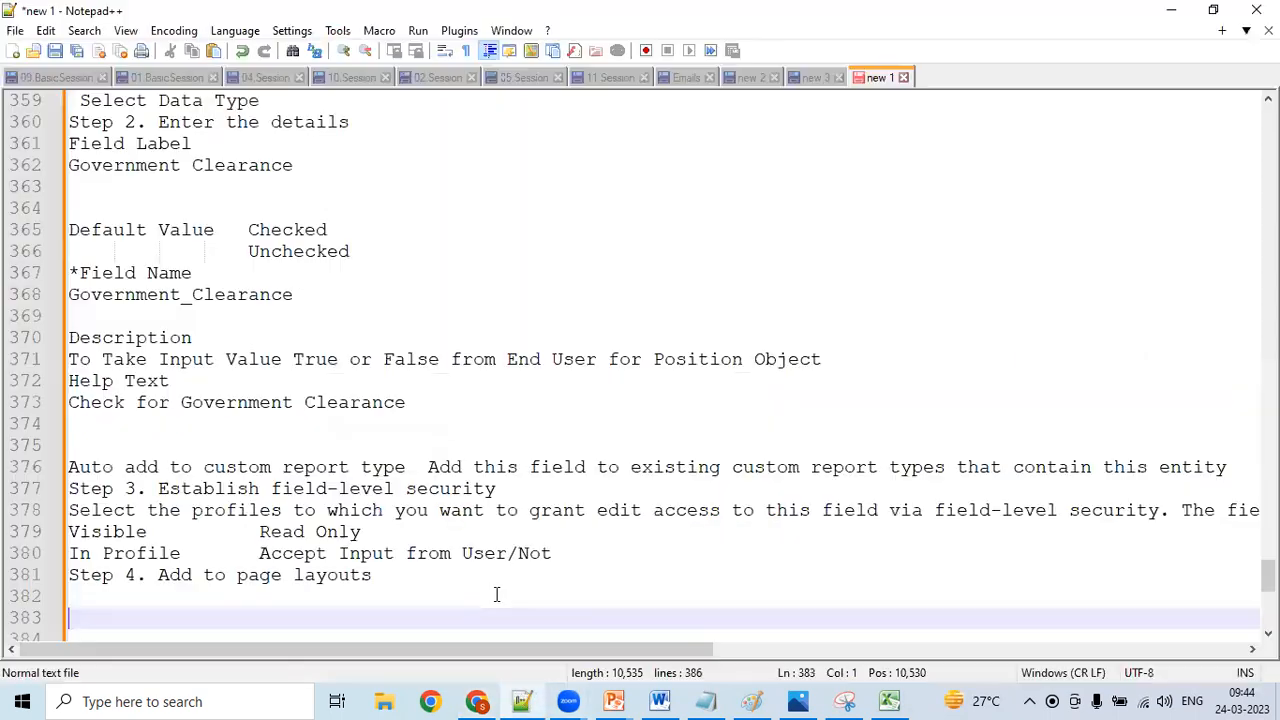
text(-)
key(Return)
text(Observations)
key(Return)
key(Return)
- Write "Custom Field is Created with __c" under Observations and close the section with a line of dashes
text(Custom Field is Crat)
key(BackSpace)
key(BackSpace)
text(eated with __C)
key(BackSpace)
text(c)
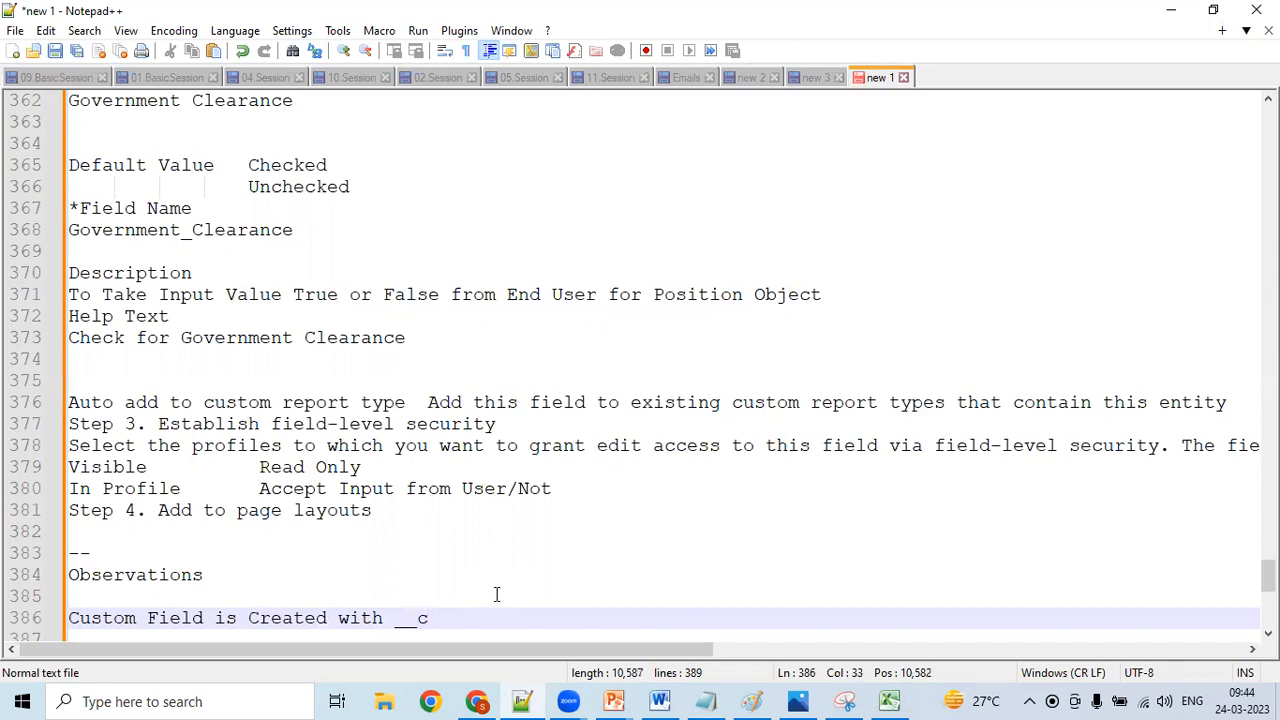
key(Return)
text(---------------)
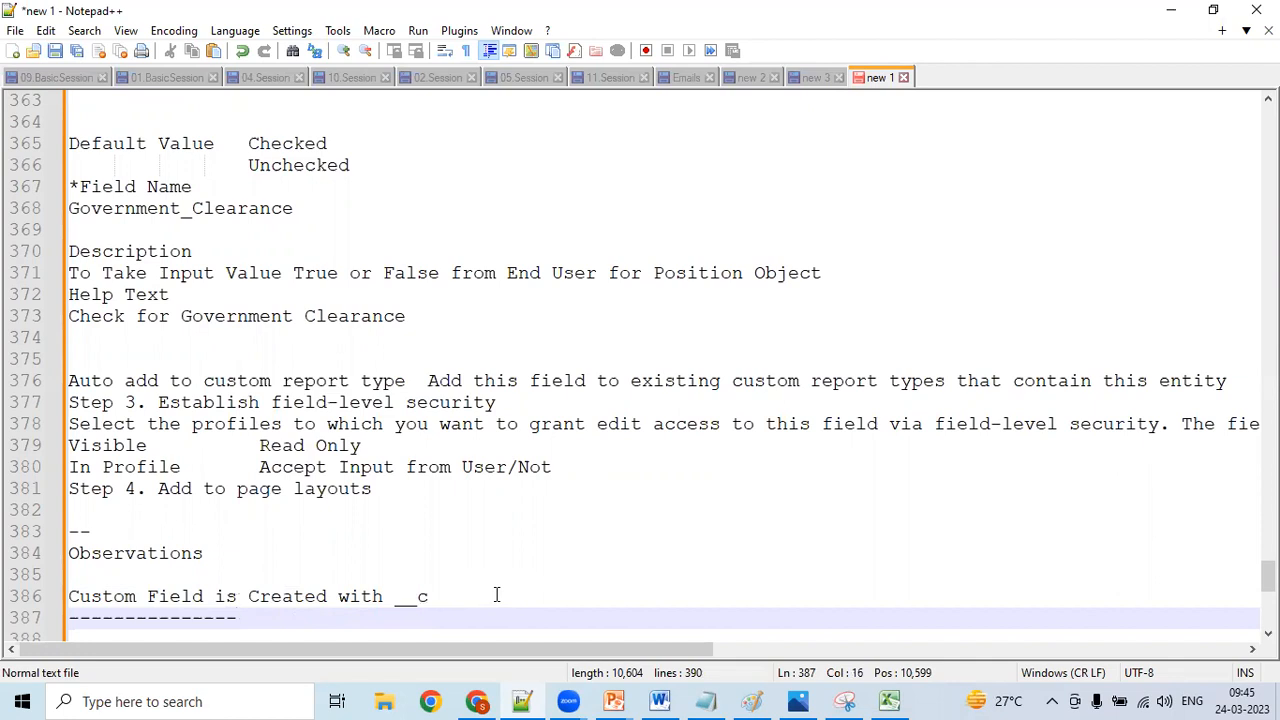
- Switch to Excel and review the planned data types and field names for the Position object
click(889, 701)
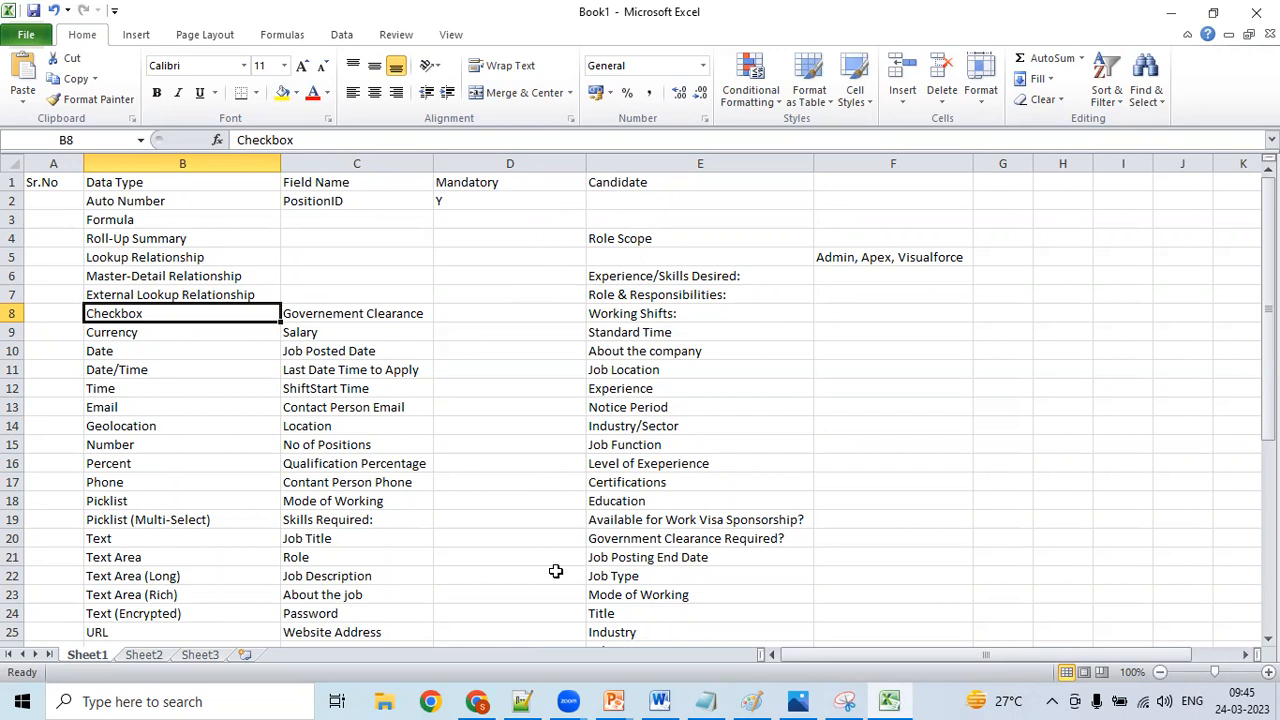
click(686, 697)
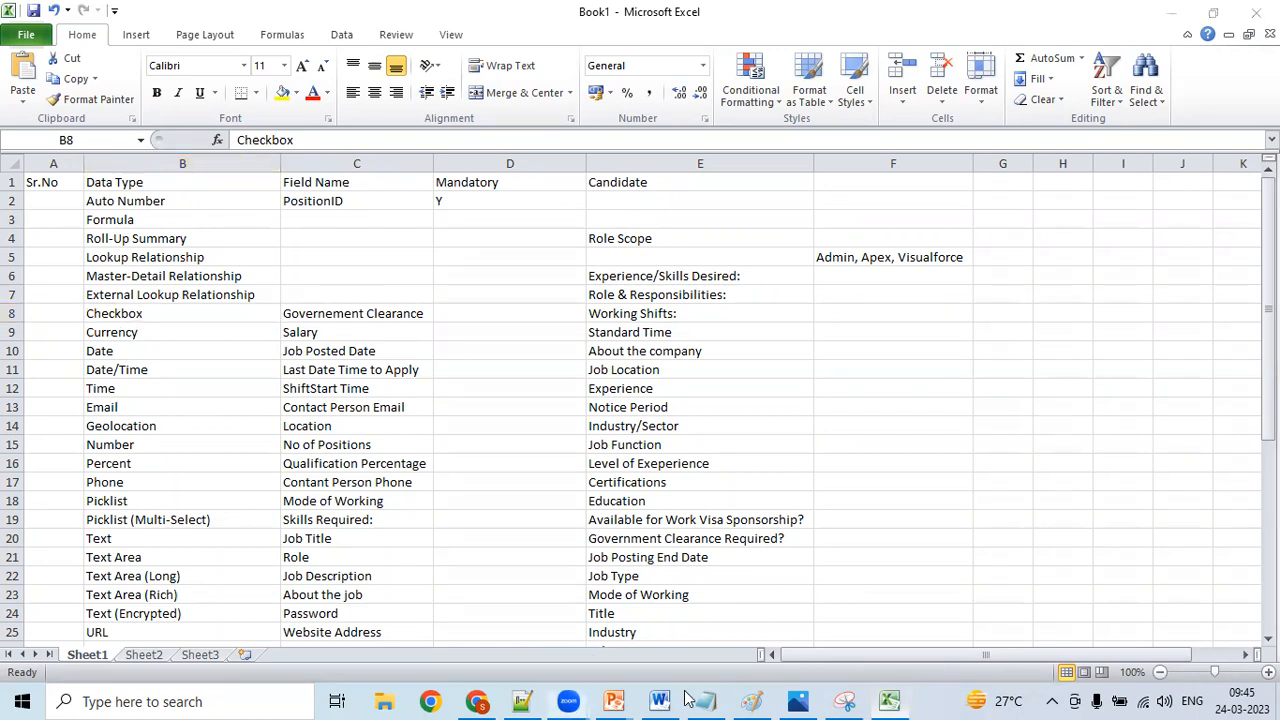